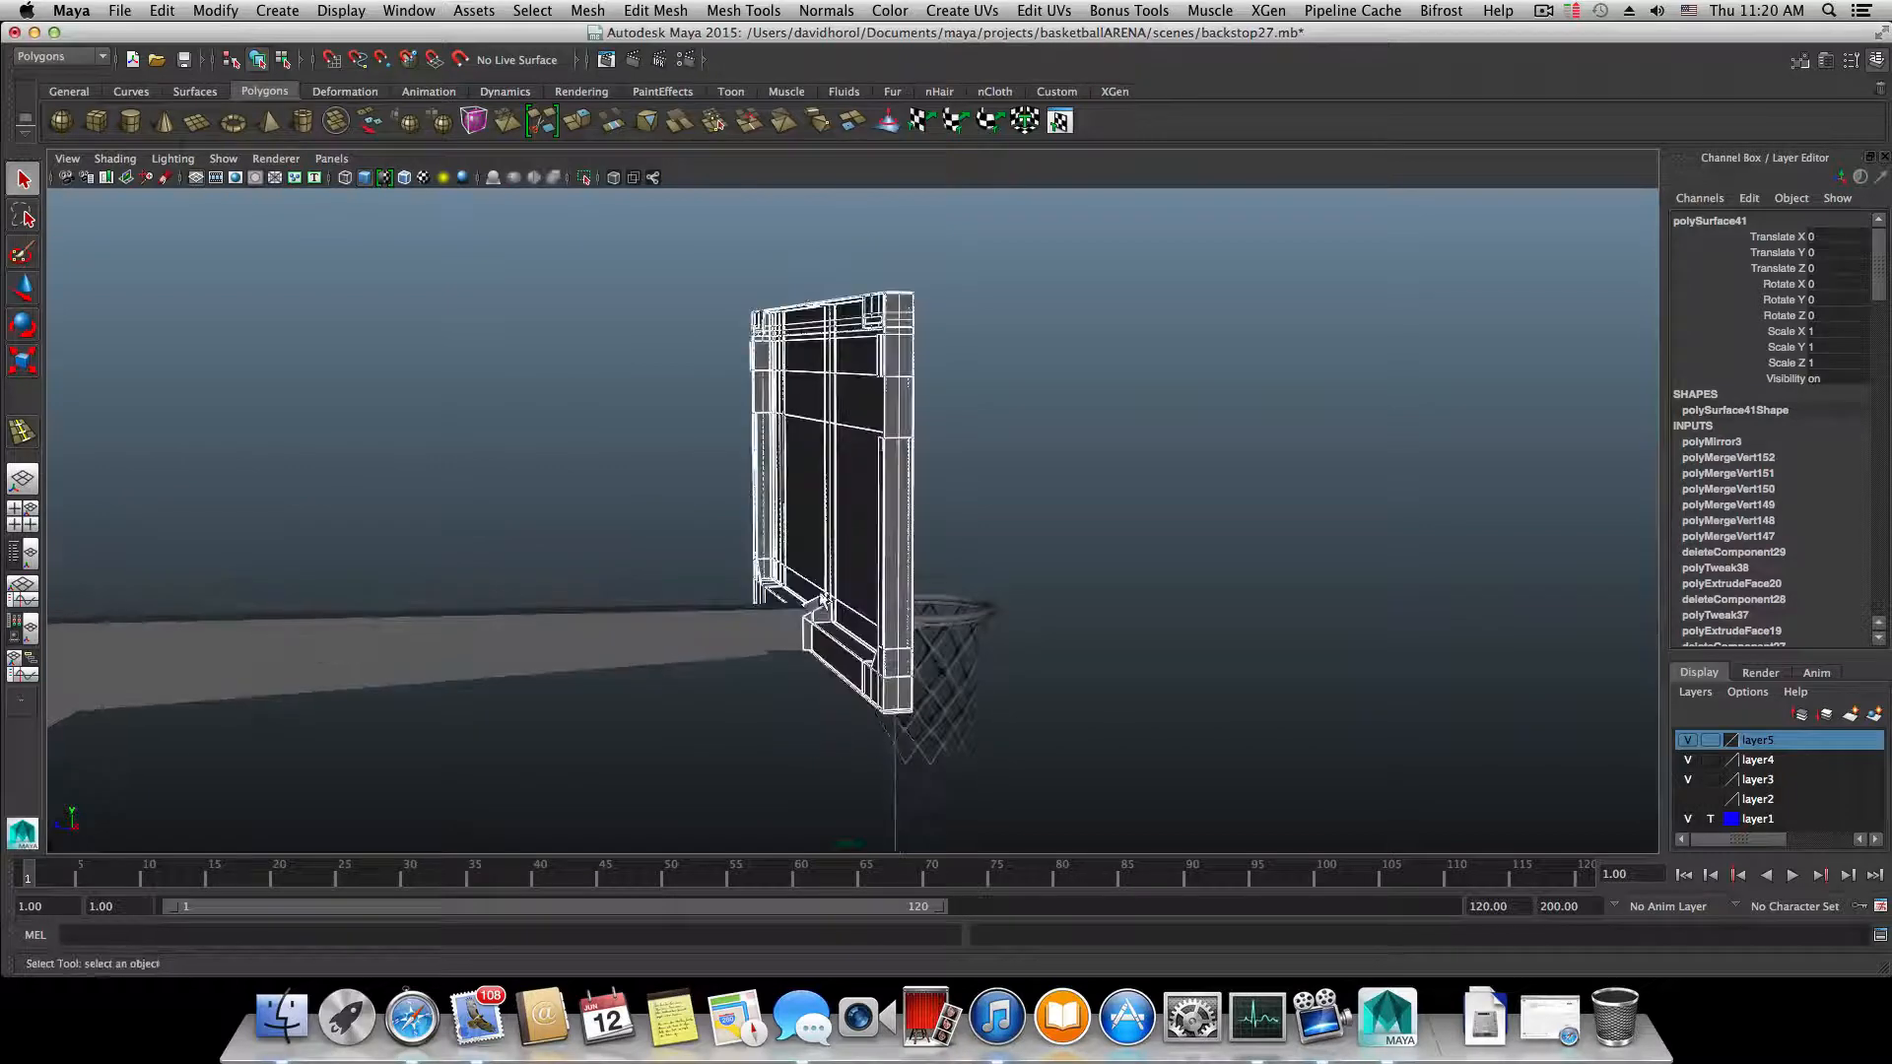
- Examine the backboard frame, its joint with the support arm, and the whole hoop stand from the side
middle_click_drag(751, 635, 836, 574, "alt")
right_click_drag(837, 576, 1195, 631, "alt")
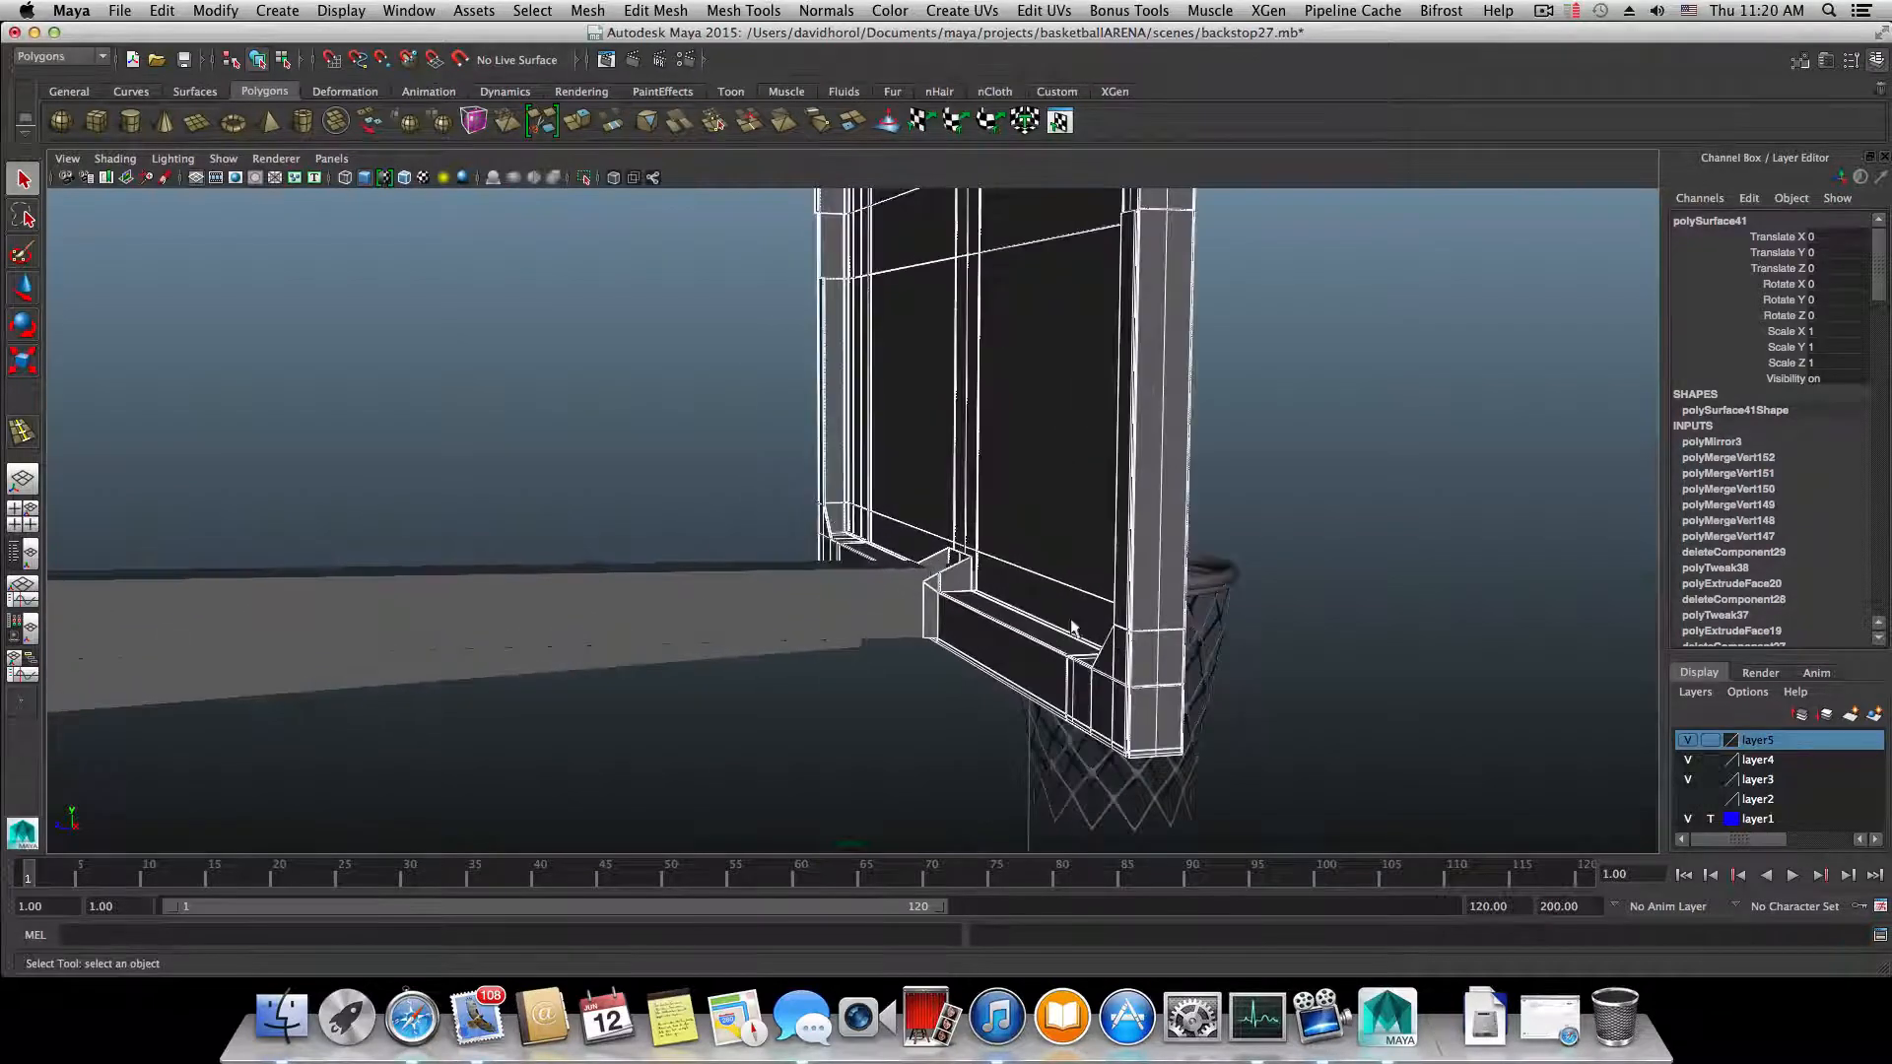
left_click_drag(1073, 627, 1051, 620, "alt")
scroll(1060, 611, "down", 1)
scroll(1057, 608, "down", 6)
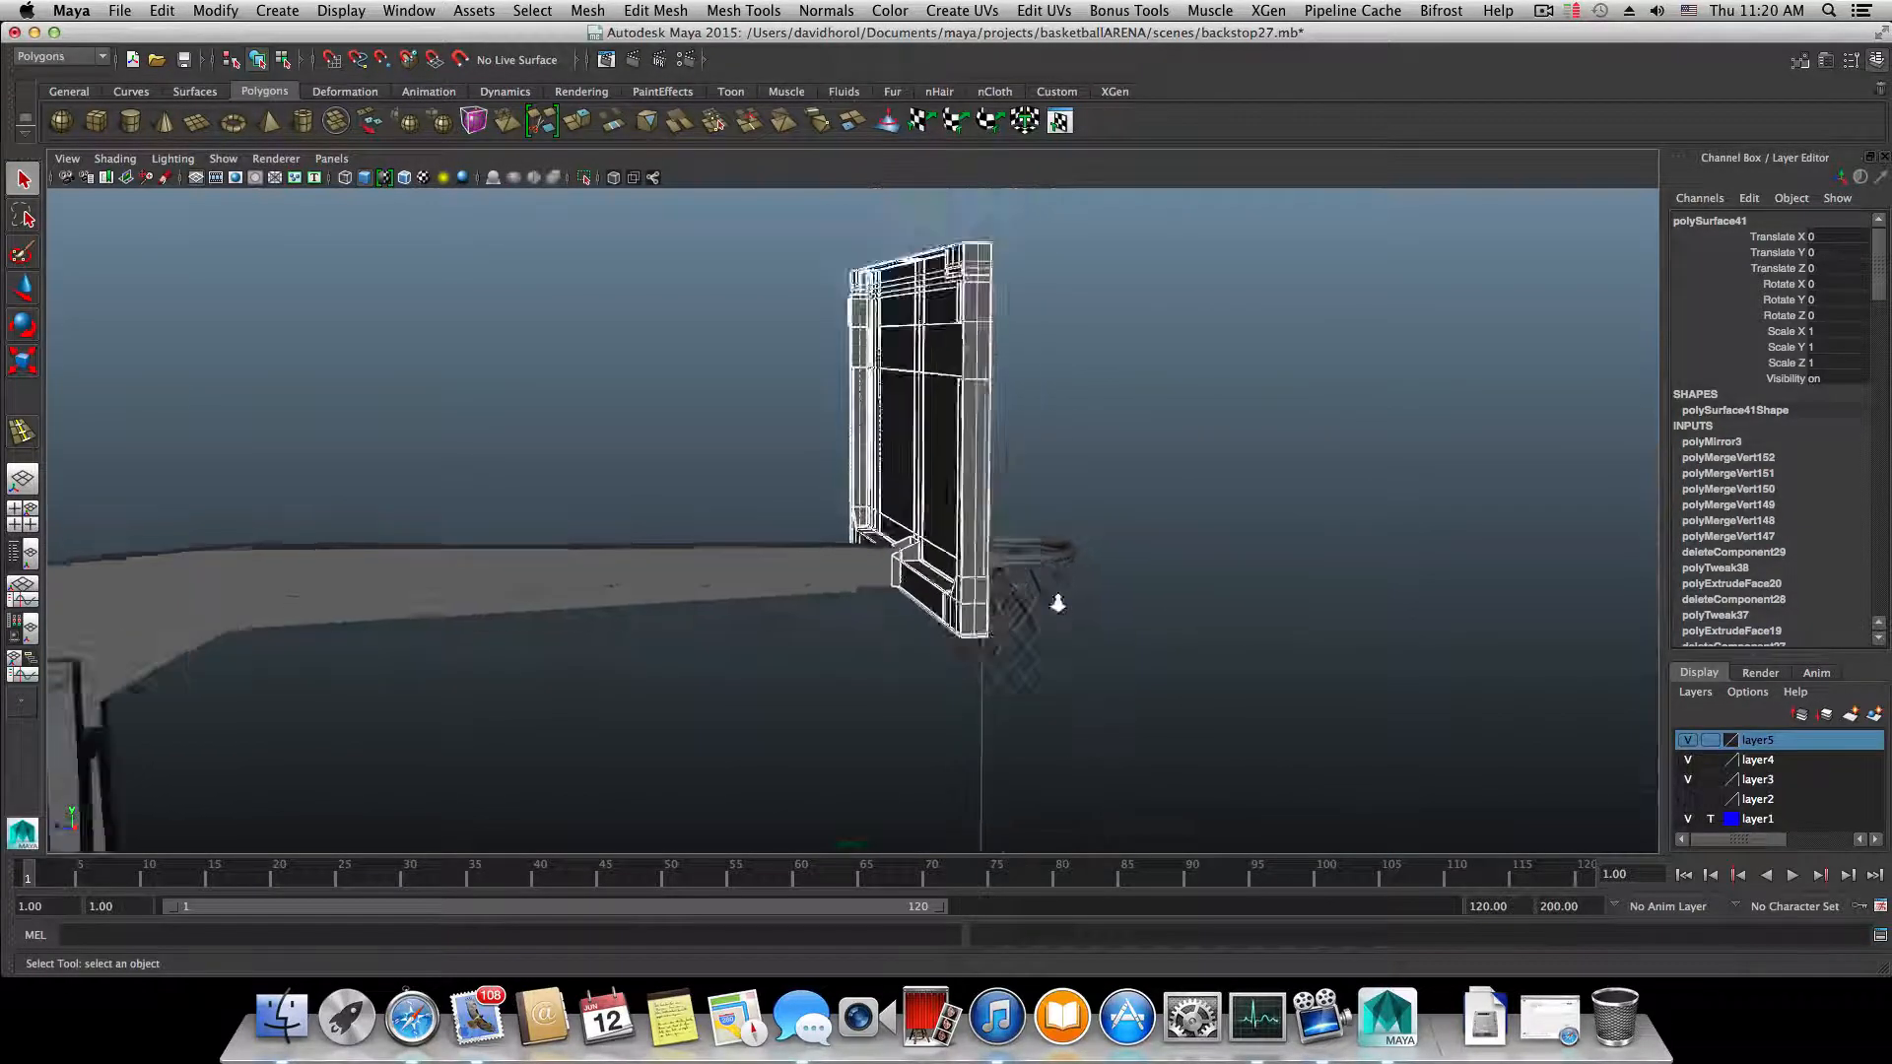
middle_click_drag(955, 560, 901, 574, "alt")
left_click_drag(901, 572, 862, 582, "alt")
middle_click_drag(983, 530, 1141, 447, "alt")
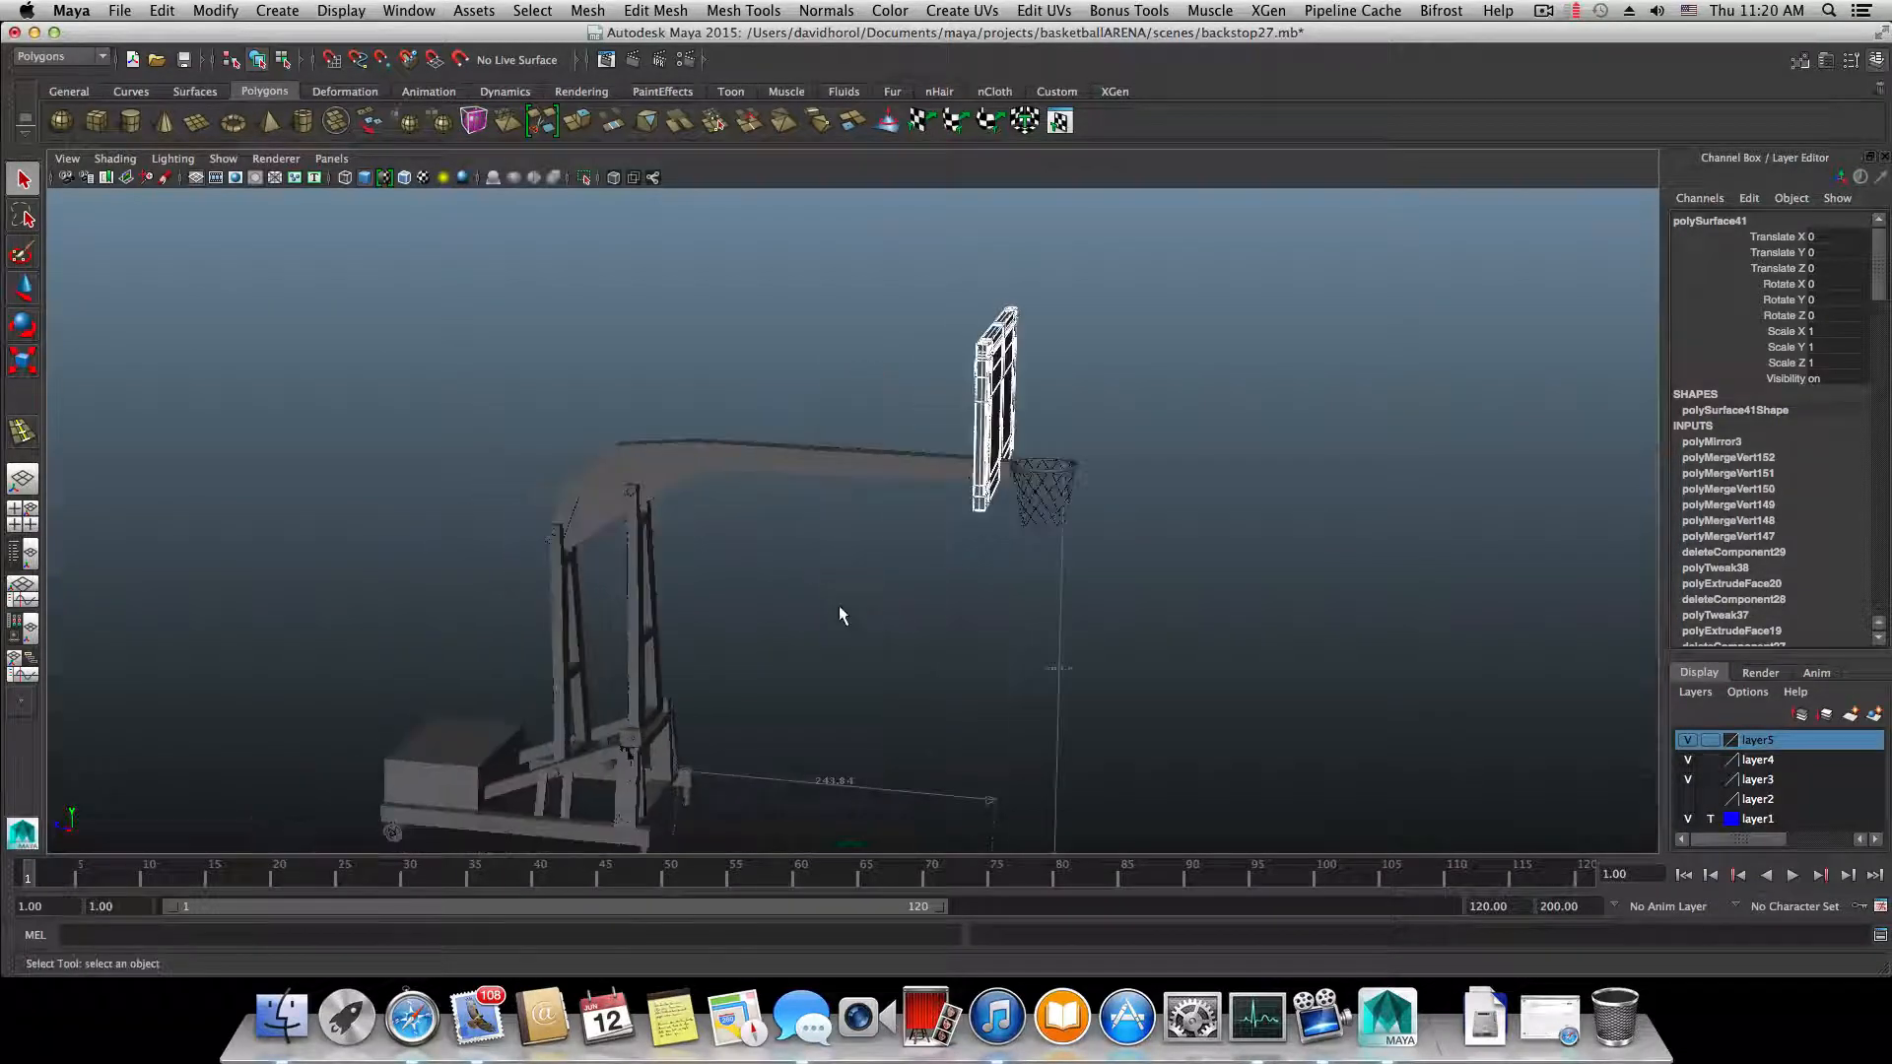
left_click_drag(839, 605, 868, 593, "alt")
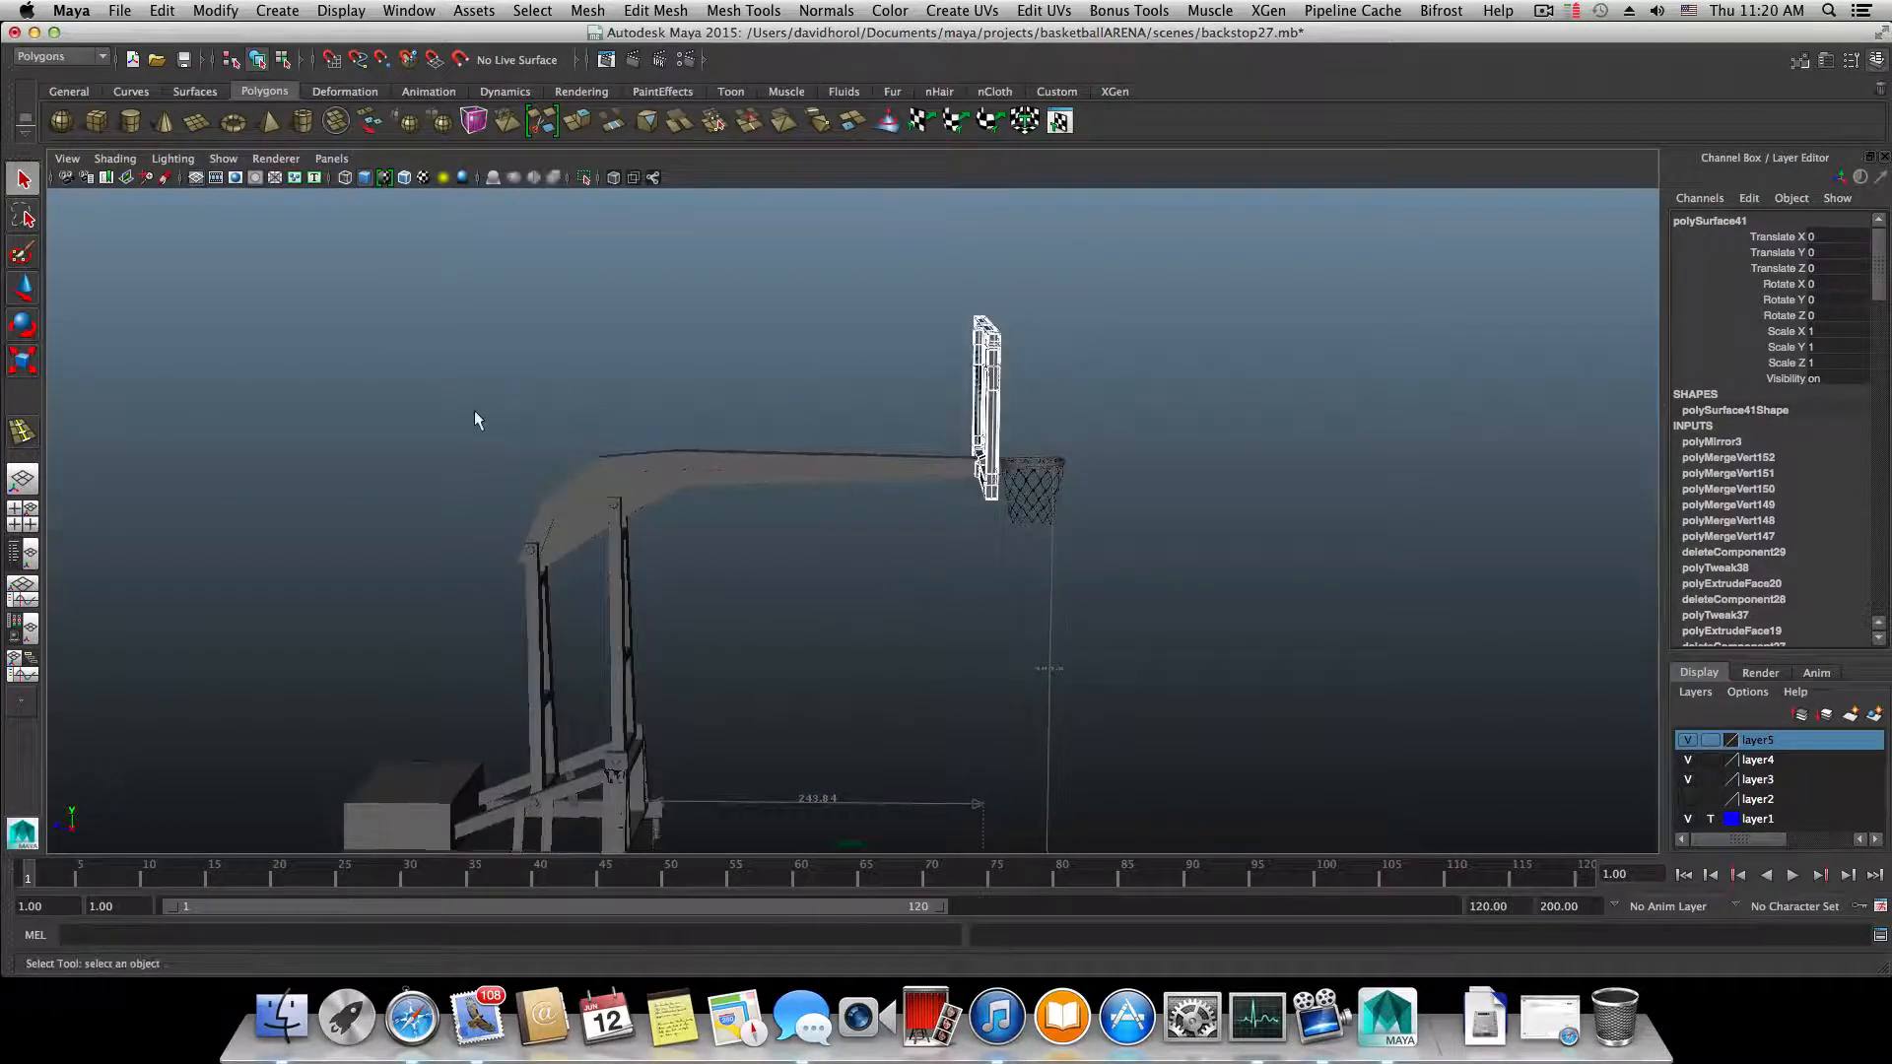
- Delete the construction history of all the hoop stand's meshes, including the backboard, rim and net
left_click_drag(460, 451, 700, 574)
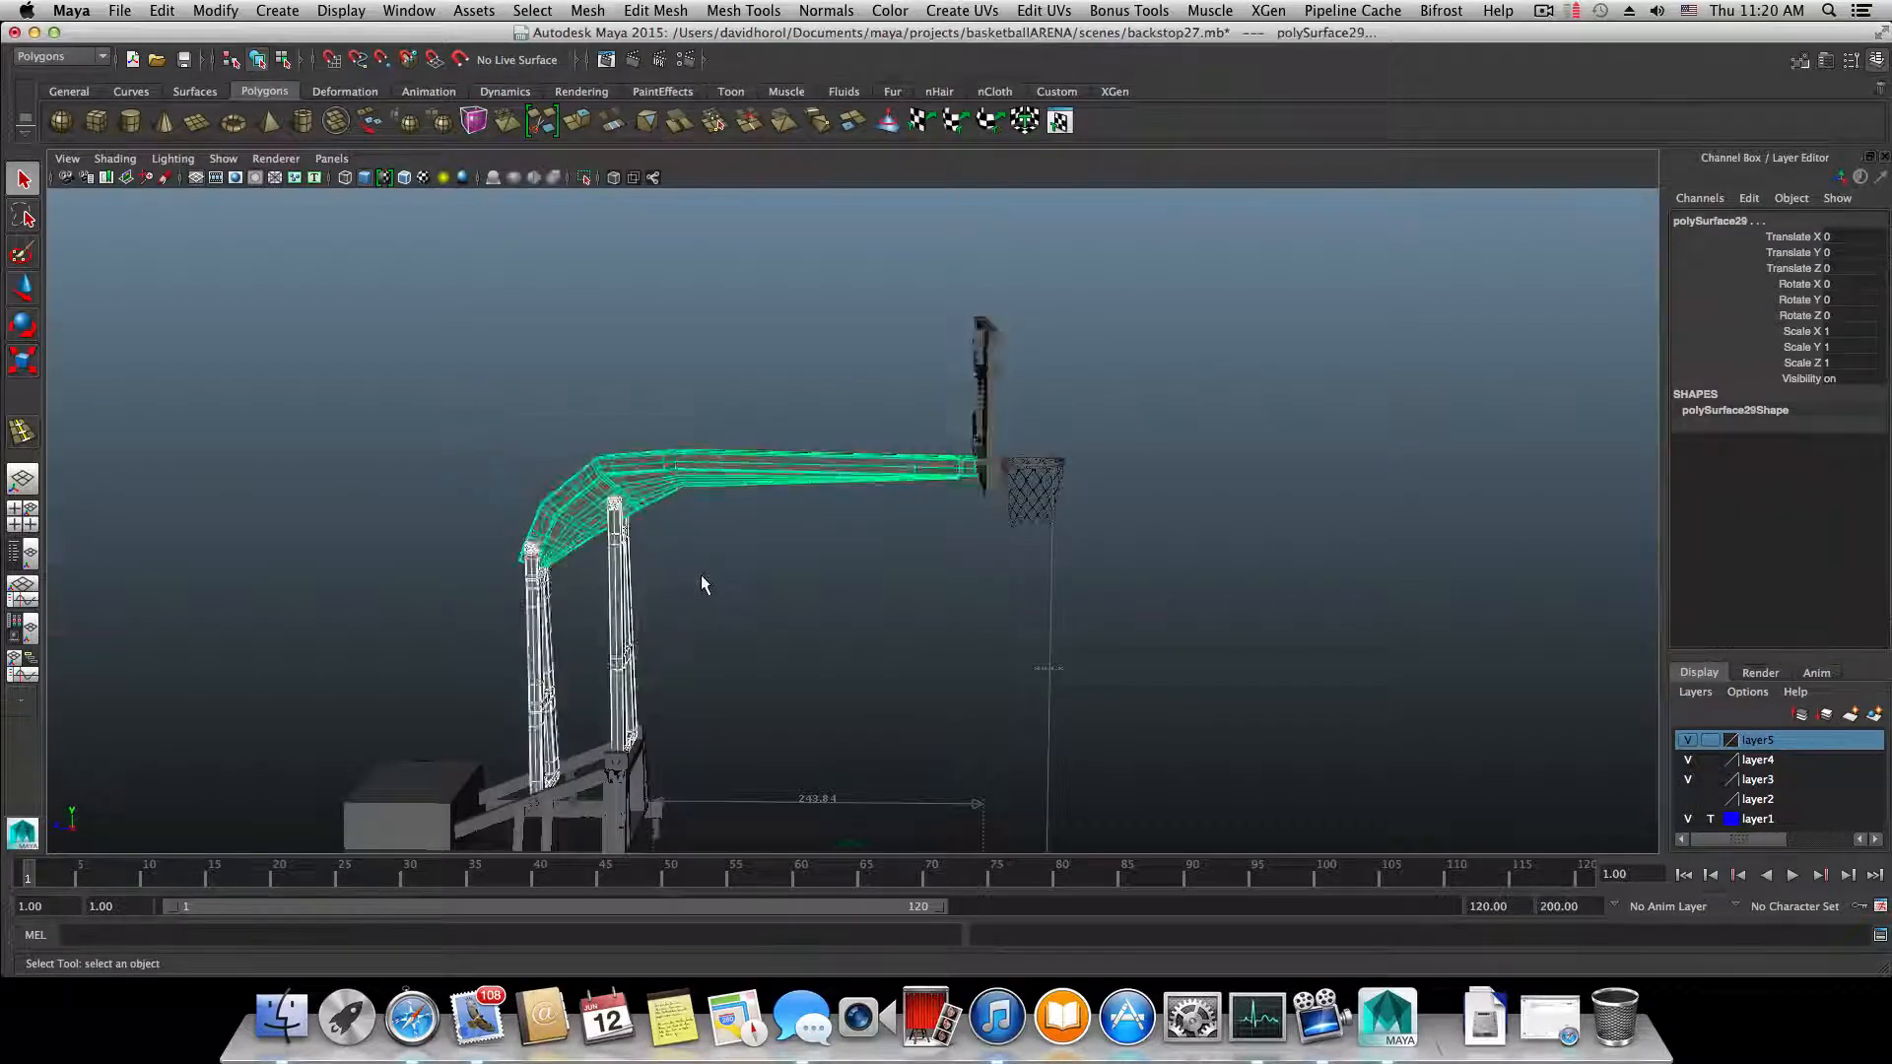
scroll(700, 573, "down", 3)
mouse_move(331, 340)
left_mouse_down()
mouse_move(1036, 791)
mouse_move(954, 800)
left_mouse_up()
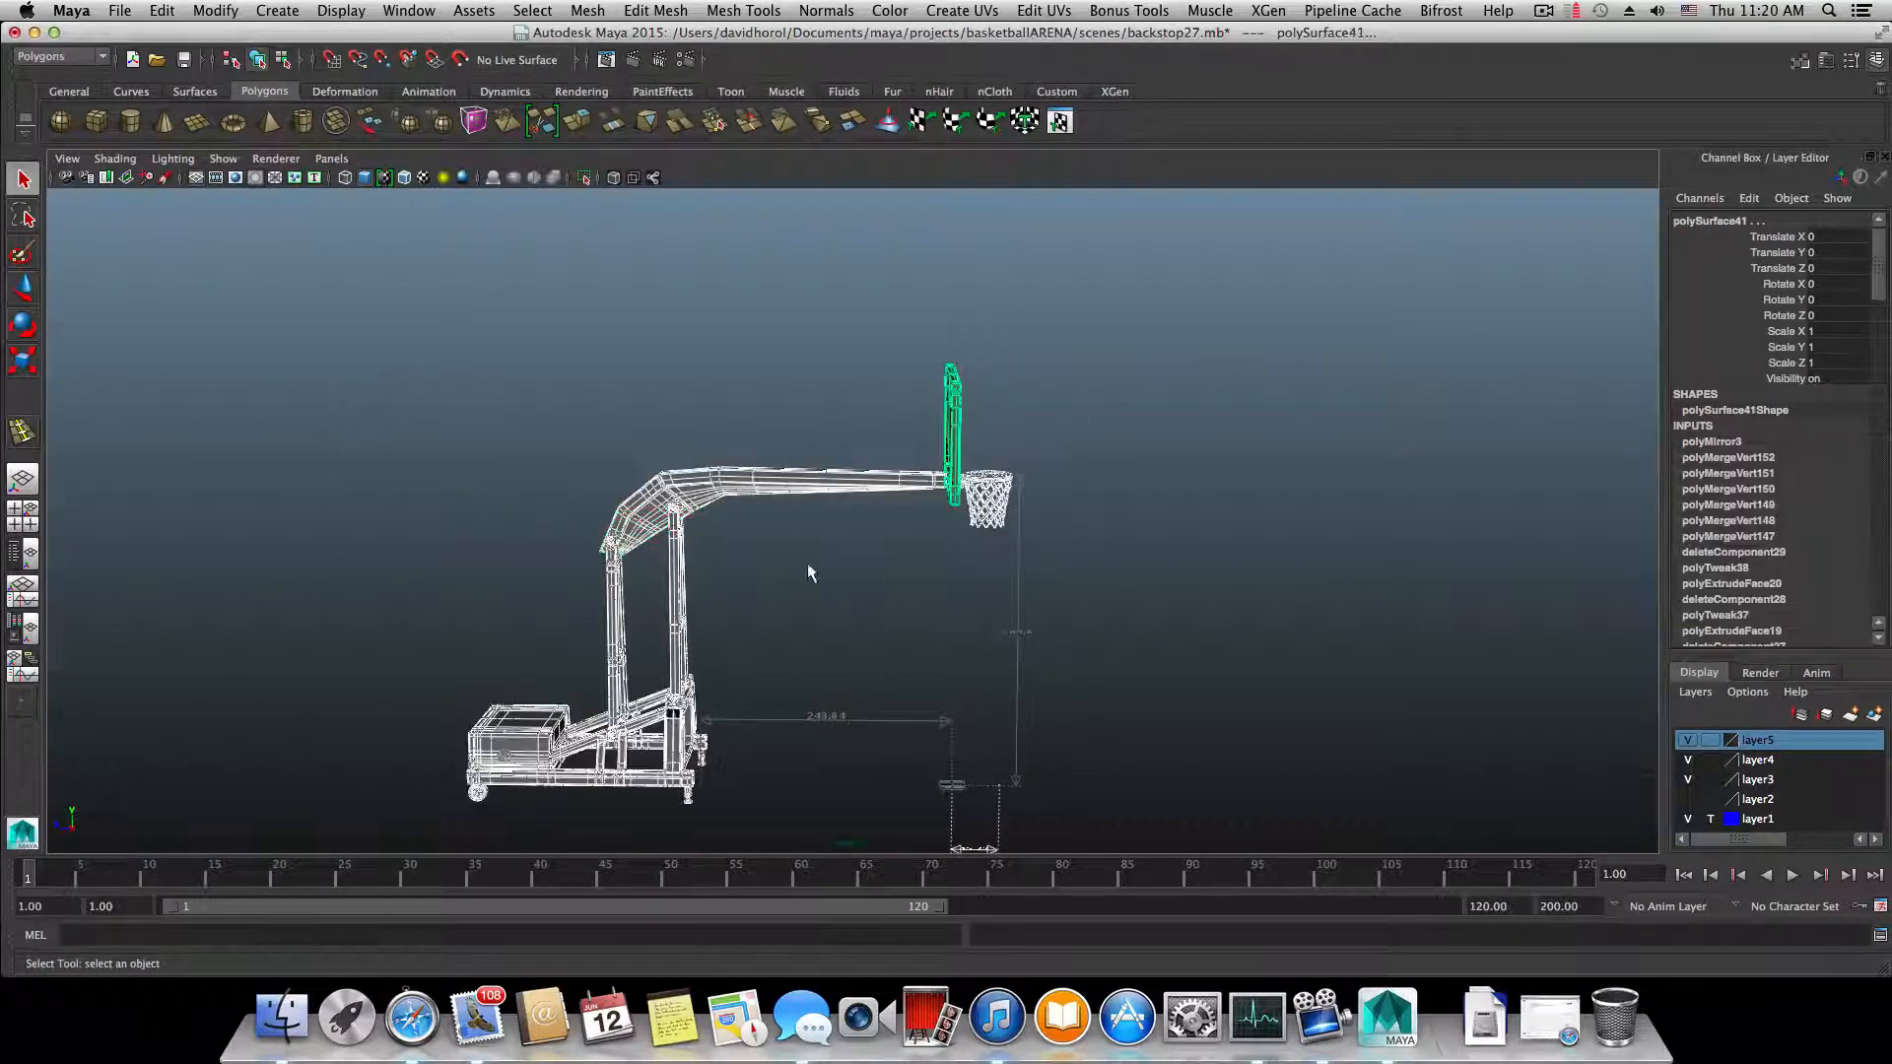
left_click(161, 10)
mouse_move(281, 244)
left_click(438, 249)
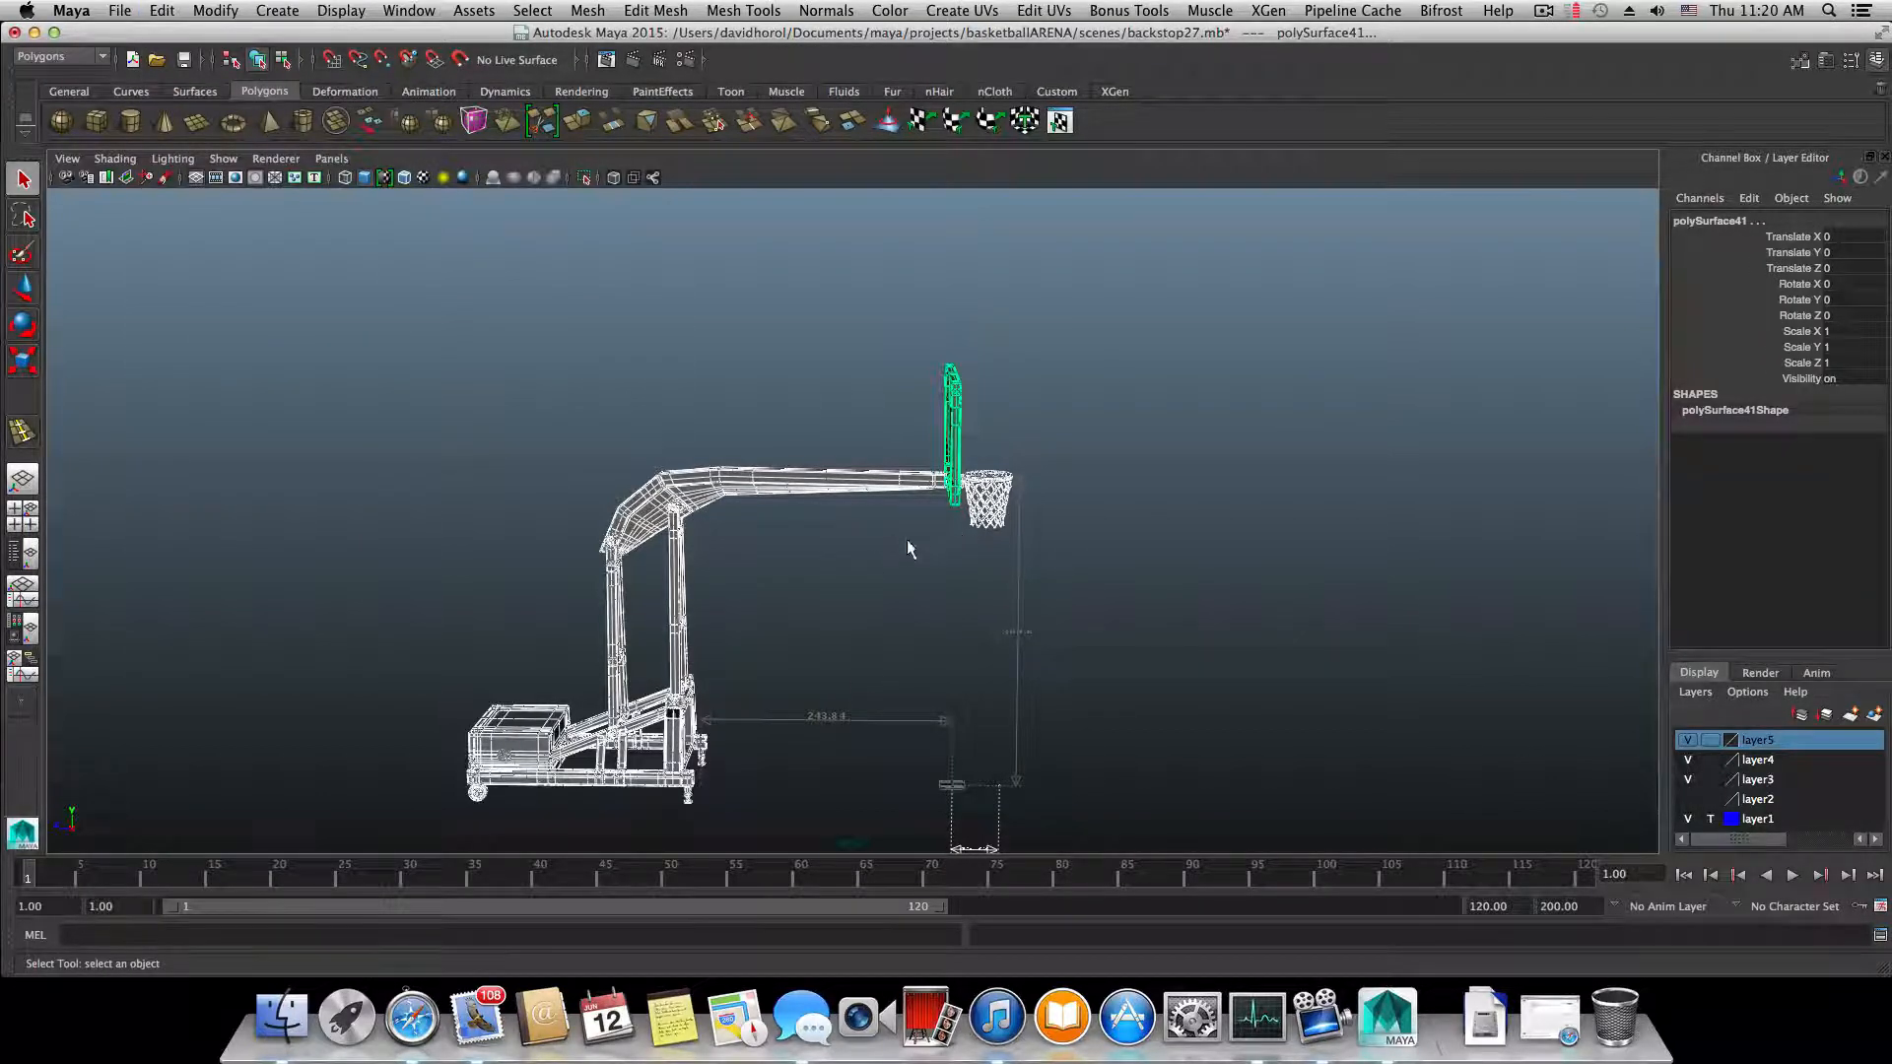
- Examine the joint between the support arm and backboard, and the rim mount on the front
scroll(907, 553, "up", 10)
left_click_drag(1032, 493, 920, 699, "alt")
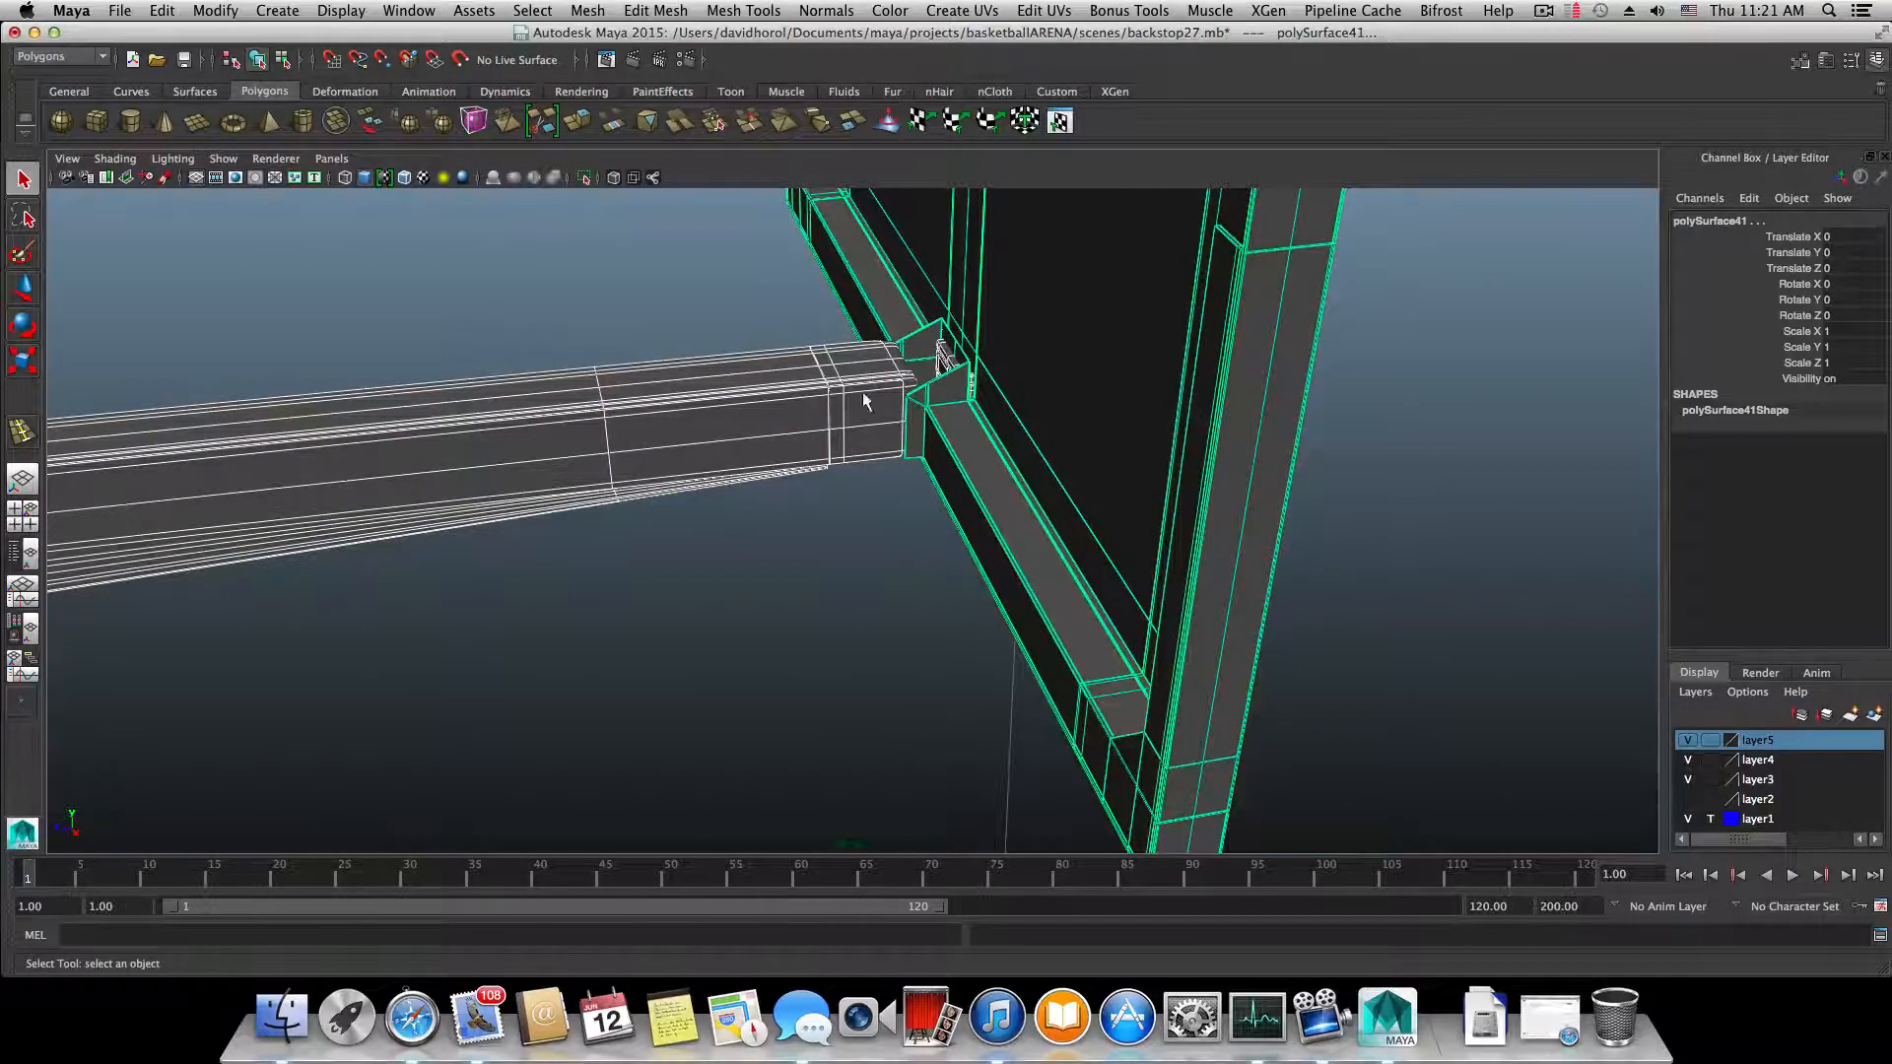
mouse_move(866, 400)
left_mouse_down("alt")
mouse_move(846, 377)
mouse_move(857, 406)
left_mouse_up("alt")
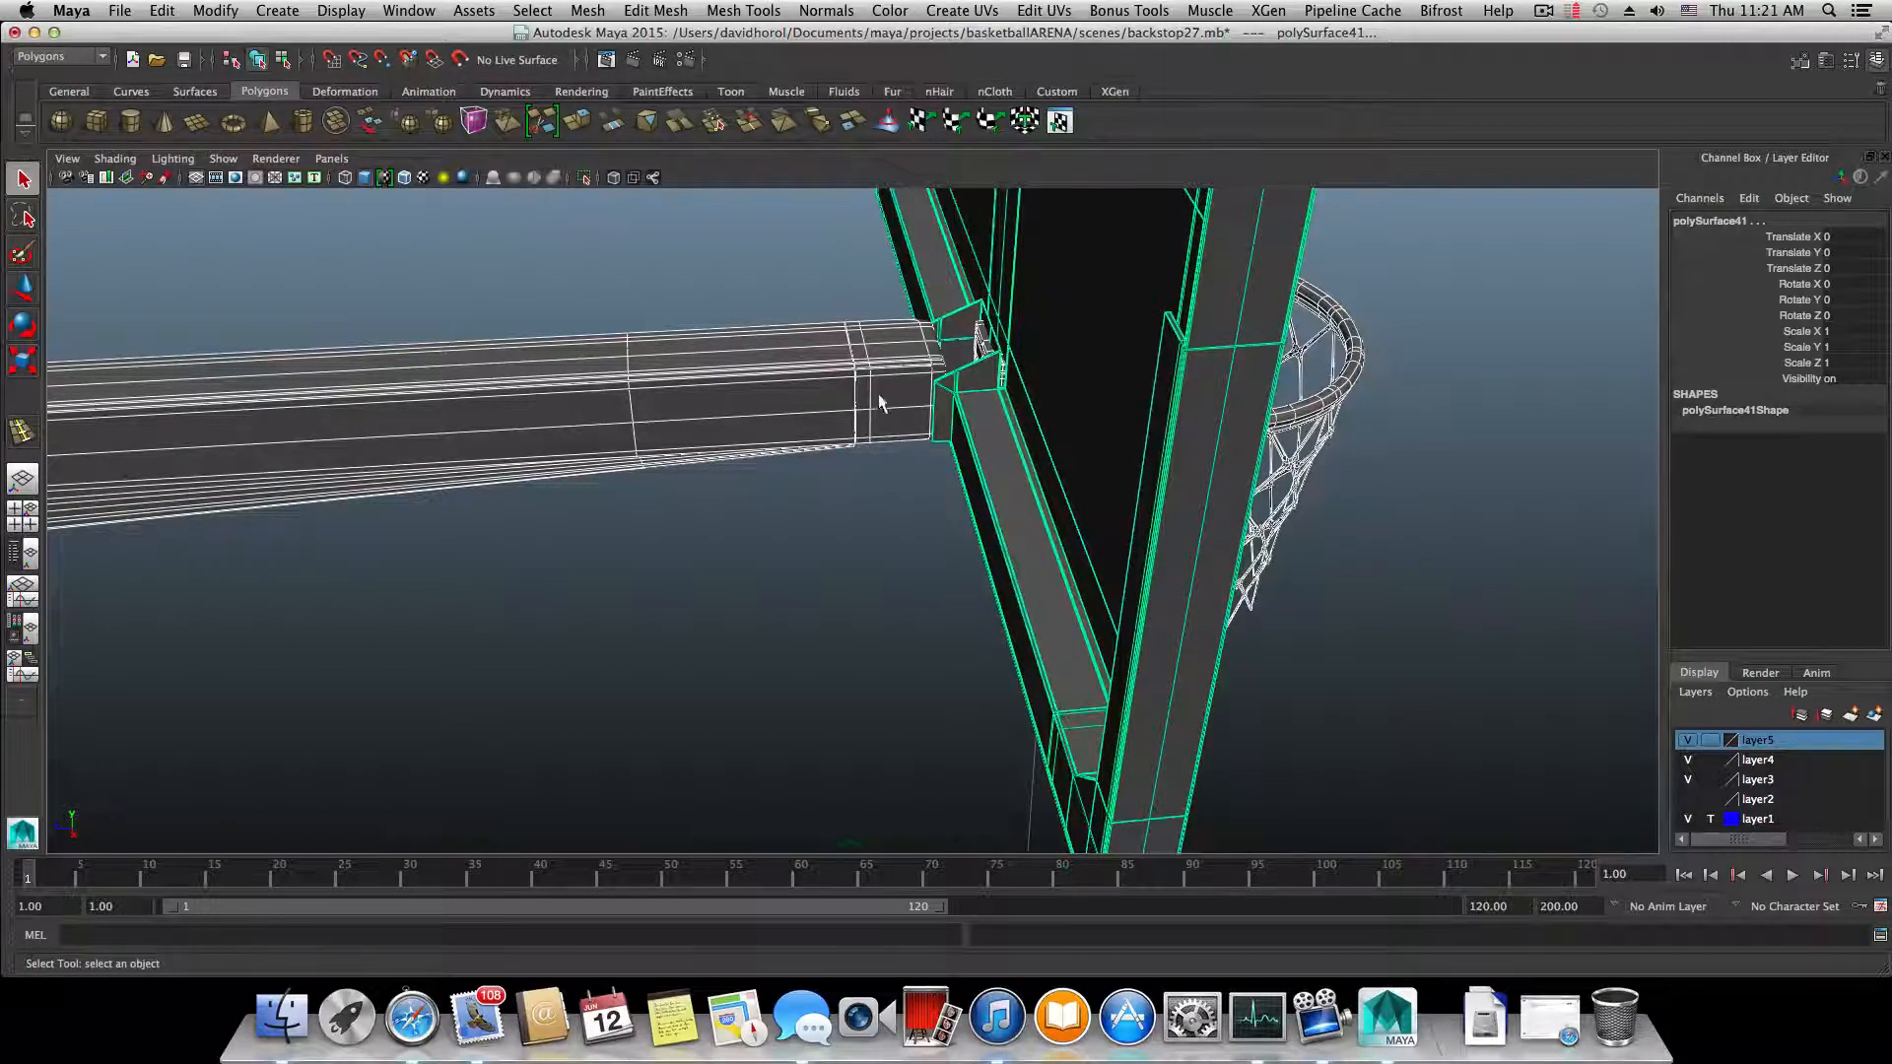
left_click_drag(897, 441, 808, 433, "alt")
middle_click_drag(808, 434, 839, 477, "alt")
mouse_move(839, 476)
left_mouse_down("alt")
mouse_move(749, 475)
mouse_move(824, 452)
mouse_move(891, 478)
mouse_move(808, 465)
left_mouse_up("alt")
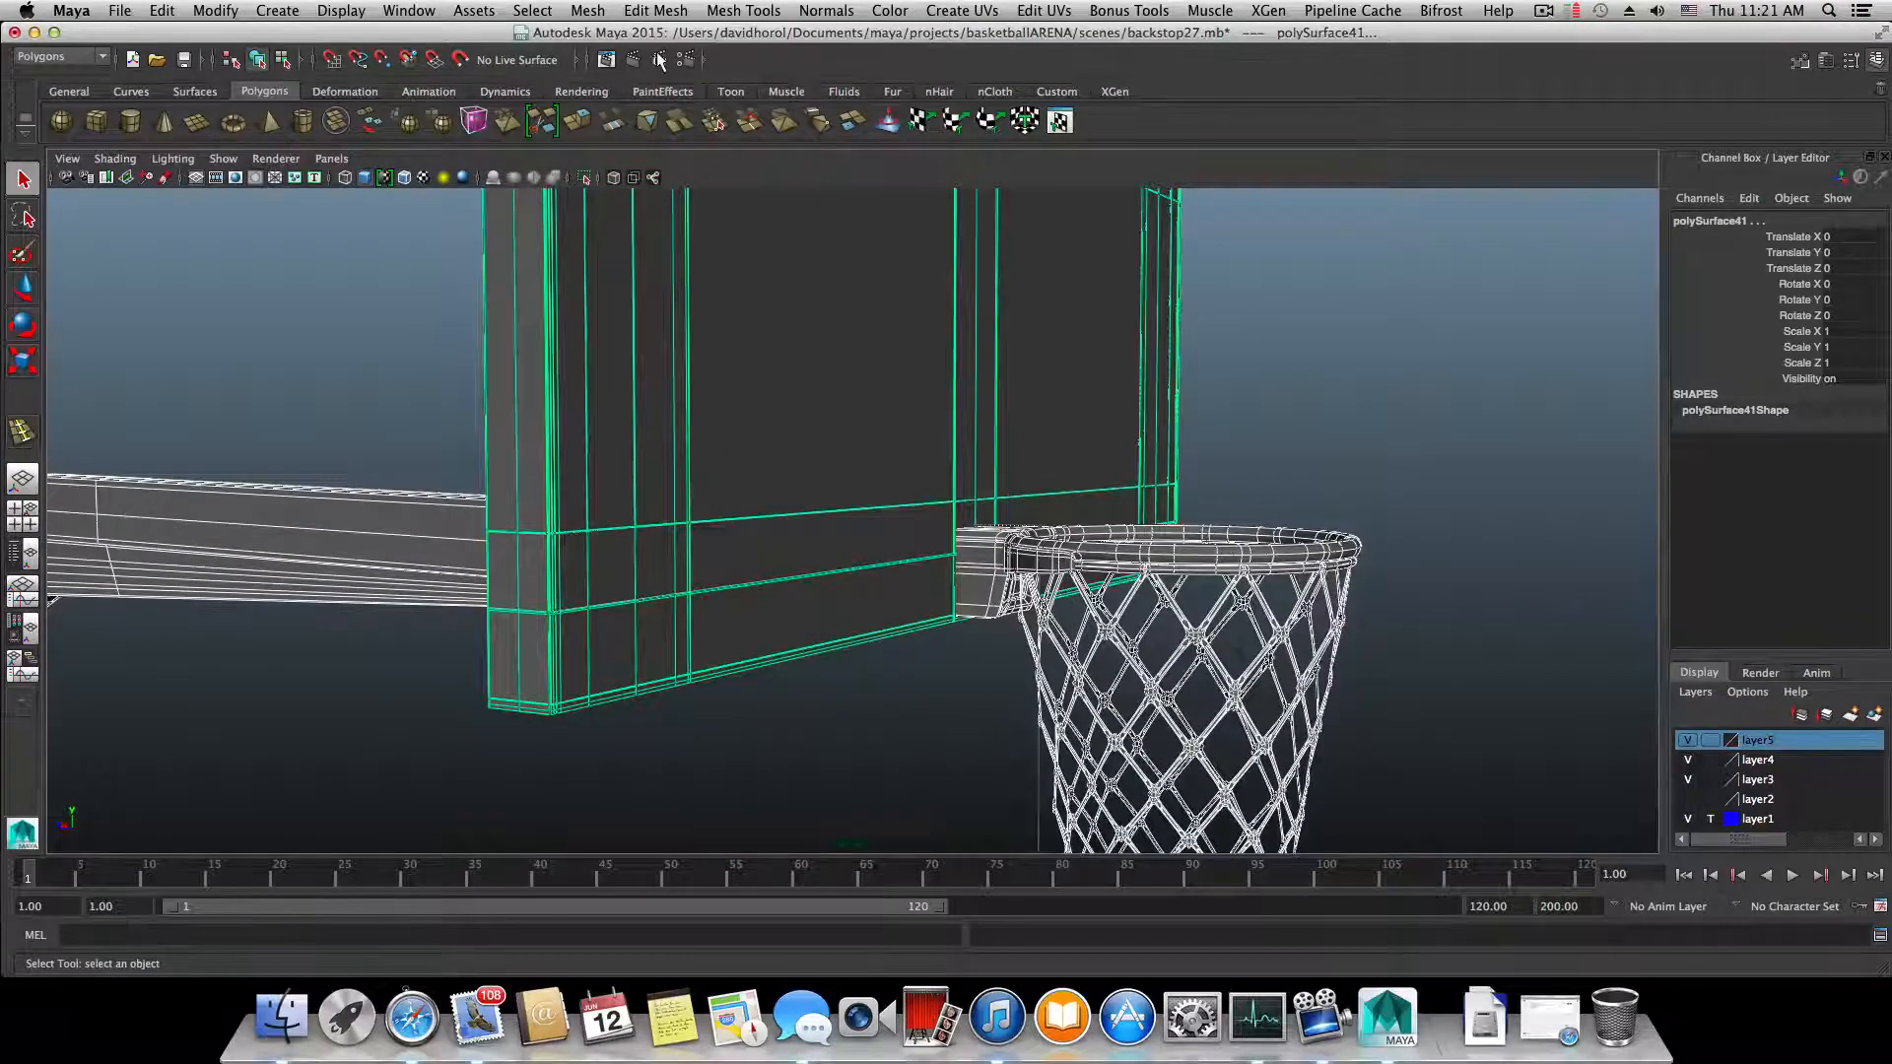
- Load the reference photo Athletics Basketball Hoop 2.JPG into the Render View
left_click(606, 59)
scroll(1044, 493, "up", 5)
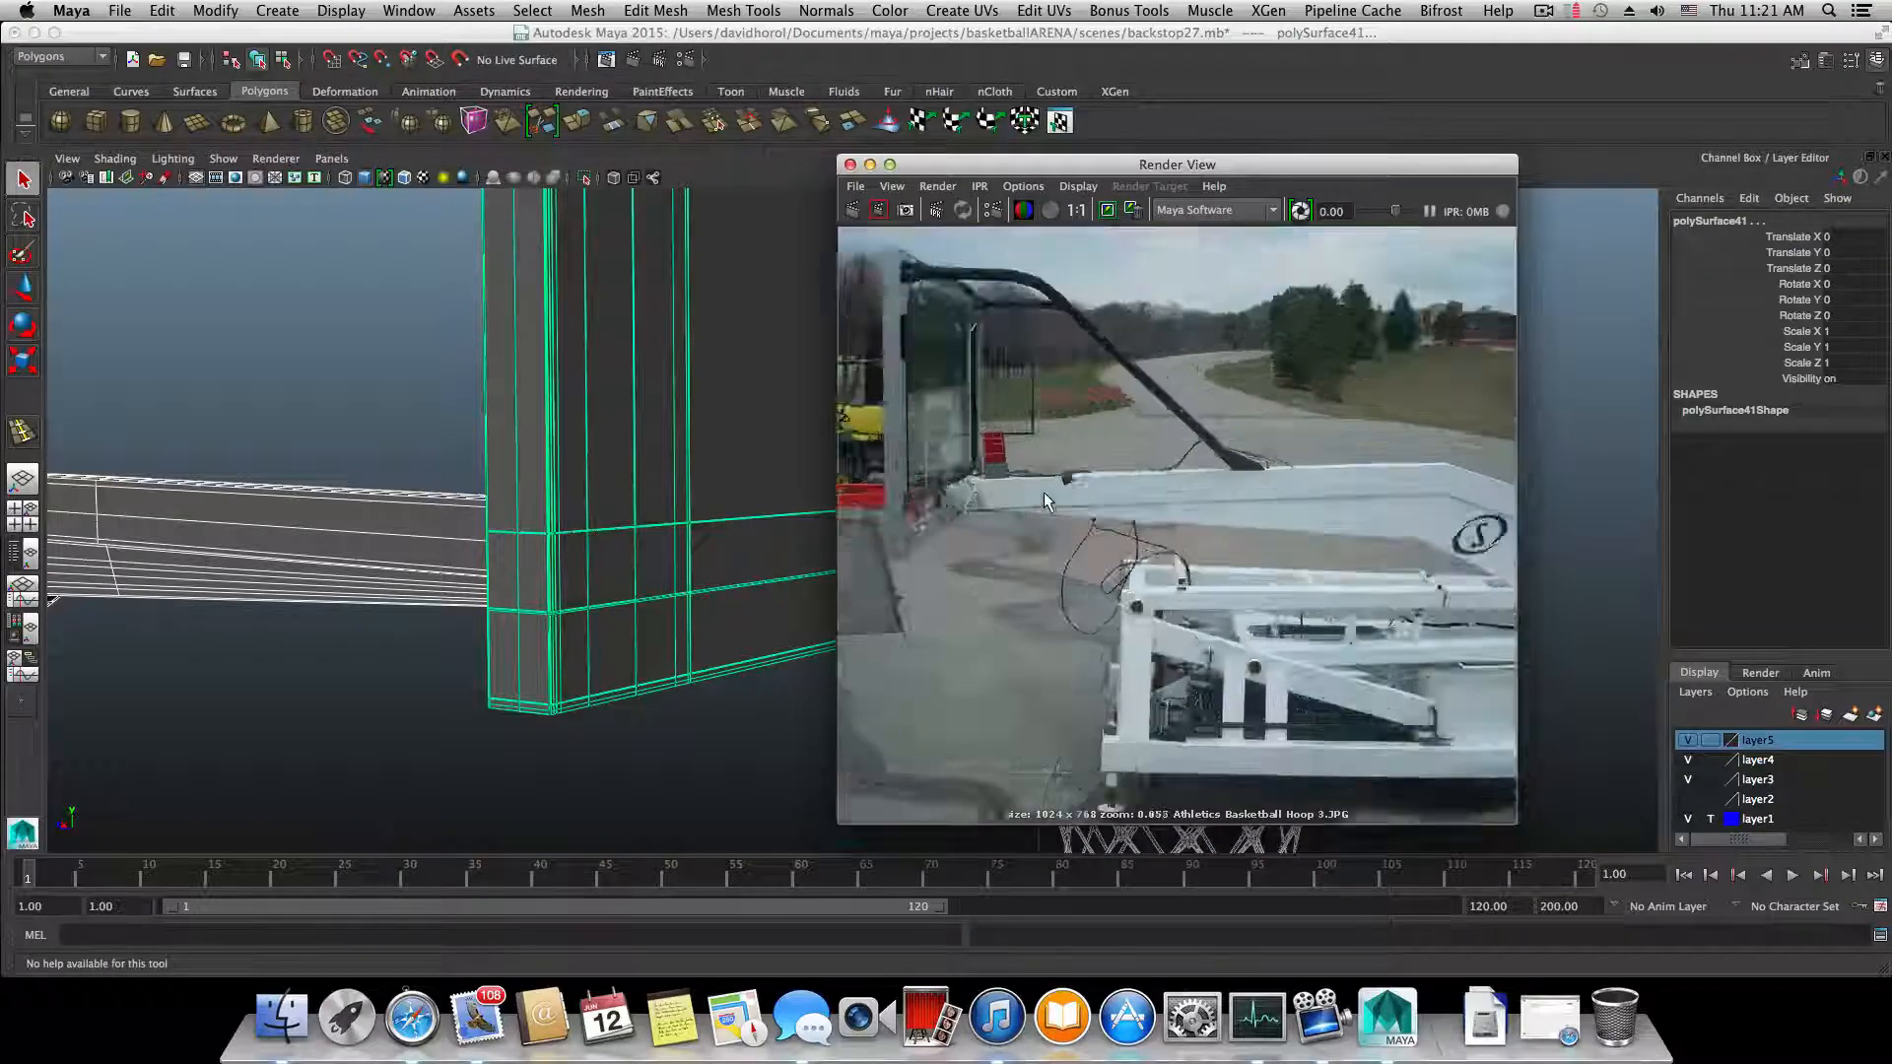
scroll(1043, 492, "down", 2)
left_click(856, 187)
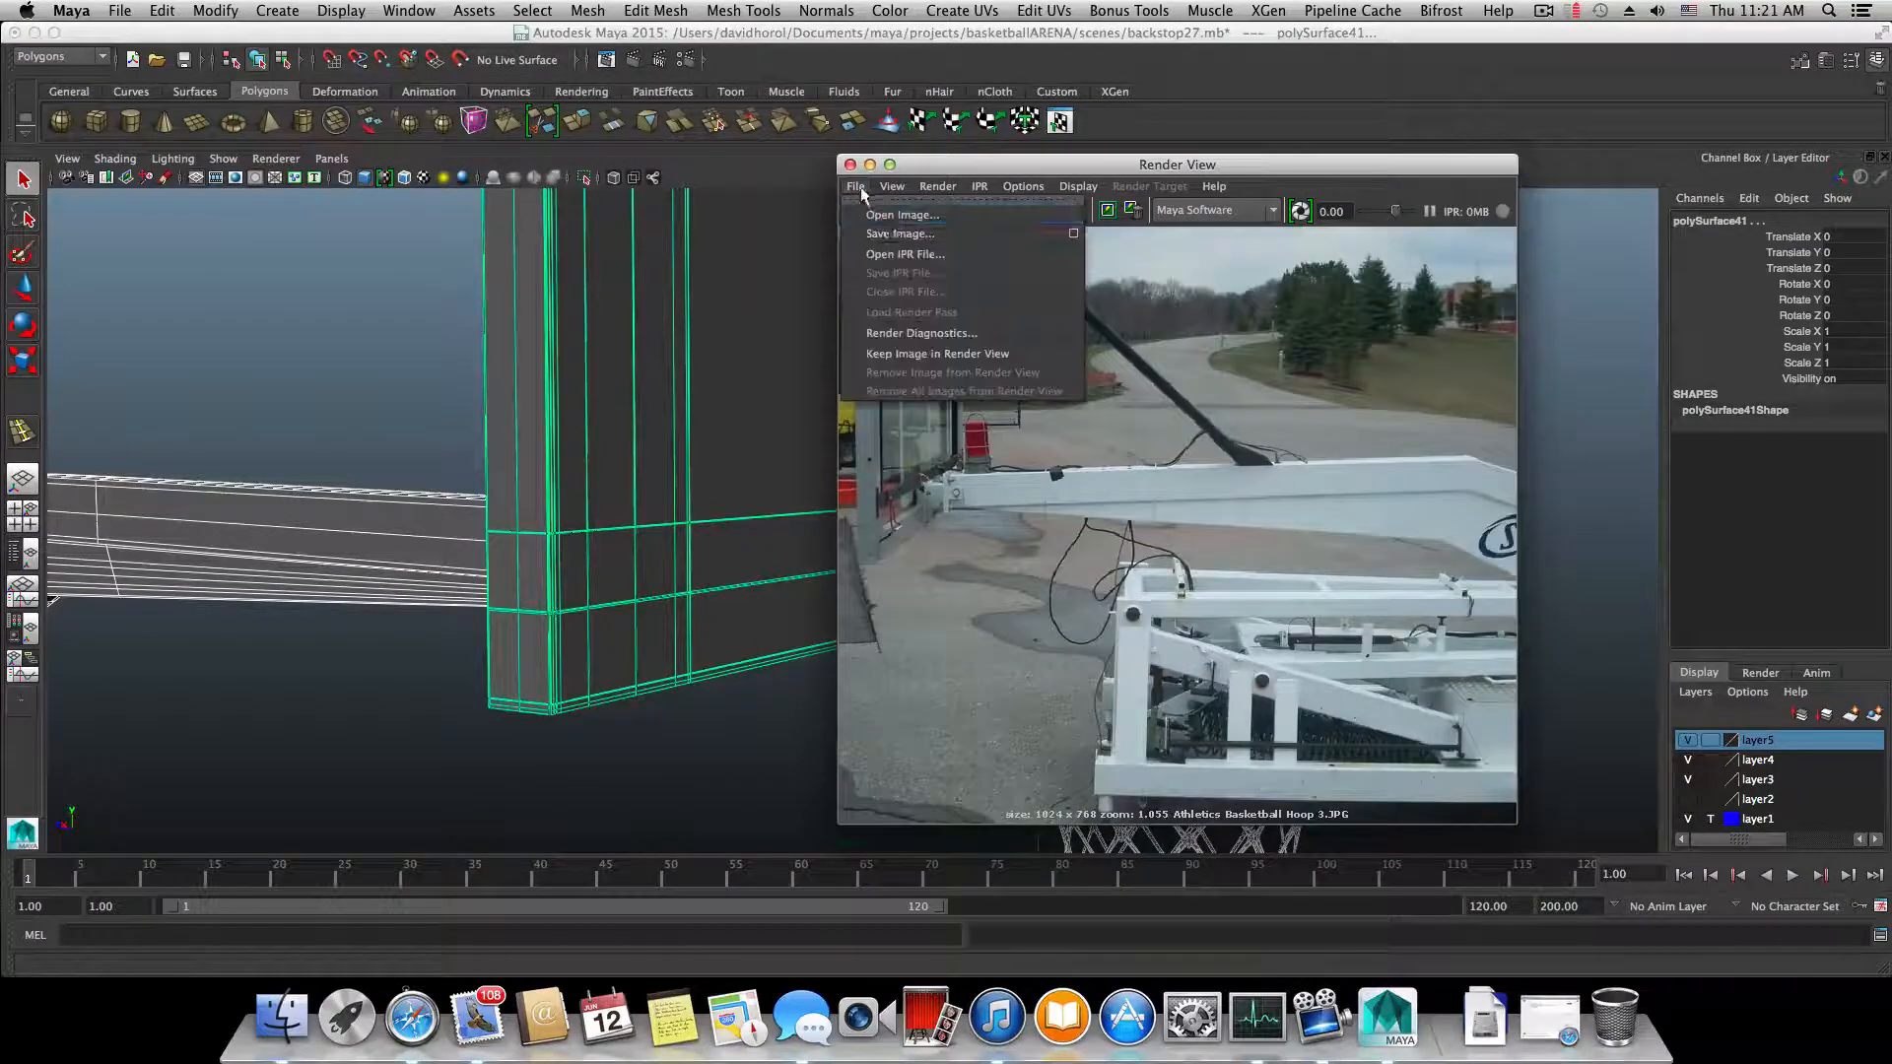
left_click(901, 215)
left_click(461, 379)
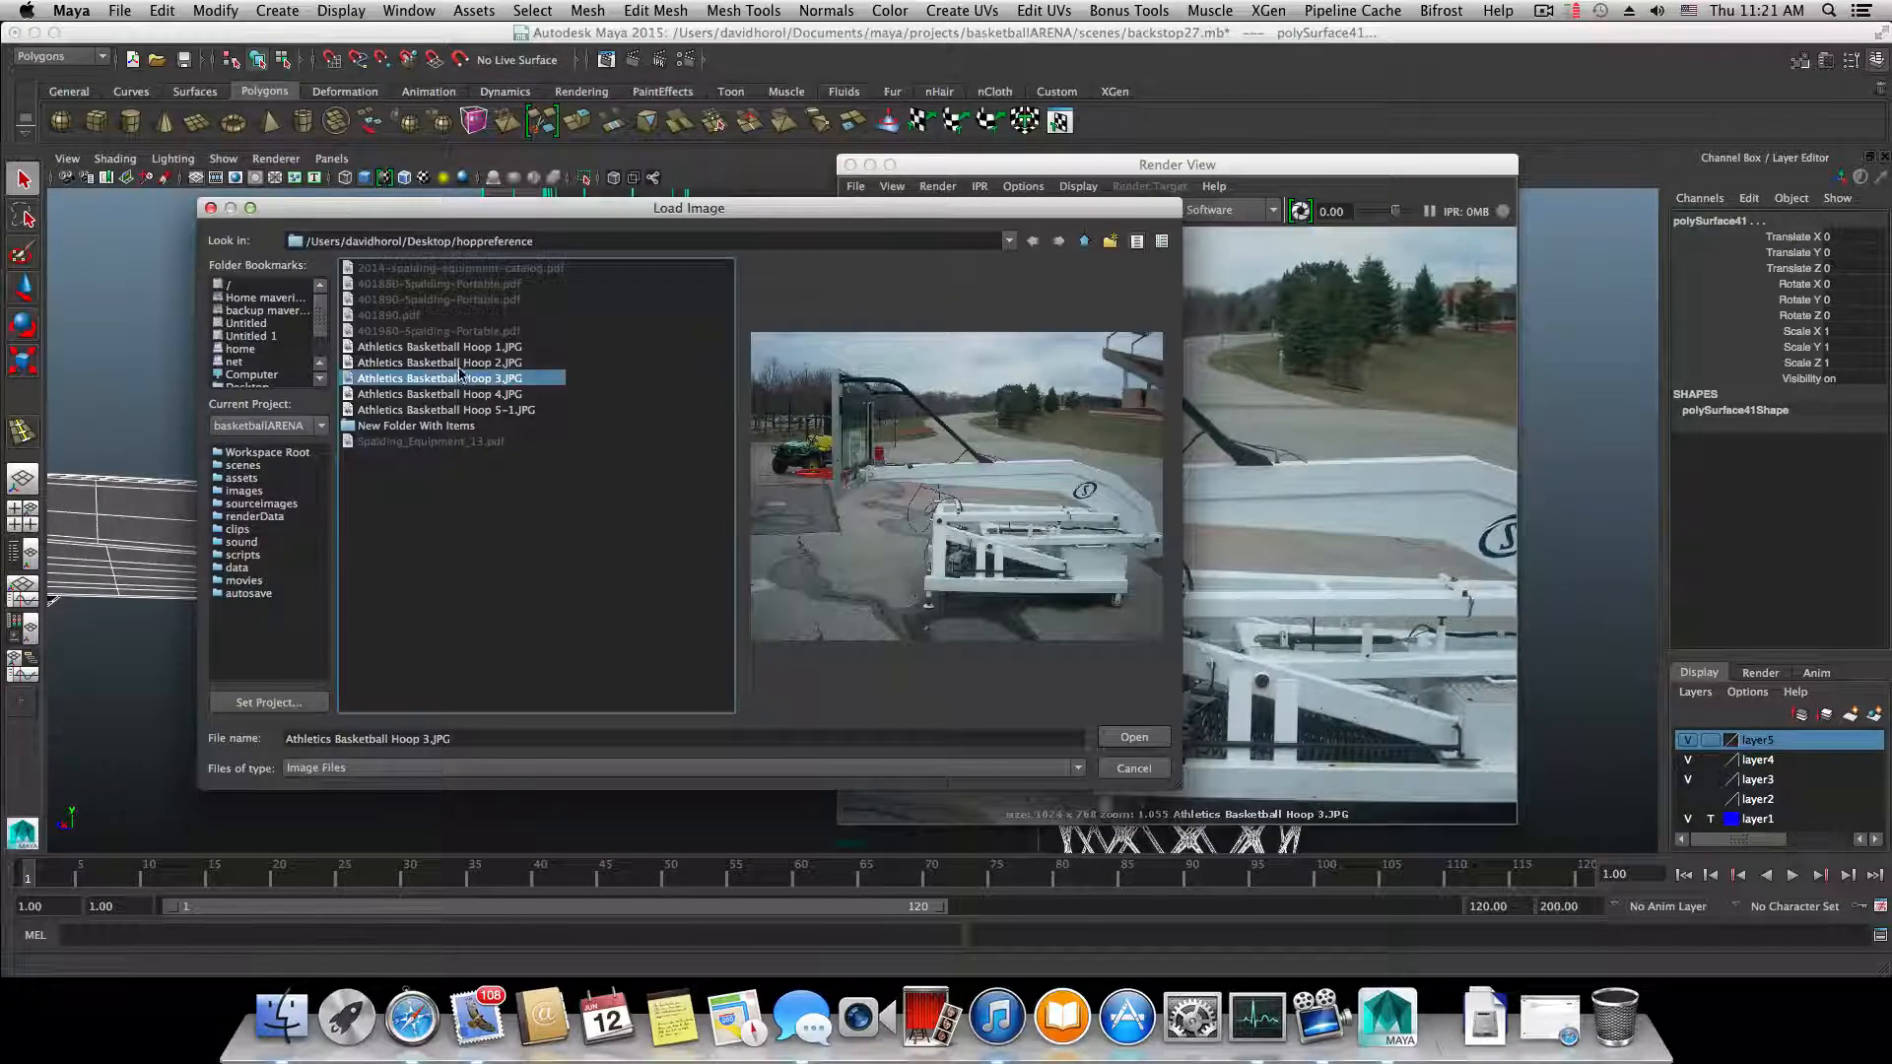
left_click(461, 363)
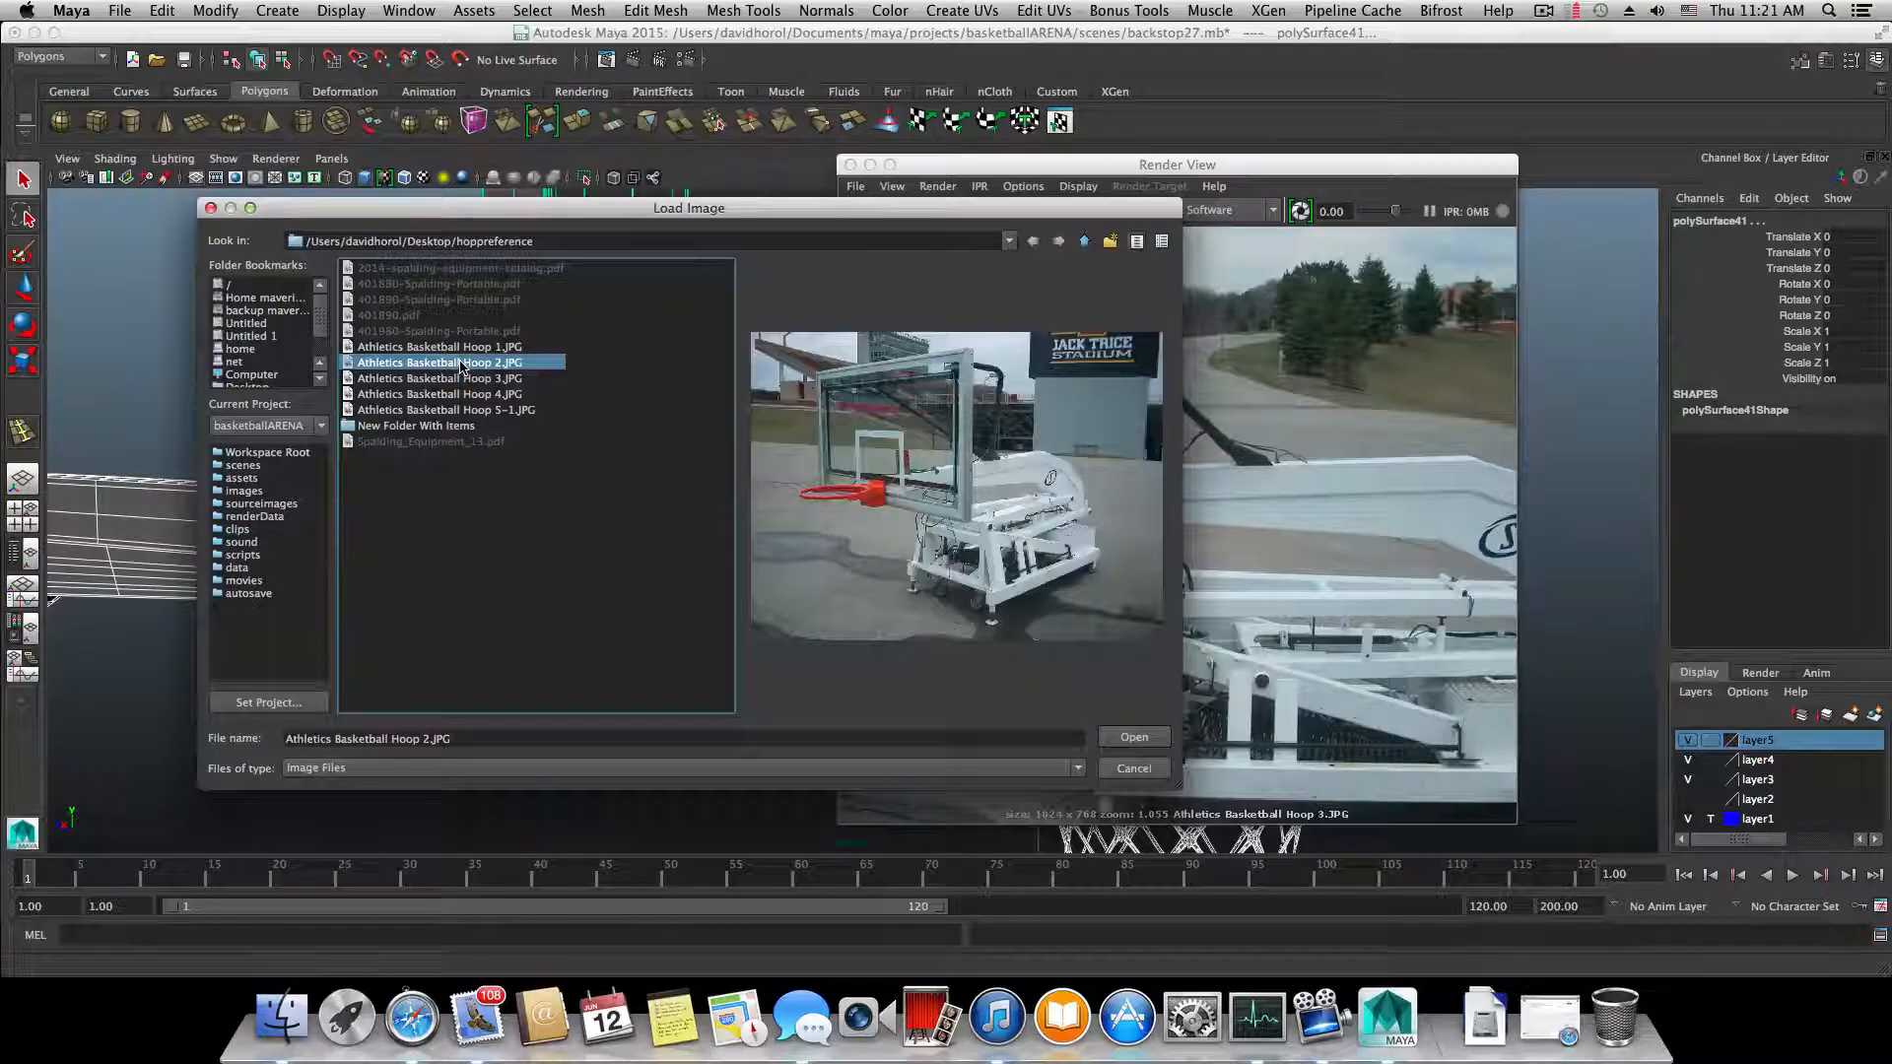
left_click(1133, 739)
- Examine the red rim bracket and lower backboard frame in the reference photo, and close the Render View
middle_click_drag(1056, 626, 1203, 593, "alt")
scroll(1180, 638, "up", 10)
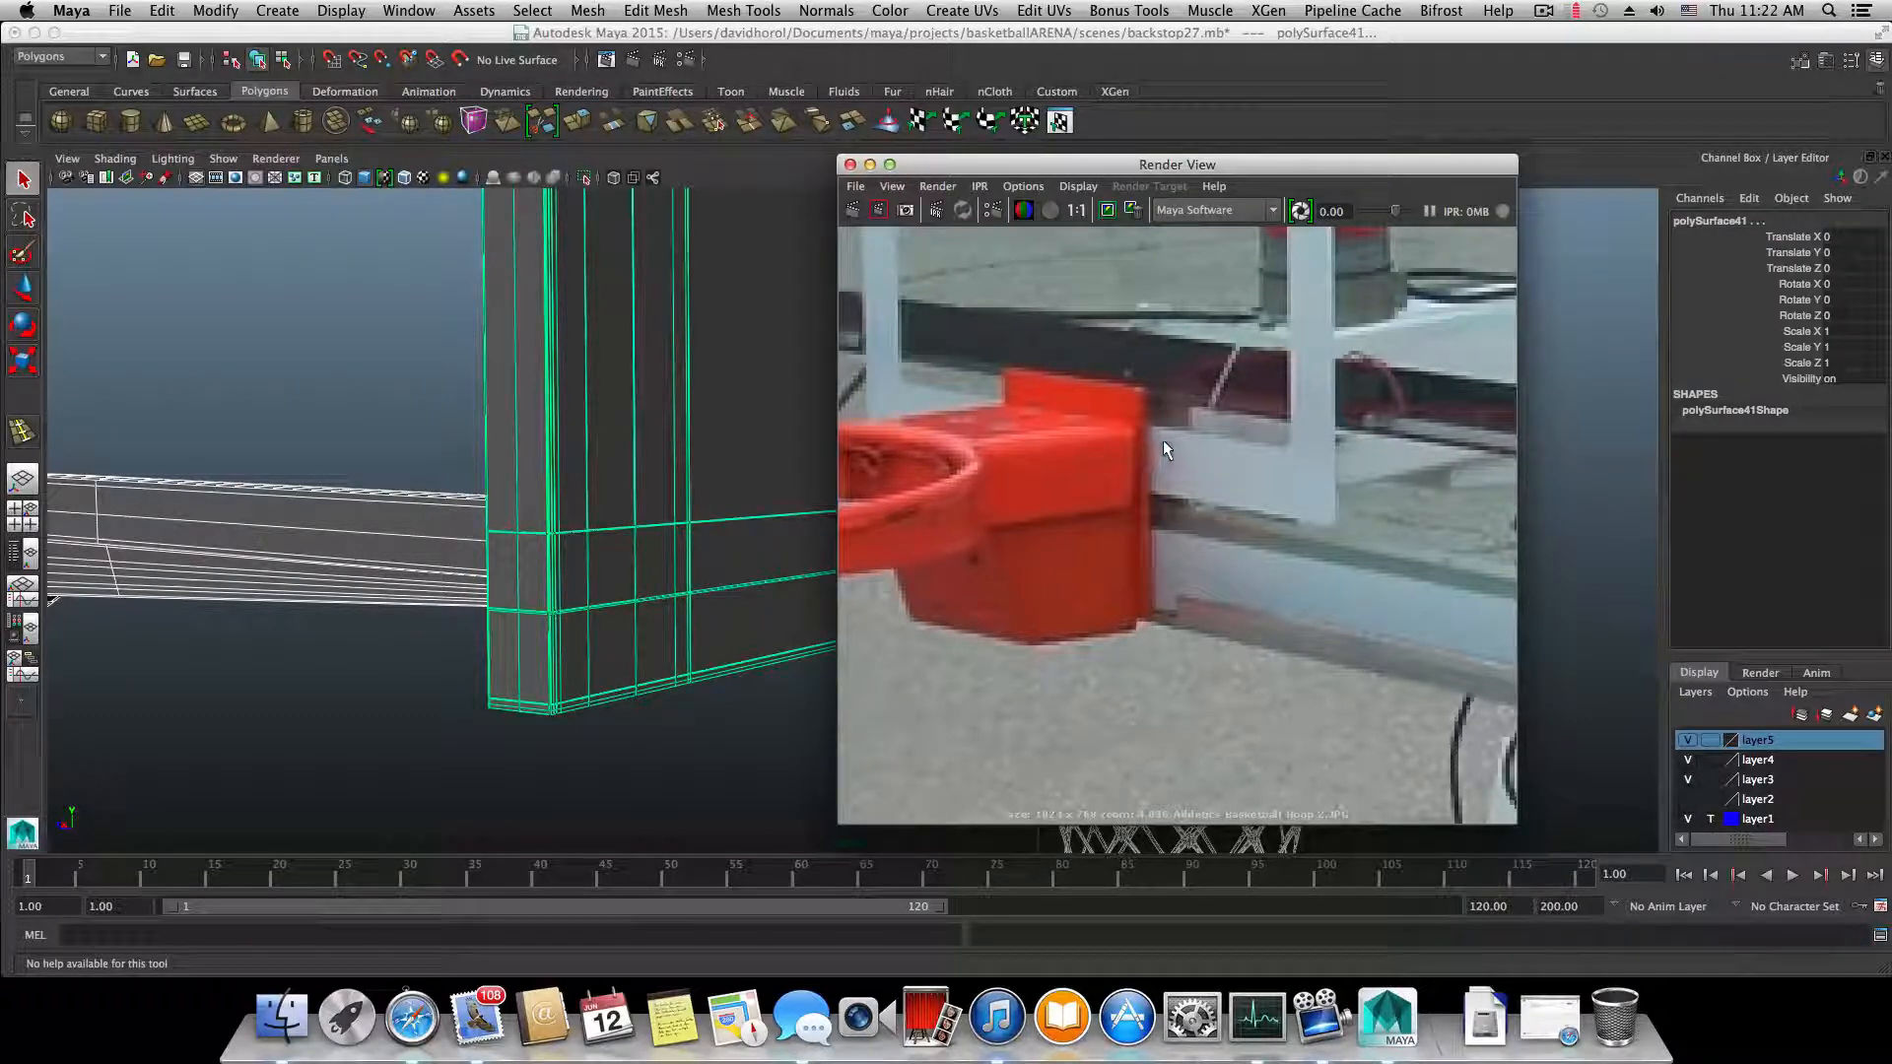
scroll(1146, 429, "down", 3)
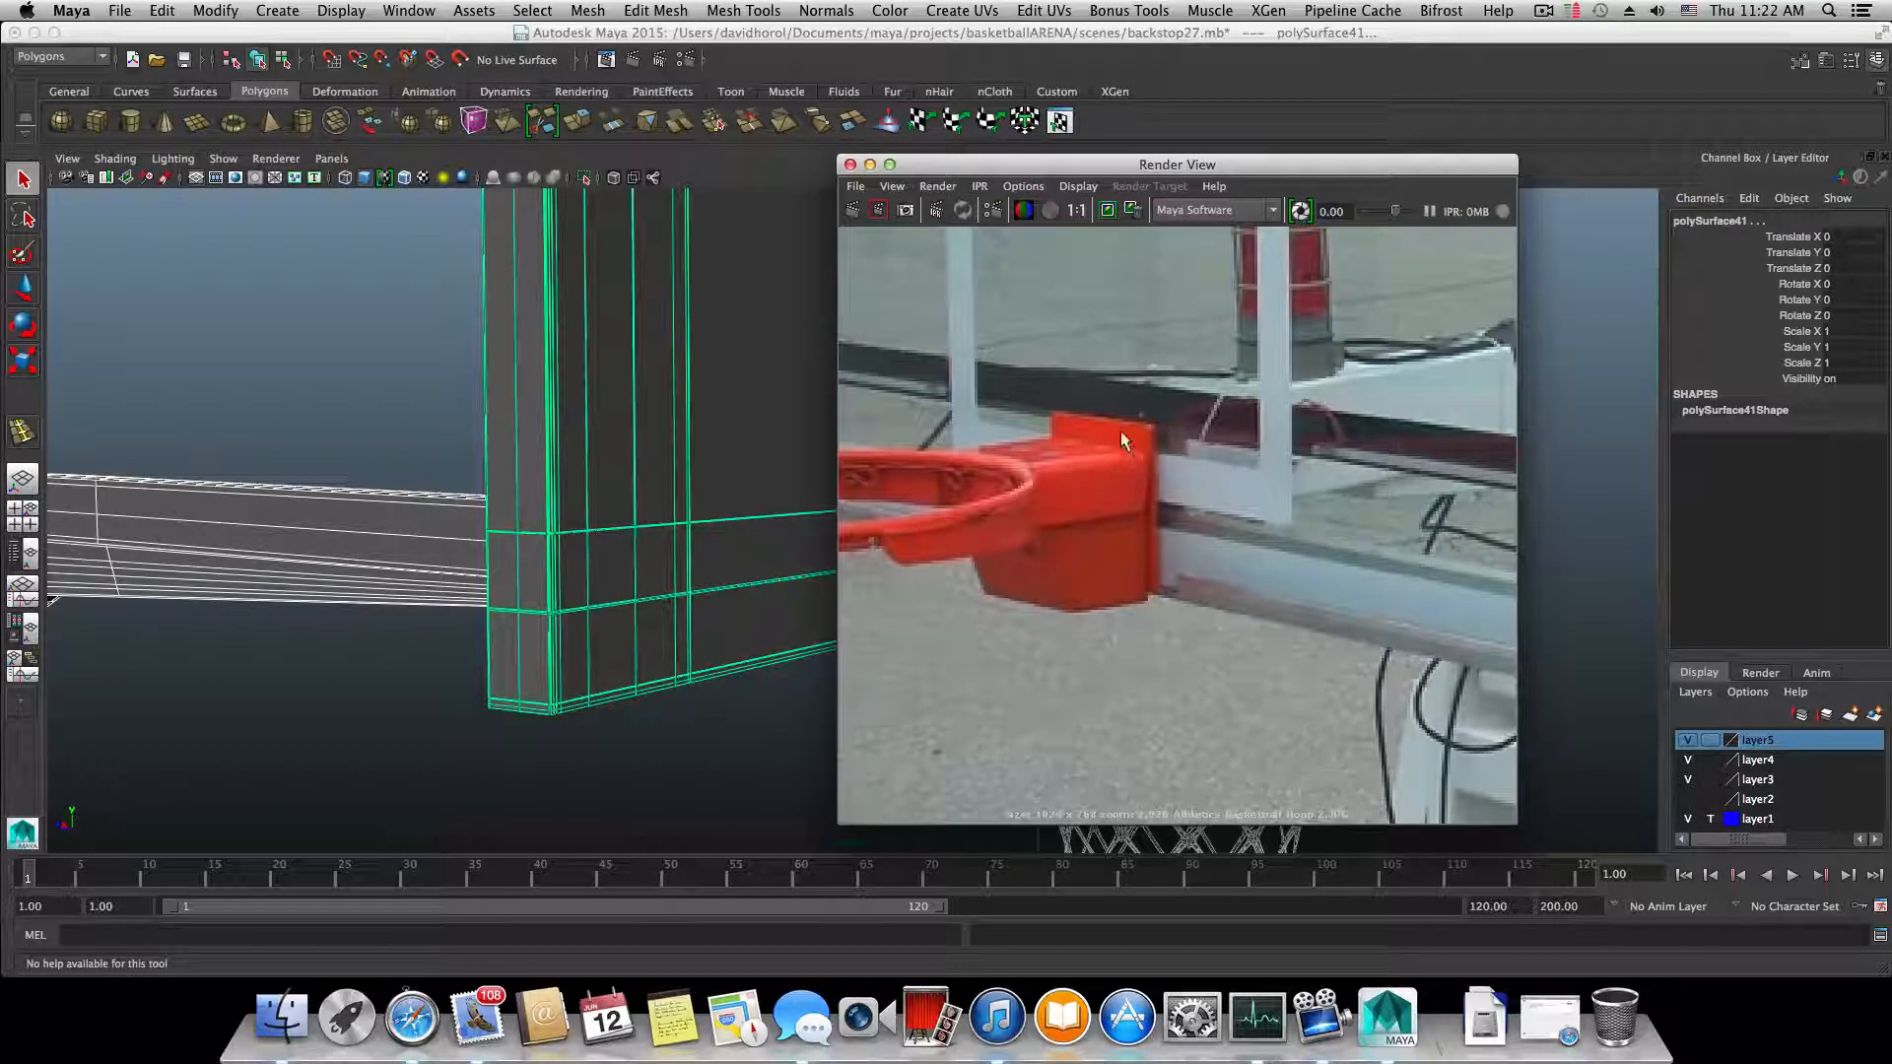
scroll(1196, 453, "down", 6)
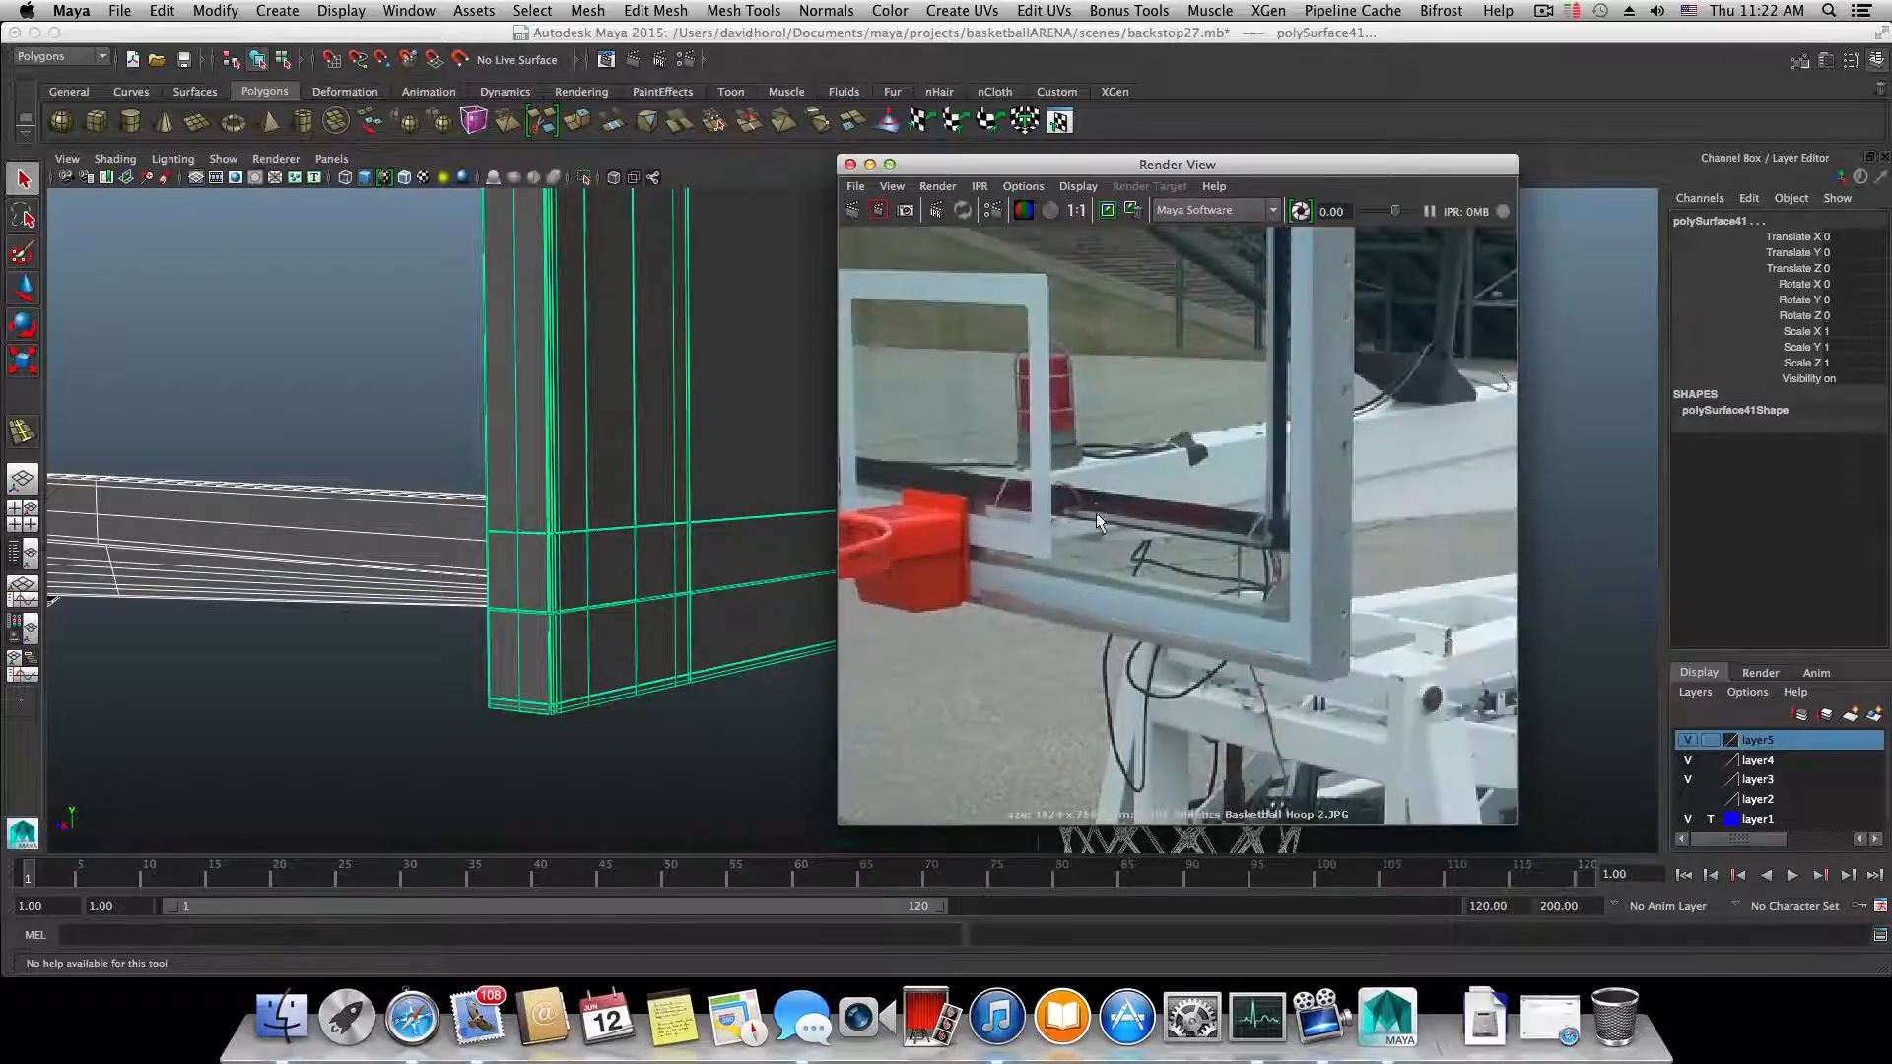
left_click(849, 165)
- Clear the selection and examine how the rim bracket sits against the front of the backboard
left_click_drag(894, 568, 1141, 494, "alt")
scroll(912, 759, "down", 2)
scroll(929, 752, "down", 5)
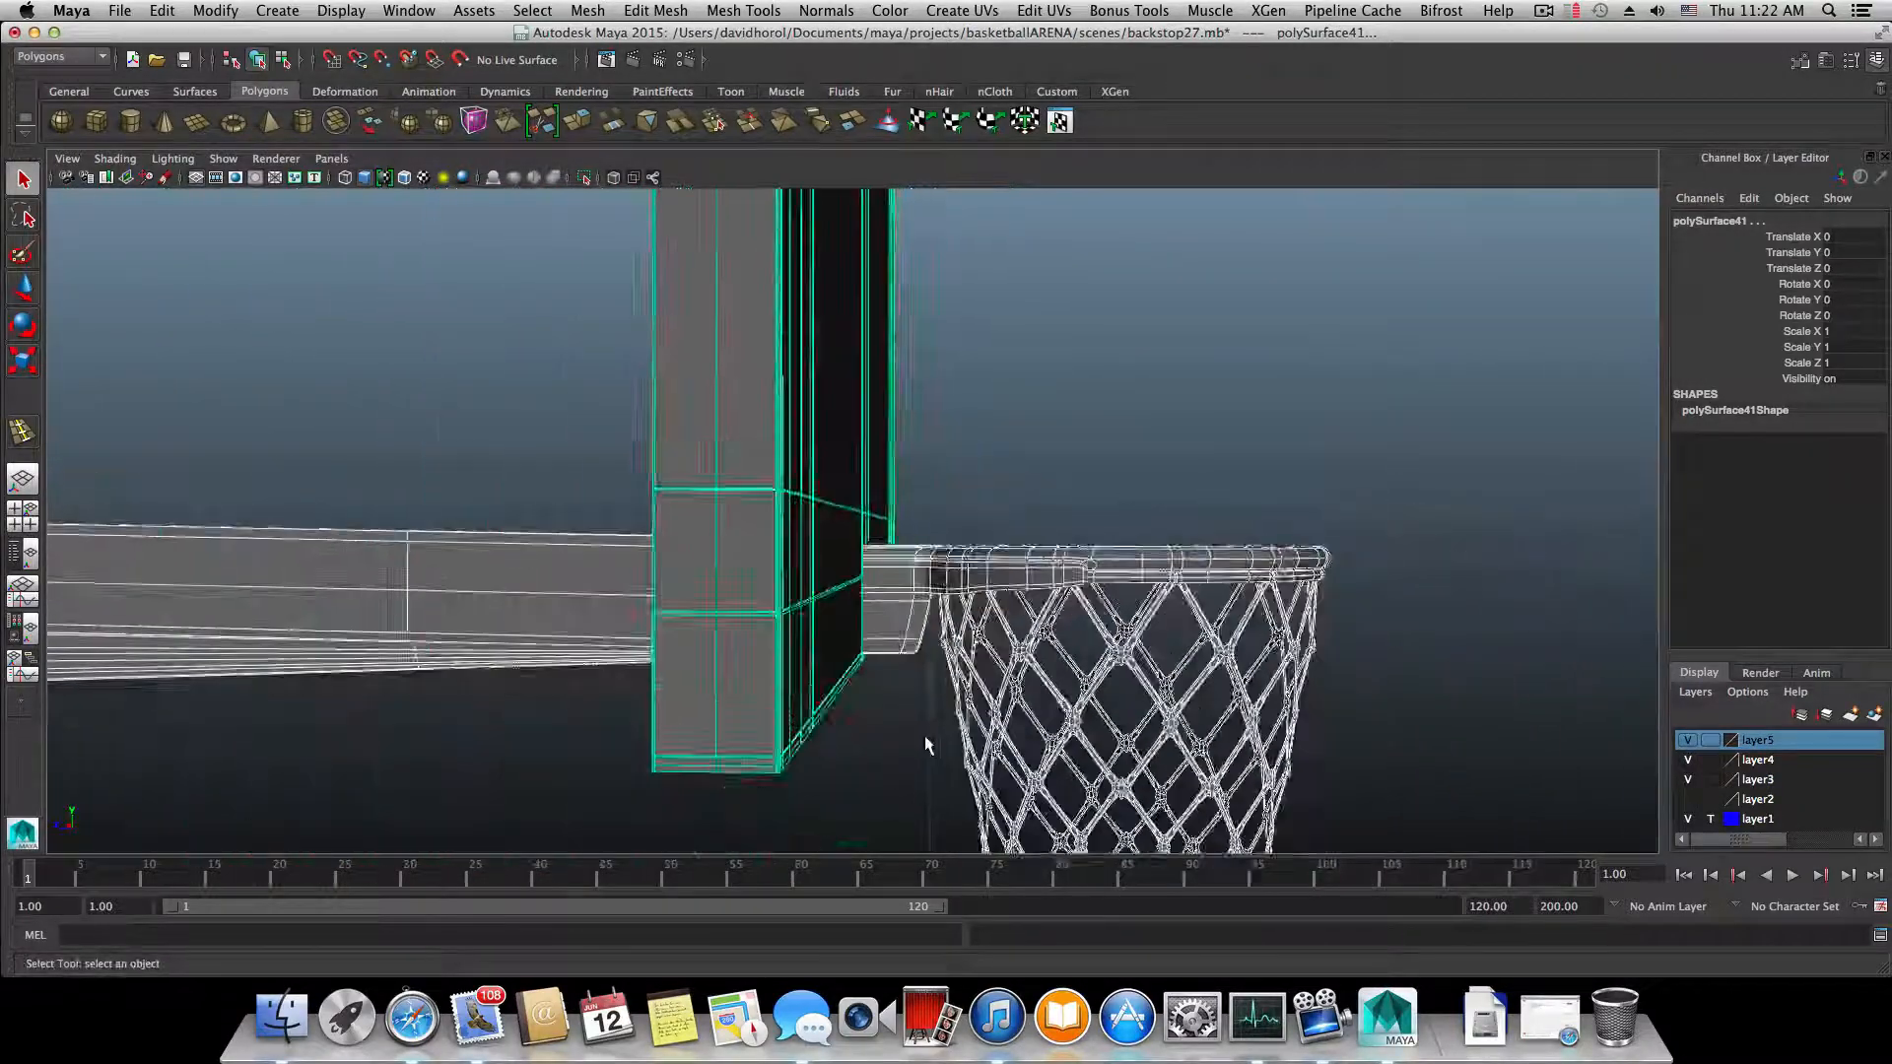
left_click_drag(885, 771, 932, 788)
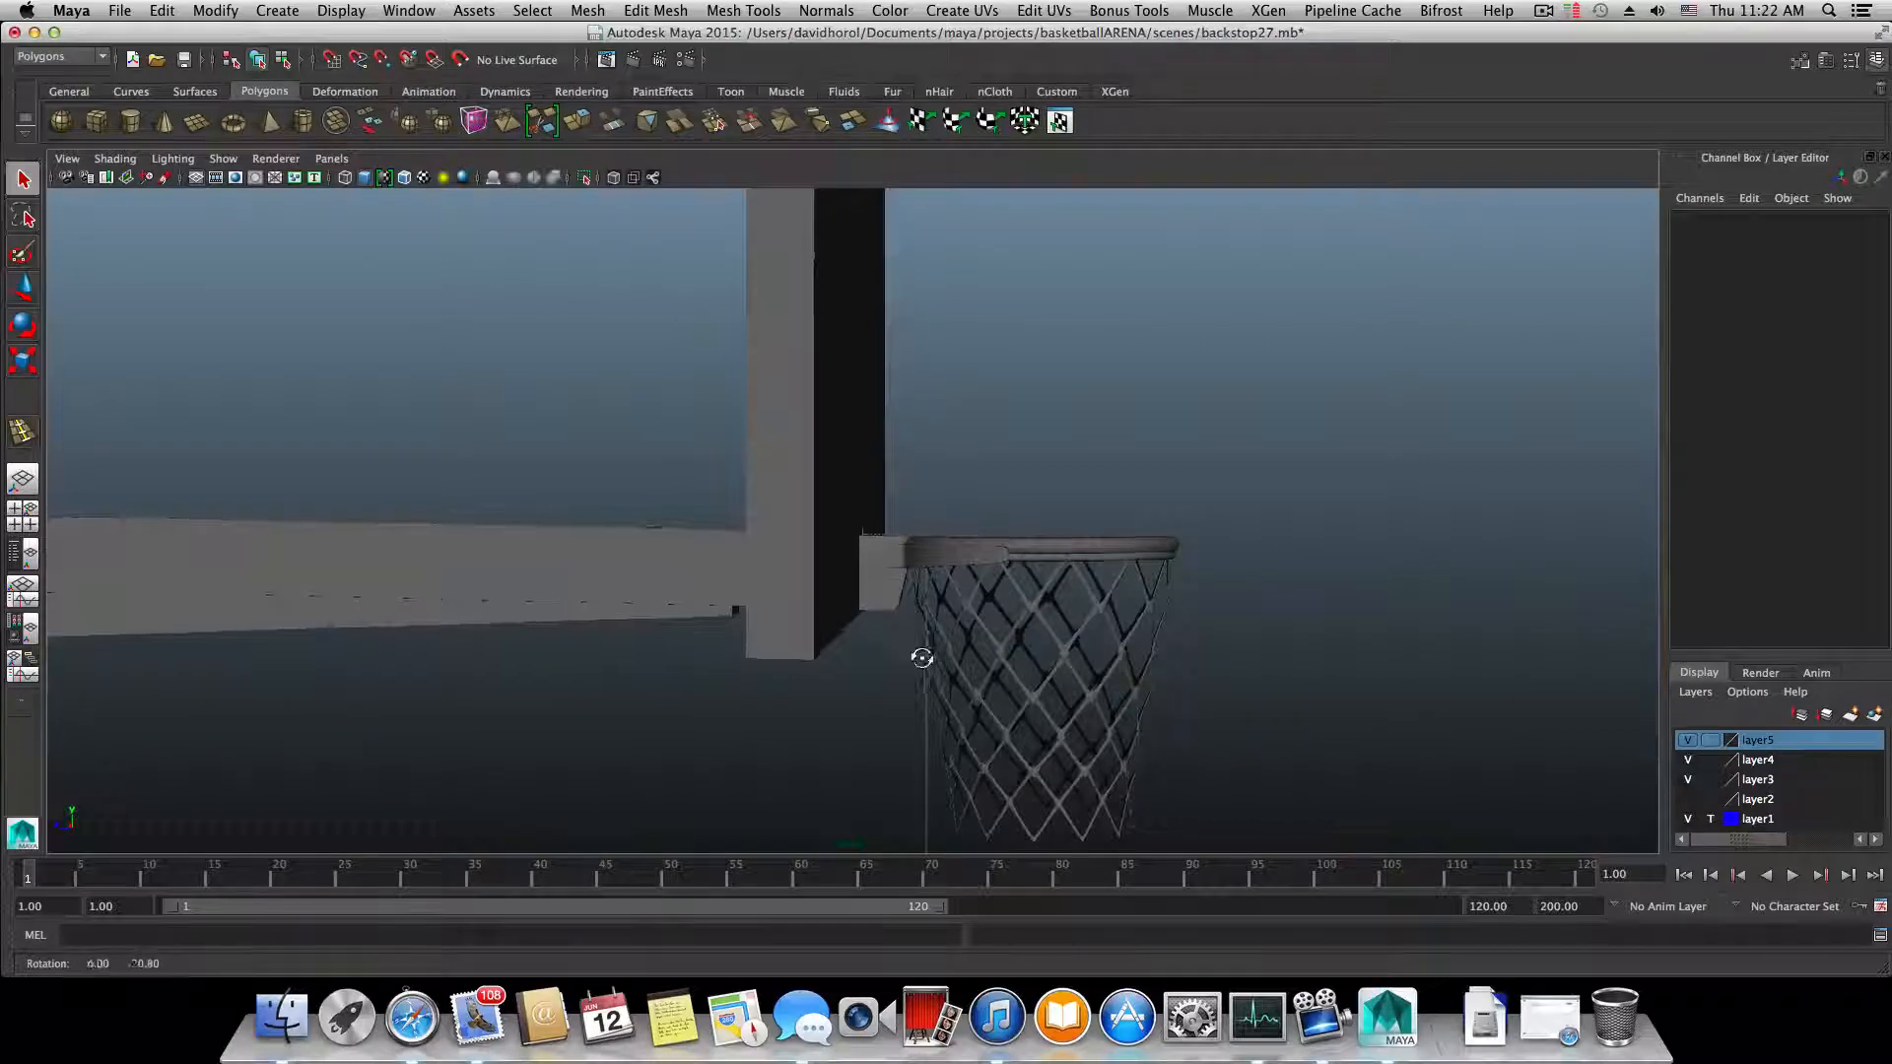
left_click_drag(920, 654, 915, 548, "alt")
right_click_drag(916, 550, 1125, 595, "alt")
middle_click_drag(1125, 595, 1034, 715, "alt")
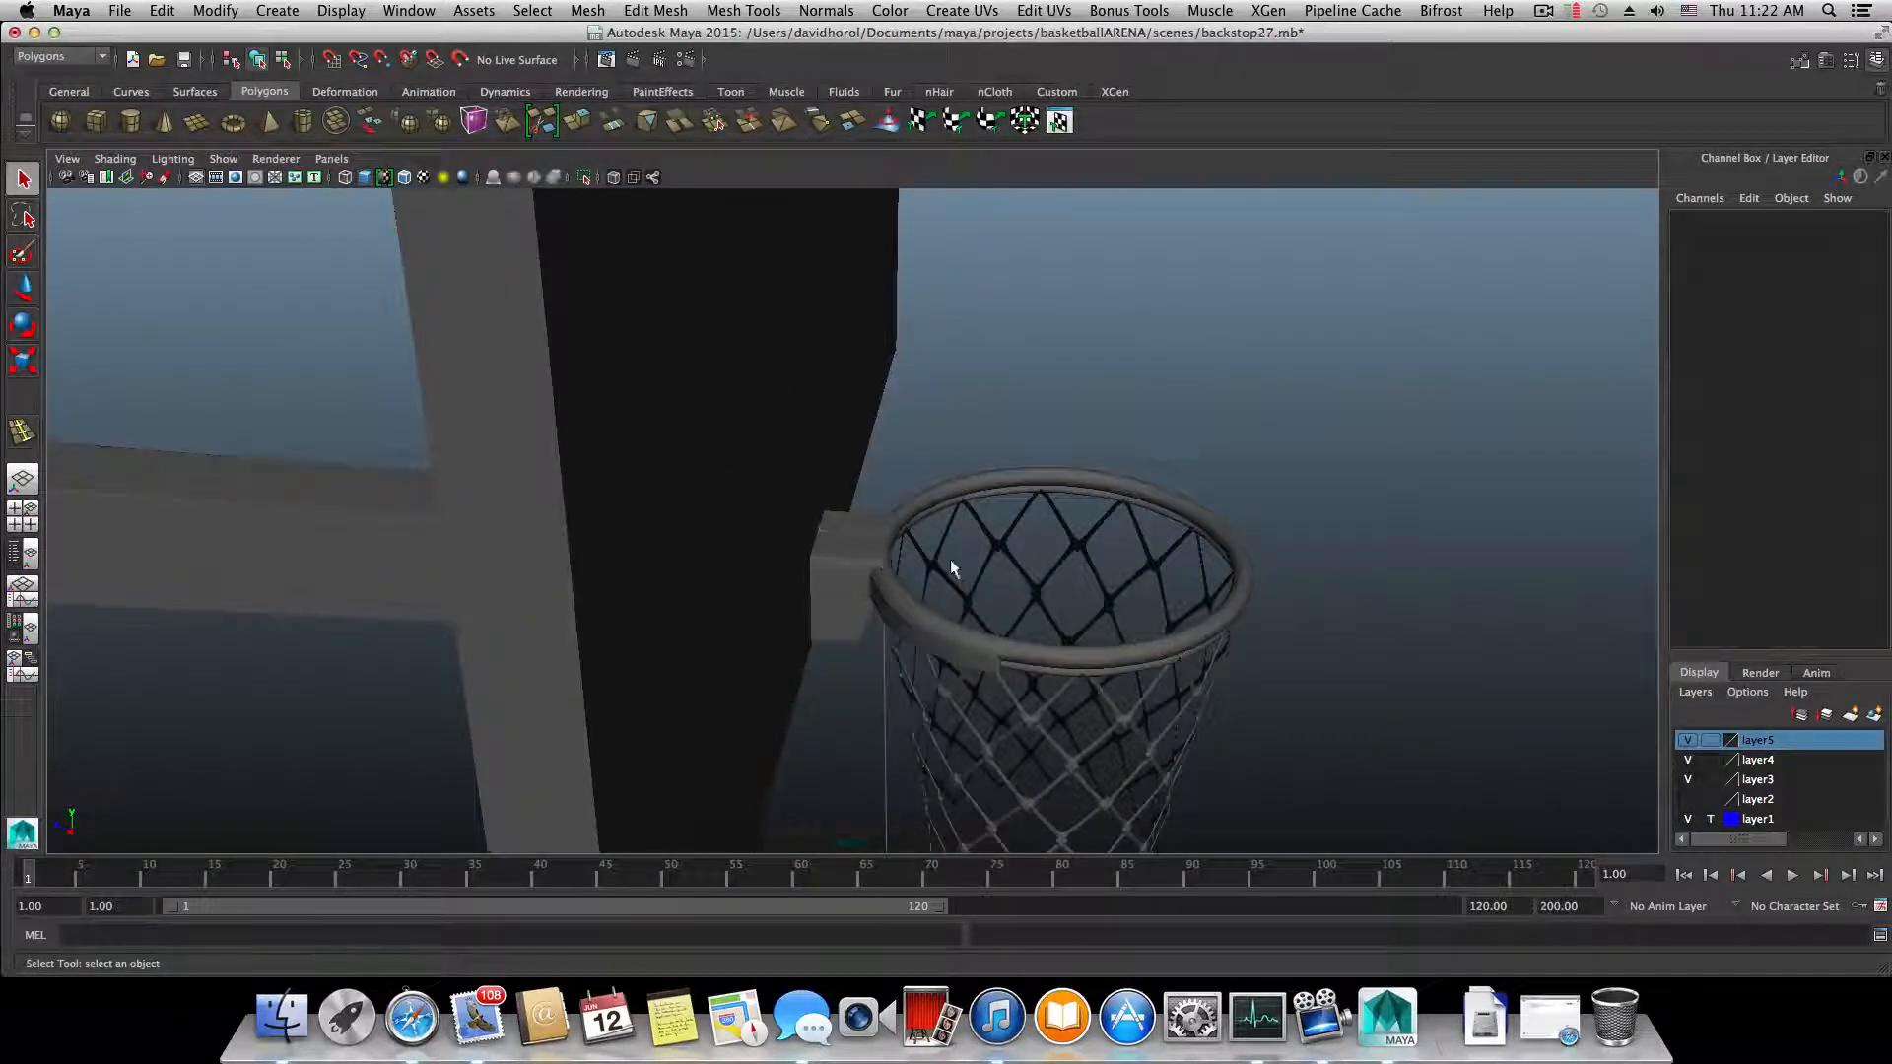
mouse_move(959, 552)
left_mouse_down("alt")
mouse_move(910, 588)
mouse_move(1011, 582)
mouse_move(987, 550)
left_mouse_up("alt")
middle_click_drag(1021, 603, 962, 564, "alt")
- Center the pivot of the backboard mesh
left_click(795, 510)
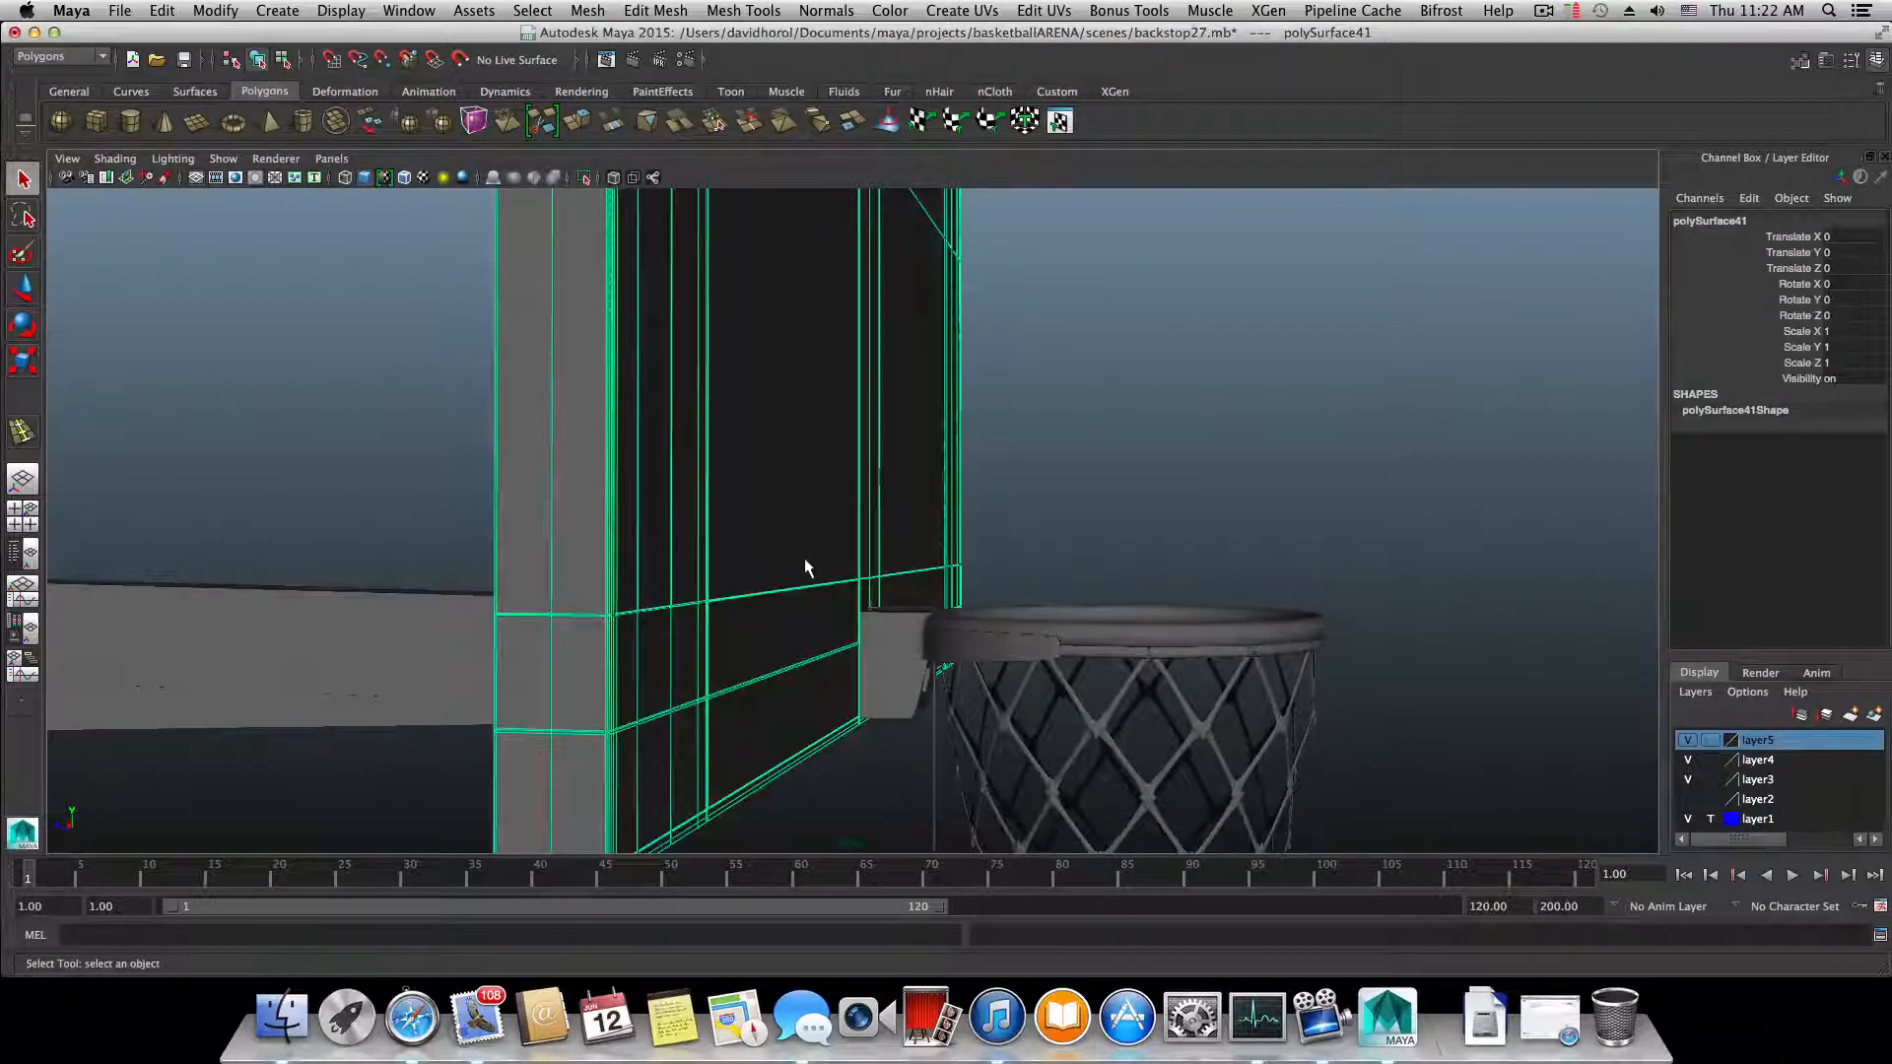
left_click_drag(804, 558, 819, 570, "alt")
key("w")
scroll(831, 550, "down", 3)
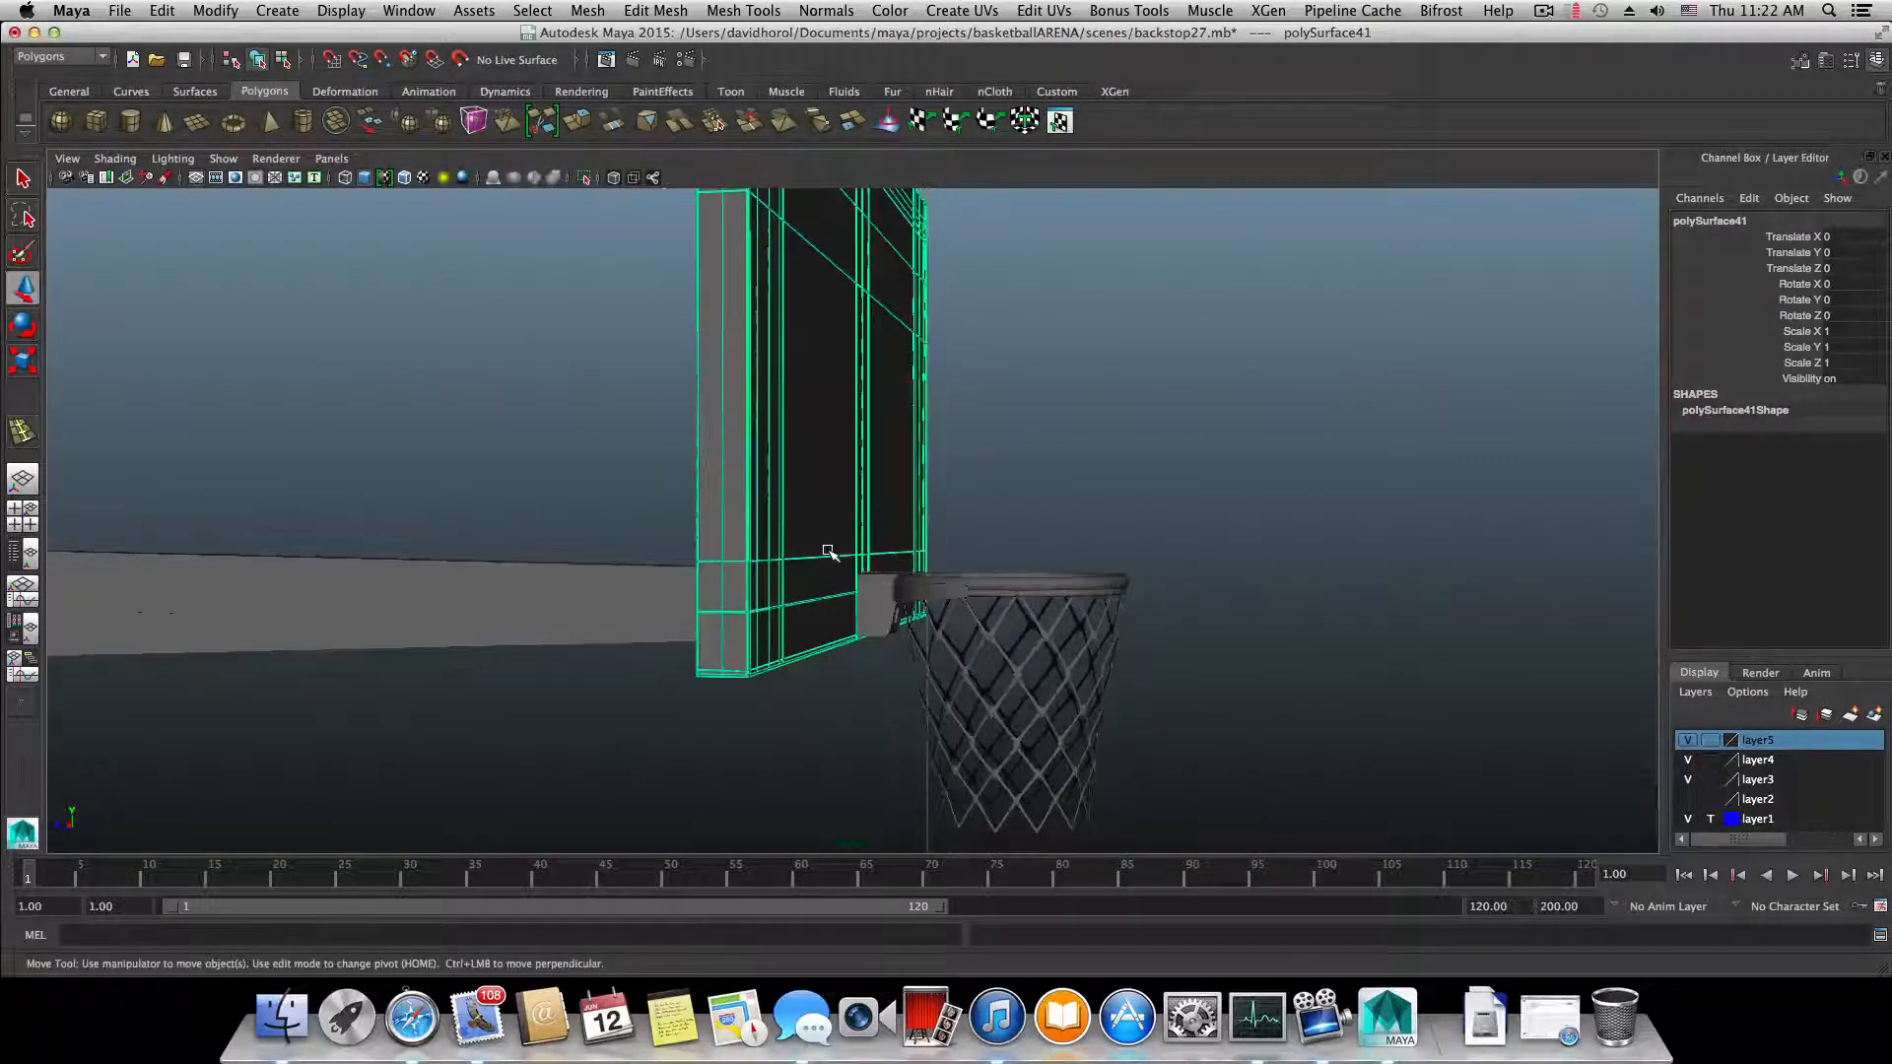
left_click(215, 10)
left_click(247, 225)
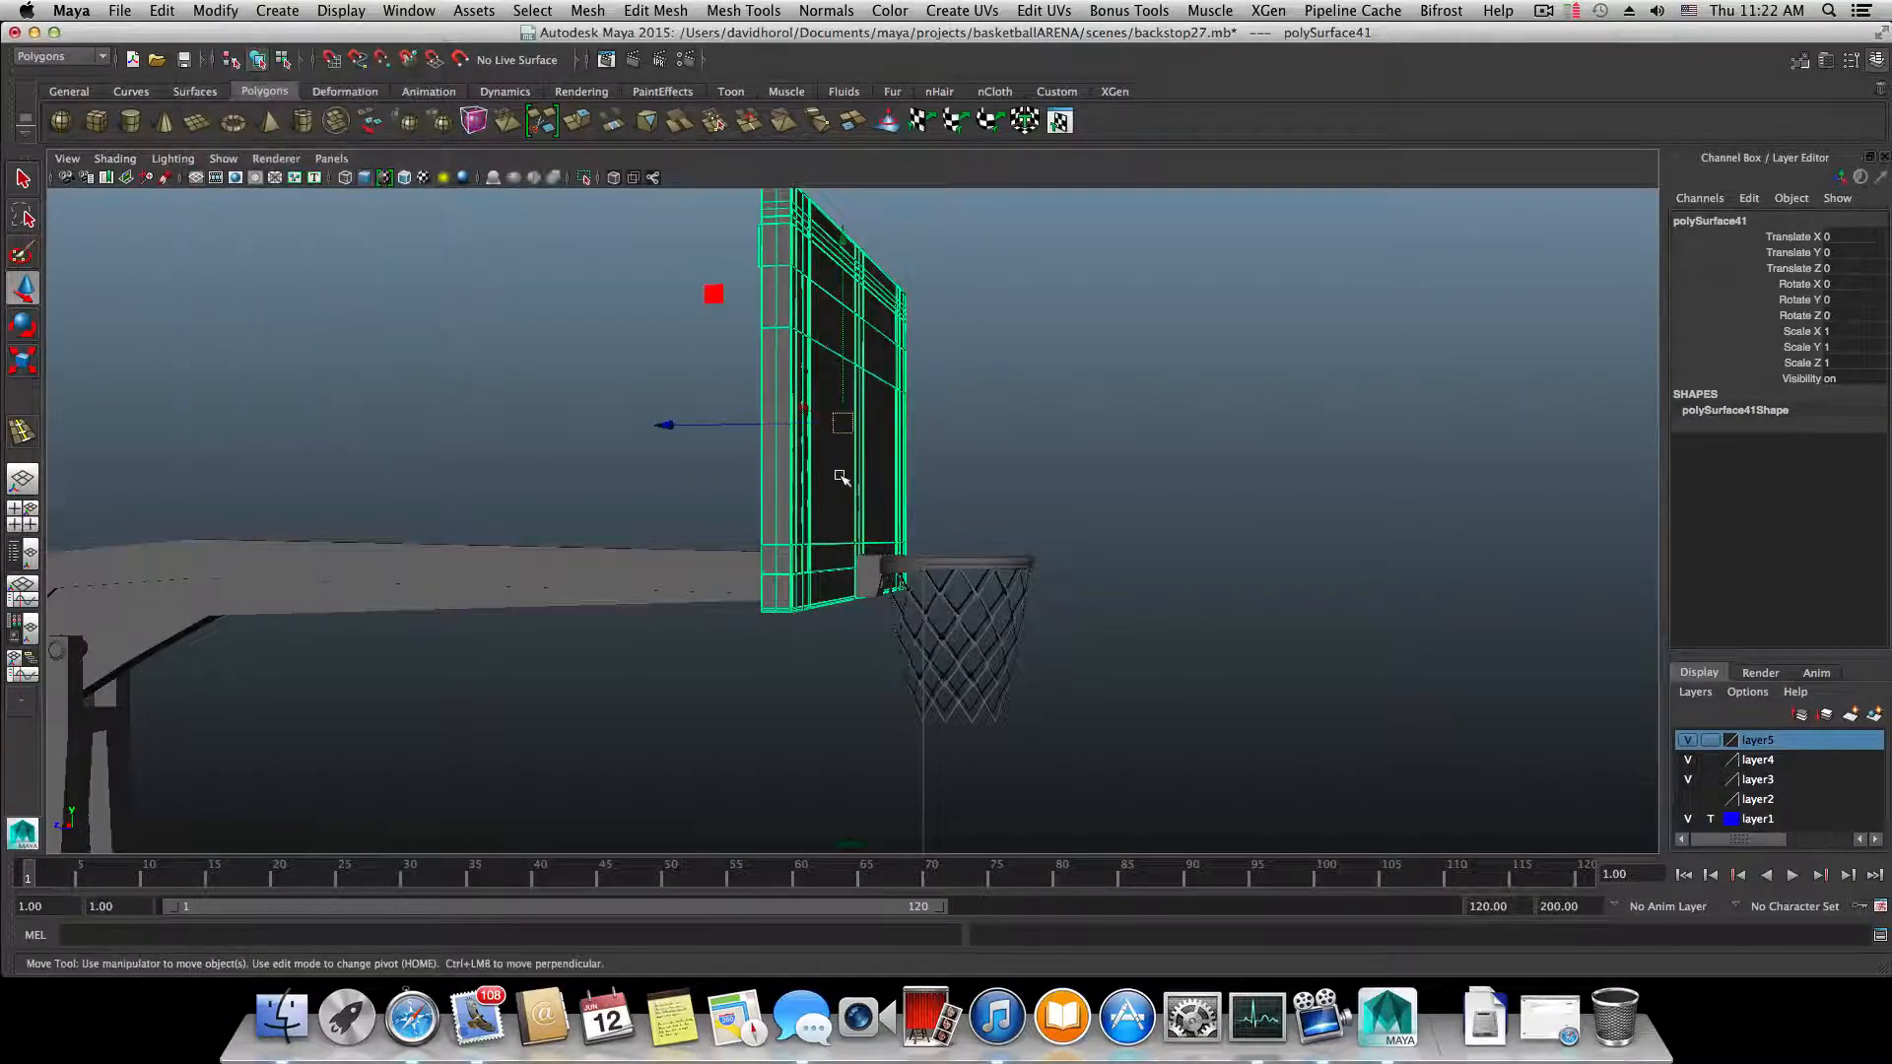
- Move the backboard vertically to a Translate Y of 0.514 to line it up with the arm and rim bracket
right_click_drag(843, 478, 1172, 503, "alt")
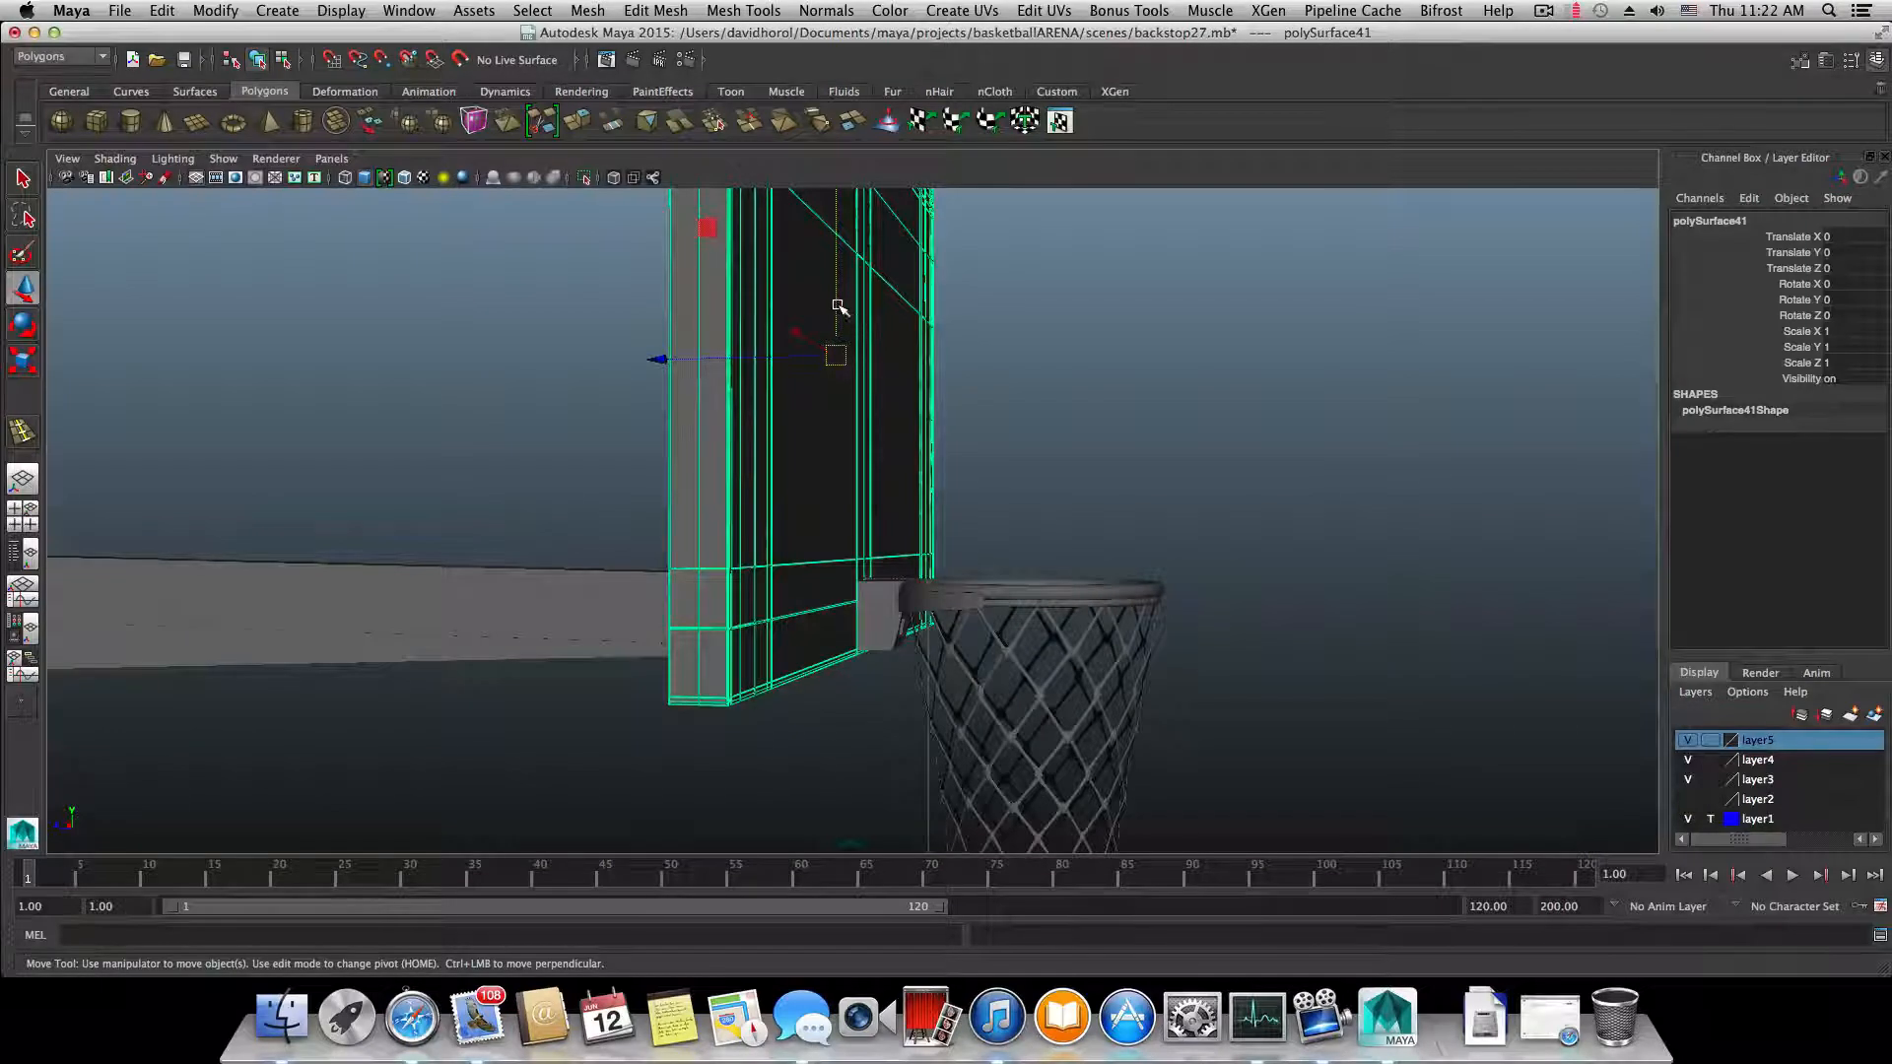
left_click_drag(837, 306, 848, 504)
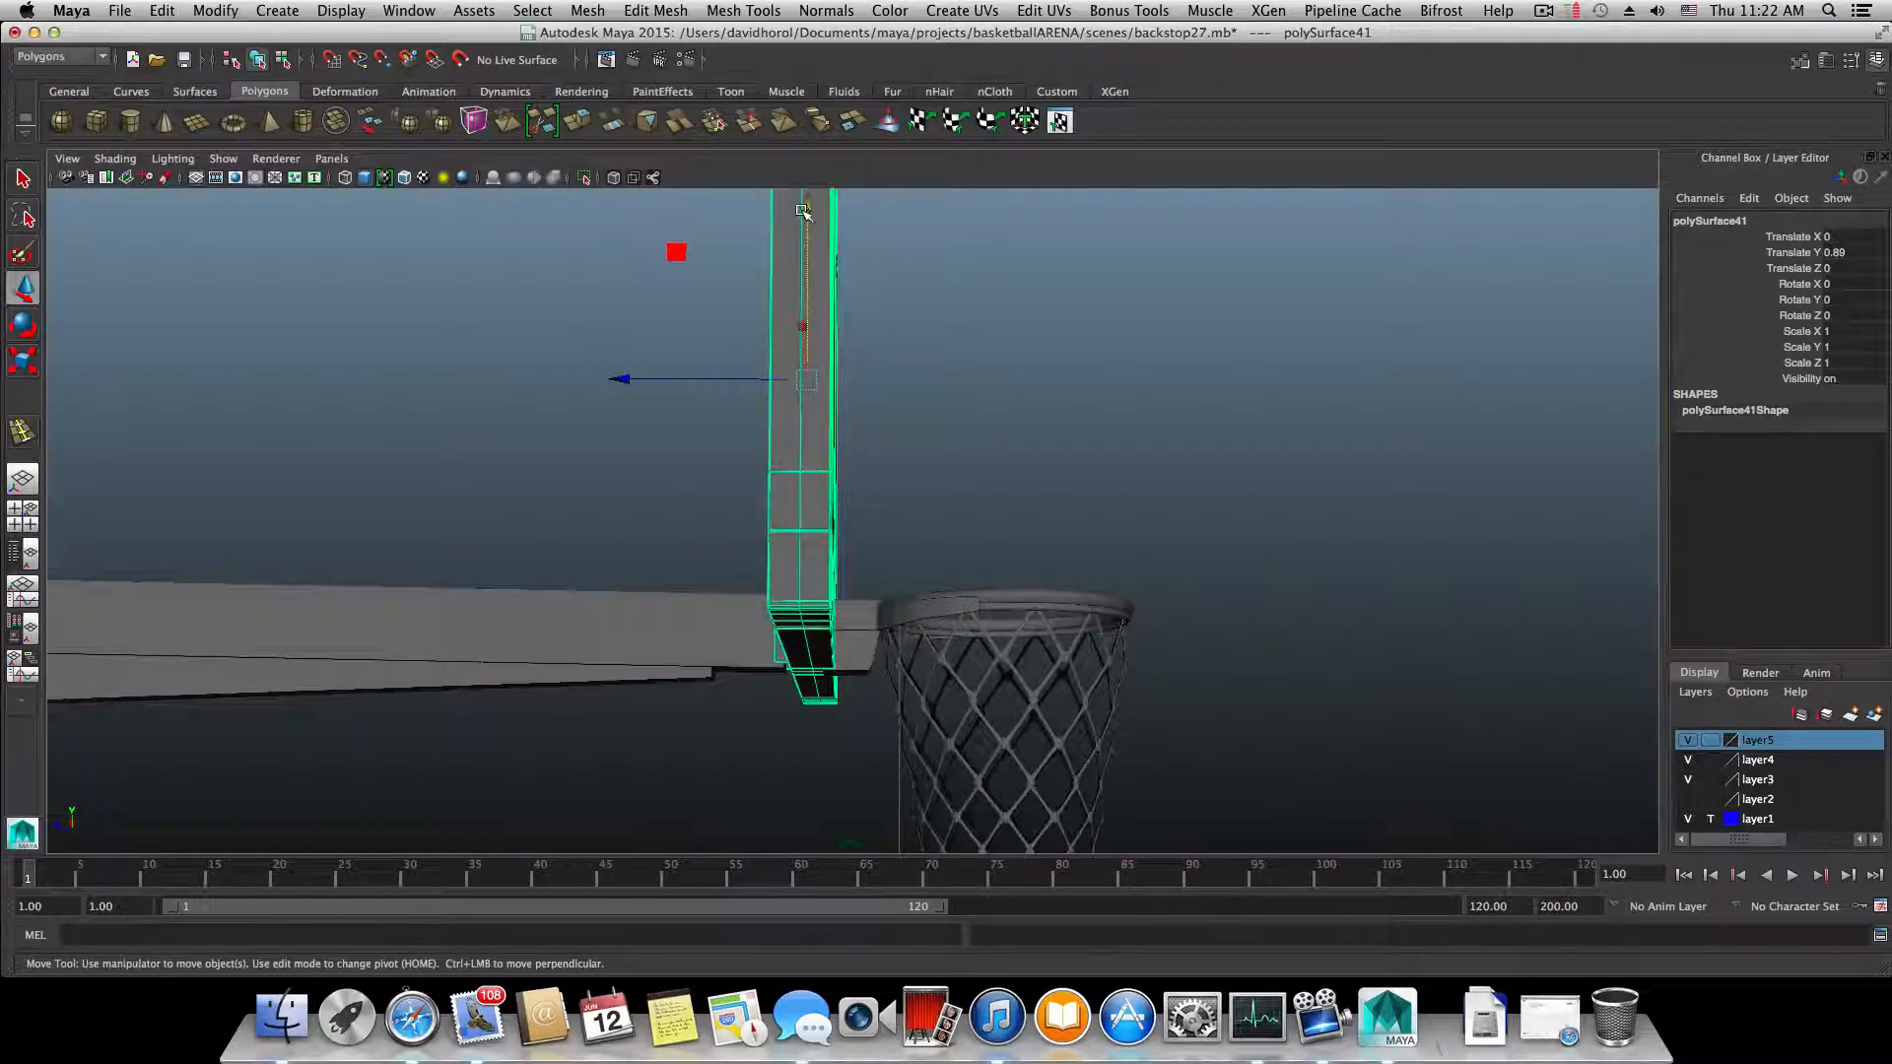
left_click_drag(803, 210, 806, 213)
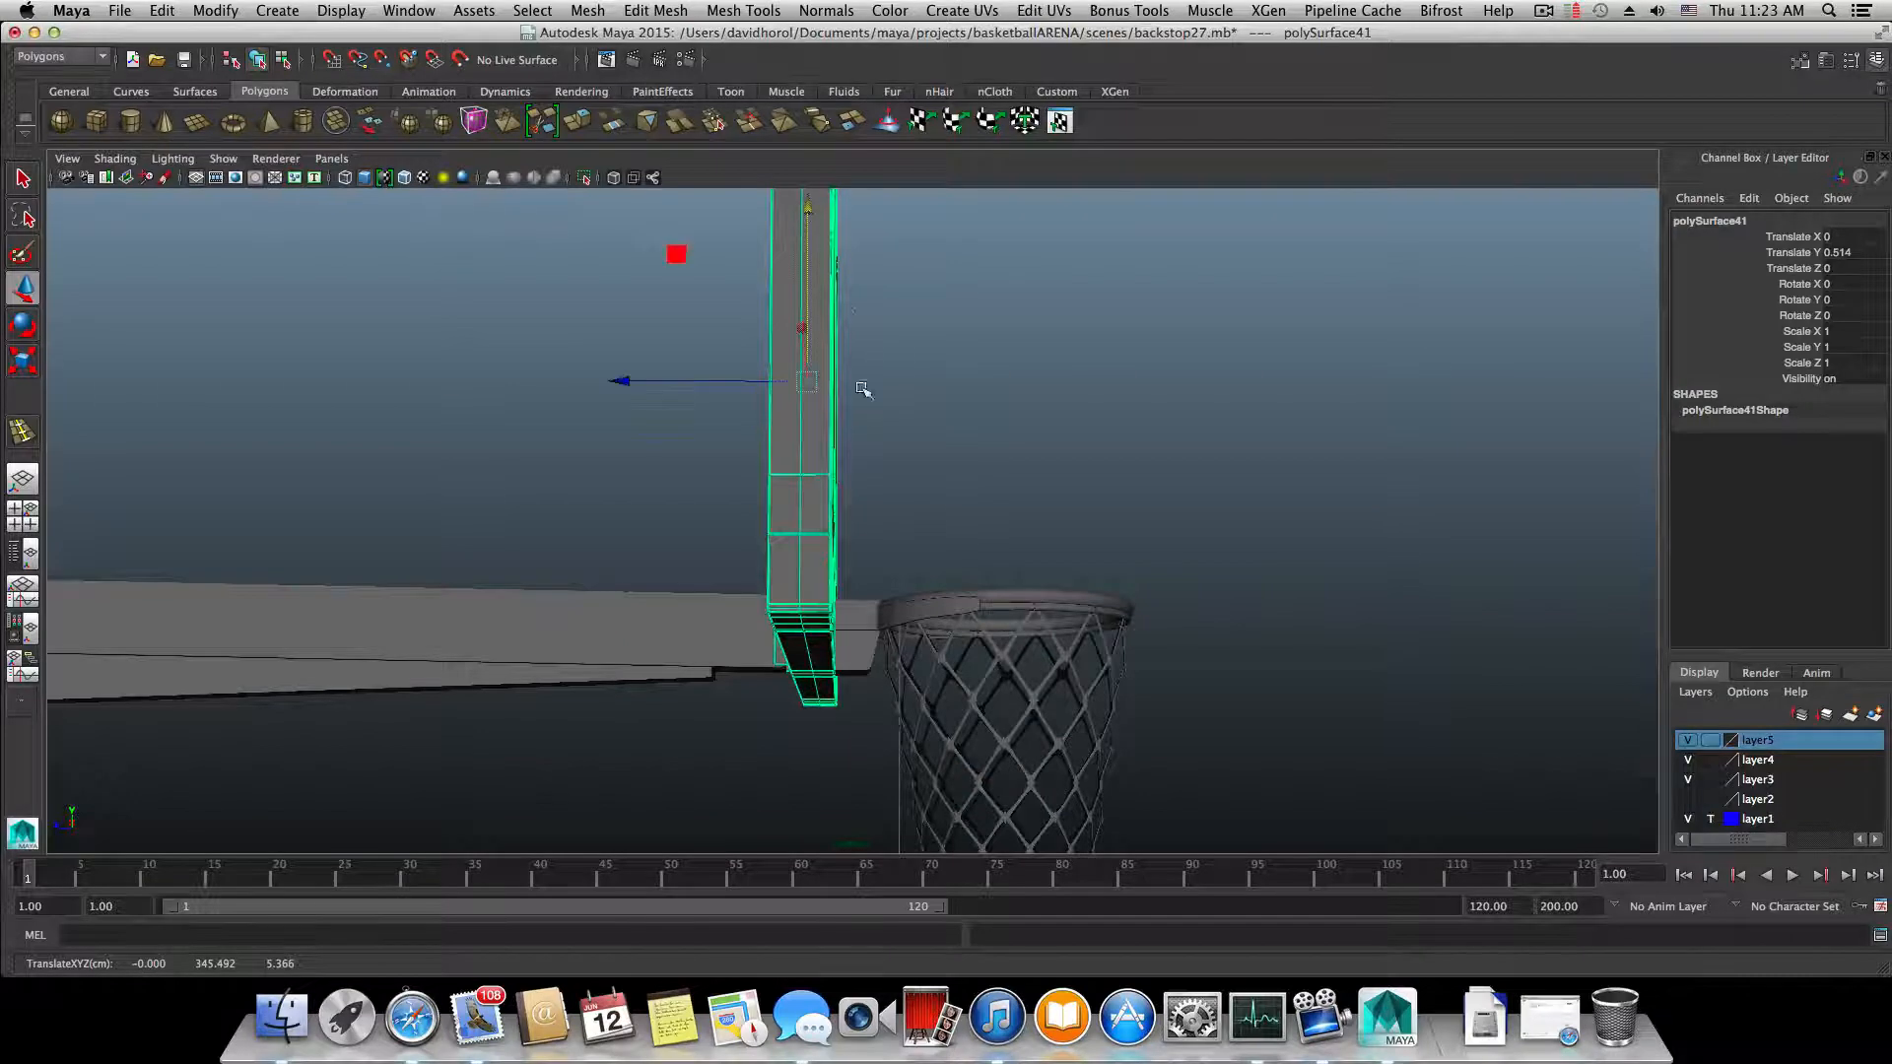
- Move the rim and net together along Z toward the backboard so the bracket meets its front
left_click_drag(861, 388, 878, 254, "alt")
left_click_drag(911, 448, 947, 500, "alt")
left_click(870, 623)
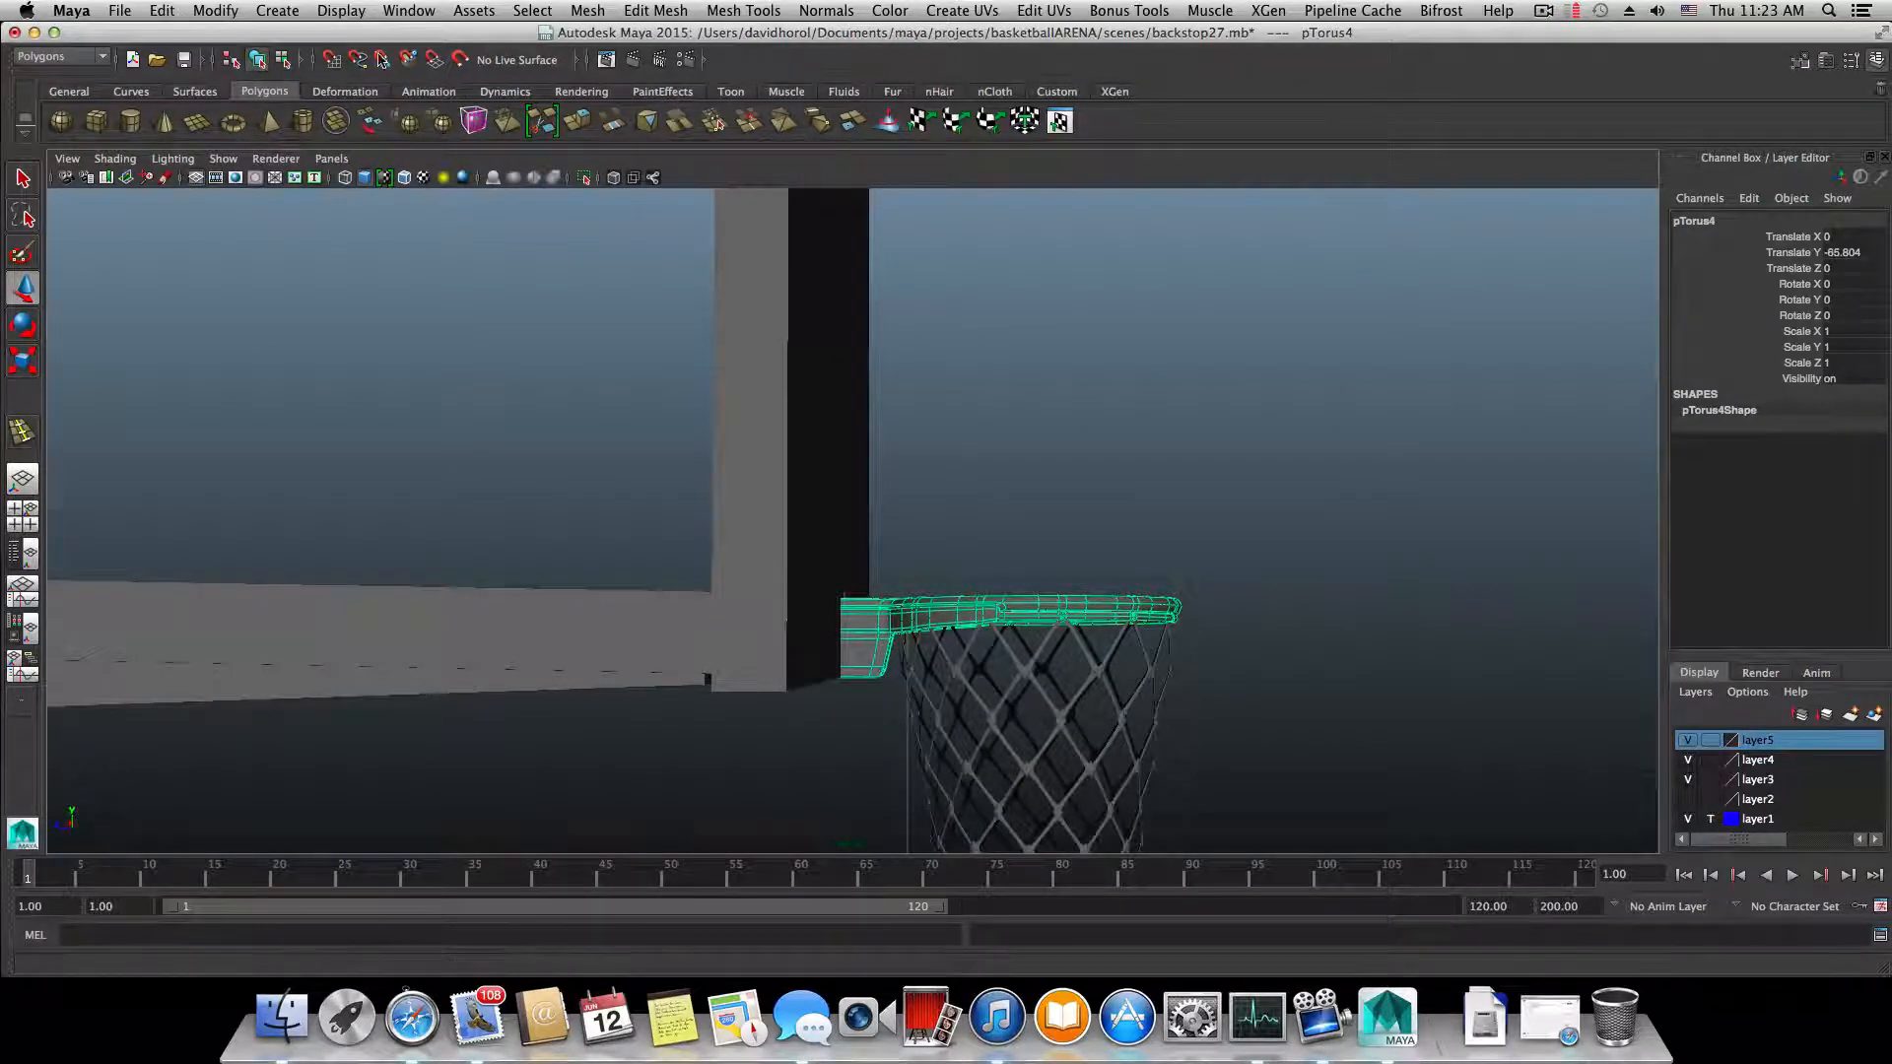
left_click(1143, 678)
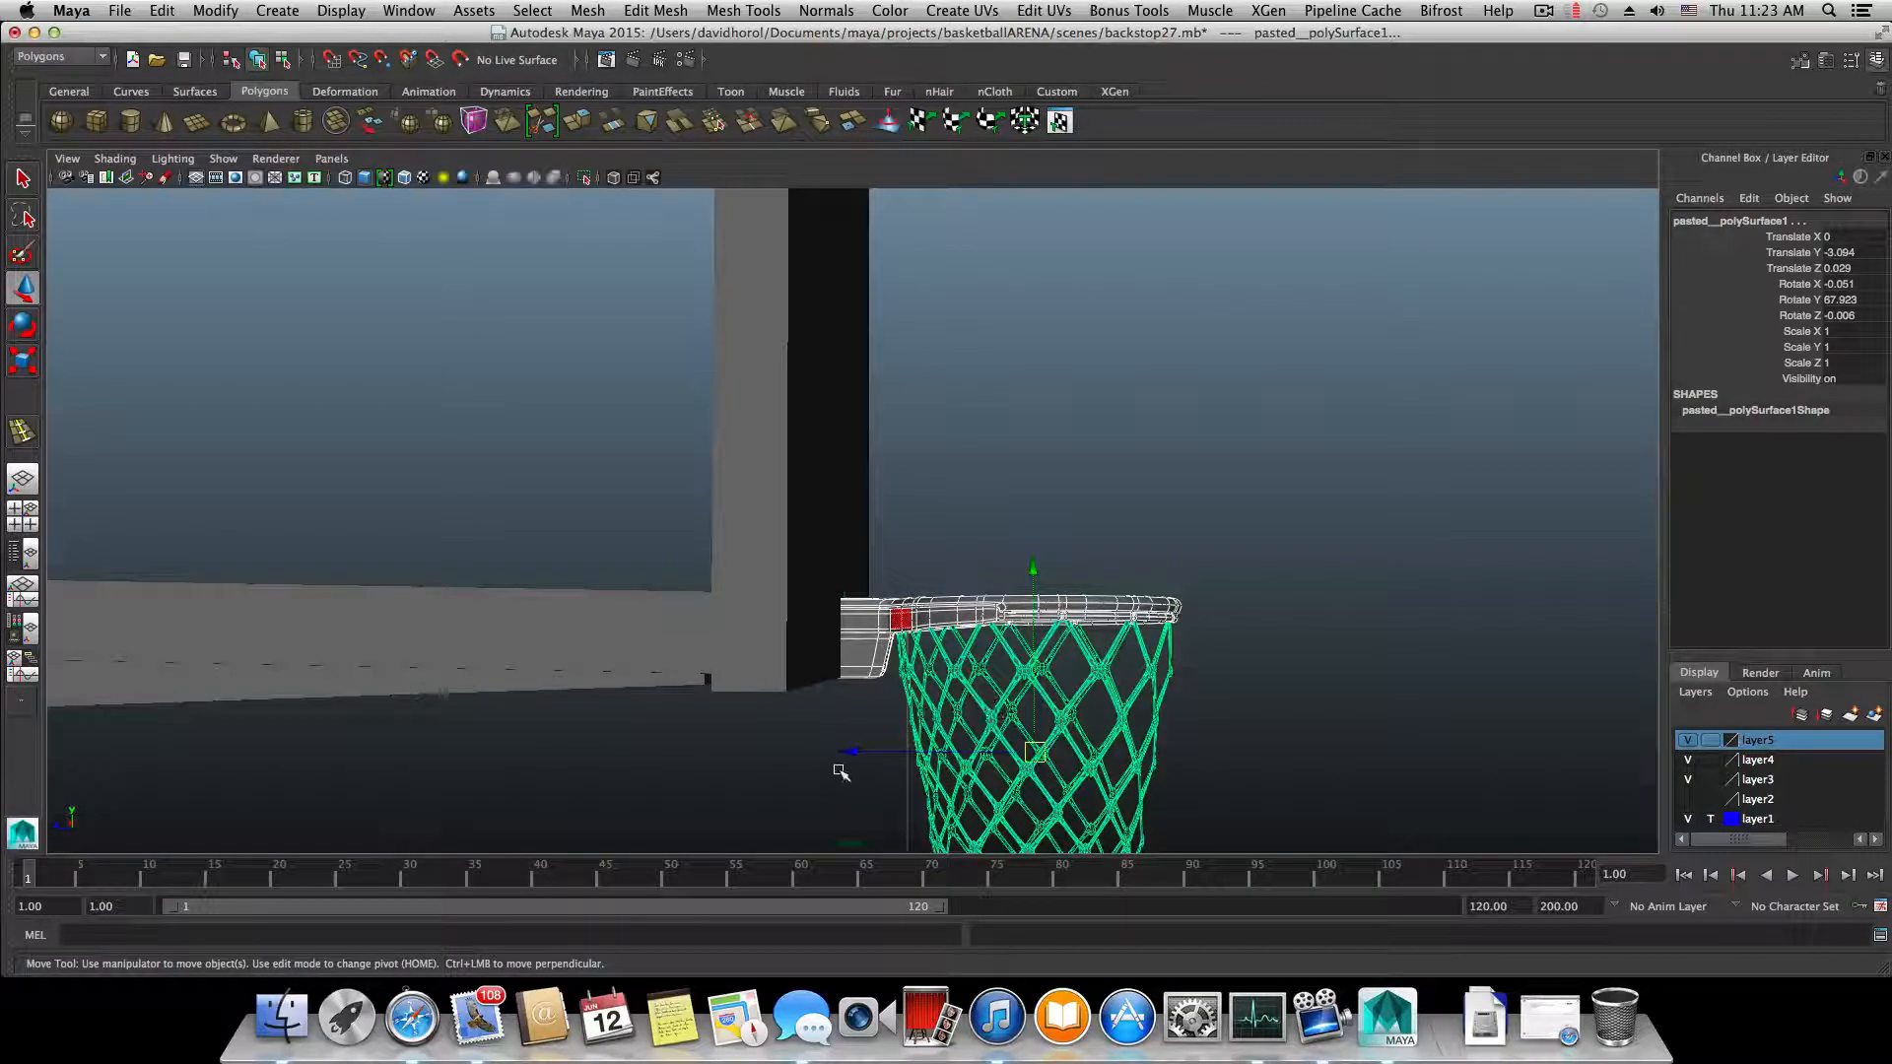
left_click_drag(849, 752, 667, 634)
- Select the support arm and load the reference photo Athletics Basketball Hoop 3.JPG into the Render View
left_click(678, 628)
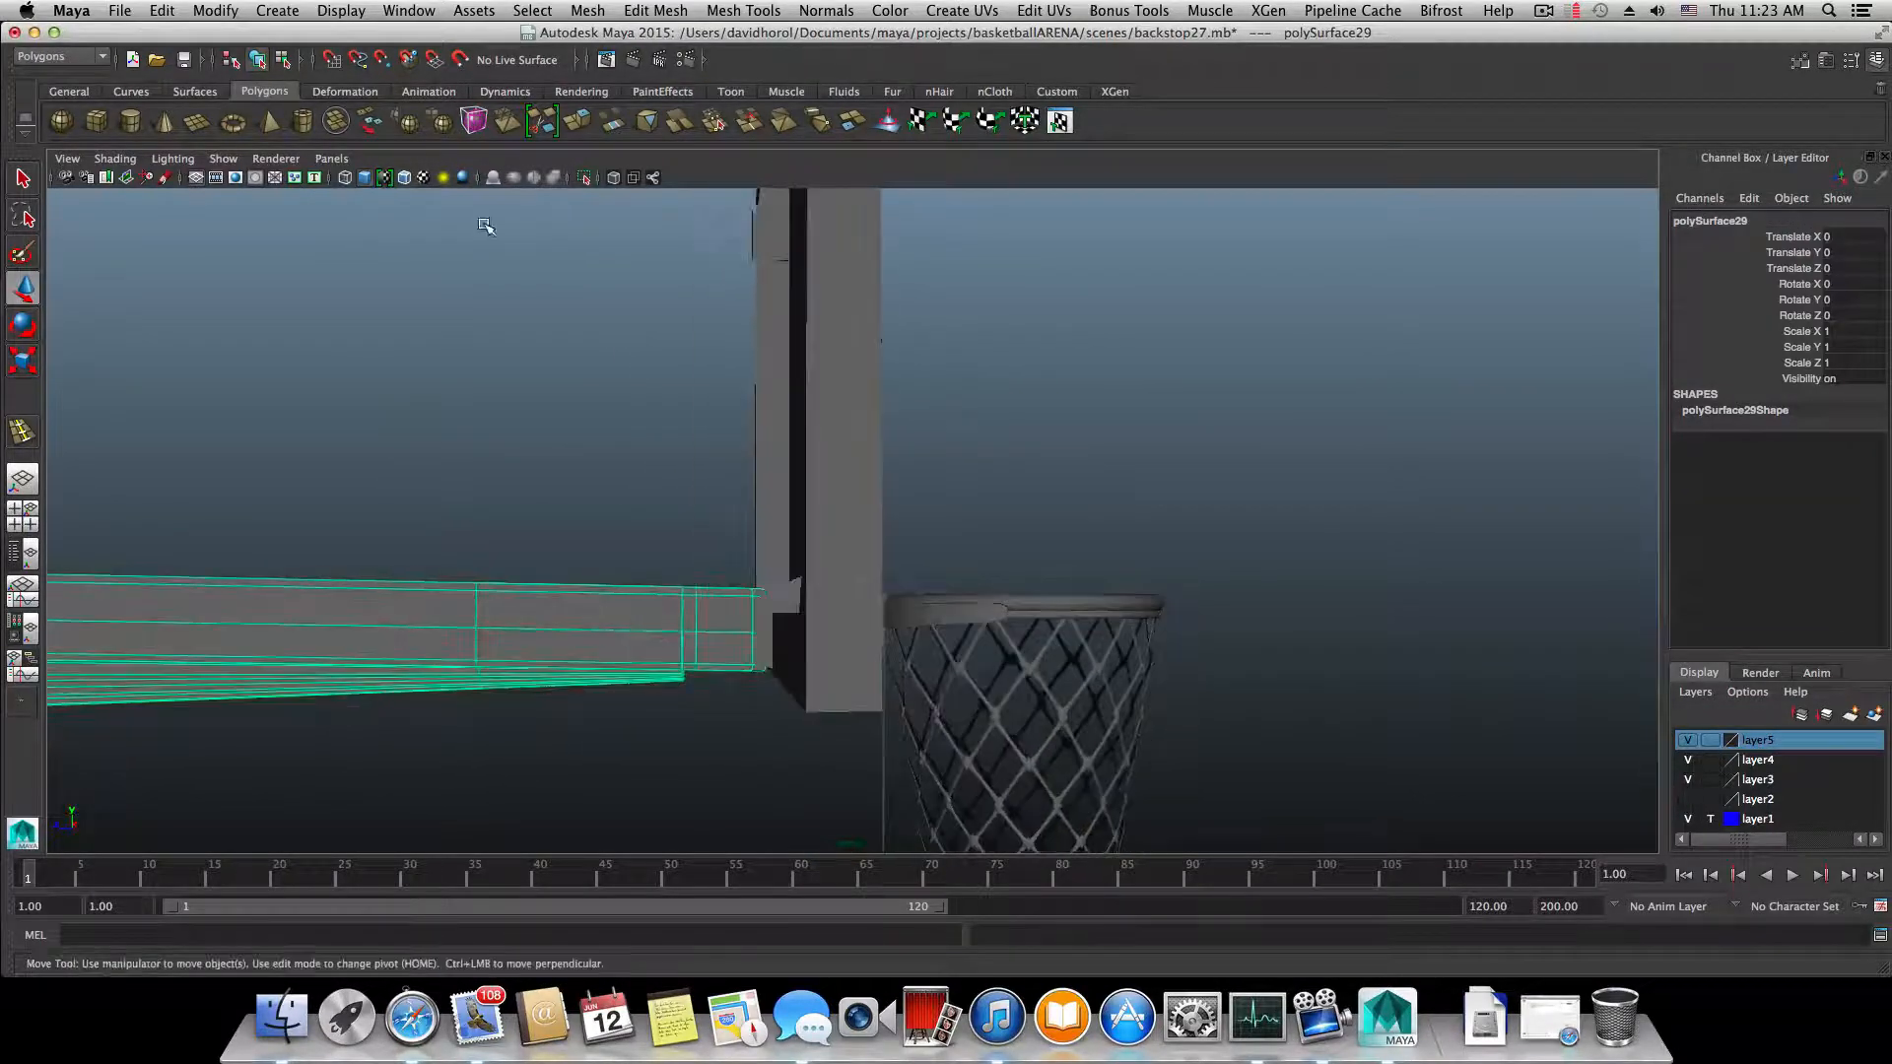
left_click(606, 59)
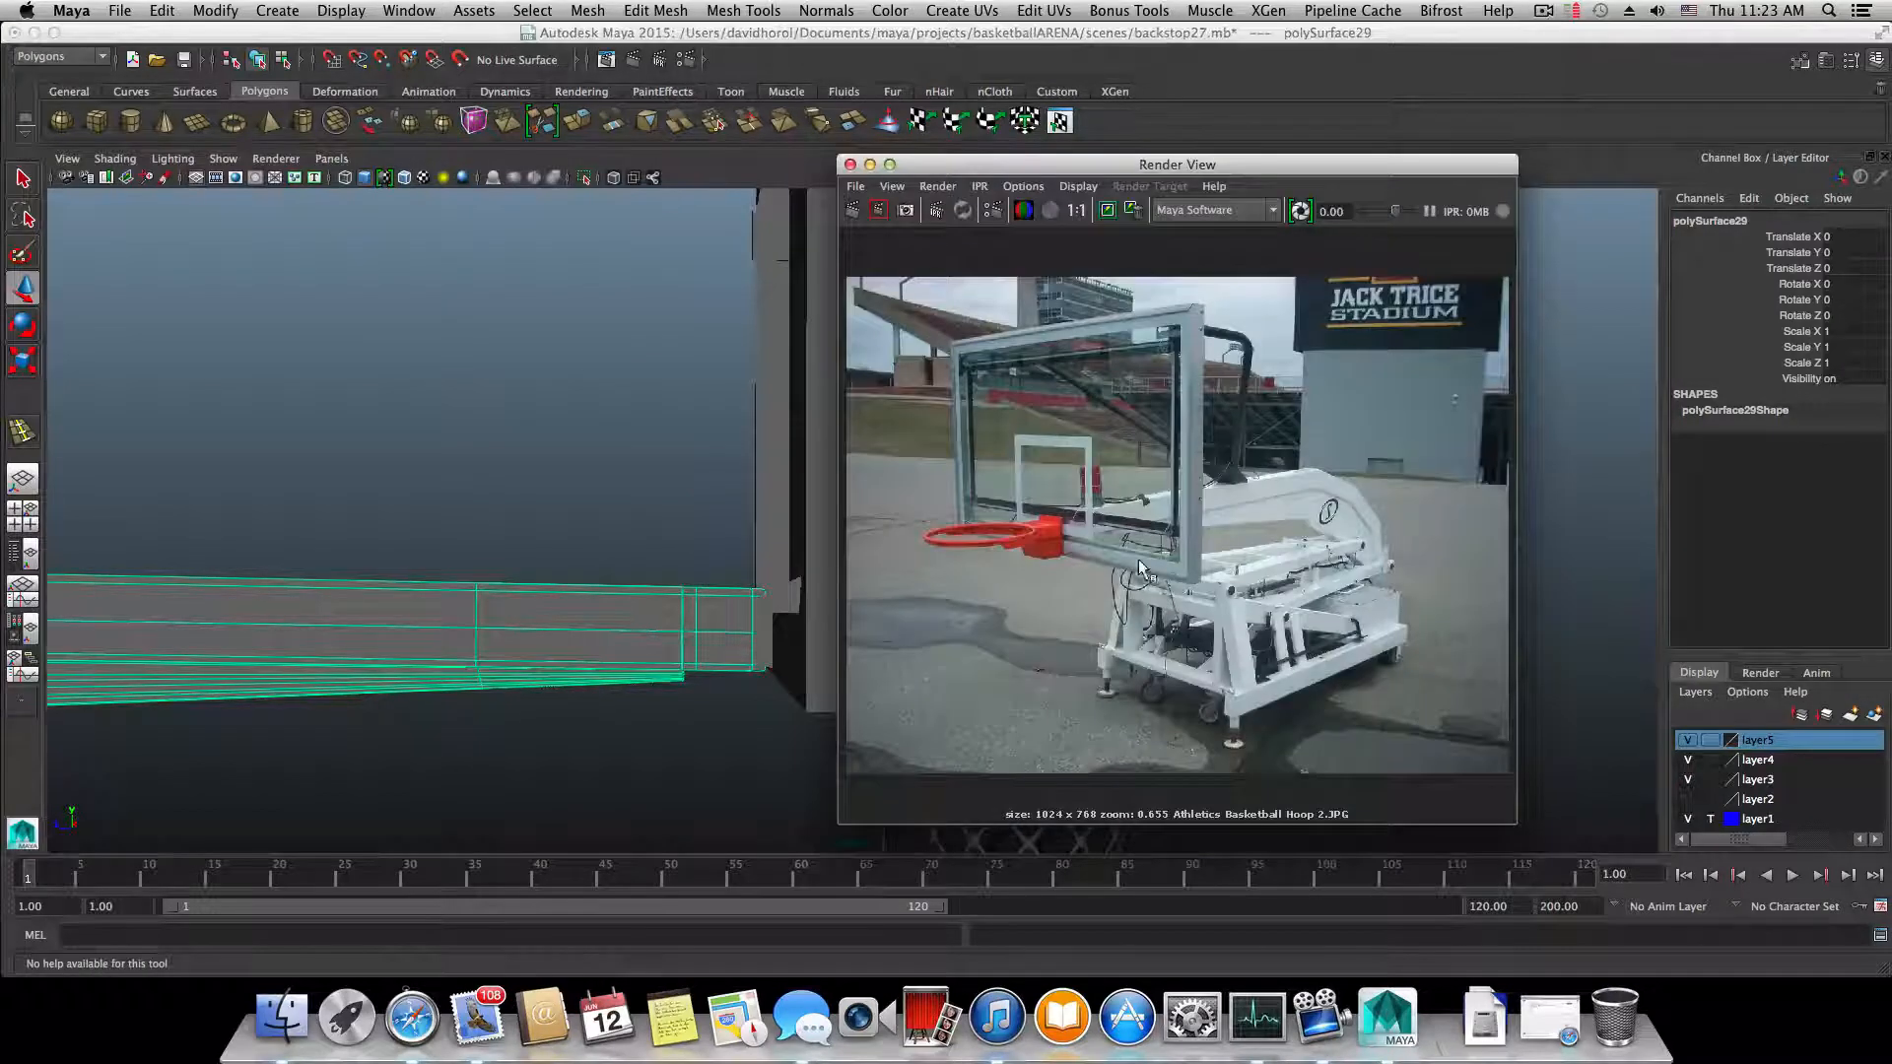
left_click(855, 186)
left_click(891, 222)
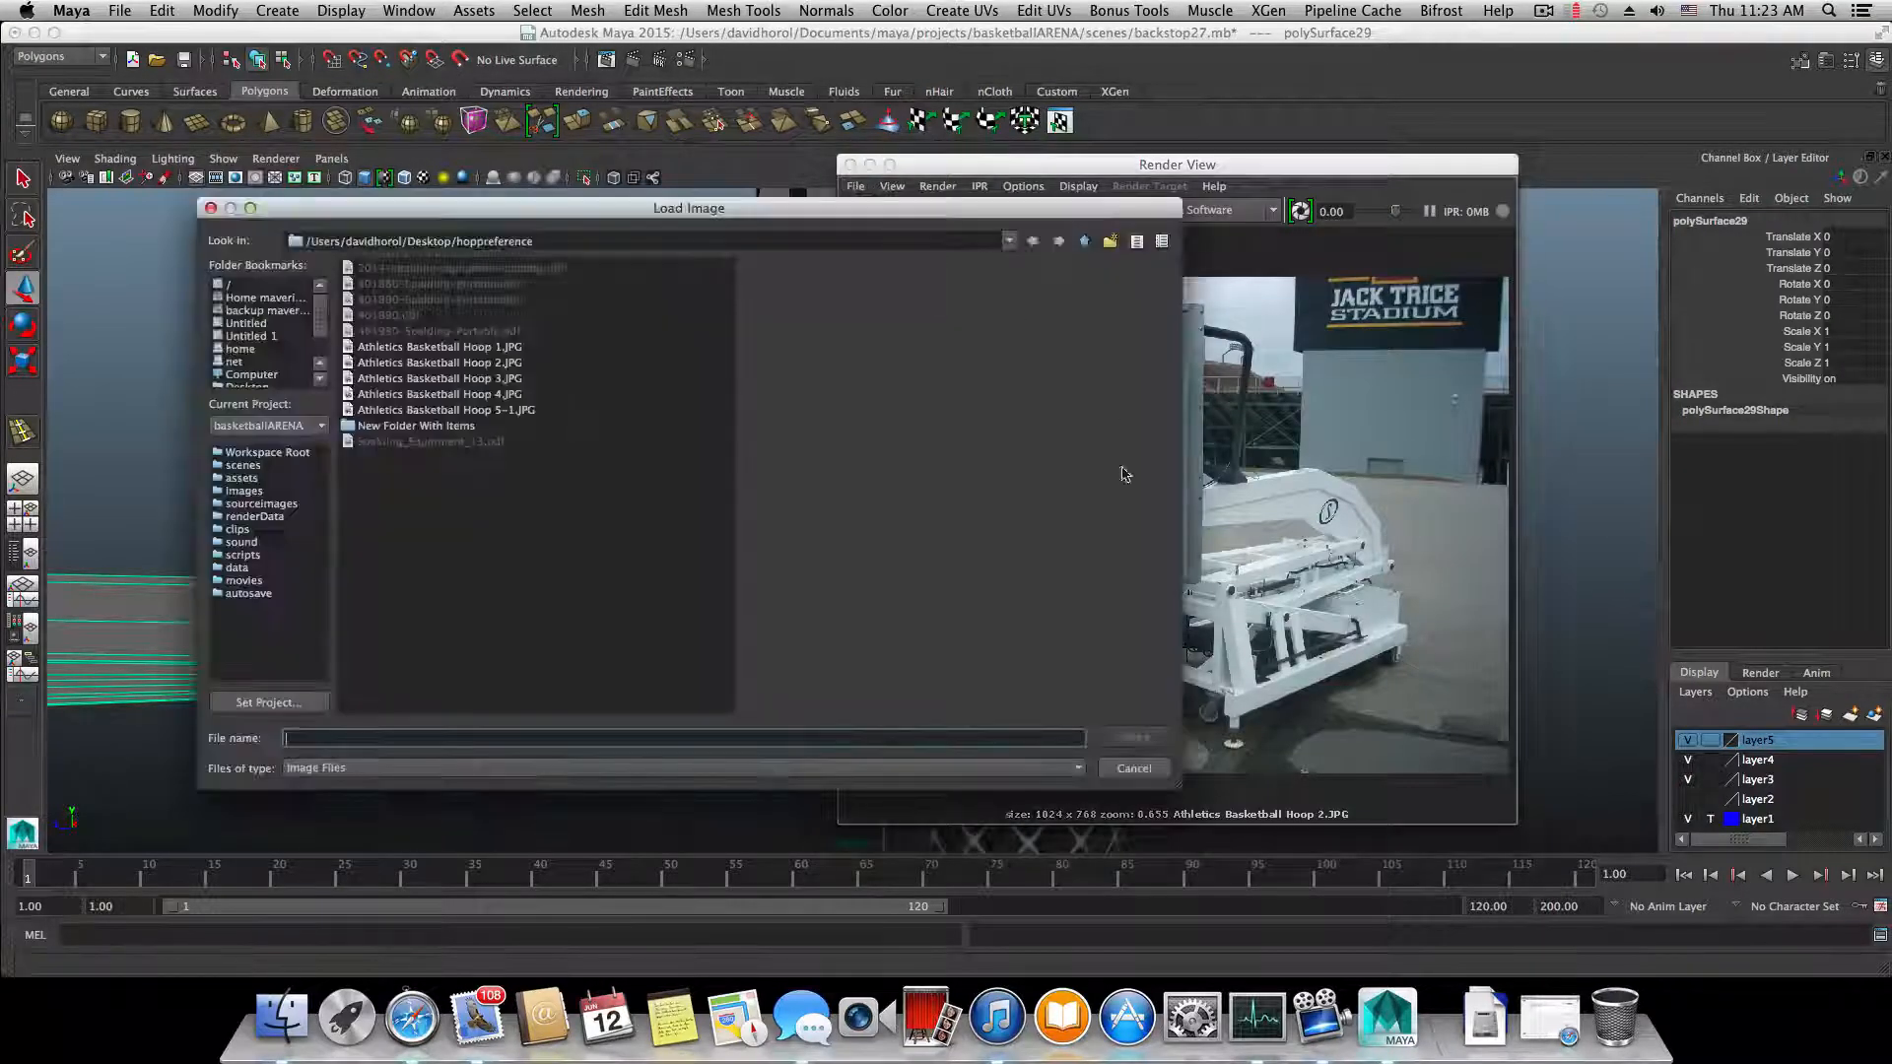
left_click(474, 394)
left_click(471, 380)
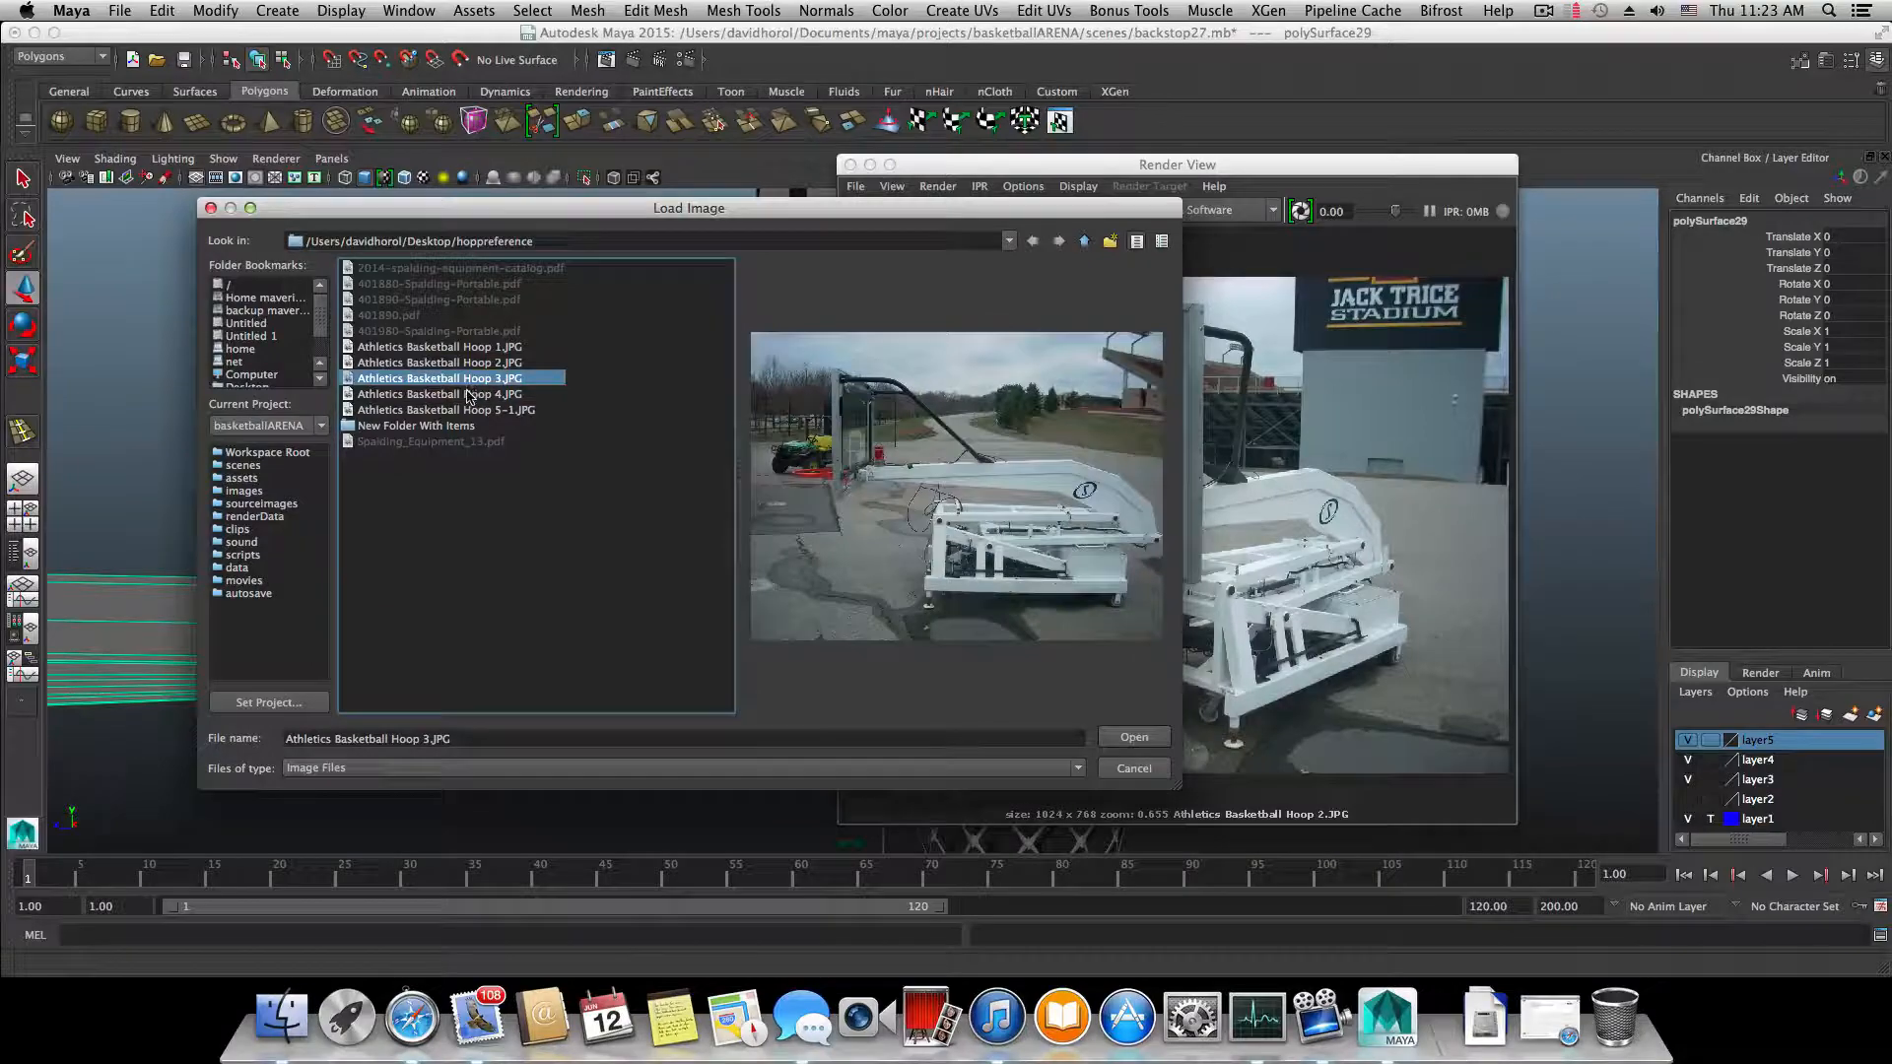
left_click(1153, 740)
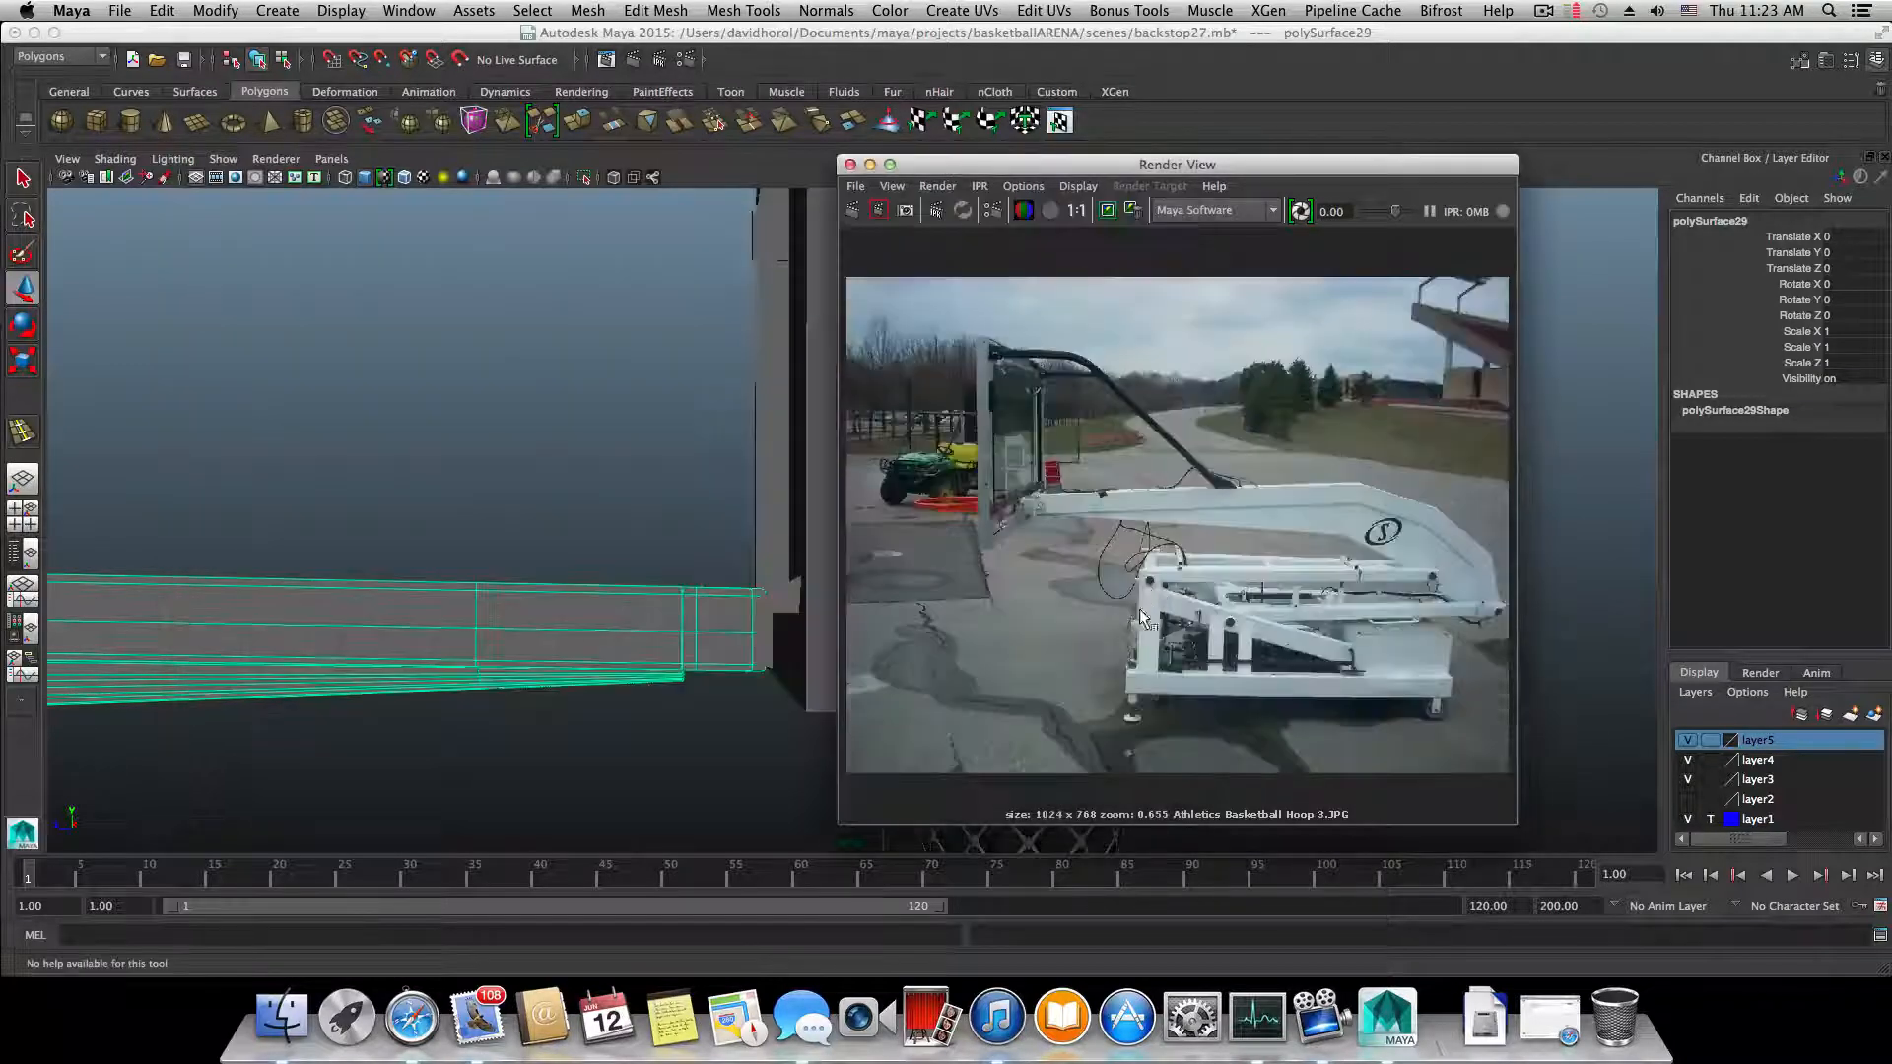
- Widen the Render View and examine the joint between the support arm and backboard in the reference photo
right_click_drag(1139, 607, 836, 371, "alt")
left_click_drag(839, 442, 238, 399)
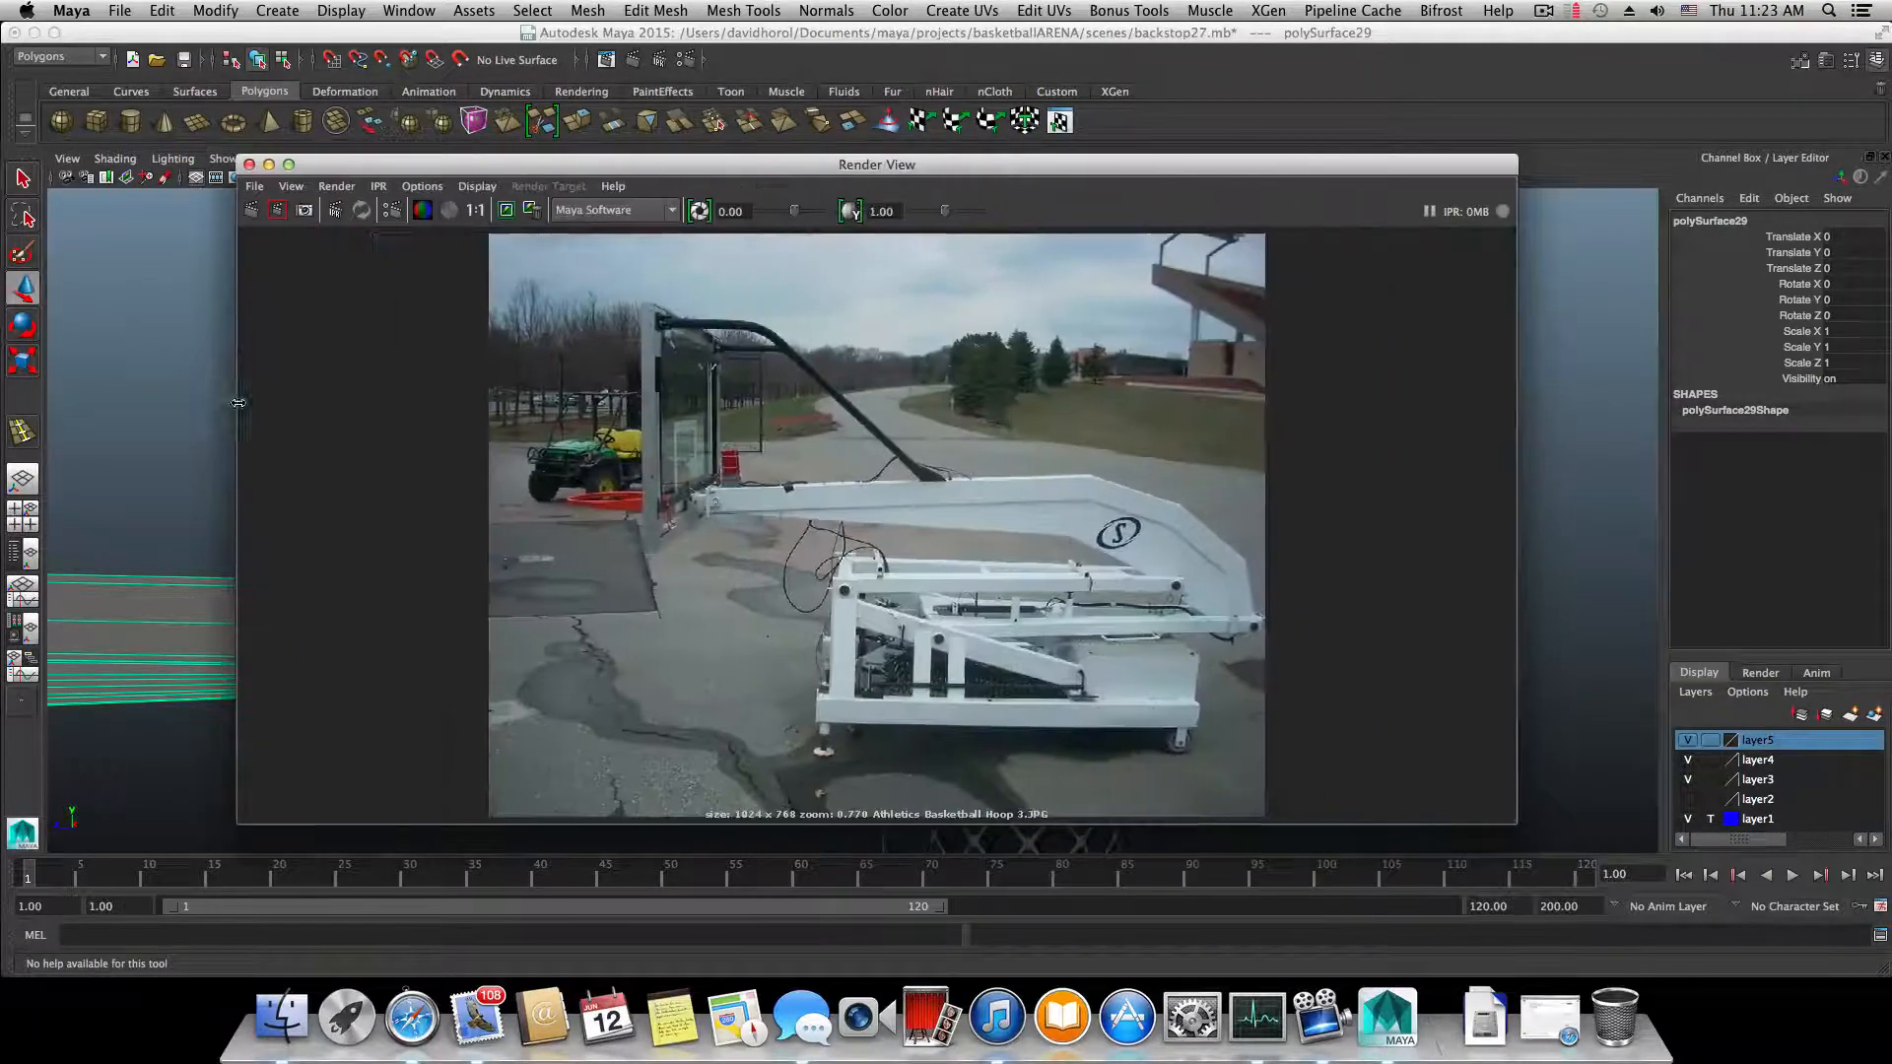
right_click_drag(709, 532, 473, 459, "alt")
middle_click_drag(474, 452, 1084, 516, "alt")
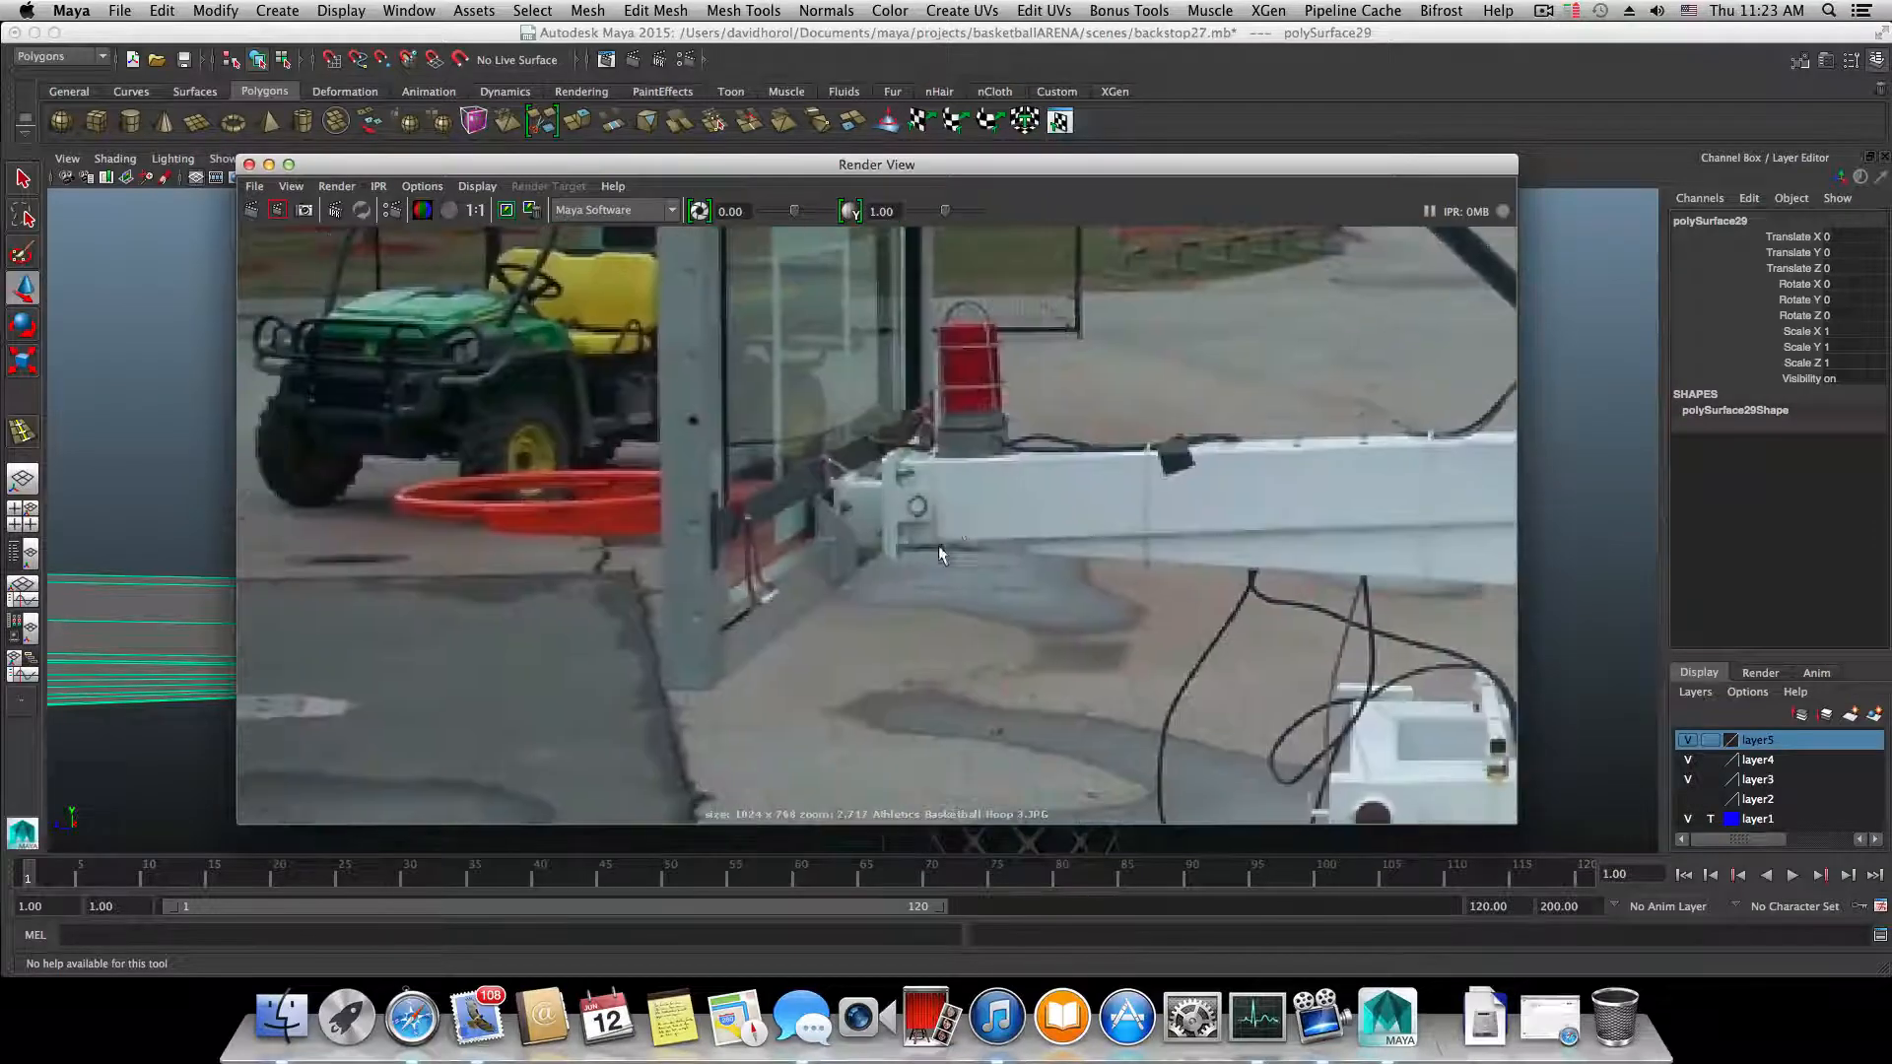
- Examine the bolted flange at the support arm's end up close in the reference photo and close the Render View
scroll(937, 547, "up", 5)
middle_click_drag(1061, 441, 918, 597, "alt")
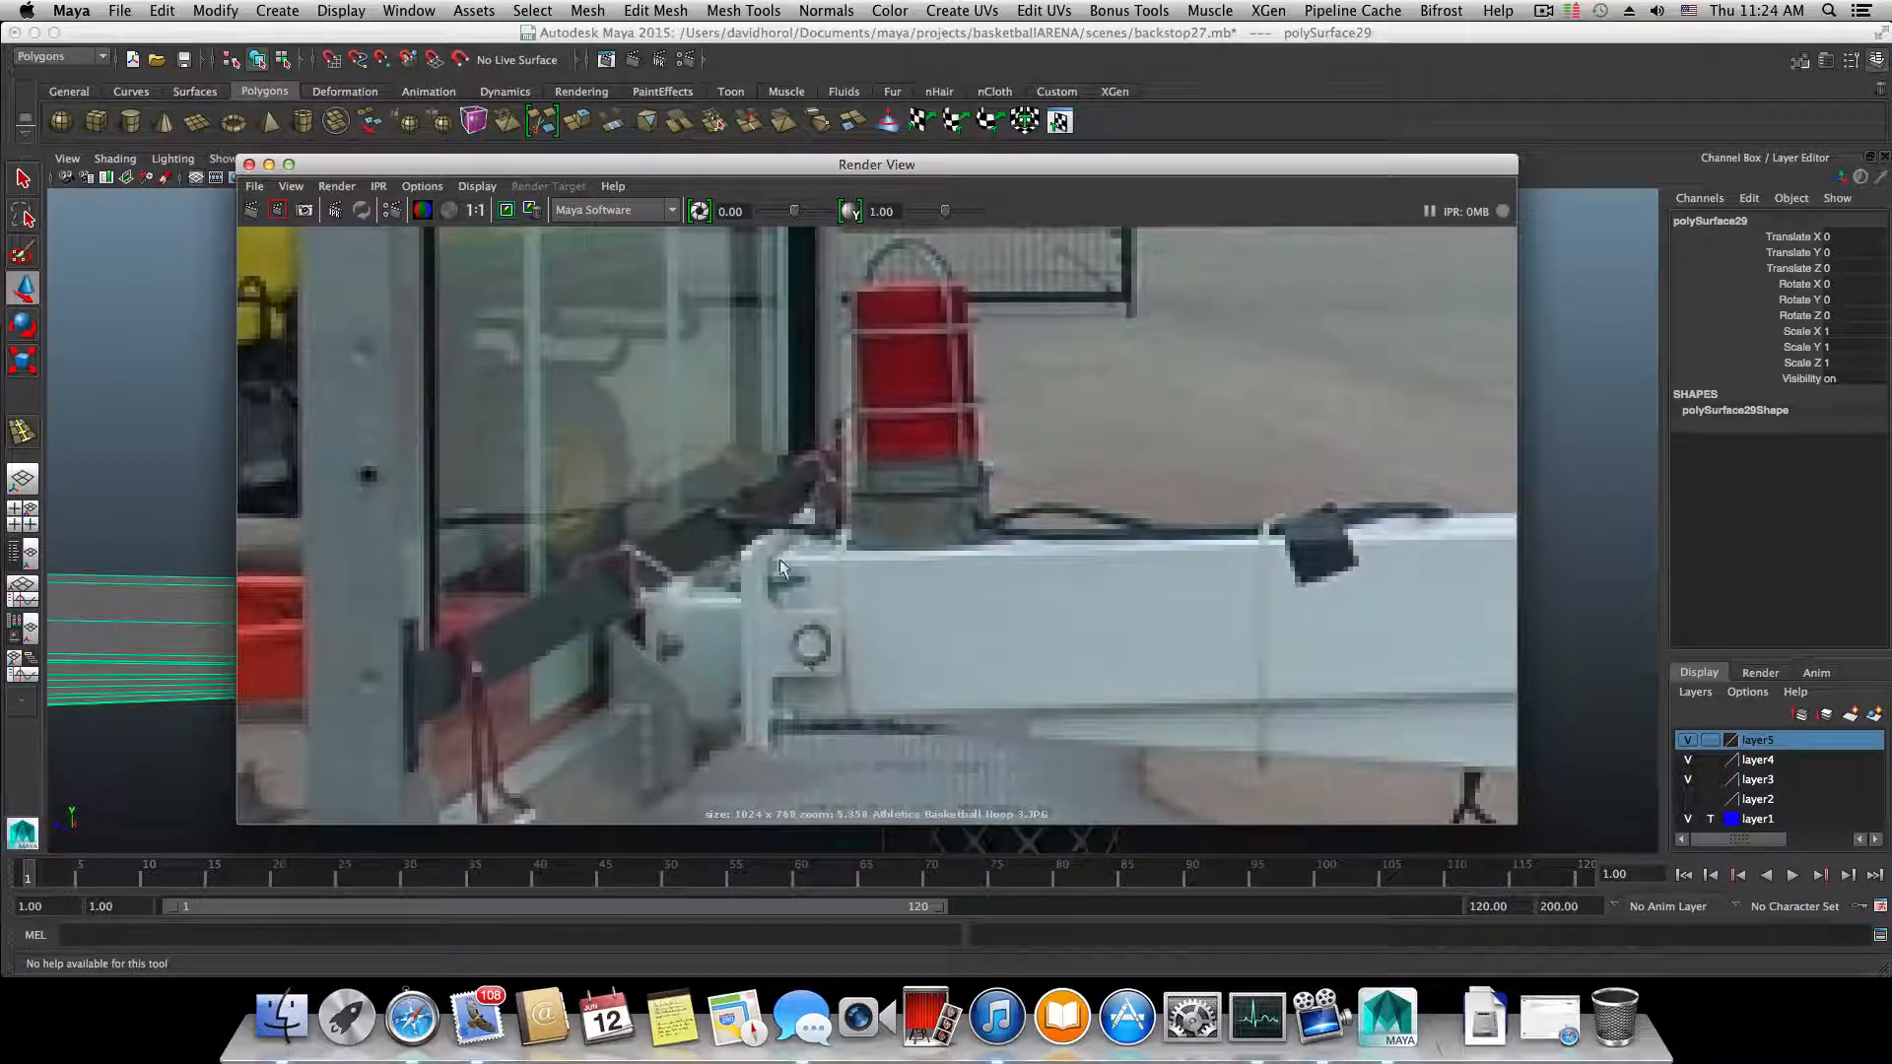
left_click(249, 166)
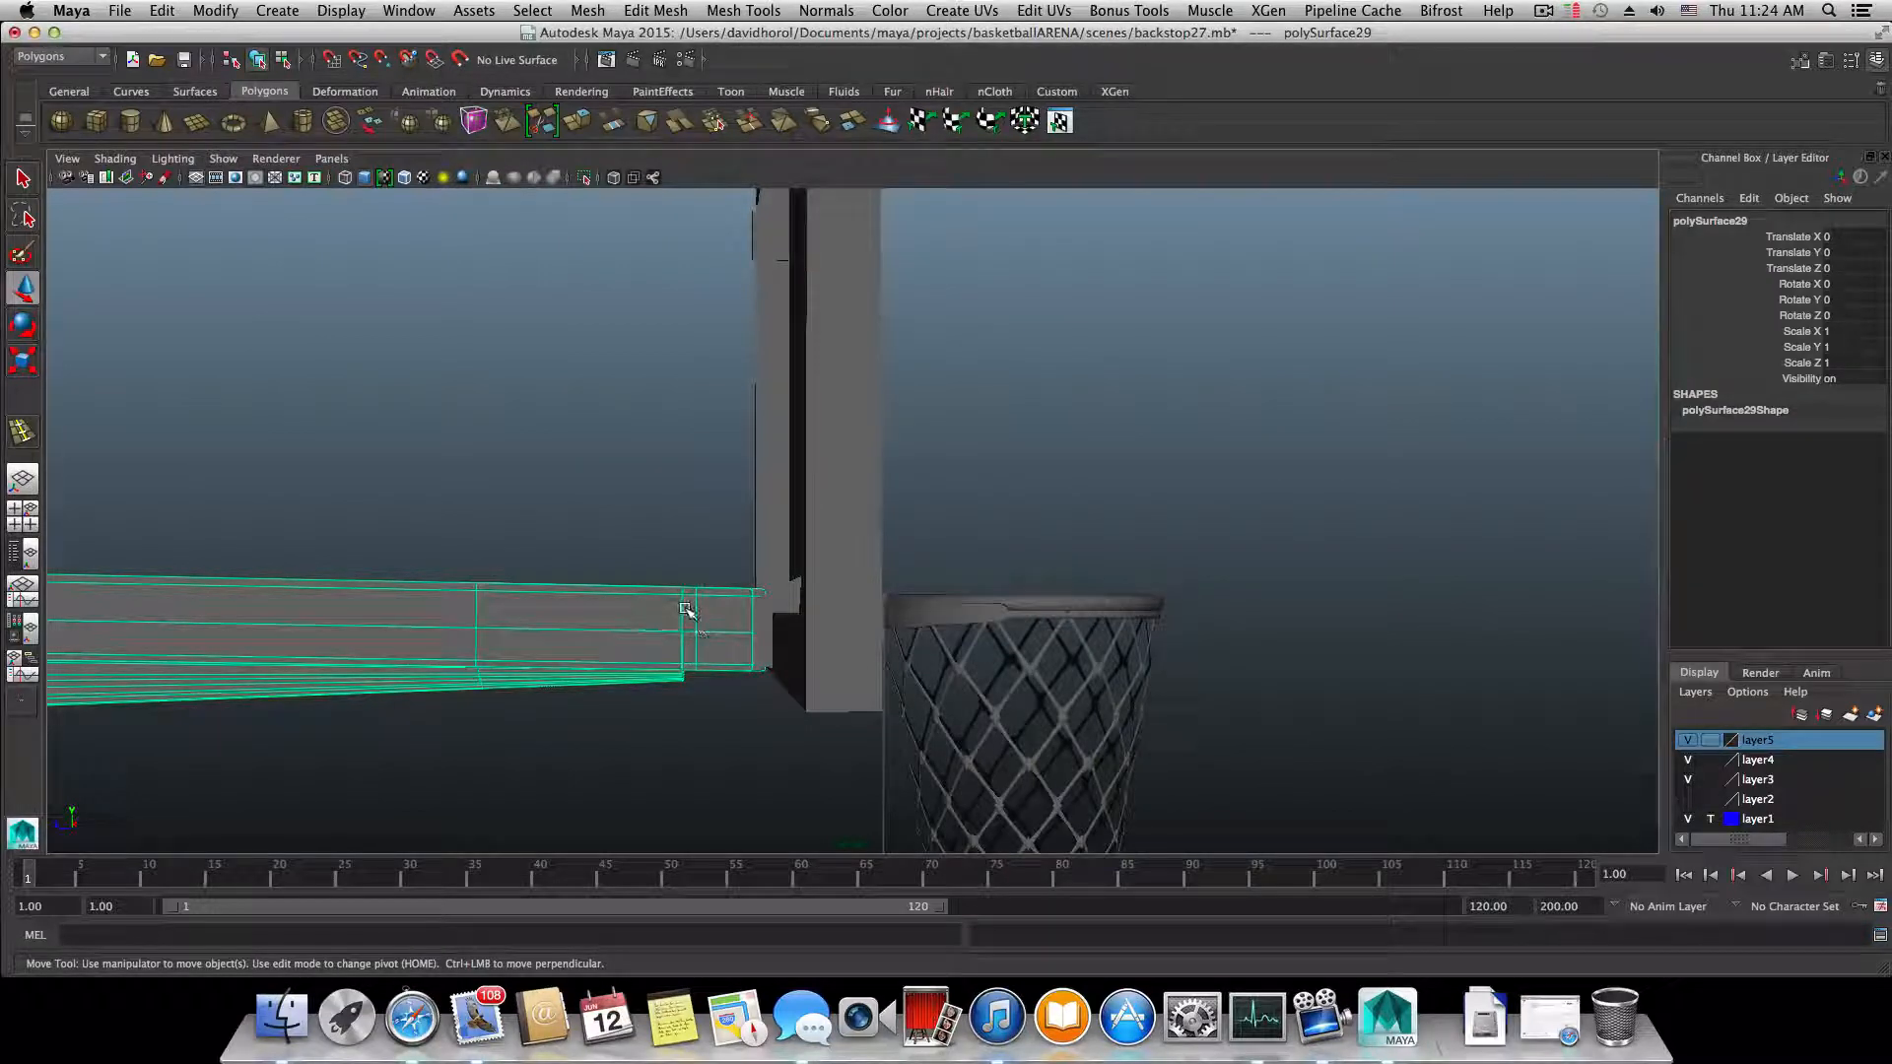
- Turn off the support arm's smooth preview and nudge the vertices at its backboard end vertically
key("1")
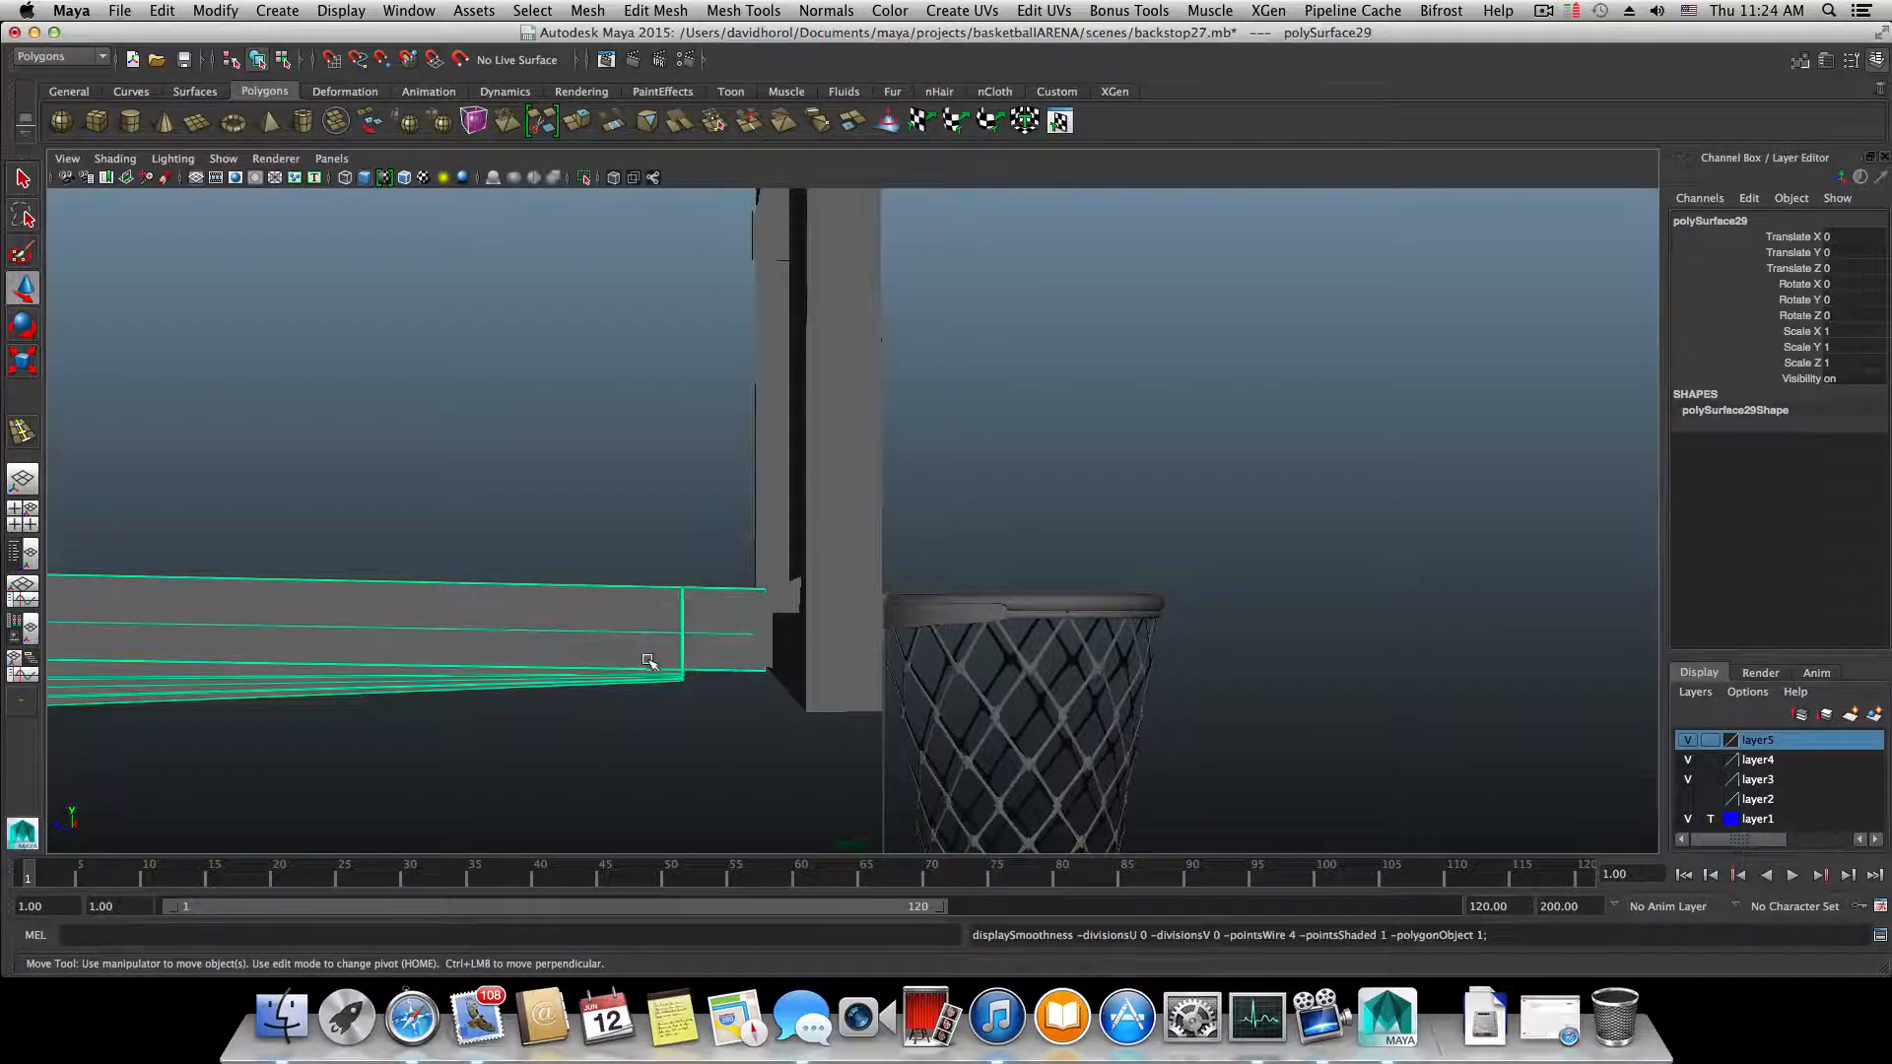
left_click_drag(647, 660, 643, 657, "alt")
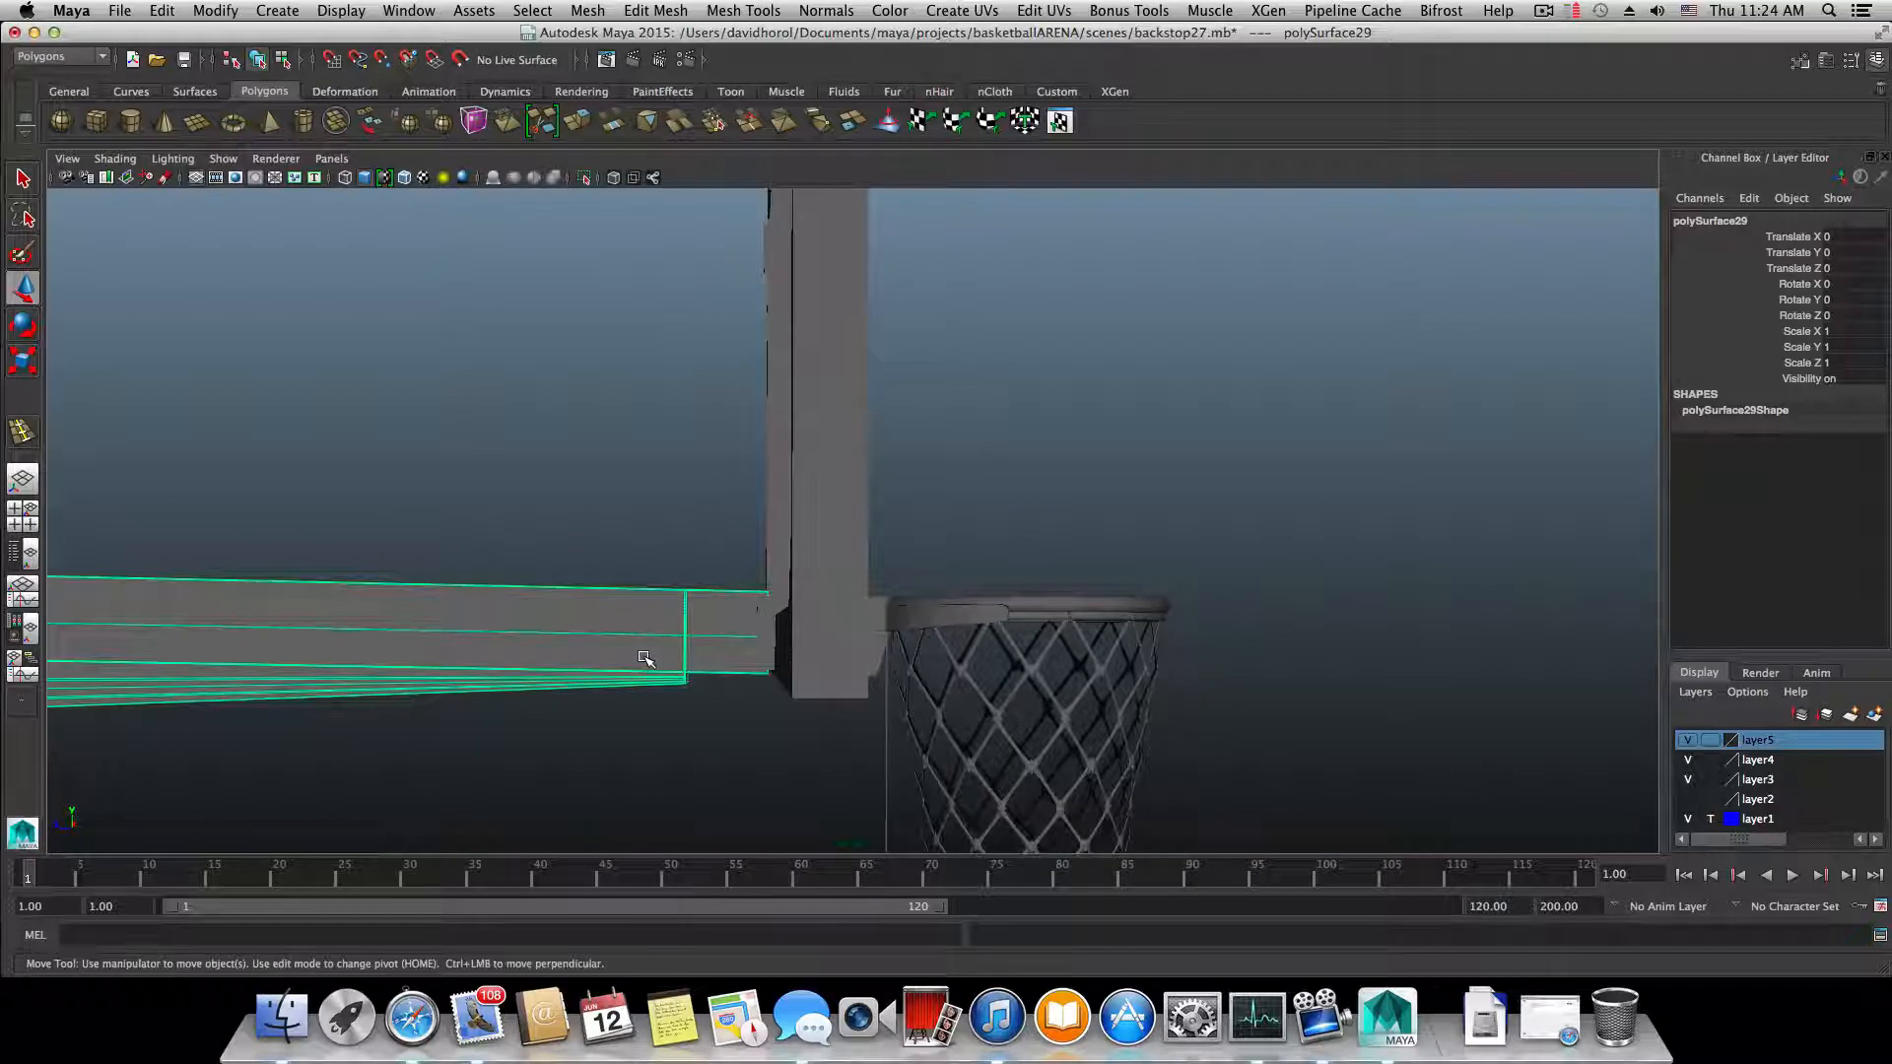
right_click_drag(725, 616, 659, 606)
middle_click_drag(659, 606, 667, 552, "alt")
right_click_drag(667, 553, 896, 705, "alt")
left_click_drag(896, 706, 971, 689, "alt")
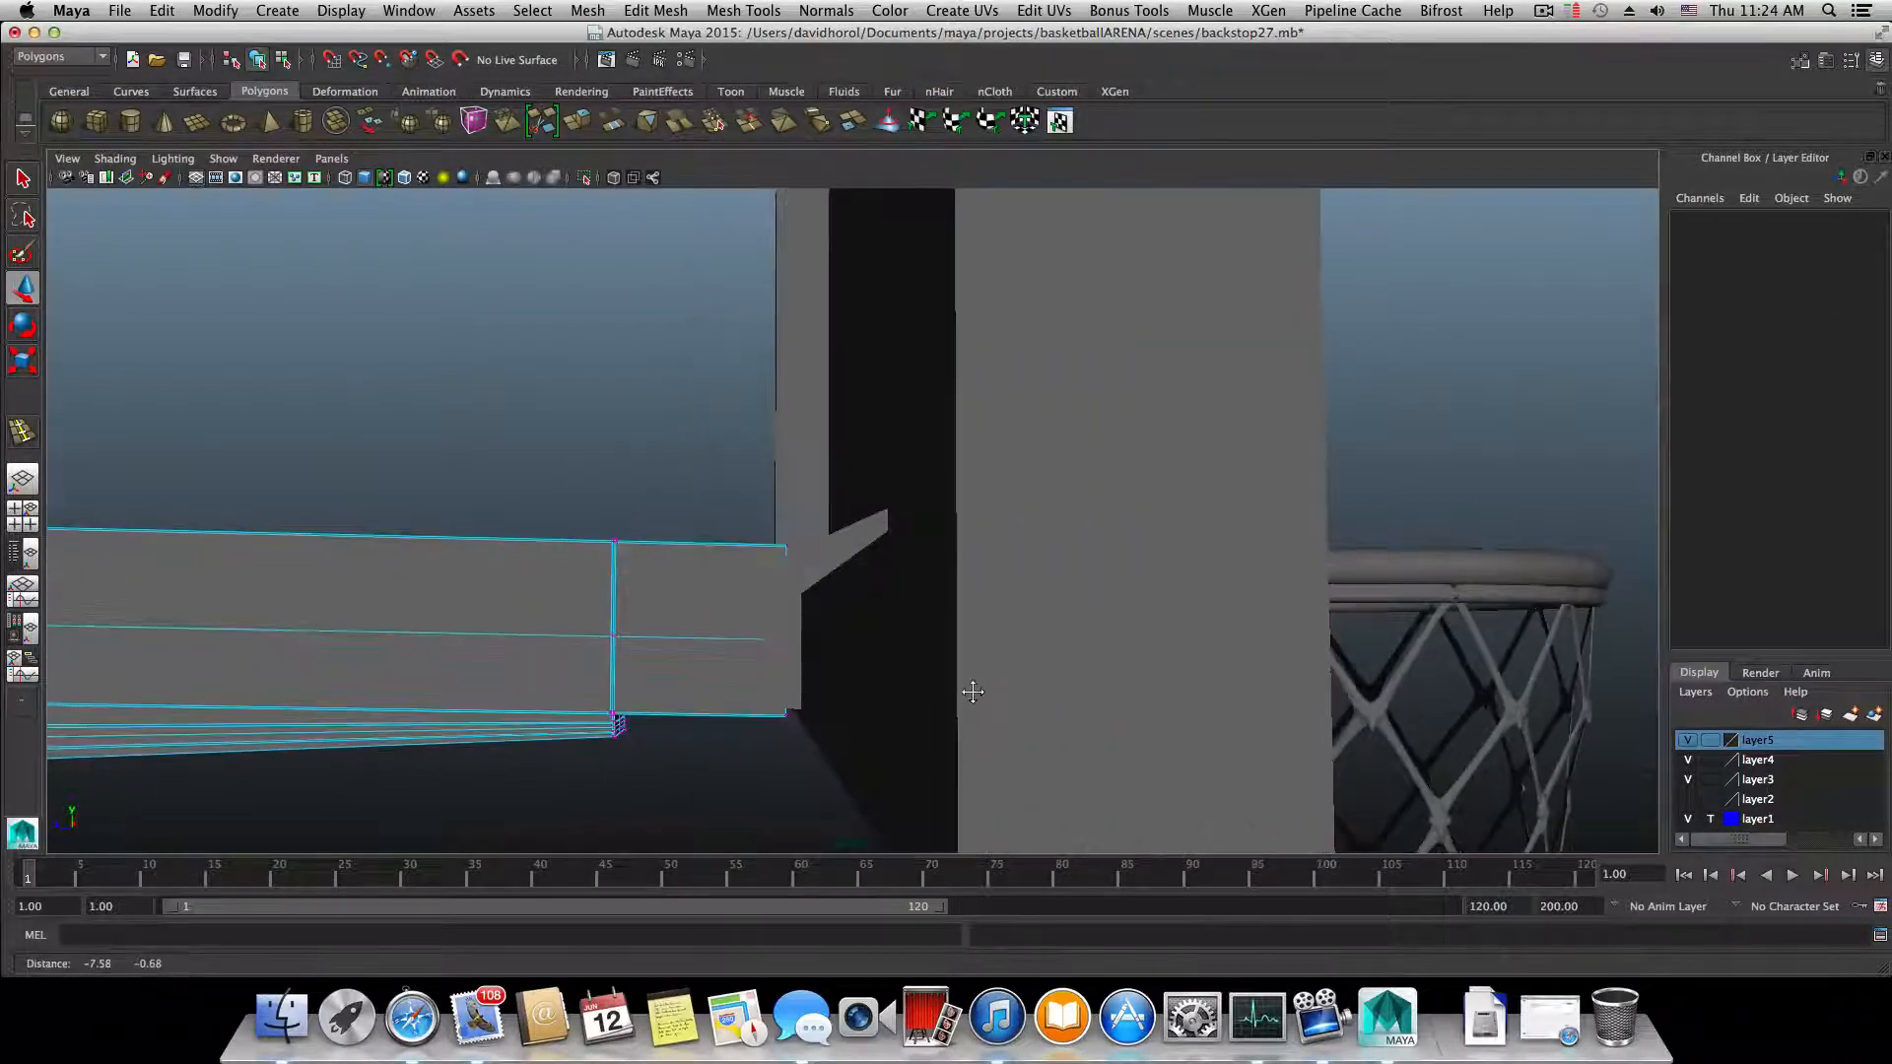
left_click_drag(732, 506, 836, 748)
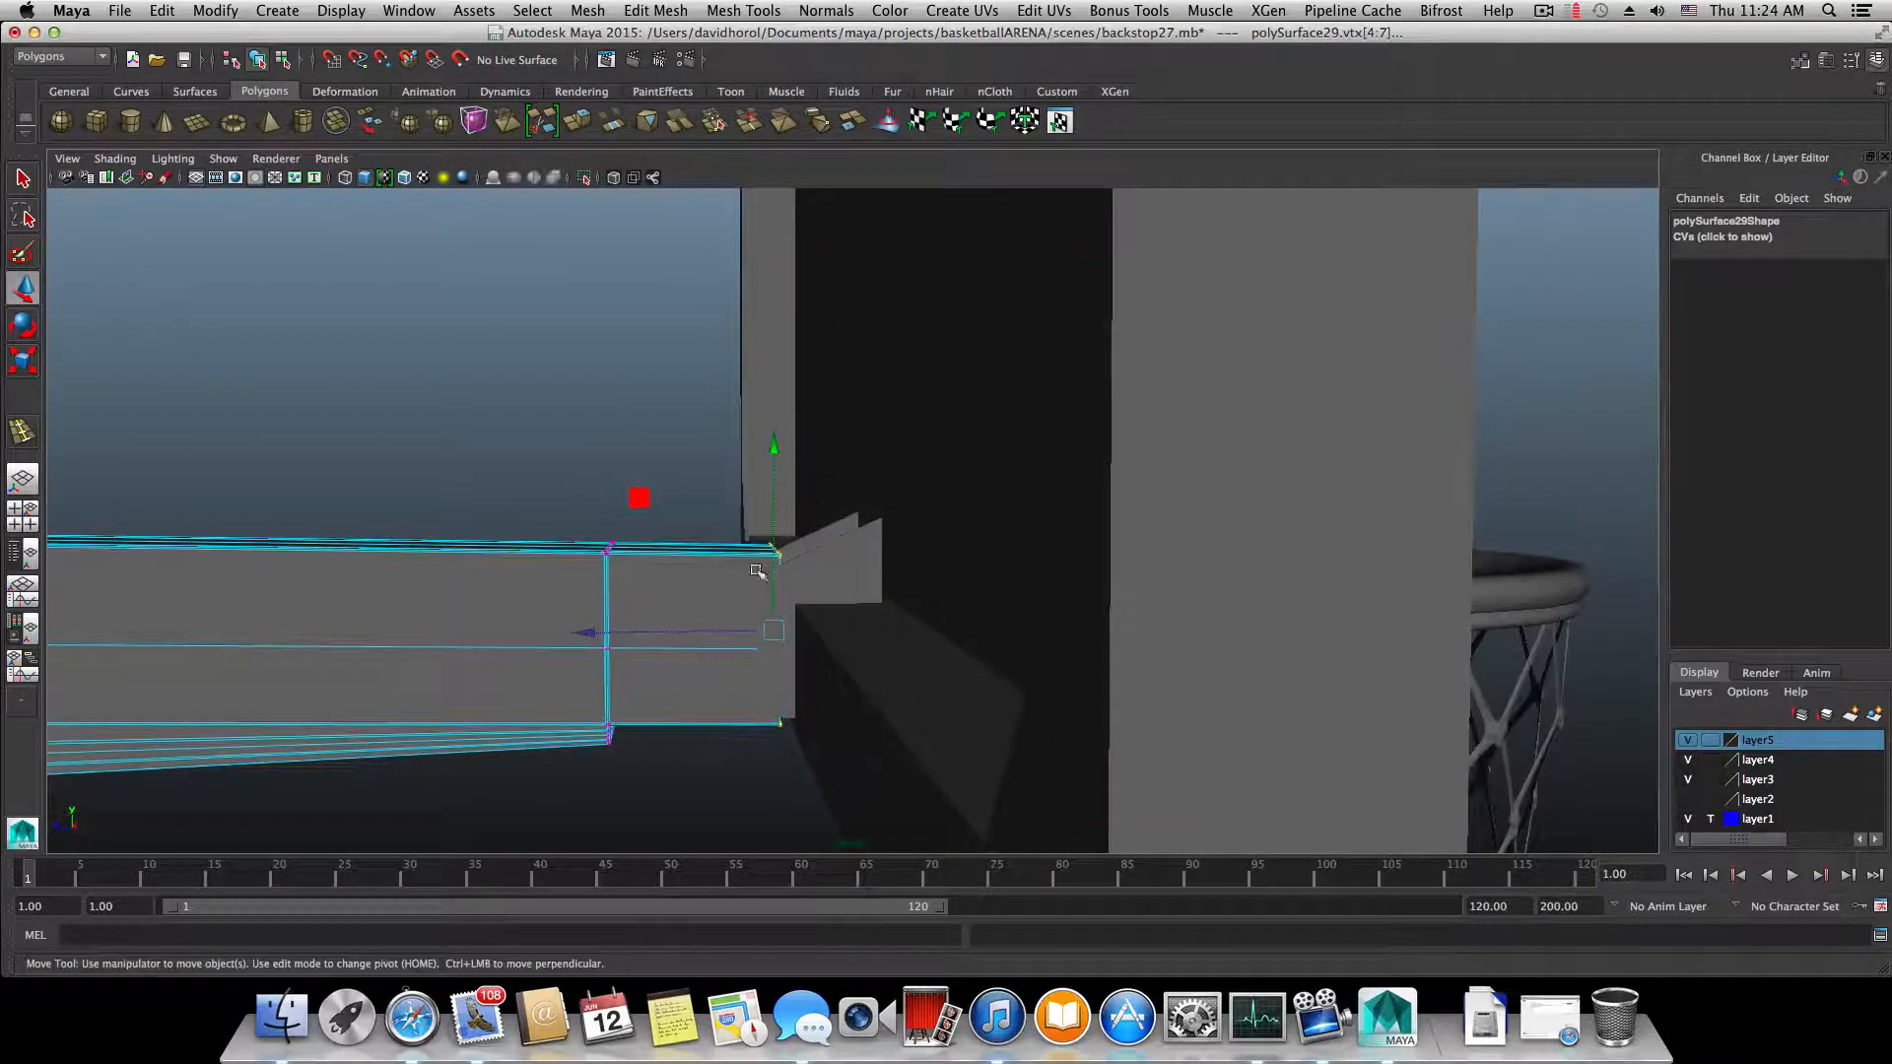
left_click_drag(751, 558, 755, 554, "alt")
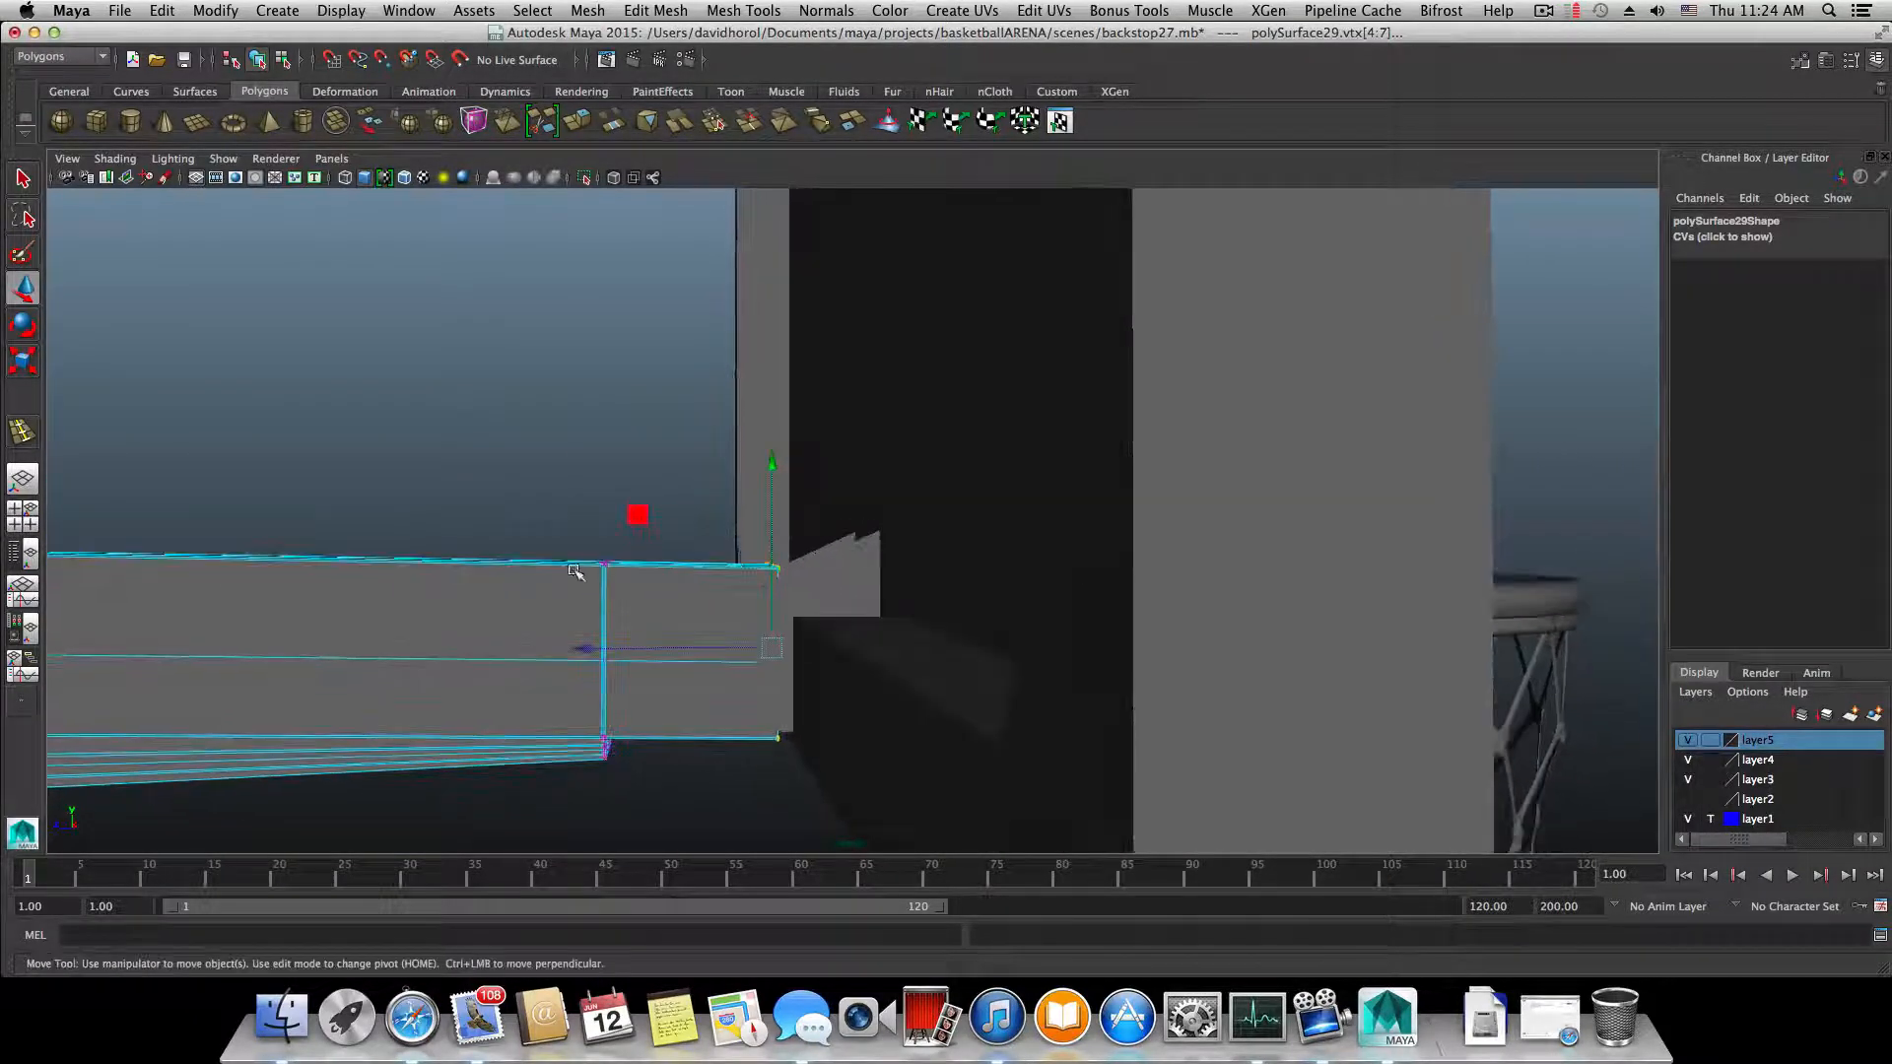
left_click_drag(766, 464, 772, 462)
left_click_drag(712, 592, 709, 605, "alt")
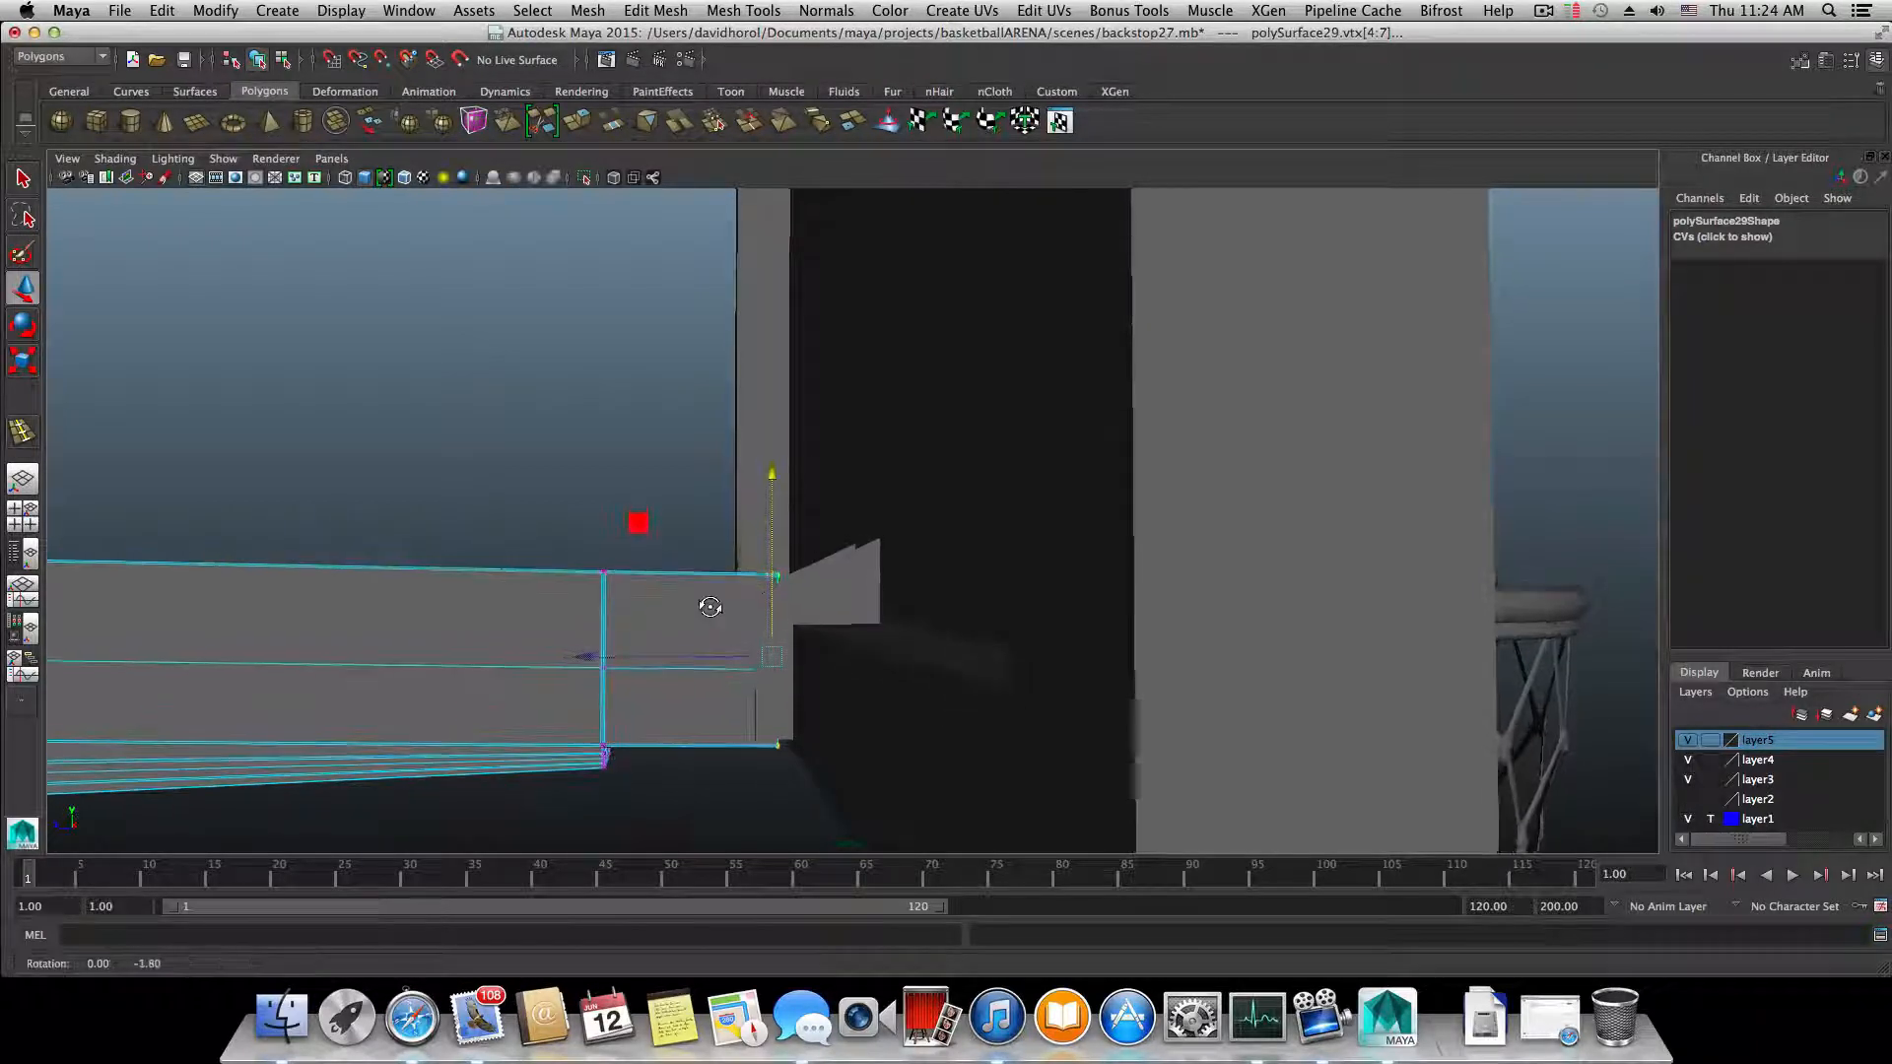
- Pull the support arm's end section back along Z to leave a gap before the backboard, adjusting its end vertices' height
left_click_drag(418, 628, 838, 843)
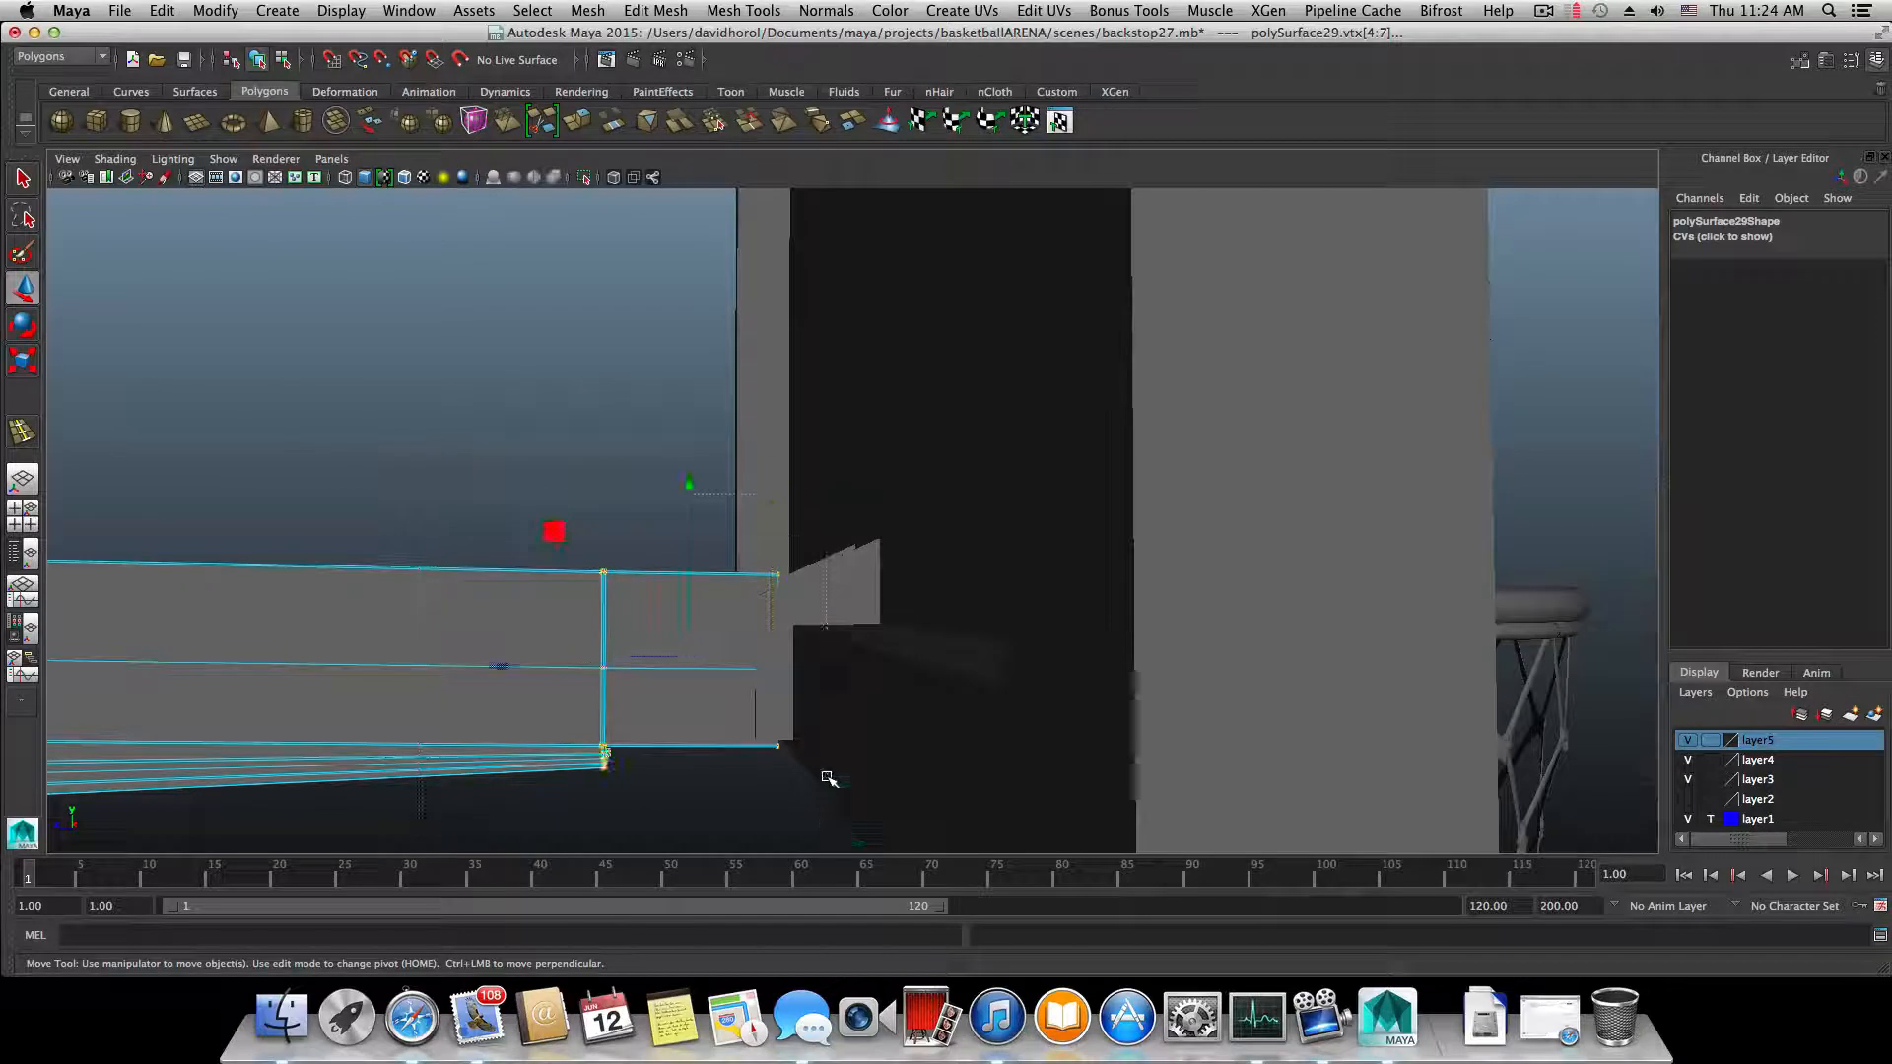
left_click_drag(689, 483, 433, 623)
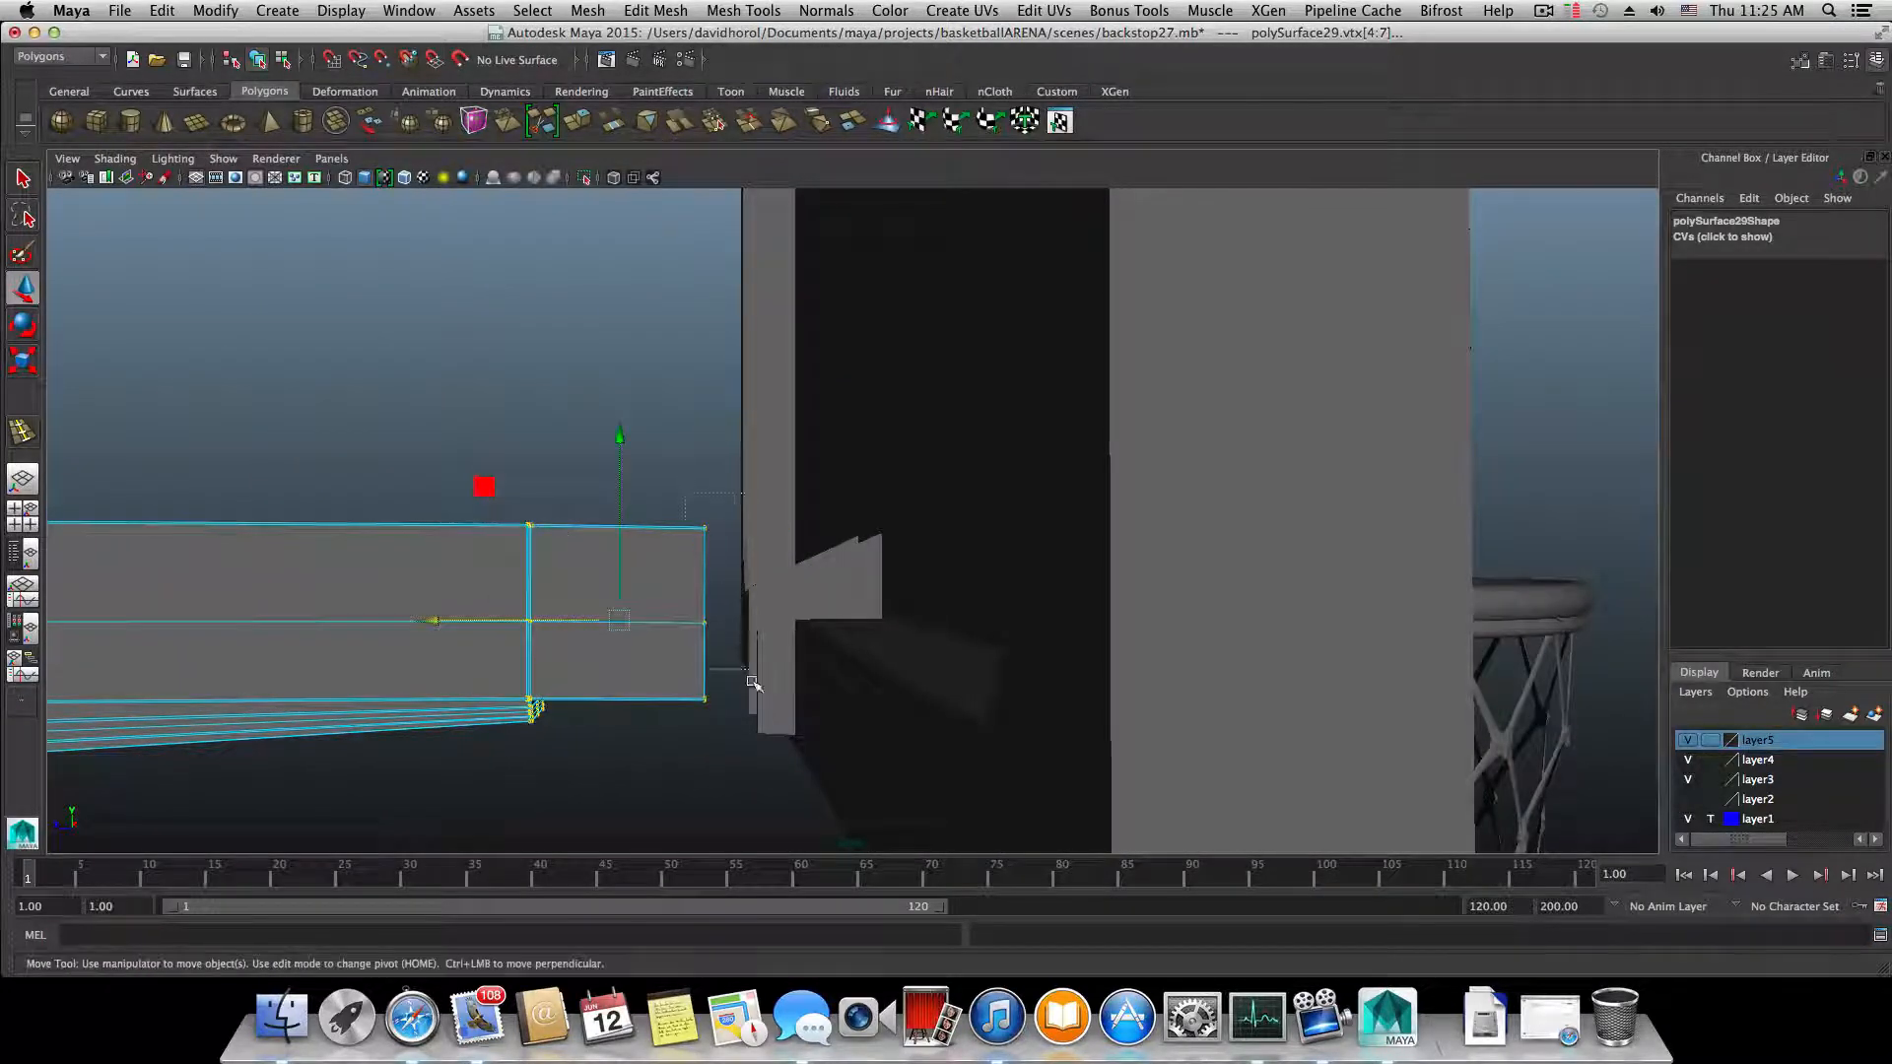
left_click_drag(680, 592, 784, 798)
left_click_drag(701, 422, 702, 420)
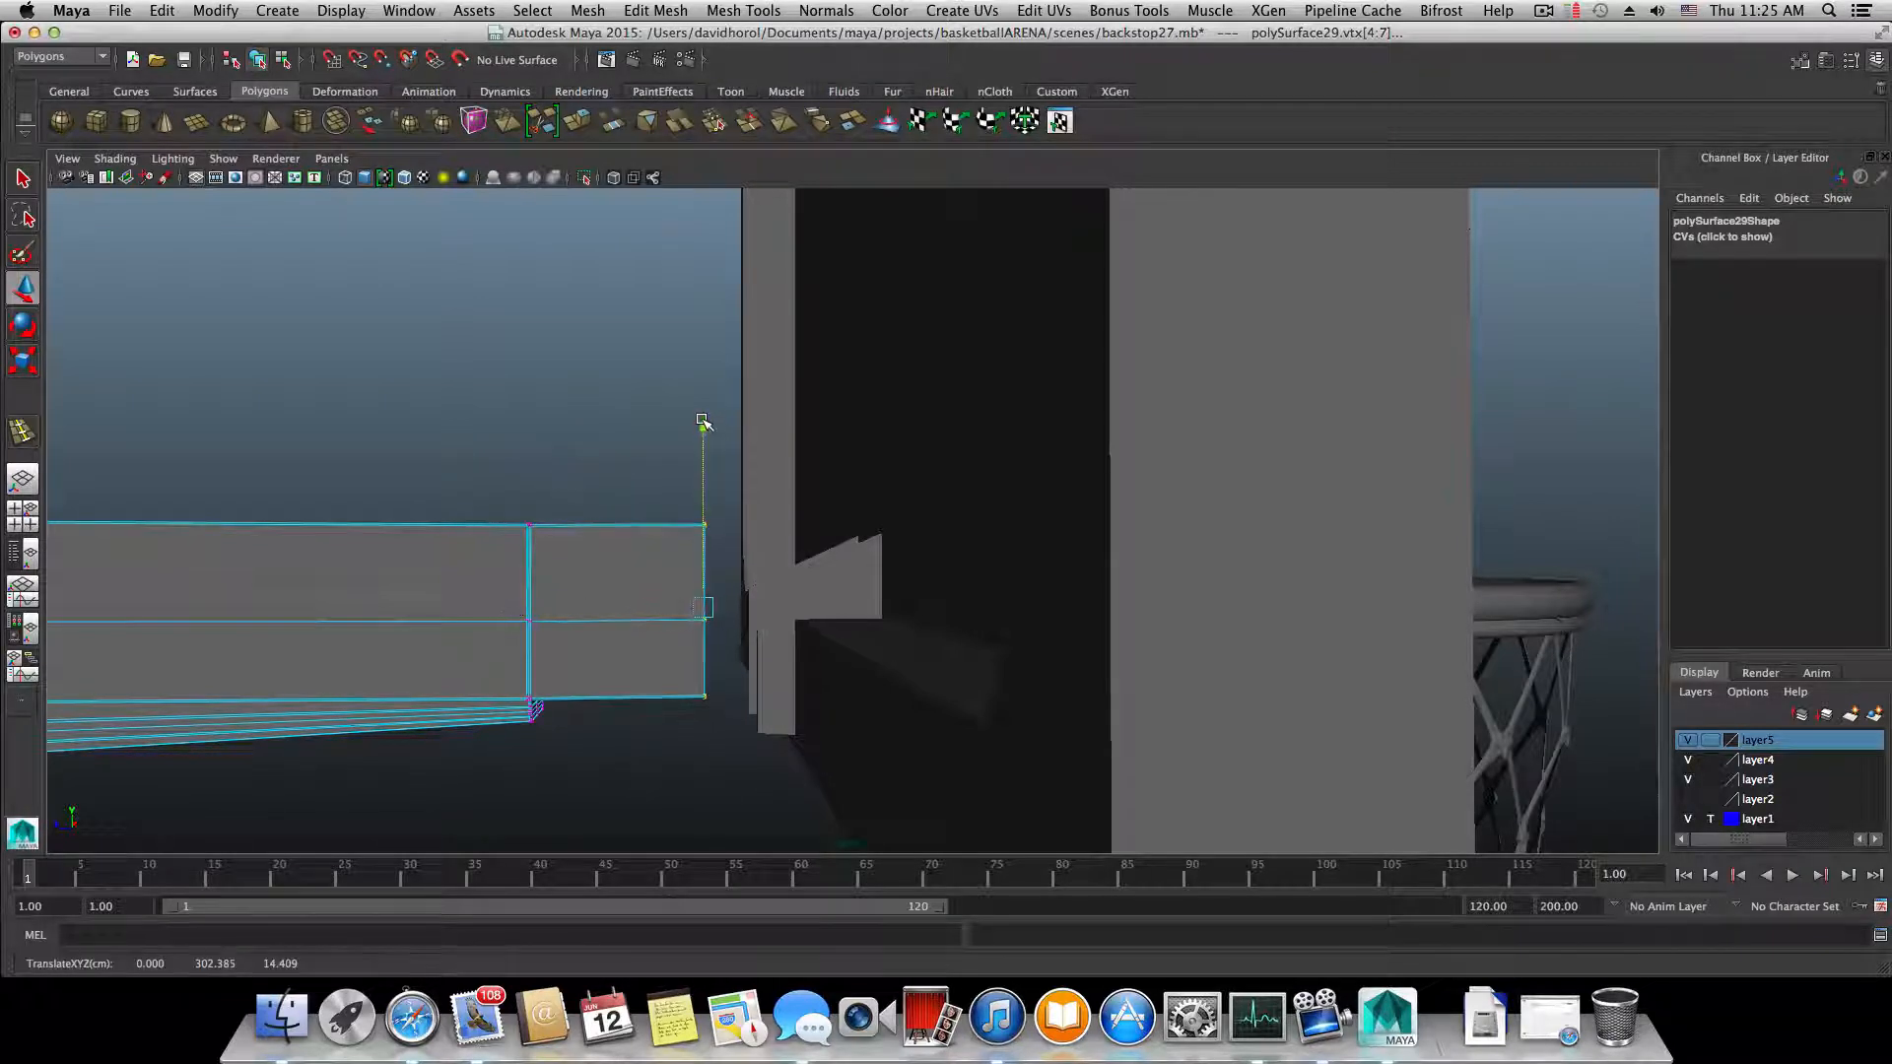
middle_click_drag(619, 515, 690, 503, "alt")
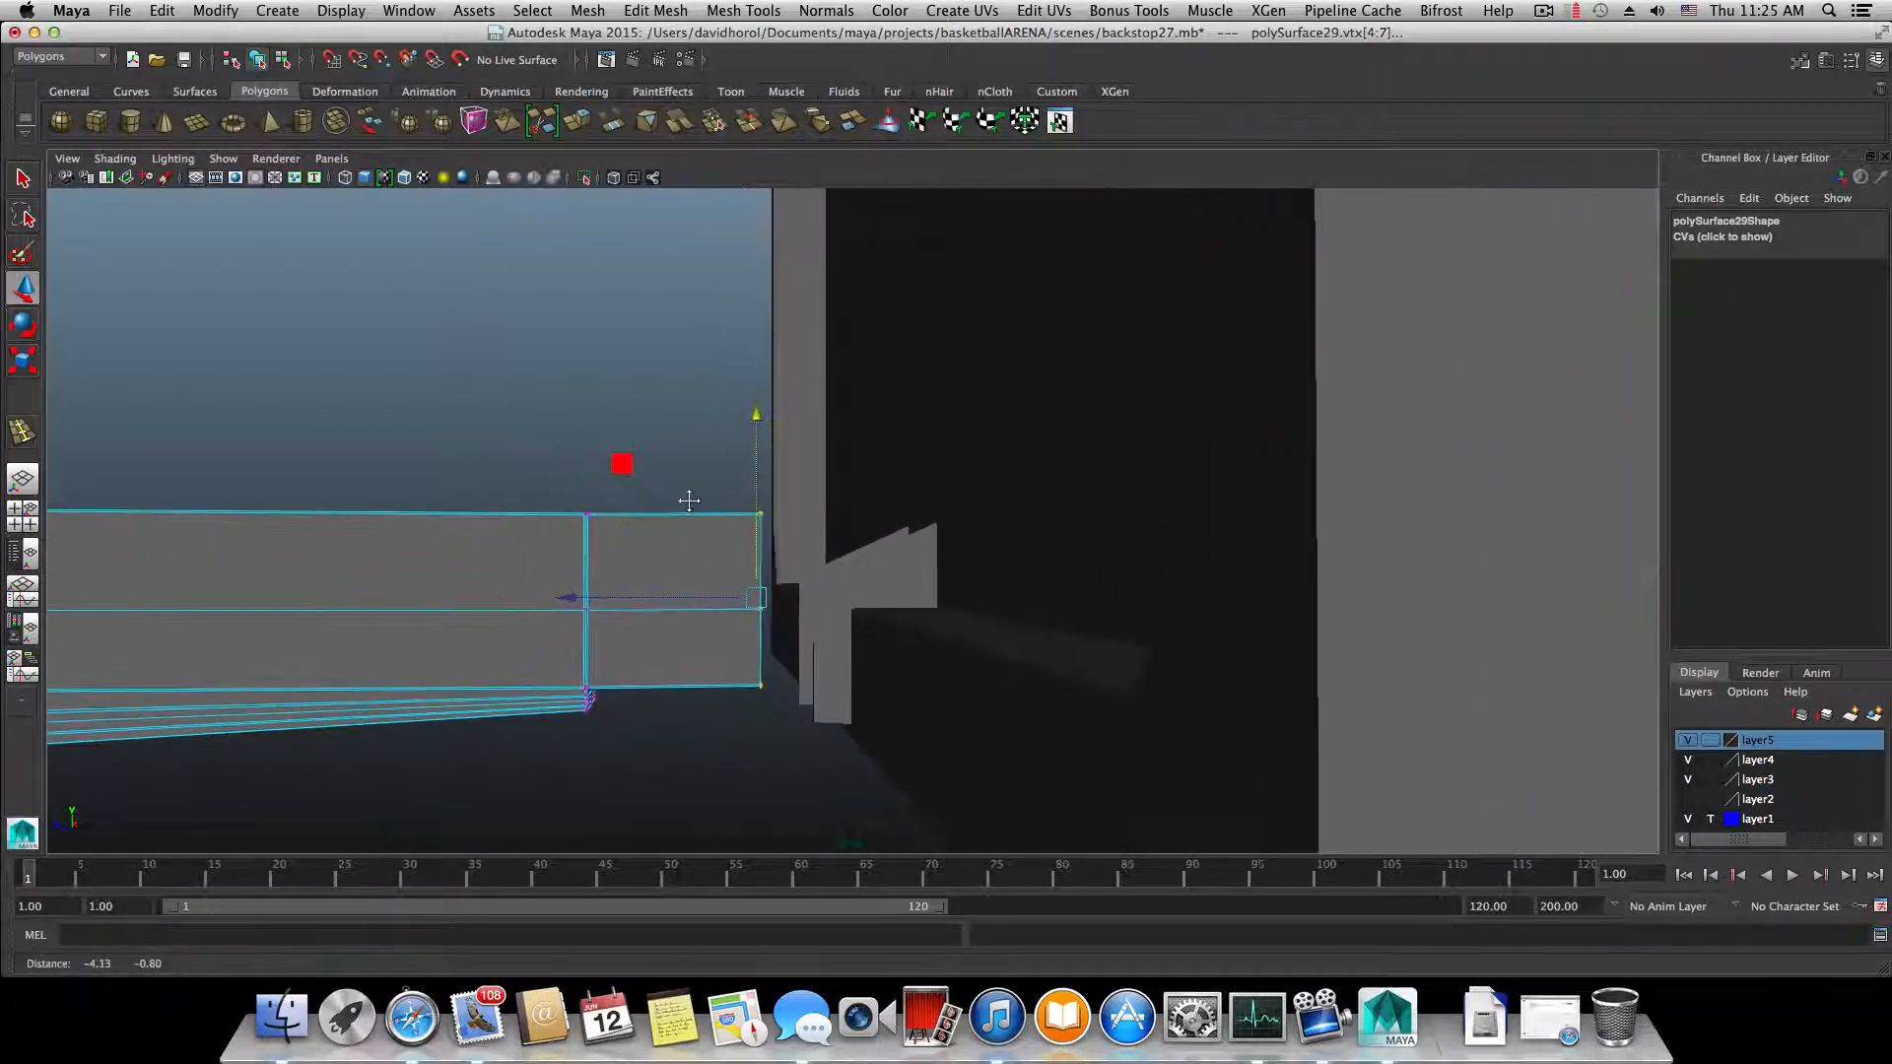
left_click_drag(471, 421, 822, 813)
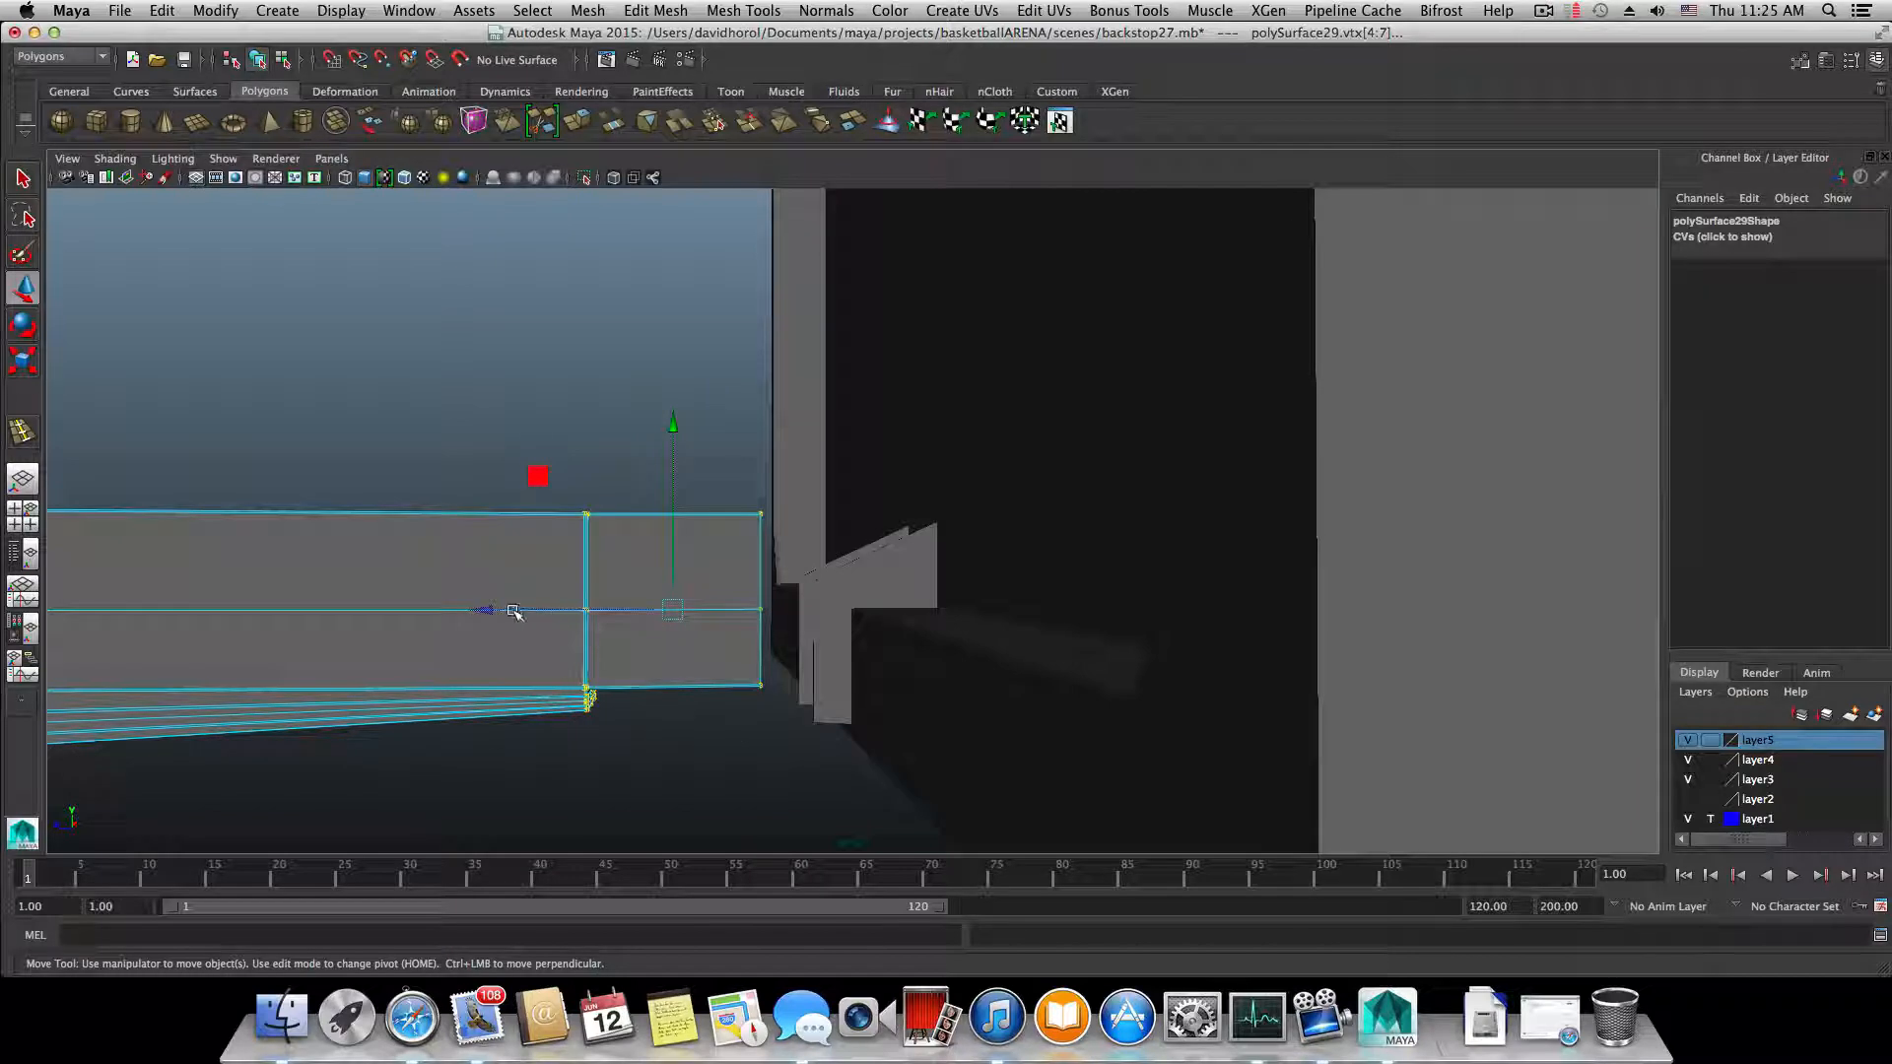
left_click_drag(488, 609, 593, 646)
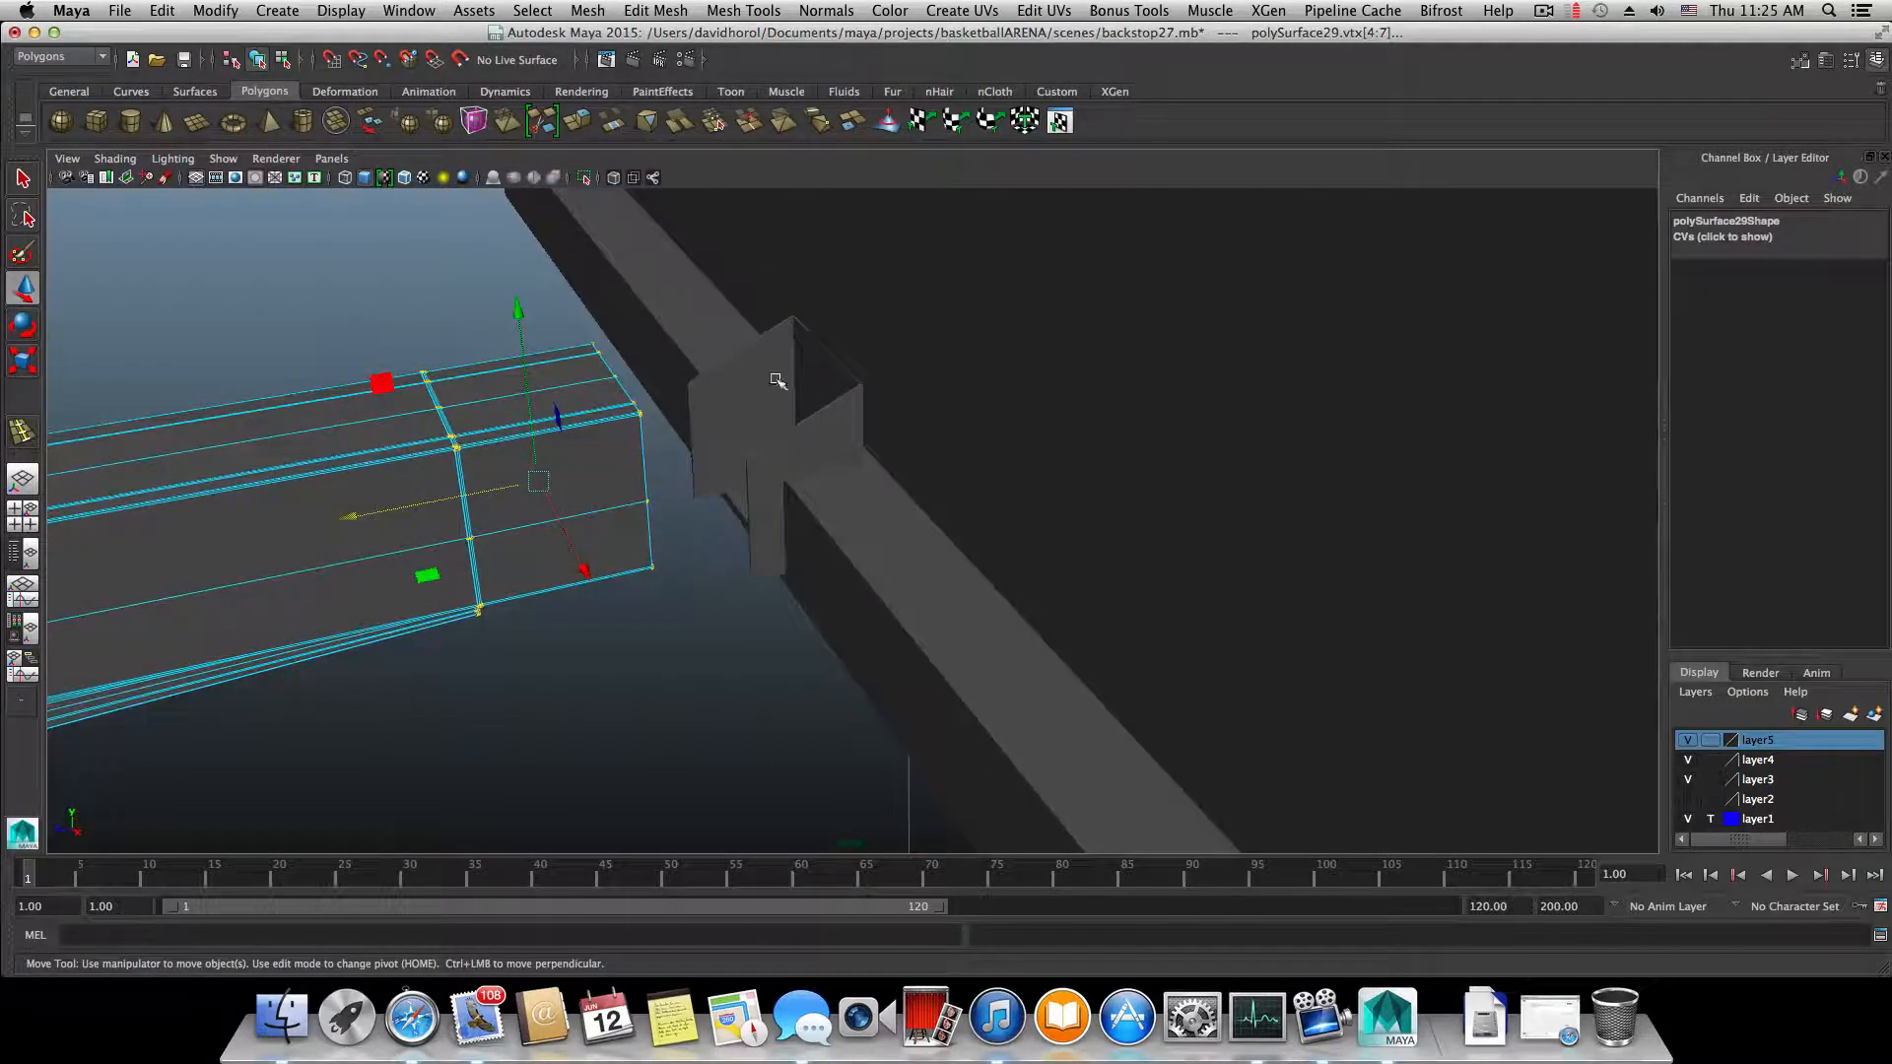
left_click(844, 522)
left_click(615, 432)
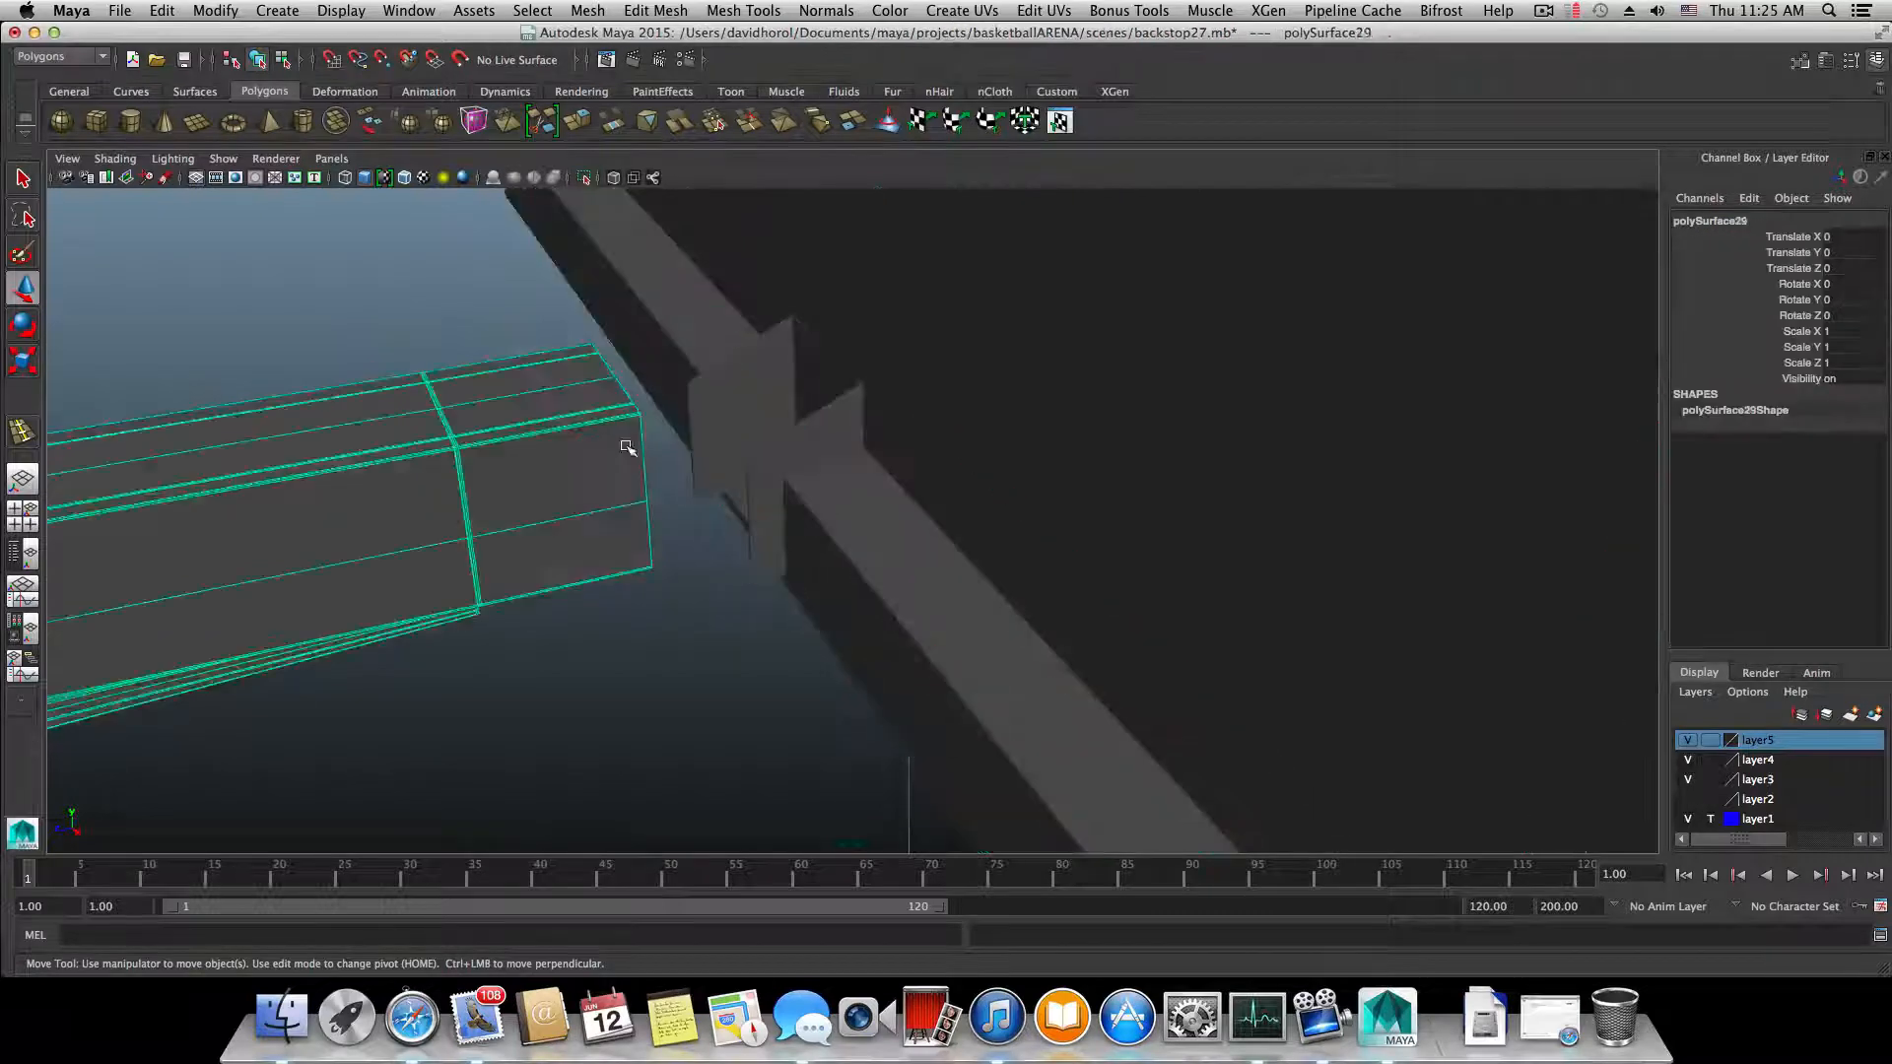
- Move the vertex loop behind the support arm's tip back along Z to lengthen the end section
left_click_drag(694, 480, 820, 456, "alt")
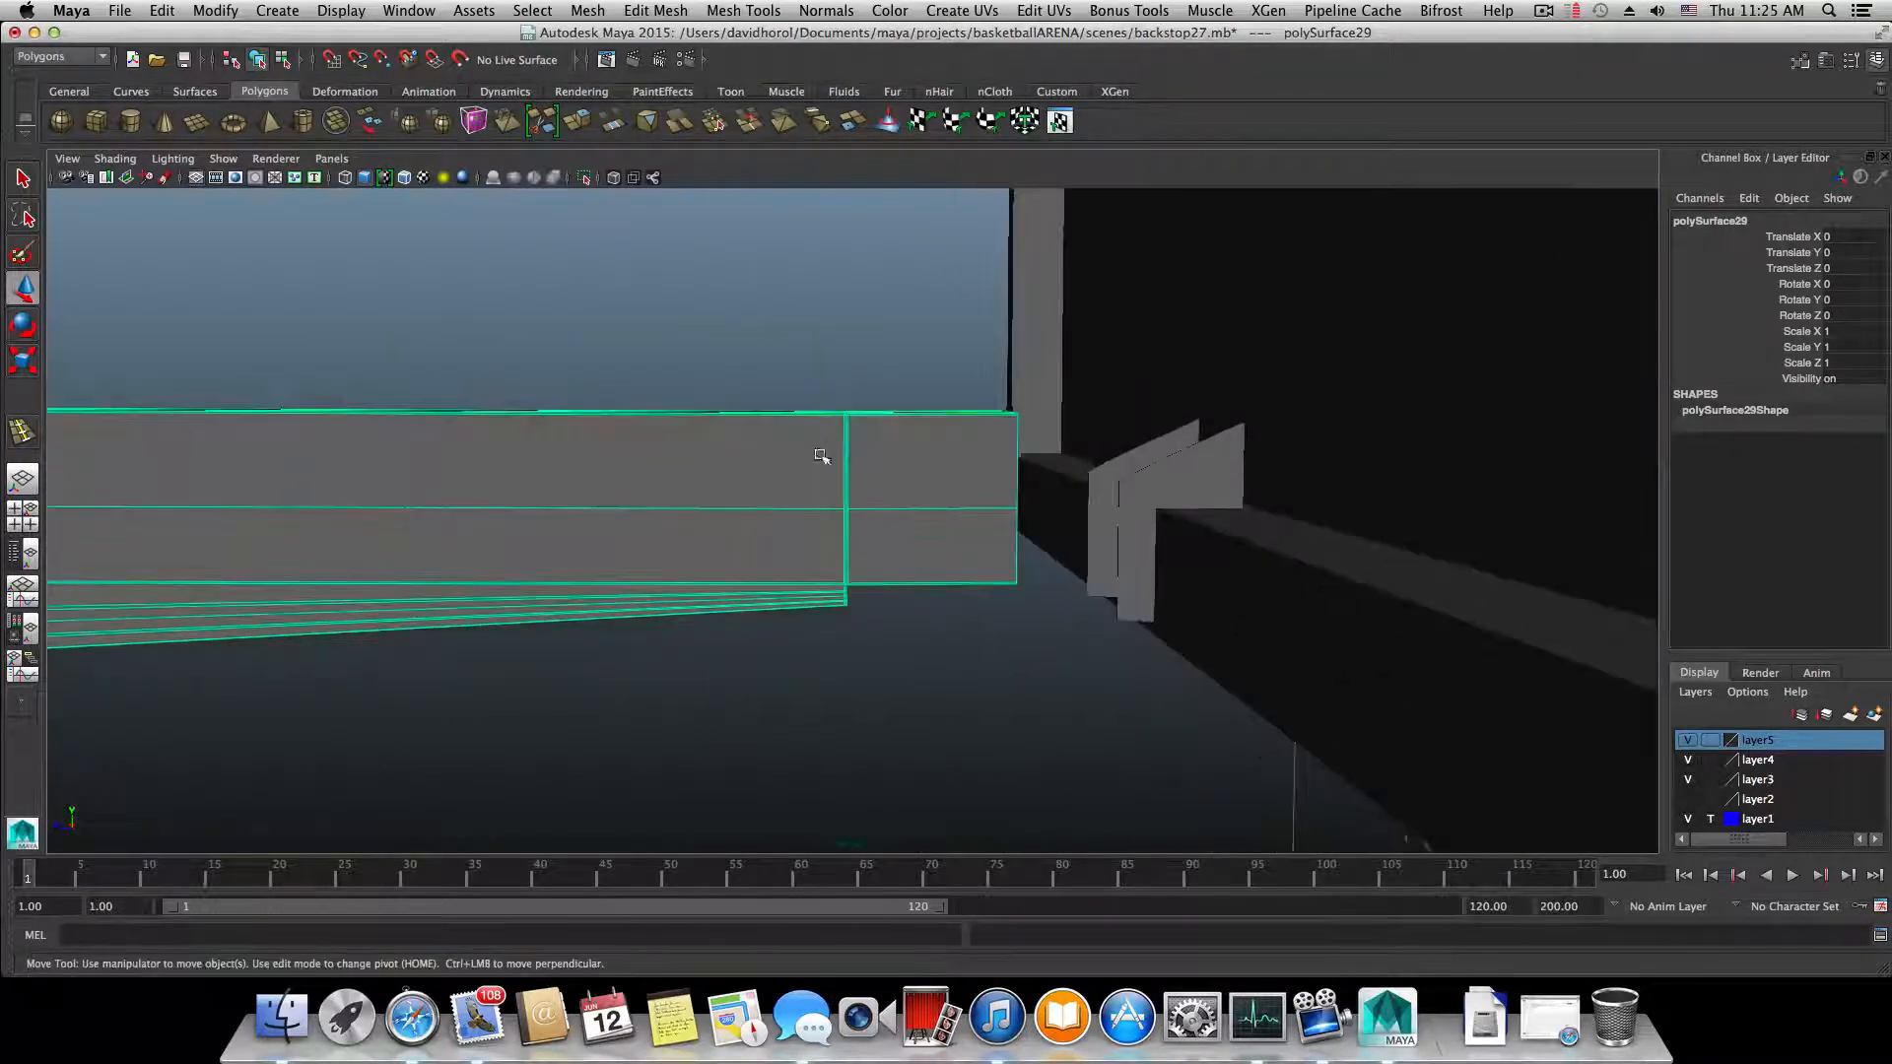
right_click_drag(809, 434, 720, 437)
left_click_drag(716, 364, 872, 745)
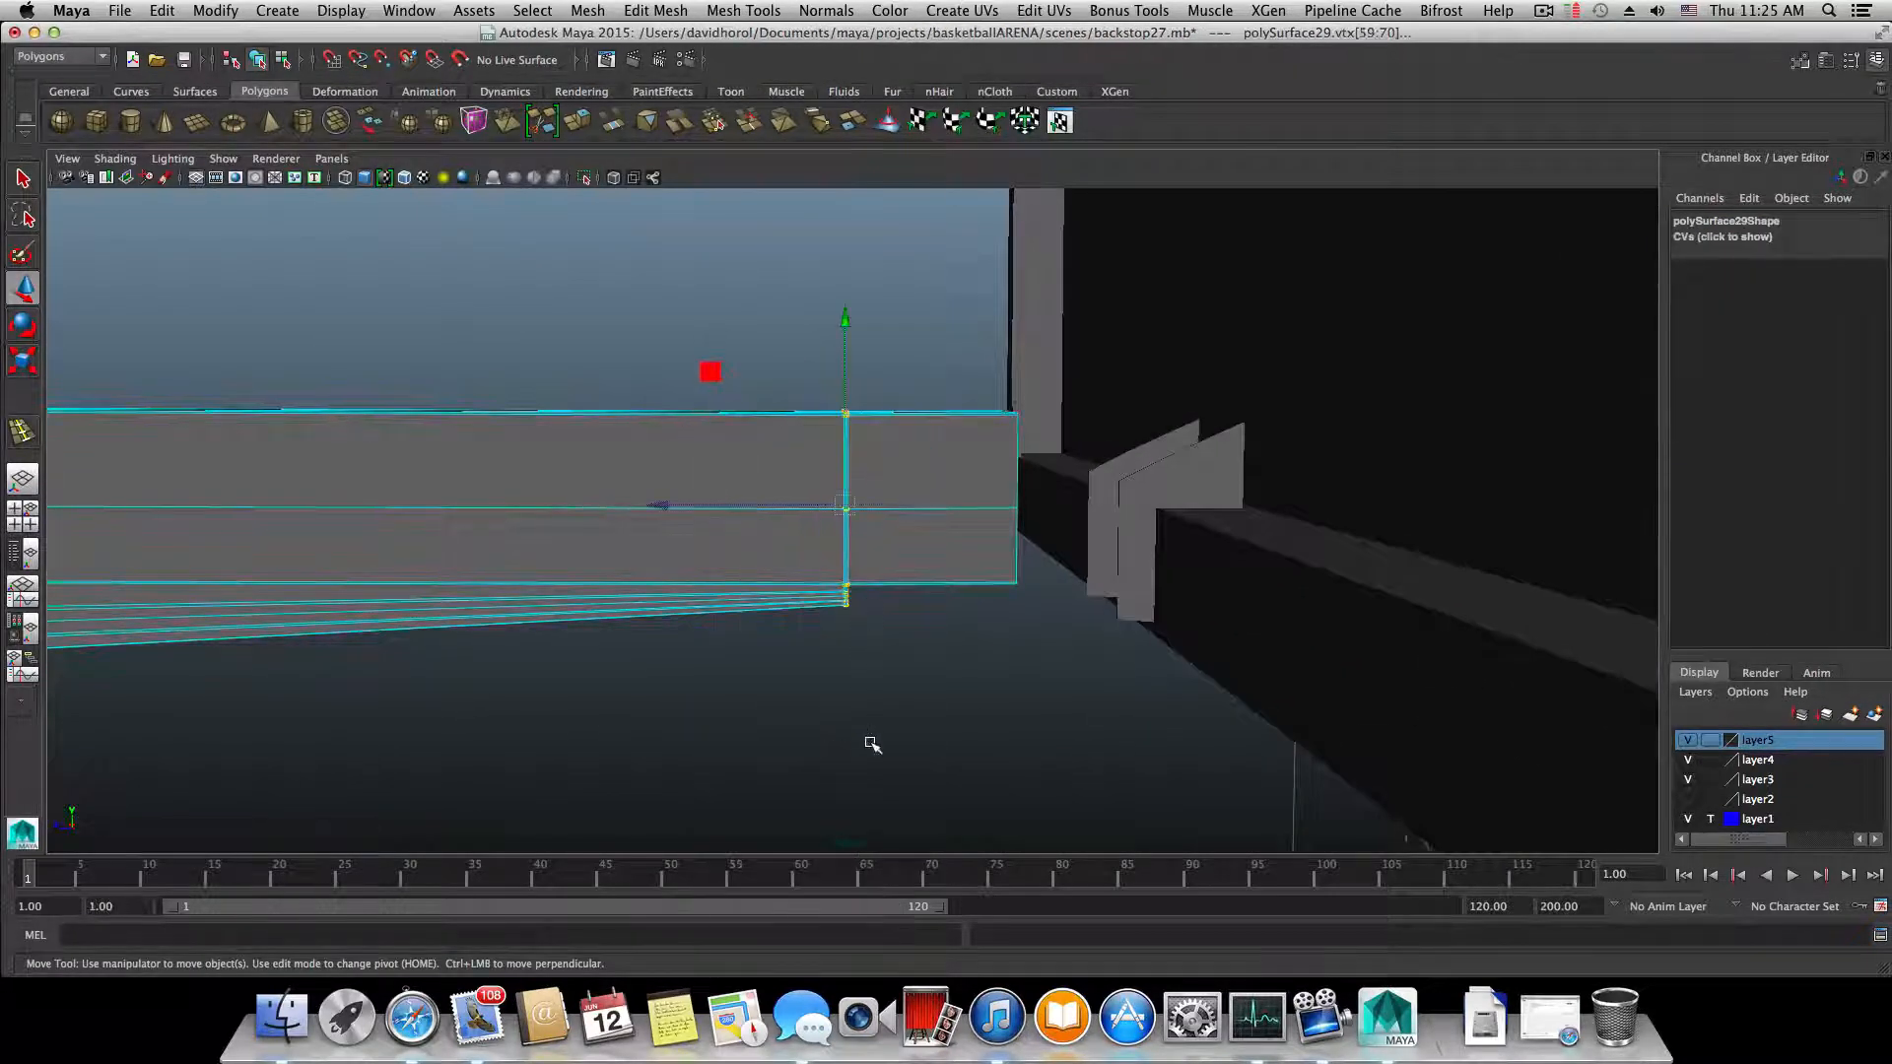
left_click_drag(654, 505, 621, 503)
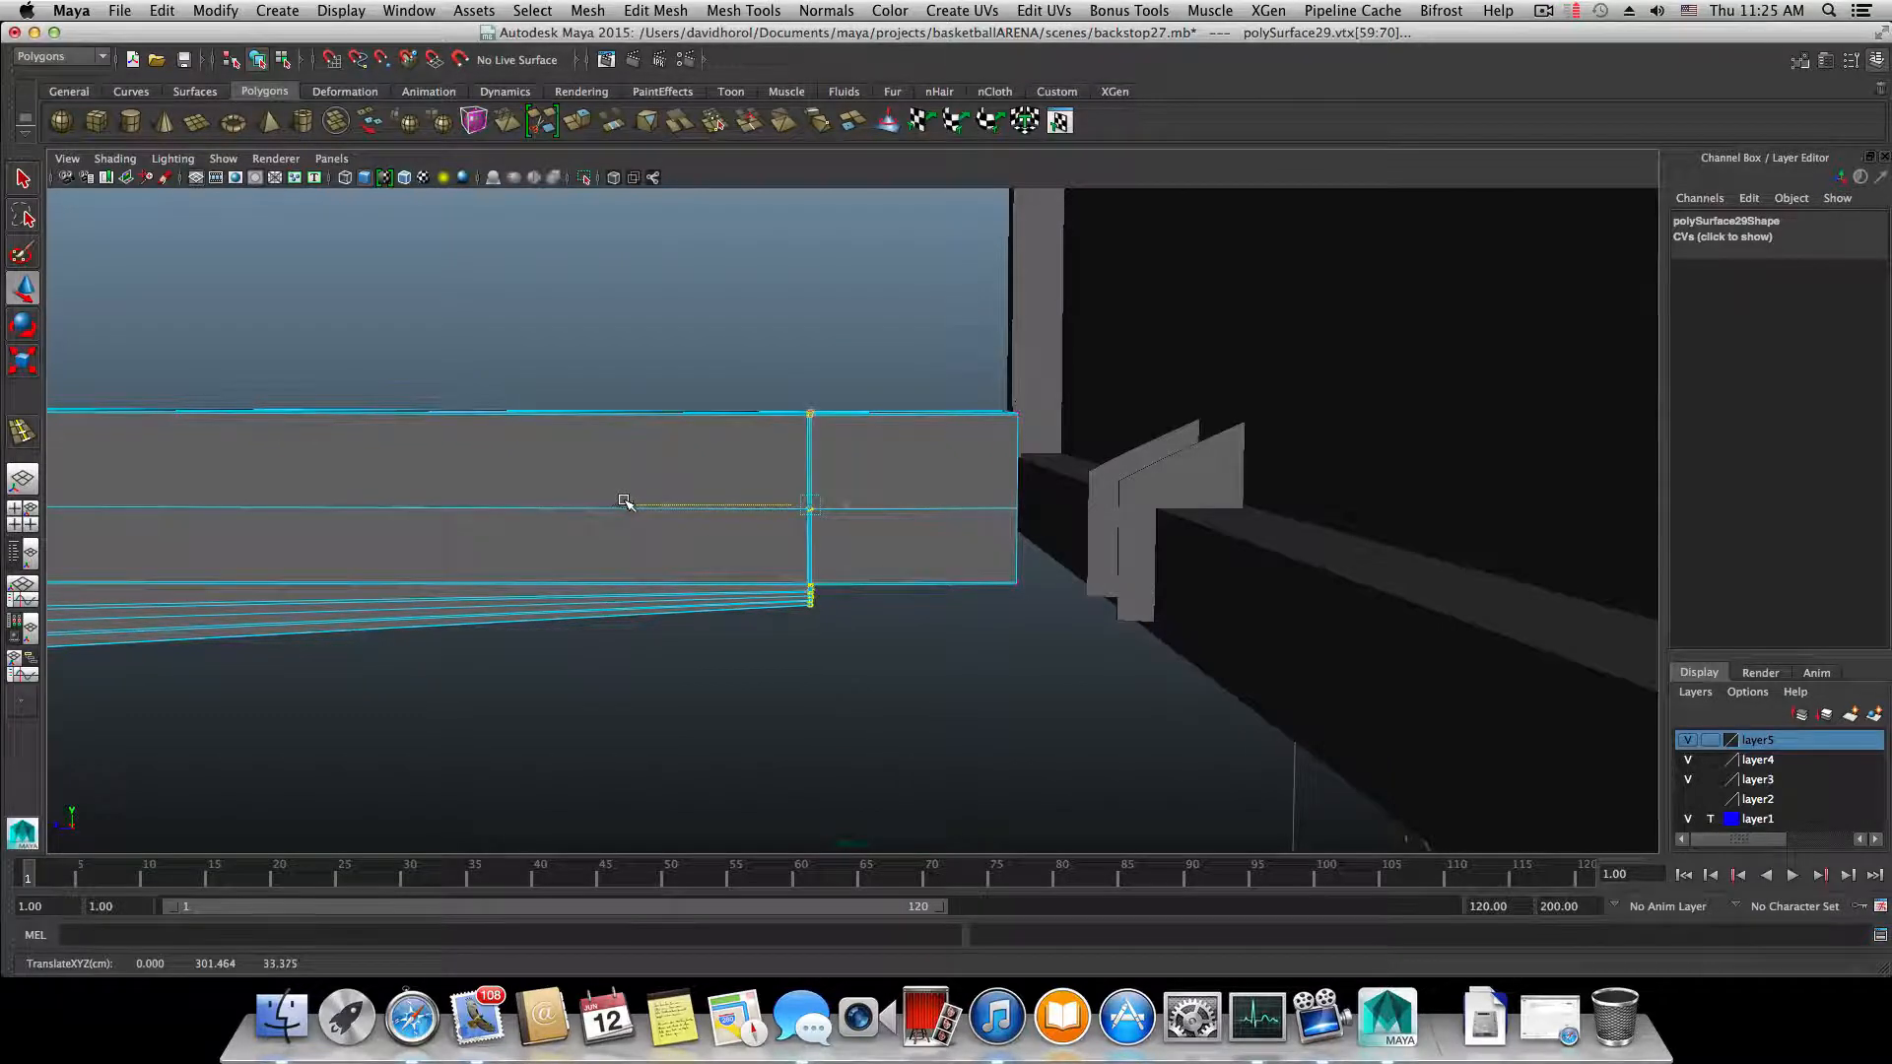
middle_click_drag(663, 525, 817, 493, "alt")
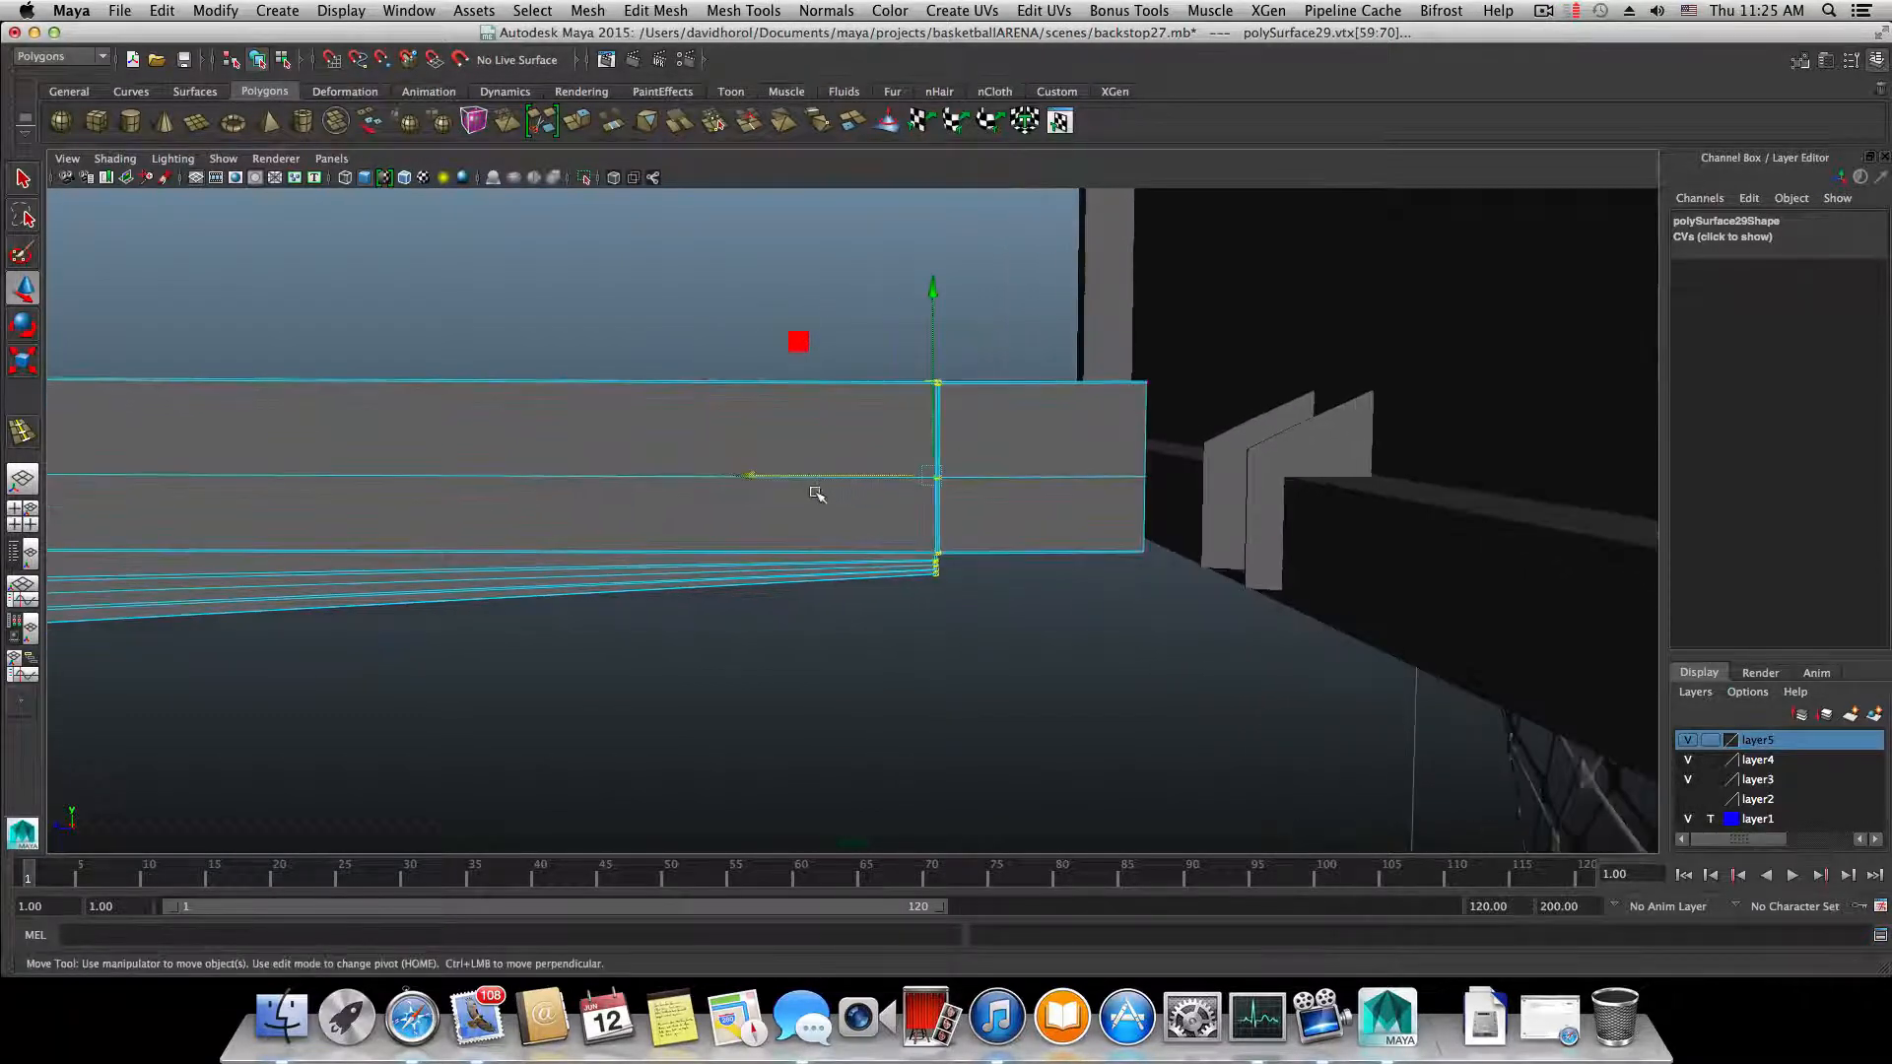
mouse_move(744, 476)
left_mouse_down("alt")
mouse_move(929, 507)
mouse_move(752, 507)
left_mouse_up("alt")
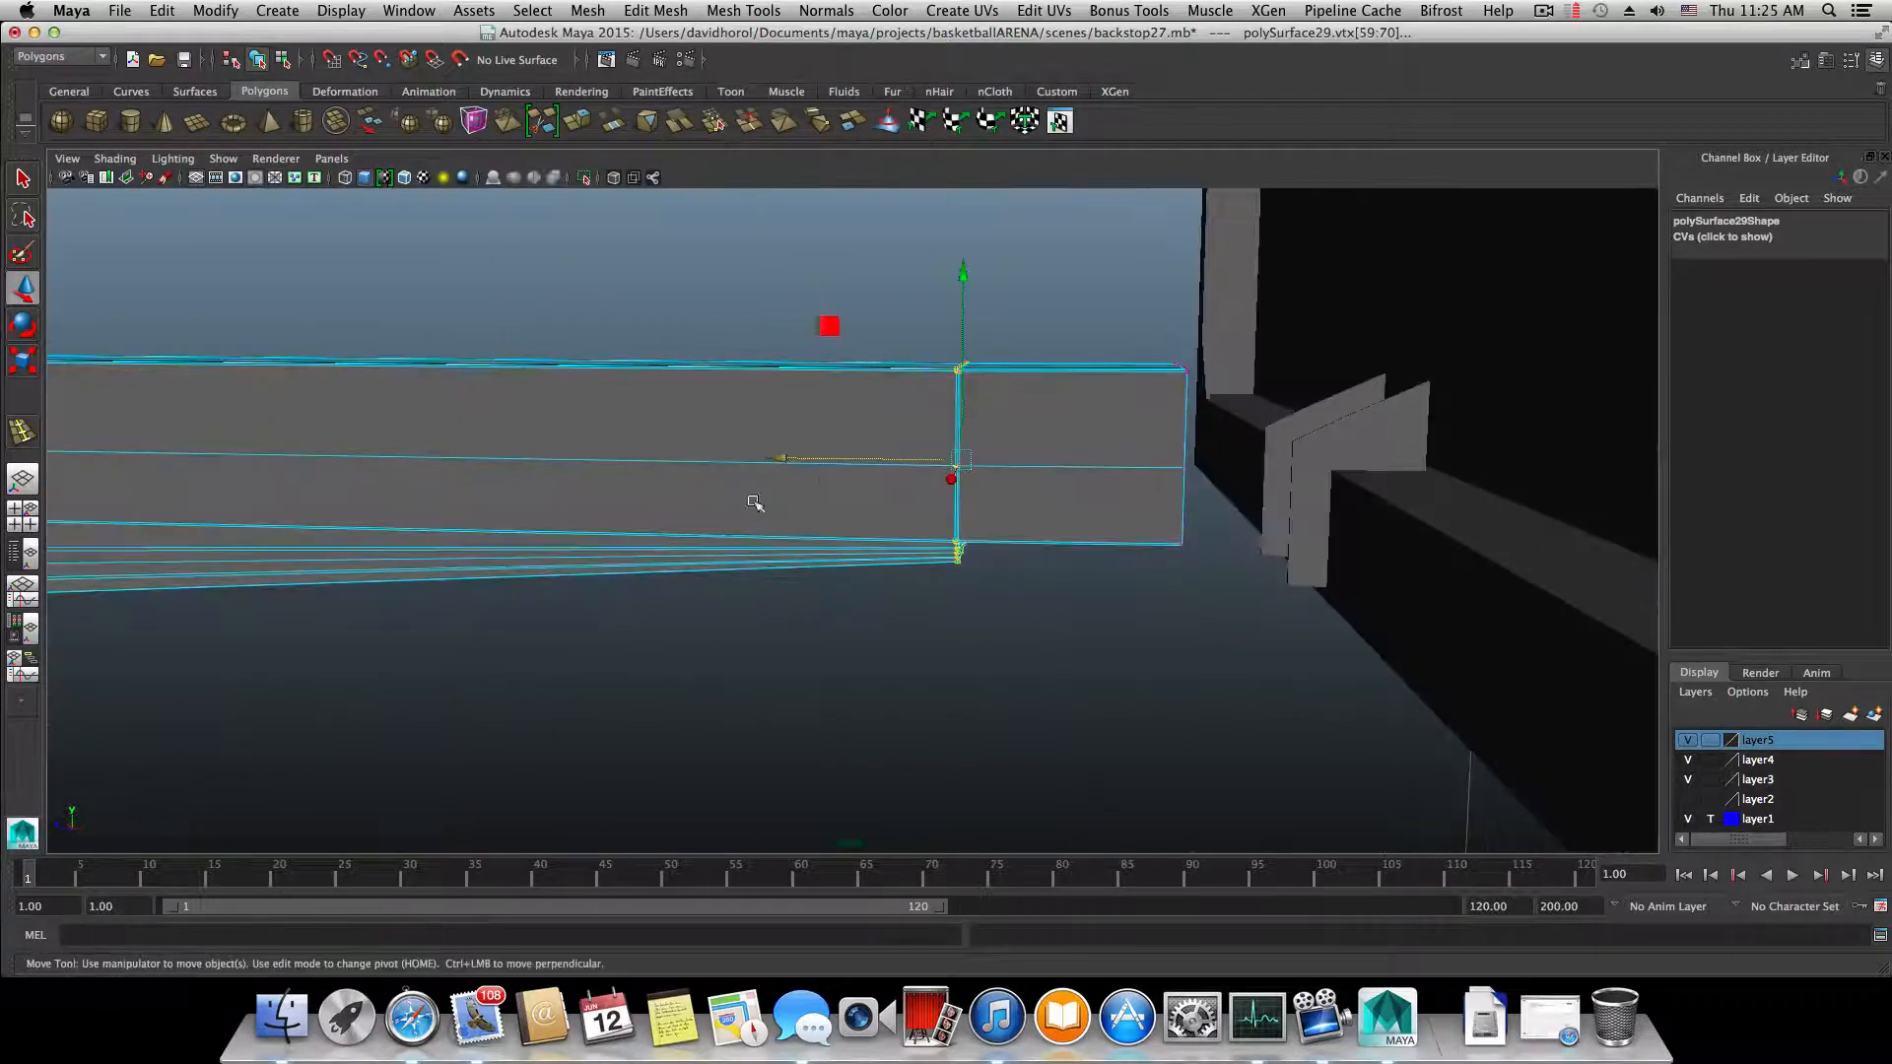
left_click_drag(880, 477, 1298, 627, "alt")
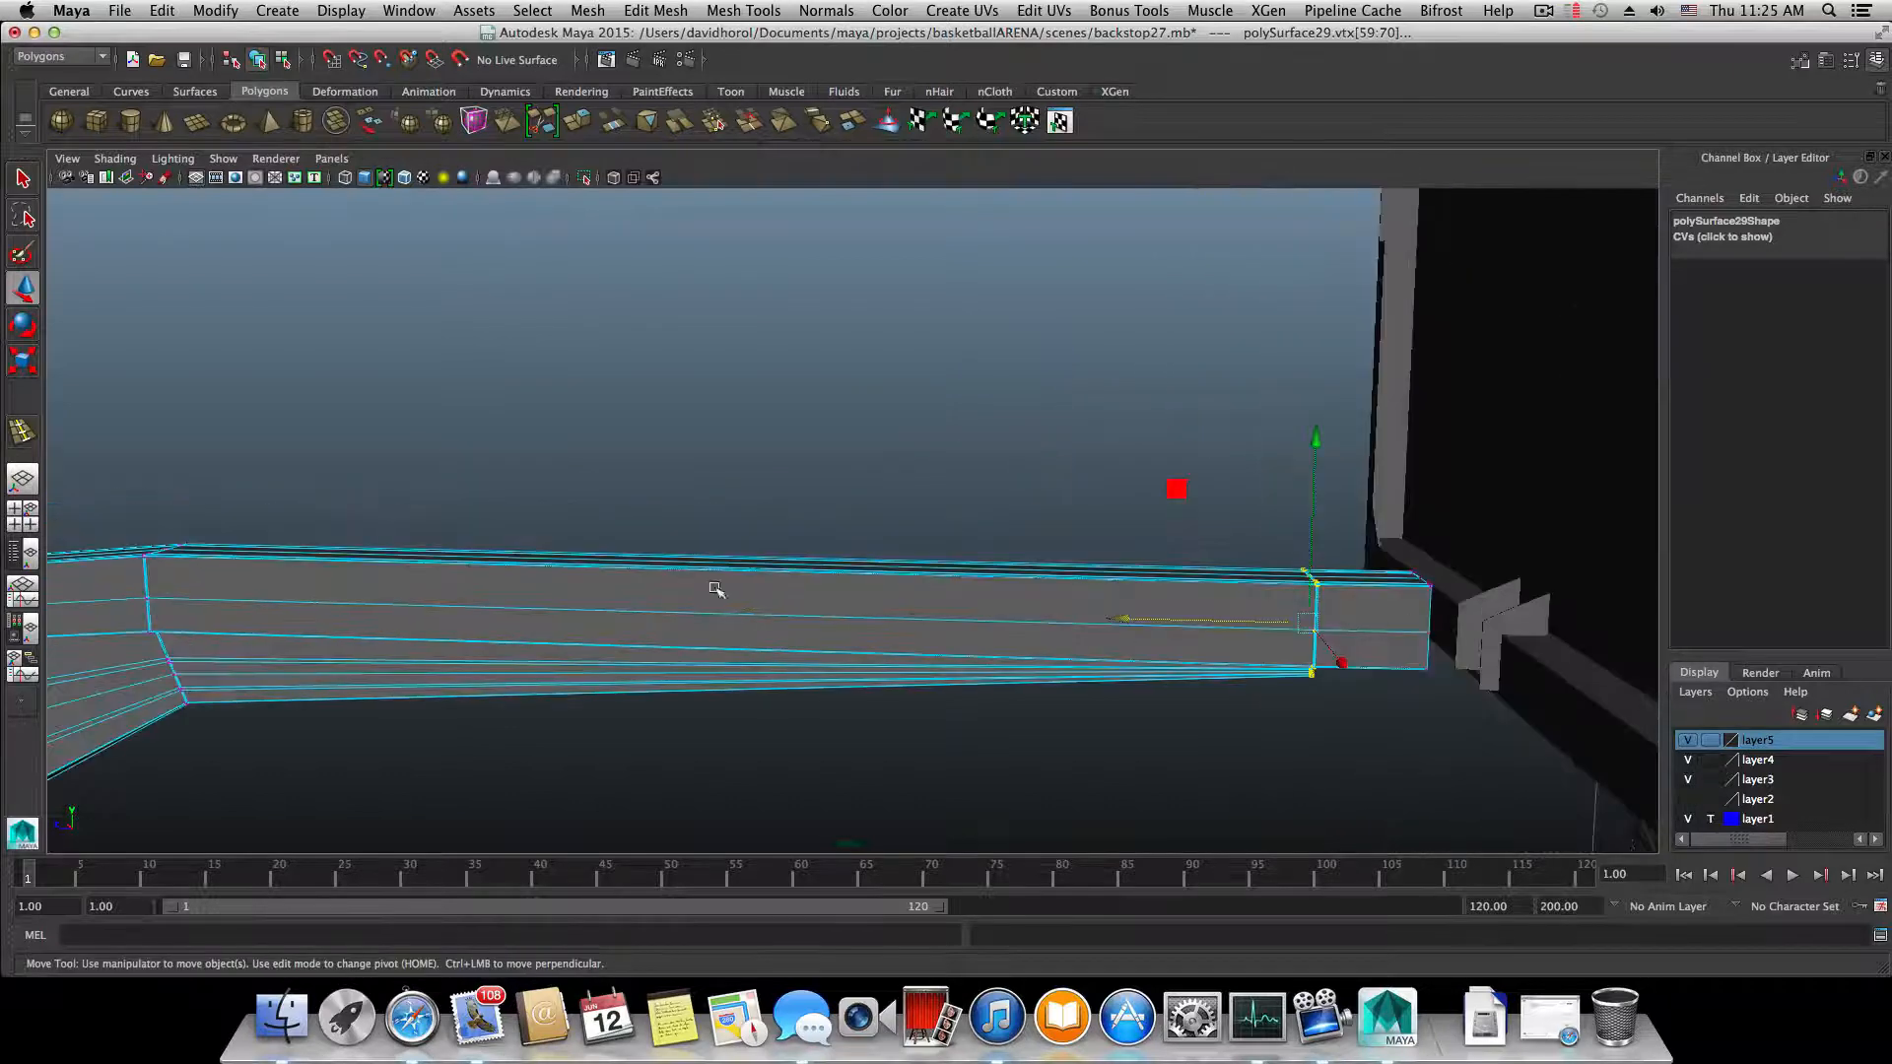
- Compare the arm joint with the reference photo in the Render View and readjust the end section's vertex loop along Z
left_click(606, 60)
right_click_drag(1199, 549, 1029, 554, "alt")
middle_click_drag(1030, 554, 1443, 518, "alt")
right_click_drag(1443, 517, 1356, 506, "alt")
middle_click_drag(1325, 415, 1318, 553, "alt")
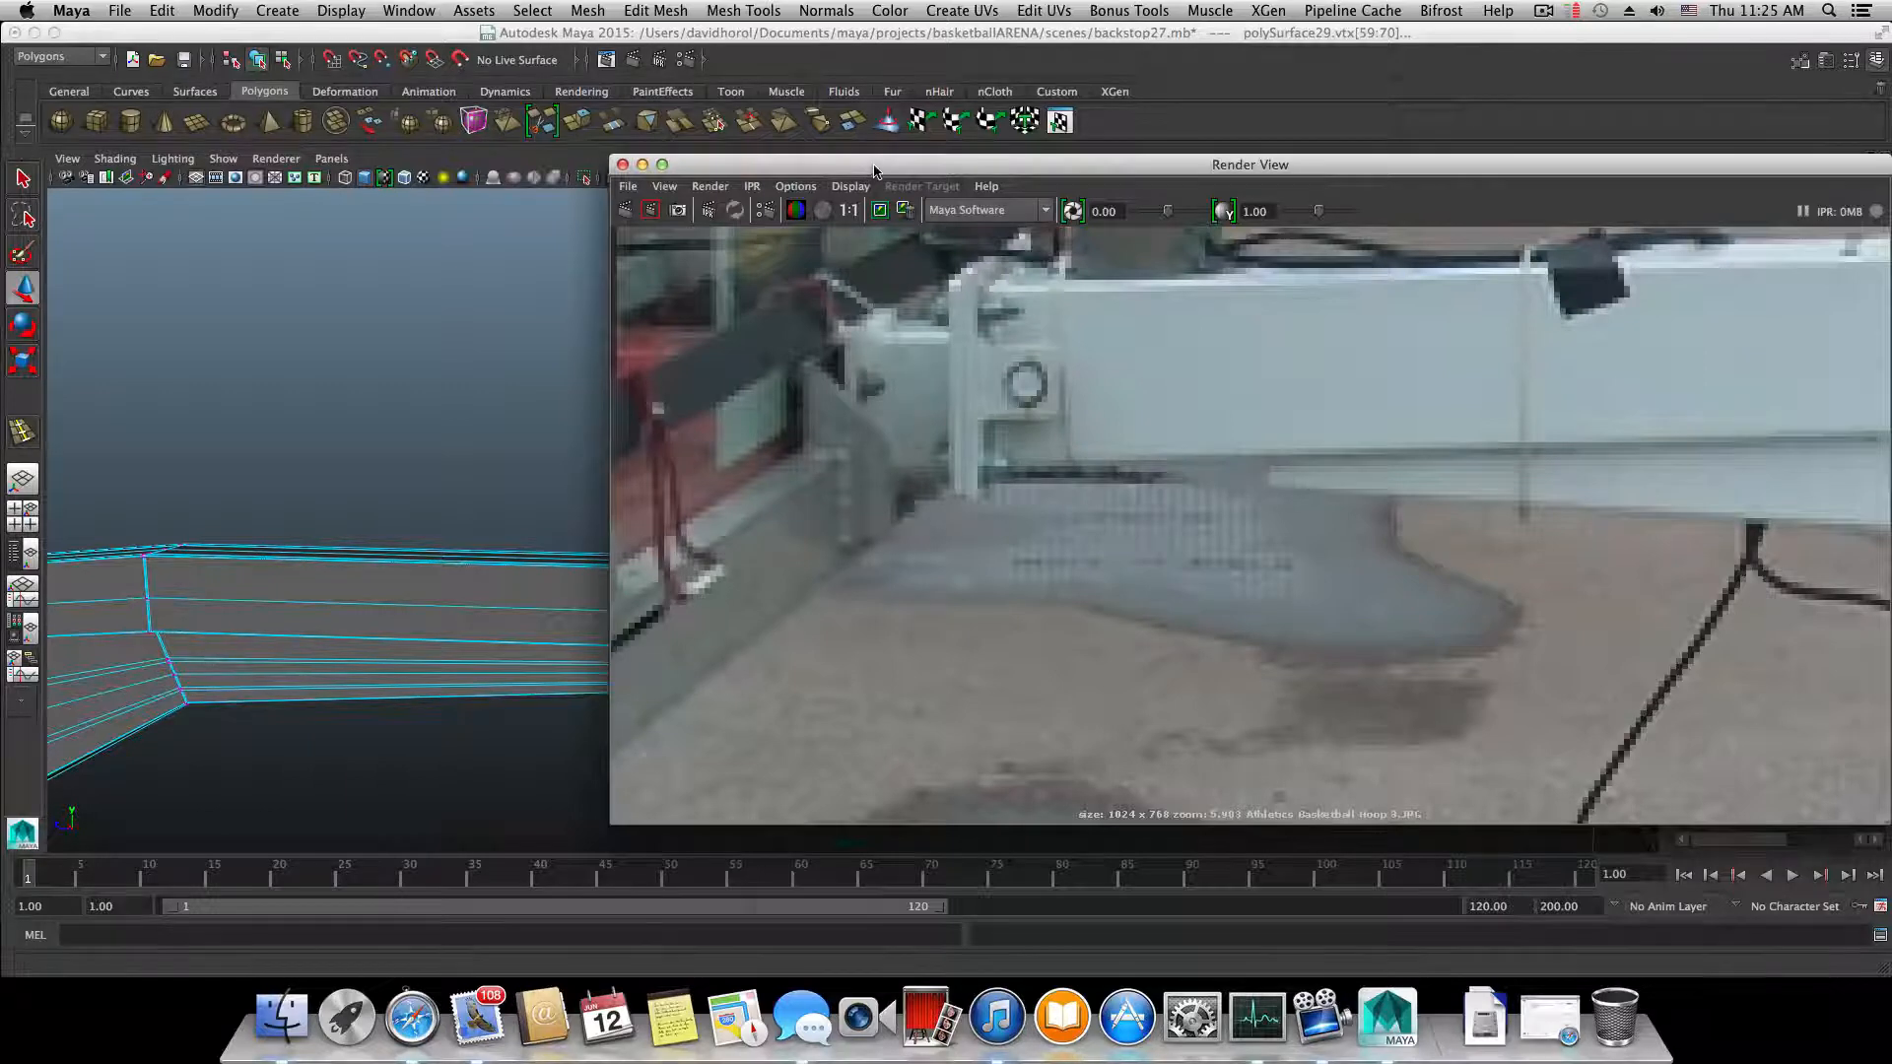
left_click_drag(873, 169, 1375, 837)
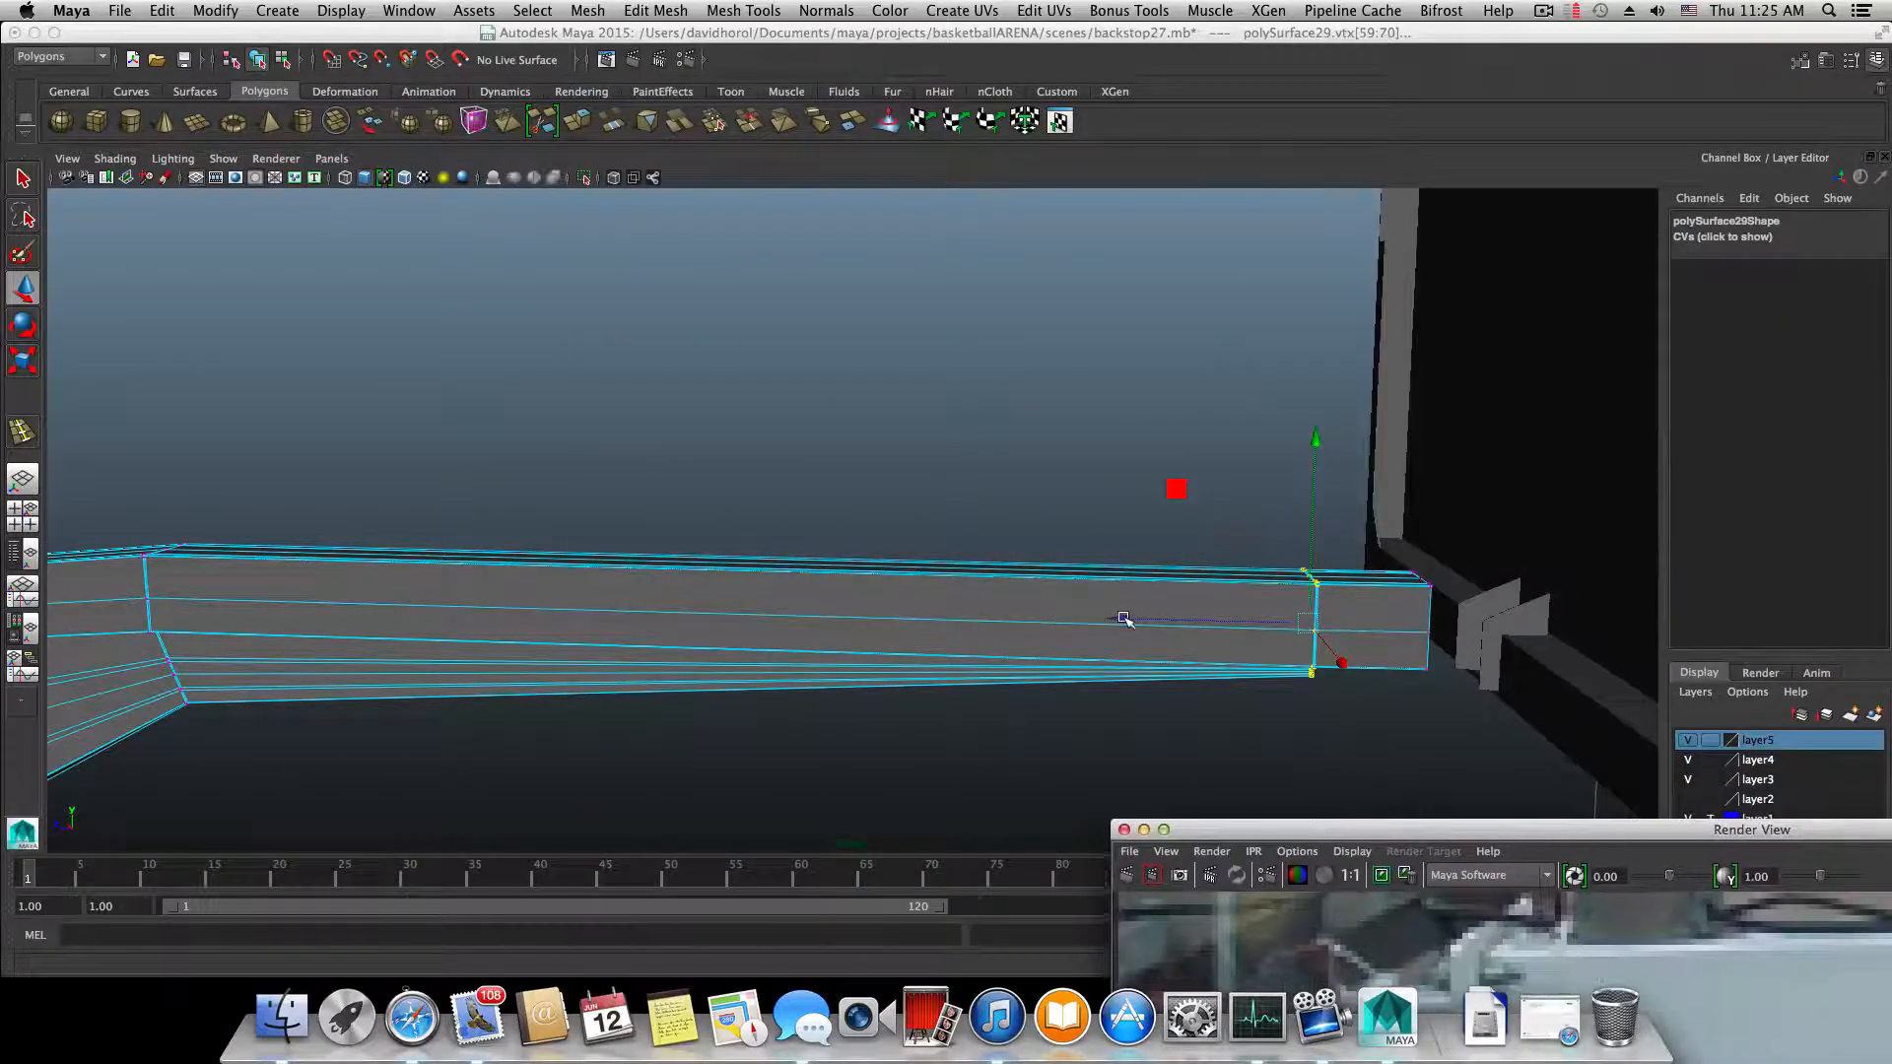
mouse_move(1124, 618)
left_mouse_down()
mouse_move(1090, 620)
mouse_move(1101, 605)
left_mouse_up()
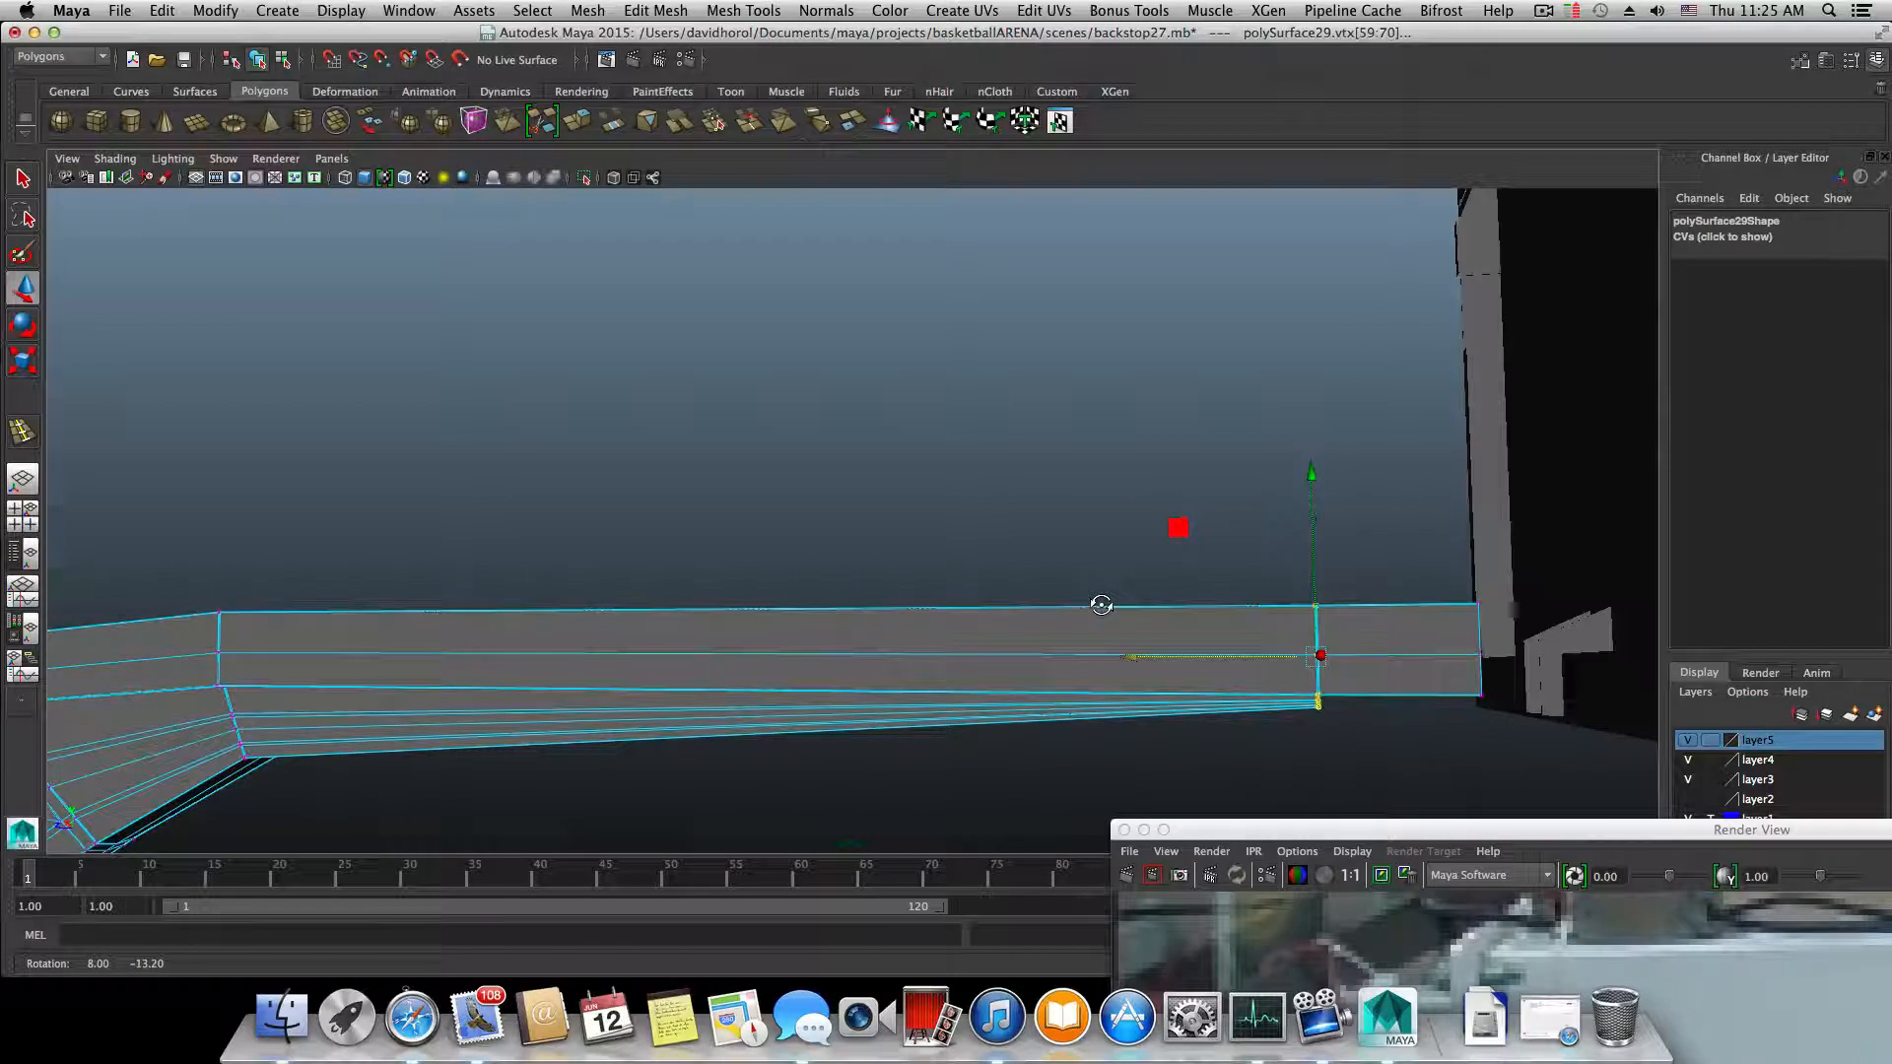
left_click_drag(1140, 658, 1221, 633)
key("F8")
key("F8")
- Inspect the support arm's edge loops from the backboard end to the corner at its bend
scroll(1172, 629, "down", 3)
right_click_drag(1222, 634, 1366, 640, "alt")
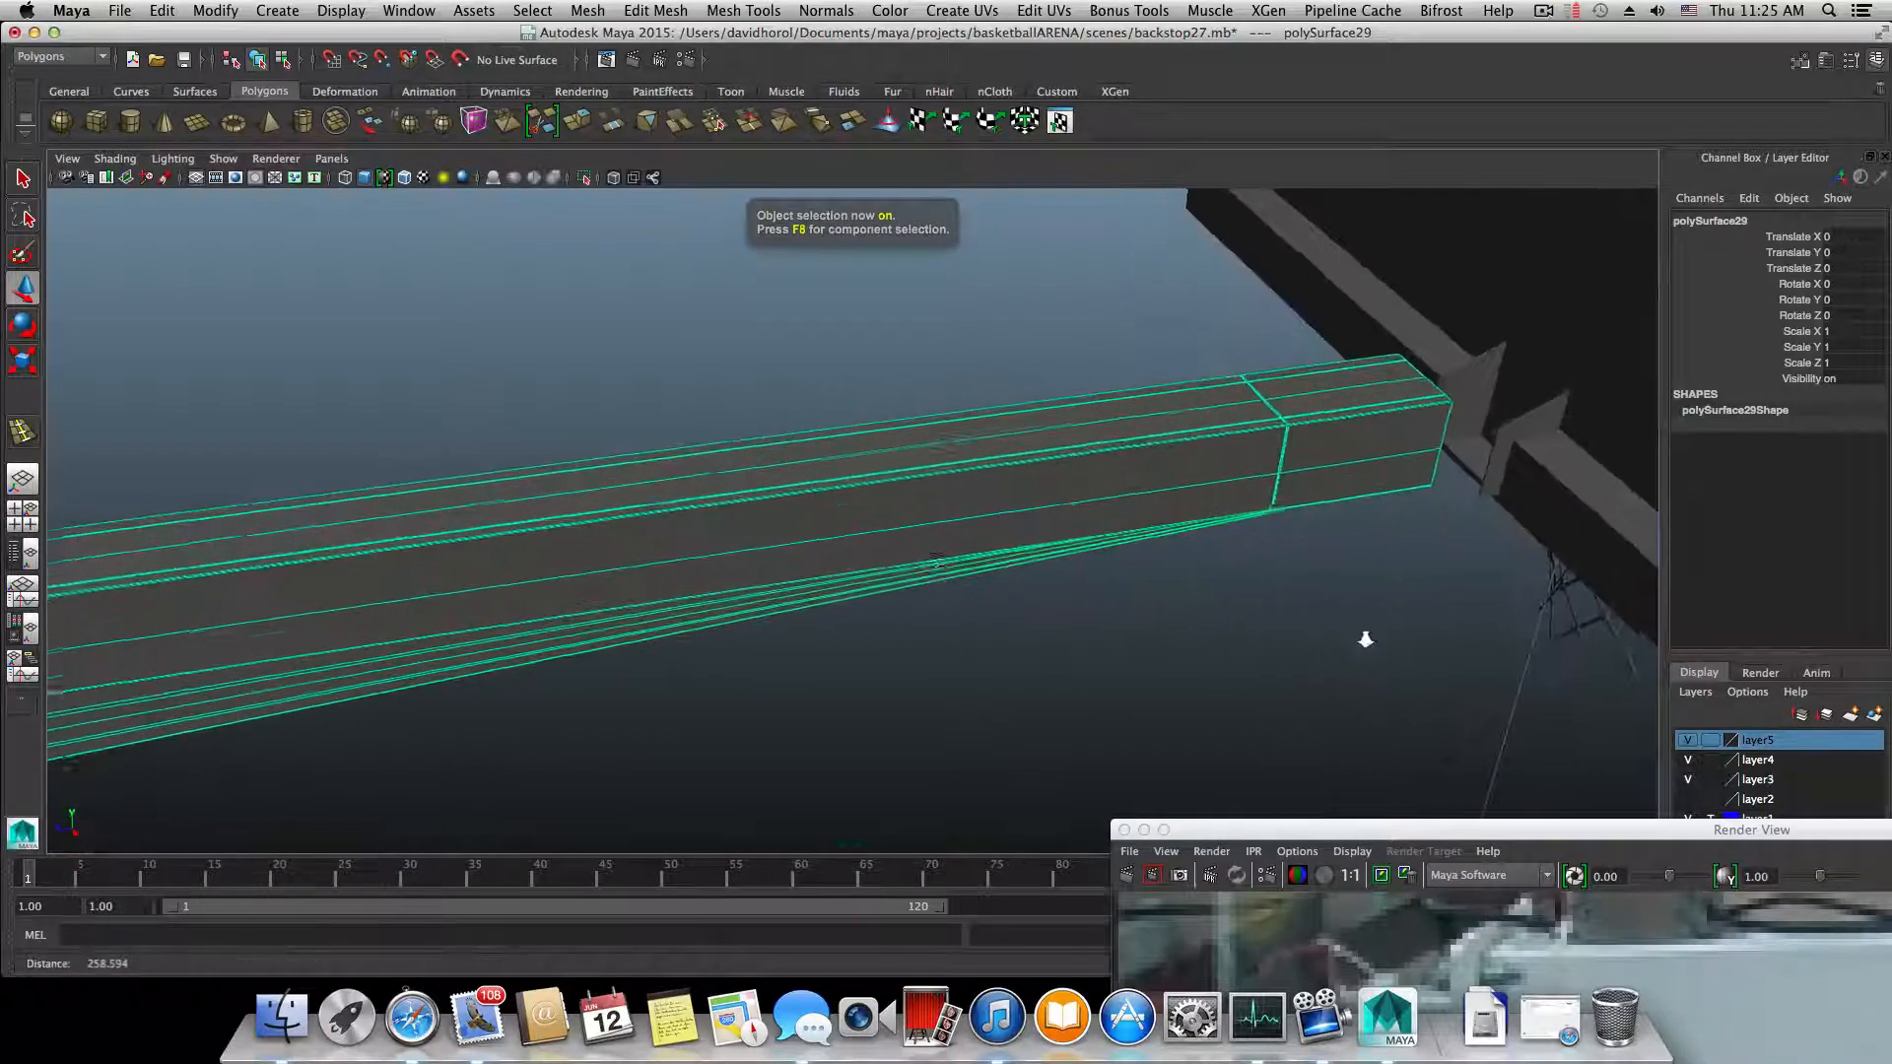
left_click_drag(1365, 639, 1163, 561, "alt")
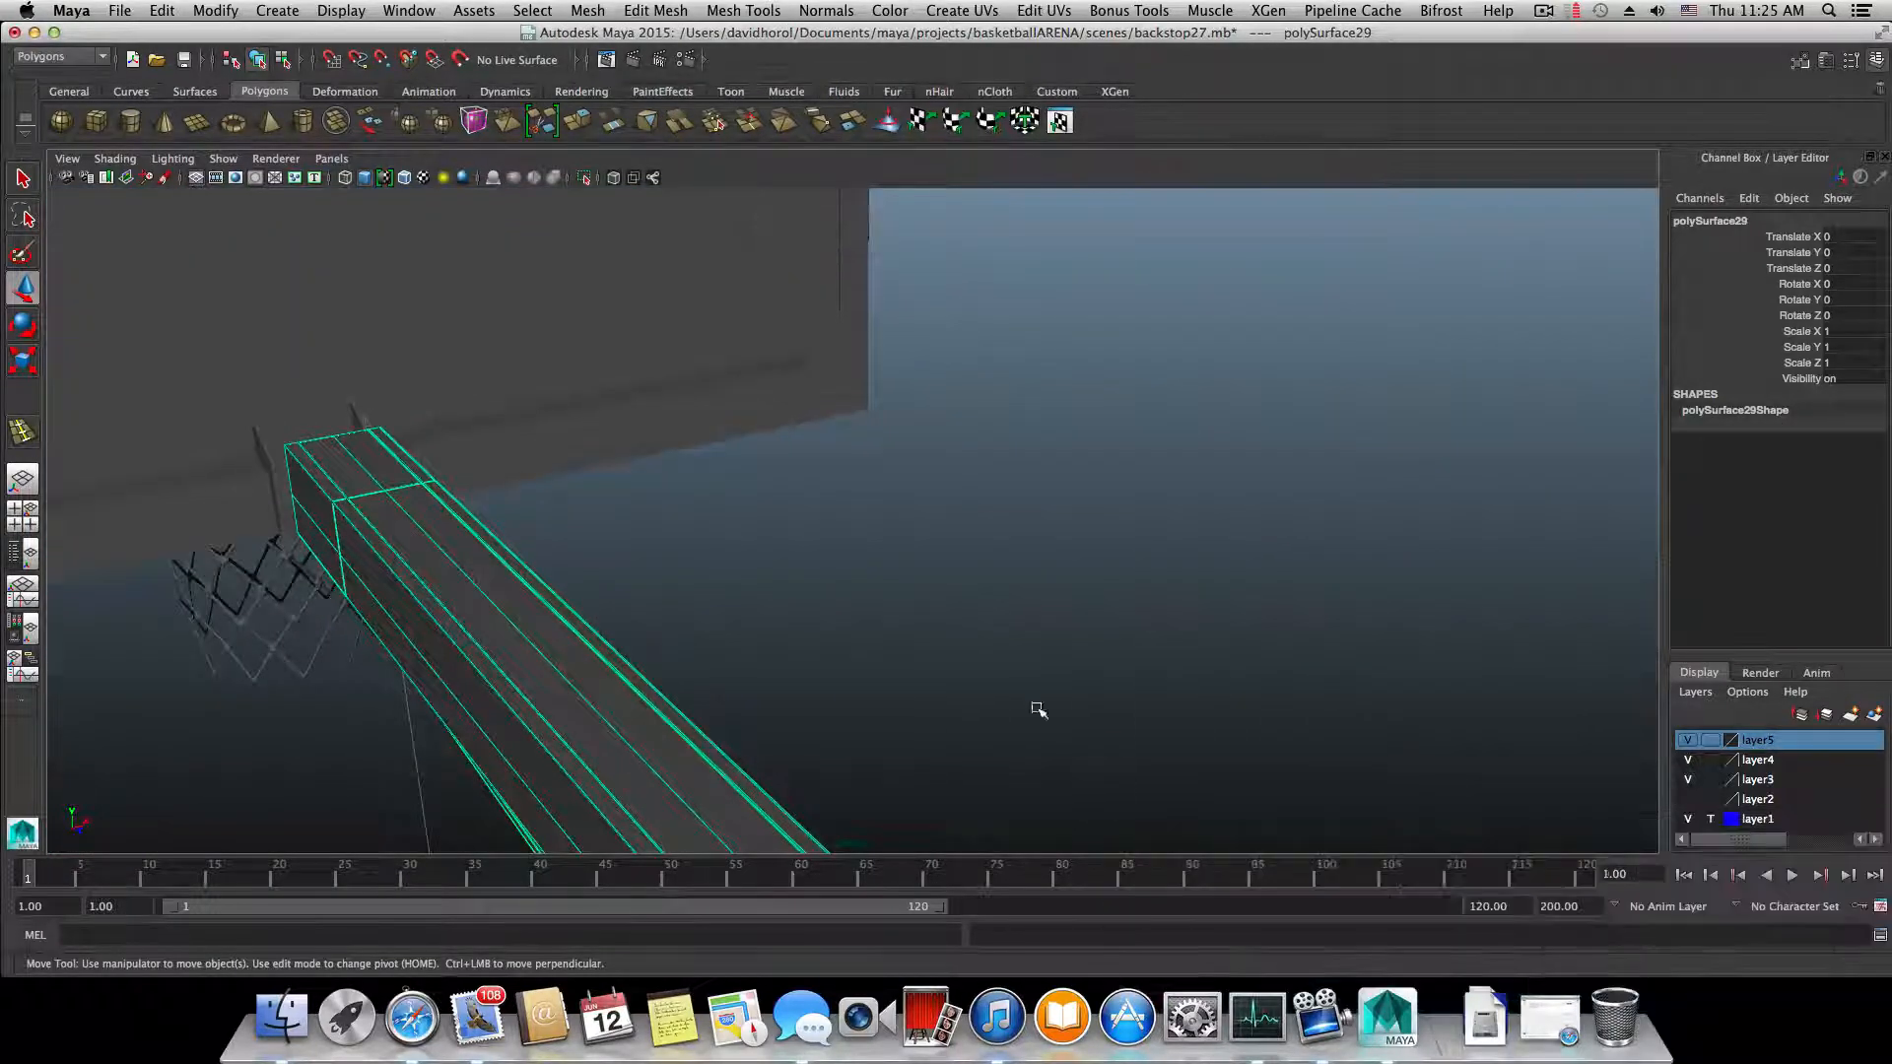
left_click_drag(1039, 709, 837, 453, "alt")
left_click_drag(972, 641, 853, 549, "alt")
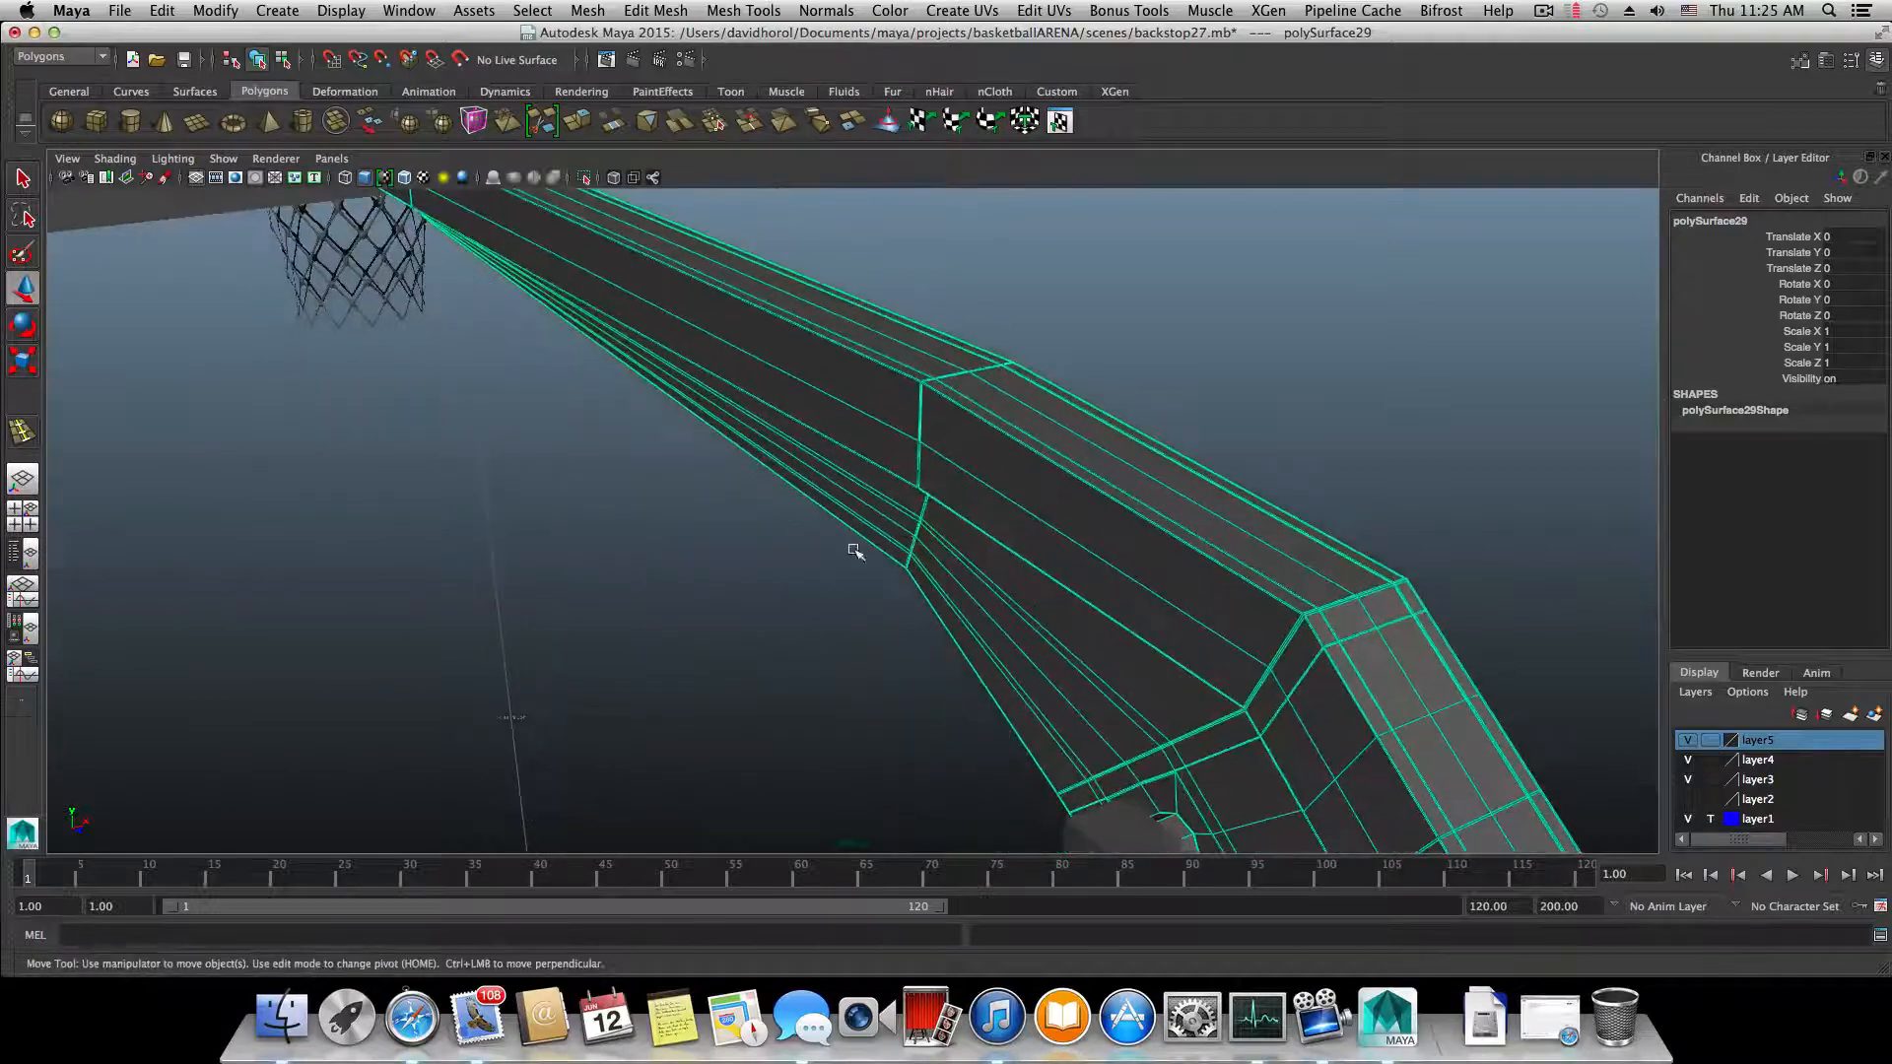
right_click_drag(853, 550, 1278, 664, "alt")
left_click_drag(1278, 665, 1182, 656, "alt")
middle_click_drag(1182, 656, 1269, 757, "alt")
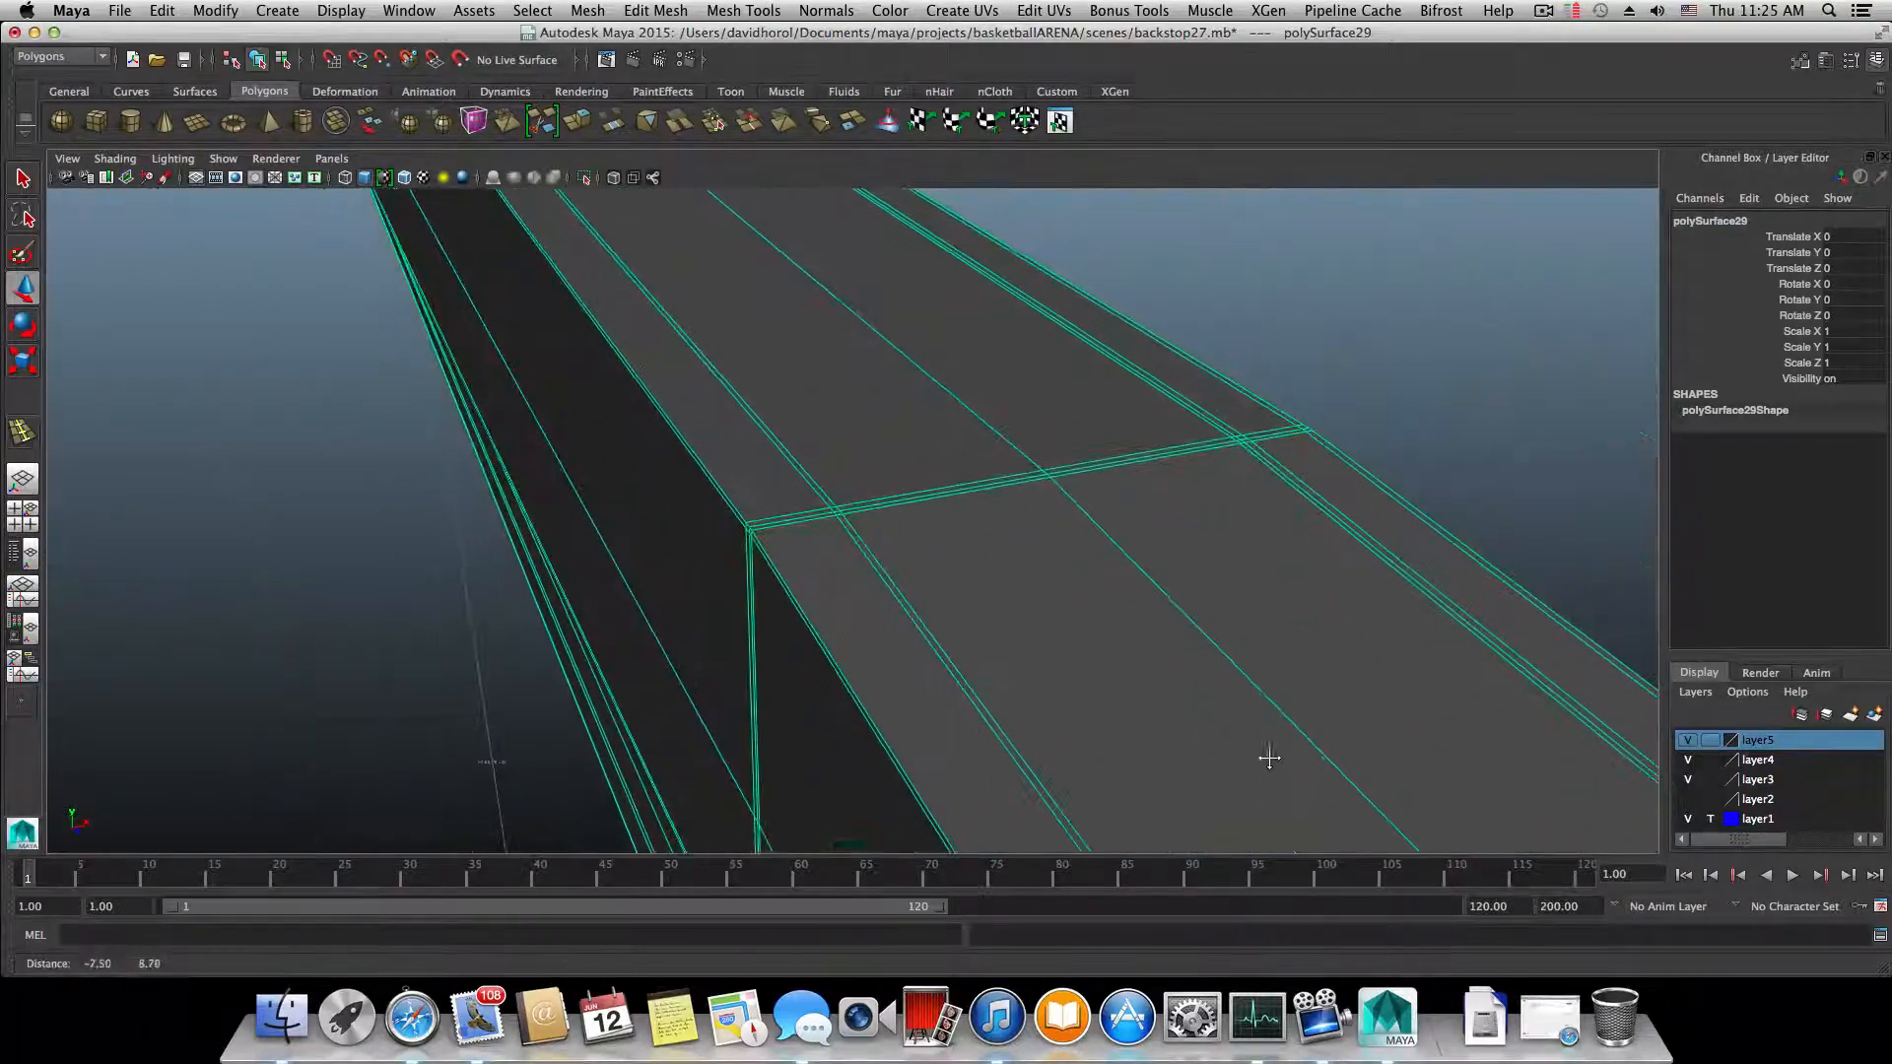
right_click_drag(968, 625, 1065, 658, "alt")
middle_click_drag(652, 560, 674, 561, "alt")
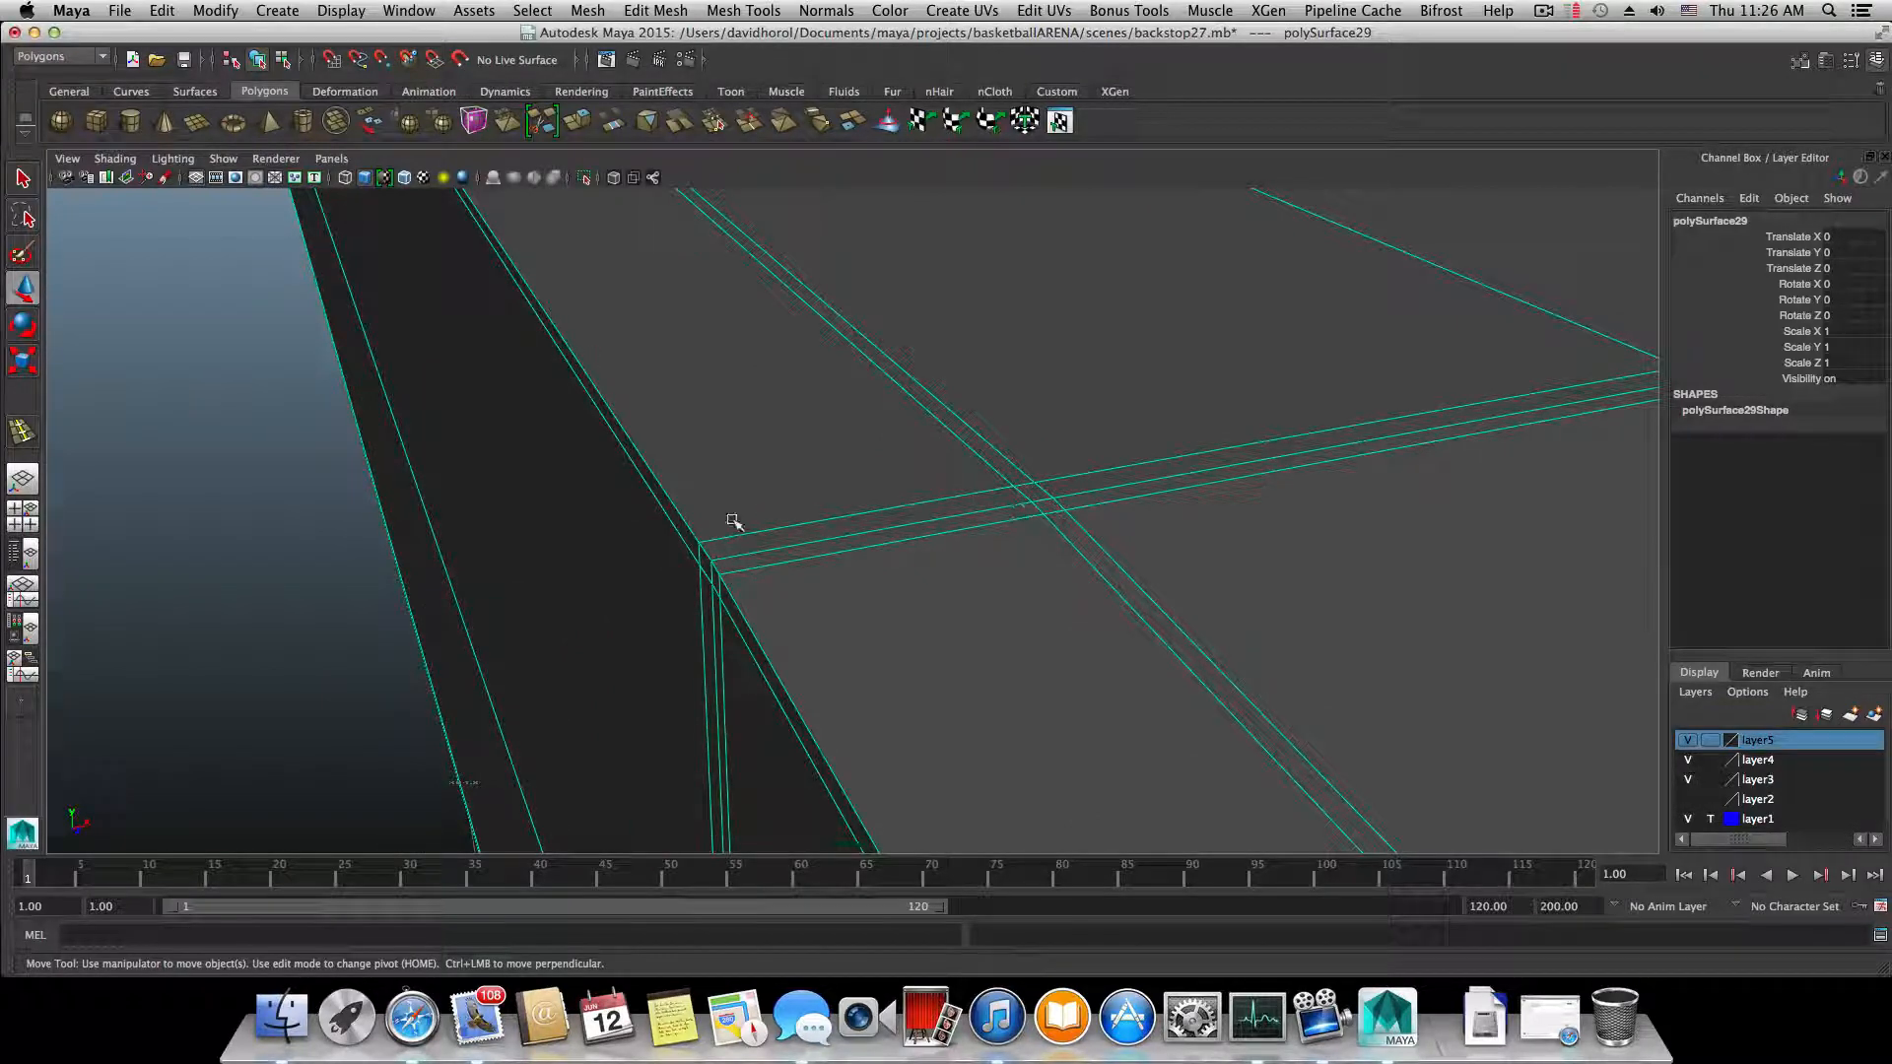
- Insert a lengthwise edge loop along the support arm's top face, close to its outer side edge
right_click_drag(818, 540, 752, 552, "shift")
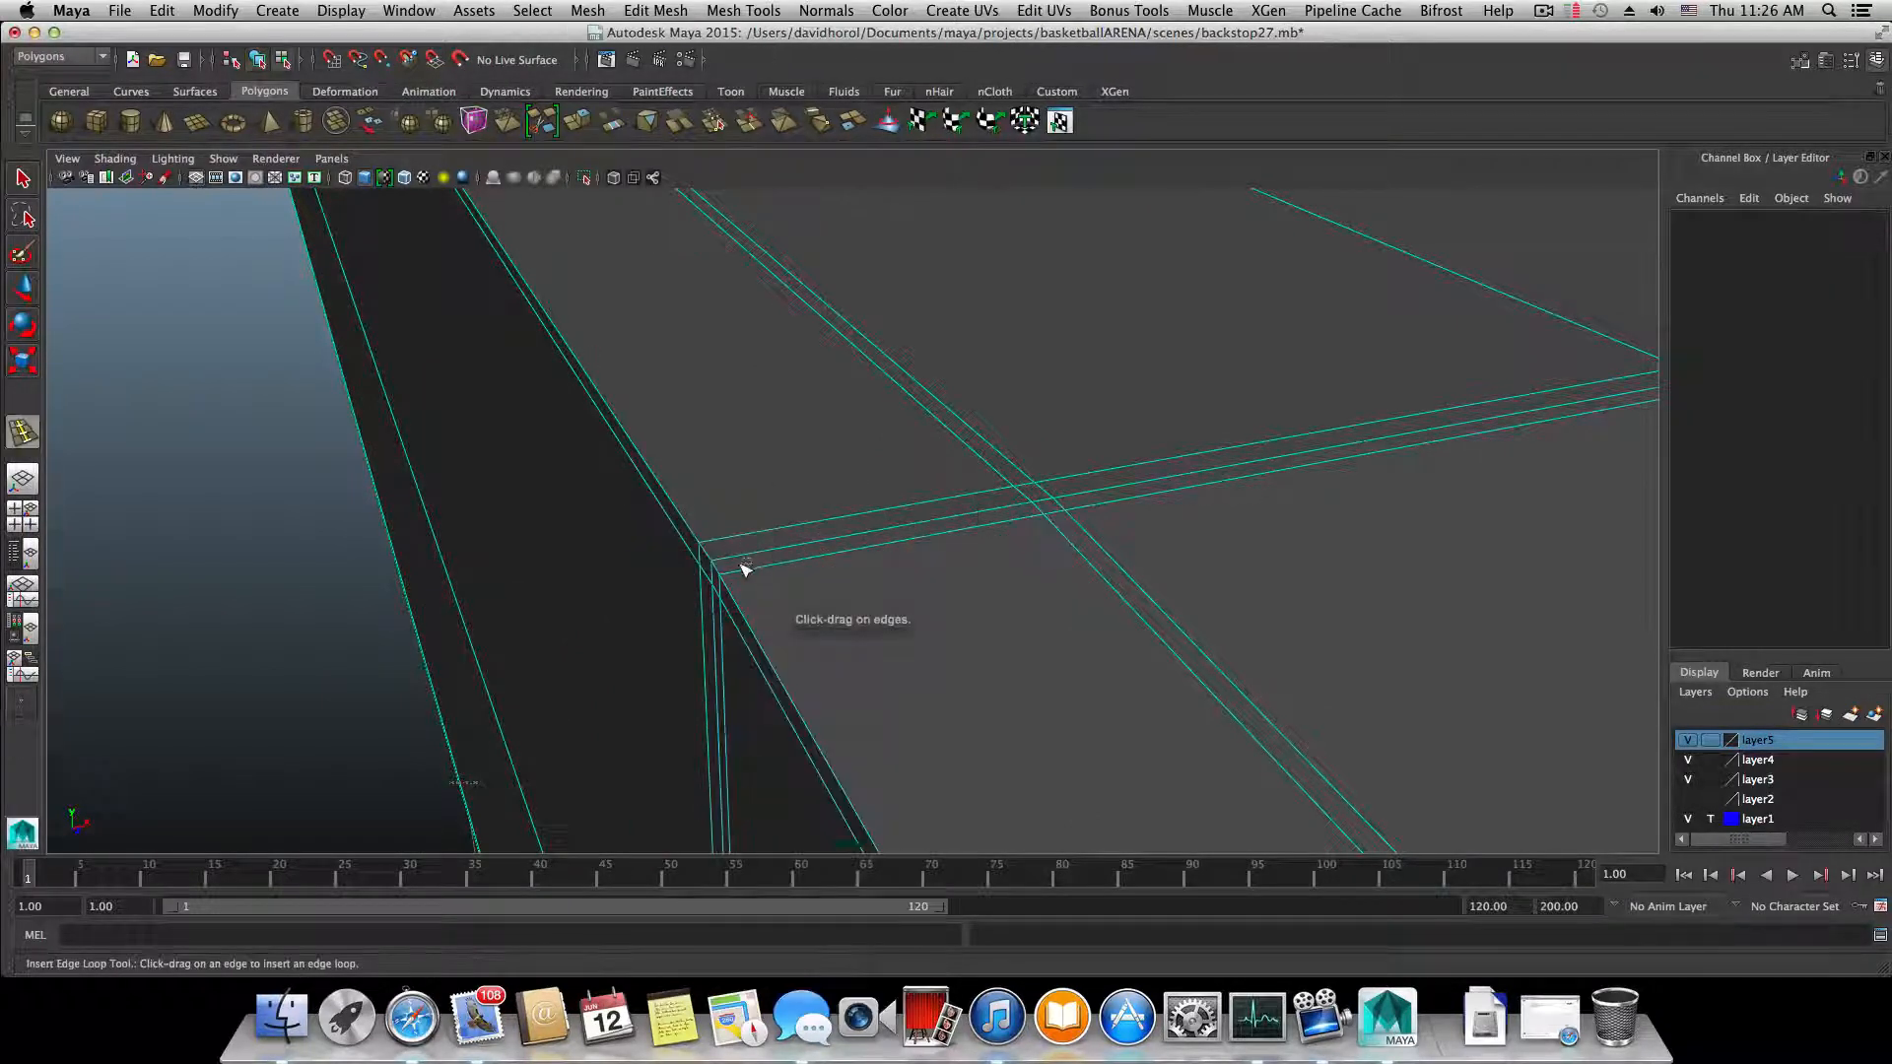
scroll(1100, 528, "down", 8)
left_click_drag(1052, 528, 971, 540, "alt")
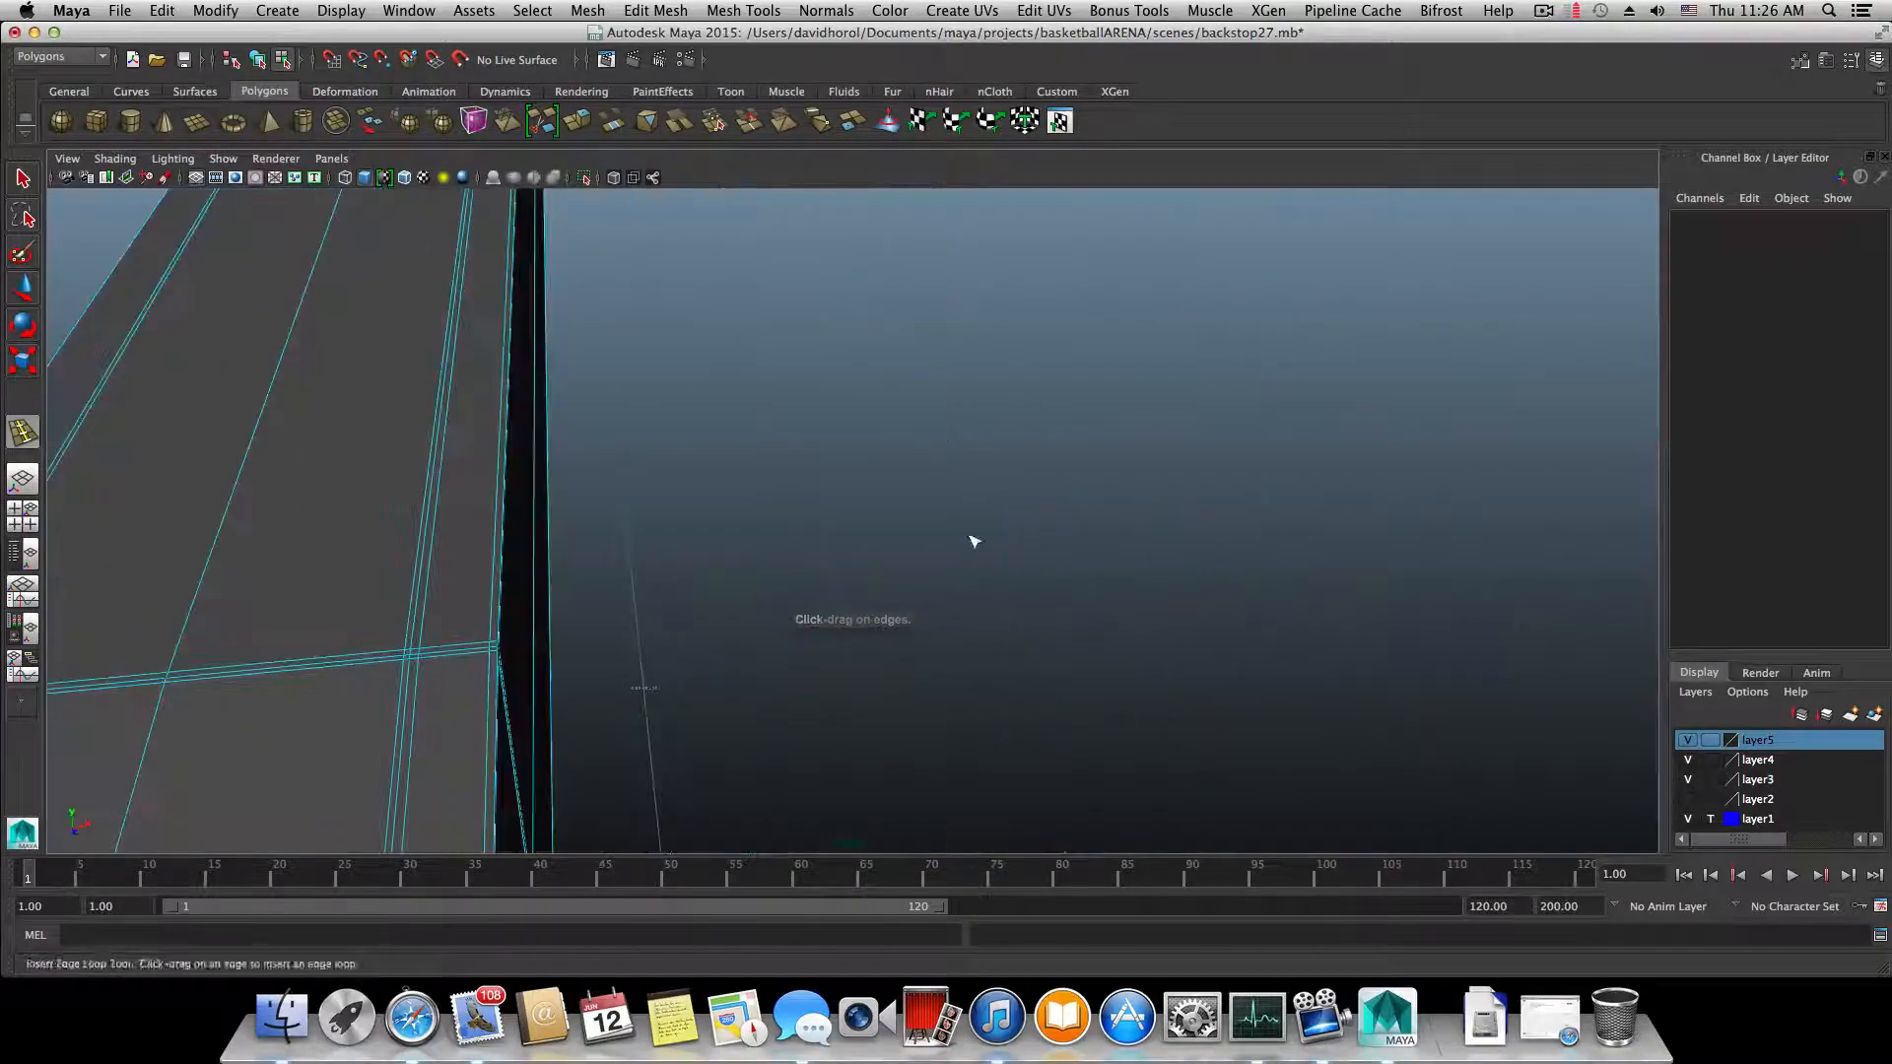
middle_click_drag(552, 582, 853, 517, "alt")
scroll(853, 518, "up", 2)
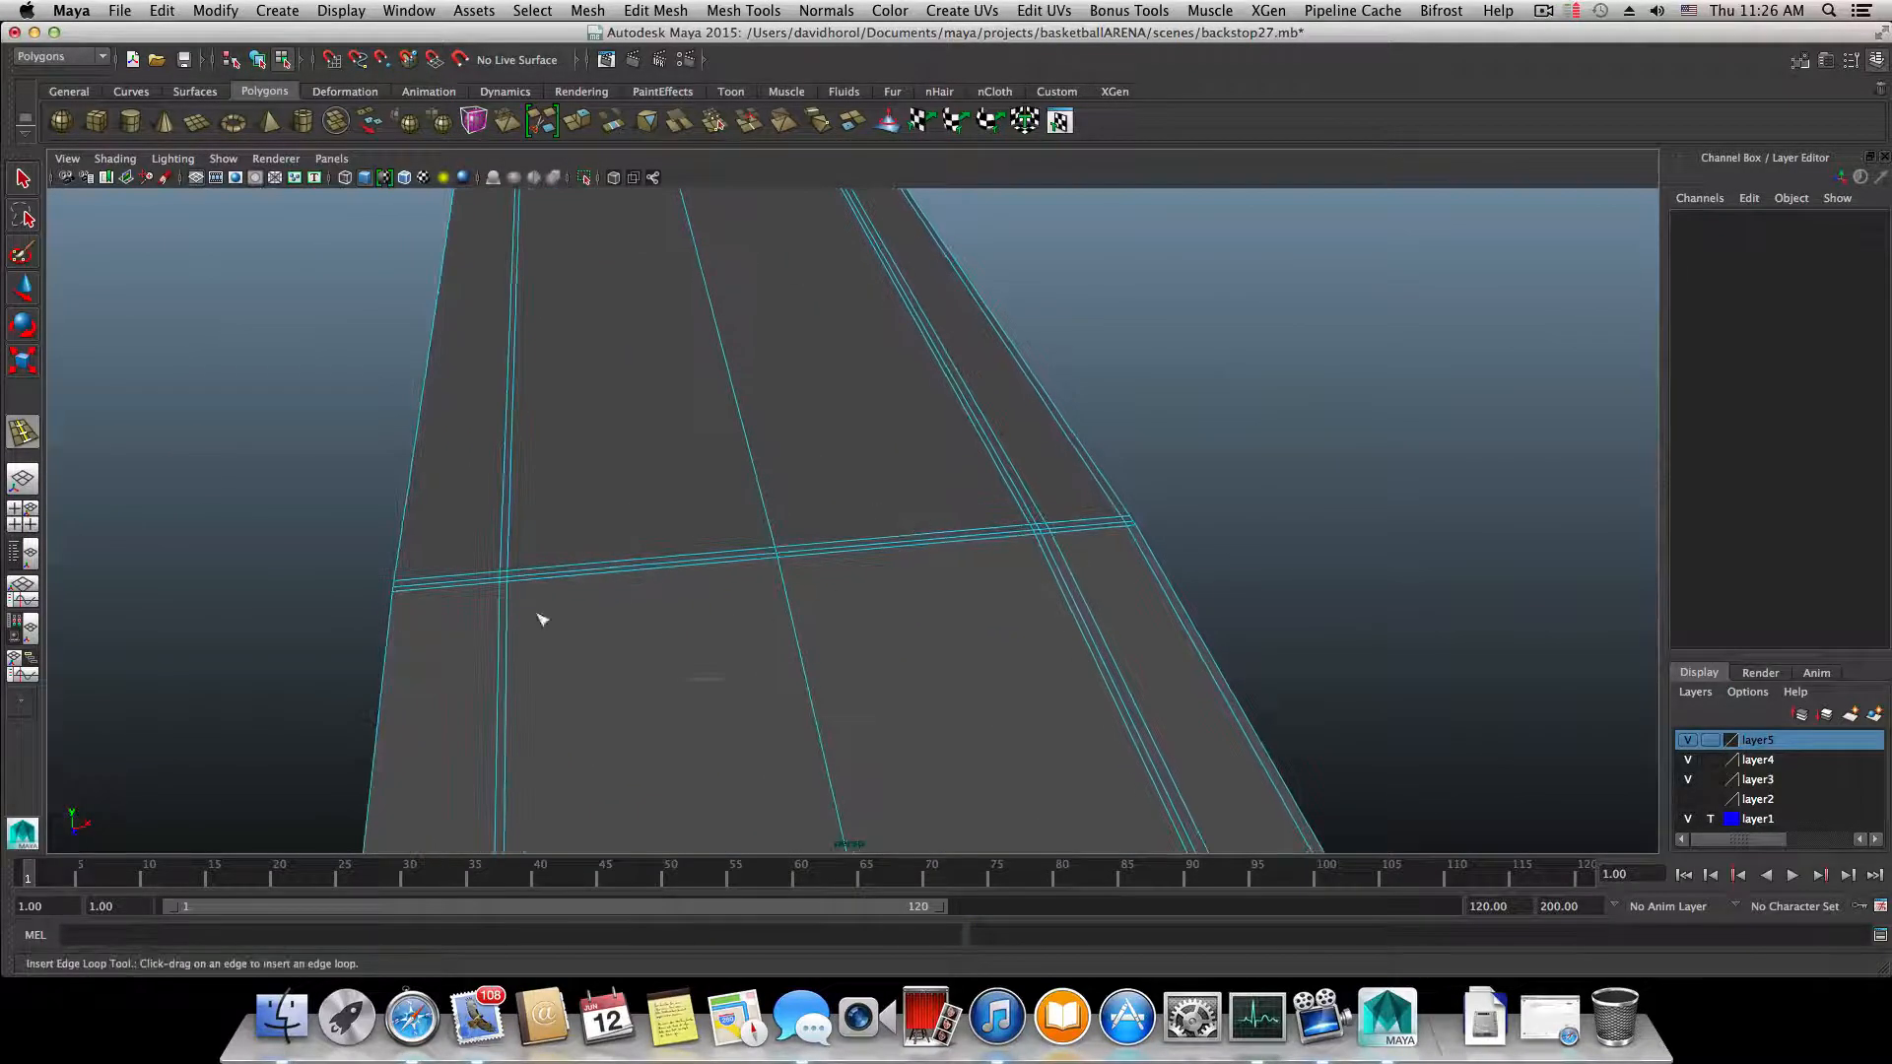
left_click_drag(439, 586, 416, 589)
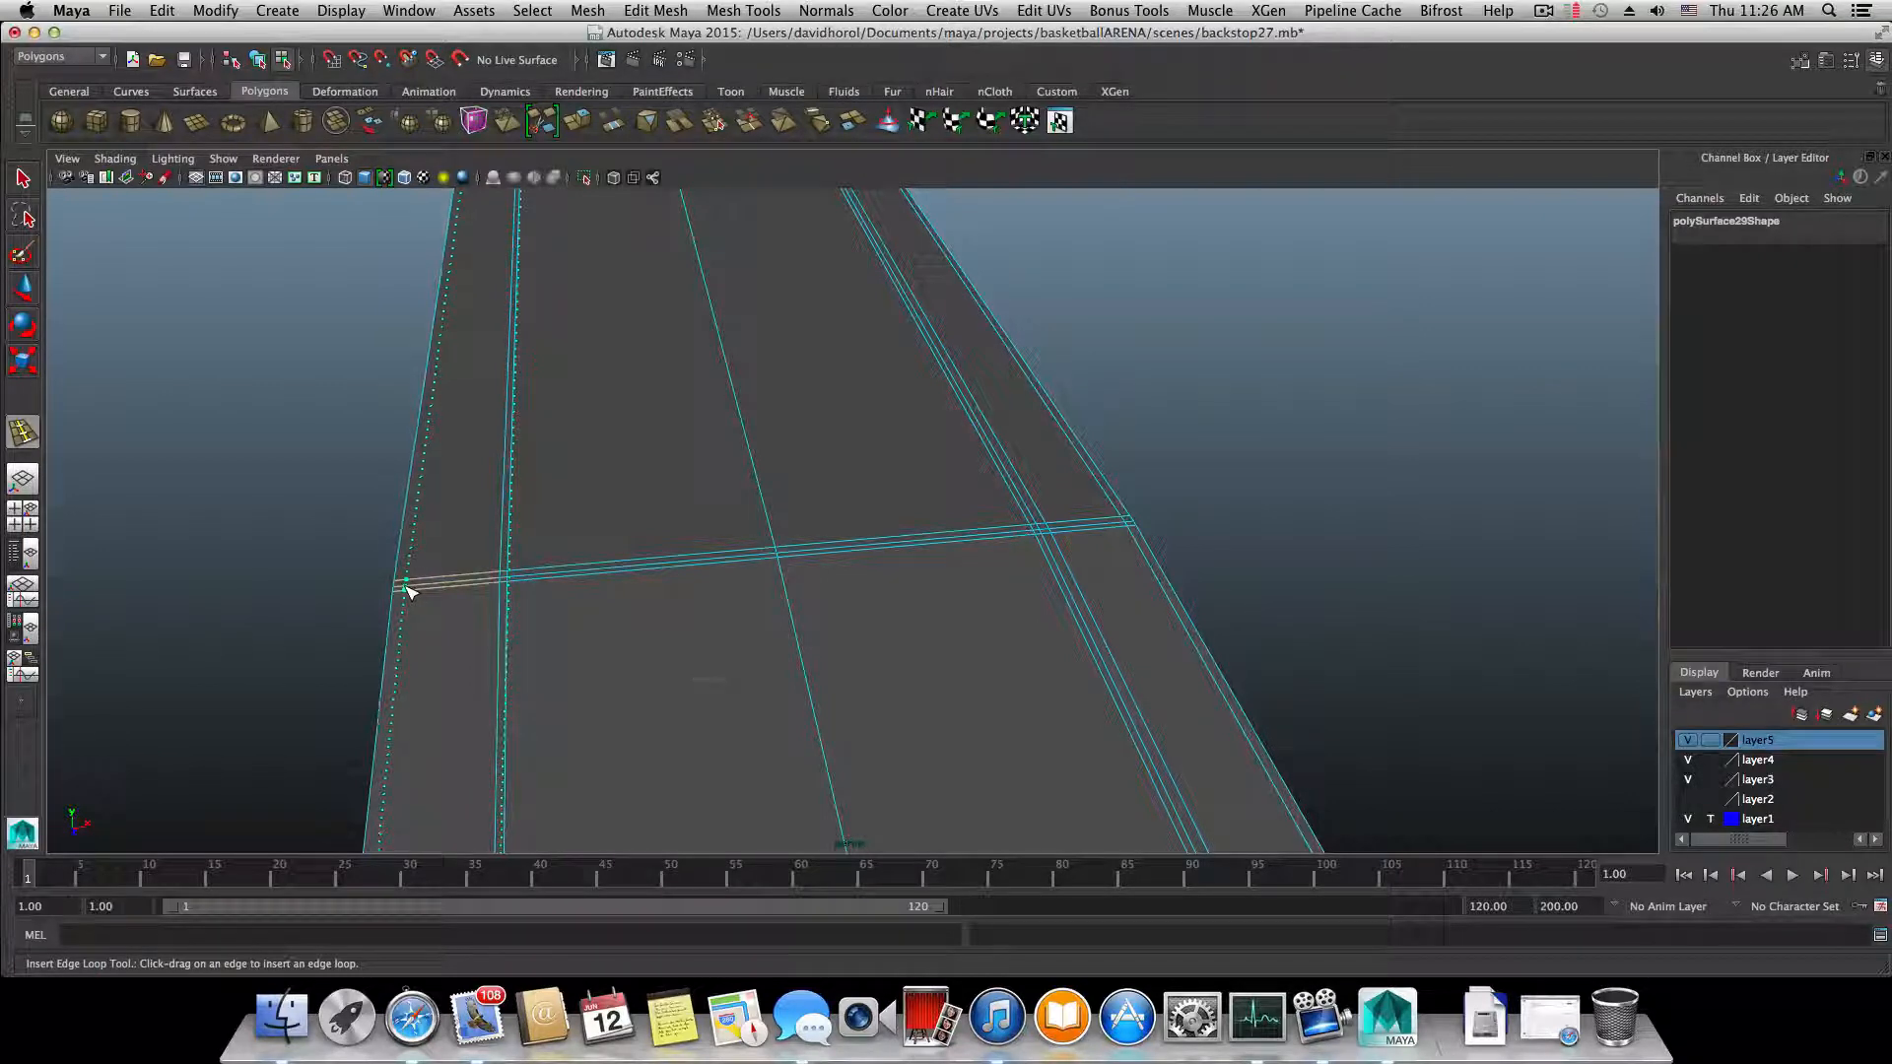
left_click_drag(406, 587, 406, 587)
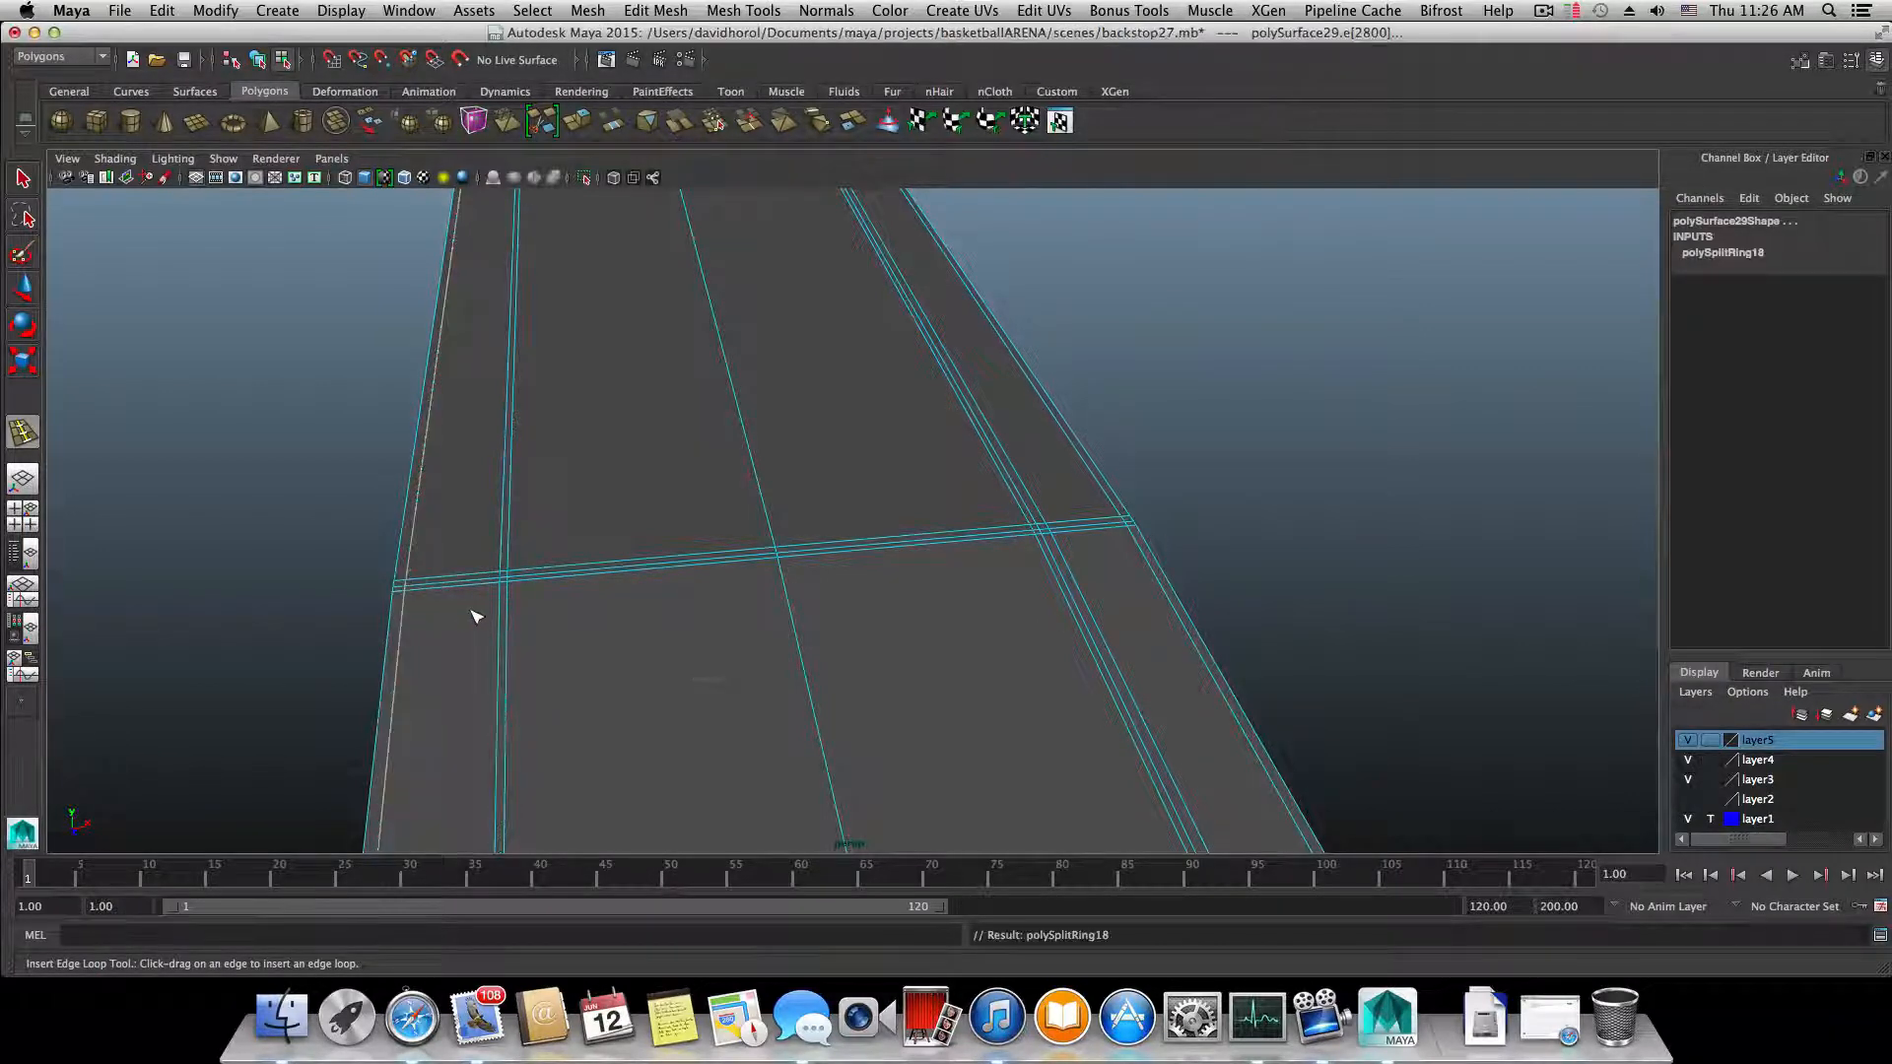
right_click_drag(508, 601, 583, 603, "alt")
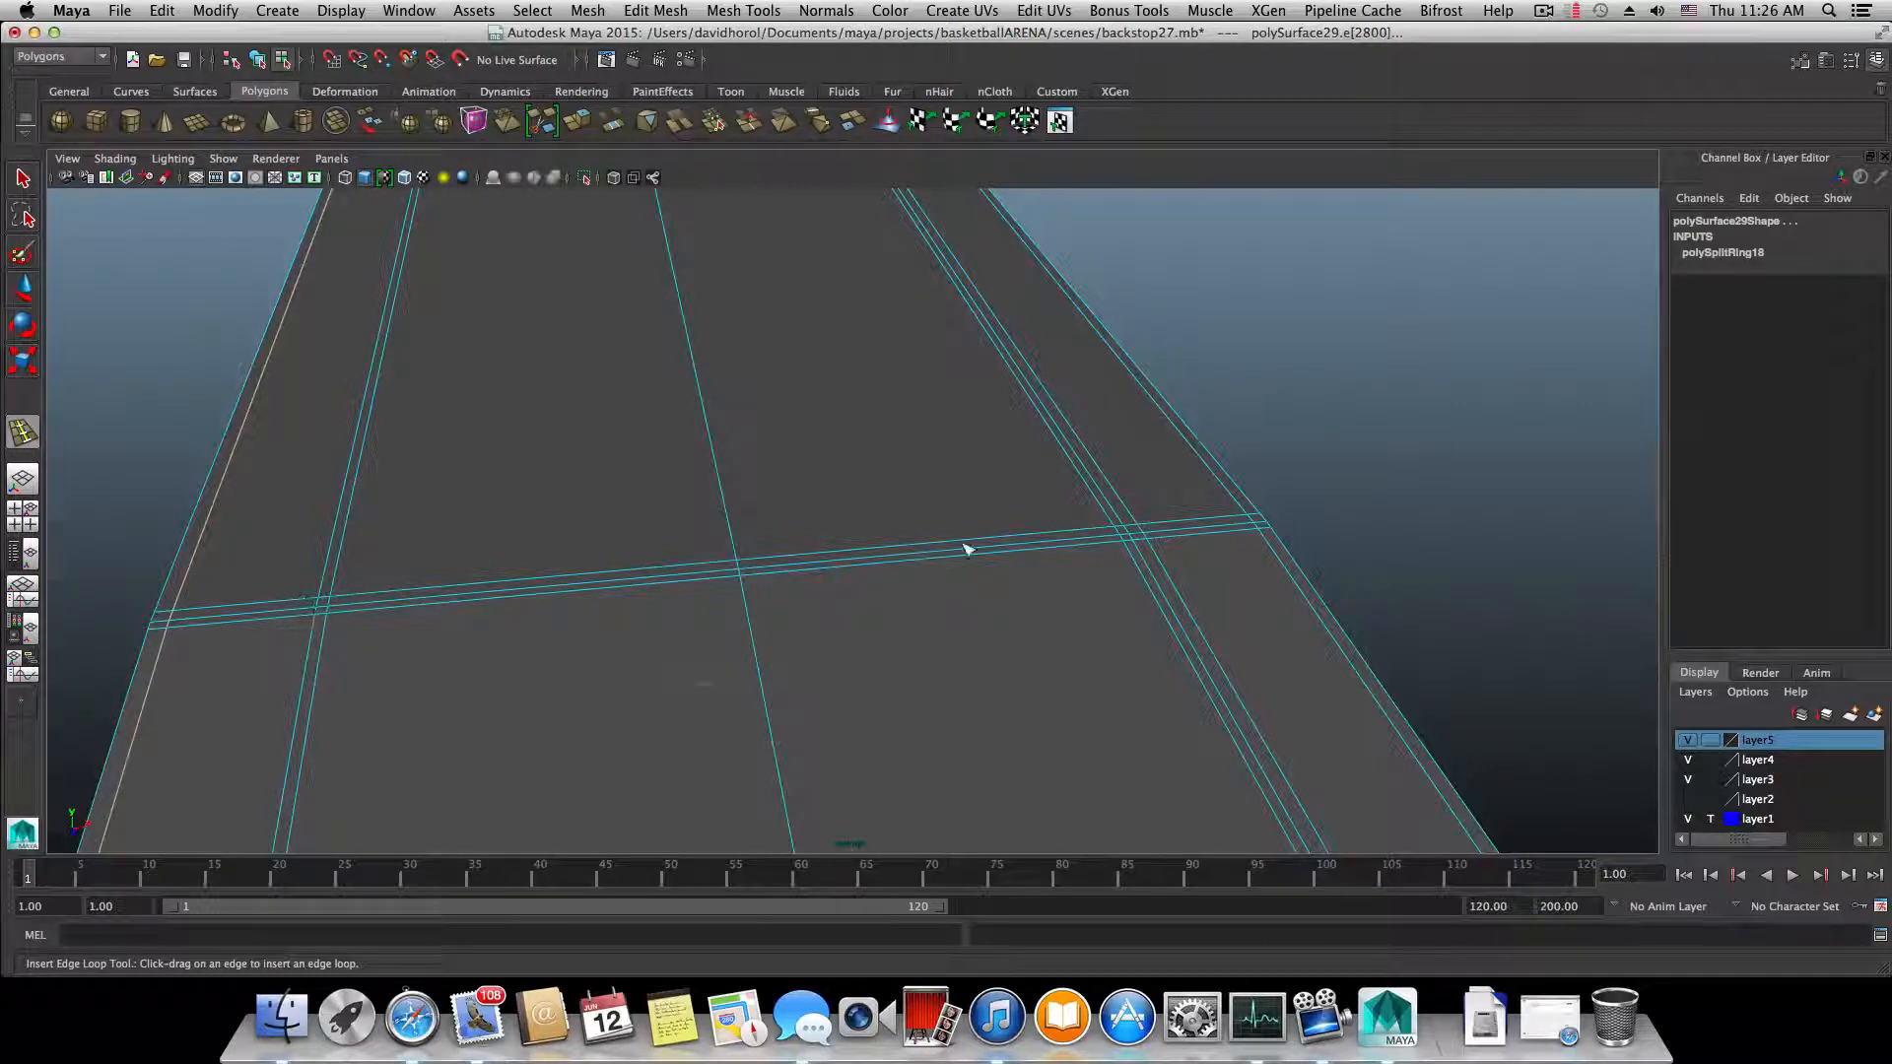
- Try to insert a lengthwise edge loop on the support arm's top face, just outside the double edge line near its side
left_click_drag(744, 603, 831, 630, "alt")
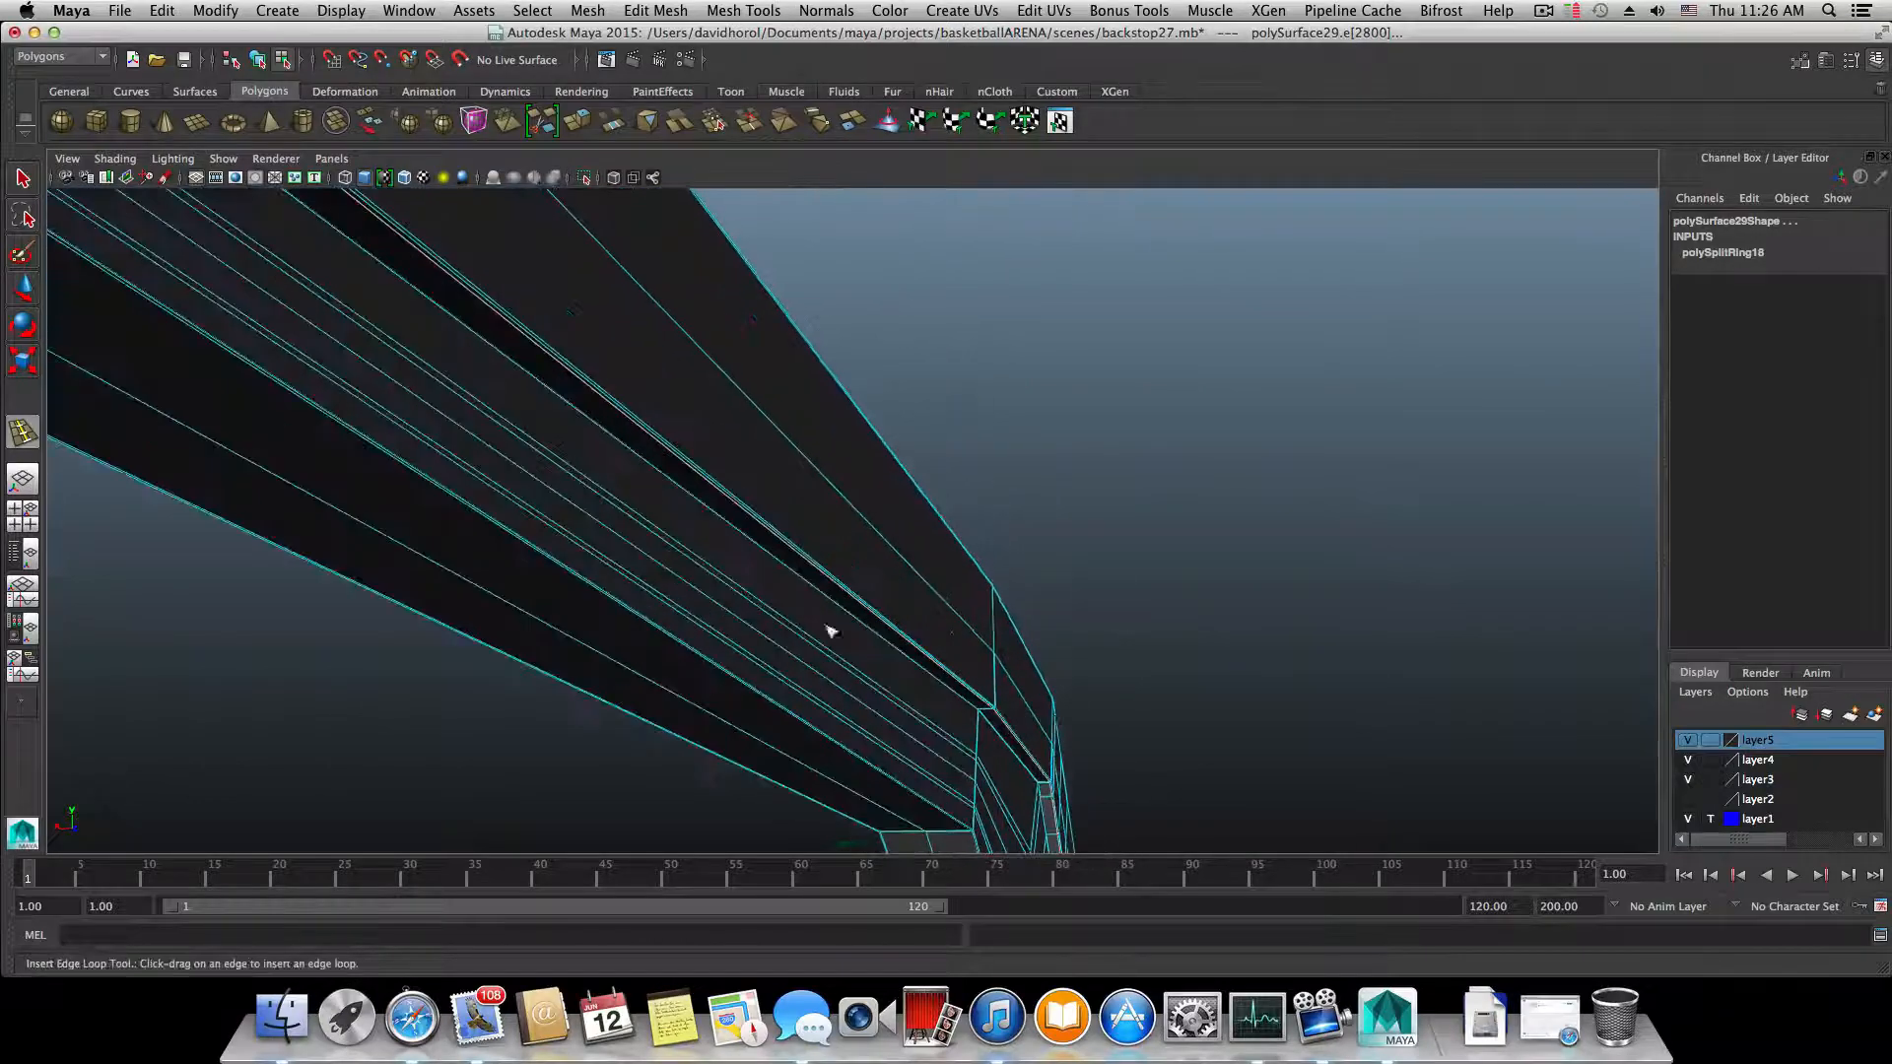
right_click_drag(830, 630, 1113, 576, "alt")
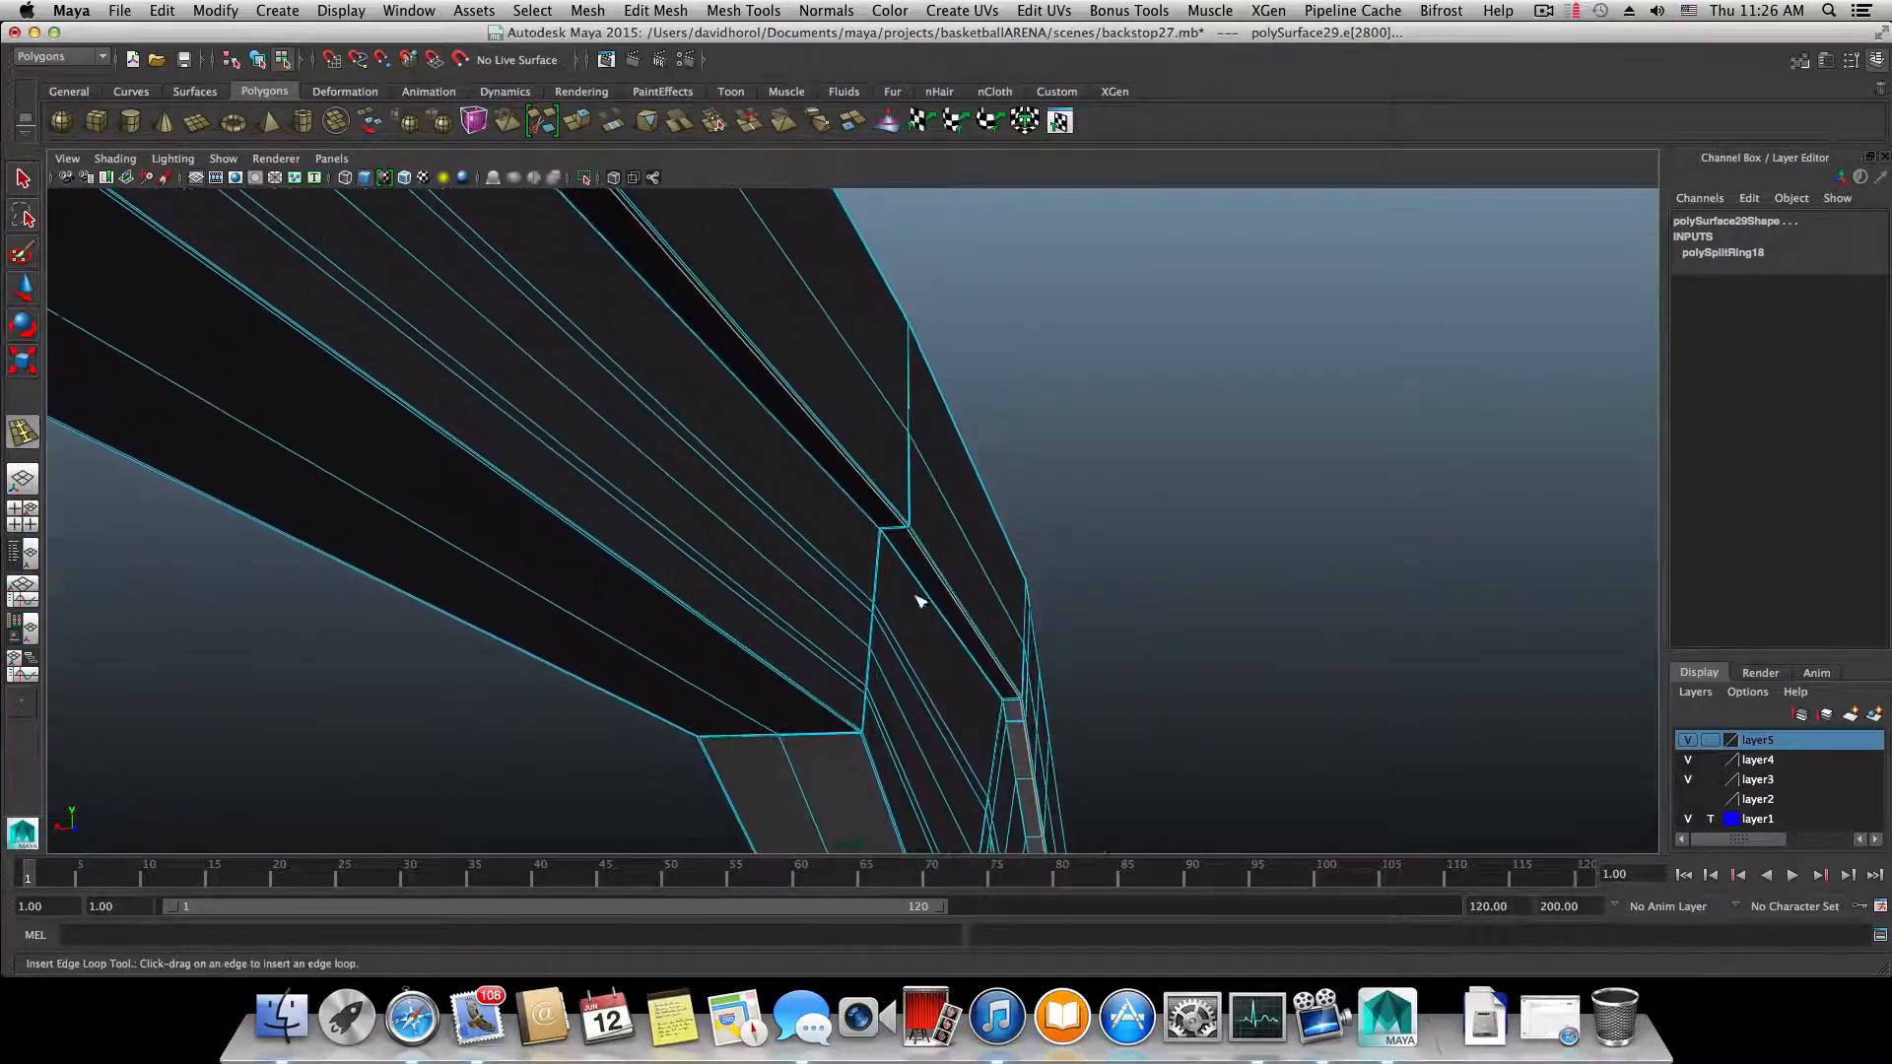
right_click_drag(735, 561, 1160, 556, "alt")
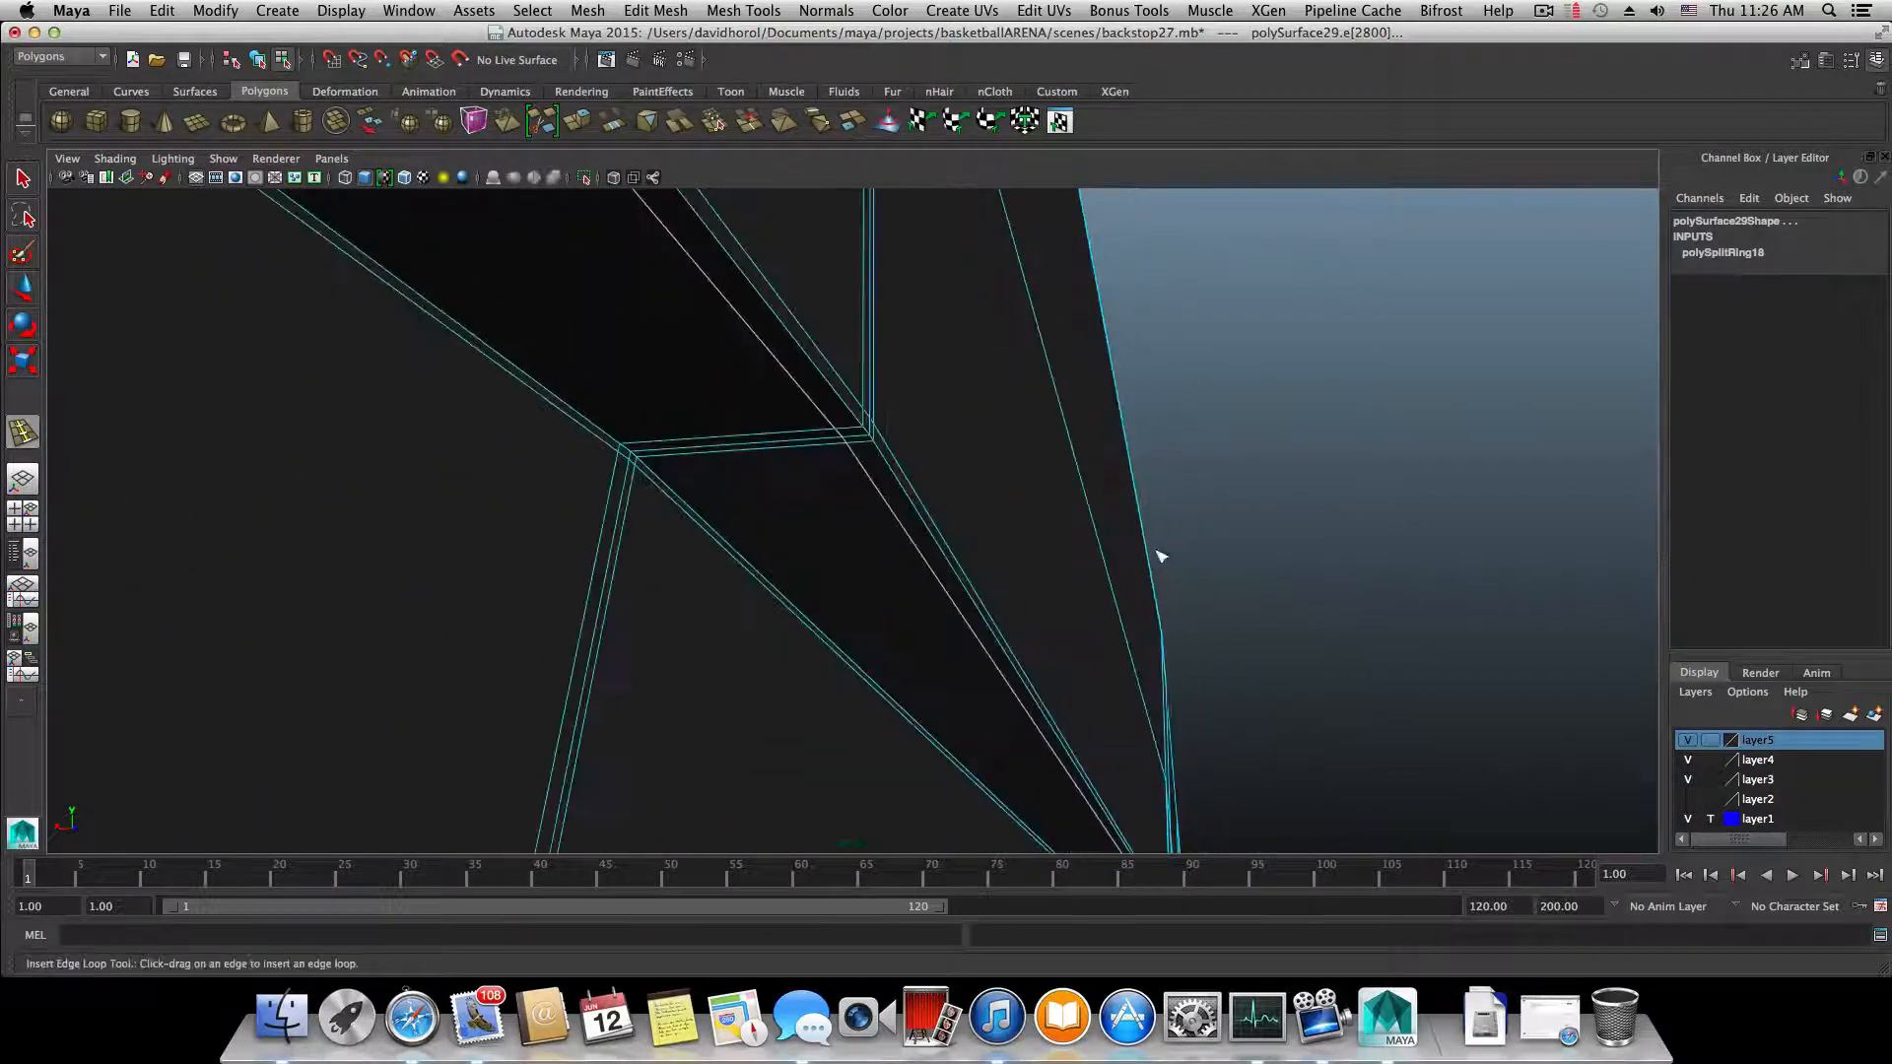
right_click_drag(924, 544, 1222, 545, "alt")
left_click_drag(1001, 541, 1056, 542, "alt")
left_click_drag(1357, 441, 973, 649, "alt")
right_click_drag(973, 649, 1277, 636, "alt")
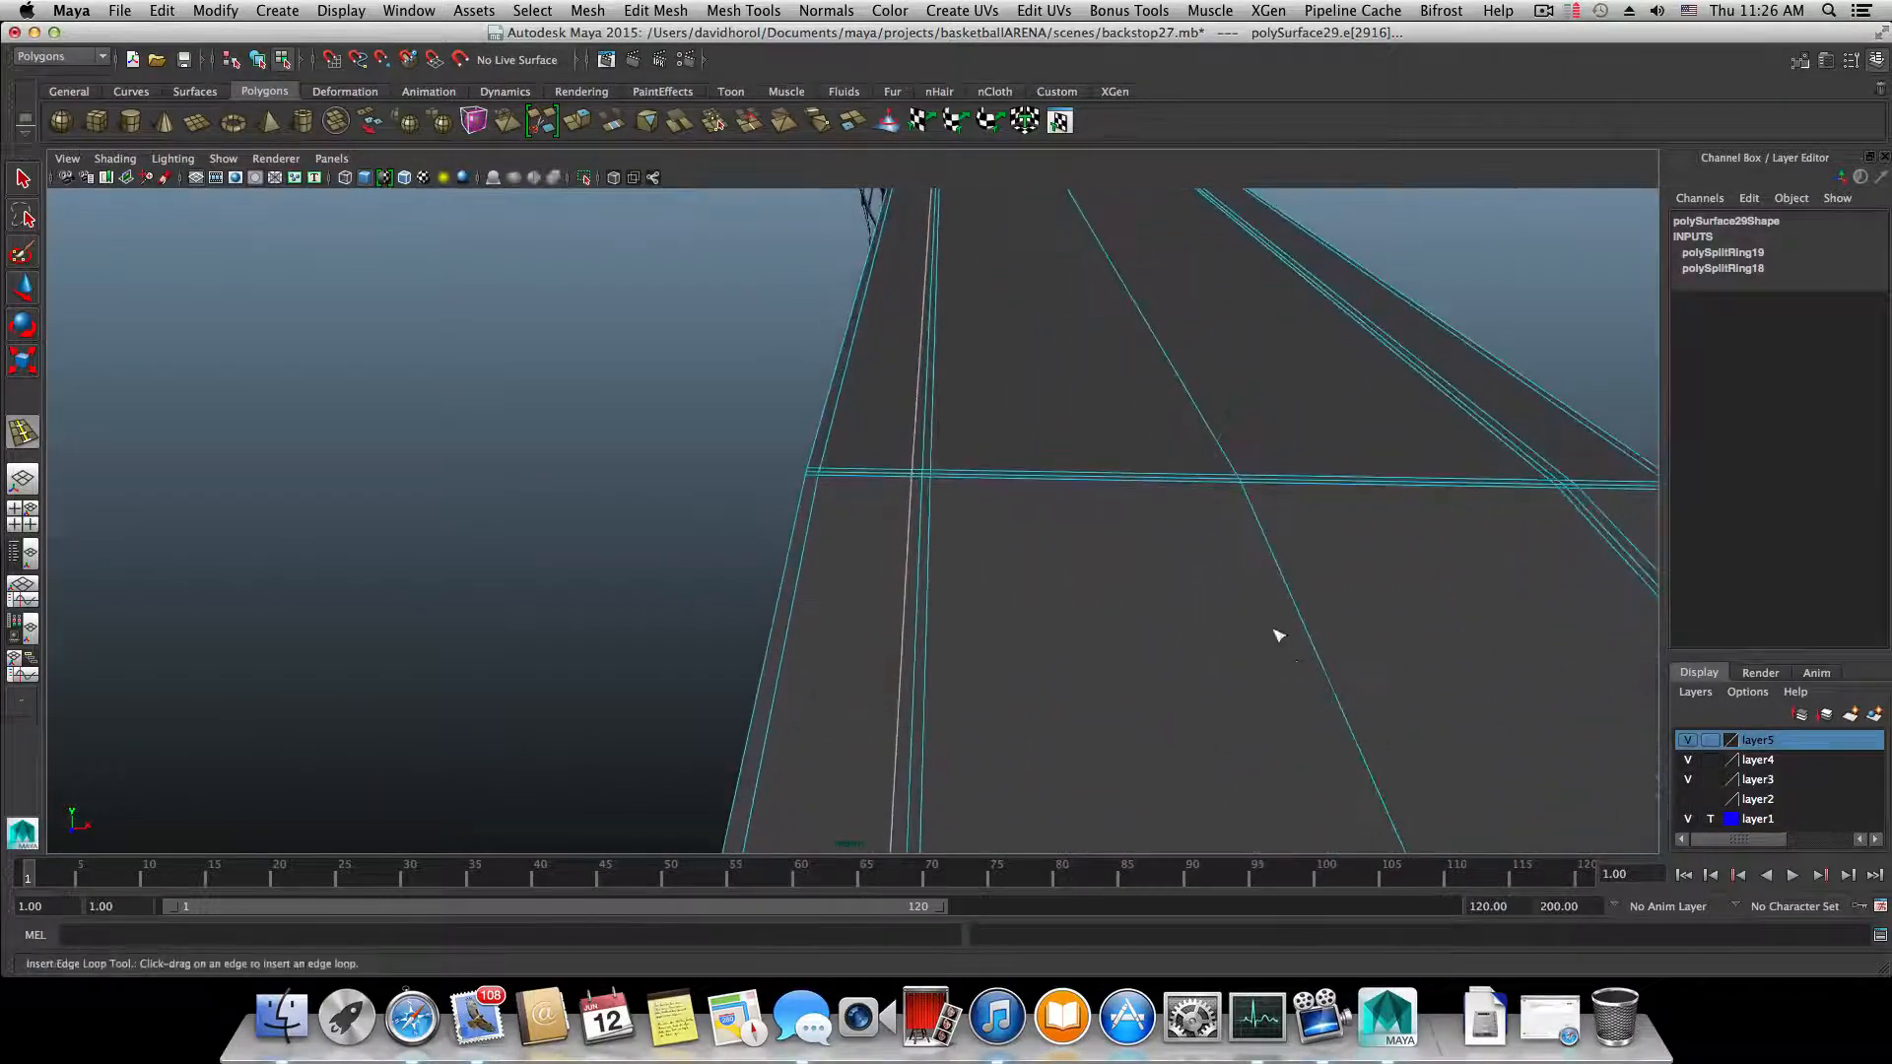
middle_click_drag(1277, 636, 1004, 641, "alt")
left_click_drag(1004, 641, 1262, 650, "alt")
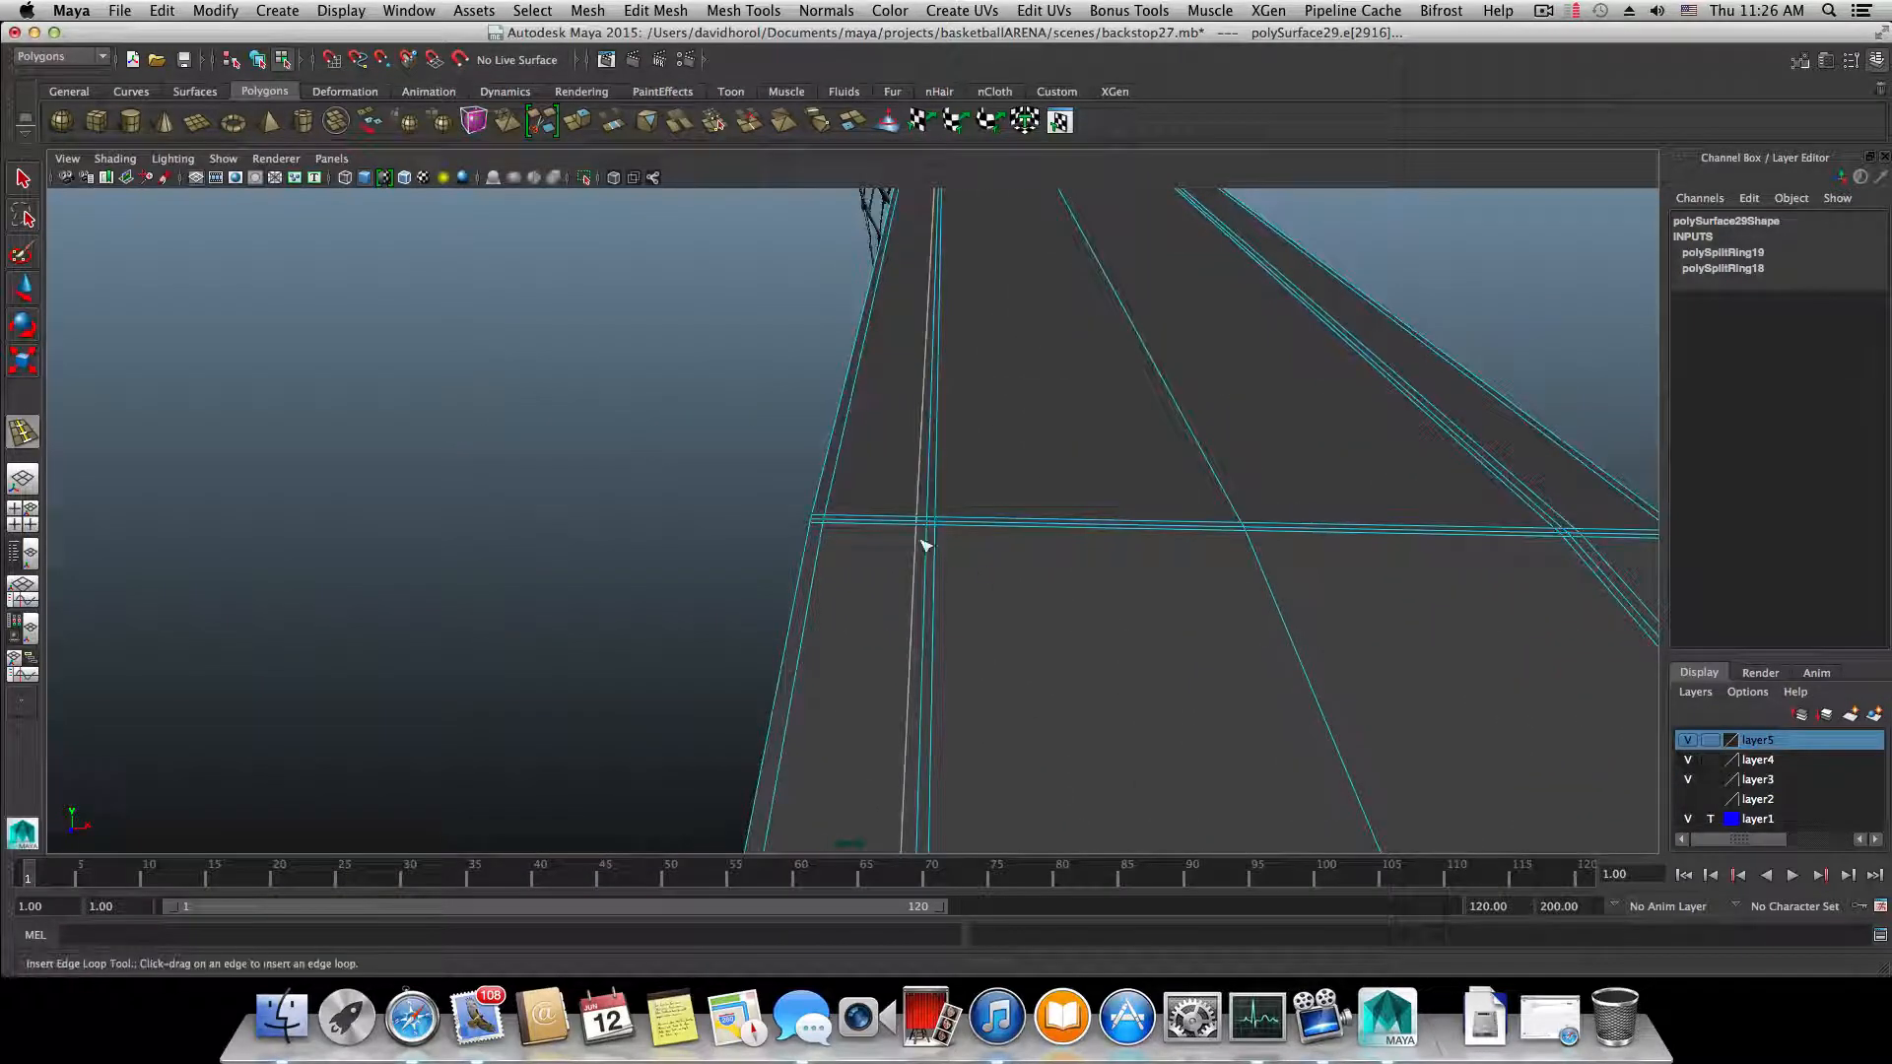
- Undo the new lengthwise edge loop and reinsert it slightly farther from the double edge line on the arm's top face
key("ctrl+z")
left_click_drag(916, 534, 914, 530)
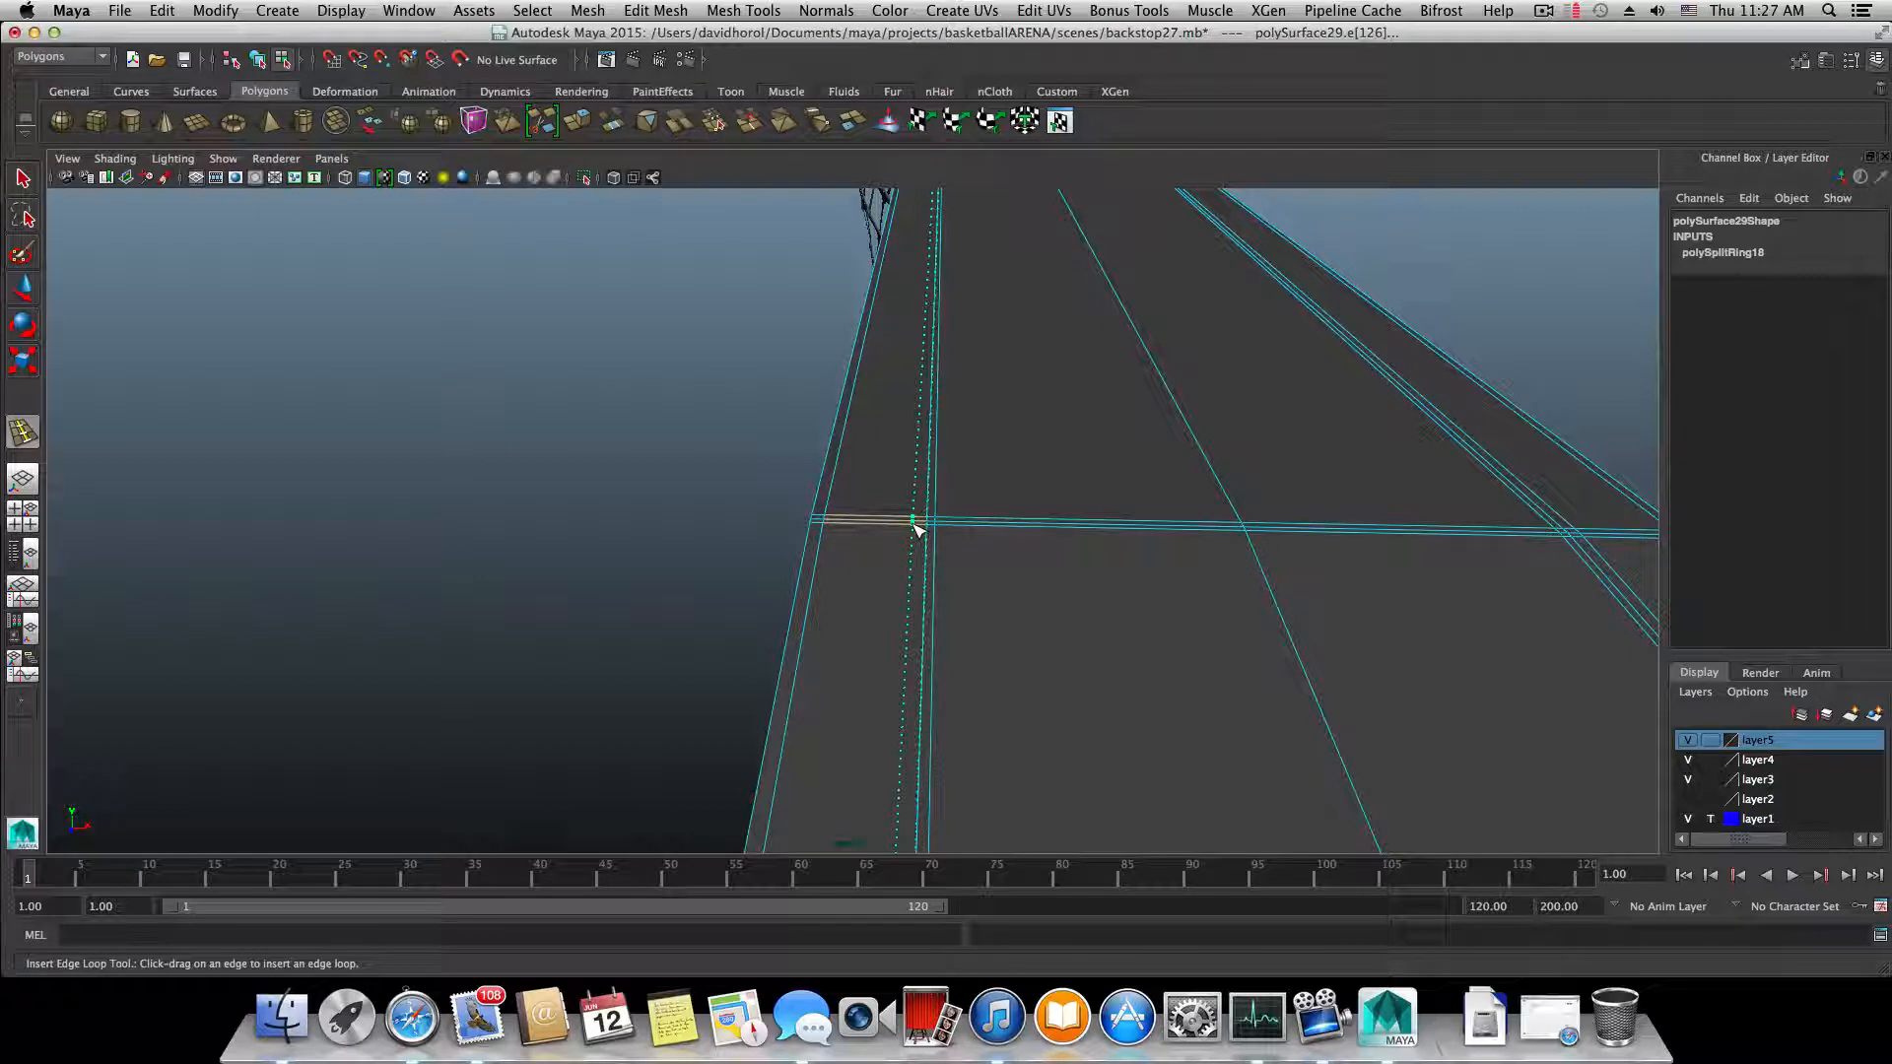
left_click_drag(911, 527, 910, 524)
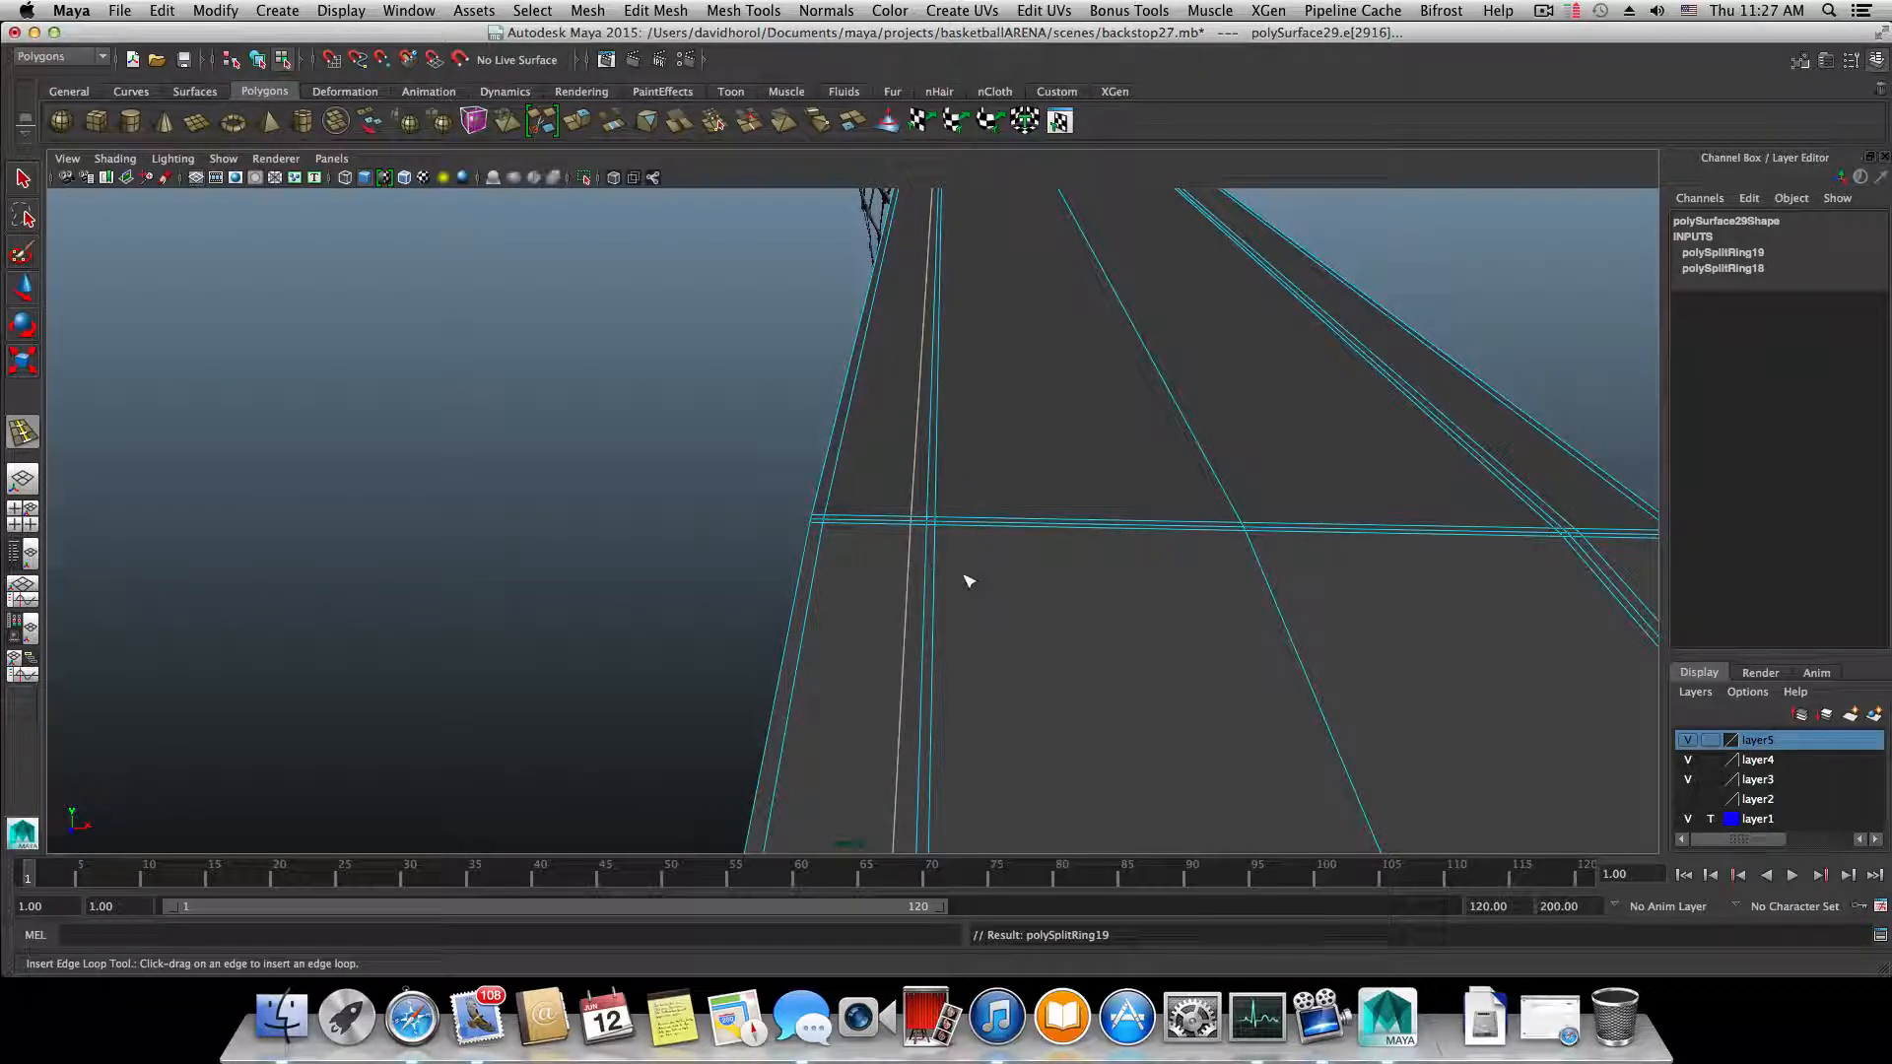
- Examine the spacing of the lengthwise edge loops along both sides of the support arm's top face
left_click_drag(1271, 490, 643, 592, "alt")
left_click_drag(1030, 480, 936, 481, "alt")
middle_click_drag(936, 481, 780, 588, "alt")
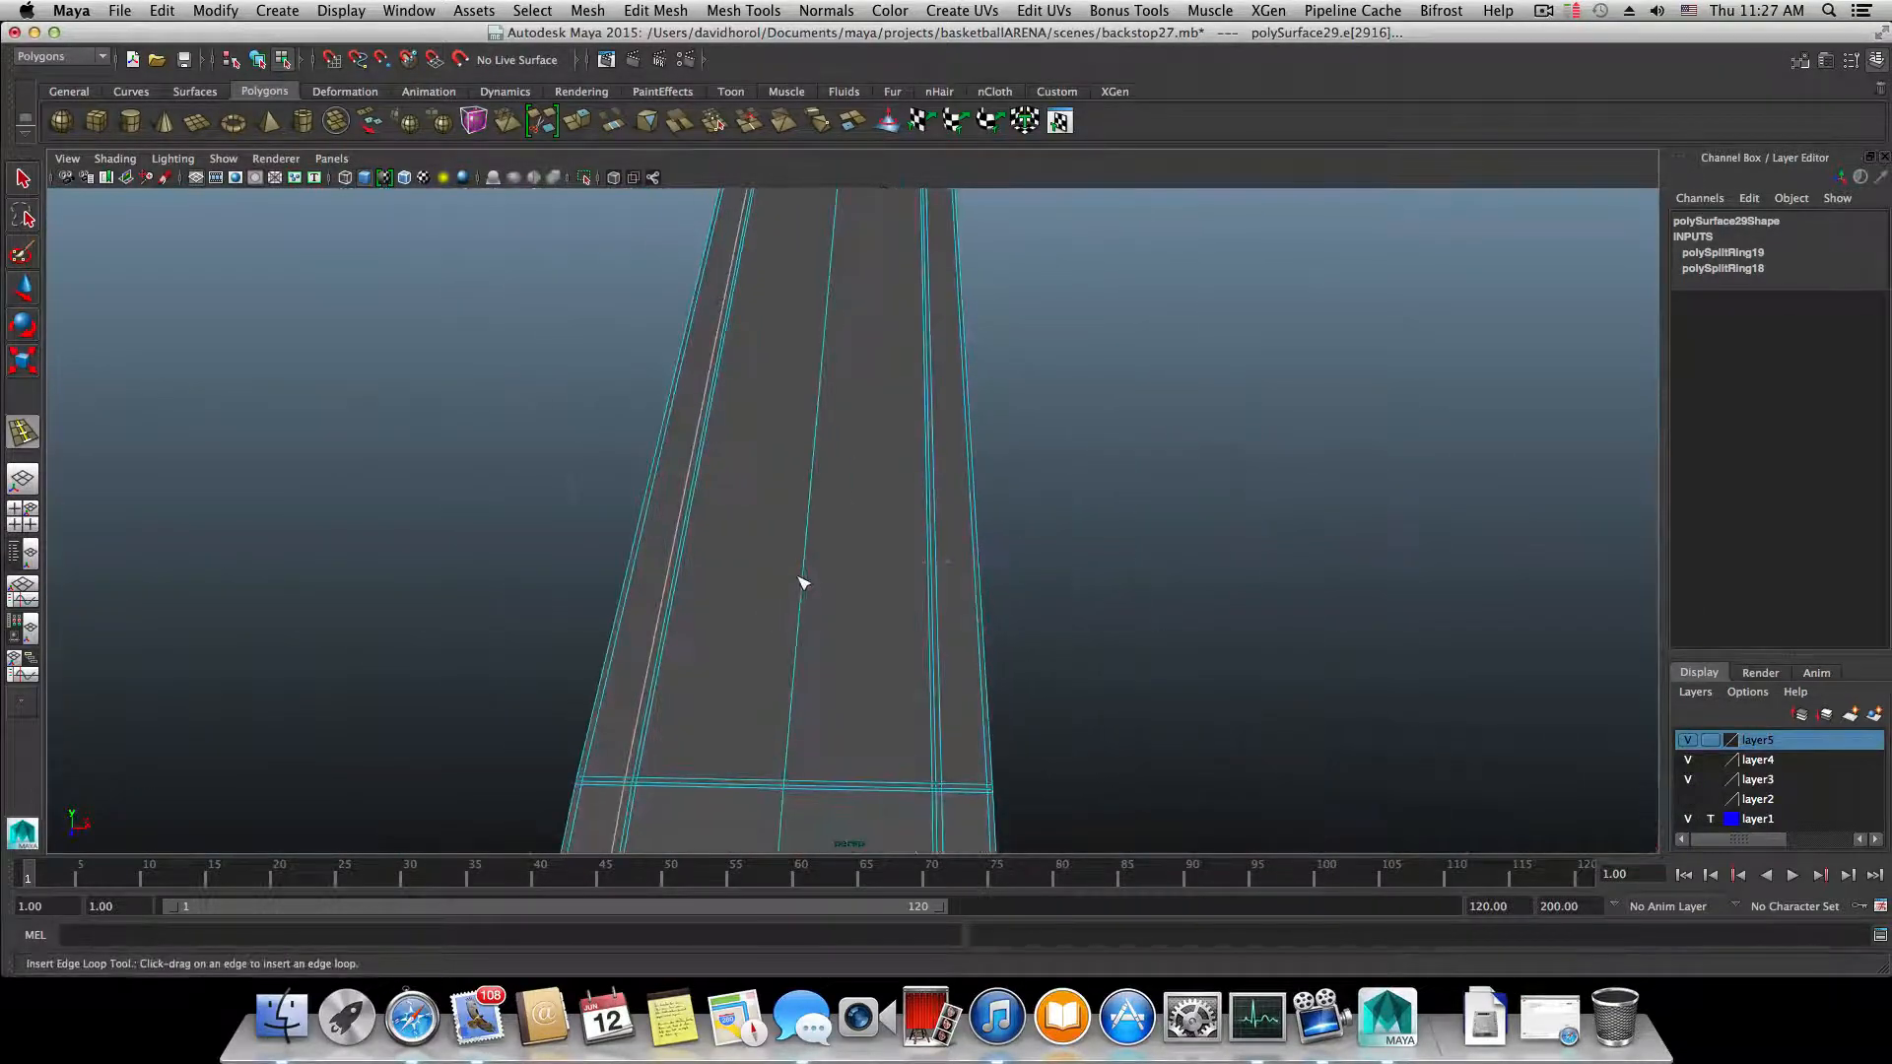
left_click(833, 557)
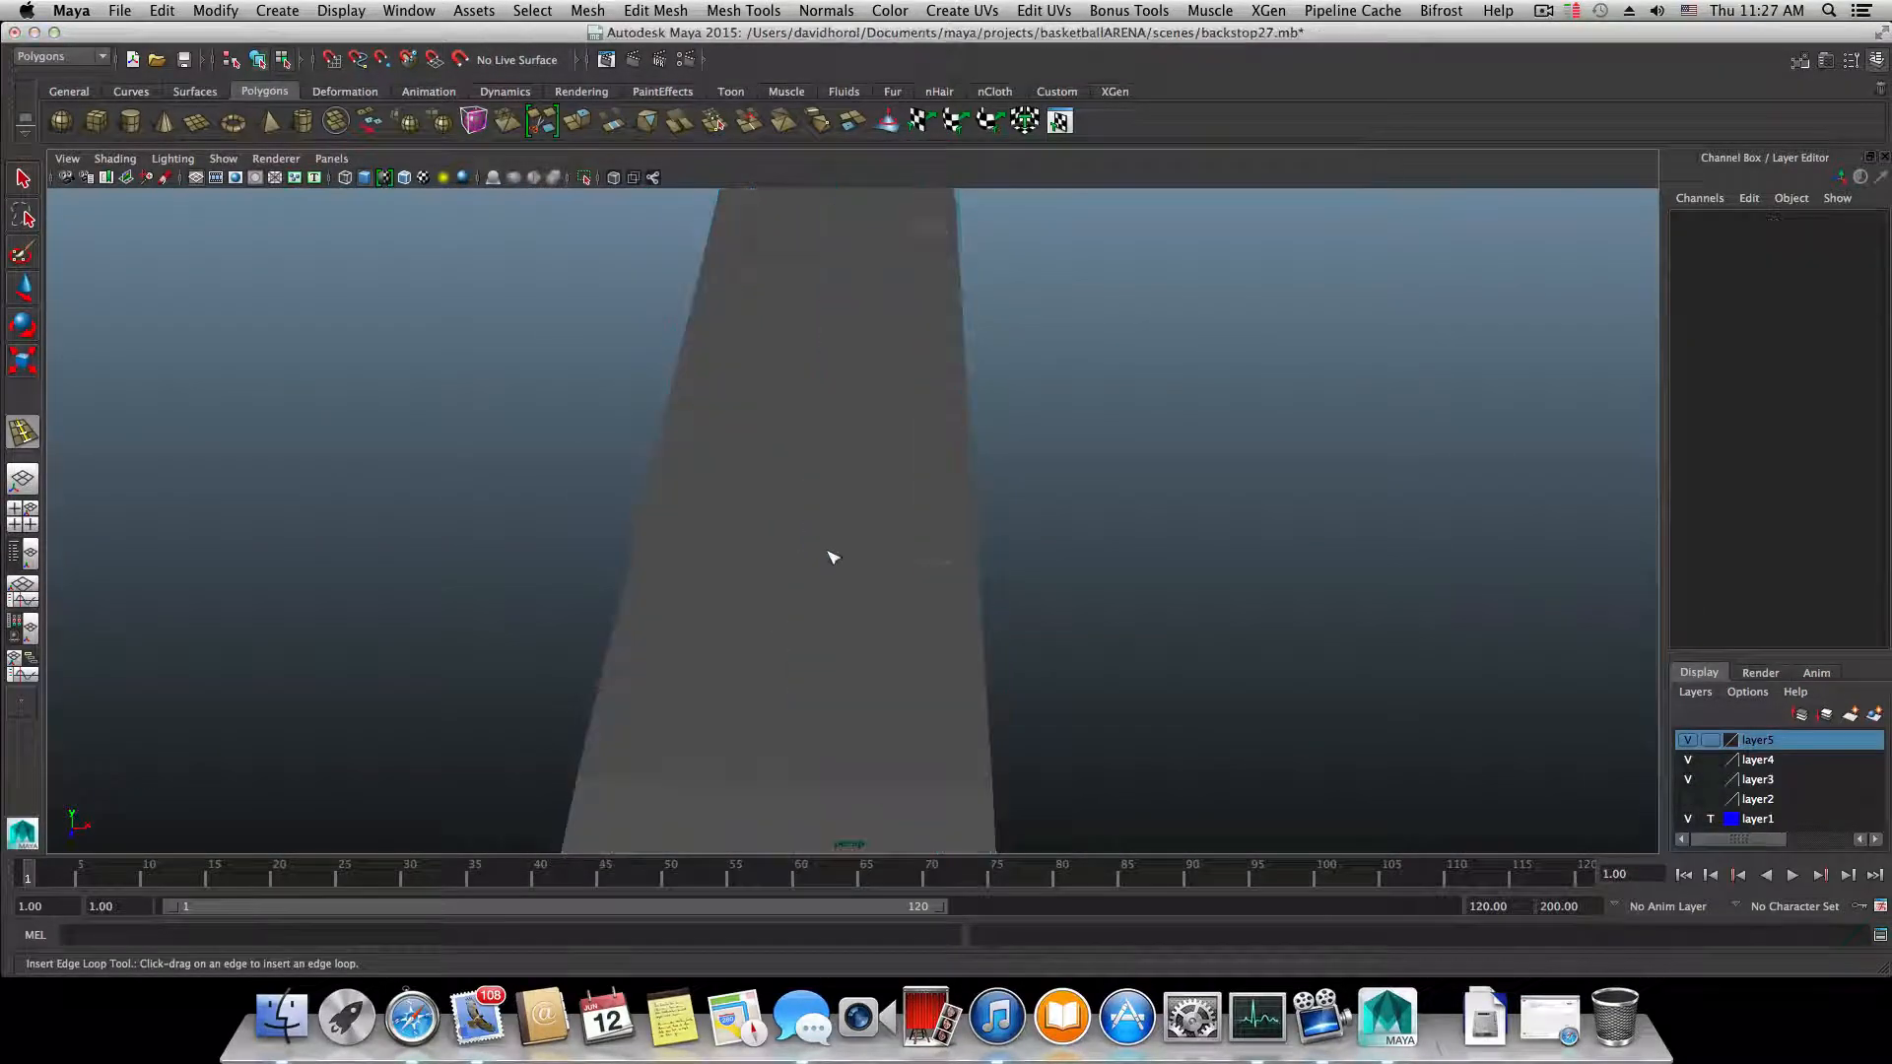
left_click(23, 178)
left_click(811, 486)
left_click_drag(811, 486, 776, 485, "alt")
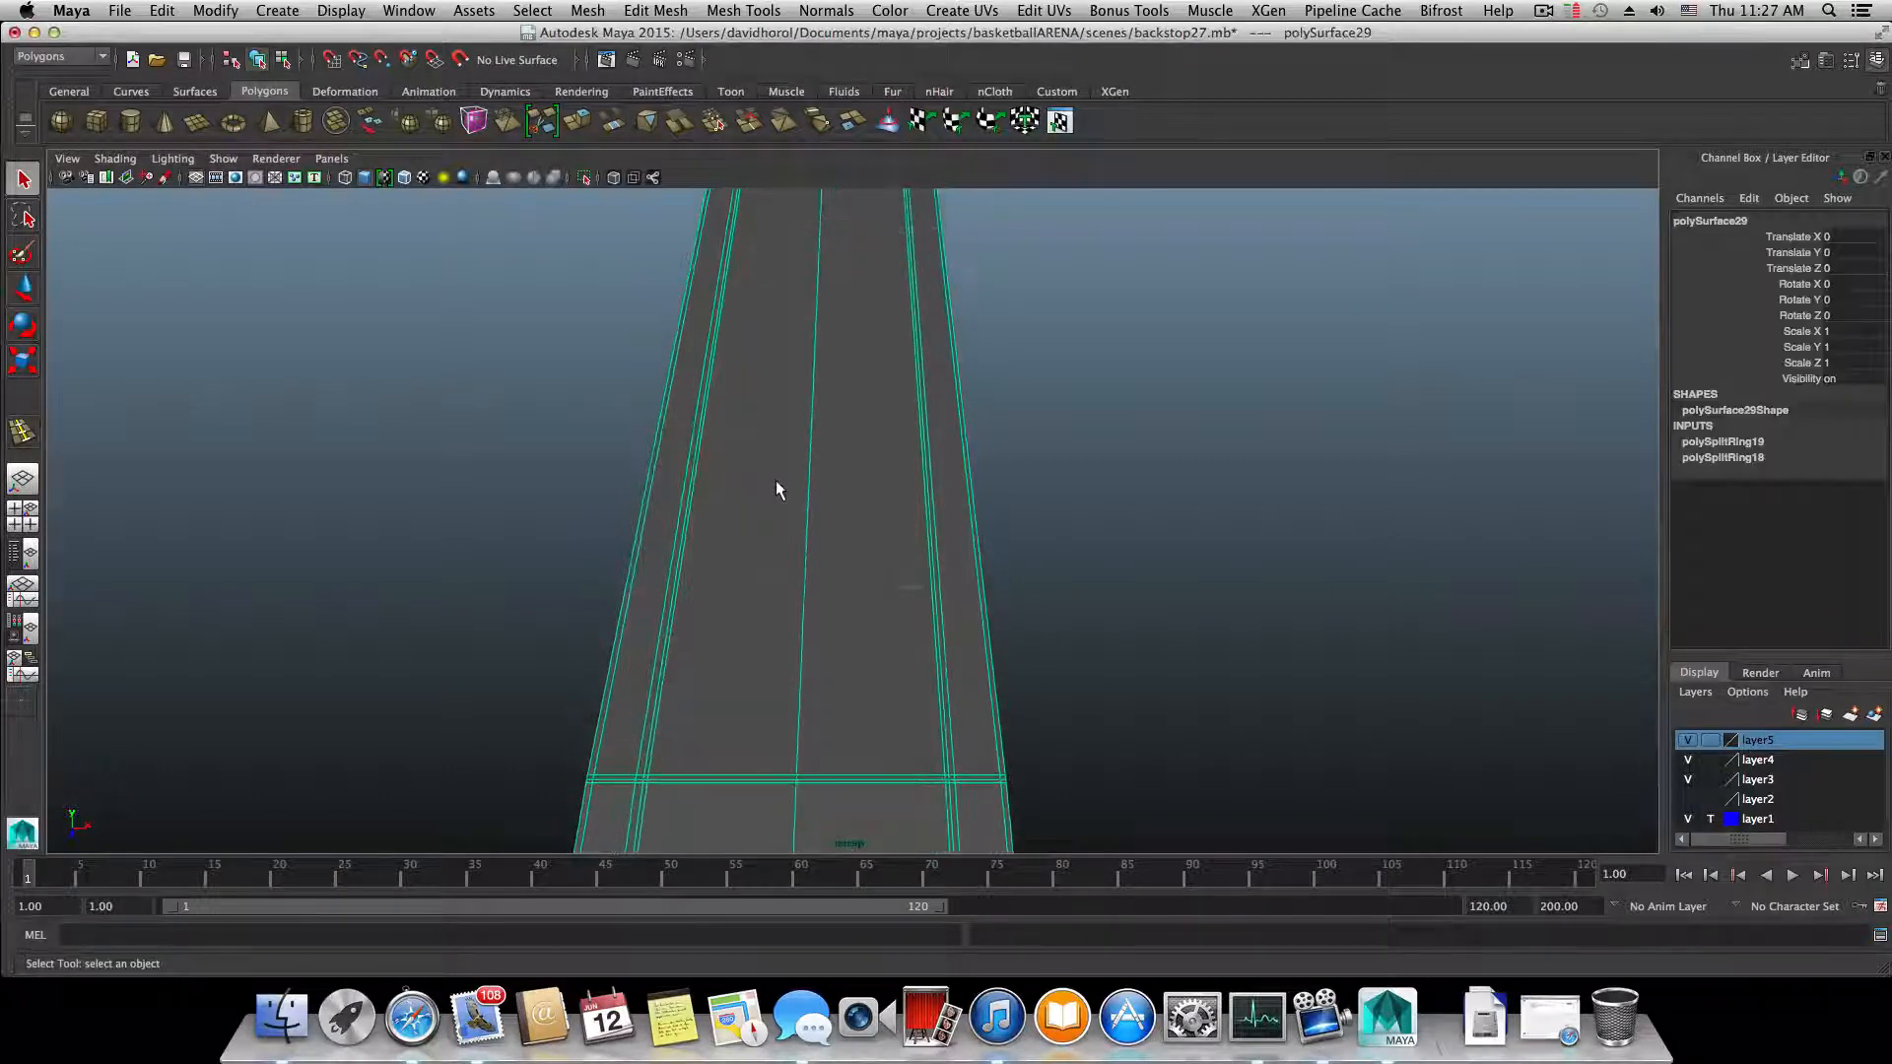
middle_click_drag(777, 483, 865, 370, "alt")
right_click_drag(819, 482, 1182, 515, "alt")
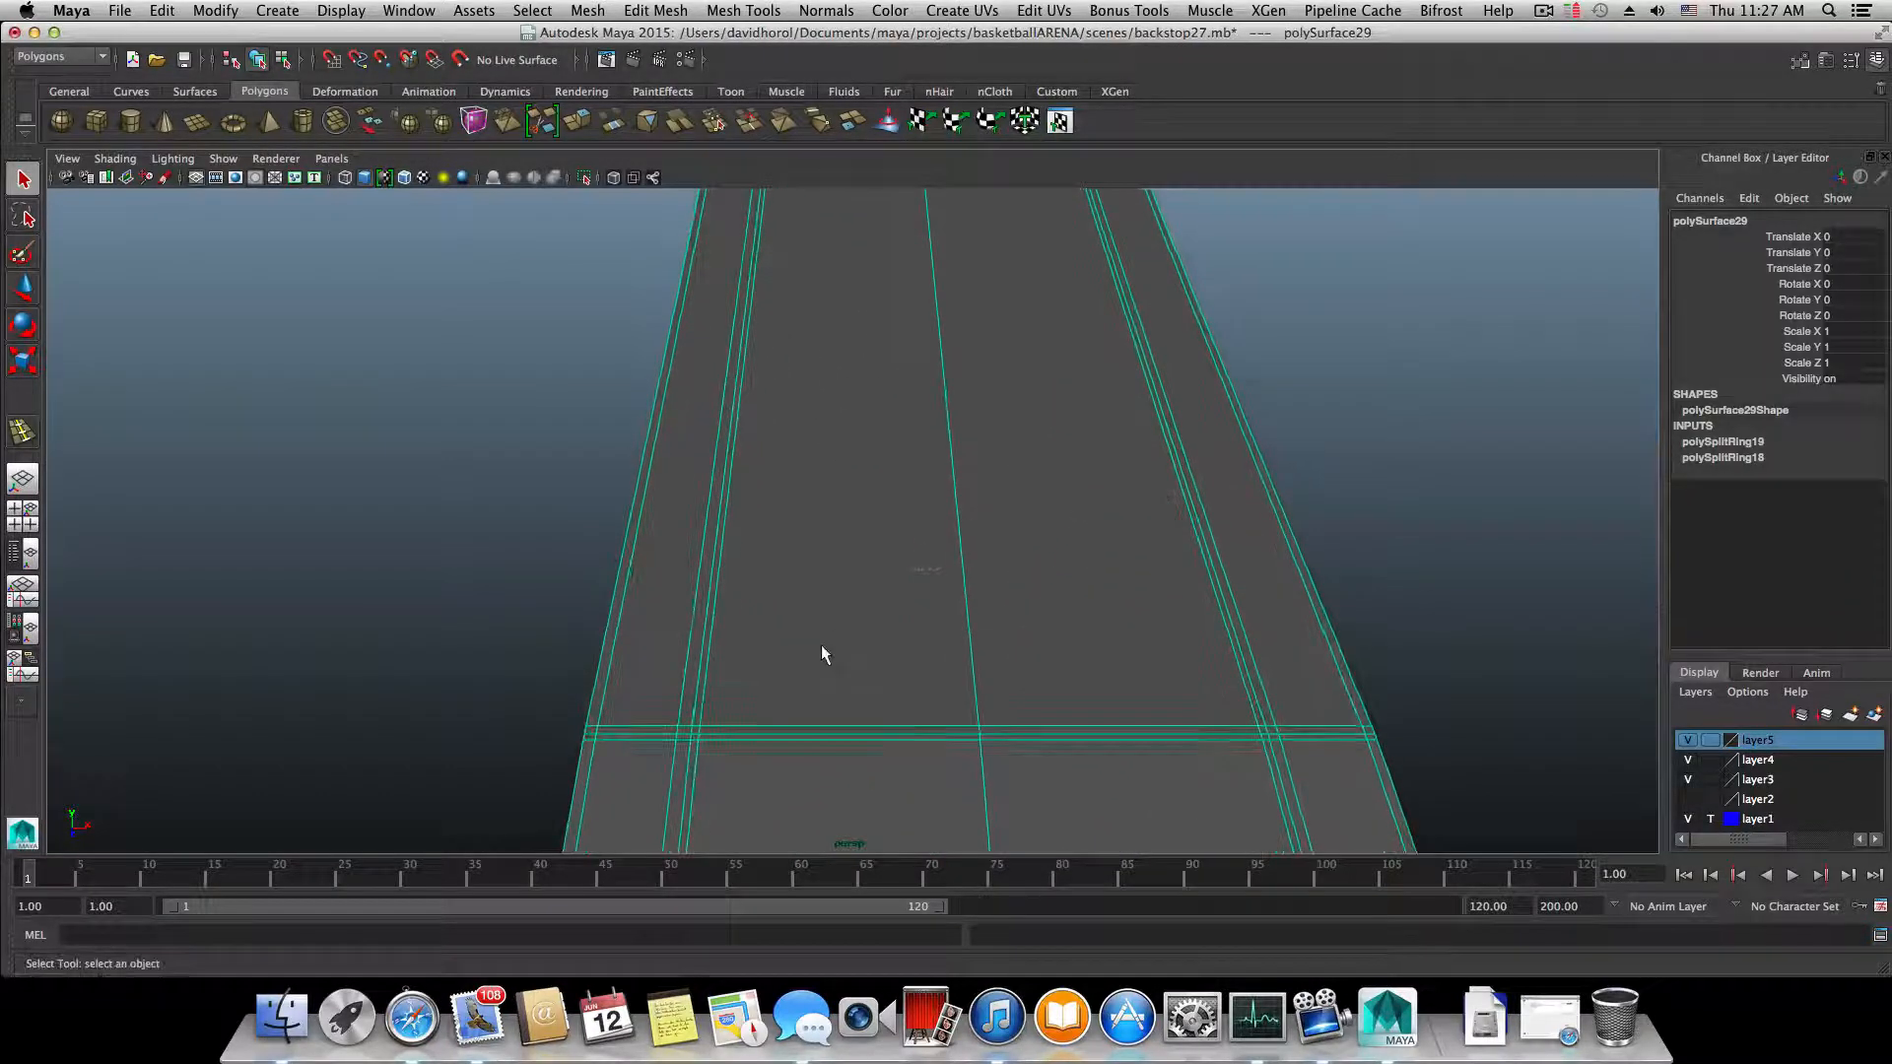
- Undo the last lengthwise edge loop and reinsert it beside the double edge line to match the spacing on the opposite side
key("super+z")
left_click(733, 663)
key("super+z")
key("super+z")
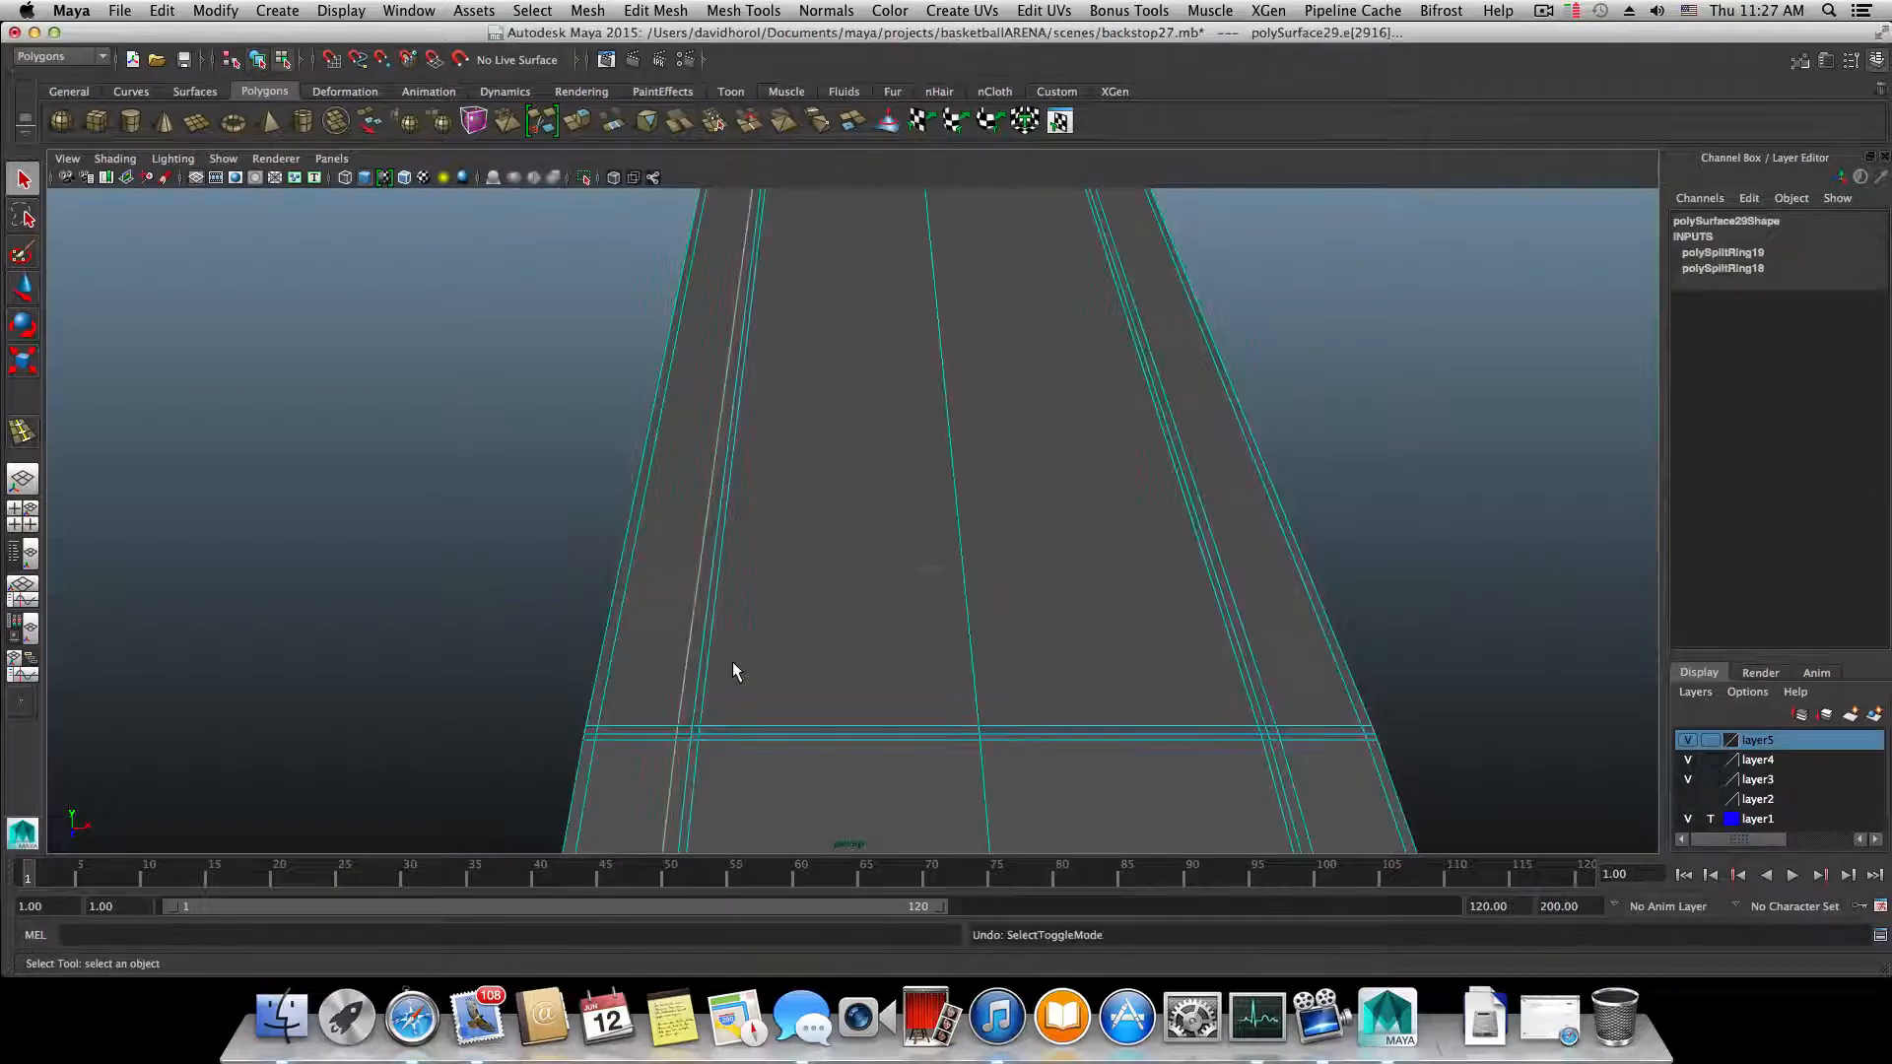
key("super+z")
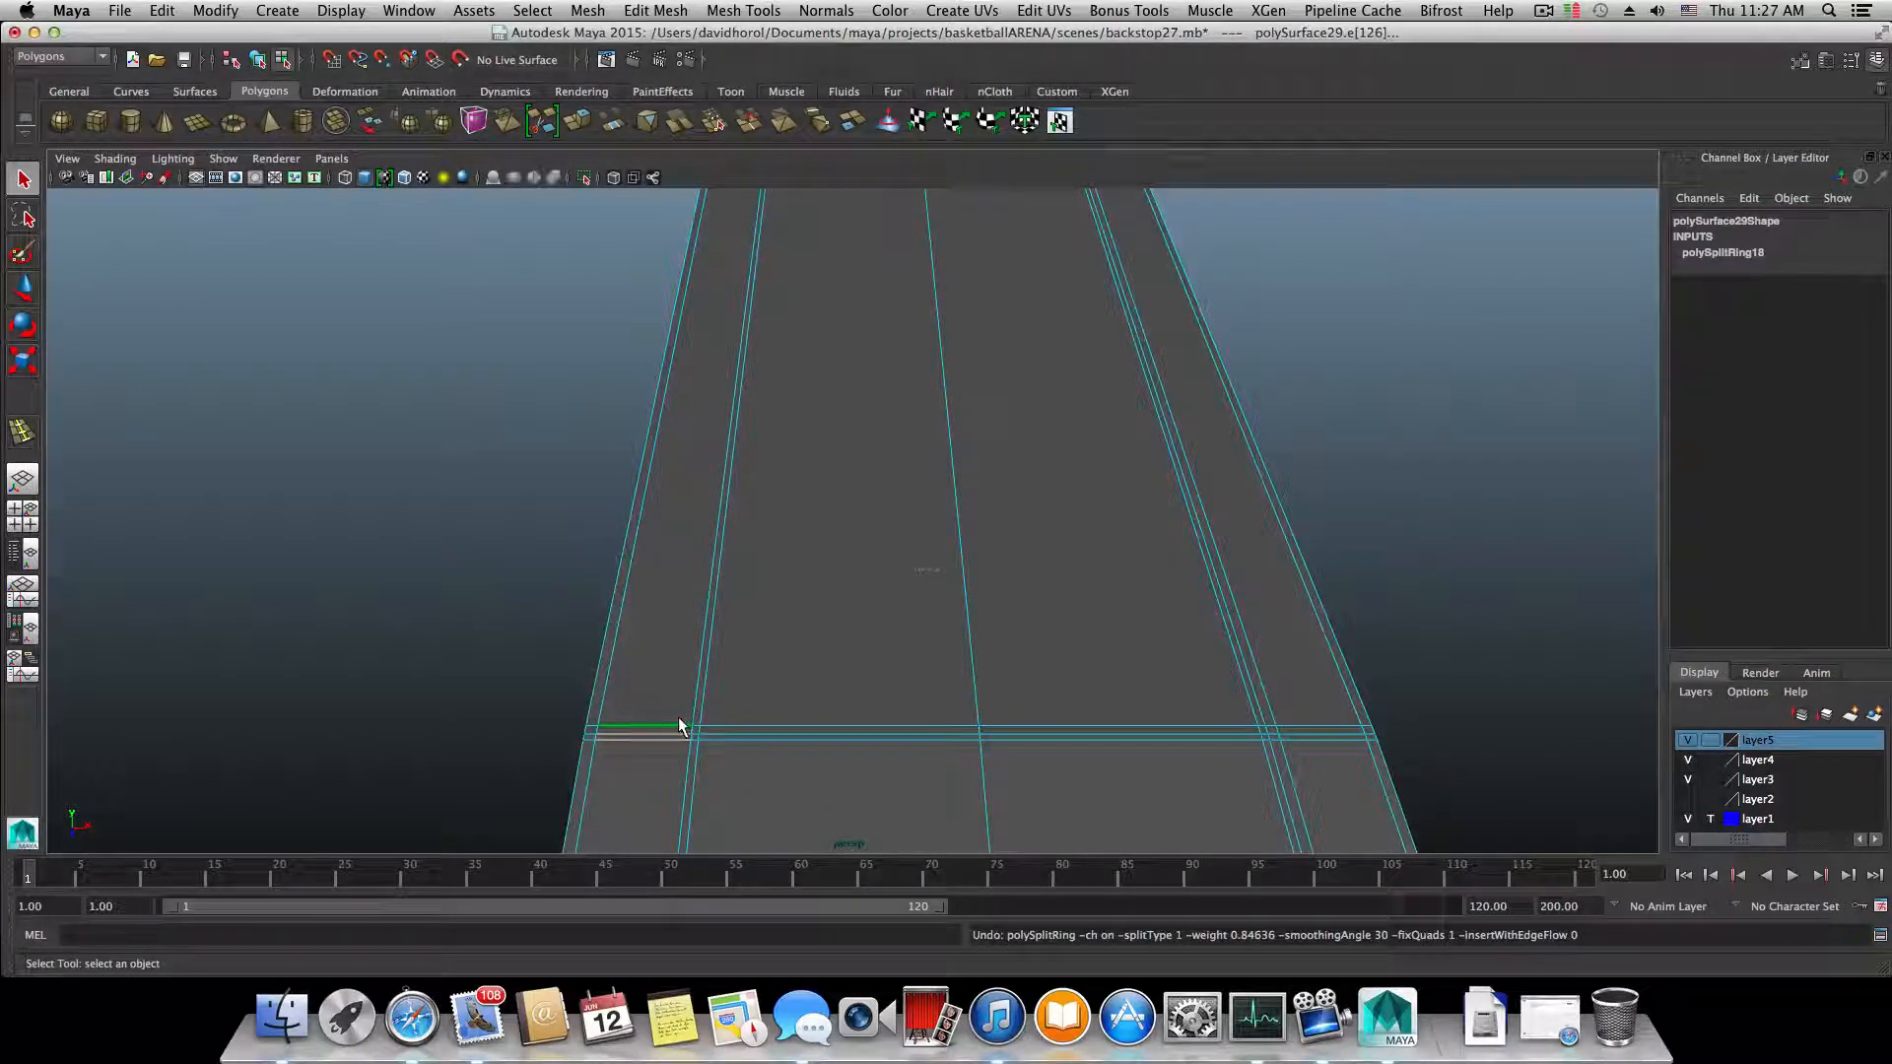
key("F8")
key("F8")
key("F8")
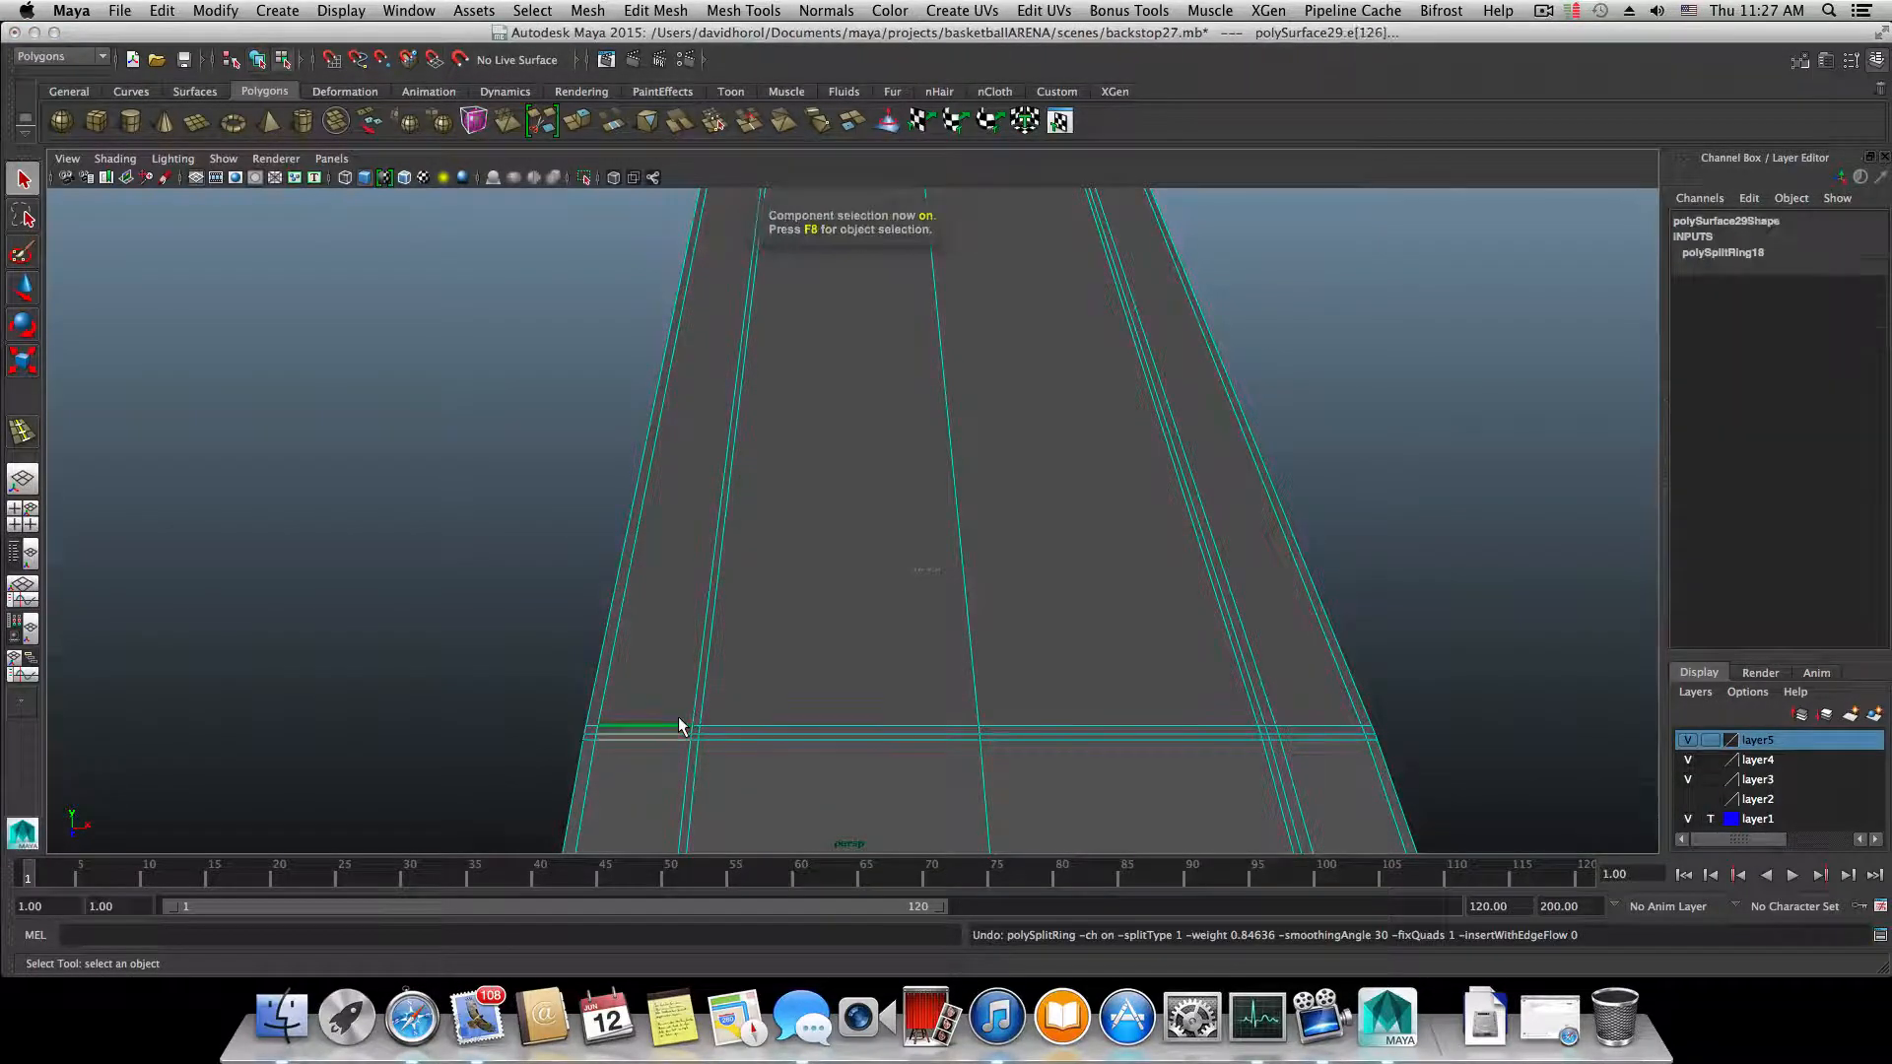
right_click_drag(683, 702, 656, 698, "shift")
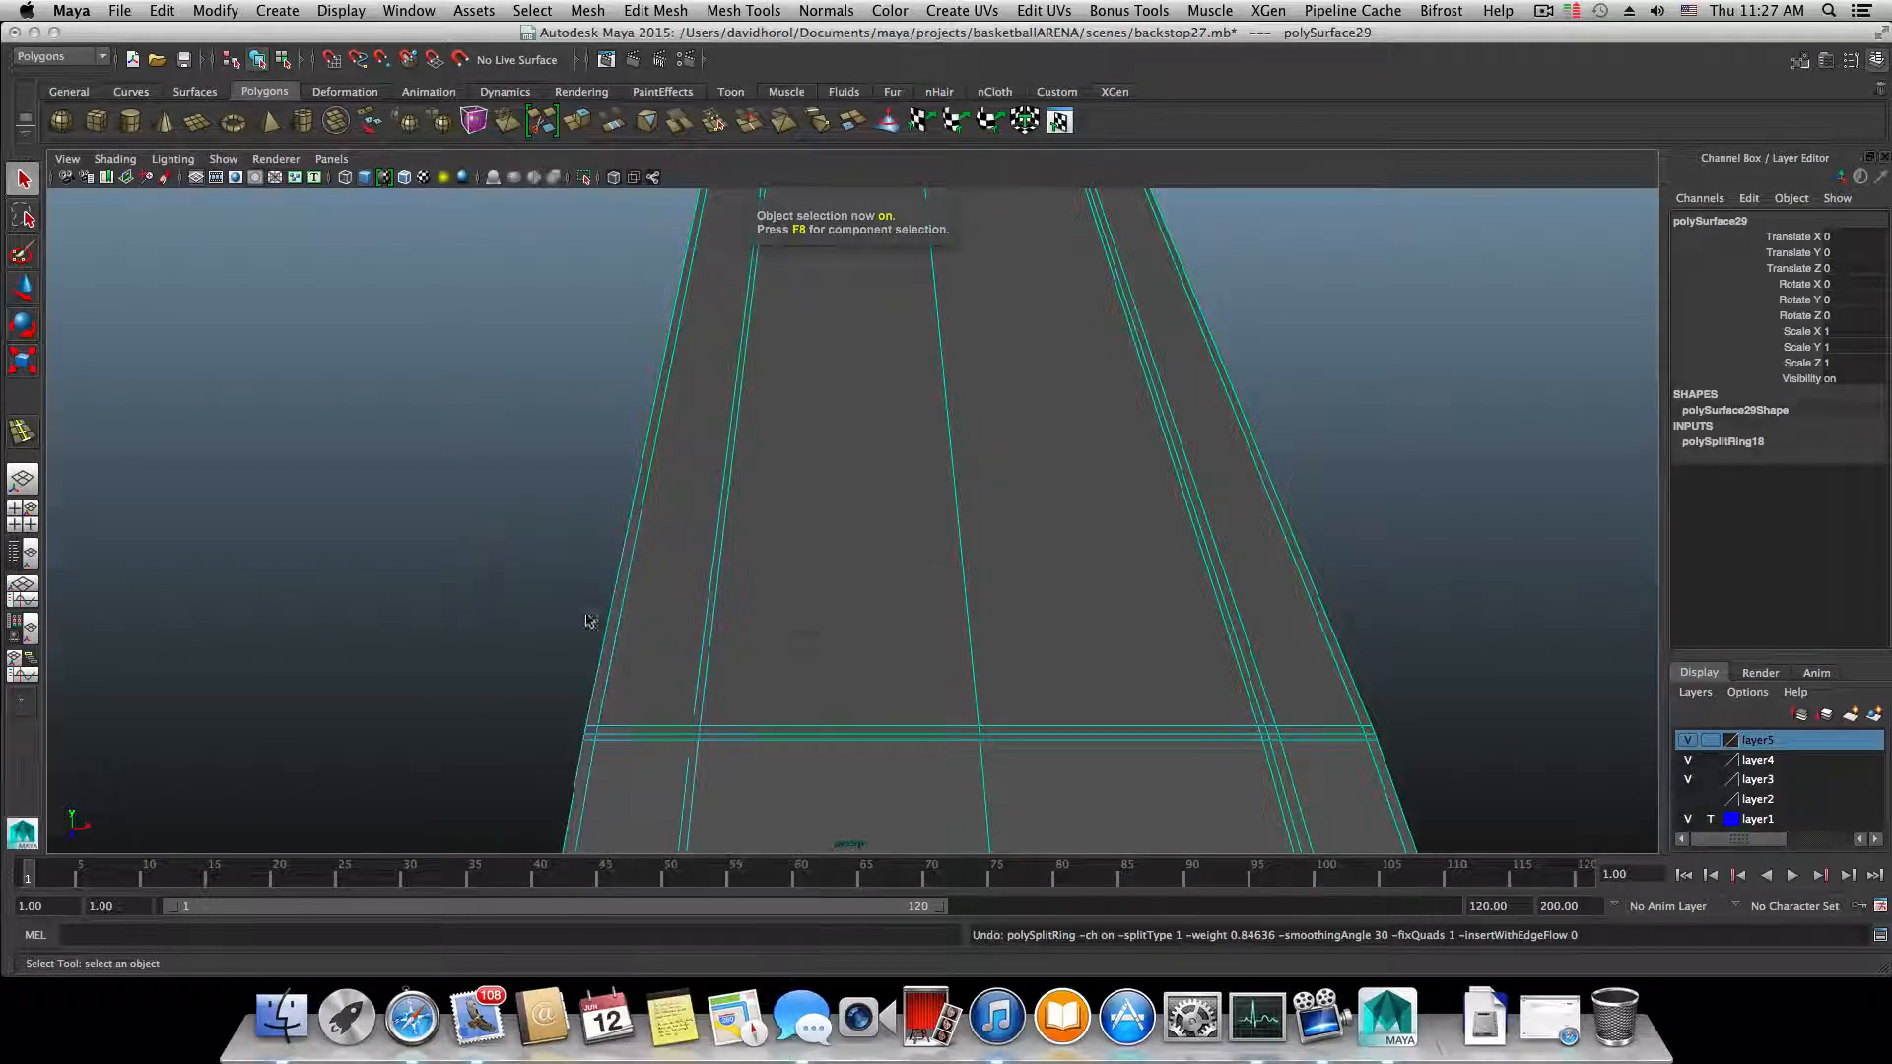
left_click_drag(676, 739, 683, 739)
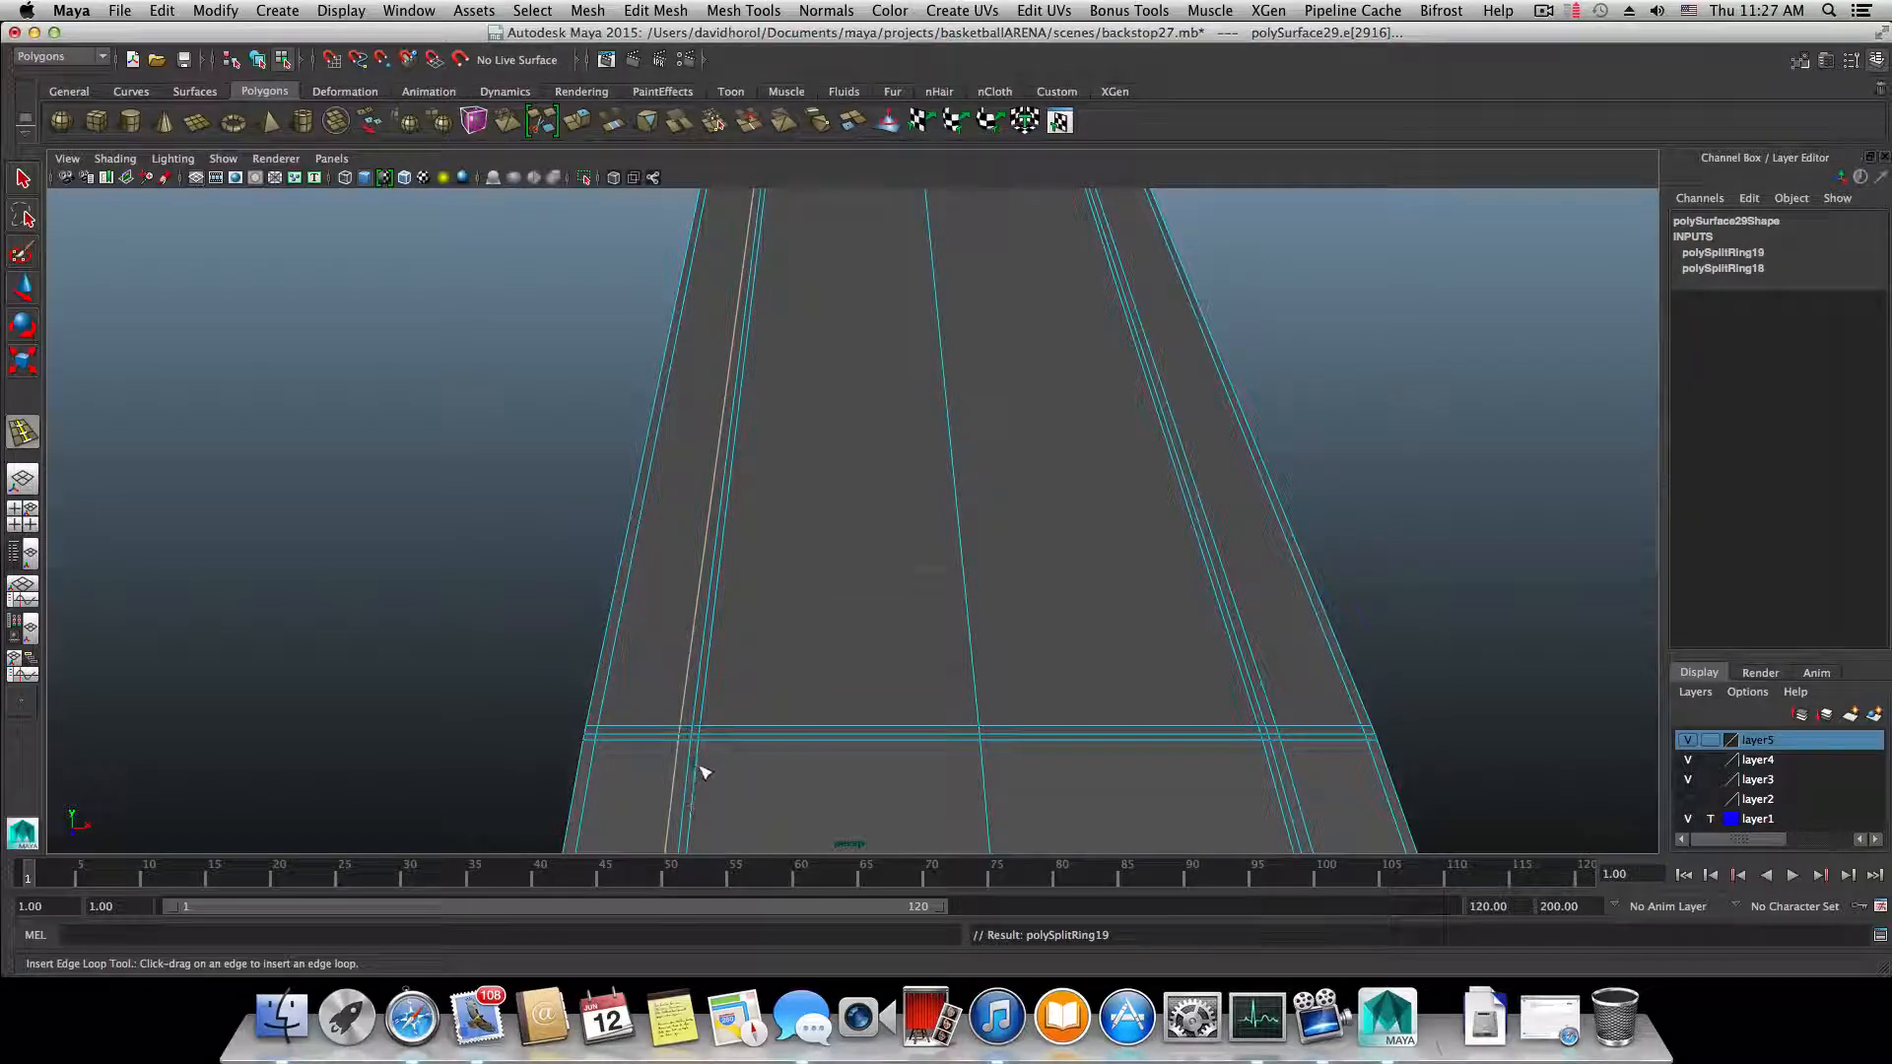
- Insert an edge loop around the support arm, just short of its backboard end
left_click_drag(703, 771, 528, 743, "alt")
left_click(894, 681)
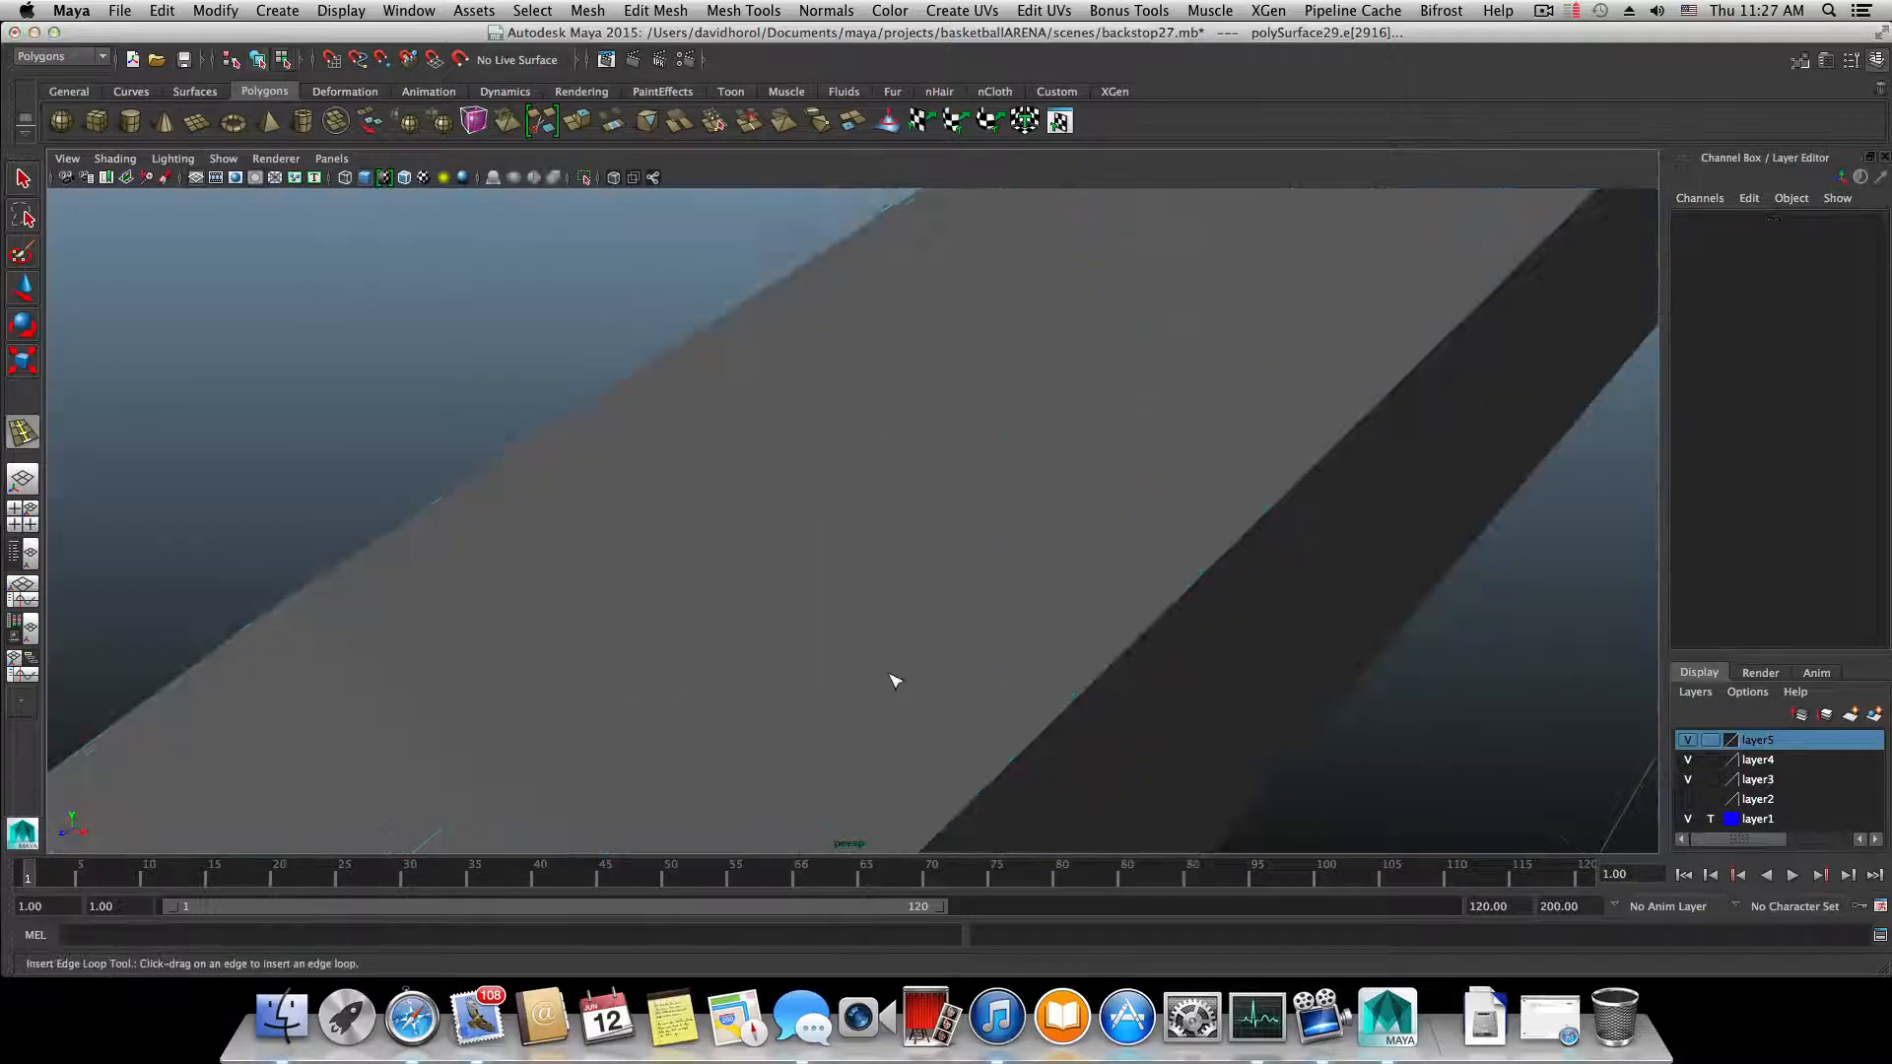
key("F8")
middle_click_drag(895, 681, 611, 633, "alt")
middle_click_drag(1022, 490, 529, 566, "alt")
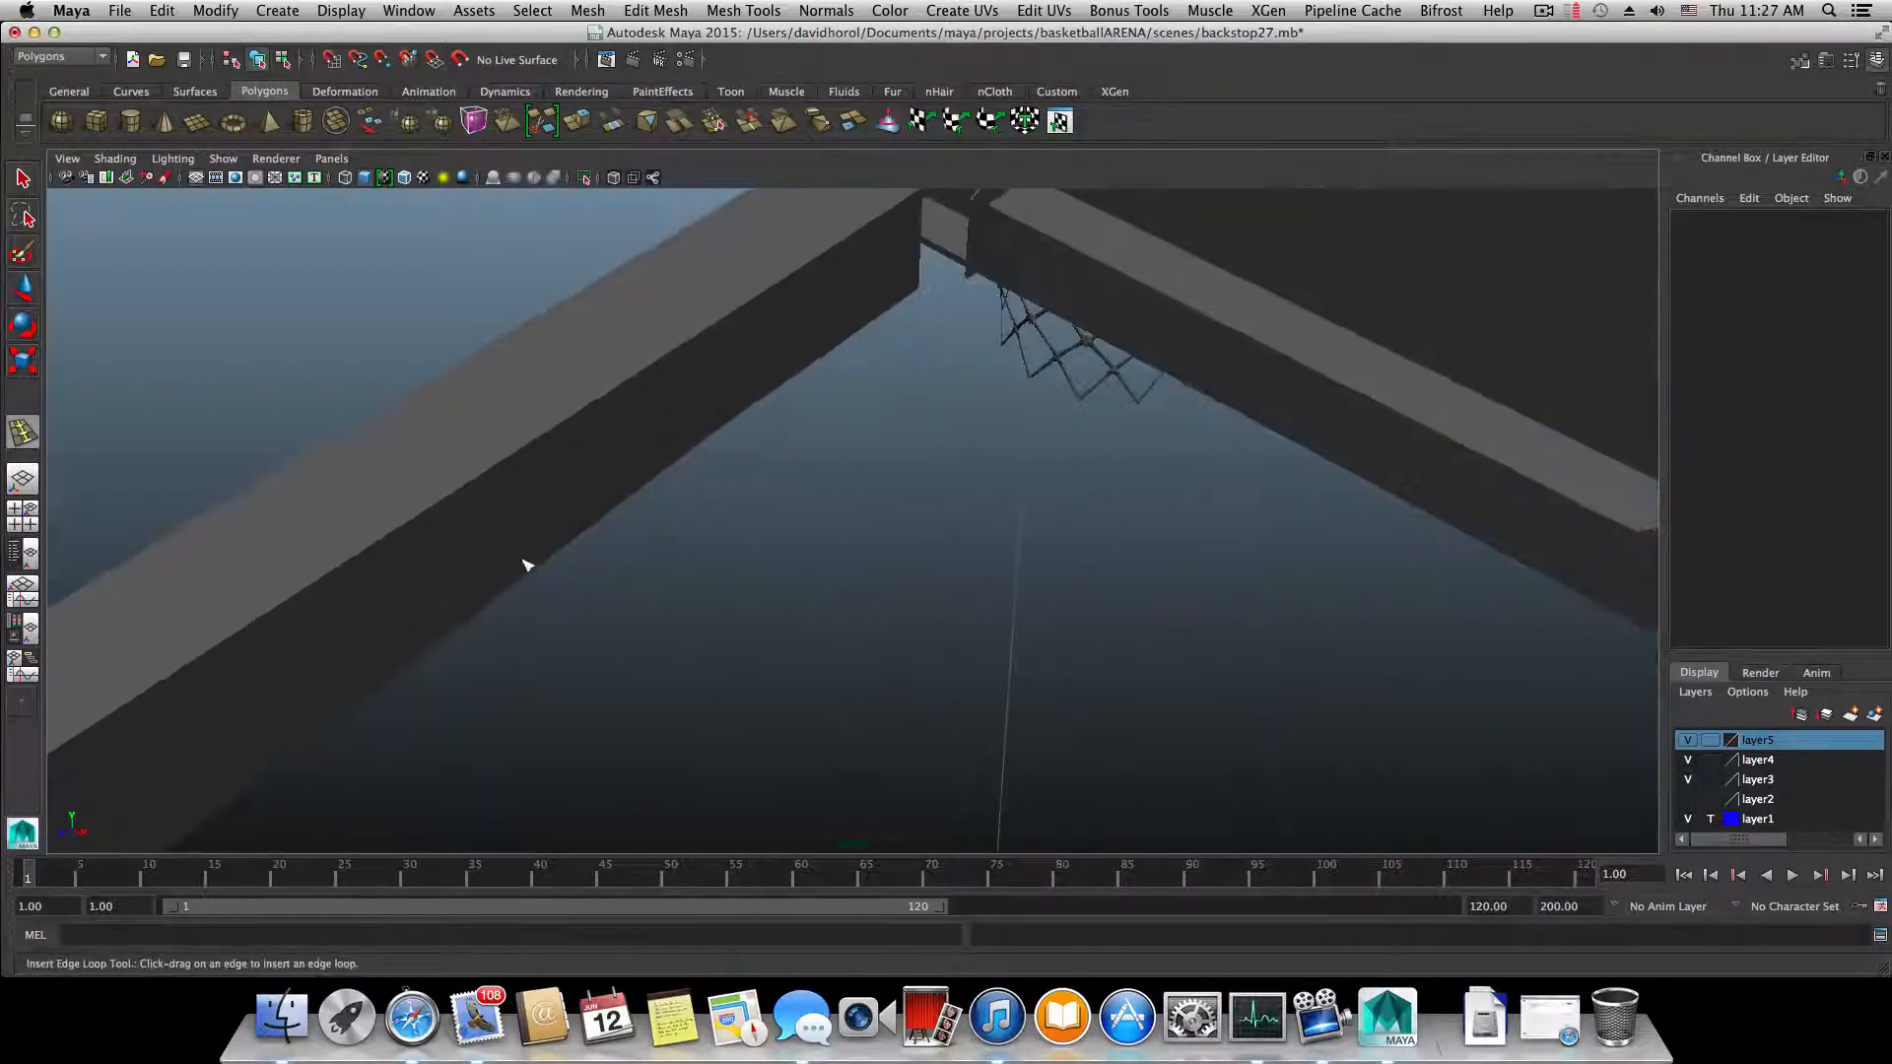
left_click(25, 179)
left_click(764, 422)
left_click_drag(764, 421, 509, 399, "alt")
middle_click_drag(572, 512, 716, 383, "alt")
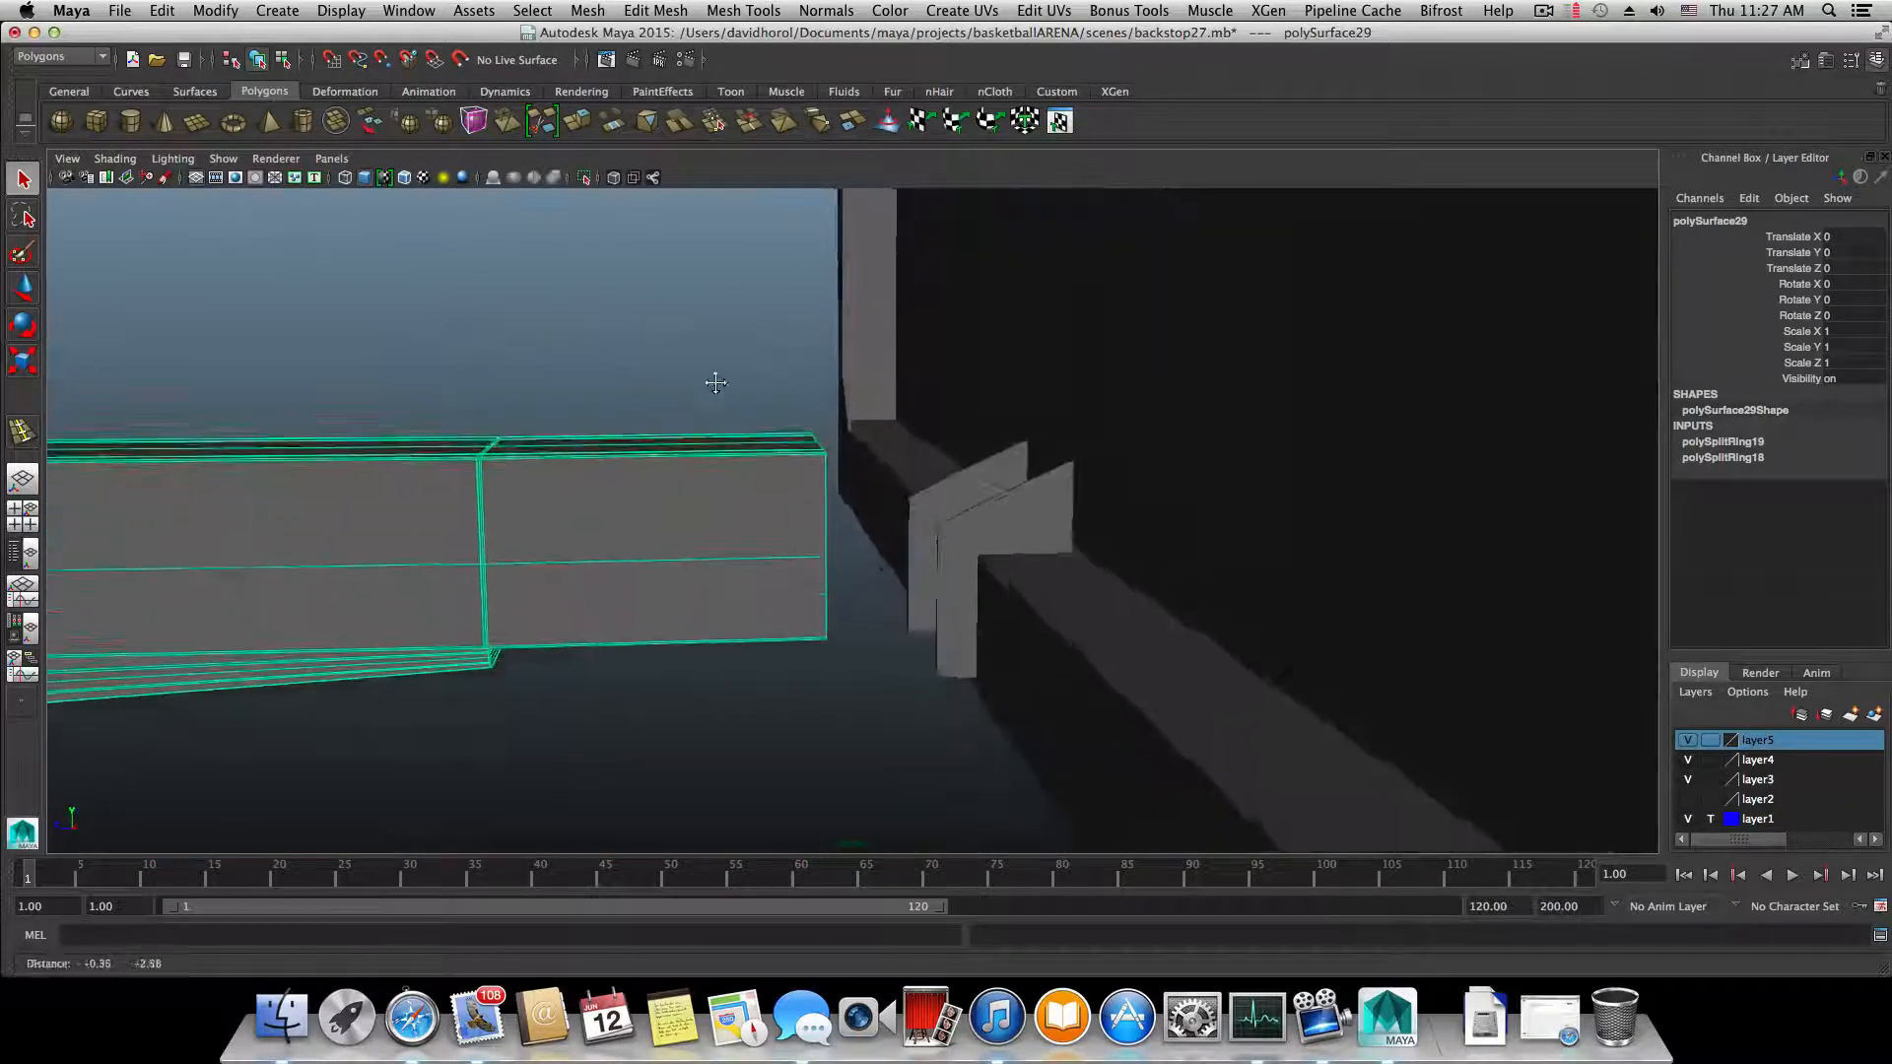
scroll(684, 524, "up", 6)
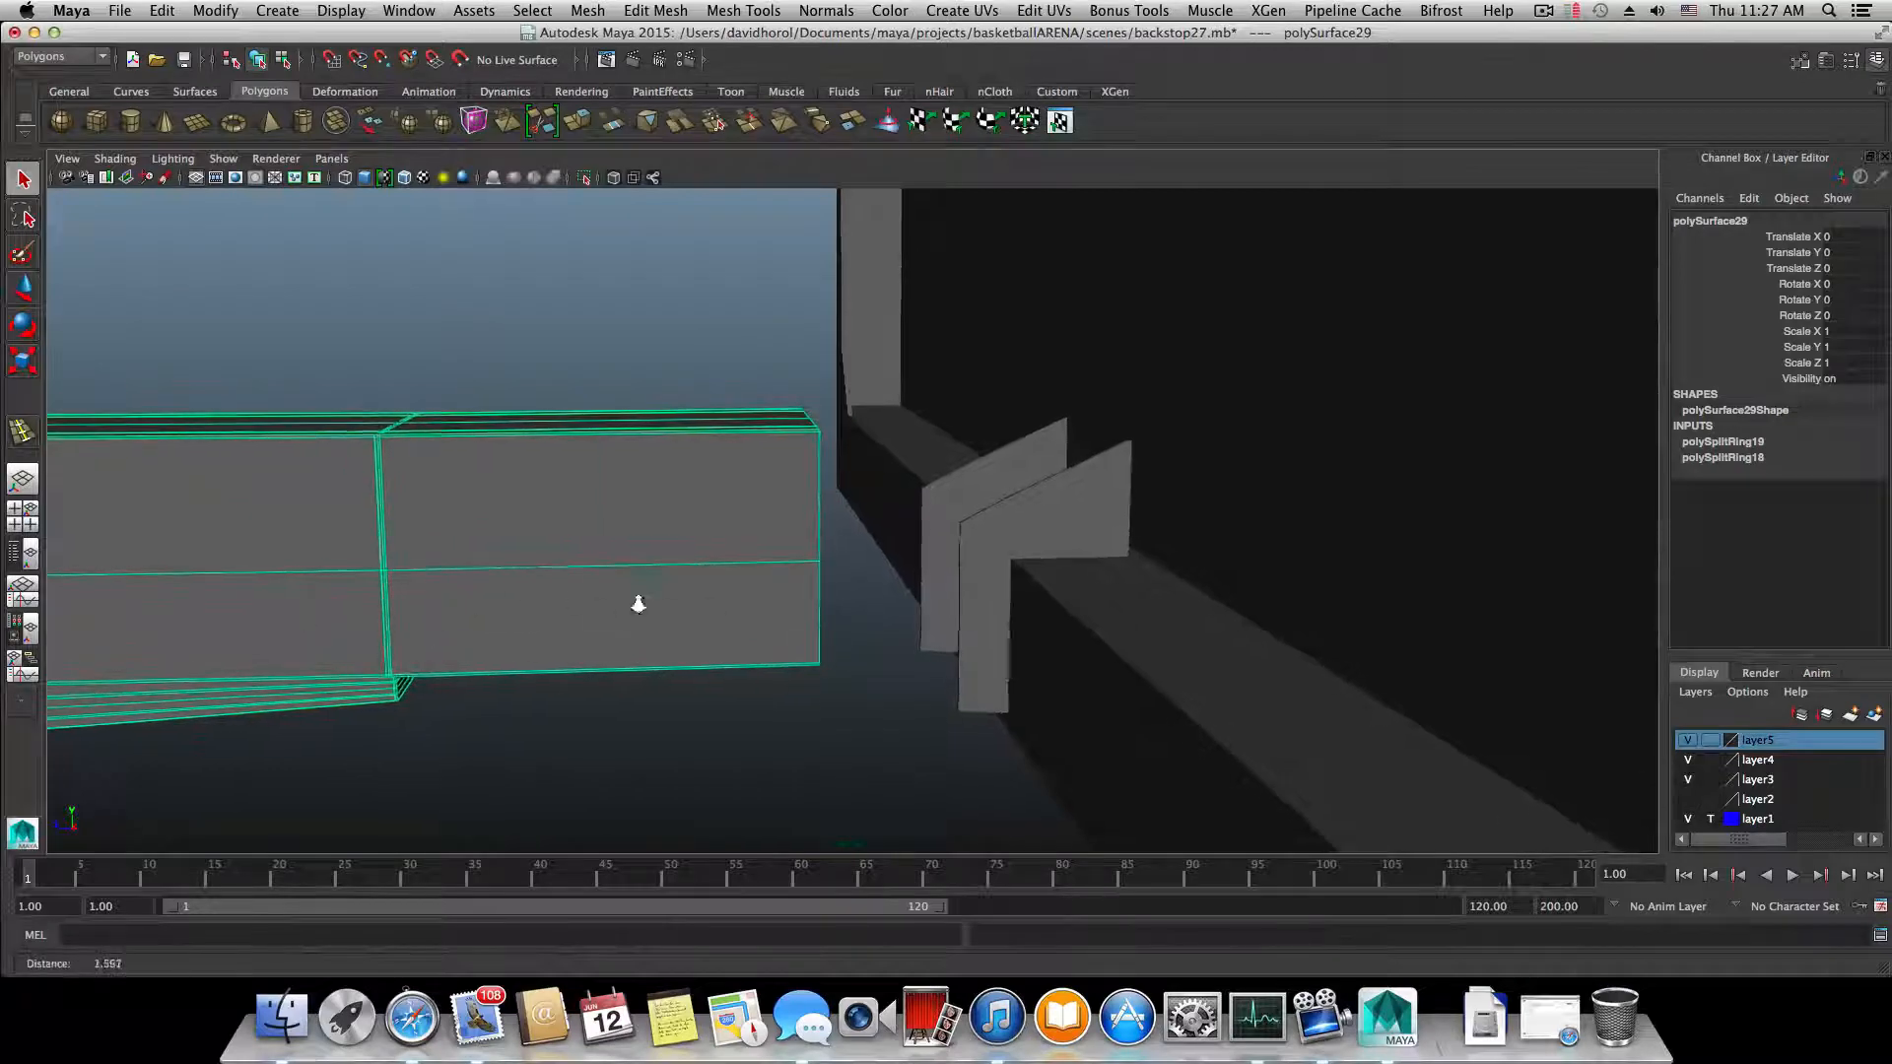
right_click_drag(506, 646, 731, 670, "alt")
middle_click_drag(663, 680, 755, 641, "alt")
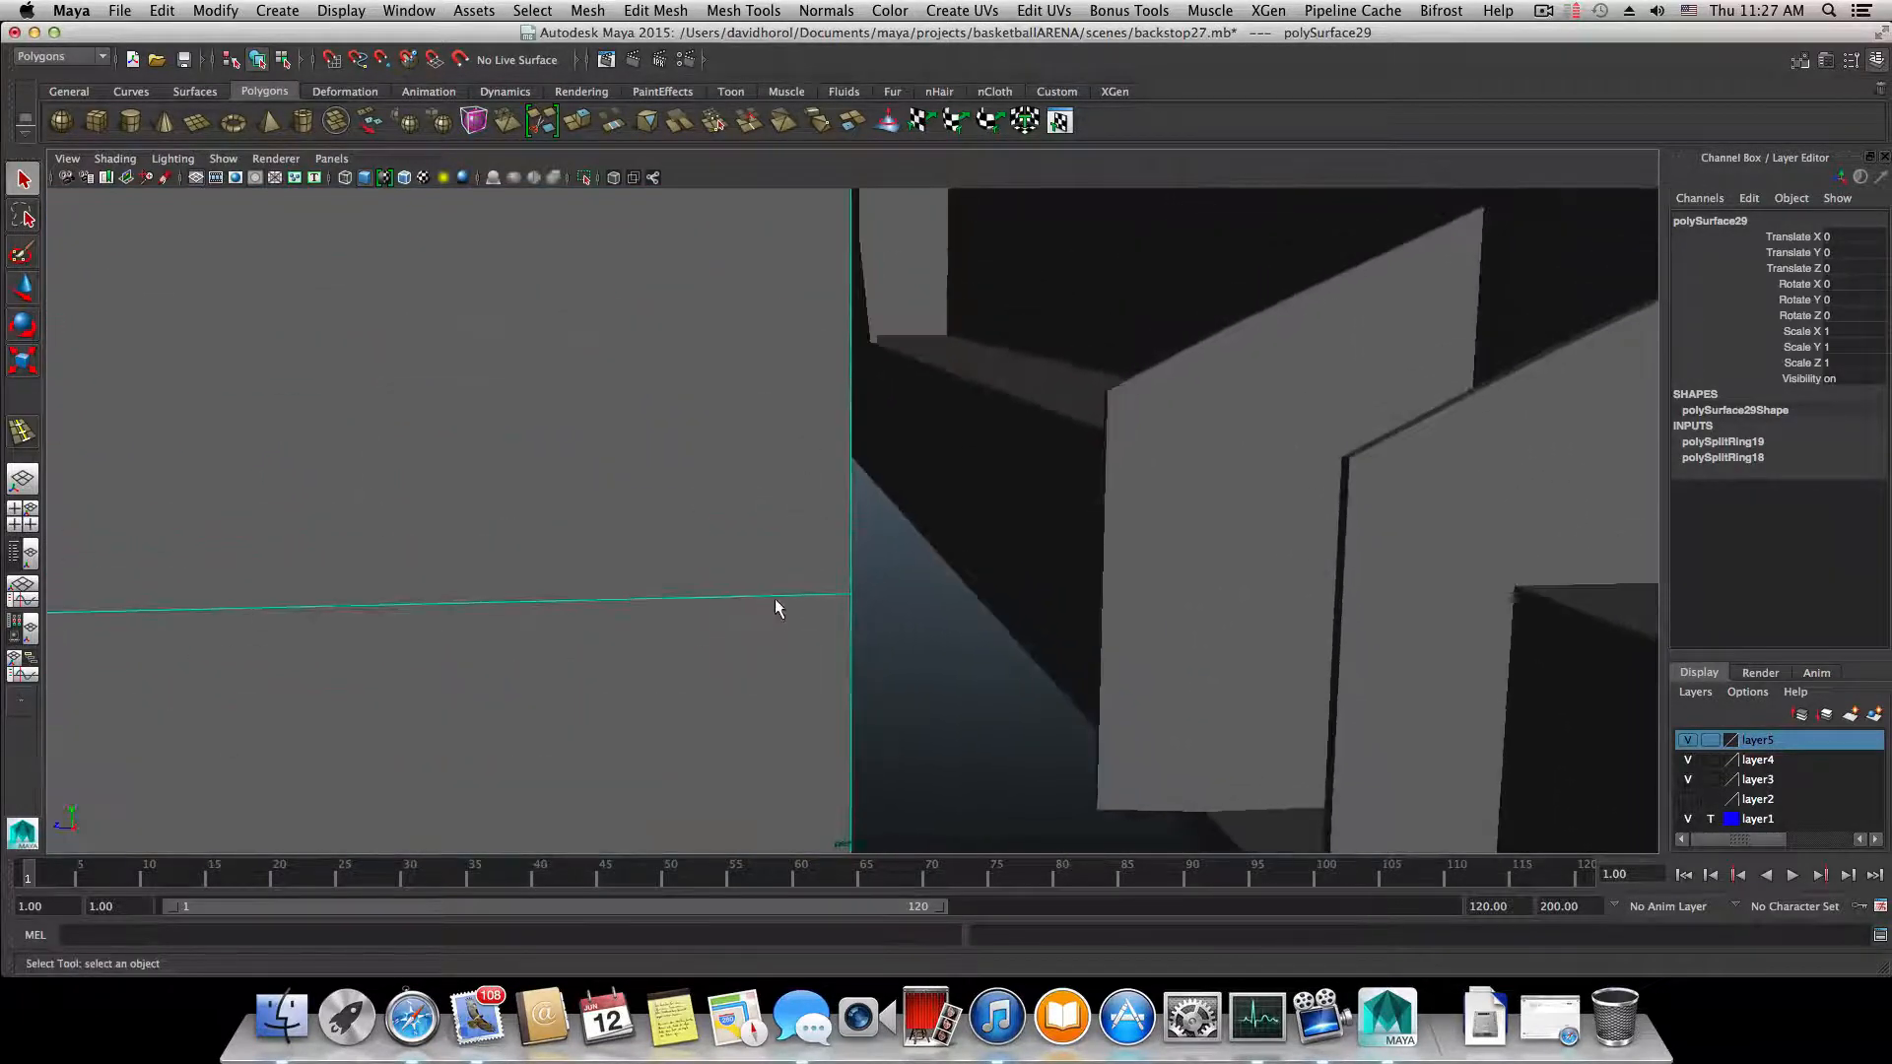
right_click_drag(785, 596, 678, 603, "shift")
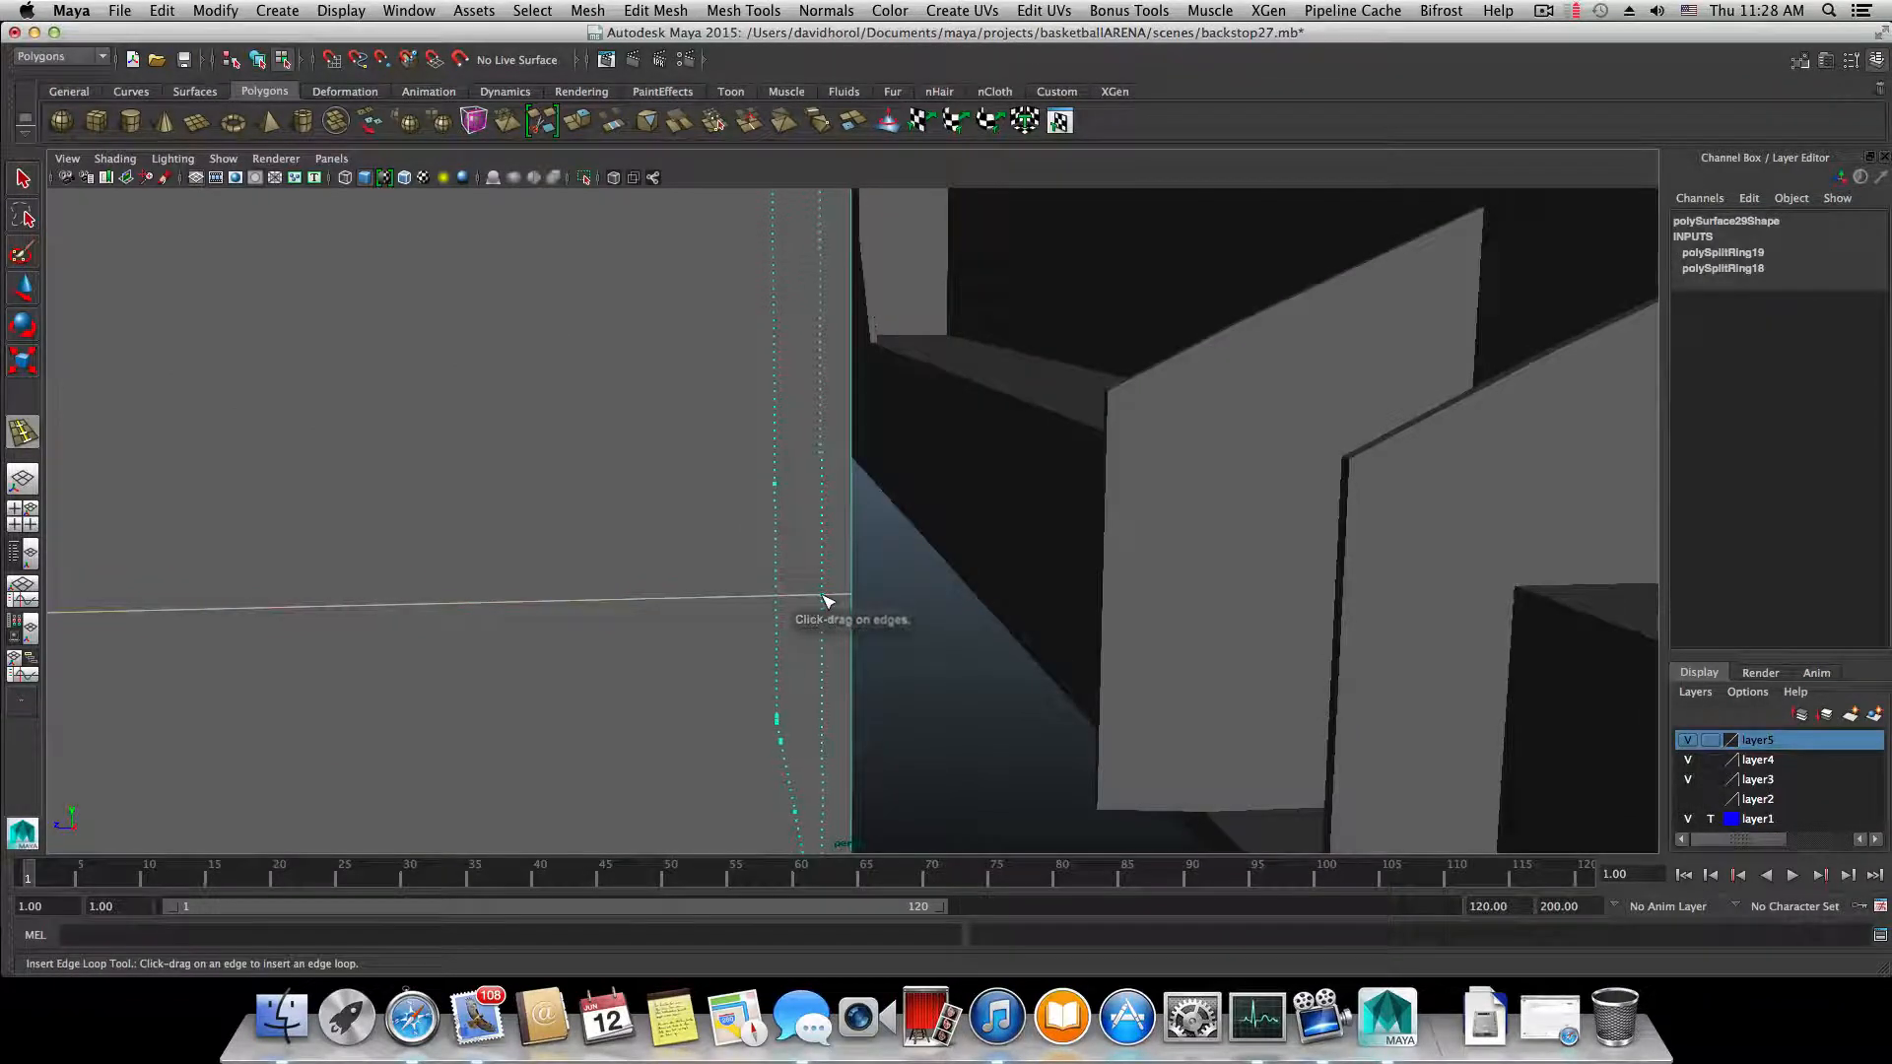
left_click(826, 599)
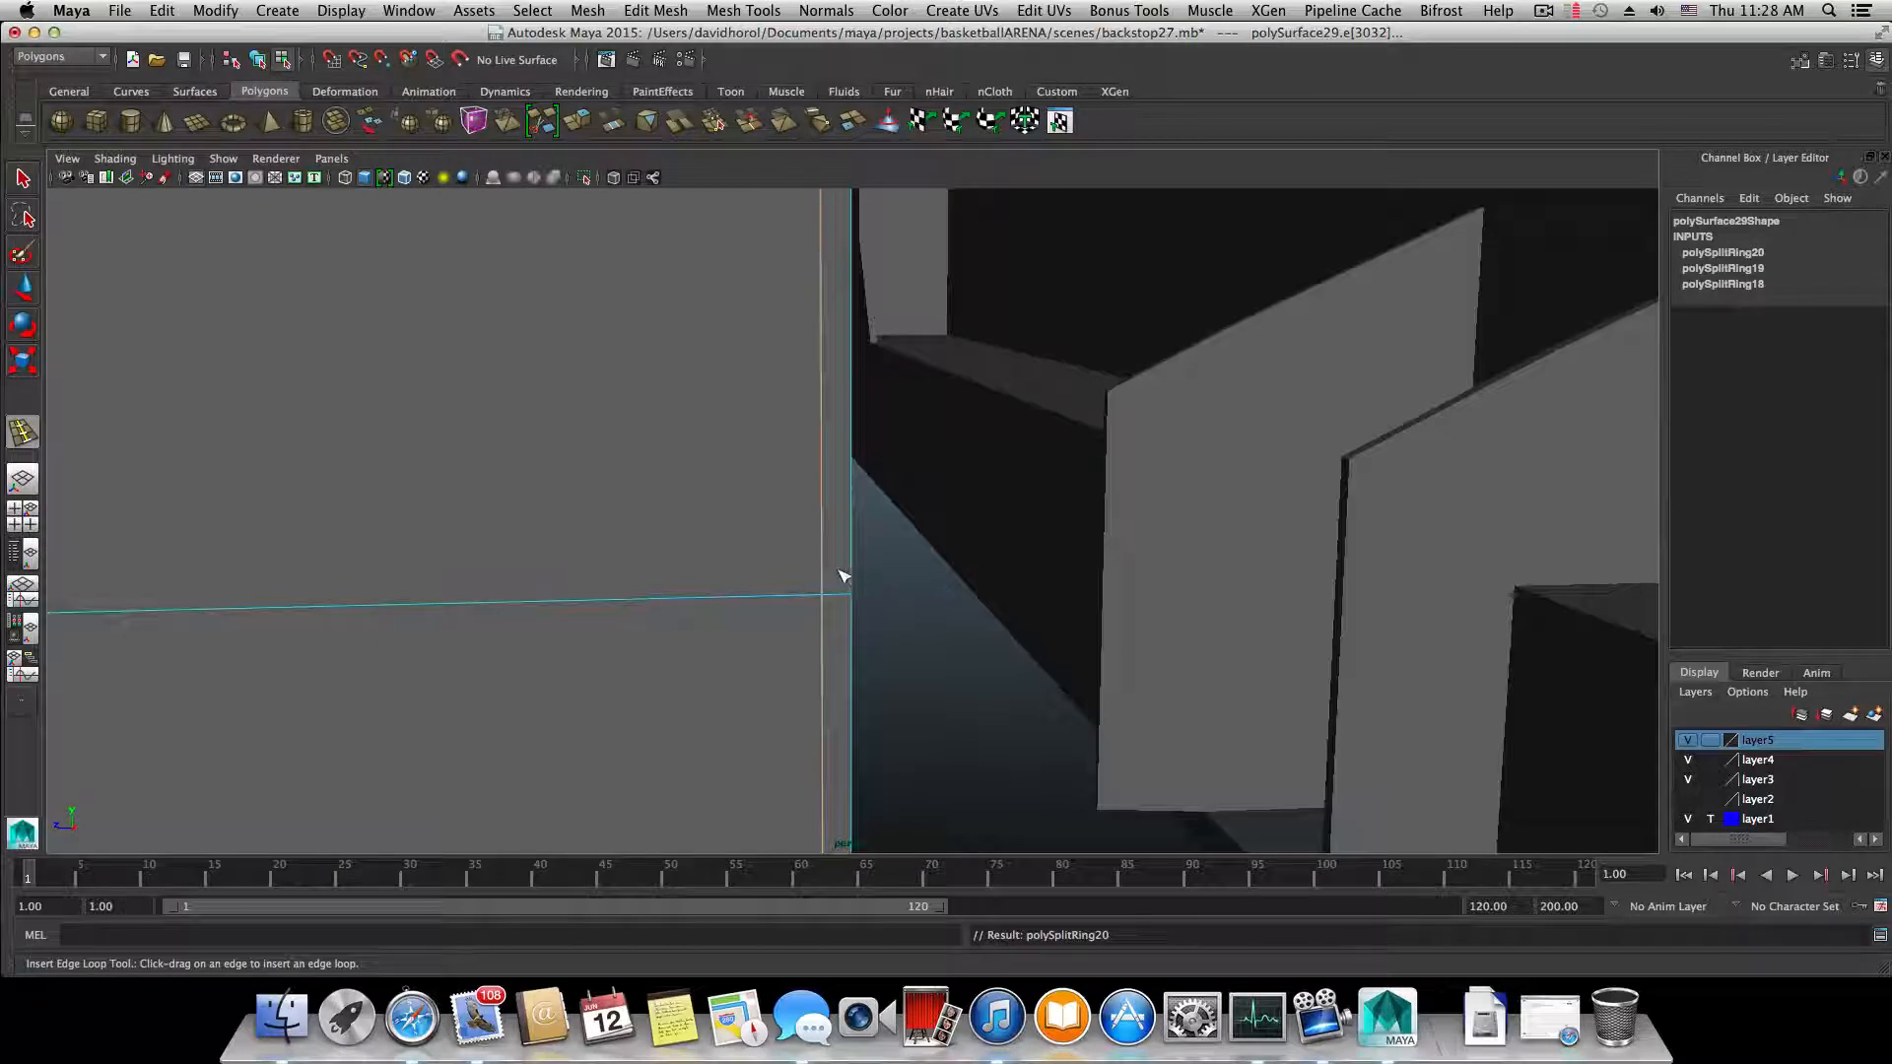
- Insert a second edge loop around the arm, right beside the one near its backboard end
scroll(862, 623, "down", 3)
left_click_drag(801, 562, 762, 554, "alt")
key("q")
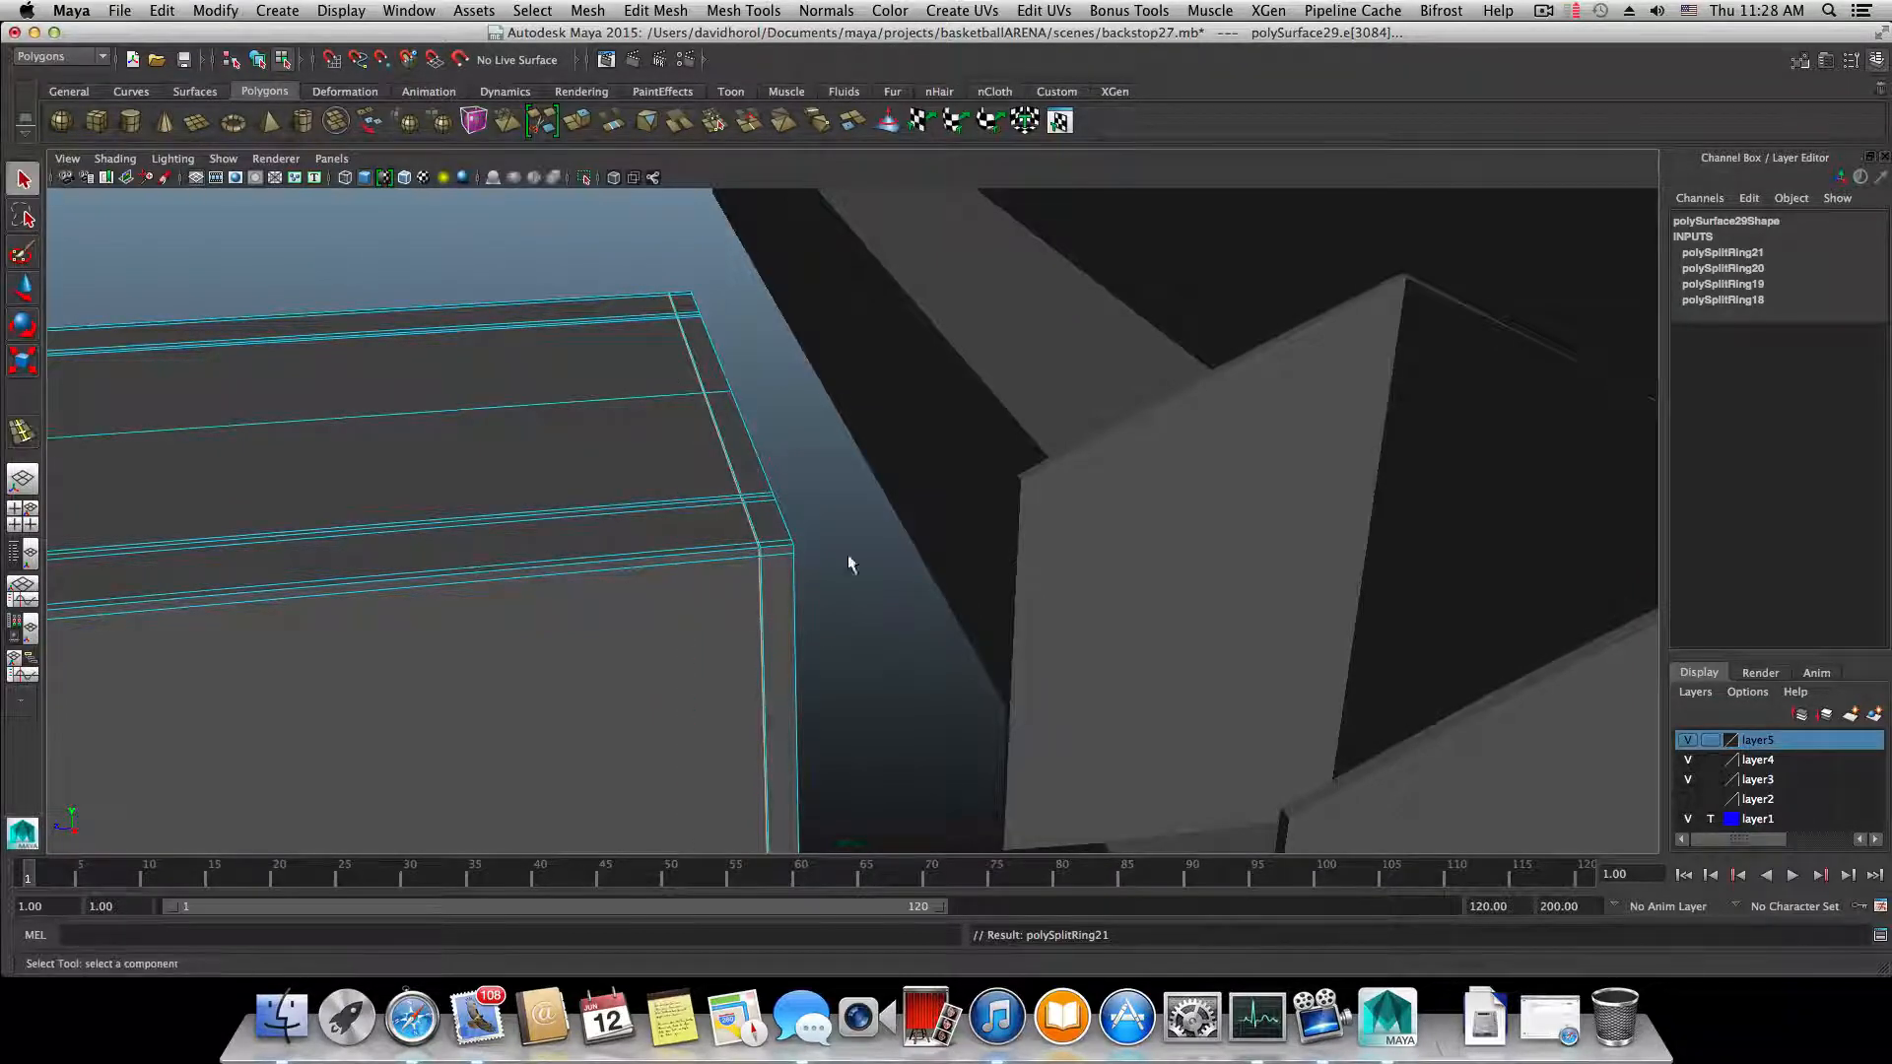
- Select the narrow ring of faces around the arm's backboard end and extrude it outward to a local Z of about 1.87
right_click_drag(751, 508, 760, 547)
left_click(778, 611)
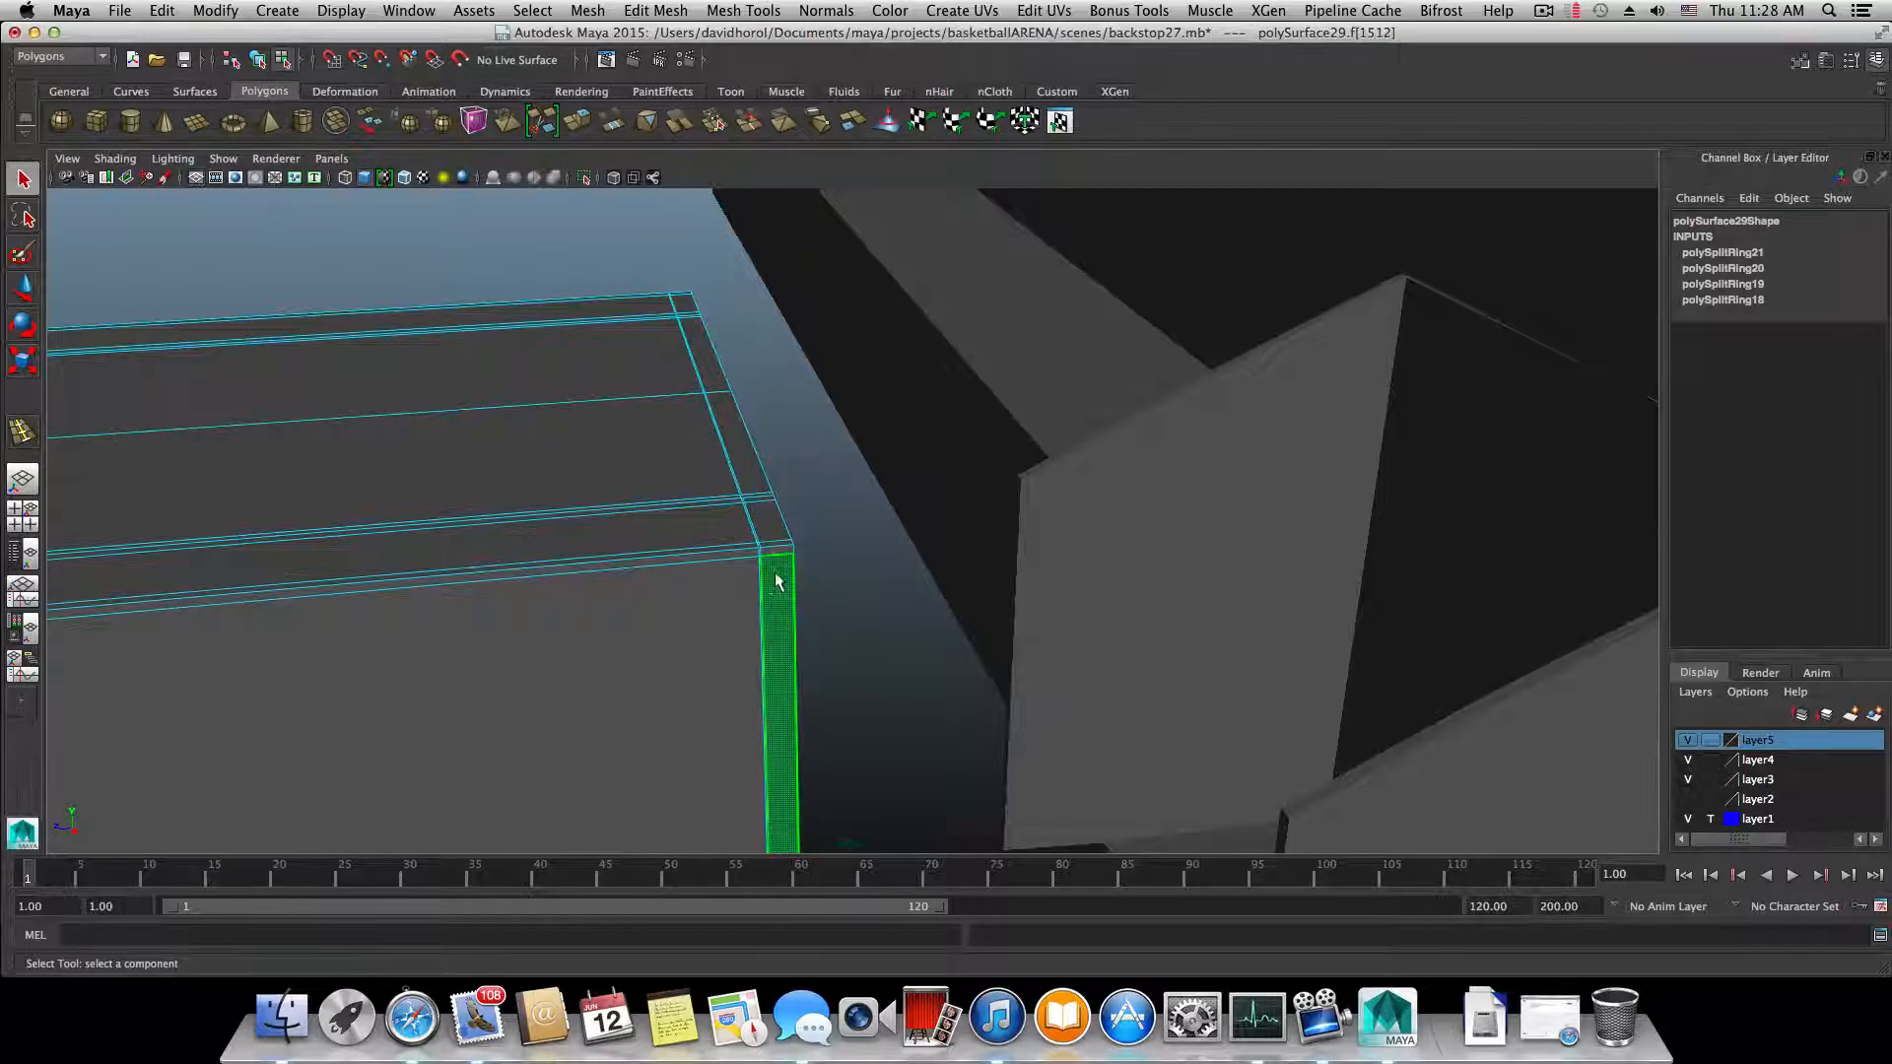
scroll(775, 581, "up", 2)
double_click(721, 567, "shift")
scroll(721, 572, "down", 3)
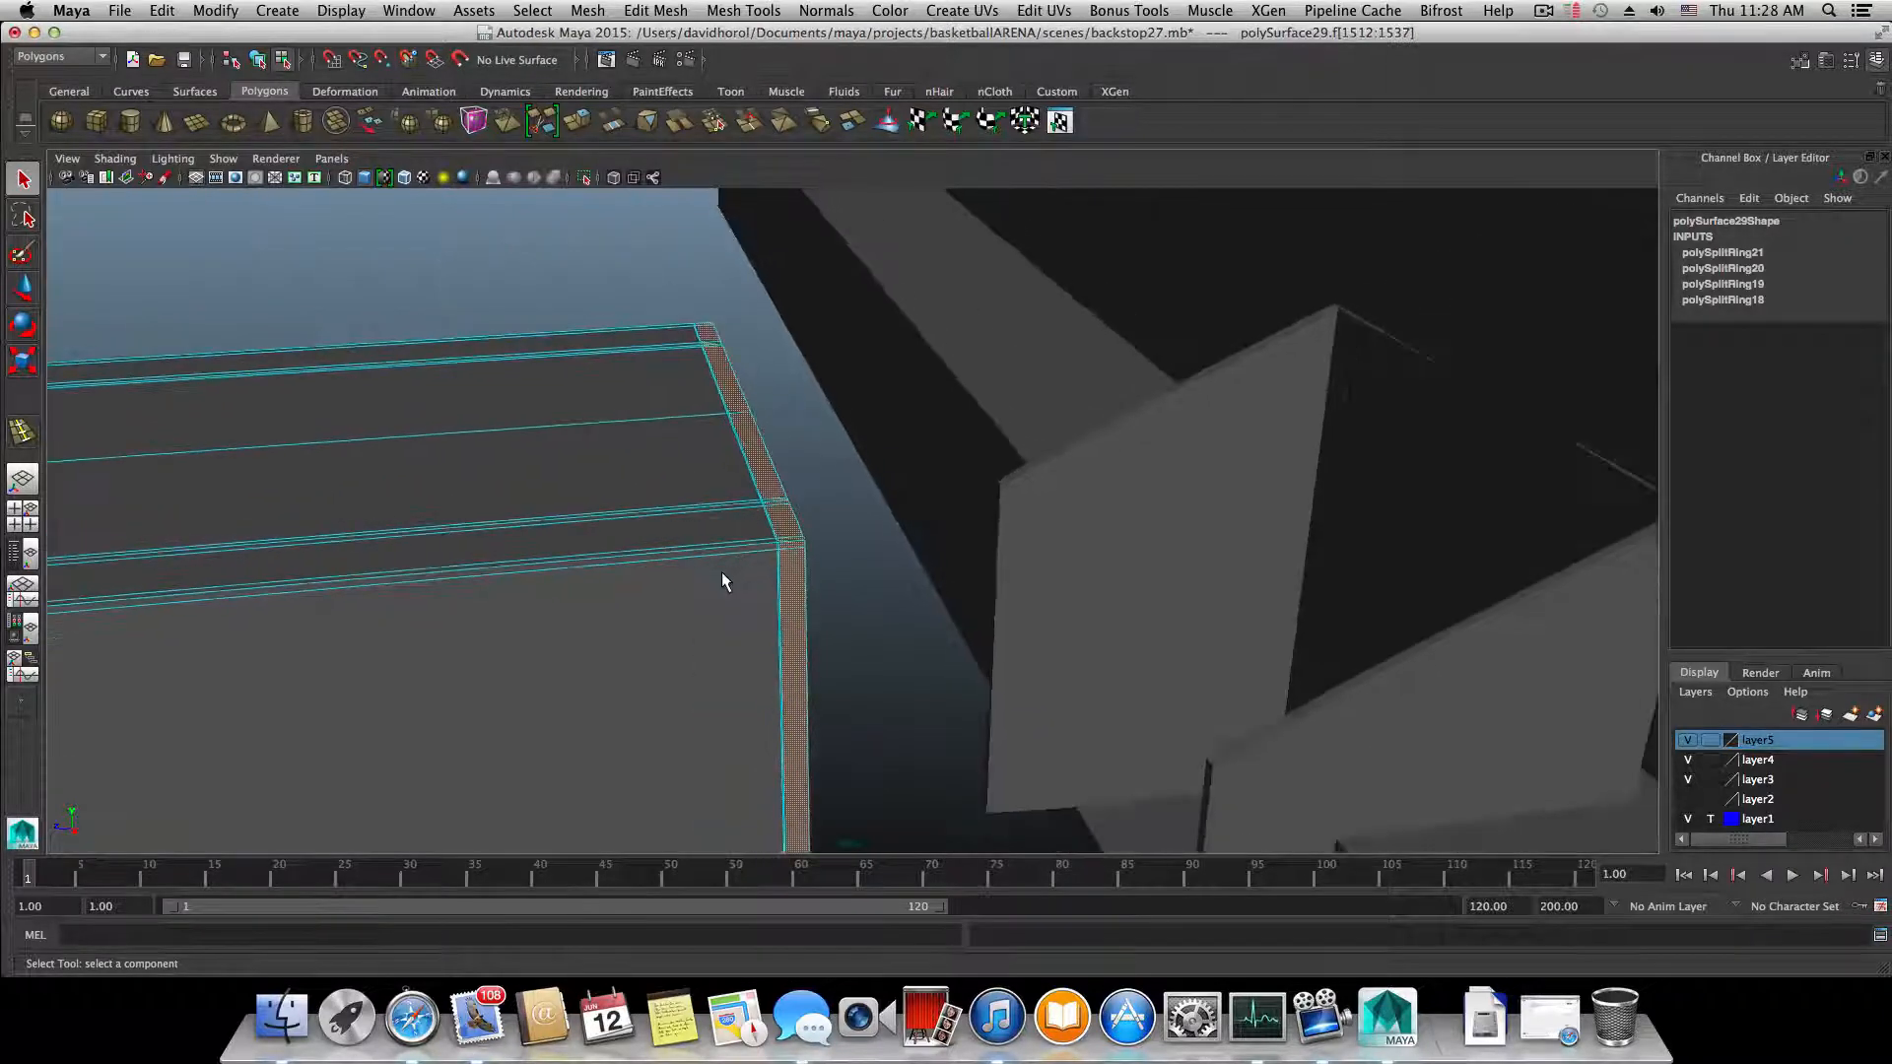
scroll(722, 571, "down", 2)
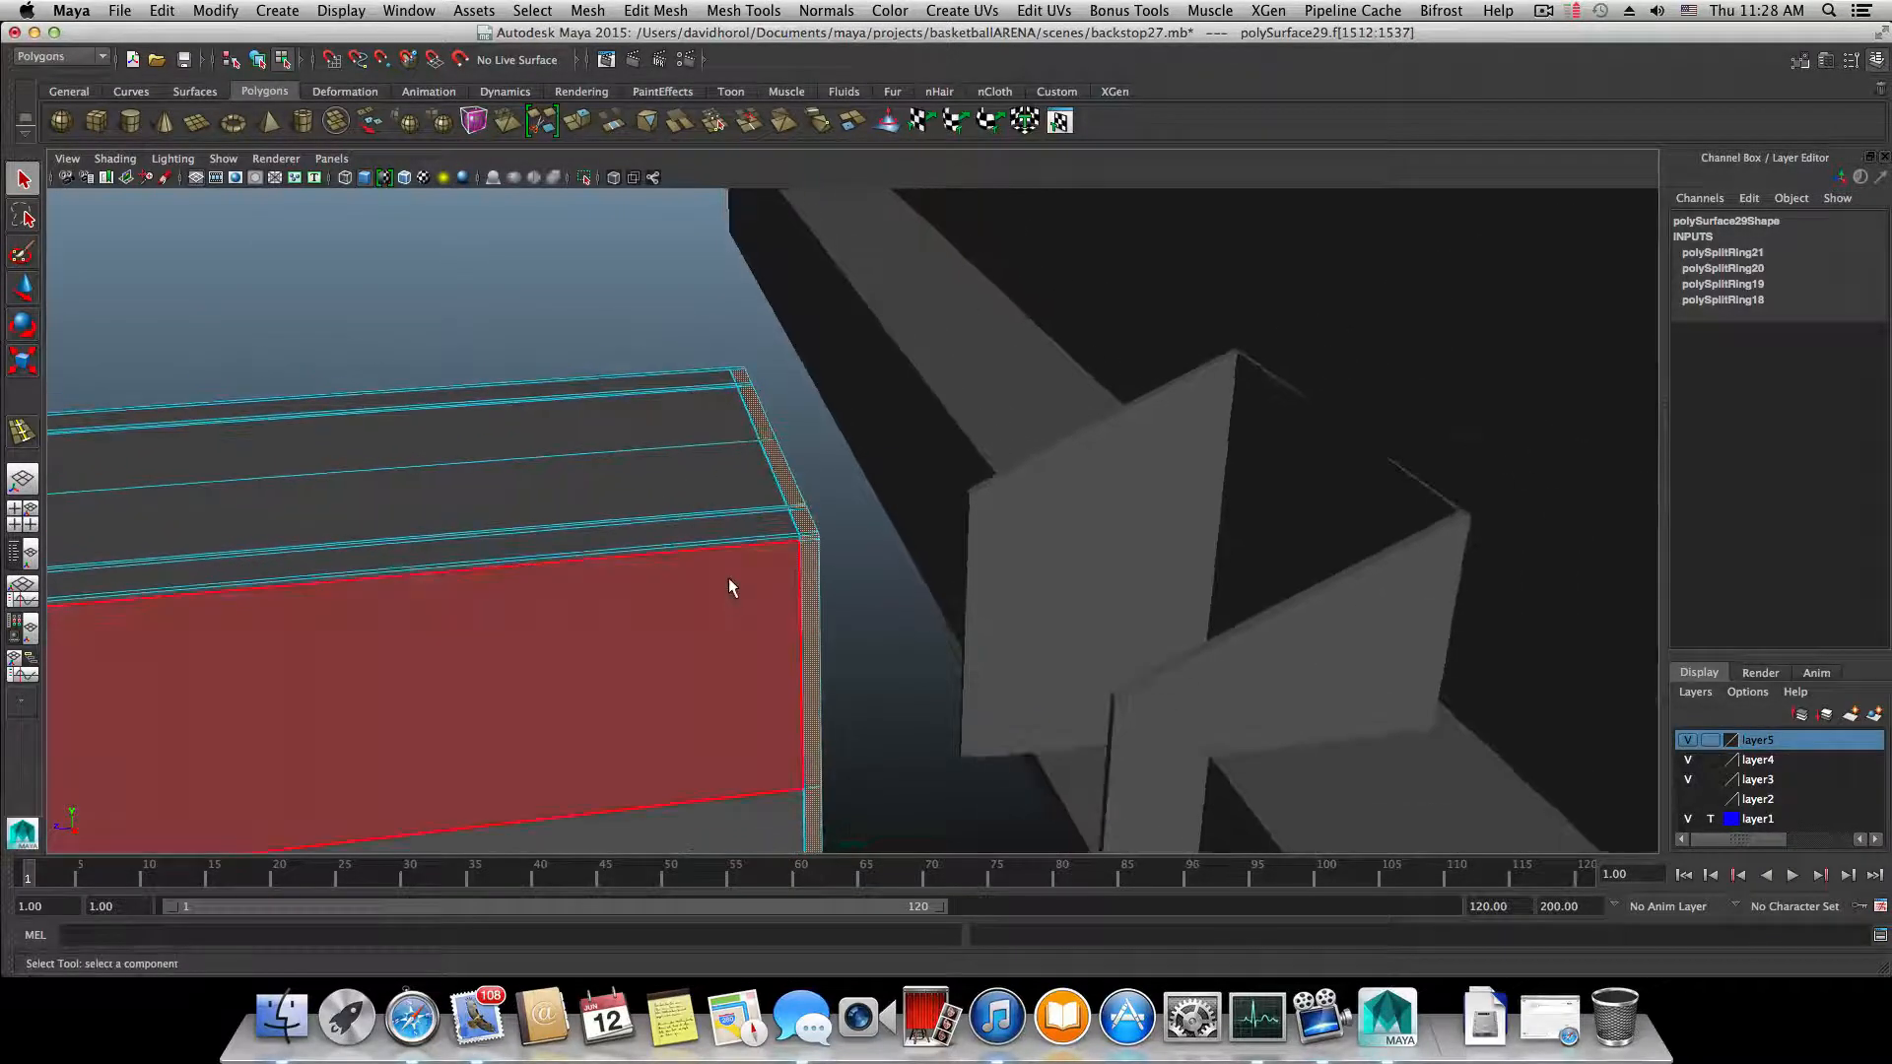
left_click(578, 121)
left_click_drag(891, 654, 1034, 626, "alt")
middle_click_drag(1034, 627, 1131, 620, "alt")
left_click_drag(1029, 609, 1087, 626)
- Increase the end rim's outward extrusion to a local Z of about 2.12
left_click_drag(781, 575, 1222, 678, "alt")
middle_click_drag(1222, 678, 1073, 634, "alt")
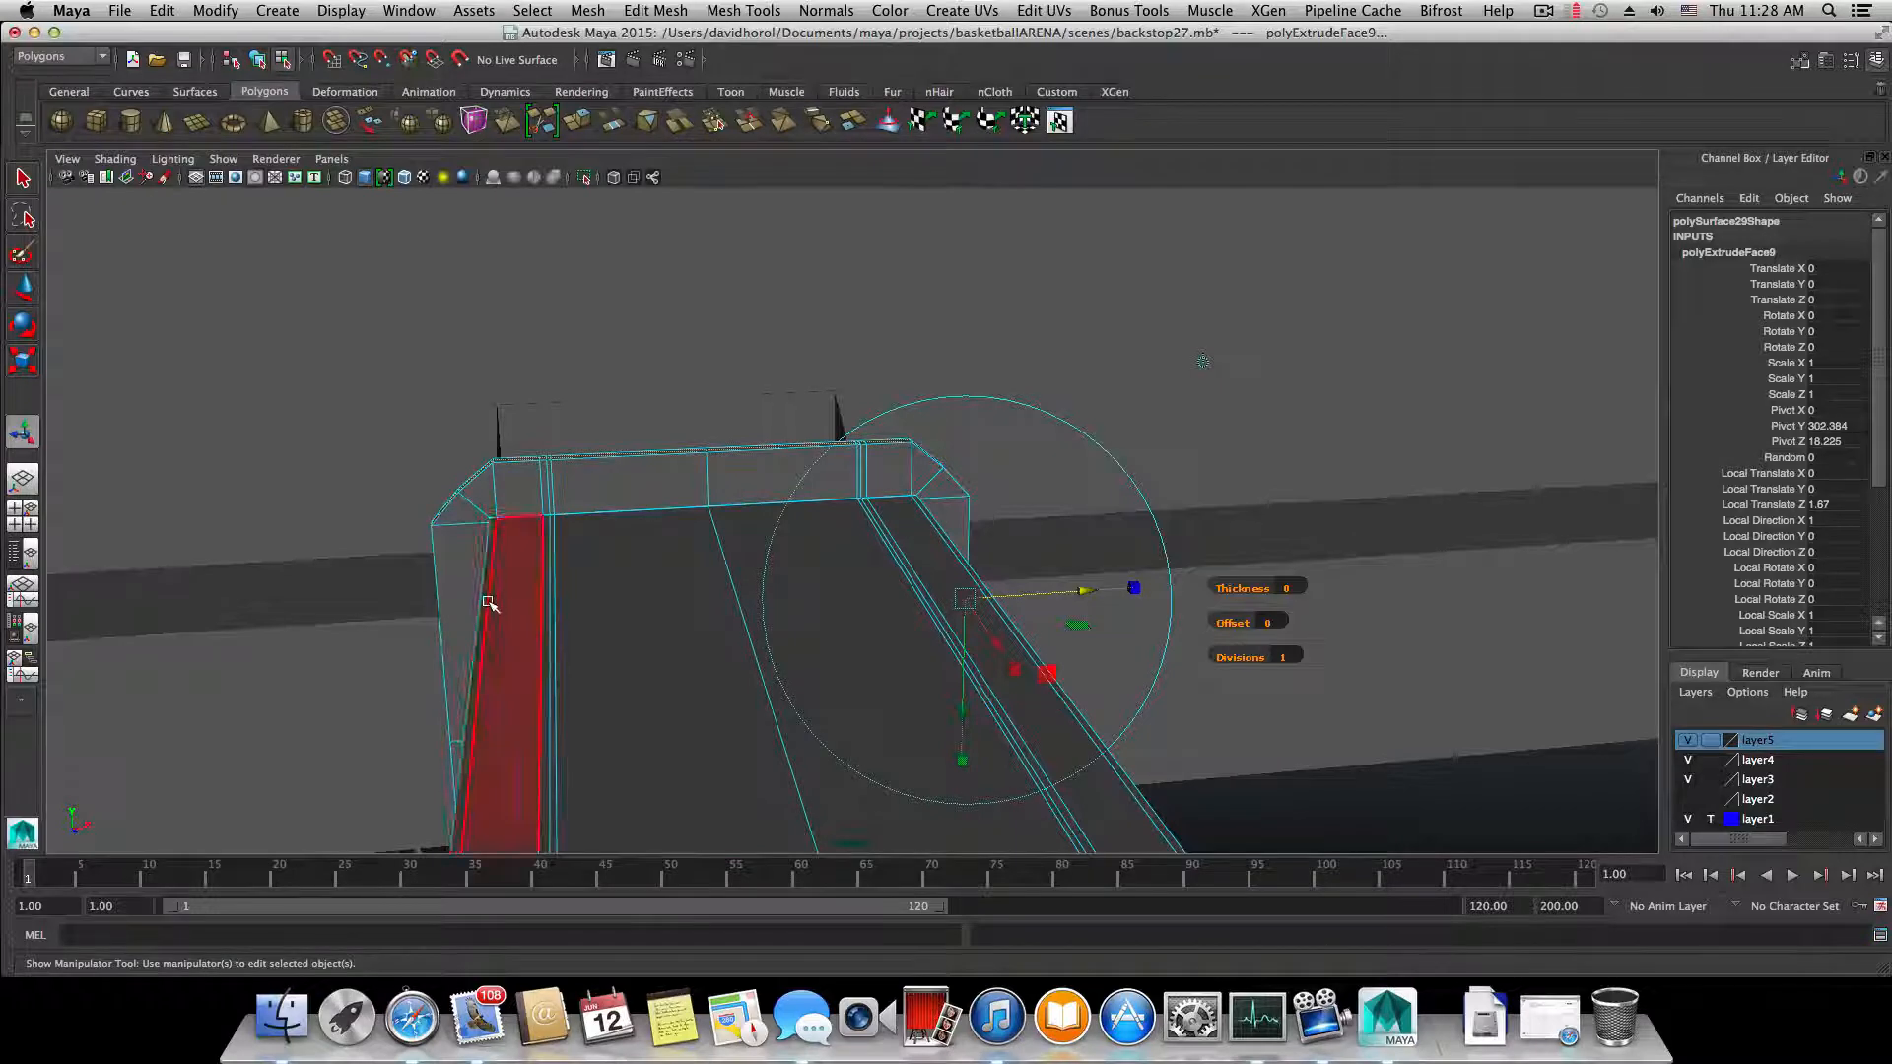
left_click_drag(839, 580, 824, 591, "alt")
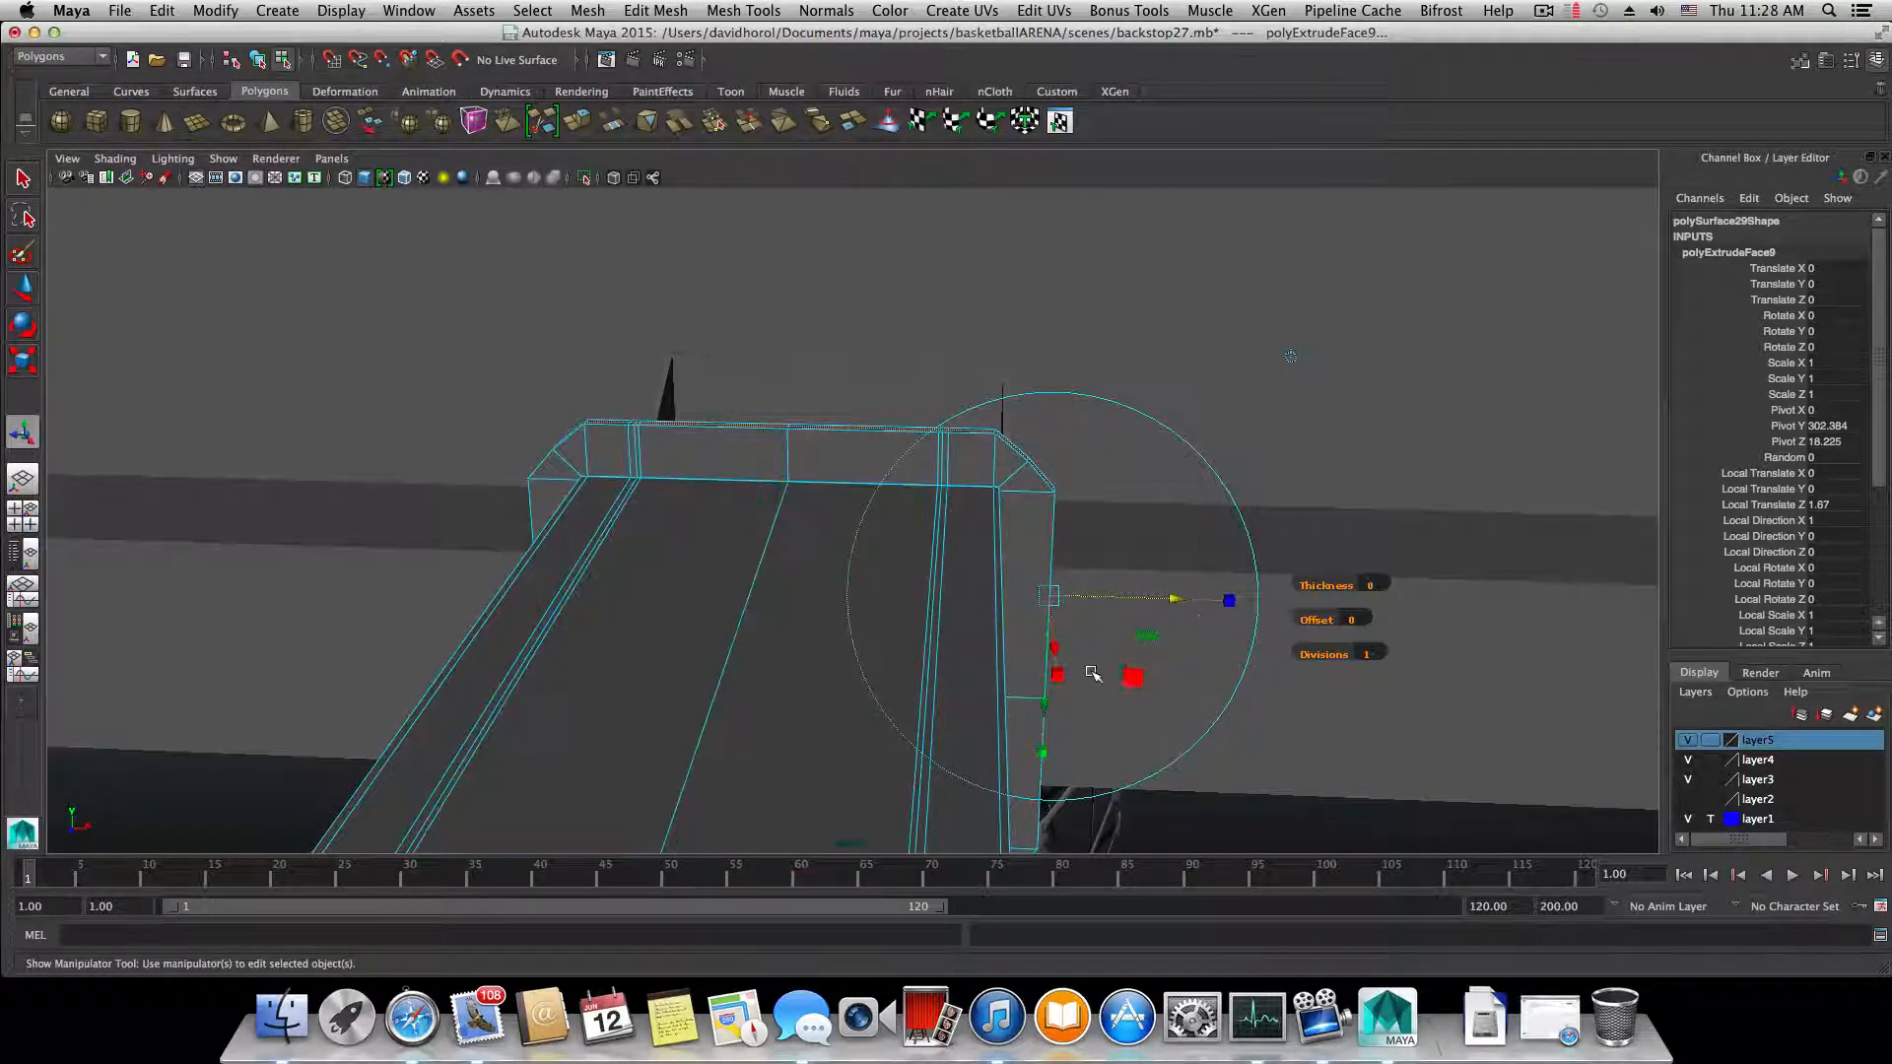
left_click_drag(1179, 601, 1191, 604)
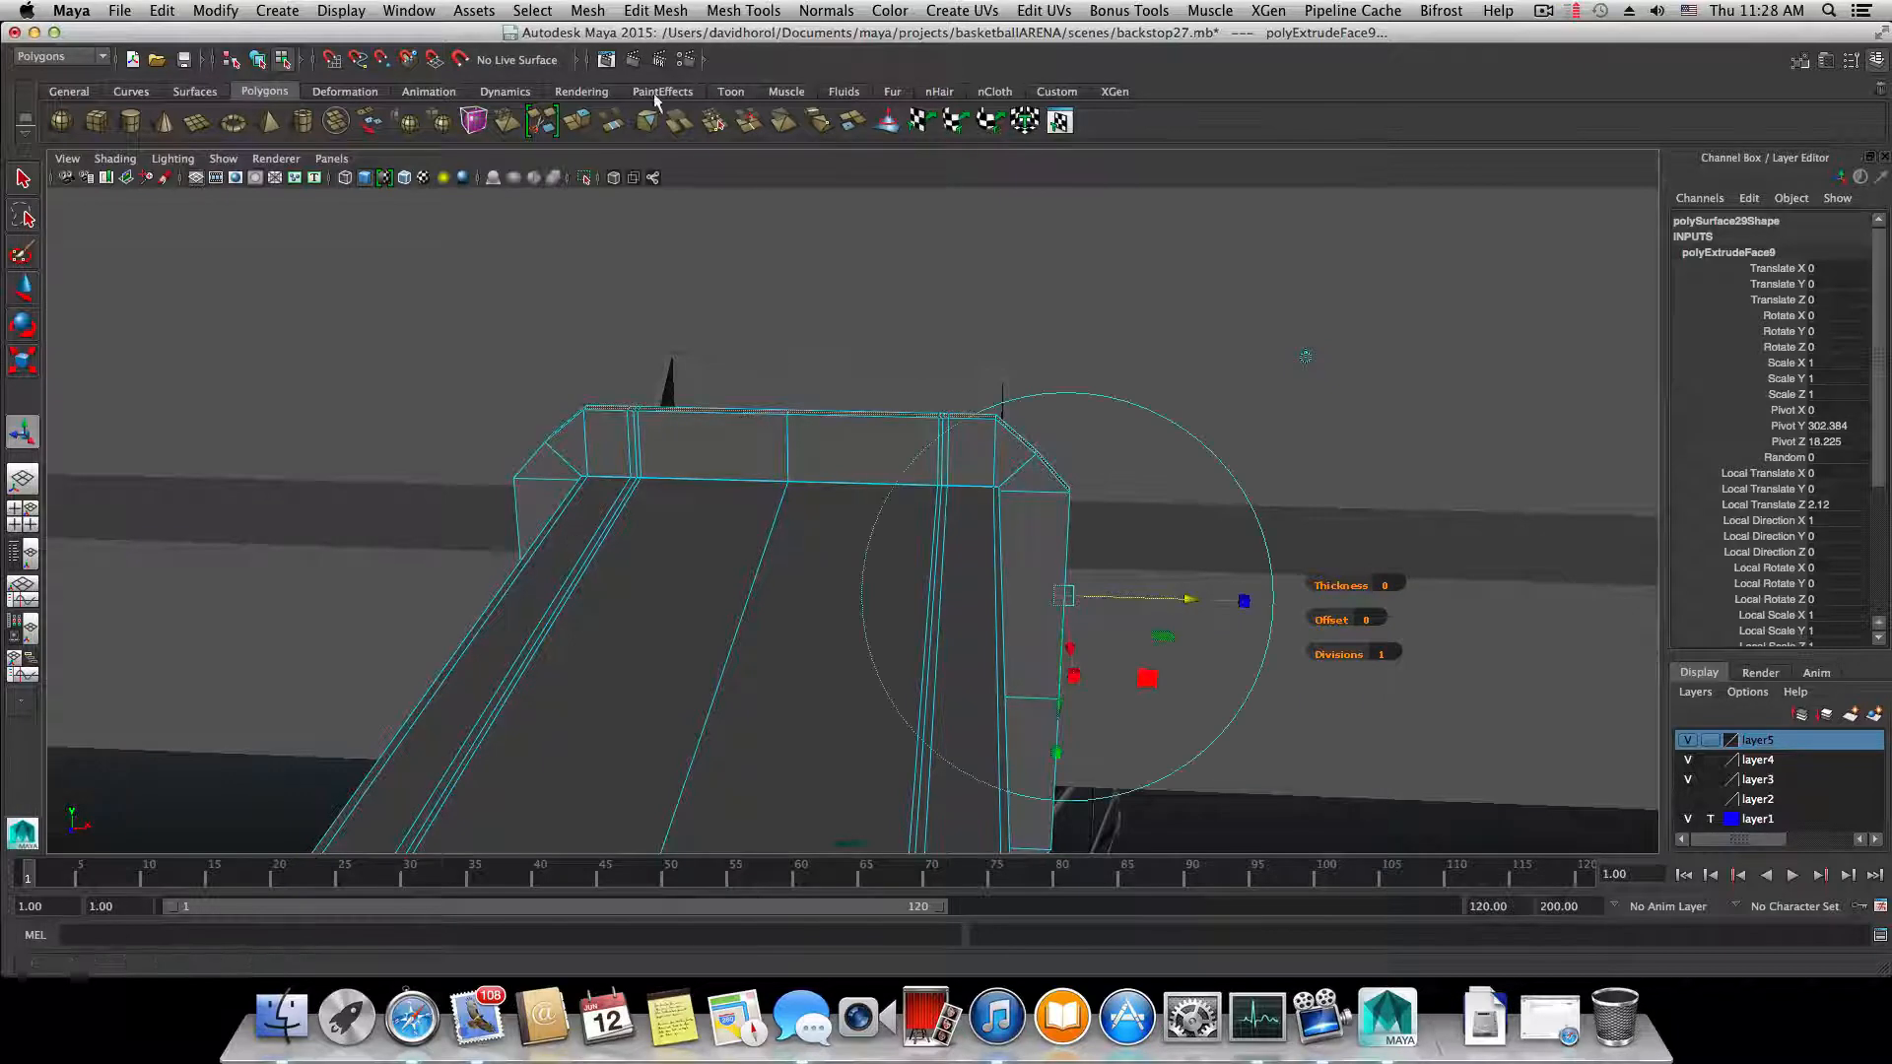
- Compare the rim with the arm joint in the reference photo, extend its extrusion to about 2.388 local Z and return to object selection
left_click(606, 60)
scroll(1164, 636, "up", 5)
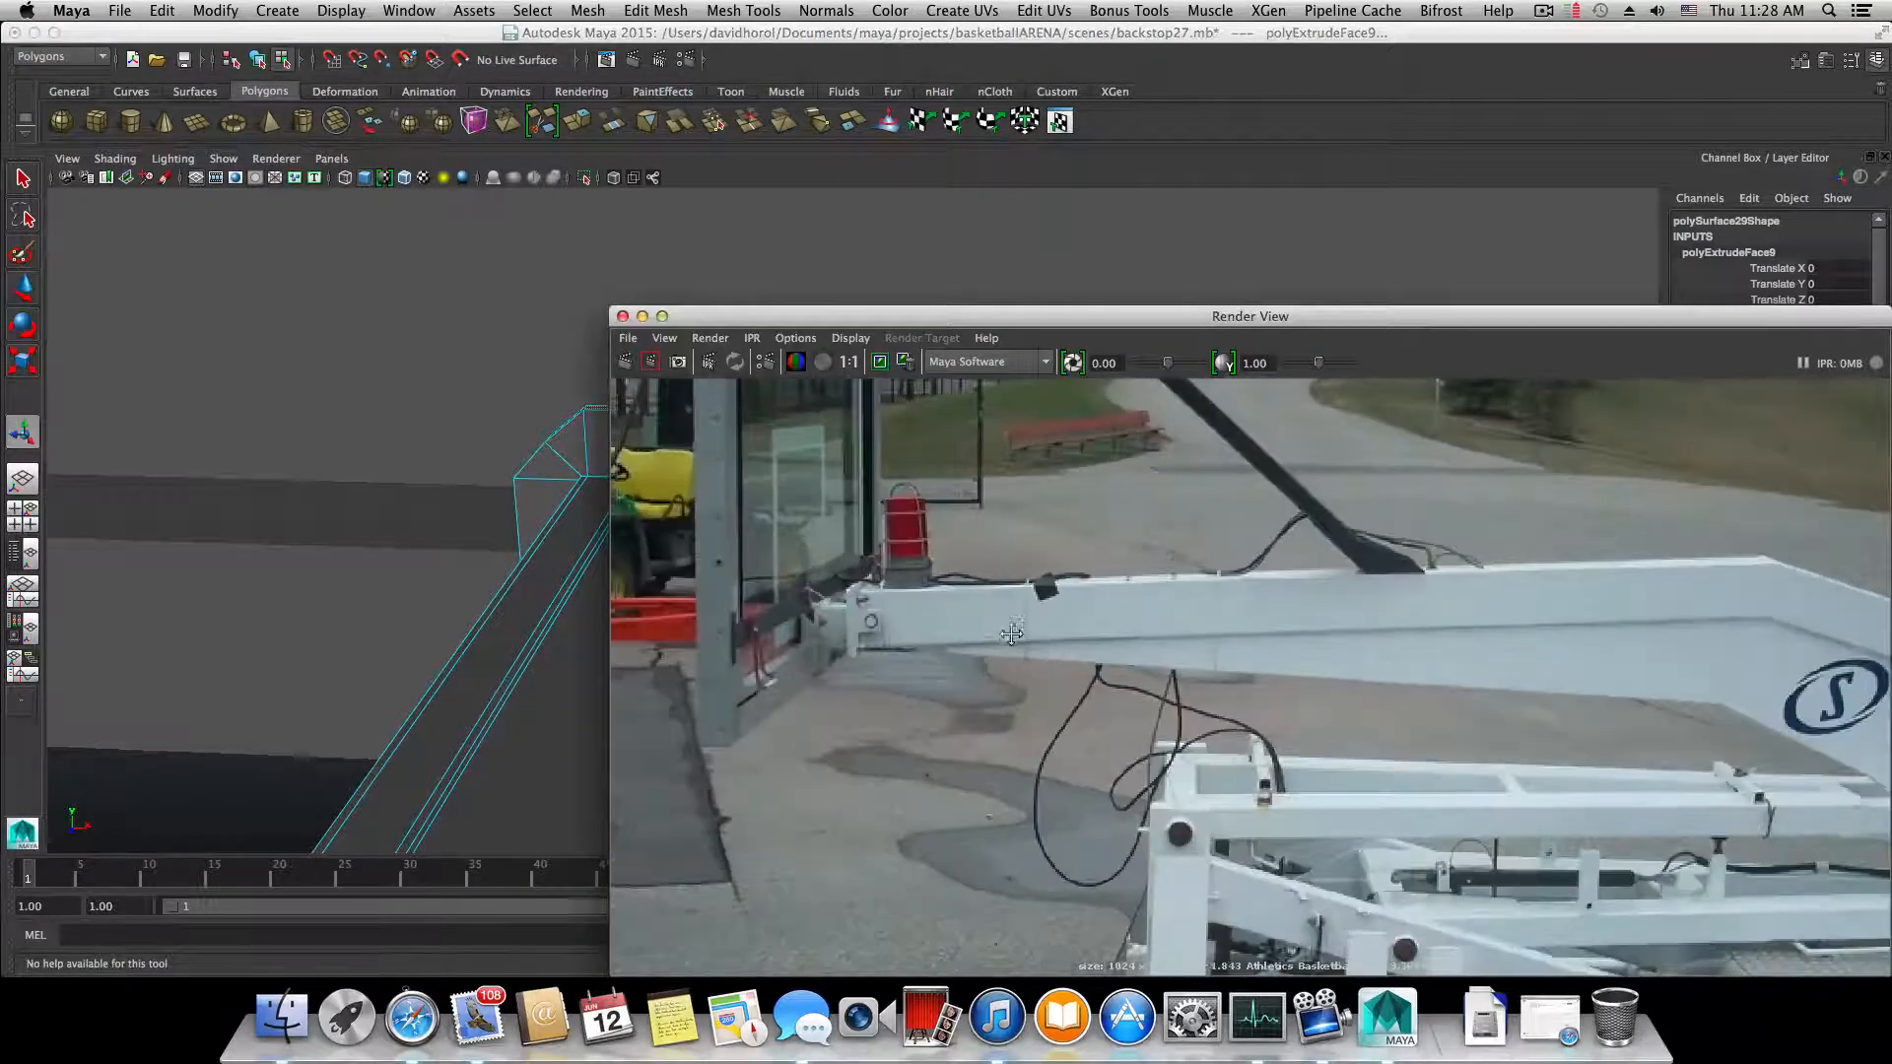
scroll(1334, 658, "up", 8)
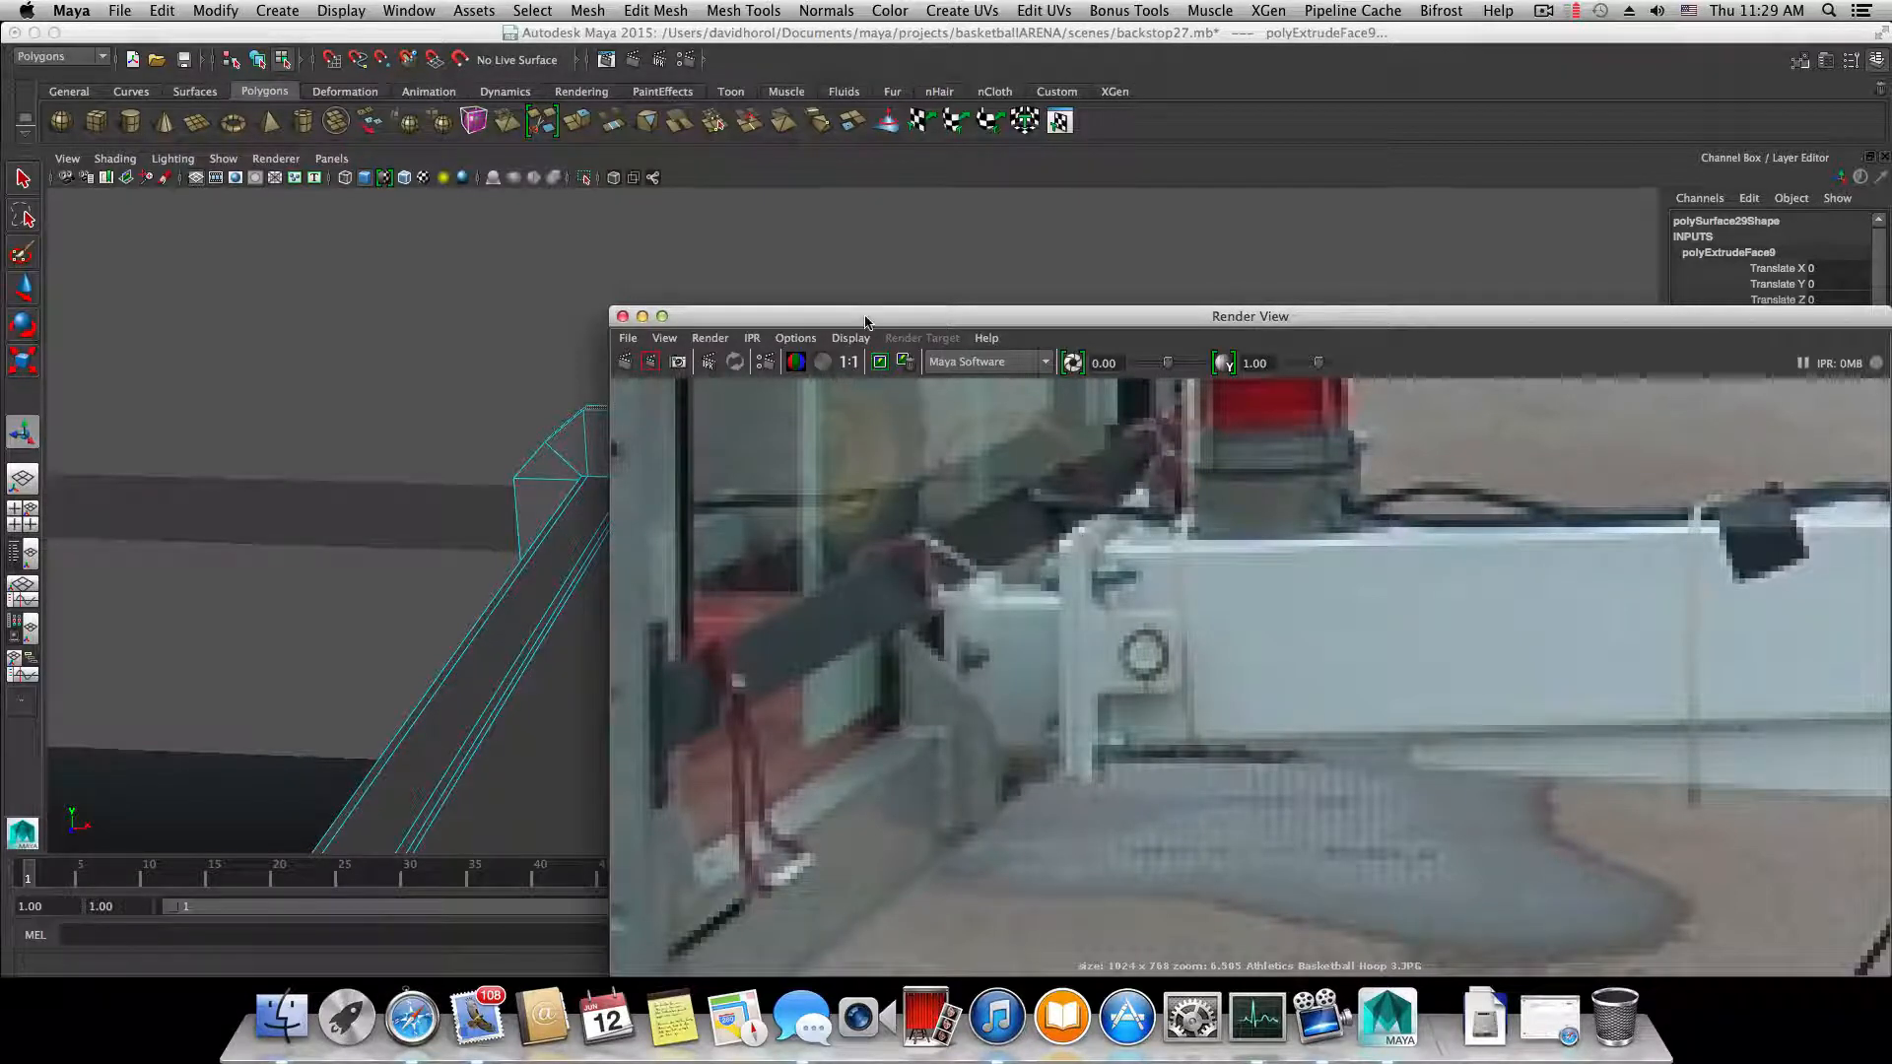
left_click_drag(865, 321, 786, 862)
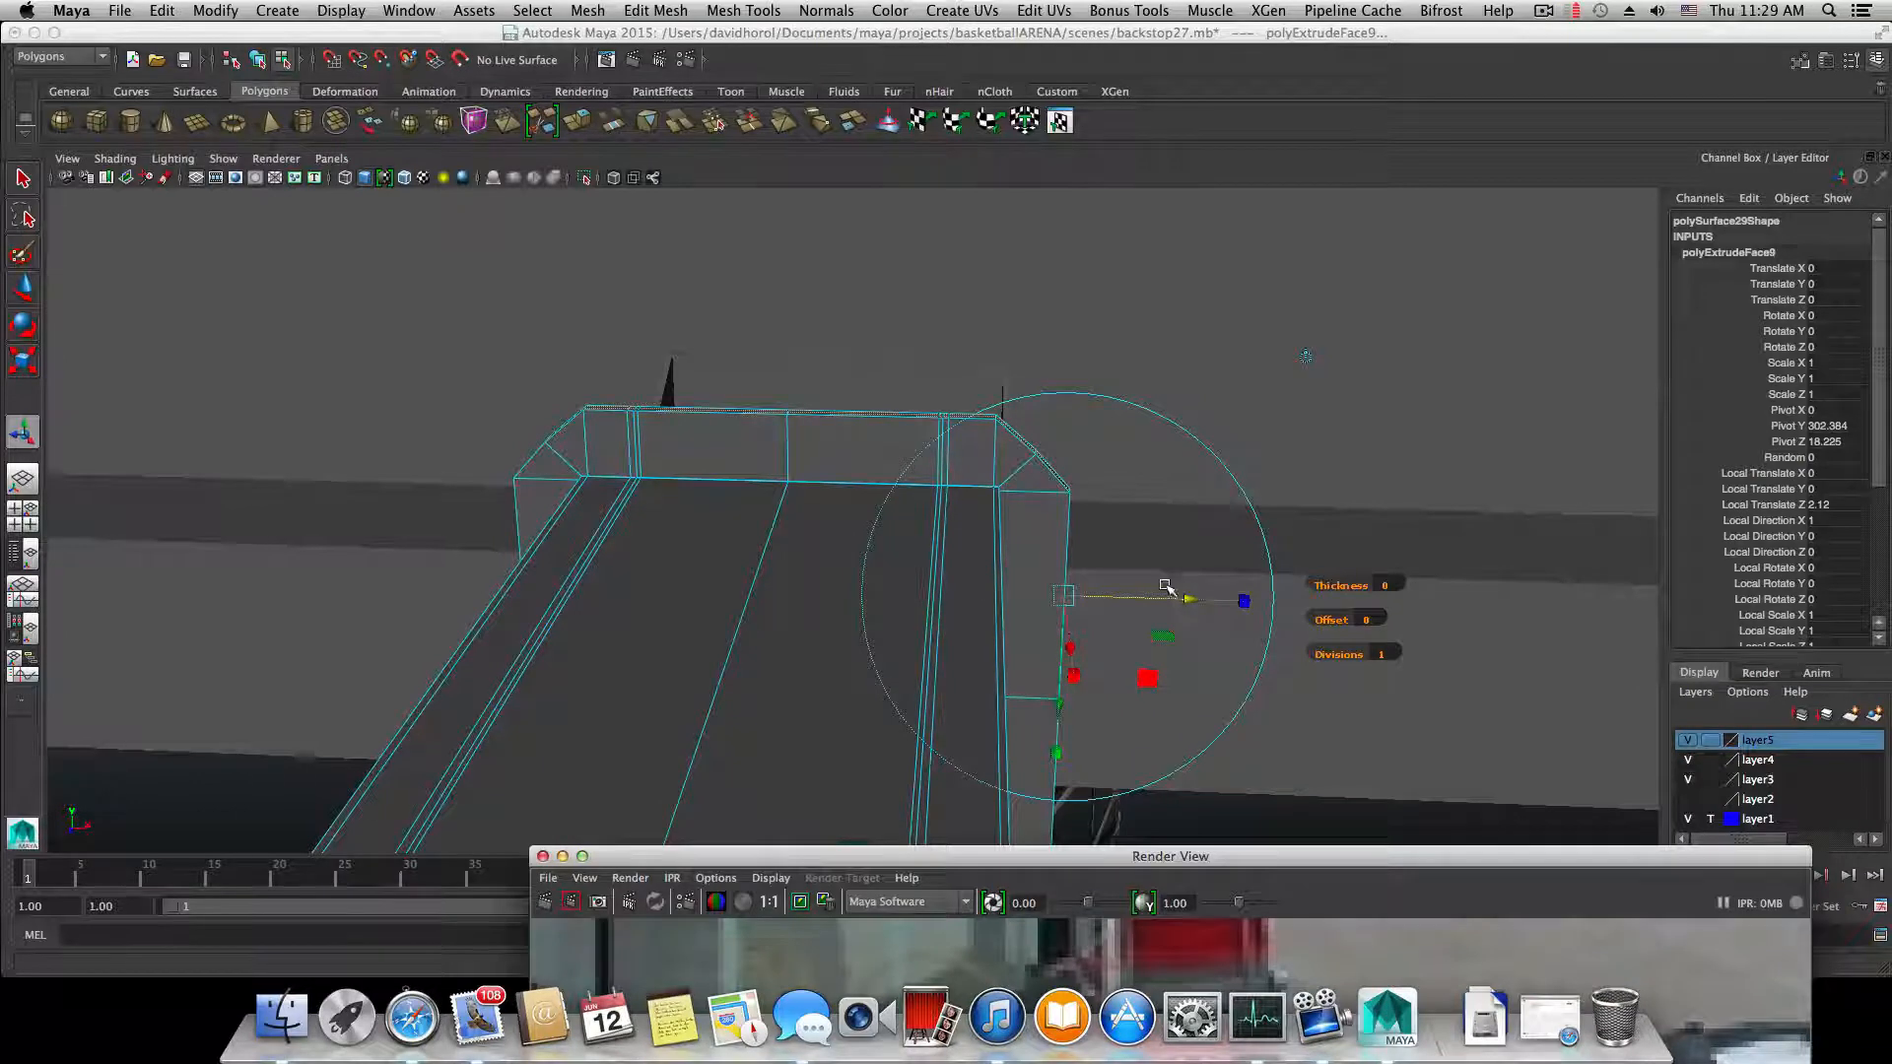
left_click_drag(1187, 602, 1199, 604)
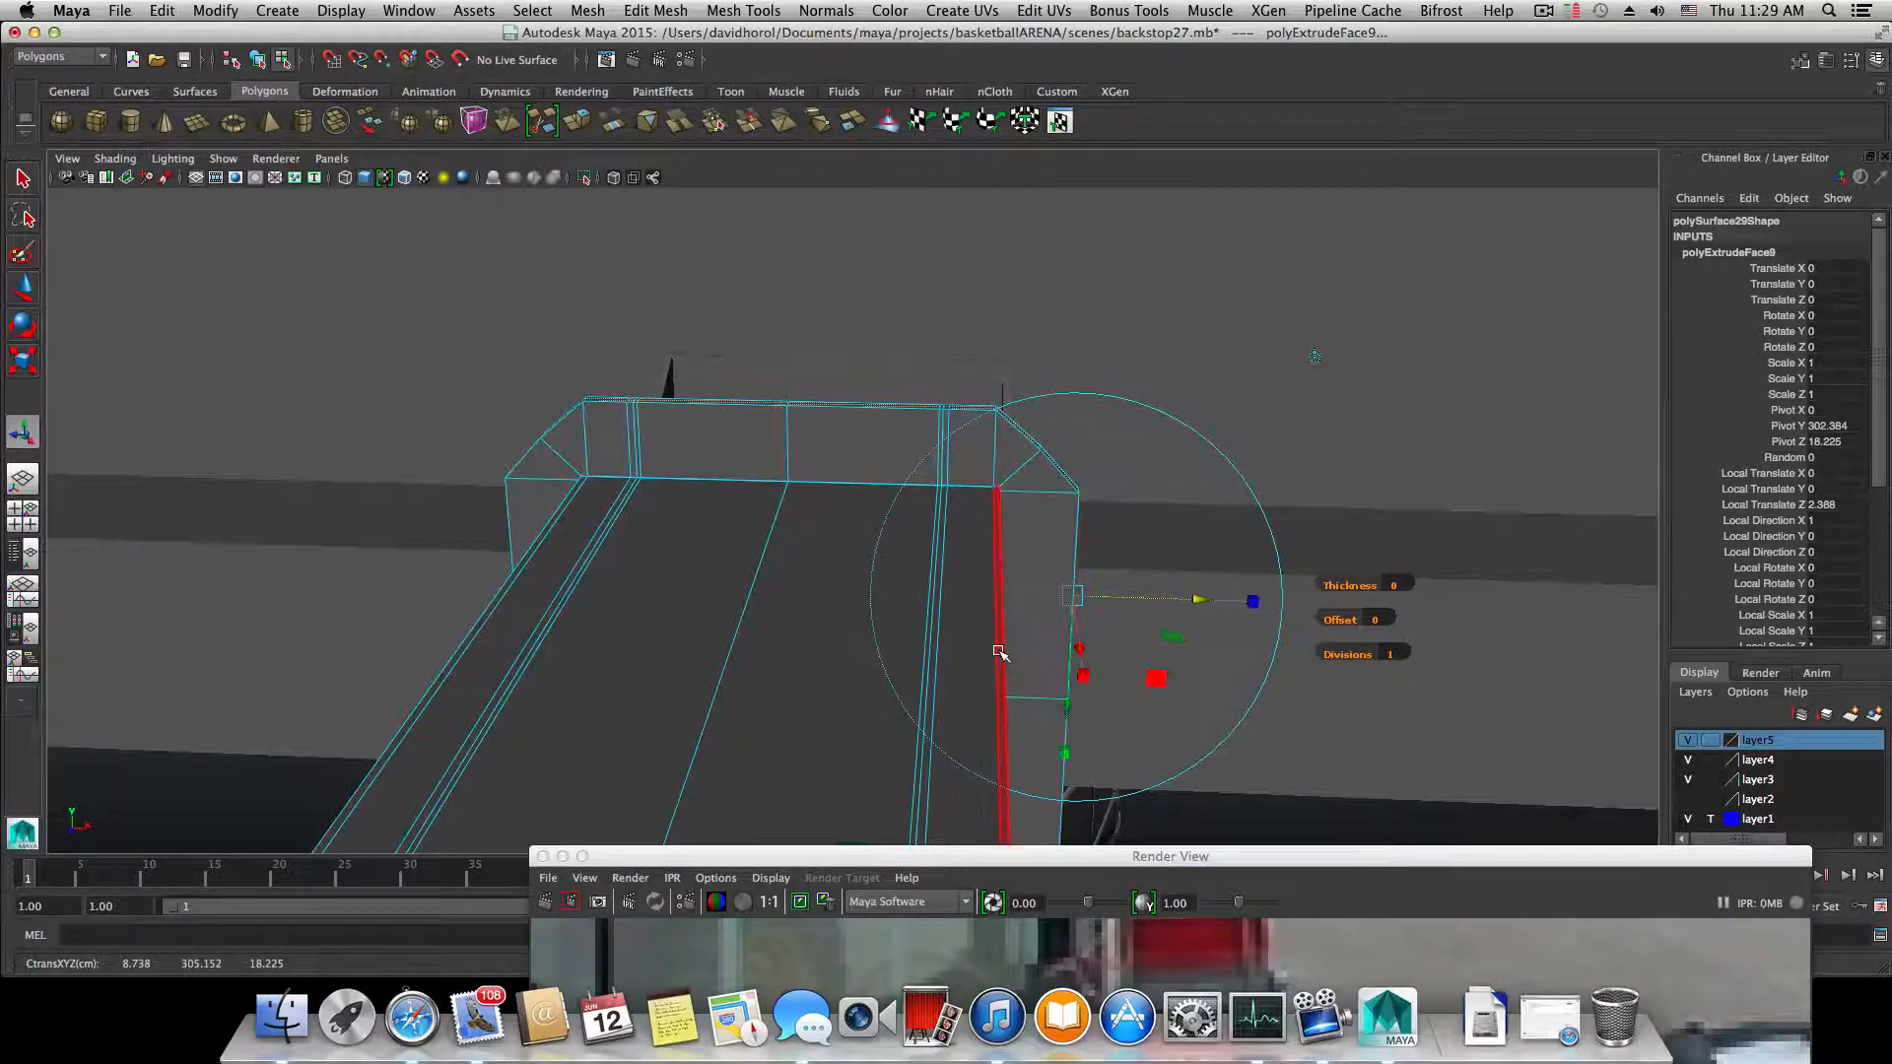
key("F8")
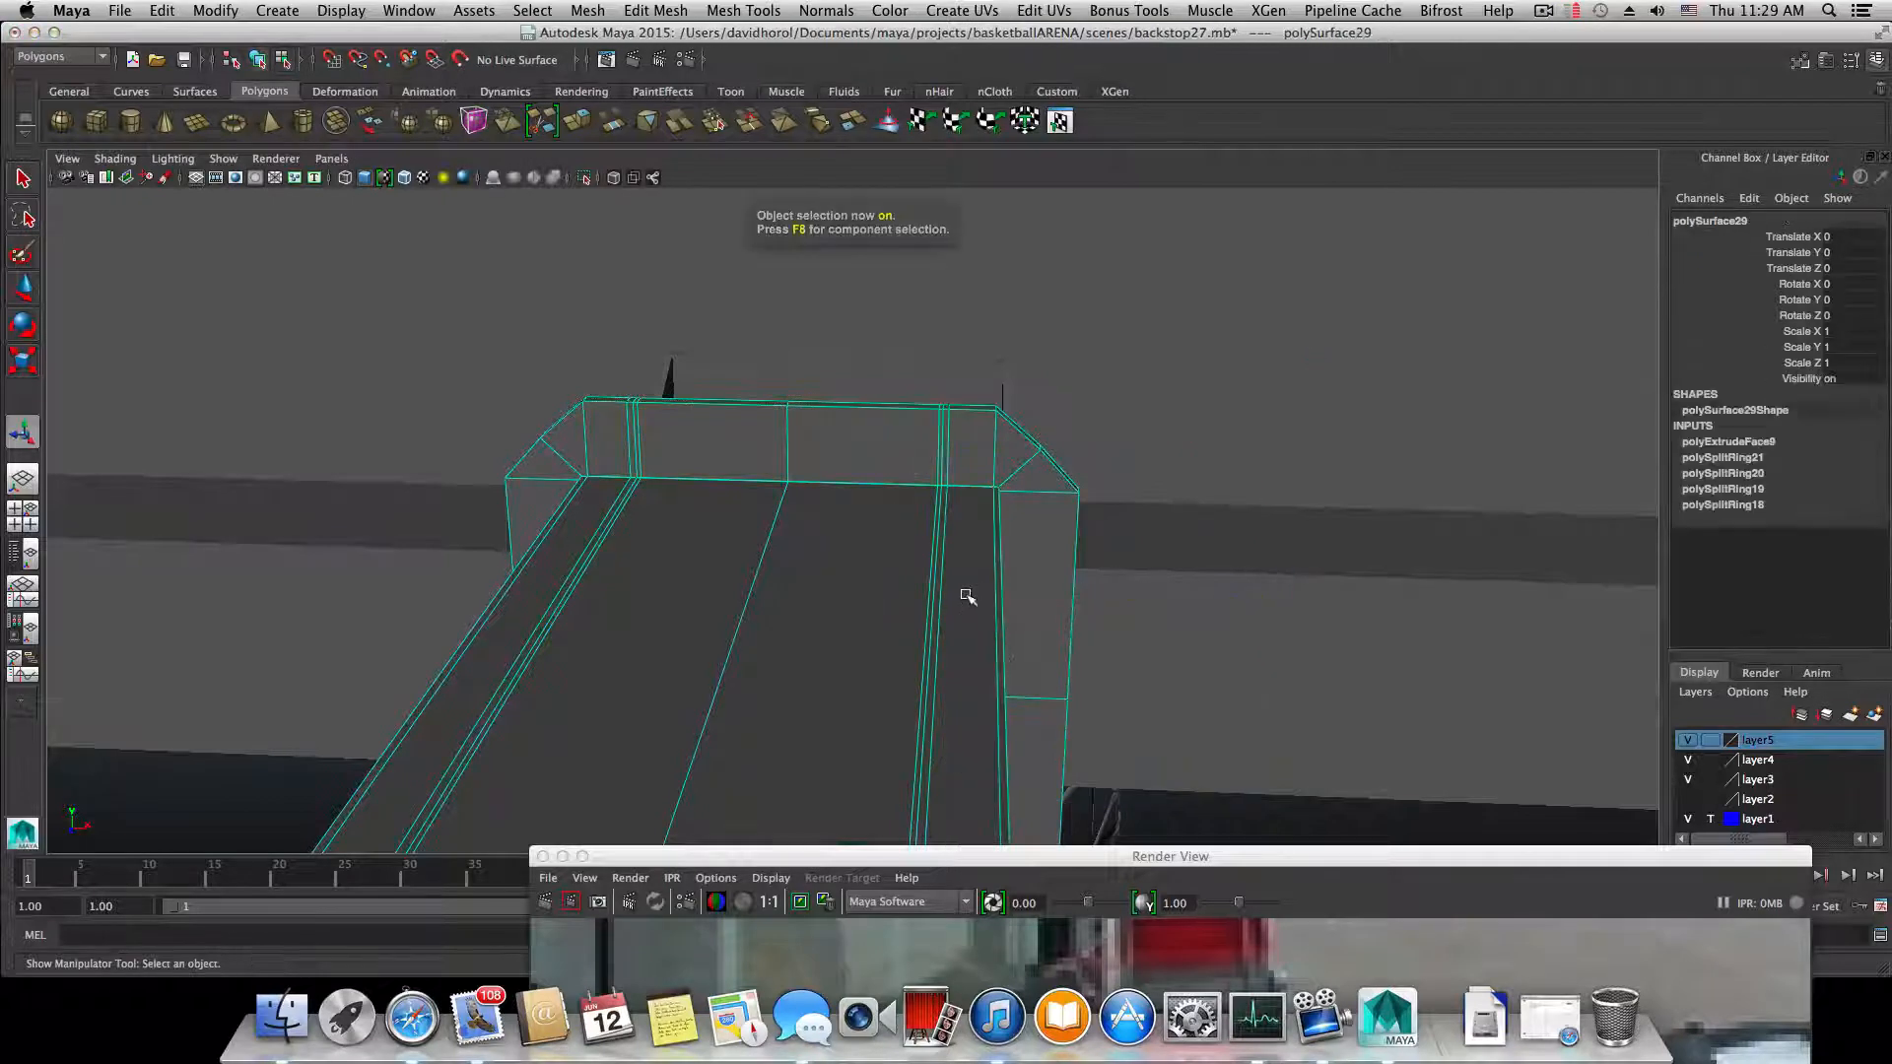
- Select the end rim's outermost vertices along its upper and lower edges and scale them vertically inward to make the rim thinner there
left_click_drag(963, 591, 963, 519, "alt")
right_click_drag(964, 520, 867, 515)
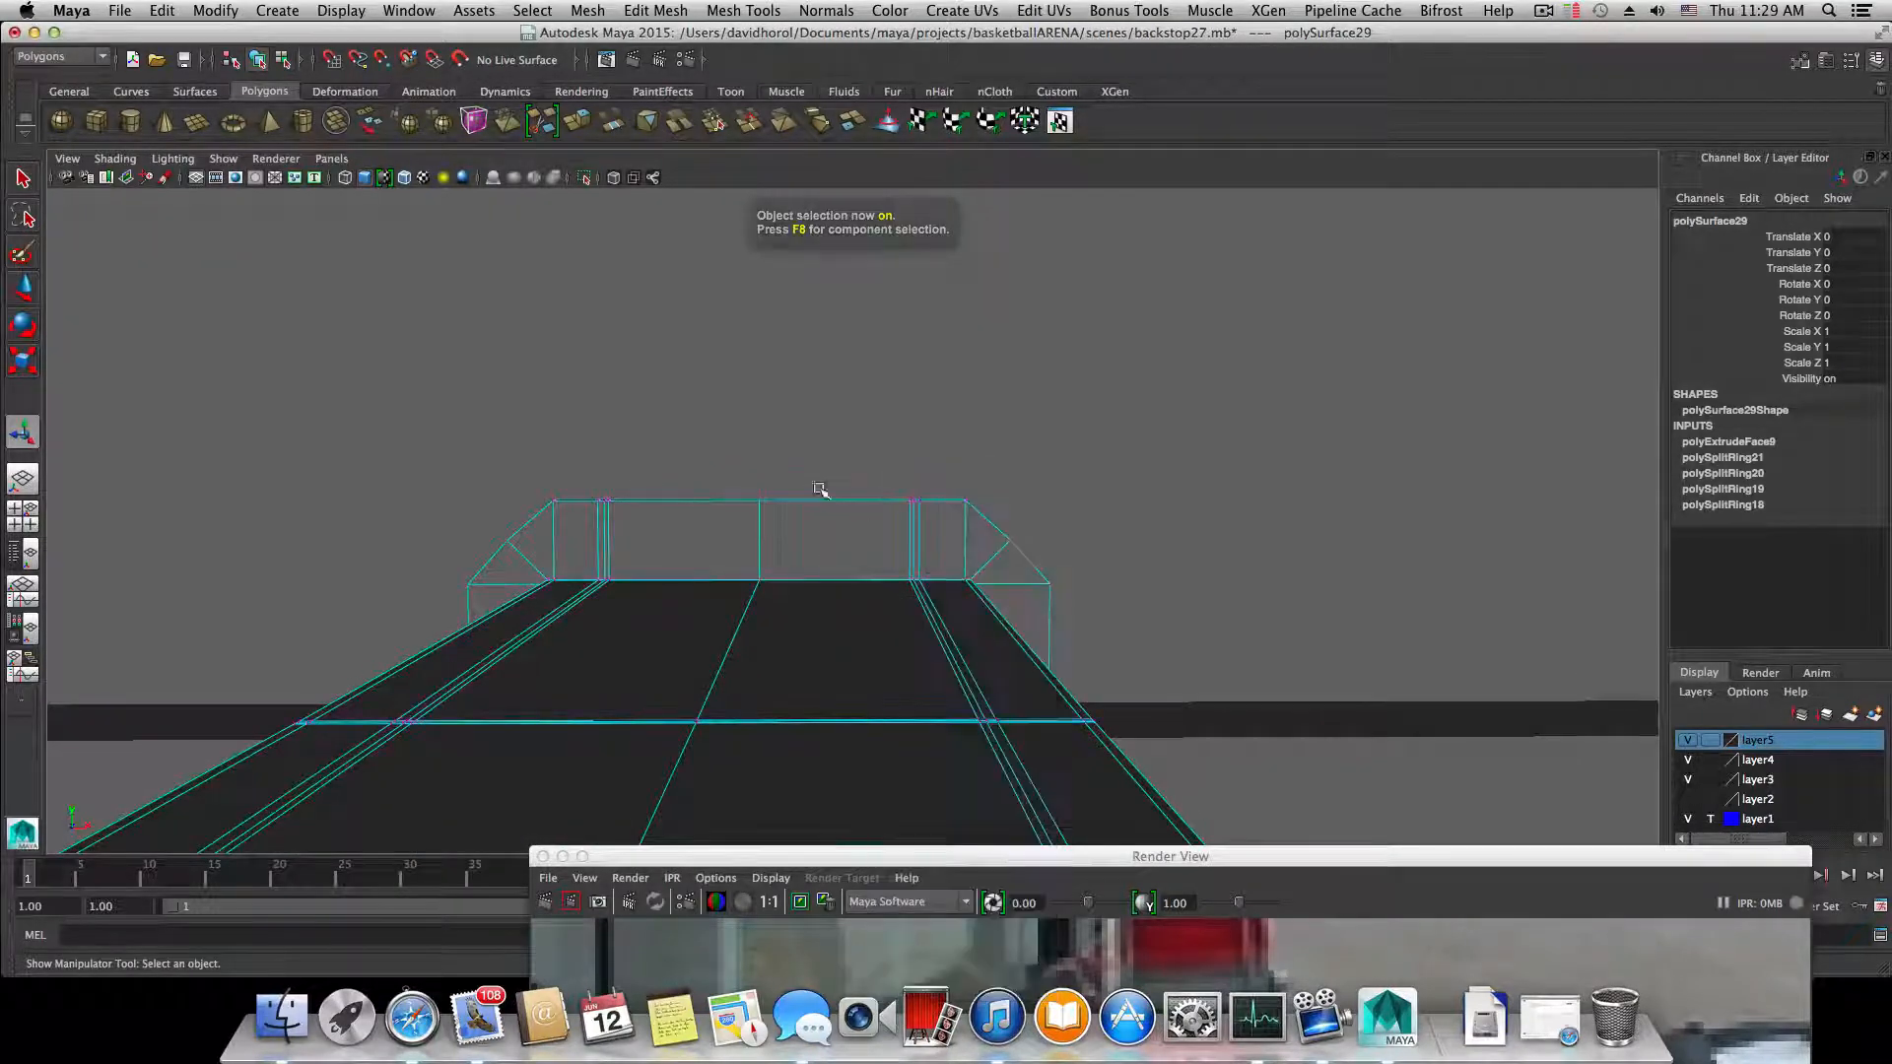
left_click_drag(1056, 556, 1056, 556)
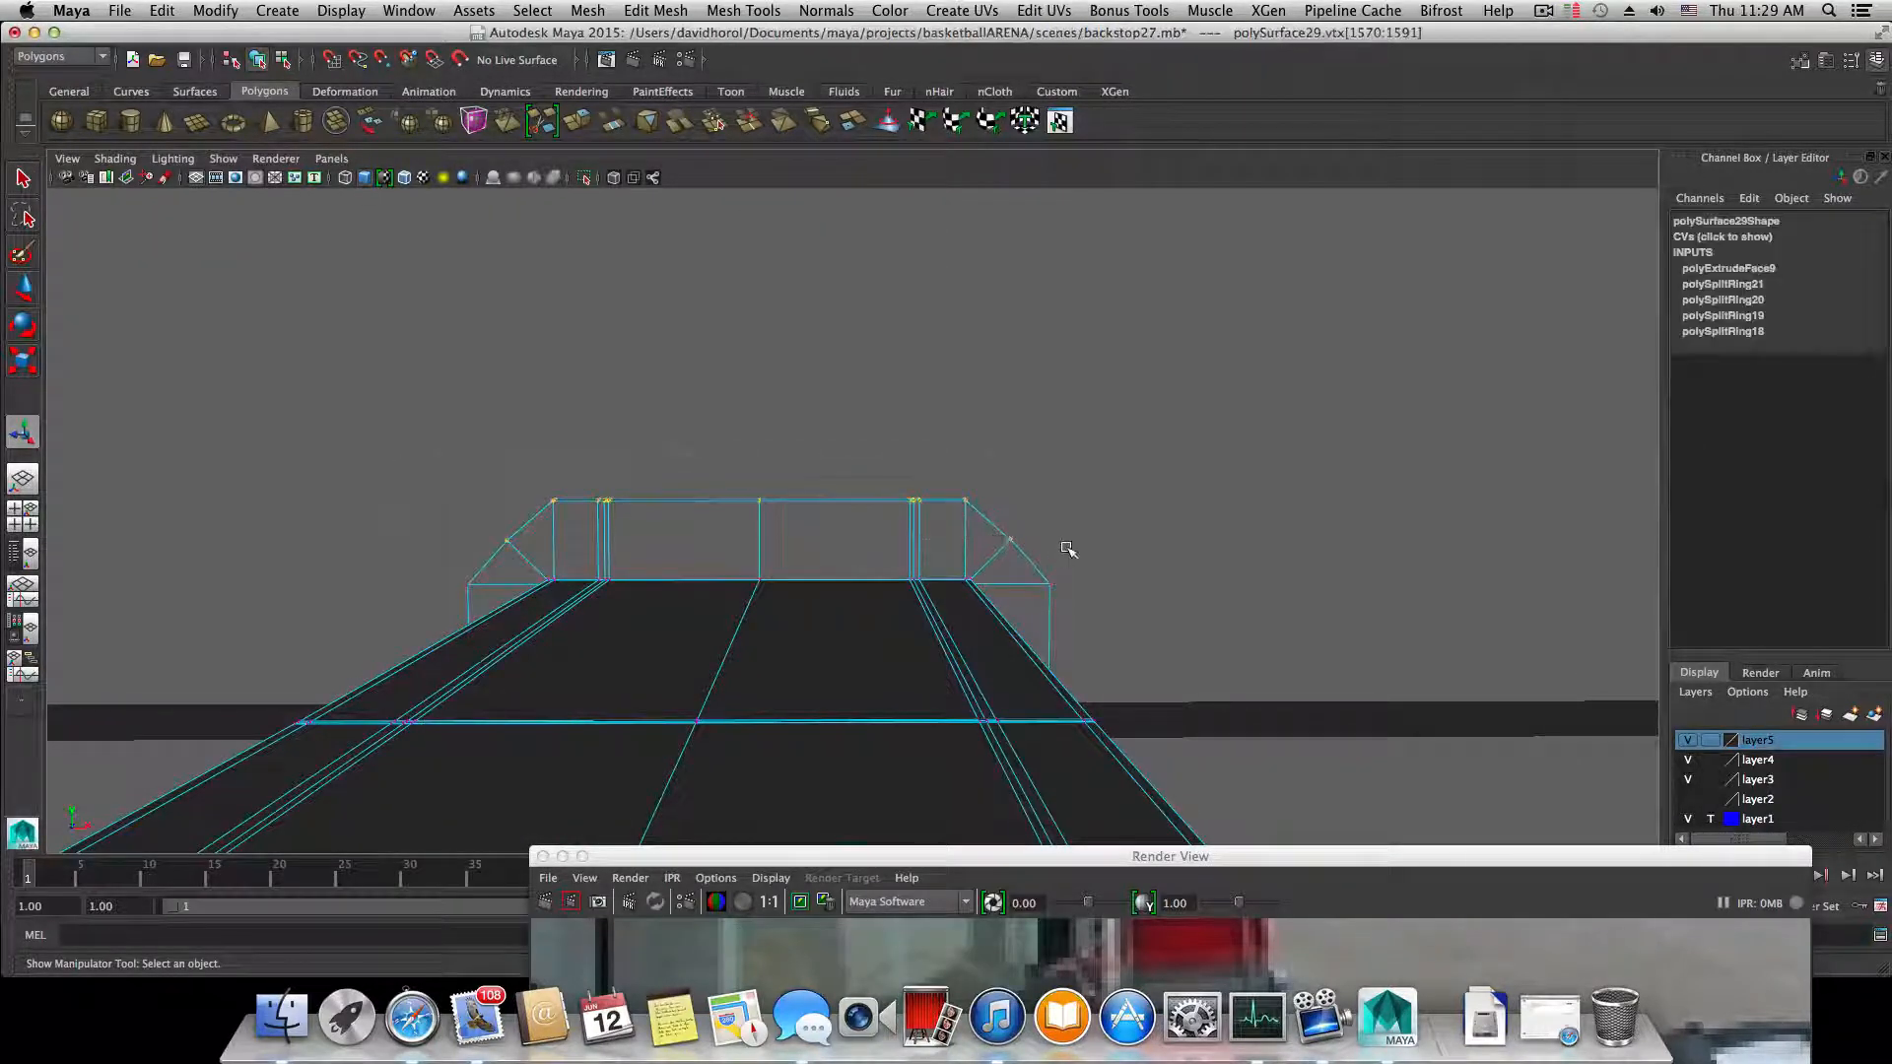
key("w")
scroll(933, 655, "down", 5)
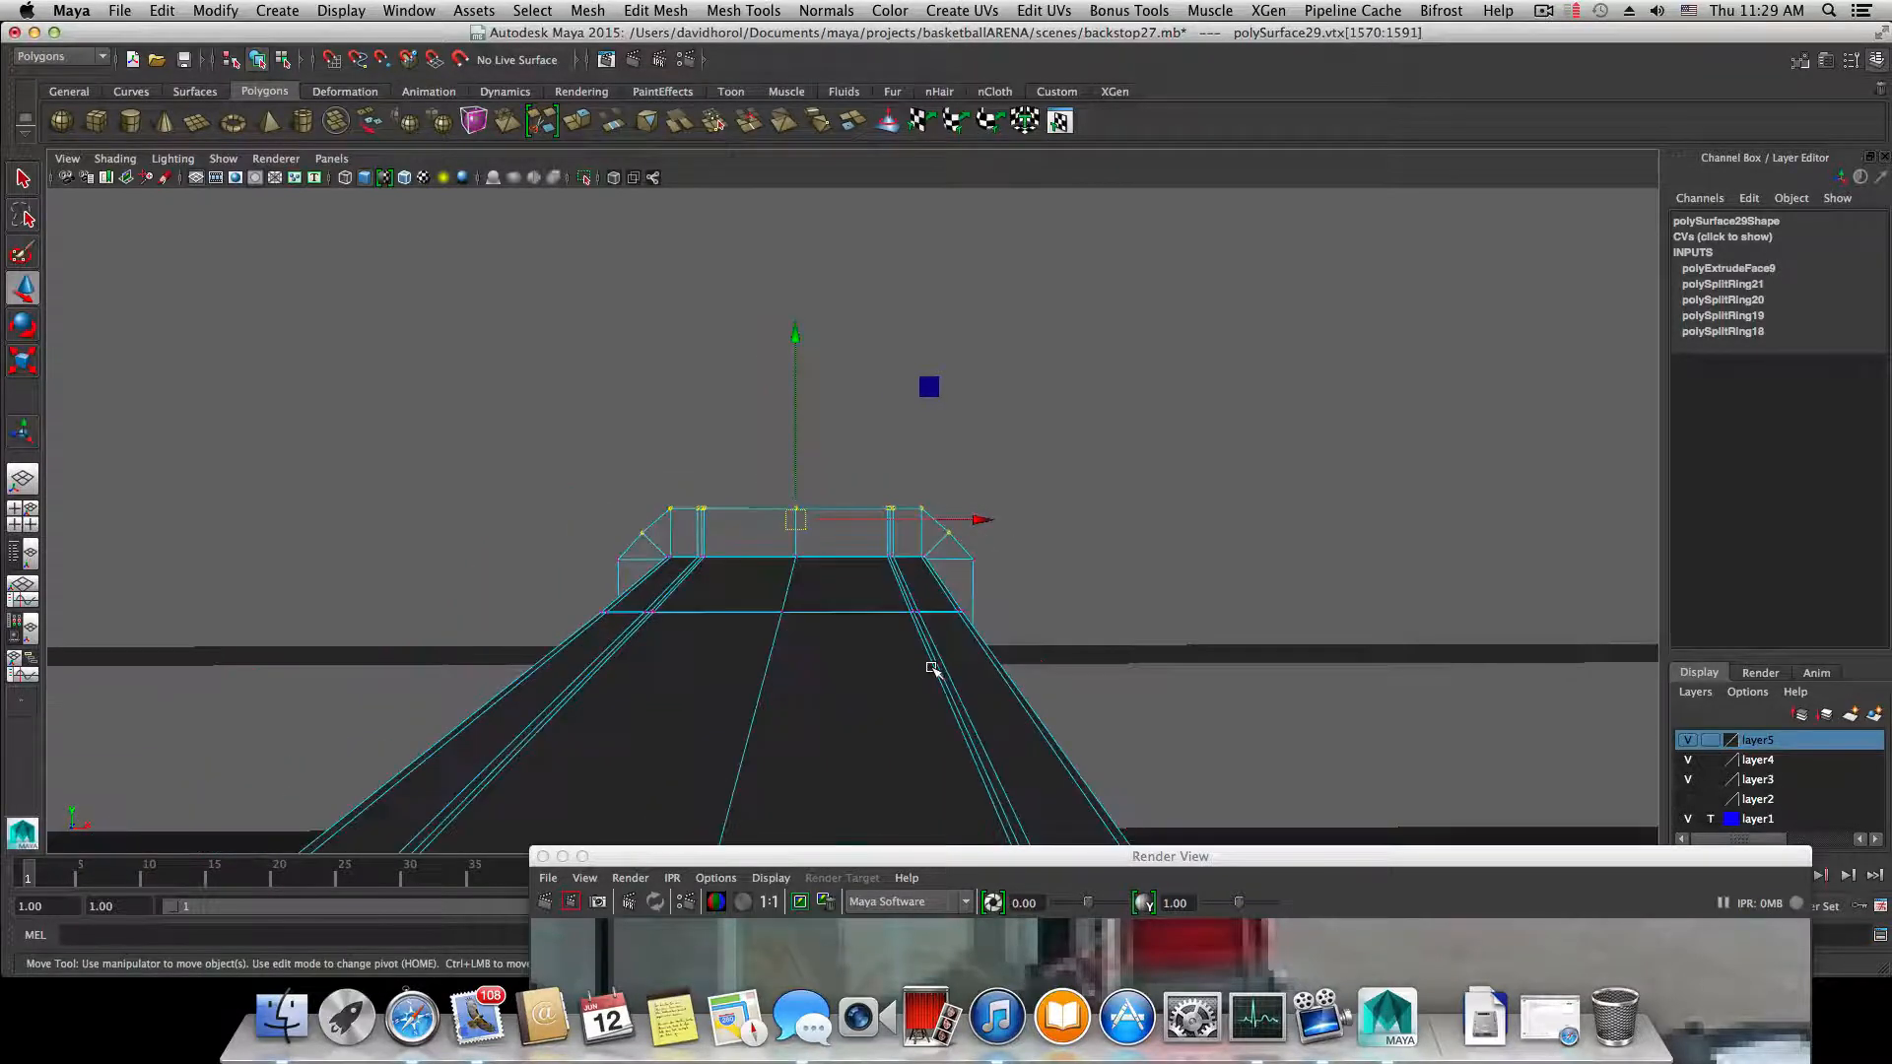
left_click_drag(920, 654, 869, 539, "alt")
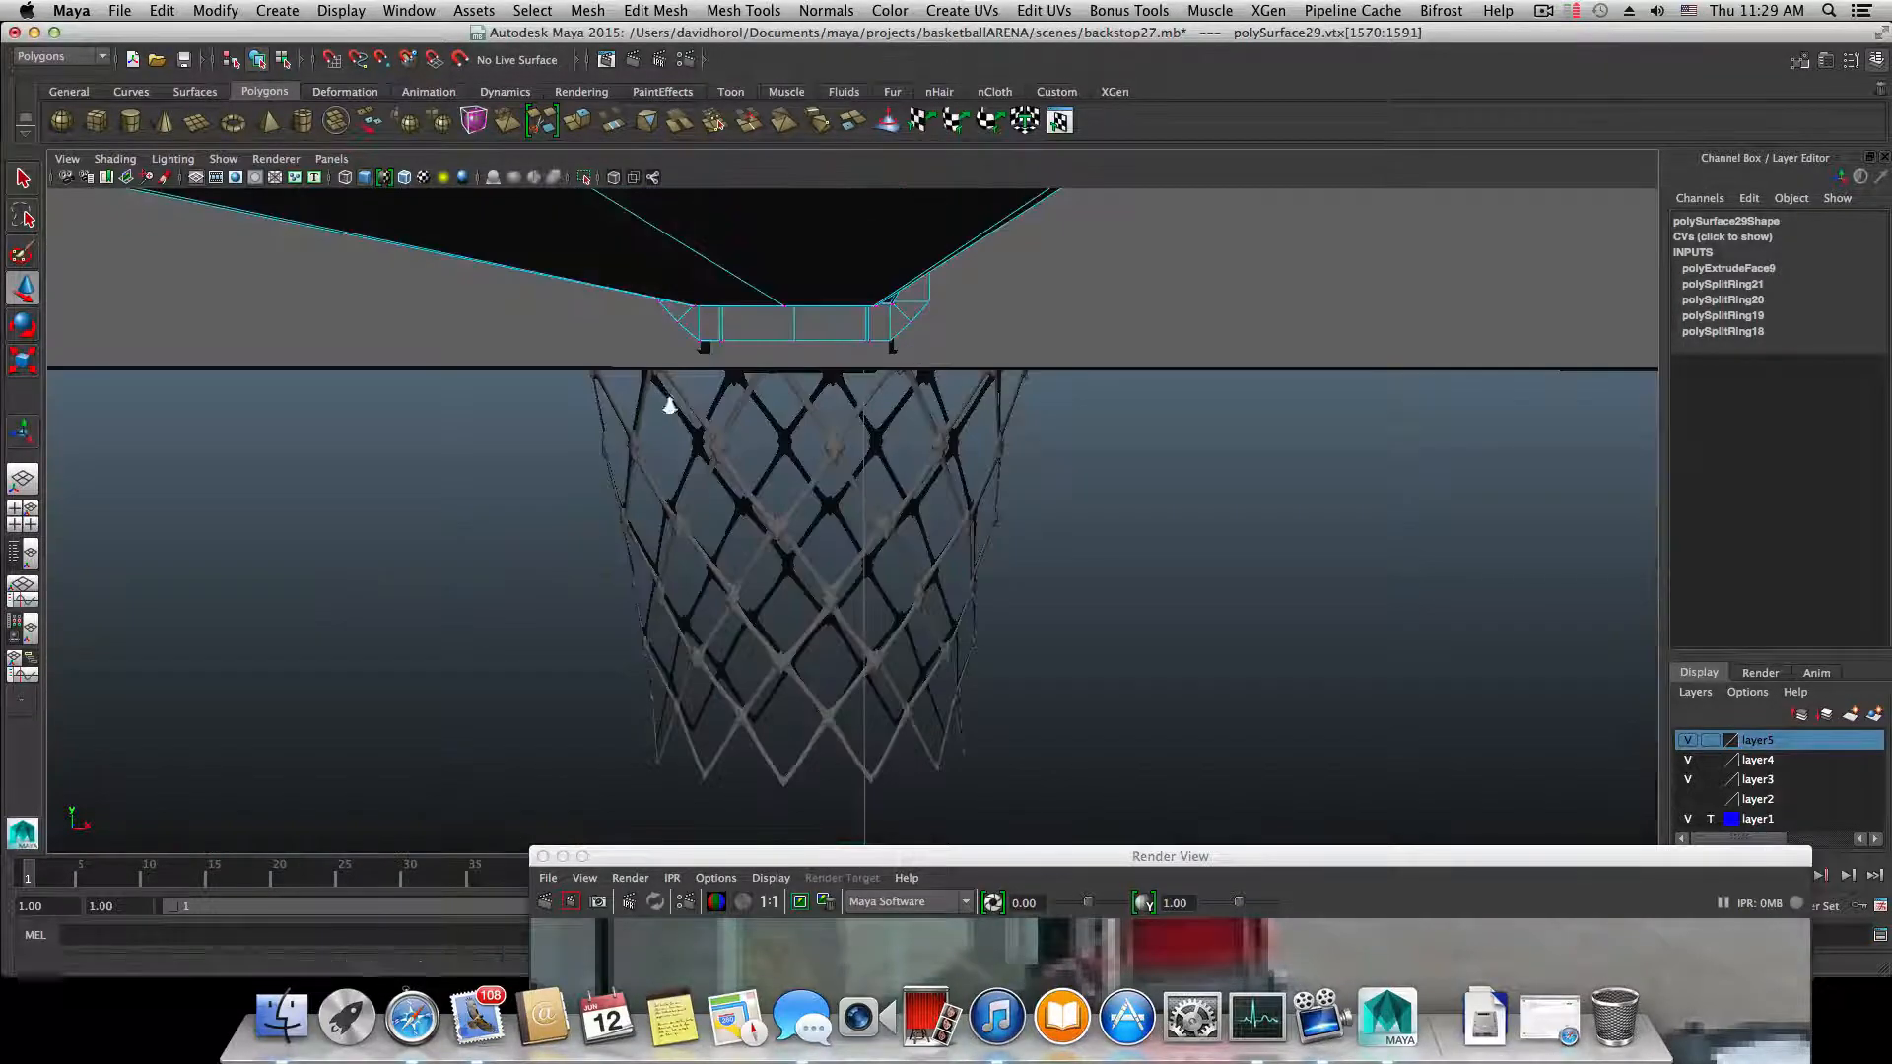
right_click_drag(663, 401, 929, 417, "alt")
middle_click_drag(929, 418, 1011, 625, "alt")
middle_click_drag(772, 521, 779, 468, "alt")
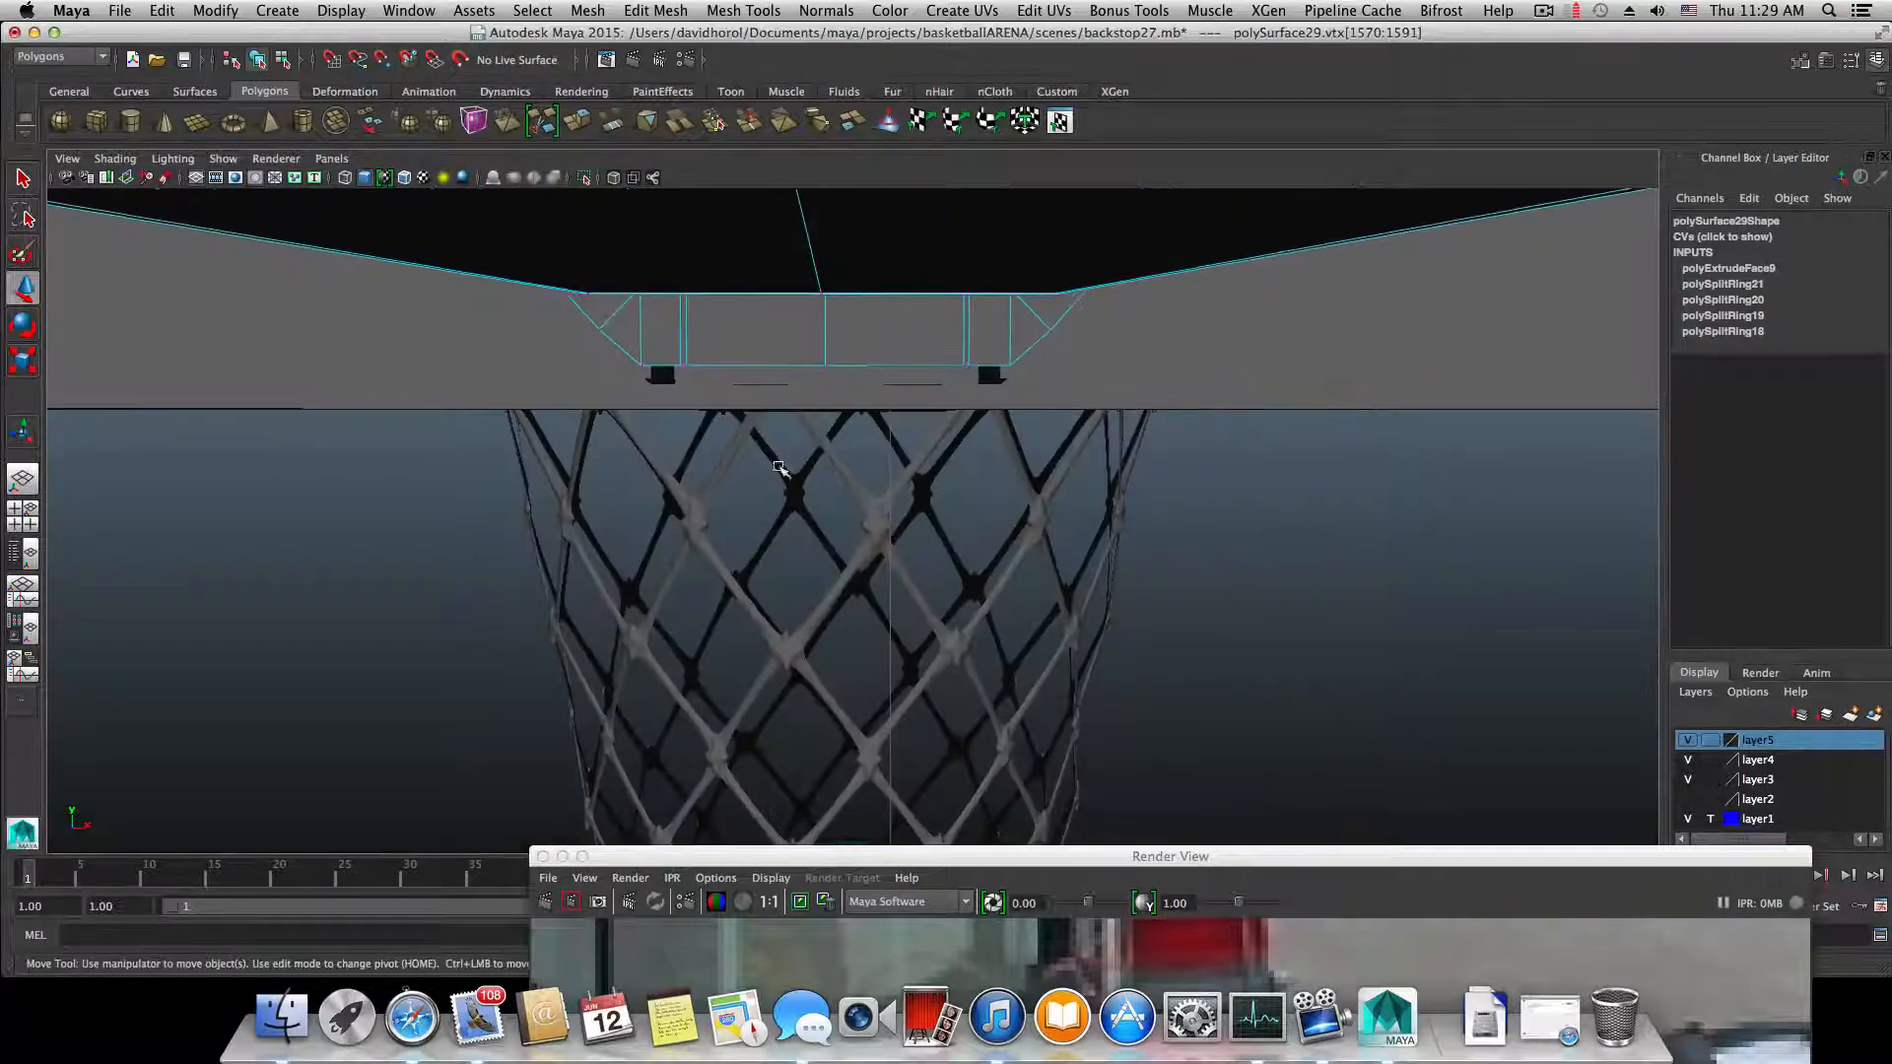
left_click_drag(1096, 458, 1103, 439, "shift")
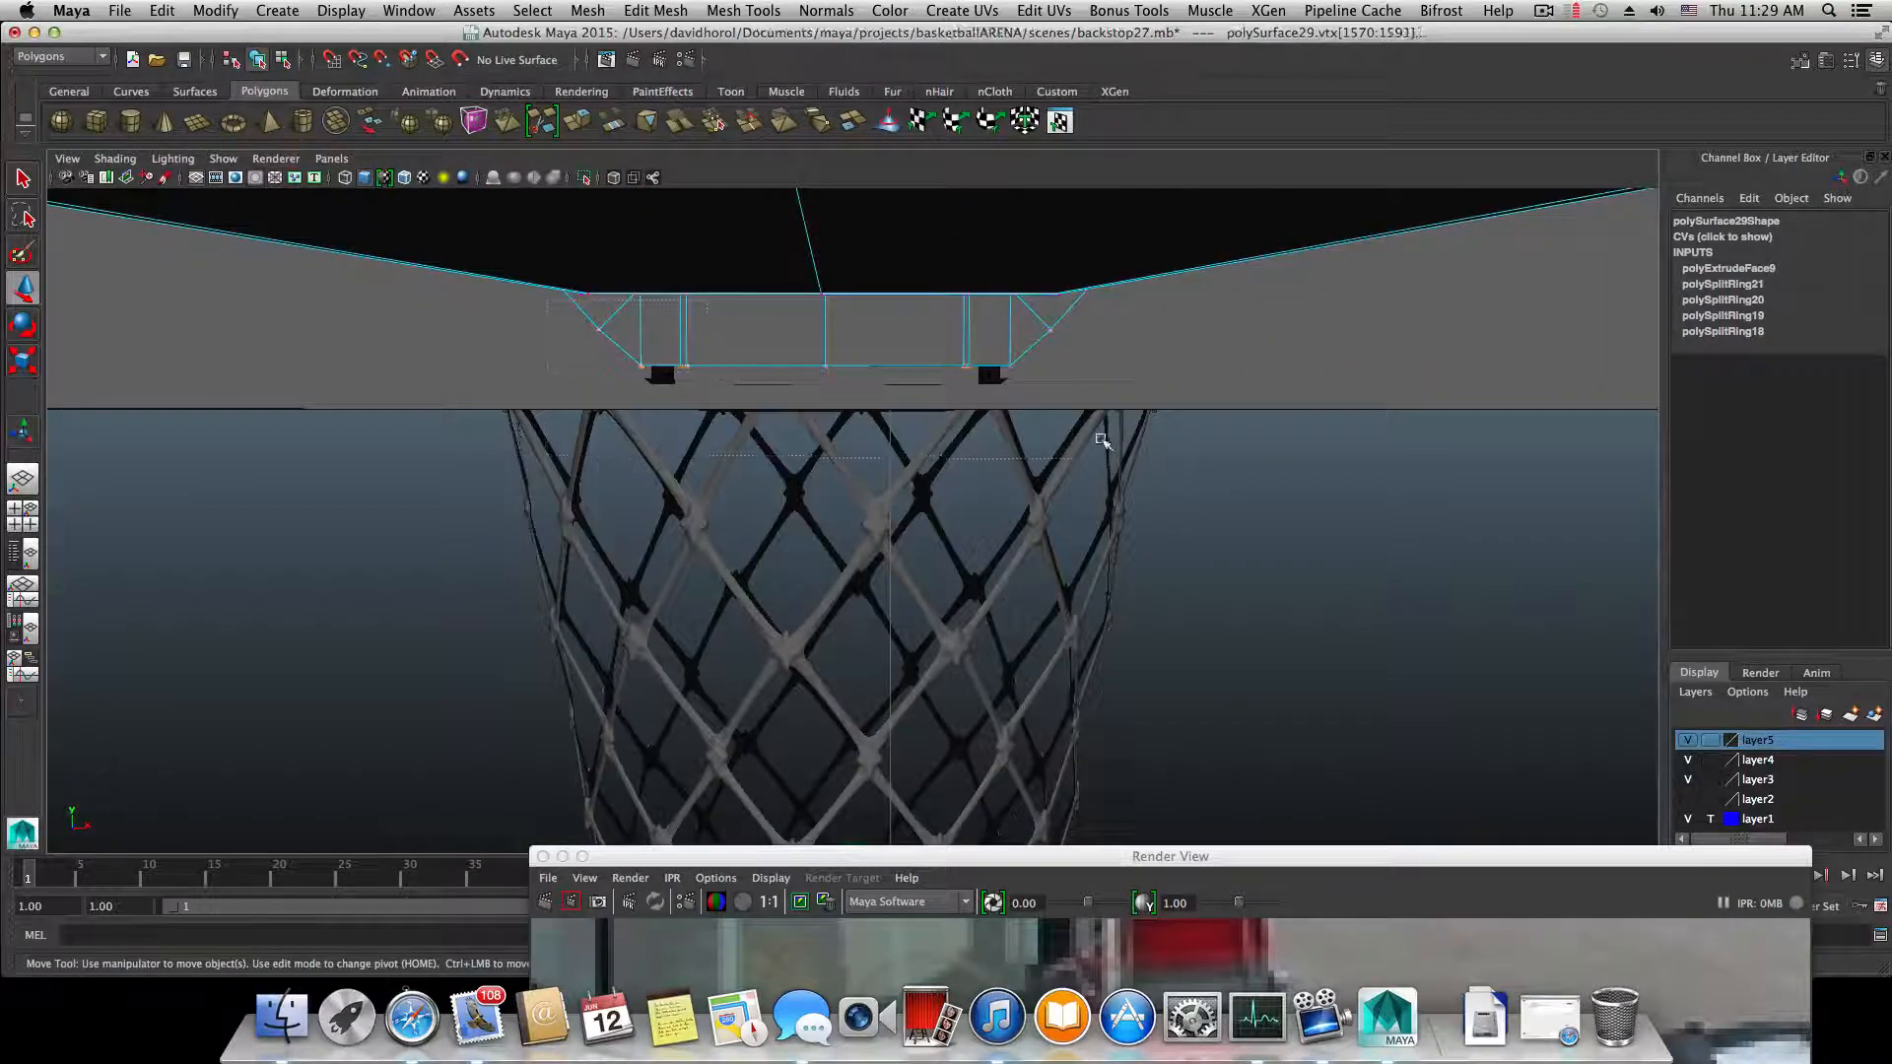
middle_click_drag(1125, 343, 1061, 692, "alt")
middle_click_drag(974, 216, 973, 525, "alt")
key("r")
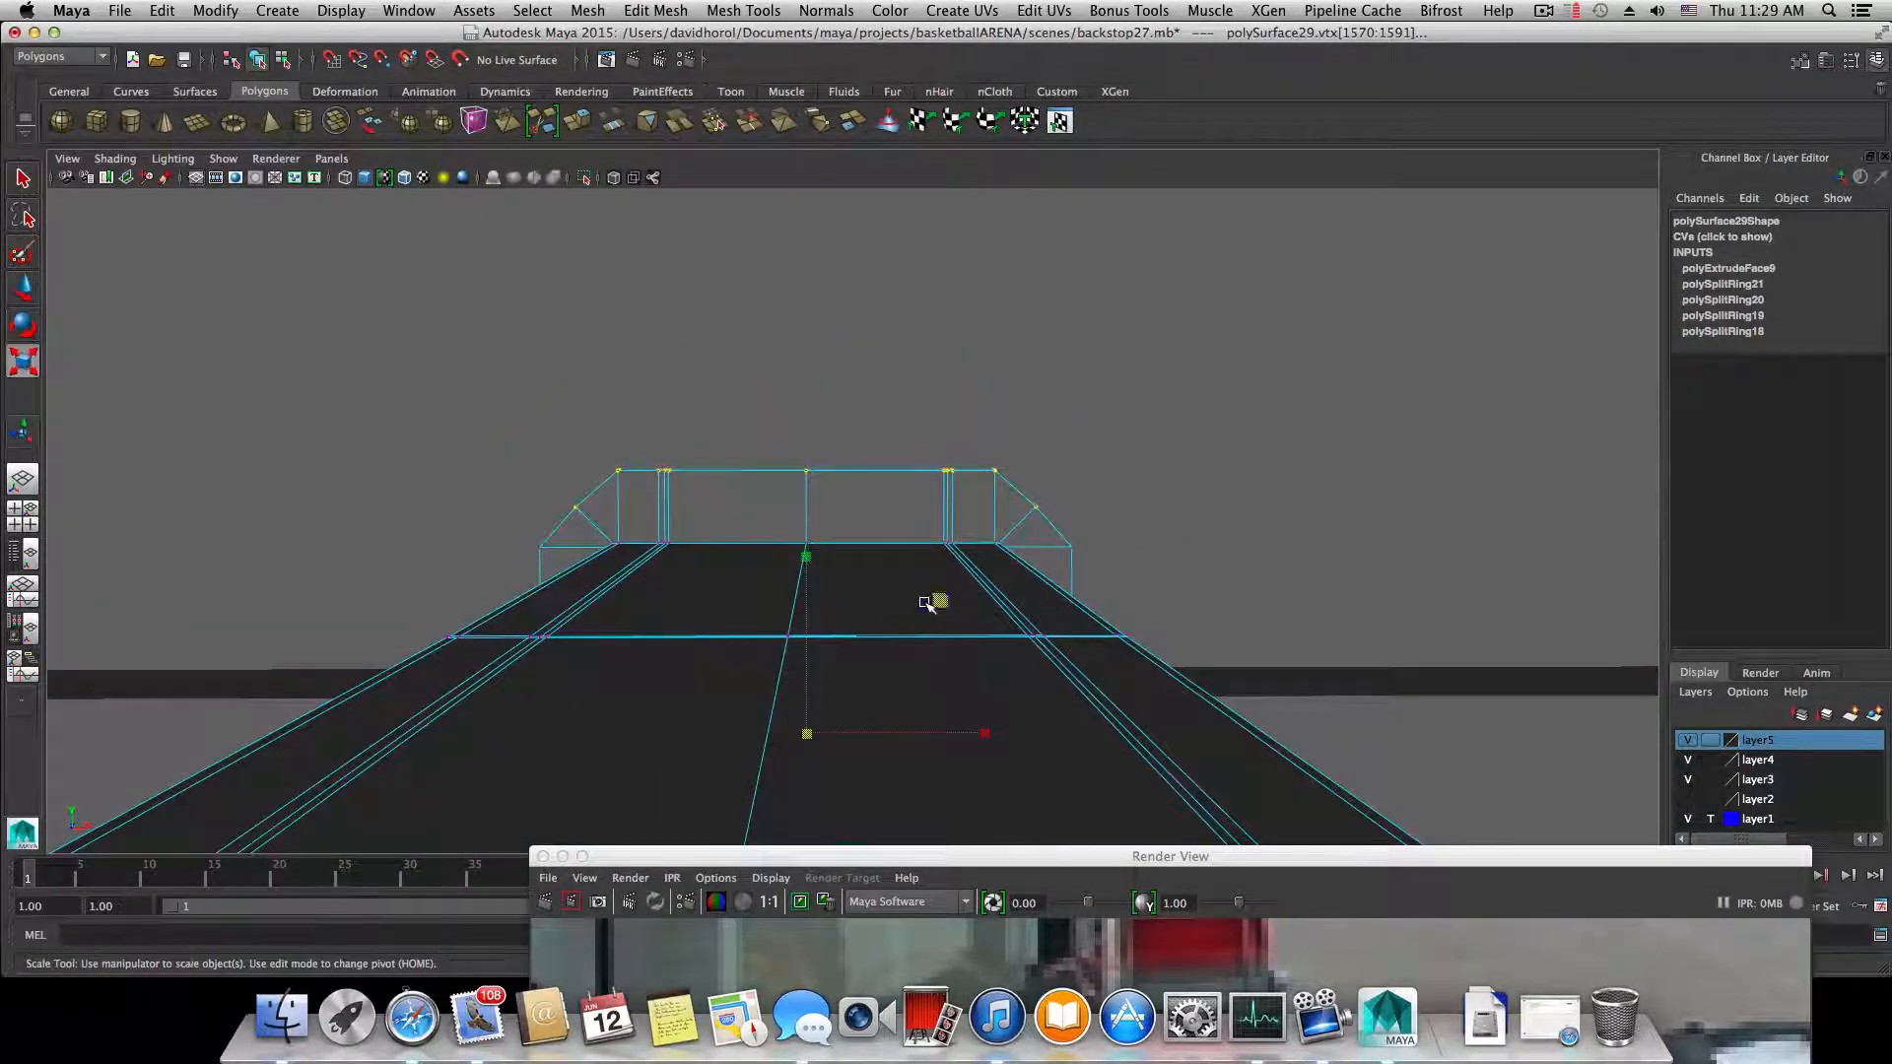
right_click_drag(824, 561, 1177, 687, "alt")
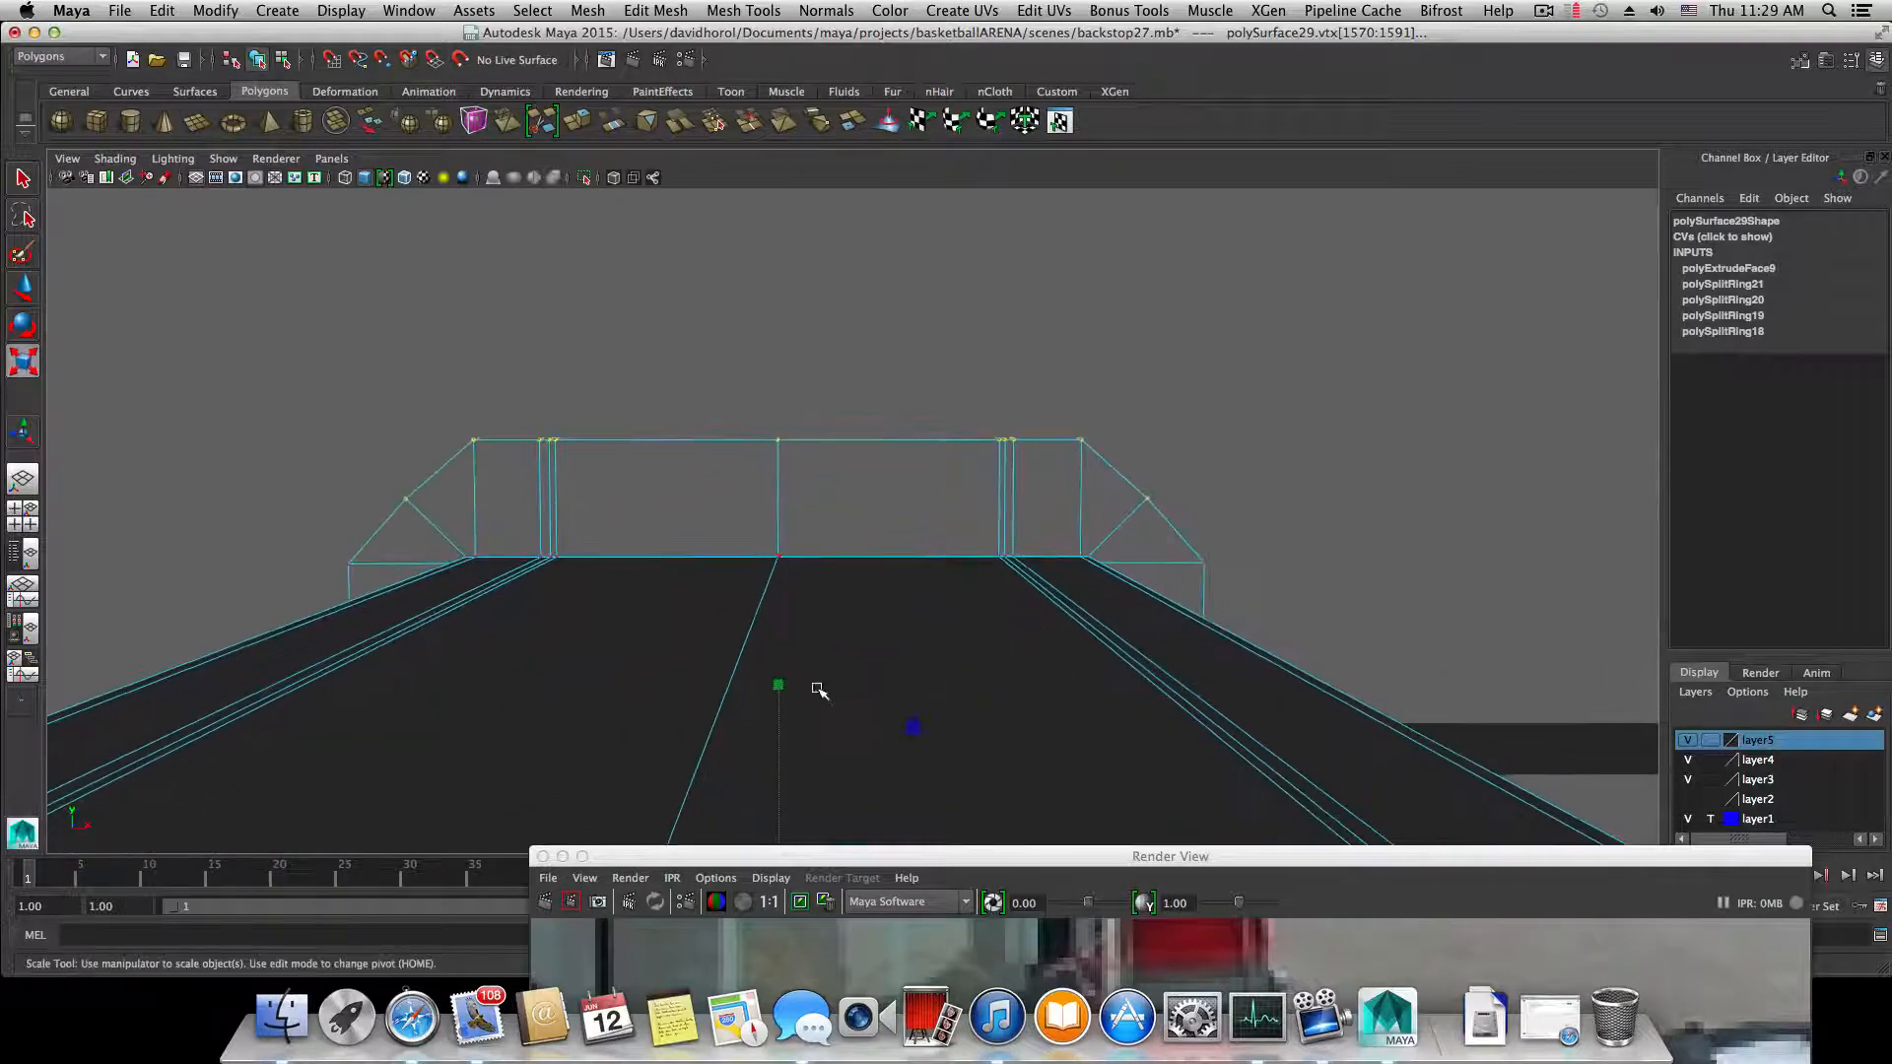
left_click_drag(778, 685, 778, 707)
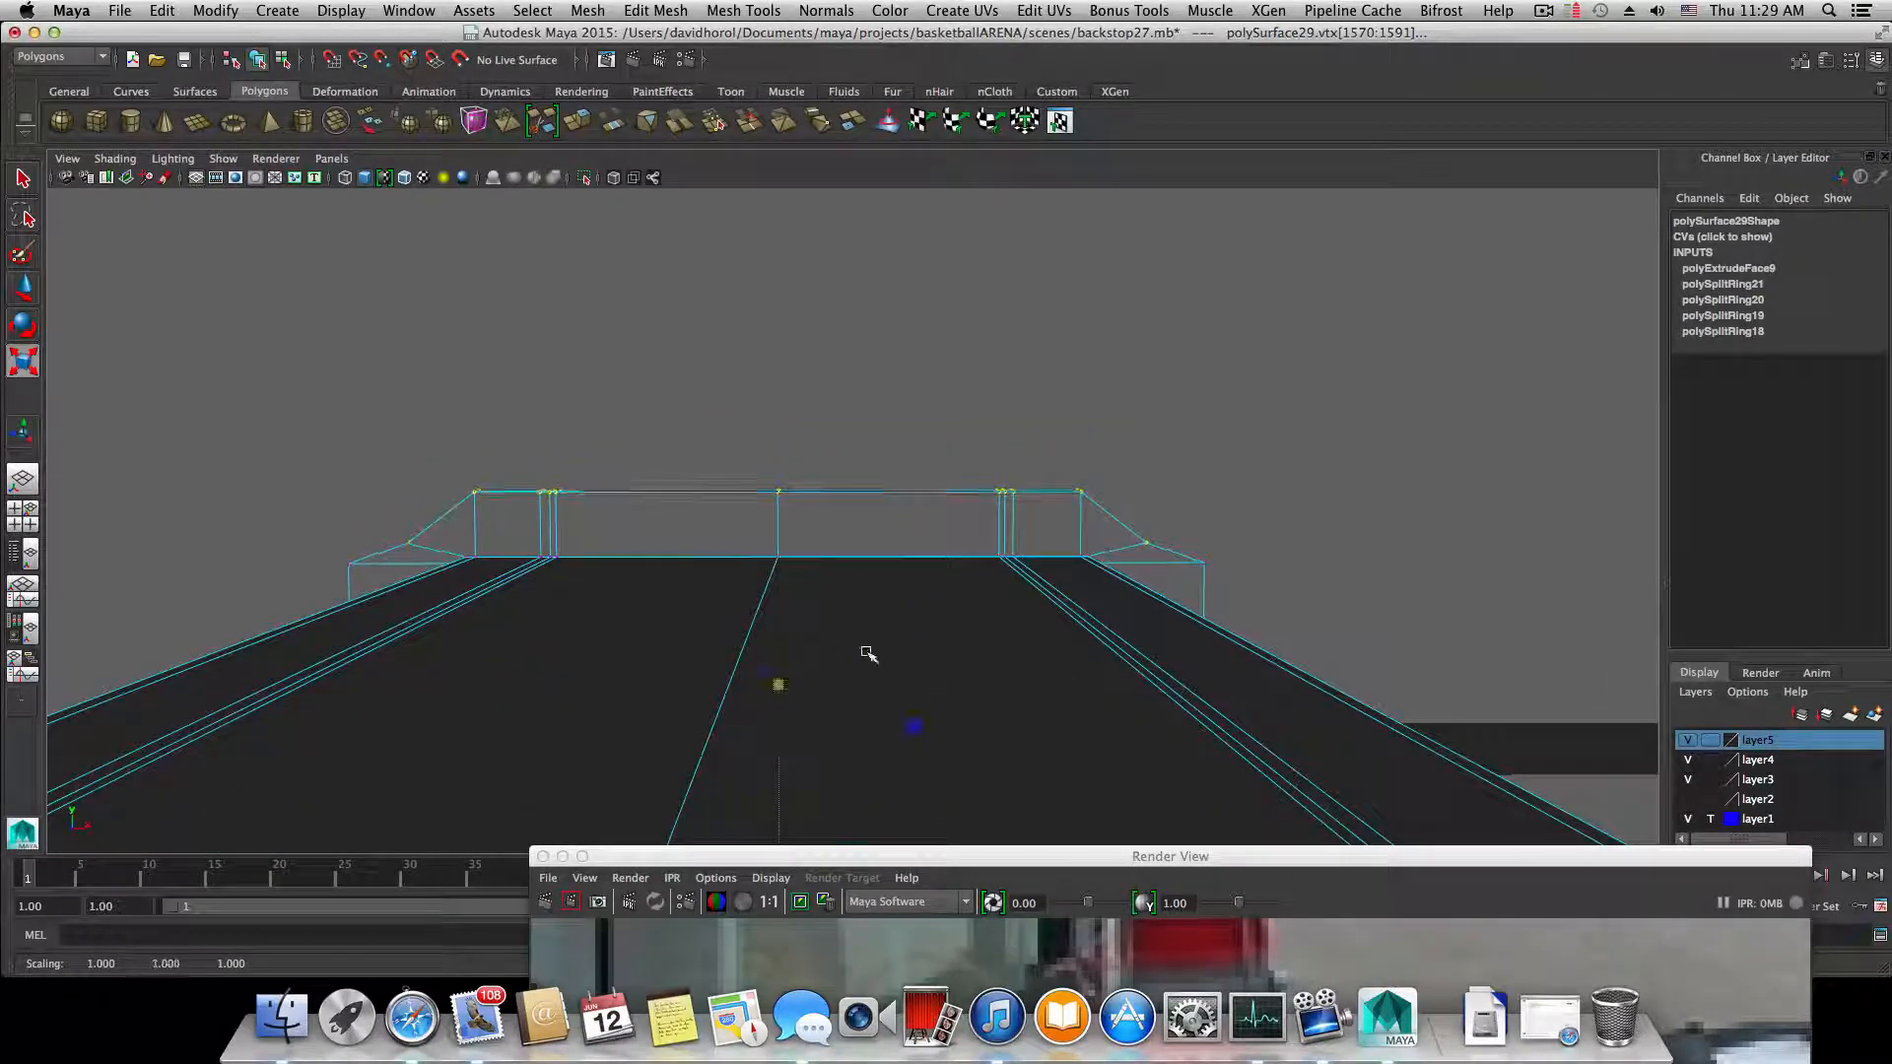
- Select the rim's upper diagonal corner vertices on both sides and scale them outward in X by about 1.155, in line with the rim's sides
left_click_drag(867, 654, 776, 514, "alt")
left_click_drag(1015, 557, 791, 515, "alt")
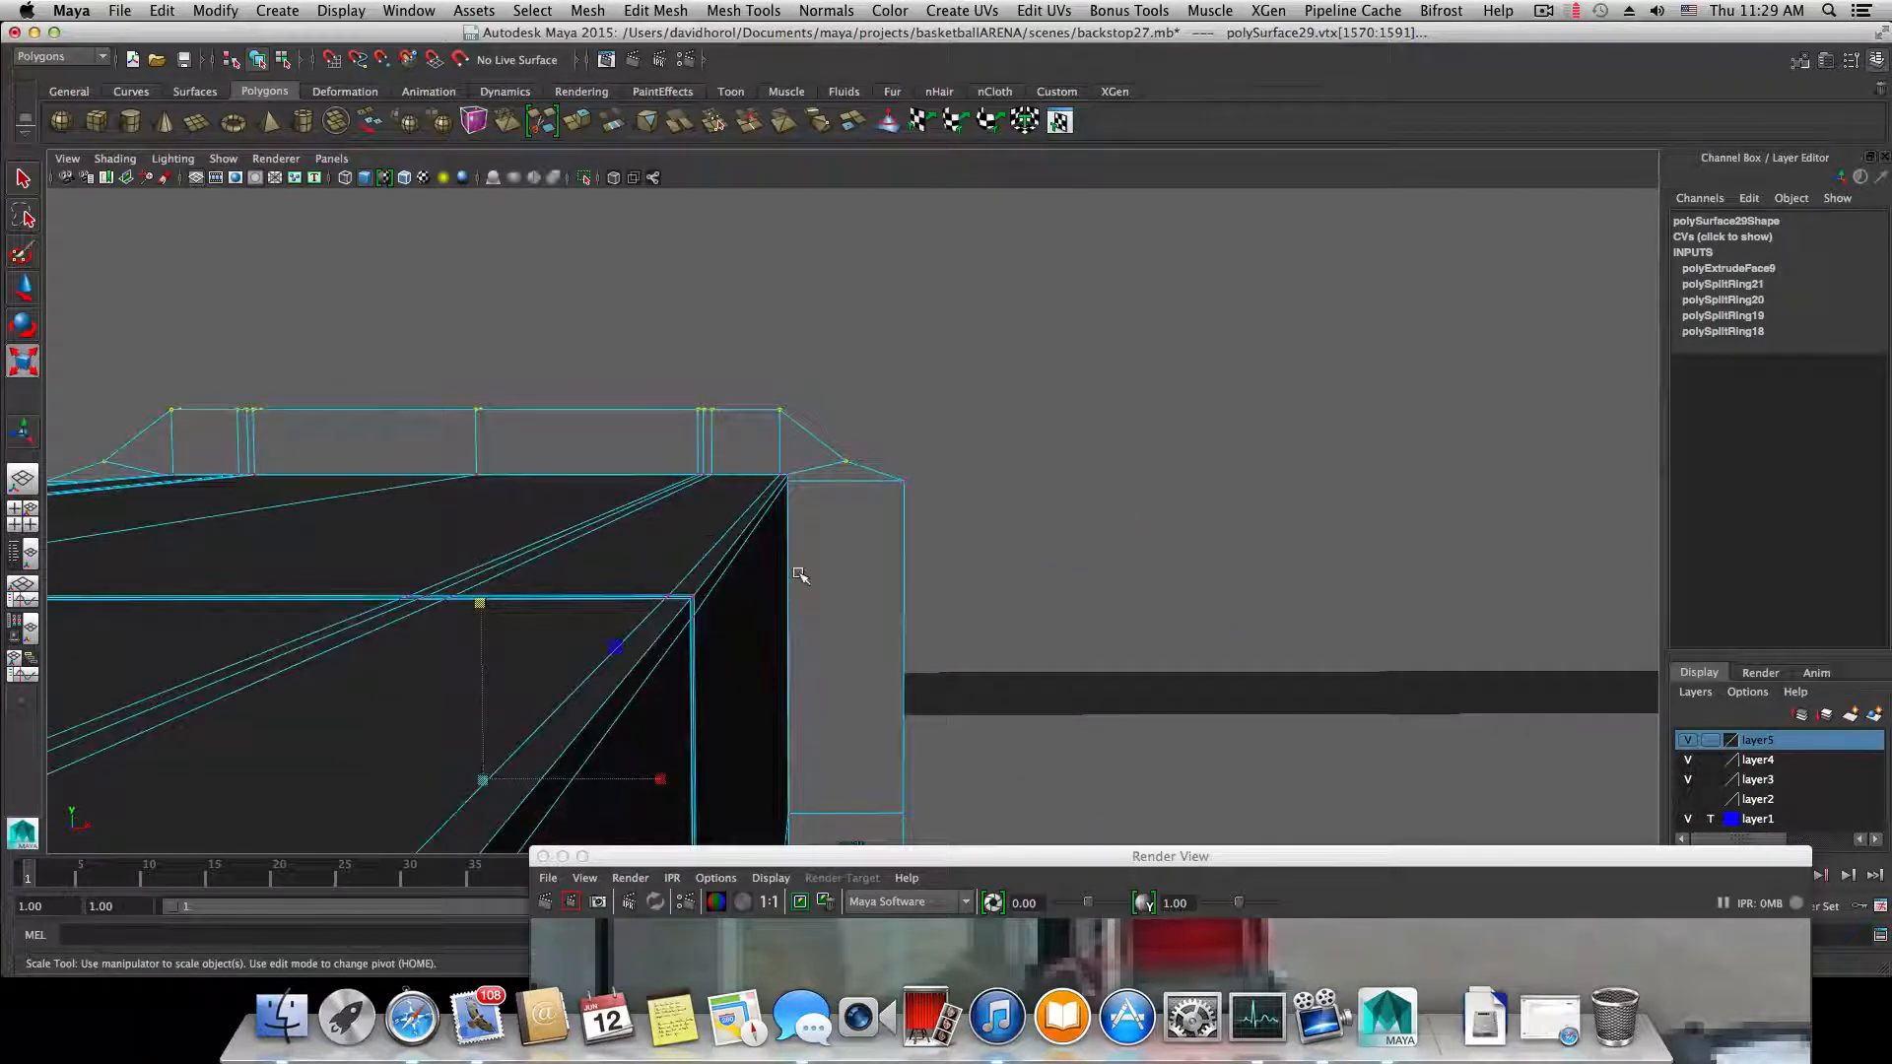
right_click(850, 490)
right_click_drag(850, 490, 773, 488)
left_click_drag(752, 571, 794, 539, "alt")
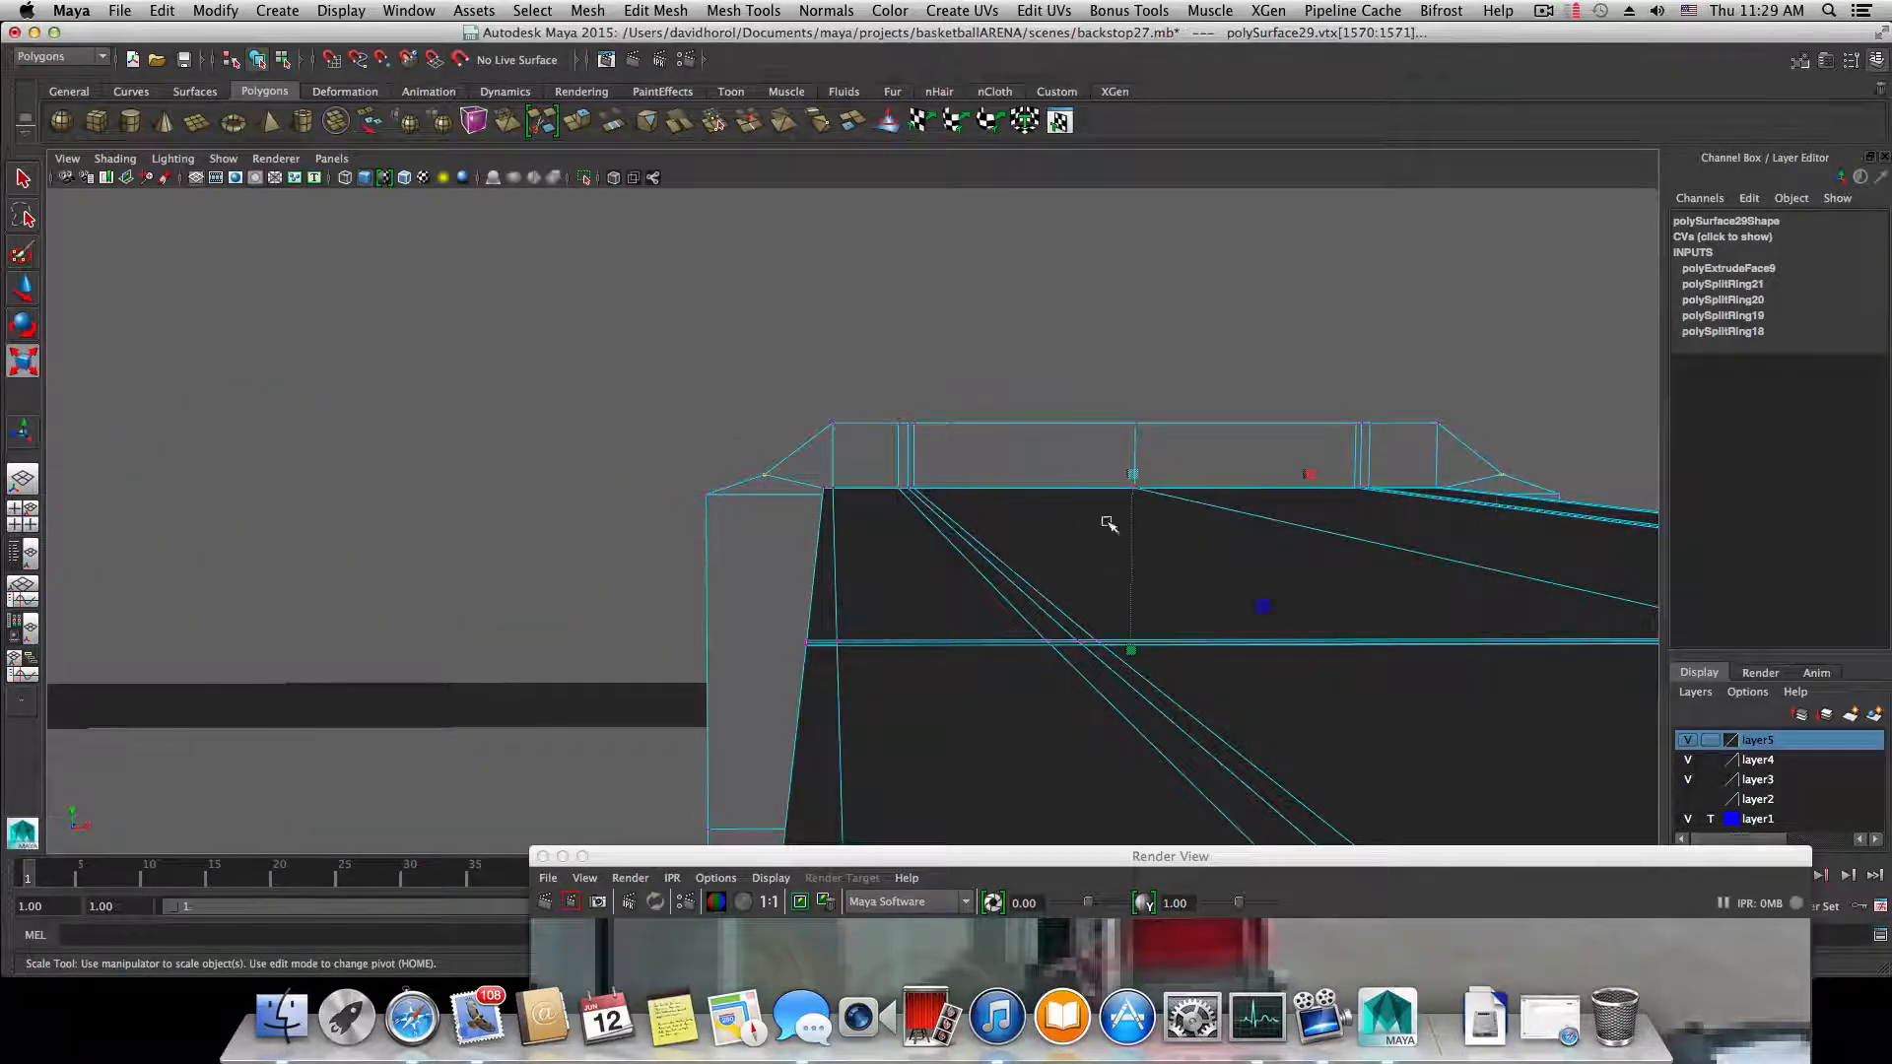
left_click_drag(1251, 532, 962, 609, "alt")
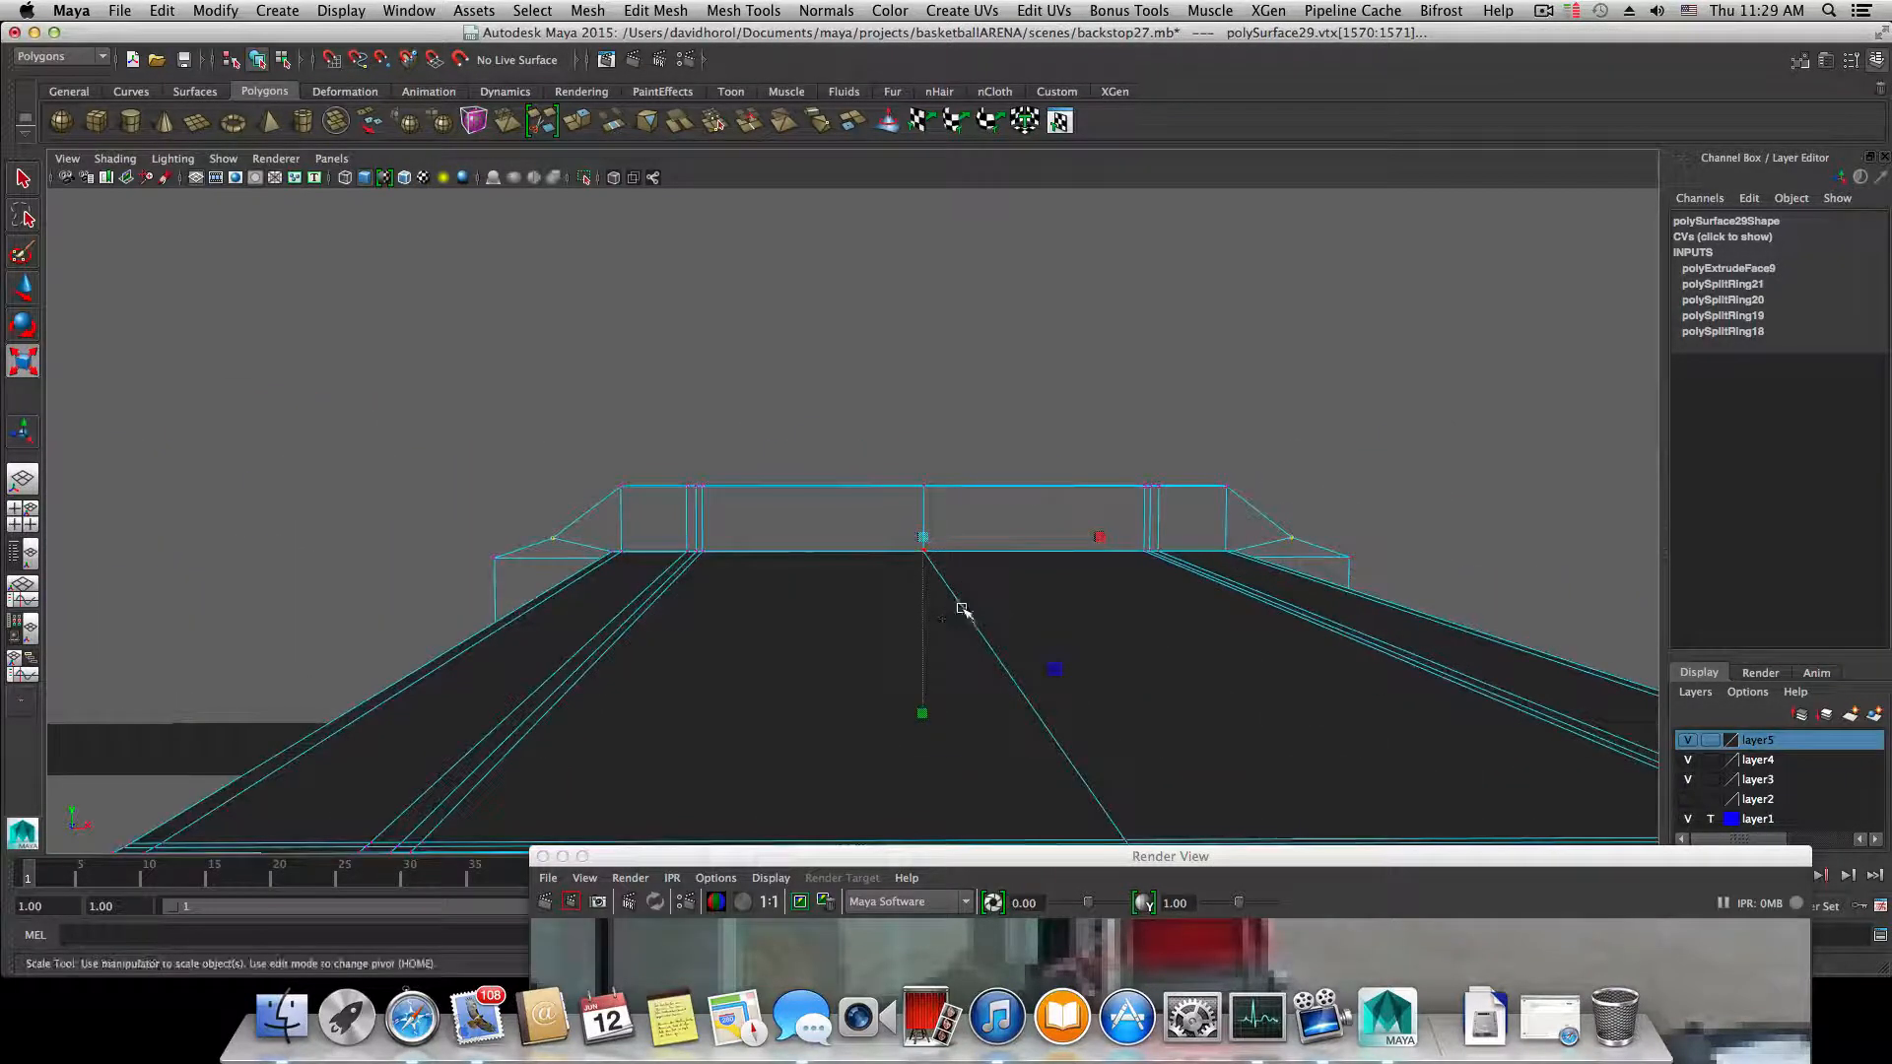
left_click_drag(1102, 536, 1126, 538)
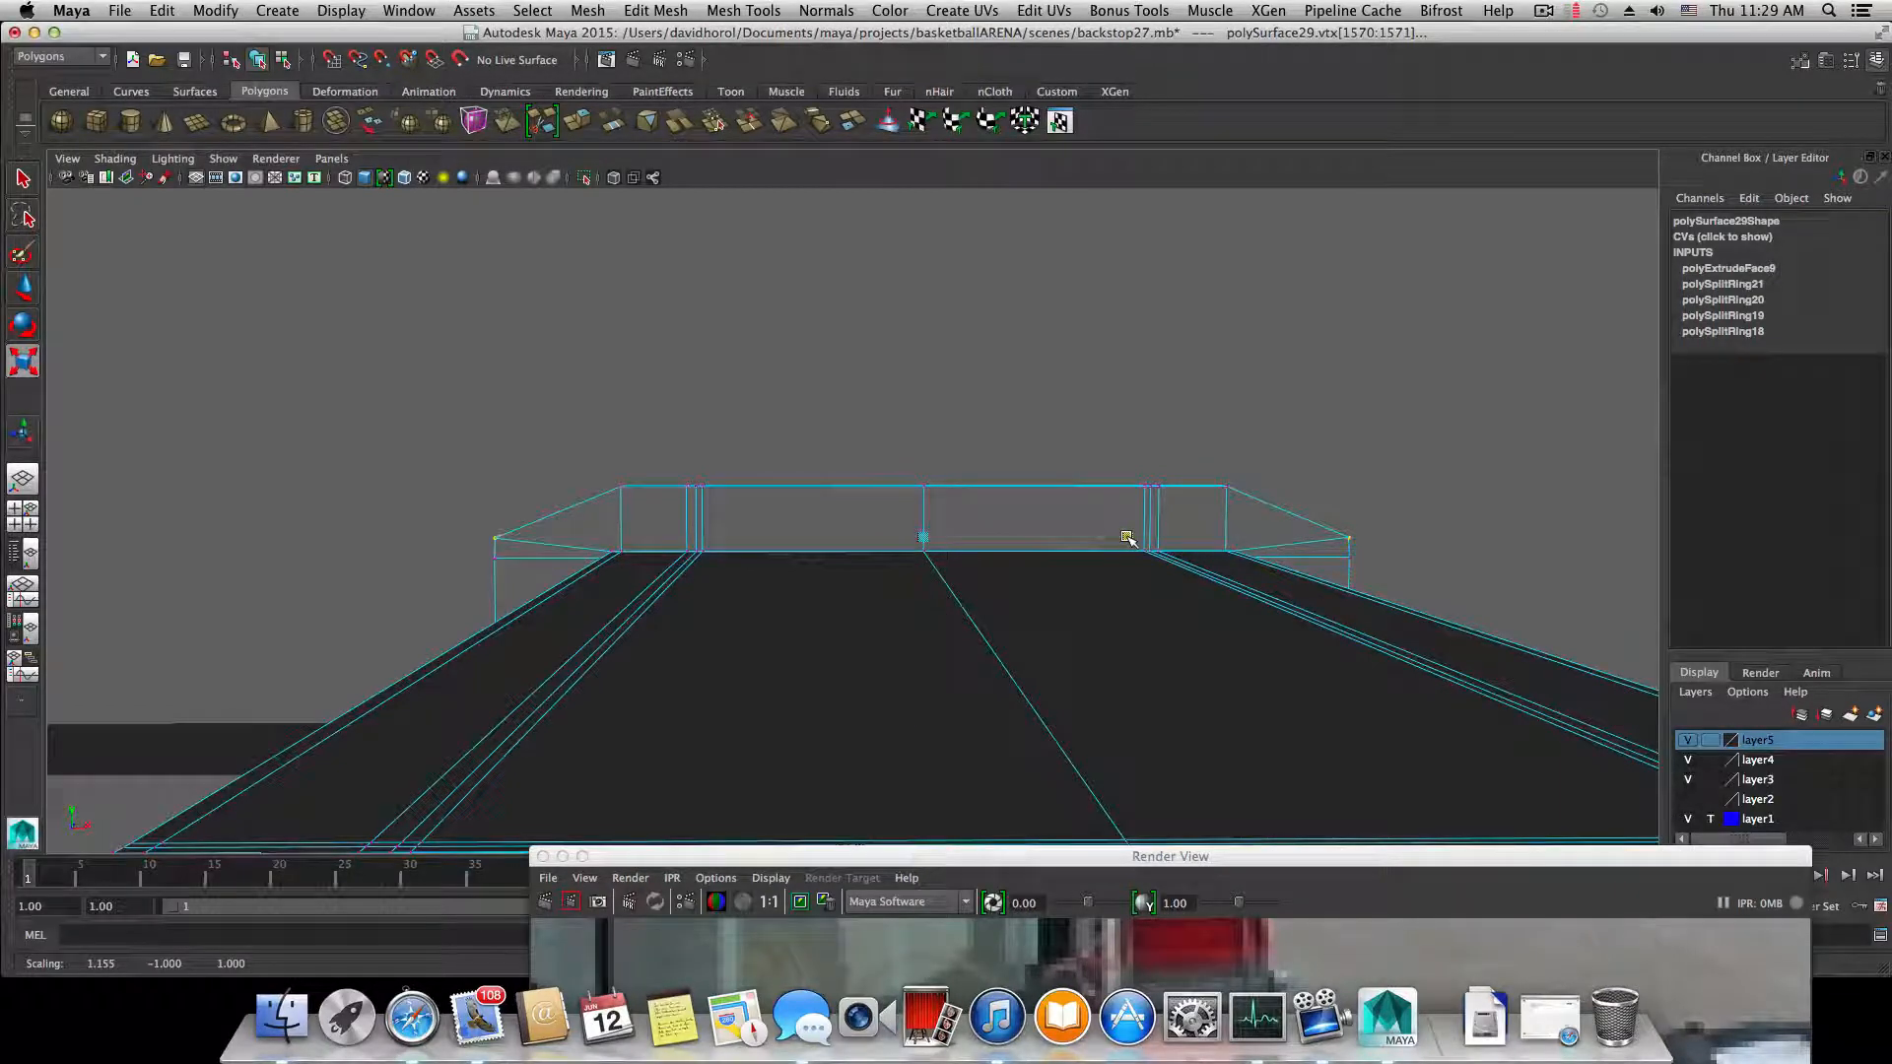
- Lower both upper corner vertex pairs to about Y 308.736 and scale them slightly wider in X, by about 1.004
middle_click_drag(1183, 579, 989, 595, "alt")
left_click_drag(993, 597, 912, 600, "alt")
right_click_drag(1025, 628, 893, 588, "alt")
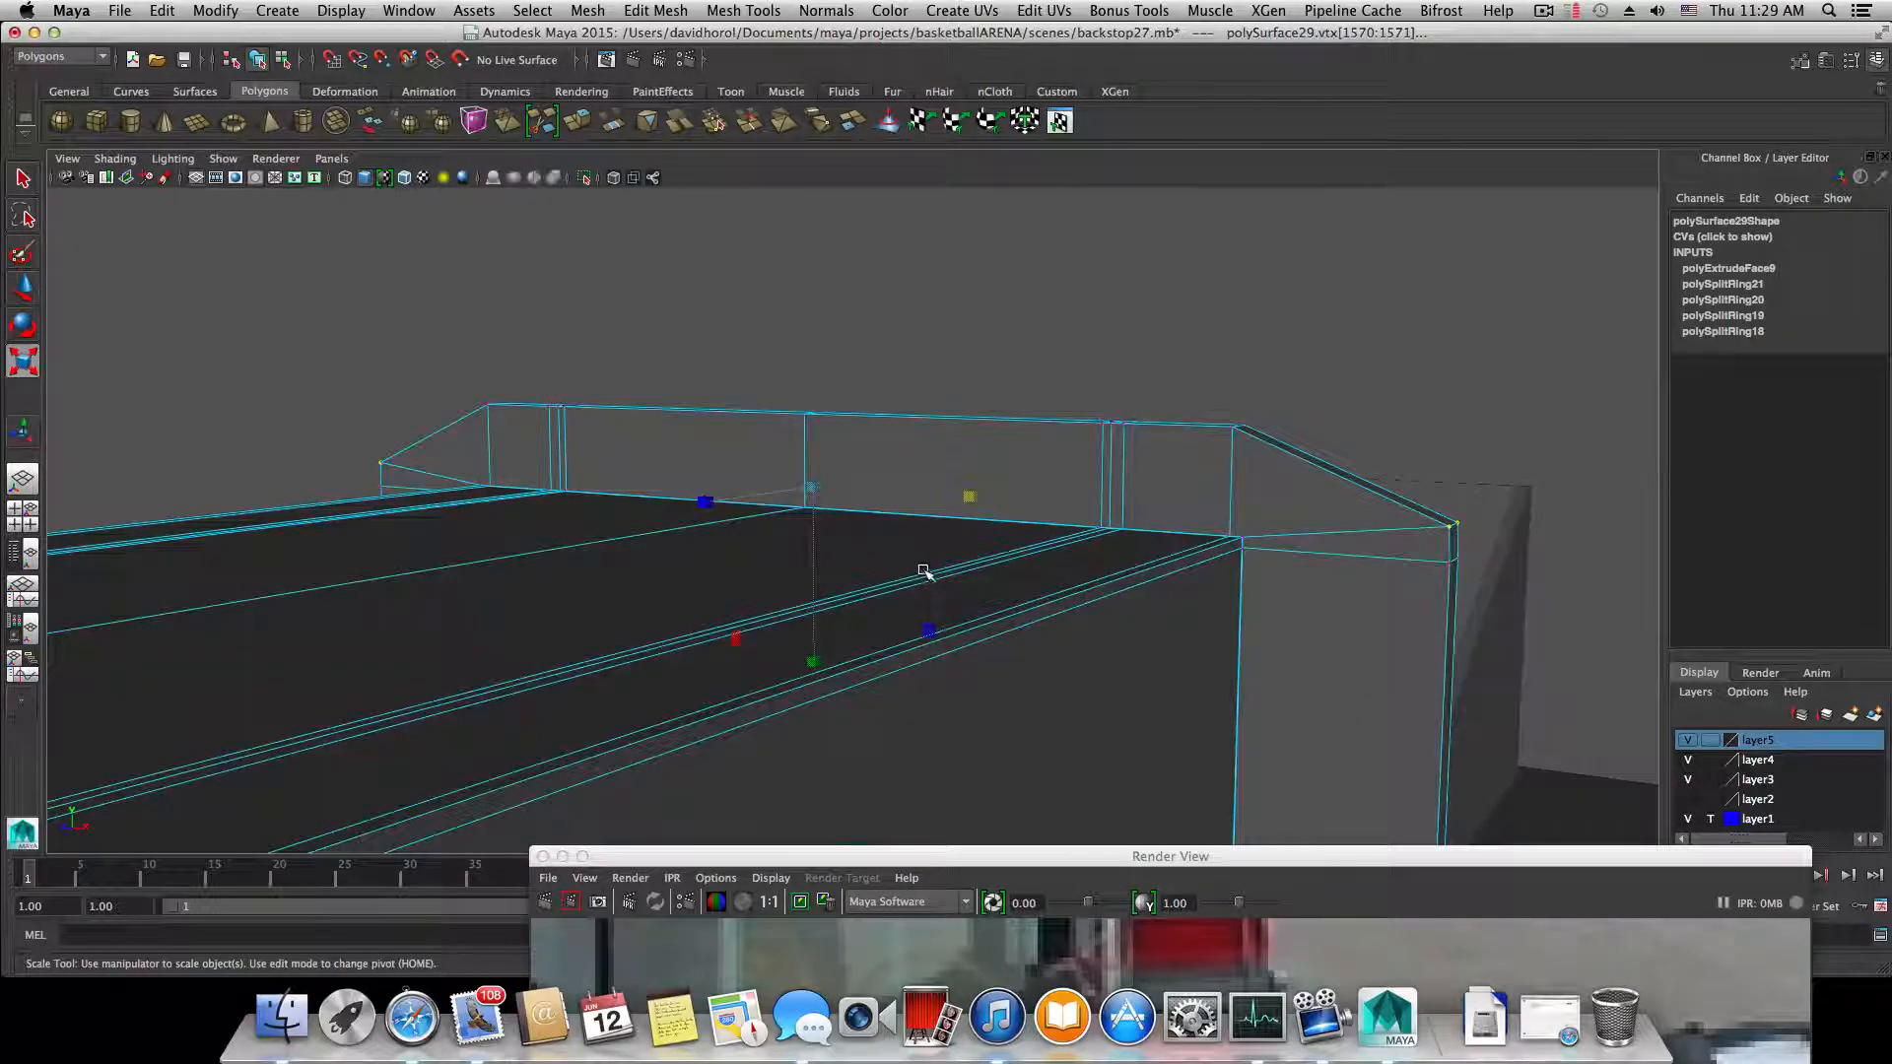
key("w")
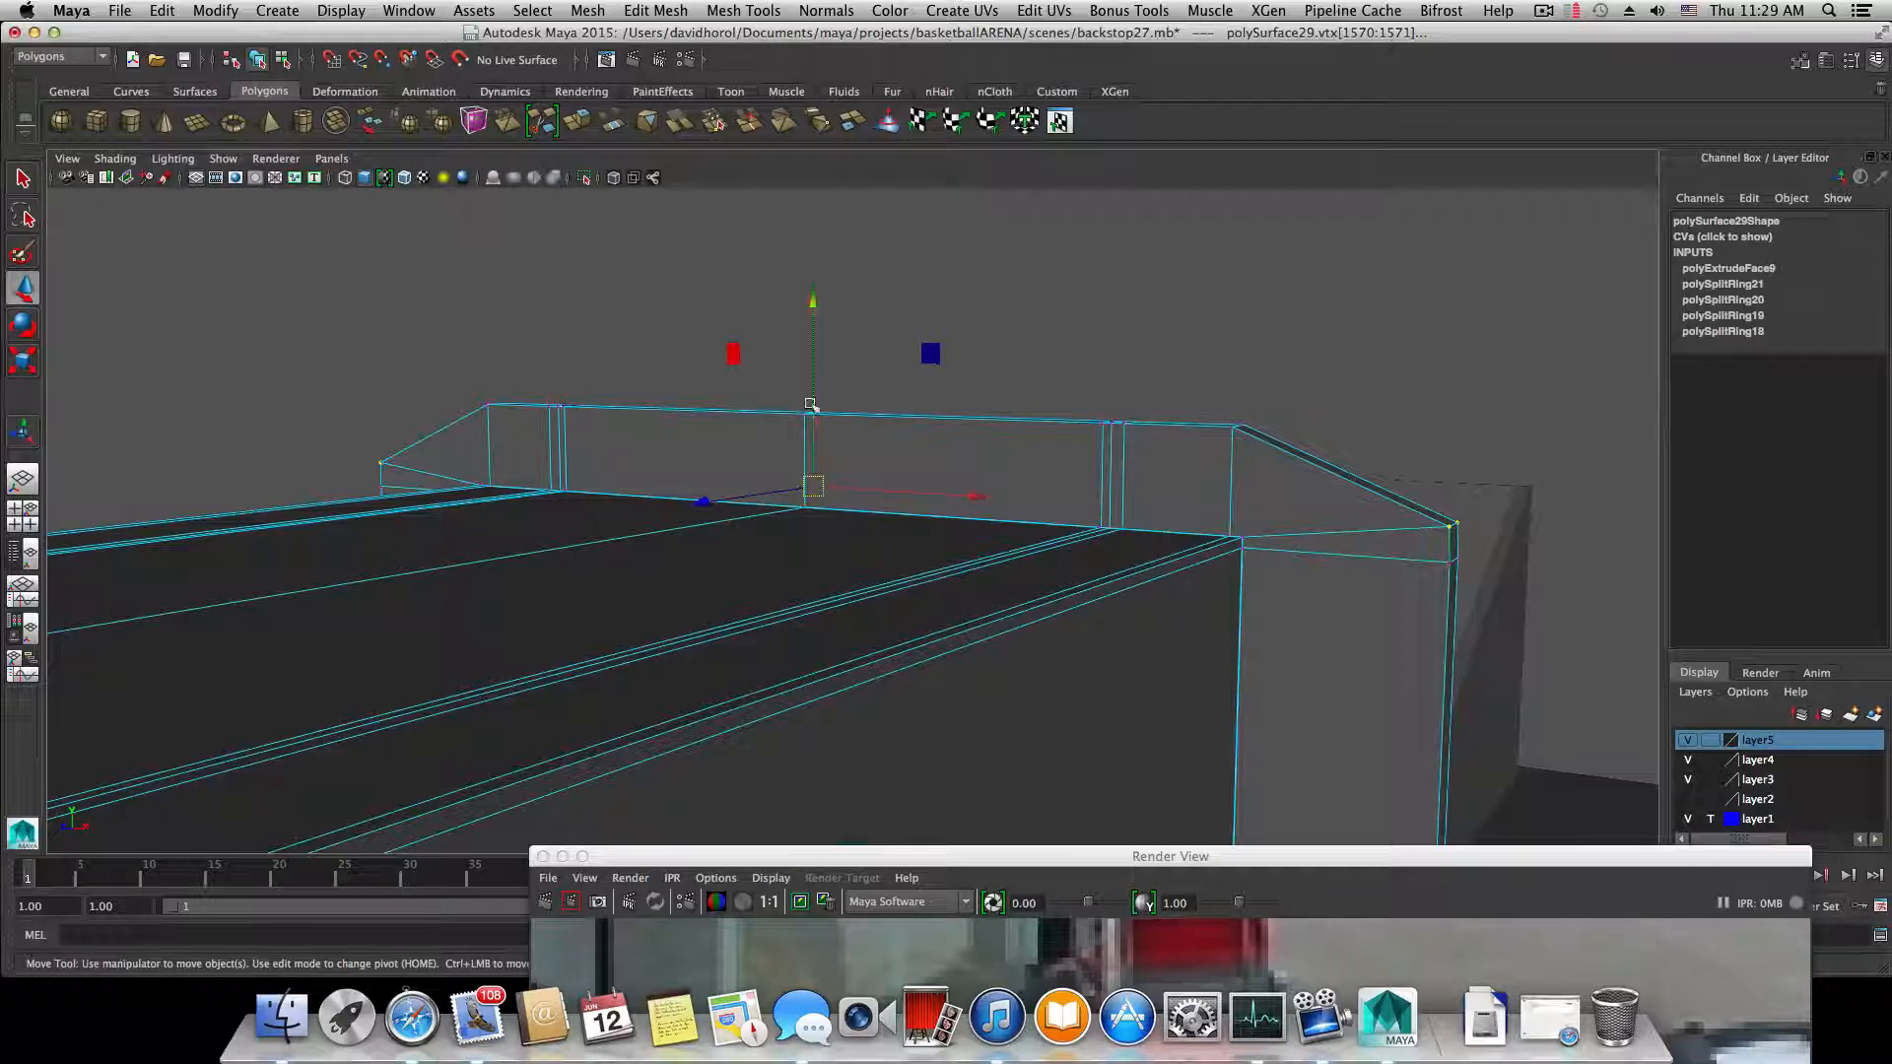
left_click_drag(812, 302, 818, 323)
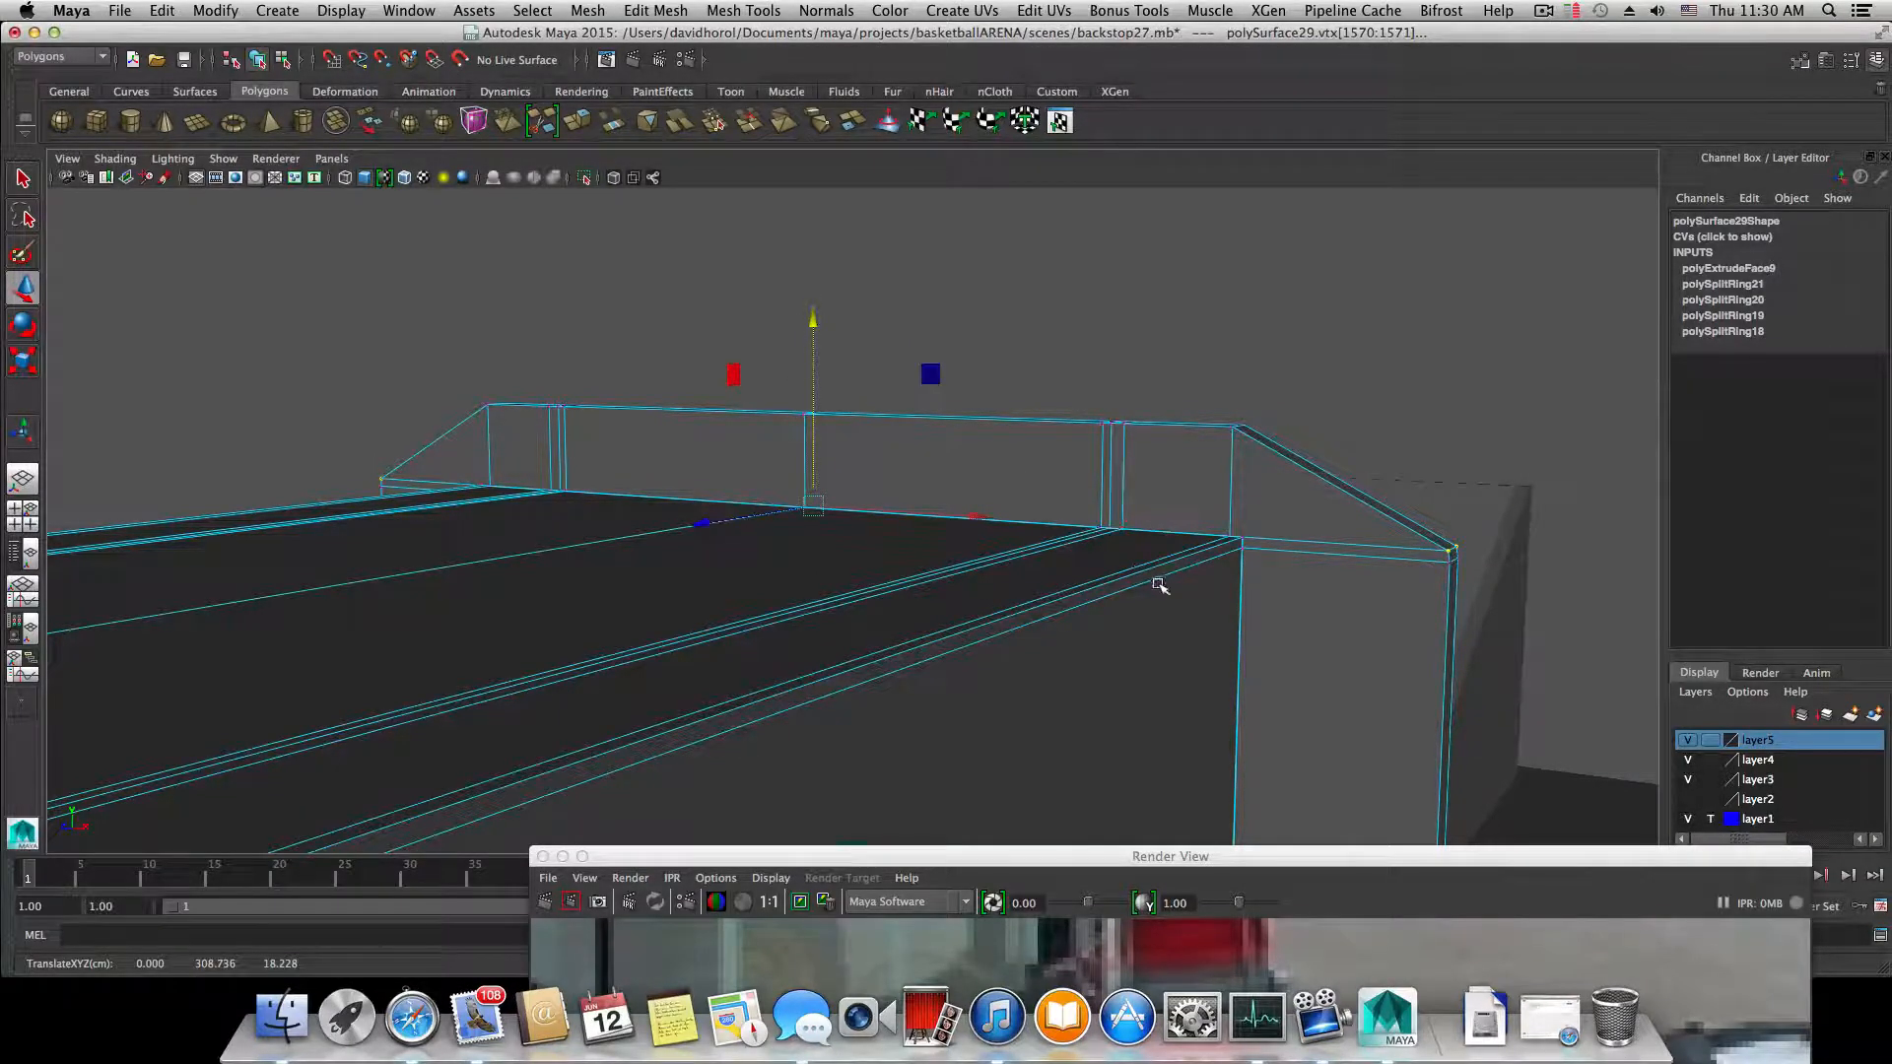
left_click_drag(1161, 582, 1123, 505, "alt")
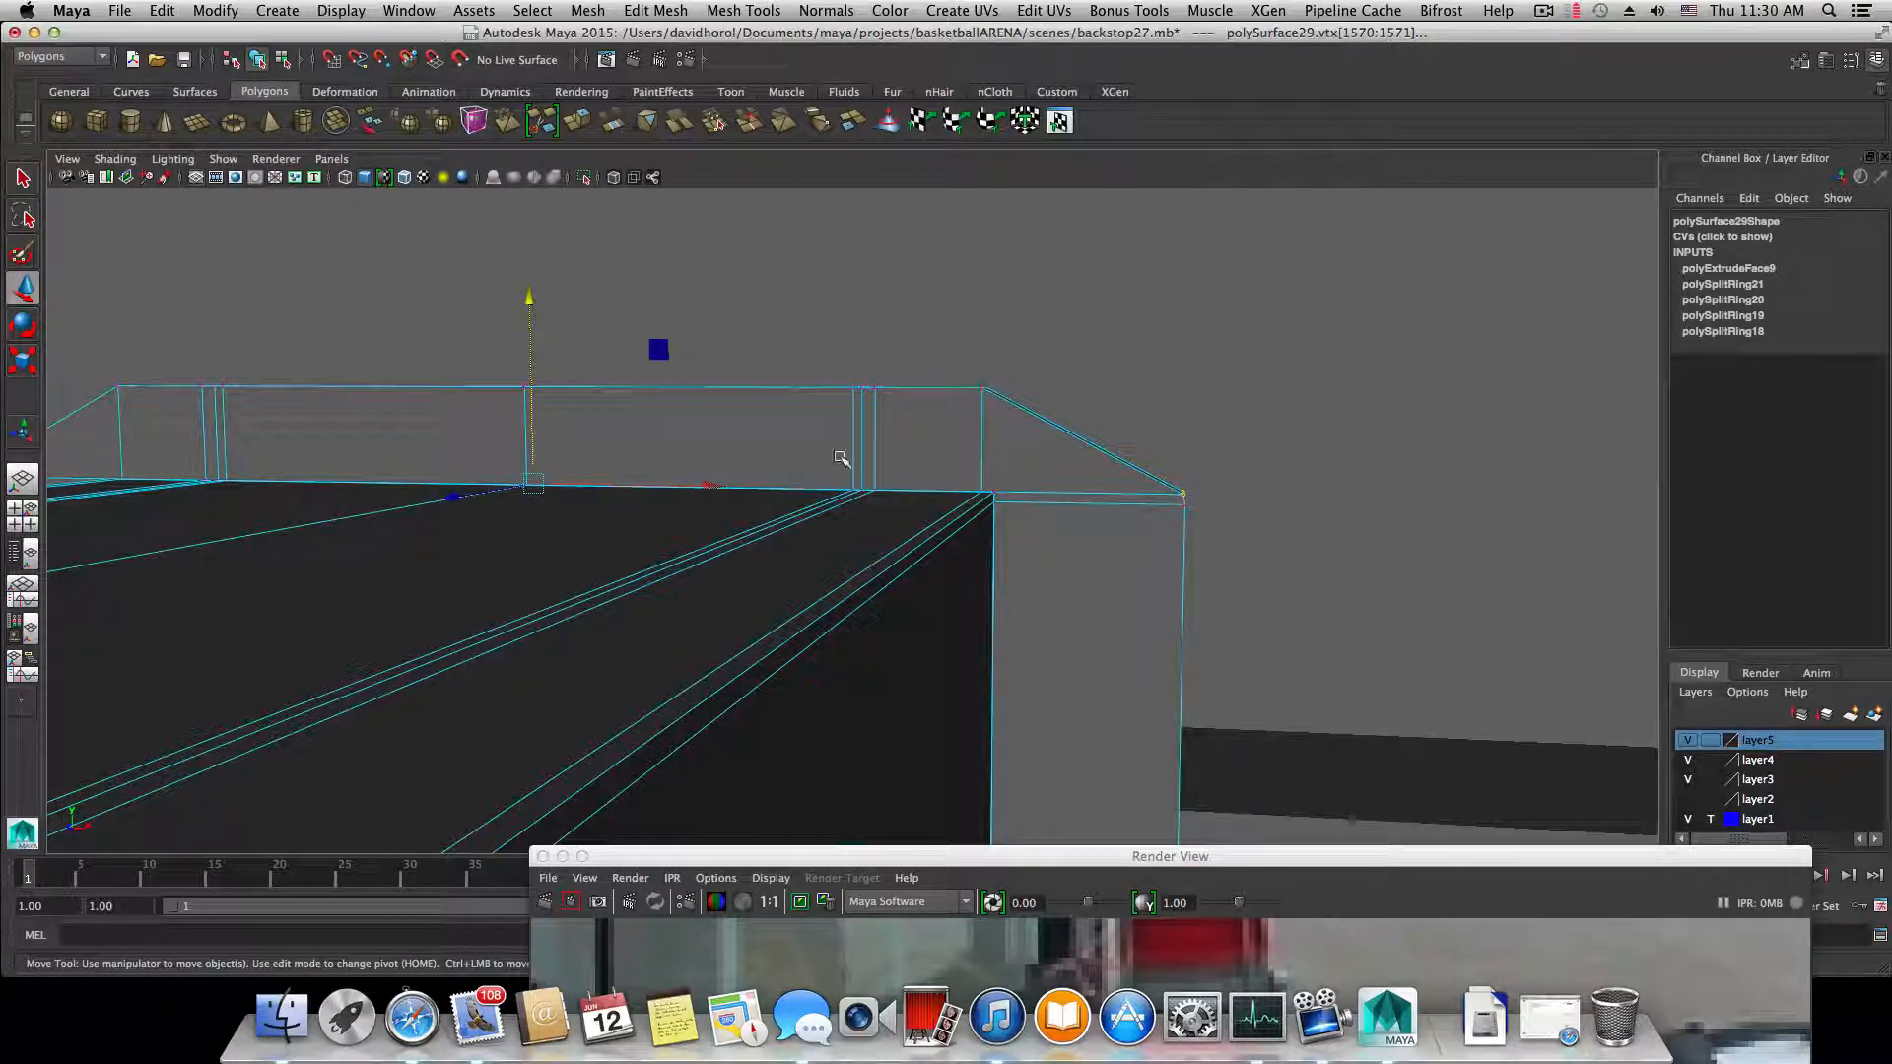
key("r")
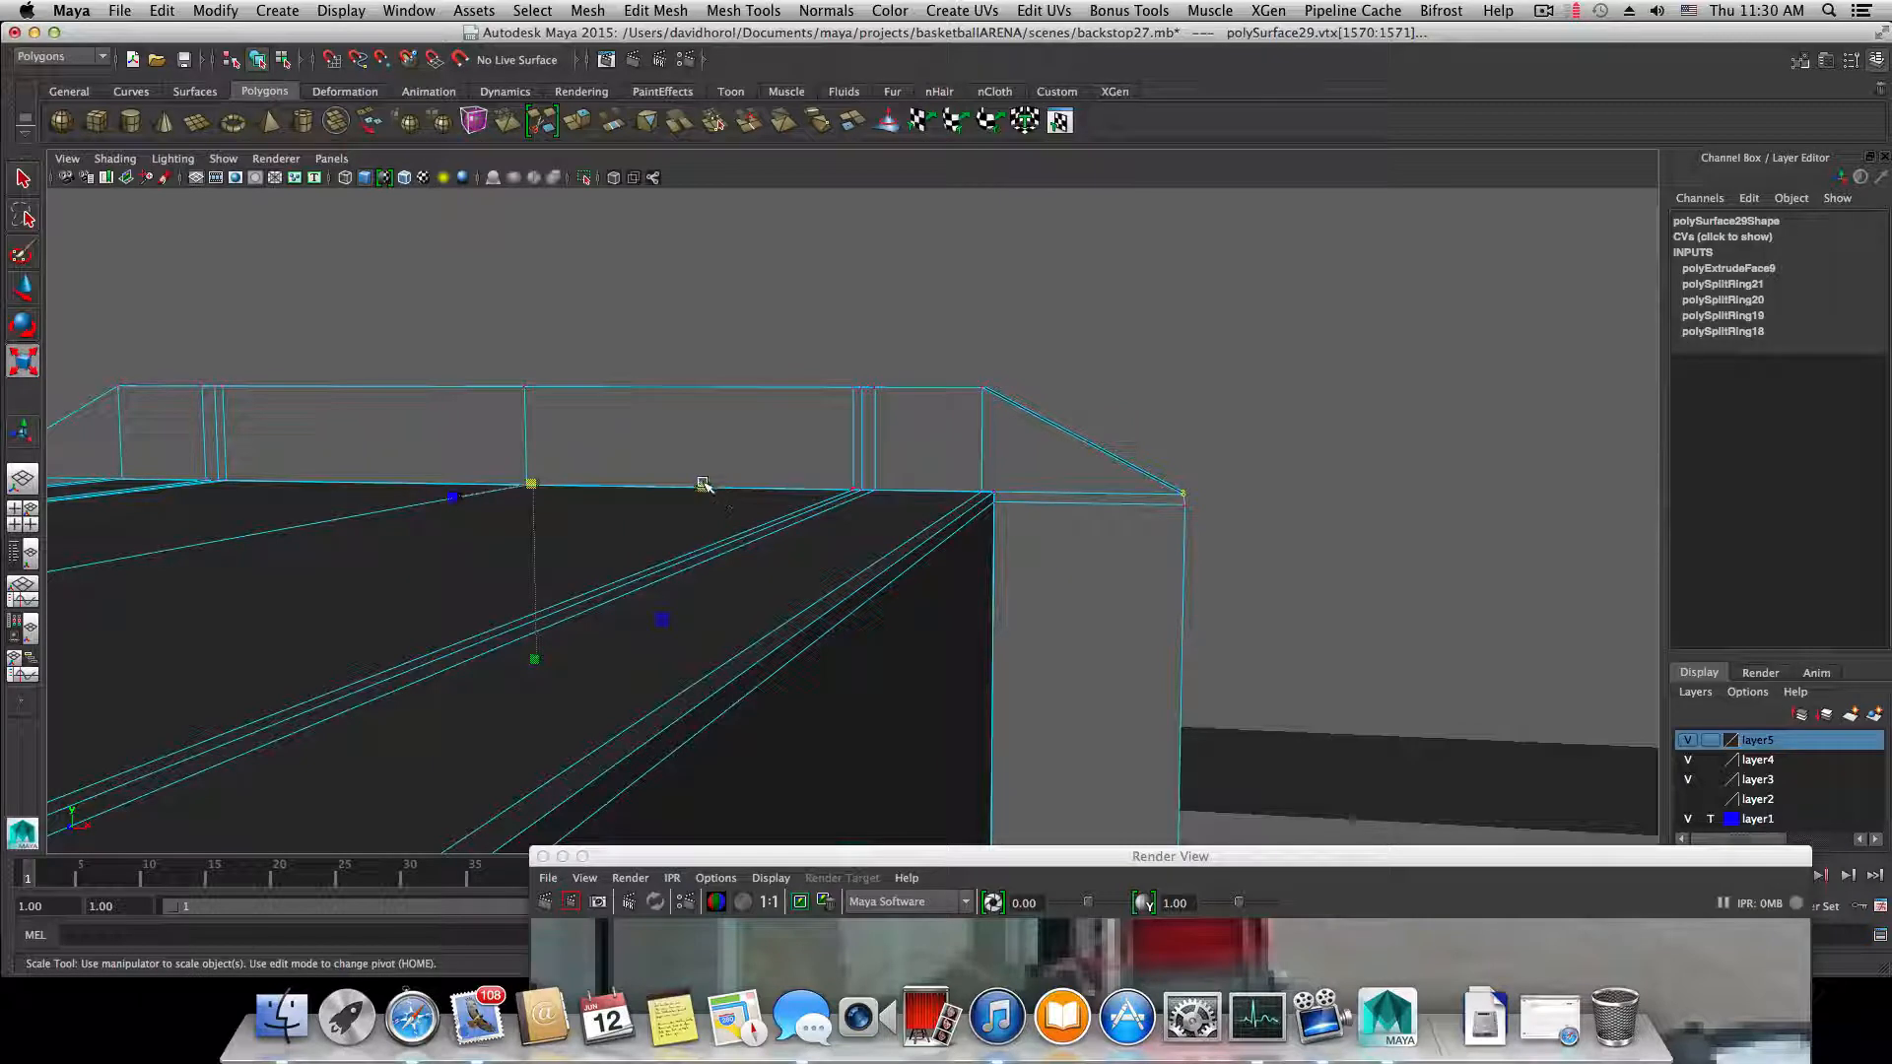
left_click_drag(703, 483, 705, 484)
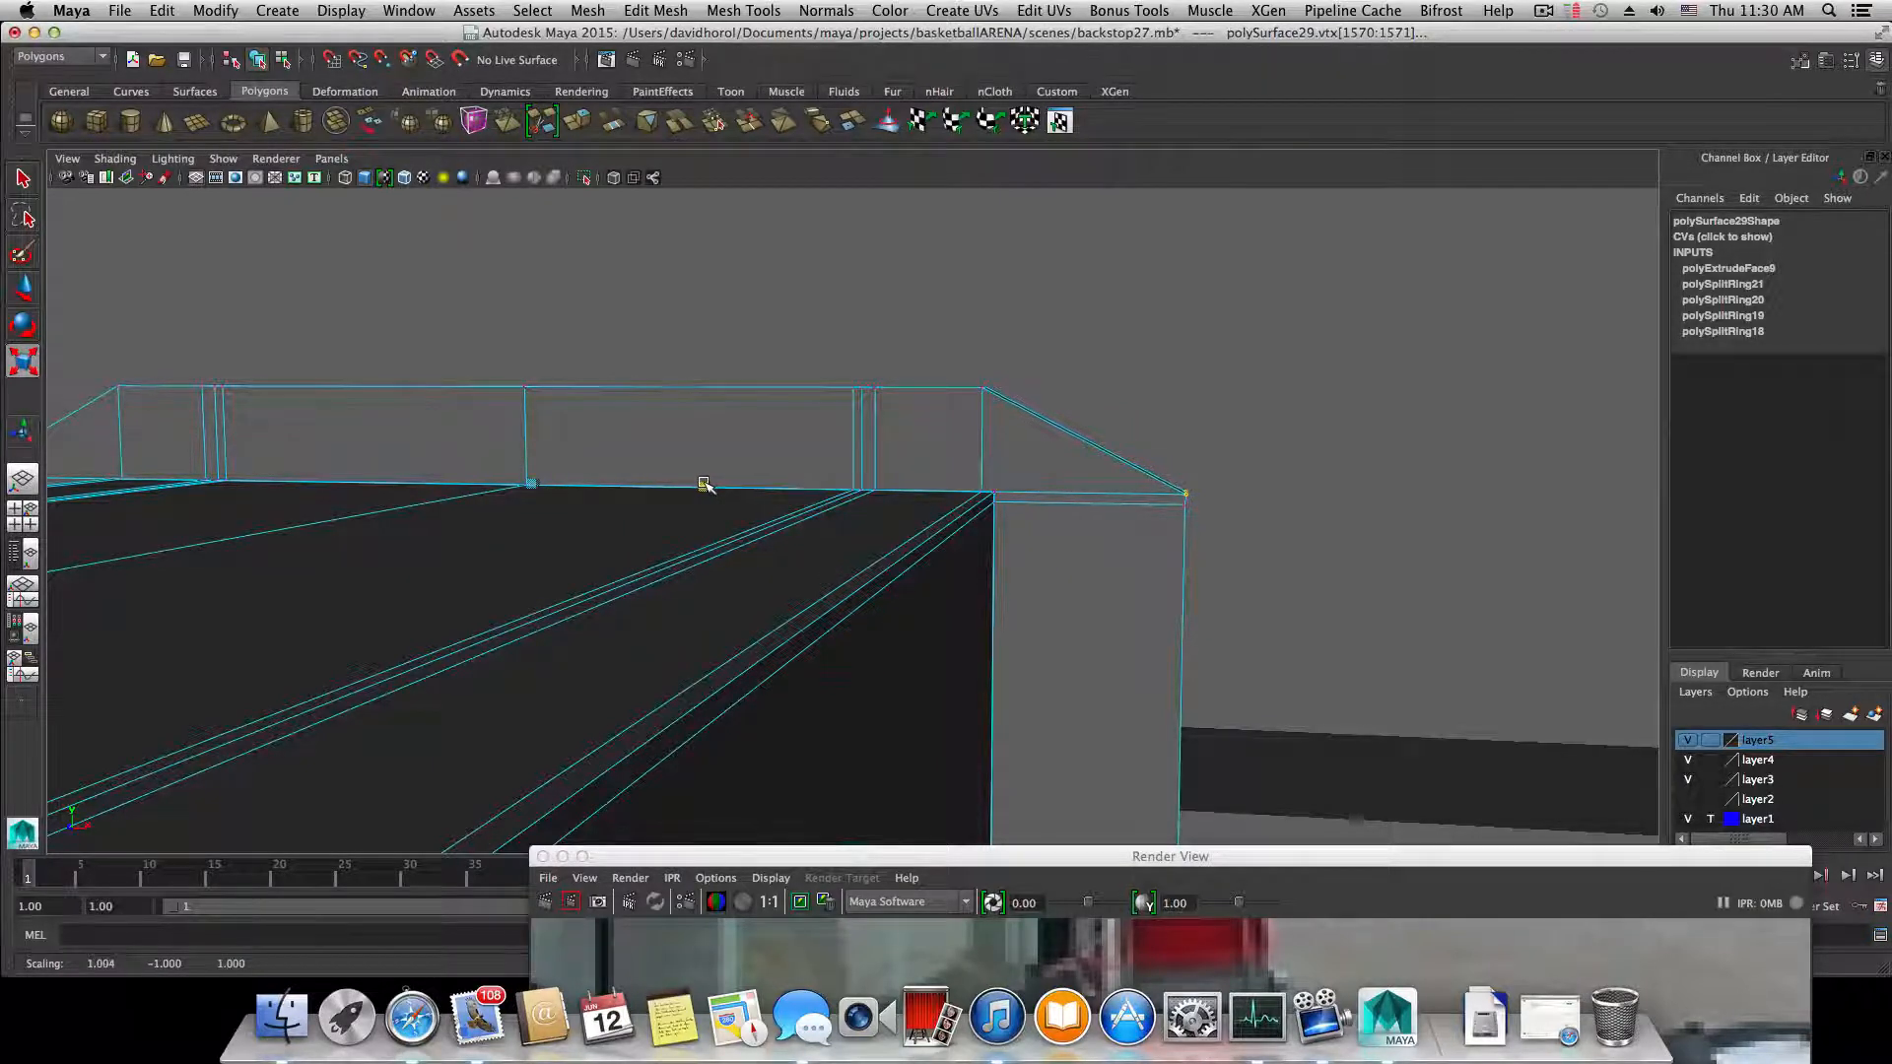
- Select the upper corner vertices on the rim's positive X side and move them to about X 8.738, flush with the vertical edge
right_click_drag(818, 512, 1304, 608, "alt")
middle_click_drag(1304, 608, 1374, 641, "alt")
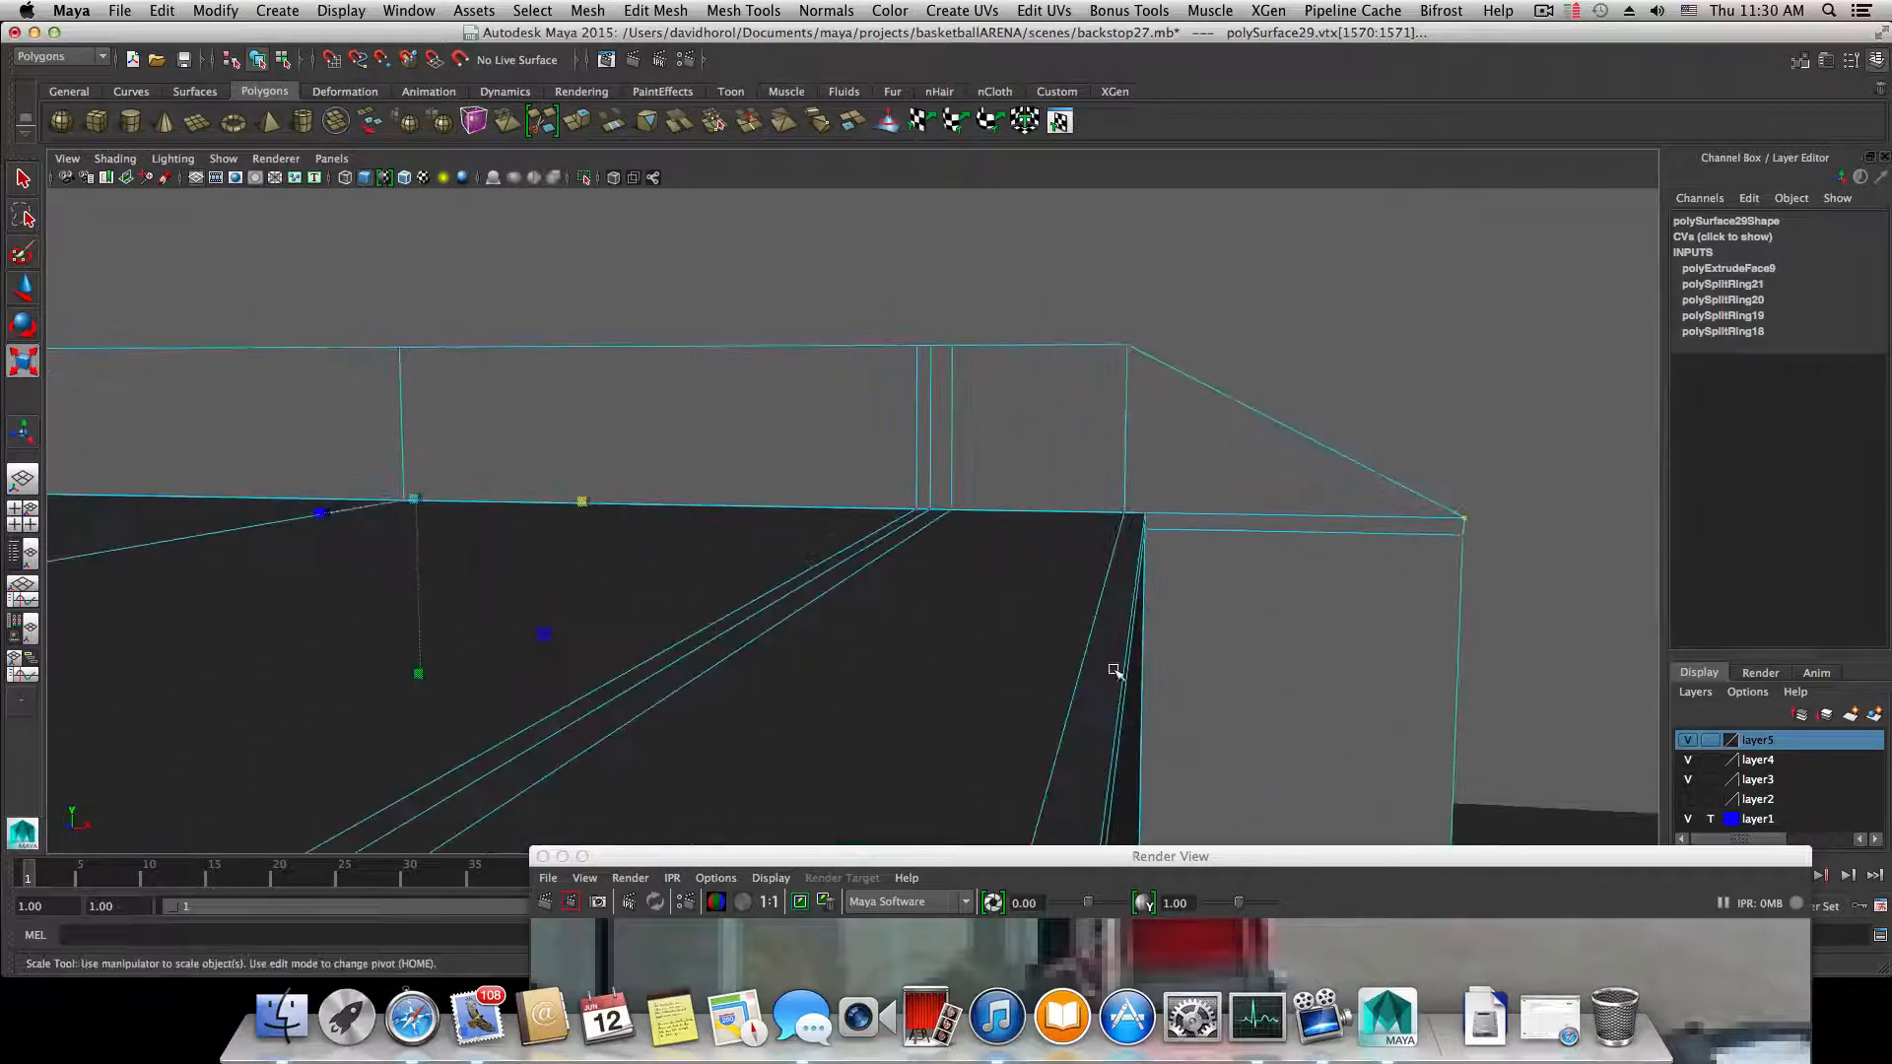
left_click_drag(1356, 659, 667, 647, "alt")
right_click_drag(667, 647, 1002, 570, "alt")
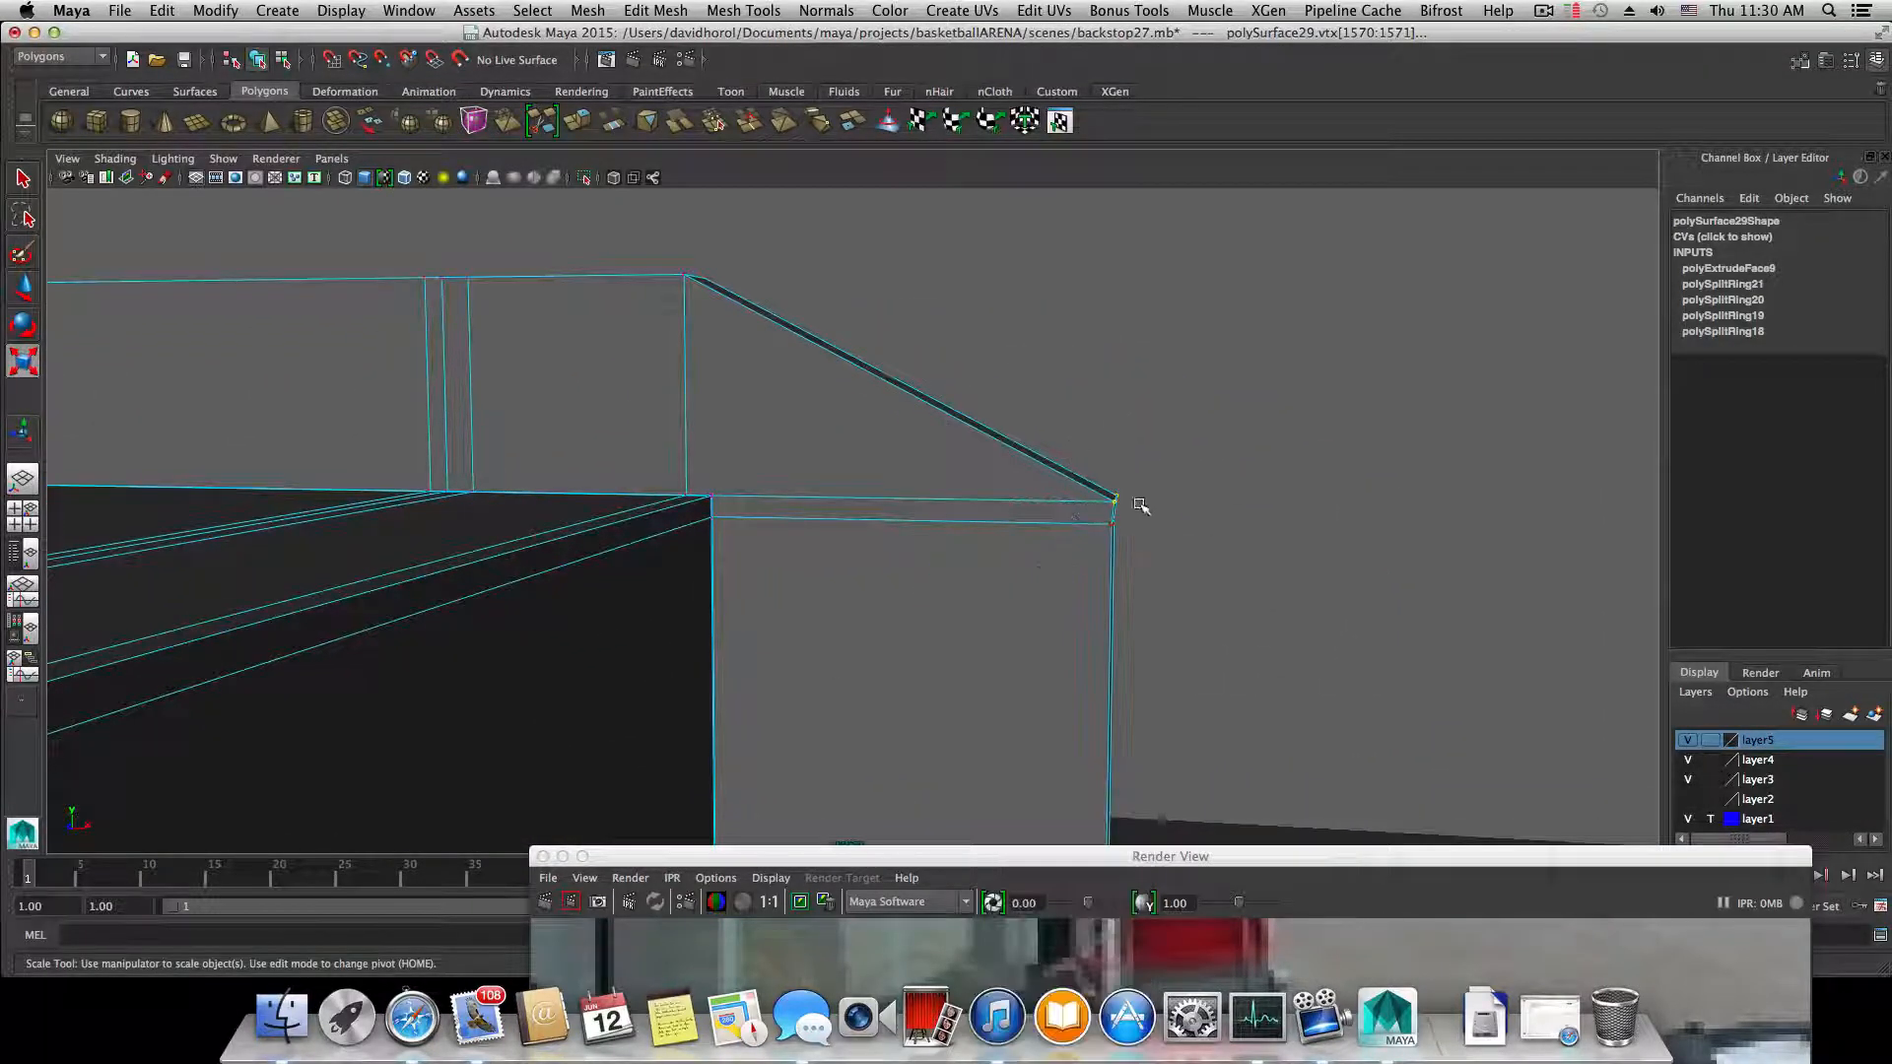
left_click(1138, 505)
key("w")
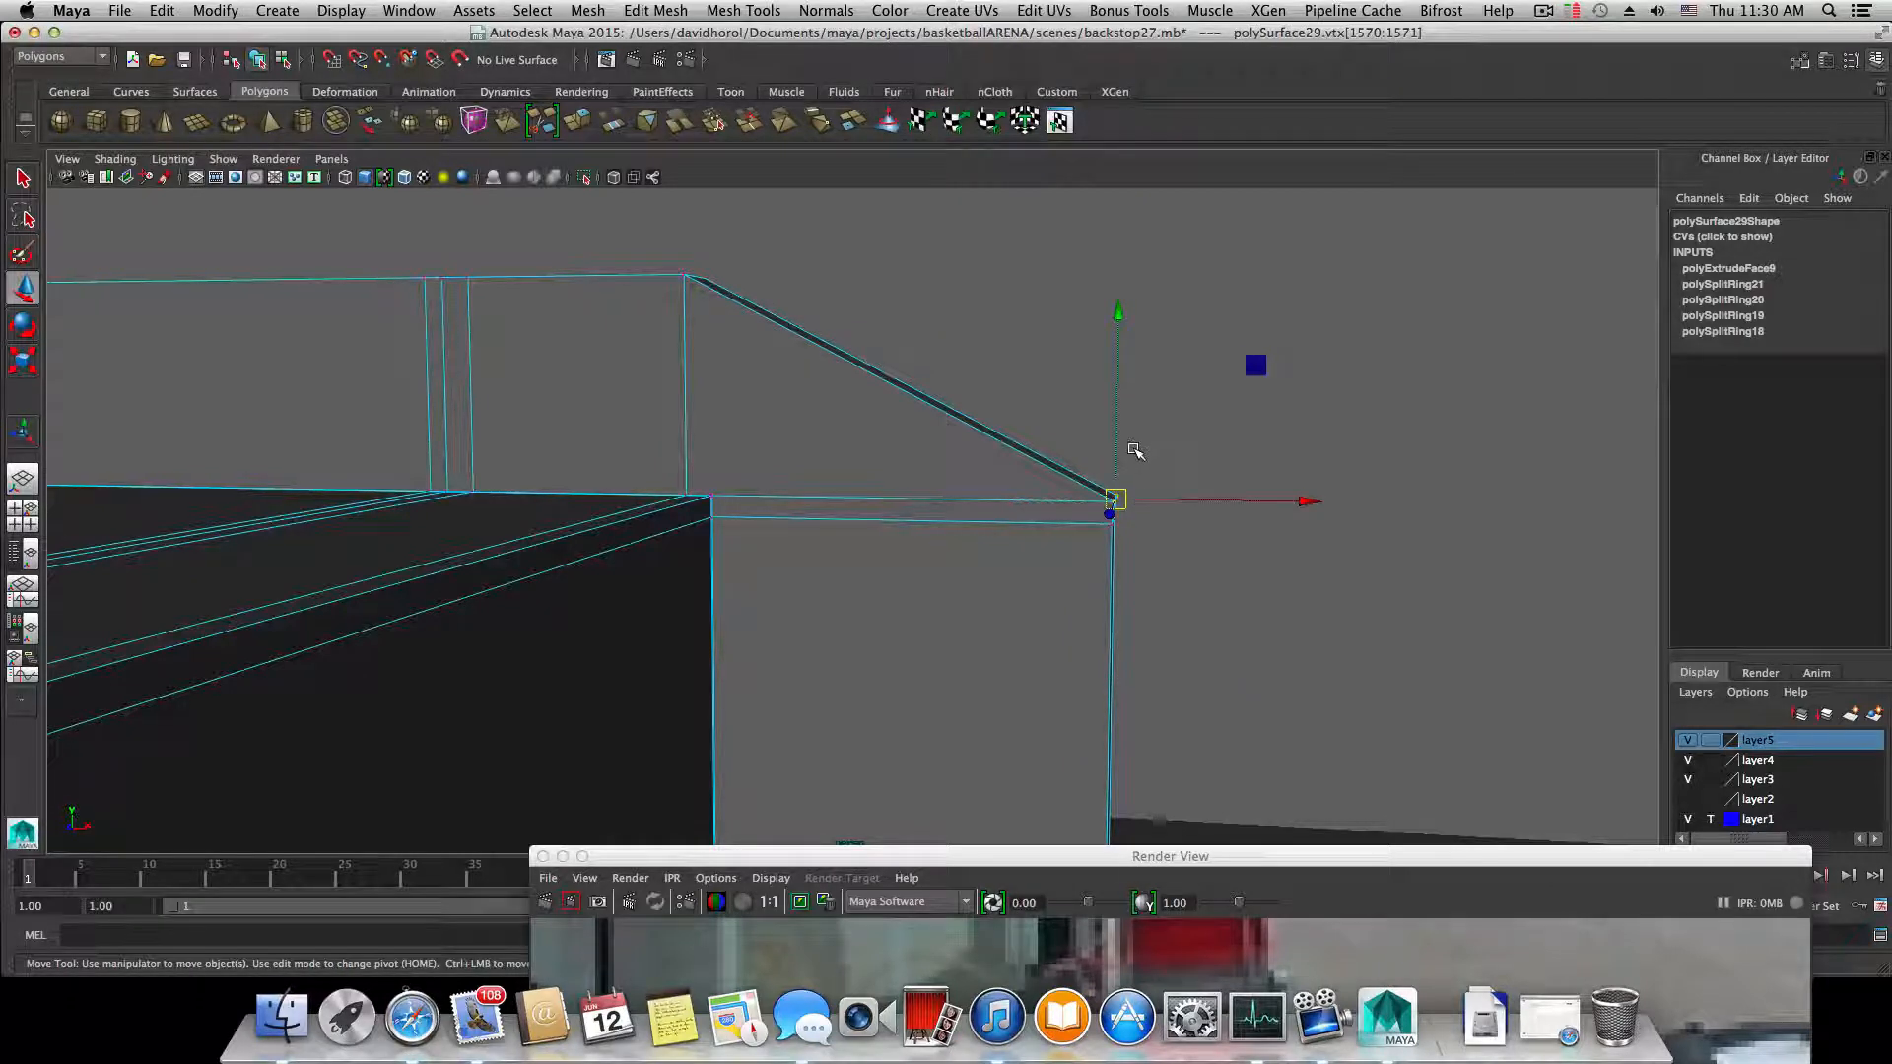
left_click_drag(1309, 503, 1114, 511)
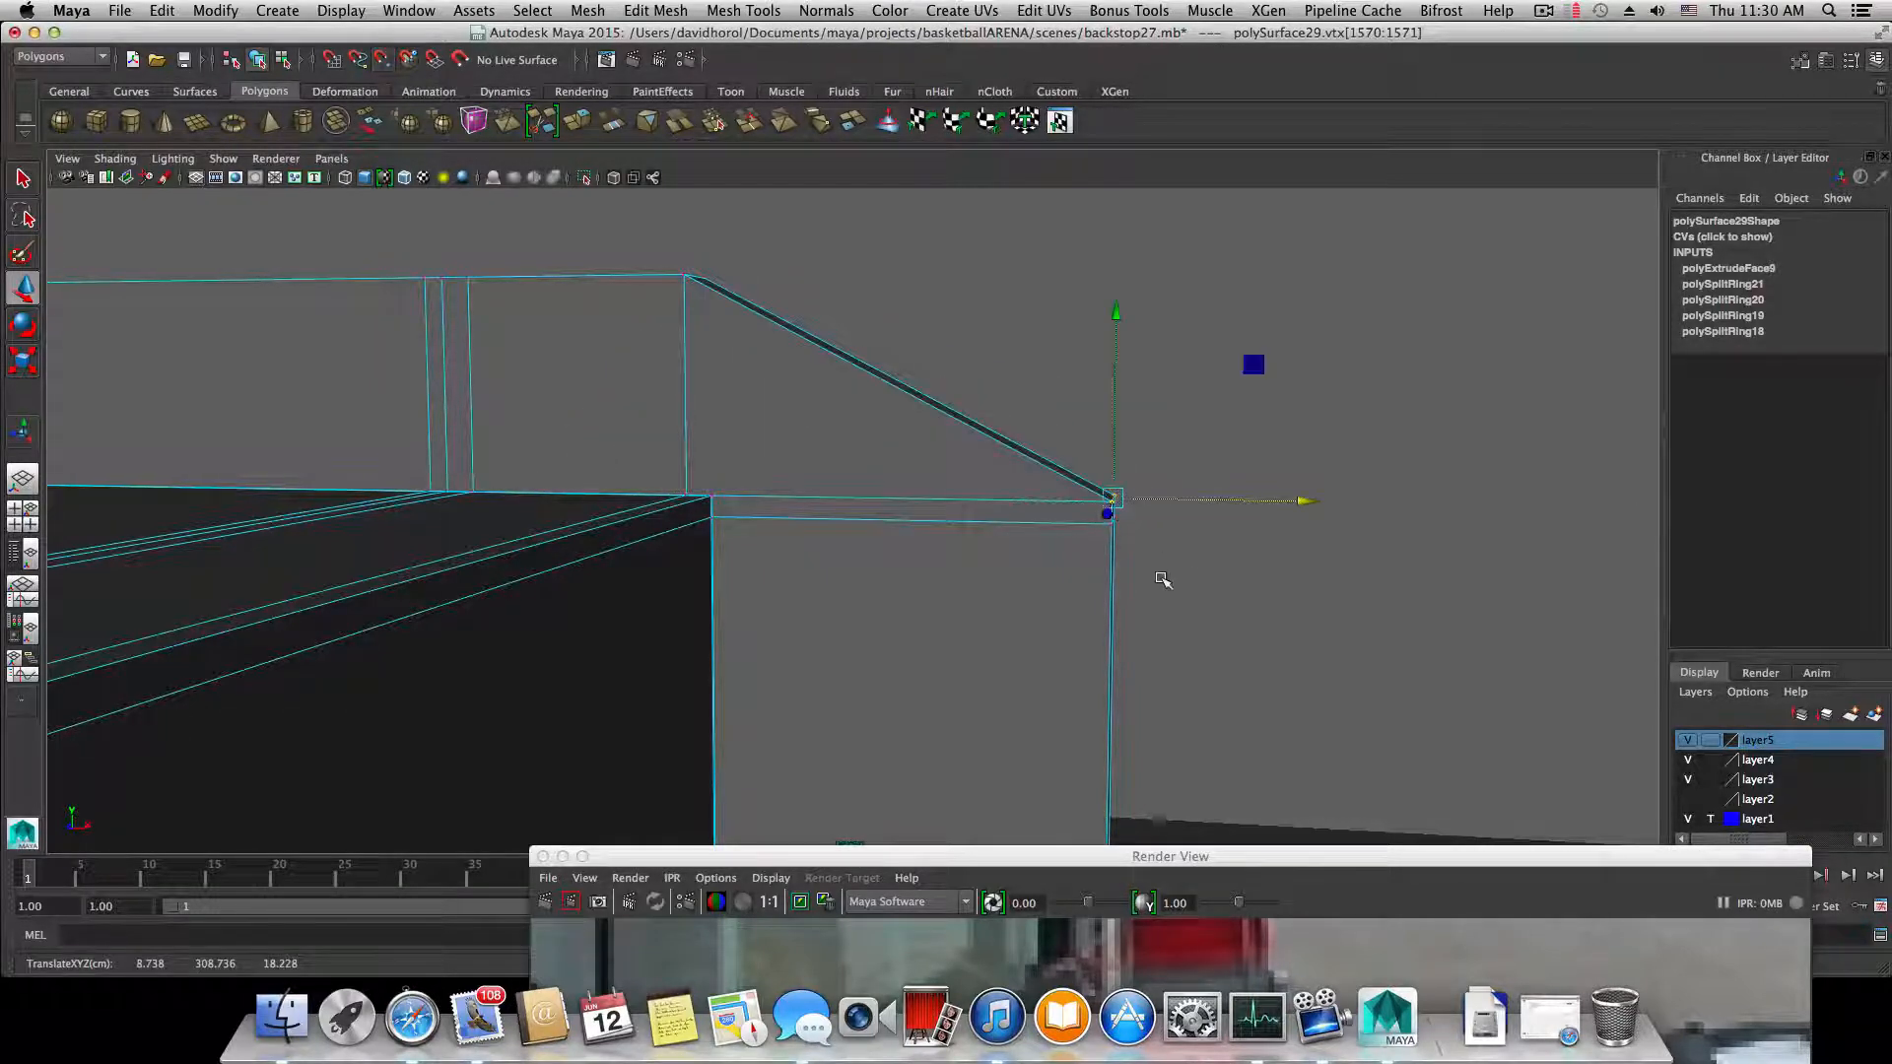
- Select the upper corner vertices on the rim's opposite side and align them in X with the vertical edge below
left_click_drag(1103, 590, 1130, 576, "alt")
middle_click_drag(753, 637, 1219, 558, "alt")
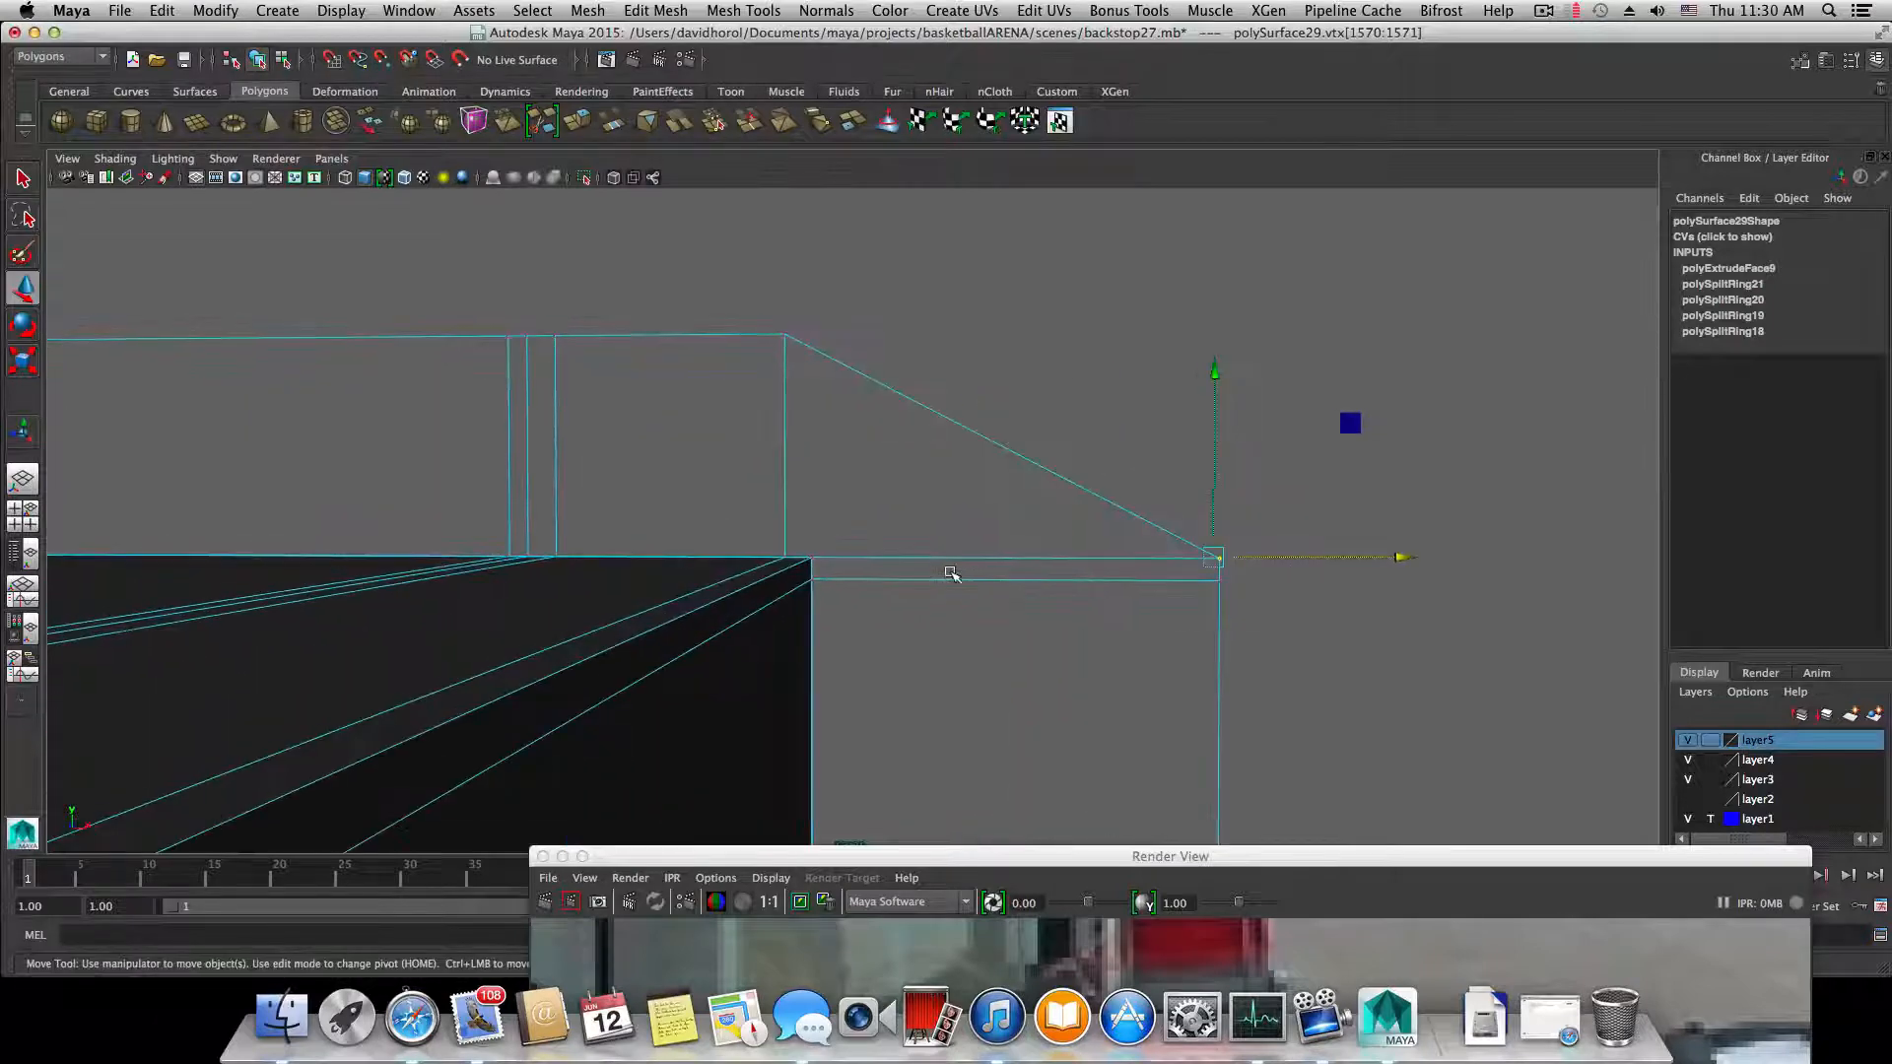
left_click_drag(949, 574, 688, 599, "alt")
middle_click_drag(1088, 551, 1458, 567, "alt")
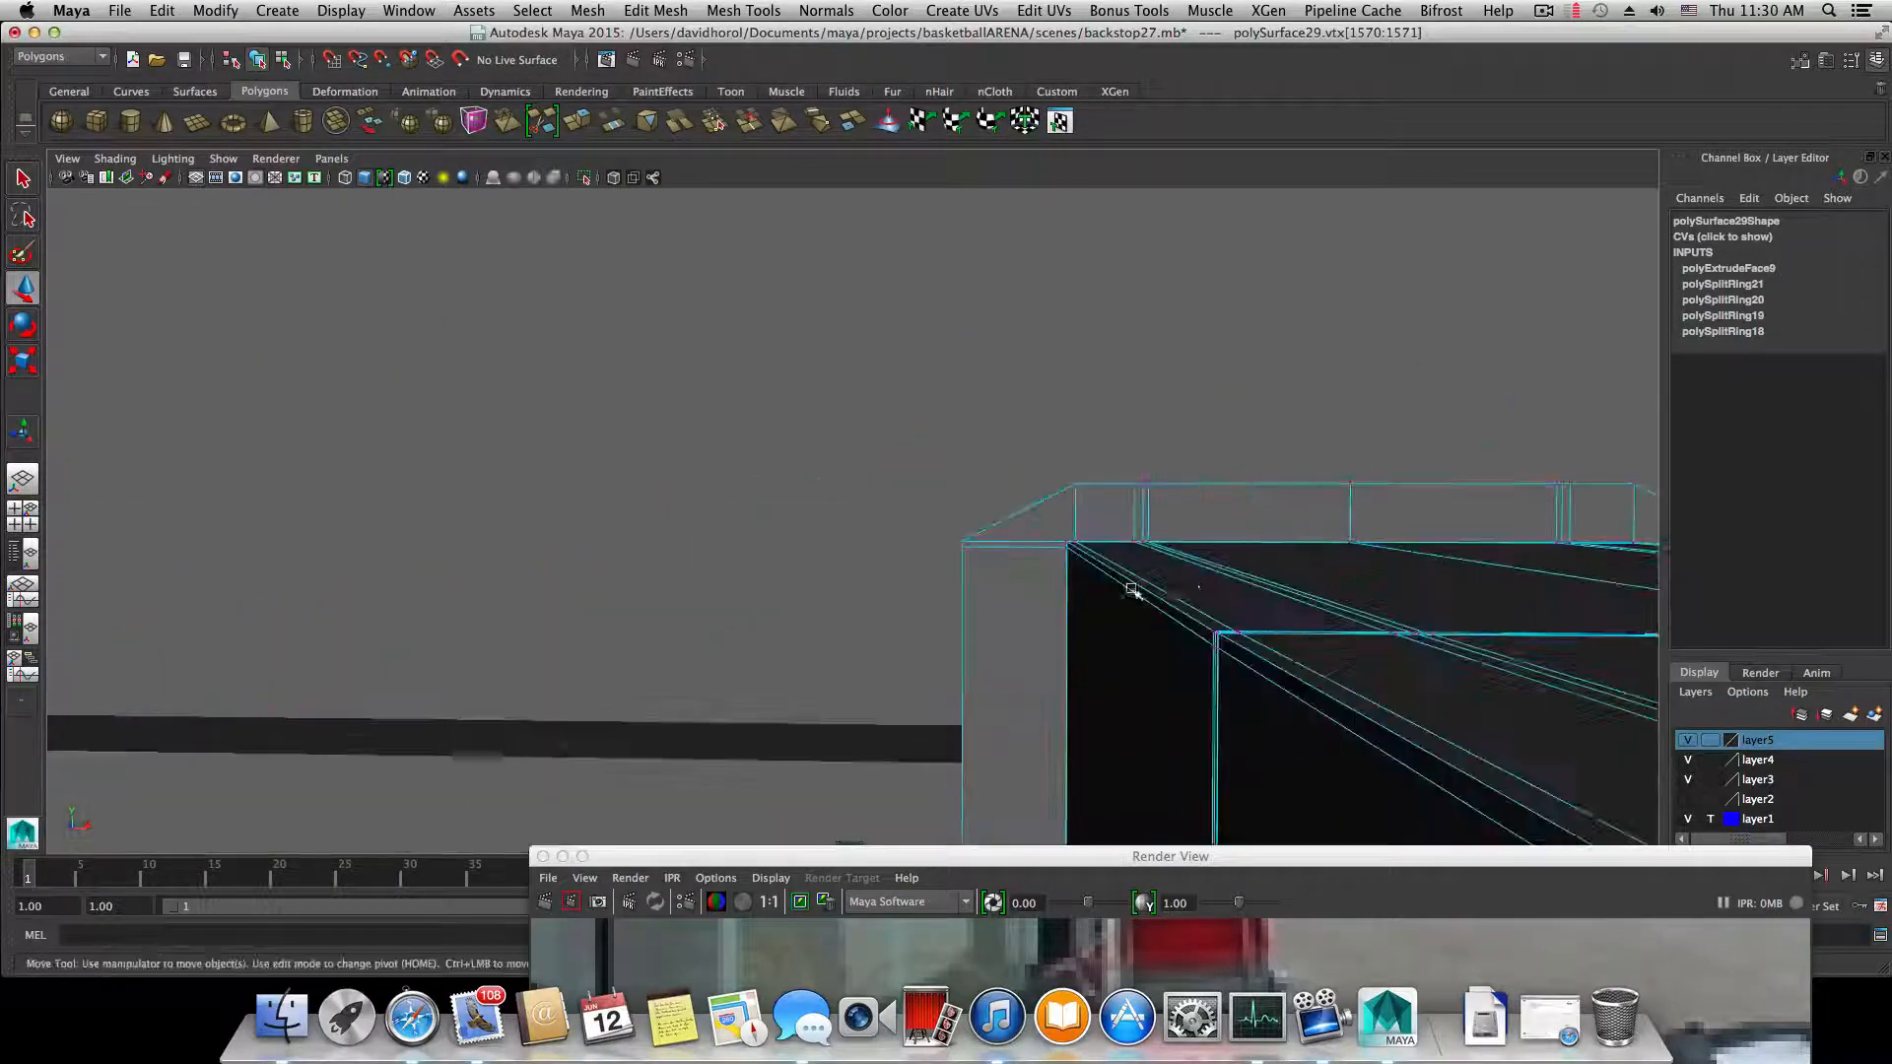
right_click_drag(1132, 587, 1576, 625, "alt")
middle_click_drag(1370, 611, 1073, 499, "alt")
right_click_drag(1073, 498, 1195, 551, "alt")
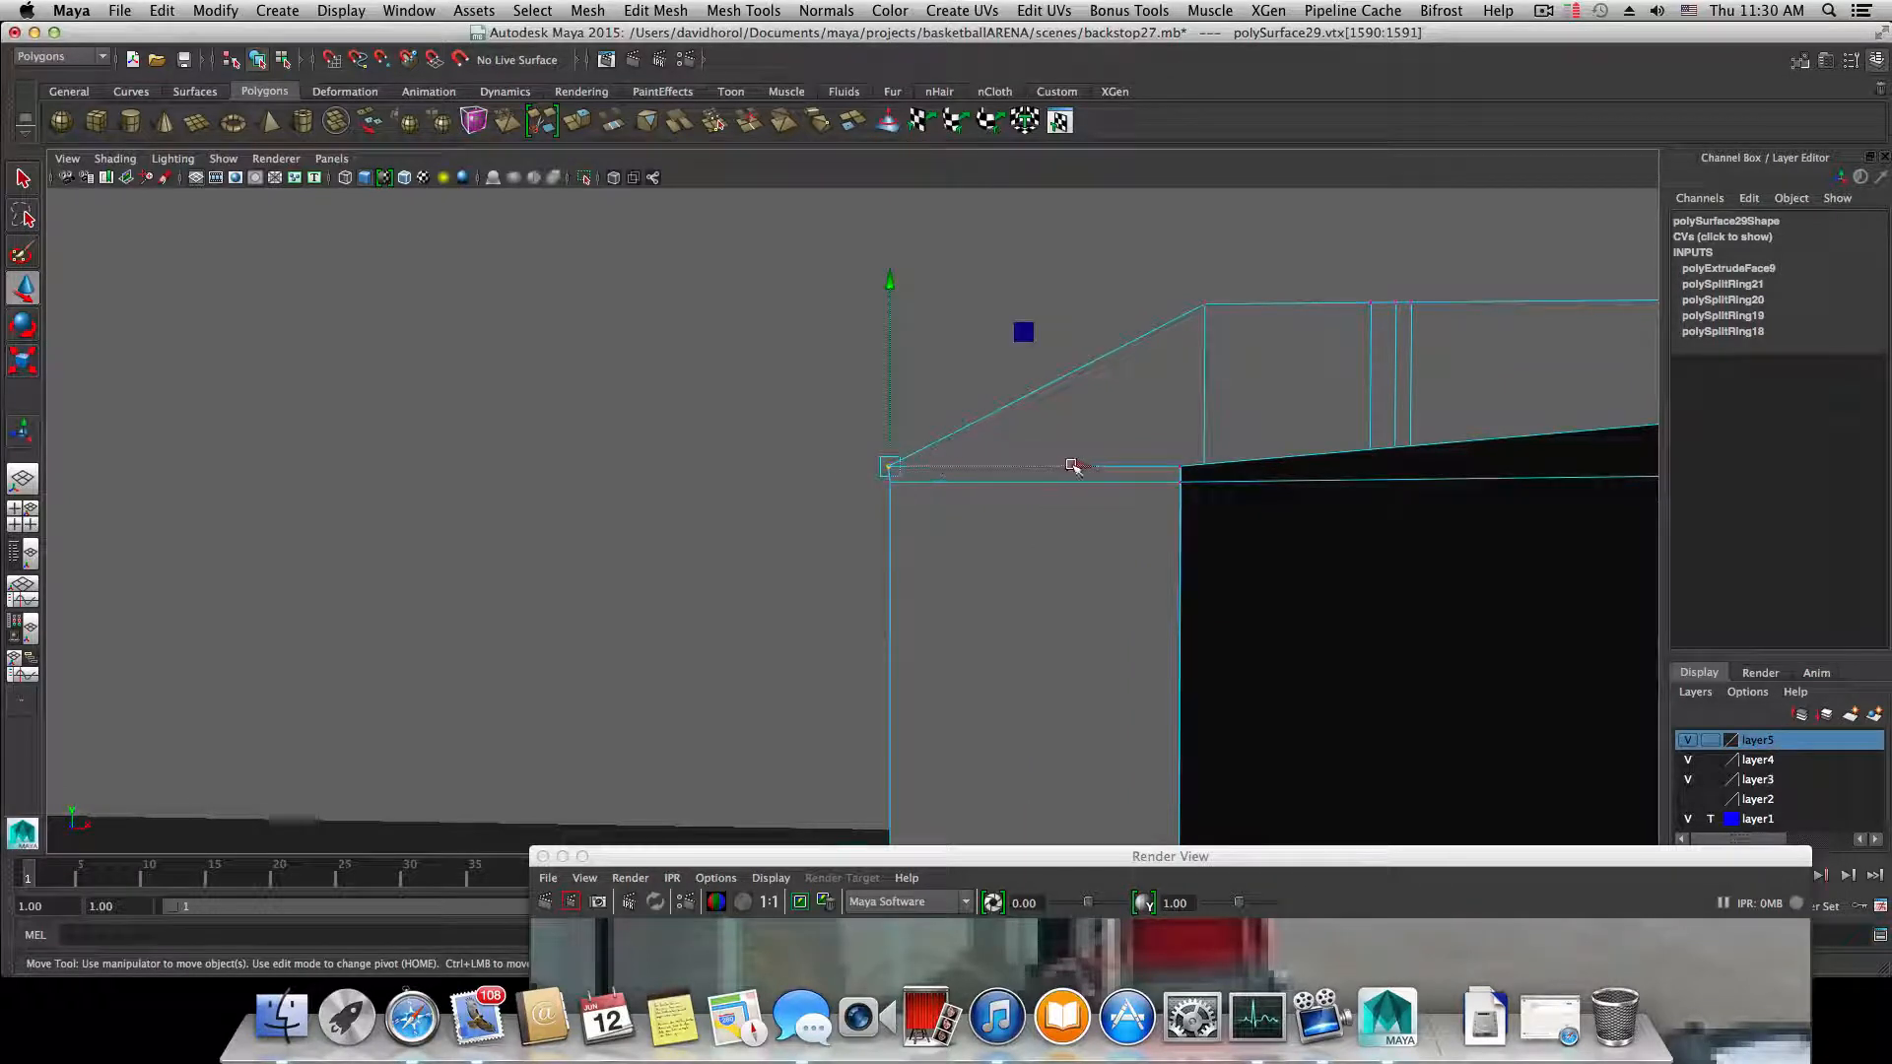
left_click_drag(1072, 465, 829, 467)
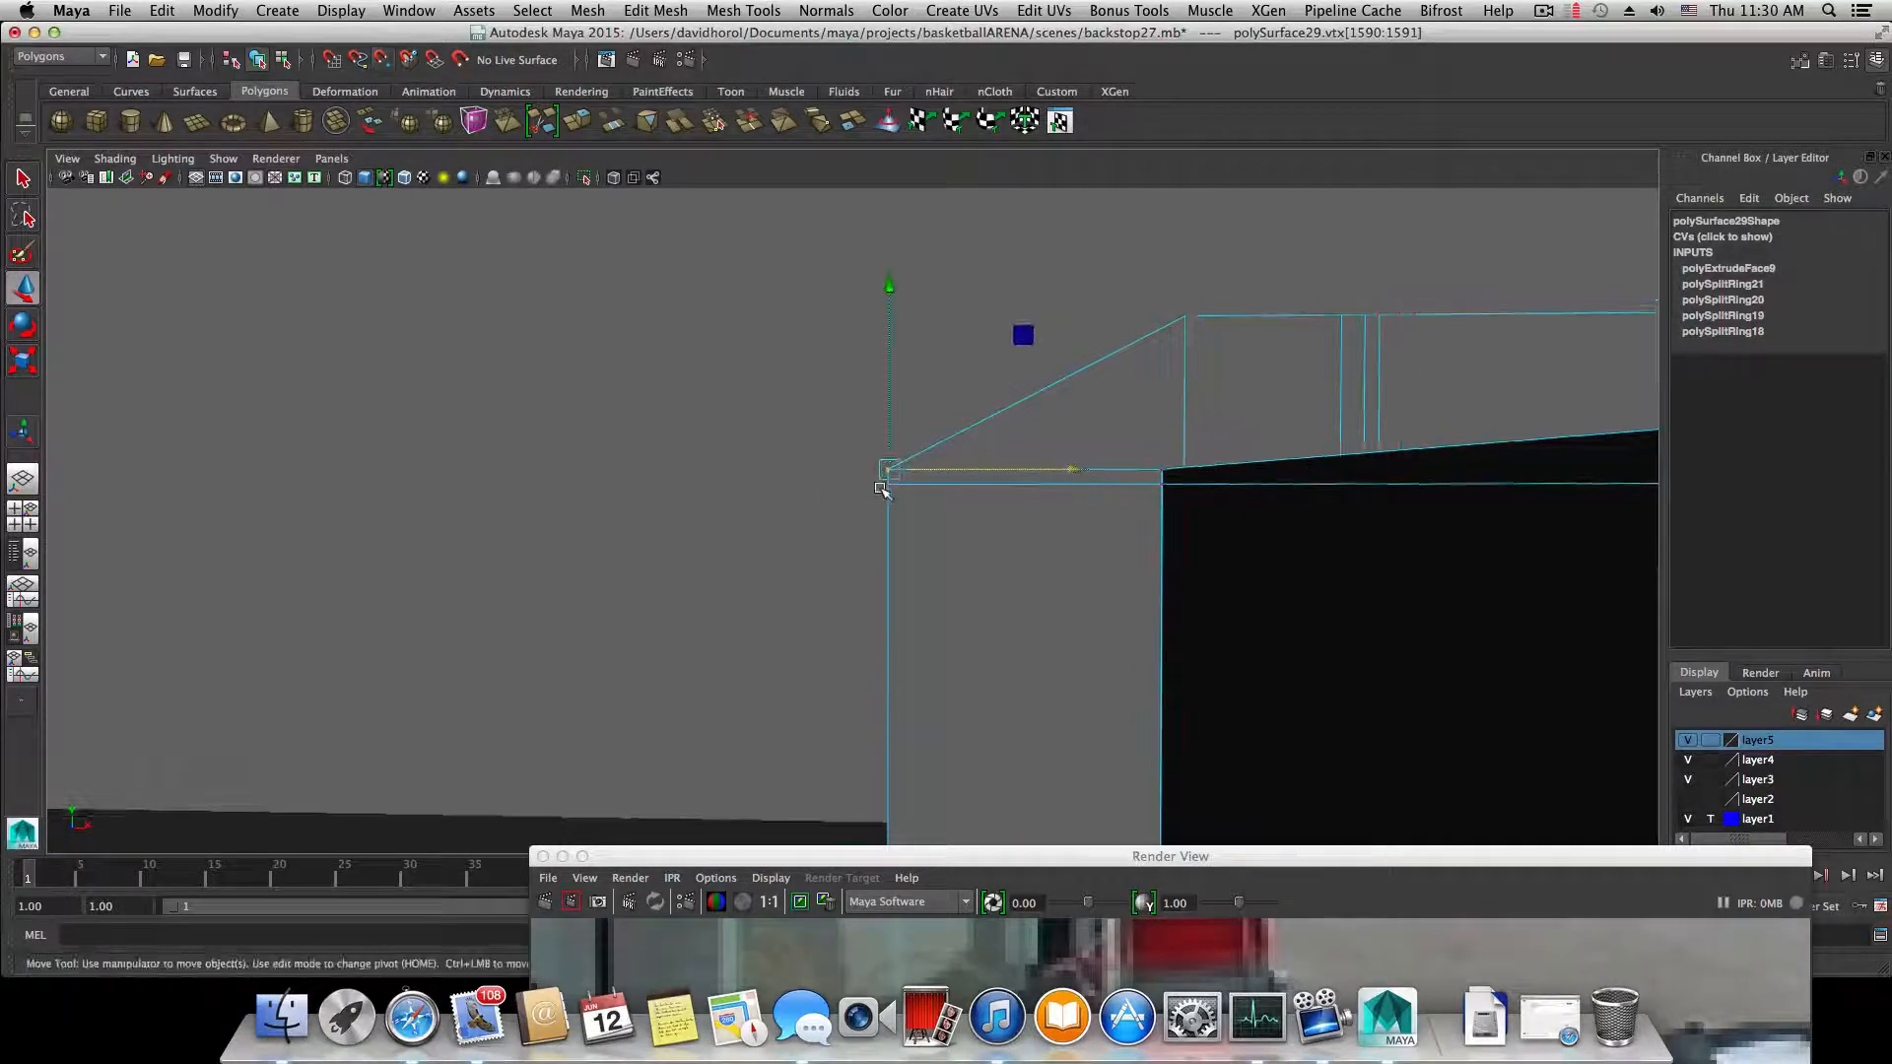
middle_click_drag(1026, 444, 883, 556, "alt")
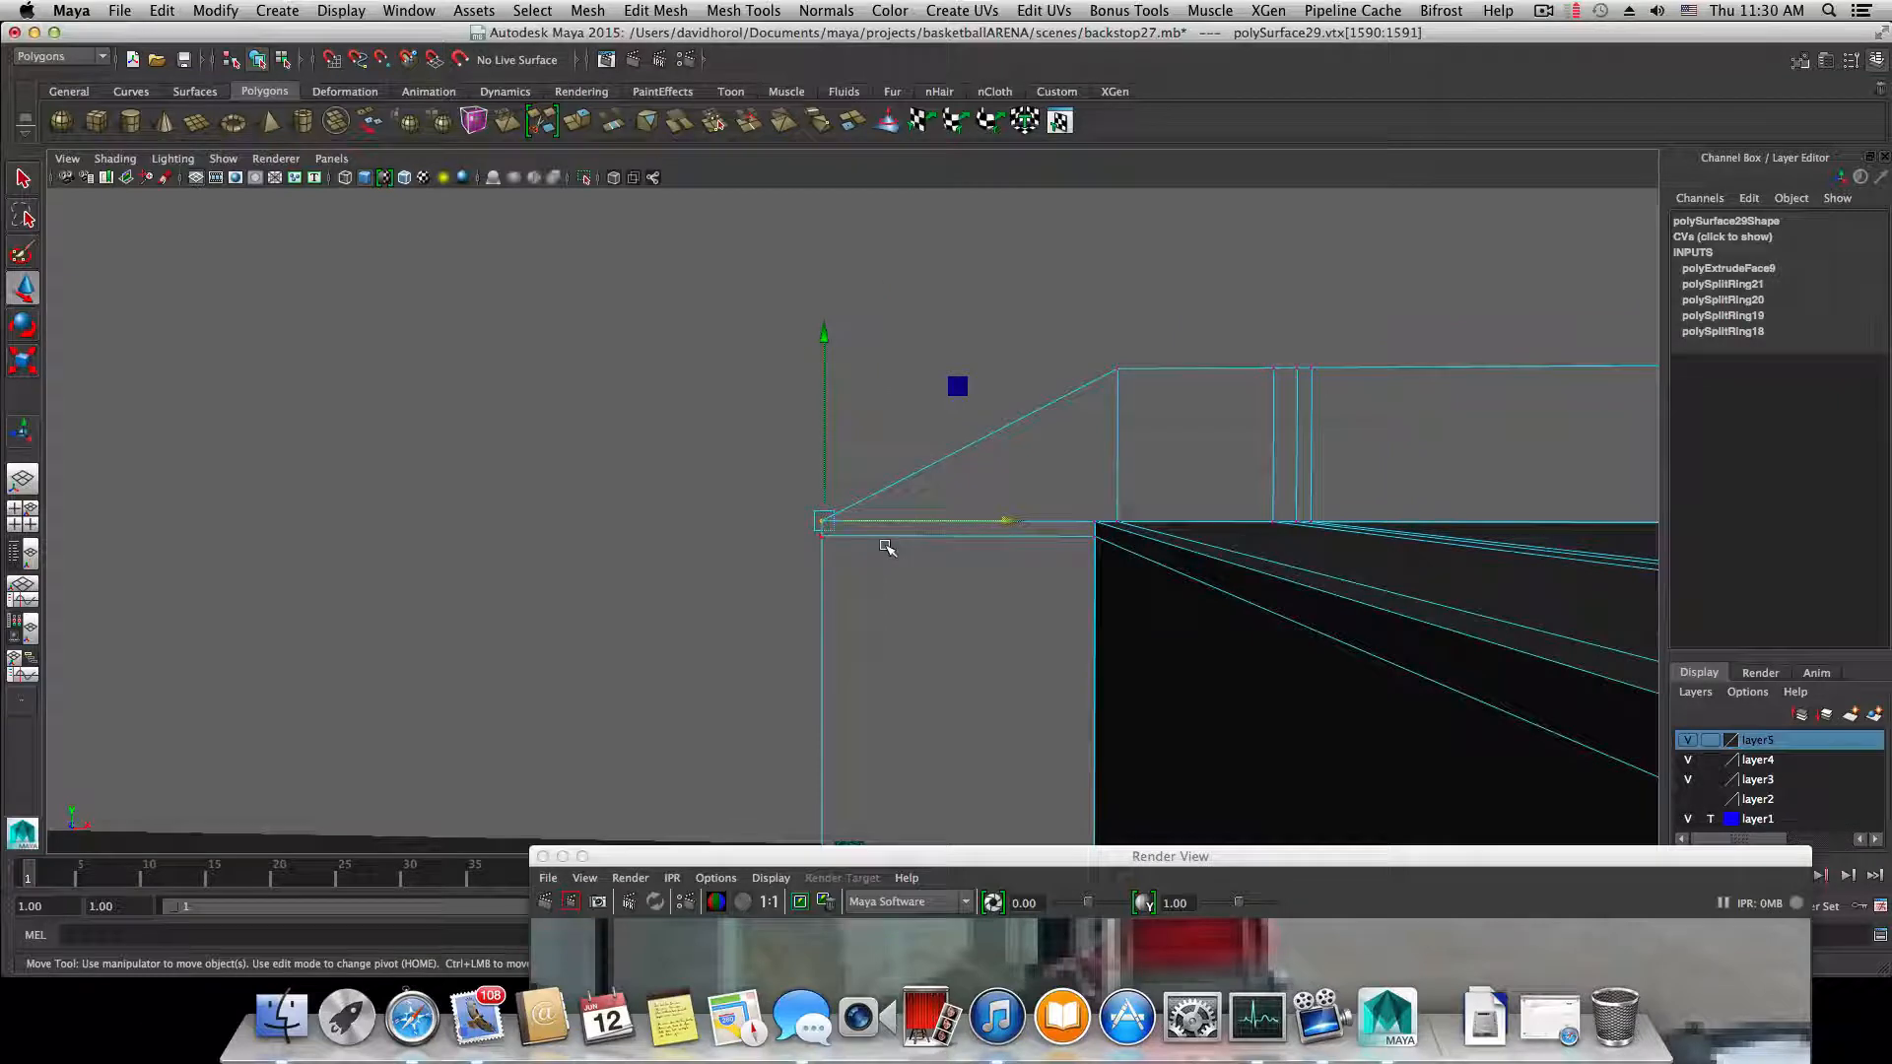
- Select the diagonal vertices at the rim's lower corner on the negative X side and move them to about X -8.732, Y 296.031
key("F8")
key("F8")
left_click_drag(1060, 488, 1020, 549, "alt")
right_click_drag(1020, 550, 1118, 597, "alt")
middle_click_drag(1119, 598, 1026, 664, "alt")
left_click_drag(1207, 768, 1232, 440, "alt")
middle_click_drag(1130, 407, 1132, 575, "alt")
left_click_drag(1143, 507, 1140, 547, "alt")
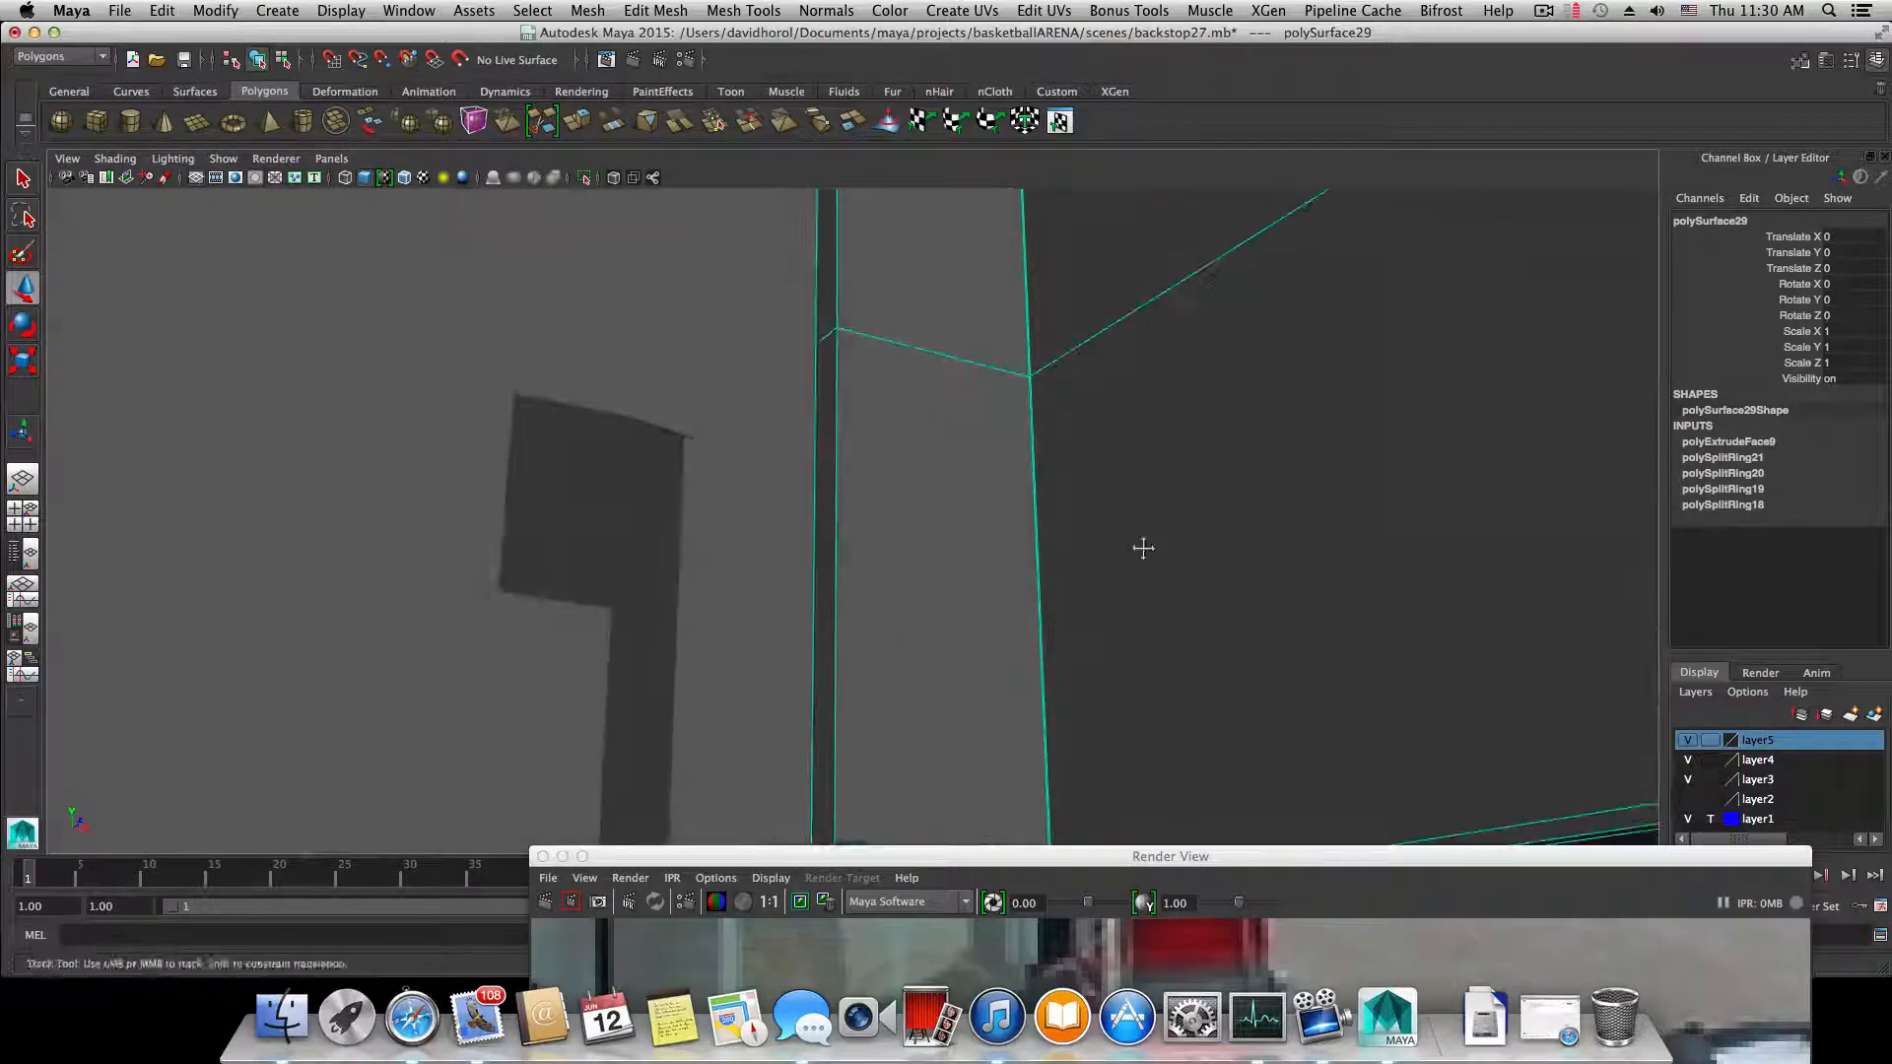
middle_click_drag(1140, 547, 1212, 114, "alt")
left_click_drag(1145, 477, 1132, 437, "alt")
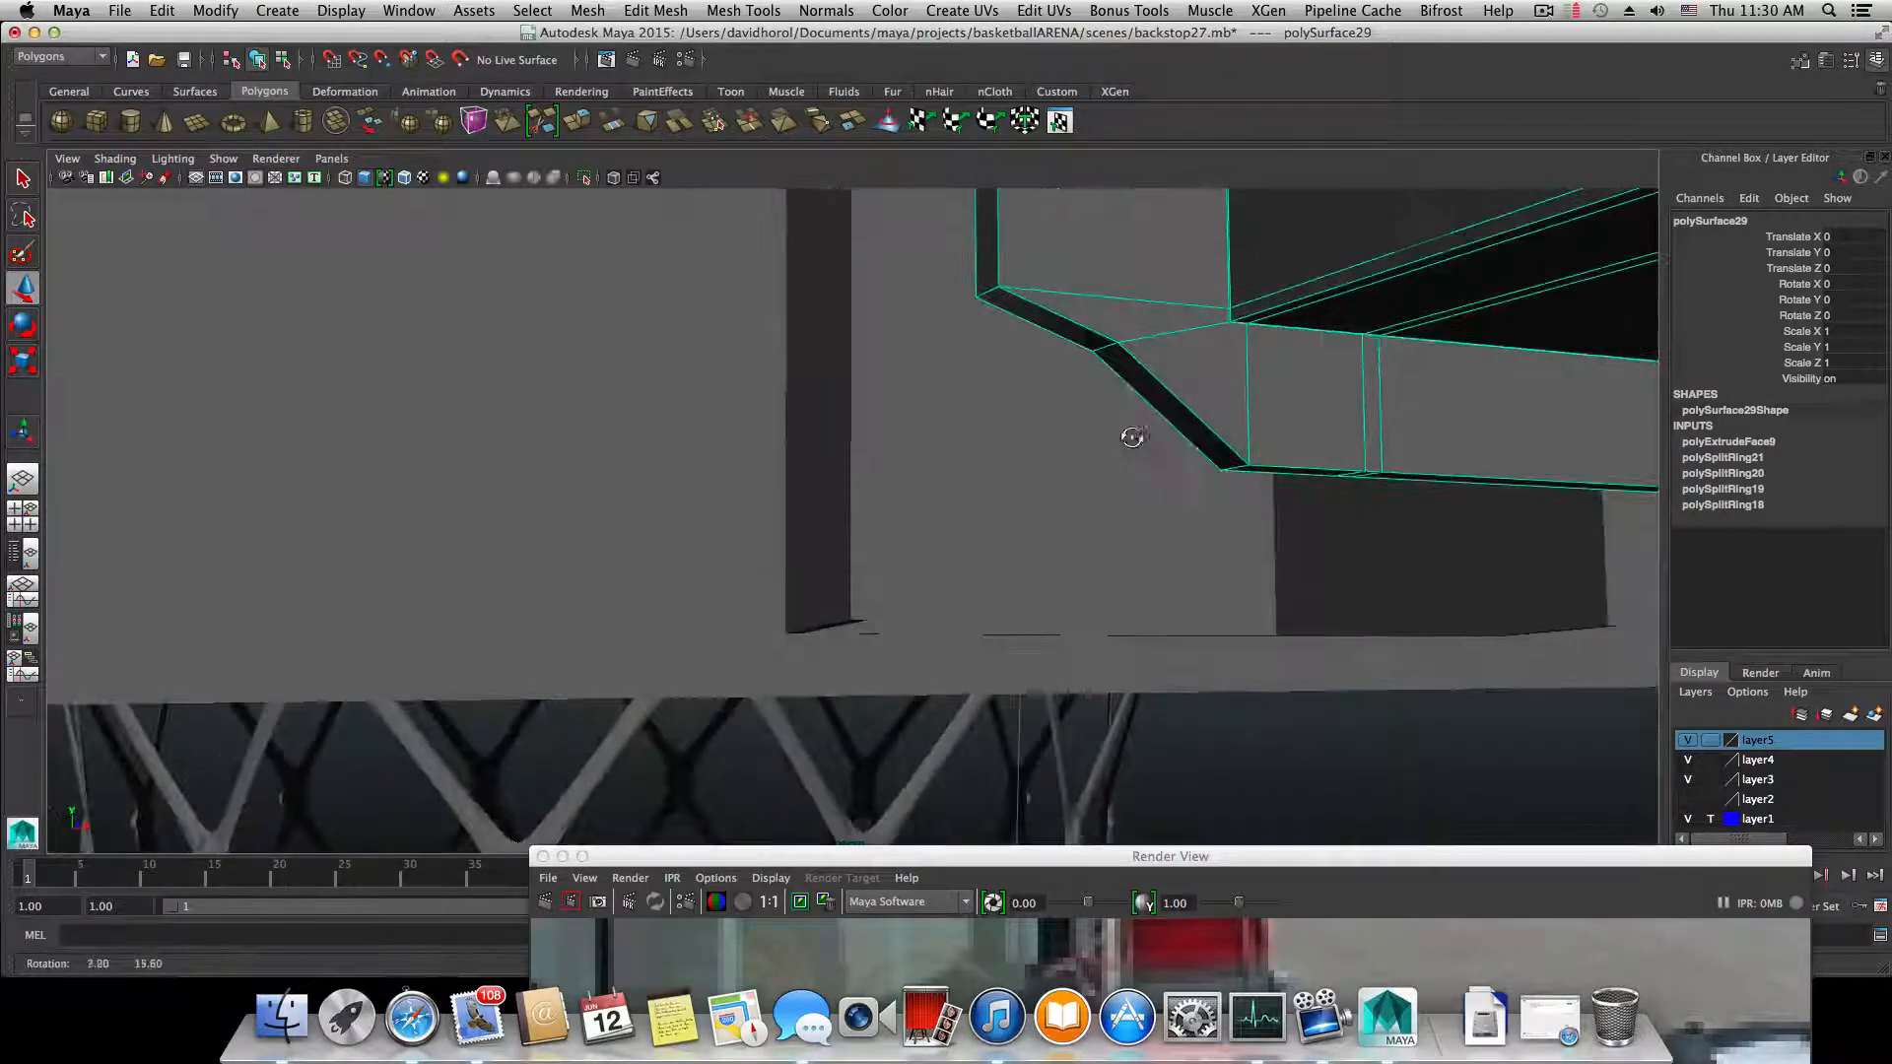
middle_click_drag(1072, 528, 726, 657, "alt")
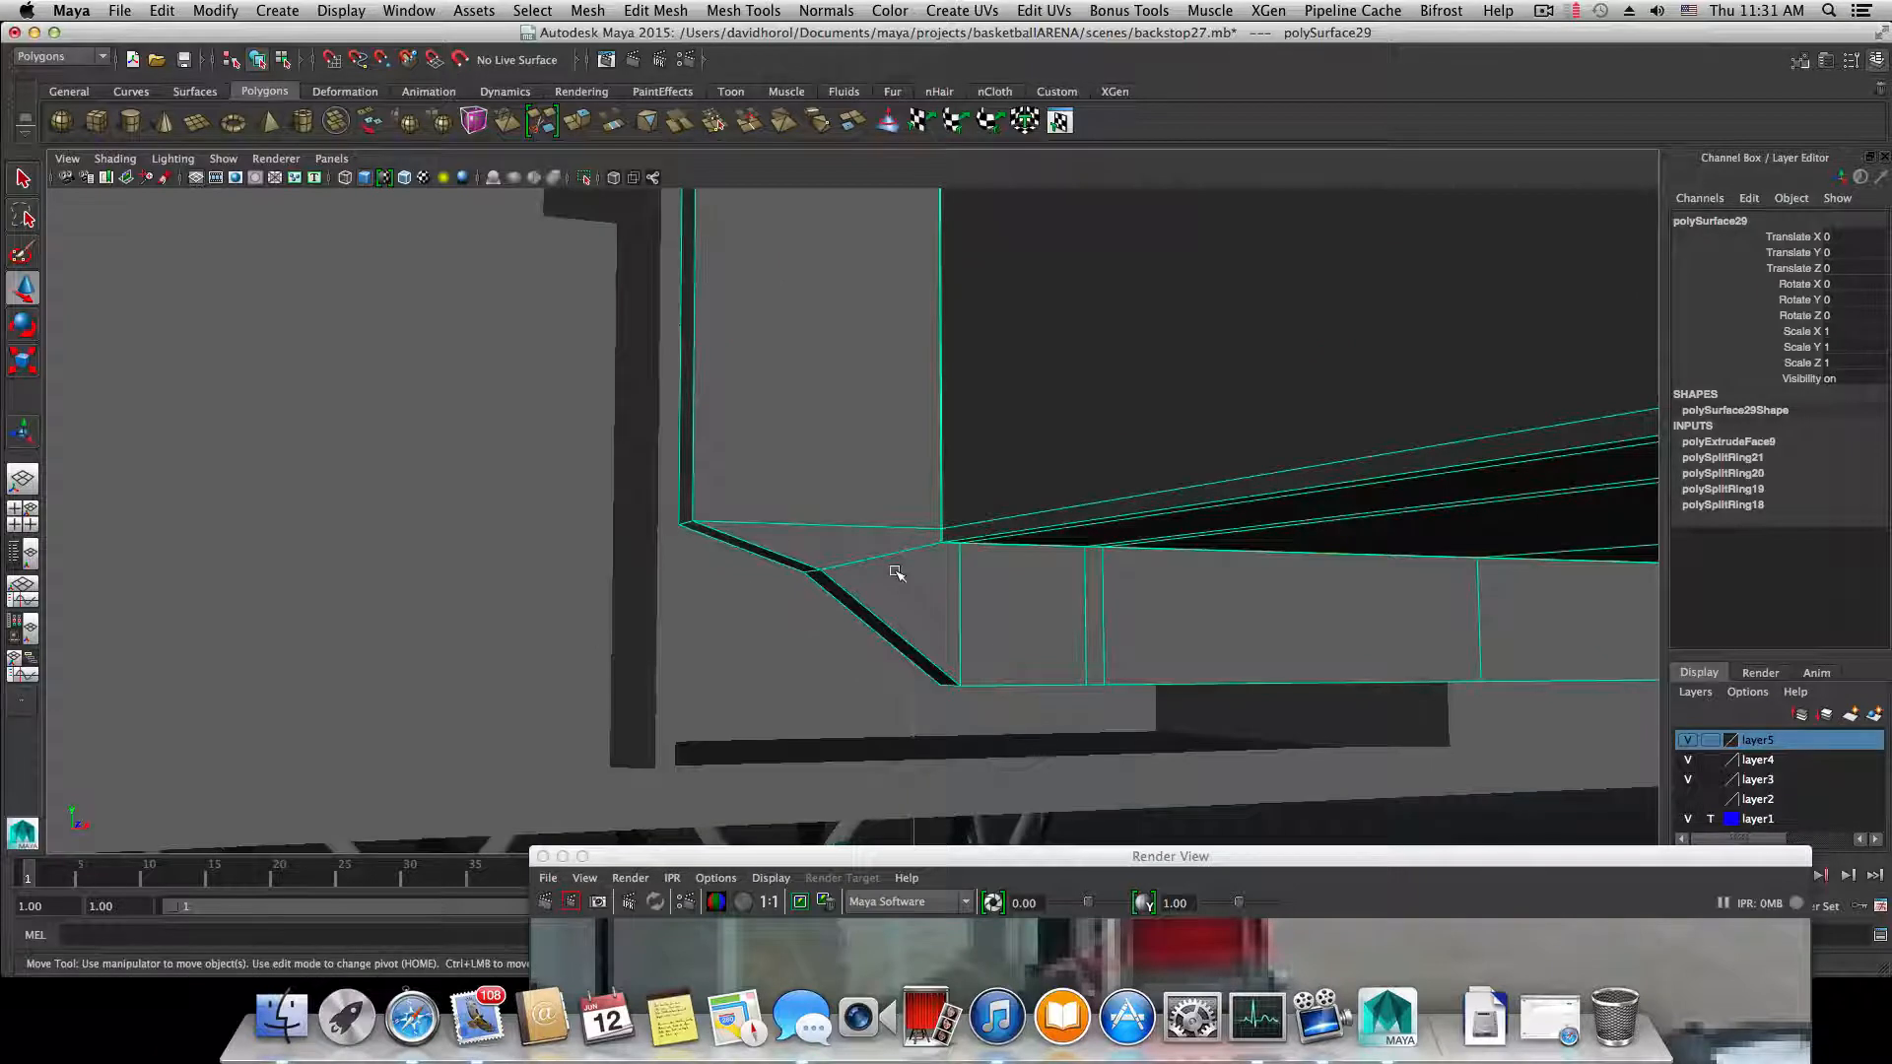
right_click_drag(895, 571, 836, 570)
left_click(819, 582)
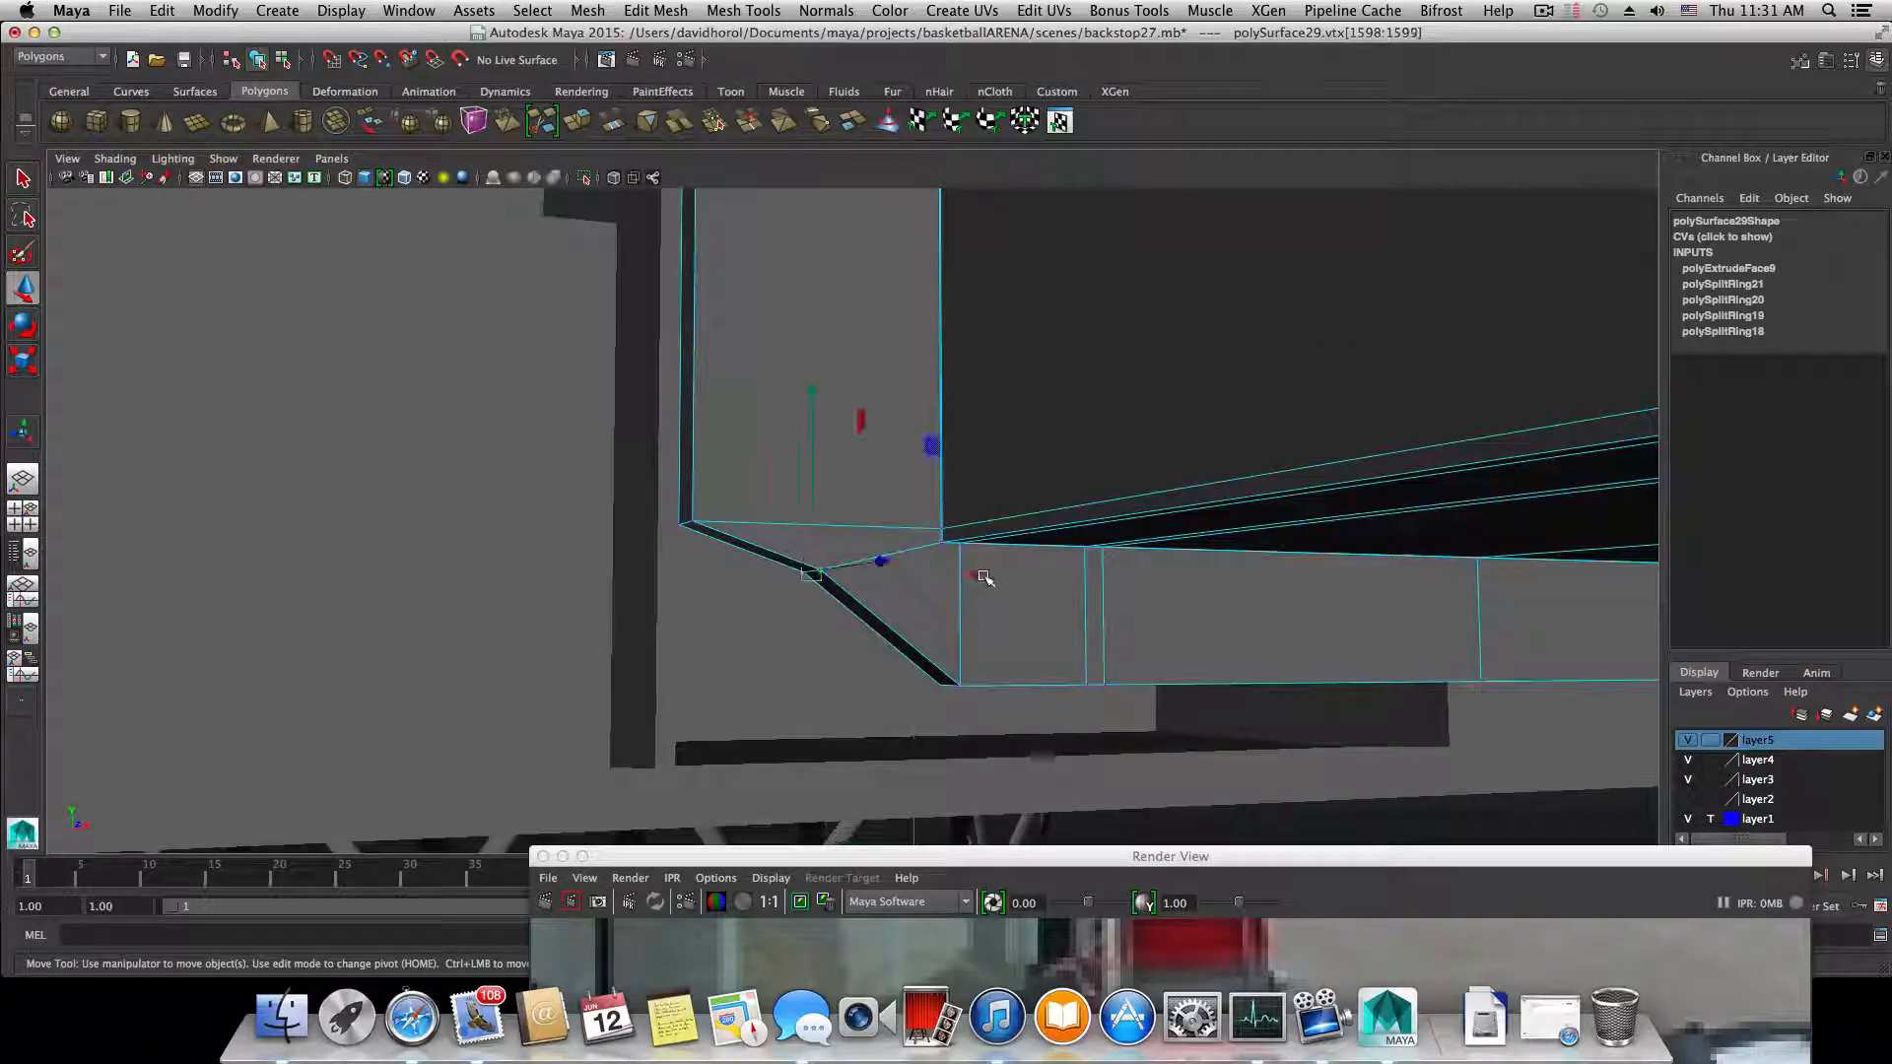
left_click_drag(985, 576, 650, 646)
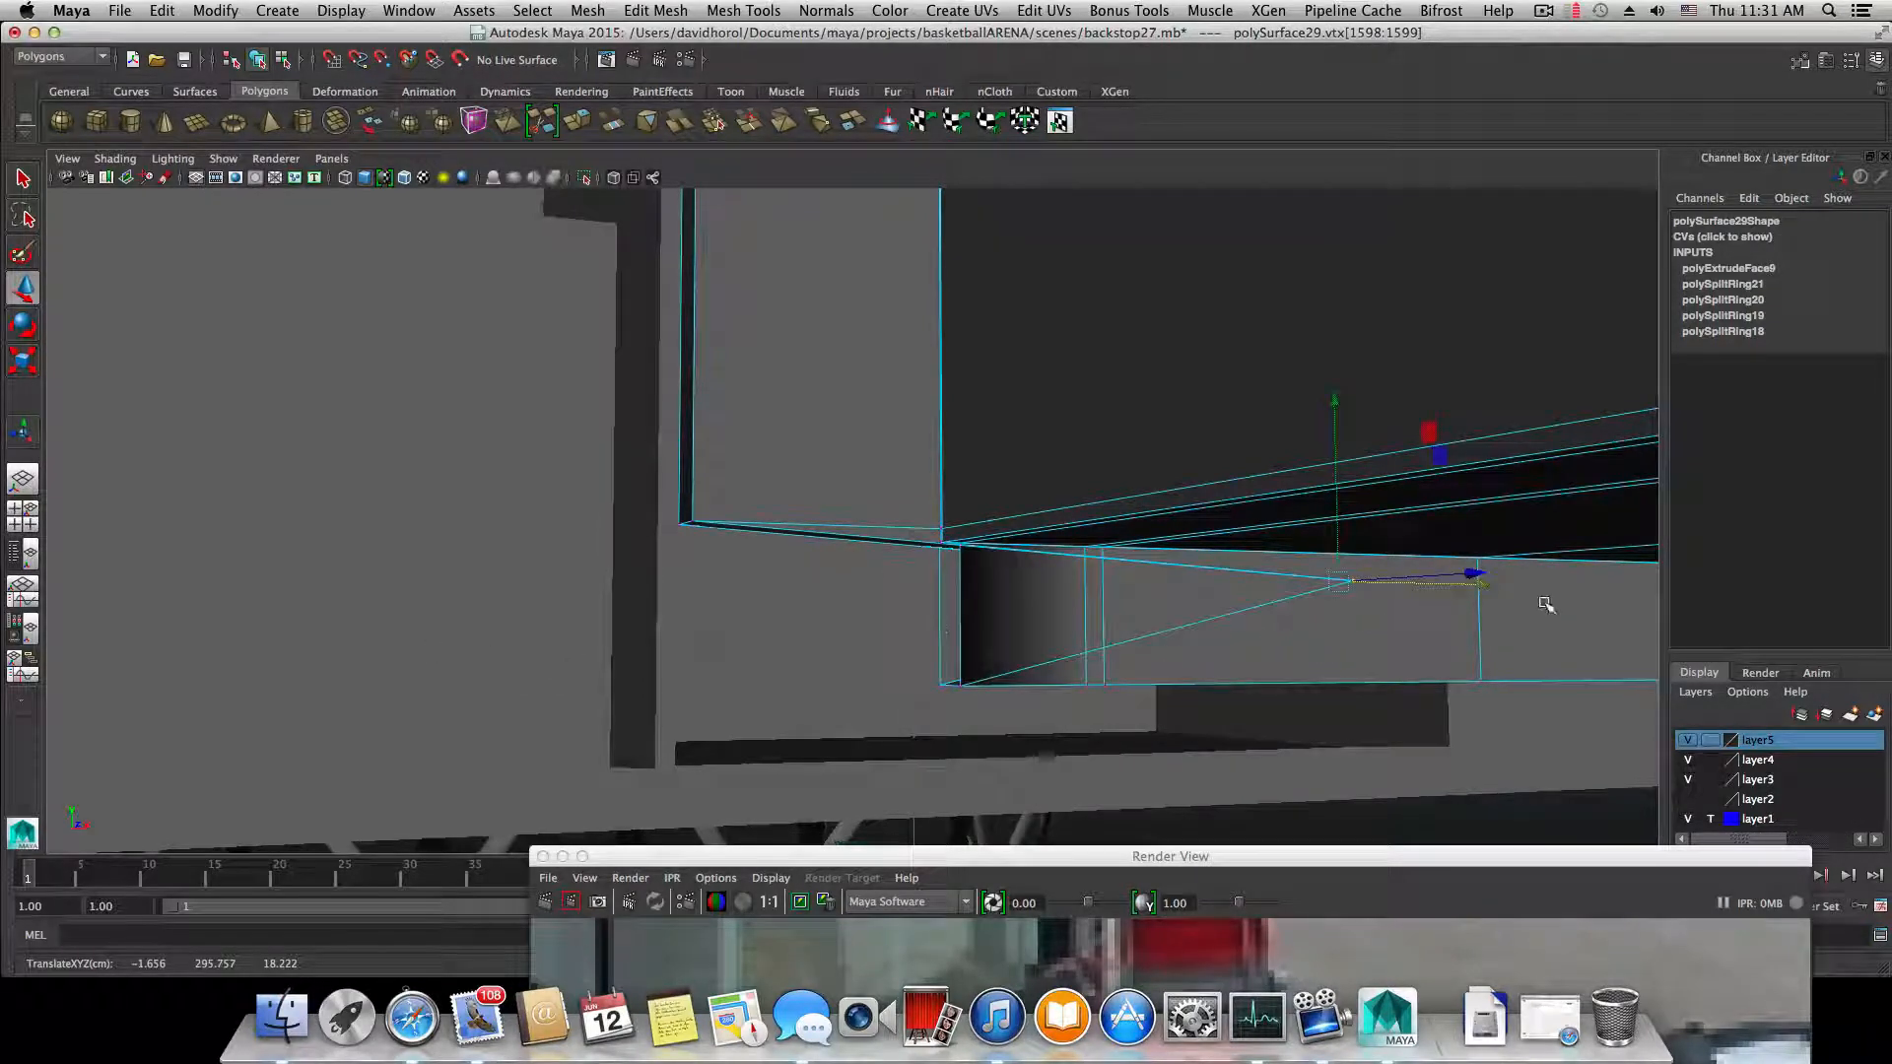
left_click_drag(1487, 591, 893, 565)
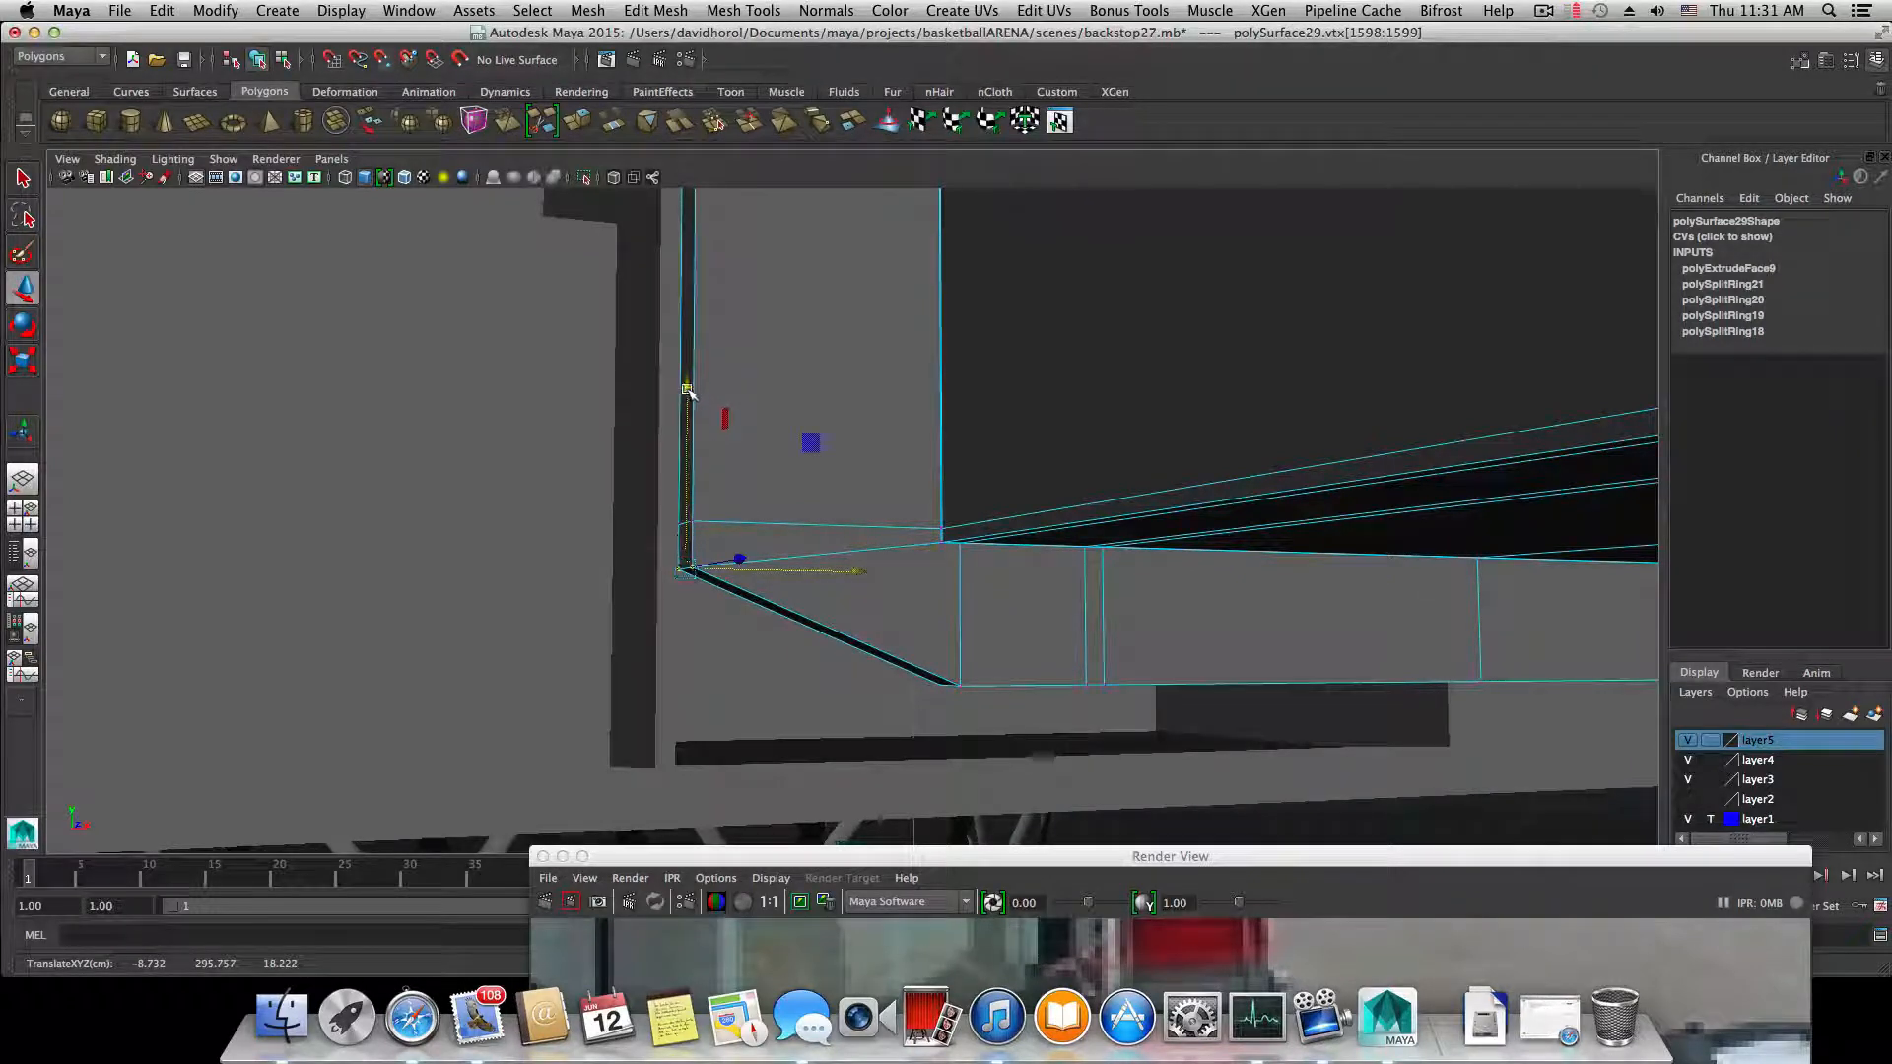
mouse_move(687, 388)
left_mouse_down()
mouse_move(684, 670)
mouse_move(683, 357)
left_mouse_up()
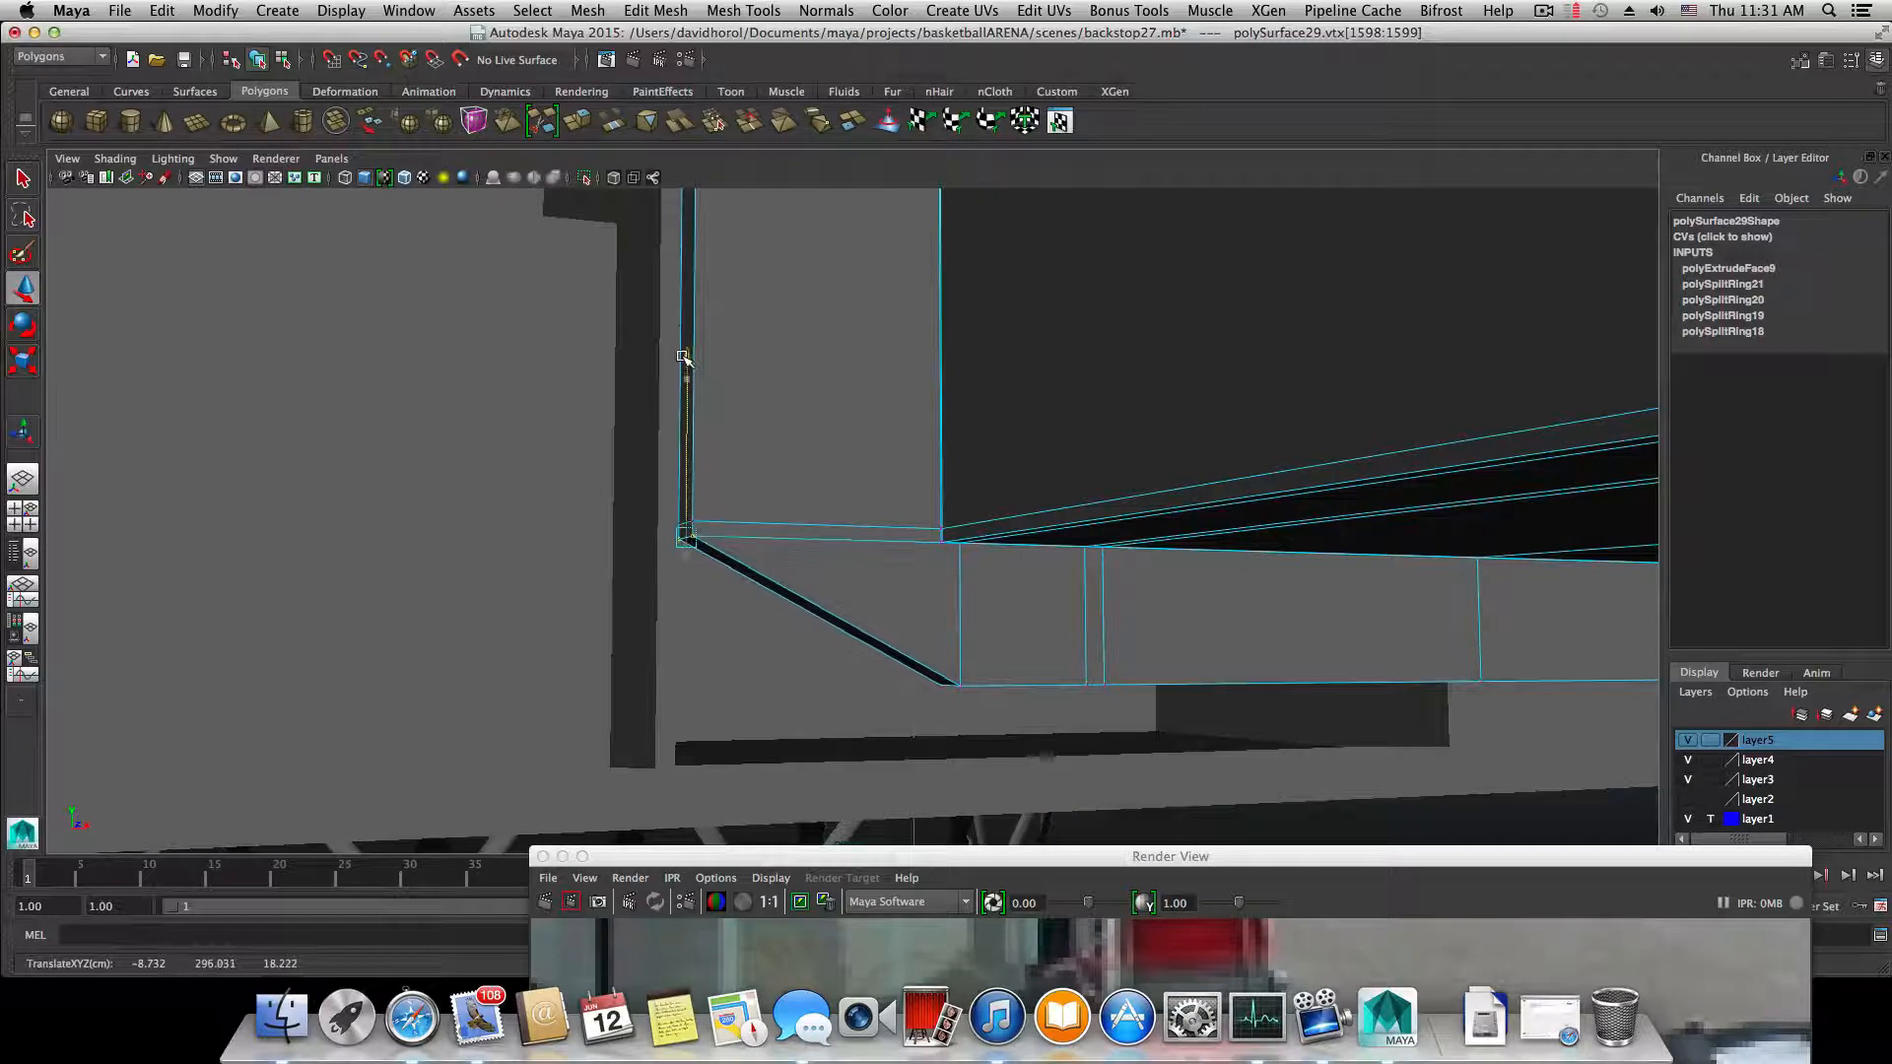
- Select the diagonal vertices at the rim's lower corner on the positive X side and move them to about X 8.726, Y 296.013
mouse_move(770, 541)
left_mouse_down("alt")
mouse_move(735, 541)
mouse_move(745, 552)
left_mouse_up("alt")
right_click_drag(745, 552, 1330, 535, "alt")
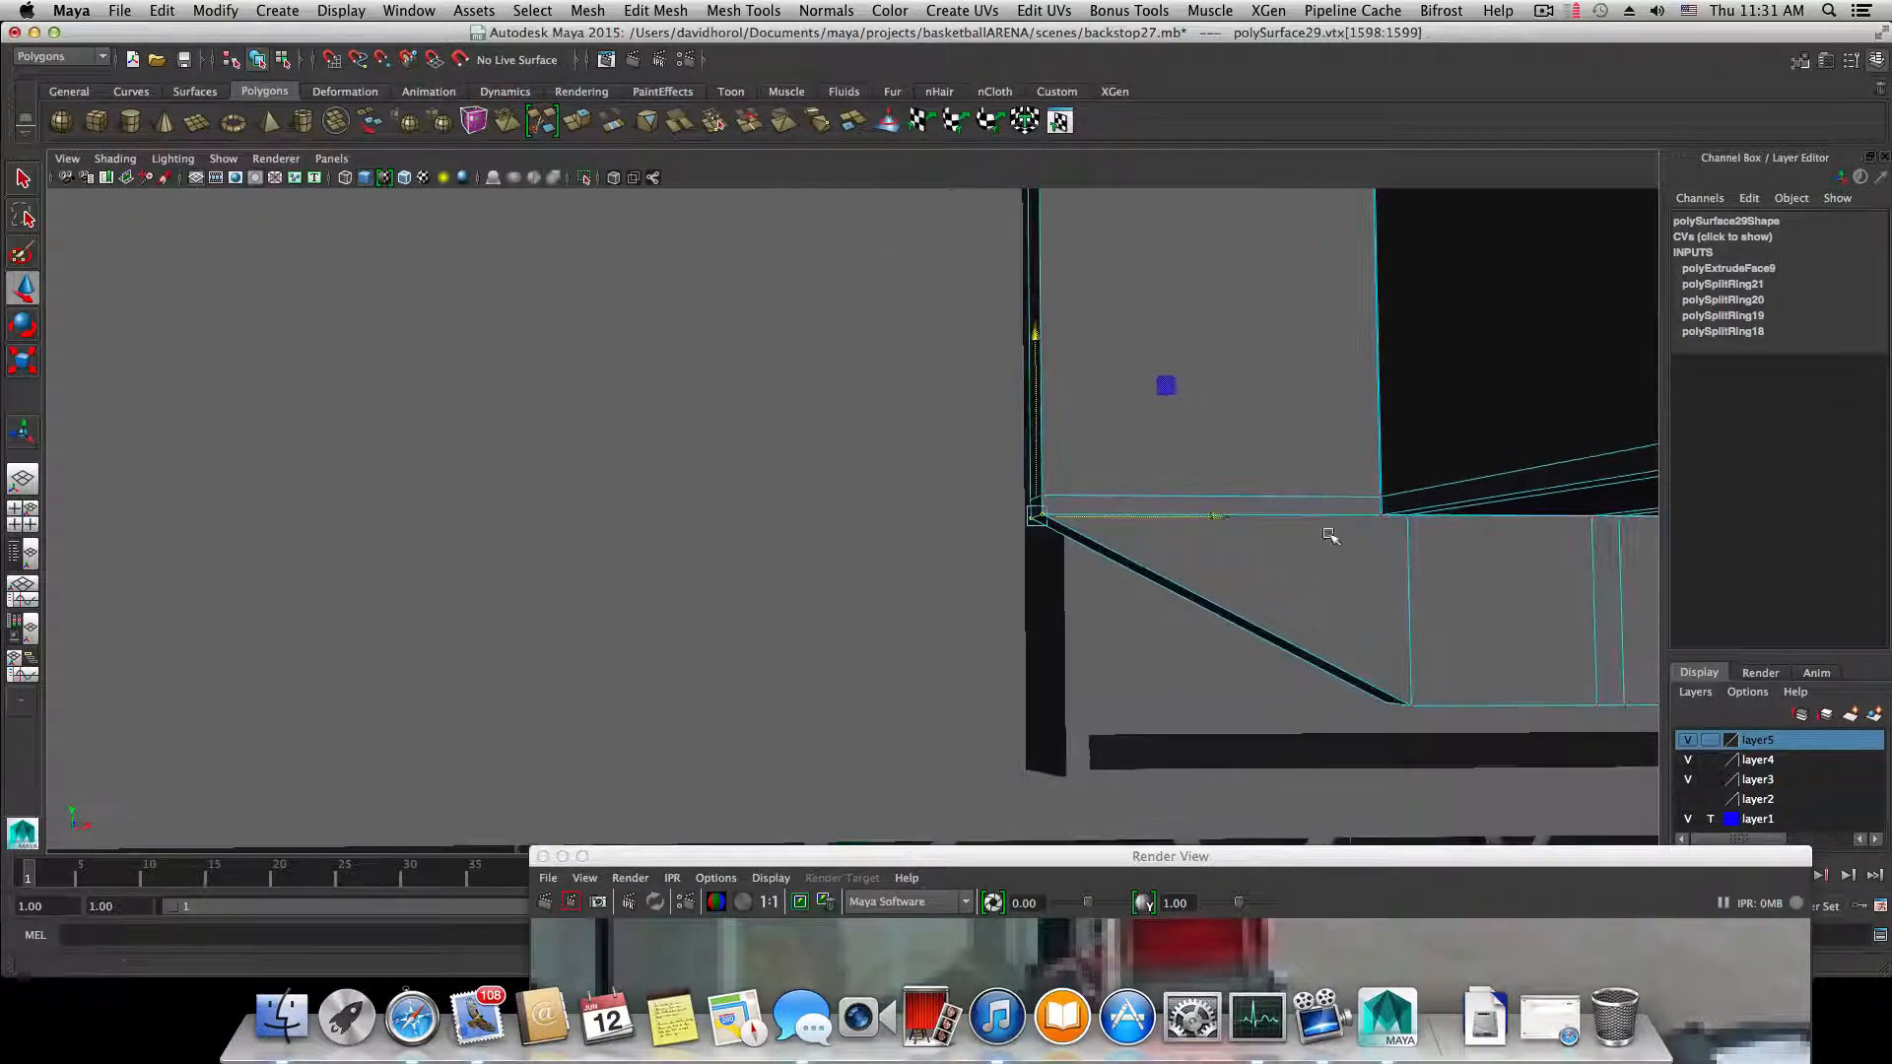
middle_click_drag(1330, 535, 979, 582, "alt")
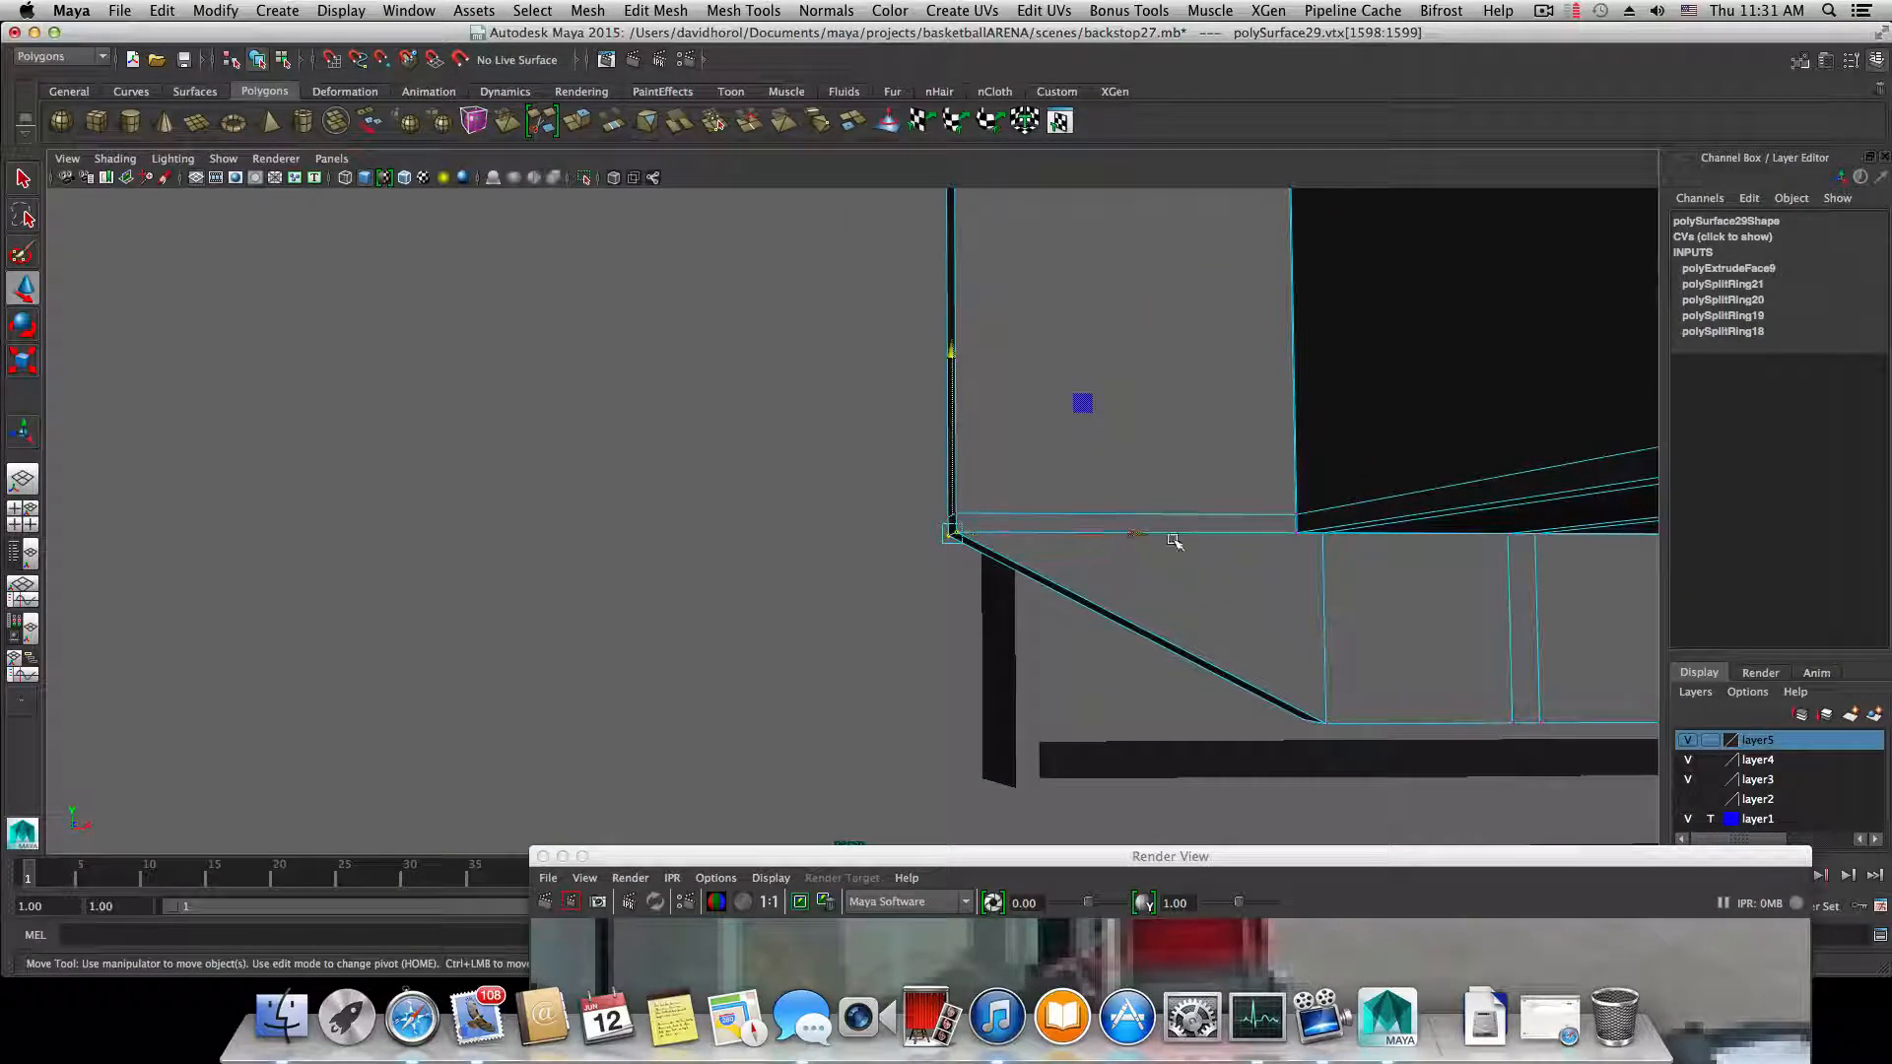
left_click_drag(1174, 542, 725, 510, "alt")
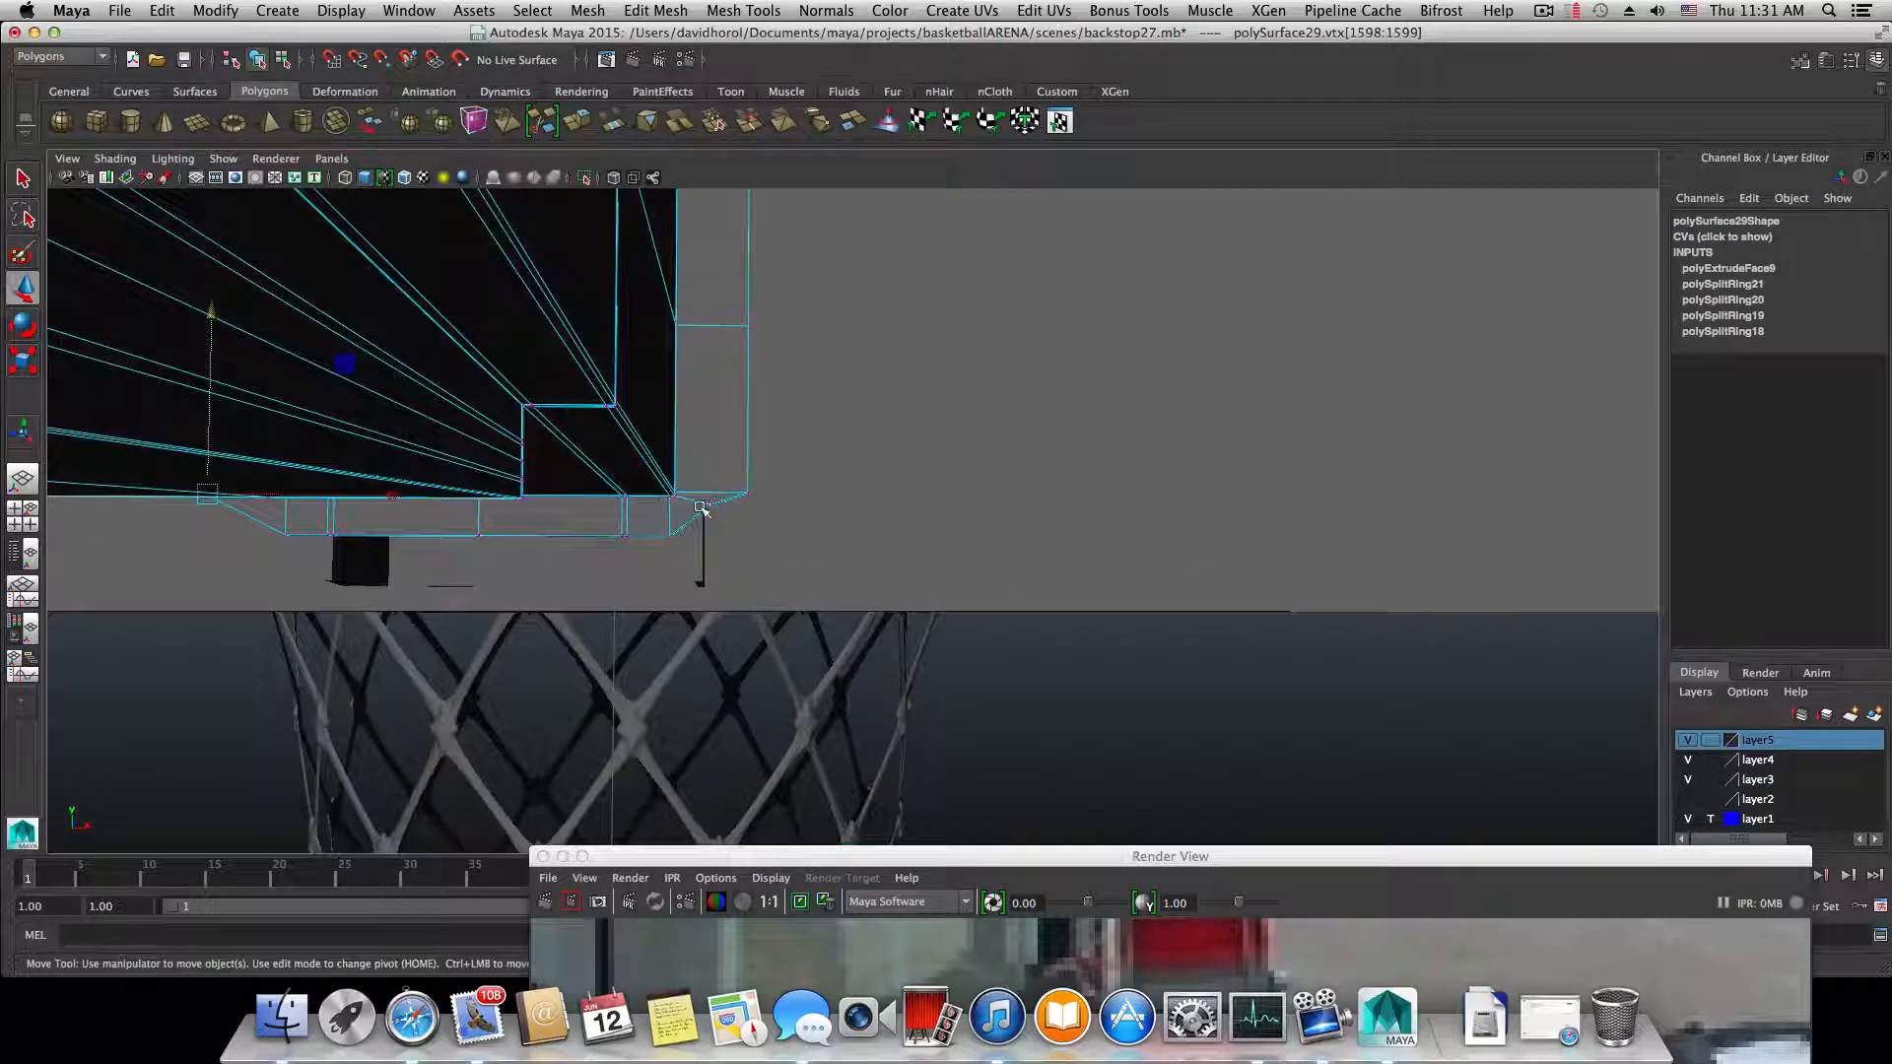
right_click_drag(701, 515, 1298, 585, "alt")
middle_click_drag(796, 543, 892, 609, "alt")
left_click_drag(611, 415, 663, 482)
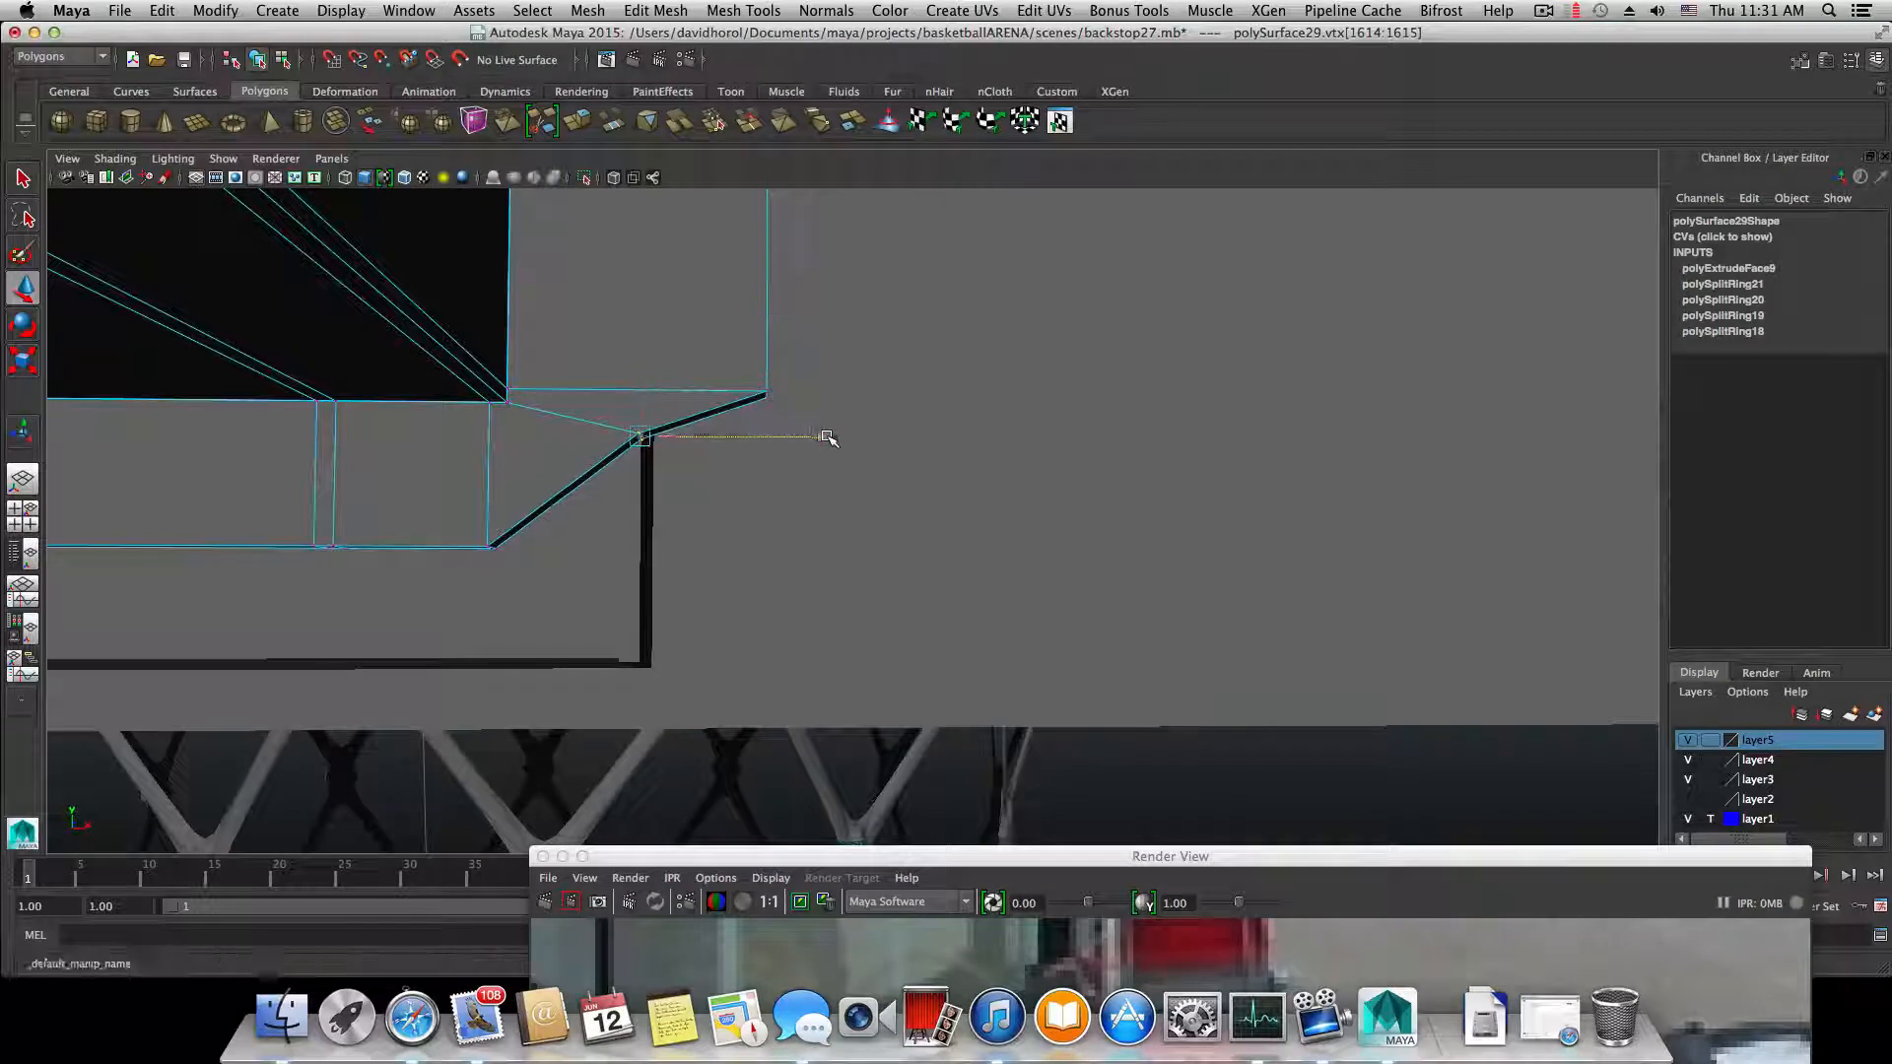
left_click_drag(824, 435, 949, 444)
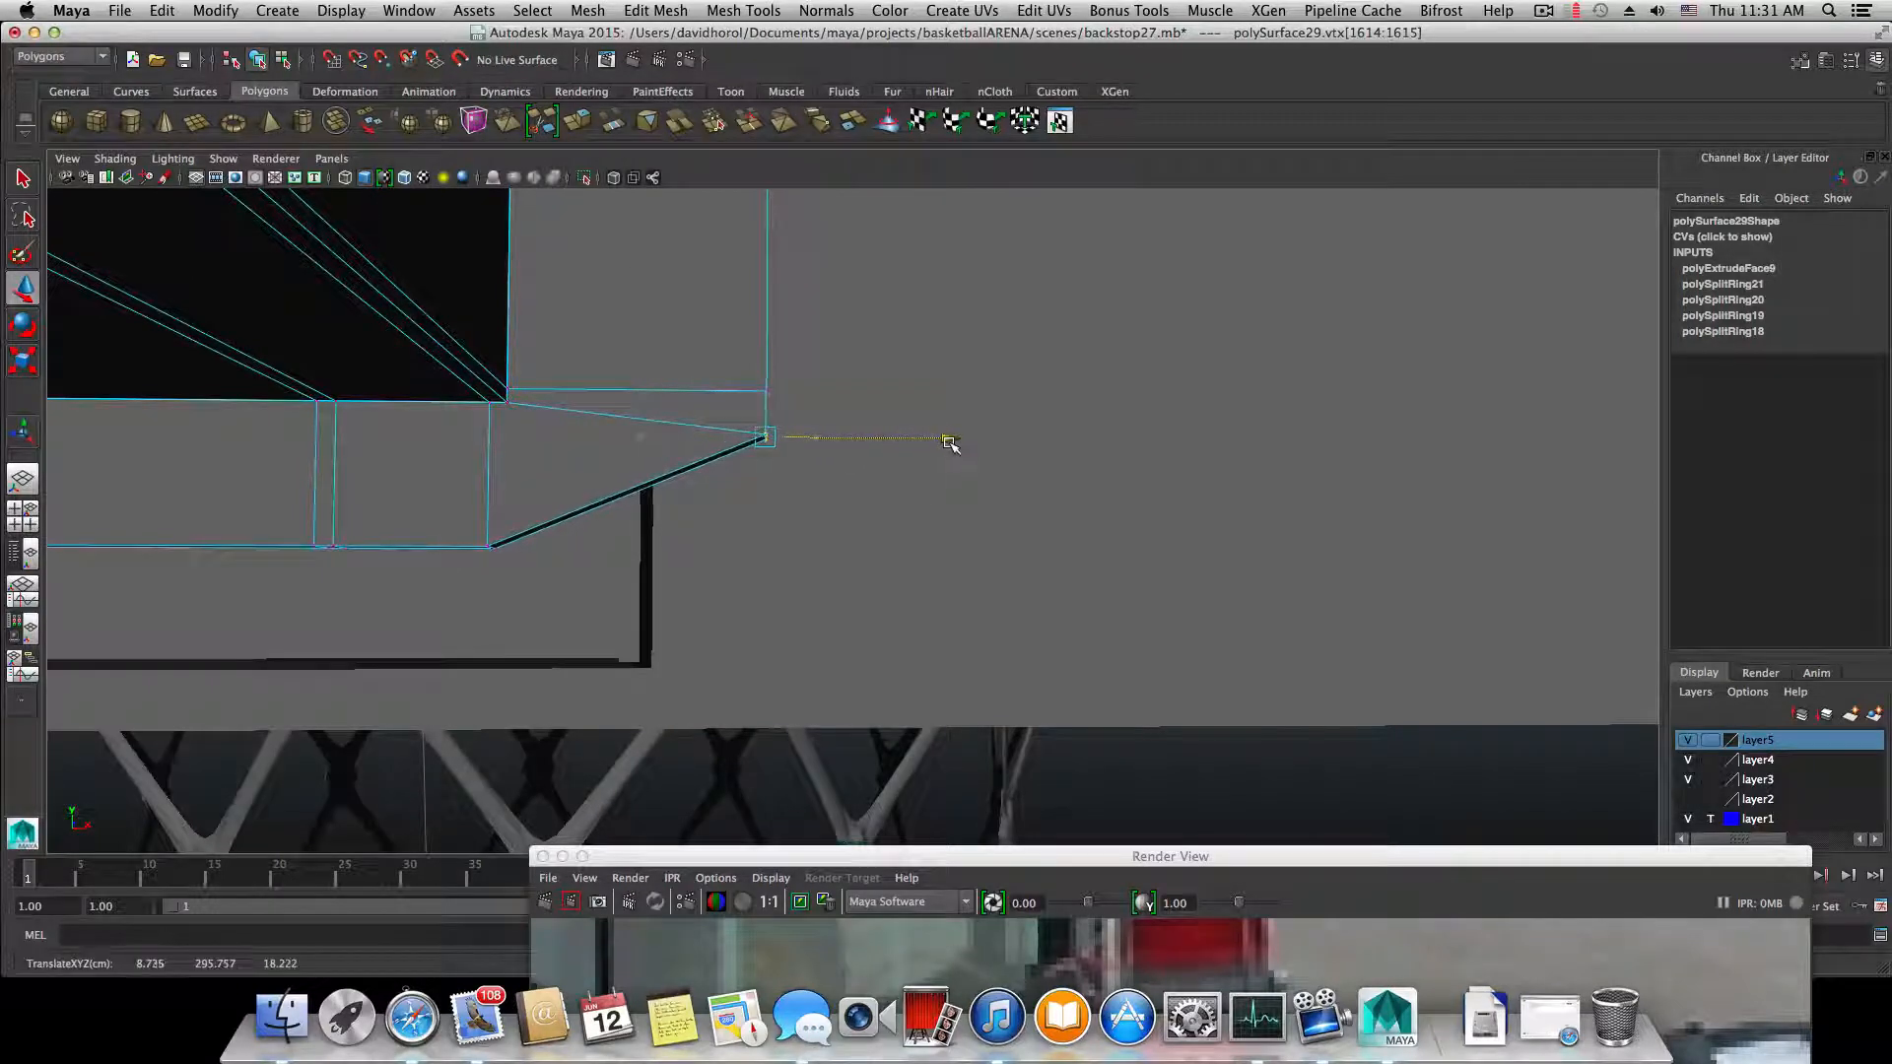
left_click_drag(767, 259, 765, 232)
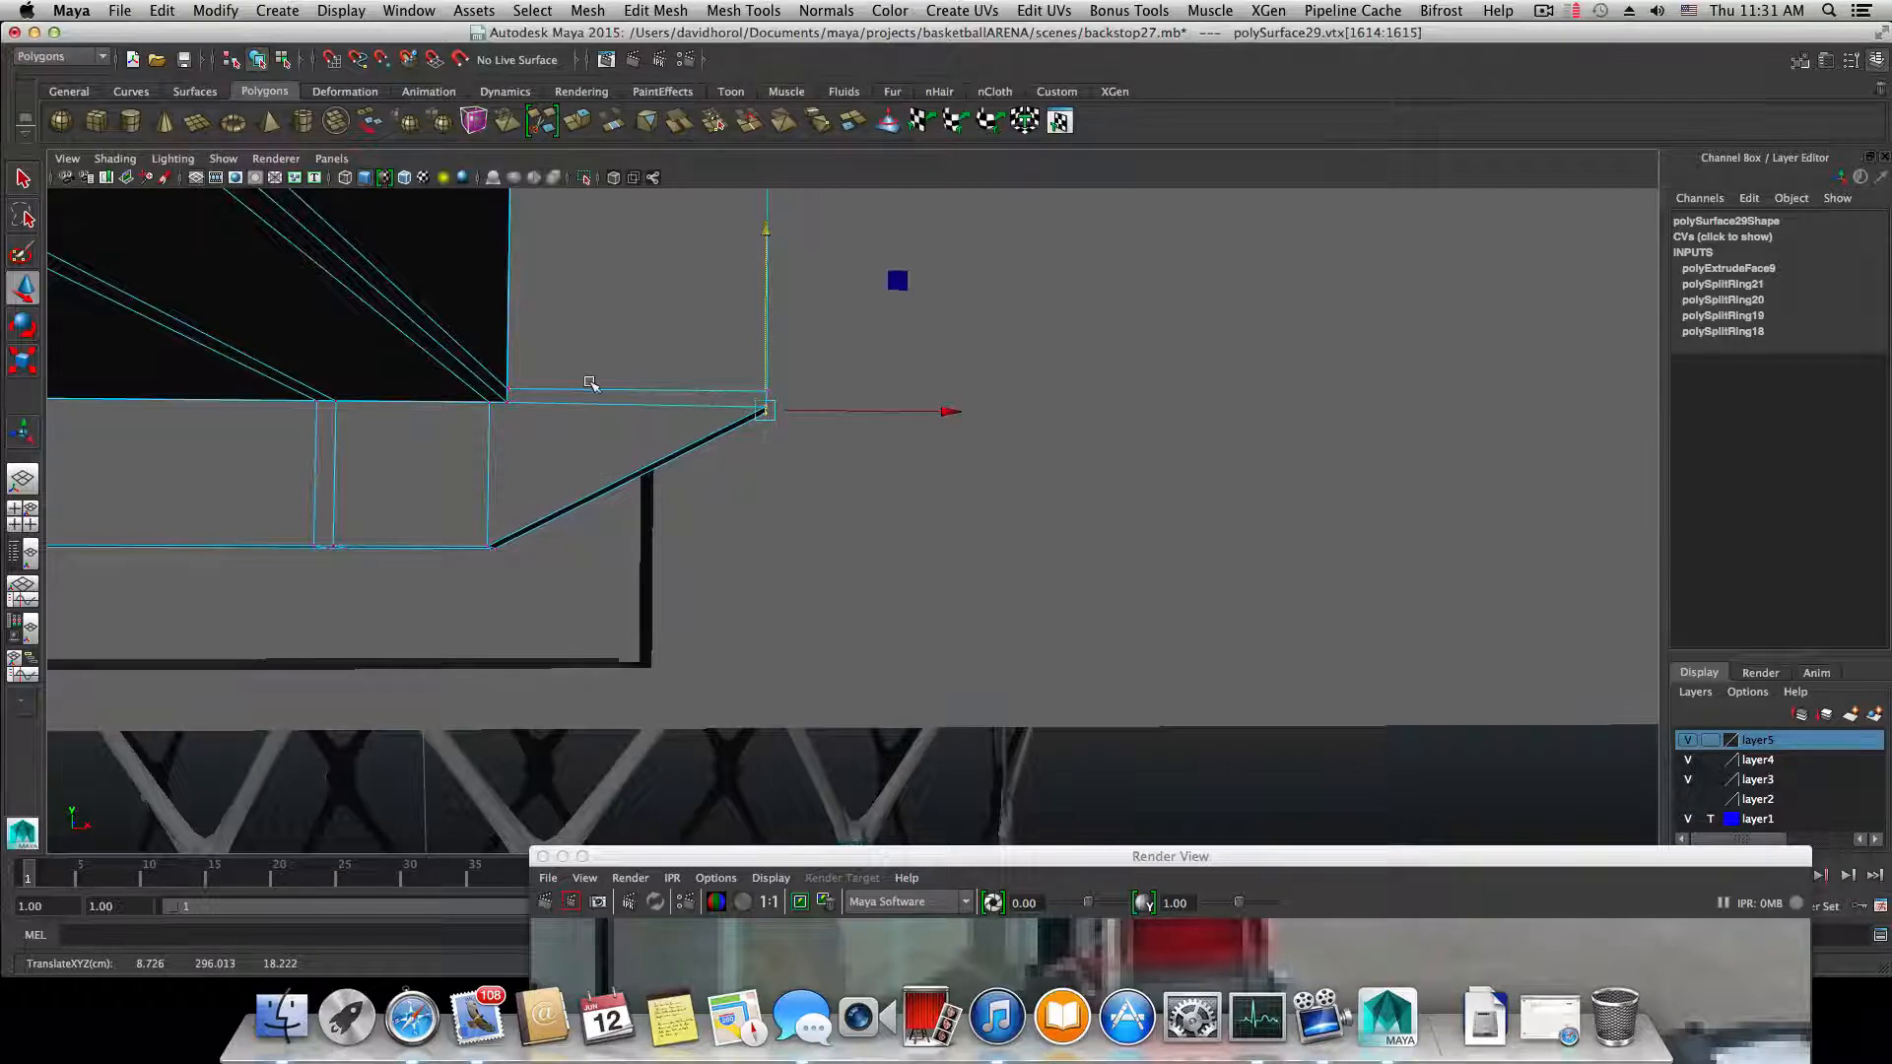
- Try to insert an edge loop across the diagonal edge at the rim's lower corner on the positive X side
middle_click_drag(591, 388, 725, 479, "alt")
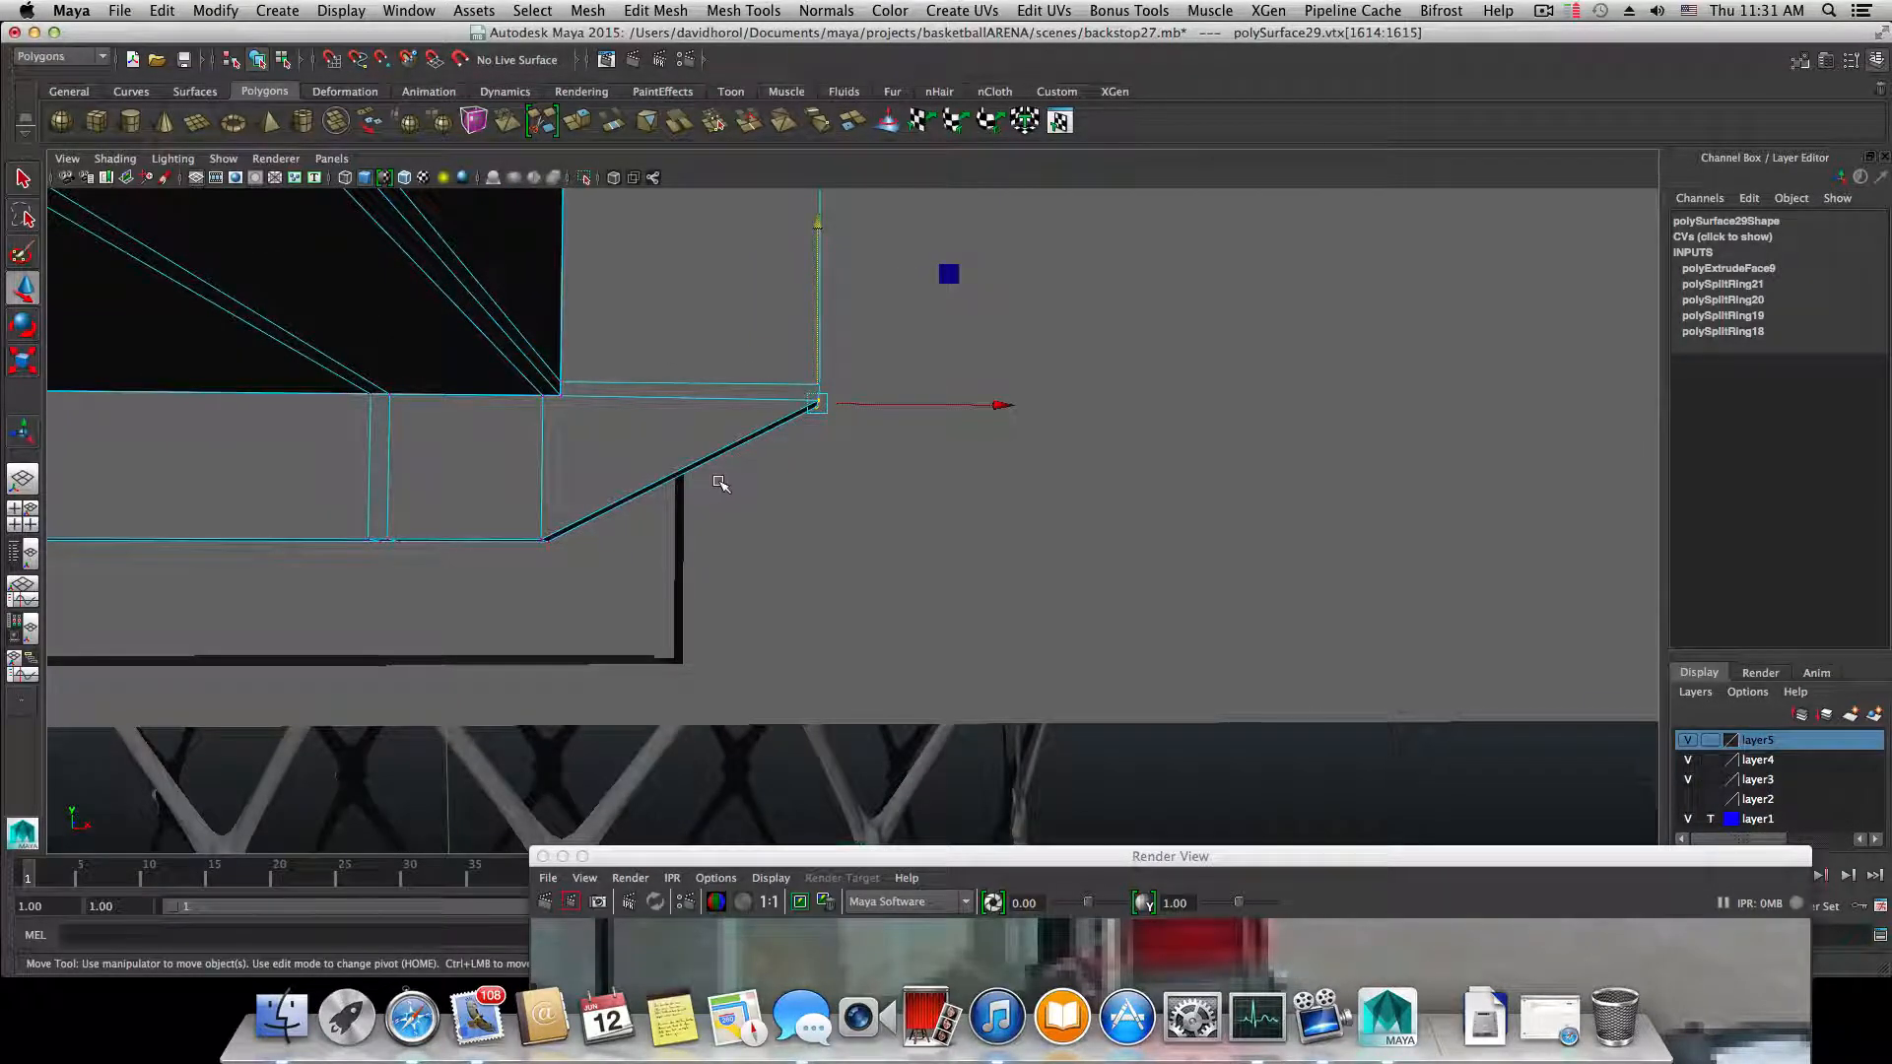
middle_click_drag(591, 468, 917, 506, "alt")
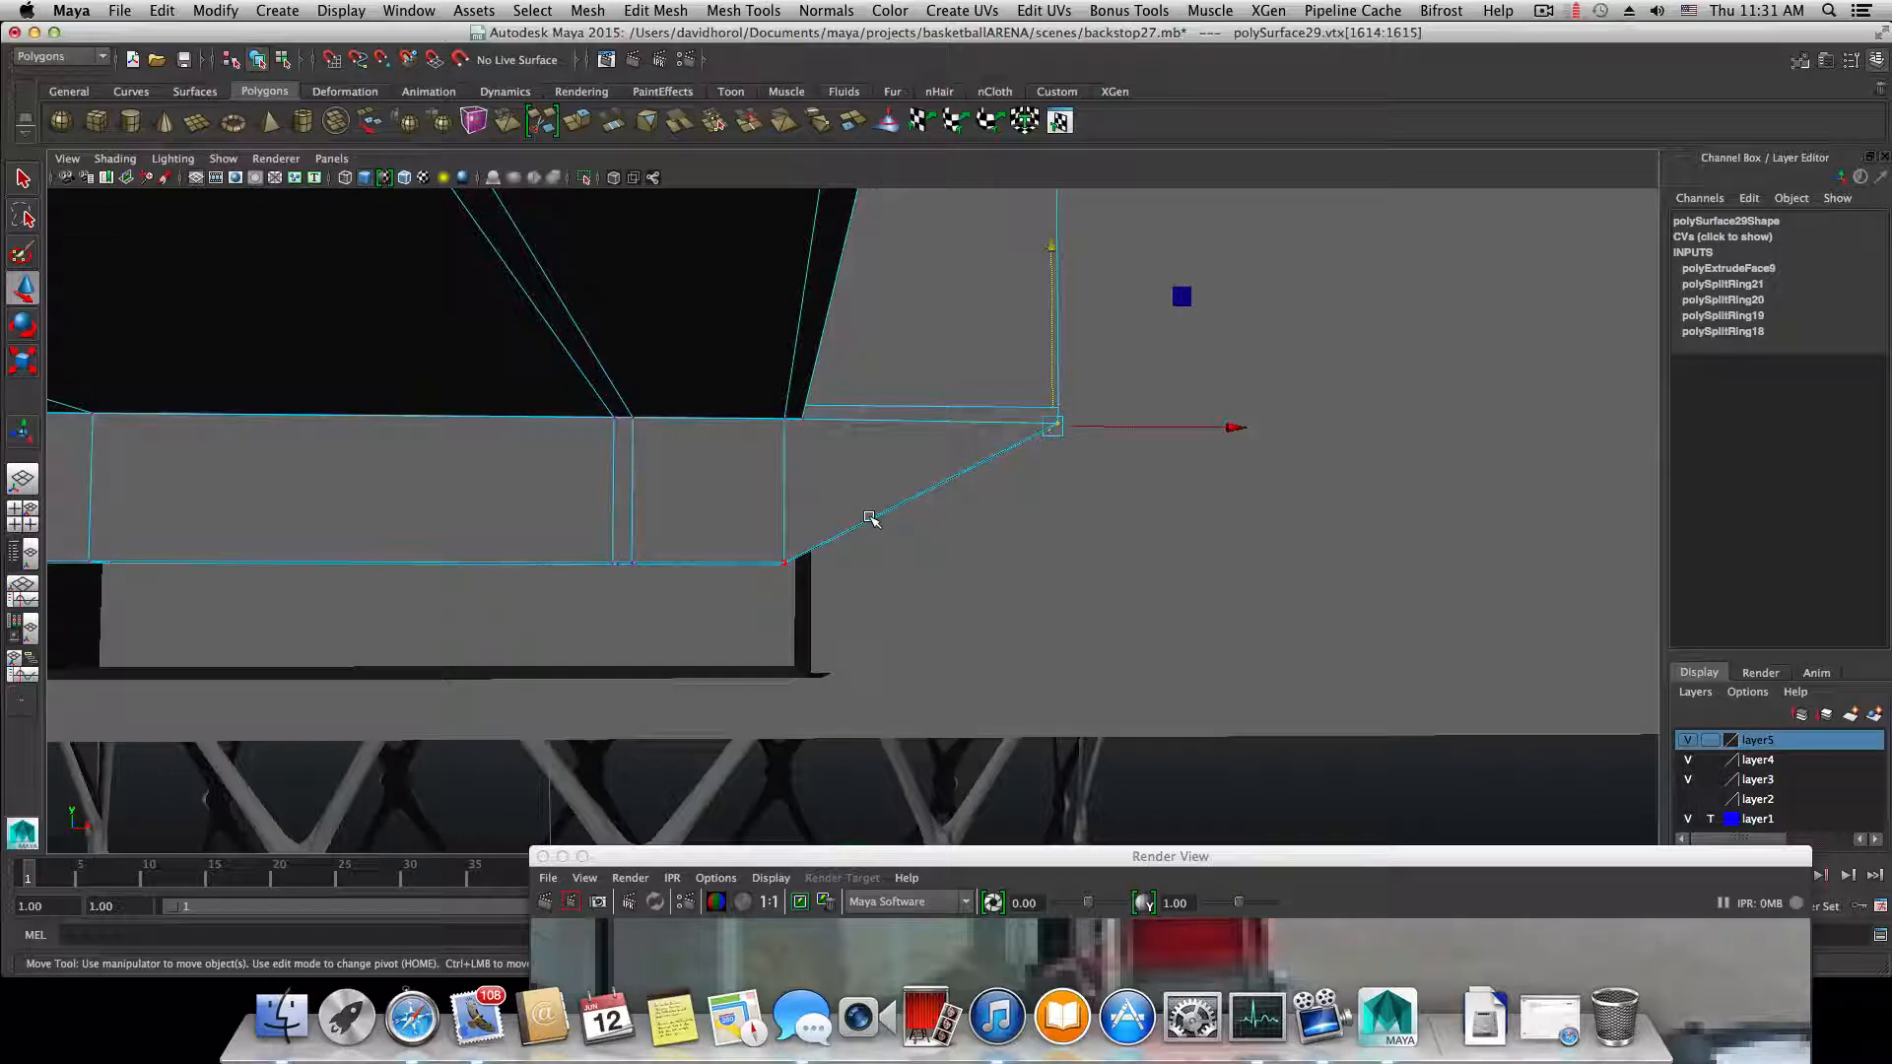
key("F8")
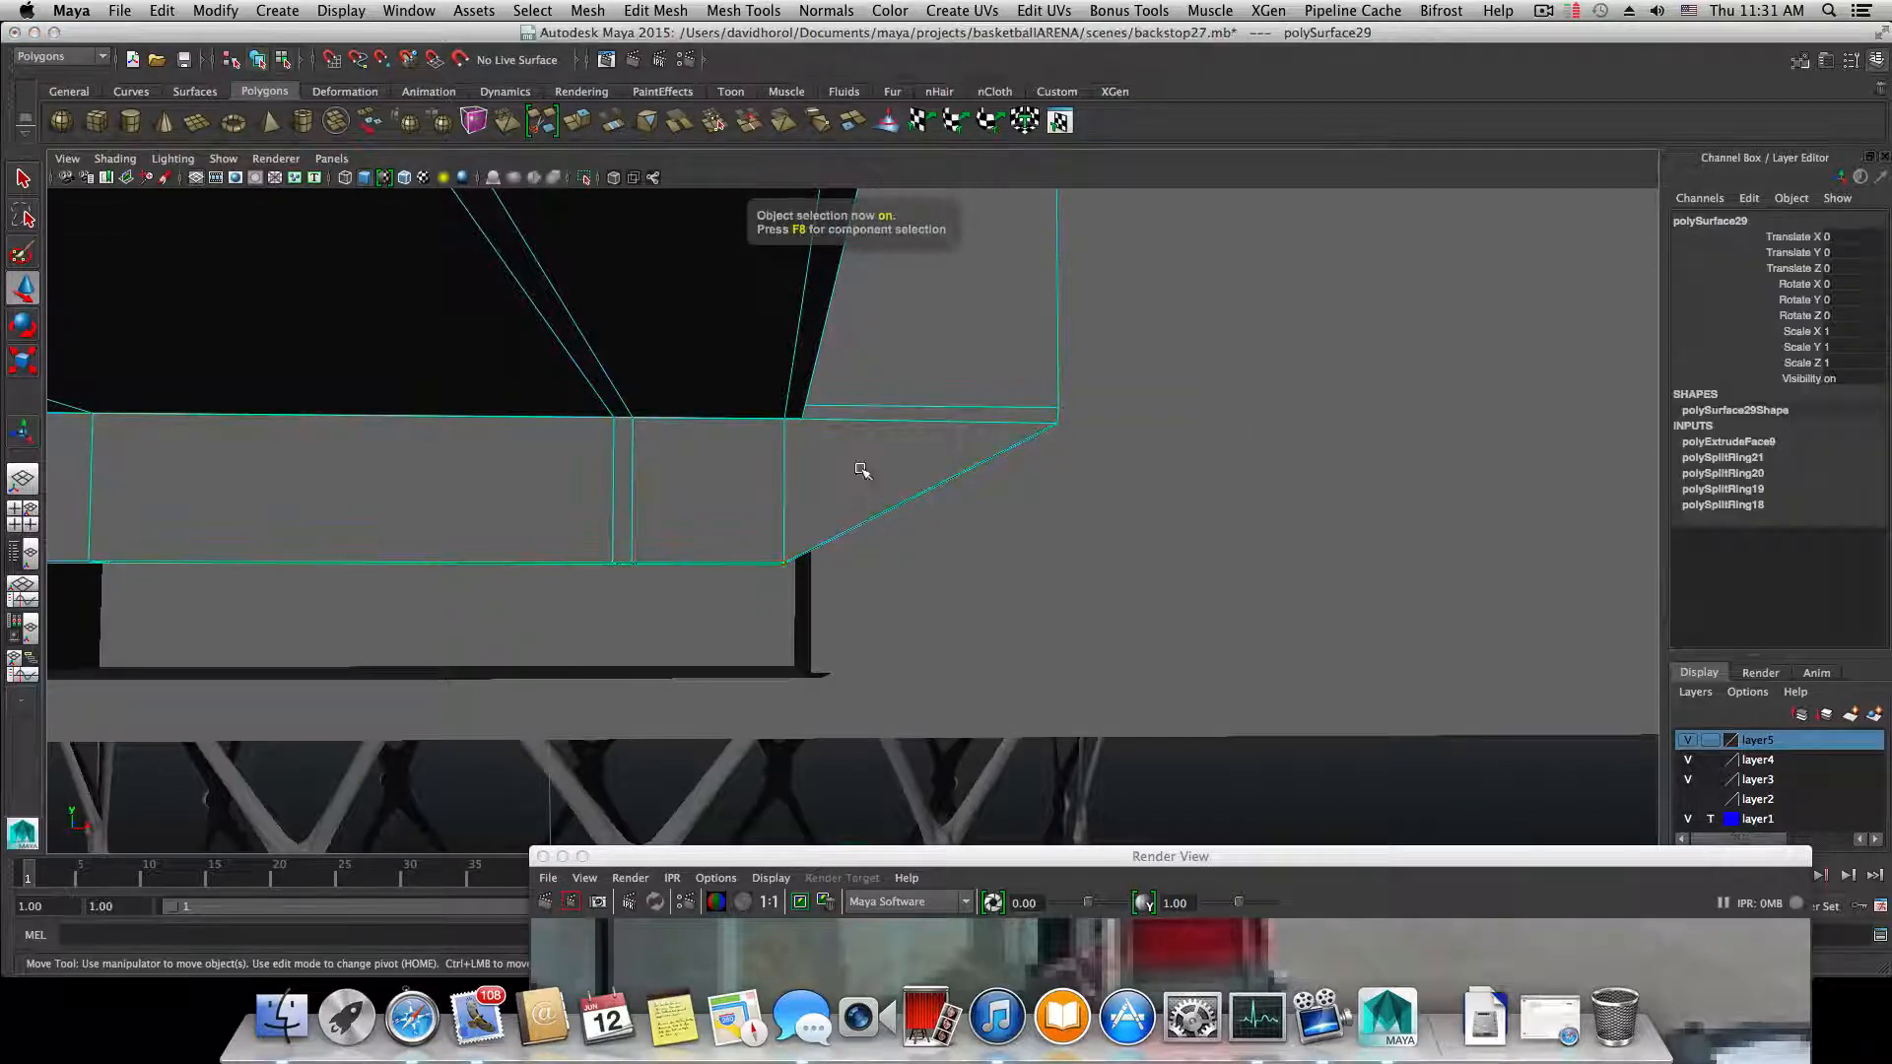
right_click_drag(862, 471, 749, 494, "shift")
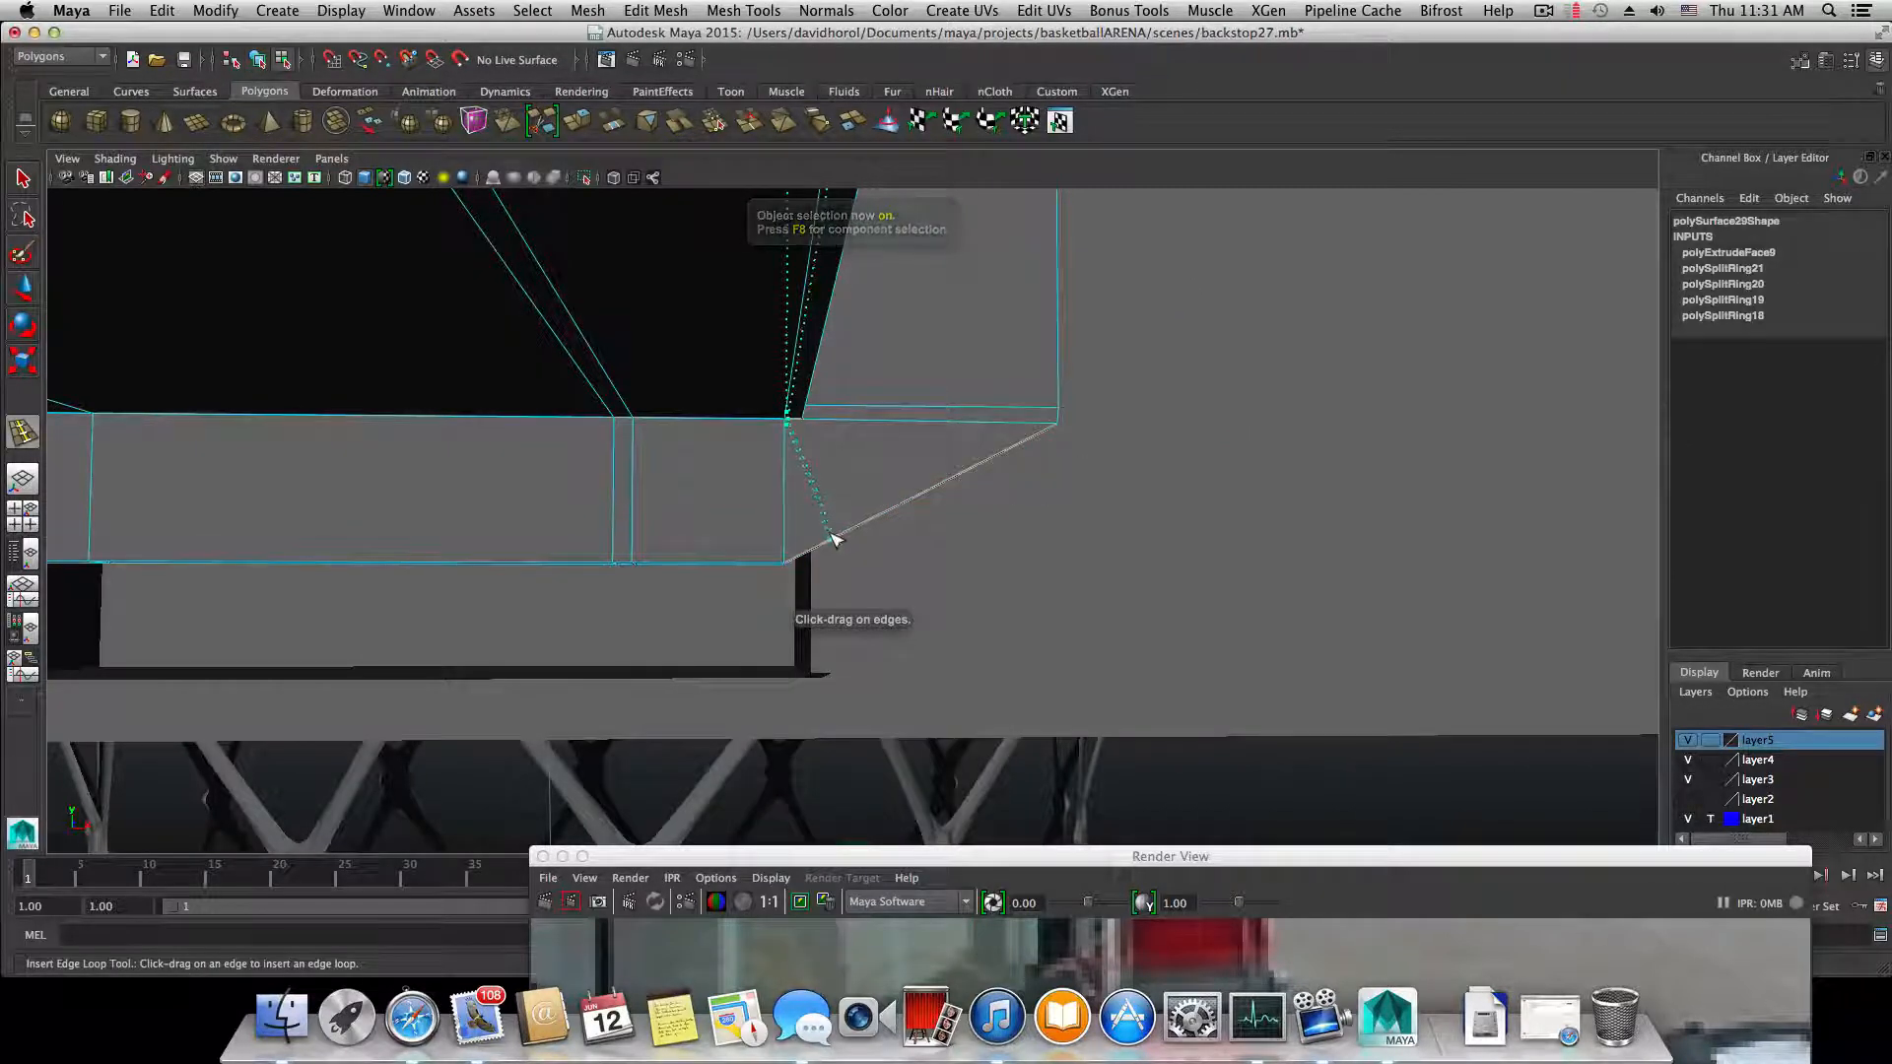
left_click_drag(831, 533, 697, 546)
left_click_drag(895, 523, 963, 522)
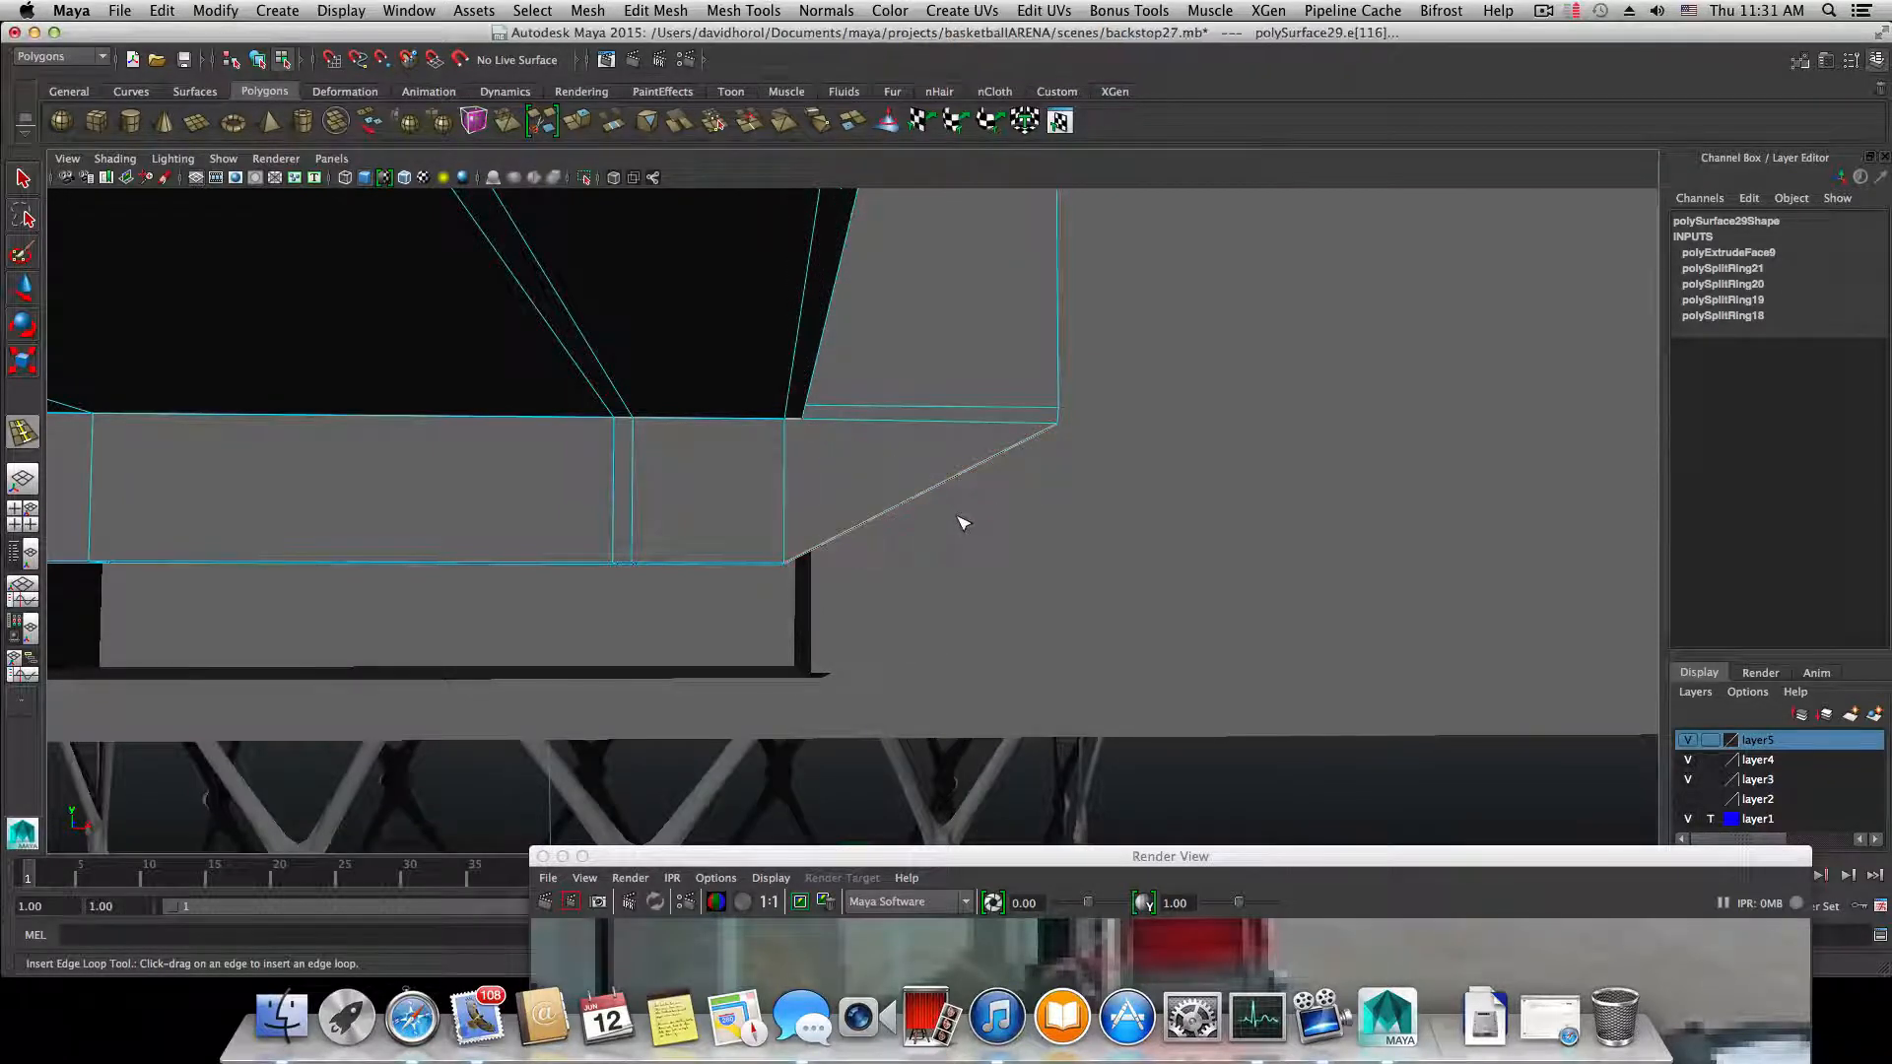
- Start a Multi-Cut at the inner corner vertex and run it straight down to the lower diagonal edge
right_click_drag(824, 473, 1271, 502, "alt")
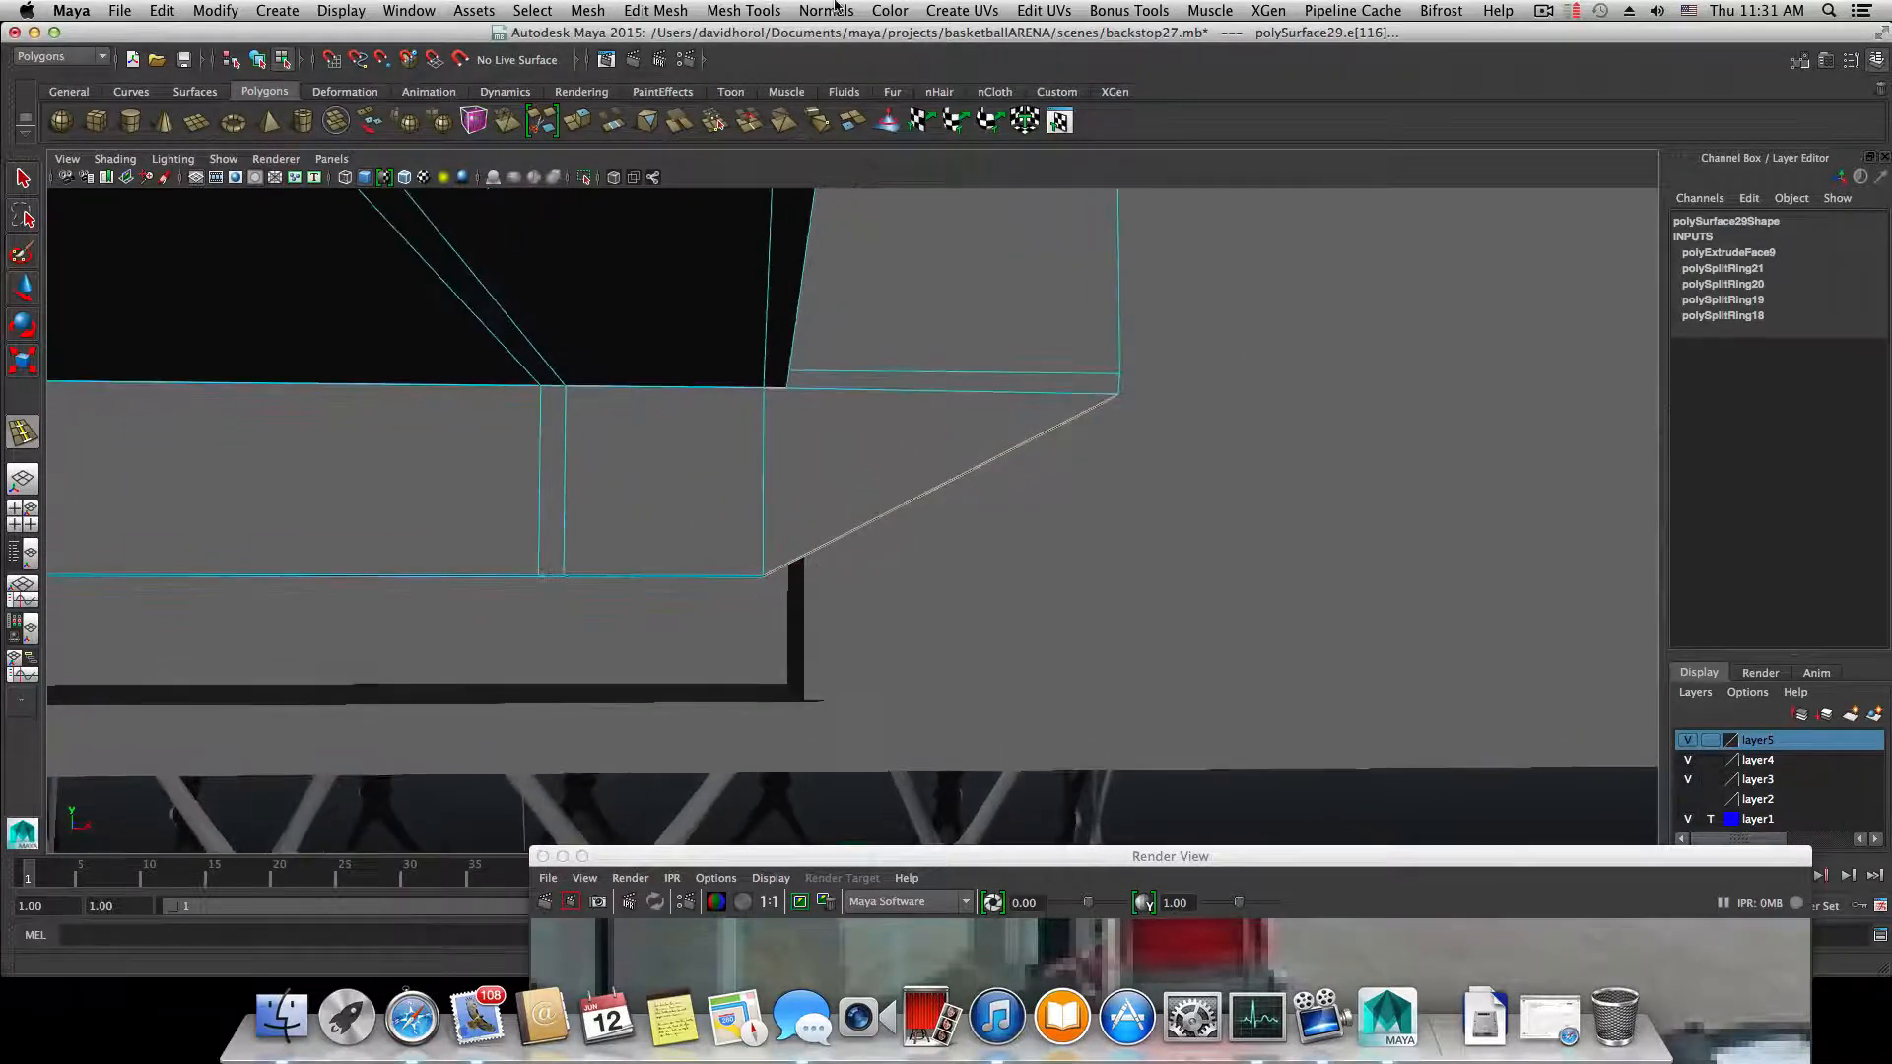
left_click(654, 10)
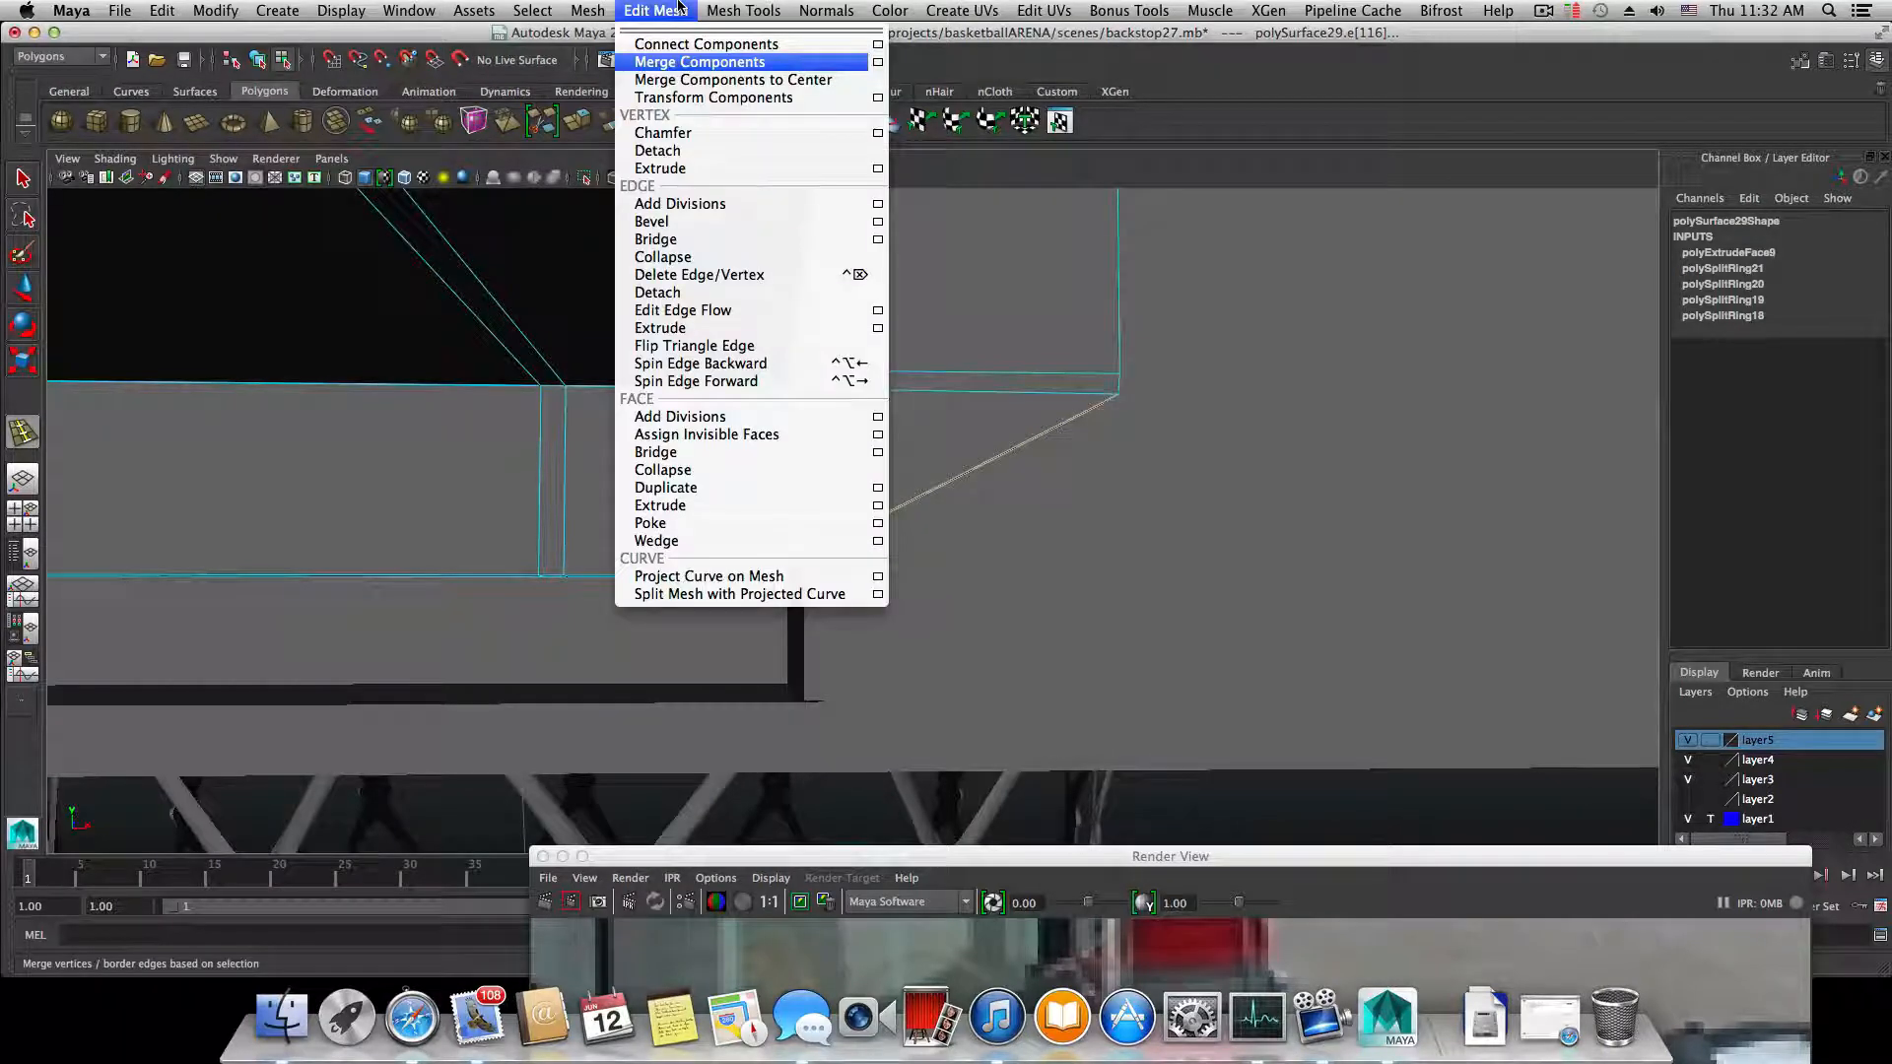
mouse_move(743, 11)
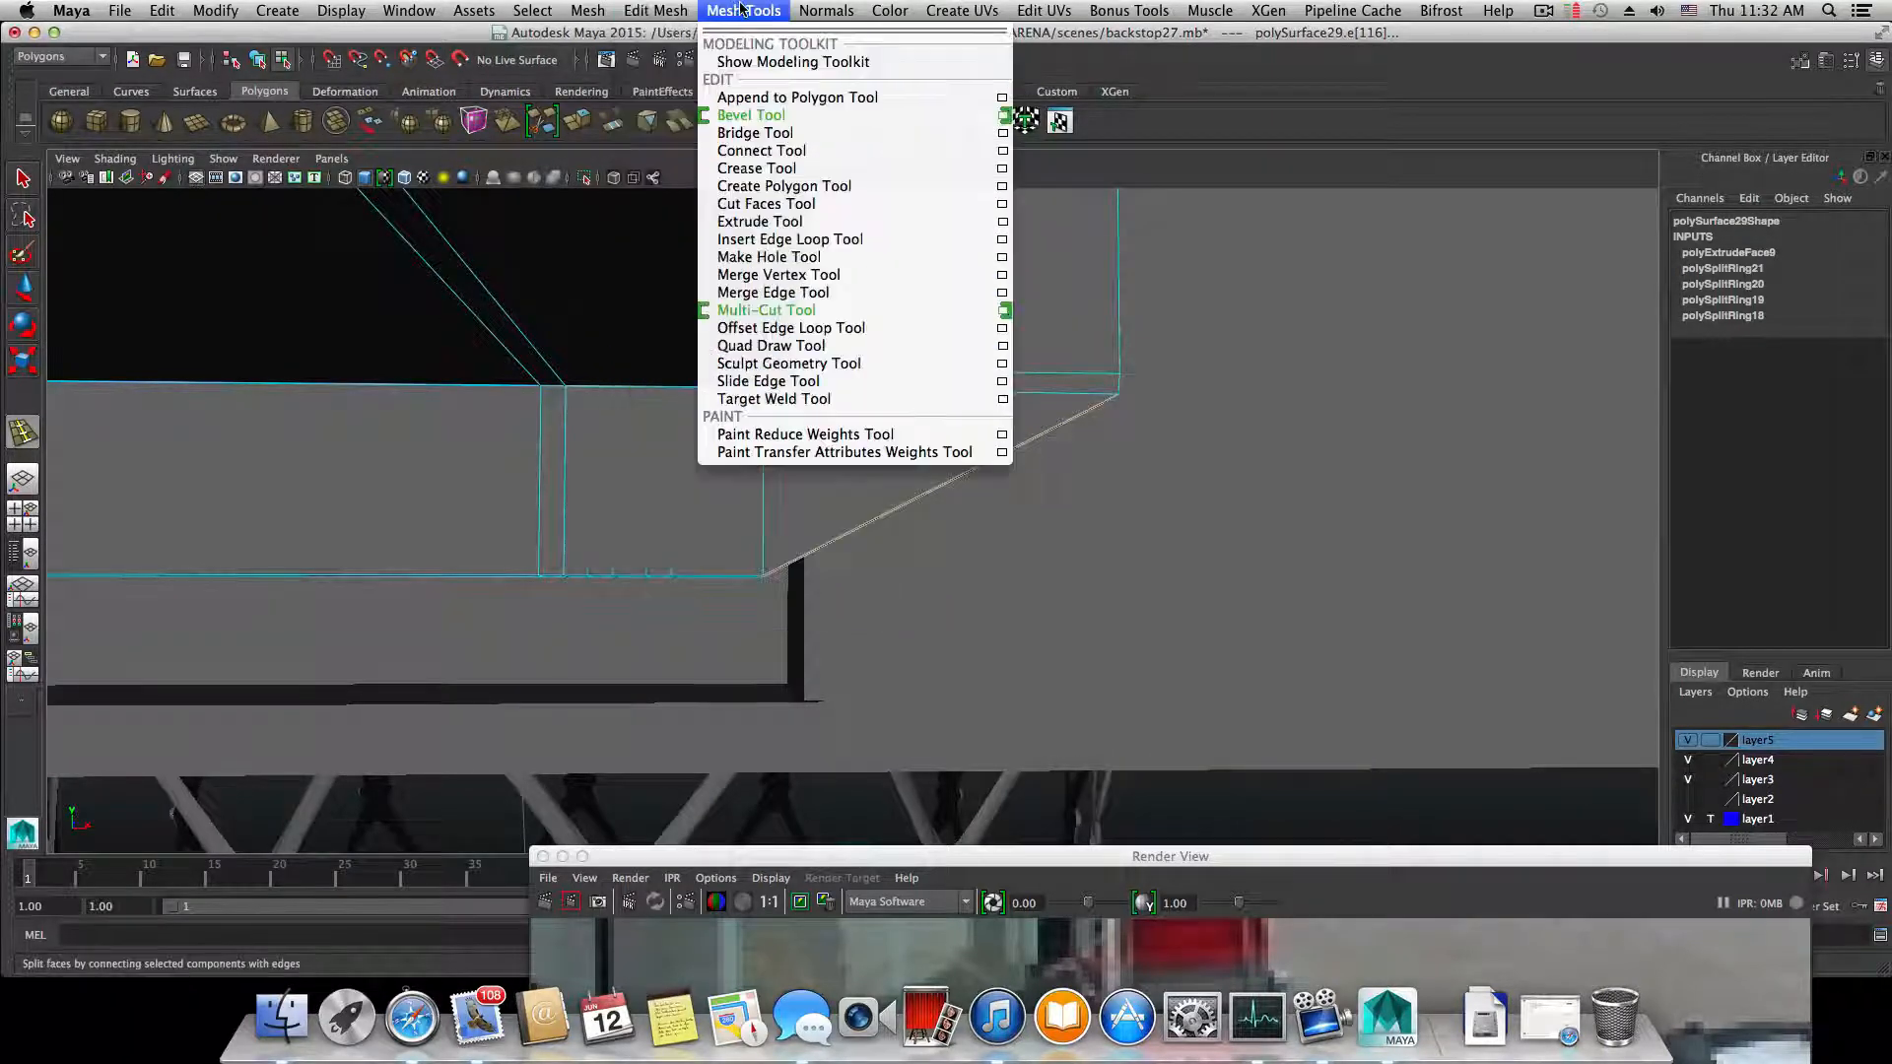
left_click(737, 346)
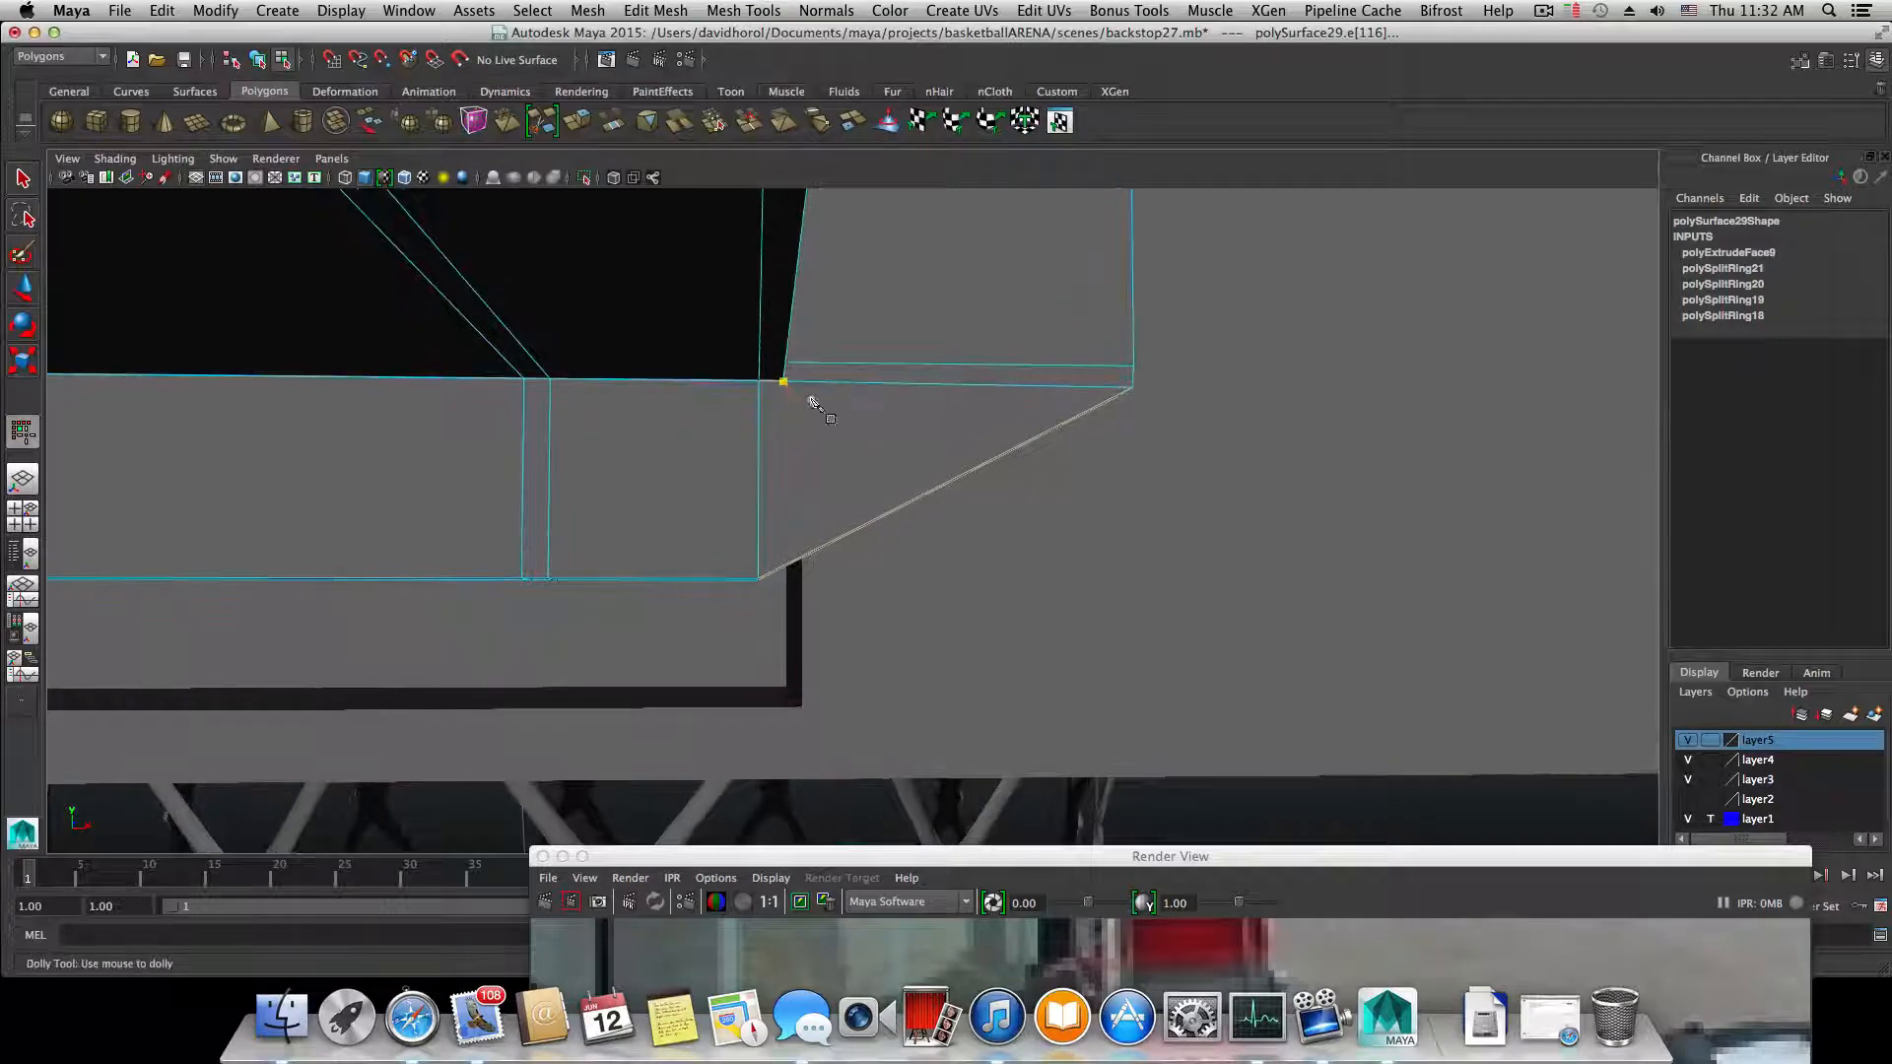
left_click(783, 568)
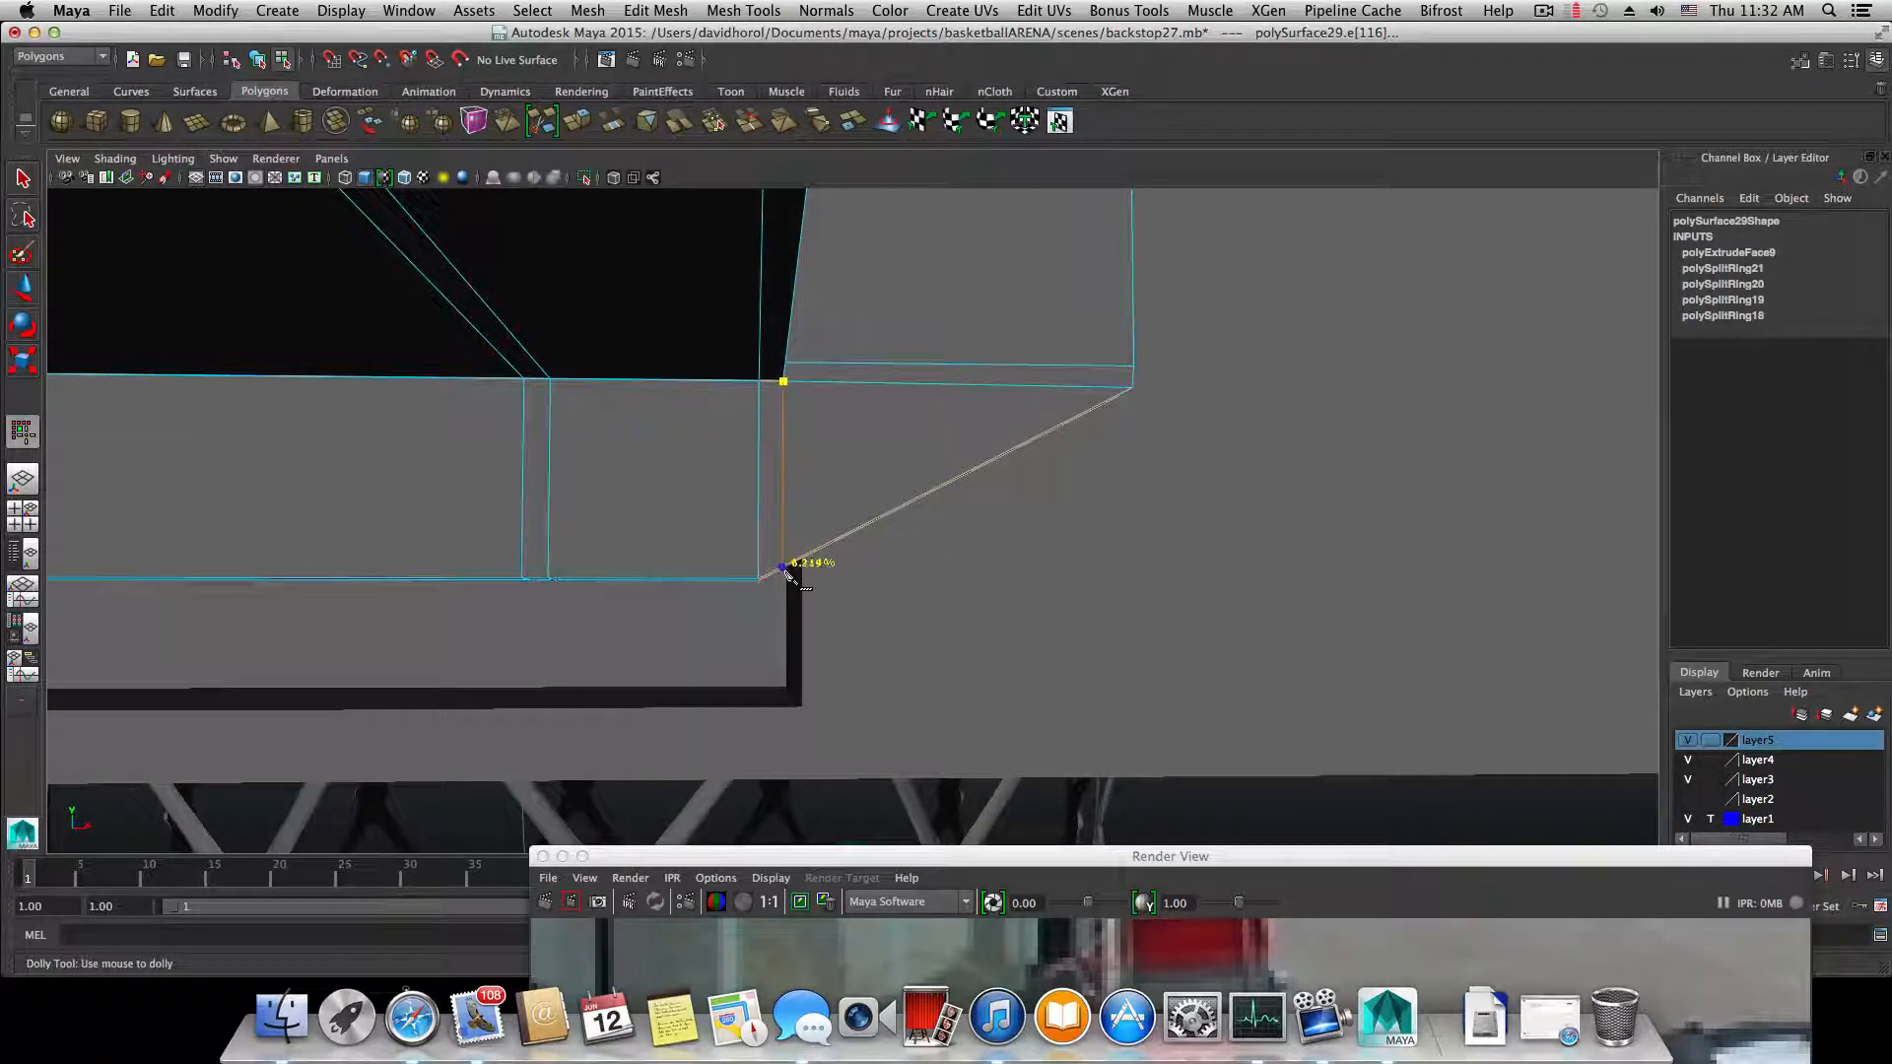
- Continue the cut across the narrow underside face to the parallel diagonal edge, keeping it near the lower corner
left_click_drag(787, 573, 696, 592, "alt")
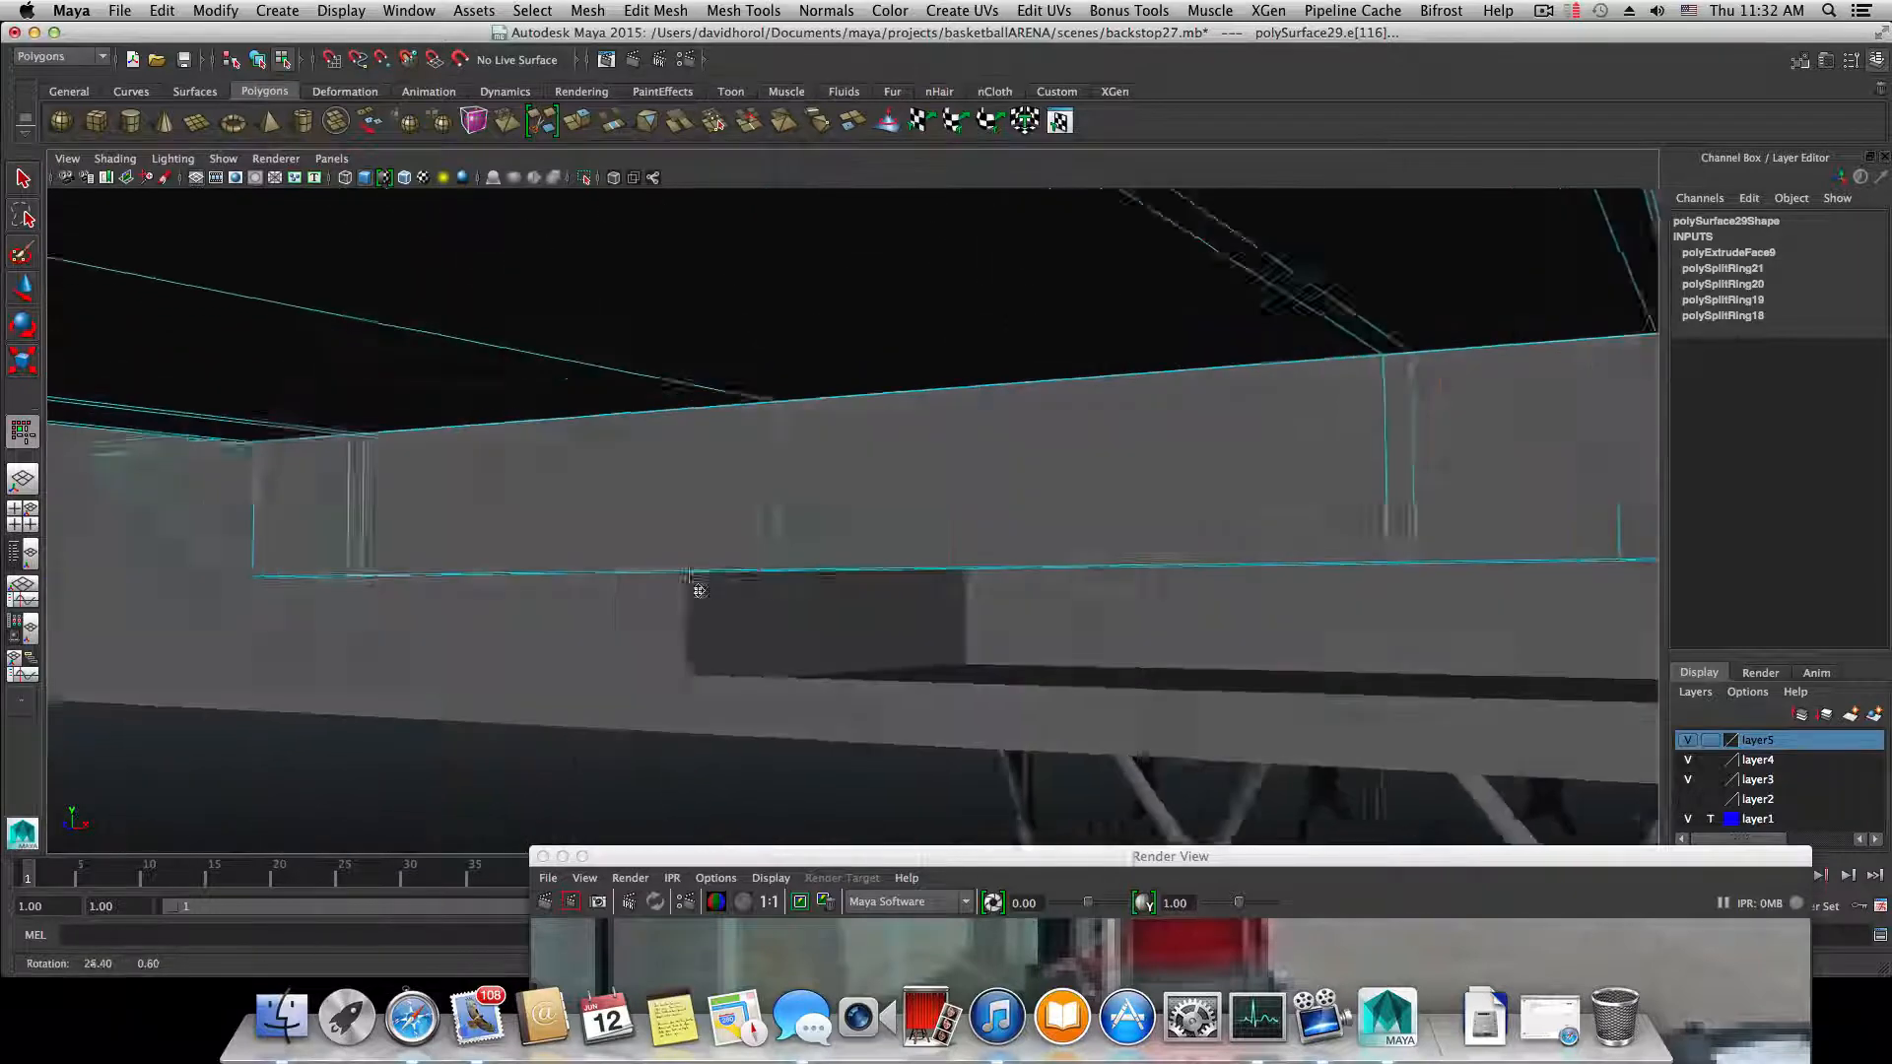
mouse_move(697, 591)
middle_mouse_down("alt")
mouse_move(865, 506)
mouse_move(1199, 464)
mouse_move(423, 584)
middle_mouse_up("alt")
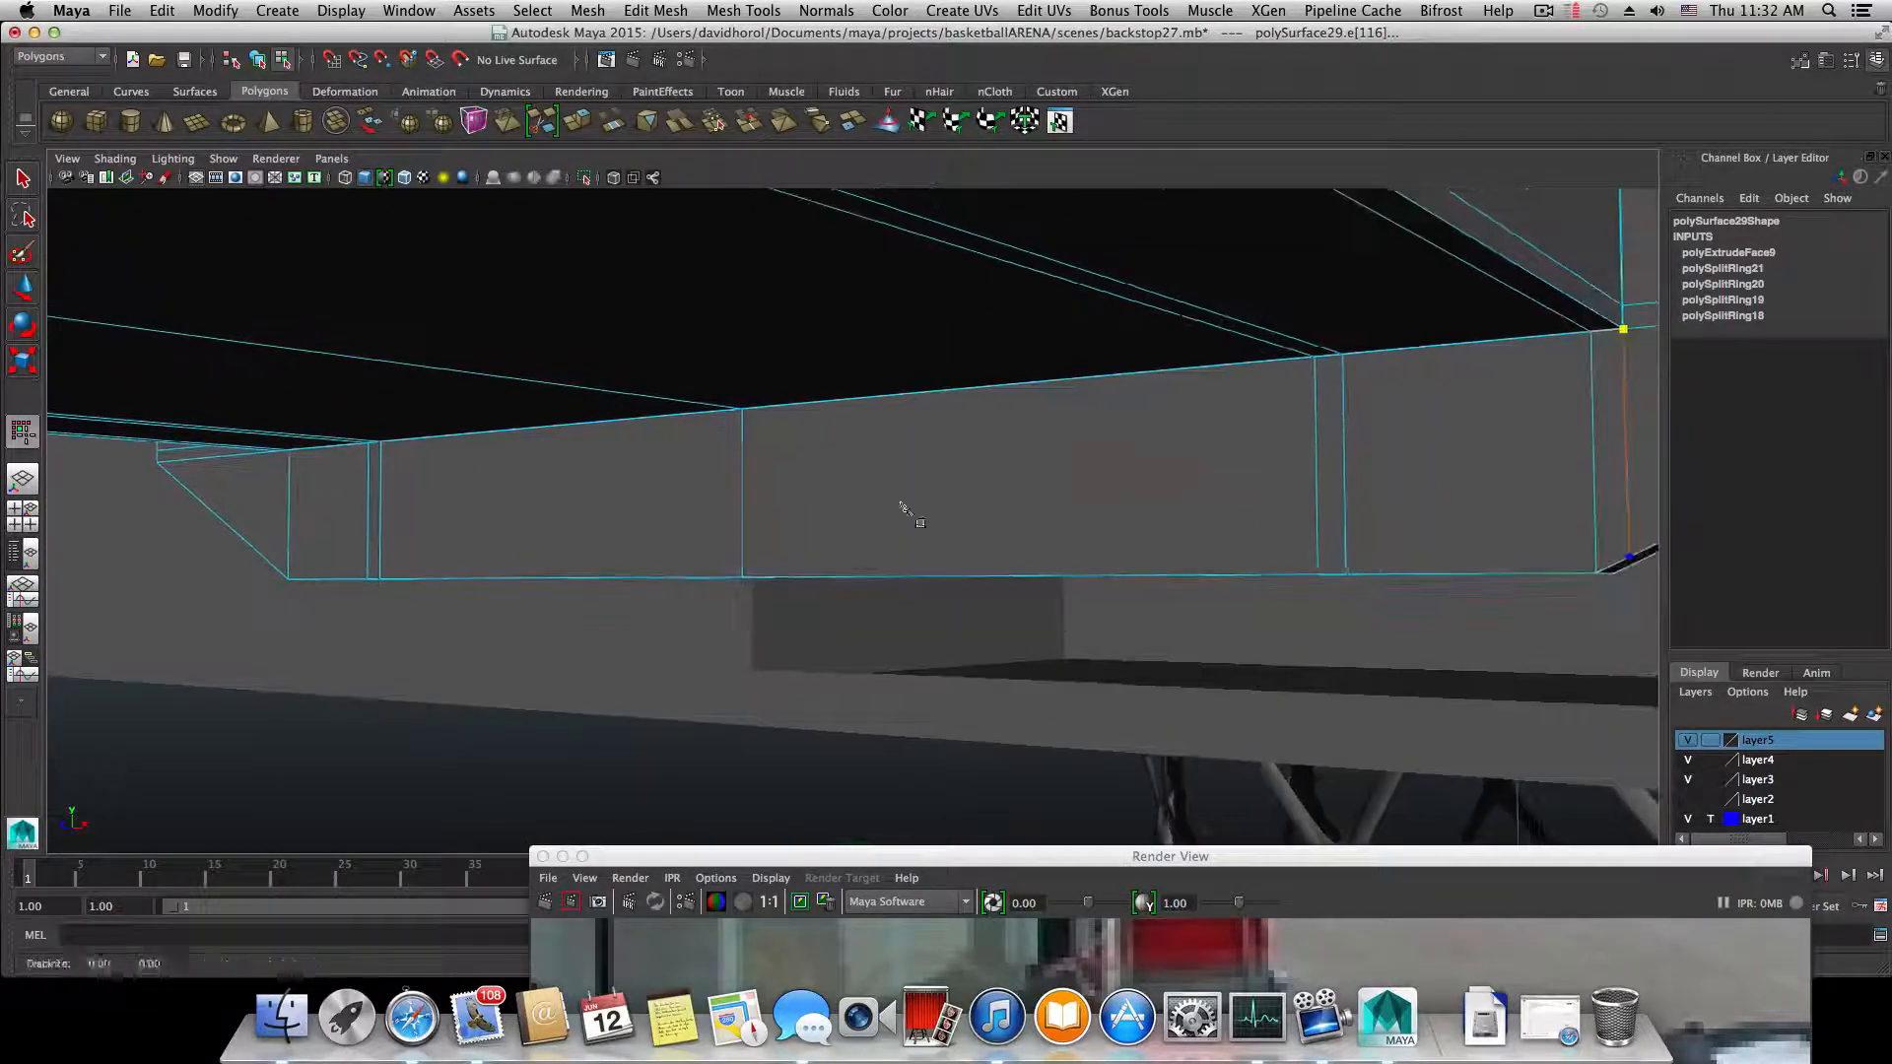
middle_click_drag(1458, 455, 759, 503, "alt")
middle_click_drag(1315, 493, 601, 485, "alt")
mouse_move(1507, 498)
middle_mouse_down("alt+shift")
mouse_move(848, 469)
mouse_move(141, 404)
middle_mouse_up("alt+shift")
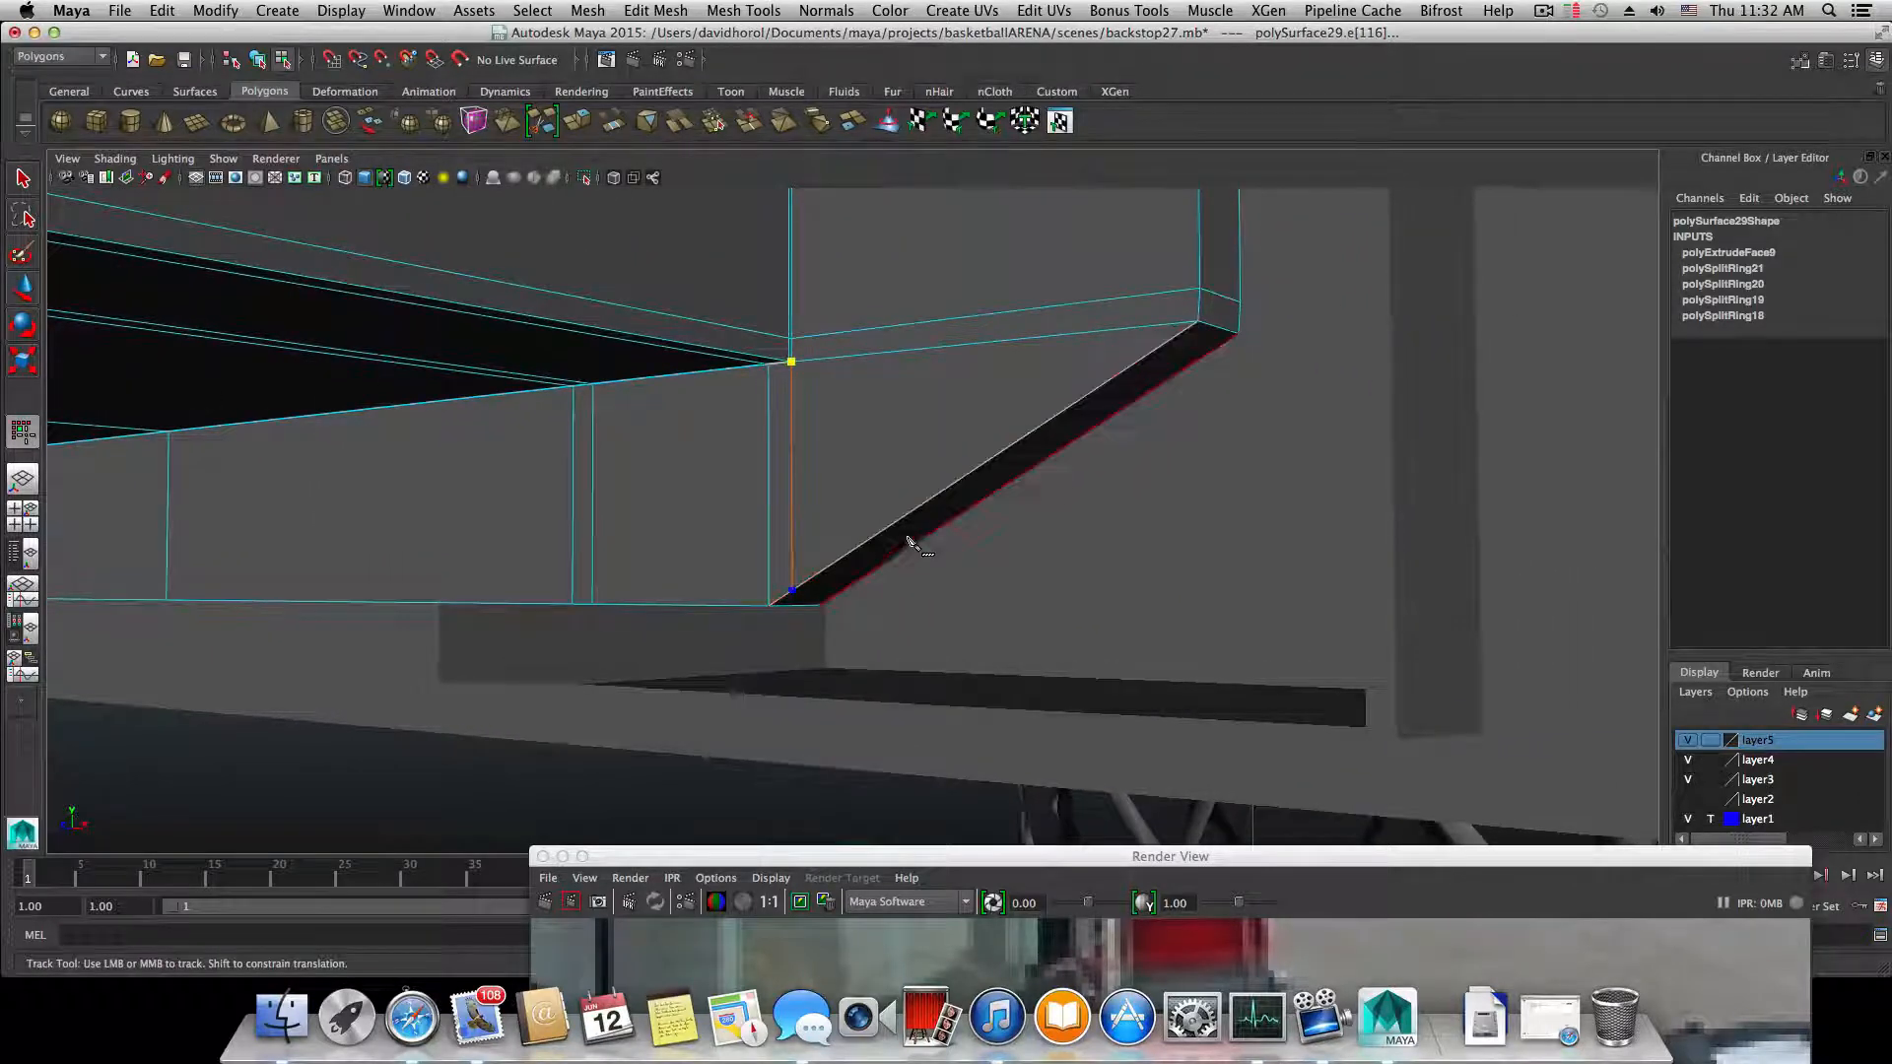
left_click_drag(937, 578, 904, 558, "alt")
left_click_drag(1523, 526, 754, 463, "alt")
left_click_drag(1370, 513, 1084, 512, "alt")
middle_click_drag(1084, 521, 1034, 437, "alt")
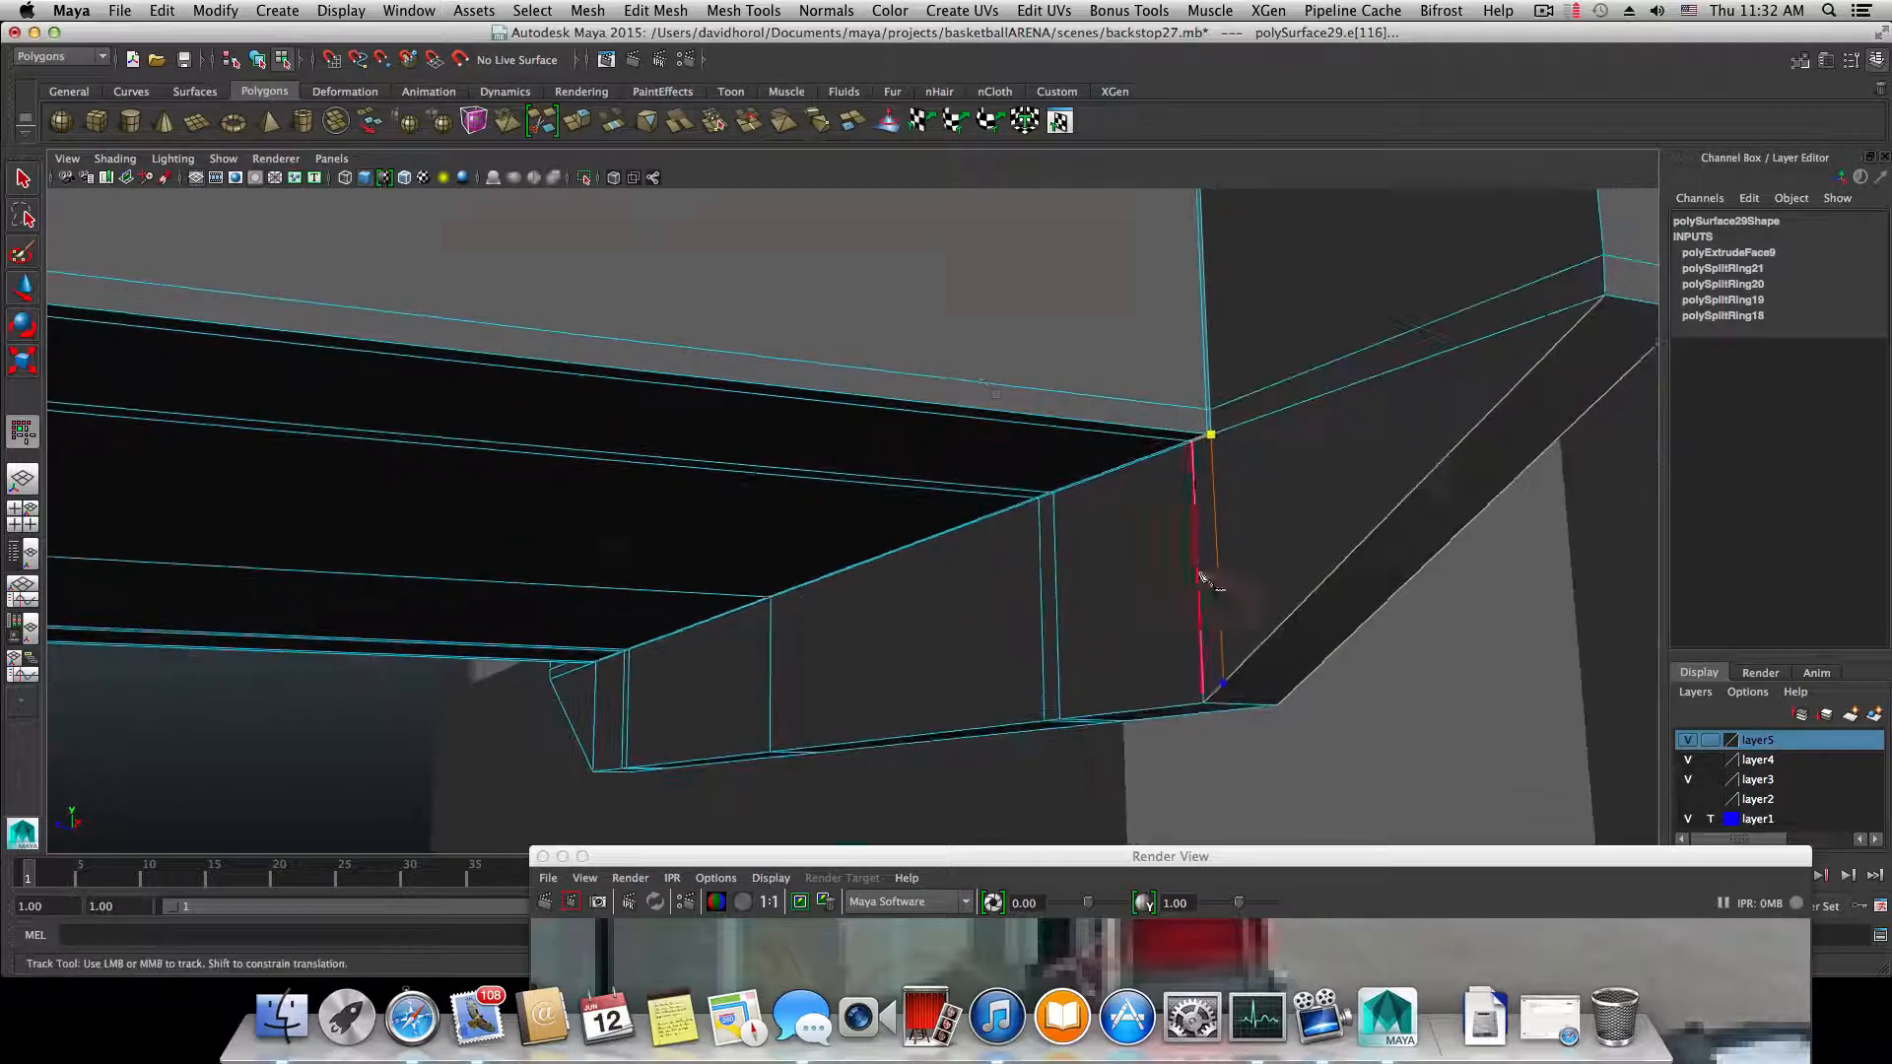
middle_click_drag(1222, 596, 1177, 547, "alt")
middle_click_drag(1332, 675, 1291, 629, "alt")
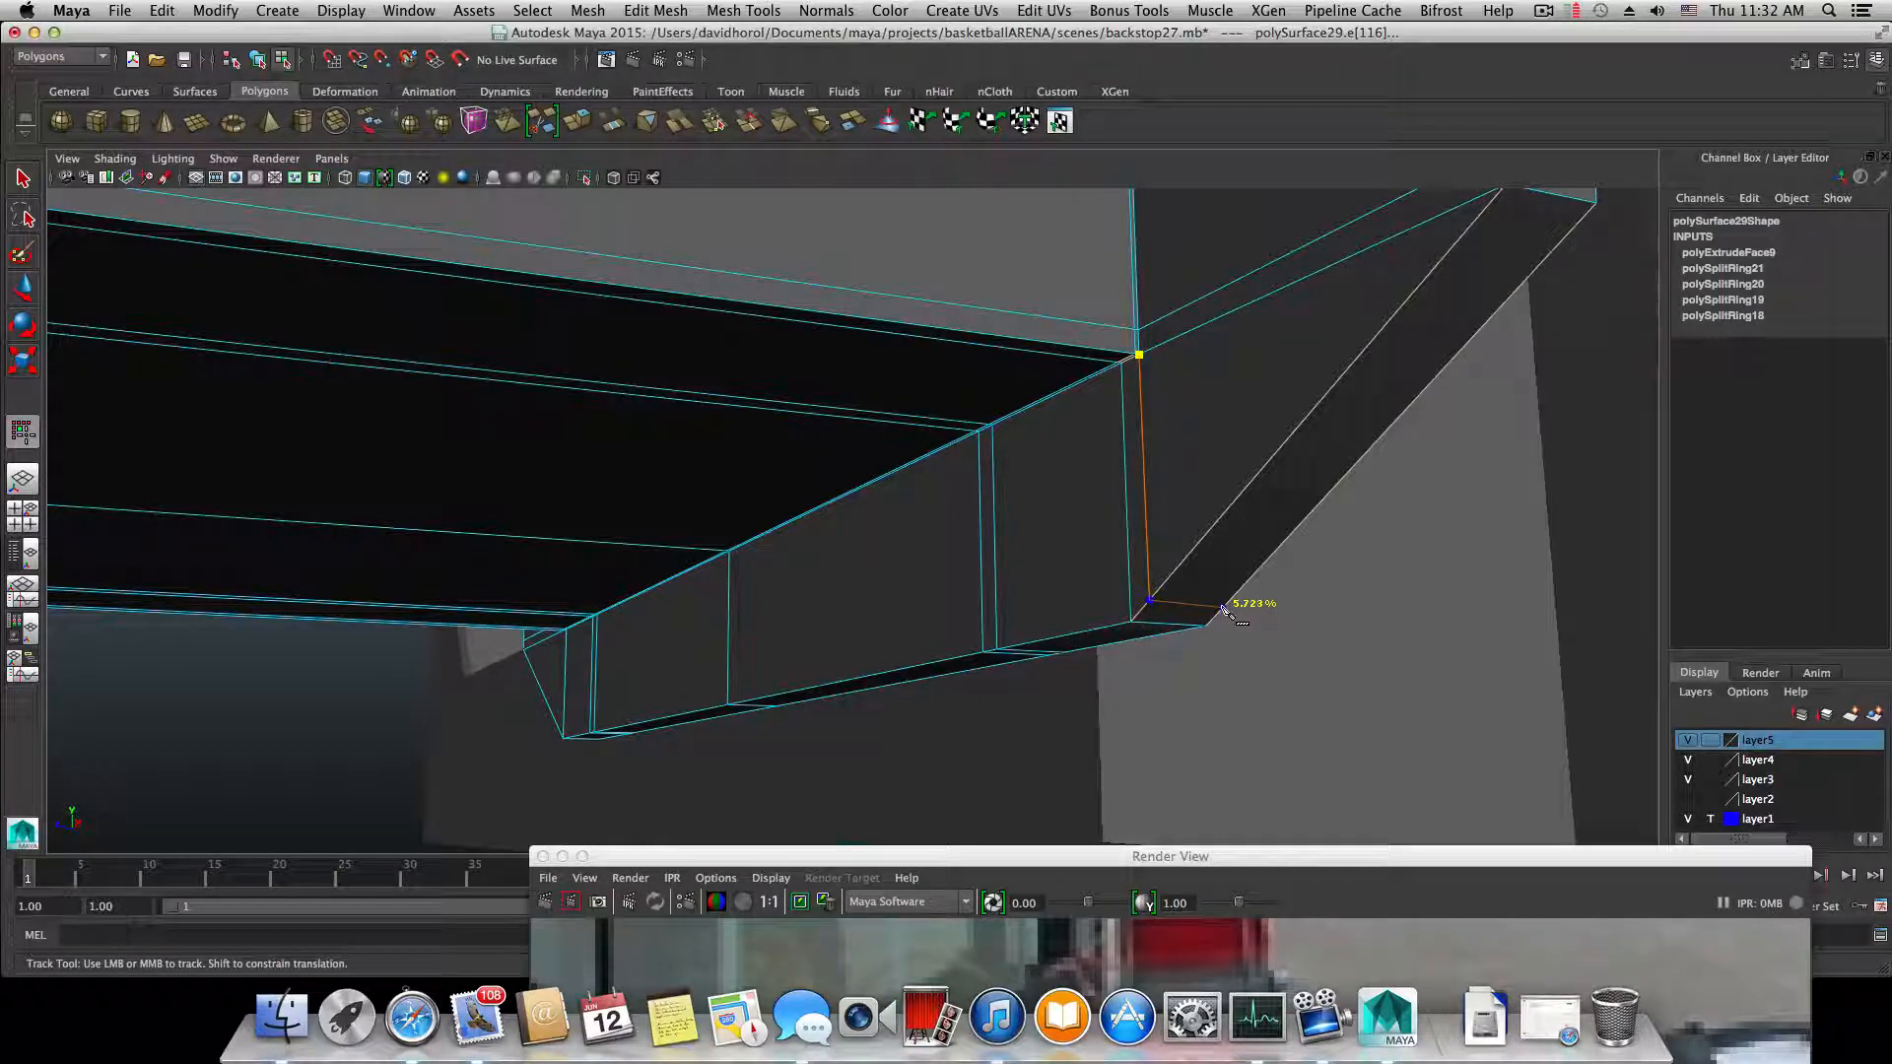
left_click_drag(1288, 613, 1374, 582, "alt")
middle_click_drag(1374, 582, 394, 581, "alt")
mouse_move(1330, 576)
middle_mouse_down("alt")
mouse_move(984, 558)
mouse_move(178, 575)
middle_mouse_up("alt")
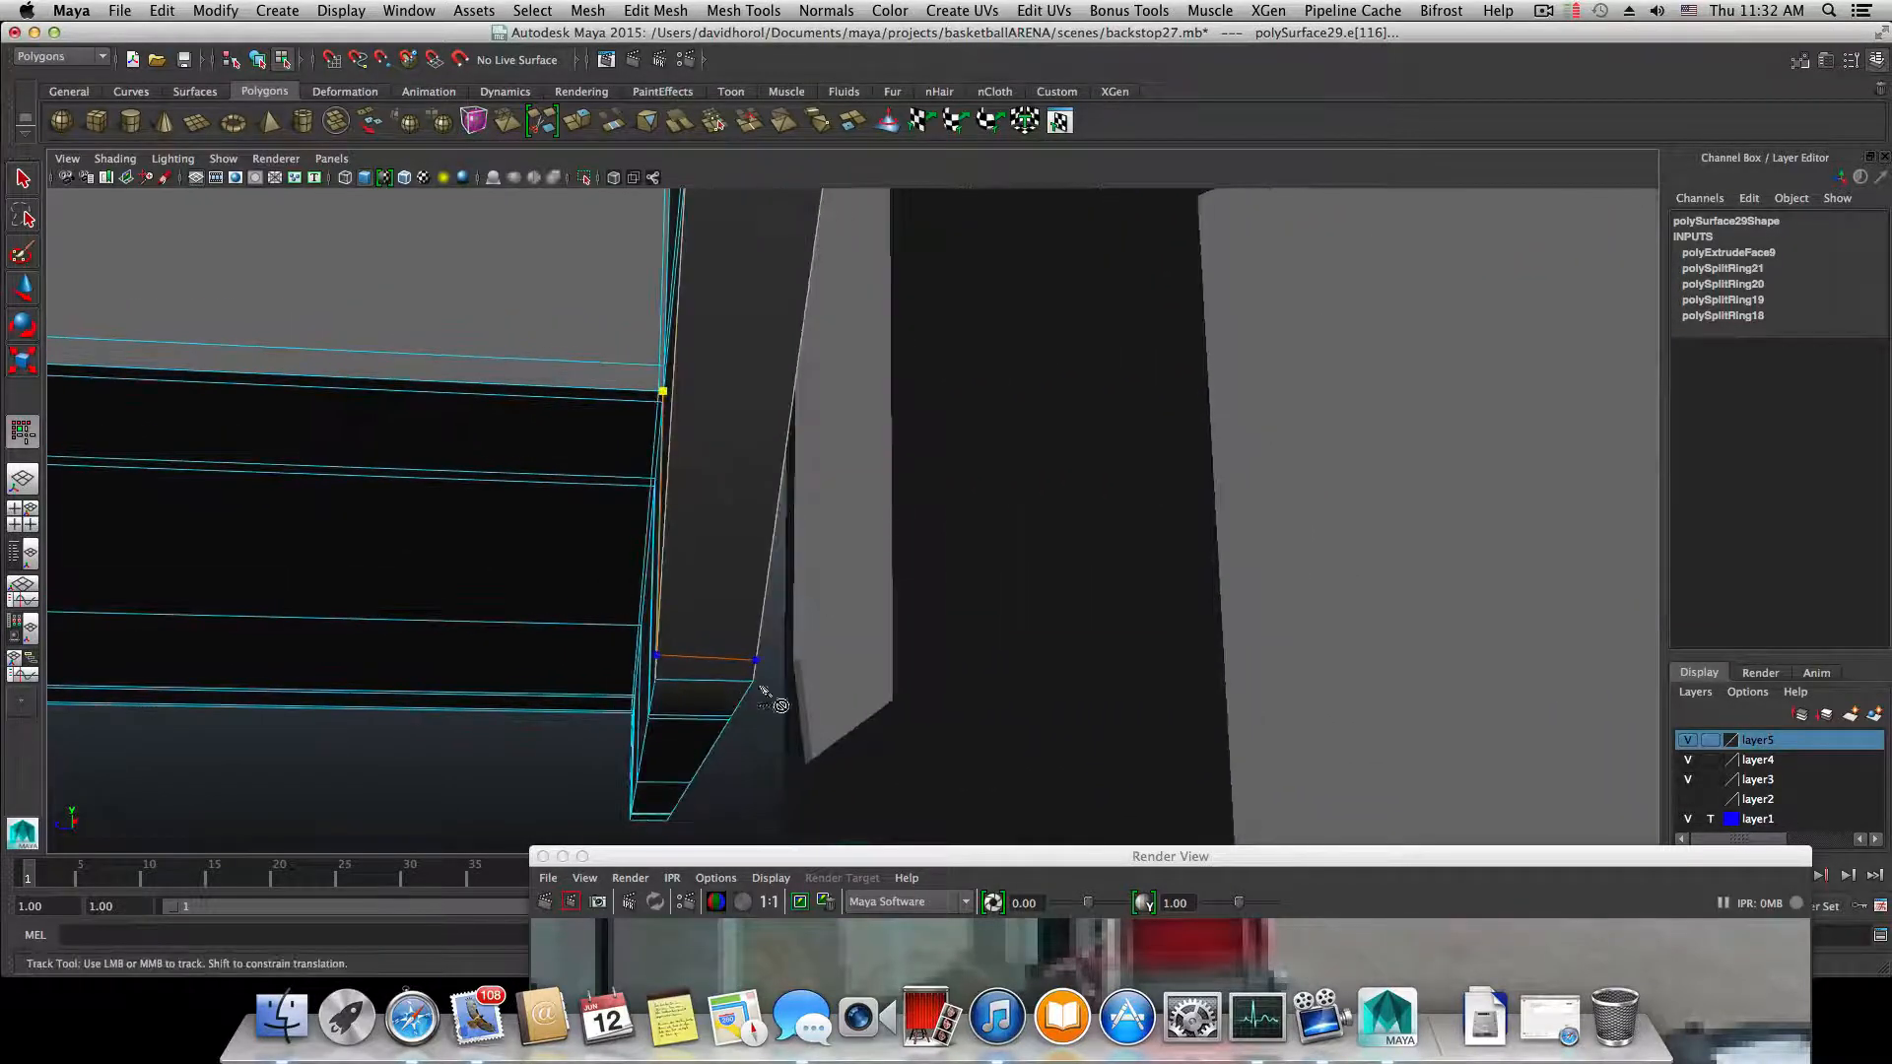
left_click_drag(760, 665, 757, 658)
- End the cut at the matching inner vertex on the rim's back face and commit it
left_click_drag(854, 625, 794, 621, "alt")
mouse_move(1118, 538)
left_mouse_down("alt")
mouse_move(545, 625)
mouse_move(909, 569)
mouse_move(756, 553)
mouse_move(148, 638)
mouse_move(670, 554)
mouse_move(1163, 434)
left_mouse_up("alt")
middle_click_drag(1284, 385, 689, 414, "alt")
middle_click_drag(1398, 418, 335, 433, "alt")
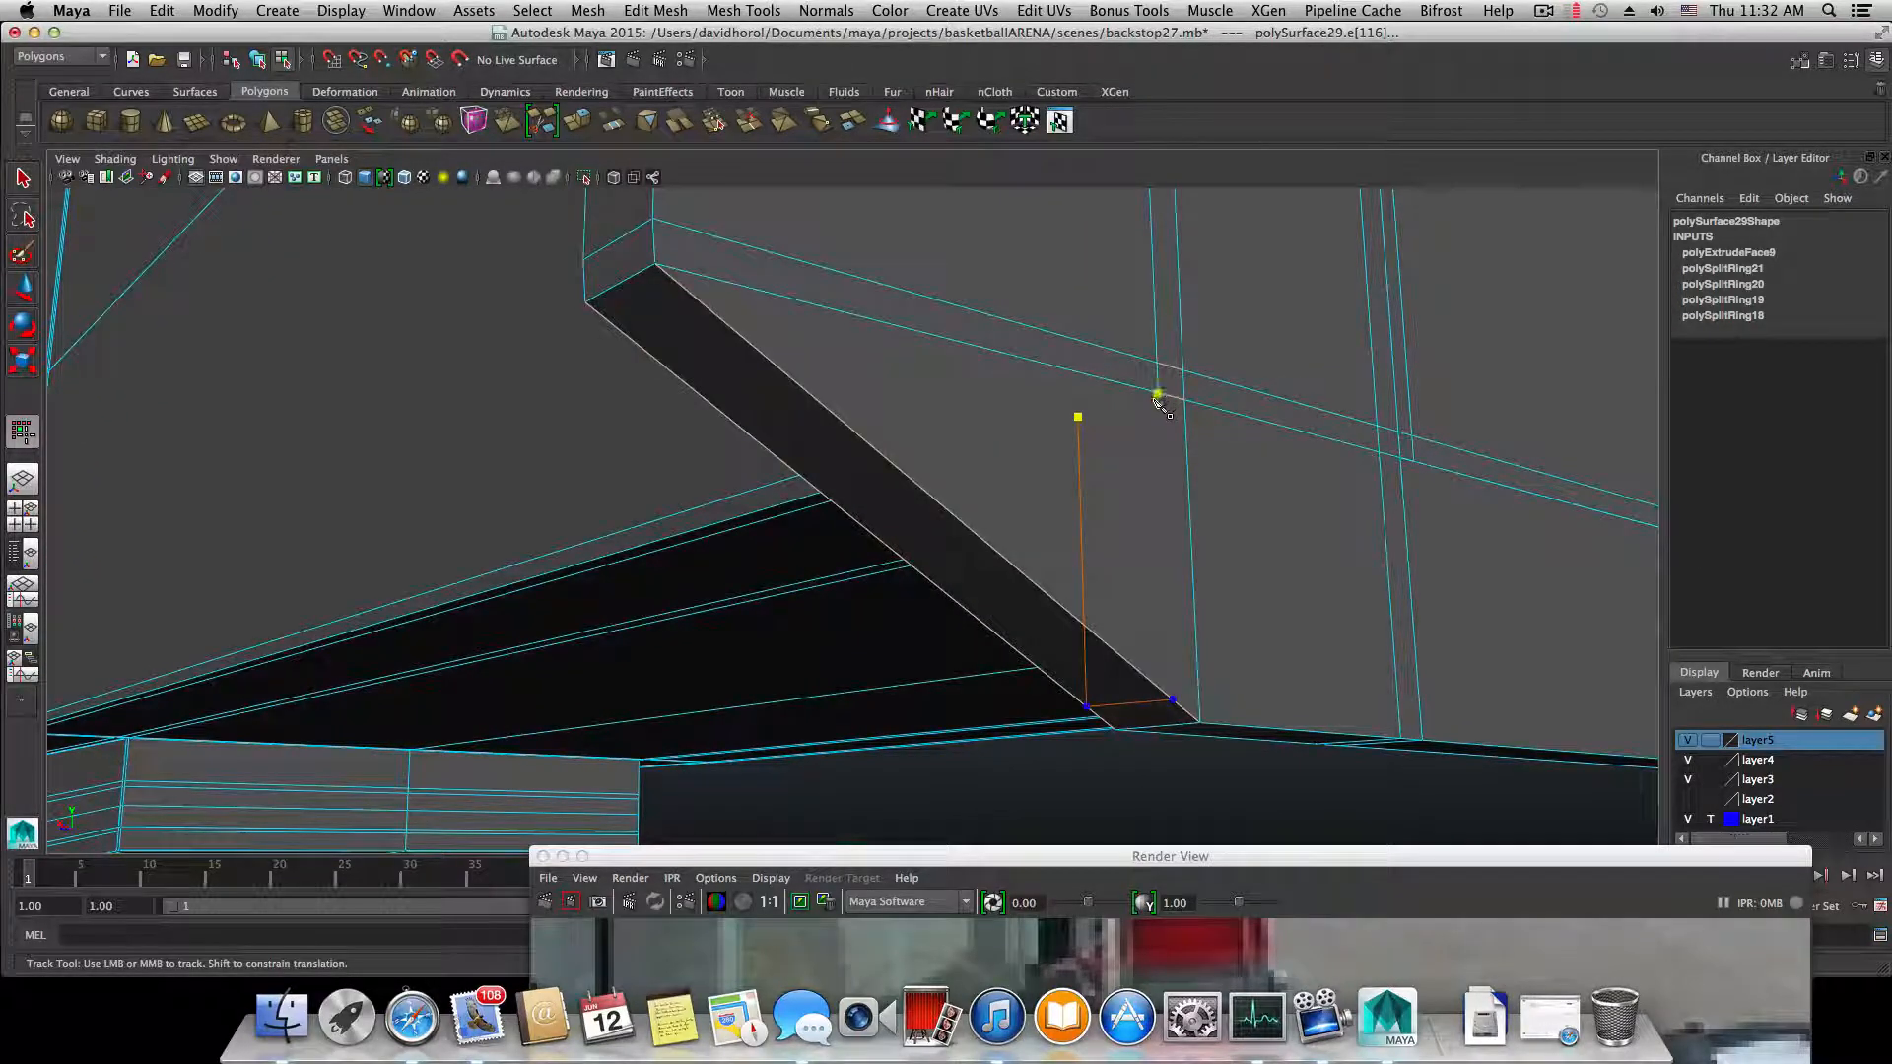
key("Return")
right_click_drag(1157, 393, 1080, 453, "alt")
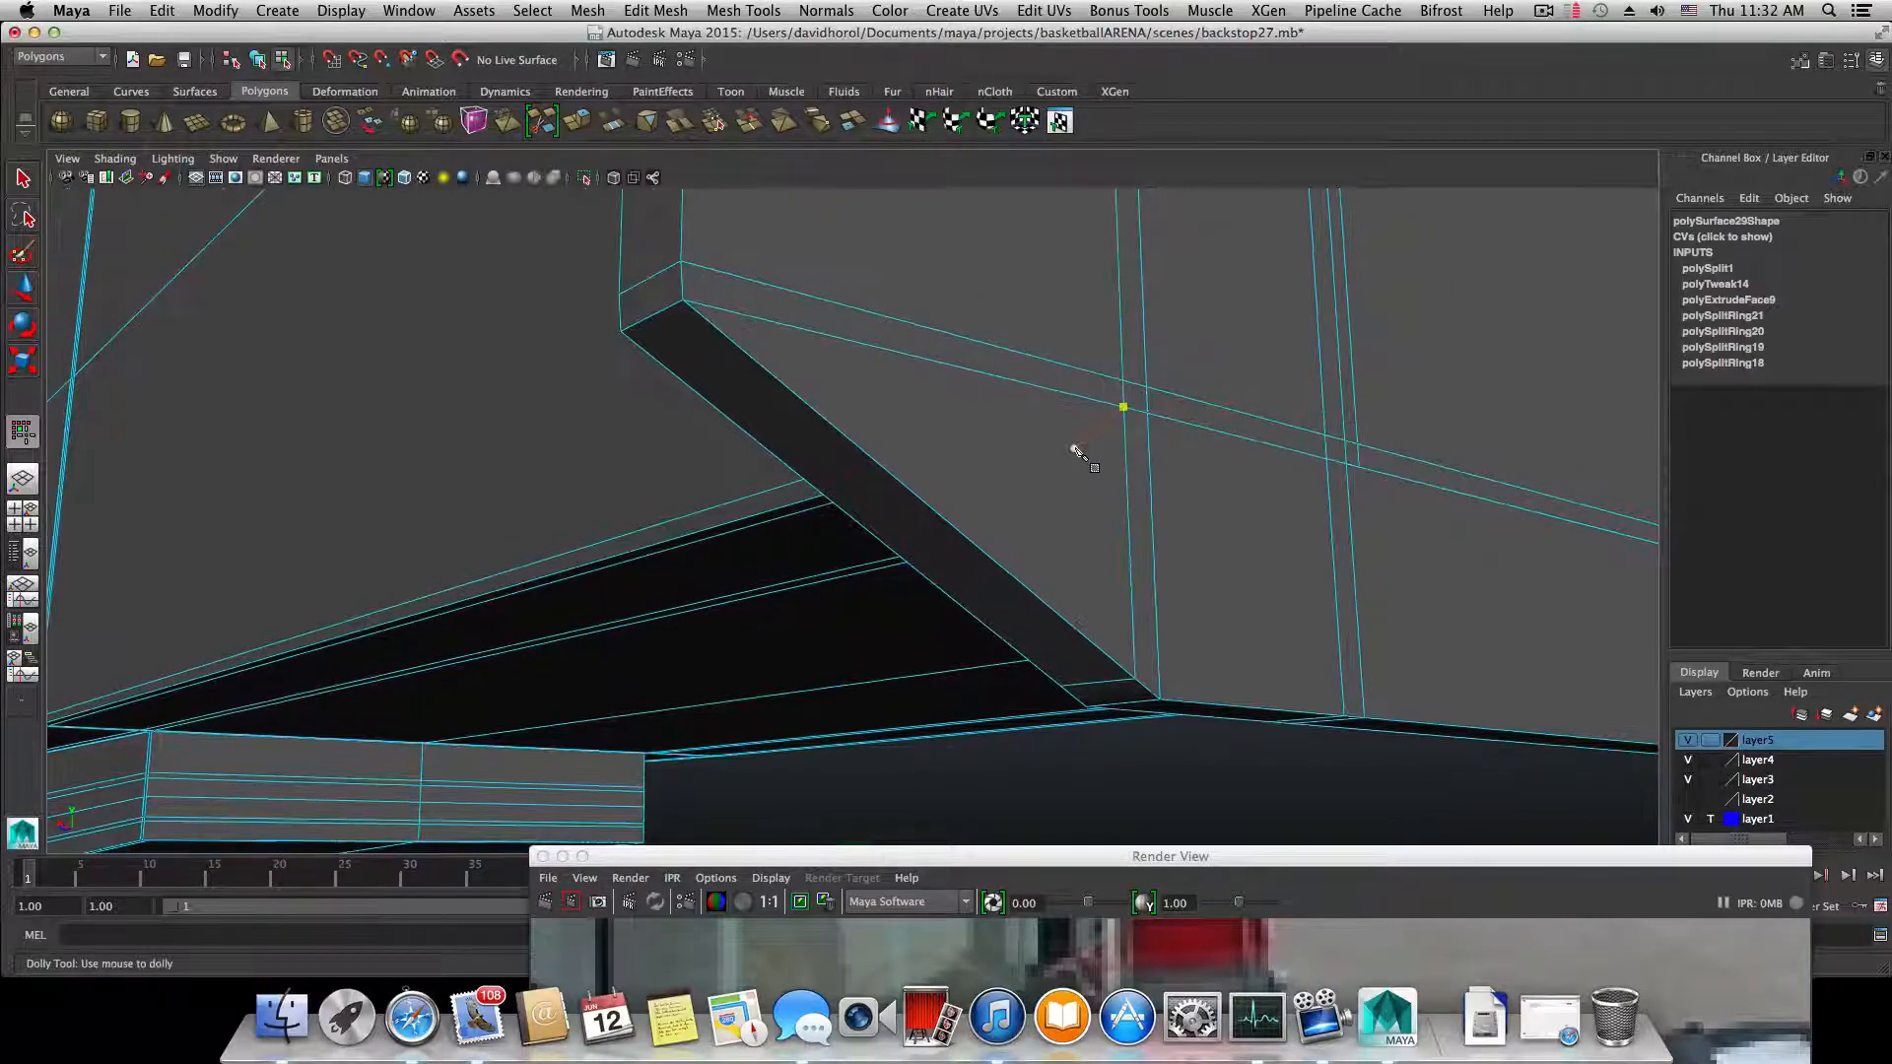
- Examine the new cut around the rim's lower corner and the matching geometry at the upper corner
left_click_drag(1343, 498, 1151, 496, "alt")
mouse_move(1033, 569)
middle_mouse_down("alt")
mouse_move(857, 494)
mouse_move(493, 541)
mouse_move(949, 488)
mouse_move(1011, 502)
middle_mouse_up("alt")
middle_click_drag(483, 540, 837, 517, "alt")
mouse_move(724, 512)
left_mouse_down("alt")
mouse_move(830, 516)
mouse_move(933, 566)
left_mouse_up("alt")
mouse_move(325, 522)
middle_mouse_down("alt")
mouse_move(824, 493)
mouse_move(1166, 528)
middle_mouse_up("alt")
right_click_drag(1178, 537, 1131, 511, "alt")
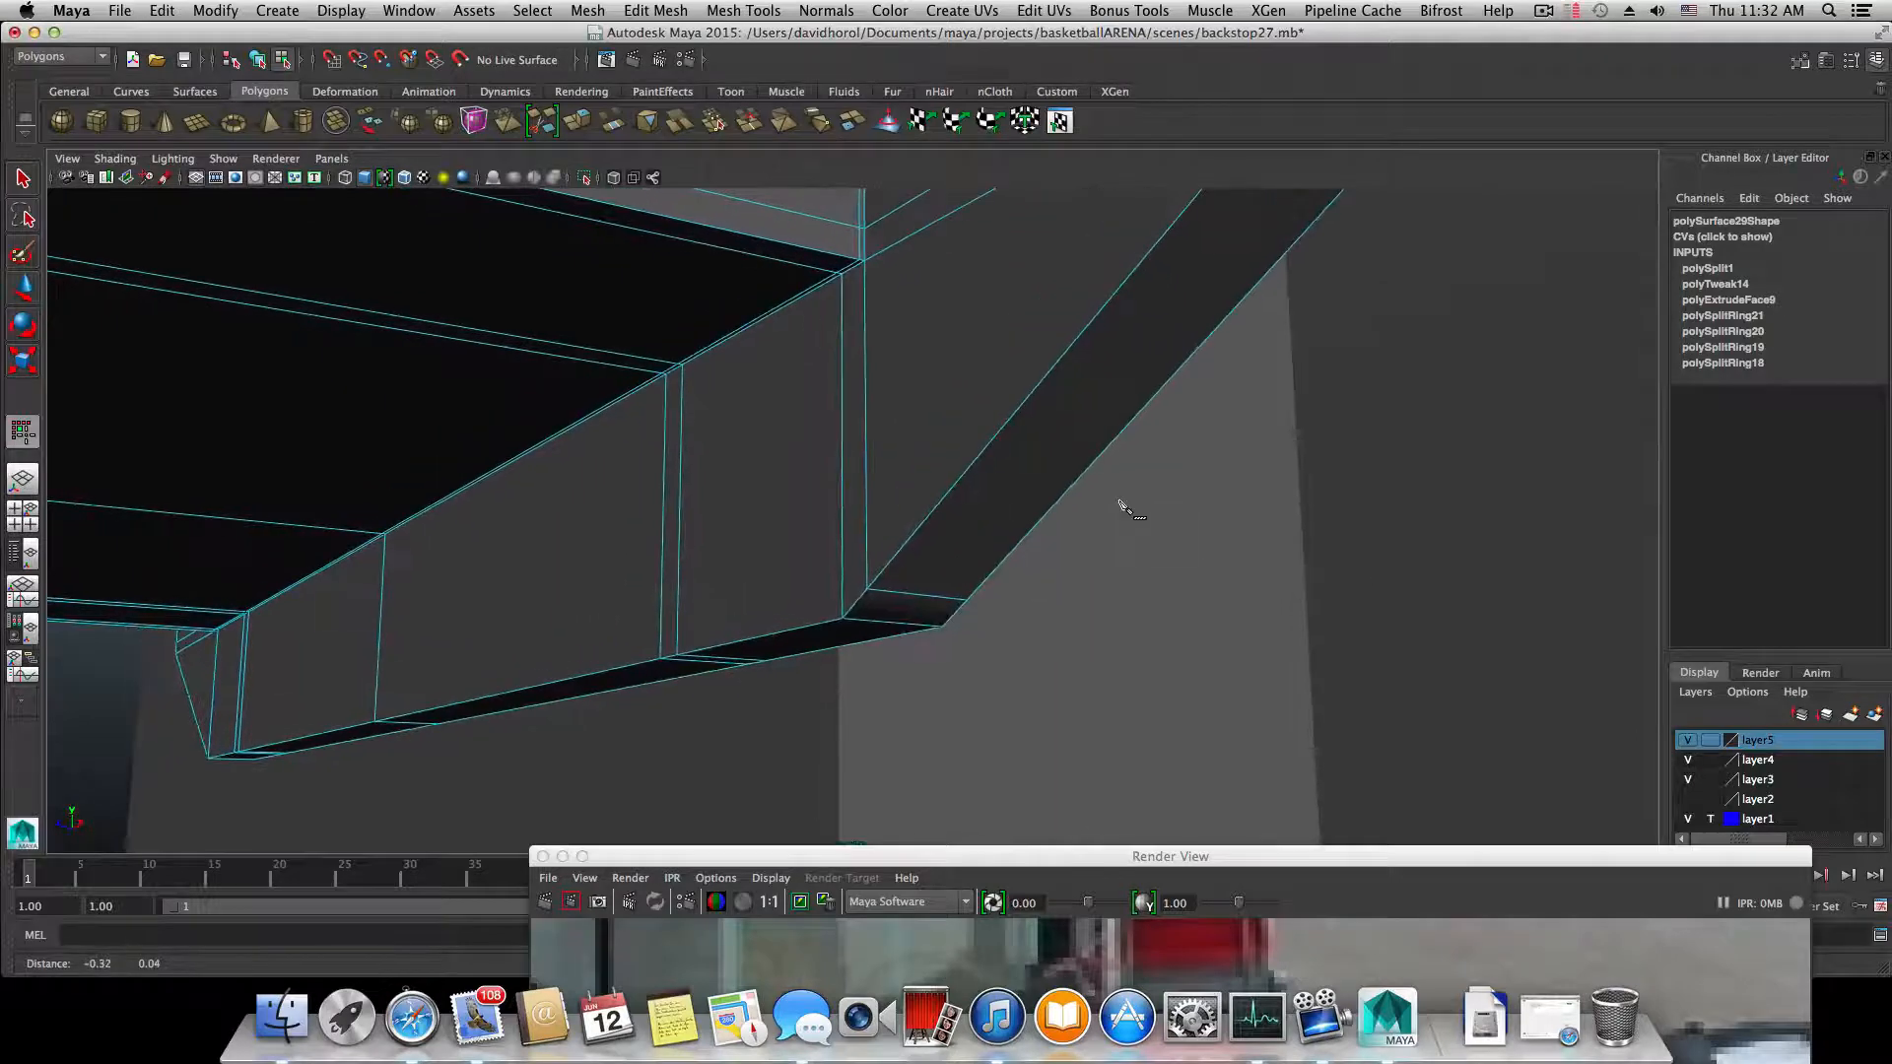
left_click_drag(1064, 503, 758, 478, "alt")
middle_click_drag(1013, 511, 371, 486, "alt")
left_click_drag(371, 486, 1236, 430, "alt")
right_click_drag(1239, 431, 950, 536, "alt")
middle_click_drag(950, 536, 865, 575, "alt")
left_click_drag(863, 574, 856, 459, "alt")
middle_click_drag(856, 458, 884, 814, "alt")
right_click_drag(870, 651, 995, 578, "alt")
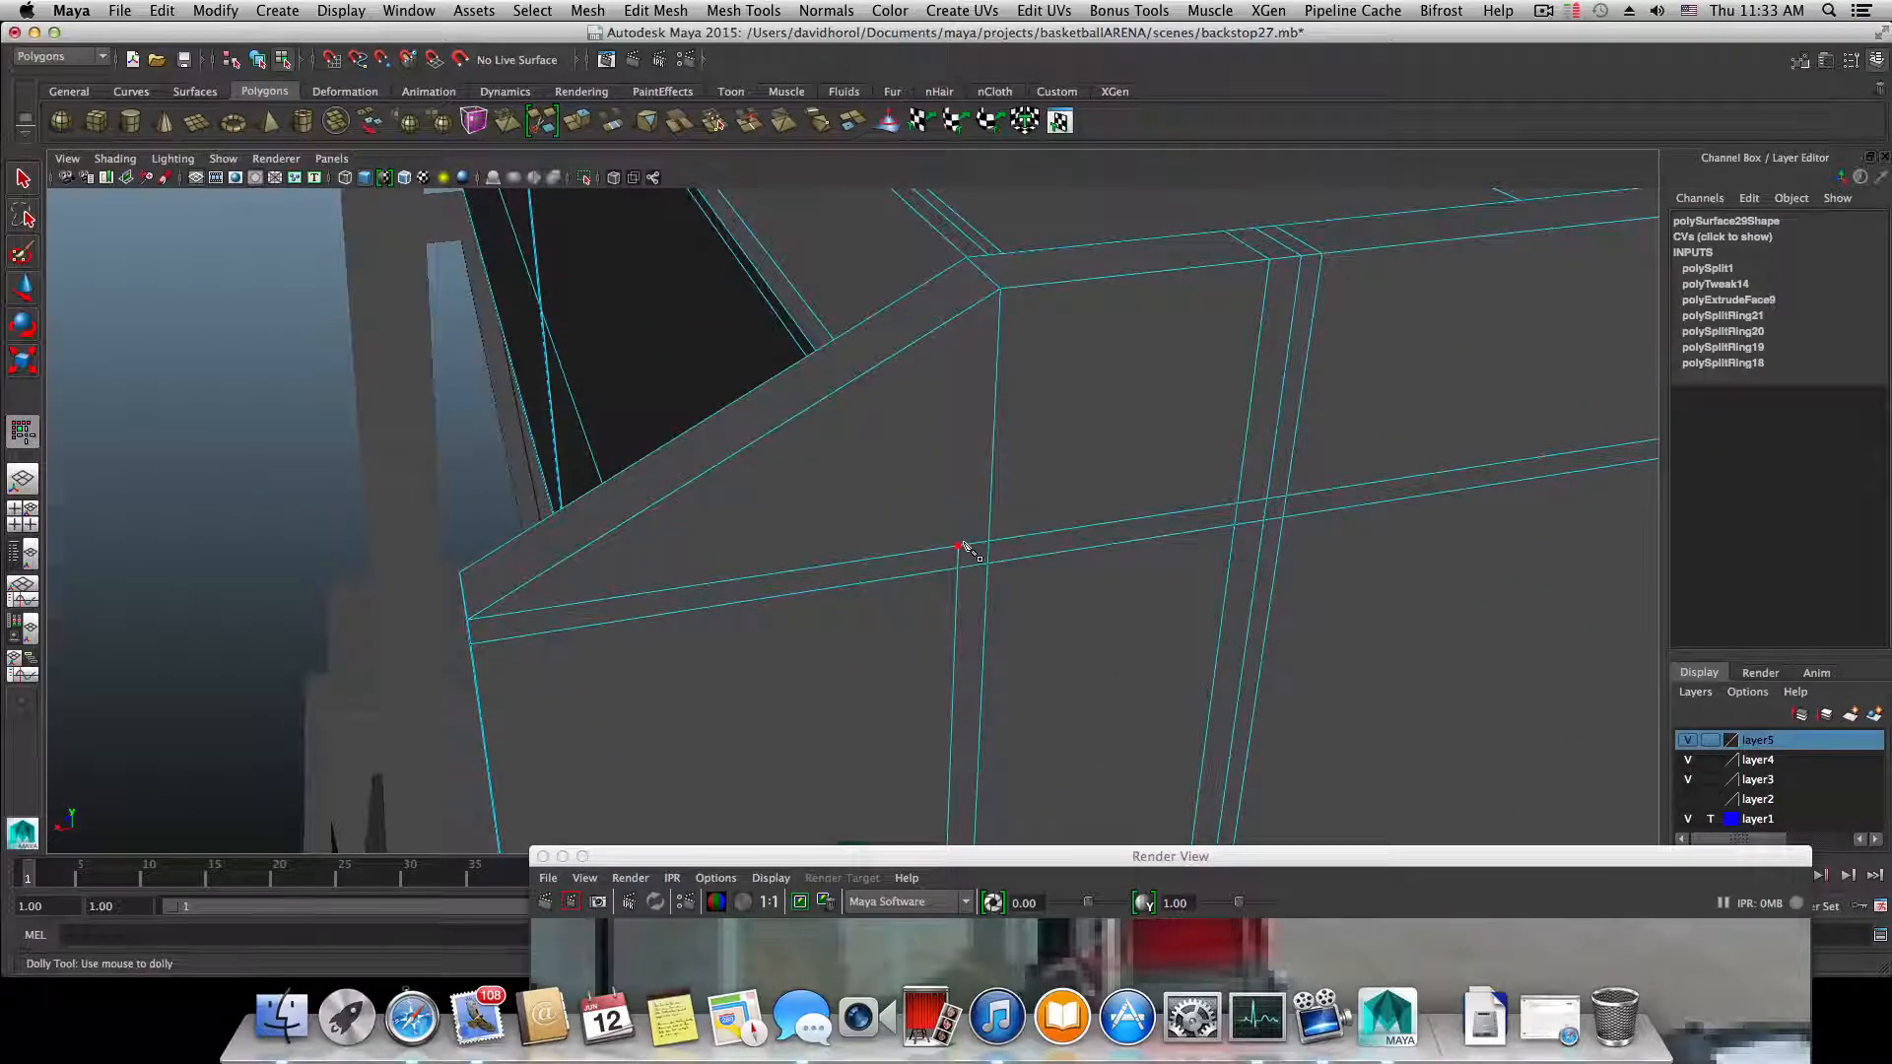
- Cut from the back face's inner vertex up to the upper diagonal edge and across the narrow top face, and commit it
left_click(959, 545)
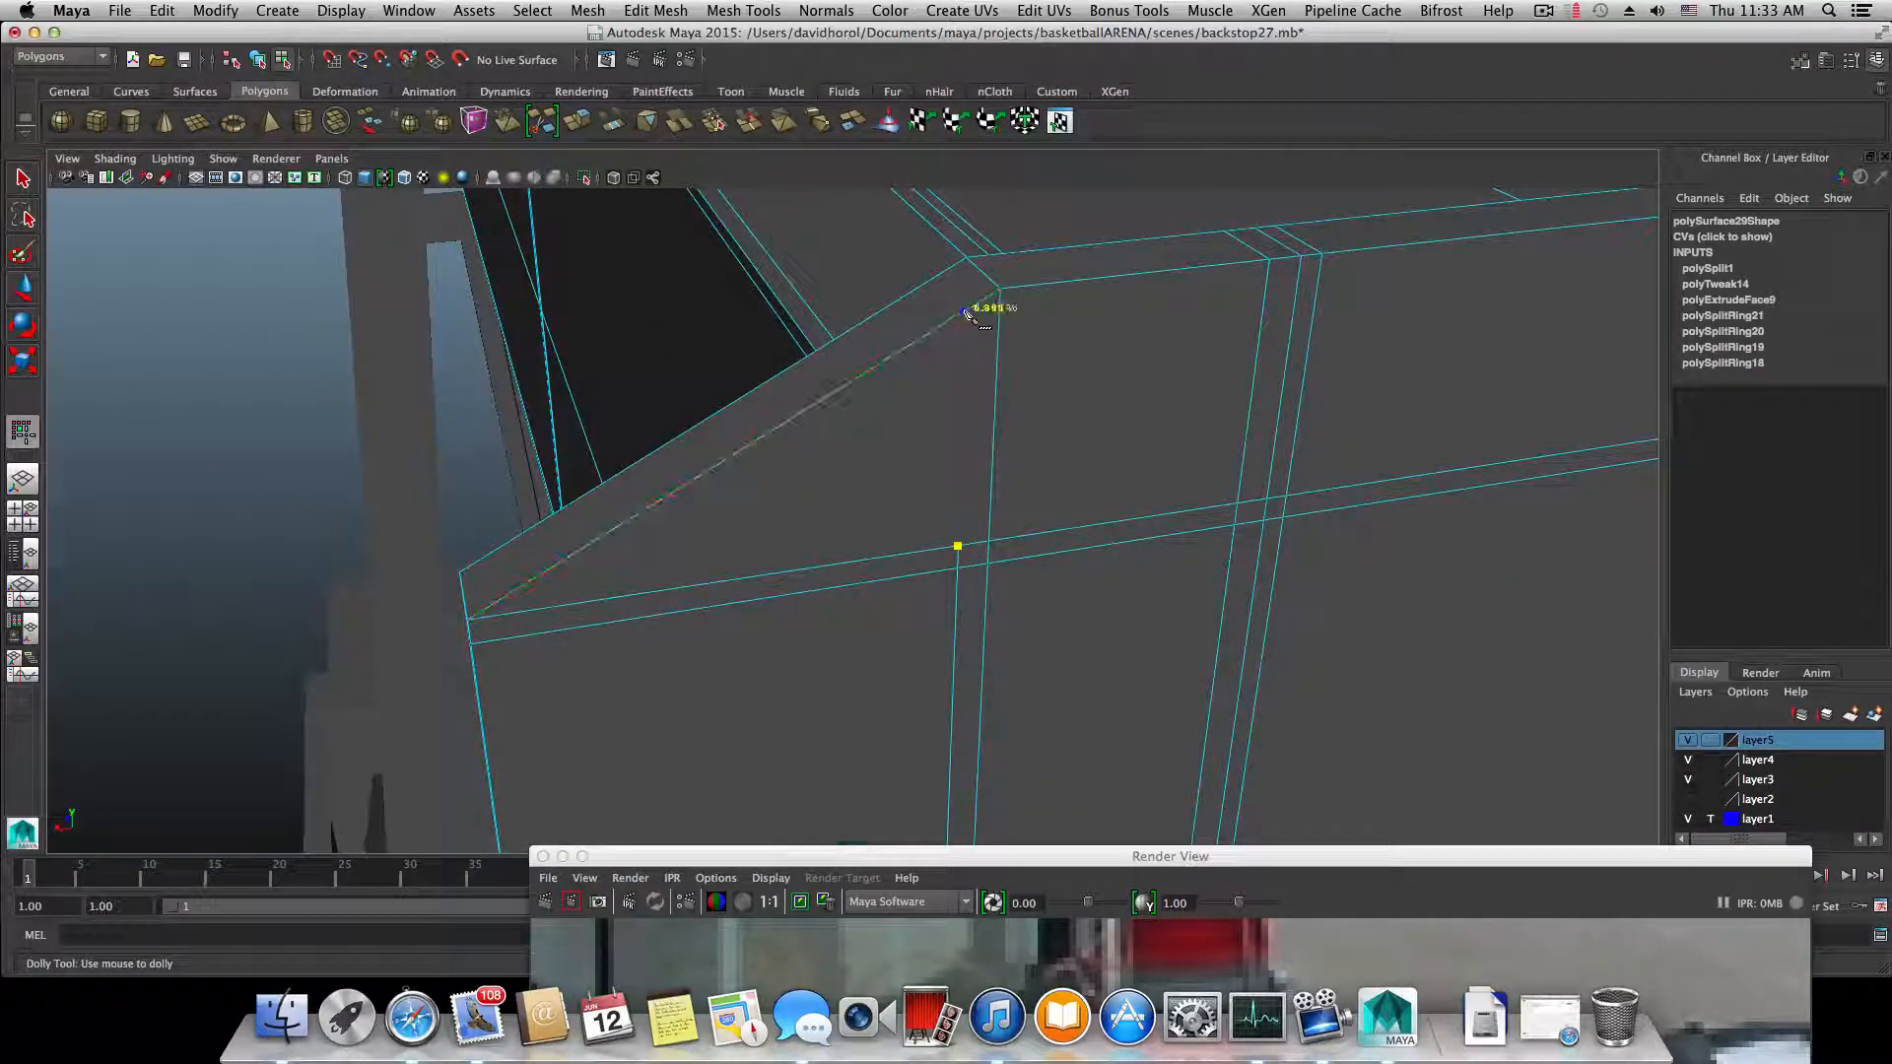
left_click_drag(966, 312, 971, 305)
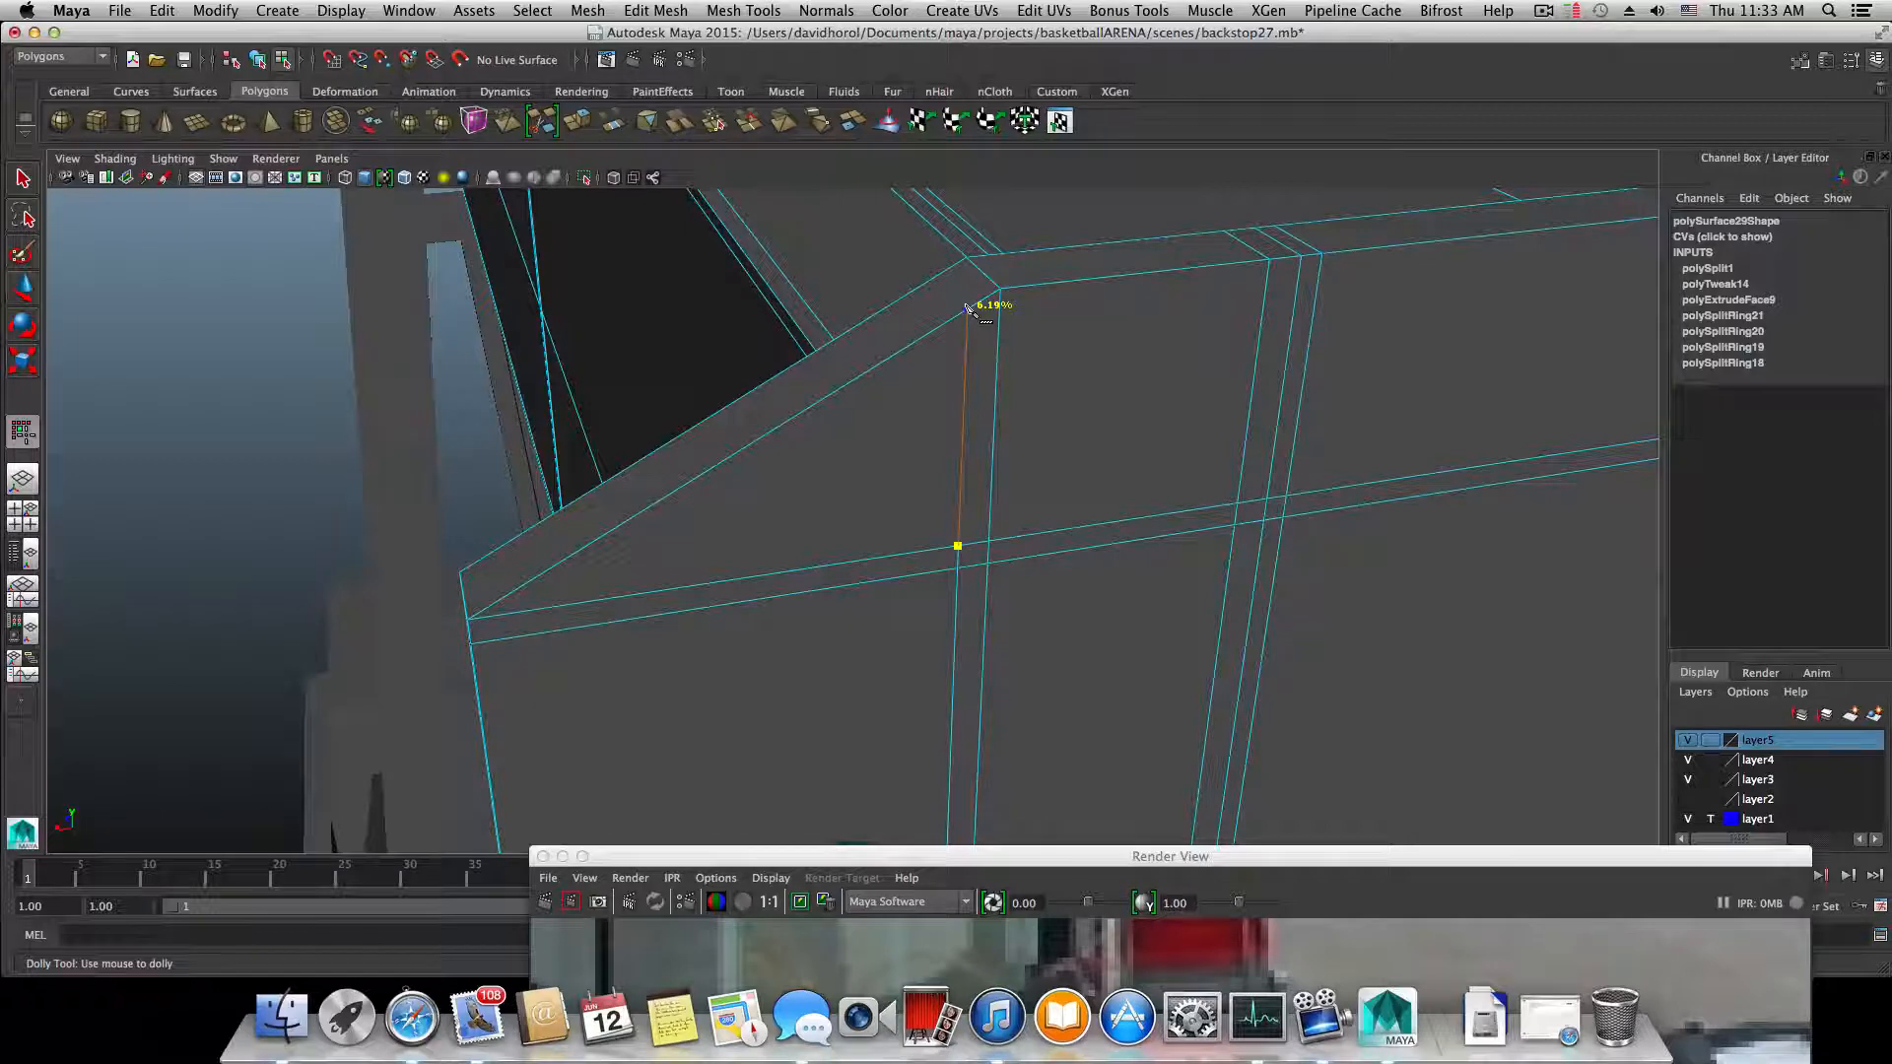
left_click_drag(966, 317, 946, 424, "alt")
middle_click_drag(945, 424, 1128, 673, "alt")
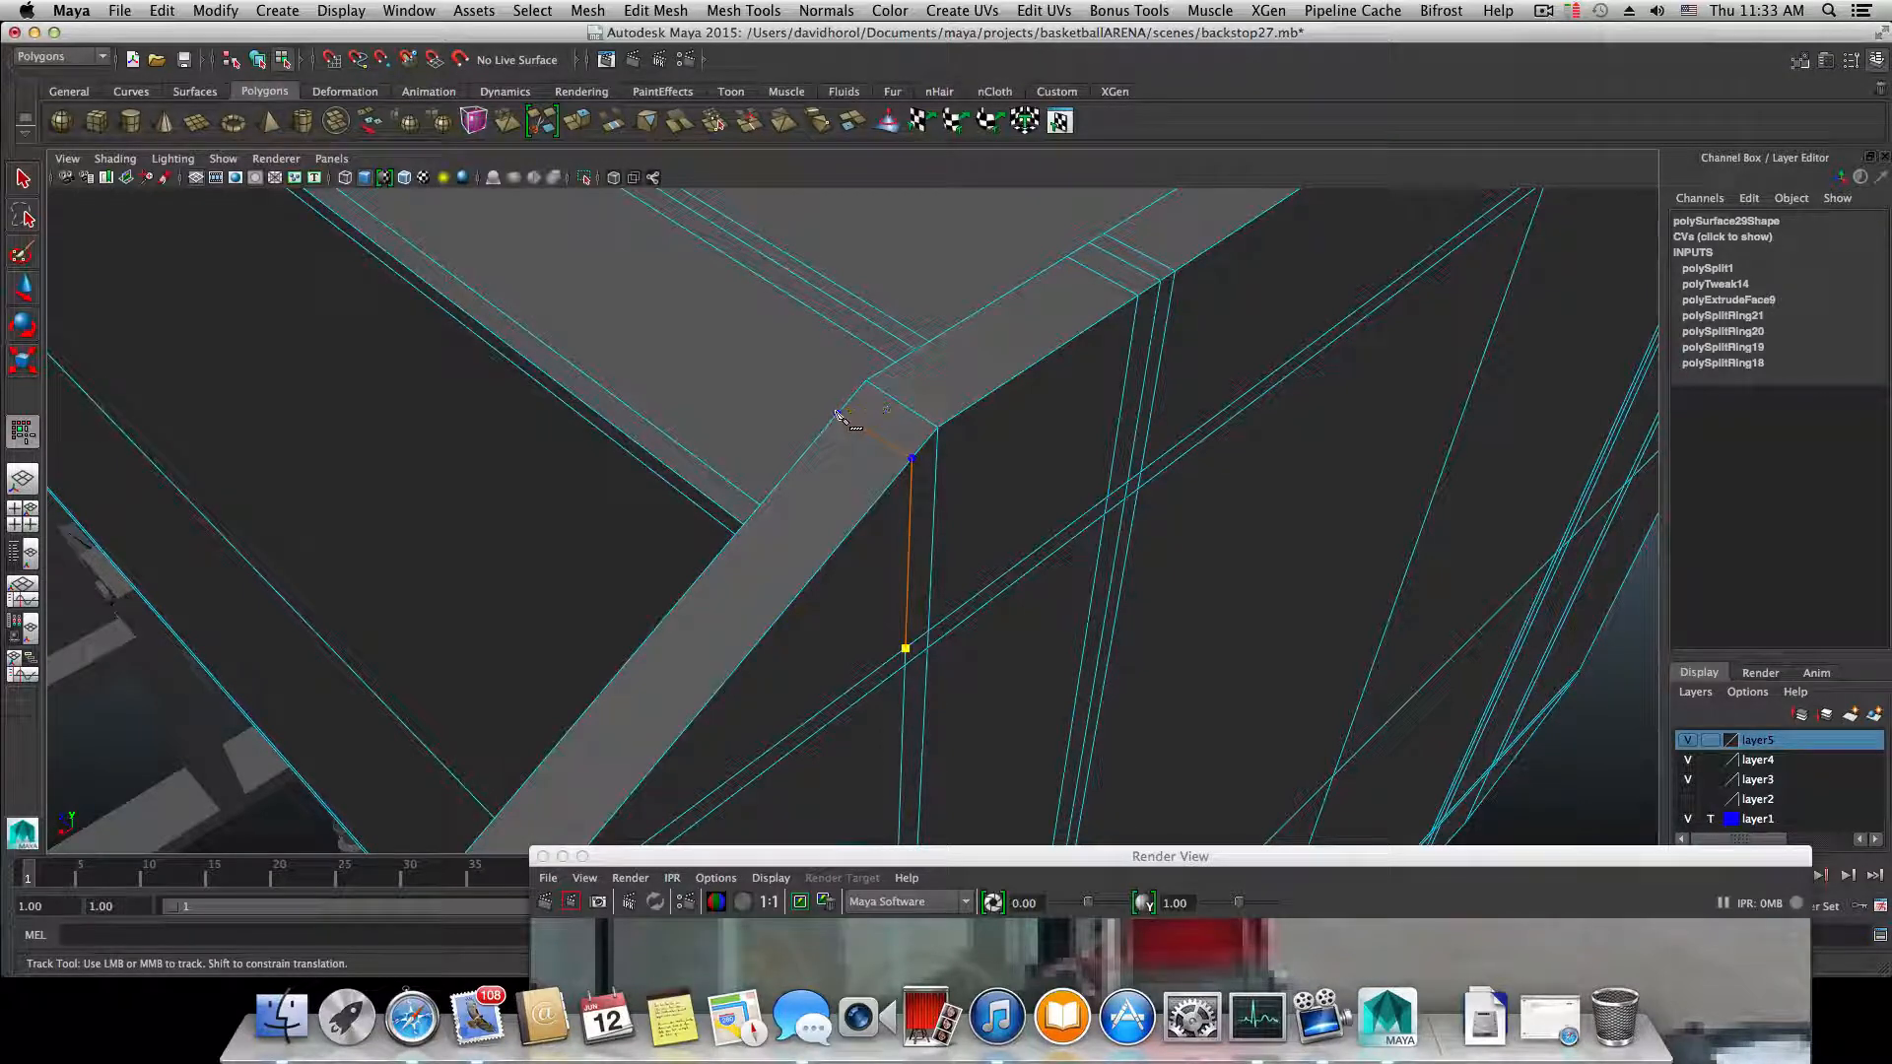
key("Return")
- Inspect the cut at the upper corner from the opposite side and undo it
left_click_drag(838, 443, 698, 559, "alt")
middle_click_drag(697, 559, 884, 566, "alt")
left_click_drag(884, 565, 1138, 680, "alt")
middle_click_drag(1140, 682, 1155, 641, "alt")
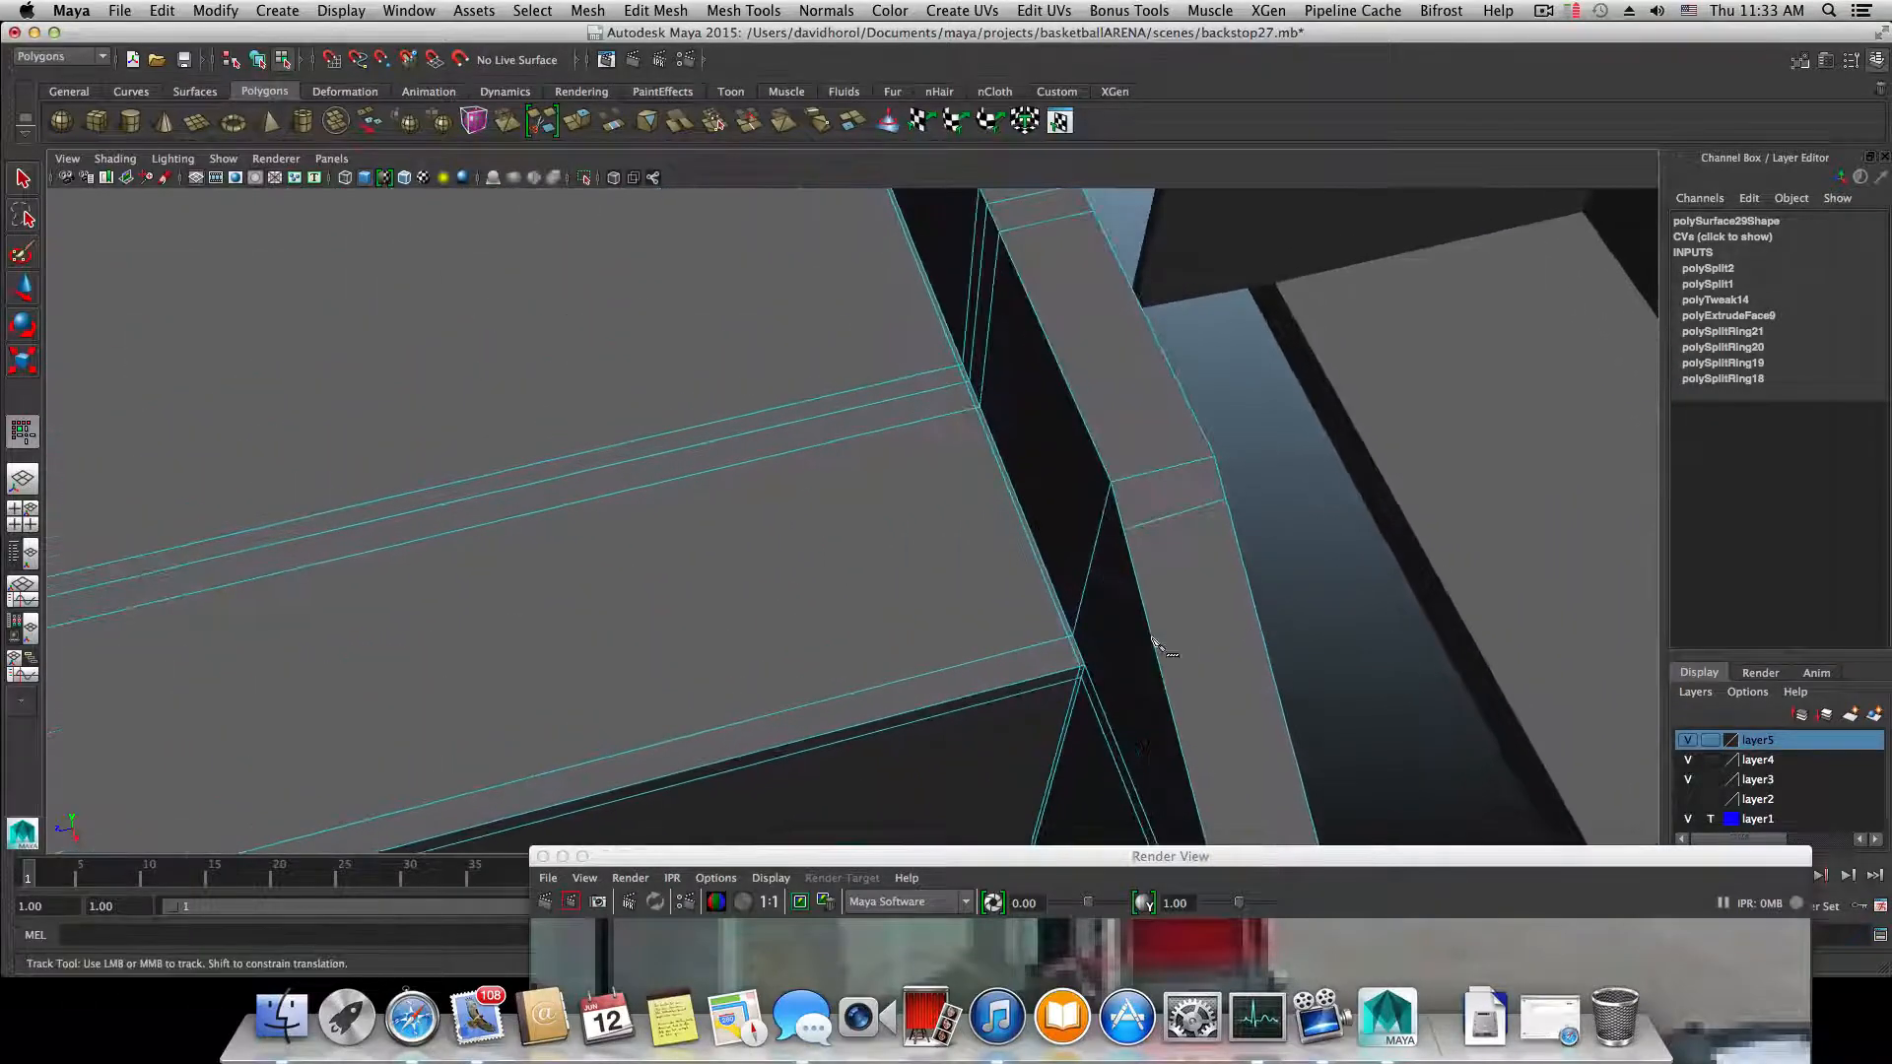
key("super+z")
- Start a new cut at the back face's inner vertex and run it up to the upper diagonal edge
left_click_drag(1173, 564, 951, 523, "alt")
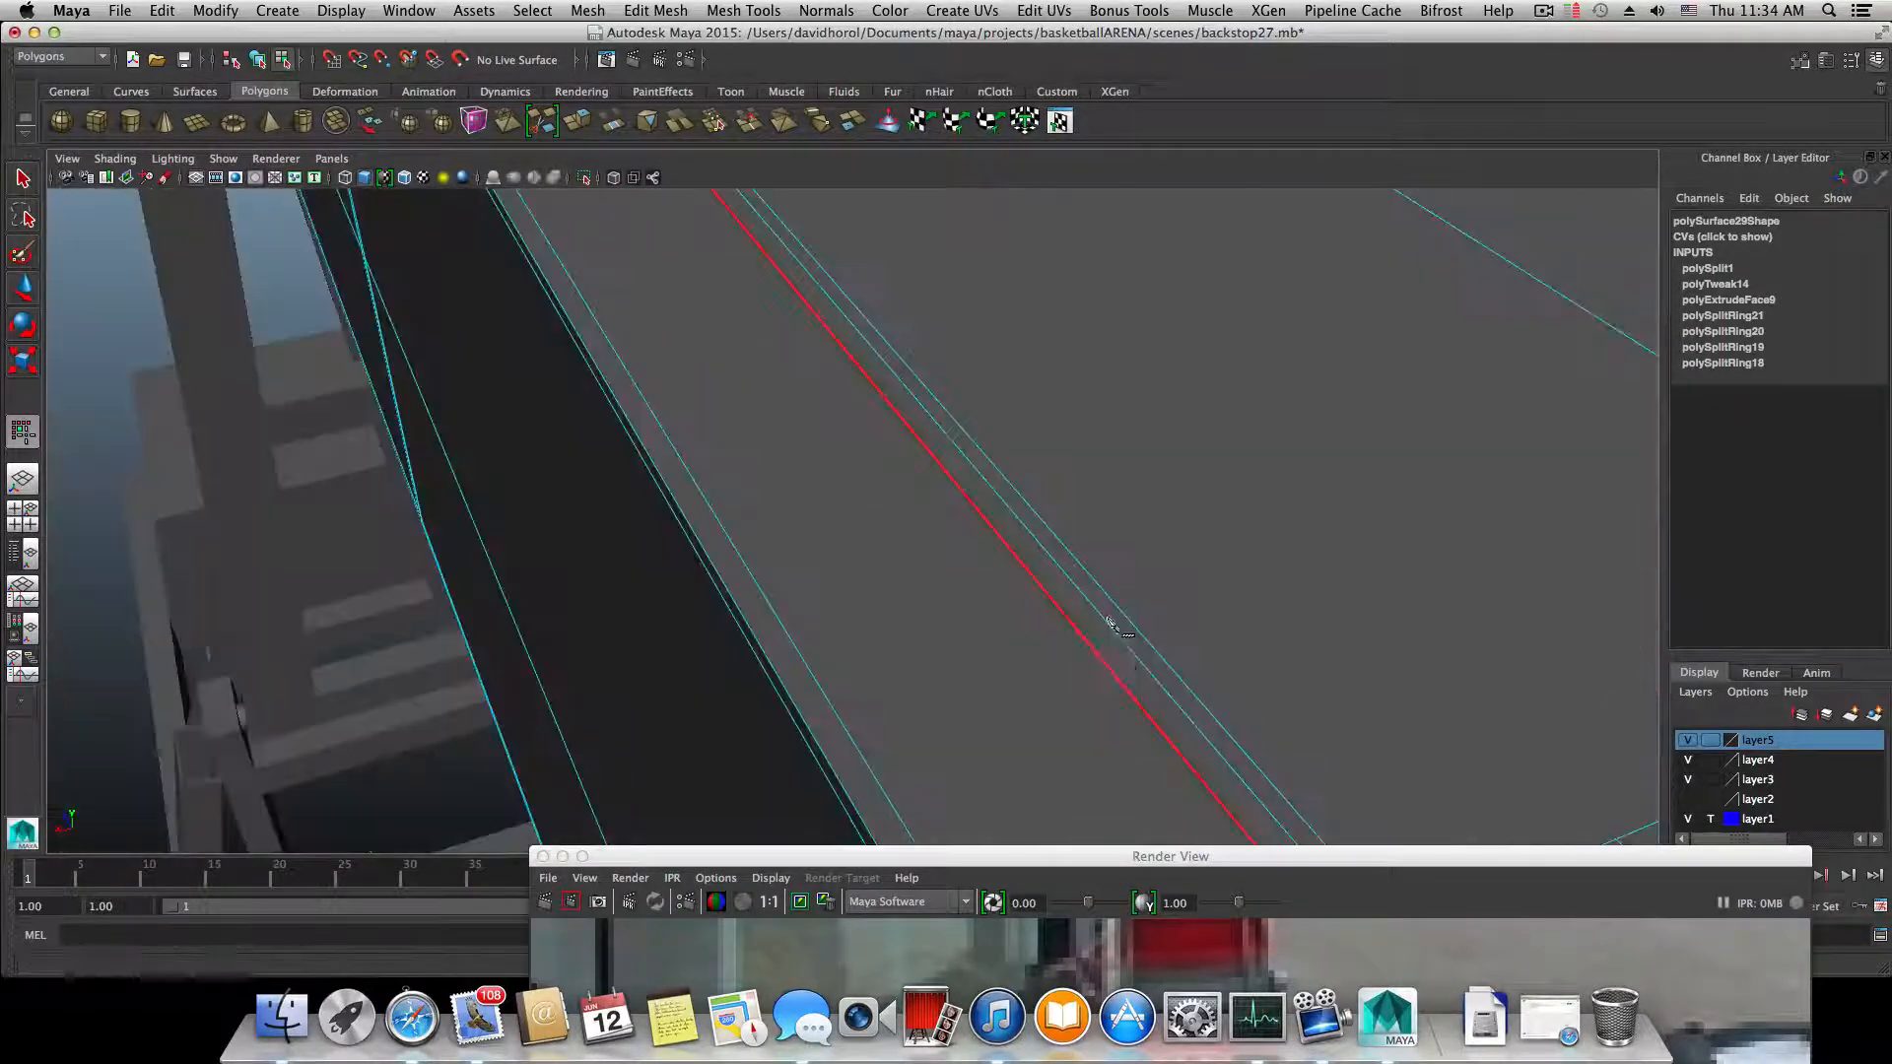
middle_click_drag(1102, 614, 943, 370, "alt")
left_click_drag(943, 375, 929, 355, "alt")
middle_click_drag(929, 355, 957, 623, "alt")
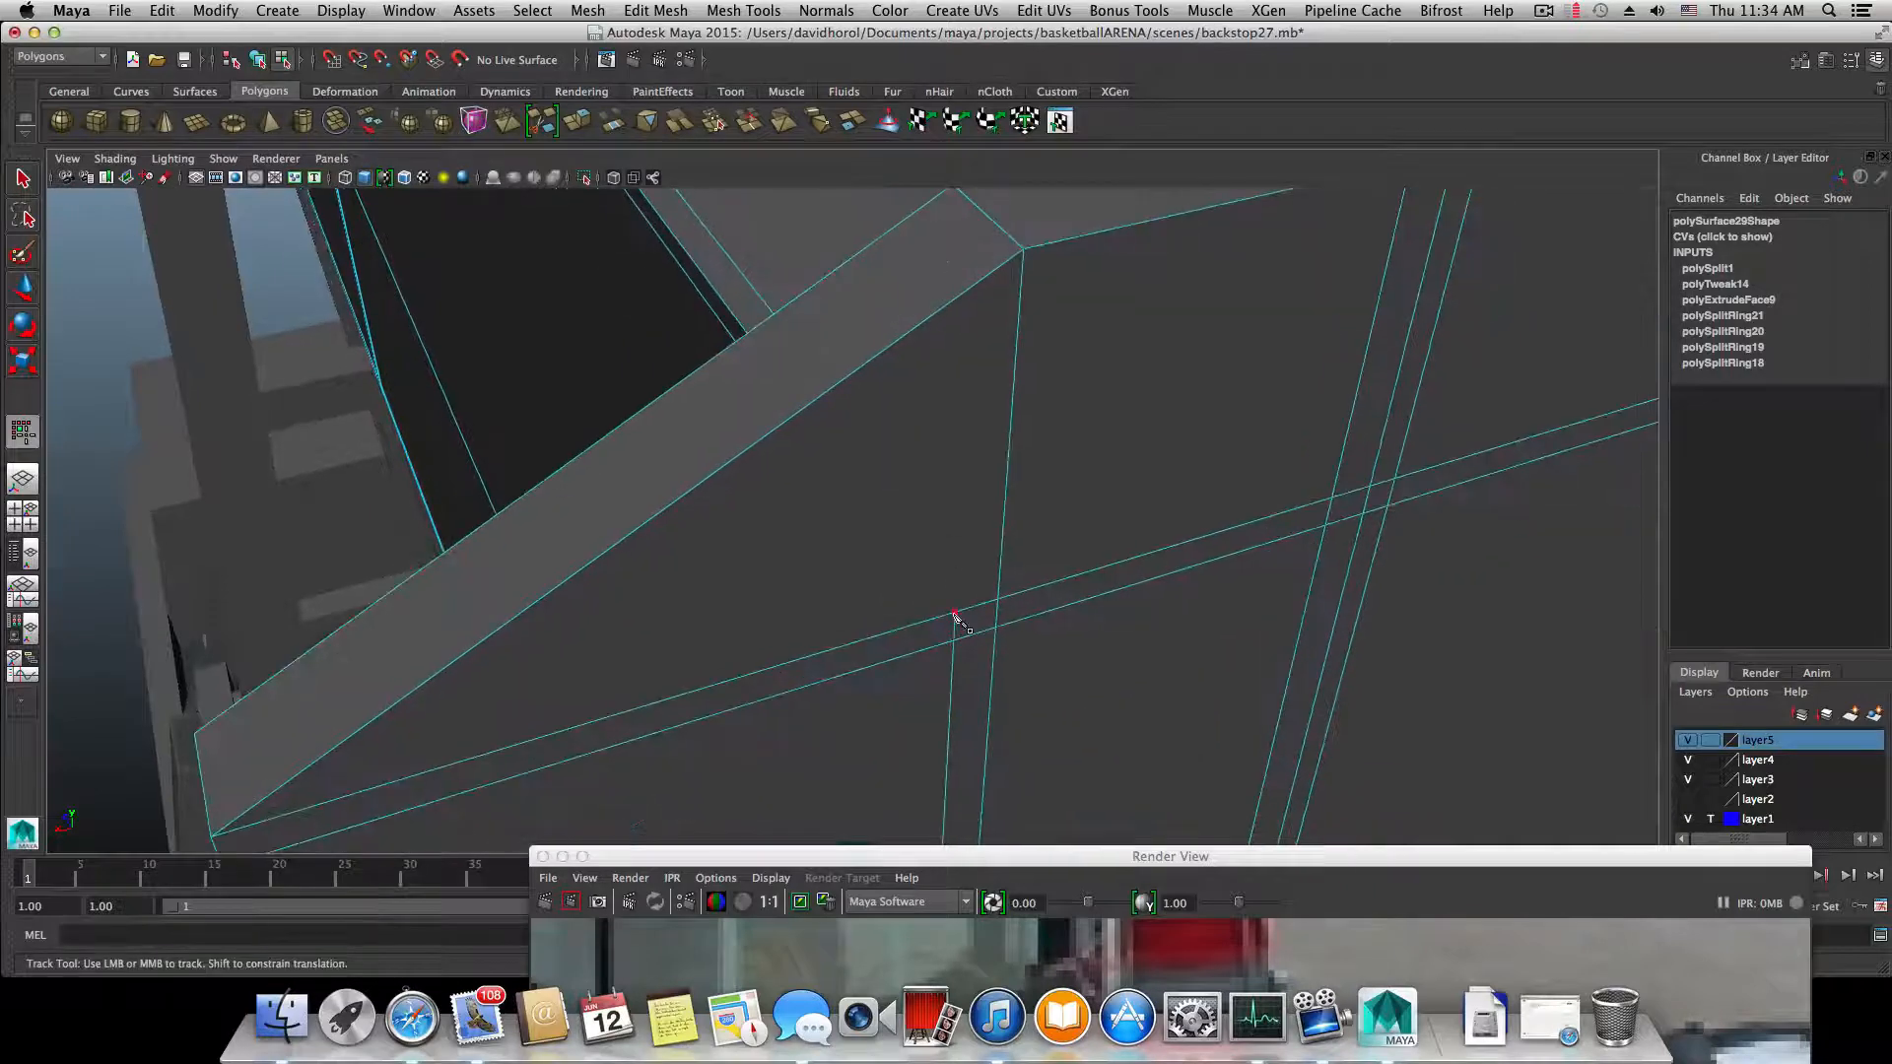
left_click(955, 612)
left_click_drag(996, 286, 966, 274)
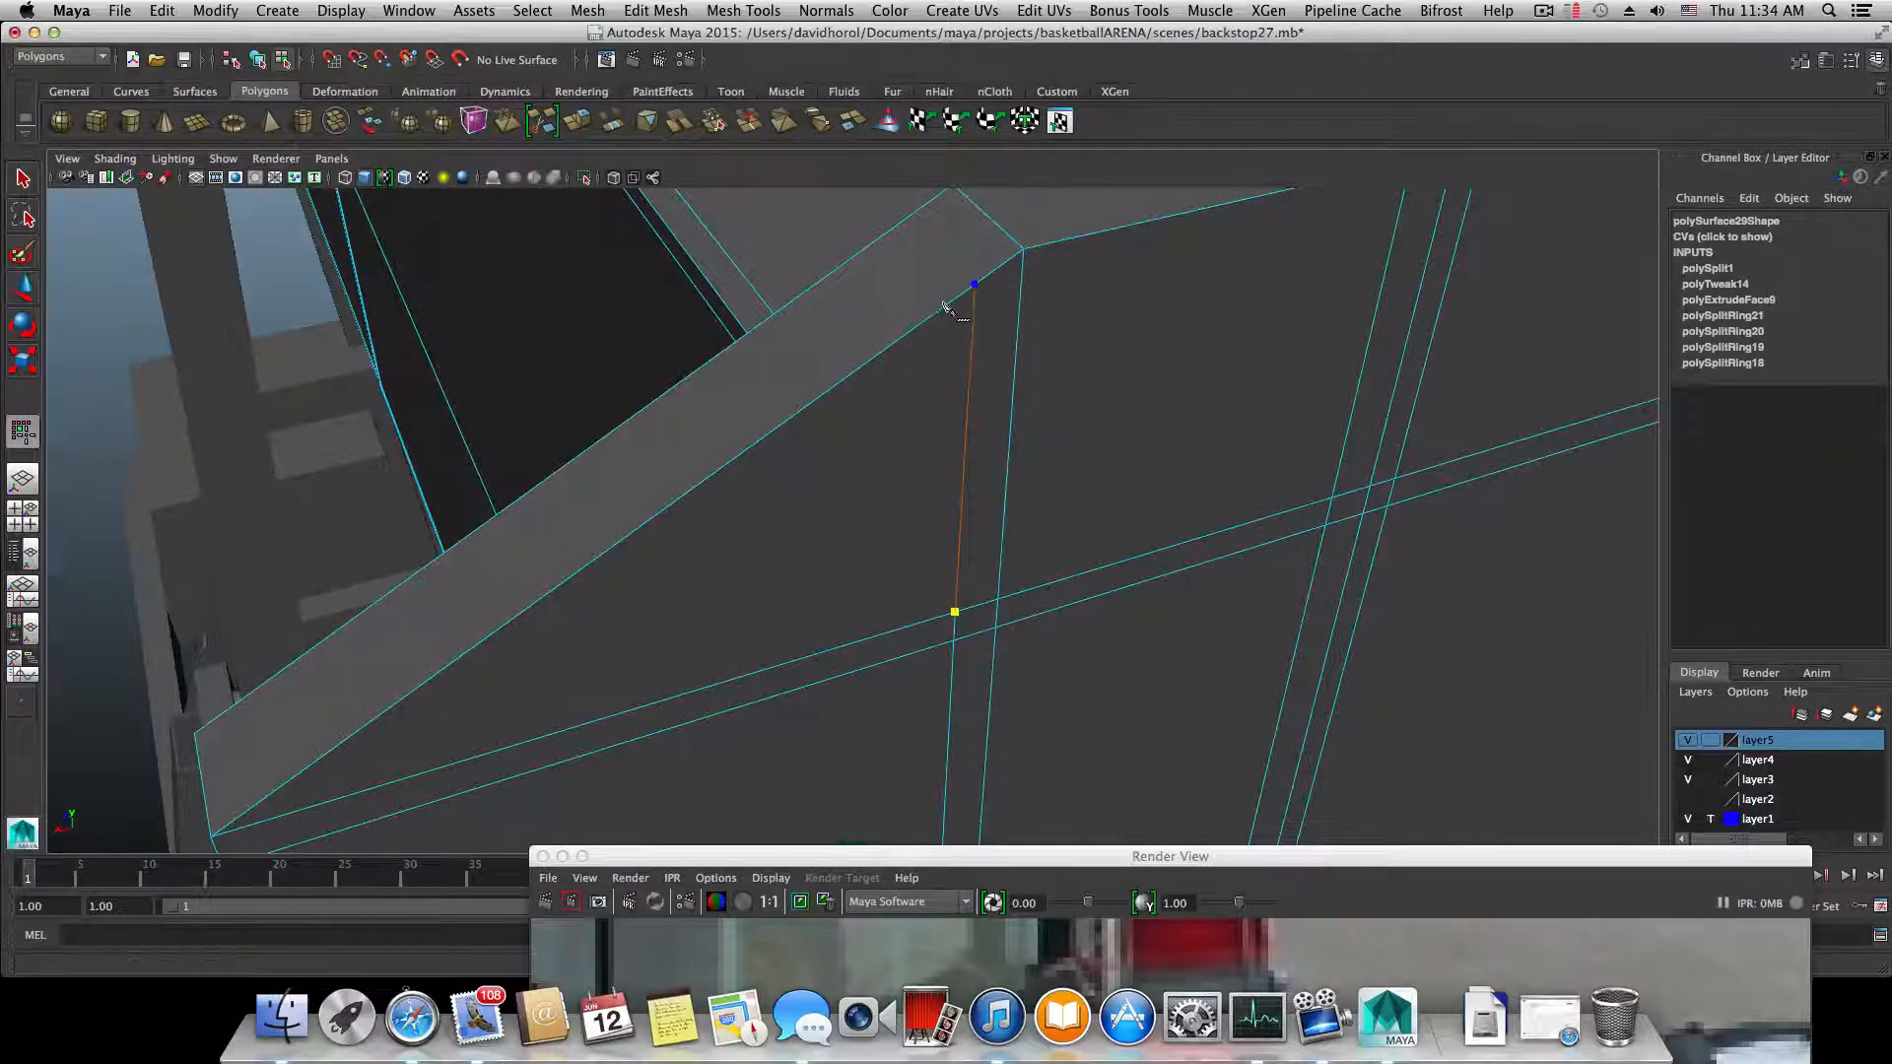
- Carry the cut across the narrow diagonal face and down to the front face's inner vertex, and commit it
left_click_drag(970, 280, 1069, 503, "alt")
middle_click_drag(1069, 503, 1129, 532, "alt")
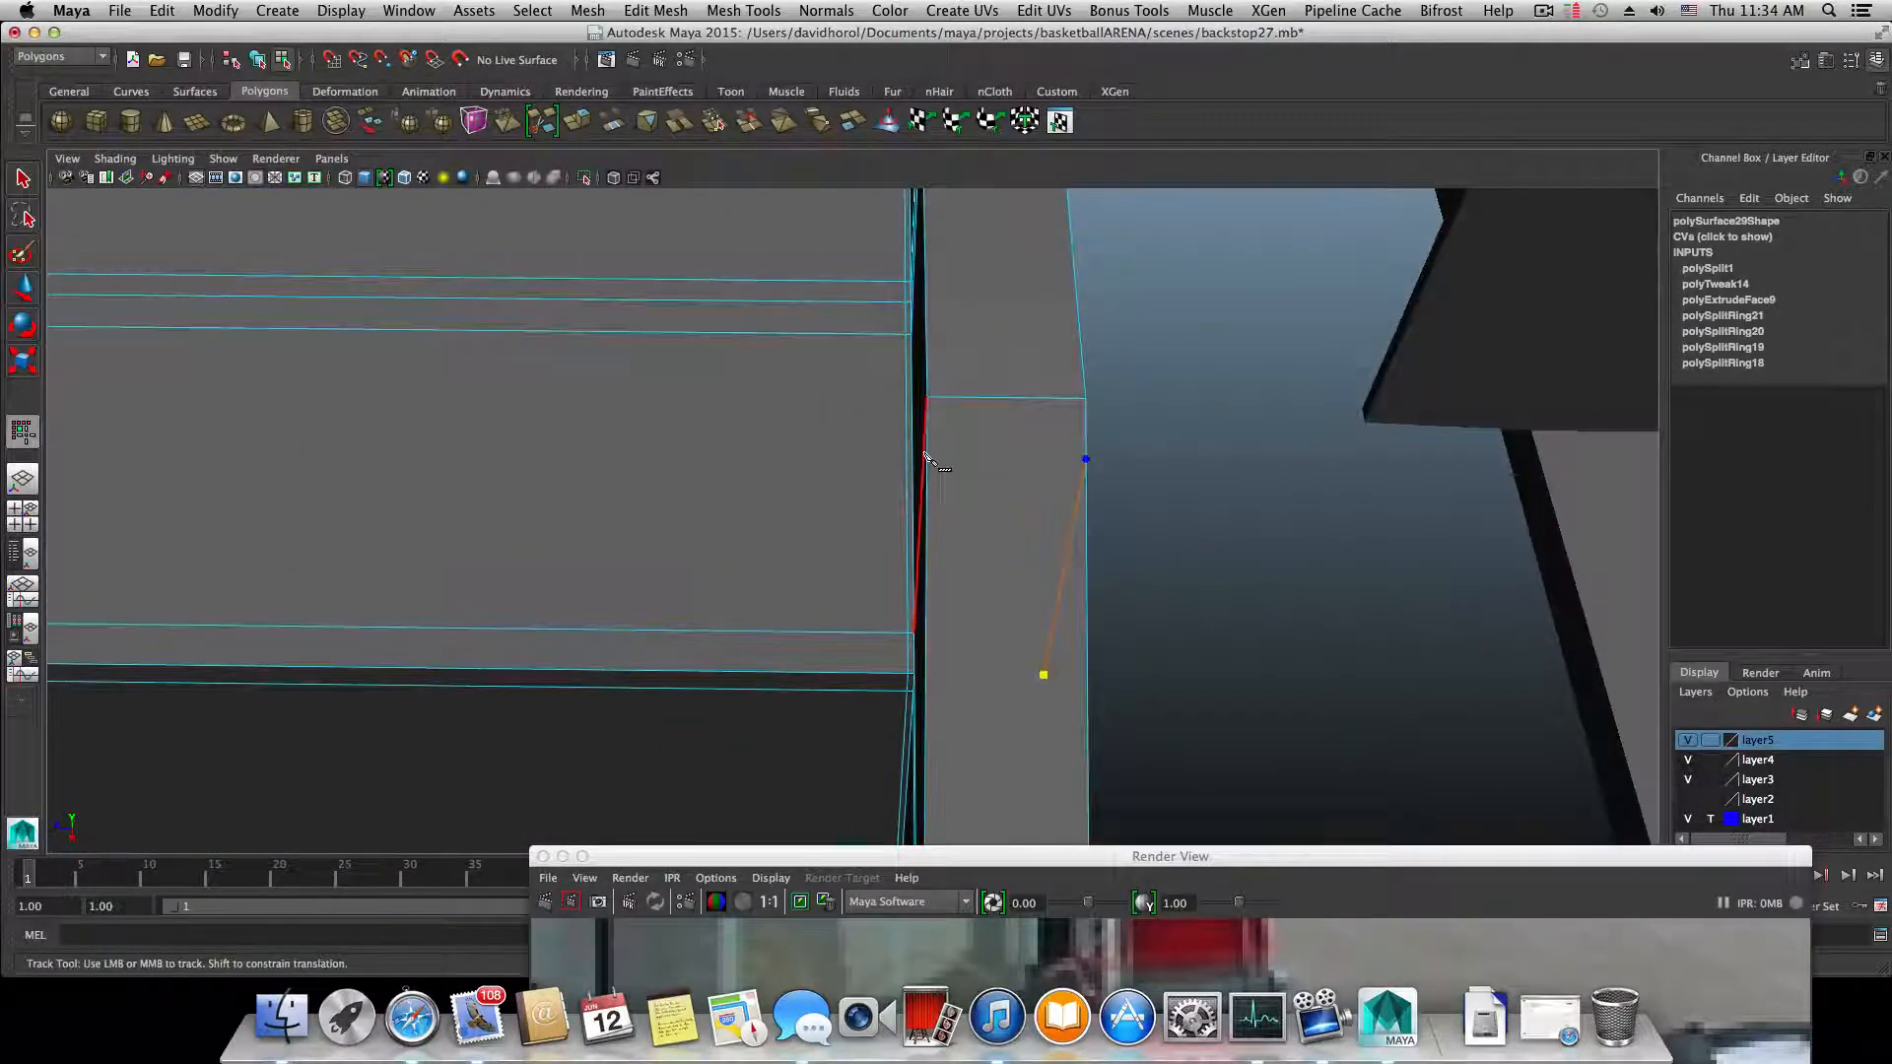
left_click(926, 448)
left_click_drag(927, 450, 927, 457)
left_click_drag(938, 503, 985, 477, "alt")
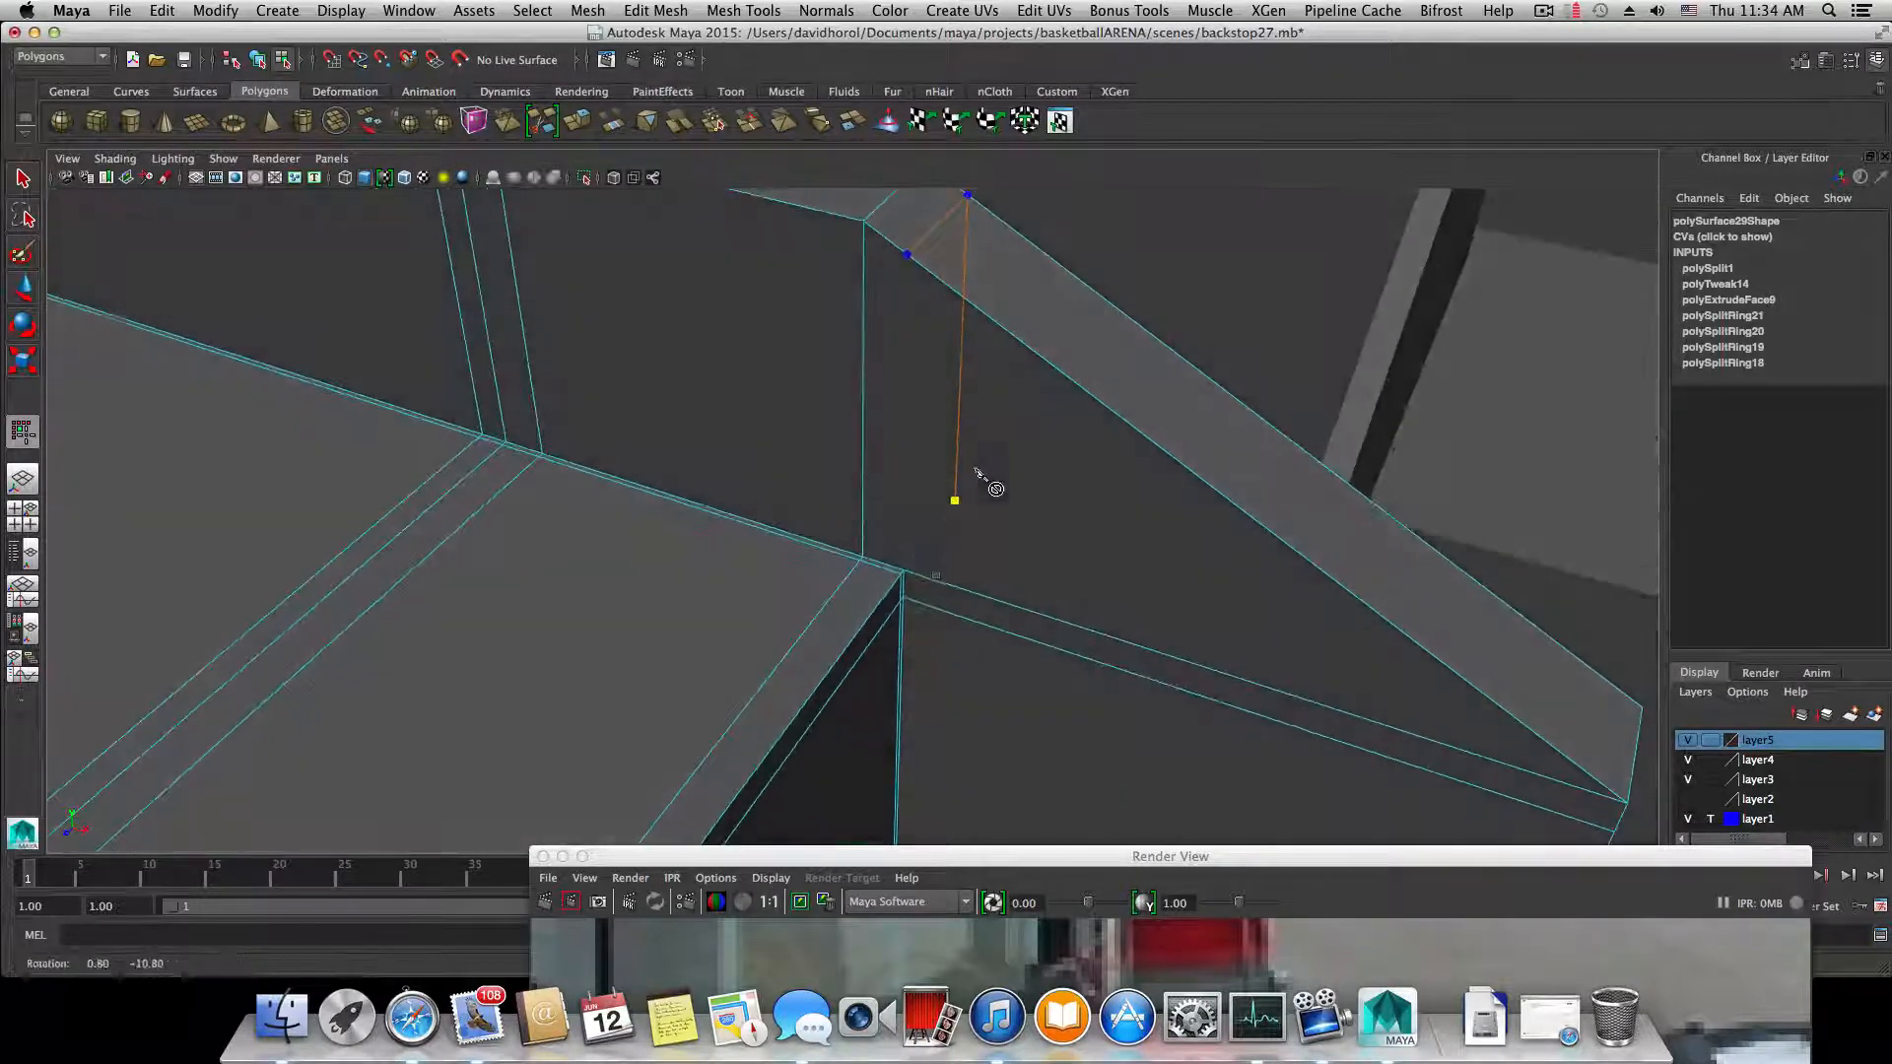
left_click(903, 571)
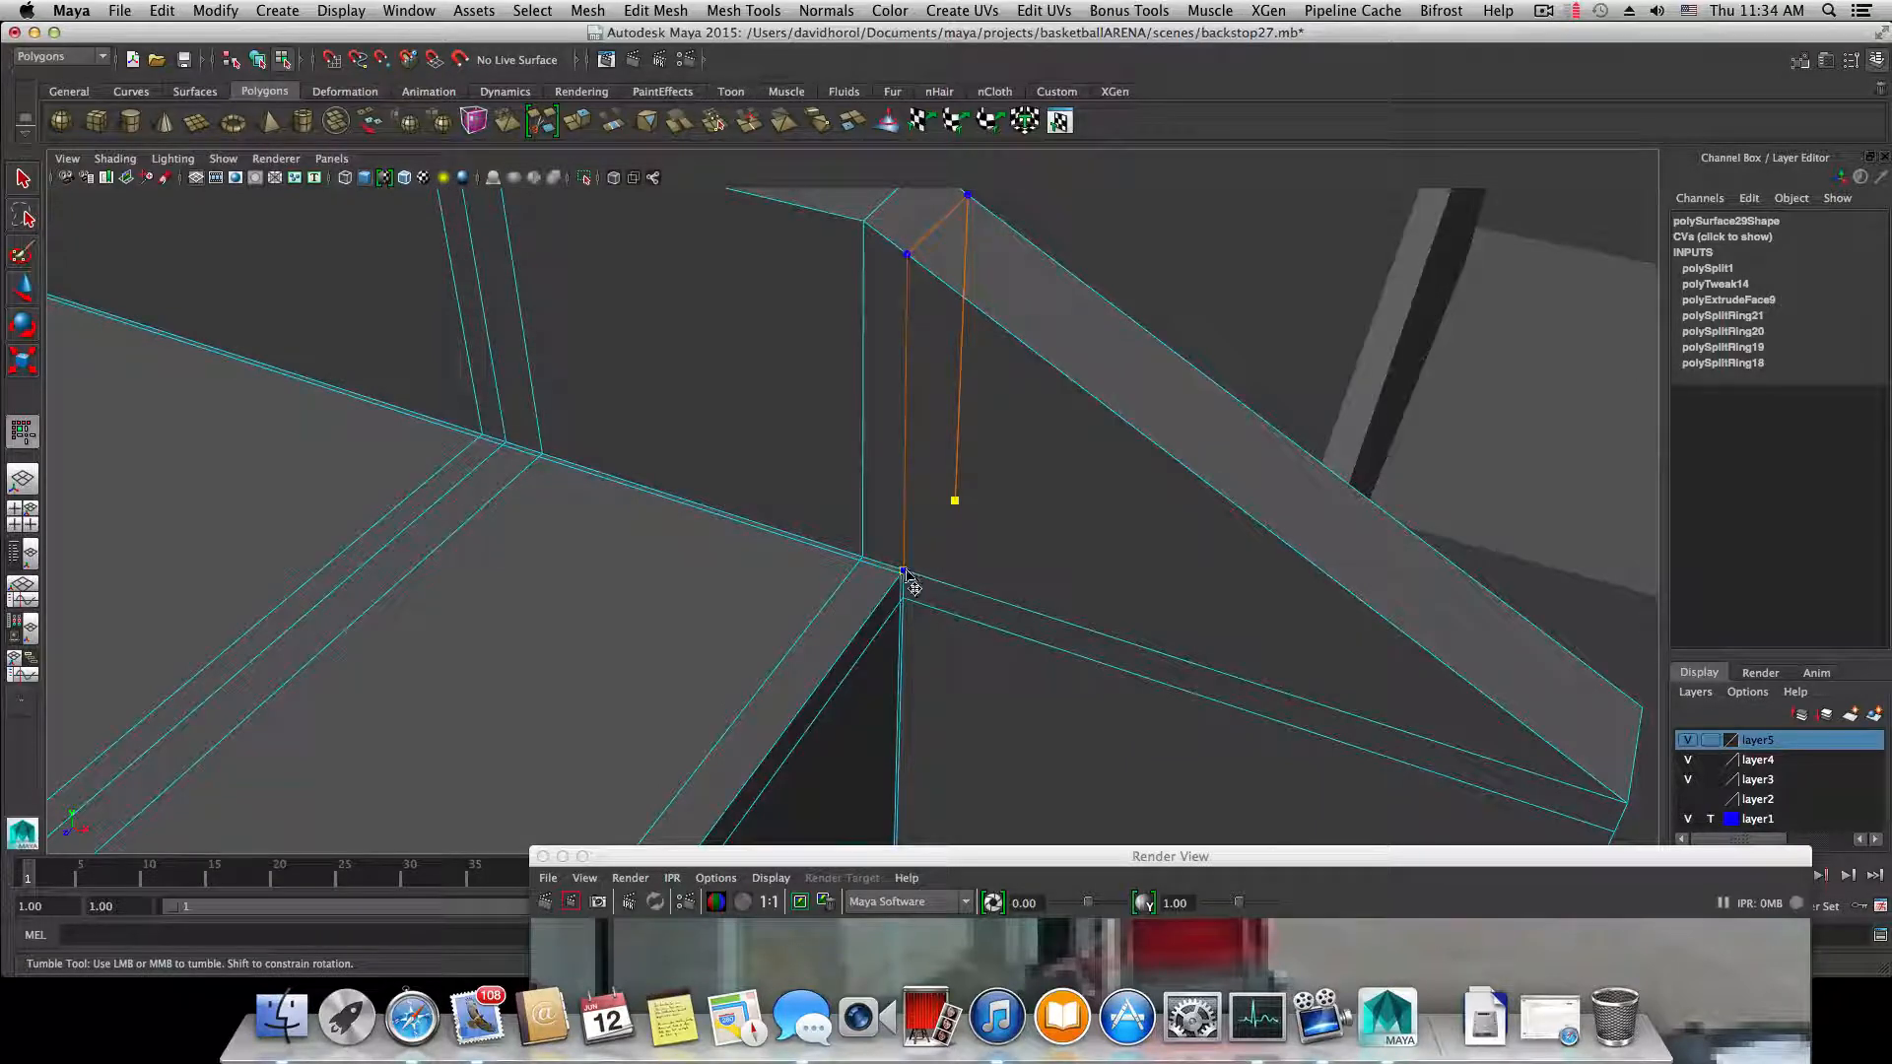
key("Return")
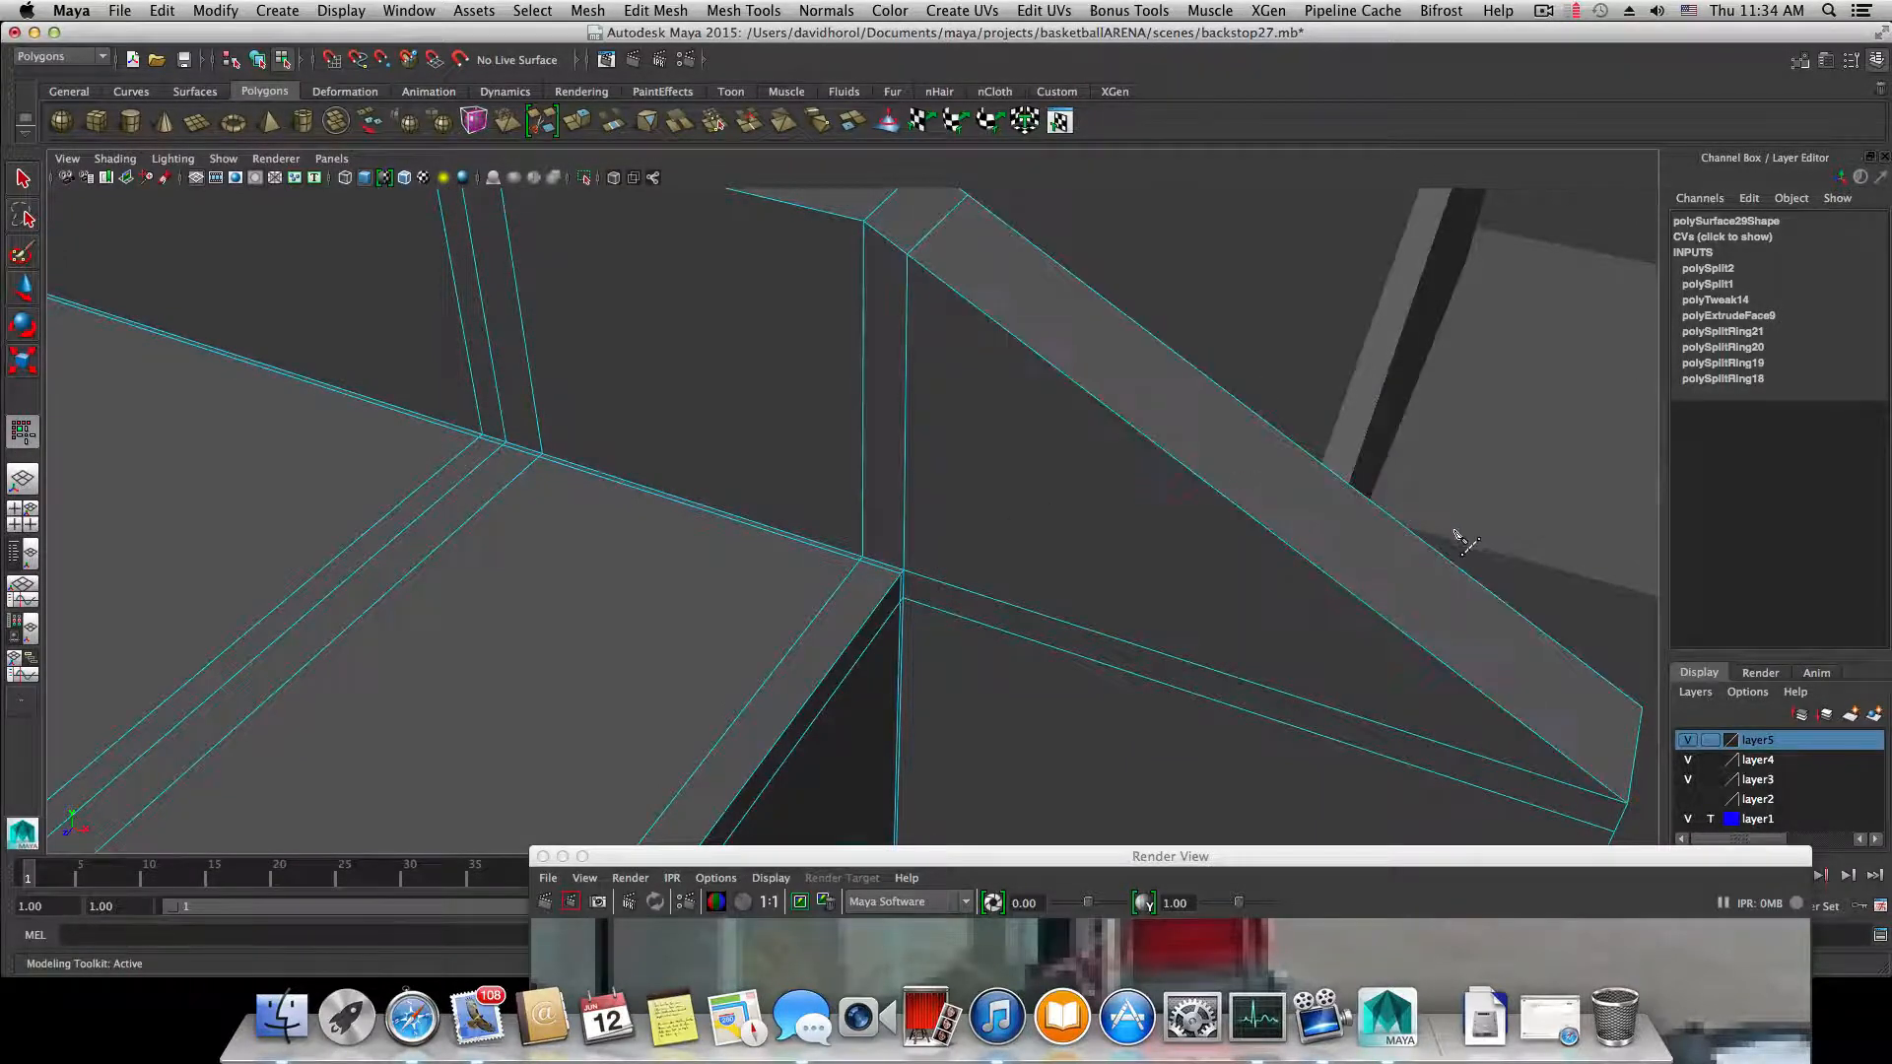
- Try a crosswise cut through the middle of the narrow diagonal face, and undo it
left_click_drag(1456, 532, 917, 530, "alt")
left_click_drag(718, 528, 723, 601)
middle_click_drag(591, 591, 772, 554, "alt")
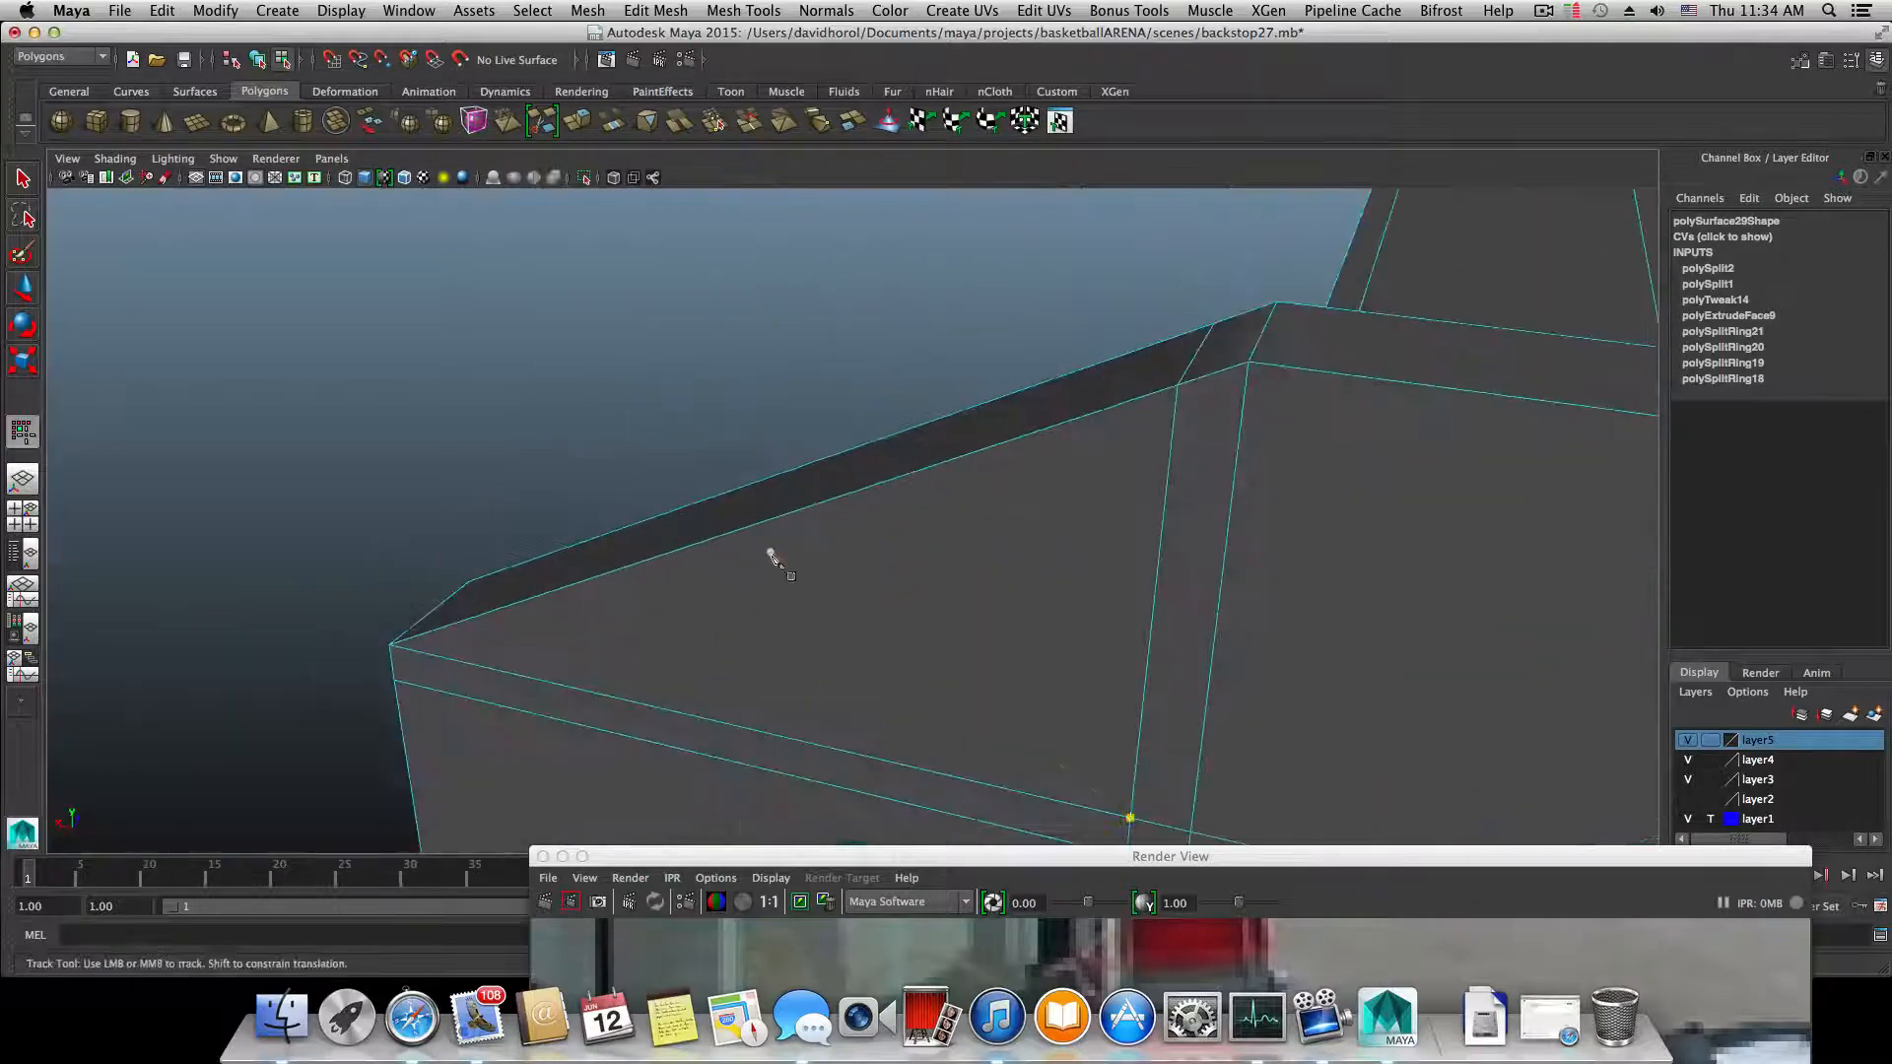
left_click_drag(771, 553, 1051, 582, "alt")
left_click_drag(880, 564, 1009, 597, "alt")
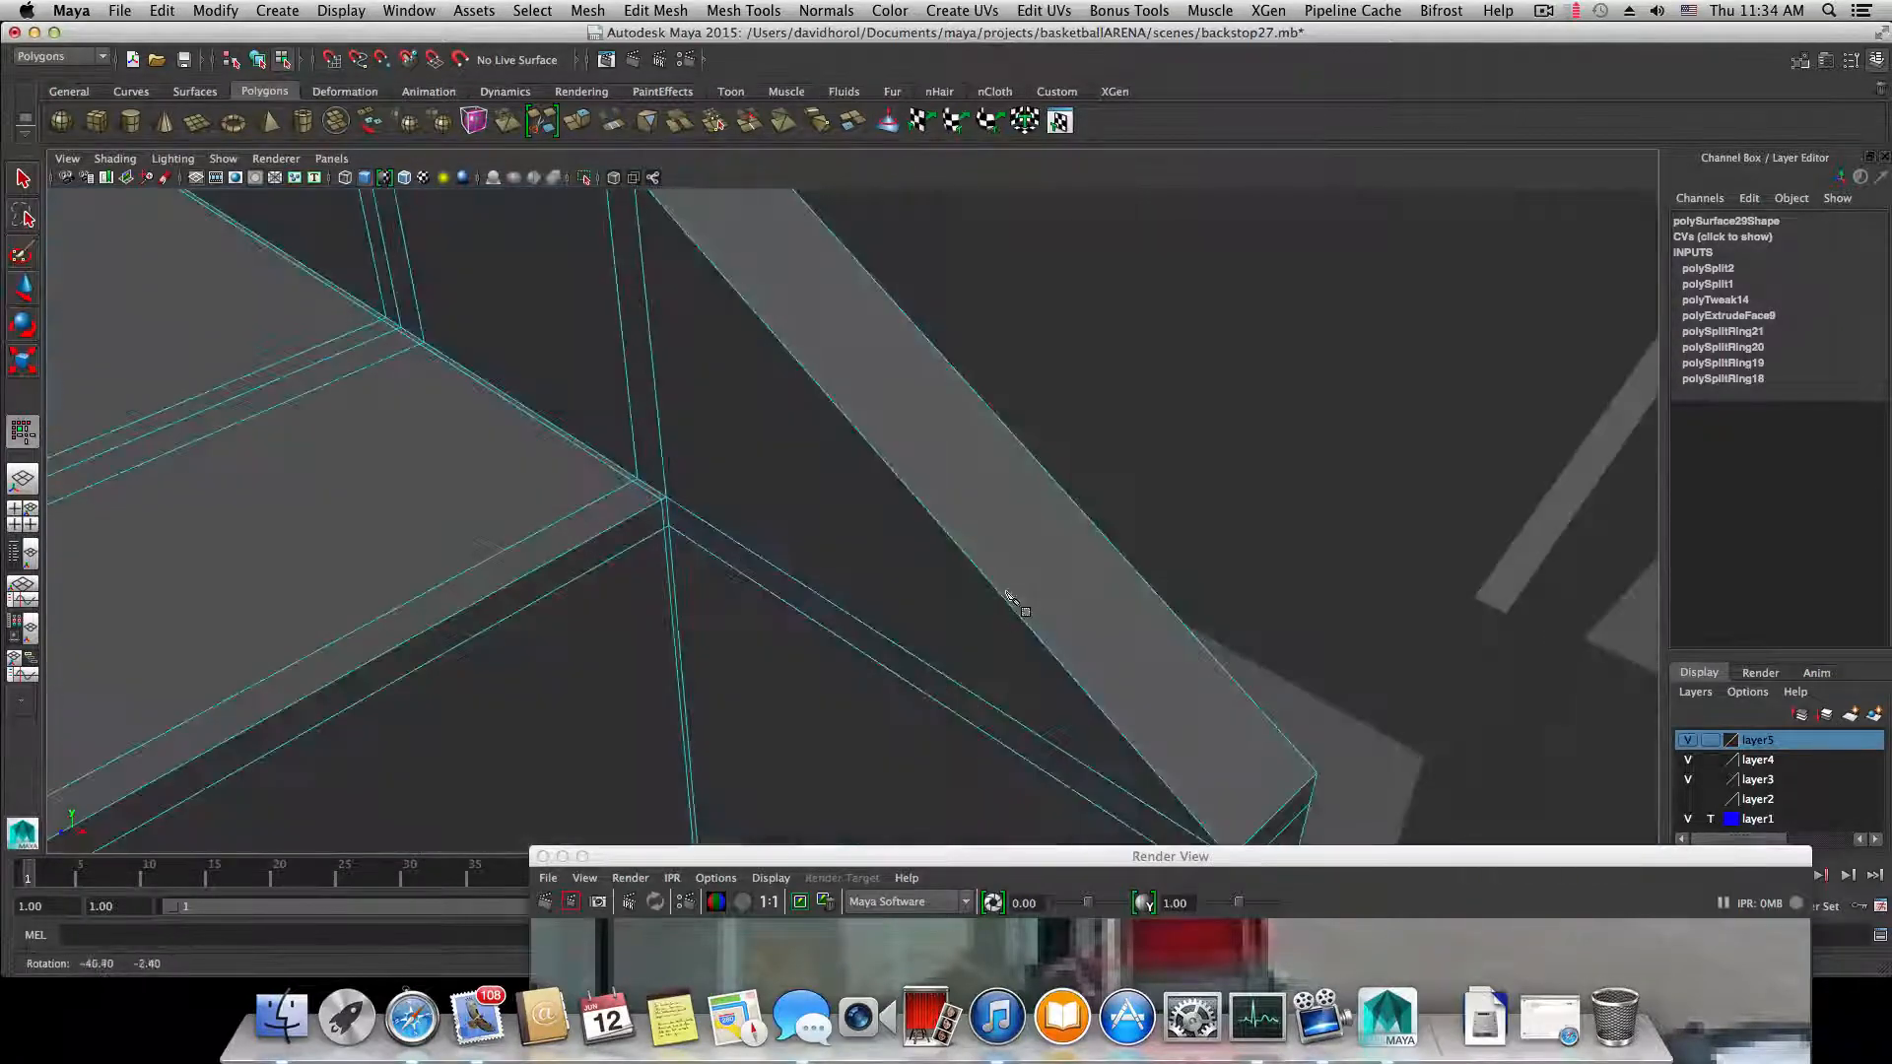
left_click(902, 483)
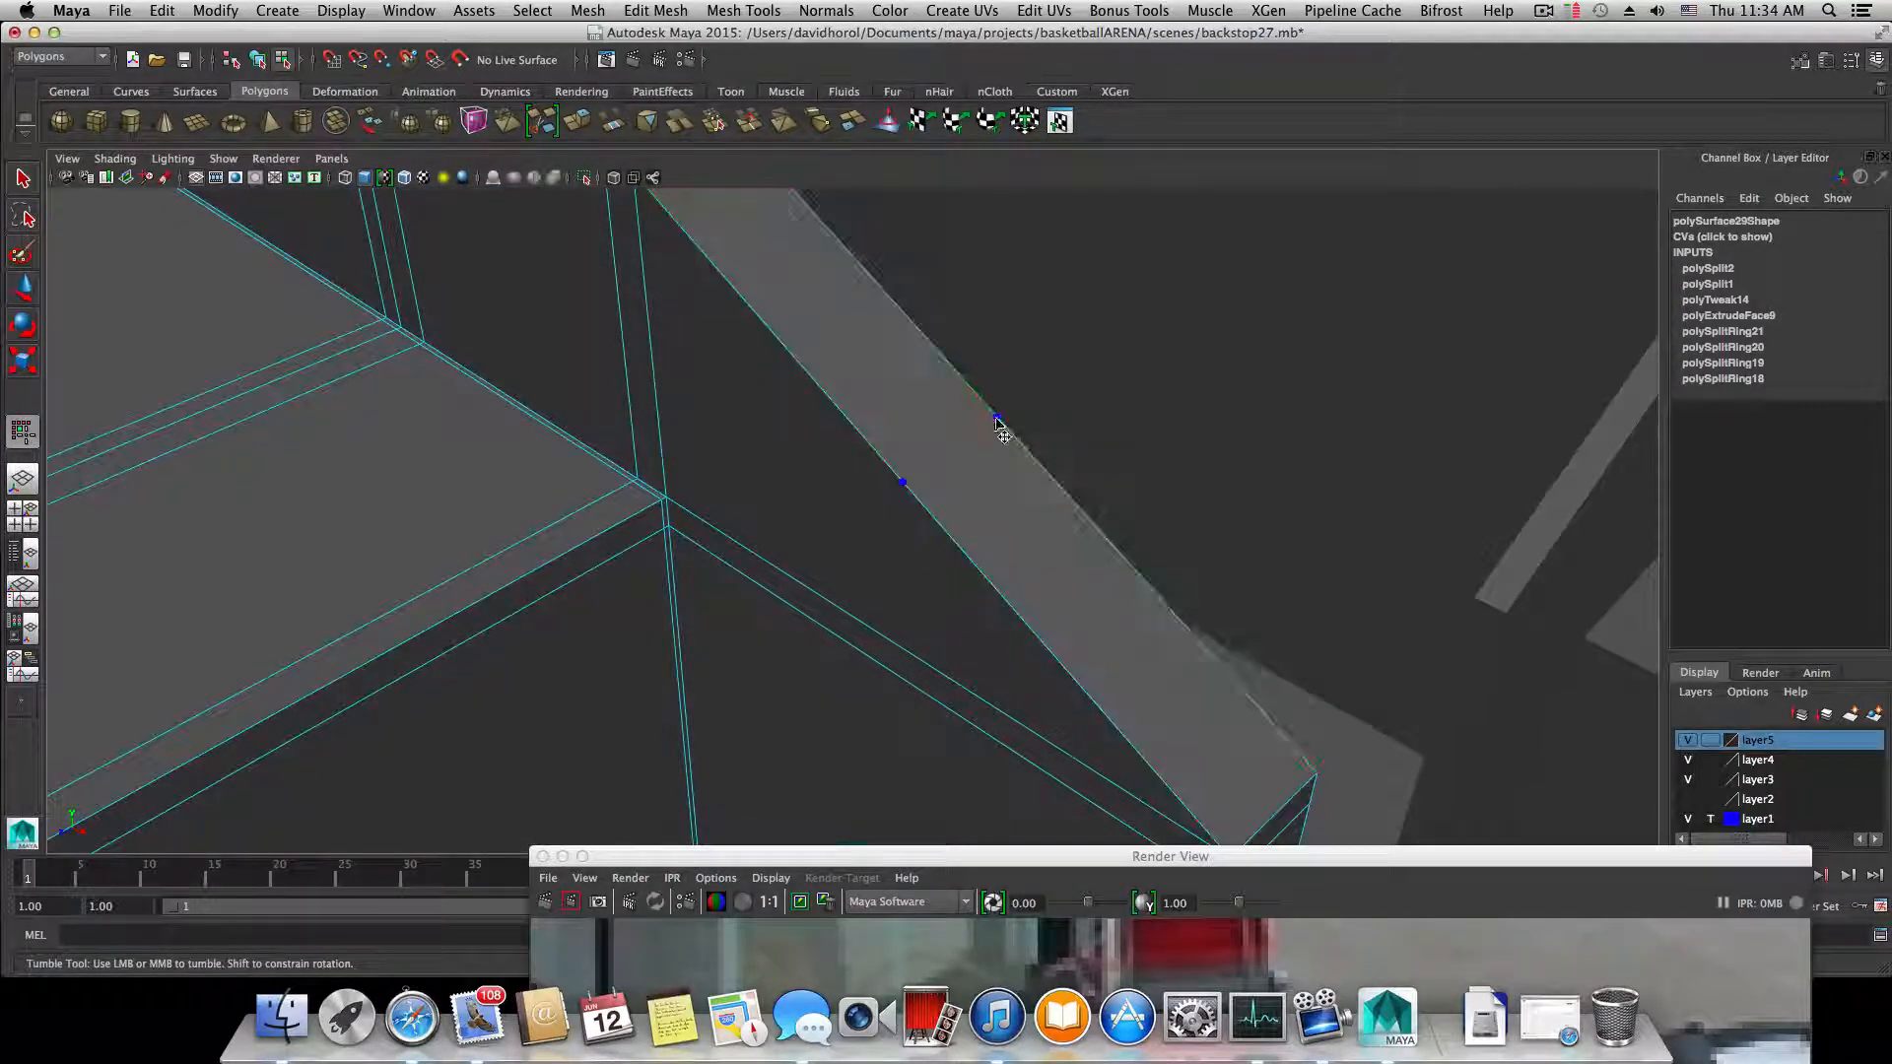
left_click(997, 419)
key("Return")
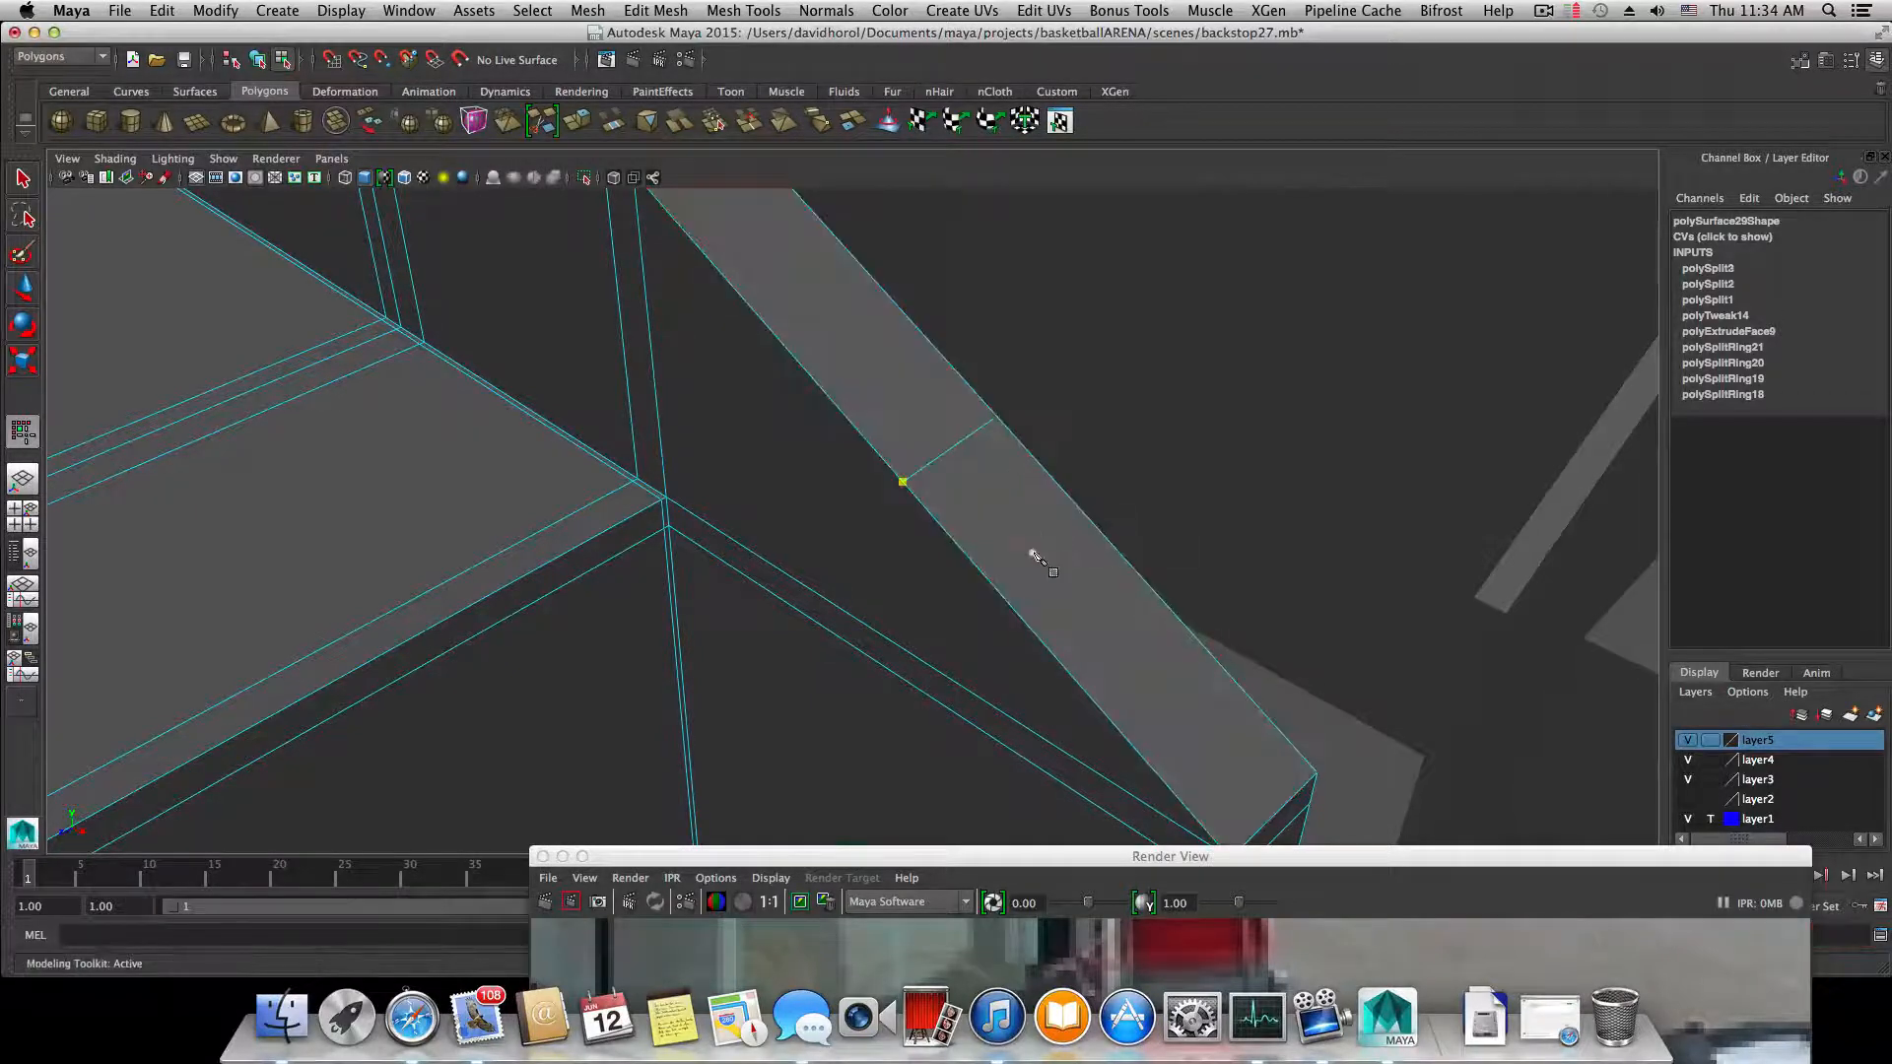
left_click_drag(1035, 558, 963, 532, "alt")
key("z")
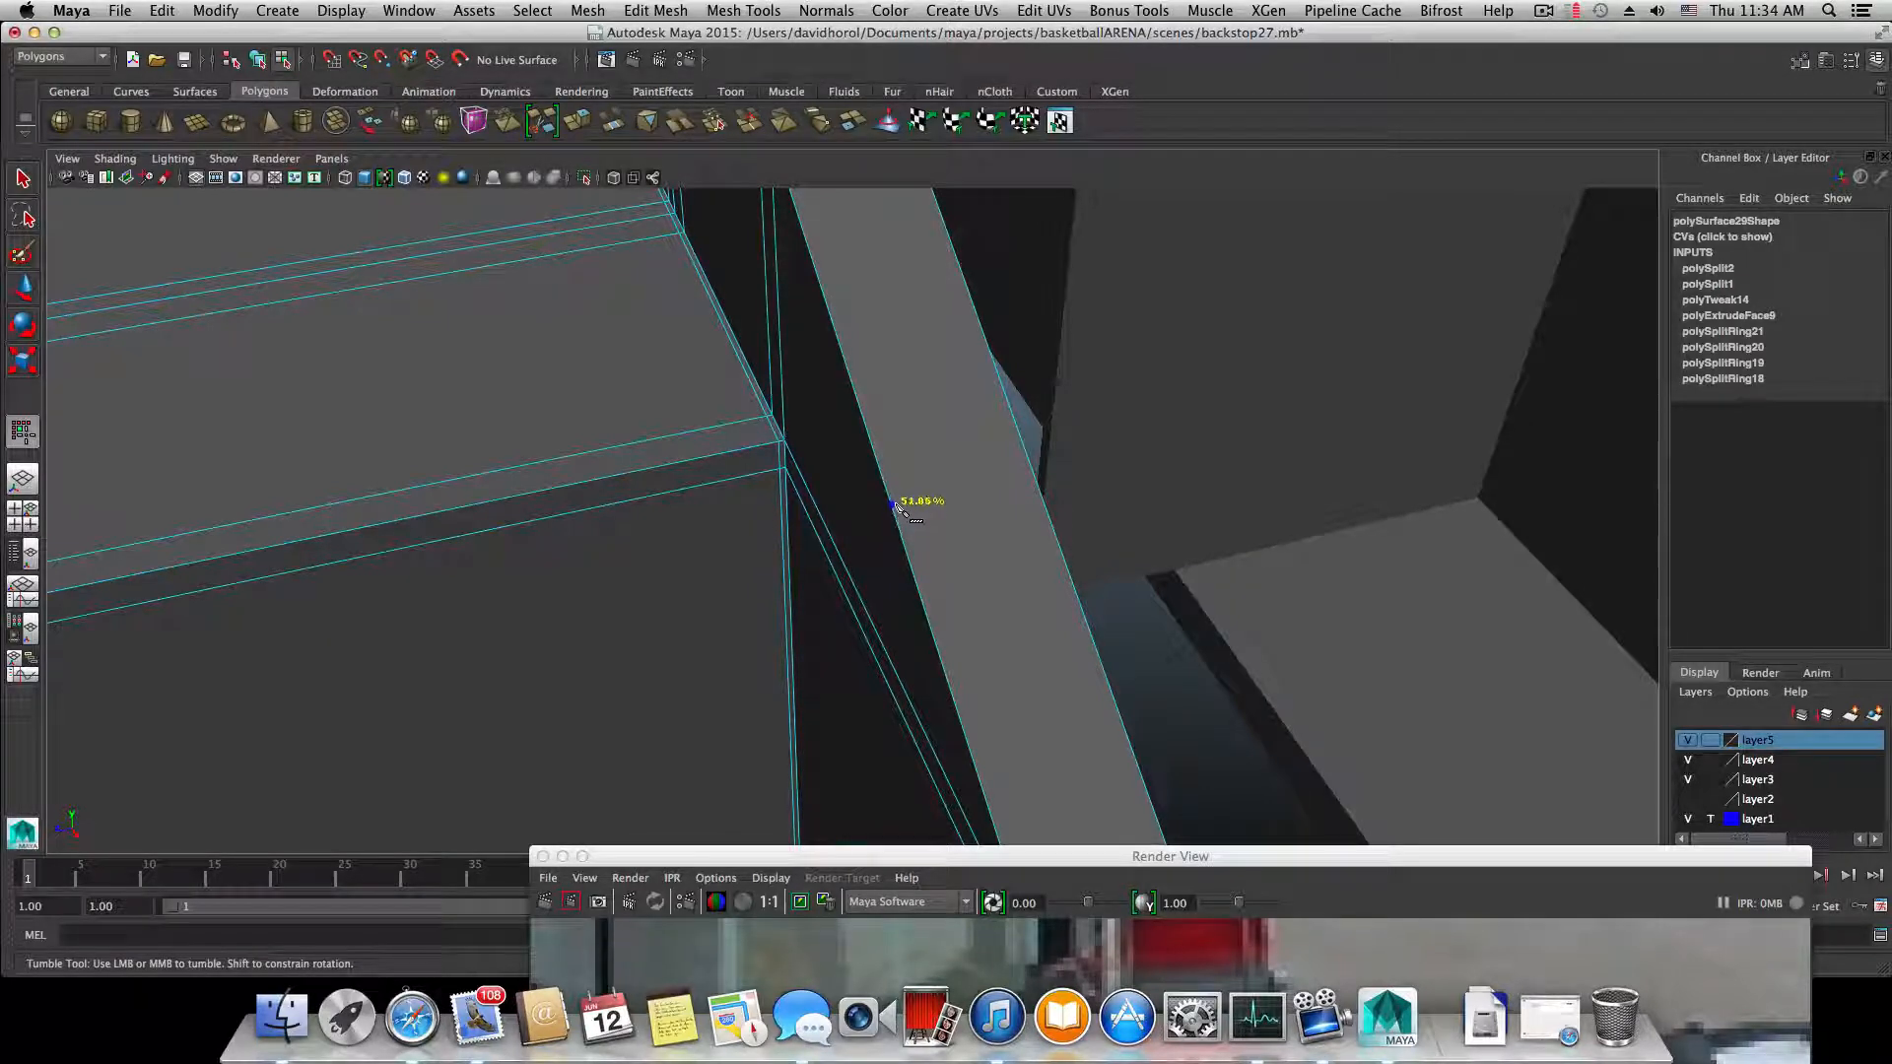
- Try another cut across the narrow diagonal face and onto its opposite edge, and undo it
left_click(893, 506)
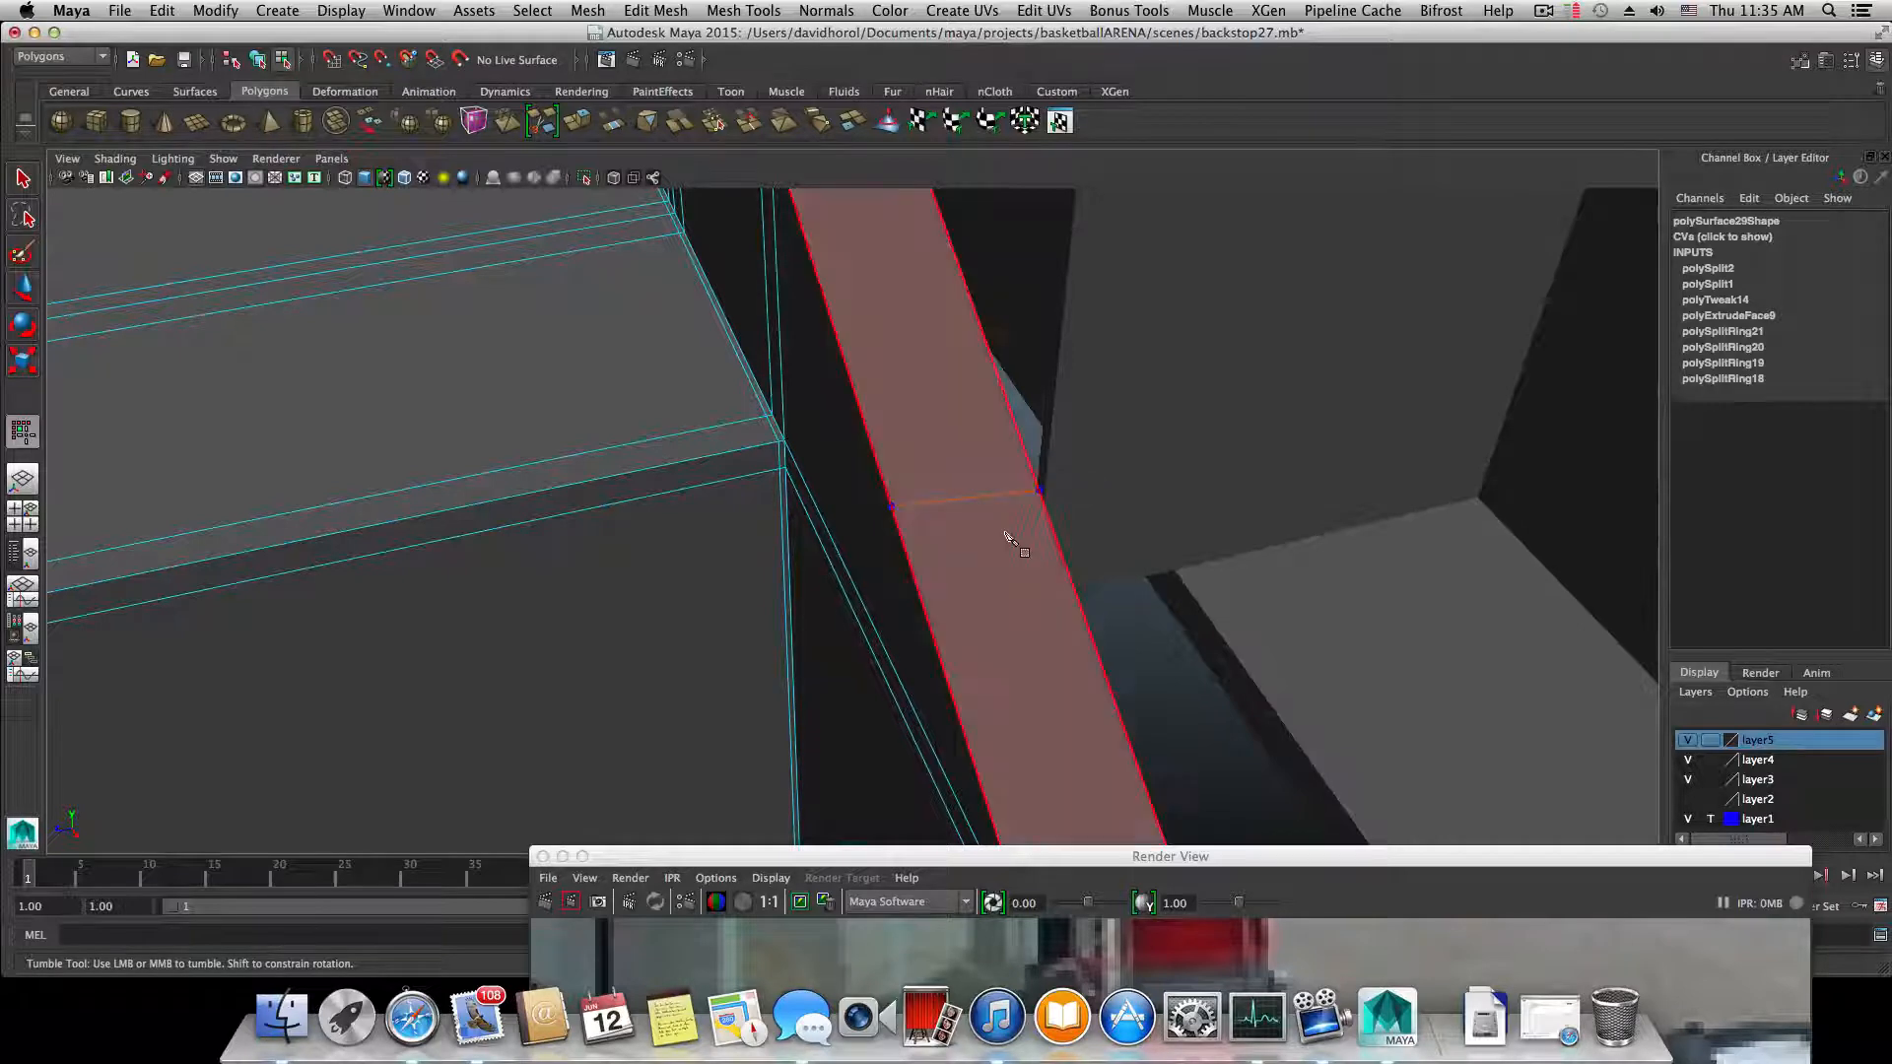
left_click_drag(1009, 536, 960, 621, "alt")
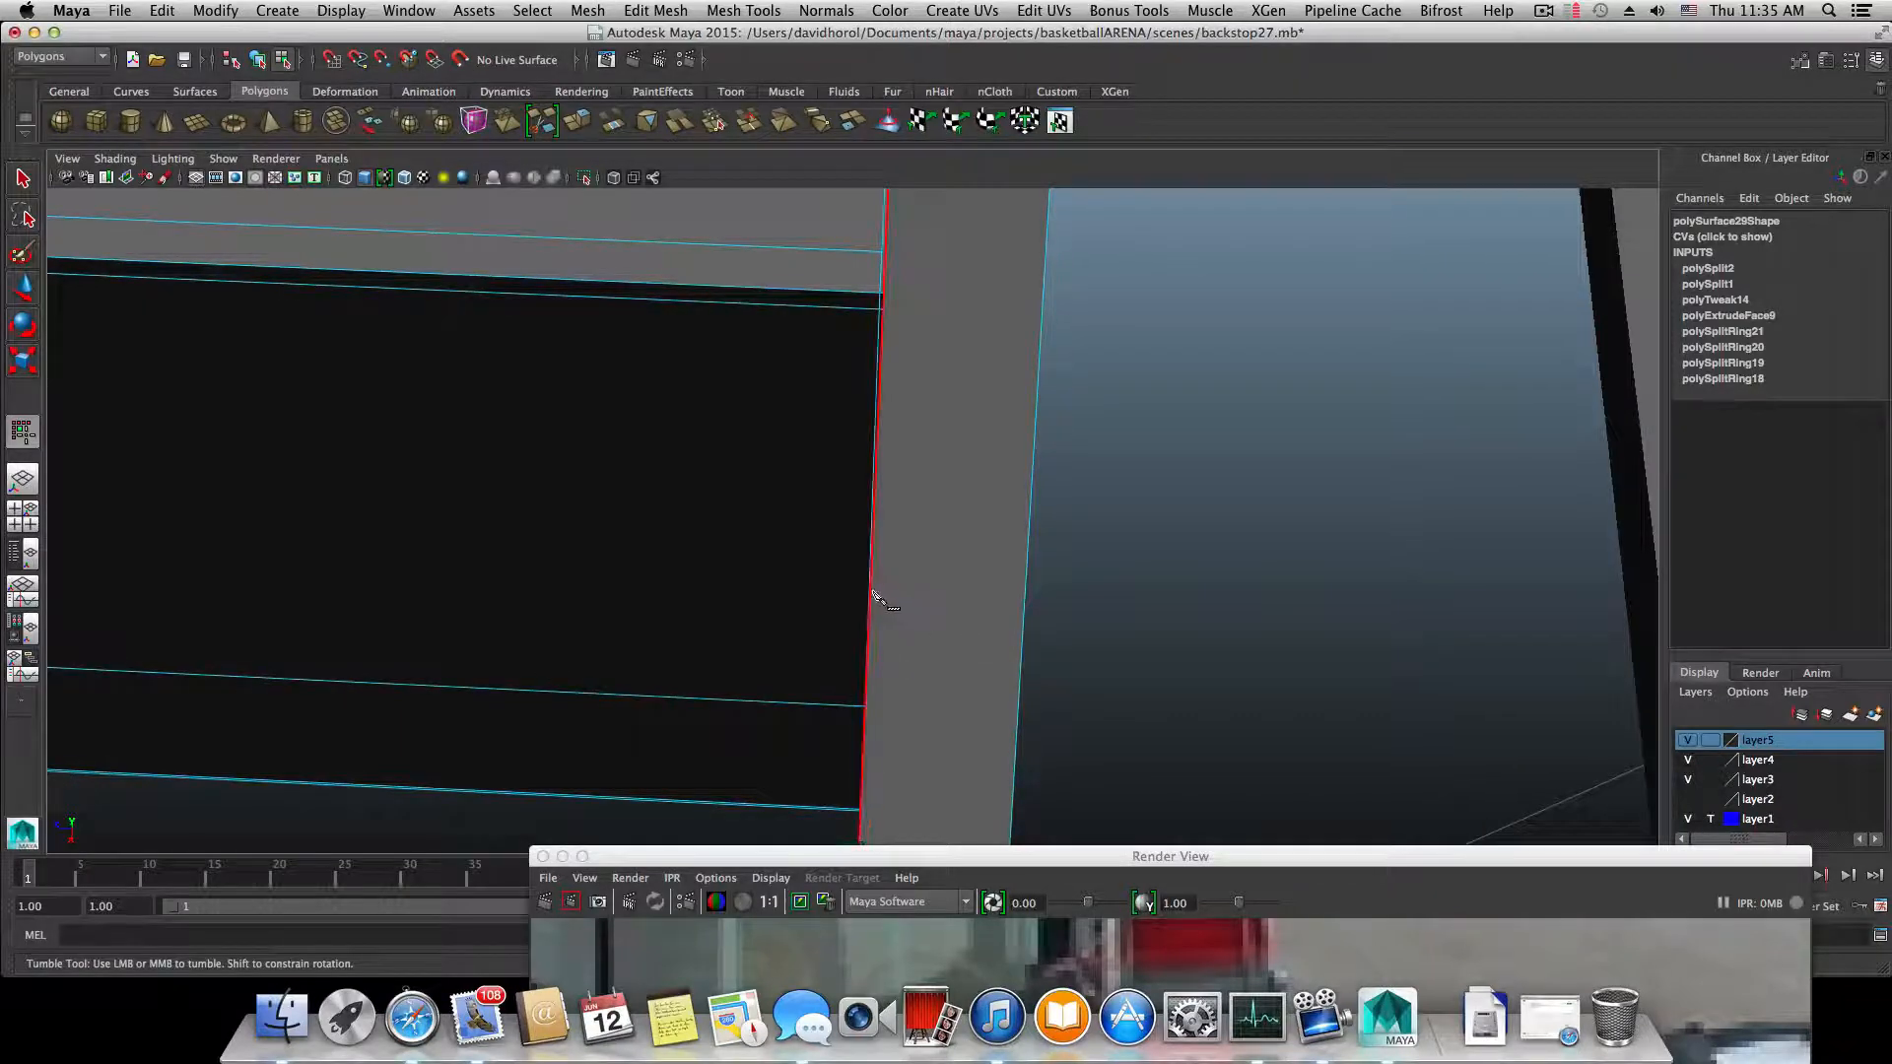
left_click(871, 590)
left_click_drag(894, 605, 849, 576, "alt")
key("Return")
key("super+z")
- Close the Render View and cut across the narrow diagonal face close to its lower end, at about 97.6% along the edge
left_click_drag(838, 713, 985, 689, "alt")
left_click(680, 831)
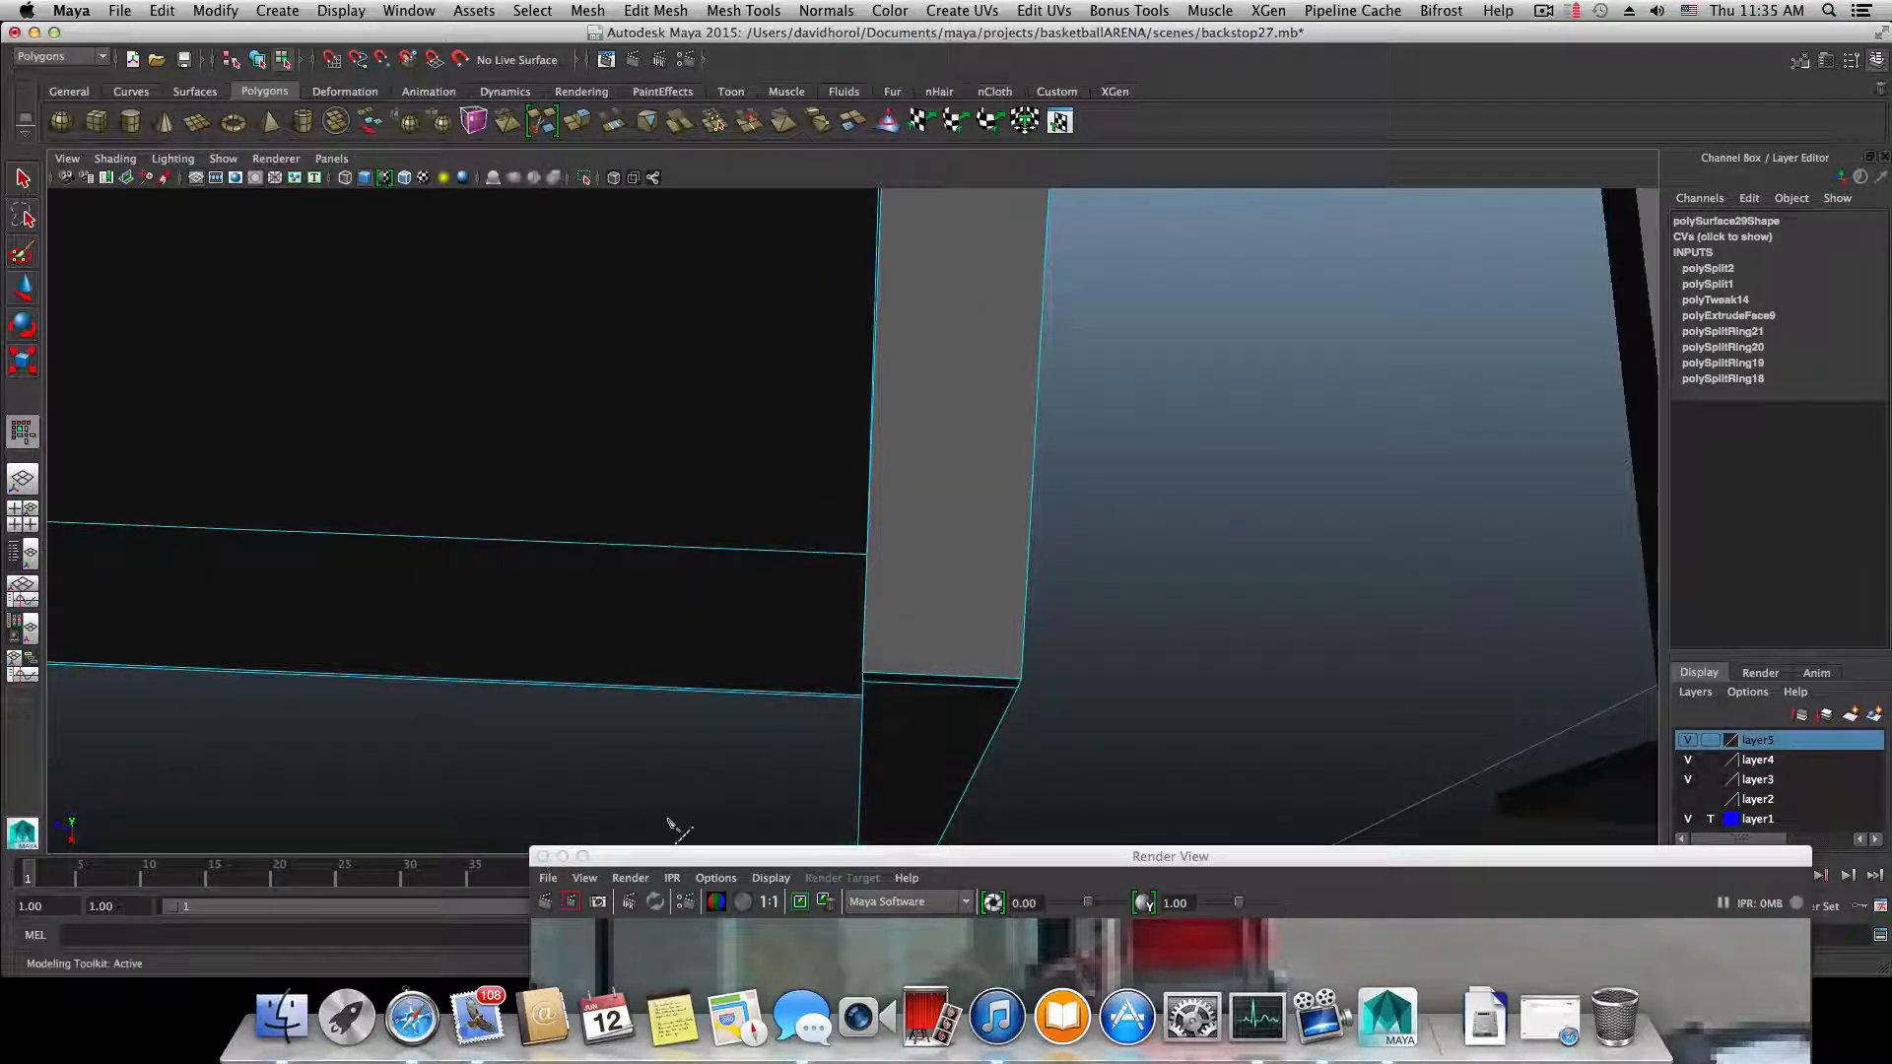
left_click(544, 856)
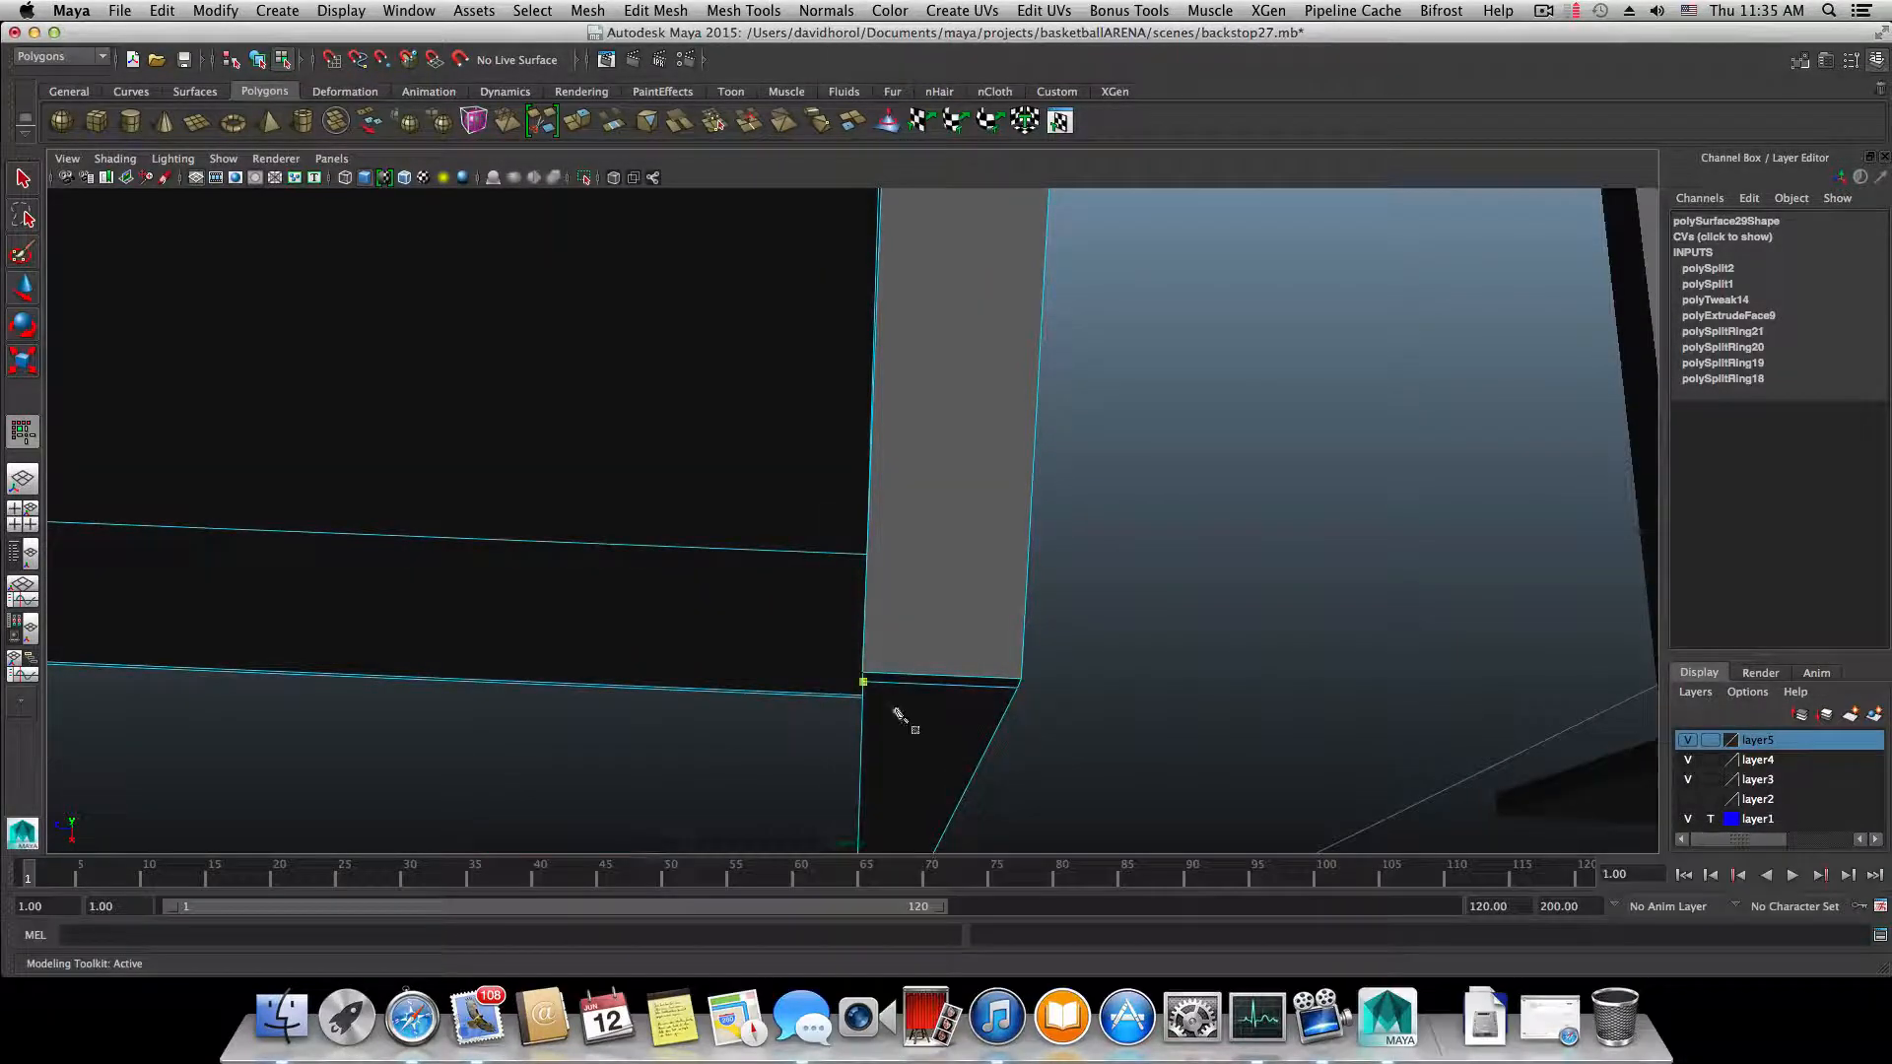
left_click(864, 652)
left_click(1022, 651)
left_click_drag(1023, 658, 1024, 655)
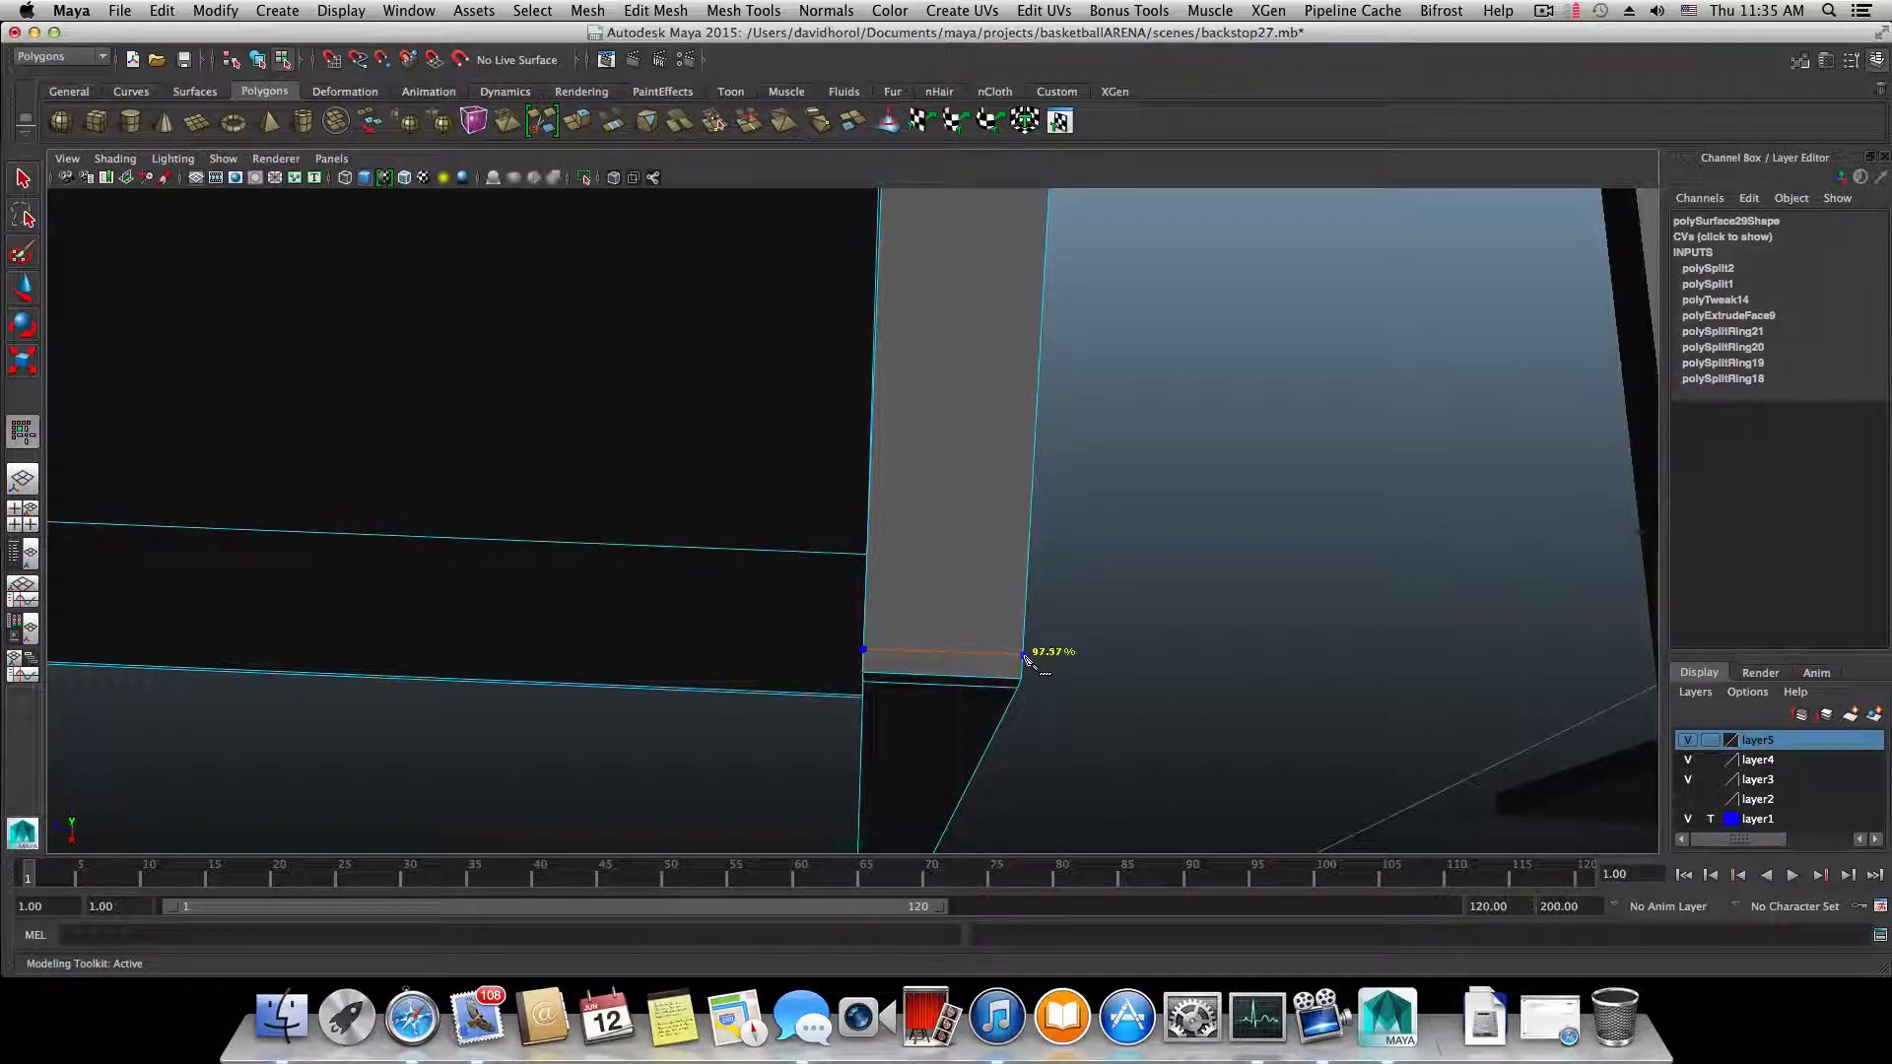
key("Return")
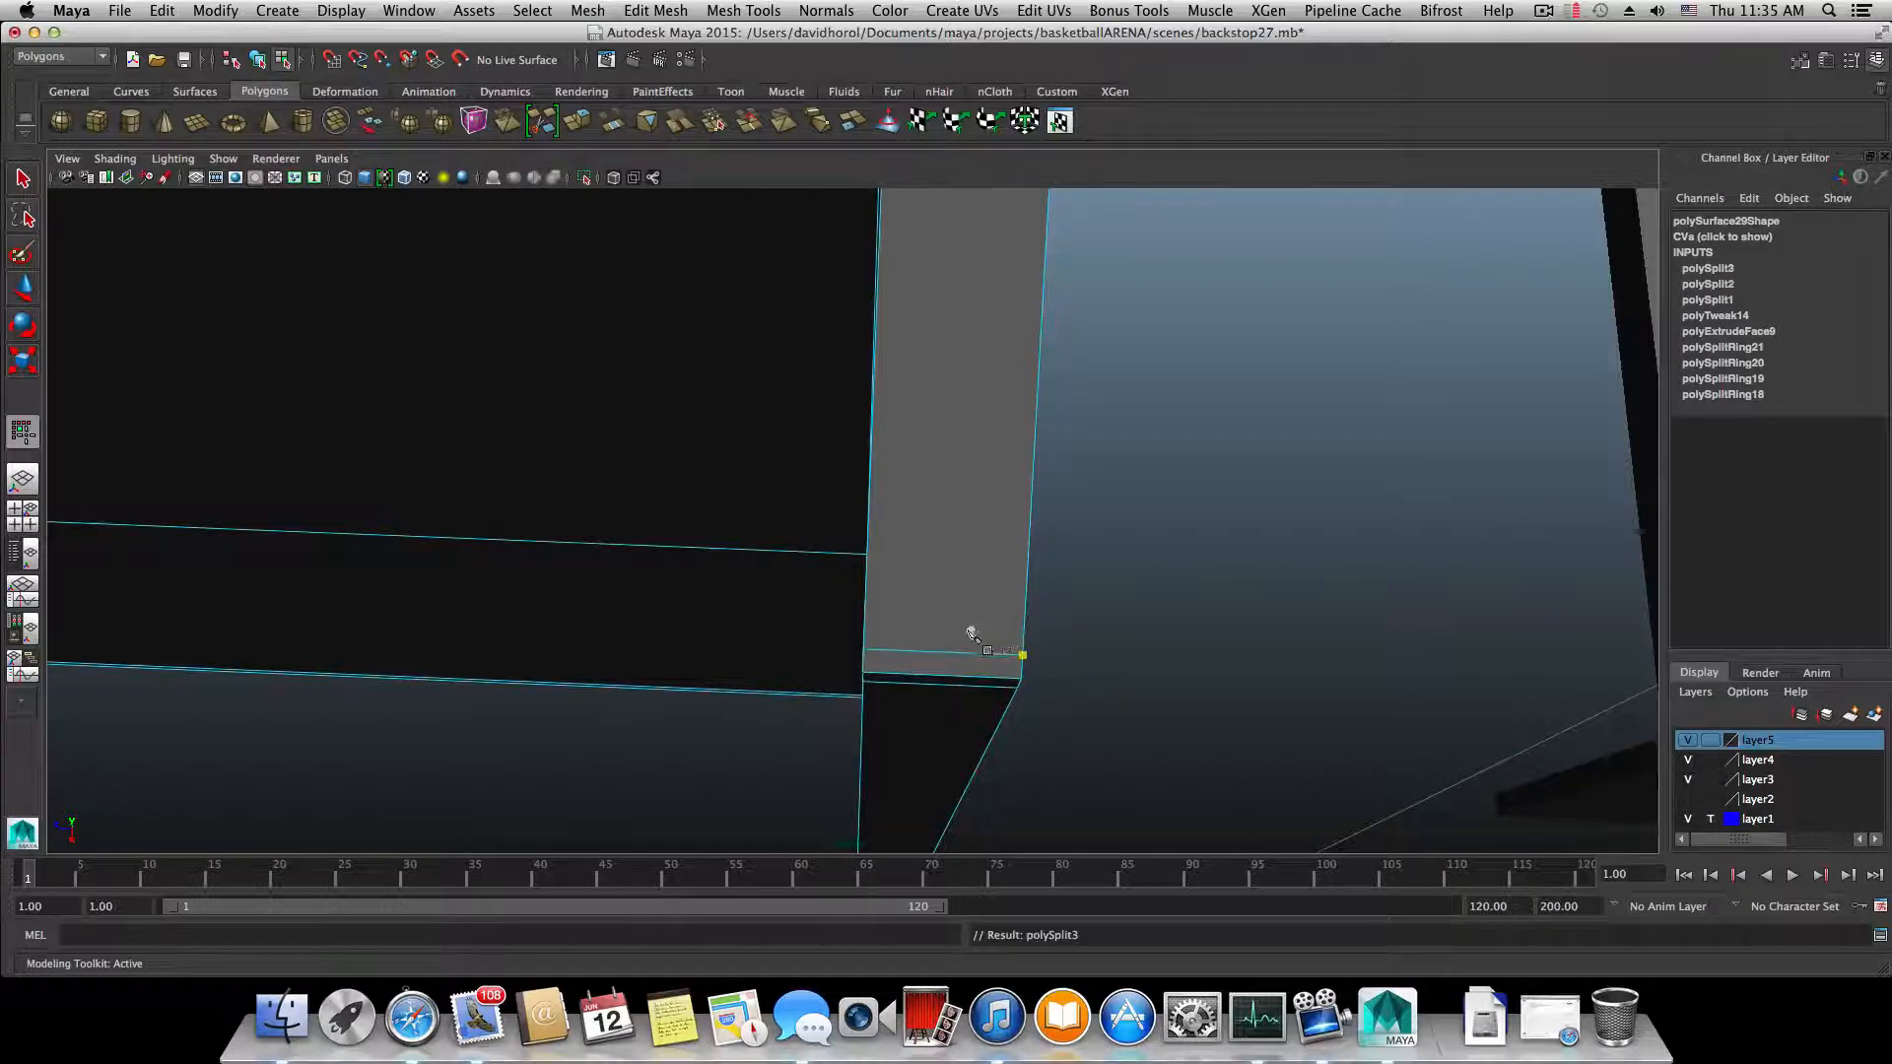
left_click_drag(1012, 642, 883, 427, "alt")
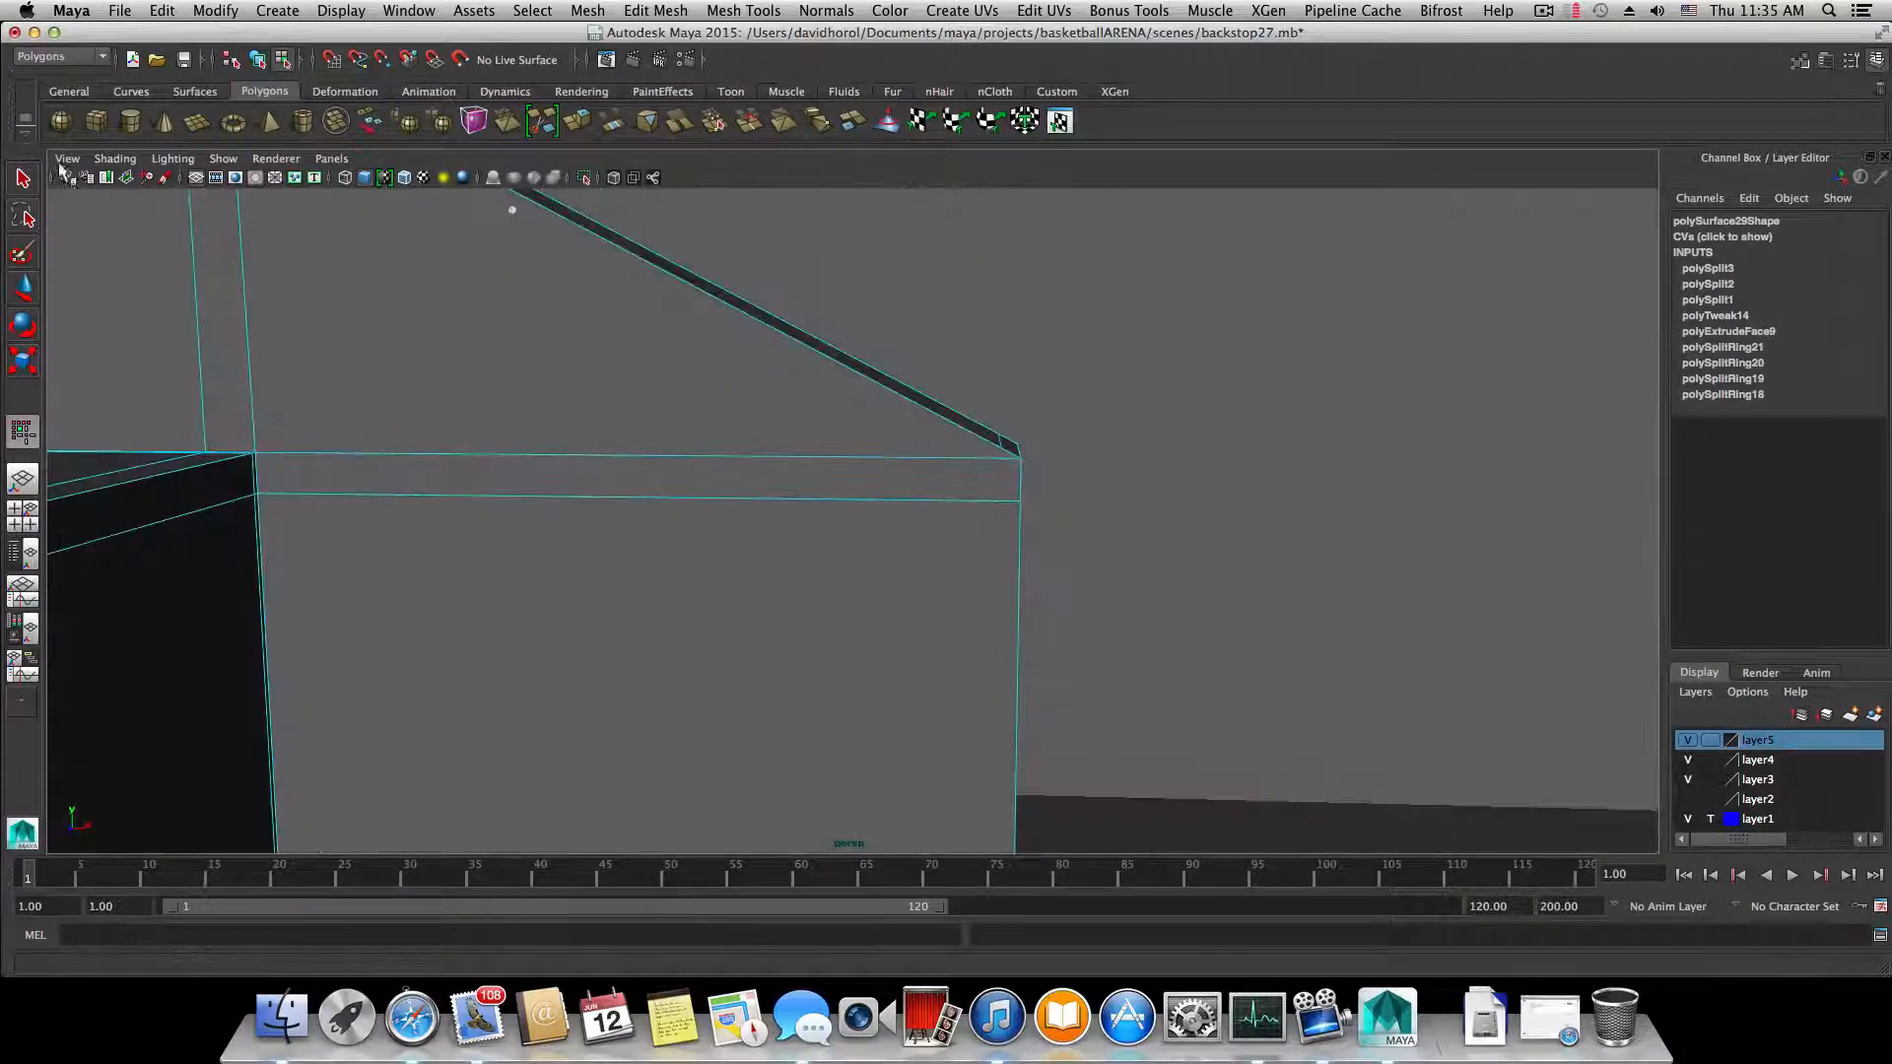
left_click(22, 178)
right_click(869, 345)
right_click_drag(869, 345, 828, 352)
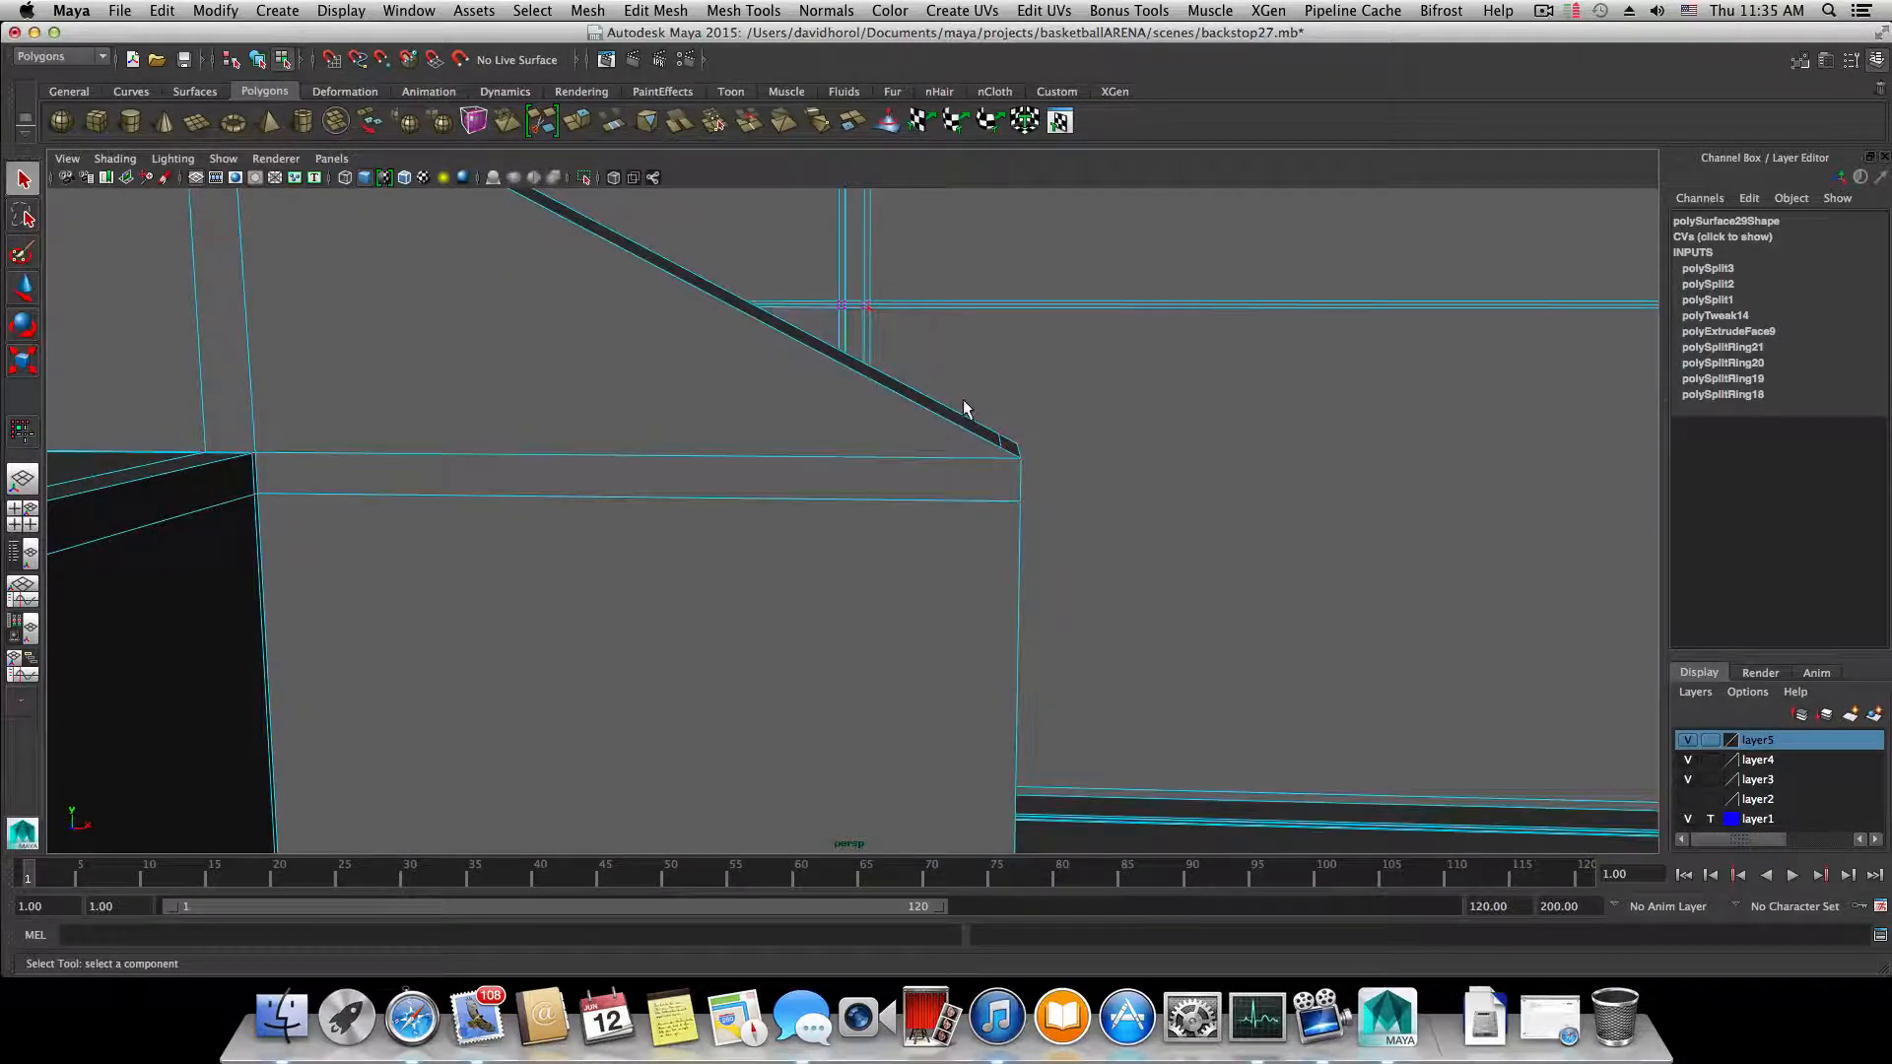
left_click(1006, 453)
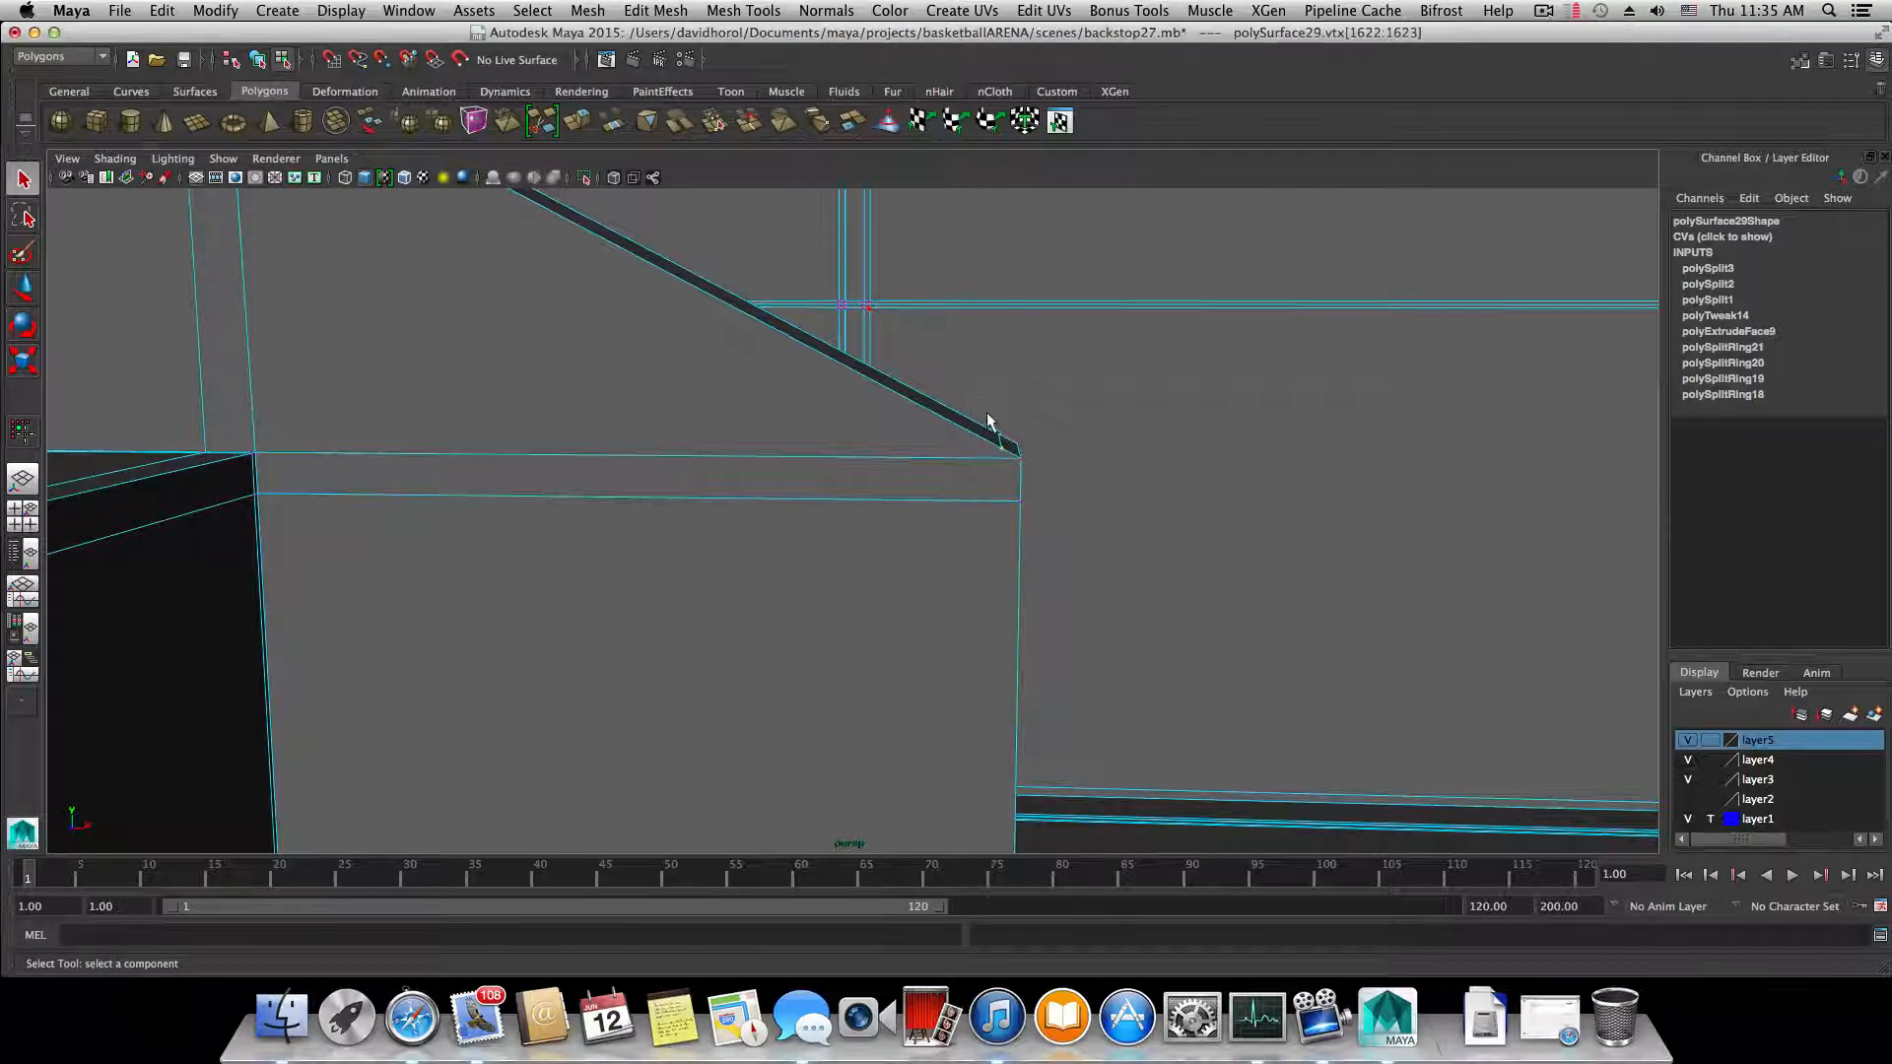
left_click(992, 432)
- Return to object mode, select the support arm mesh, and isolate it in the view
key("F8")
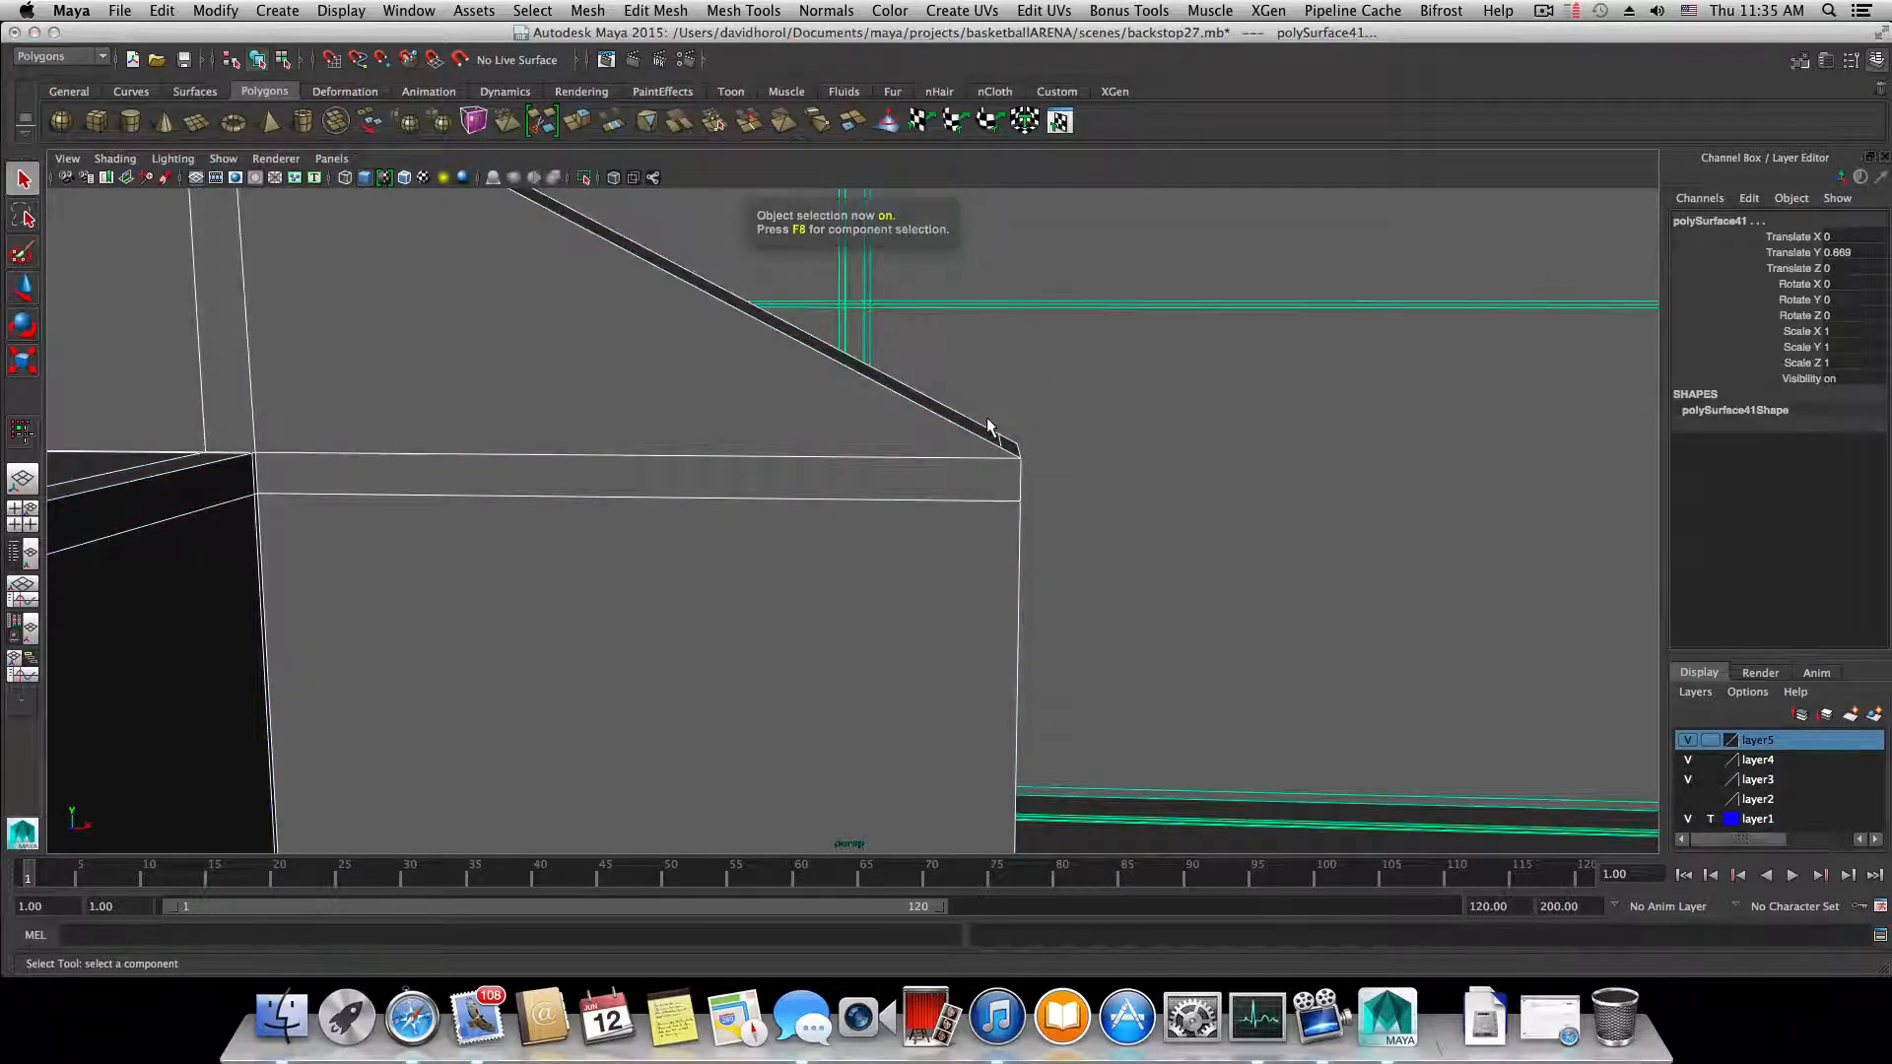
right_click_drag(1173, 418, 1064, 406, "alt")
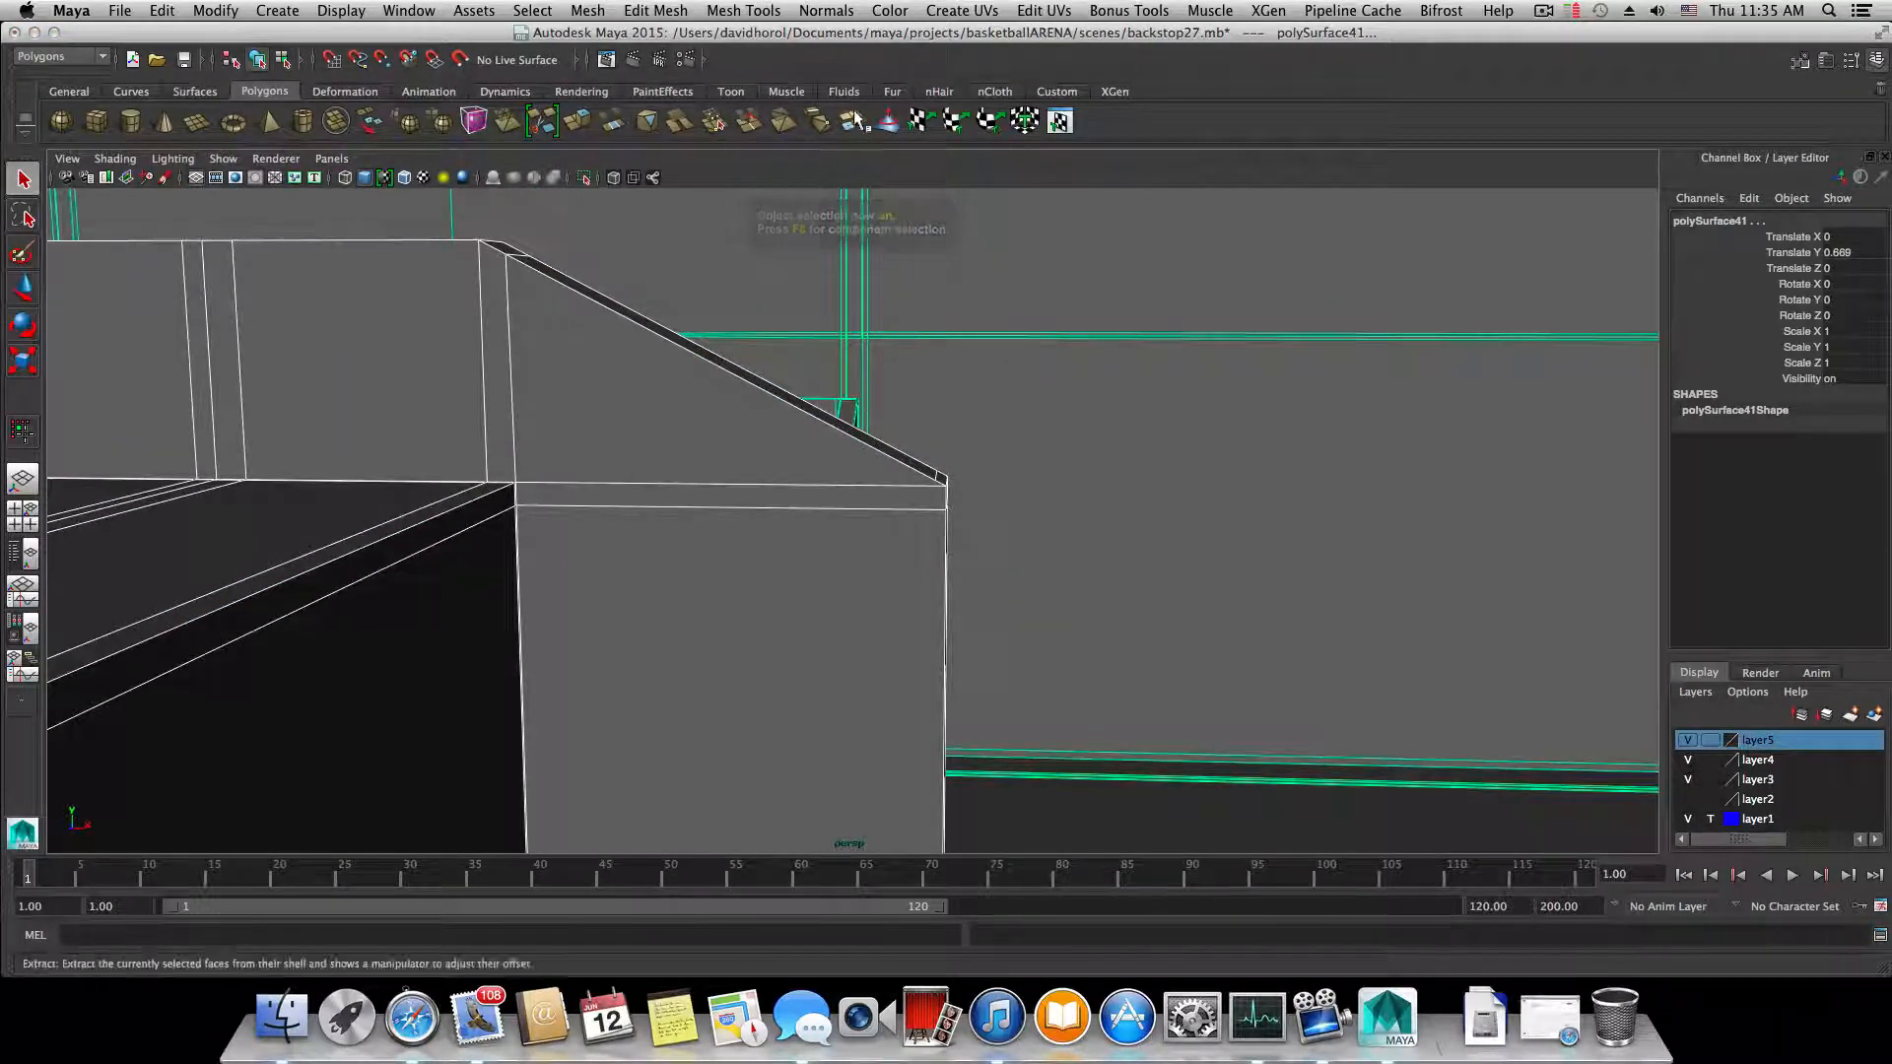
left_click(583, 179)
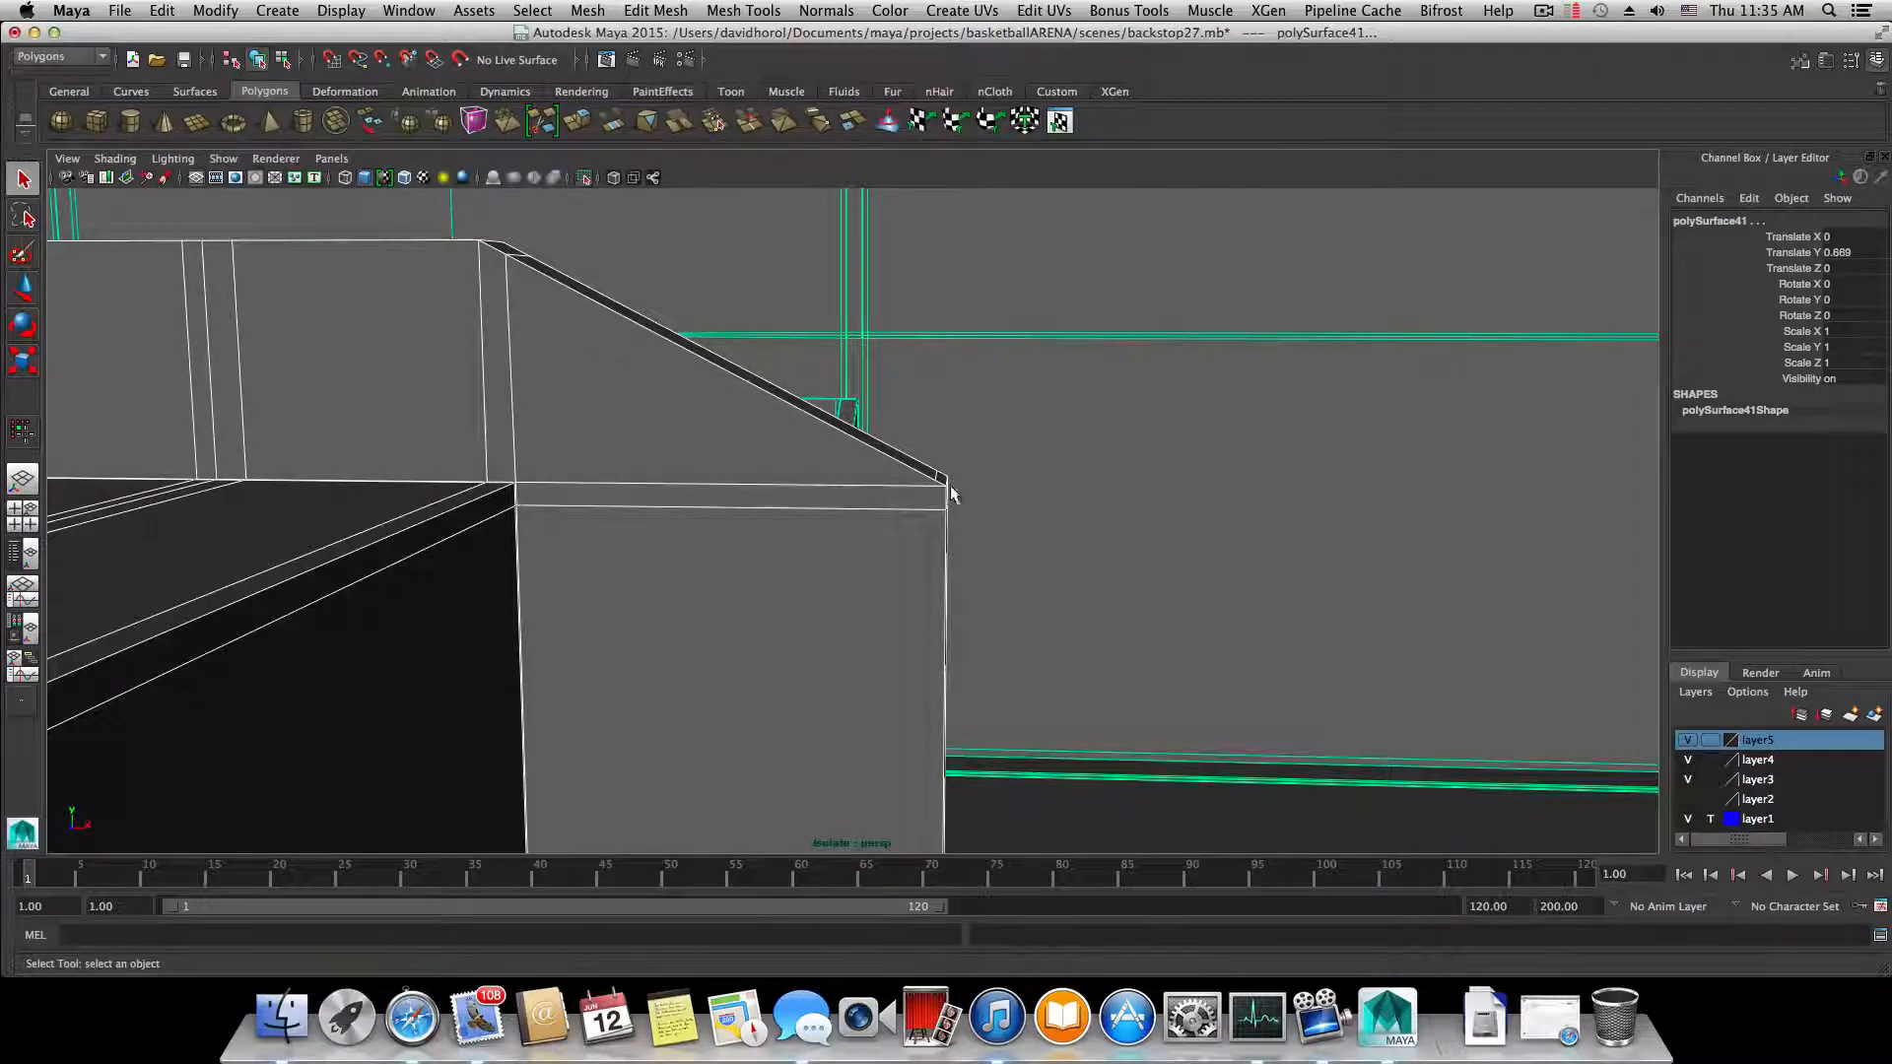
left_click(812, 505)
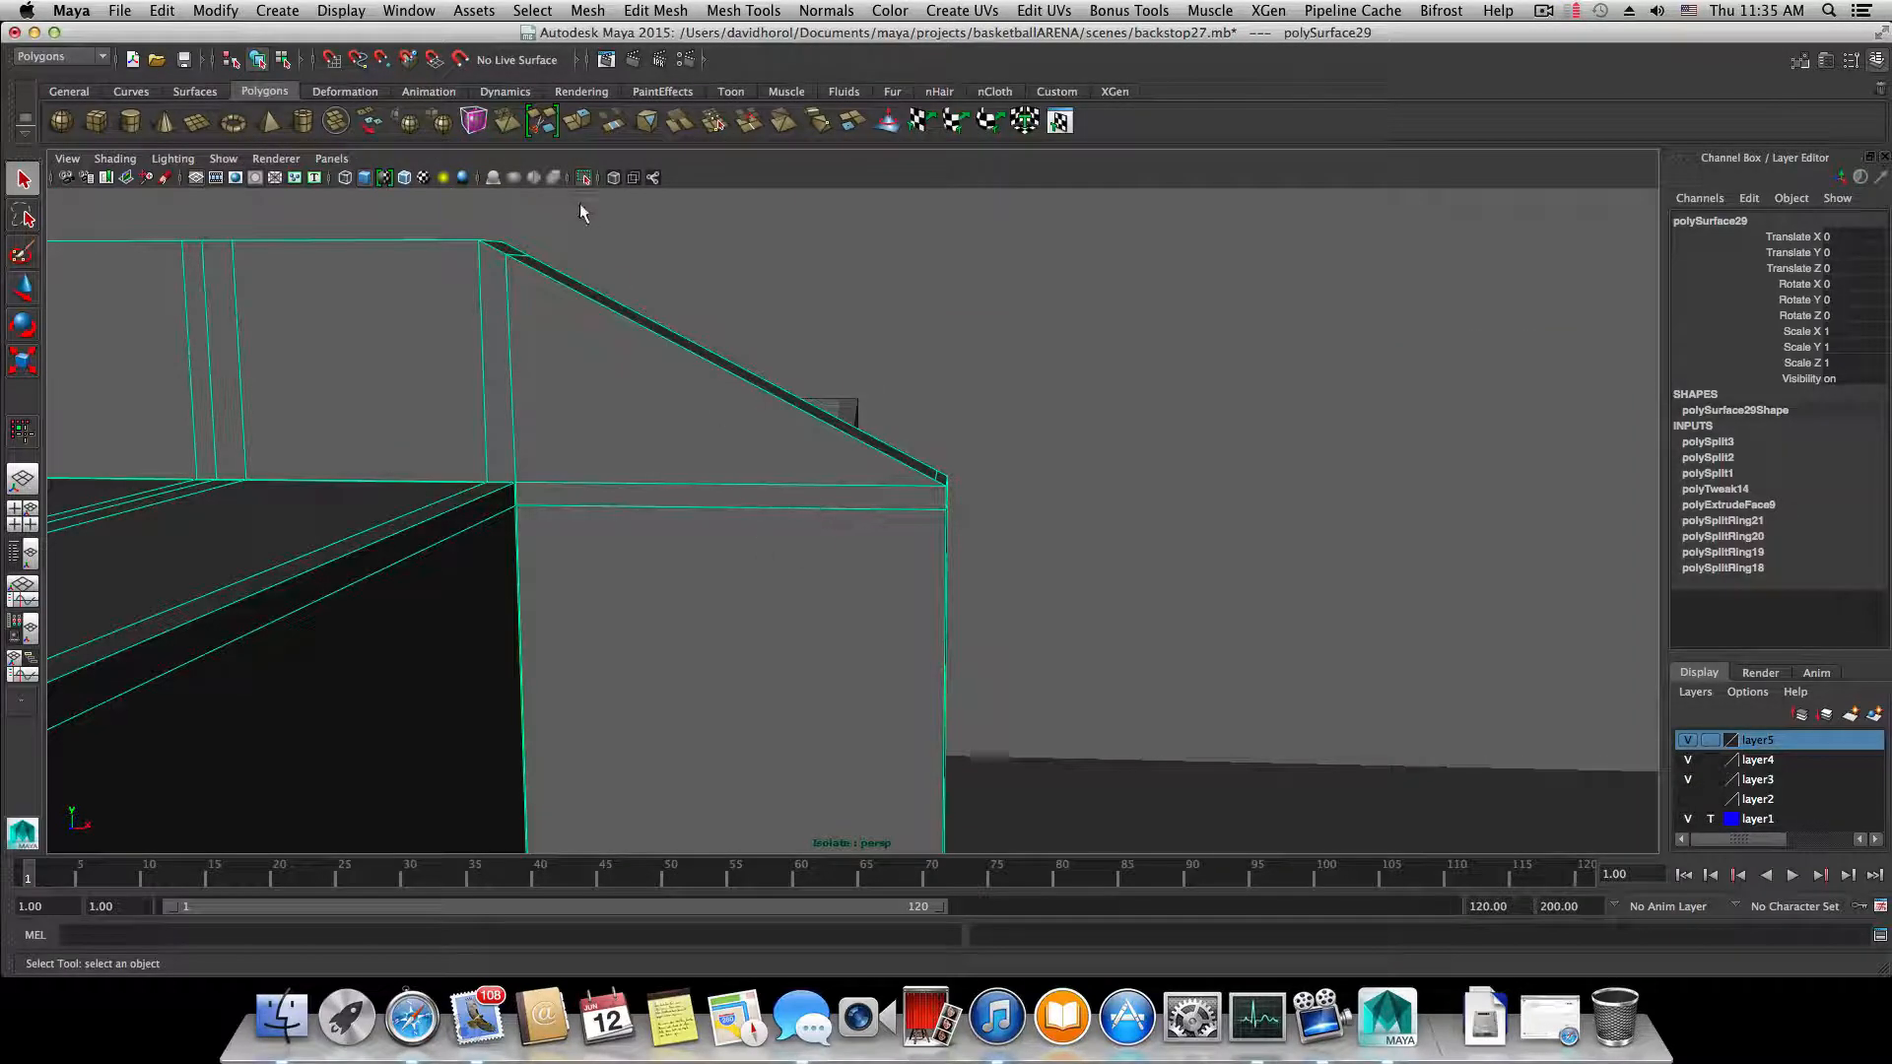
left_click(583, 177)
scroll(830, 494, "down", 5)
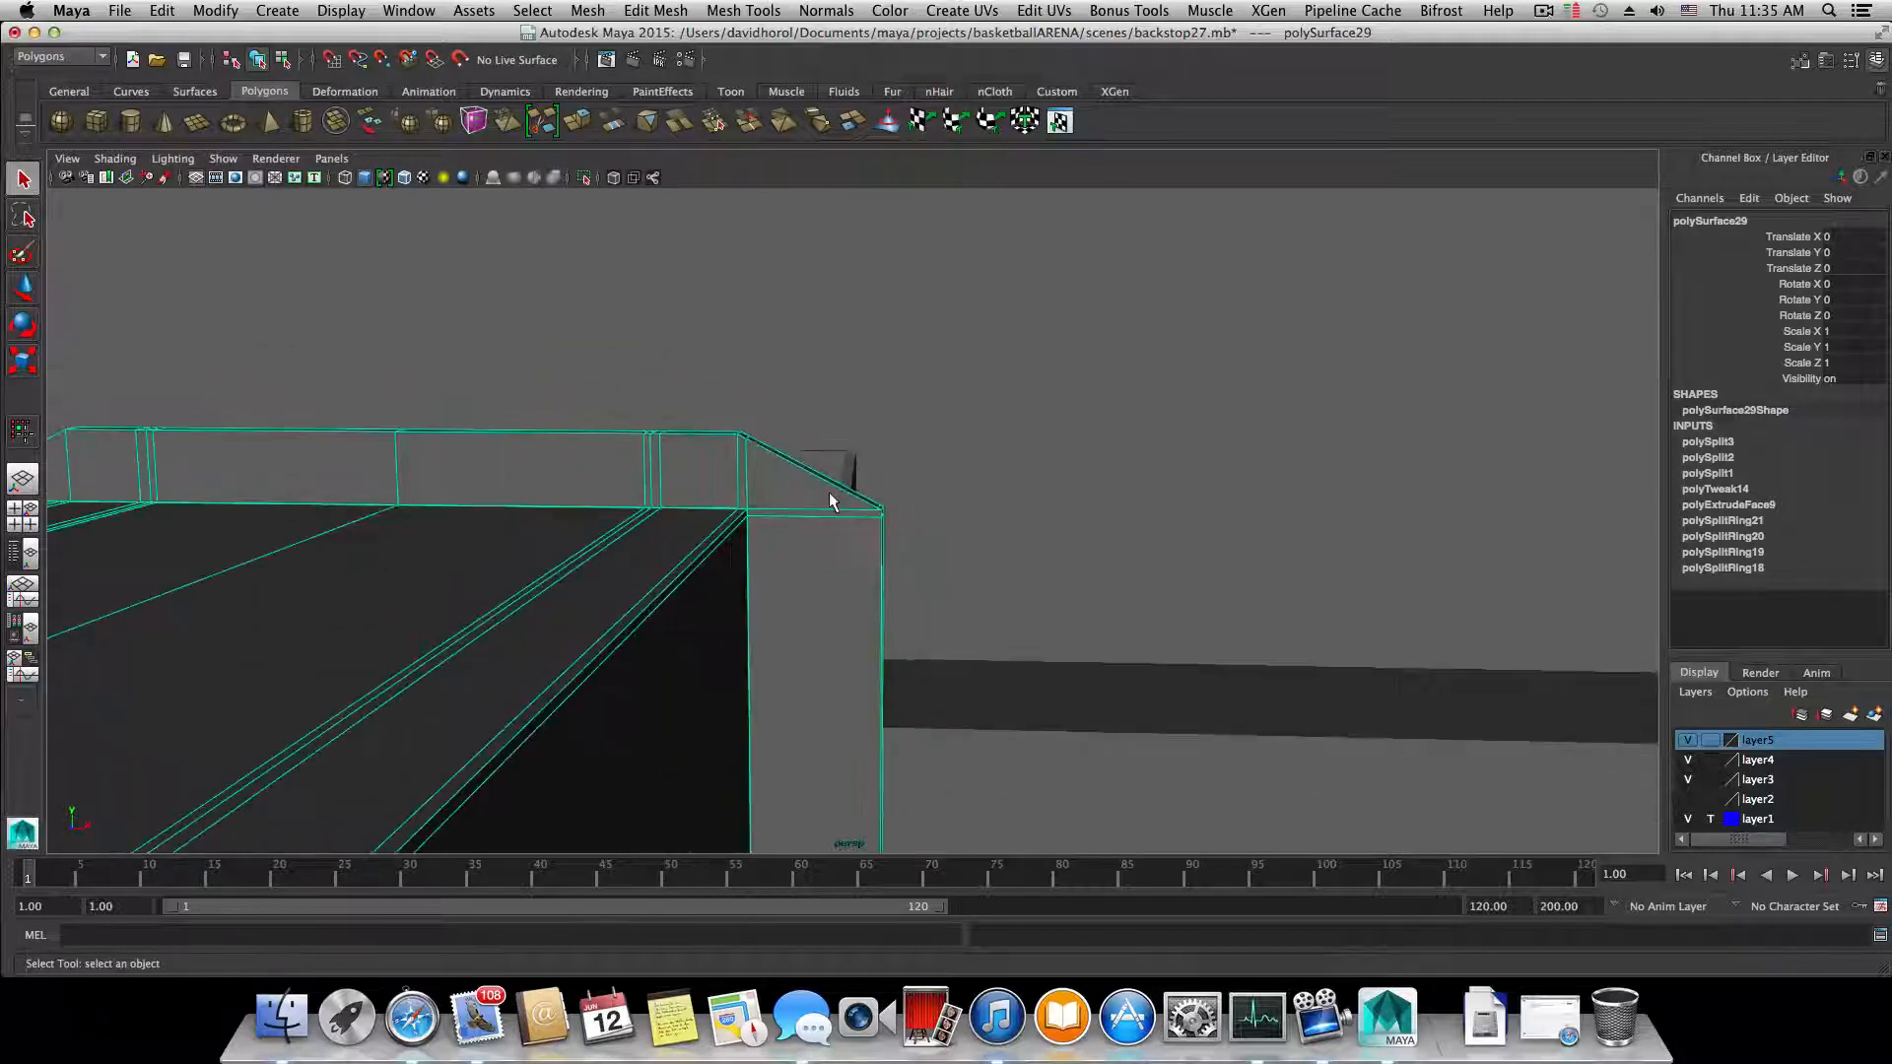
left_click(583, 178)
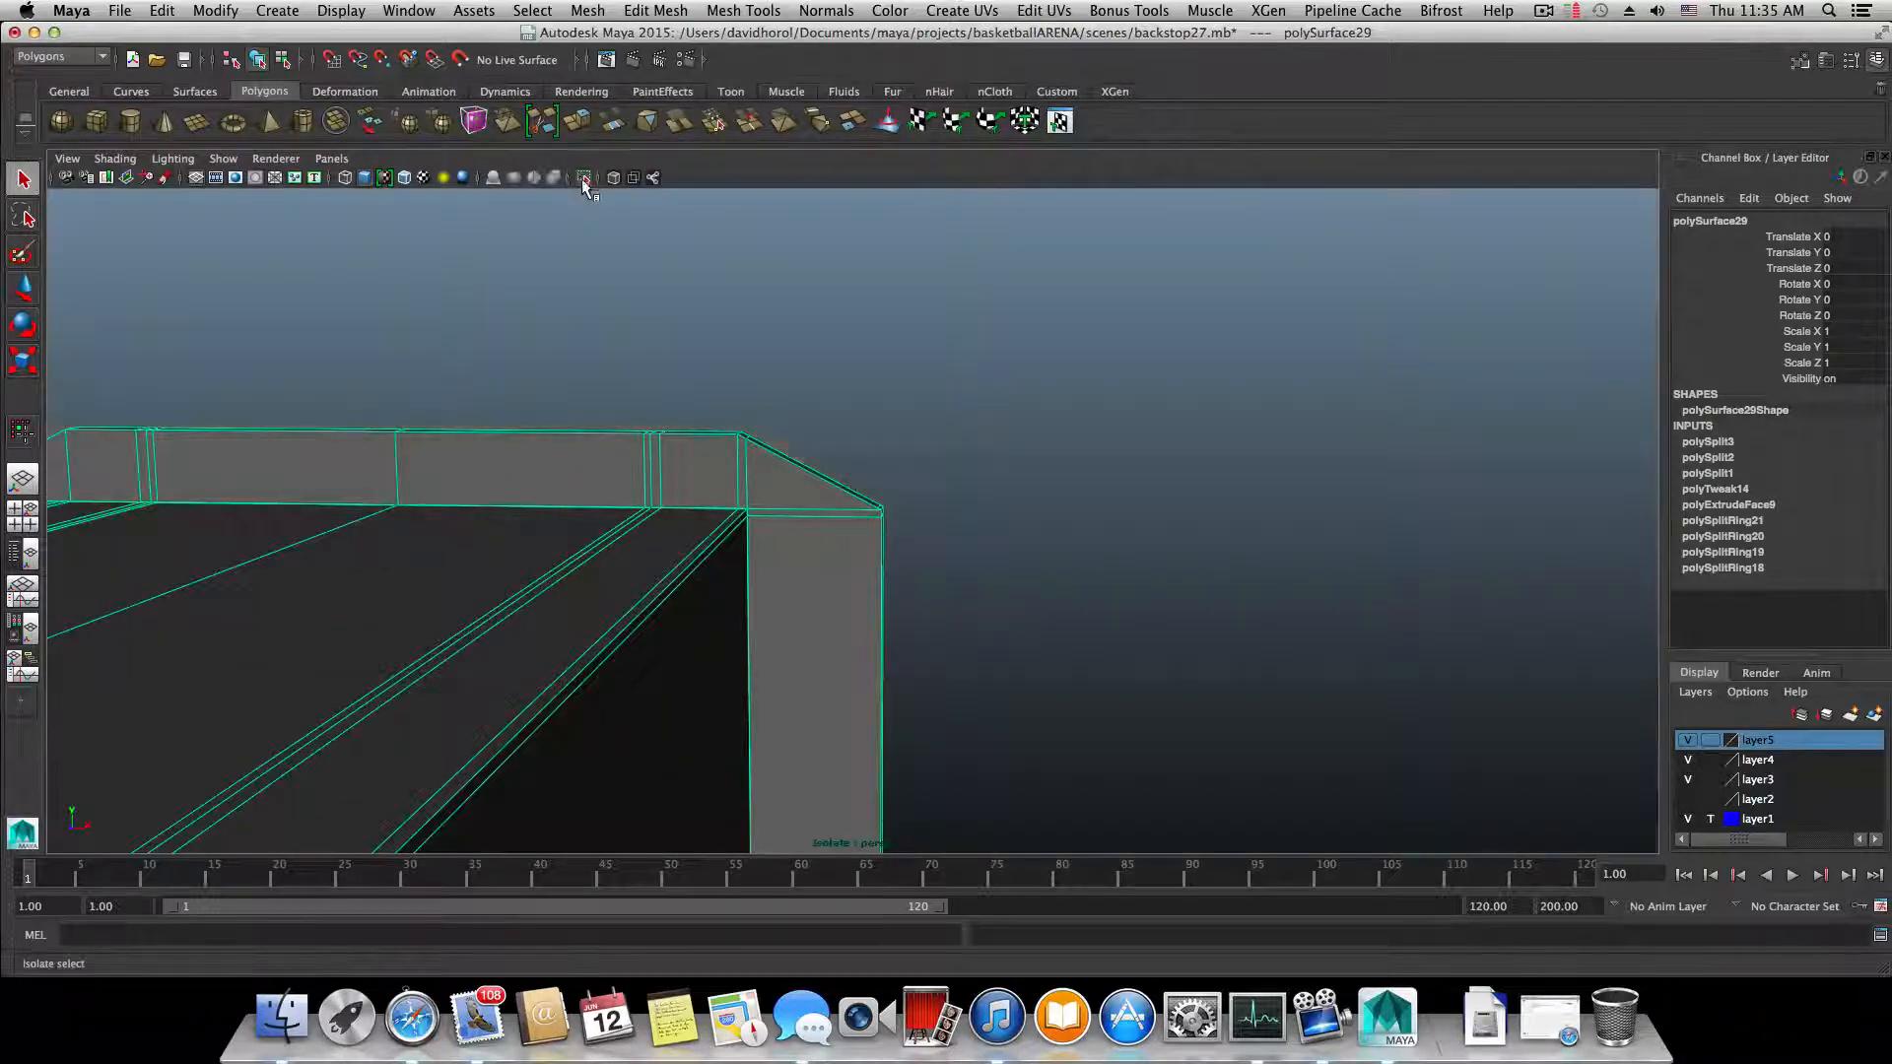
scroll(789, 544, "up", 5)
scroll(938, 434, "up", 5)
middle_click_drag(938, 445, 811, 506, "alt")
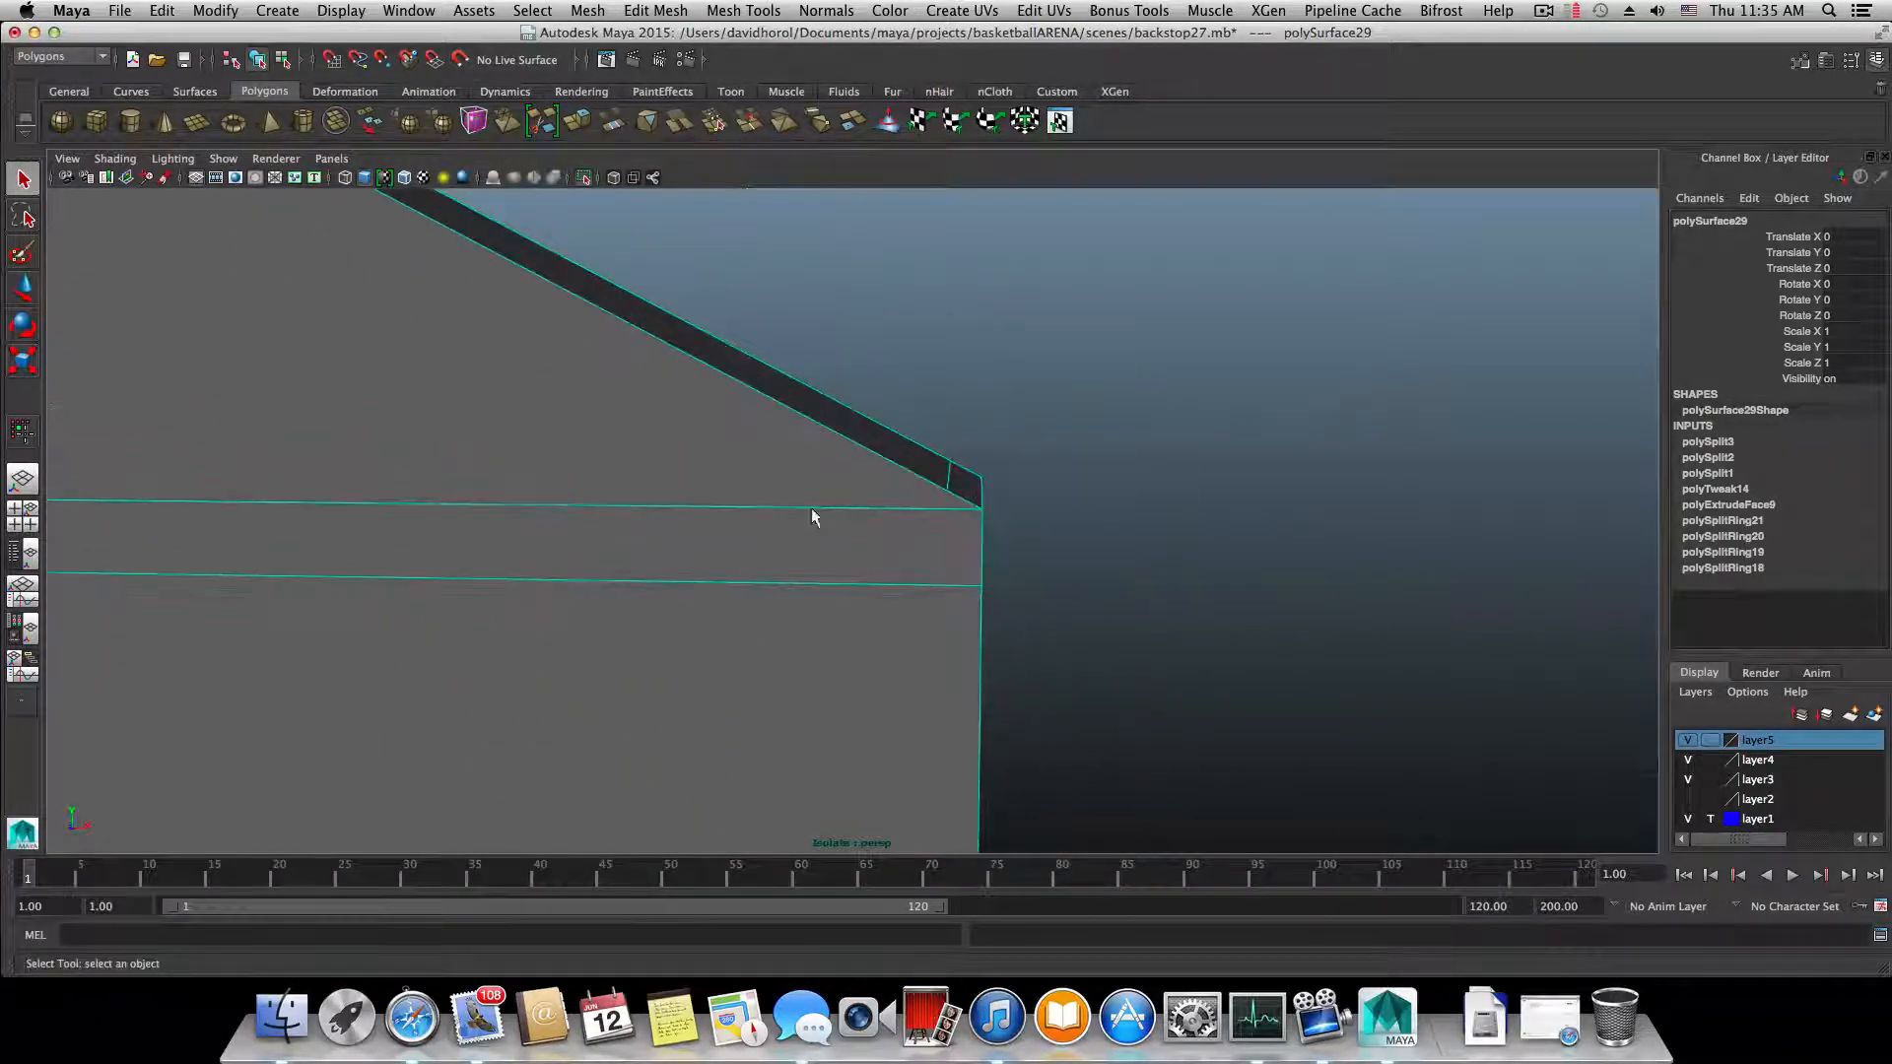
- Select the two vertices of the new cut at the diagonal's lower end and snap them up level with the upper cut
right_click_drag(818, 450, 739, 446)
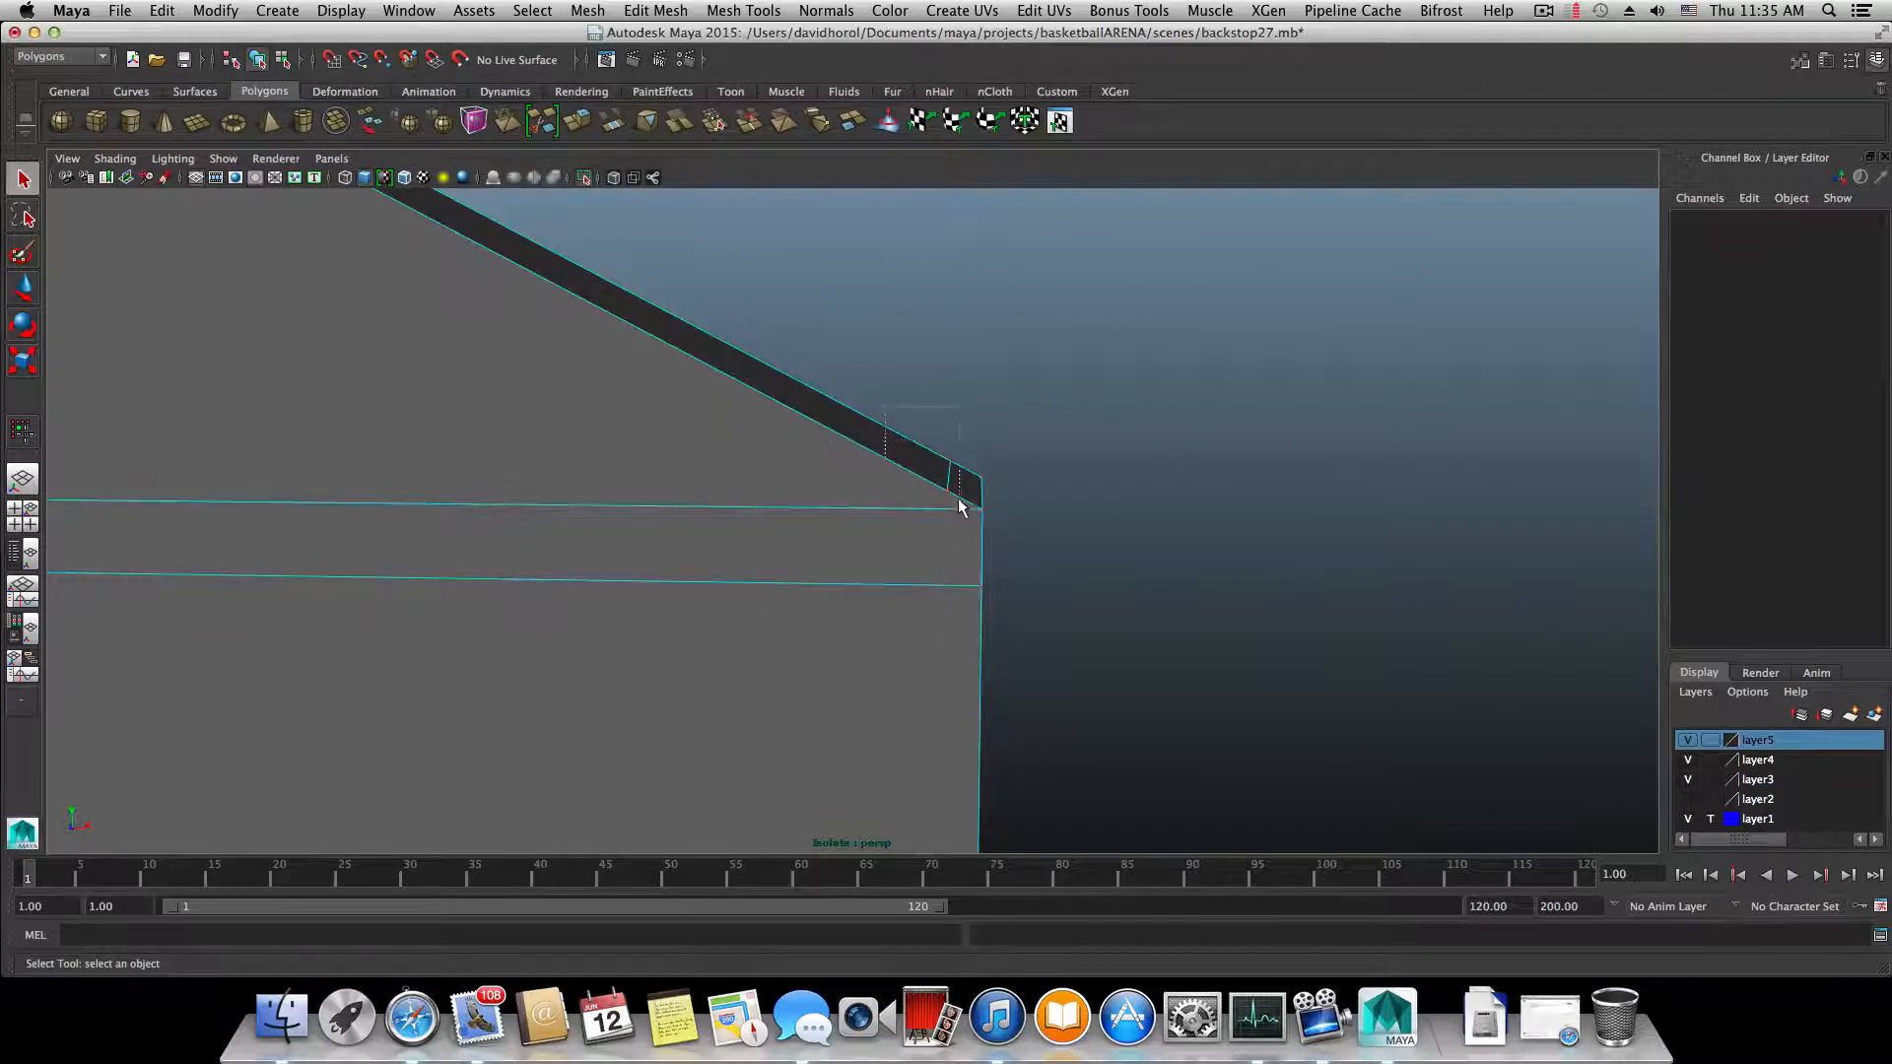
left_click_drag(952, 496, 987, 521)
key("w")
key("f")
left_click_drag(983, 432, 926, 413, "alt")
key("v")
left_click_drag(877, 325, 871, 233)
left_click_drag(892, 106, 896, 49)
- Raise the upper cut's two vertices level with the rim's top edge and snap them horizontally in line with the inner vertical edge
middle_click_drag(785, 325, 1038, 305, "alt")
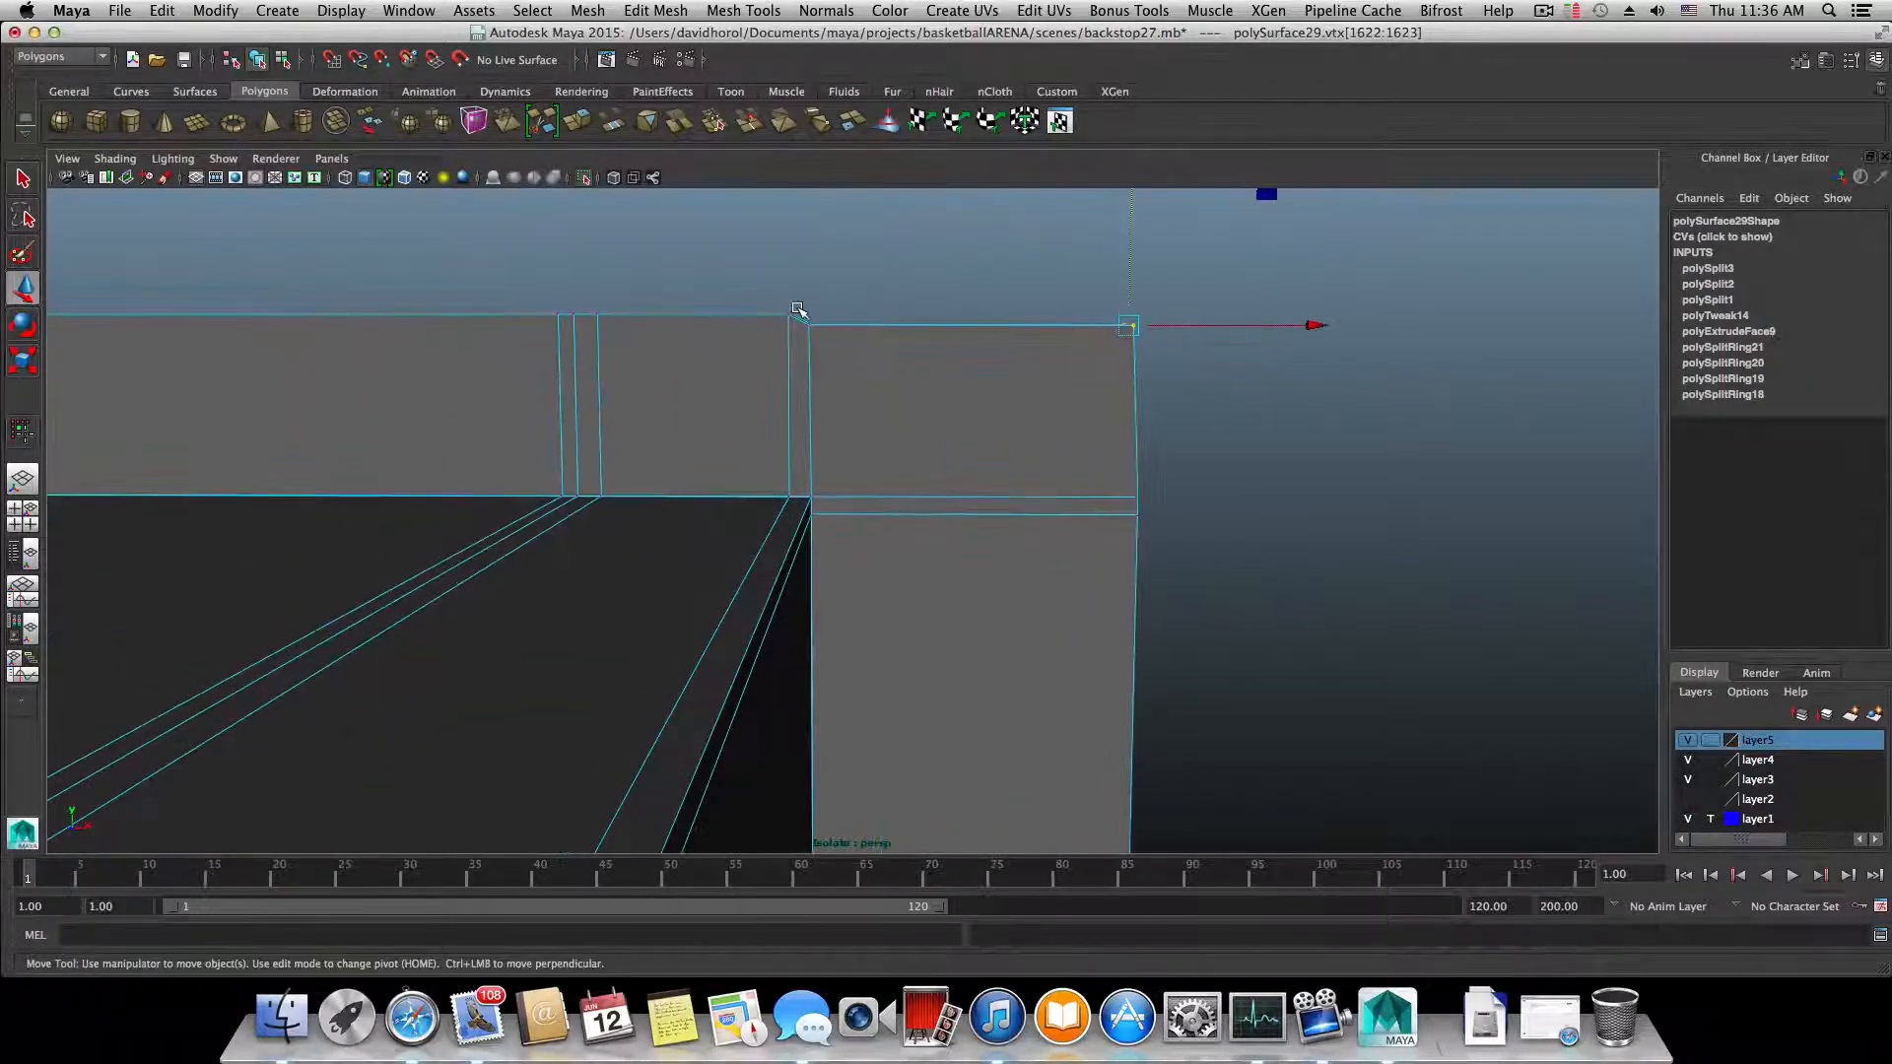
left_click_drag(799, 303, 821, 354)
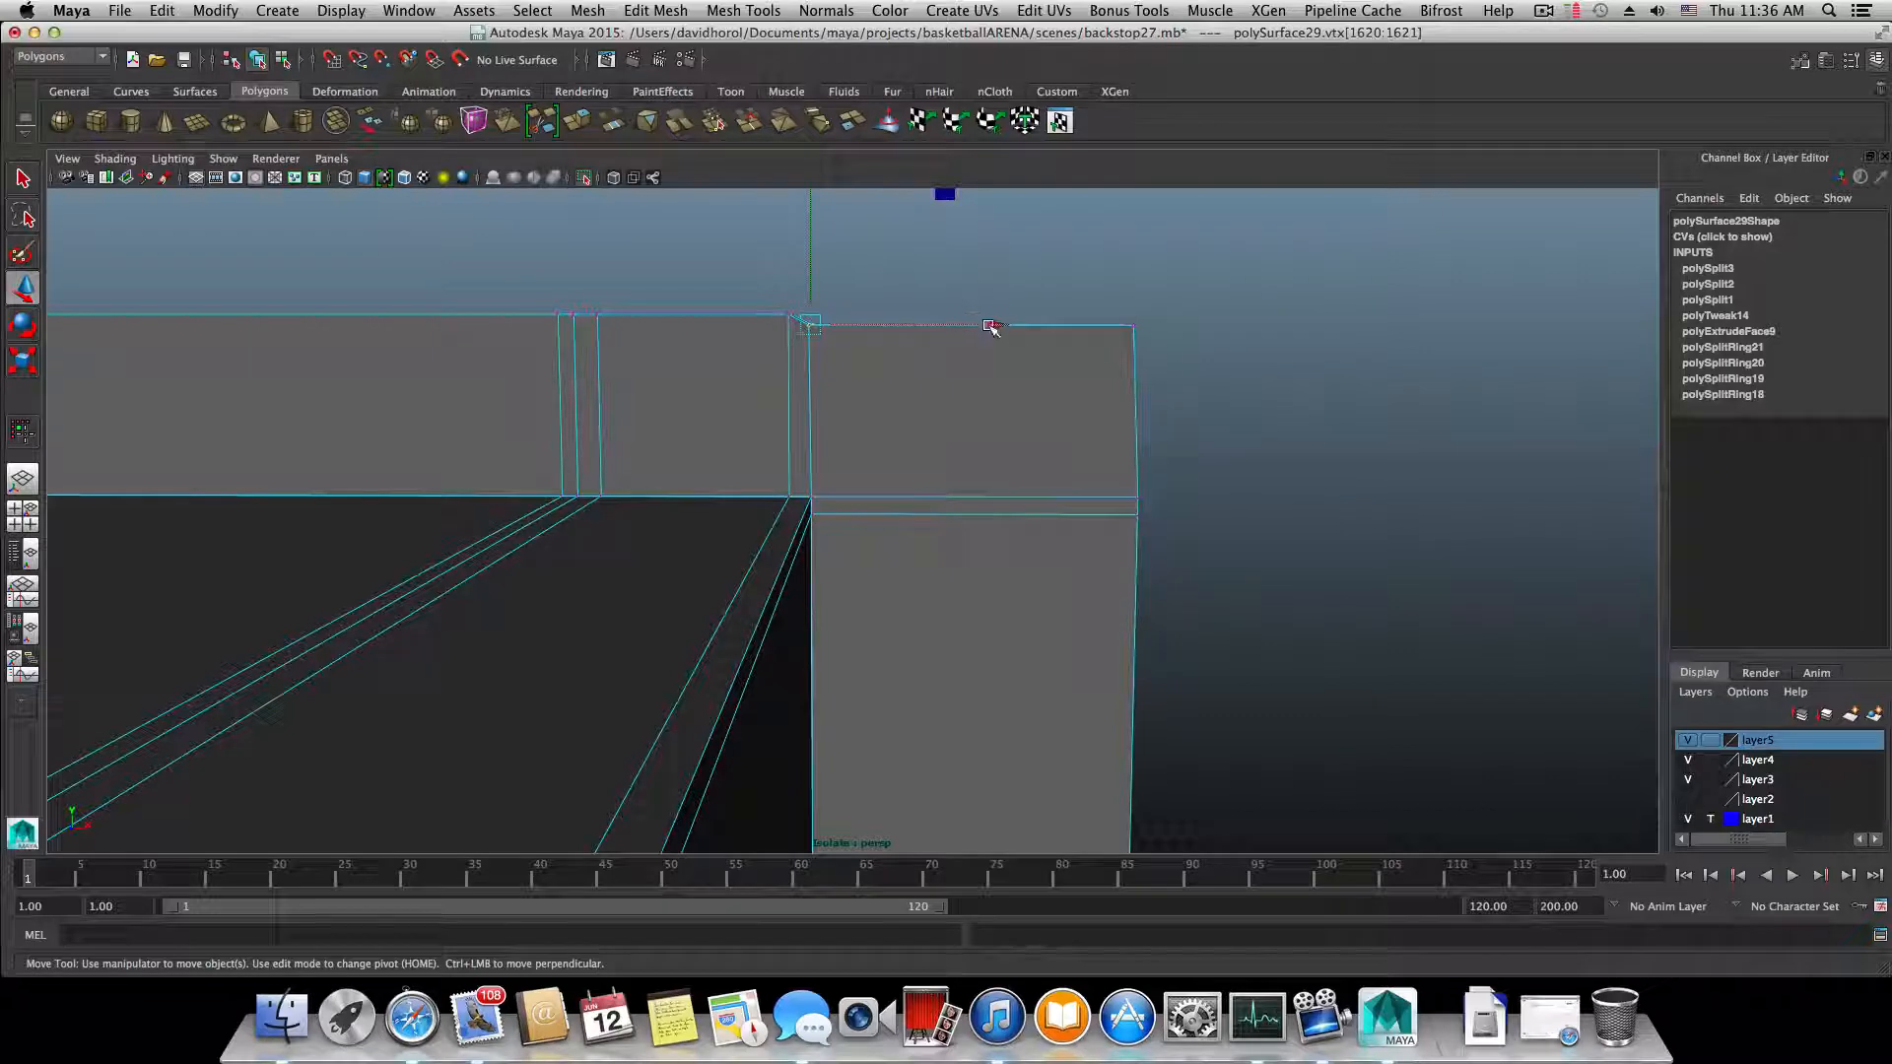
left_click_drag(994, 322, 873, 343)
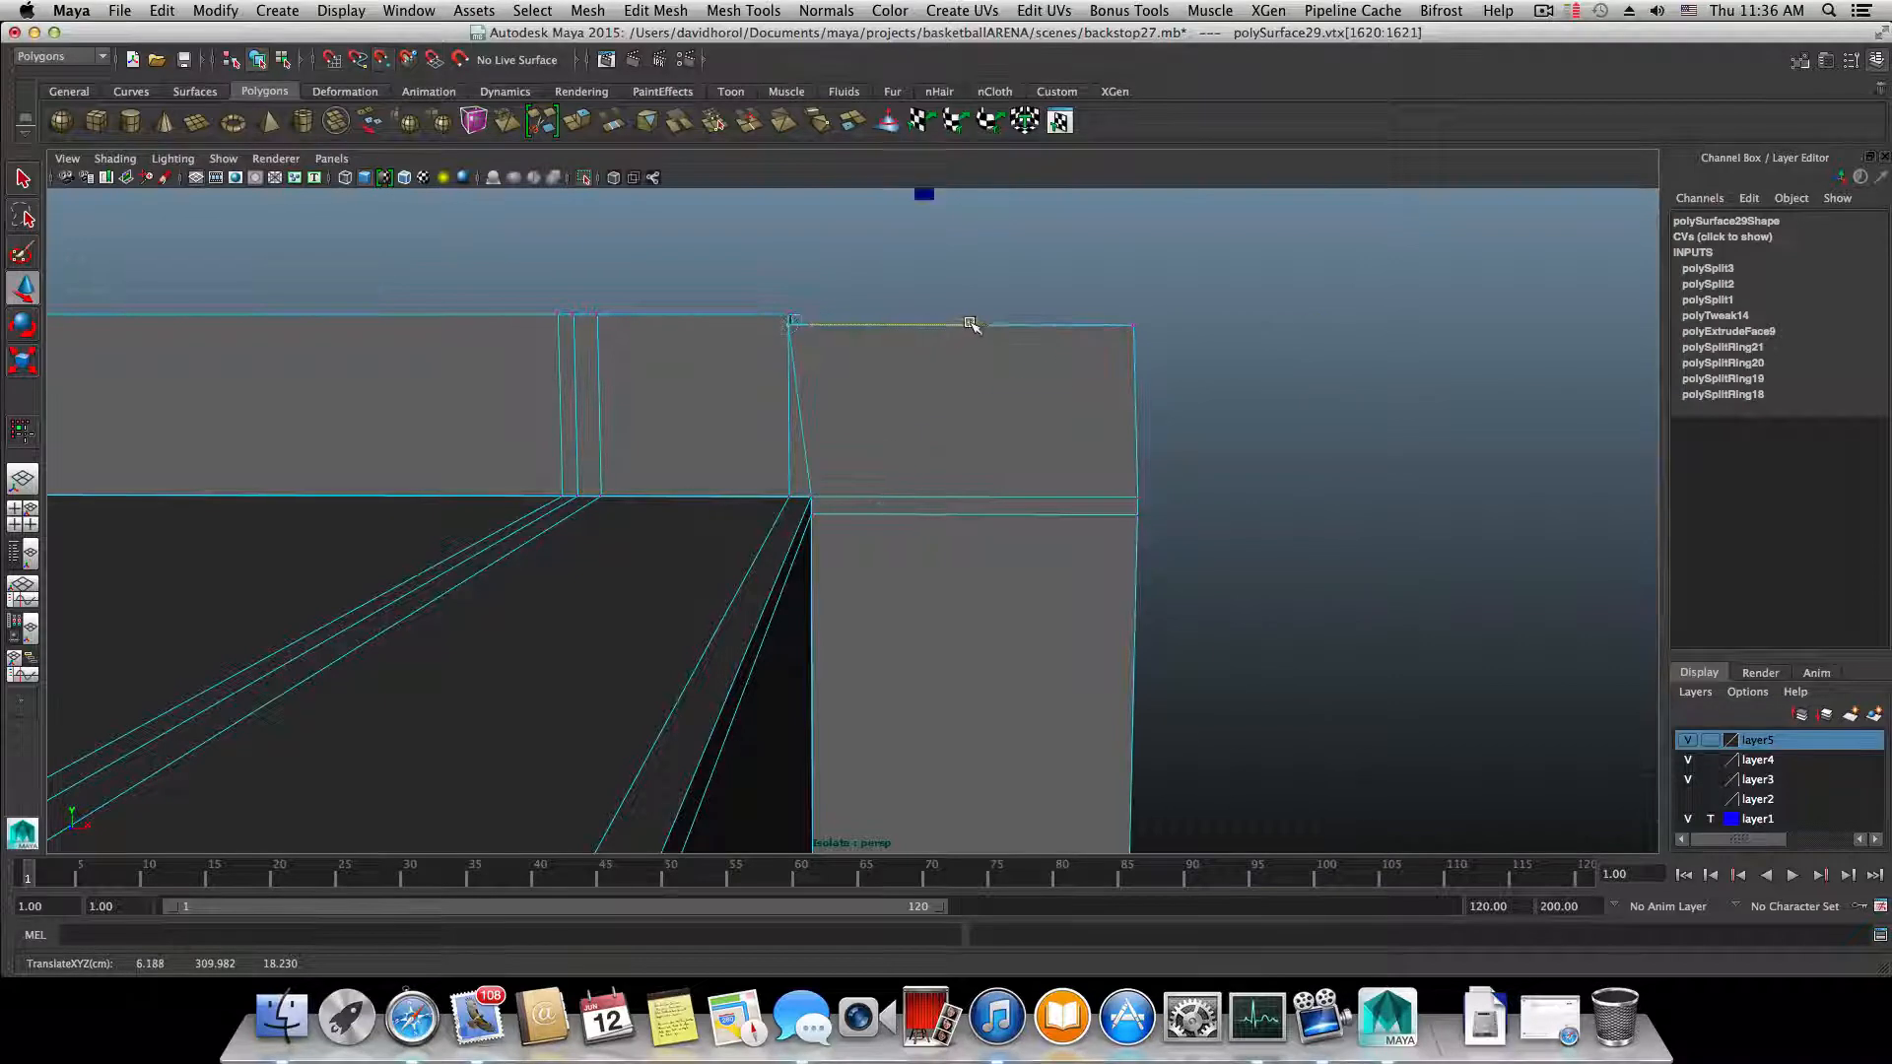
left_click_drag(970, 324, 995, 325)
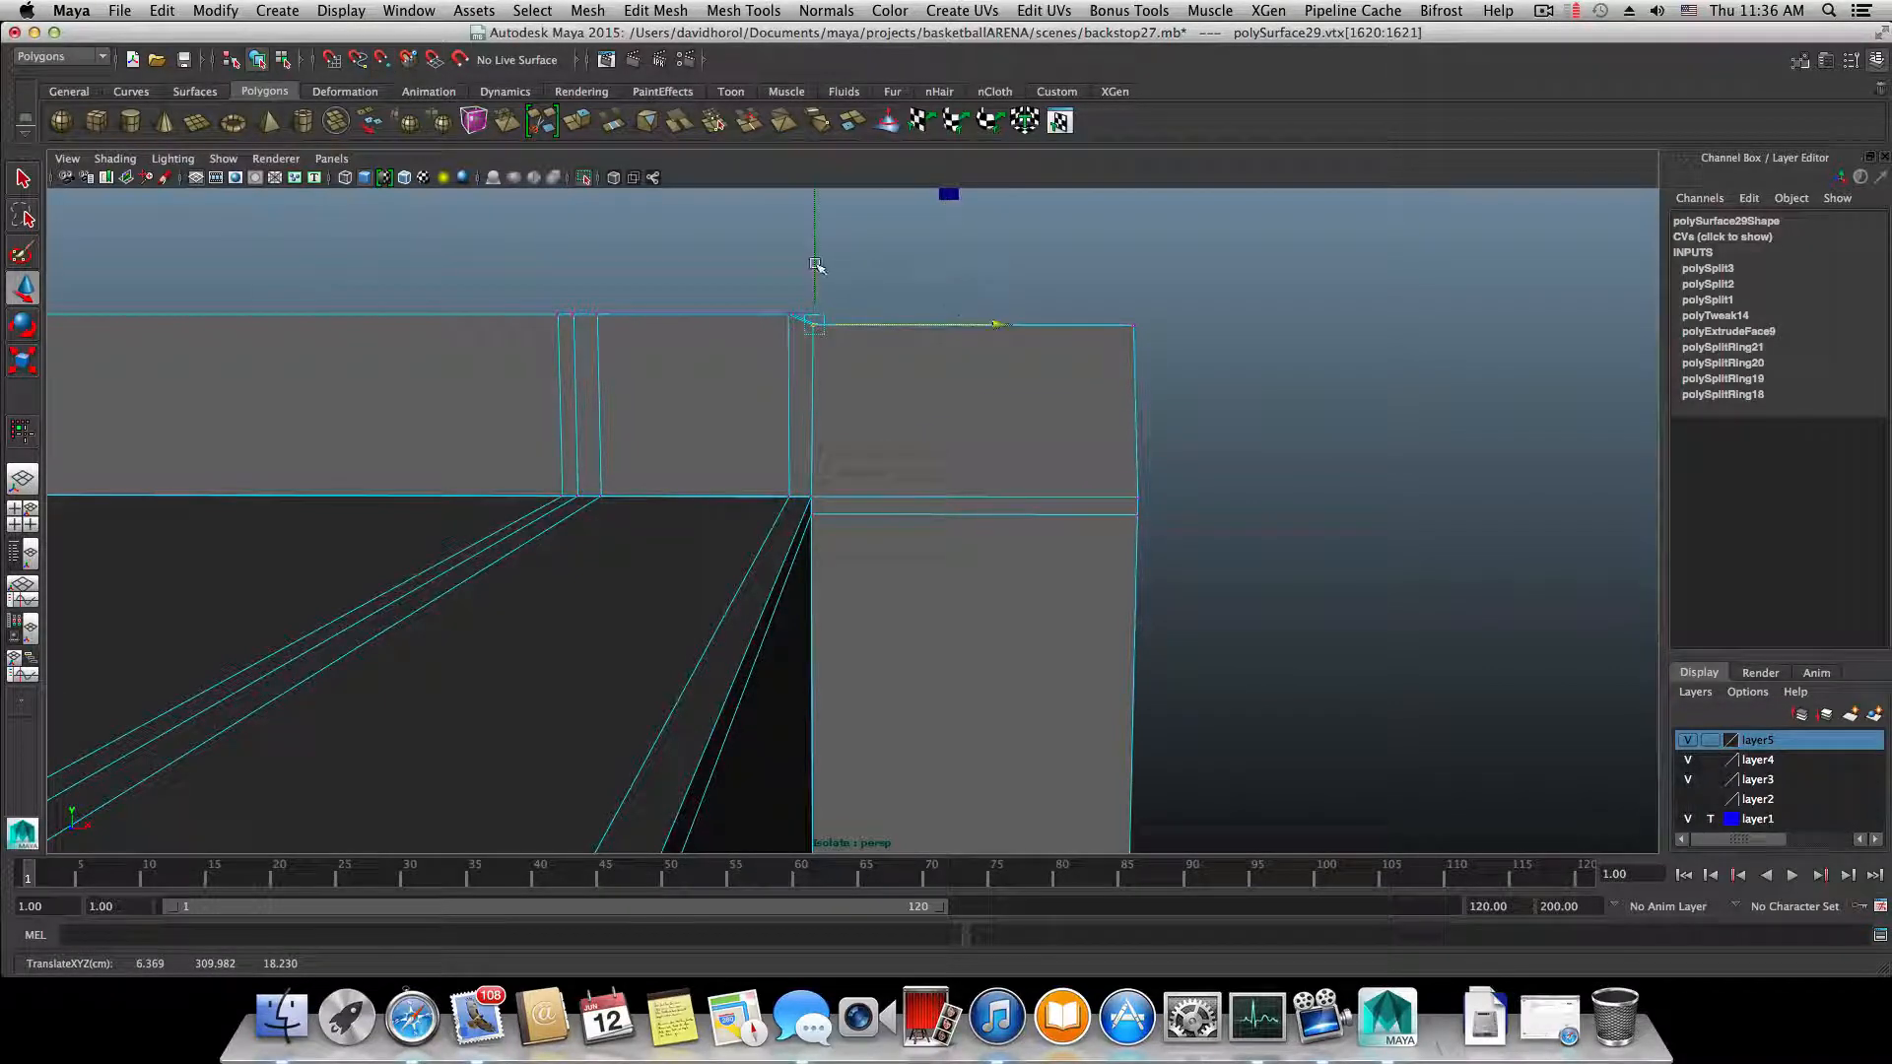
left_click_drag(816, 264, 816, 255)
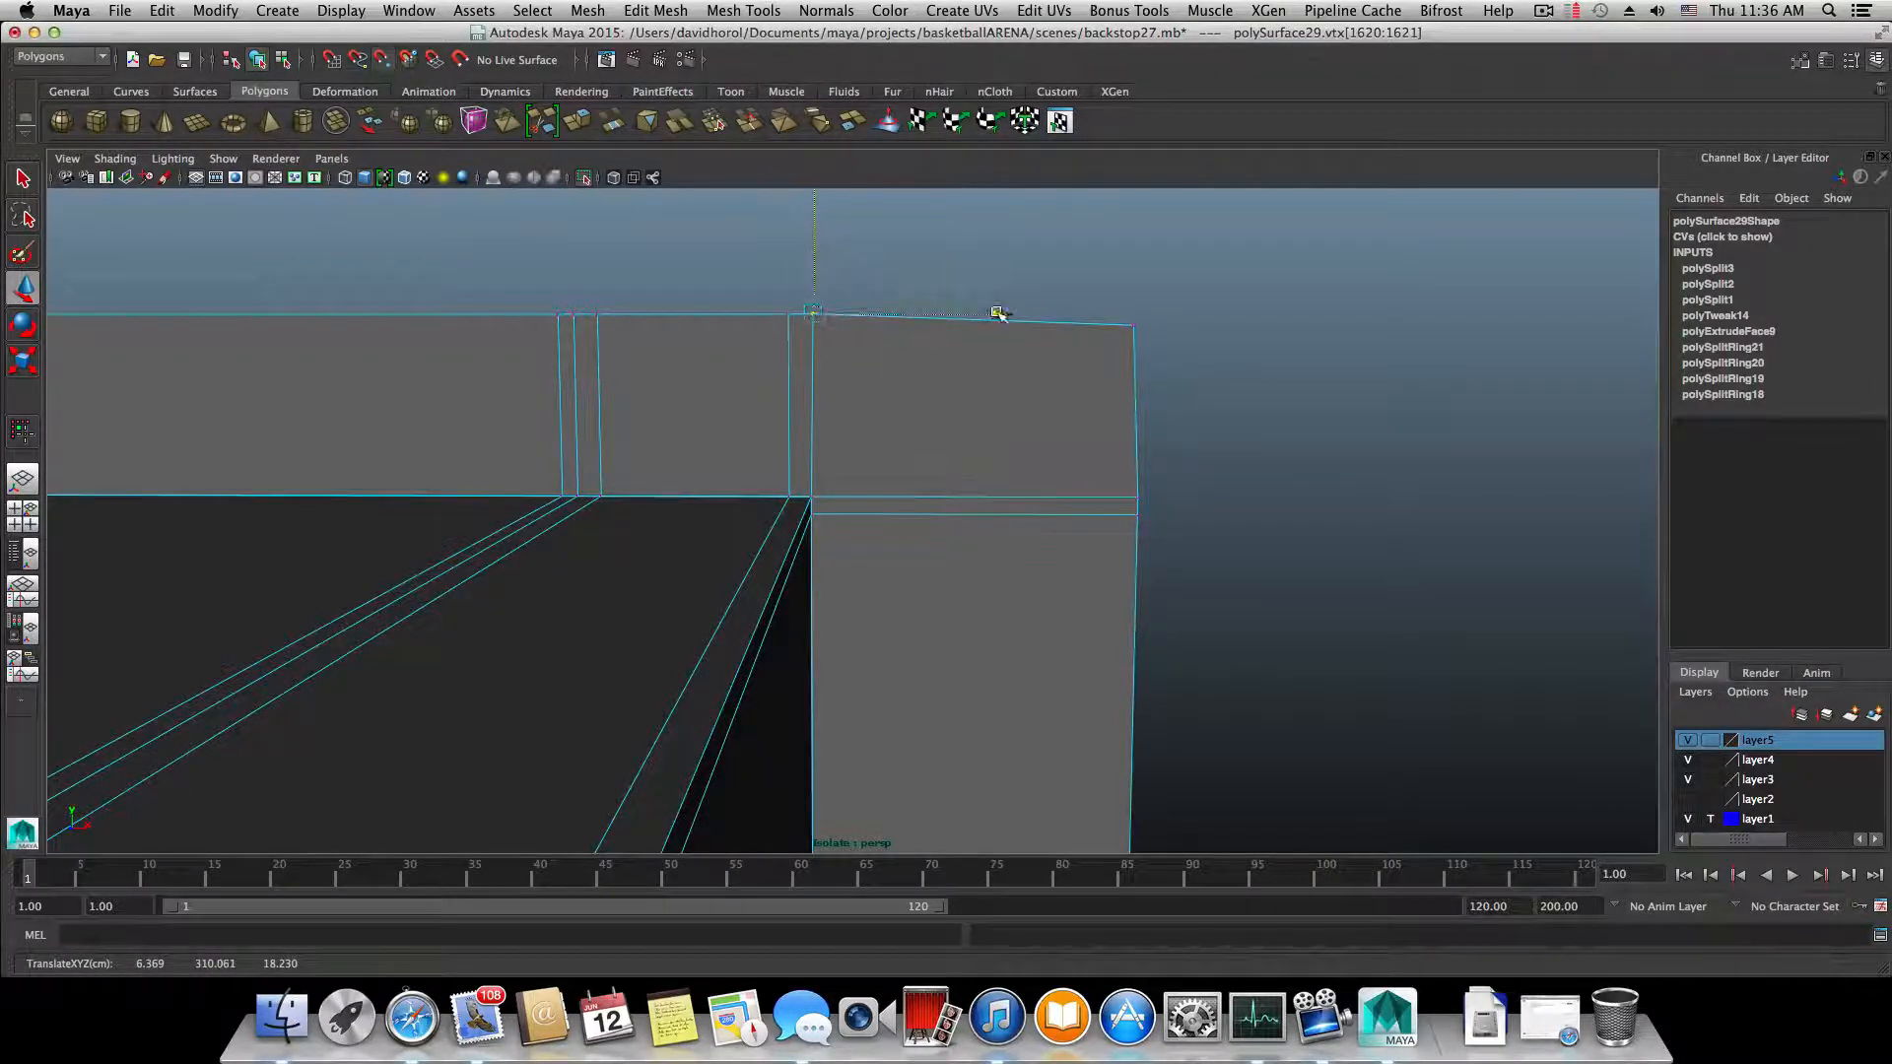
key("v")
left_click_drag(998, 313, 840, 323)
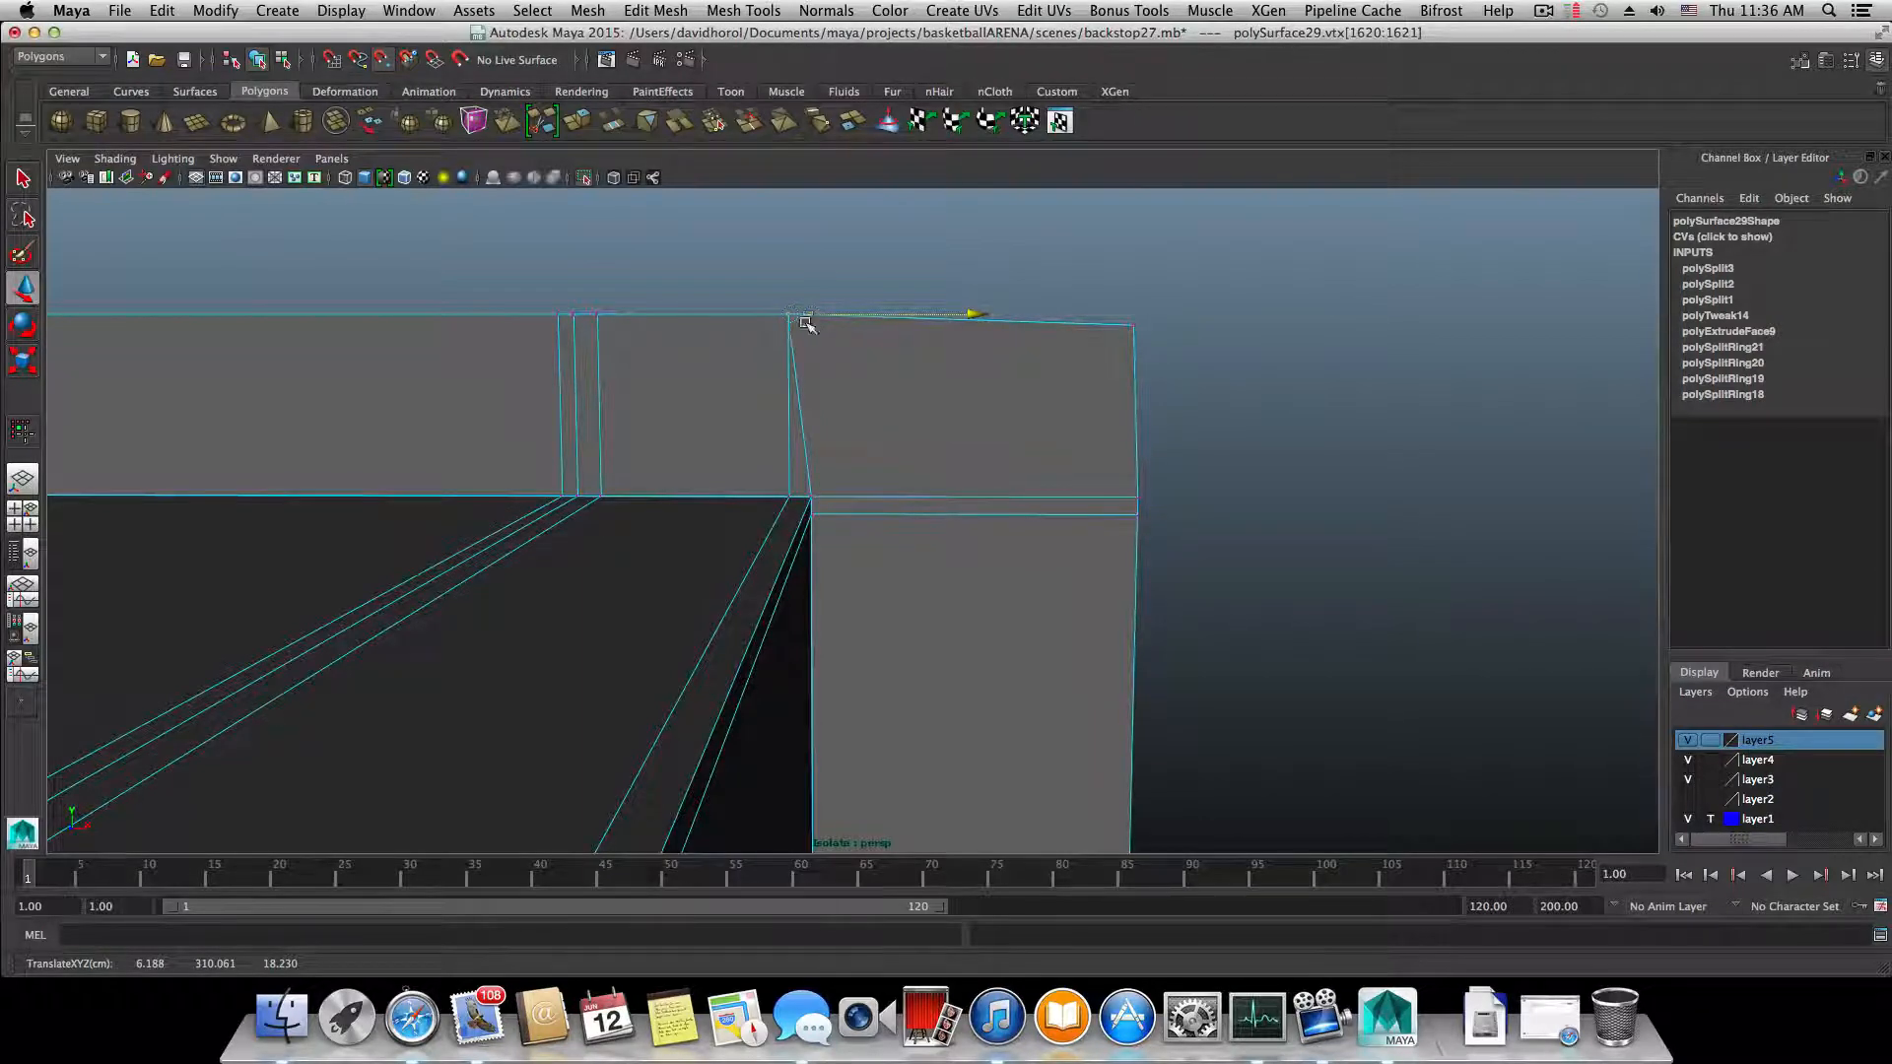
middle_click_drag(806, 323, 814, 480)
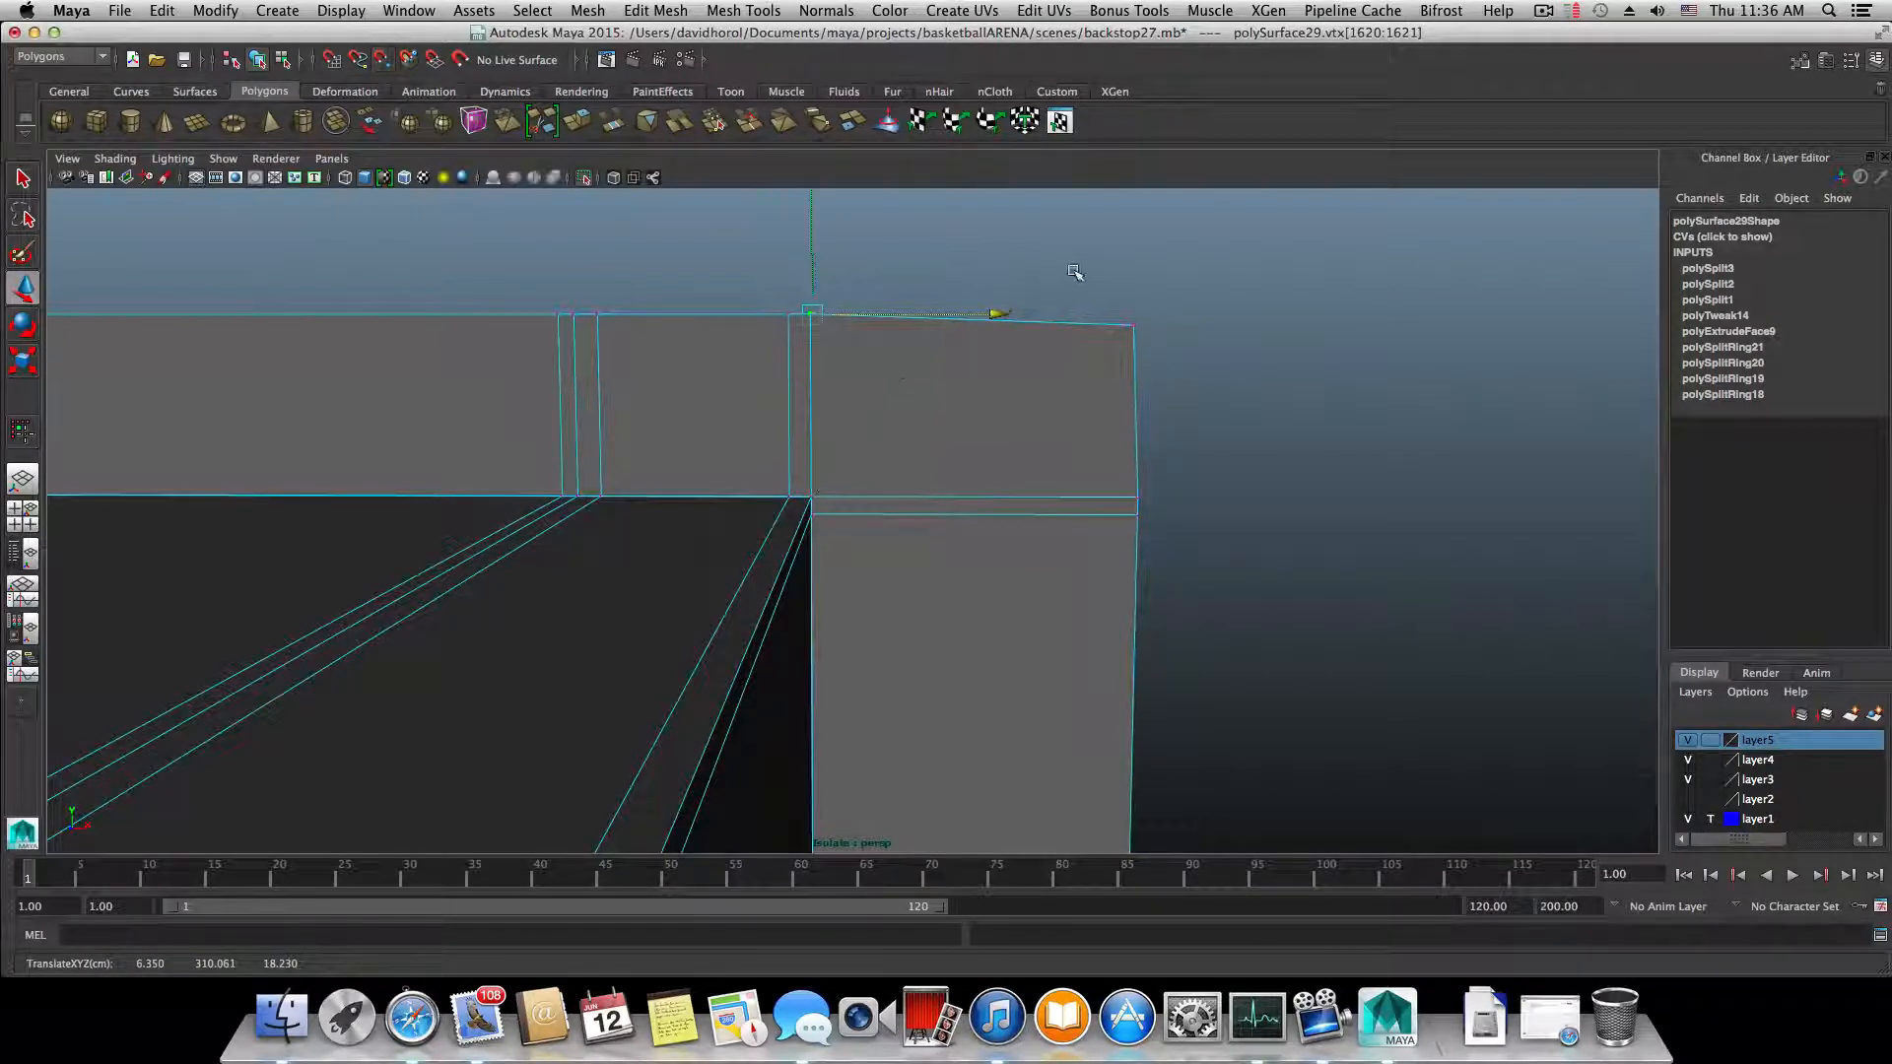
- Snap the raised outer corner's two vertices in line with the outer side edge and the rim's top, and return to object mode
left_click_drag(1108, 306, 1231, 327)
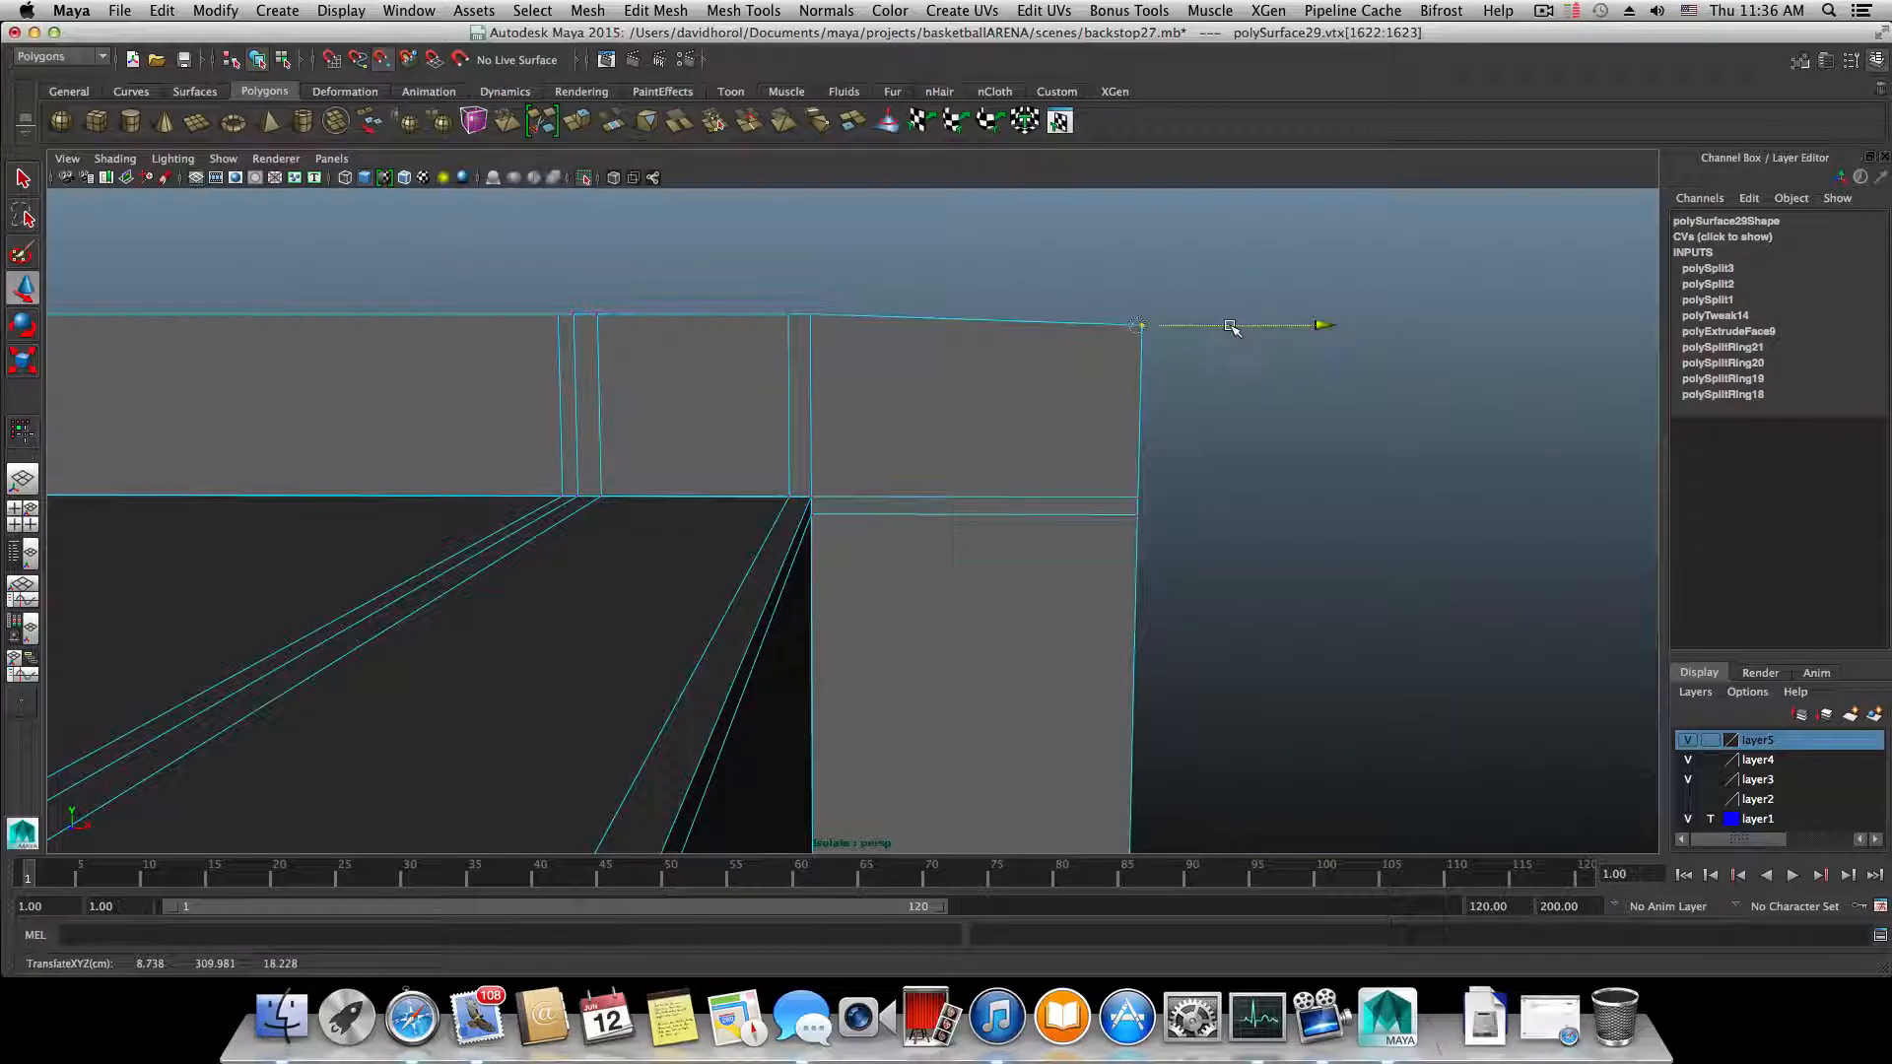
left_click_drag(1139, 271, 608, 456)
key("F8")
middle_click_drag(608, 457, 790, 489, "alt")
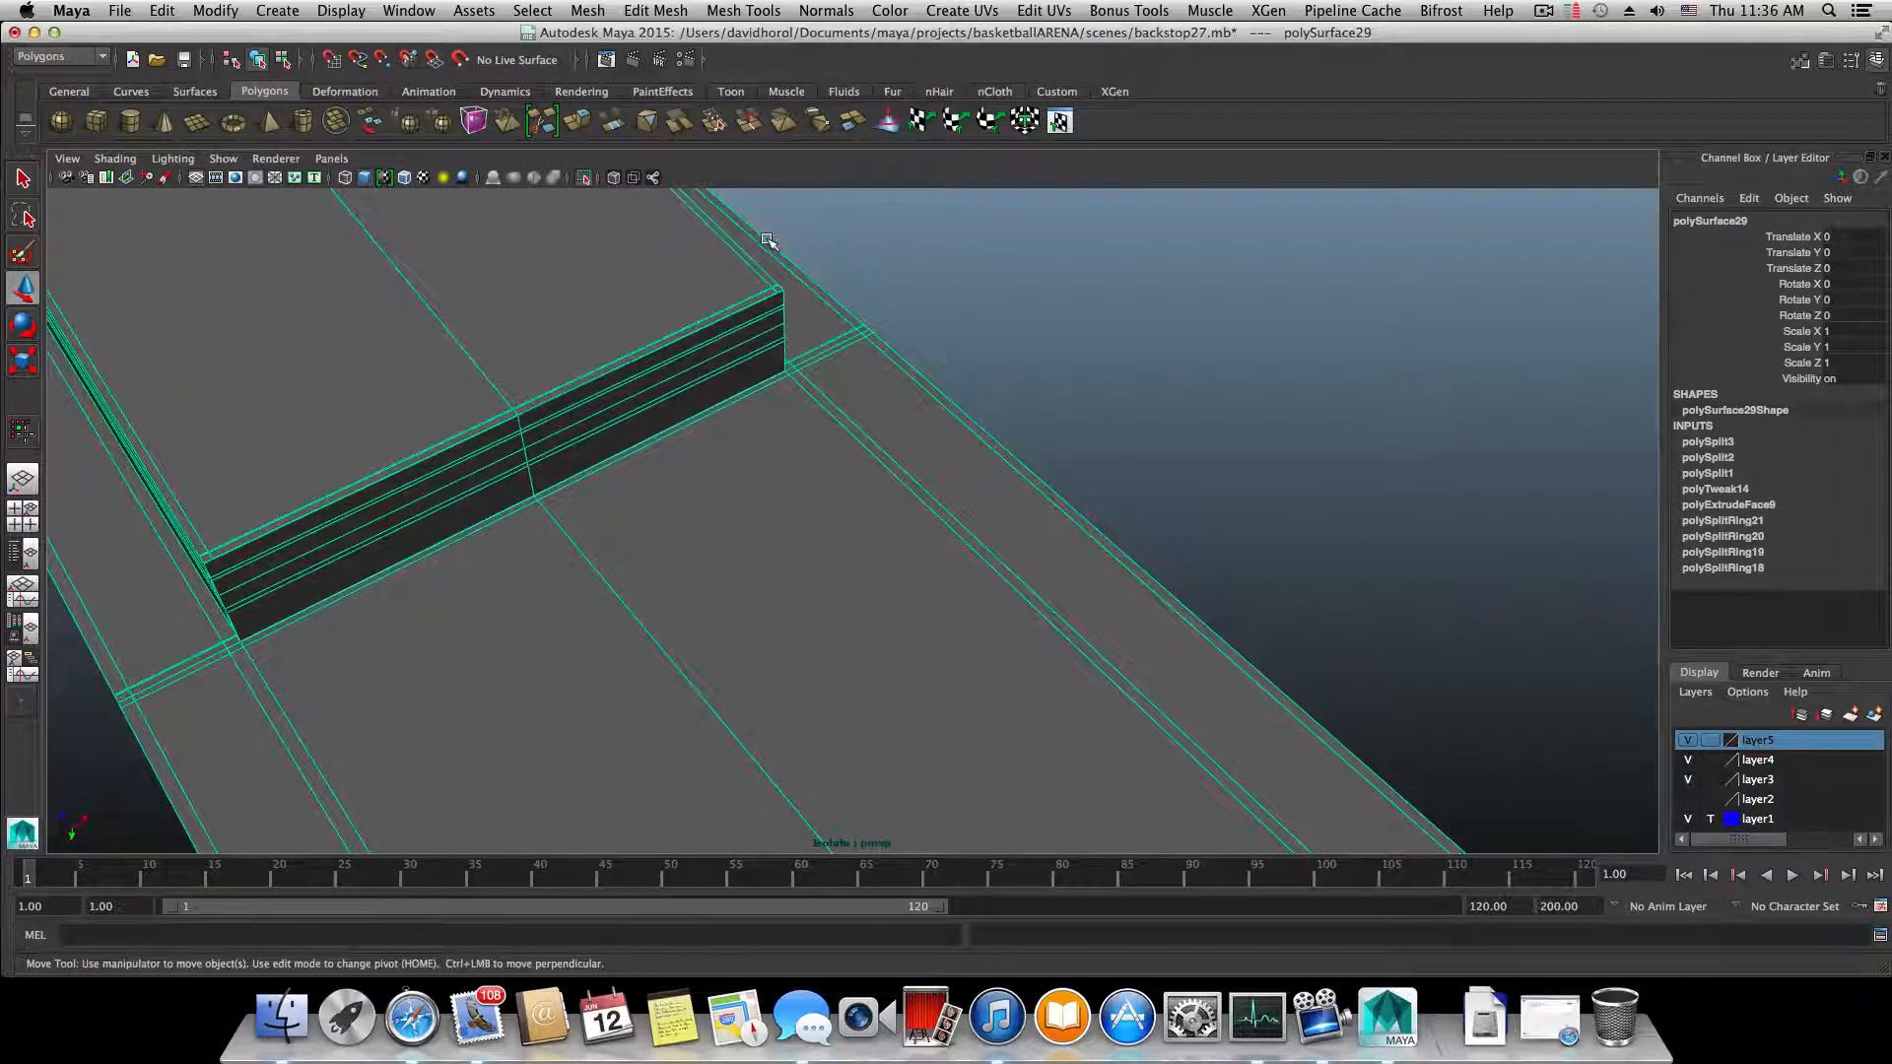
- Try to cut an extra support edge at the corner of the arm's raised block with the Multi-Cut tool
mouse_move(937, 371)
left_mouse_down("alt")
mouse_move(996, 473)
mouse_move(1099, 496)
mouse_move(1146, 477)
mouse_move(1073, 494)
mouse_move(966, 394)
left_mouse_up("alt")
left_click(642, 9)
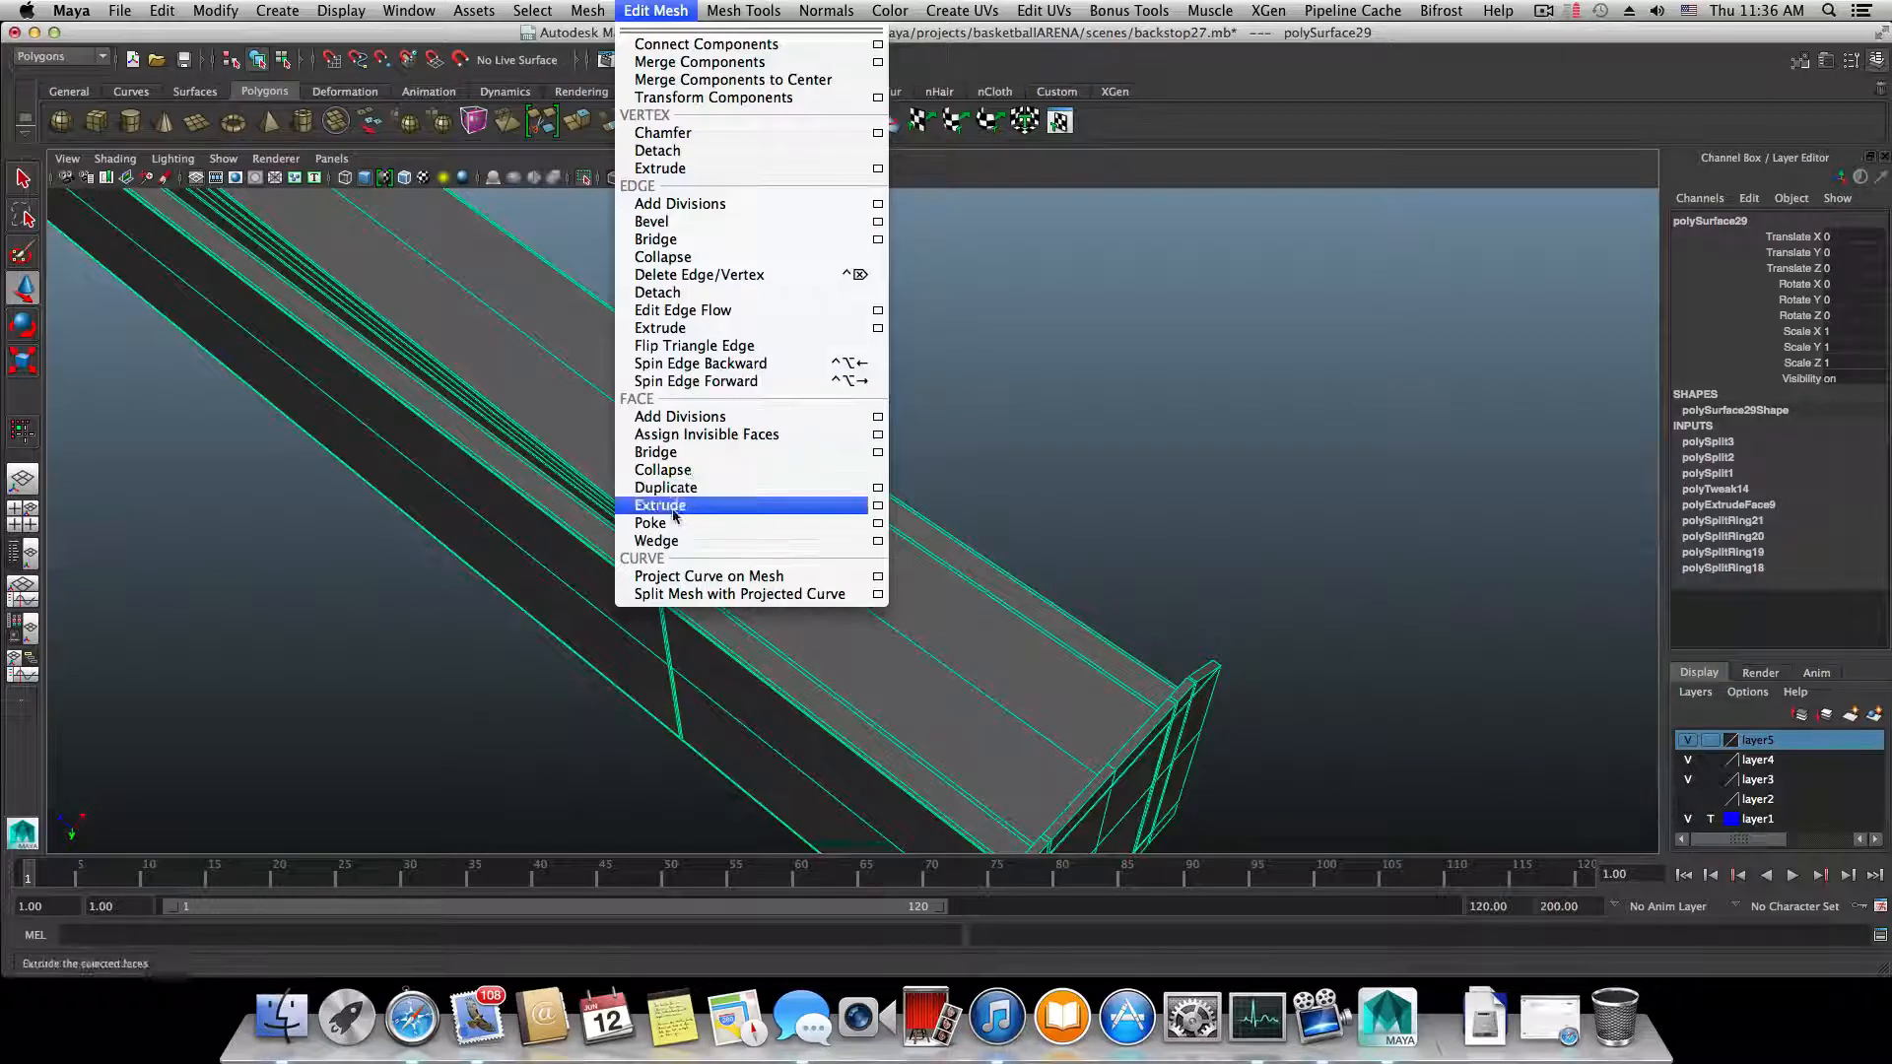
mouse_move(739, 10)
left_click(762, 315)
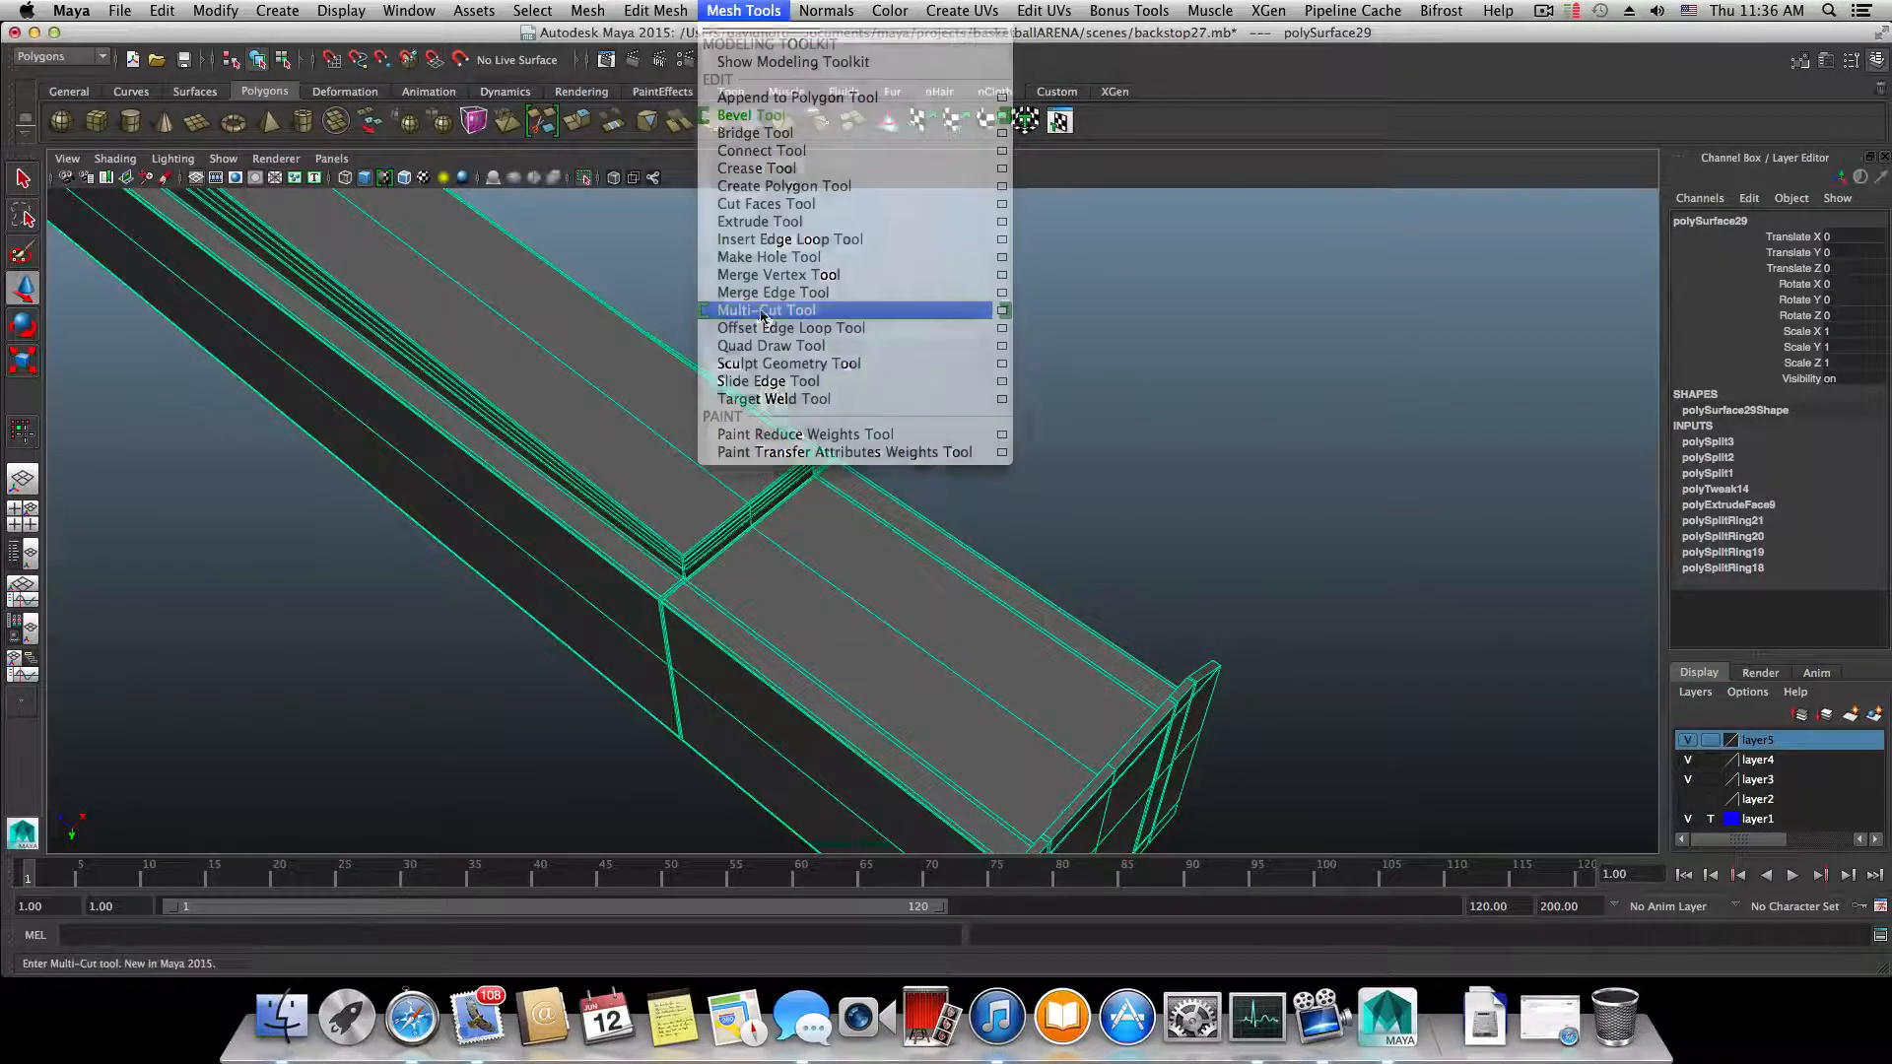
scroll(796, 475, "up", 10)
left_click_drag(749, 354, 788, 513, "alt")
scroll(776, 513, "up", 4)
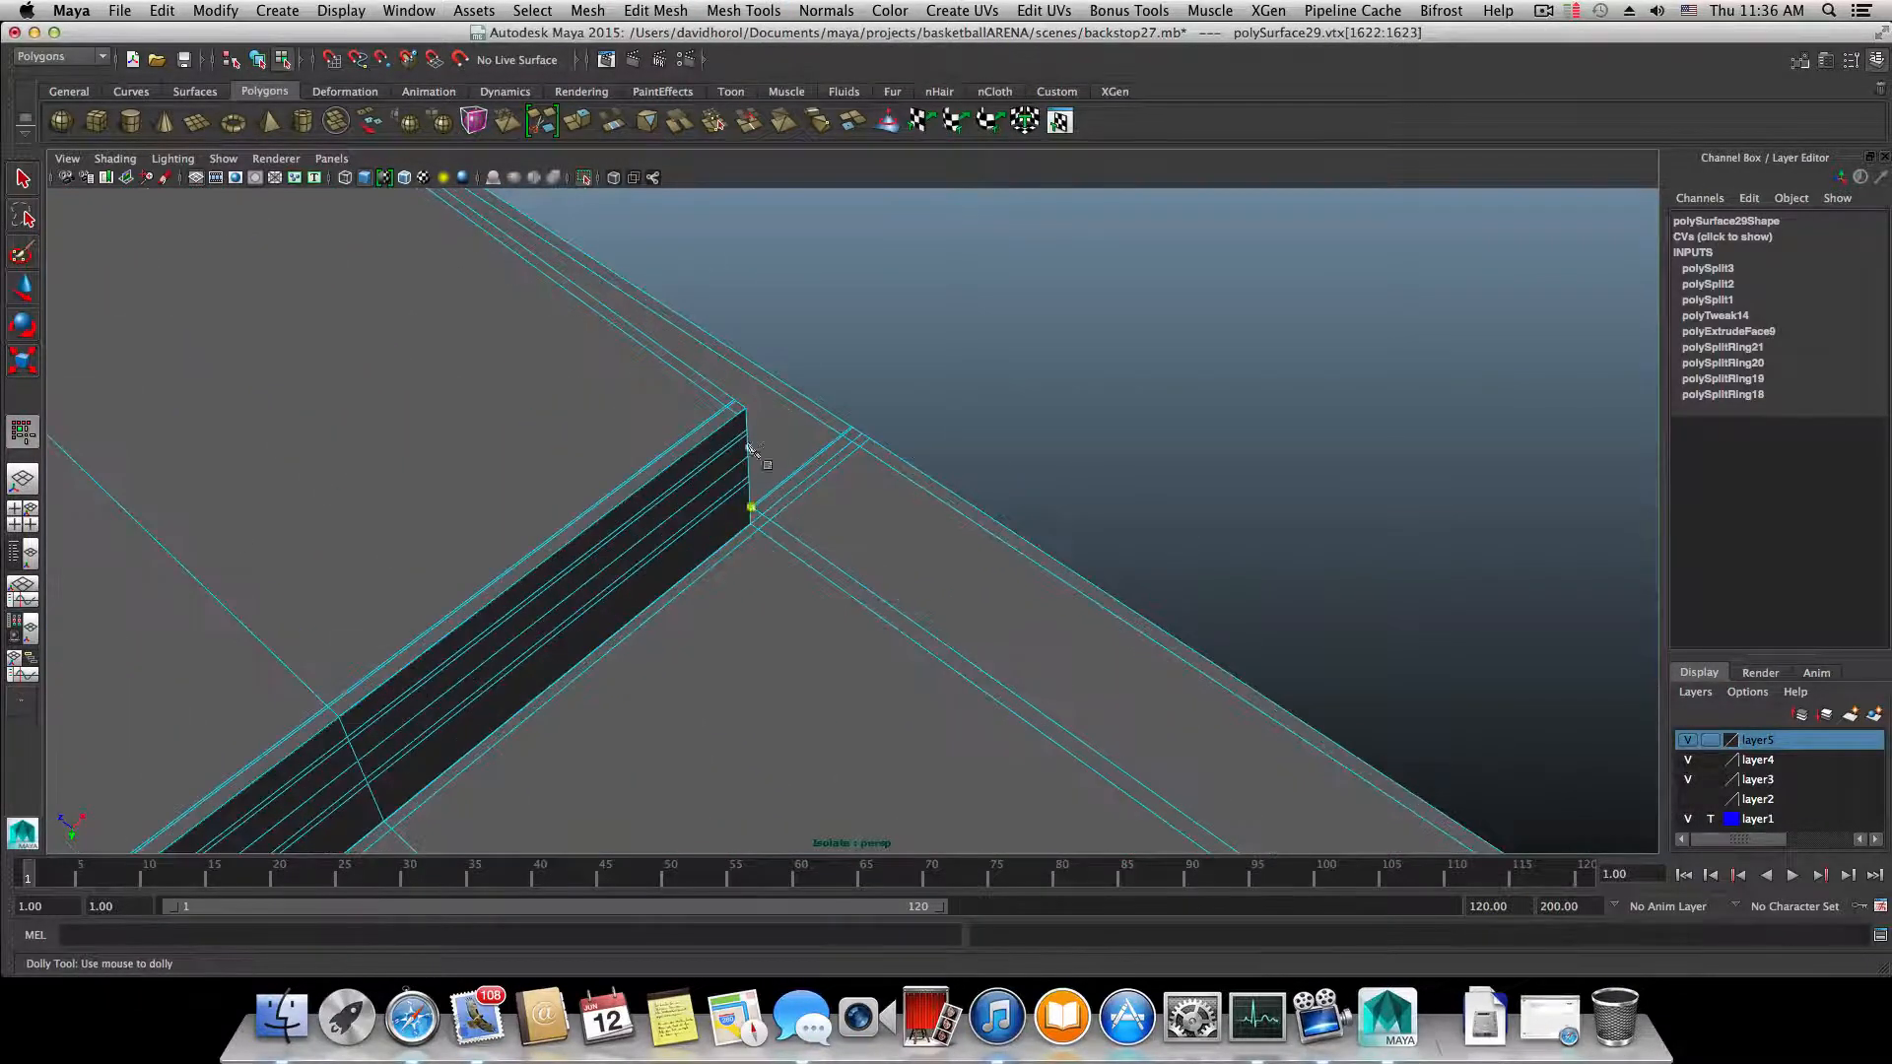
left_click(736, 414)
left_click_drag(741, 536, 812, 615, "alt")
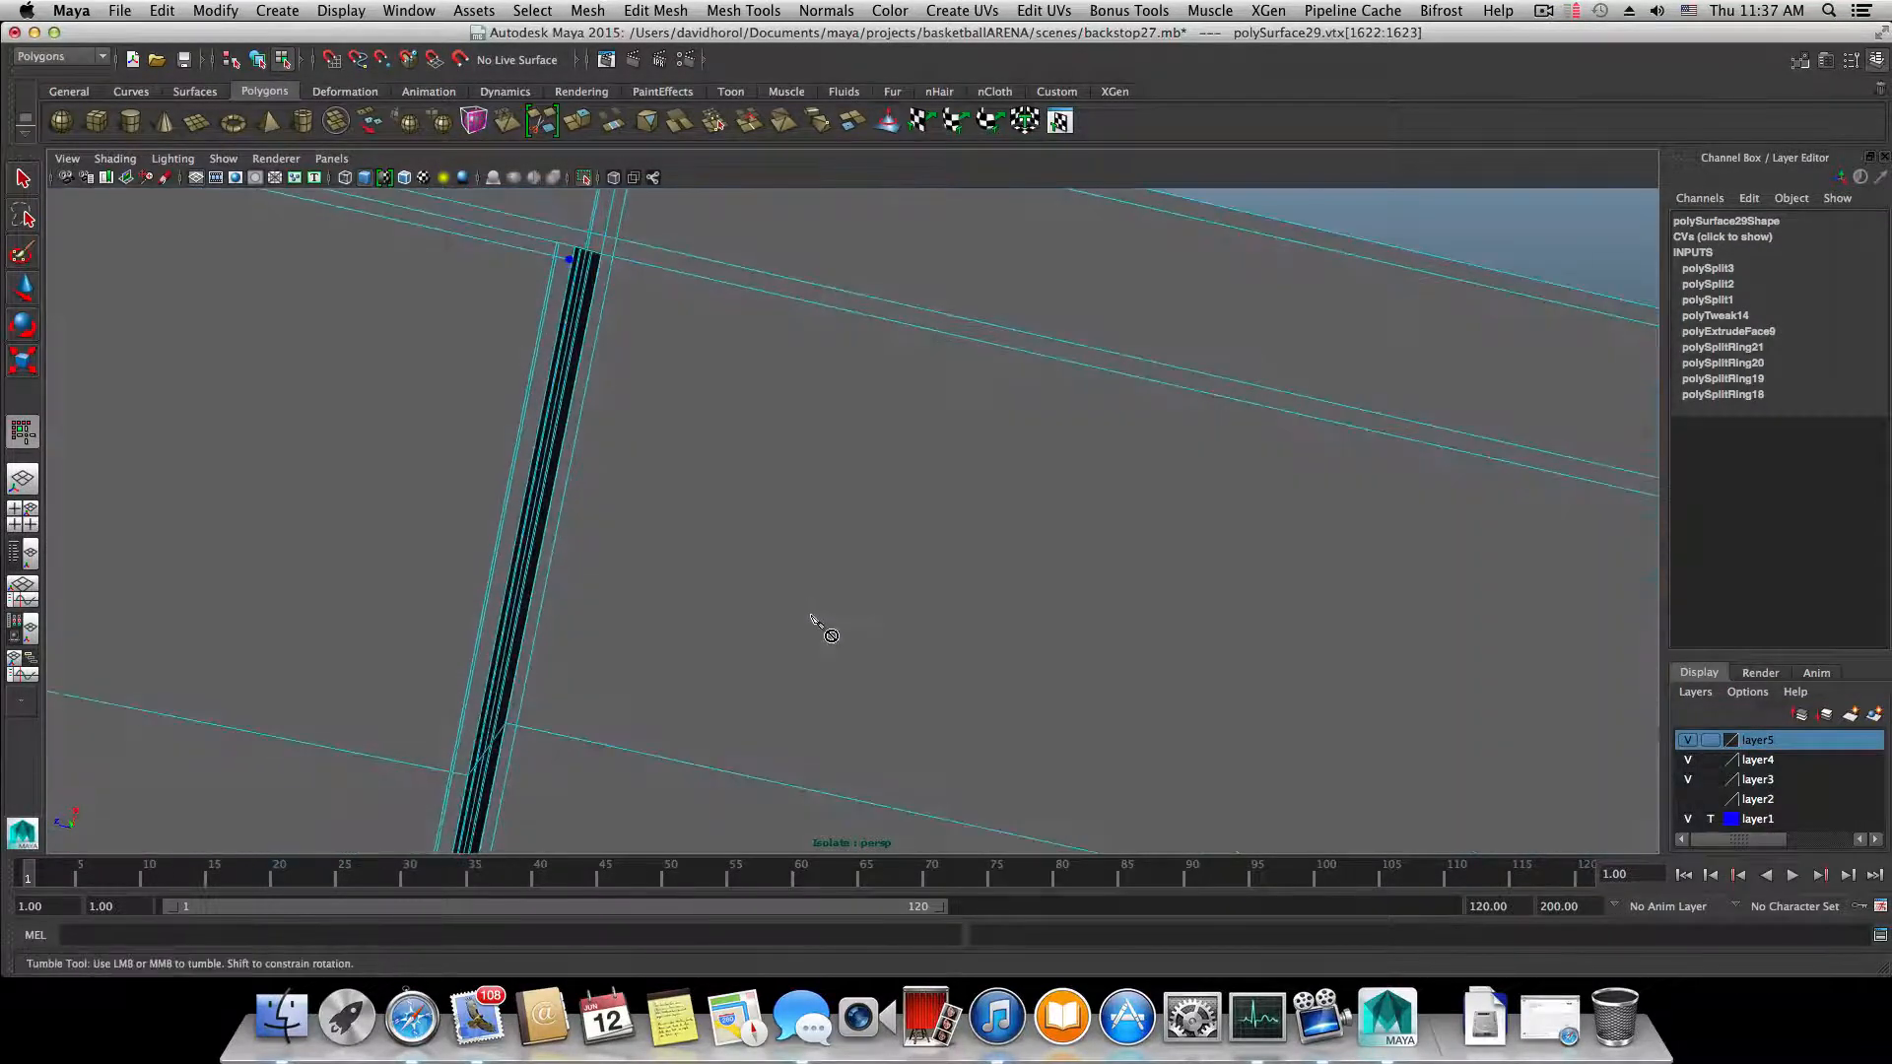
middle_click_drag(641, 422, 786, 569, "alt")
right_click_drag(786, 569, 1047, 580, "alt")
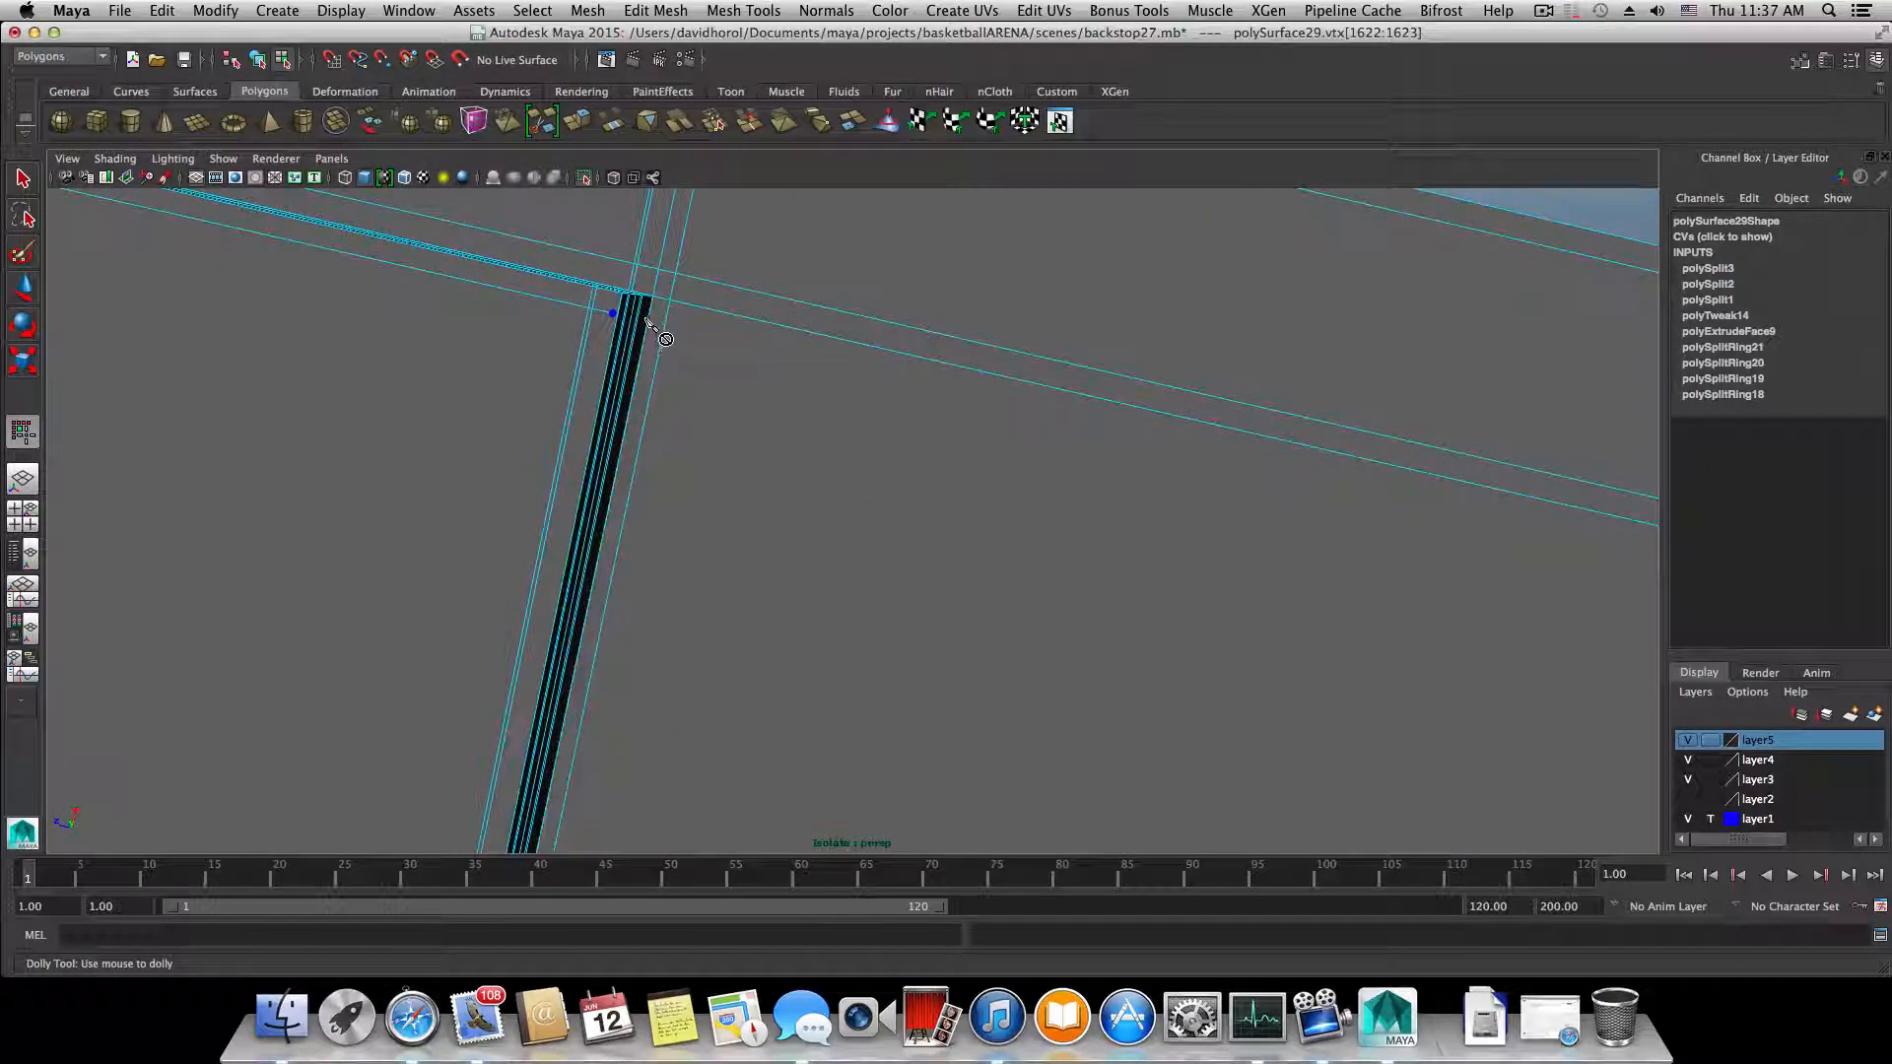
left_click_drag(666, 347, 589, 304, "alt")
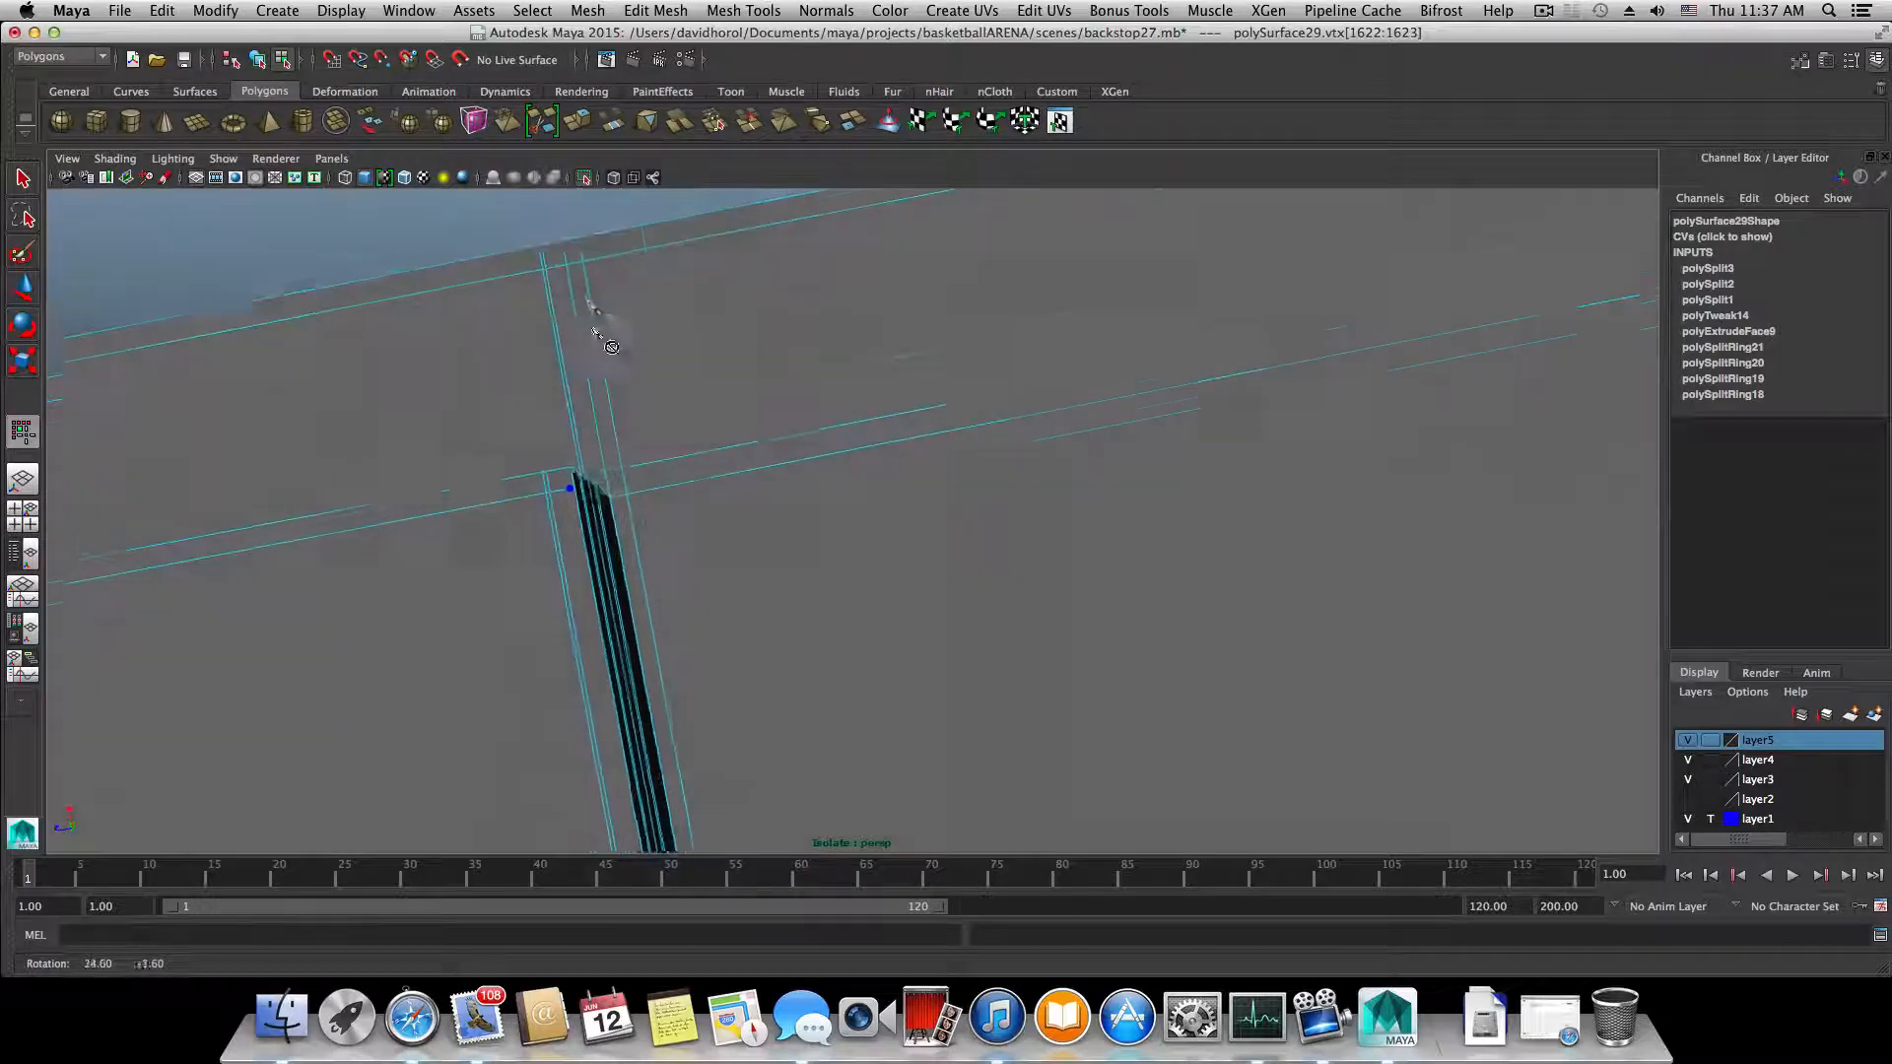
middle_click_drag(597, 499, 905, 327, "alt")
right_click_drag(904, 328, 1161, 403, "alt")
middle_click_drag(1161, 403, 1127, 545, "alt")
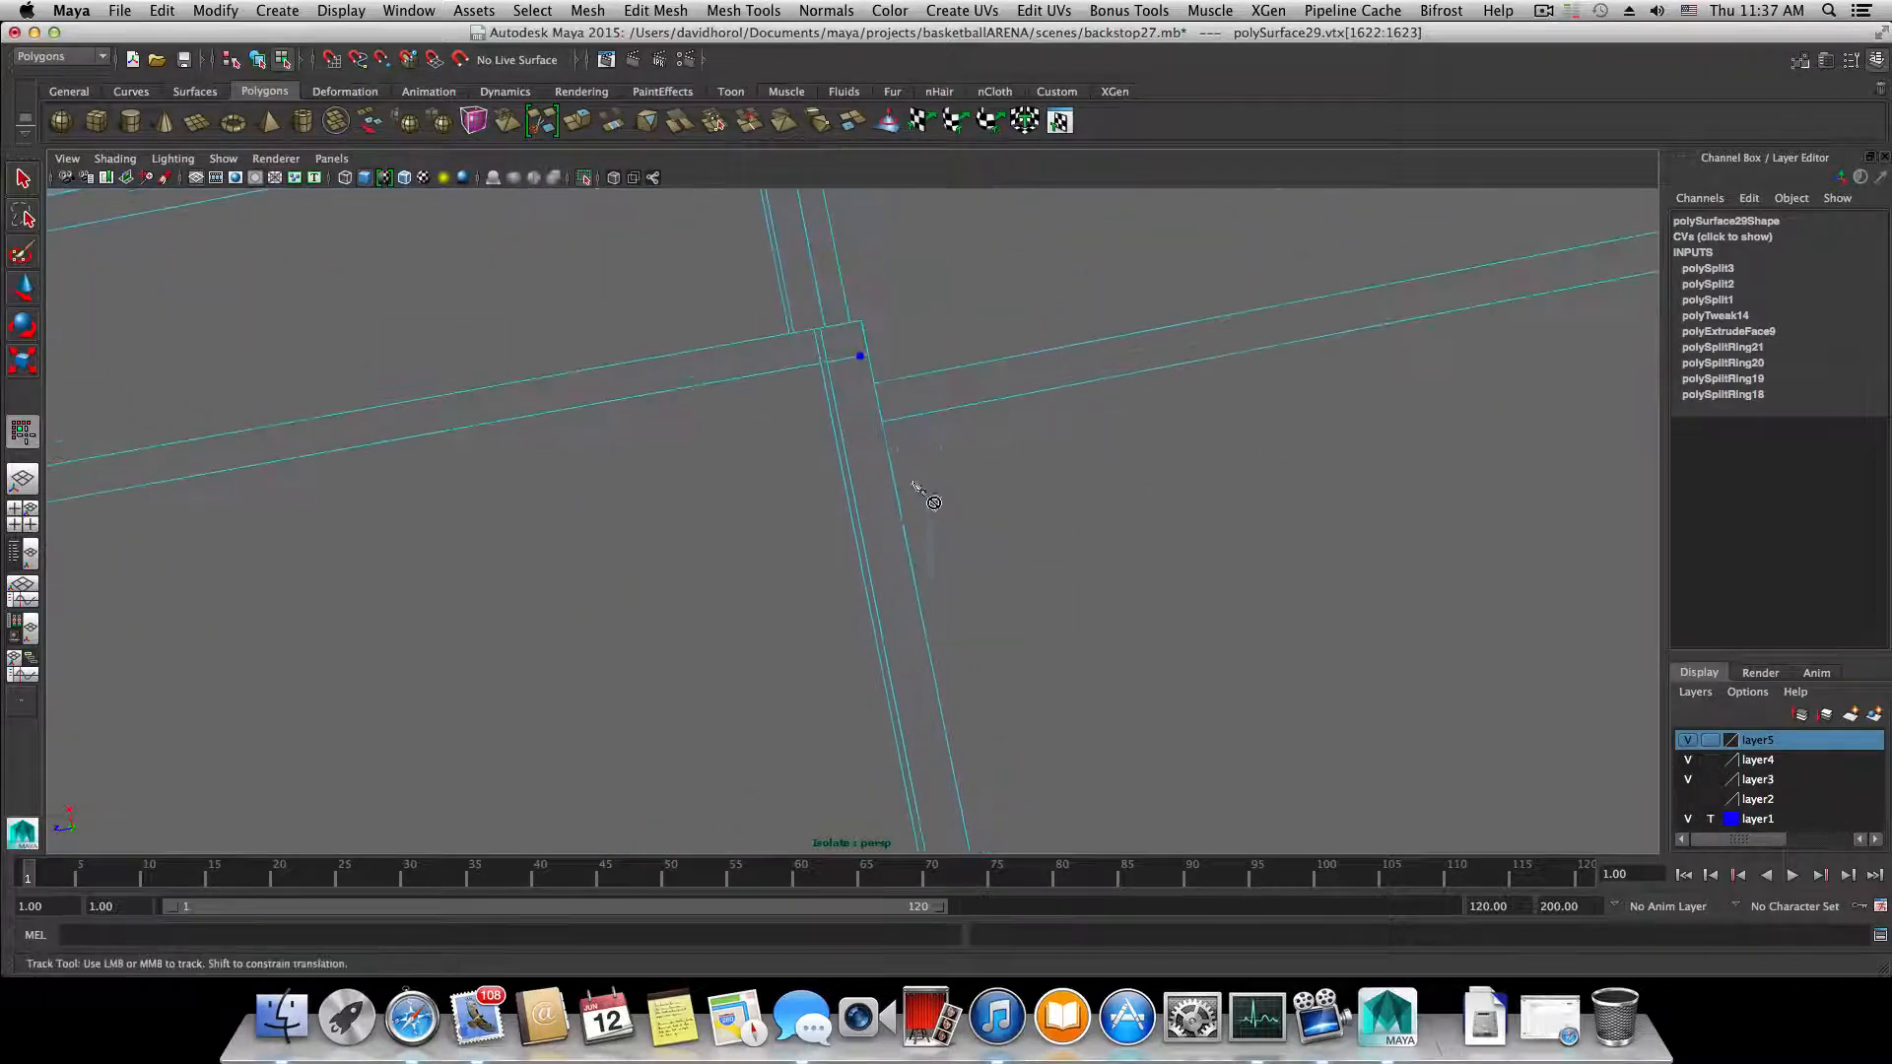
key("super+z")
- Examine the closely spaced edges and vertices around the raised block's end corner, and leave the Multi-Cut tool without cutting
left_click_drag(851, 383, 764, 407, "alt")
middle_click_drag(936, 643, 806, 386, "alt")
middle_click_drag(998, 664, 739, 425, "alt")
right_click_drag(741, 425, 933, 547, "alt")
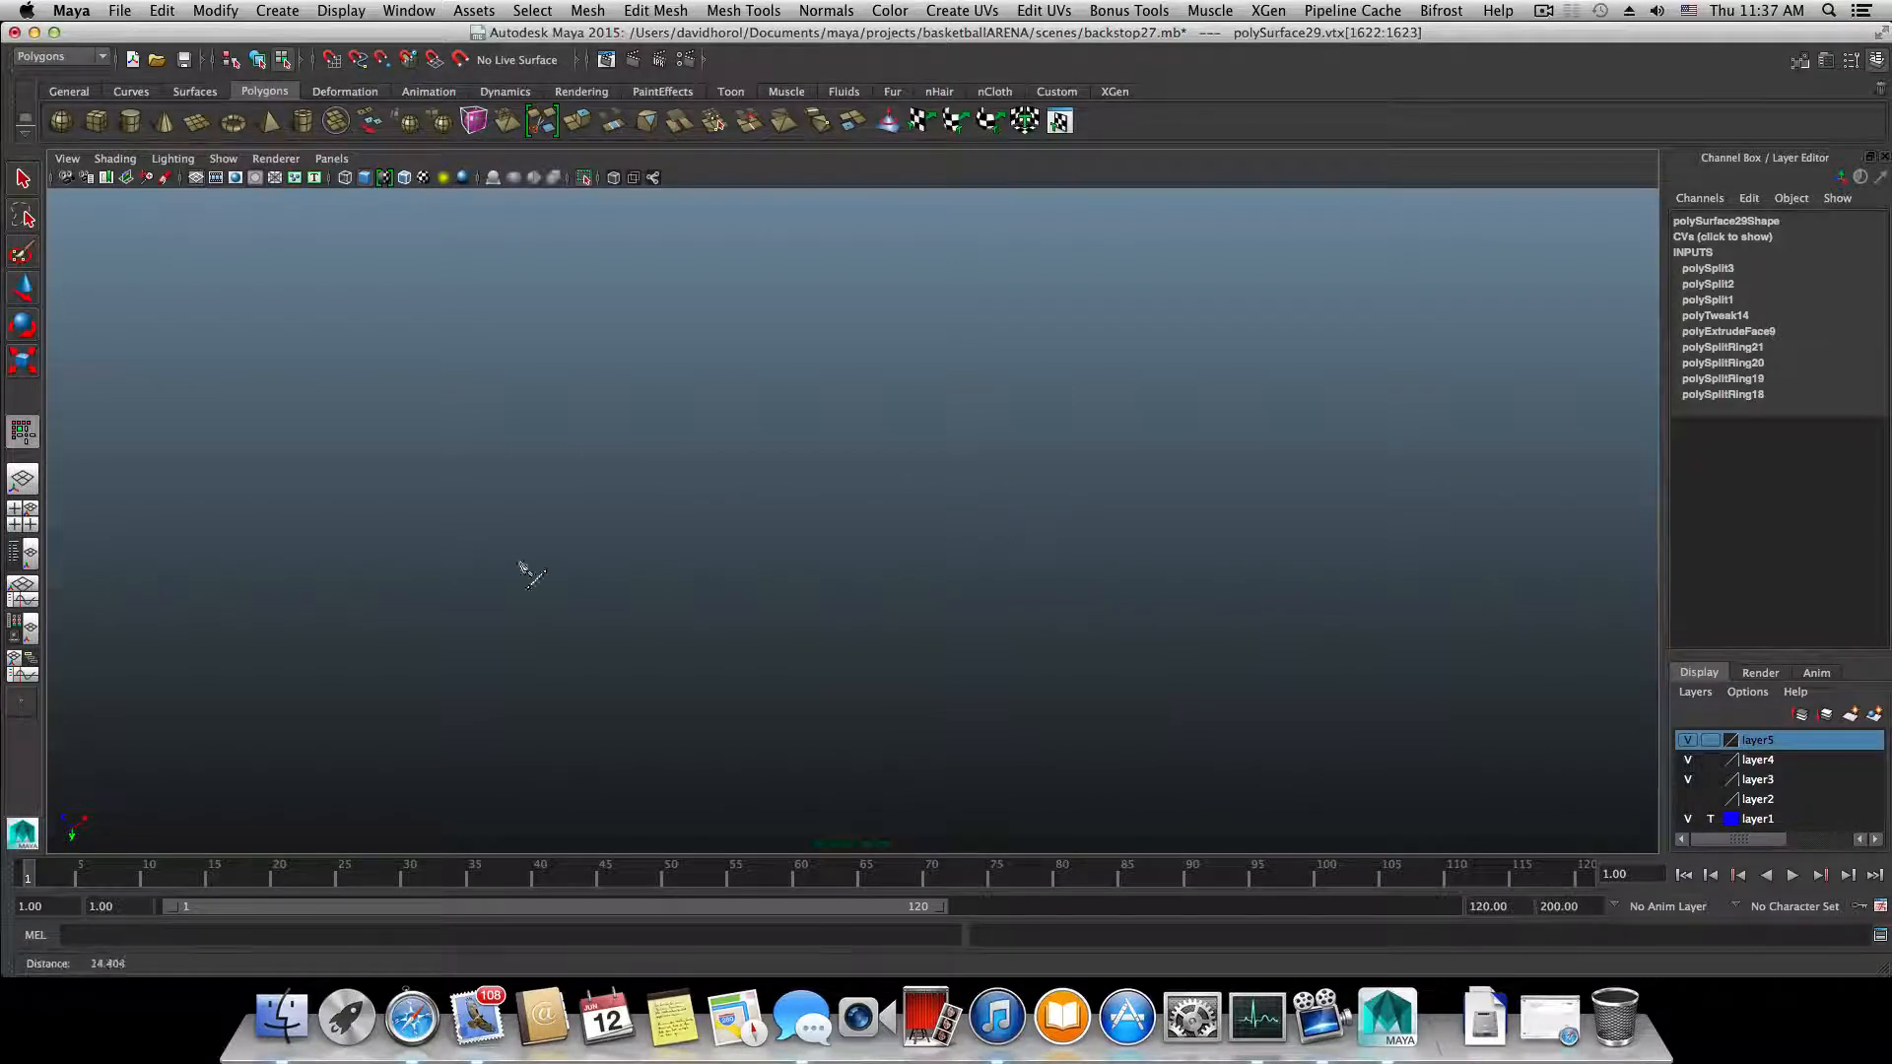
scroll(986, 577, "down", 5)
scroll(748, 575, "up", 5)
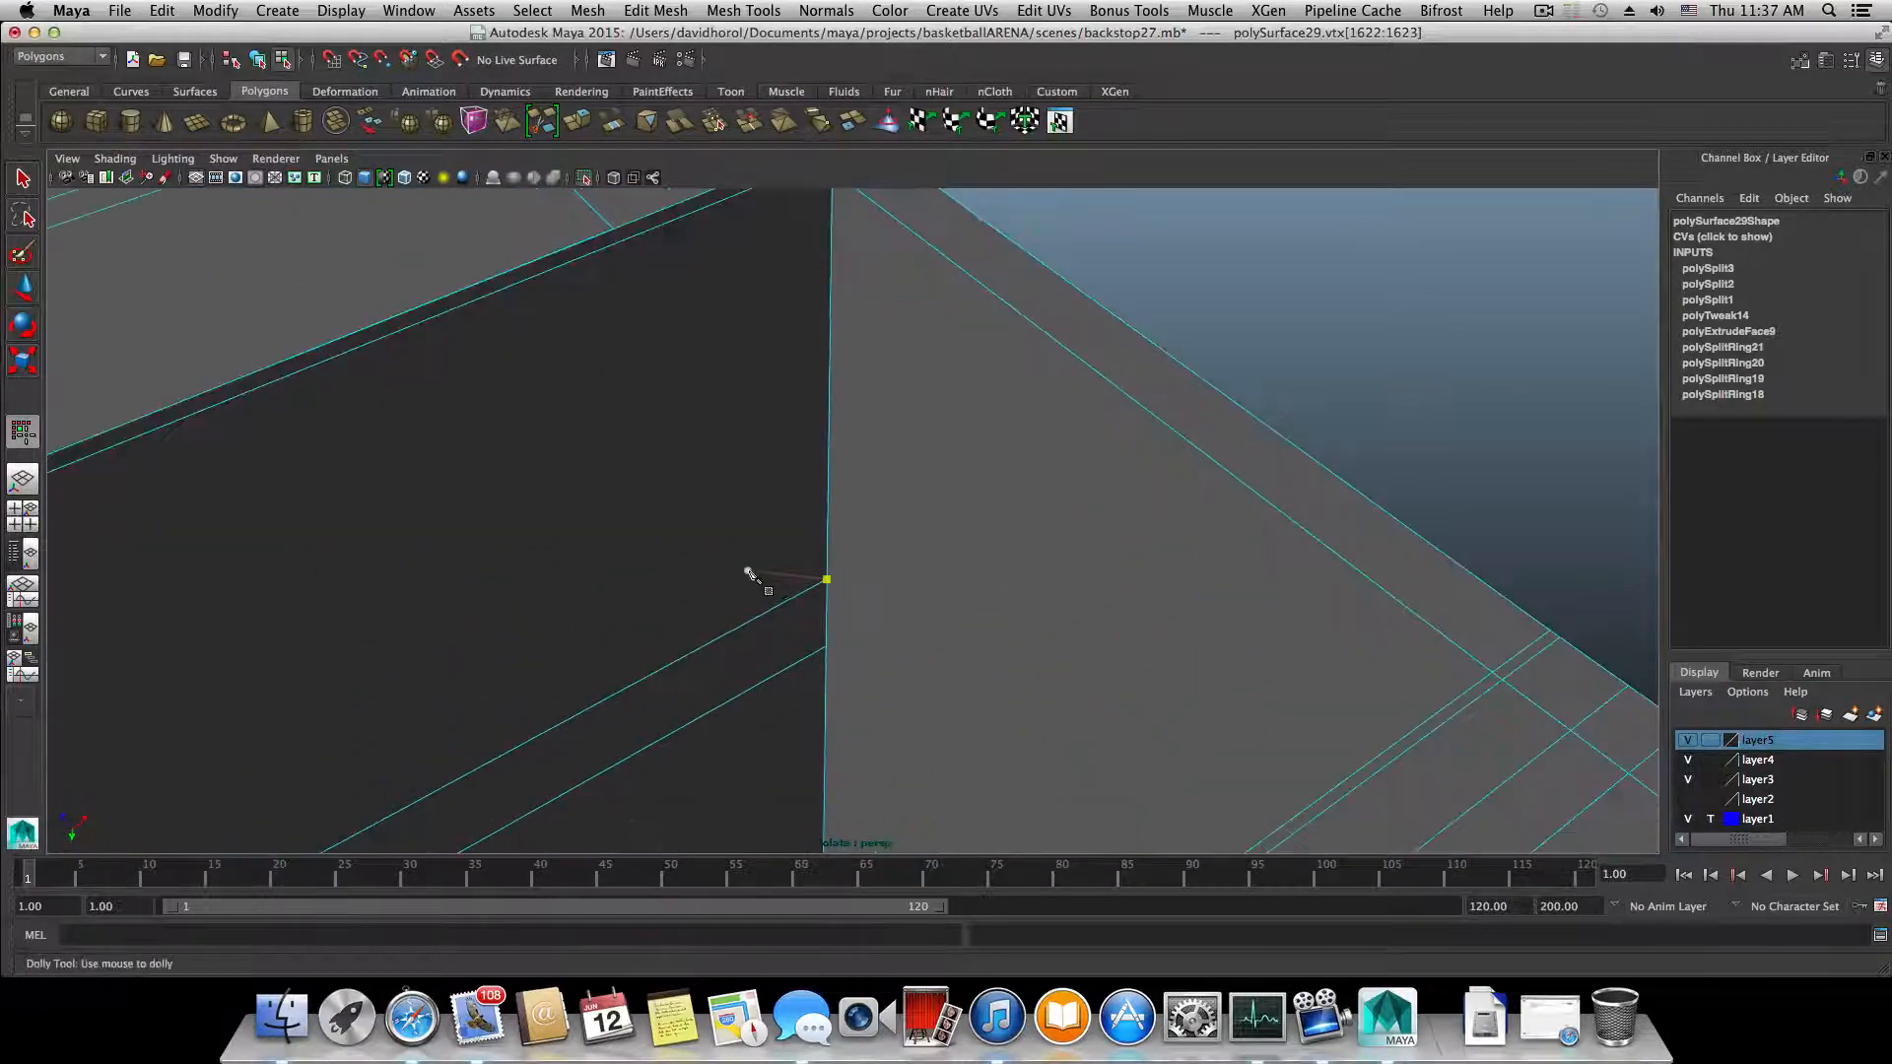
middle_click_drag(749, 571, 750, 578, "alt")
scroll(750, 579, "up", 1)
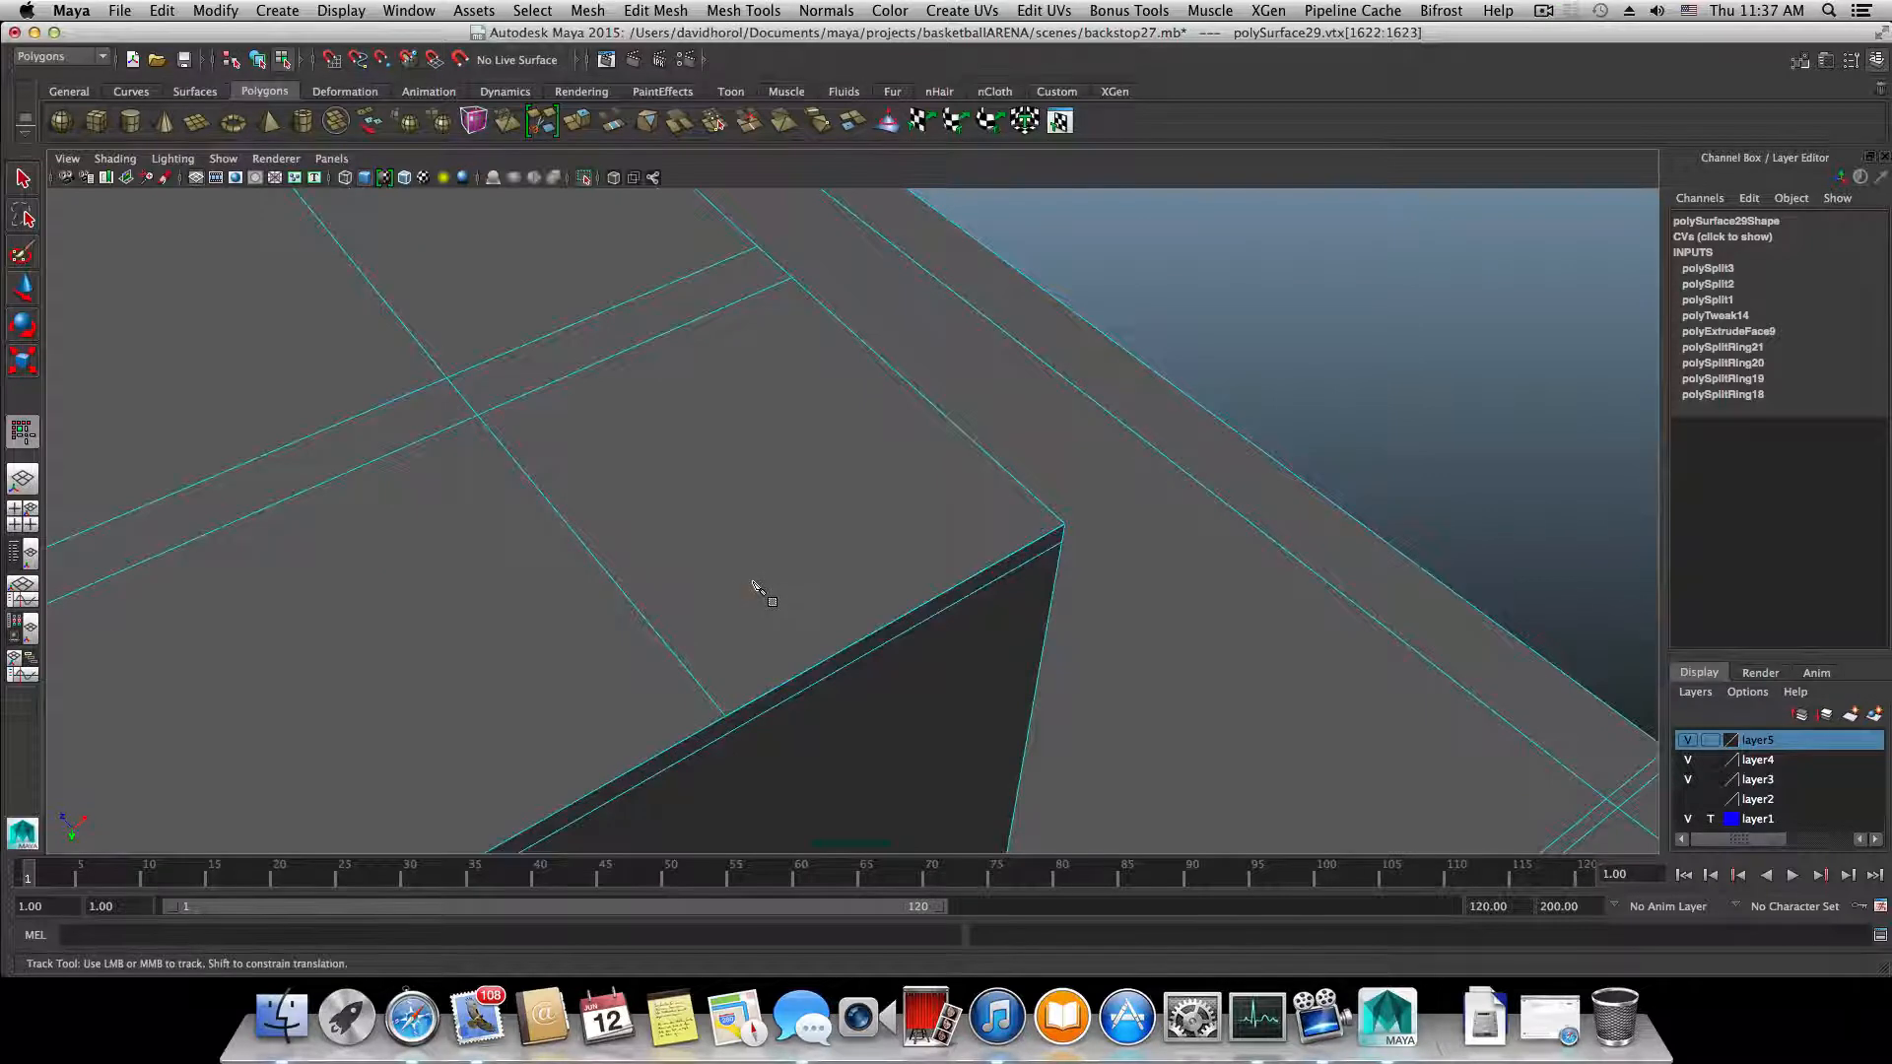
scroll(754, 581, "up", 4)
scroll(774, 596, "up", 2)
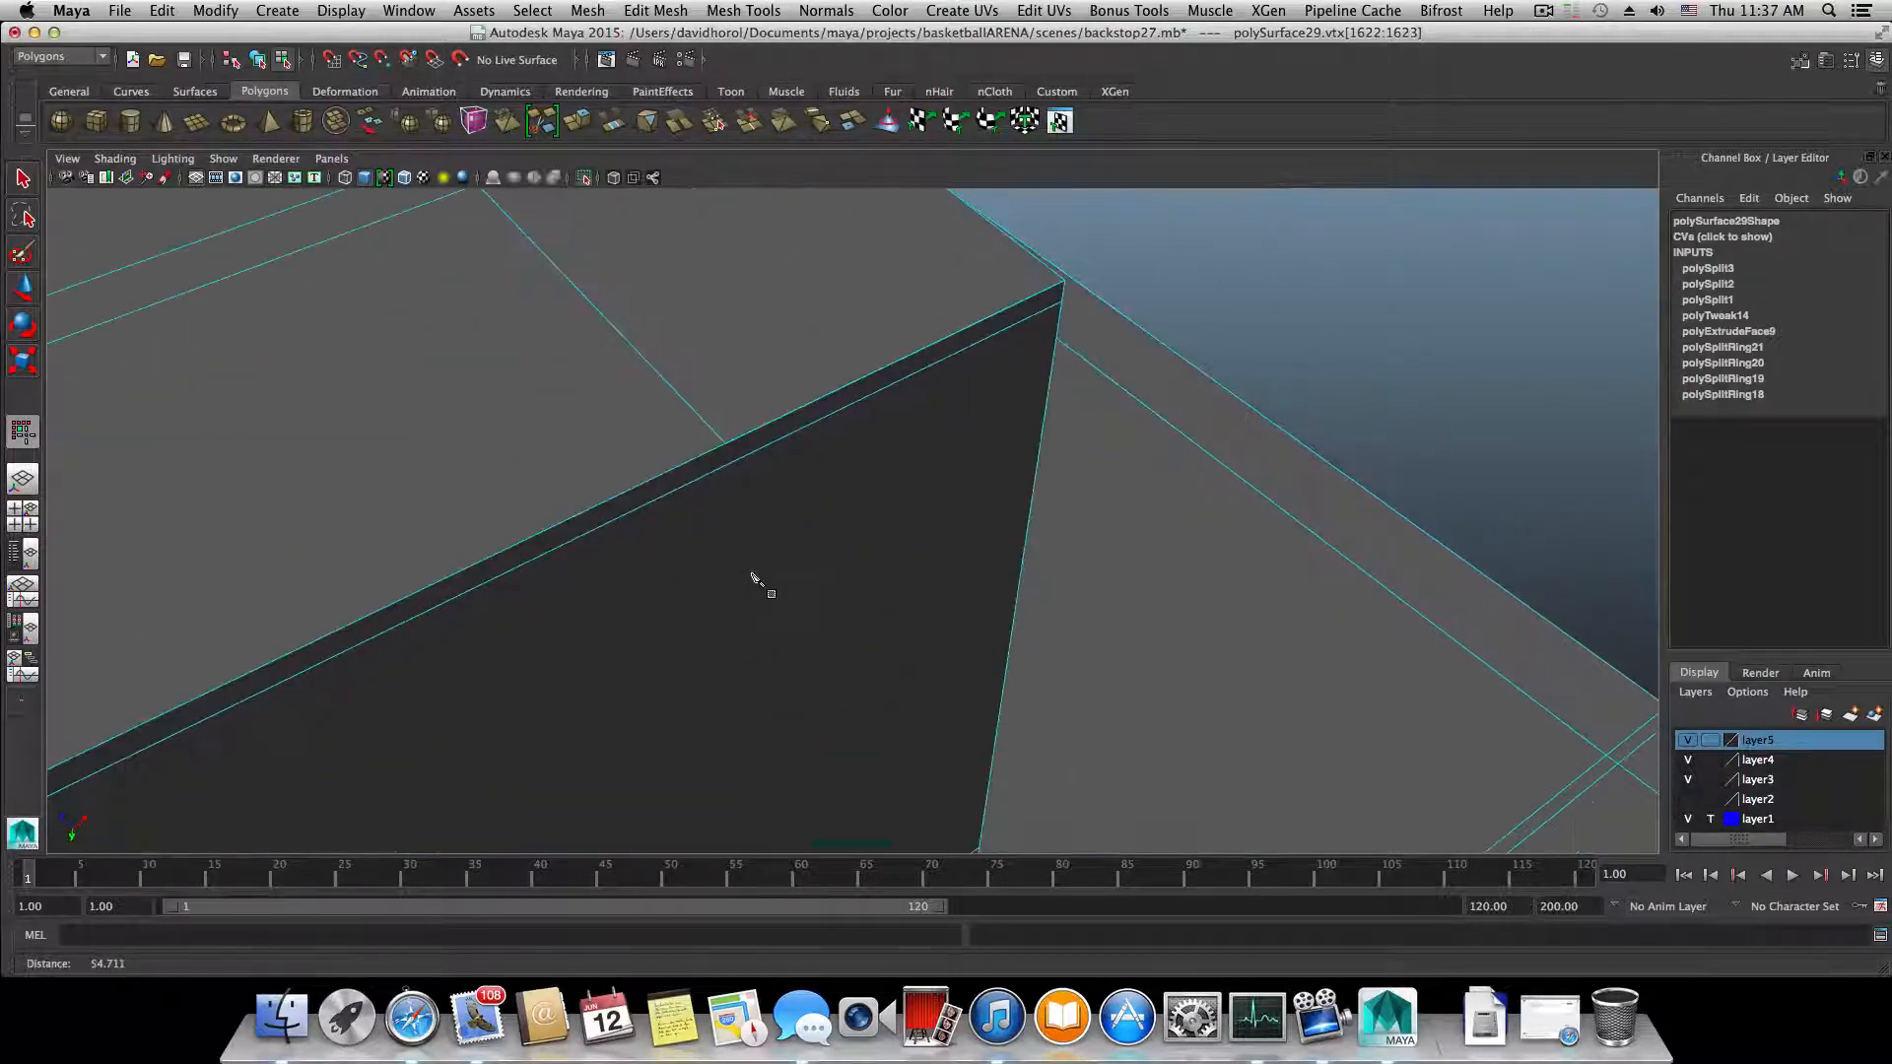
scroll(773, 593, "up", 2)
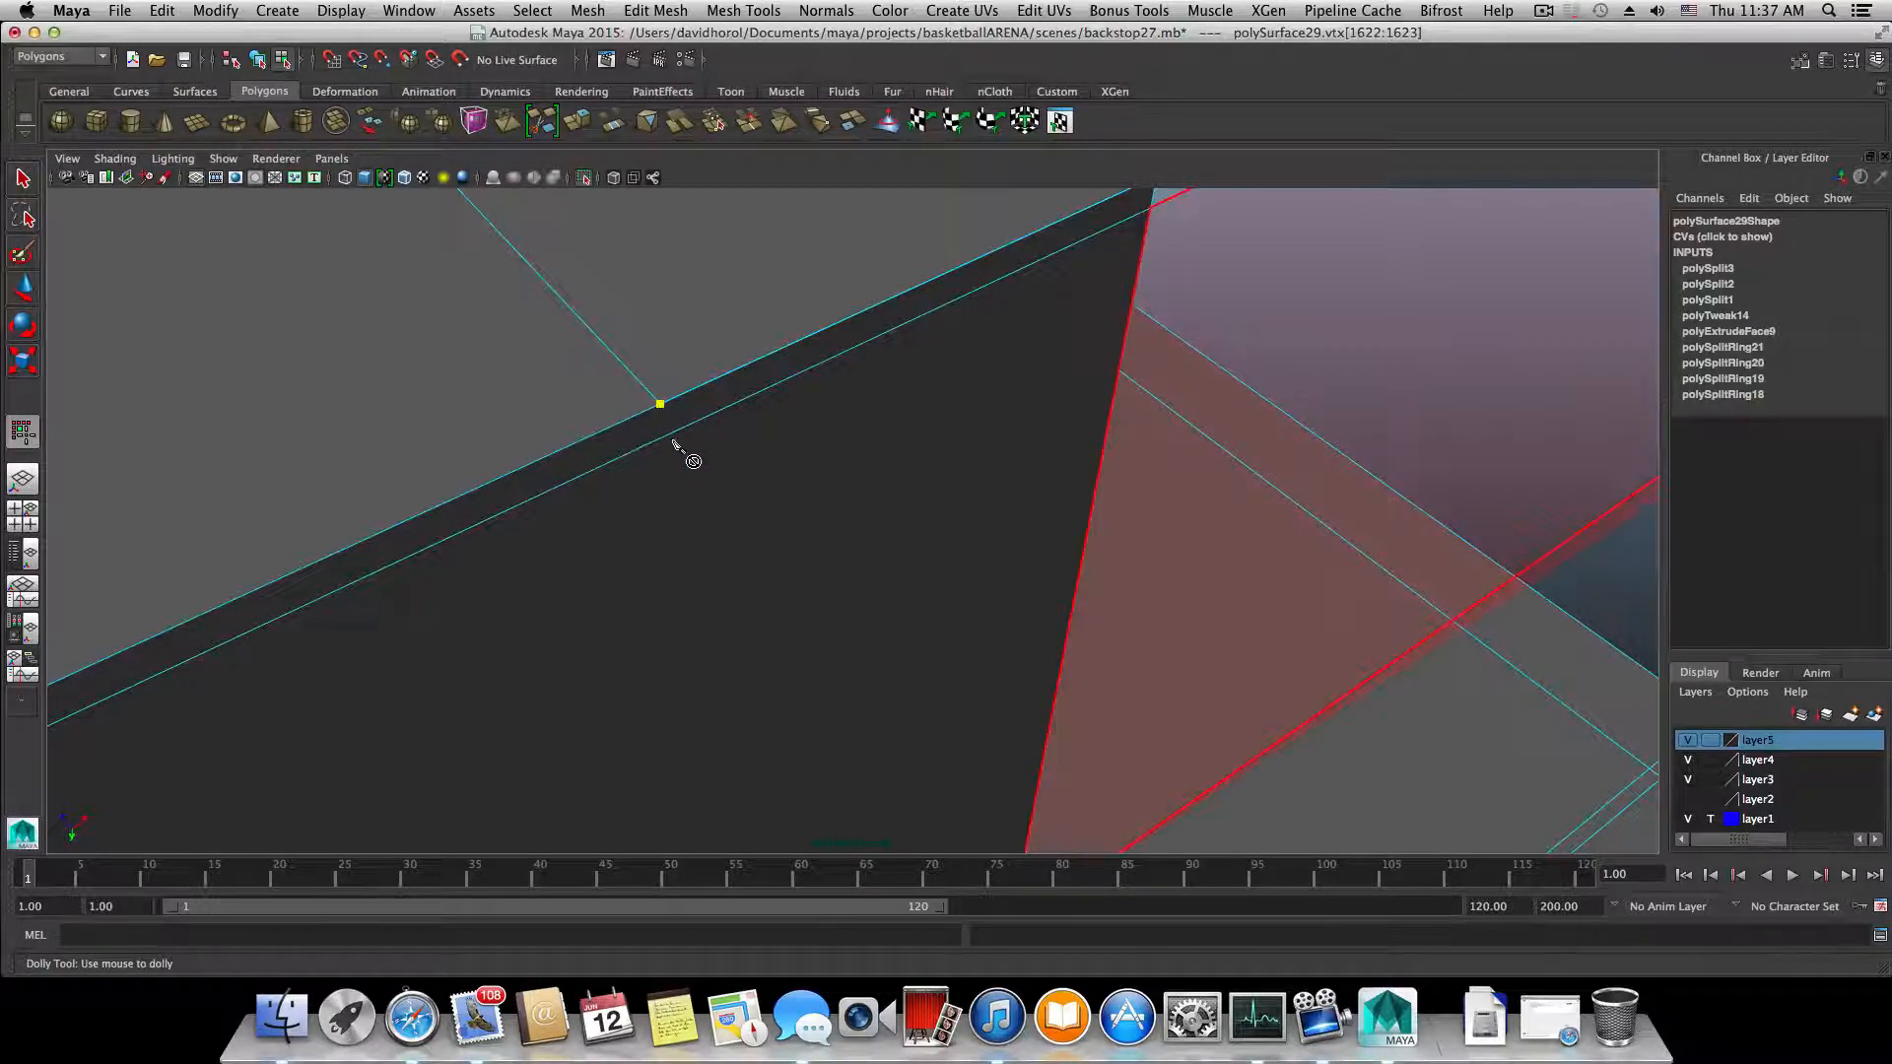
scroll(681, 490, "down", 10)
middle_click_drag(727, 578, 722, 537, "alt")
scroll(930, 597, "up", 5)
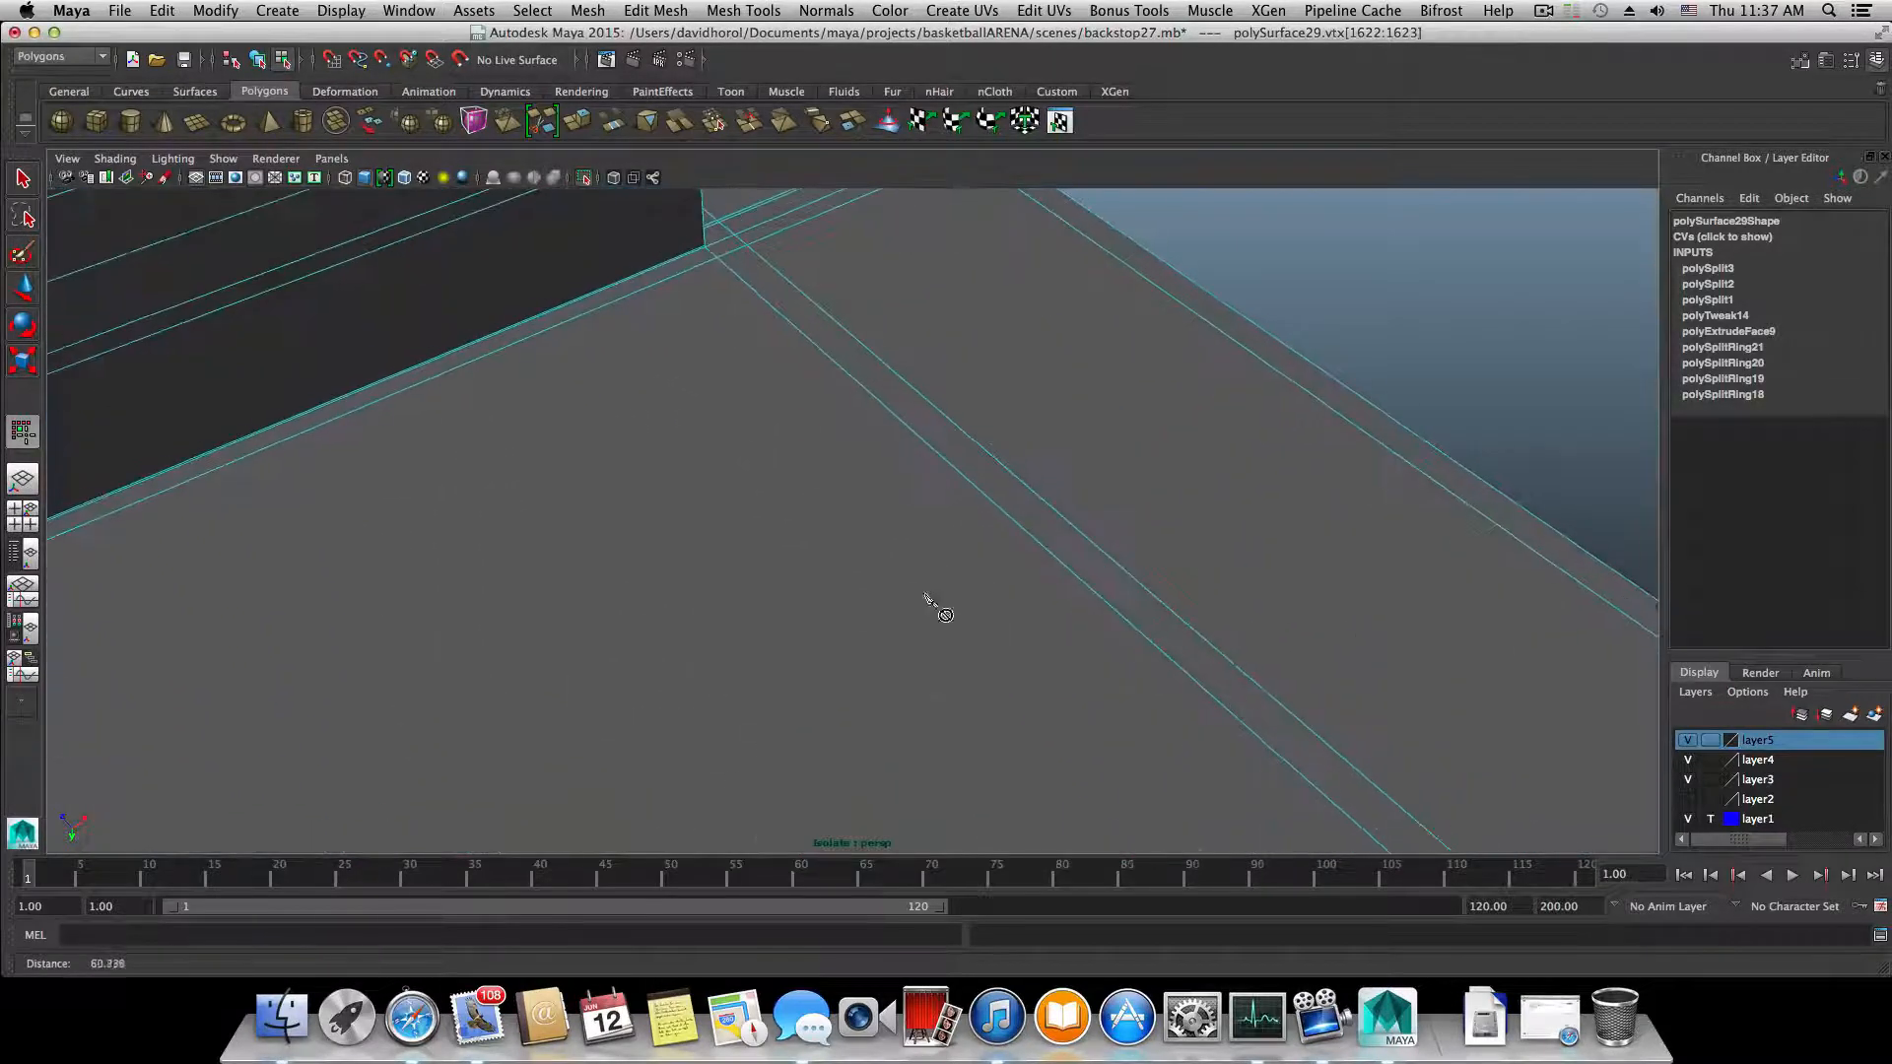
scroll(651, 274, "down", 8)
middle_click_drag(652, 276, 739, 394, "alt")
scroll(800, 449, "up", 10)
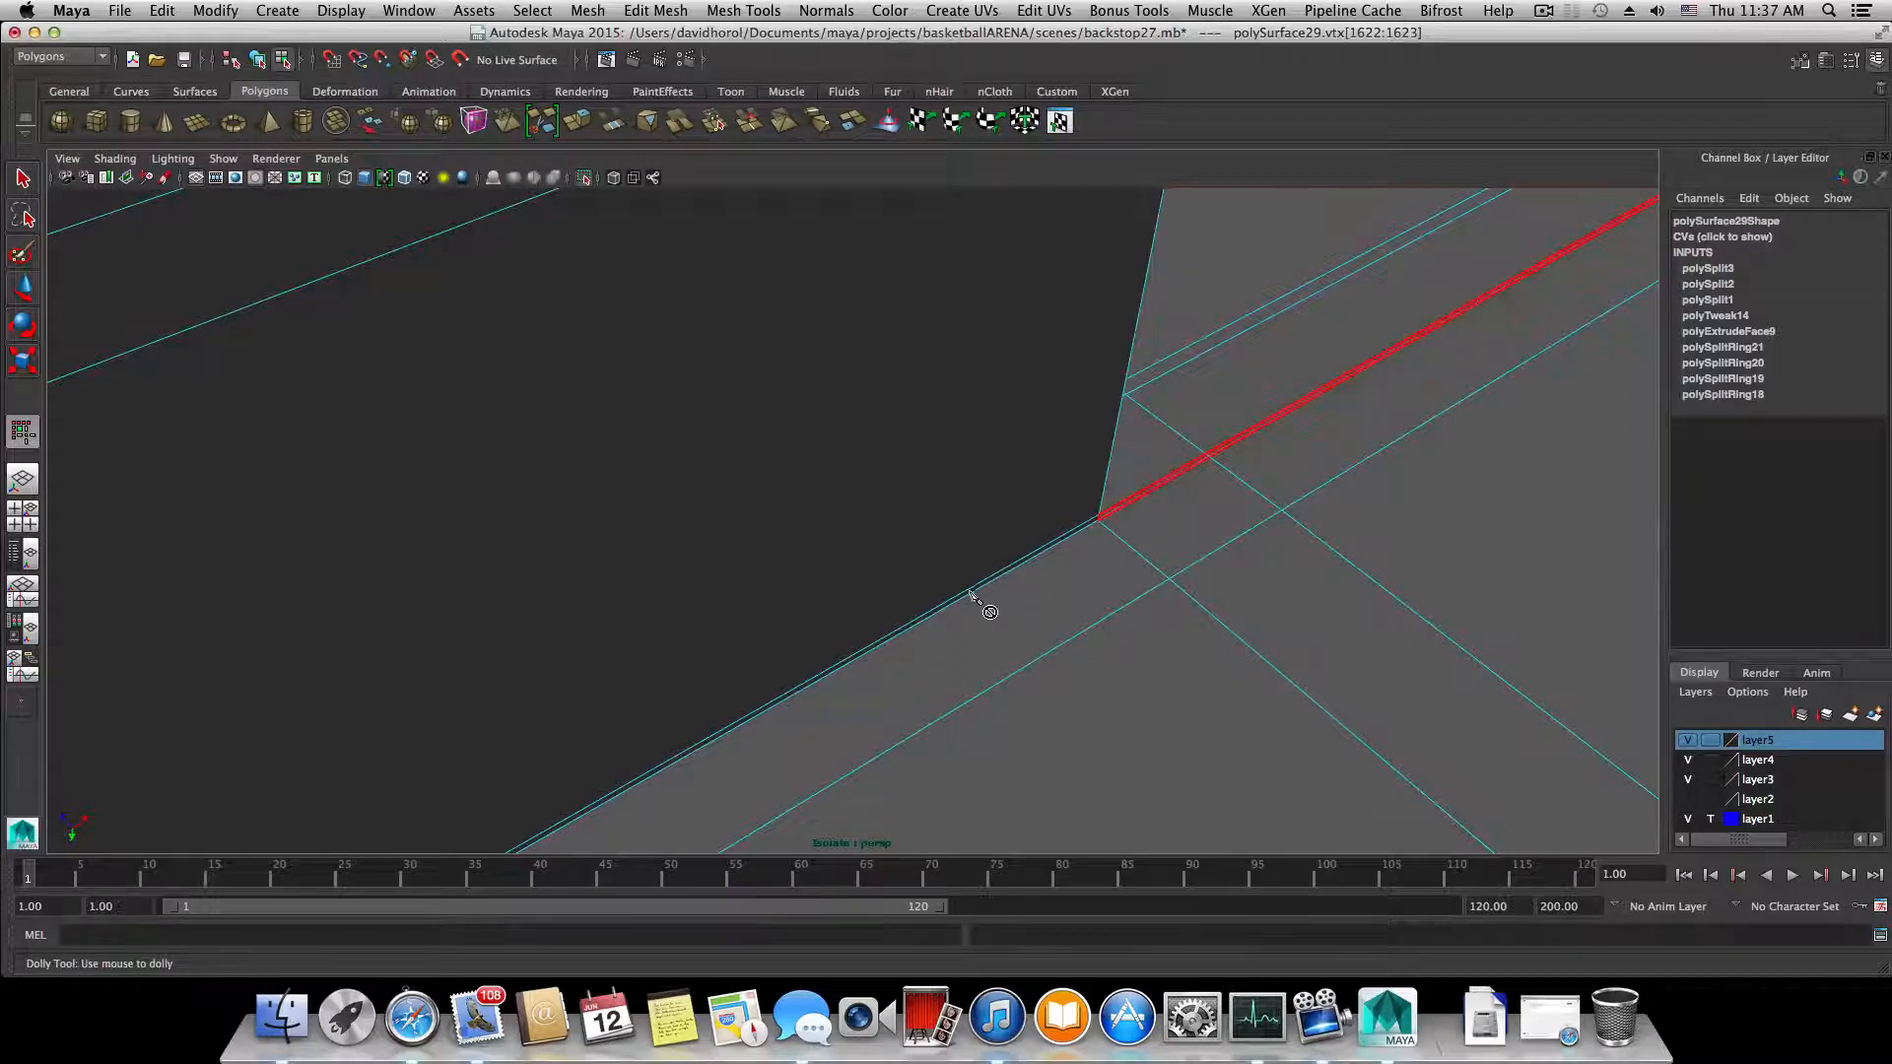
scroll(926, 601, "down", 5)
mouse_move(875, 586)
left_mouse_down("alt")
mouse_move(903, 588)
mouse_move(875, 560)
left_mouse_up("alt")
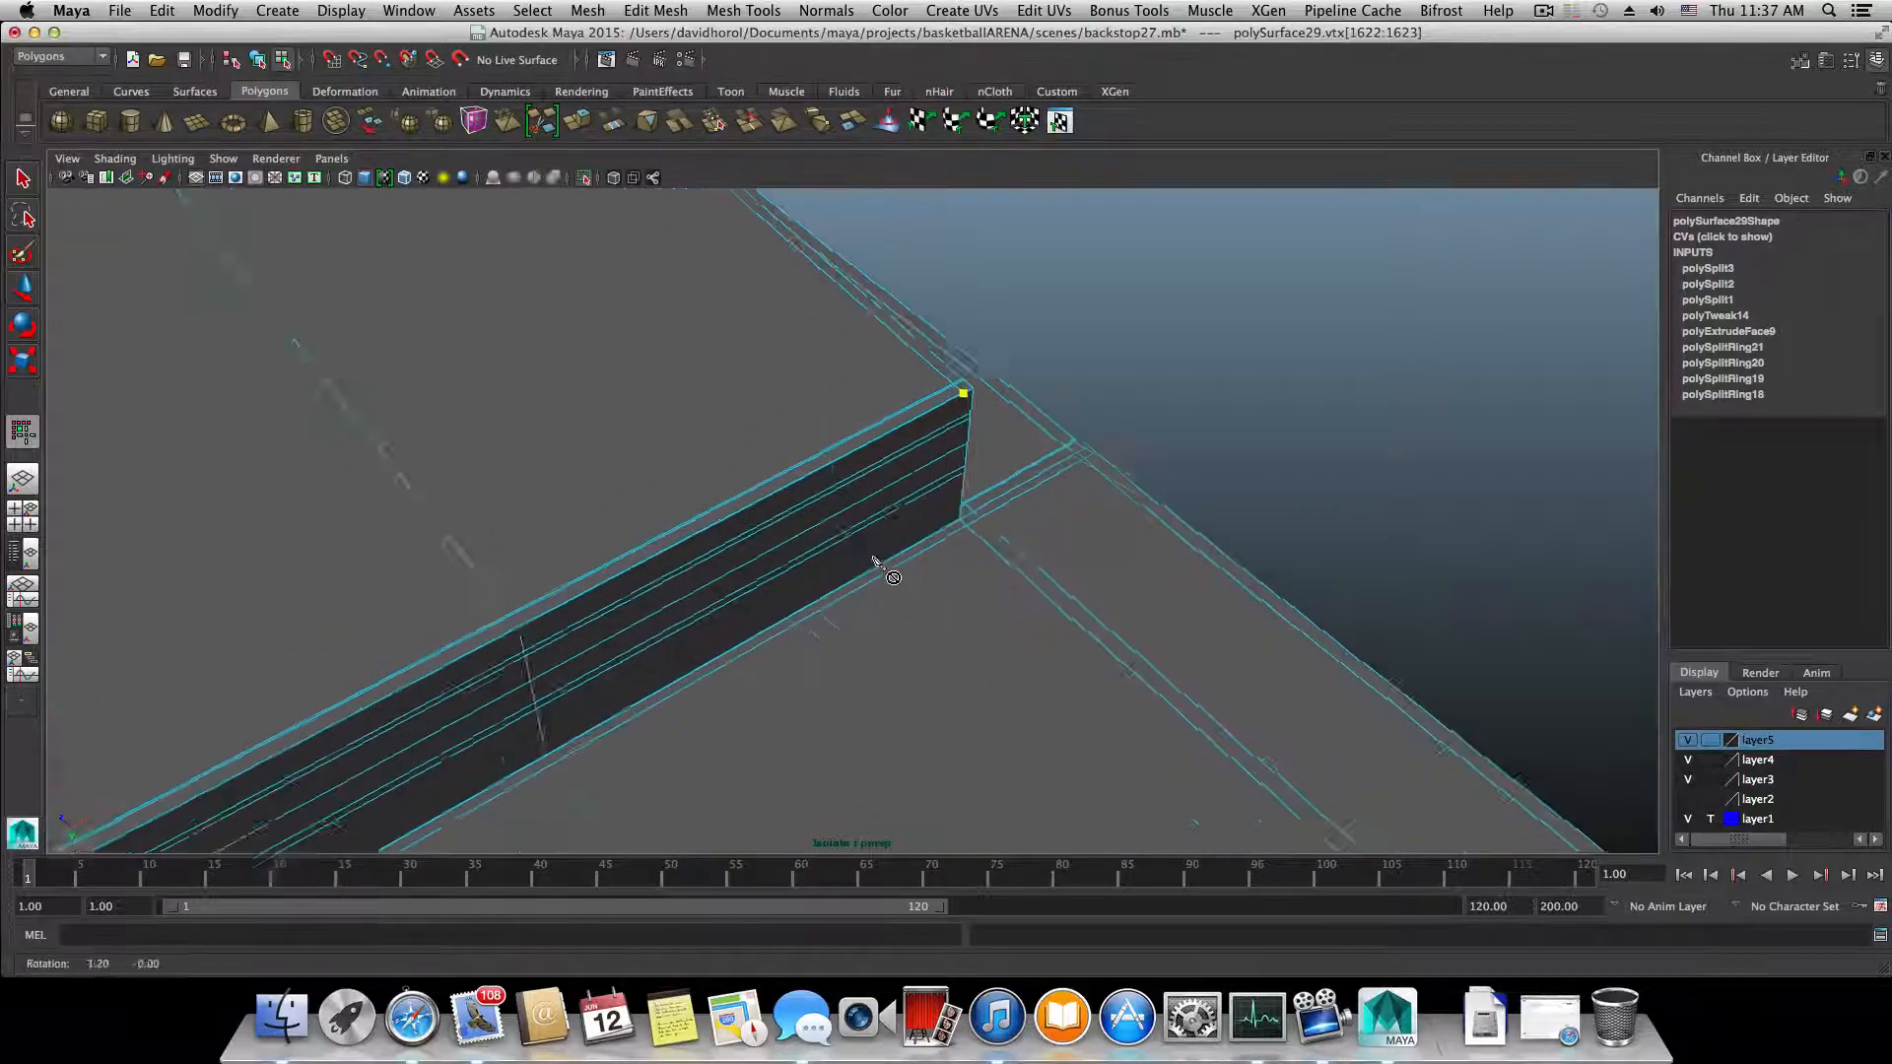
middle_click_drag(875, 560, 872, 498, "alt")
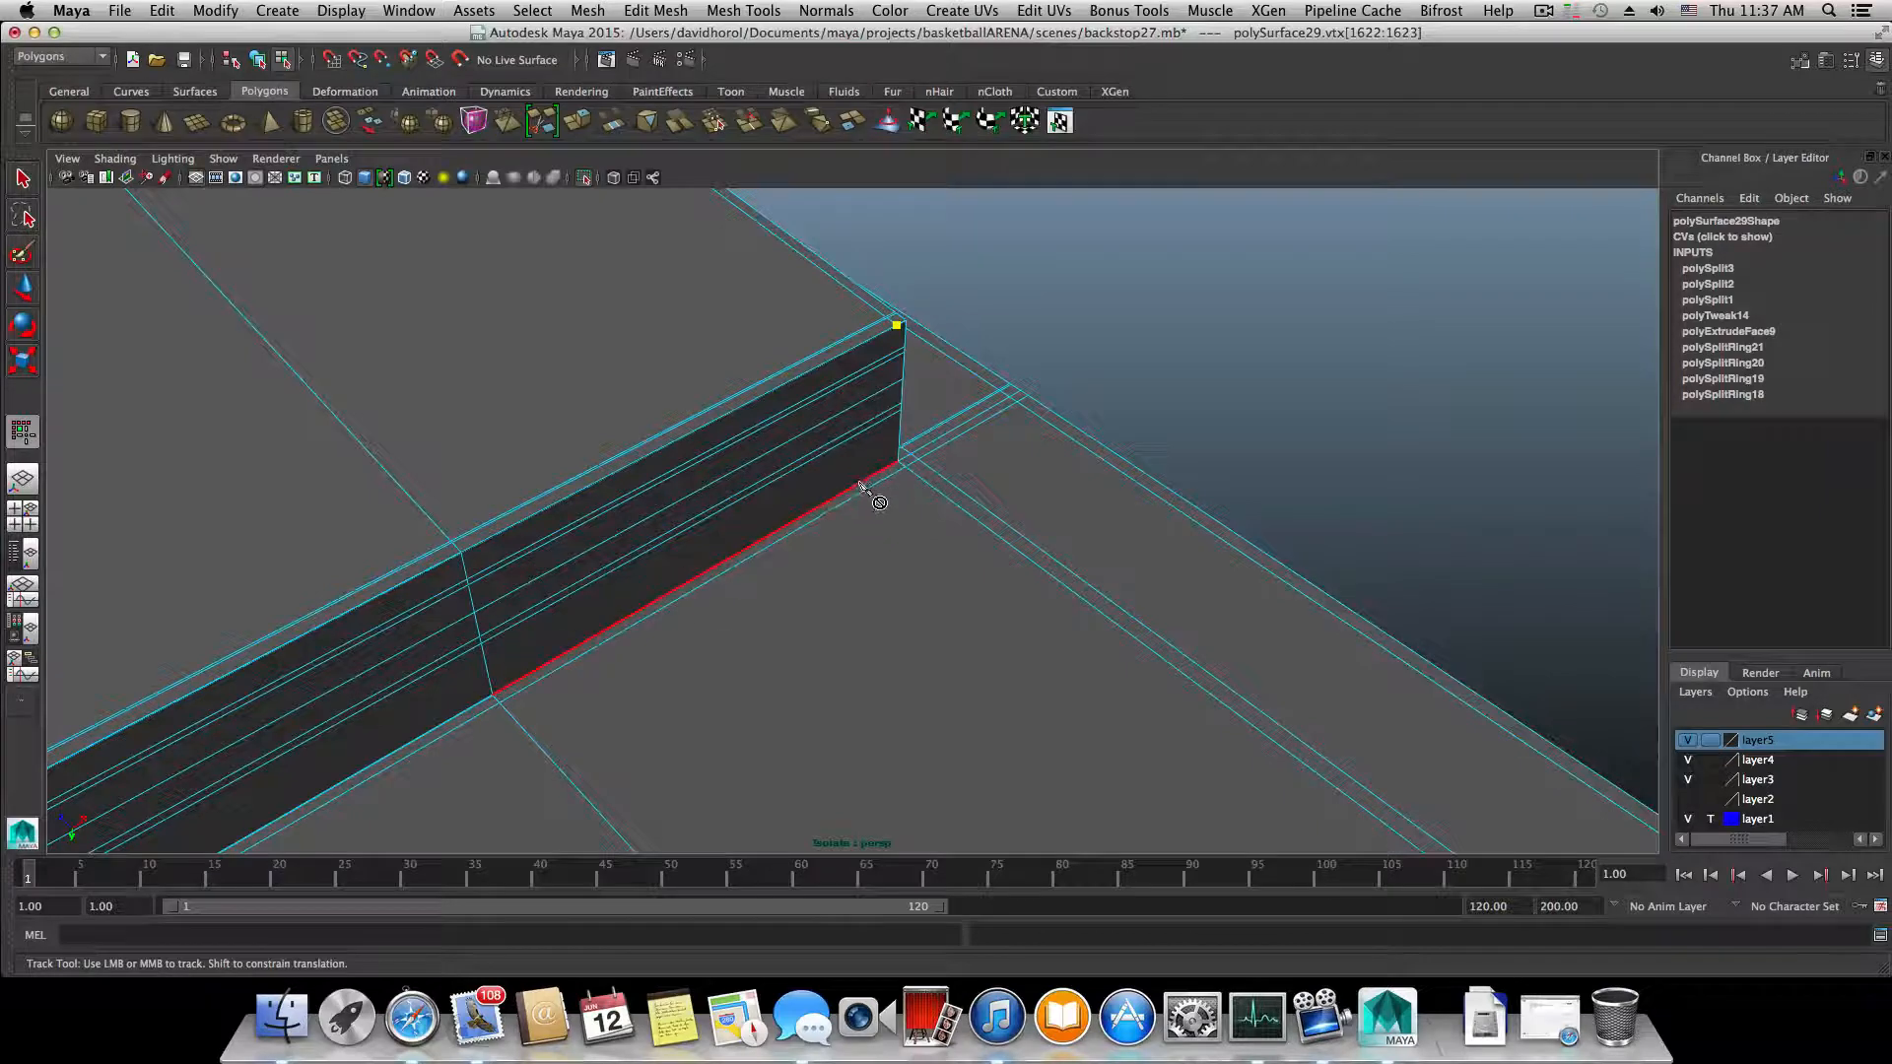
right_click_drag(887, 492, 878, 502, "alt")
key("z")
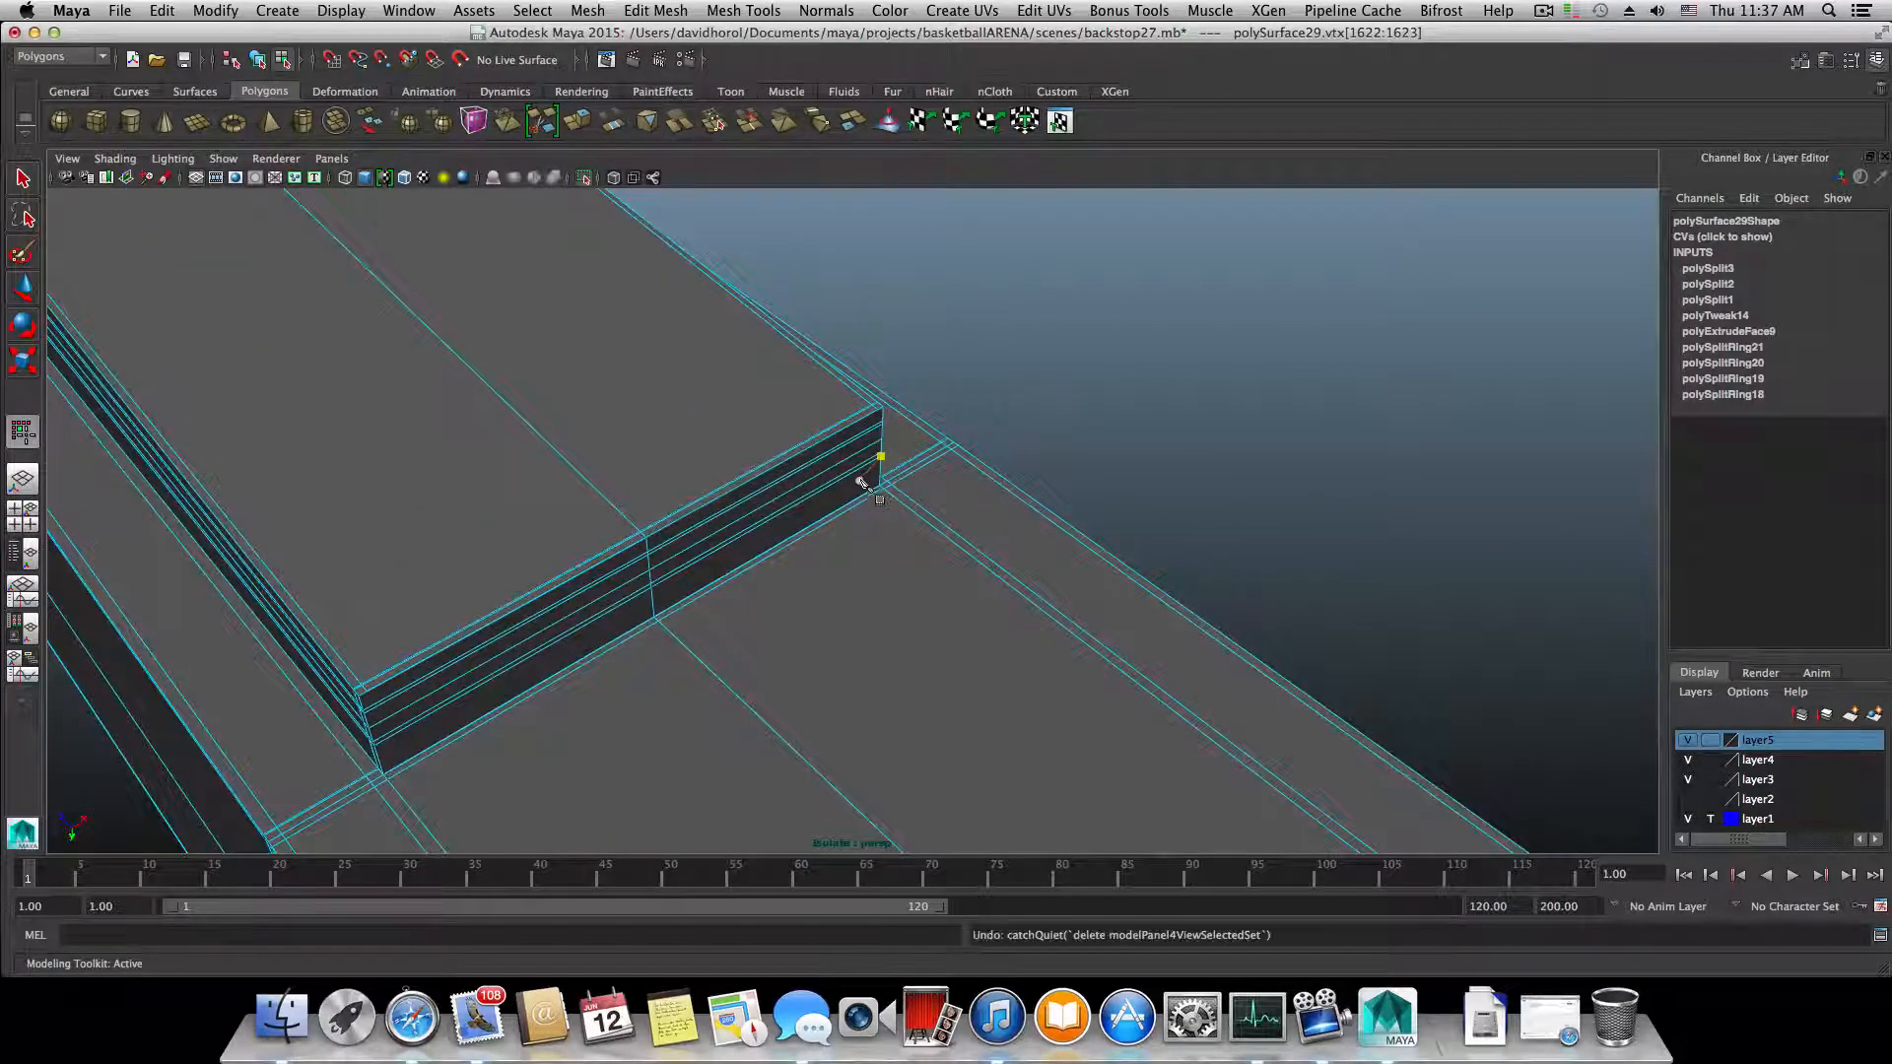
left_click(31, 185)
- Examine the arm's backboard-end rim and its diagonal corners from both sides
scroll(505, 420, "down", 10)
left_click_drag(1036, 581, 956, 542, "alt")
middle_click_drag(956, 542, 1105, 663, "alt")
right_click_drag(1074, 662, 1106, 642, "alt")
left_click_drag(989, 621, 985, 596, "alt")
right_click_drag(895, 557, 1035, 483, "alt")
middle_click_drag(1054, 473, 1047, 692, "alt")
mouse_move(1042, 690)
left_mouse_down("alt")
mouse_move(912, 625)
mouse_move(1288, 641)
mouse_move(1107, 777)
mouse_move(1051, 663)
left_mouse_up("alt")
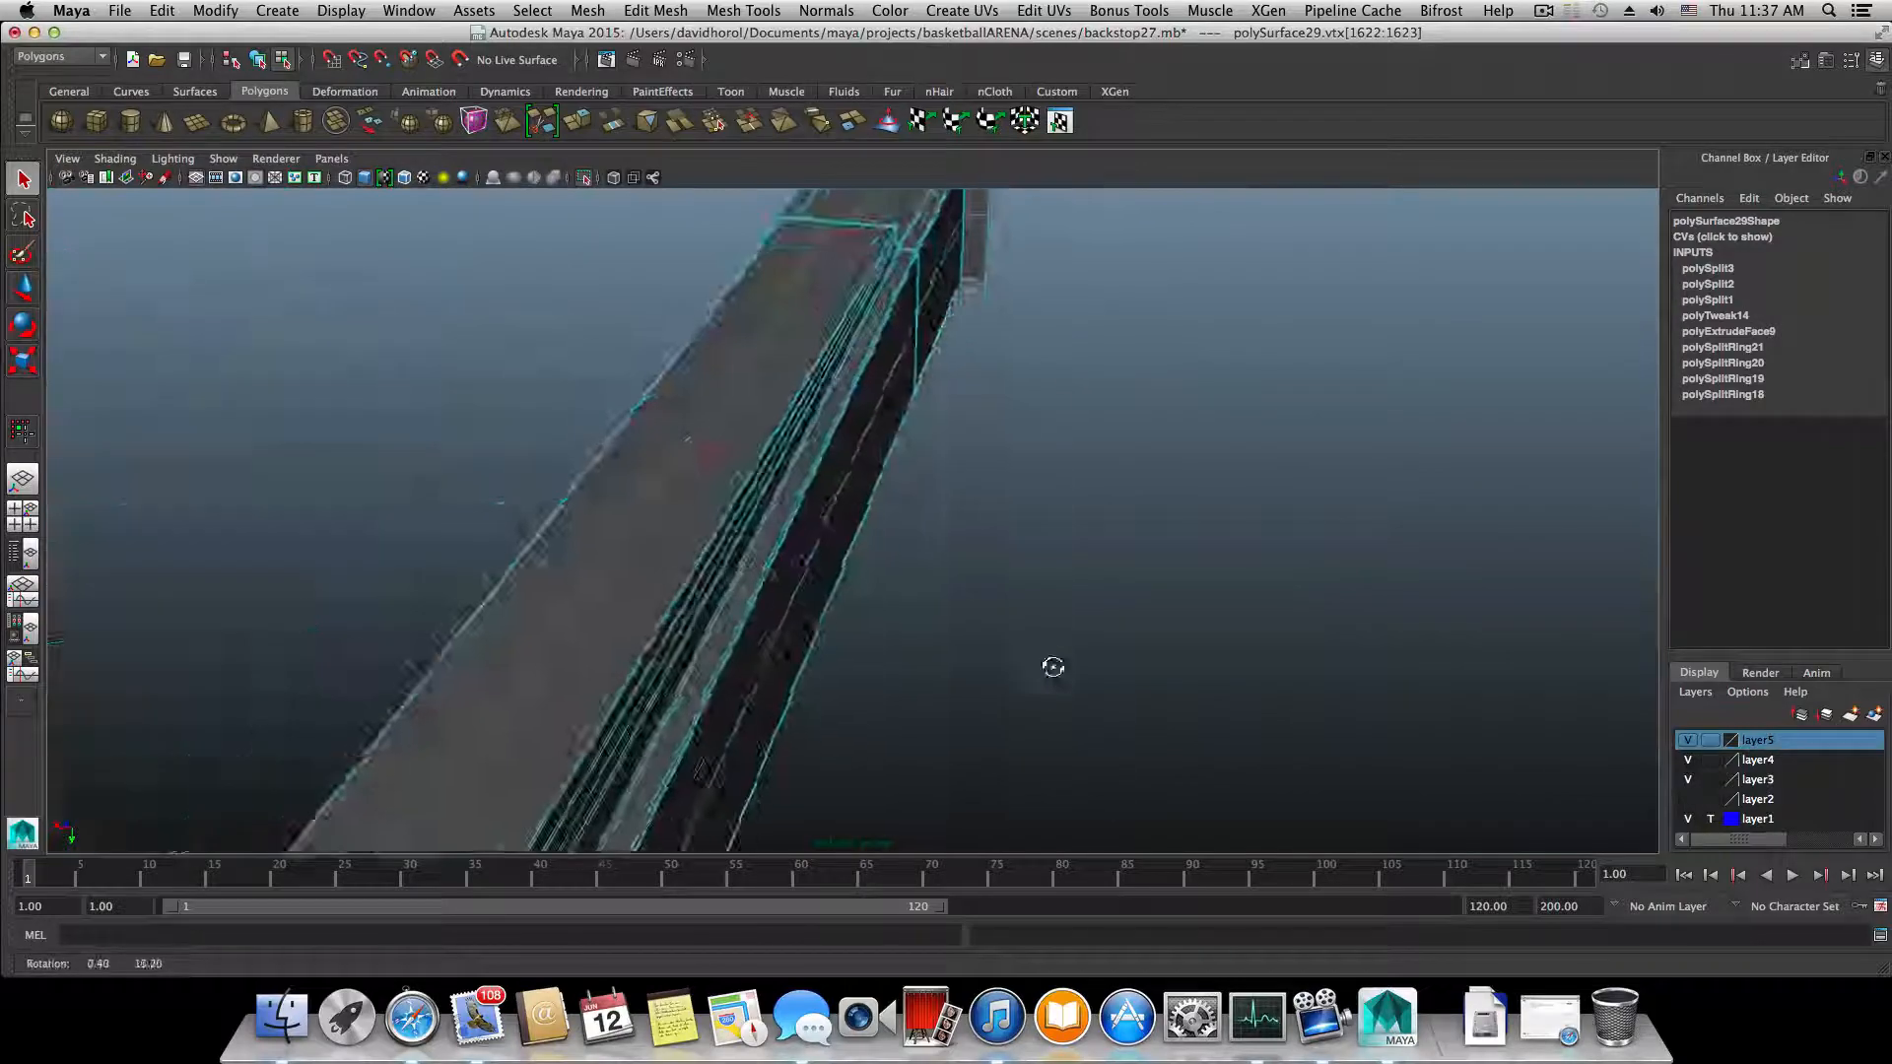
middle_click_drag(1051, 663, 1046, 579, "alt")
left_click_drag(1045, 580, 671, 473, "alt")
right_click_drag(671, 473, 1040, 650, "alt")
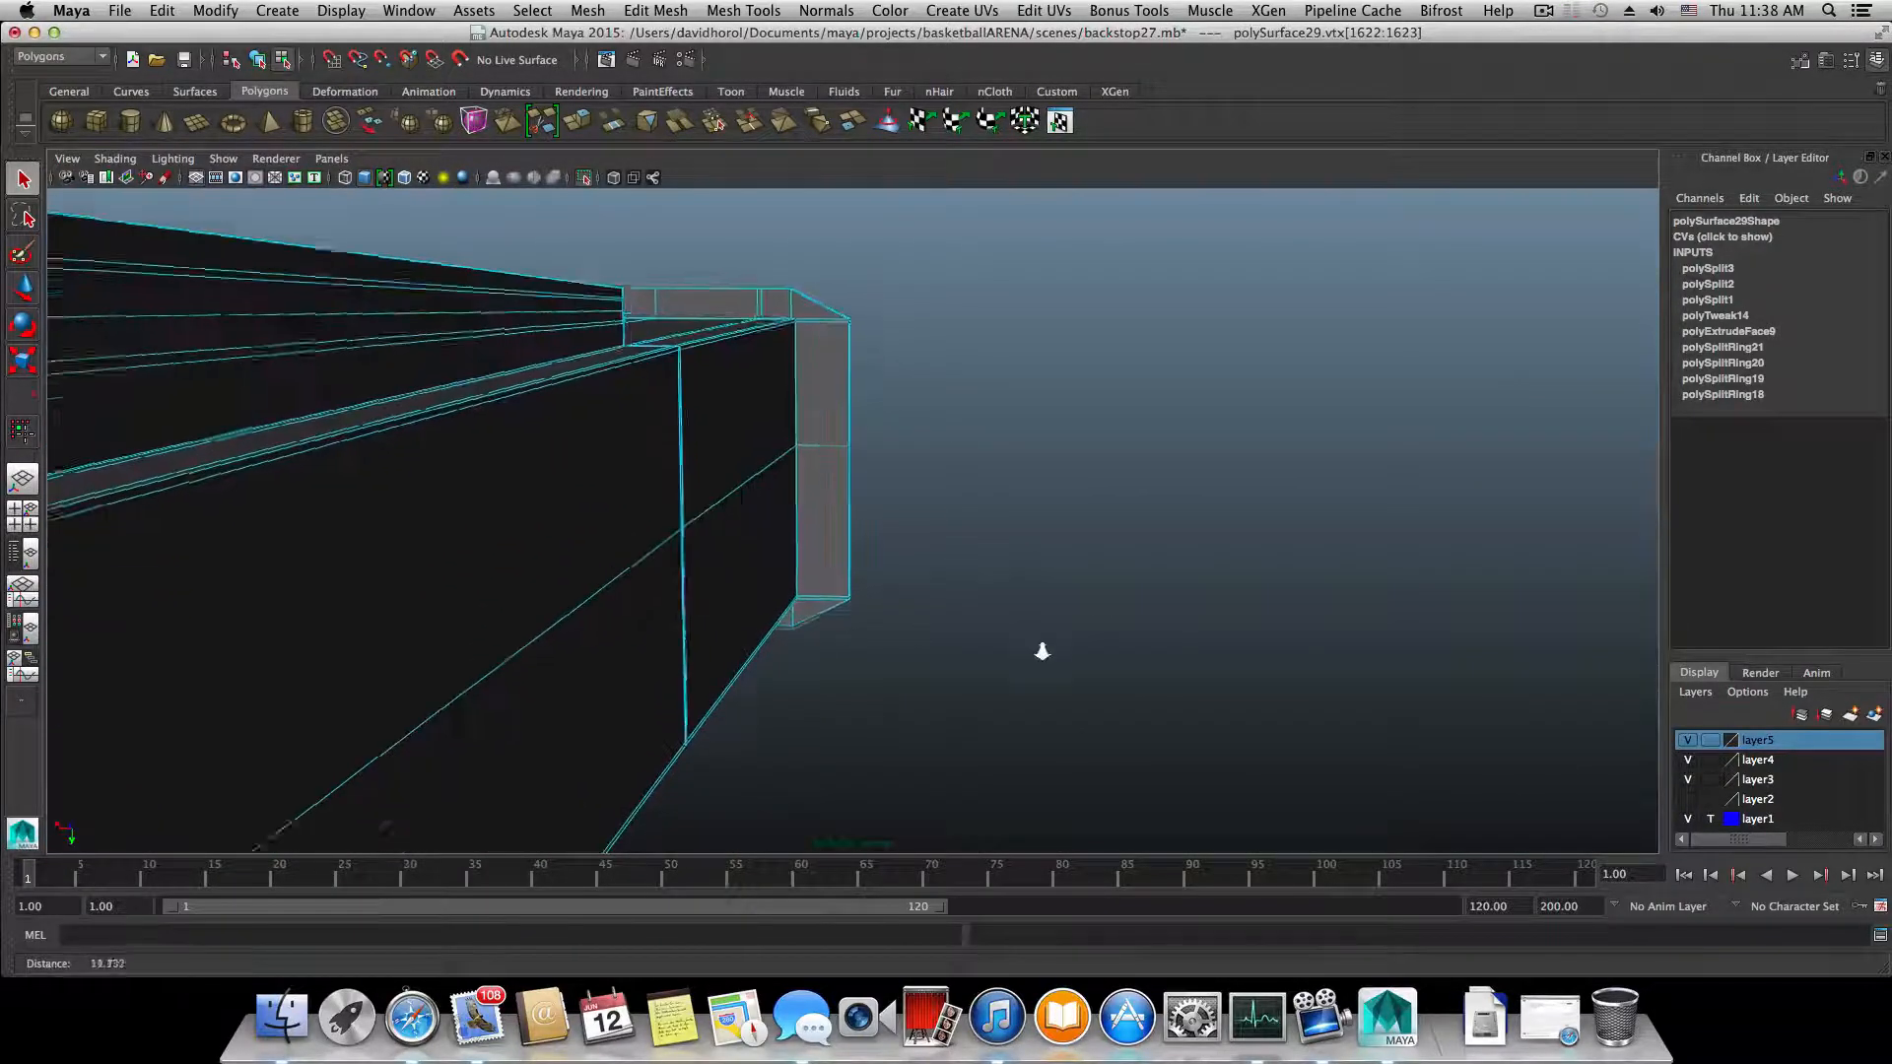
right_click_drag(693, 651, 986, 661, "alt")
left_click_drag(983, 654, 903, 639, "alt")
middle_click_drag(904, 808, 927, 513, "alt")
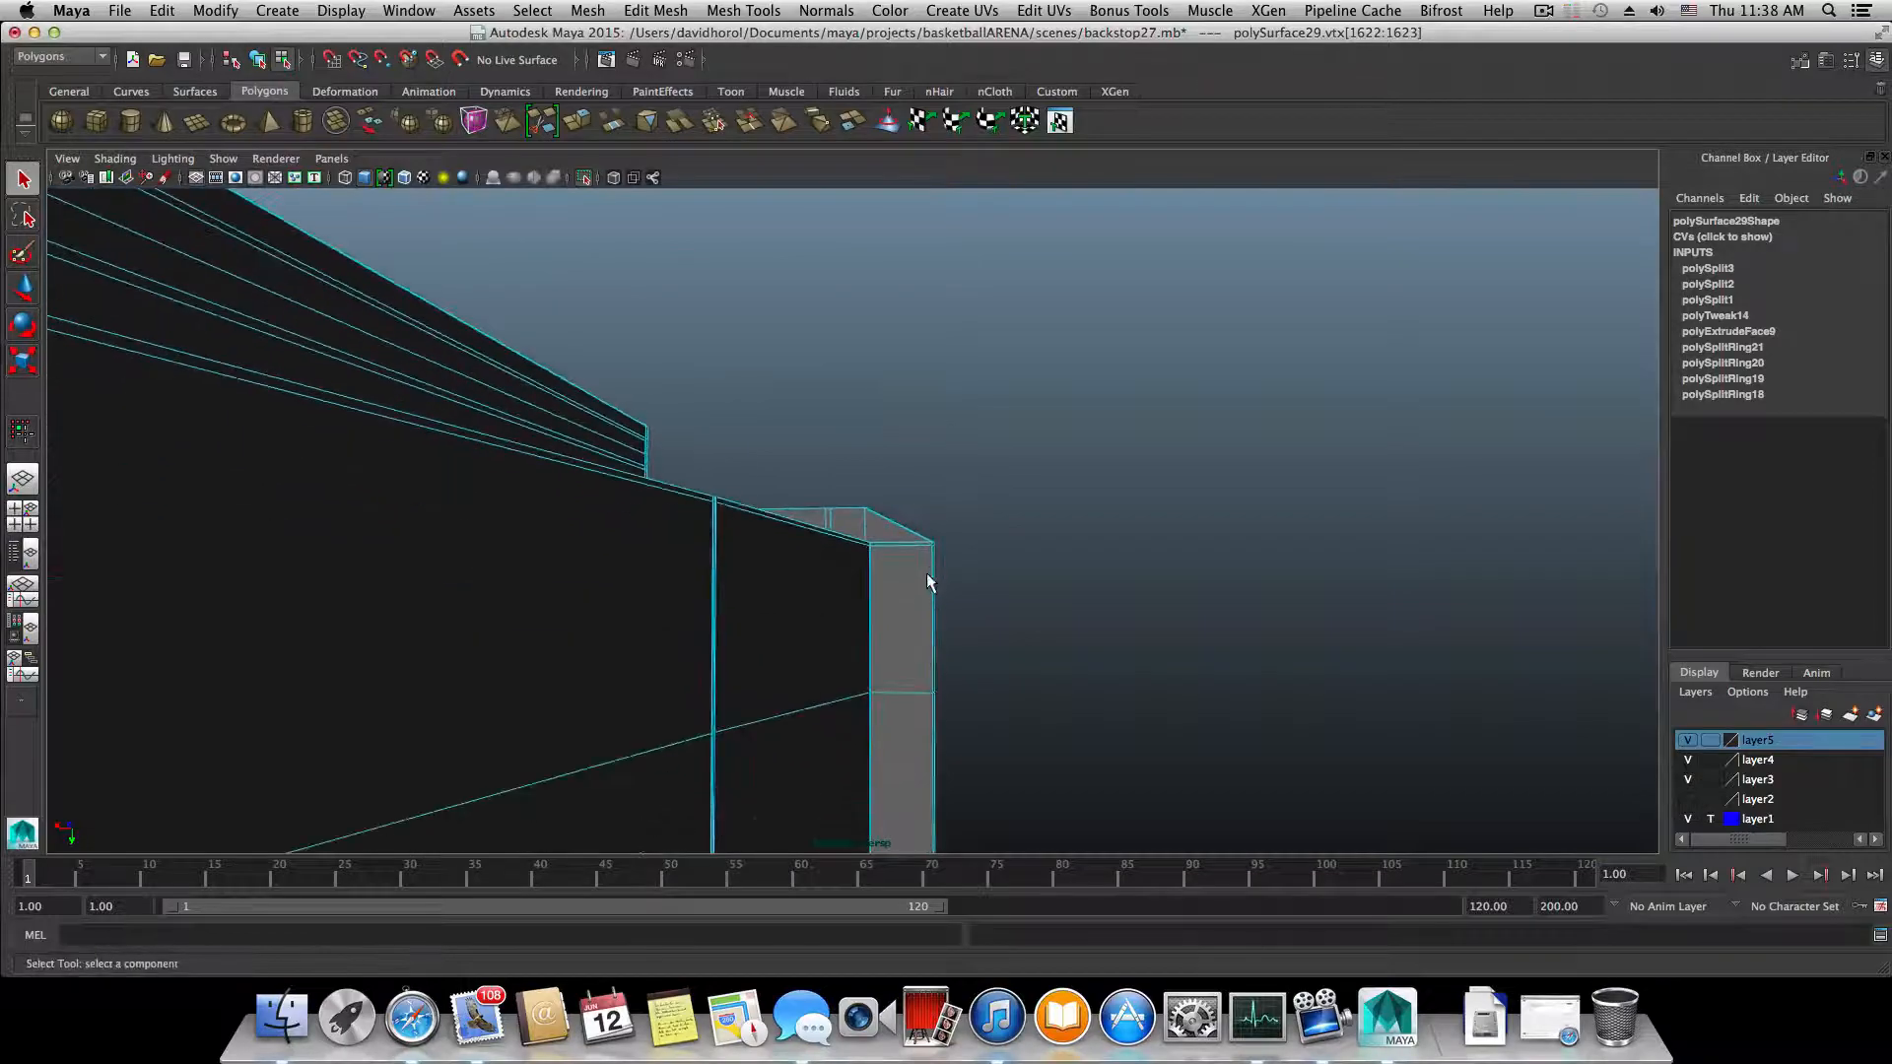
right_click_drag(928, 579, 912, 642, "alt")
left_click_drag(912, 642, 254, 368, "alt")
middle_click_drag(444, 437, 1055, 575, "alt")
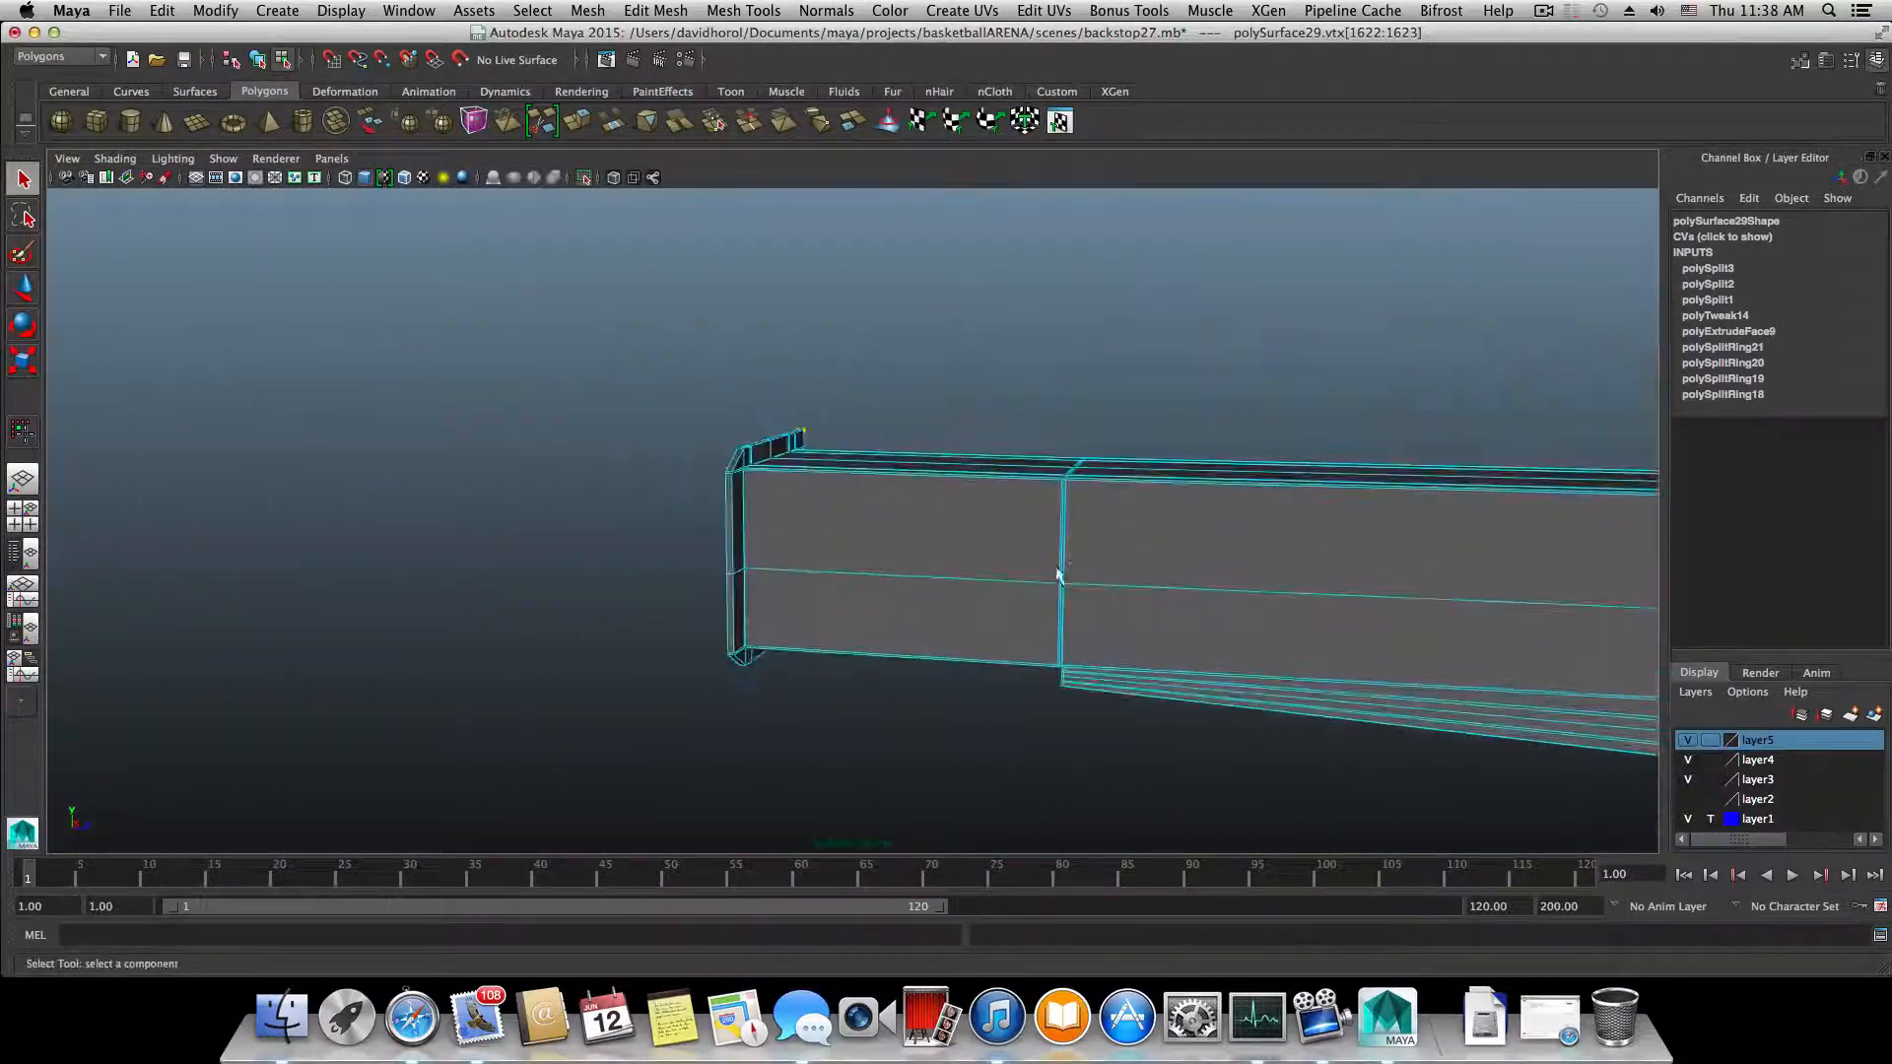
- In vertex mode, select the vertices where the arm's upper side corner meets the rim, and frame them in the view
middle_click_drag(735, 537, 912, 543, "alt")
right_click_drag(914, 548, 1365, 653, "alt")
right_click_drag(885, 525, 1351, 562, "alt")
right_click_drag(1241, 498, 848, 458, "alt")
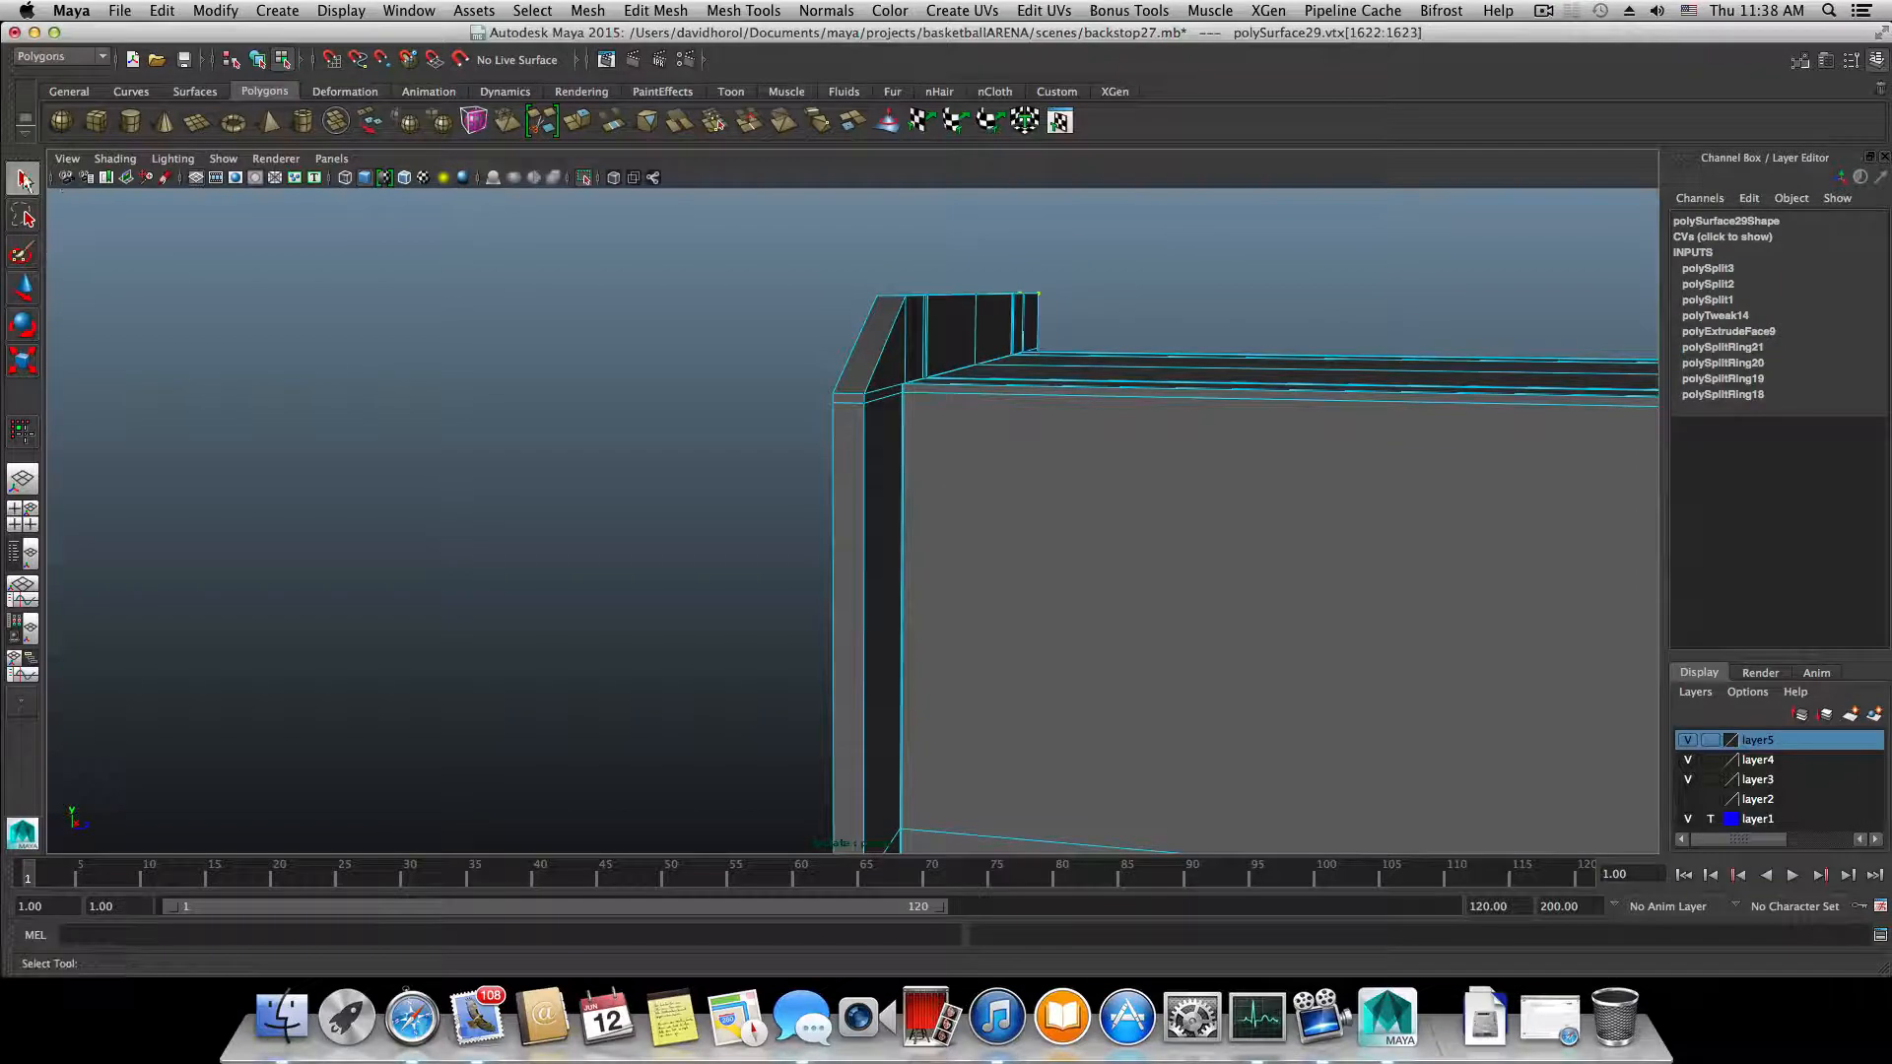
right_click(835, 387)
left_click(779, 385)
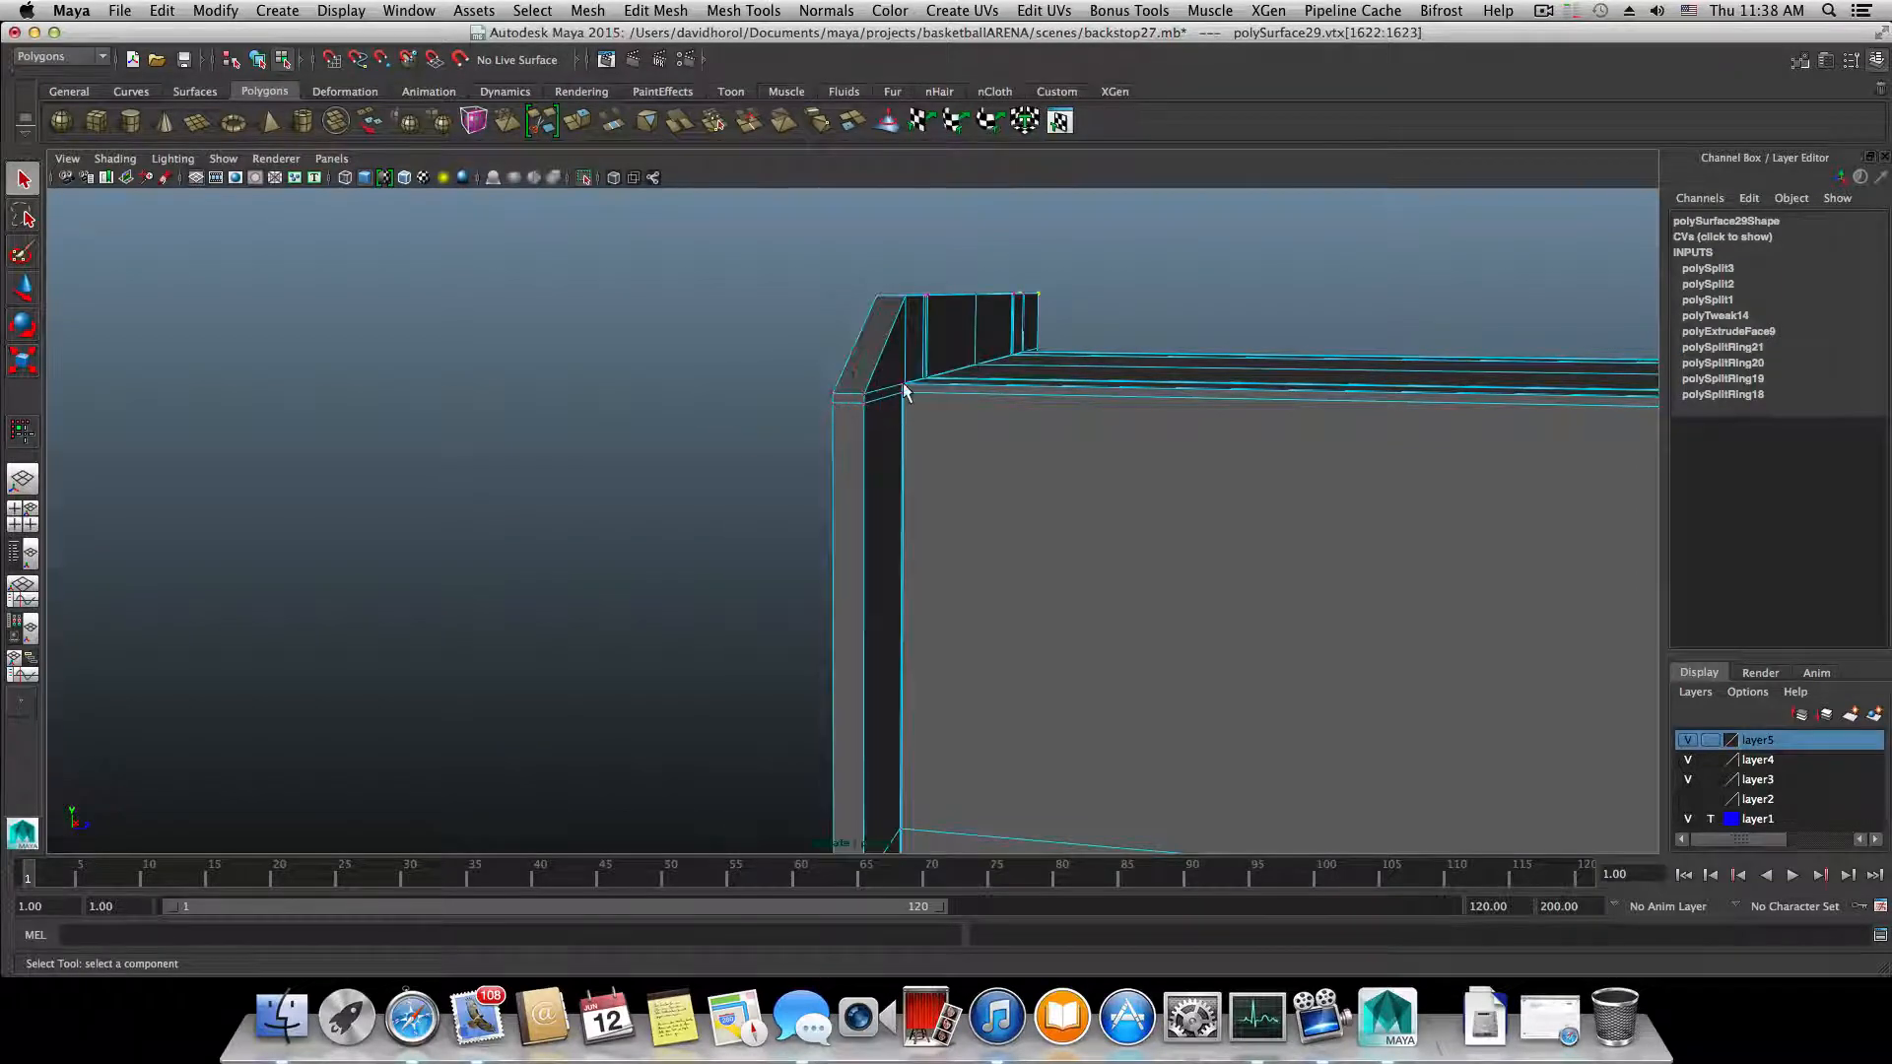
left_click_drag(899, 374, 908, 400)
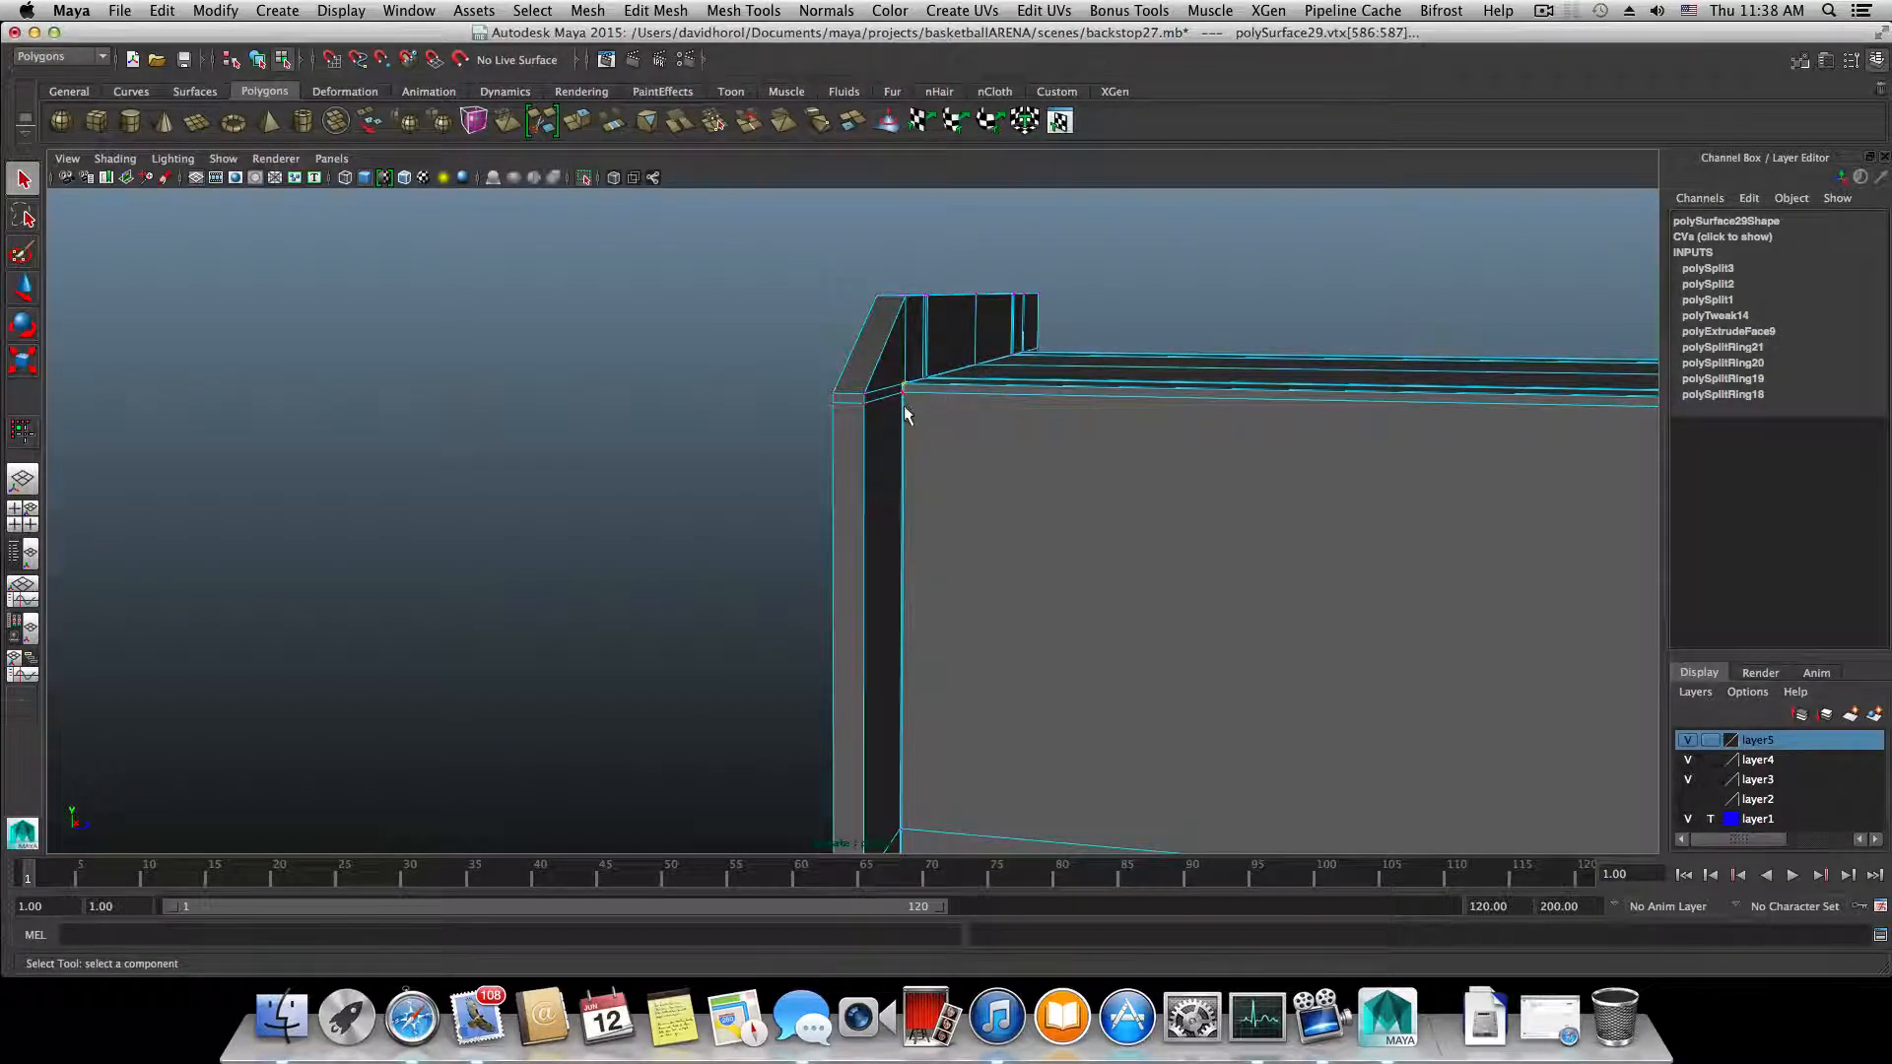
key("f")
- Multi-Cut a support edge from the arm's upper corner vertex straight up to the rim's diagonal, across its thickness and down the back face
right_click_drag(991, 475, 906, 507, "alt")
left_click_drag(905, 510, 604, 487, "alt")
middle_click_drag(604, 486, 814, 485, "alt")
right_click_drag(814, 485, 1258, 594, "alt")
right_click_drag(690, 522, 1232, 581, "alt")
left_click(734, 9)
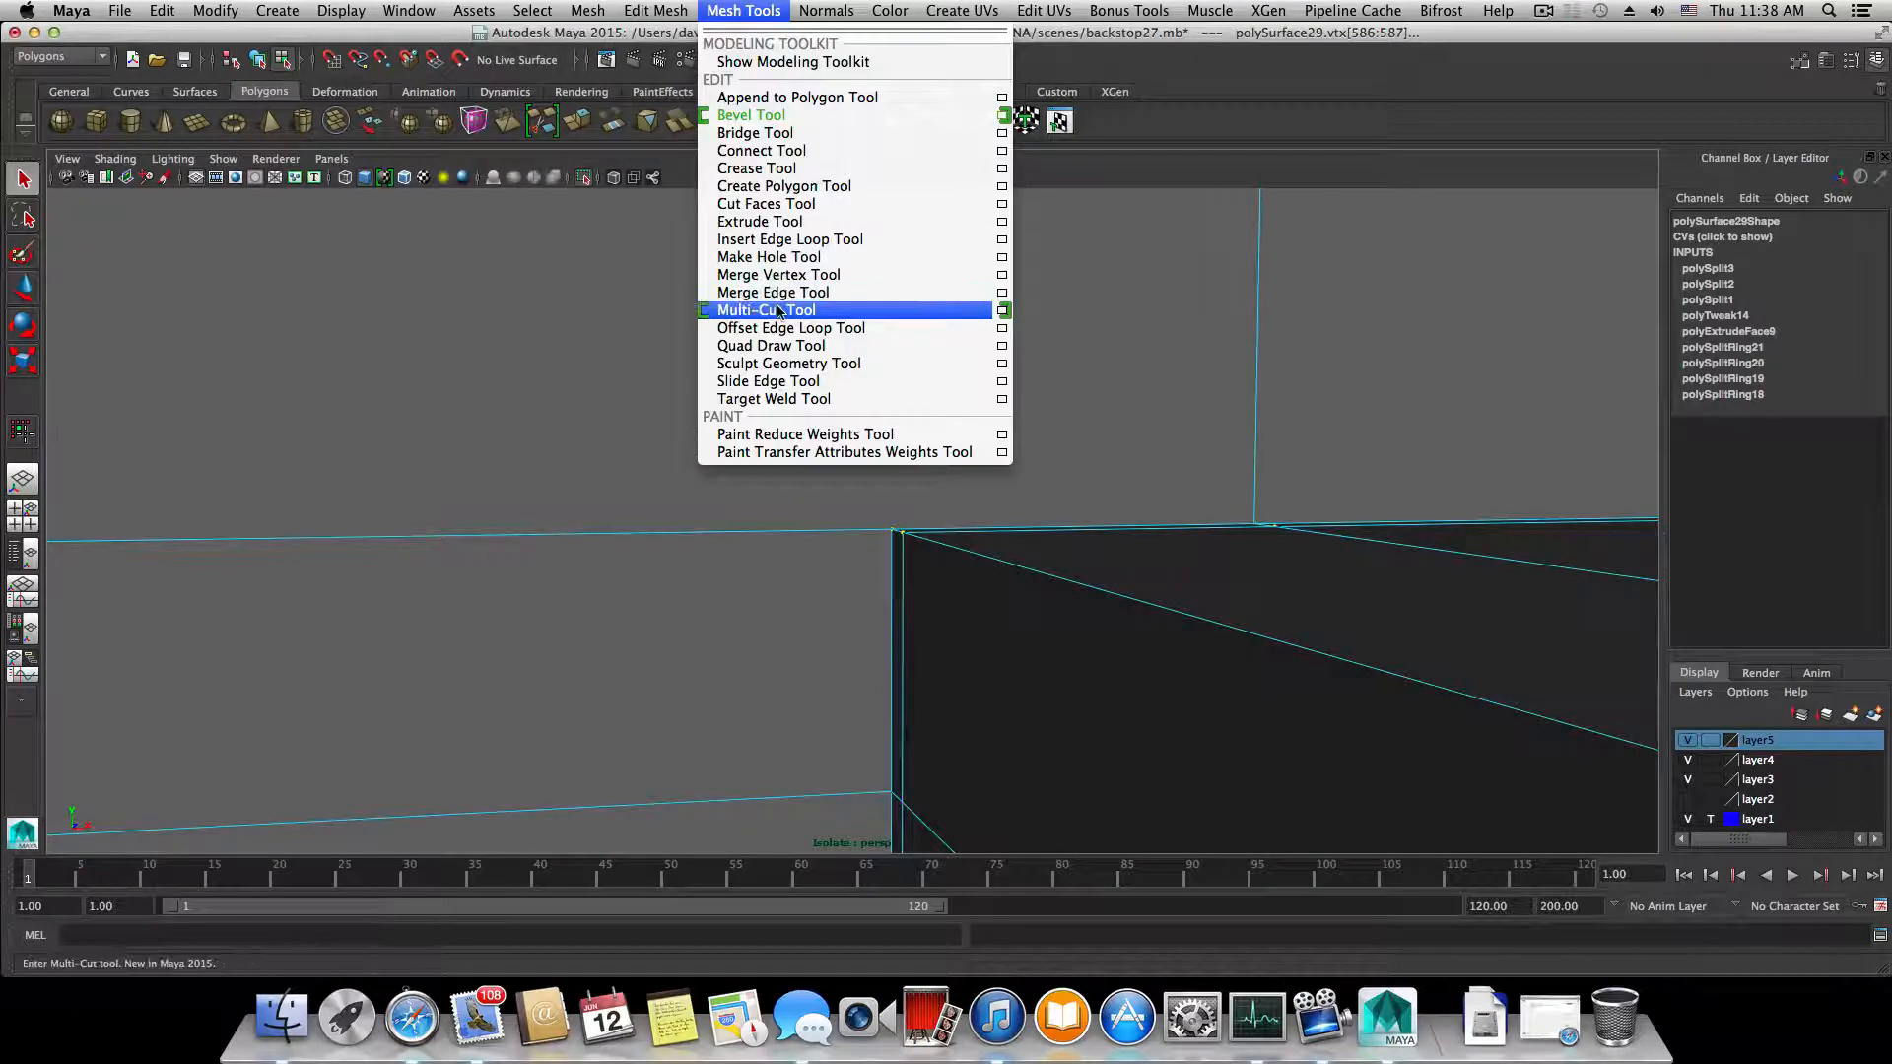
left_click(779, 312)
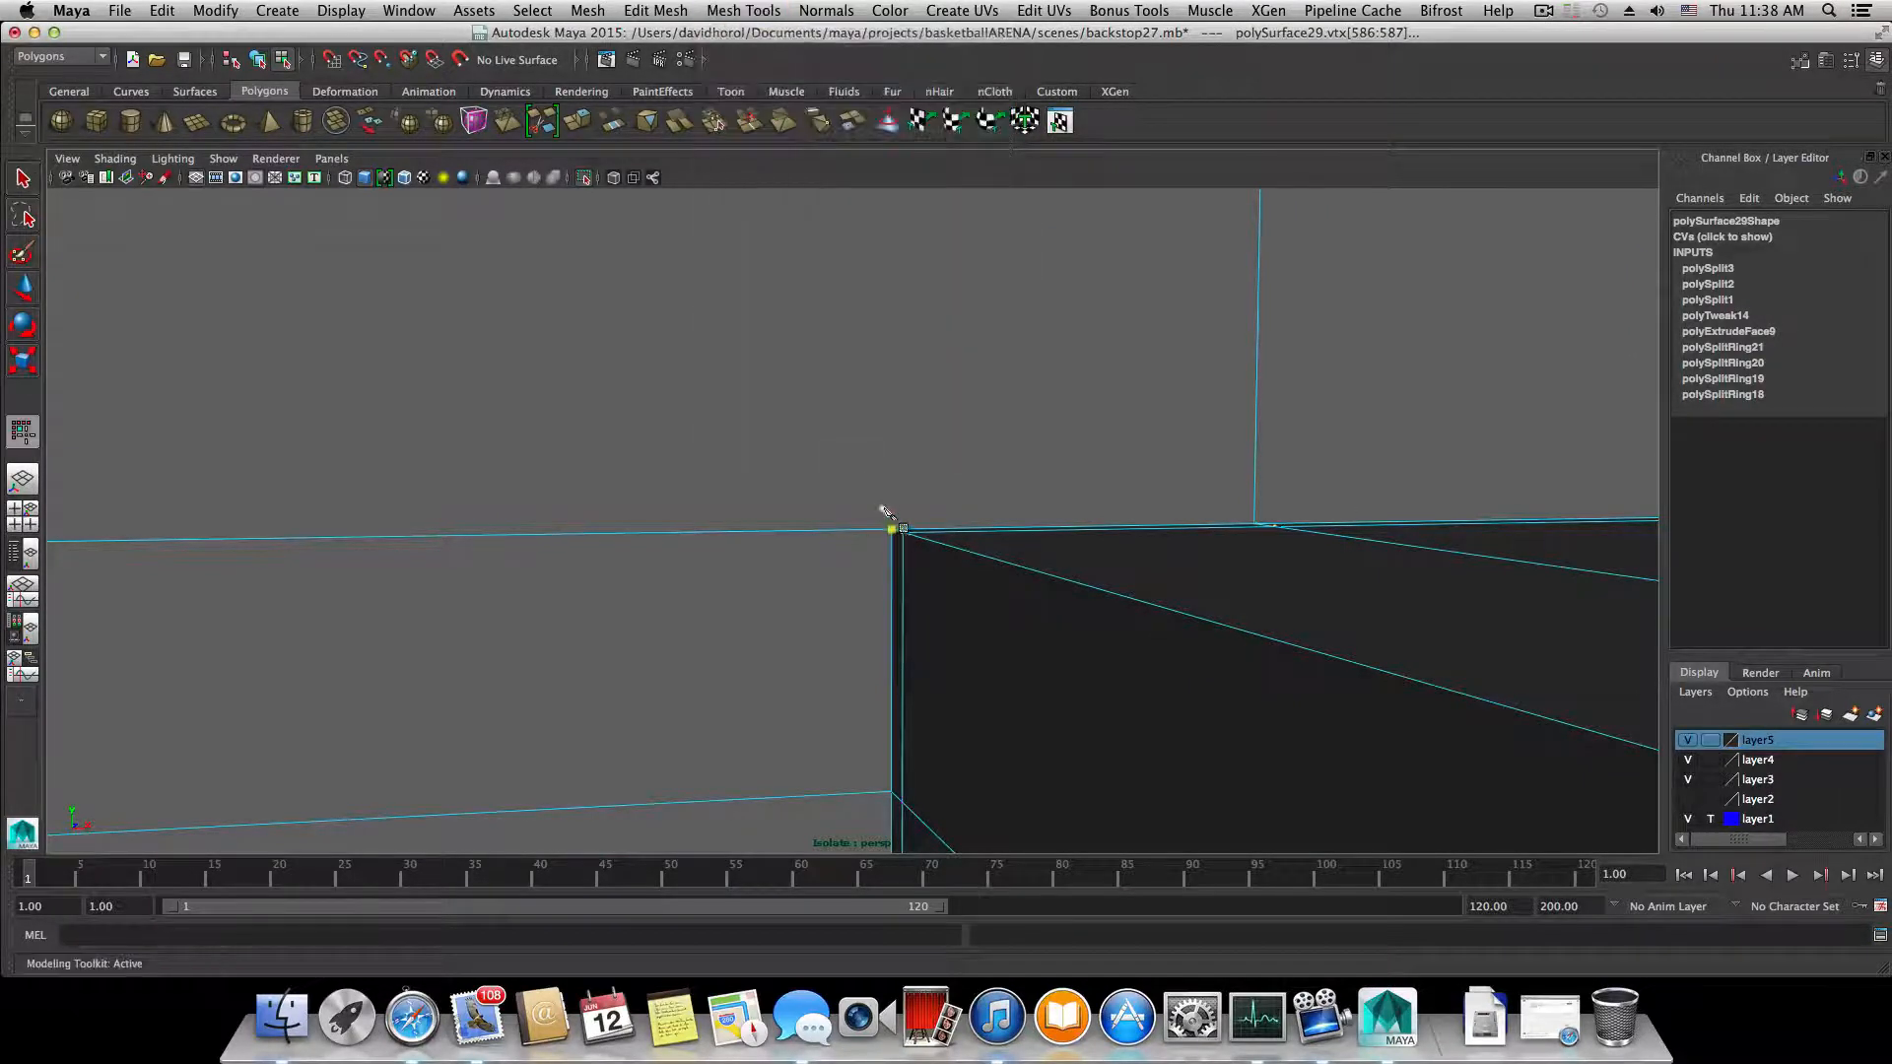
right_click_drag(879, 435, 827, 320, "alt")
middle_click_drag(826, 316, 654, 430, "alt")
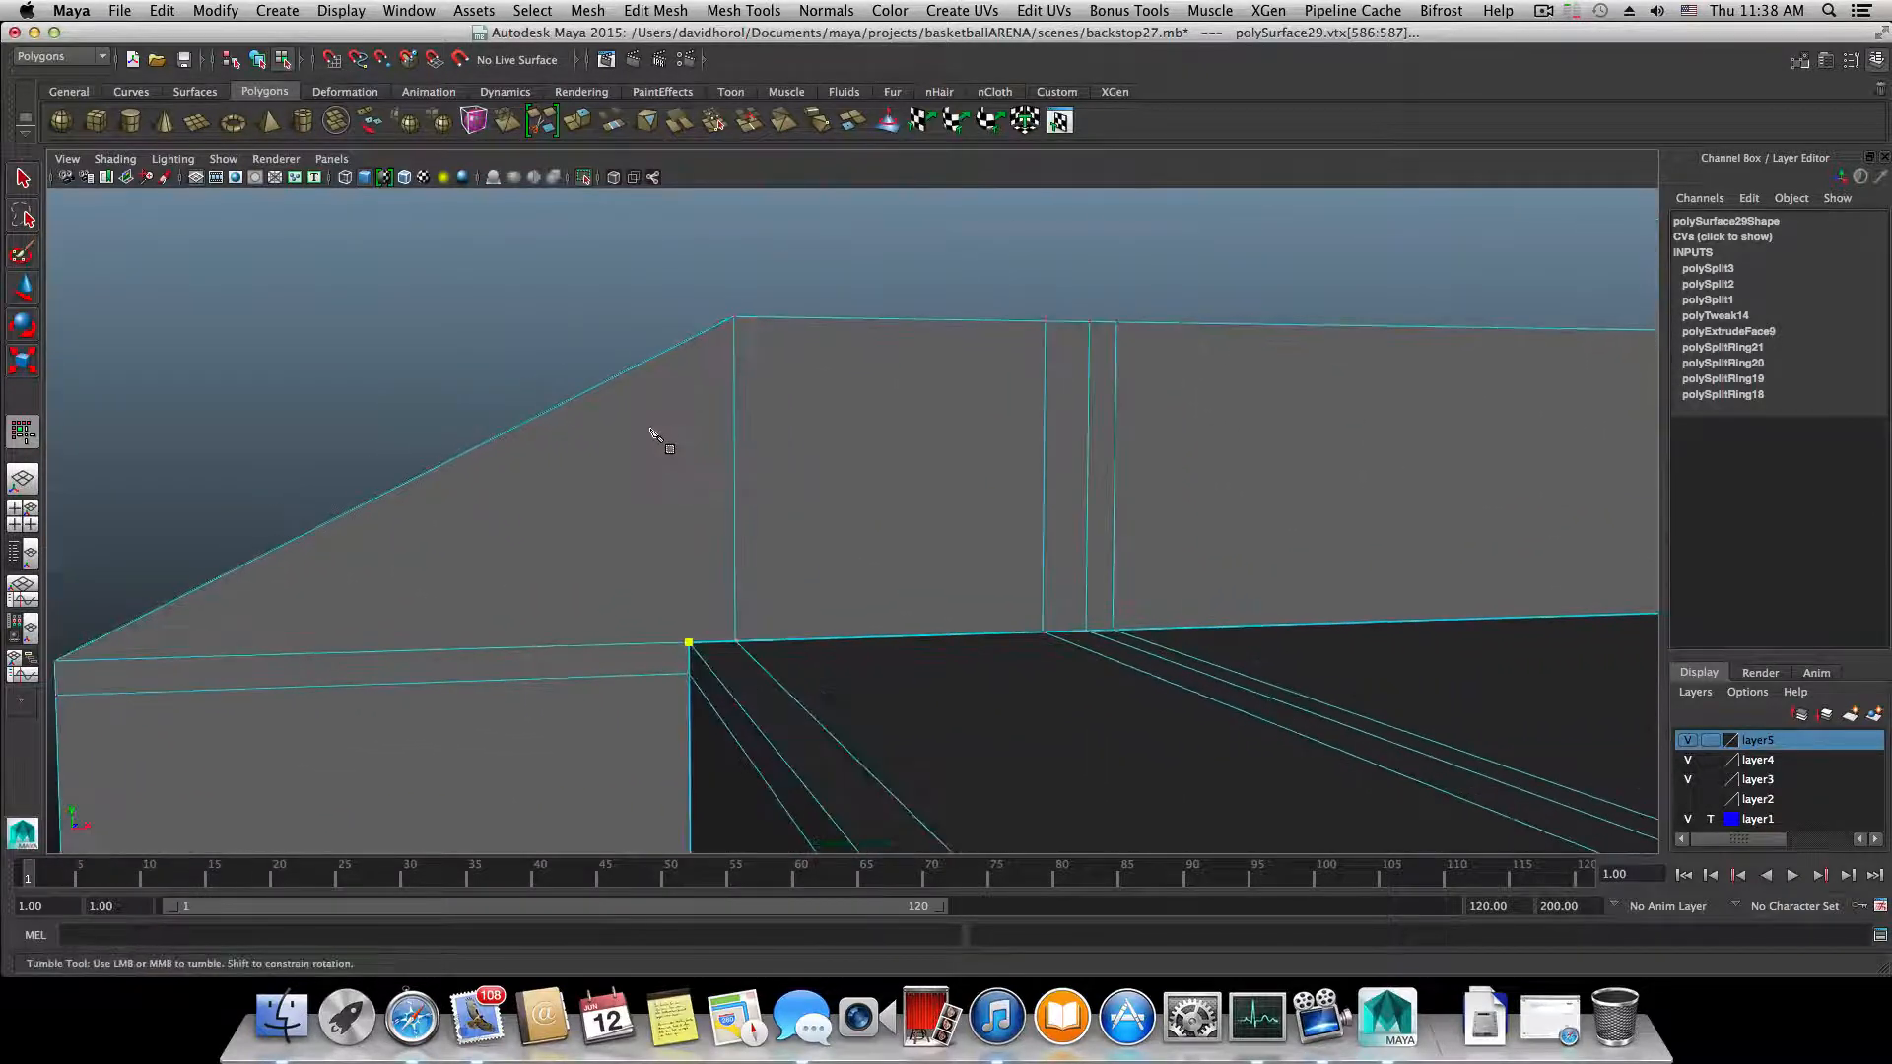
left_click_drag(654, 430, 658, 378, "alt")
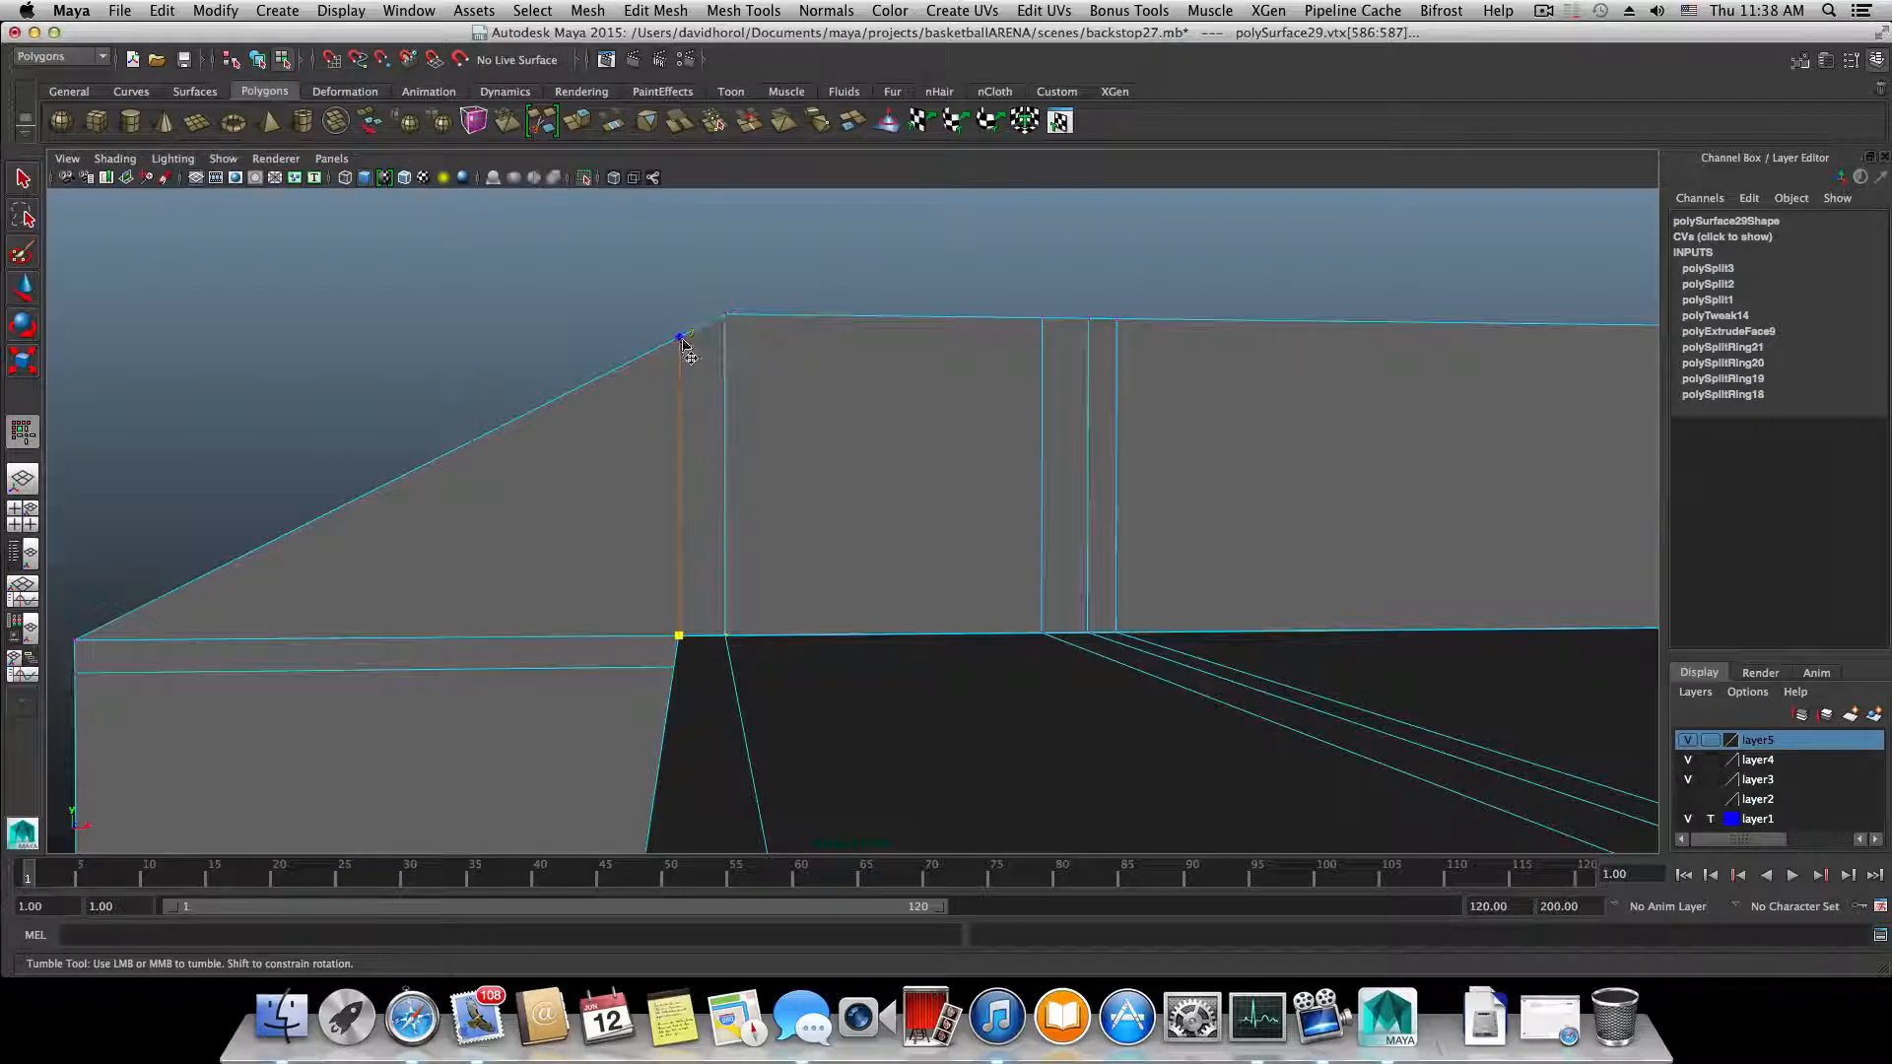
left_click_drag(686, 345, 832, 452, "alt")
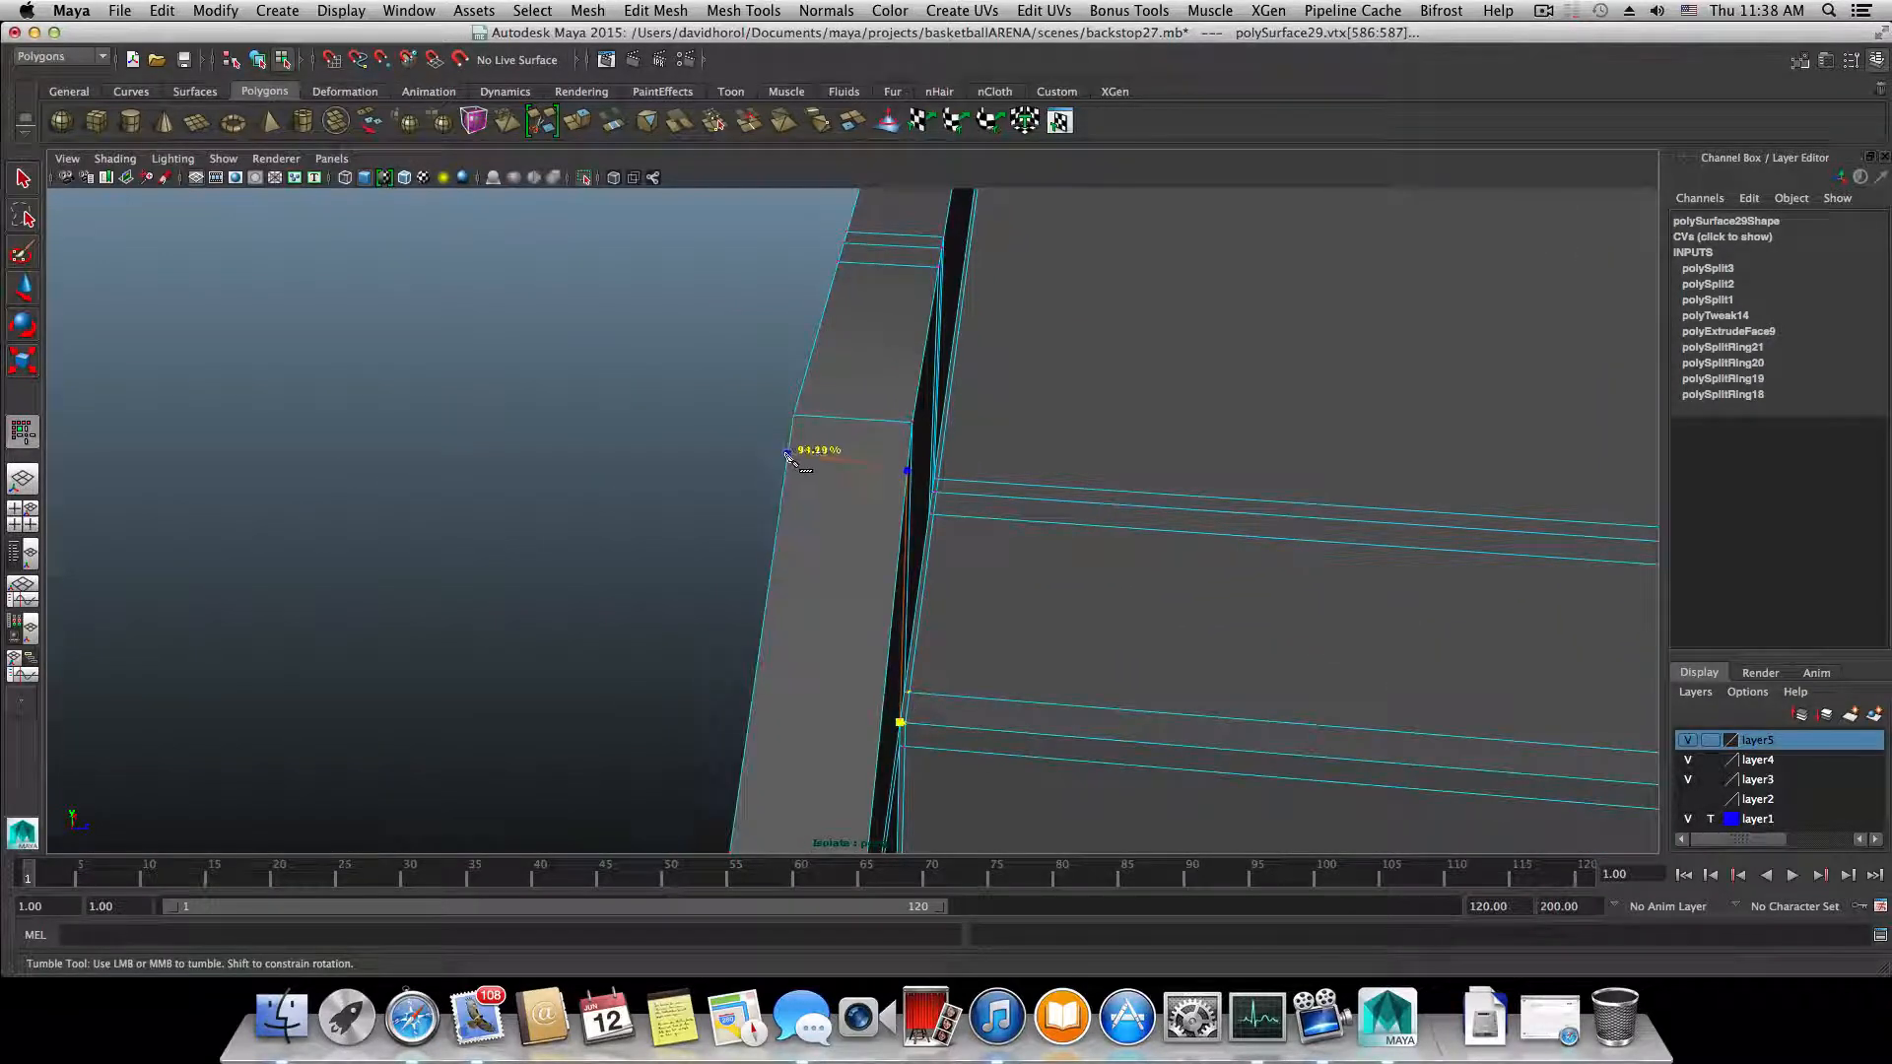
left_click_drag(786, 464, 1027, 646, "alt")
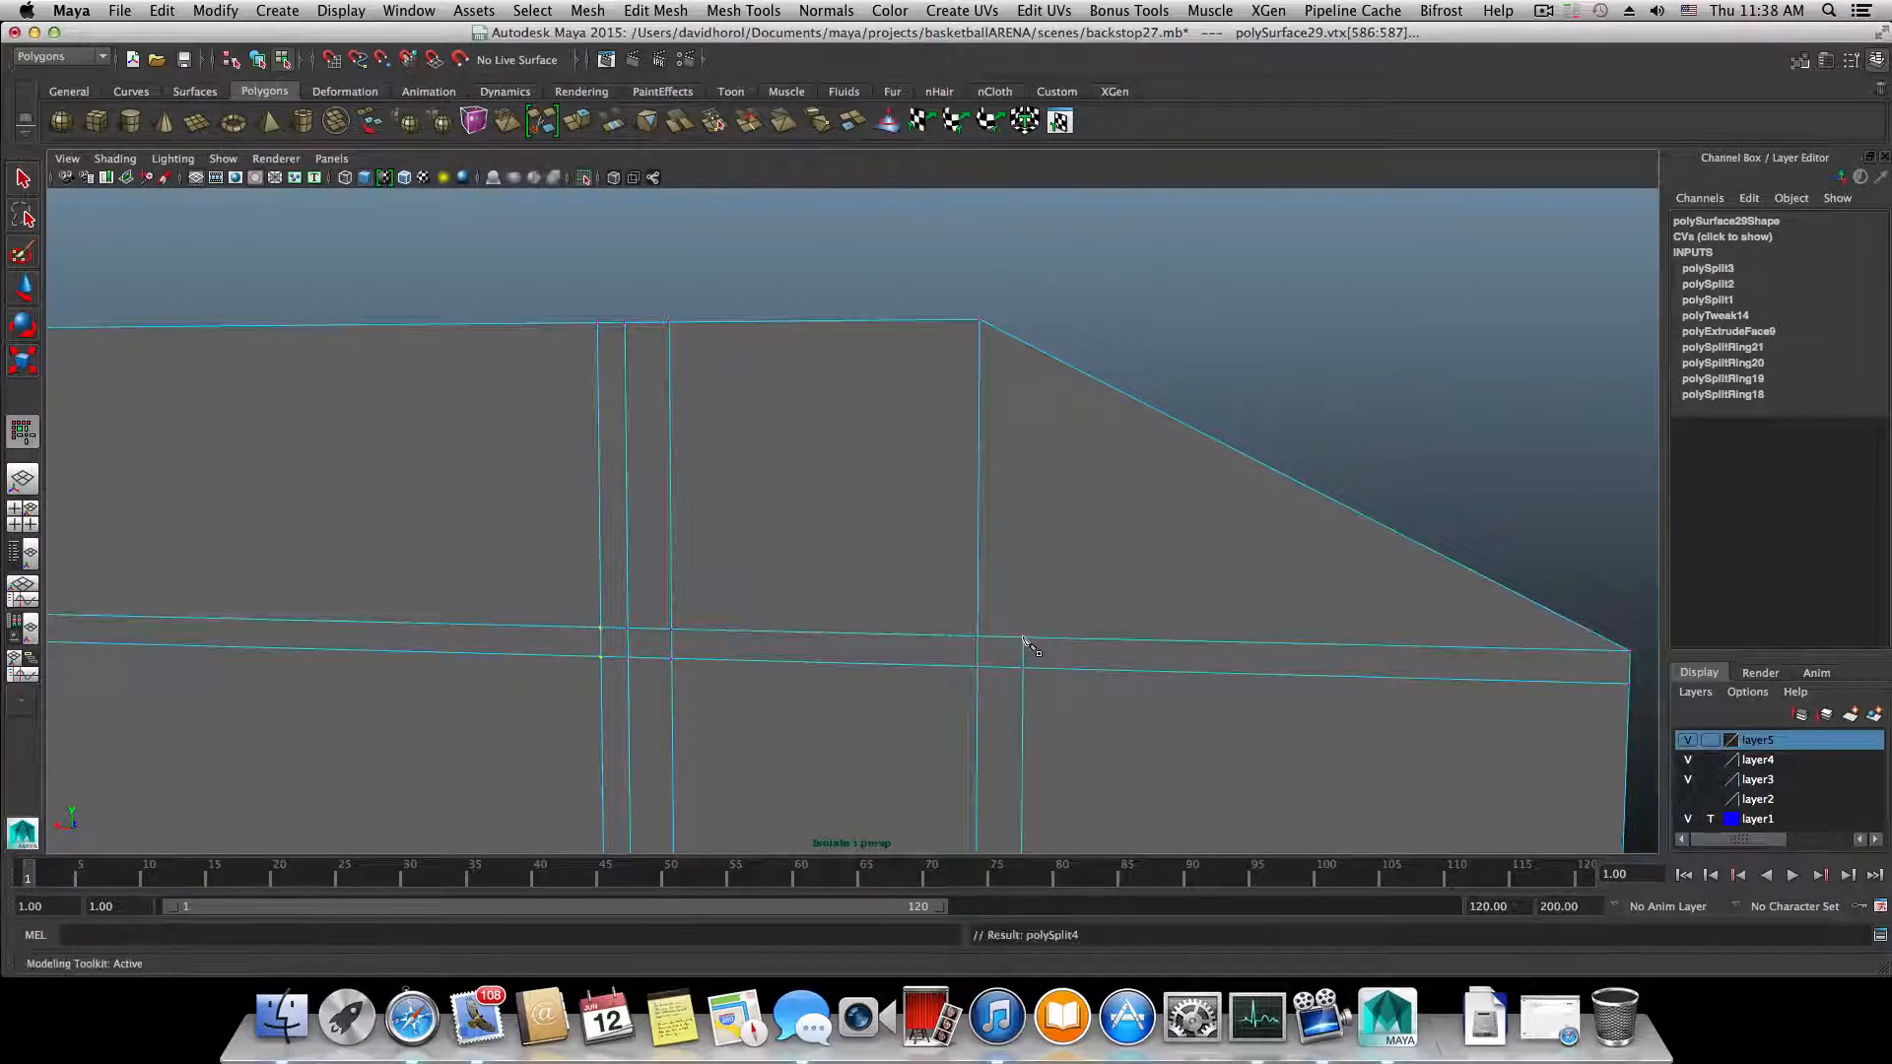
key("Return")
- Start a matching vertical support cut from the arm's lower corner vertex at the rim's lower diagonal
left_click_drag(1258, 499, 1005, 483, "alt")
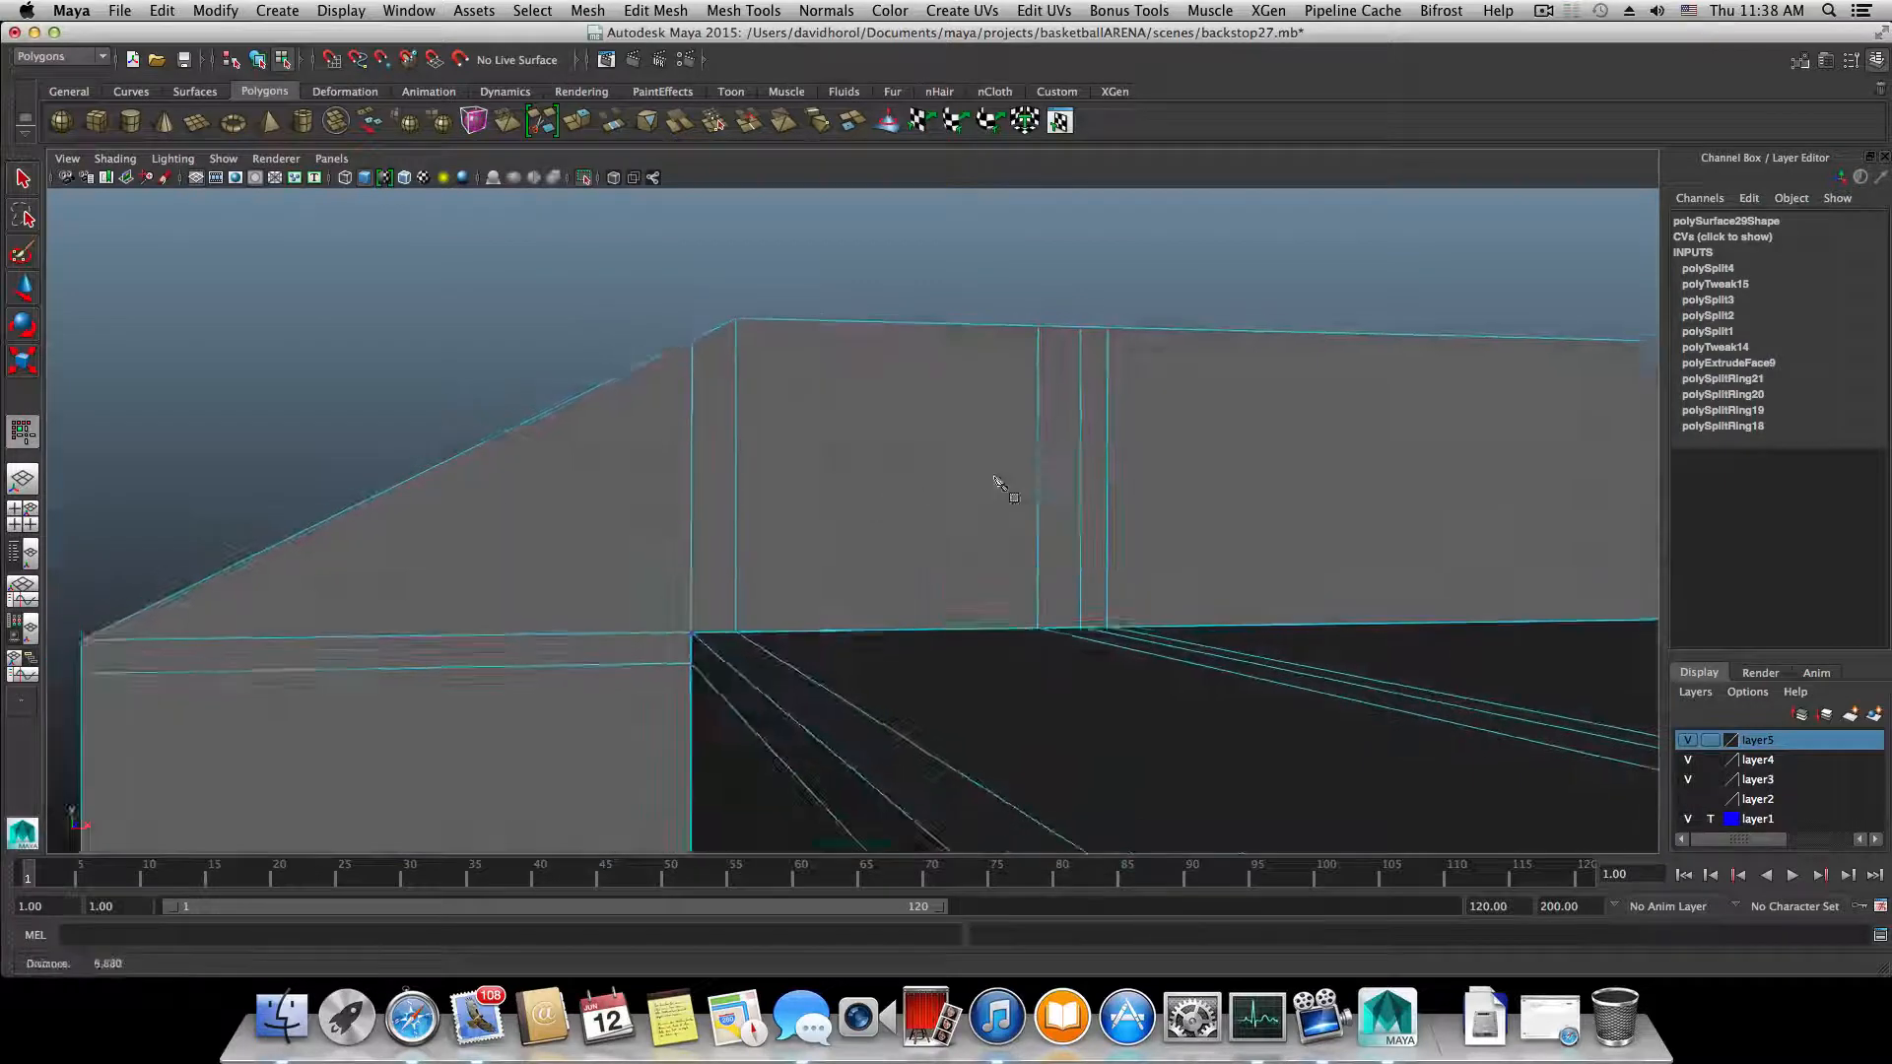
scroll(1005, 483, "down", 4)
middle_click_drag(961, 630, 838, 217, "alt")
middle_click_drag(829, 616, 838, 303, "alt")
middle_click_drag(808, 408, 772, 309, "alt")
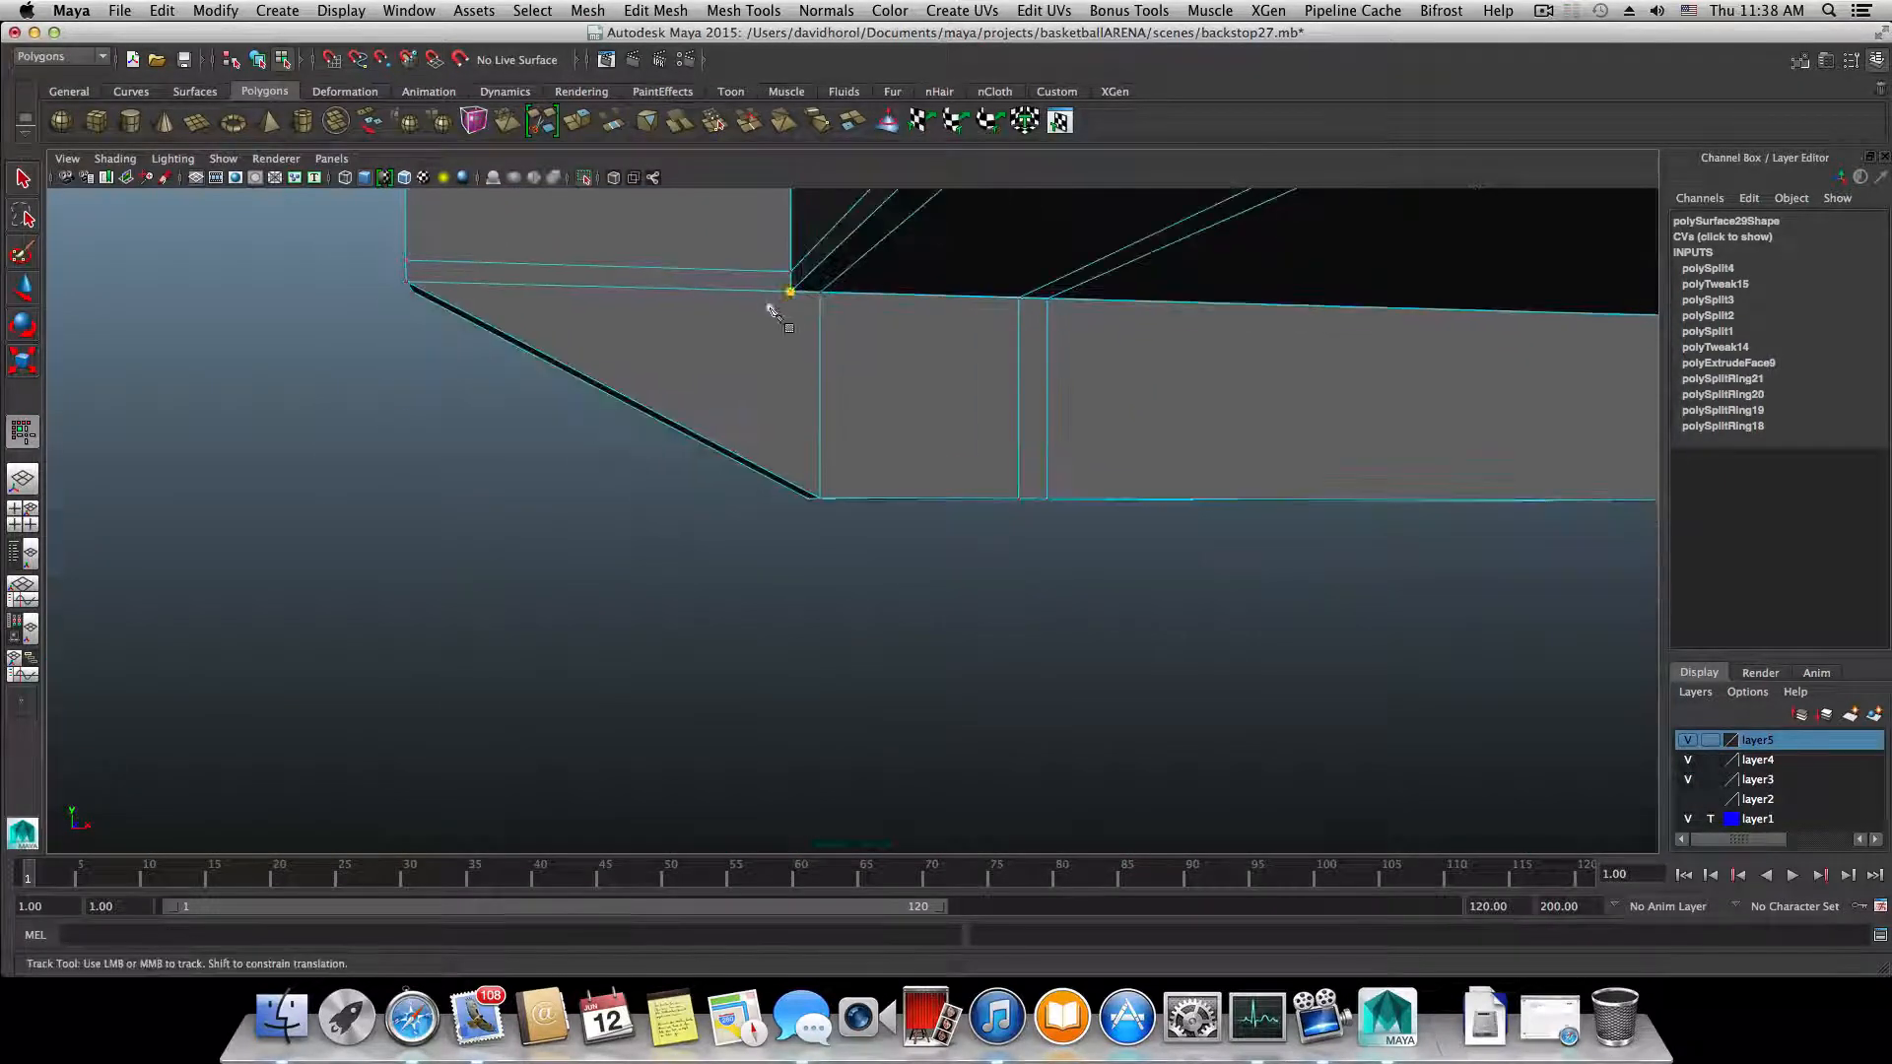
- Start a cut at the inner frame vertex of the lower-left slanted corner and run it straight down to the slanted edge
right_click_drag(772, 309, 862, 241, "alt")
middle_click_drag(828, 212, 915, 414, "alt")
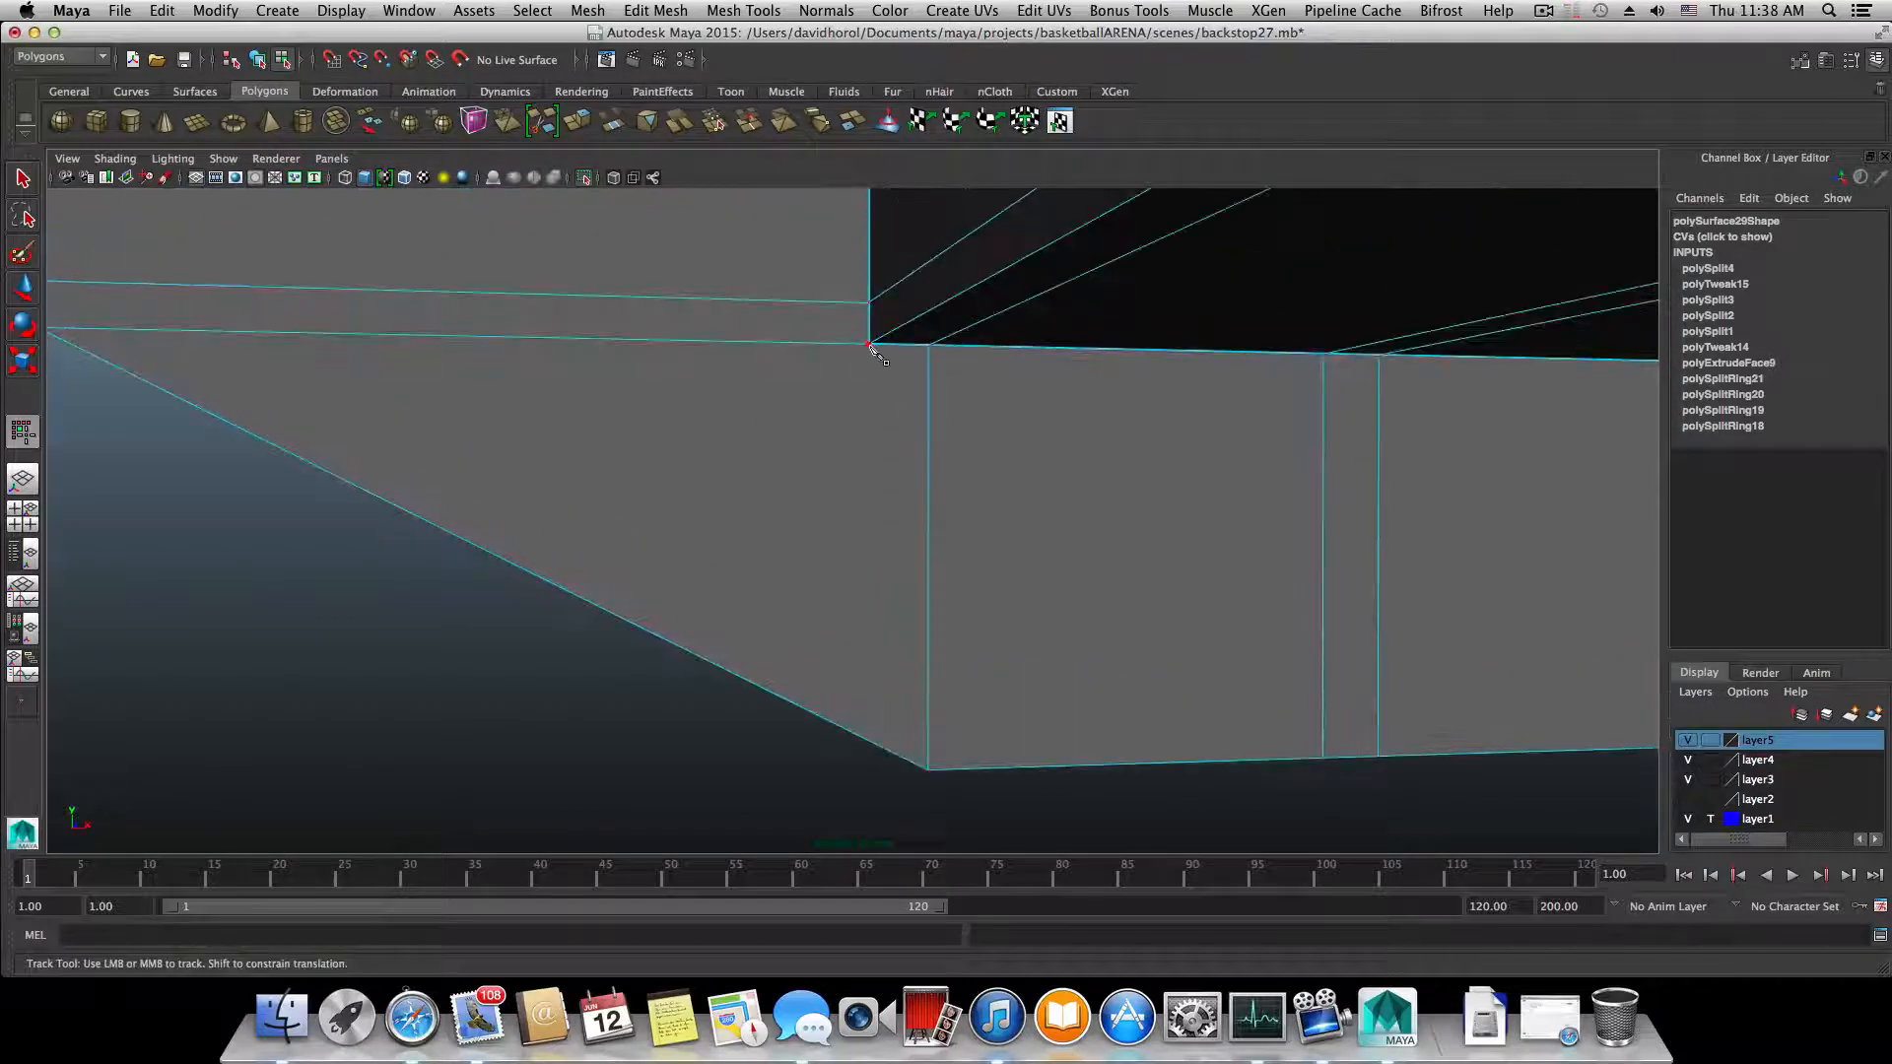
left_click(868, 344)
right_click_drag(870, 524, 1217, 658, "alt")
middle_click_drag(834, 384, 790, 582, "alt")
right_click_drag(789, 582, 1035, 562, "alt")
right_click_drag(805, 413, 850, 473, "alt")
middle_click_drag(838, 566, 885, 273, "alt")
middle_click_drag(951, 704, 908, 374, "alt")
right_click_drag(908, 375, 345, 367, "alt")
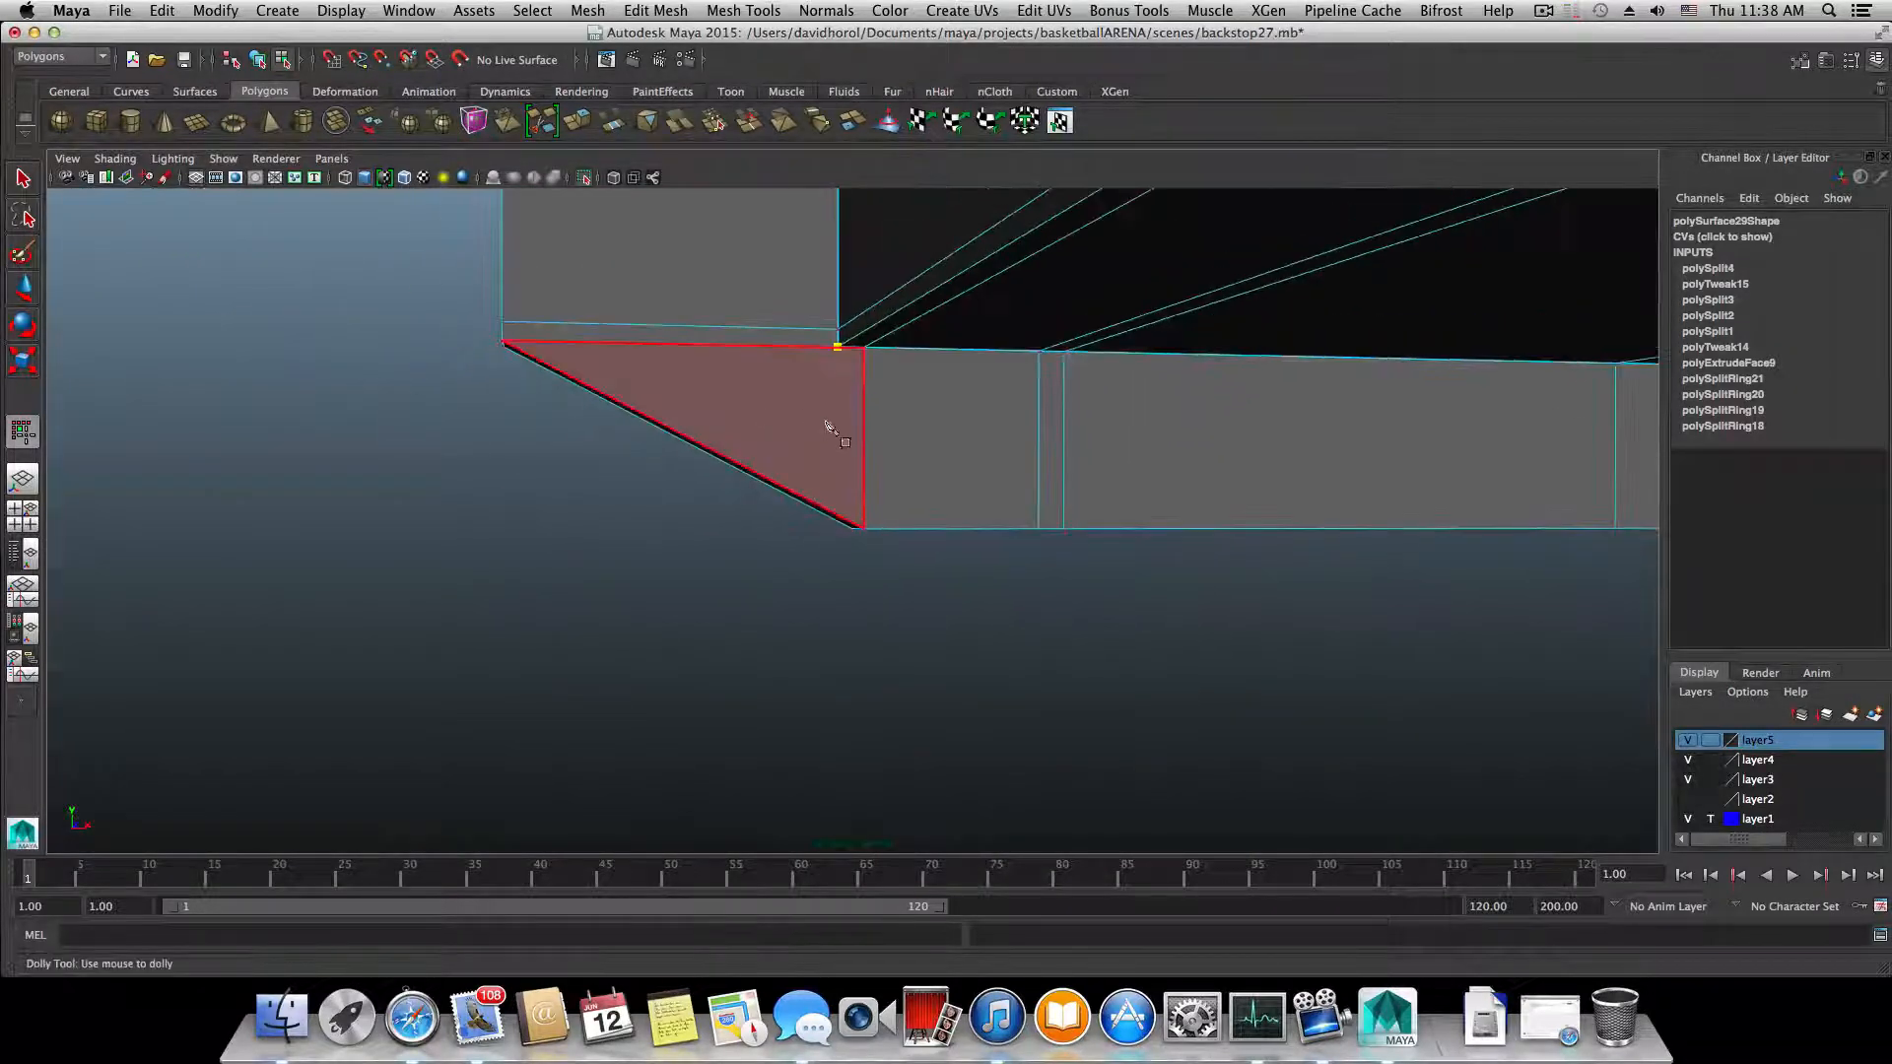
left_click_drag(827, 423, 777, 431, "alt")
right_click_drag(818, 448, 911, 495, "alt")
left_click_drag(914, 498, 855, 530, "alt")
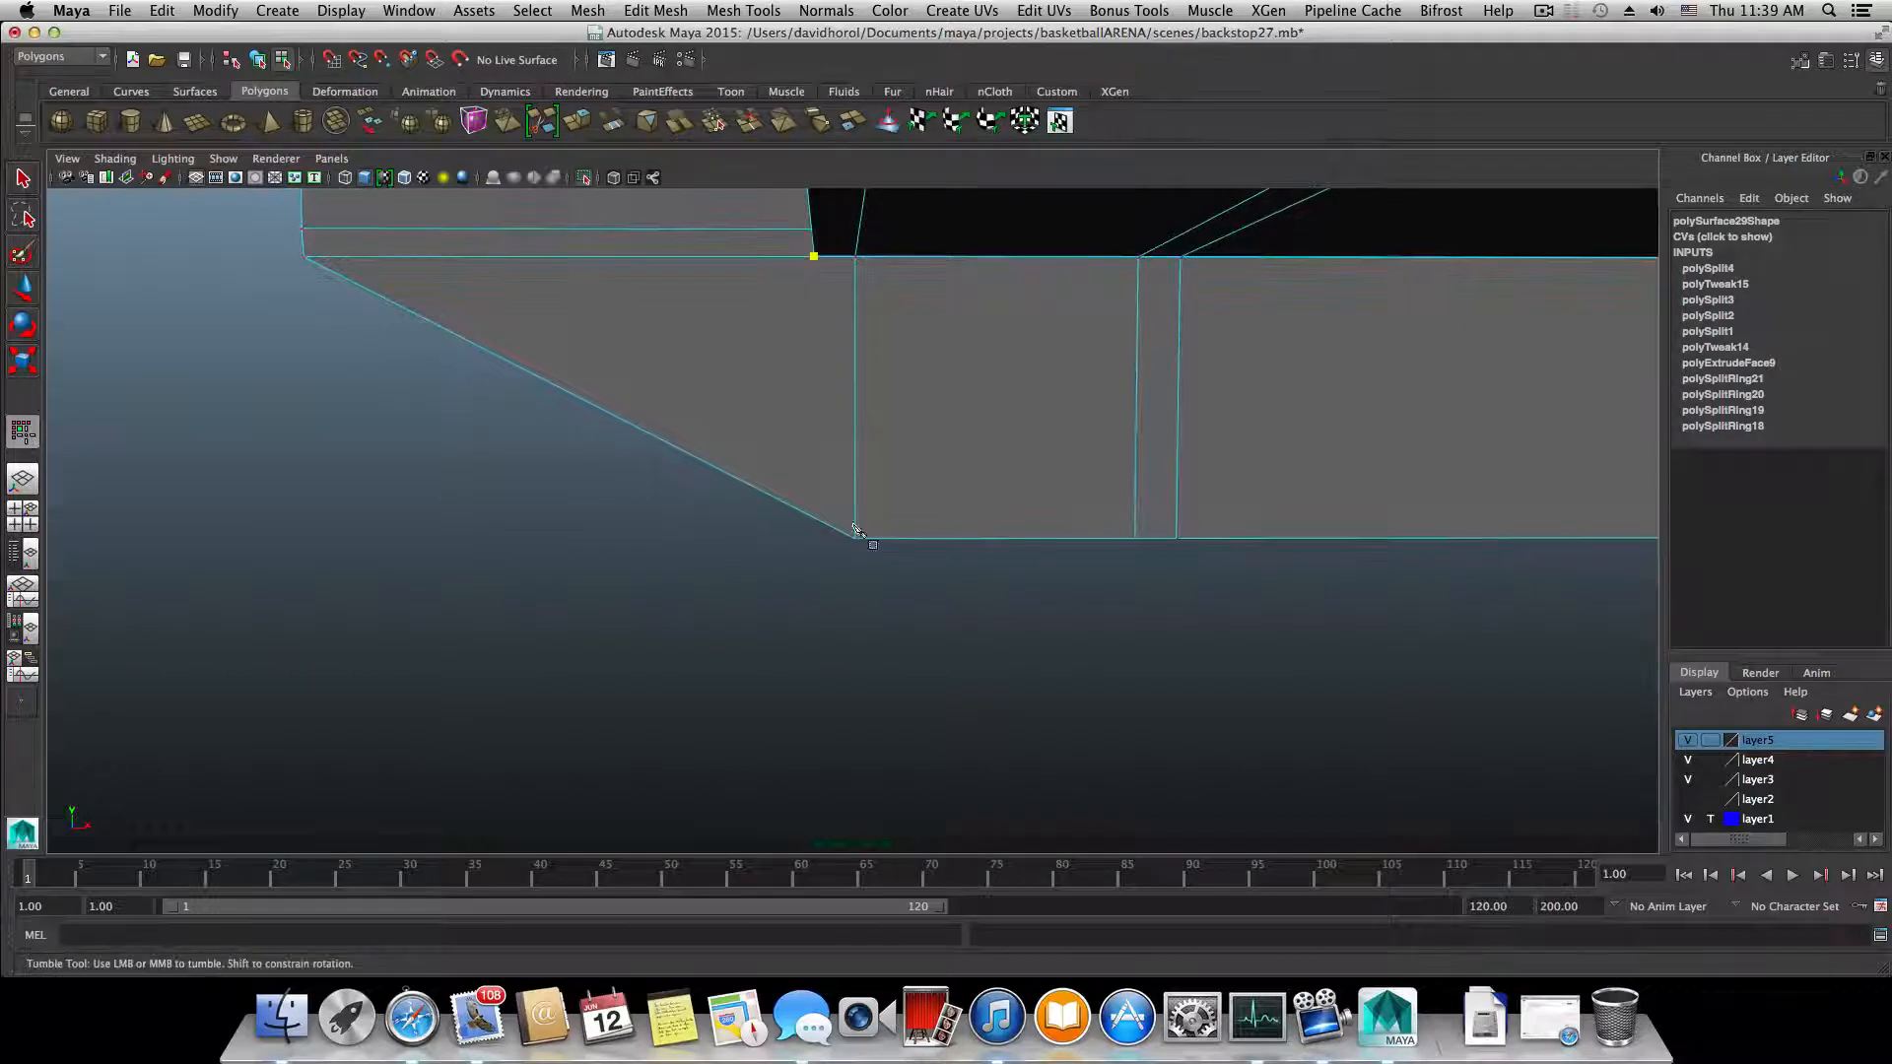
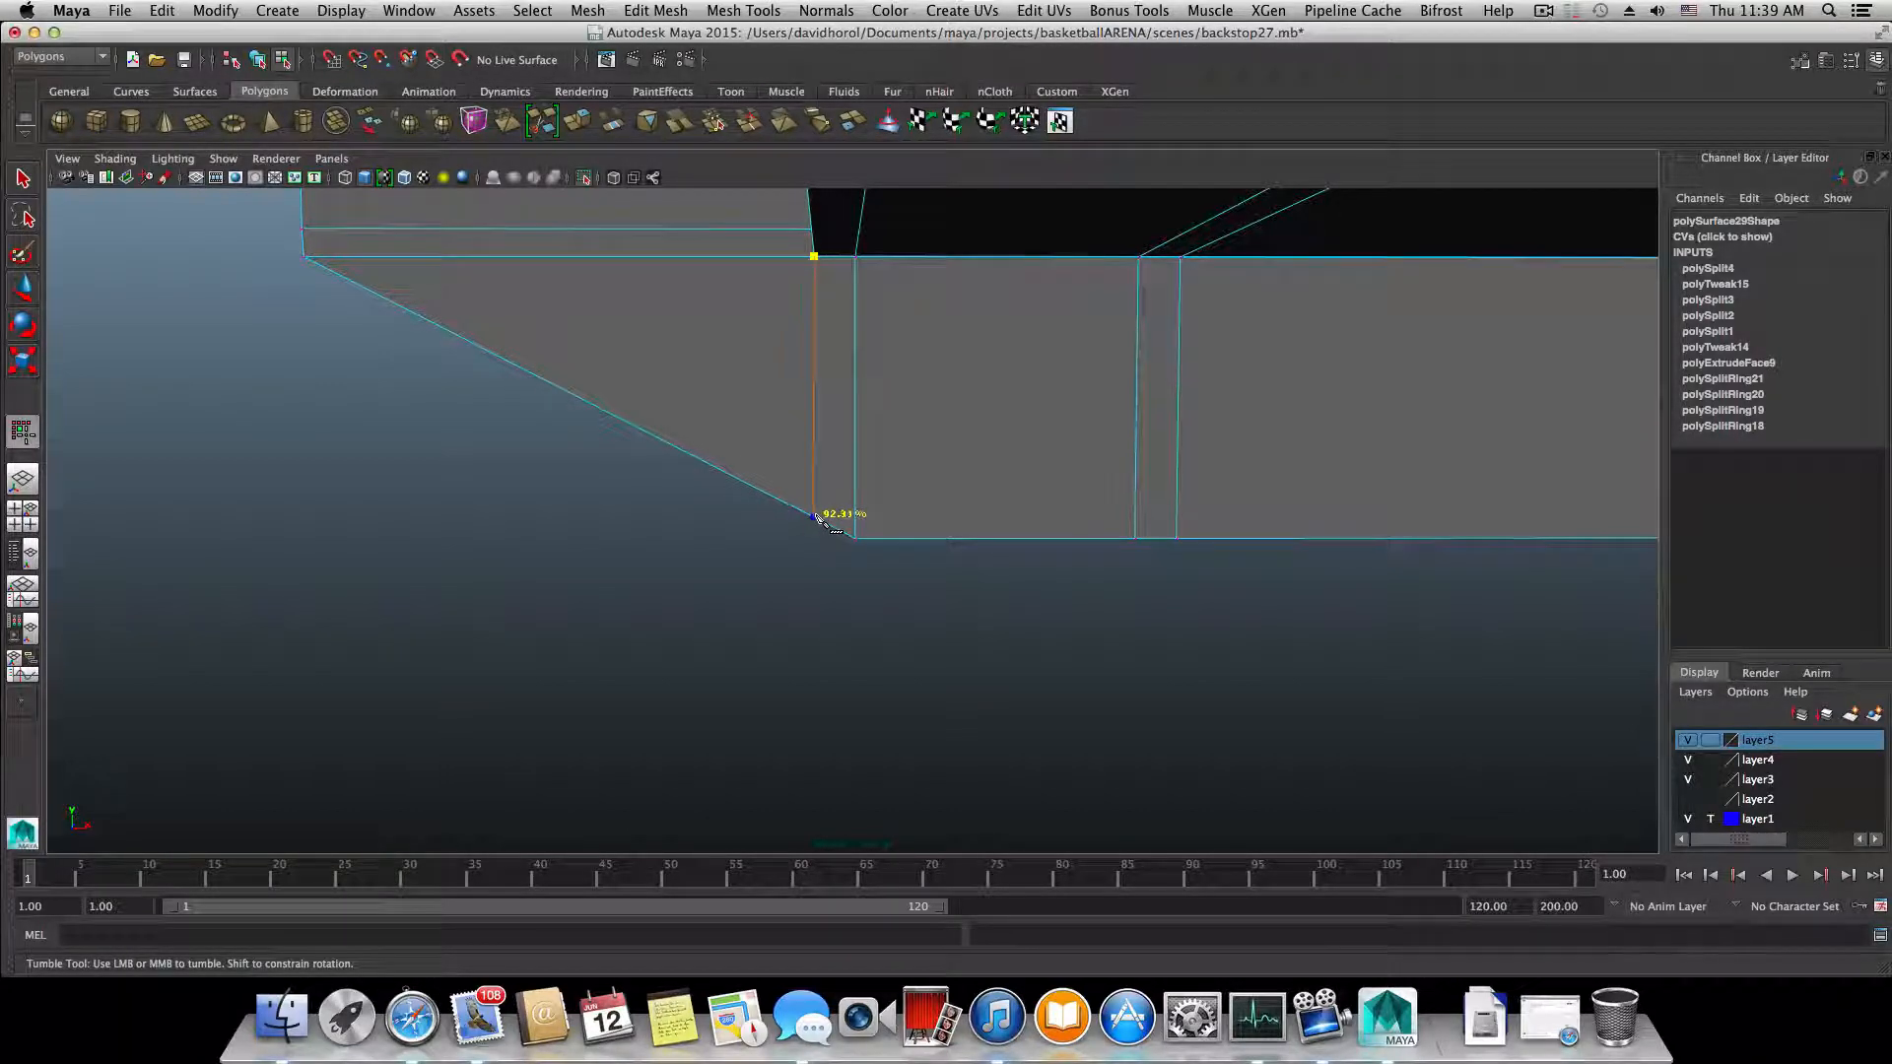
- Continue the cut across the slanted face's thickness and up to the matching vertex on the back, completing the split
left_click_drag(814, 517, 1094, 473, "alt")
right_click_drag(916, 478, 1057, 503, "alt")
left_click_drag(1055, 501, 904, 473, "alt")
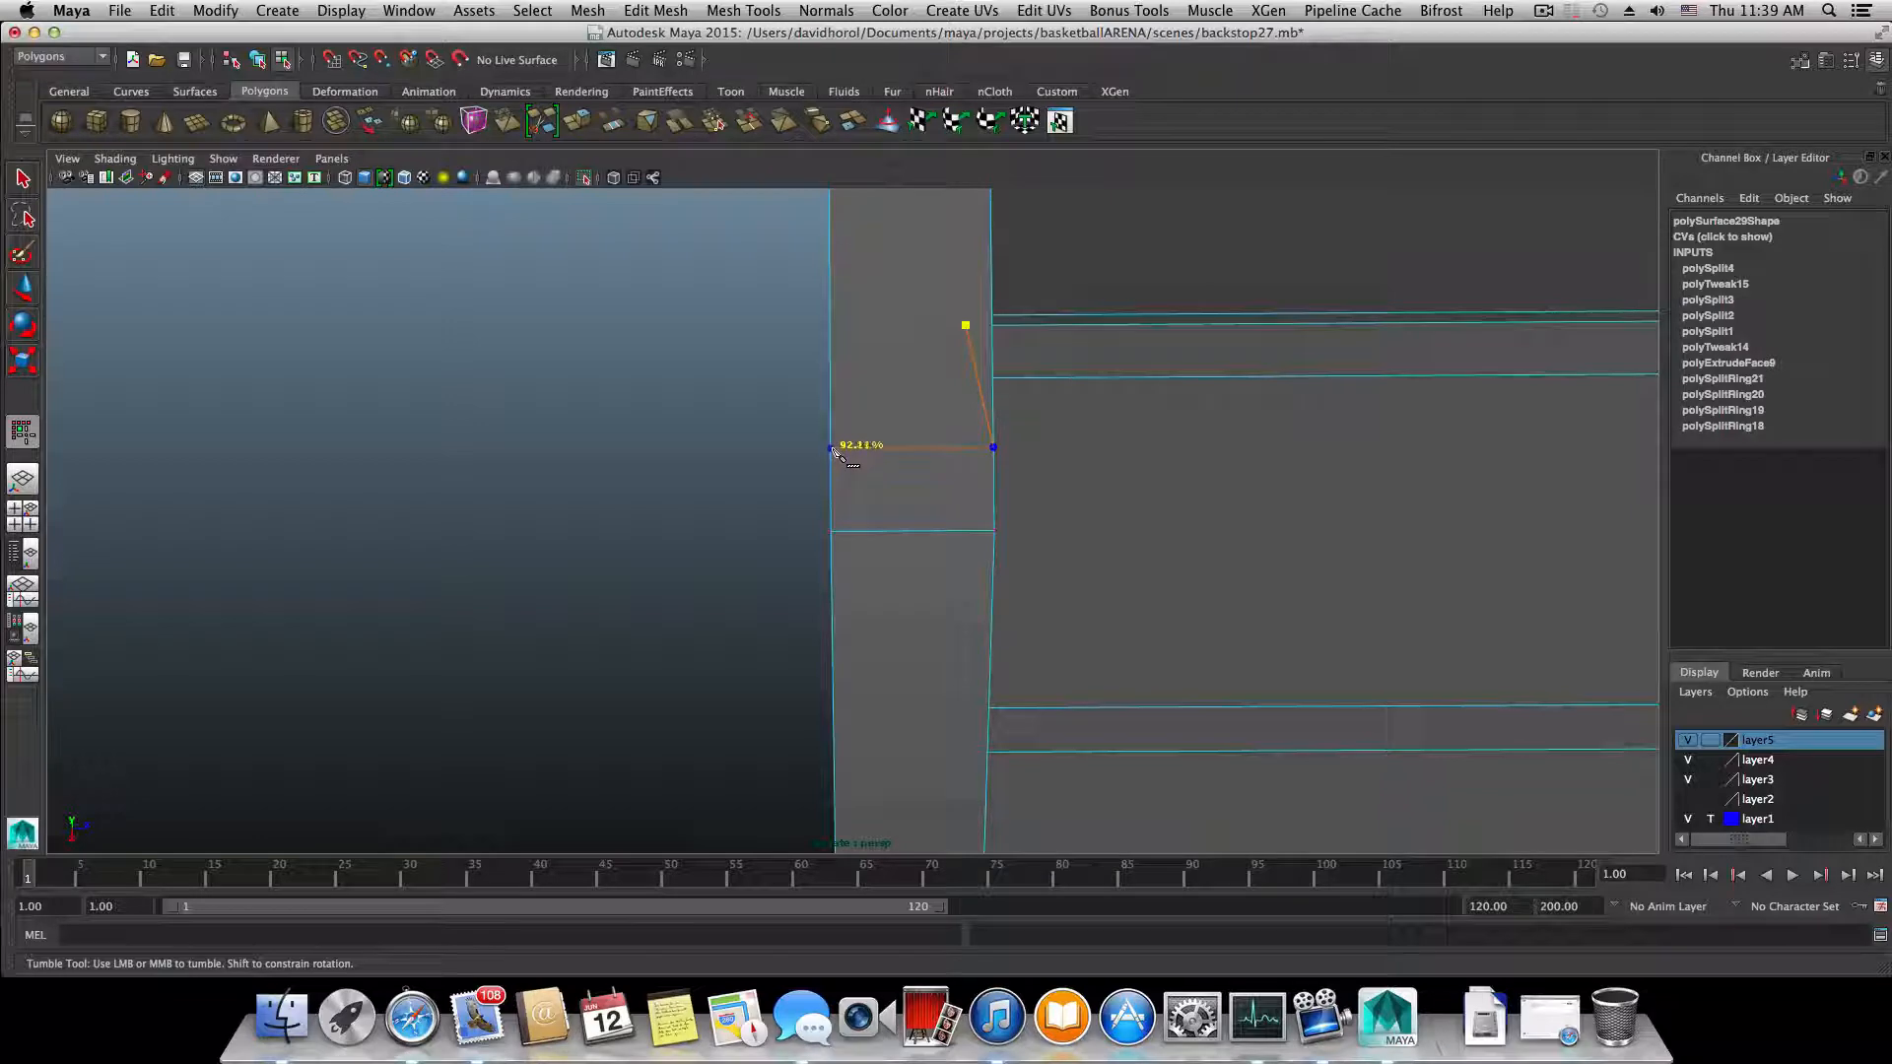
left_click_drag(833, 448, 905, 235, "alt")
middle_click_drag(905, 234, 901, 252, "alt")
key("Return")
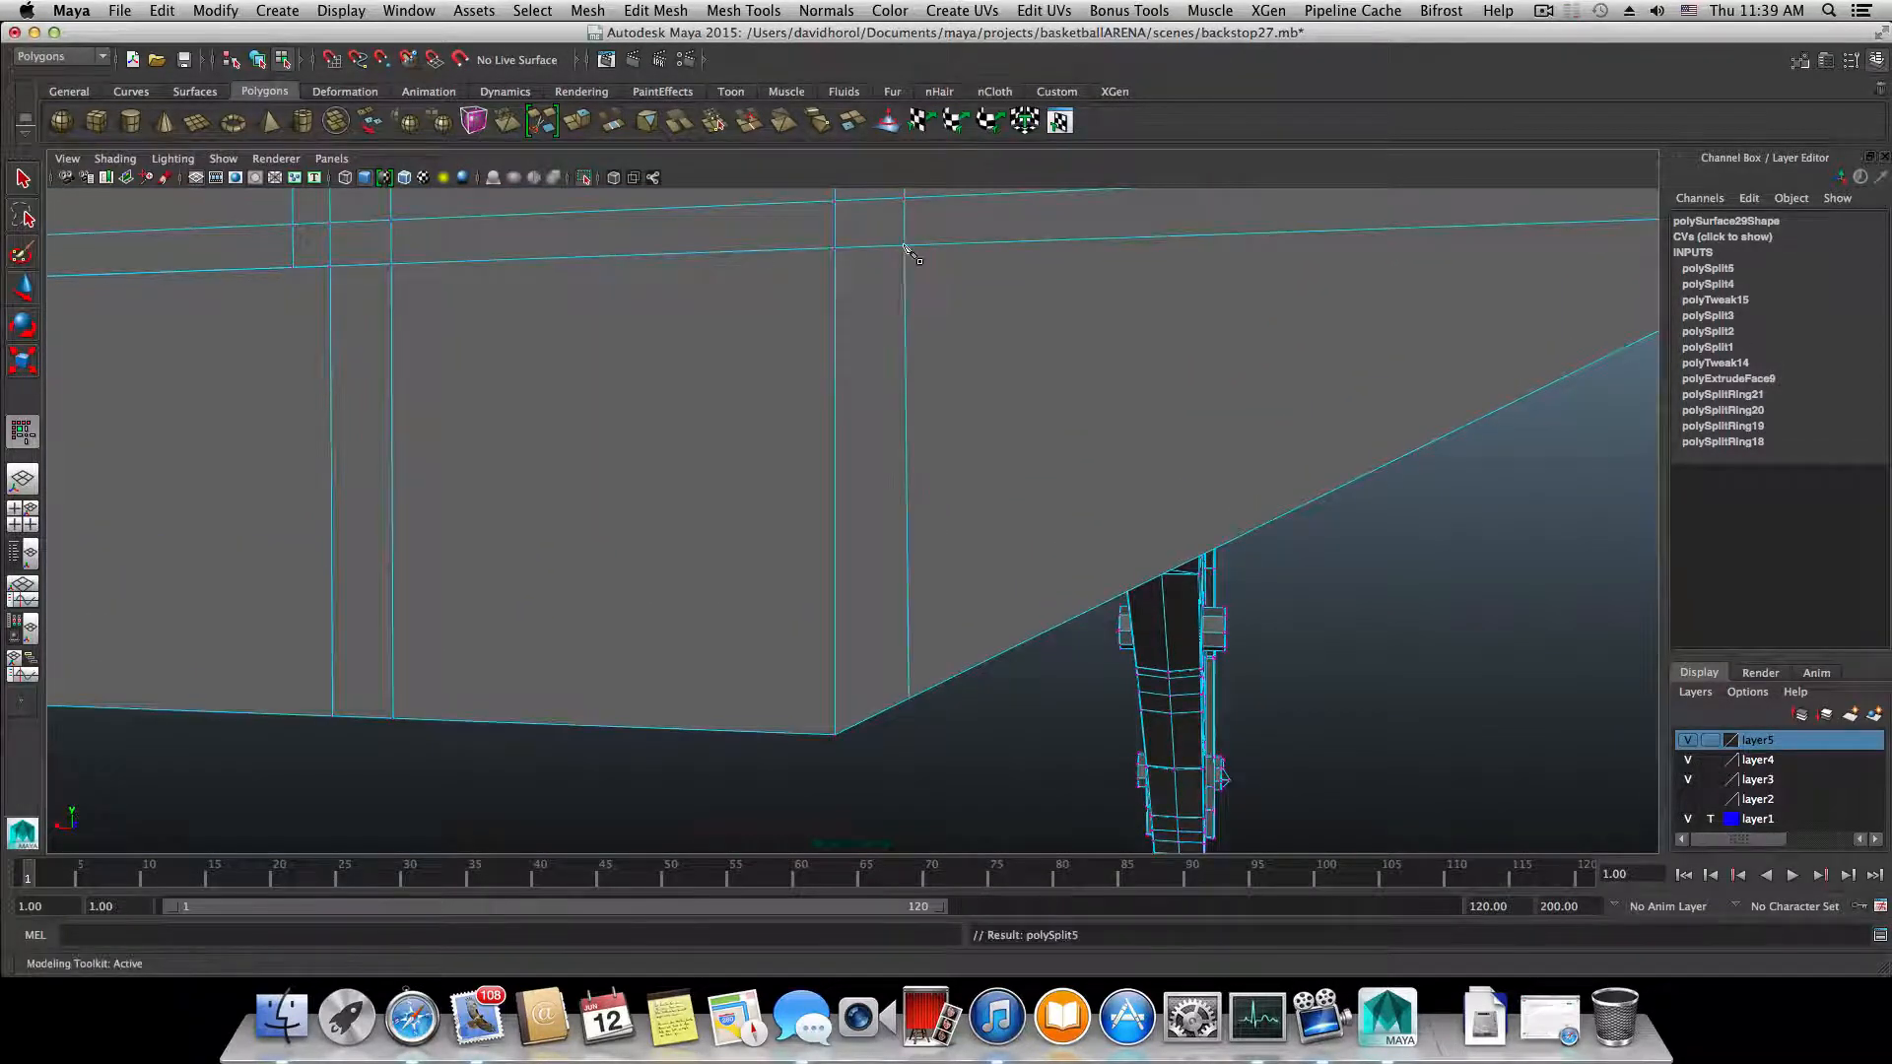
- Cut a new edge across the slanted face of the upper-left corner, just above its lower end
left_click_drag(1089, 387, 701, 371, "alt")
scroll(701, 371, "down", 5)
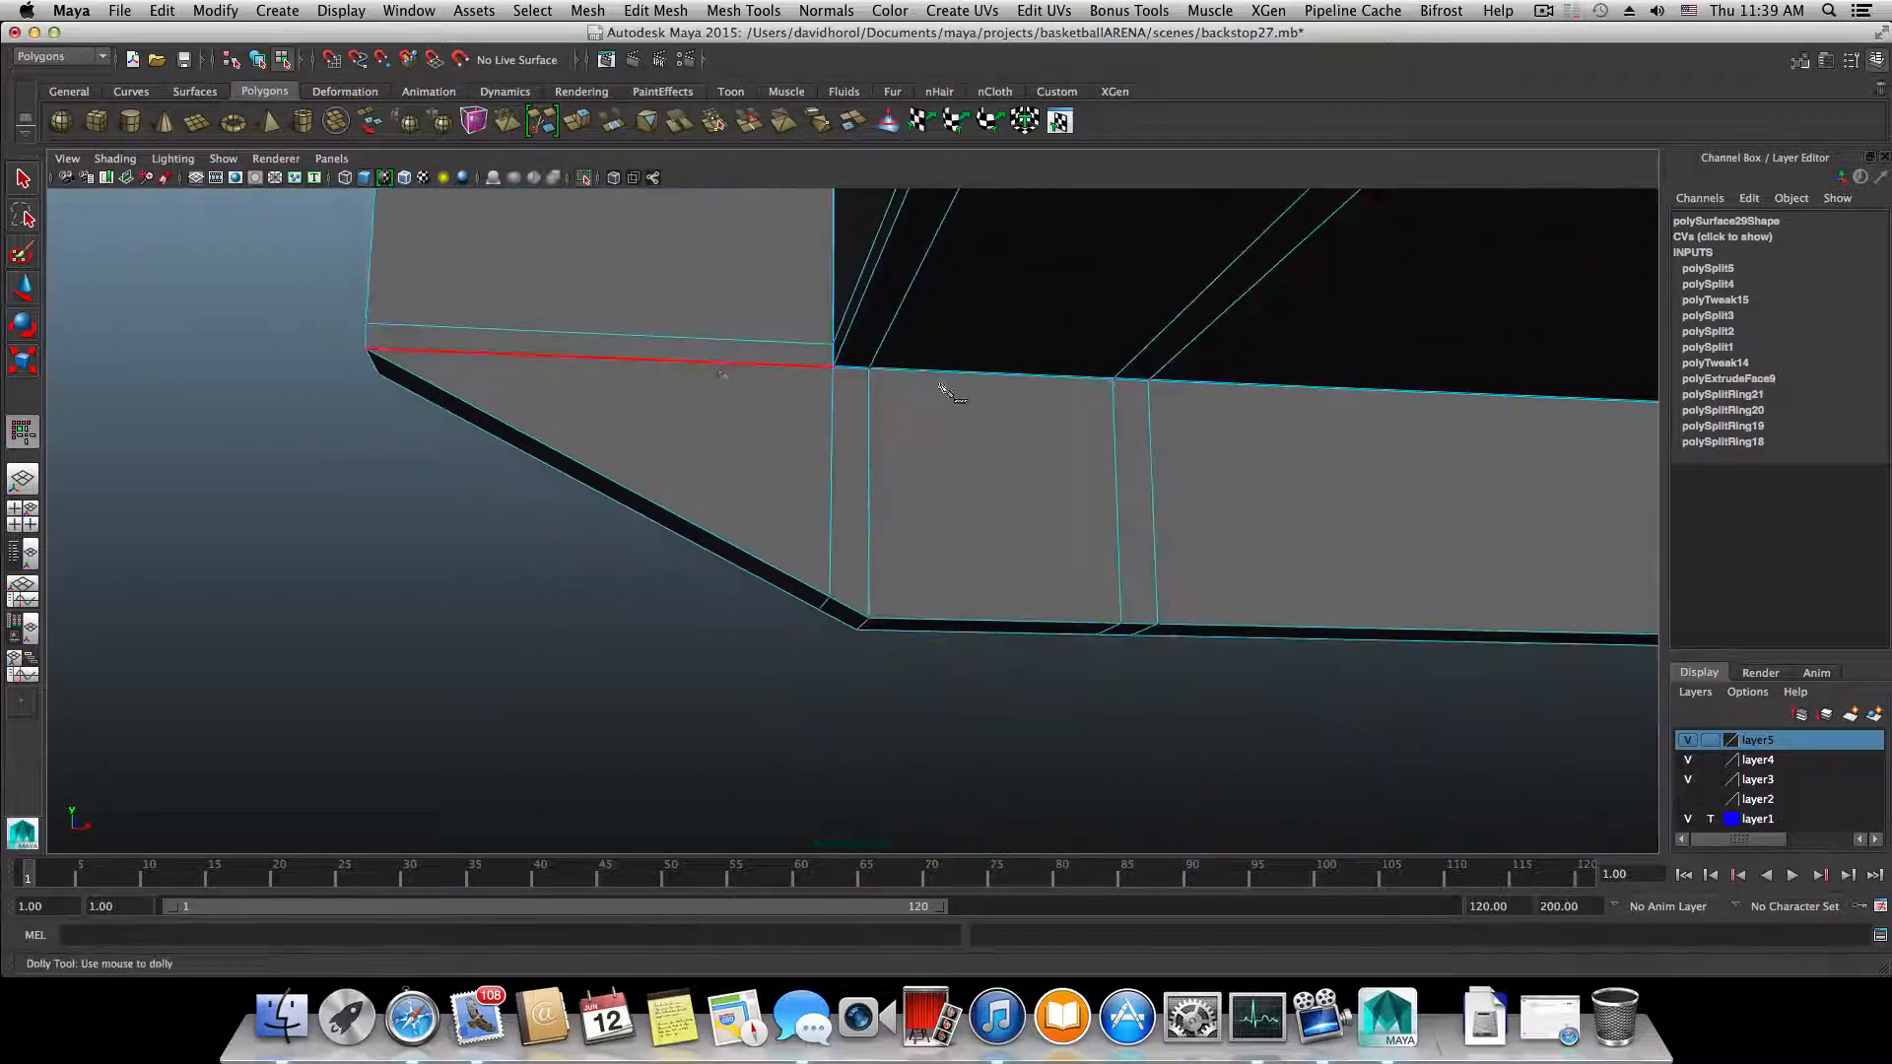
middle_click_drag(1616, 435, 493, 335, "alt")
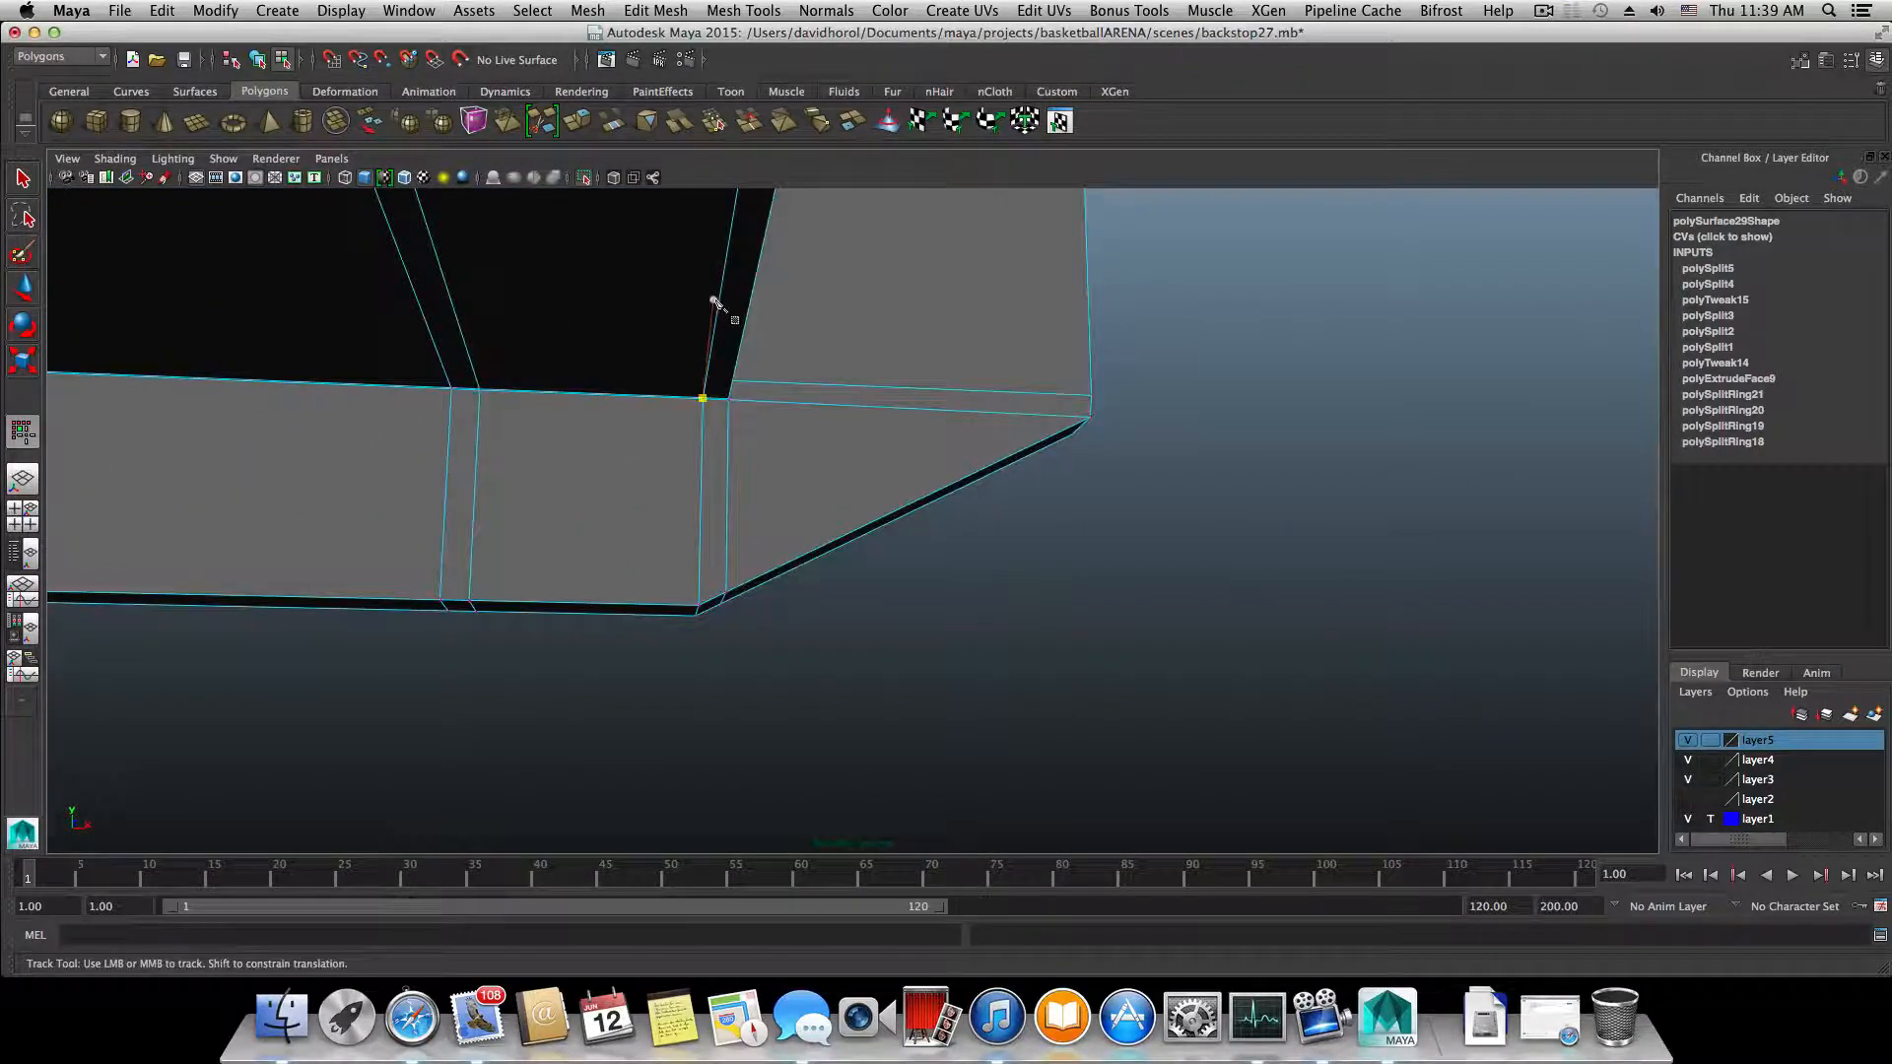
middle_click_drag(826, 329, 468, 396, "alt")
middle_click_drag(562, 337, 743, 690, "alt")
left_click_drag(623, 372, 741, 591, "alt")
scroll(747, 467, "down", 5)
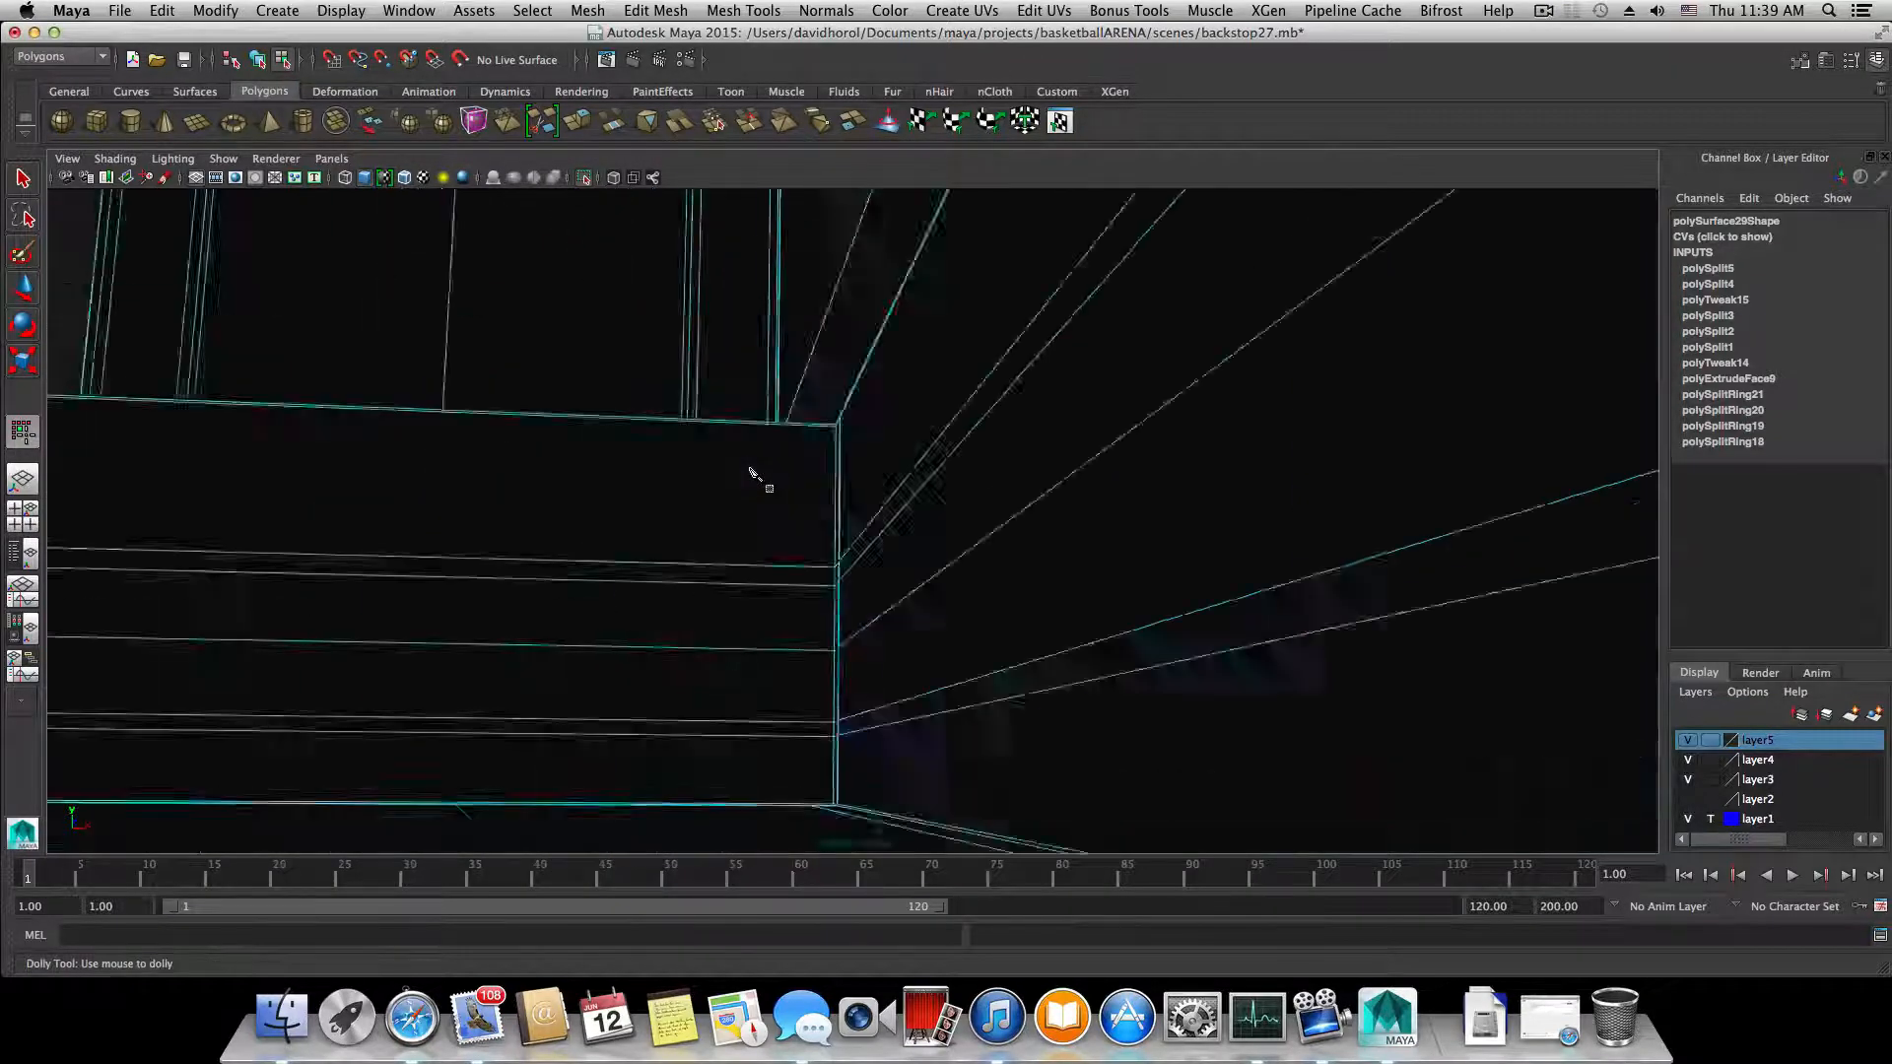
left_click_drag(748, 468, 608, 515, "alt")
middle_click_drag(608, 515, 890, 489, "alt")
left_click_drag(730, 487, 815, 464, "alt")
middle_click_drag(815, 464, 747, 621, "alt")
right_click_drag(748, 621, 990, 571, "alt")
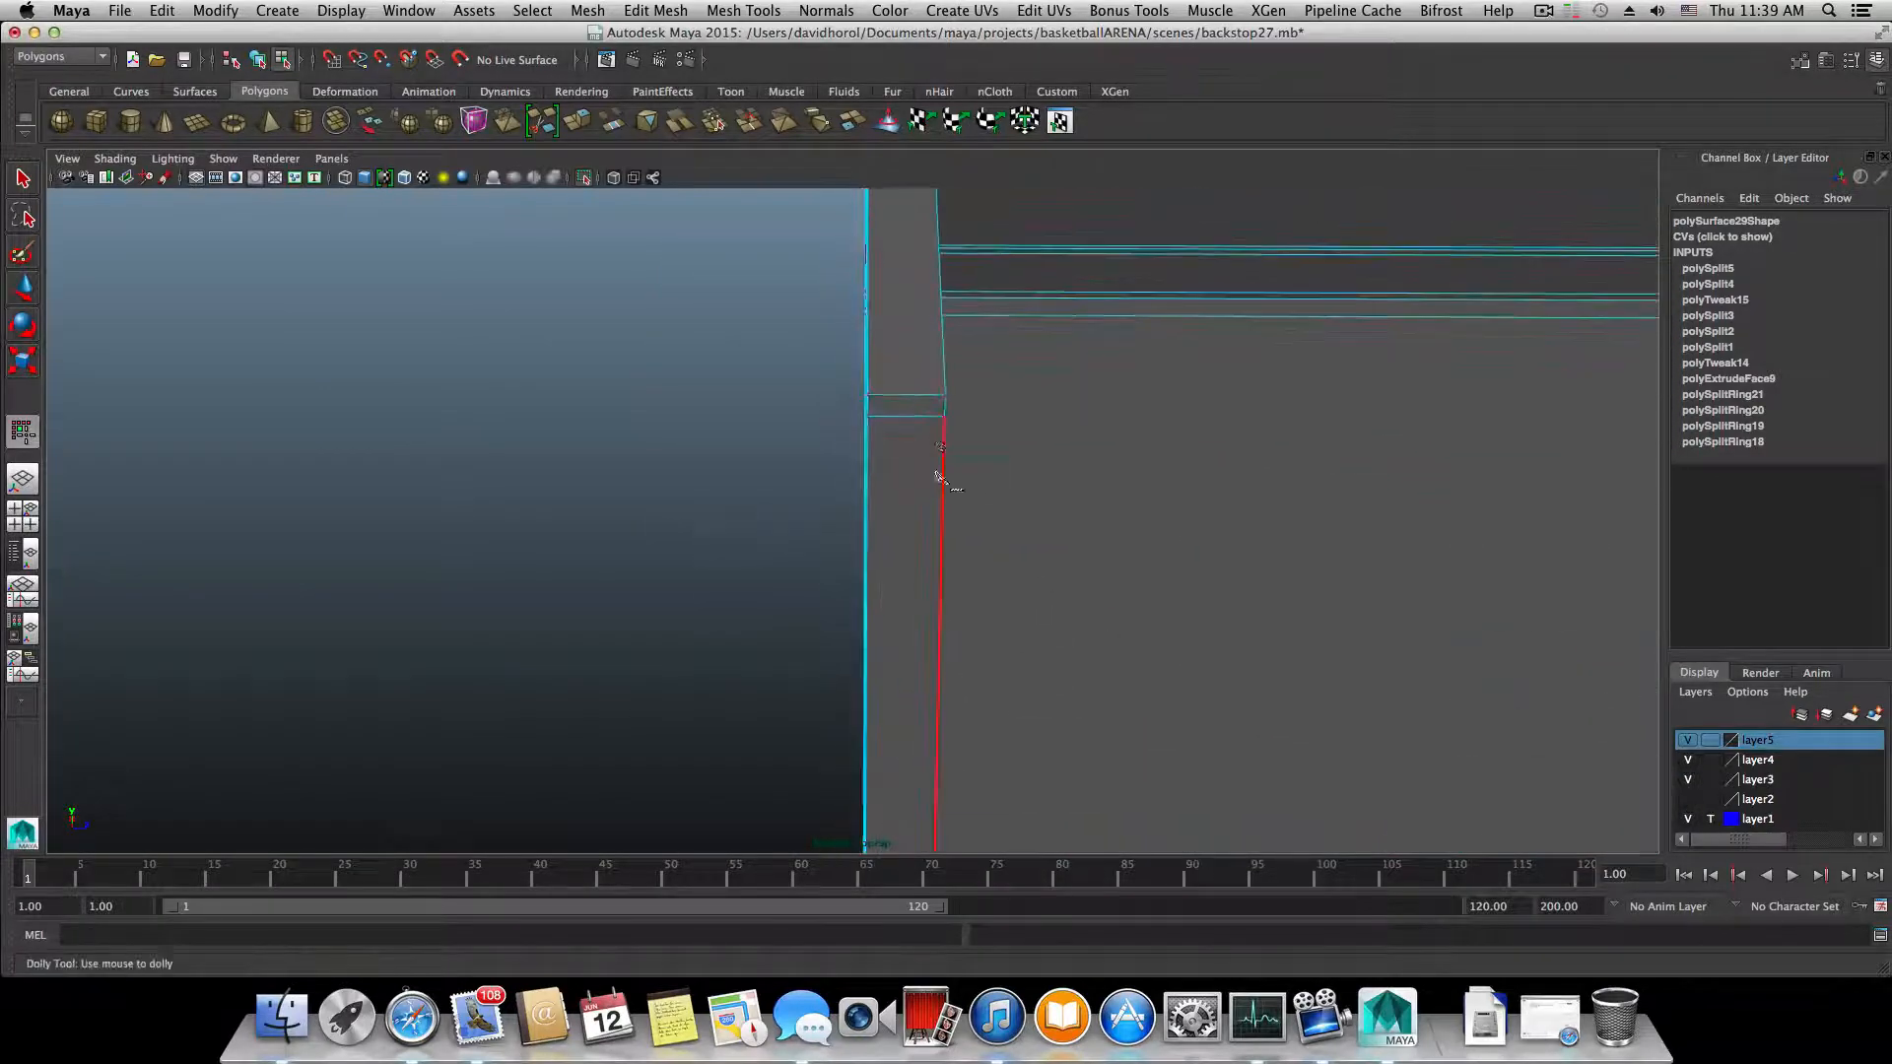
middle_click_drag(879, 371, 836, 549, "alt")
right_click_drag(836, 548, 1096, 618, "alt")
right_click_drag(801, 589, 984, 663, "alt")
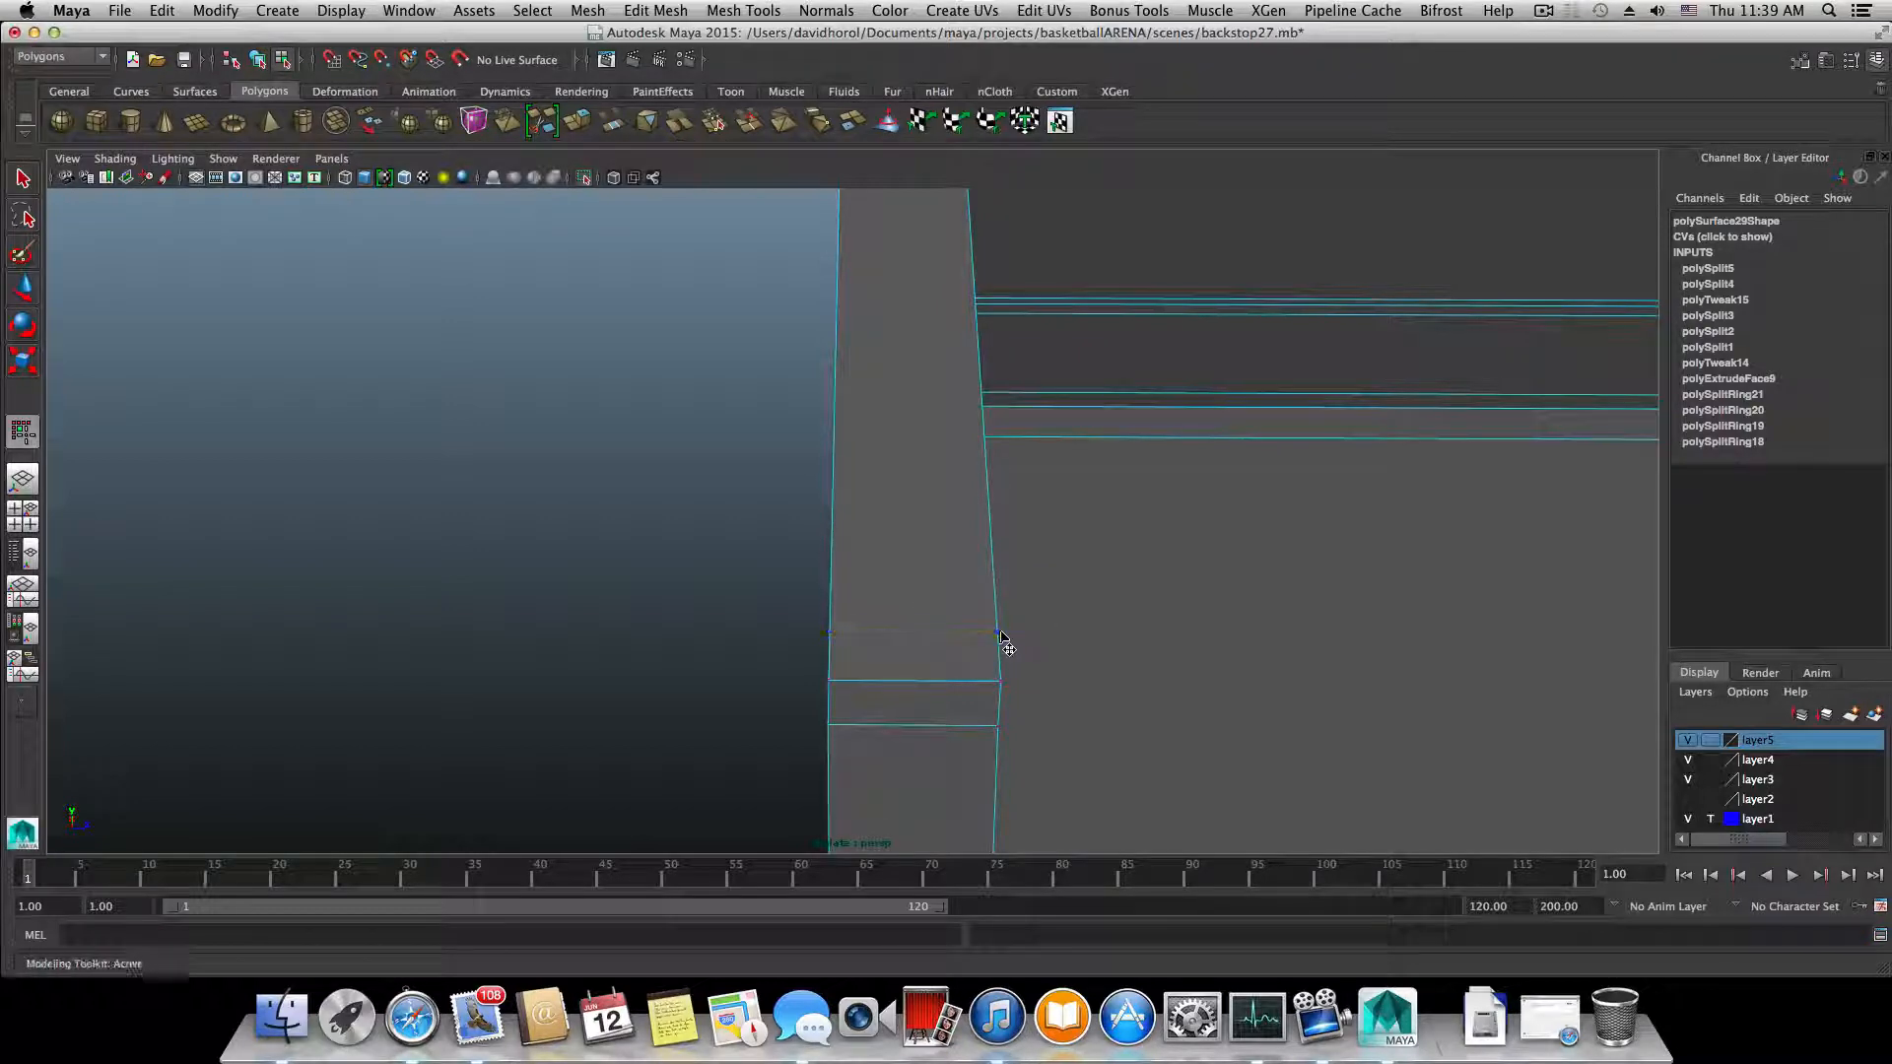
left_click_drag(1001, 636, 633, 465, "alt")
- Move the newly cut vertex pair at the upper-left corner up near the top edge and out flush with the side edge
right_click(958, 574)
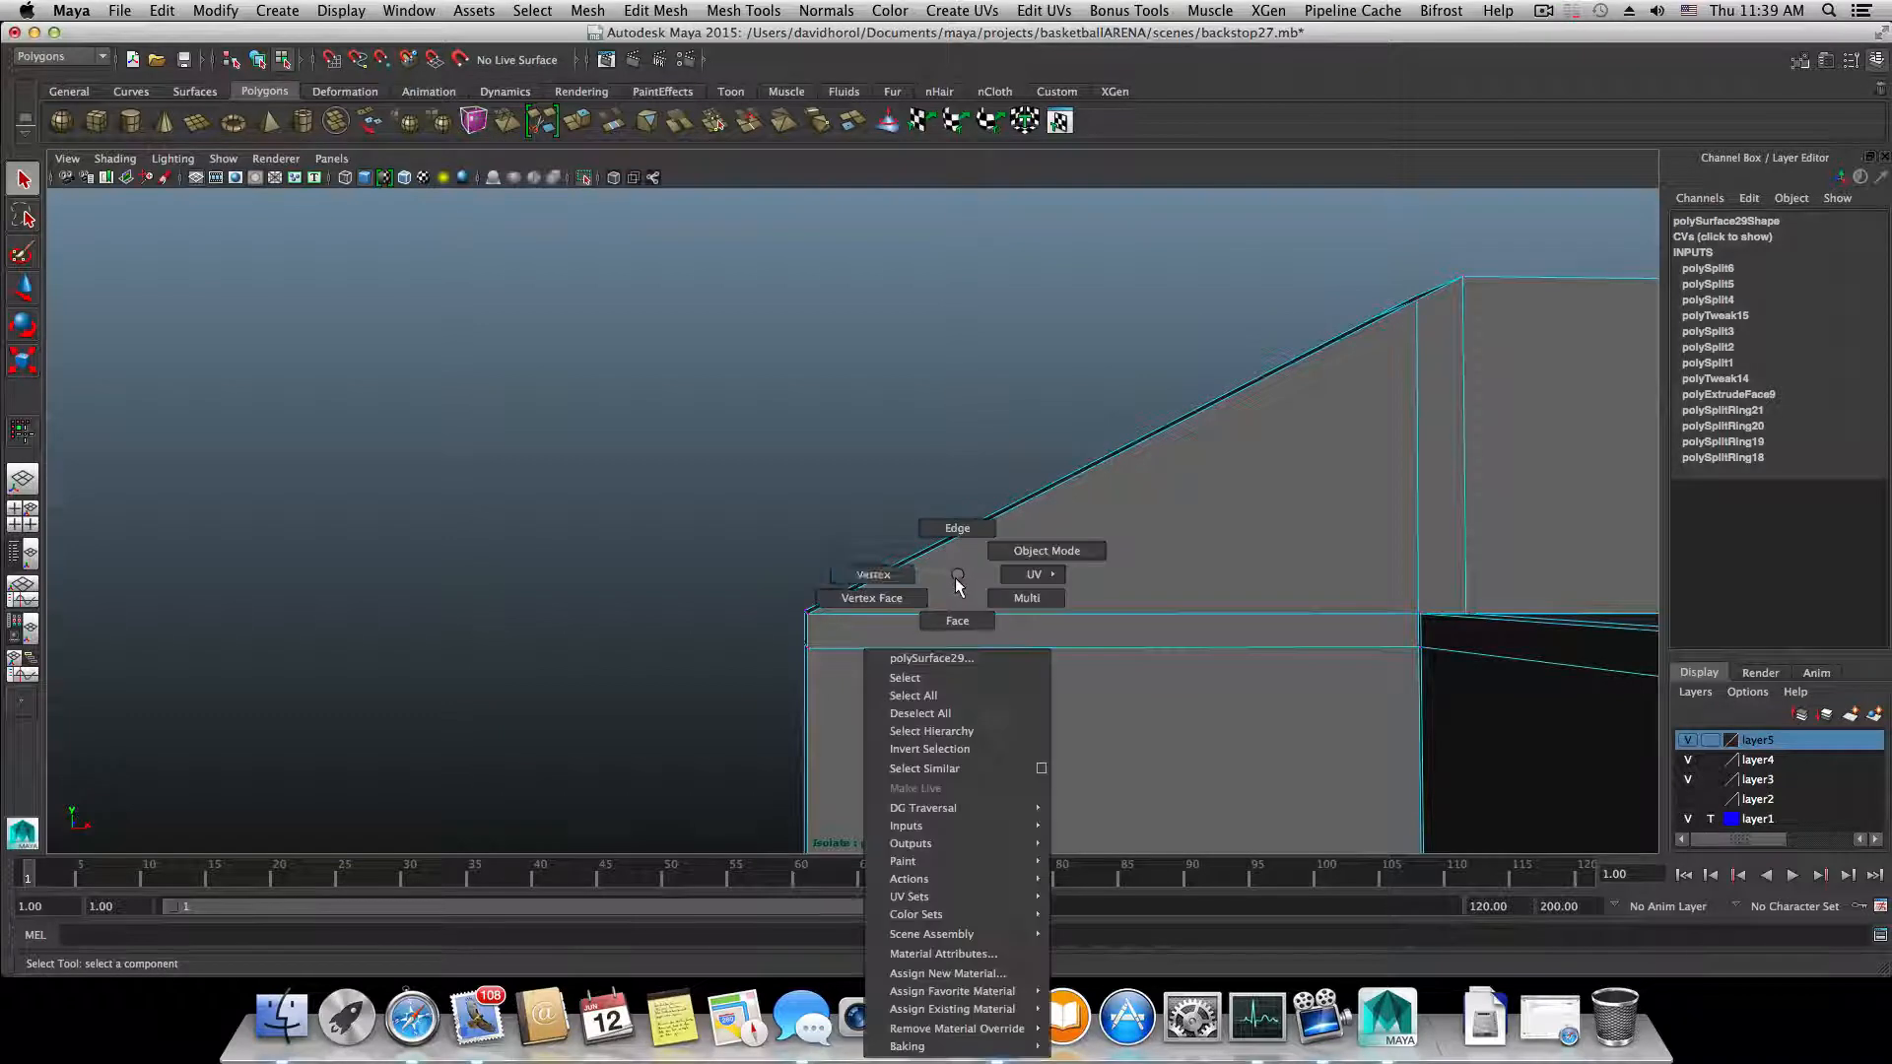
right_click_drag(956, 576, 855, 561)
left_click_drag(867, 616, 873, 612)
key("w")
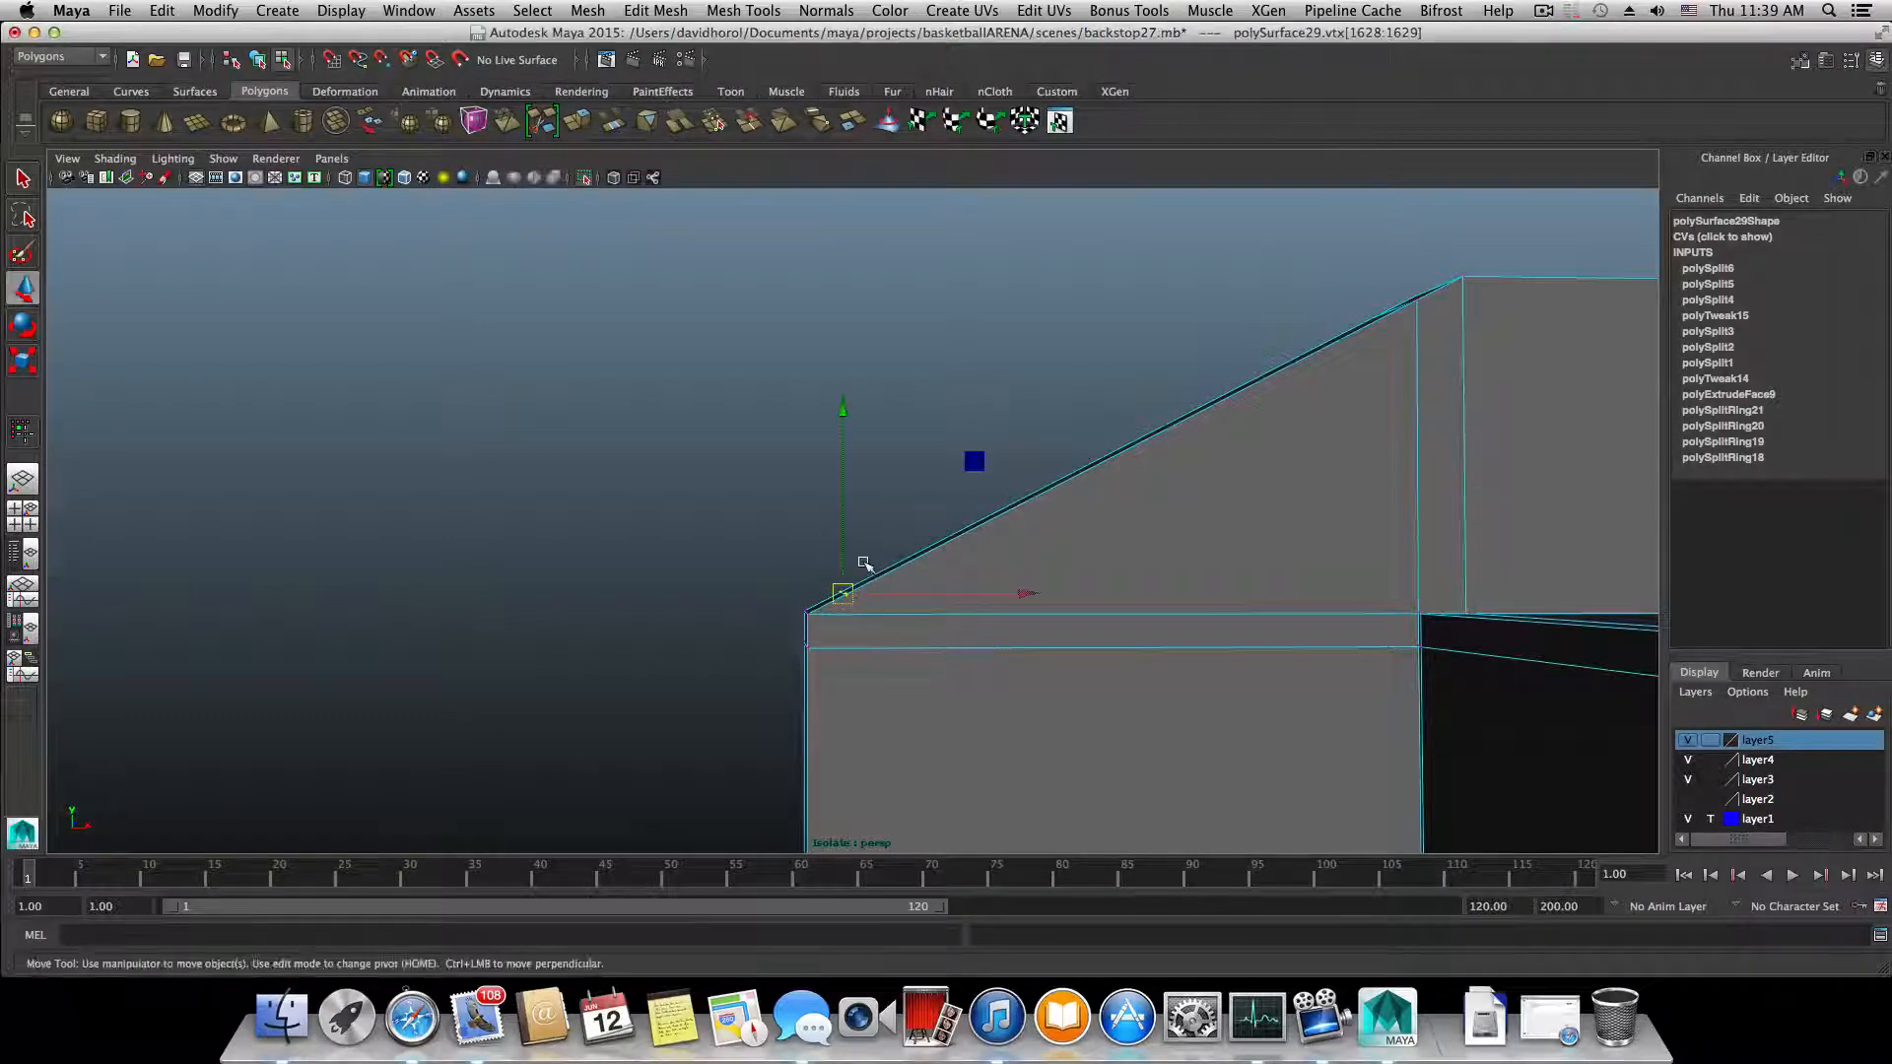
left_click_drag(856, 419, 842, 93)
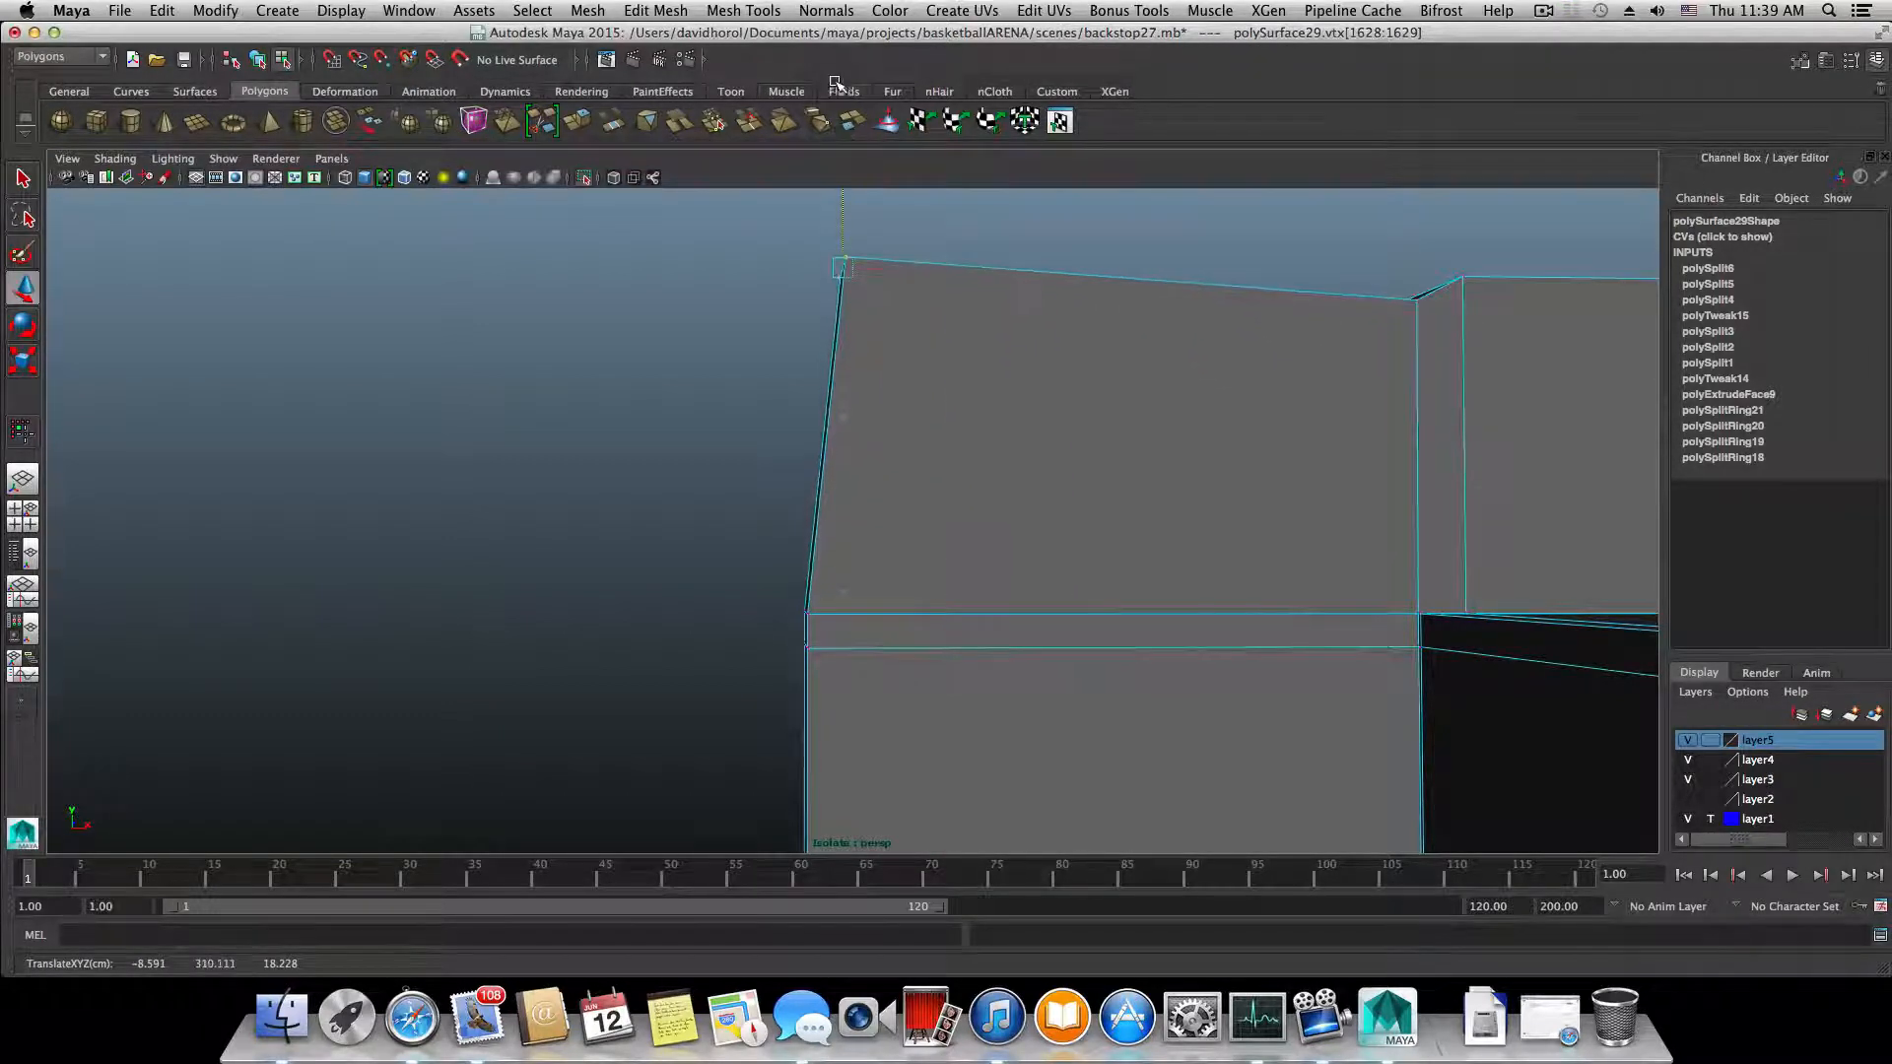
left_click_drag(1026, 291, 801, 302)
- Raise the inner cut's top vertices to the frame's top edge and level the upper-left corner's outer vertices with them
middle_click_drag(1054, 429, 825, 587, "alt")
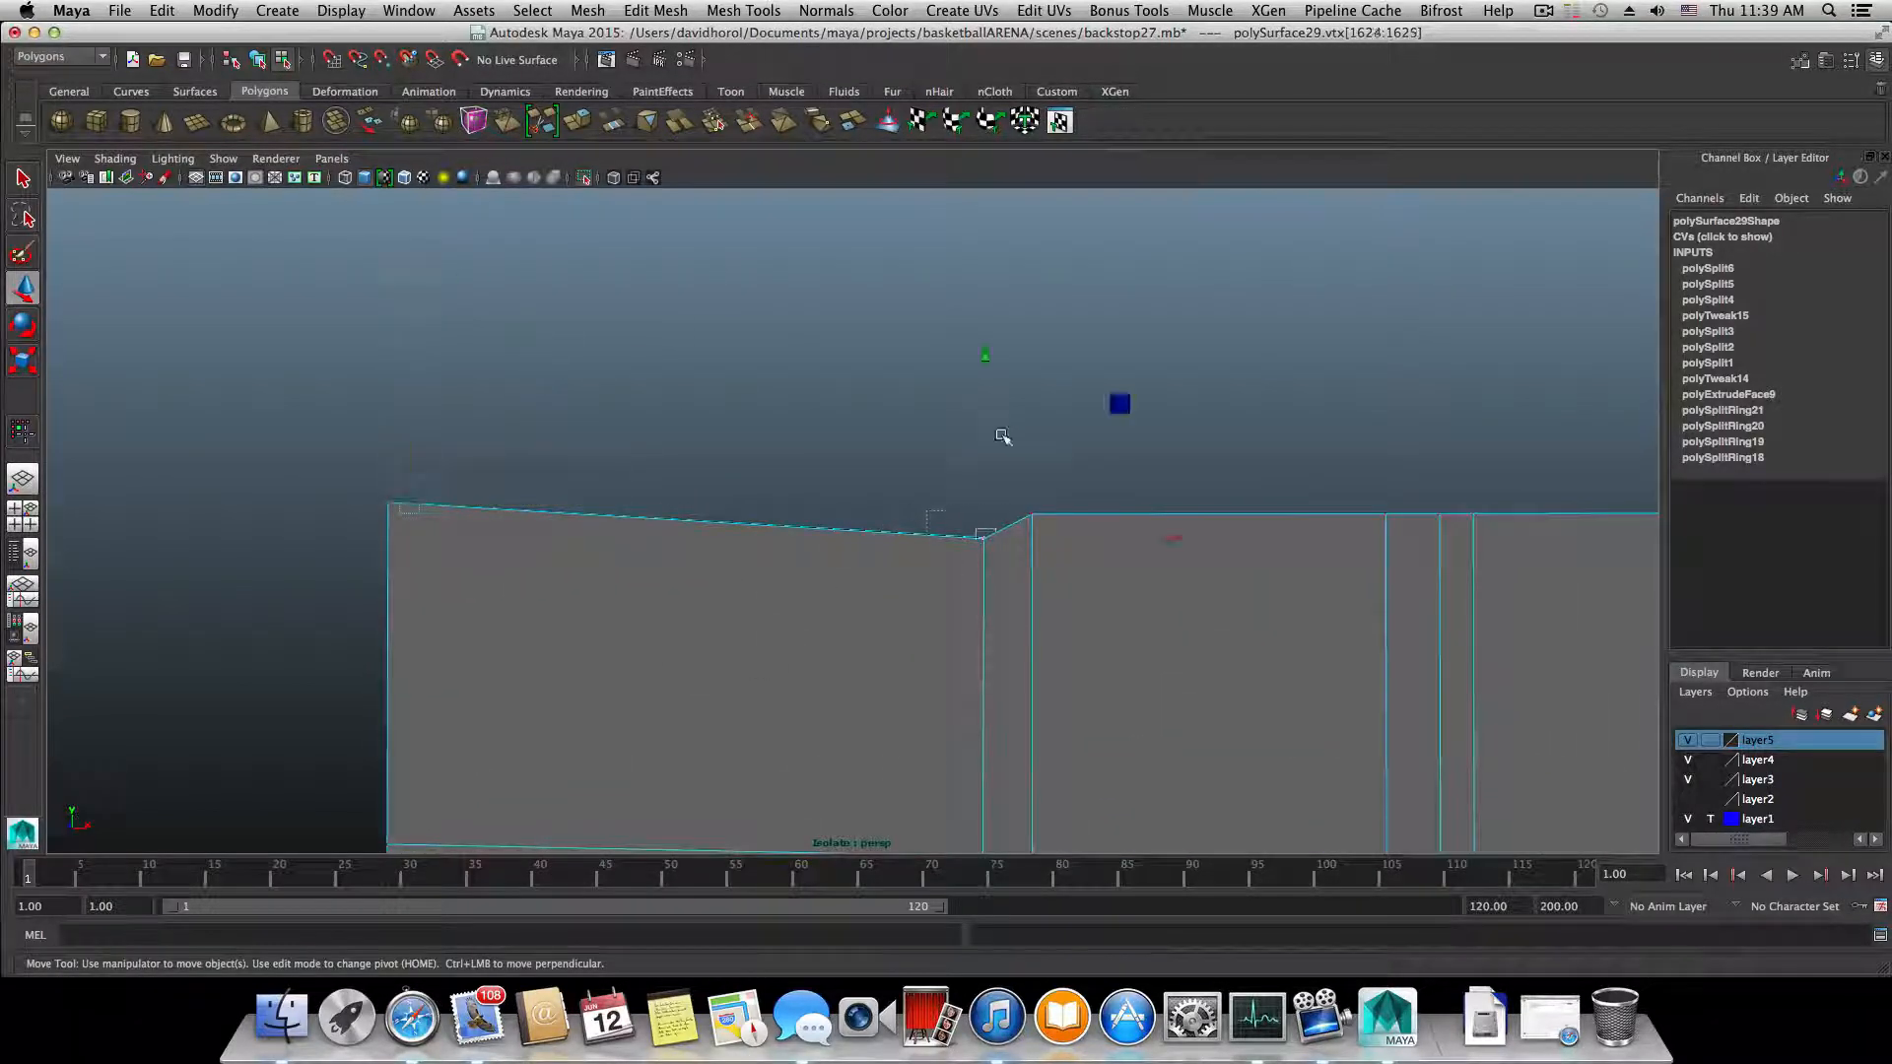
left_click_drag(979, 354, 989, 335)
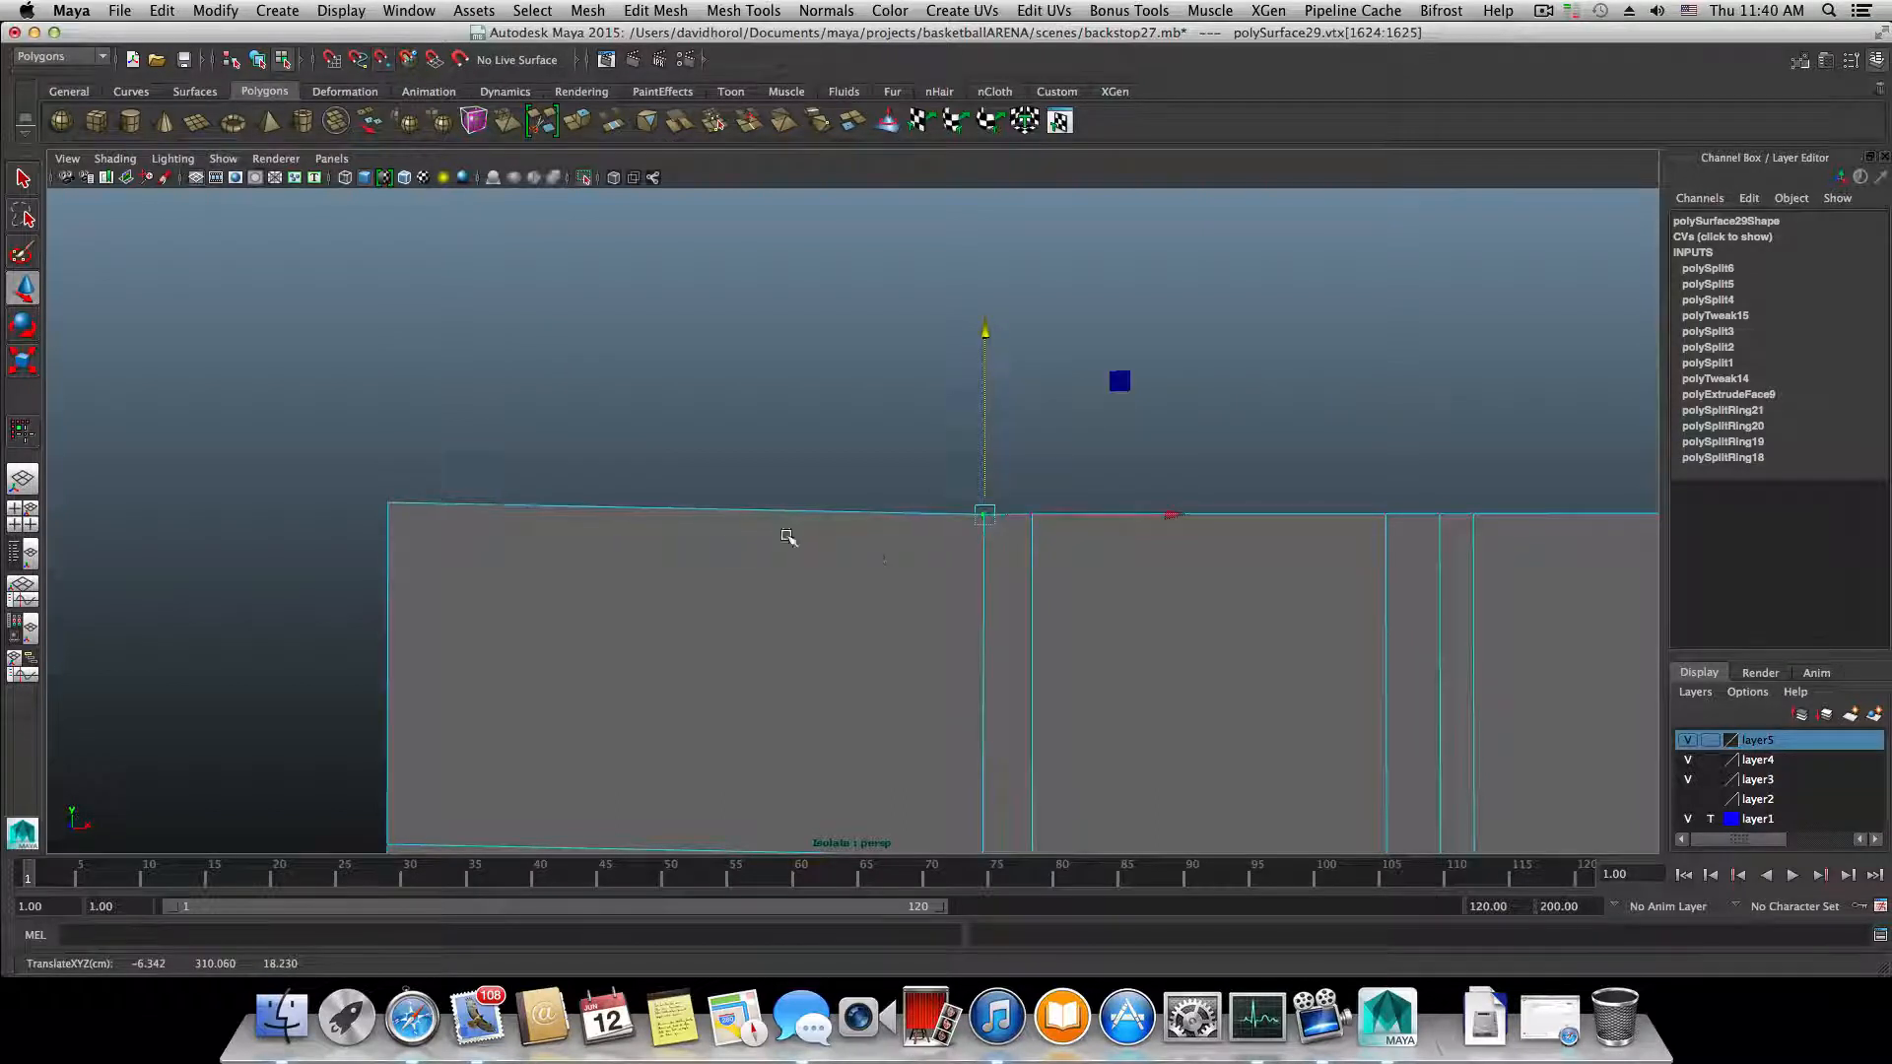
middle_click_drag(788, 537, 941, 392, "alt")
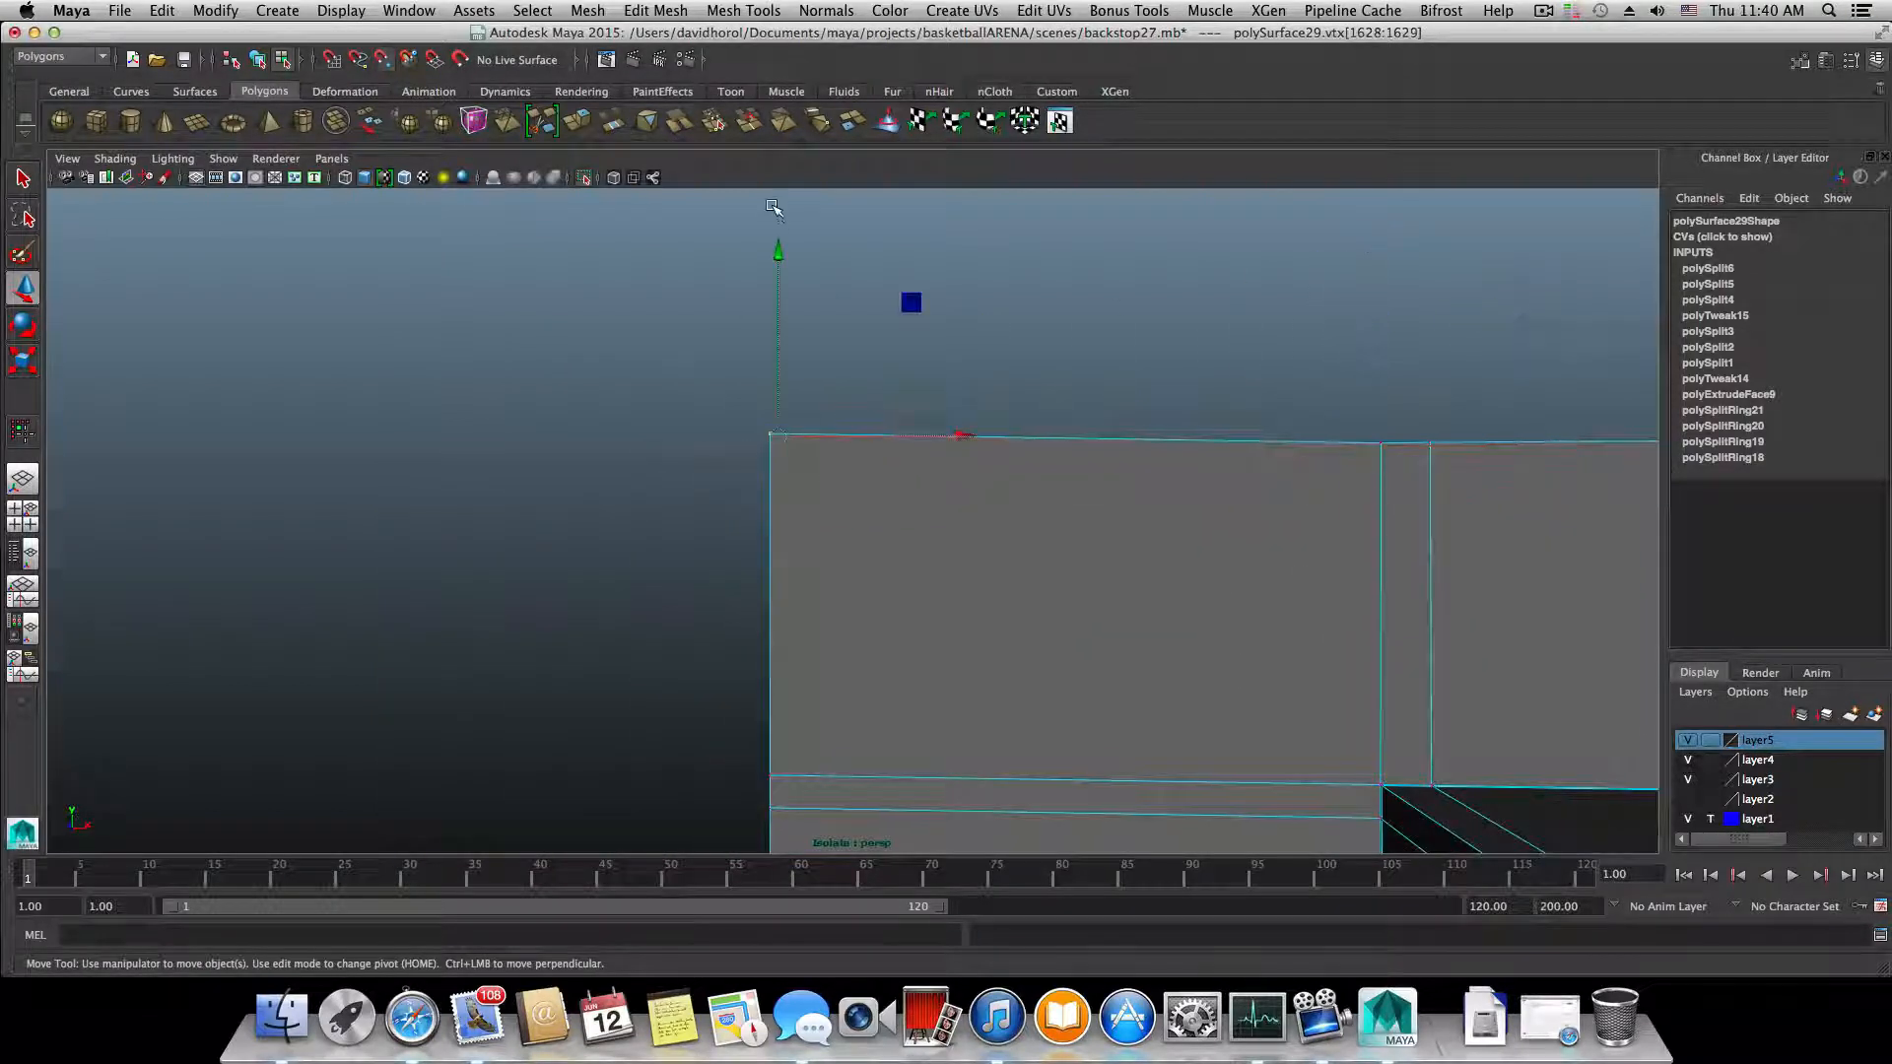
left_click_drag(779, 253, 768, 463)
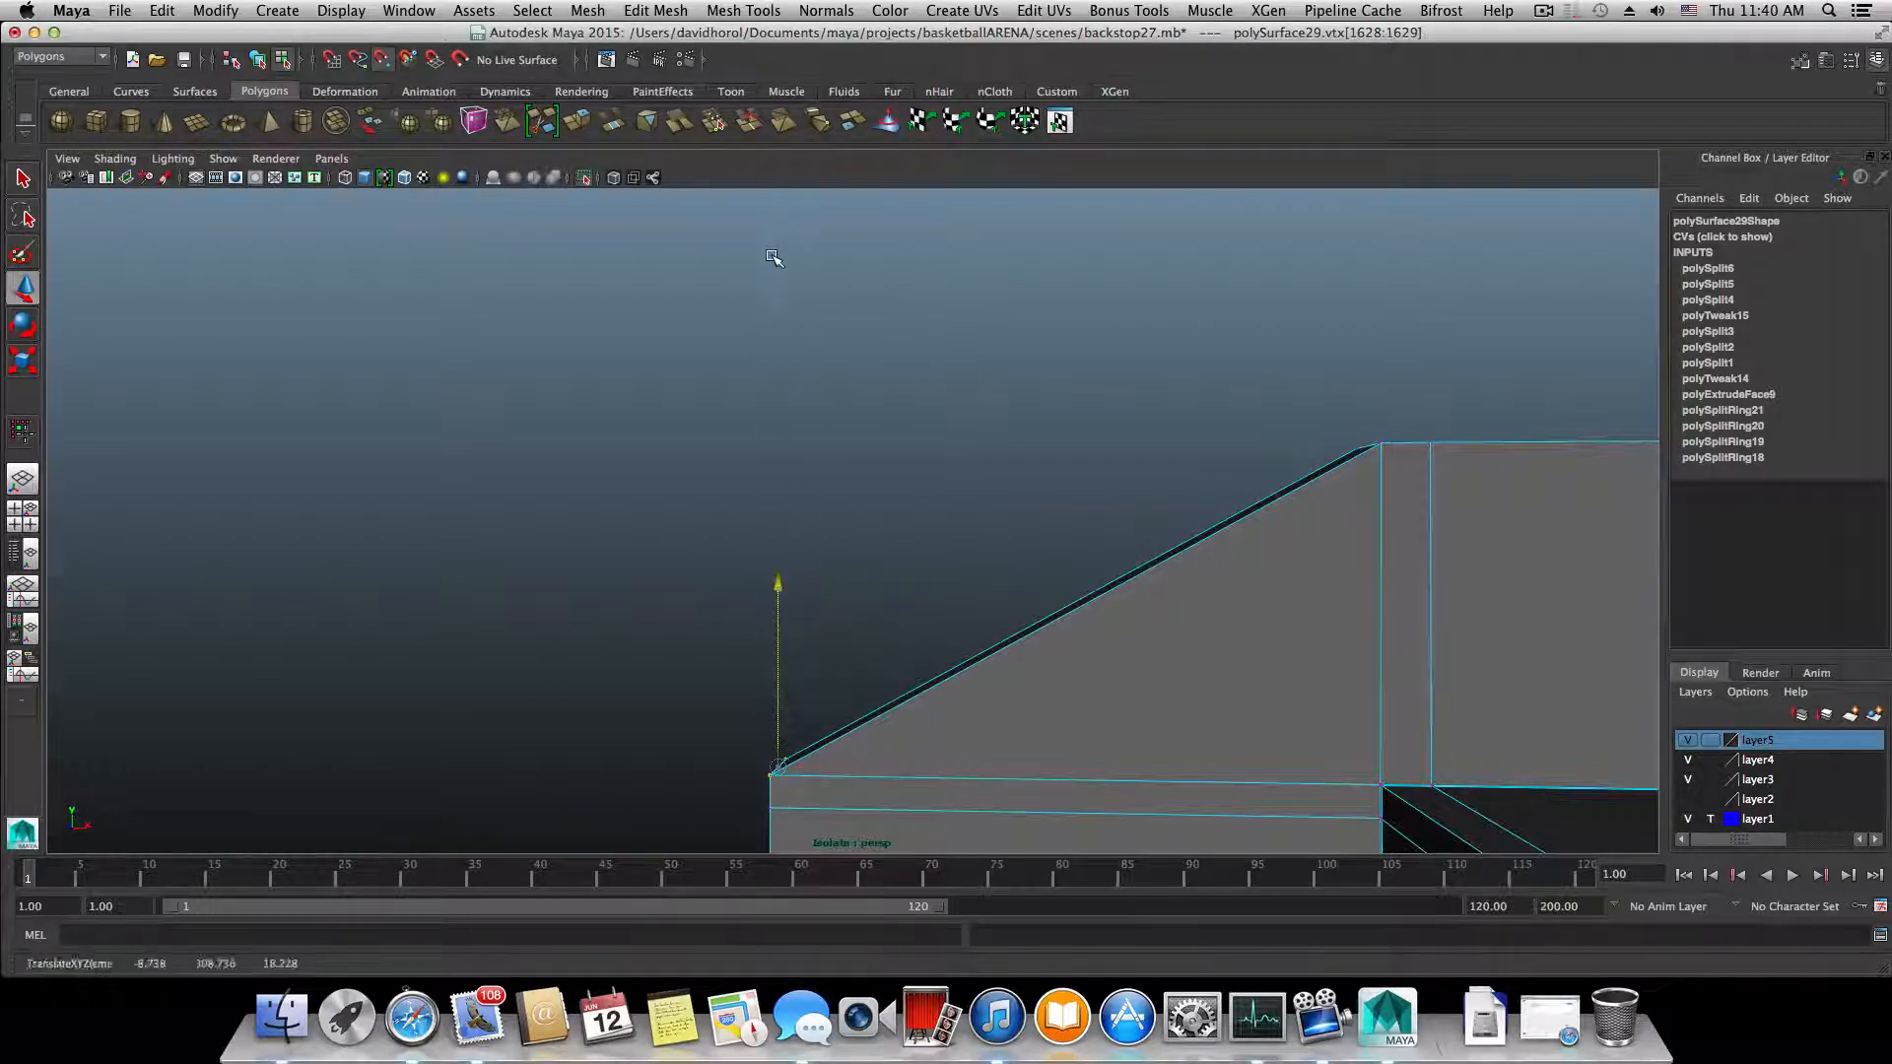
left_click_drag(772, 574, 789, 250)
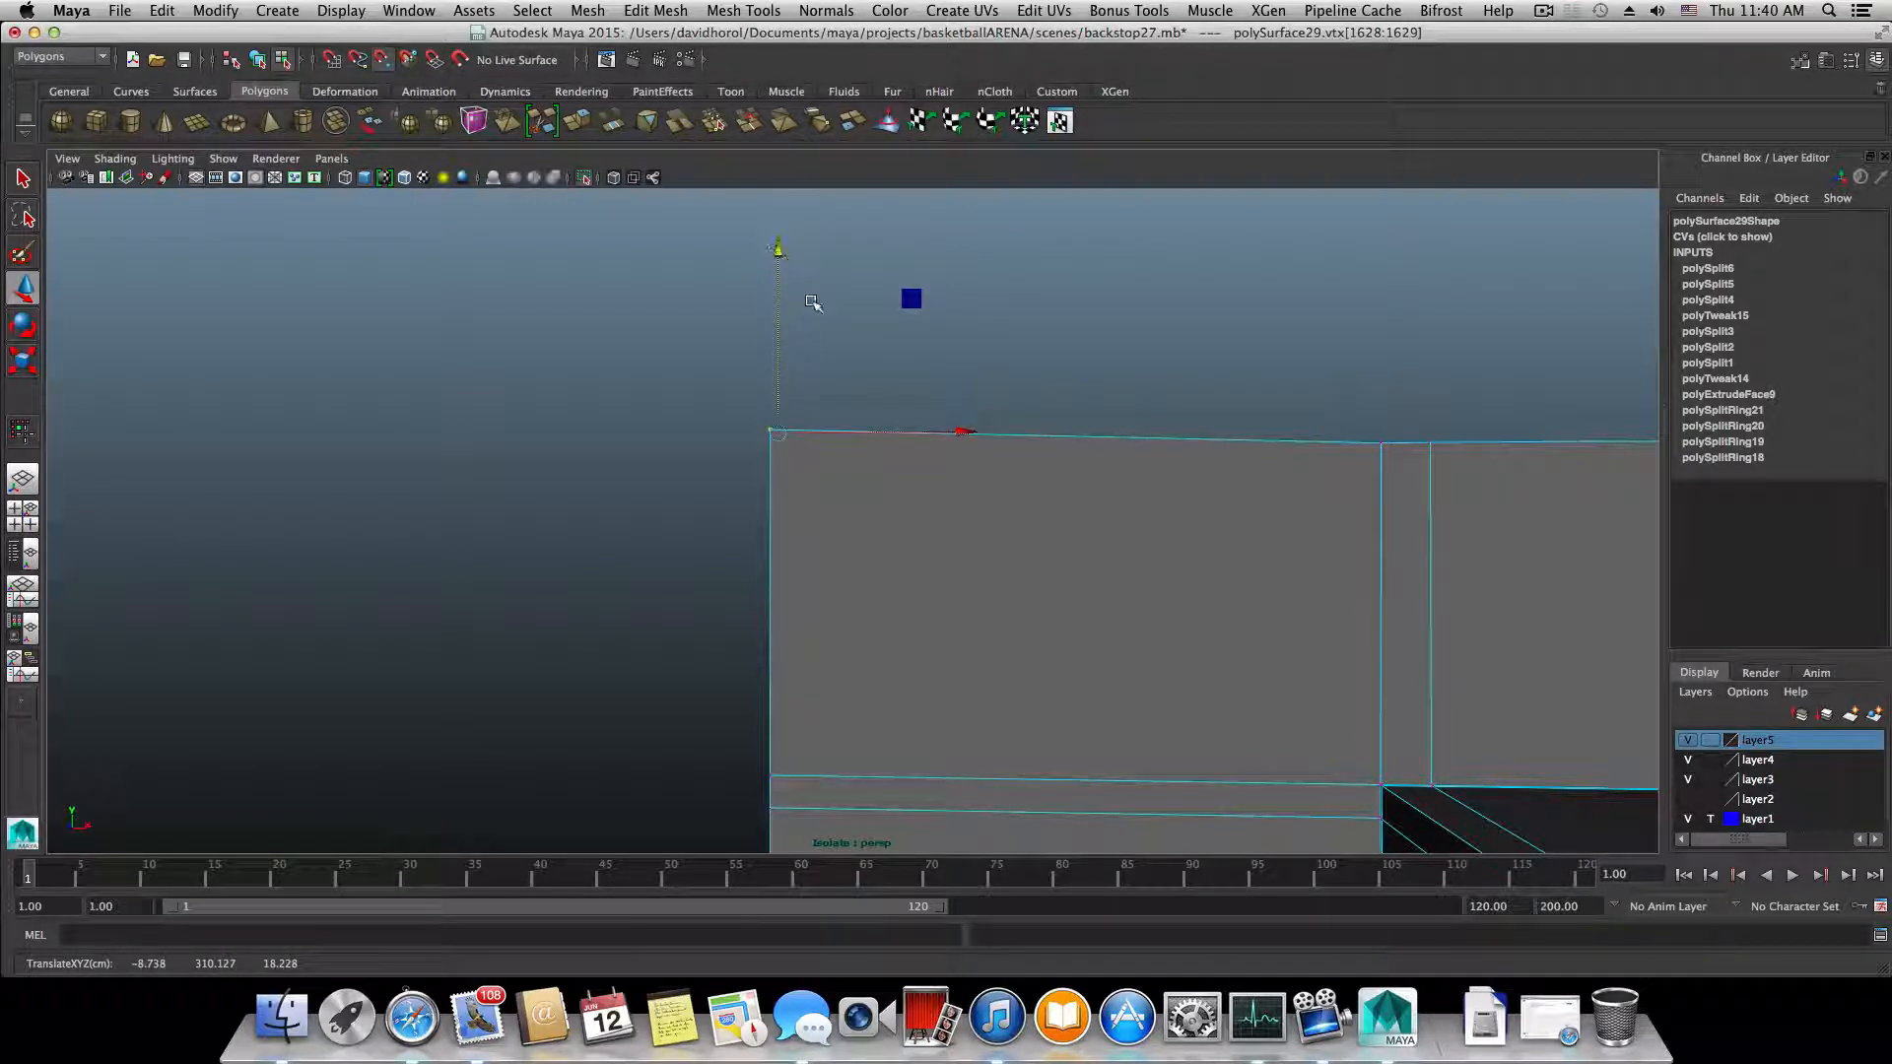
left_click_drag(778, 253, 1049, 306)
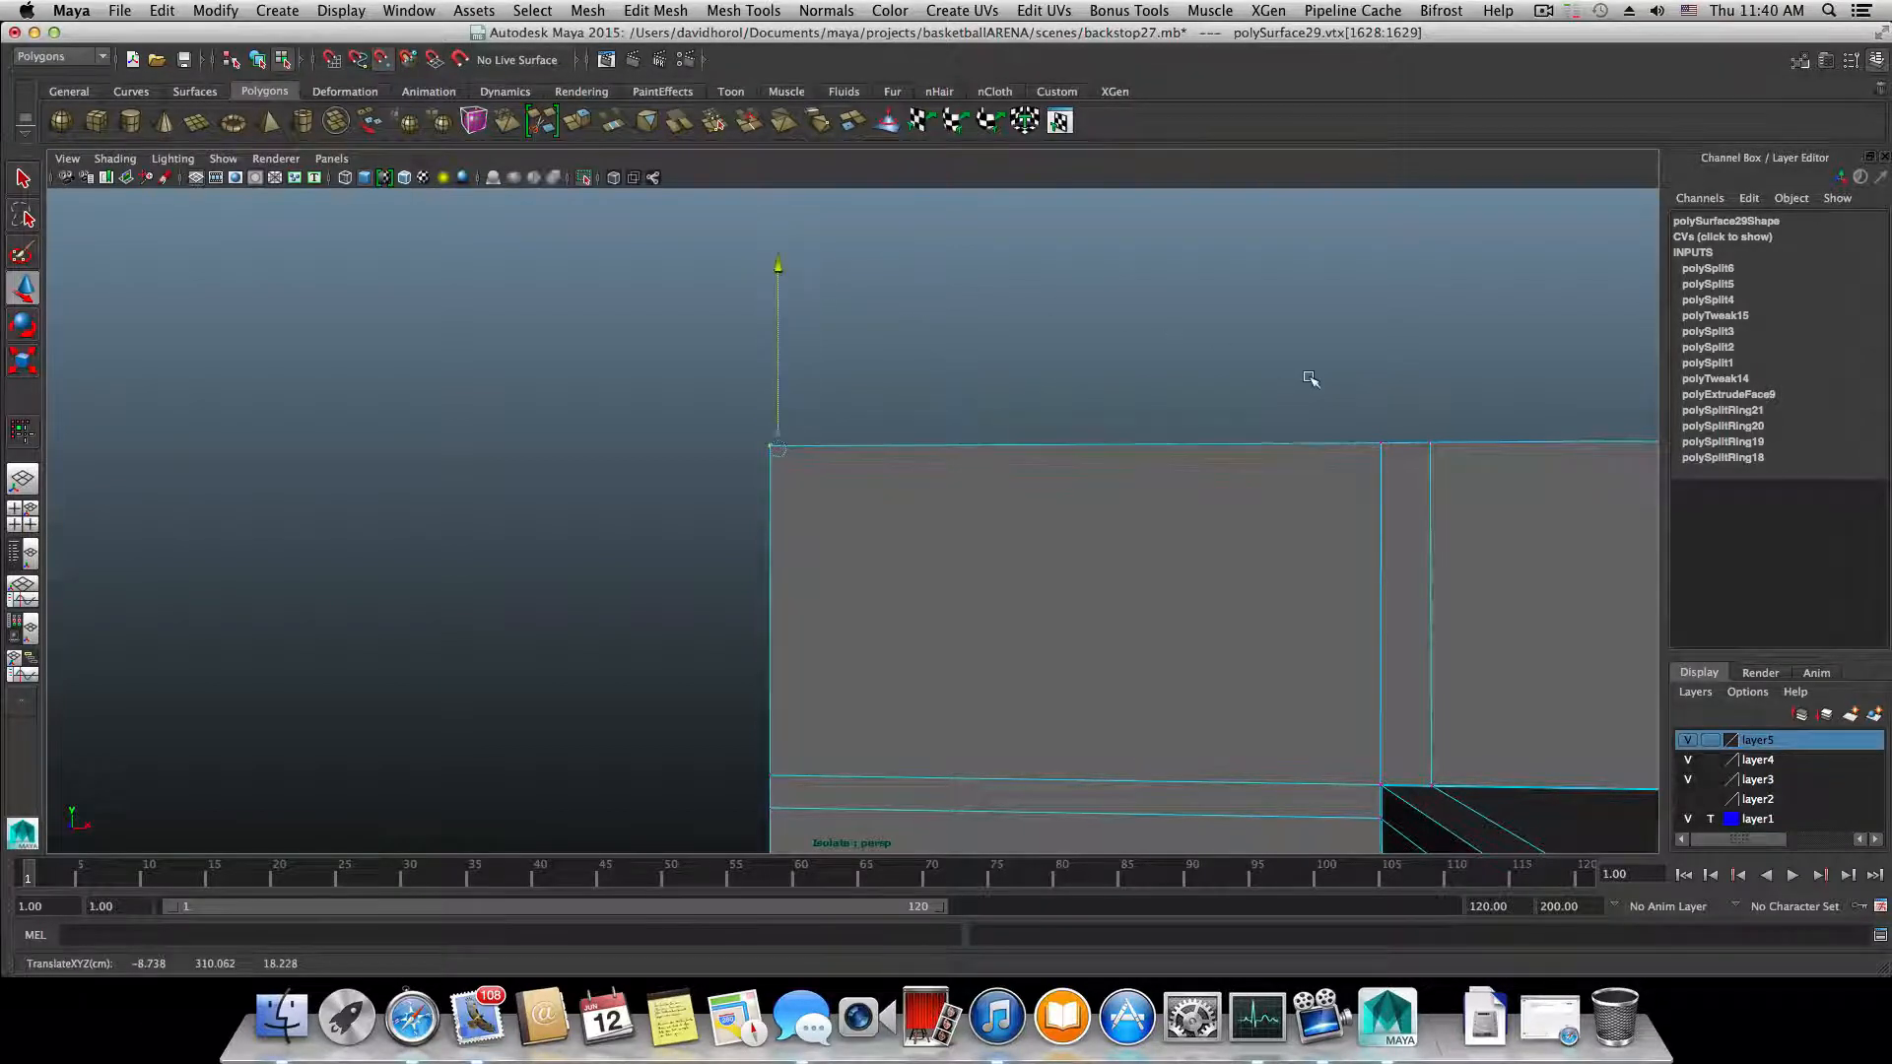
- Cut a new edge across the slanted face of the lower corner on the positive X side, just below its upper end
middle_click_drag(1112, 500, 1102, 292, "alt")
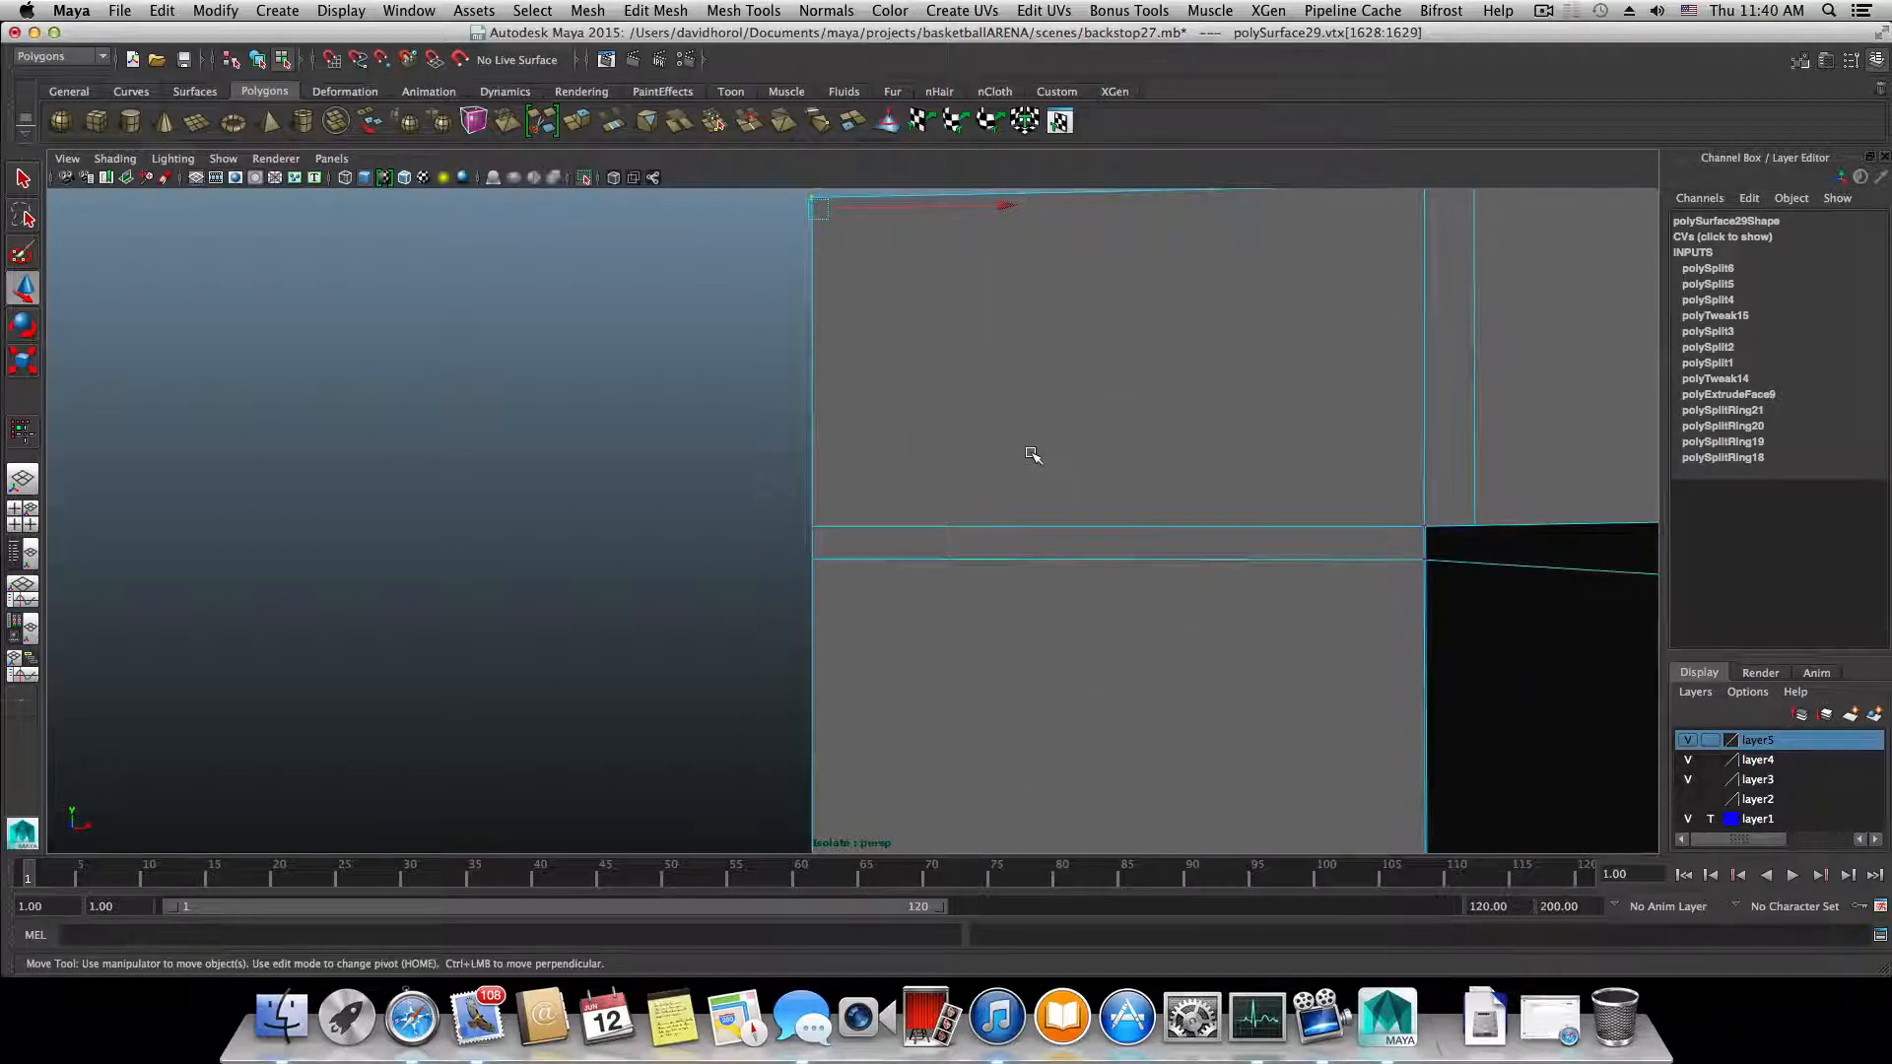
scroll(1033, 455, "down", 3)
left_click_drag(958, 477, 878, 519, "alt")
scroll(1031, 545, "down", 8)
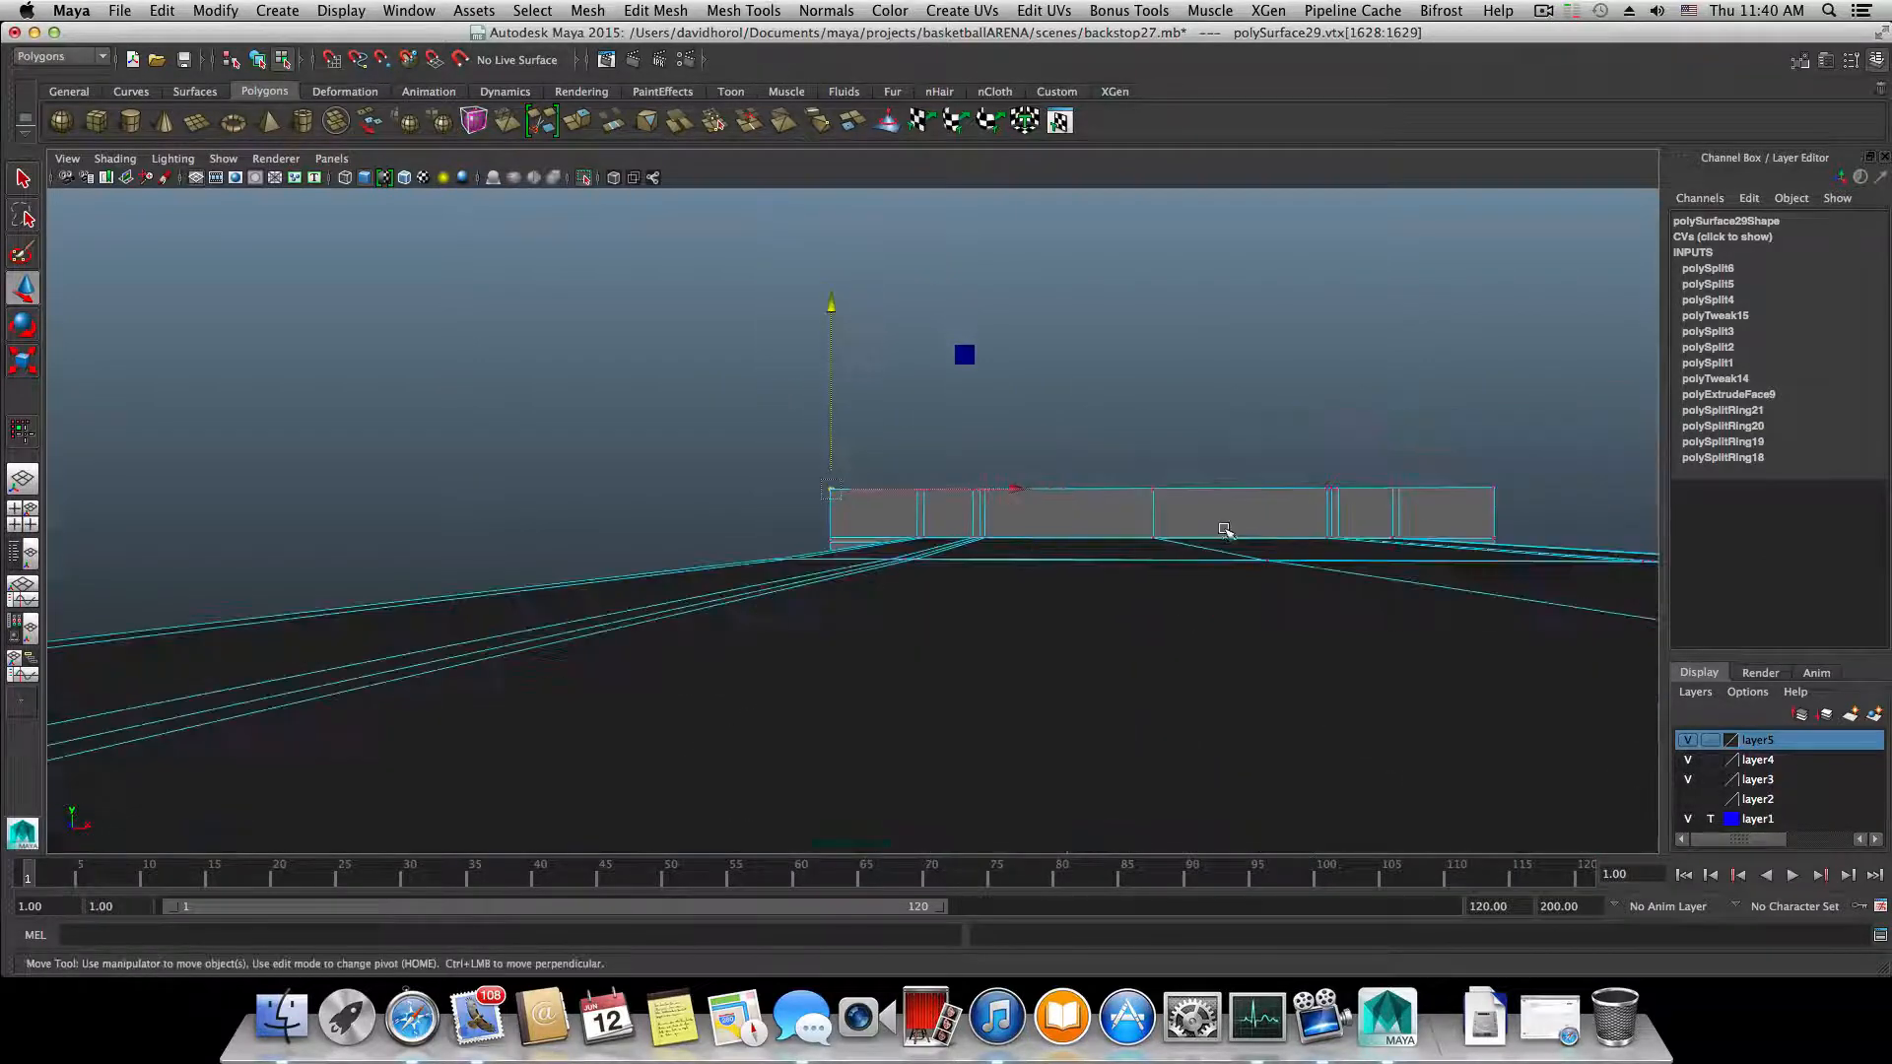
middle_click_drag(1223, 530, 810, 325, "alt")
right_click_drag(985, 429, 1239, 428, "alt")
left_click_drag(926, 321, 752, 292, "alt")
middle_click_drag(752, 292, 765, 545, "alt")
left_click_drag(765, 544, 751, 430, "alt")
key("F8")
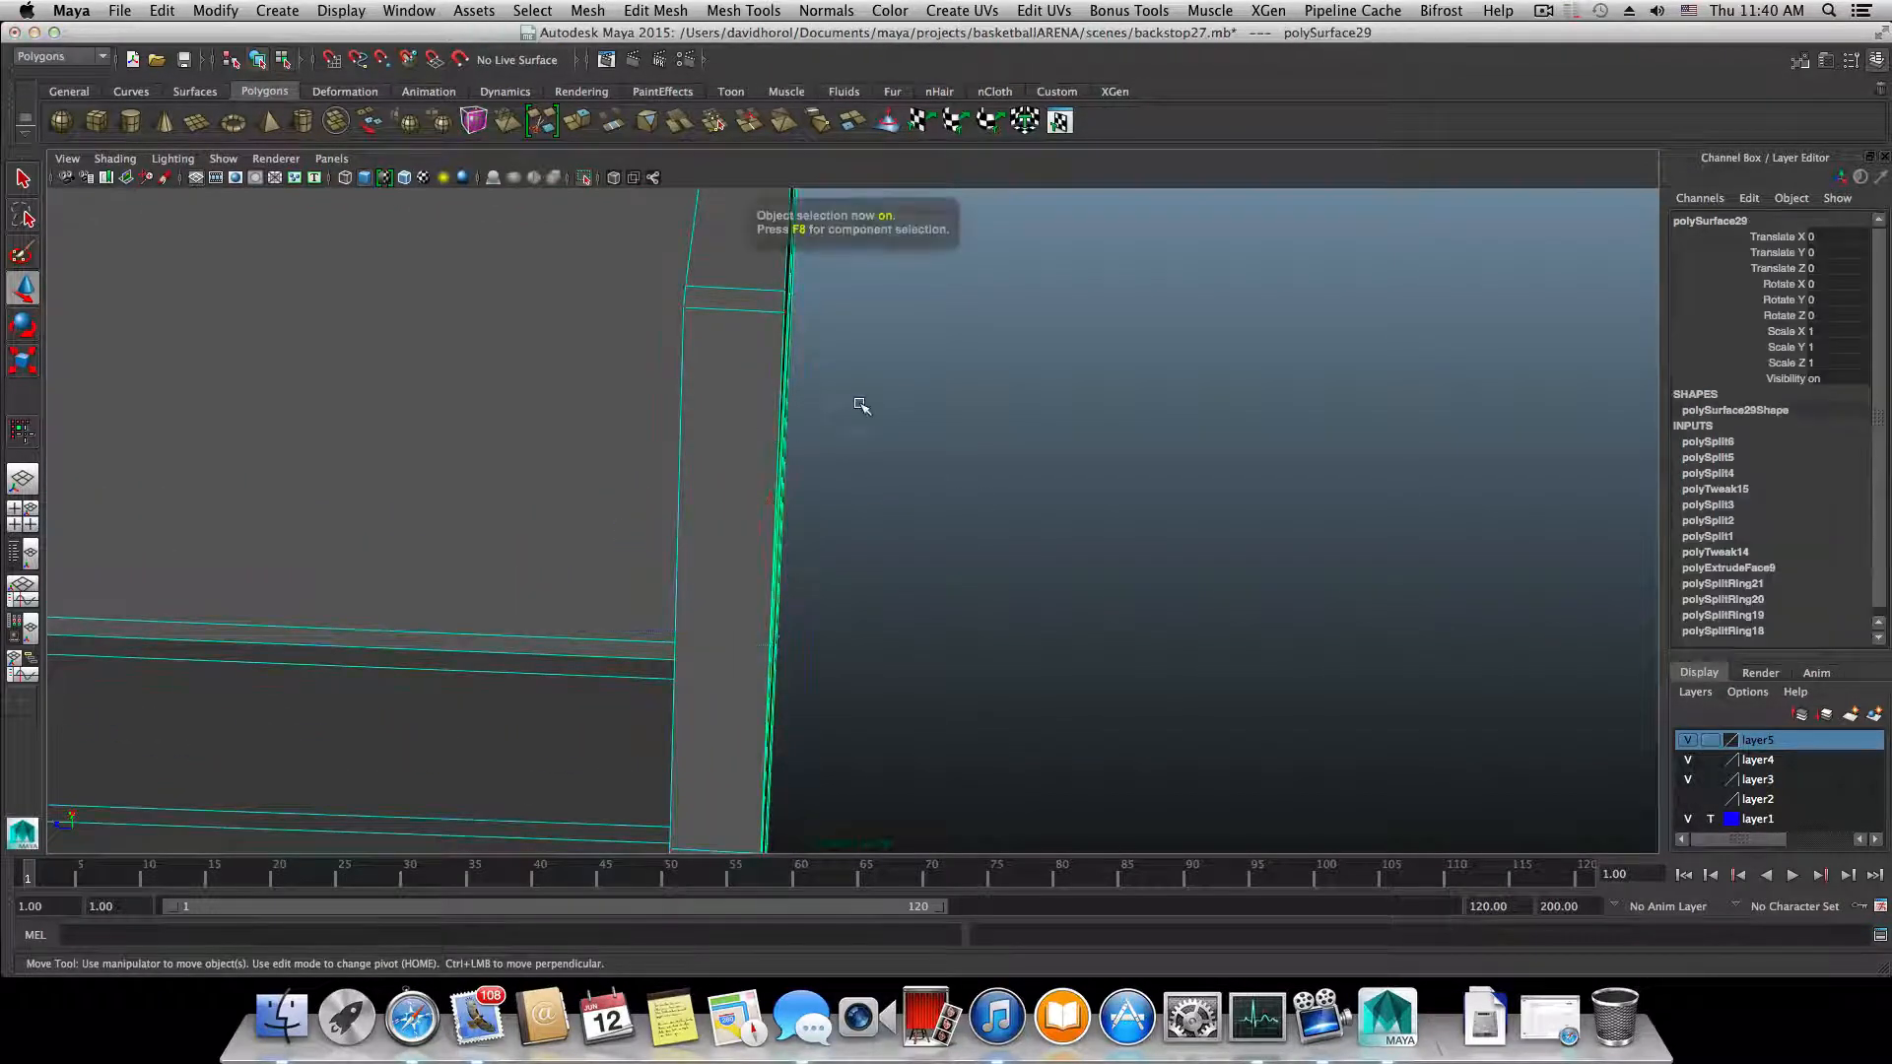
left_click(744, 10)
left_click(779, 311)
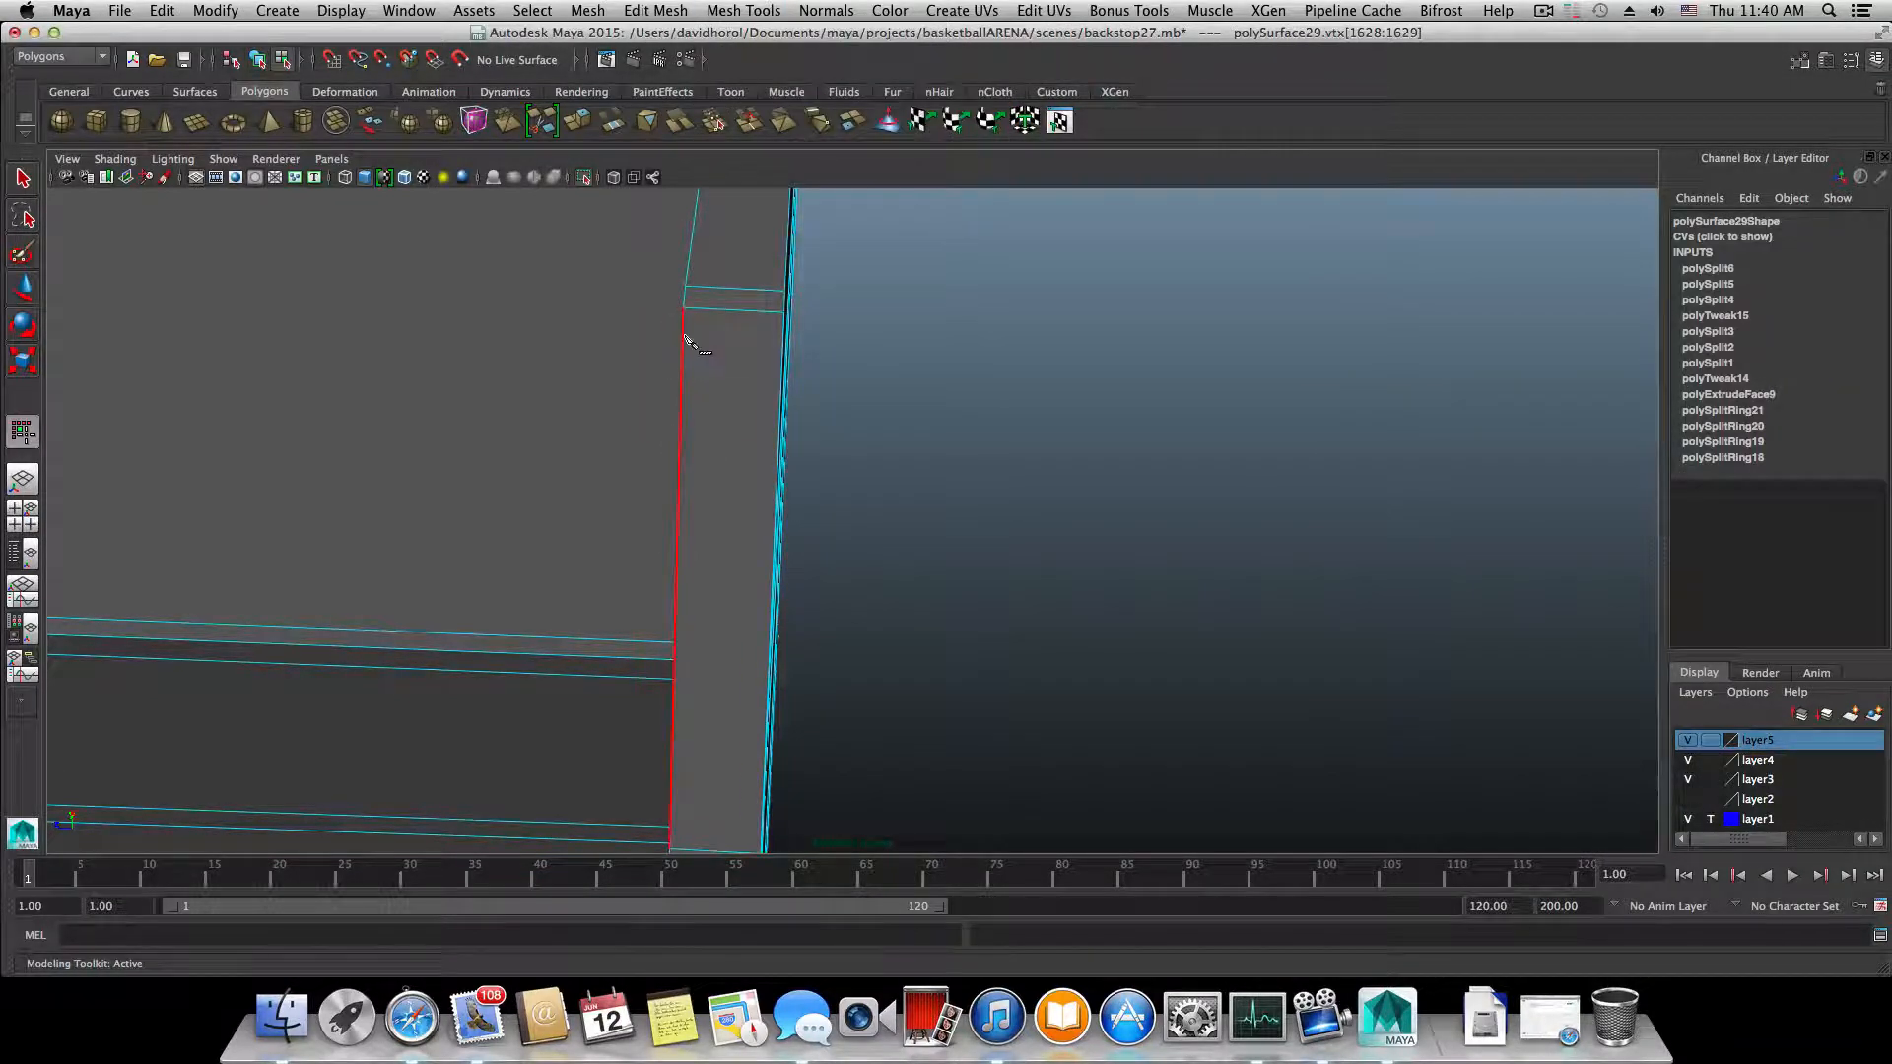
left_click(784, 347)
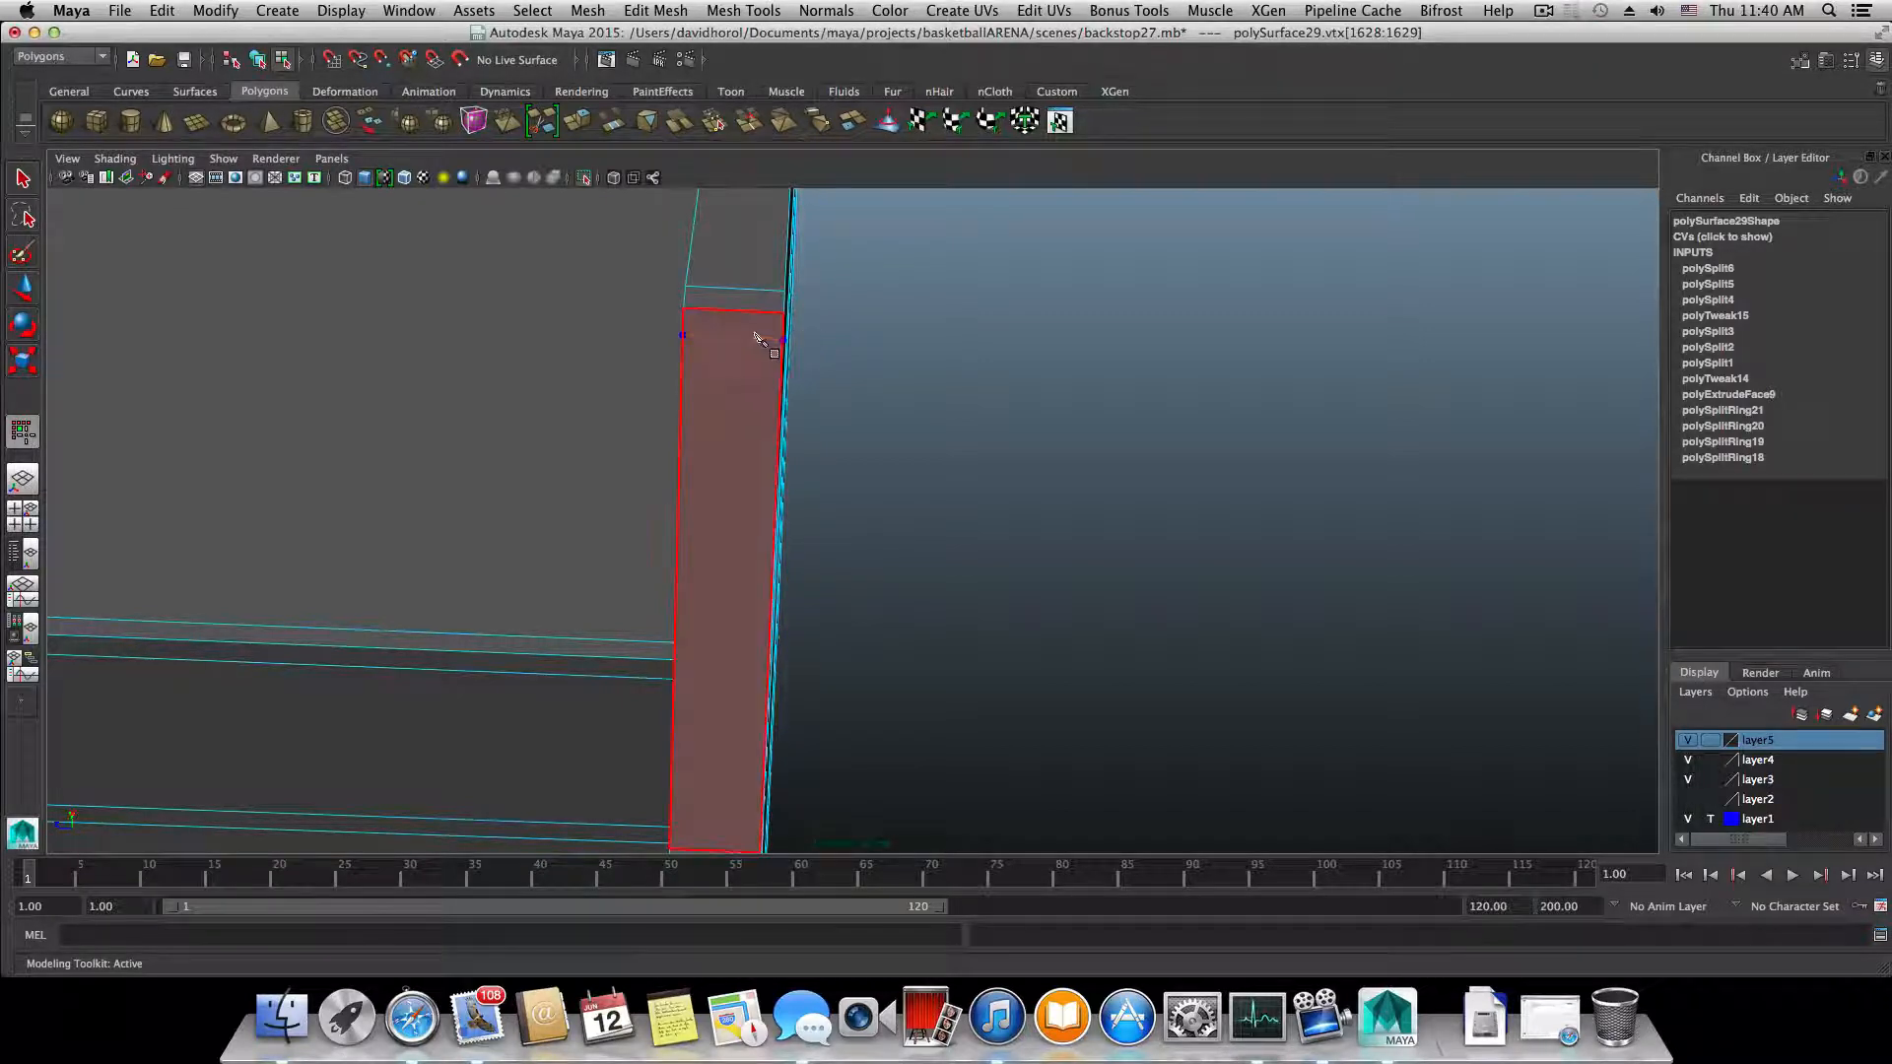
key("Return")
- Move the new vertex pair at the positive X lower corner down near the bottom edge and out flush with the side edge
left_click_drag(823, 448, 604, 507, "alt")
key("q")
right_click_drag(724, 509, 718, 464)
mouse_move(718, 464)
left_mouse_down("alt")
mouse_move(696, 478)
mouse_move(692, 532)
mouse_move(707, 488)
left_mouse_up("alt")
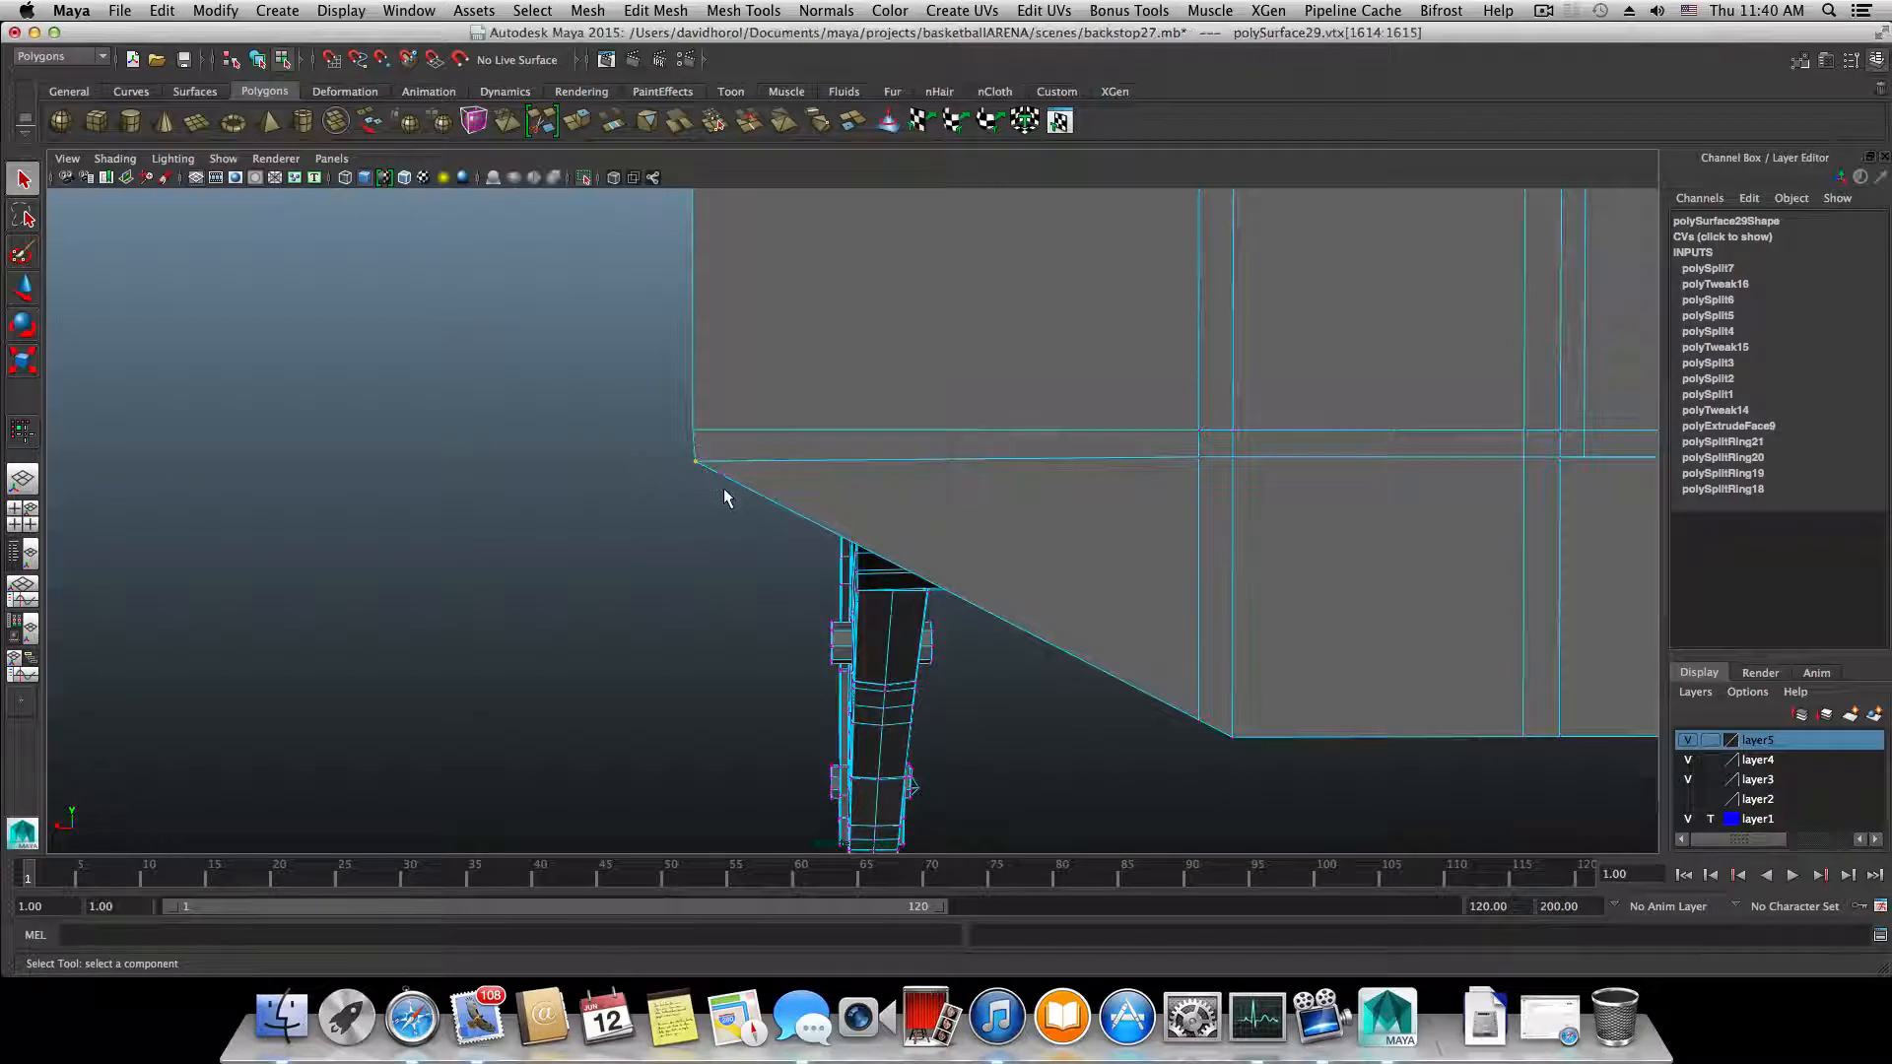
key("w")
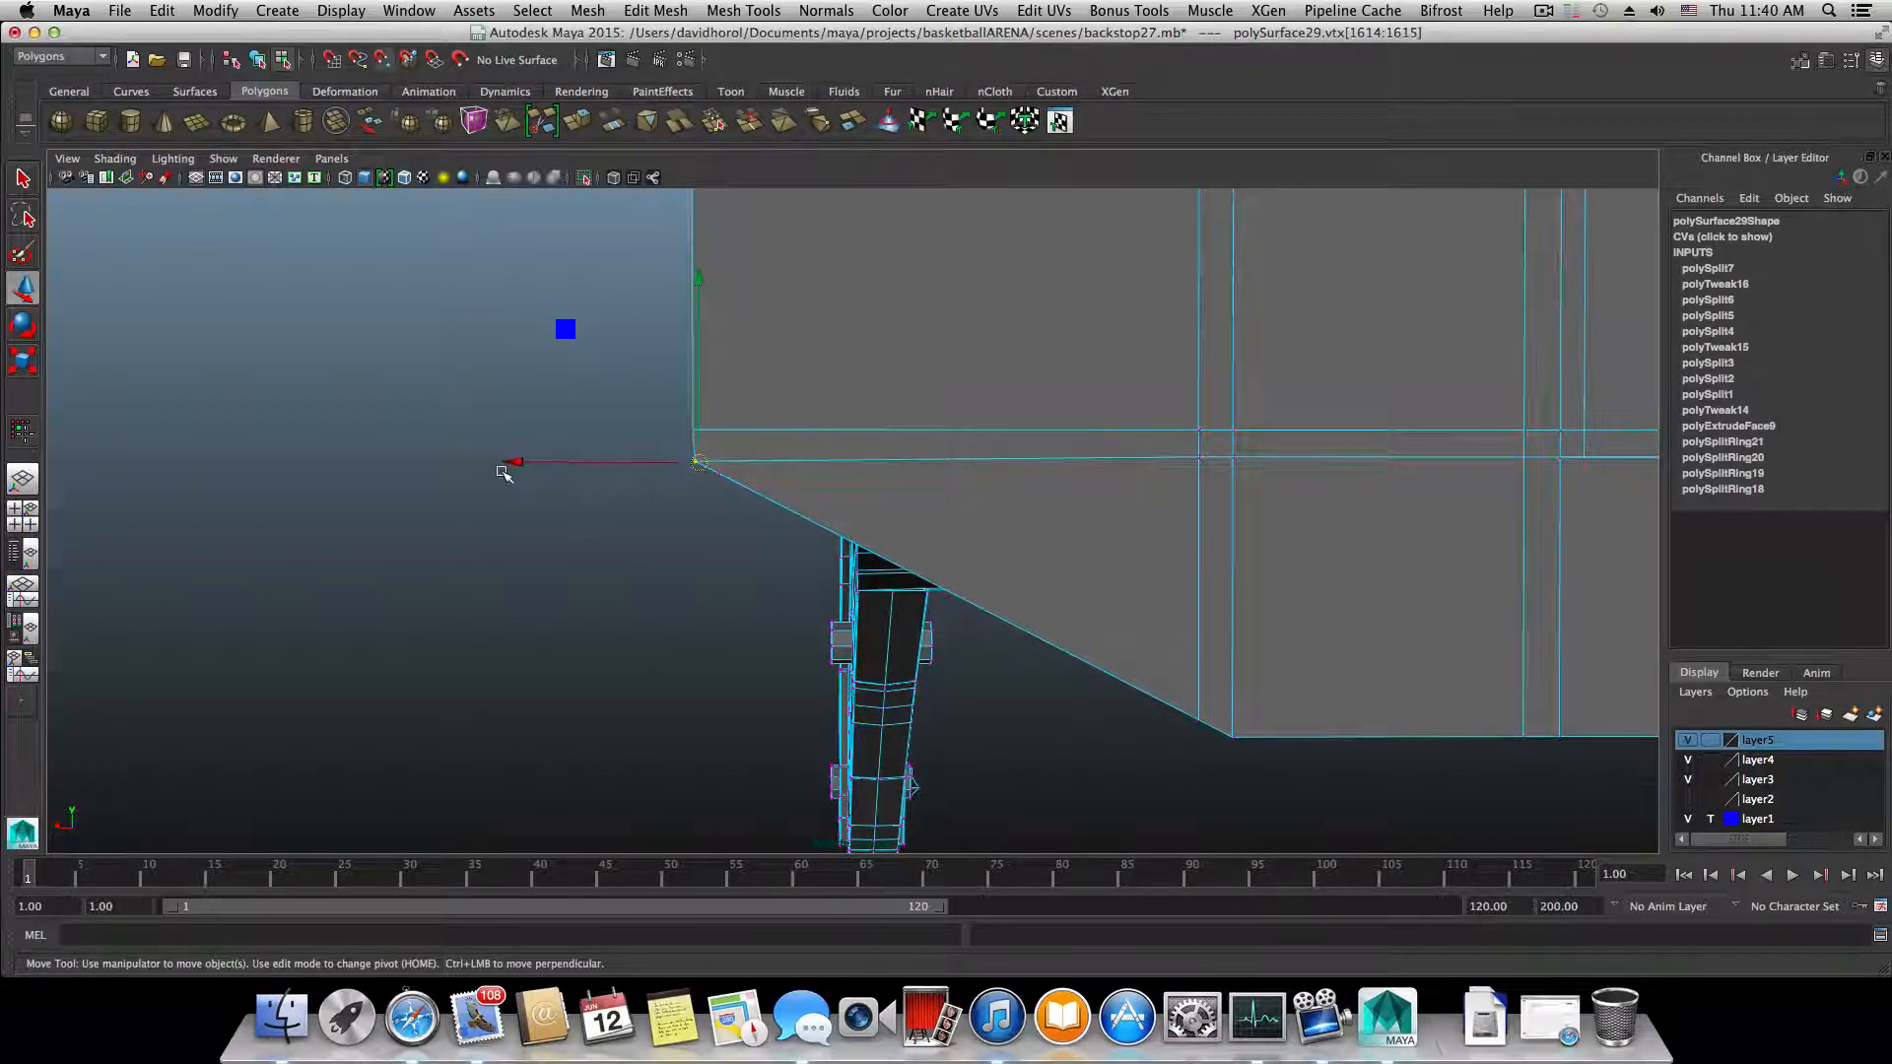
left_click_drag(504, 474, 513, 467)
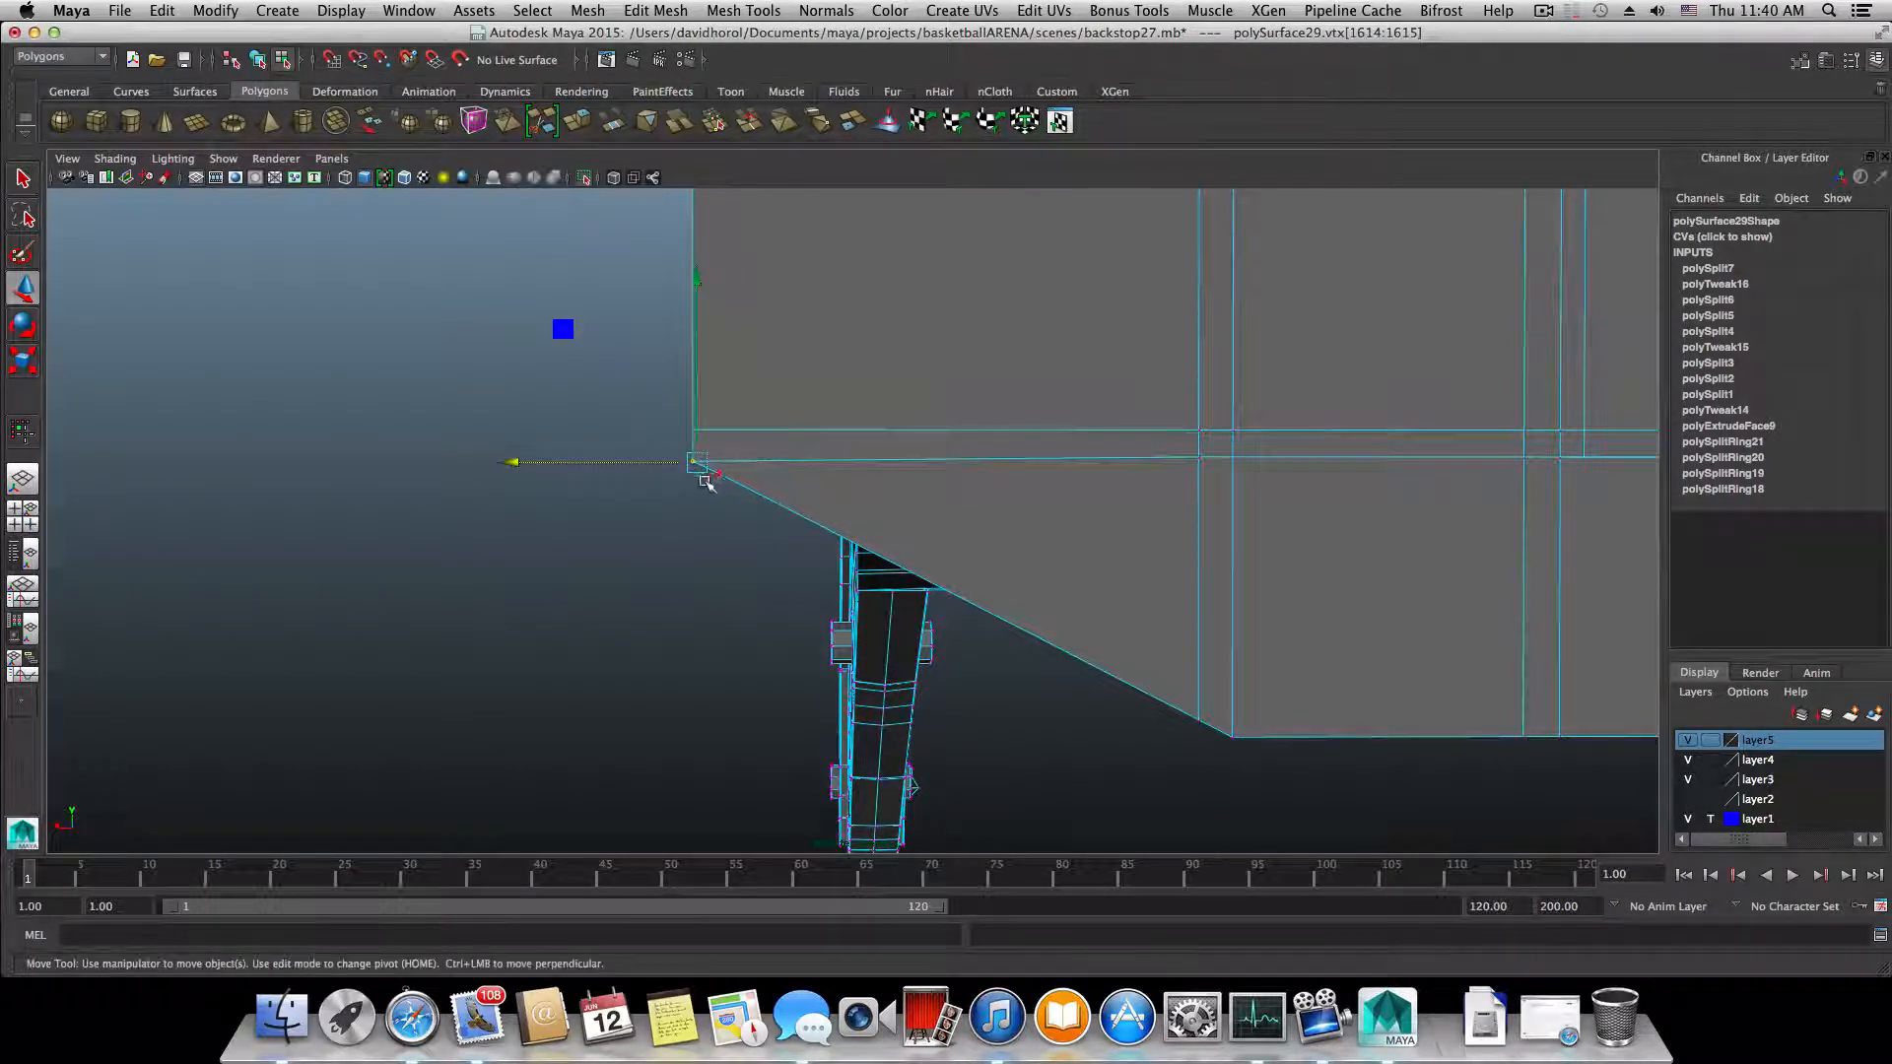
left_click_drag(691, 510, 692, 510)
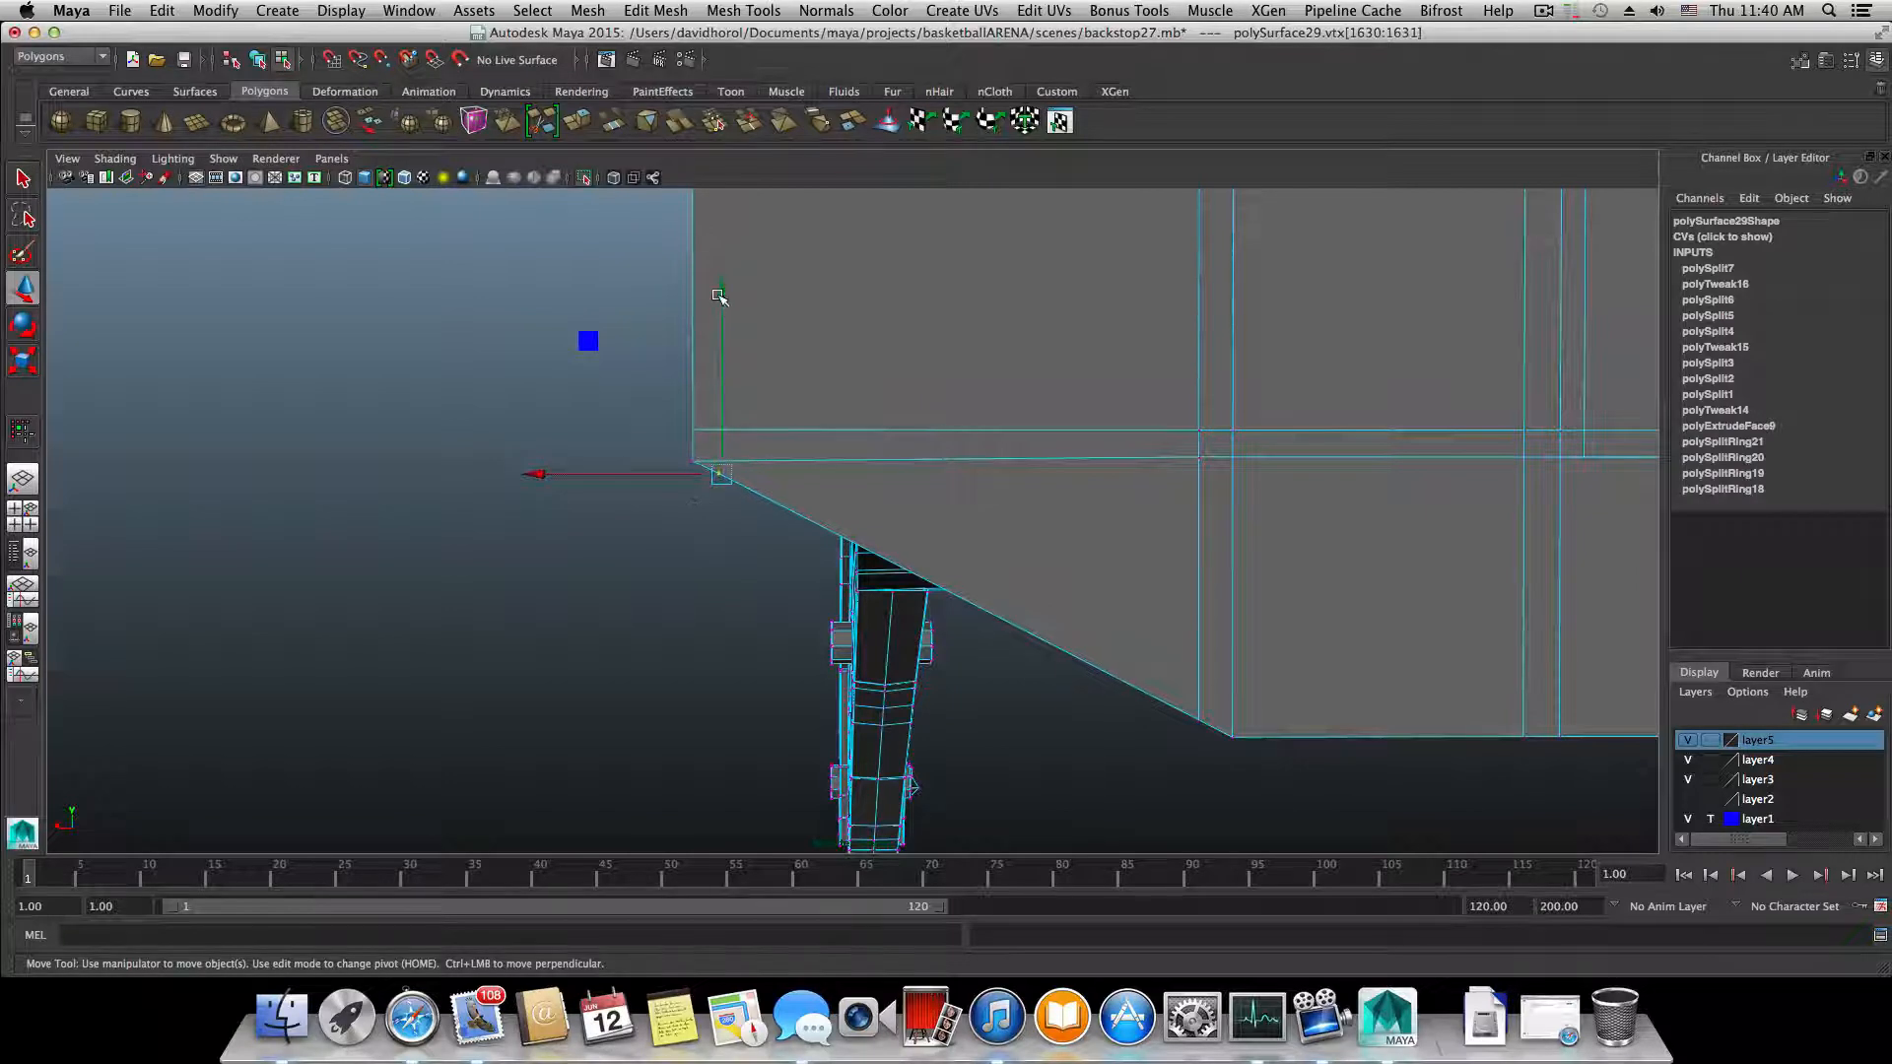
left_click_drag(719, 295, 736, 525, "alt")
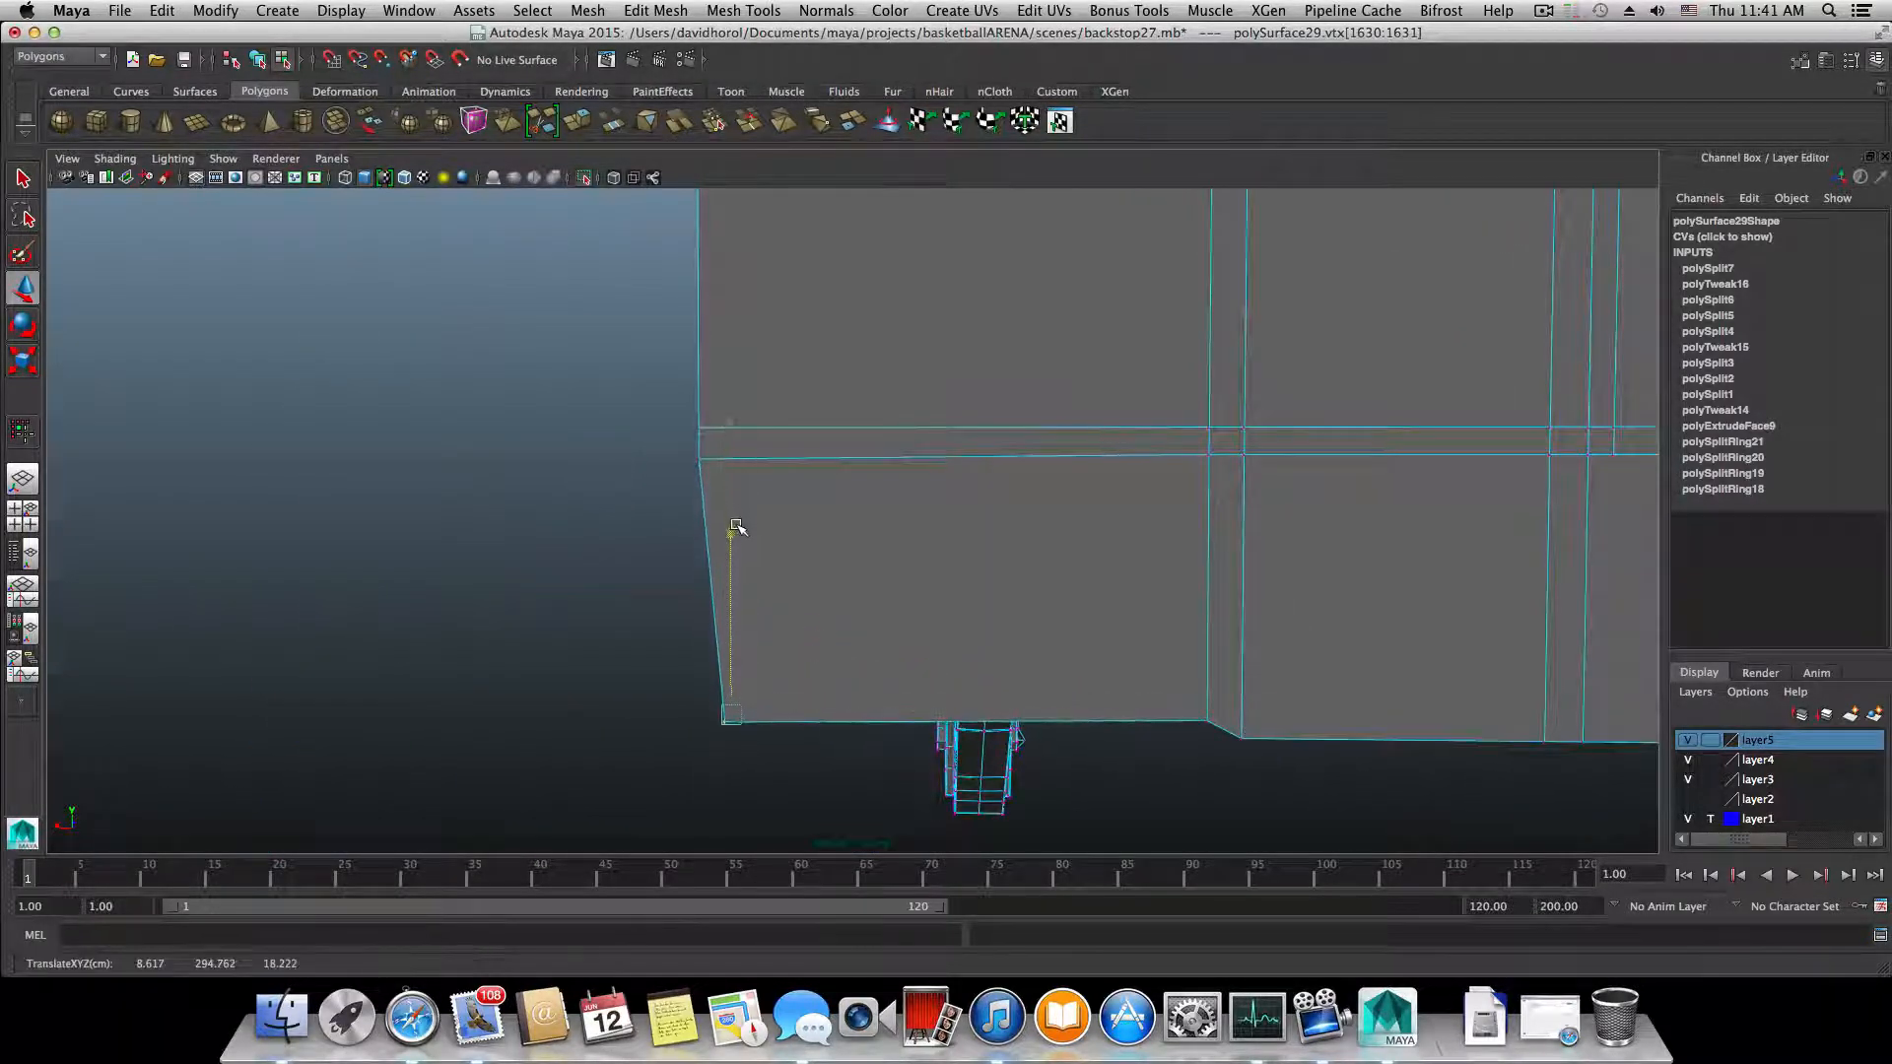
left_click_drag(576, 718, 535, 715)
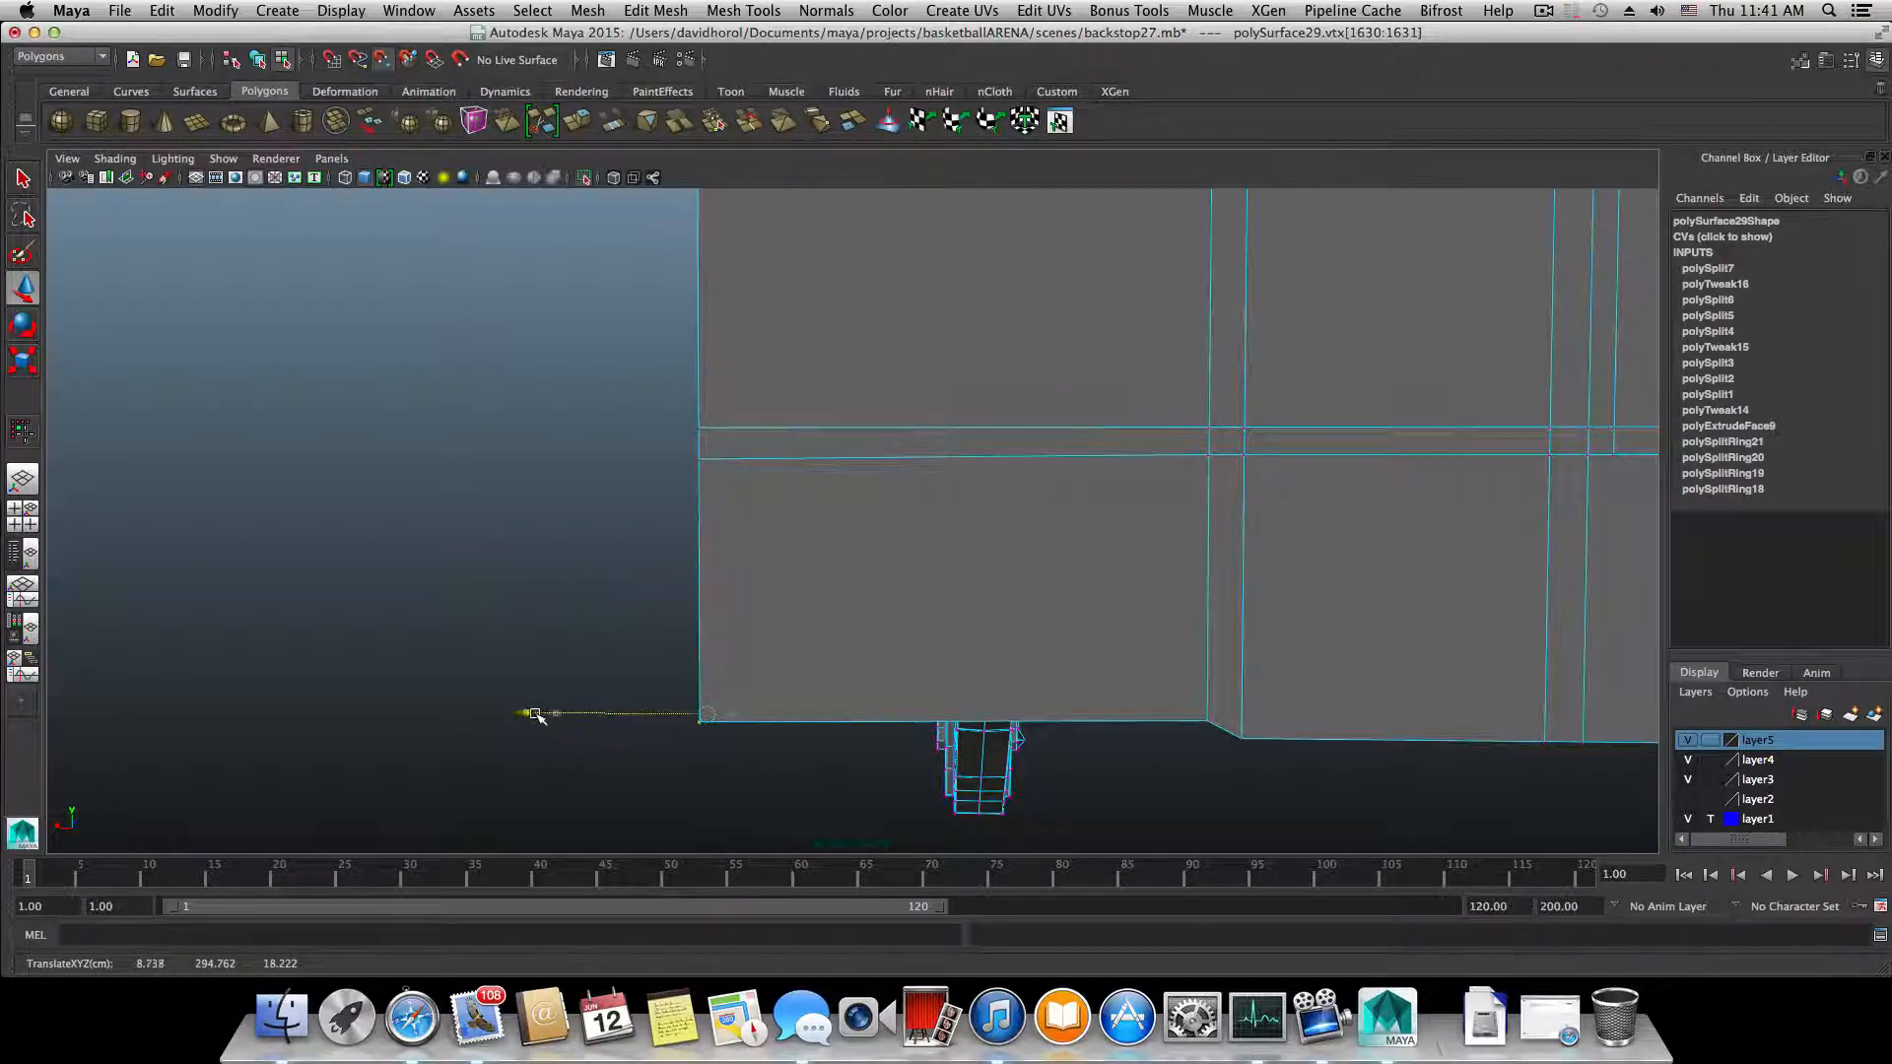
- Lower the inner cut's bottom vertices at this corner until they line up with the frame's bottom edge
middle_click_drag(1210, 712, 844, 612, "alt")
left_click_drag(833, 631, 904, 720)
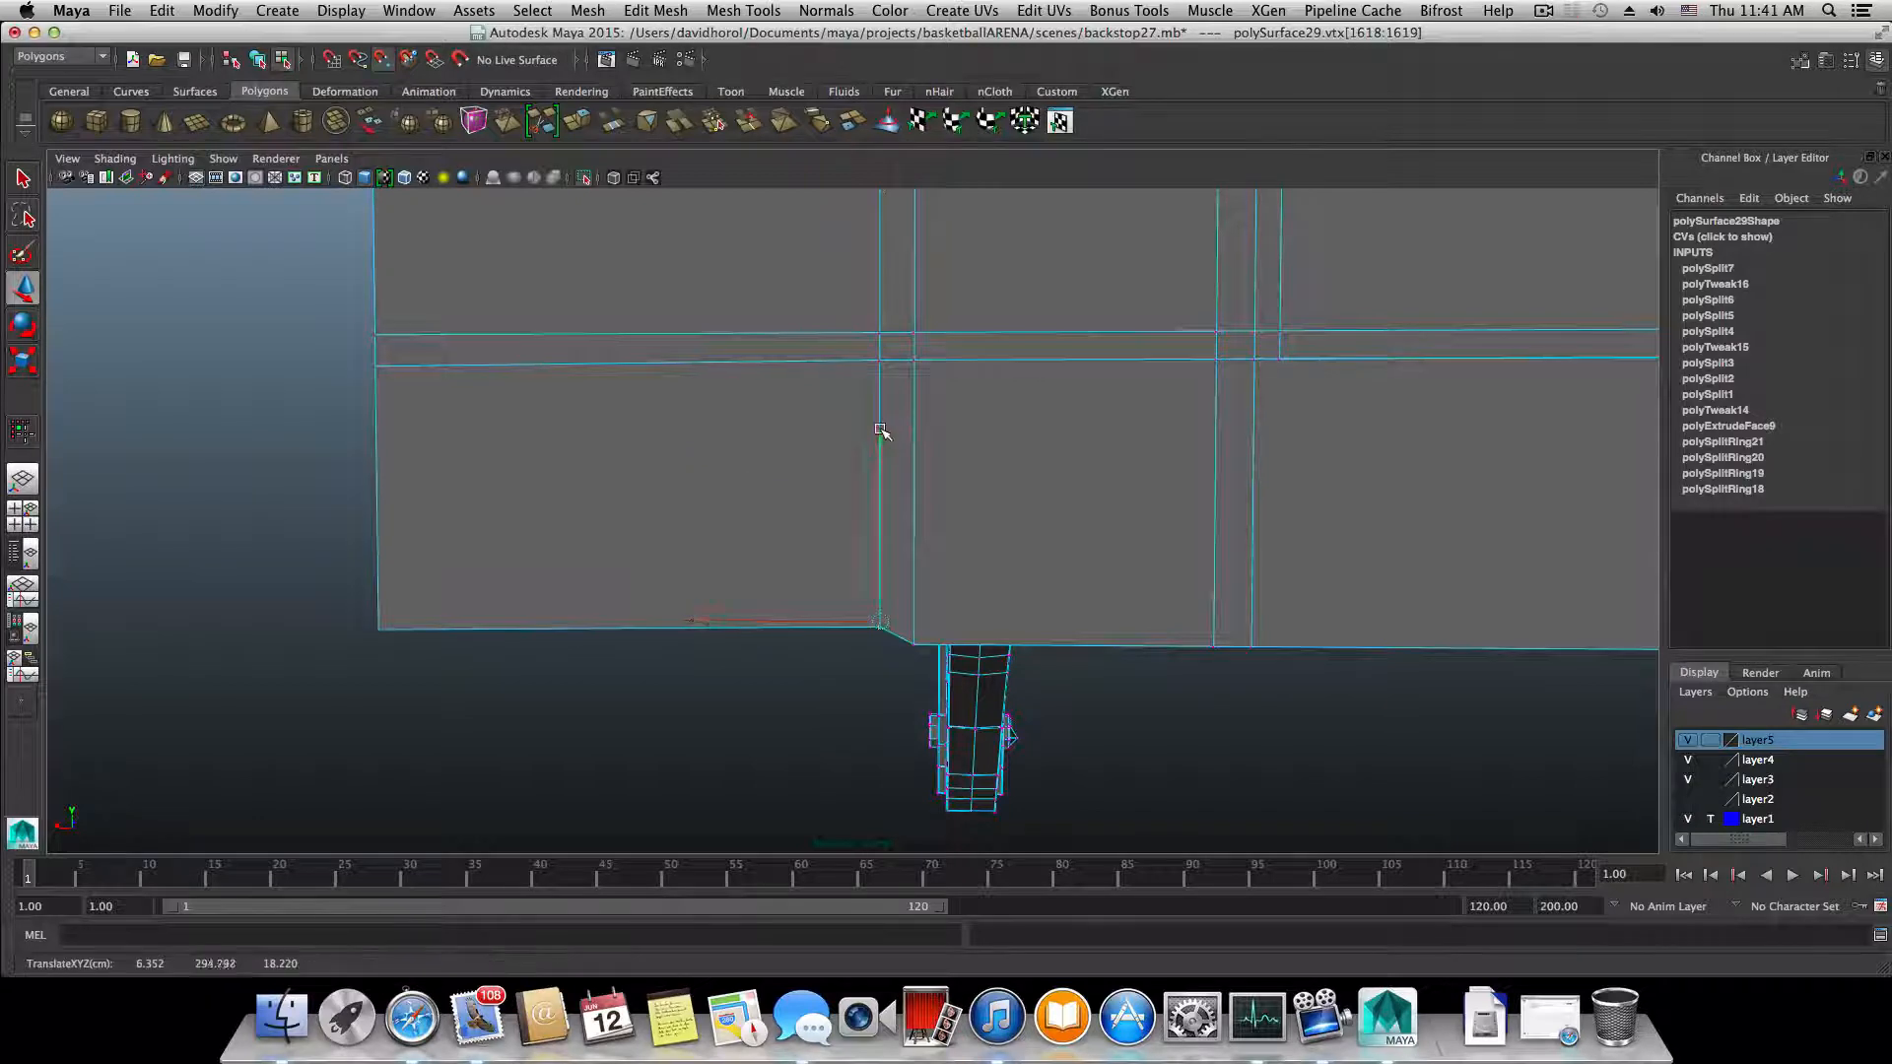
left_click_drag(878, 426, 888, 626)
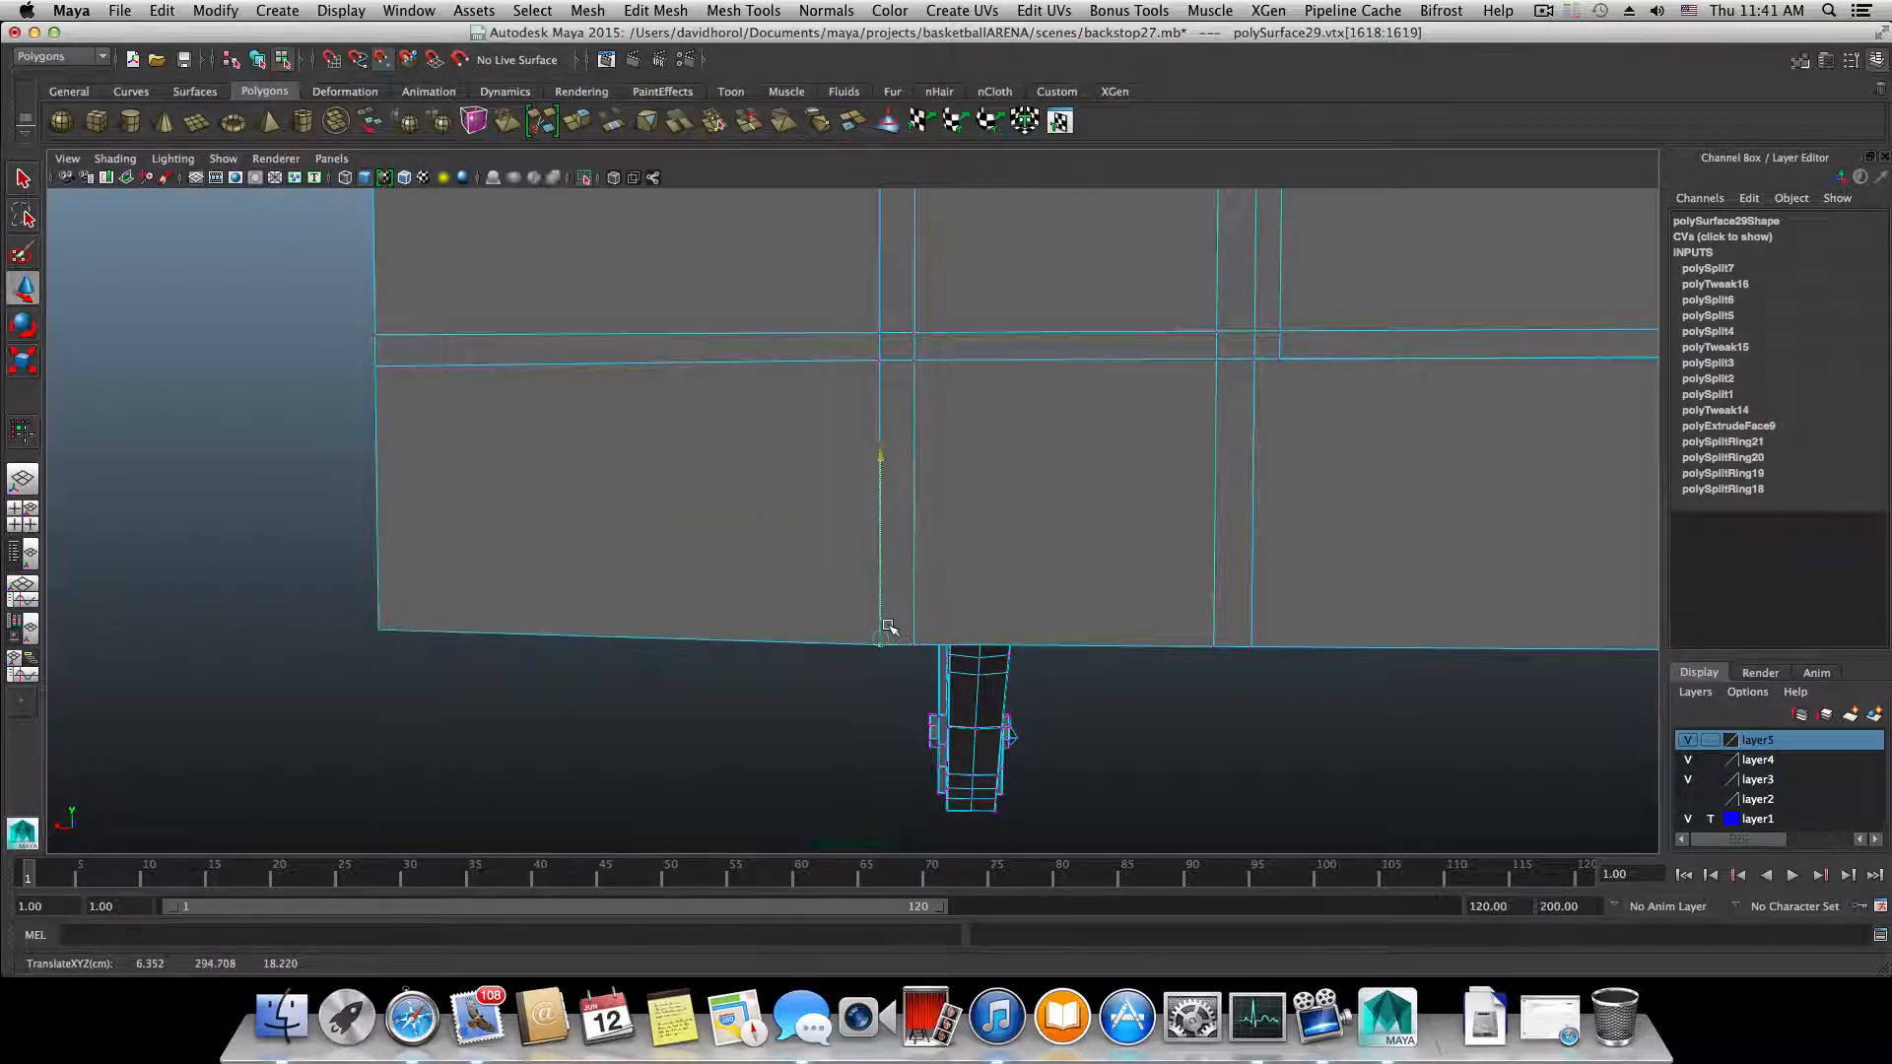
- Lower the outer vertex pair at the positive X lower corner until it is level with the frame's bottom edge
middle_click_drag(583, 579, 652, 561, "alt")
left_click_drag(744, 707, 744, 707)
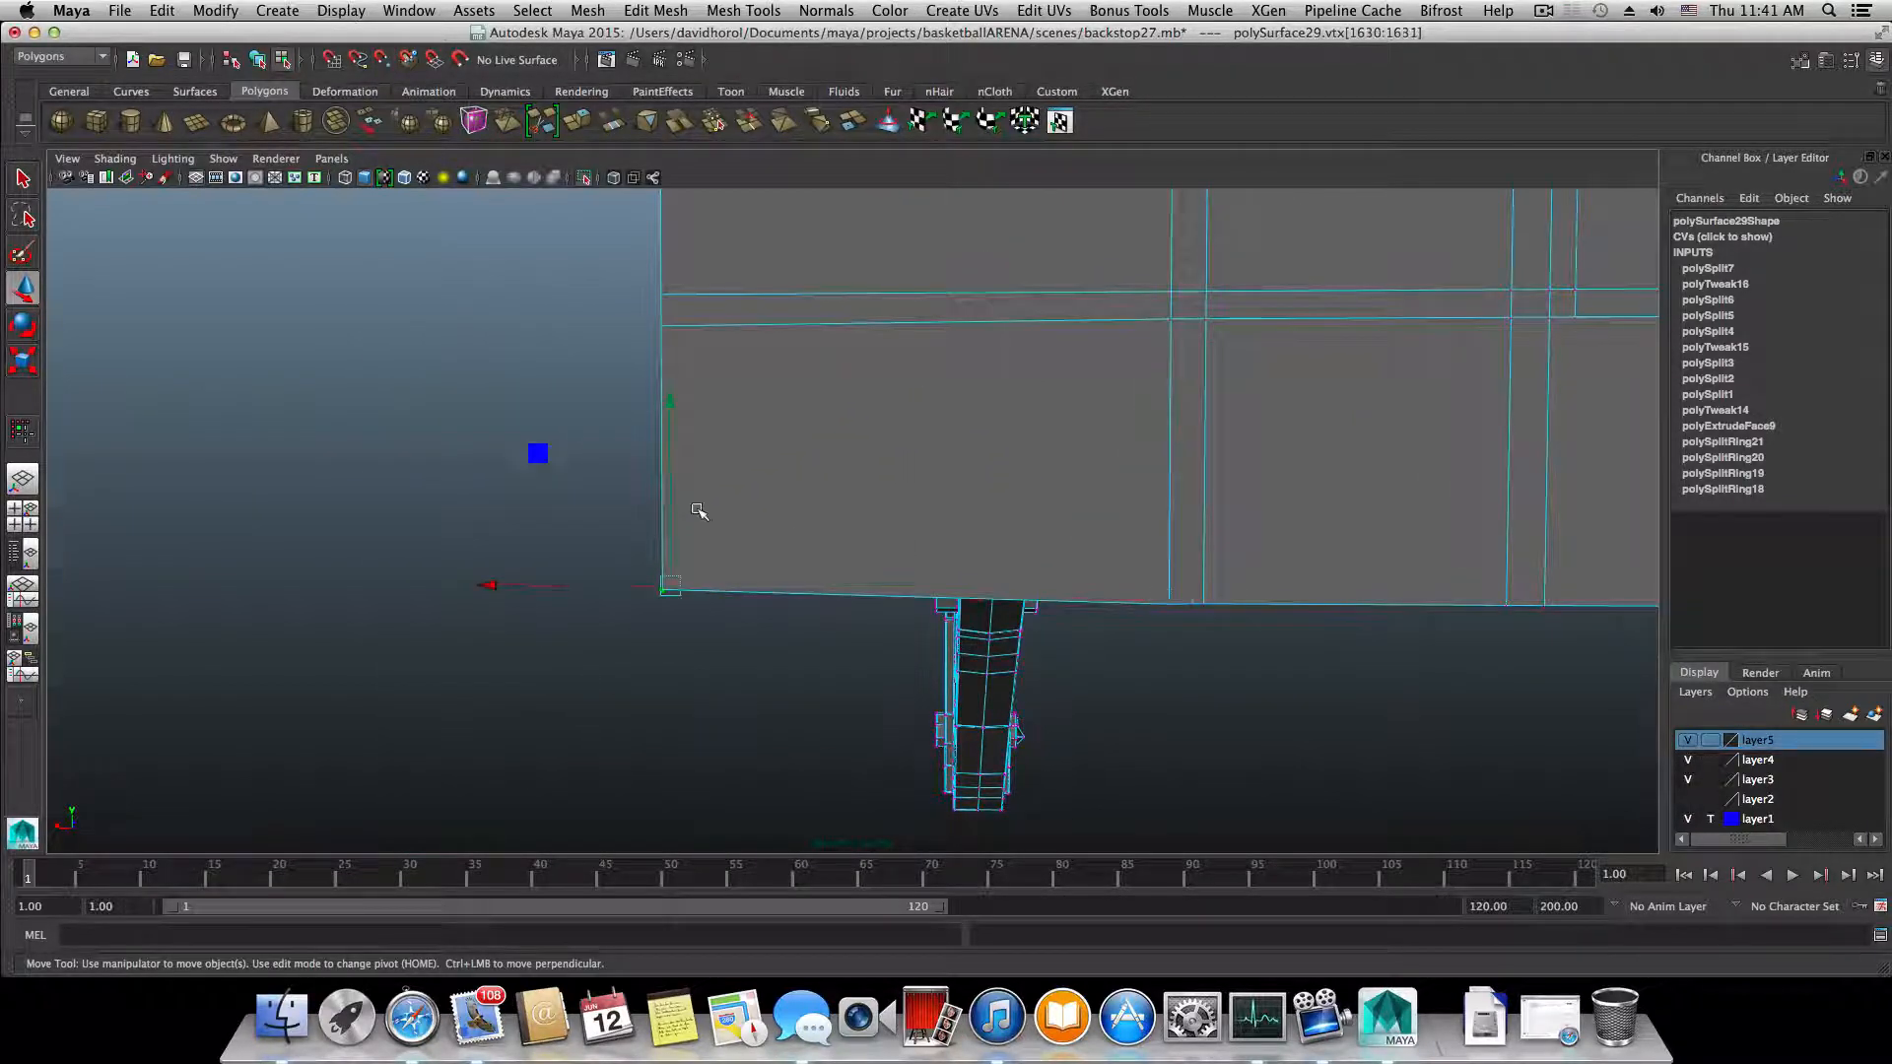
left_click_drag(686, 433, 670, 411)
left_click_drag(684, 517, 671, 621)
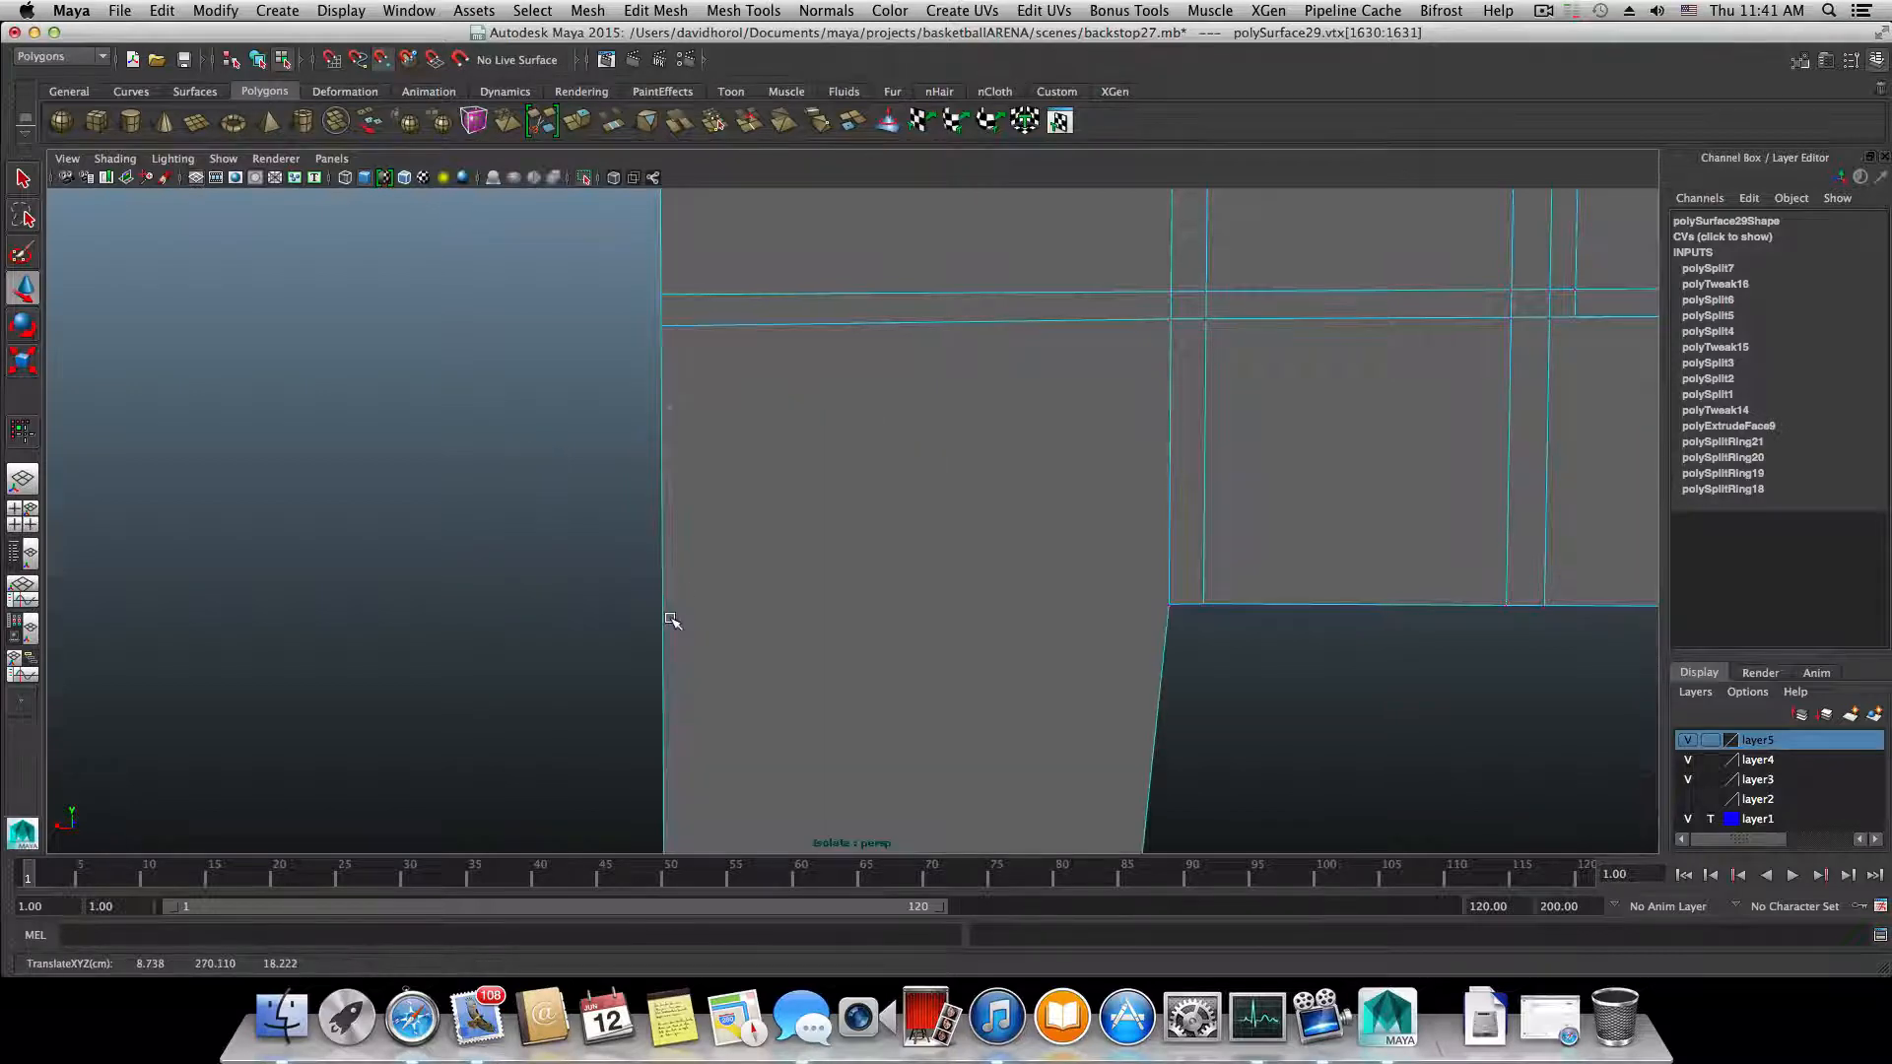
middle_click_drag(863, 588, 1156, 601)
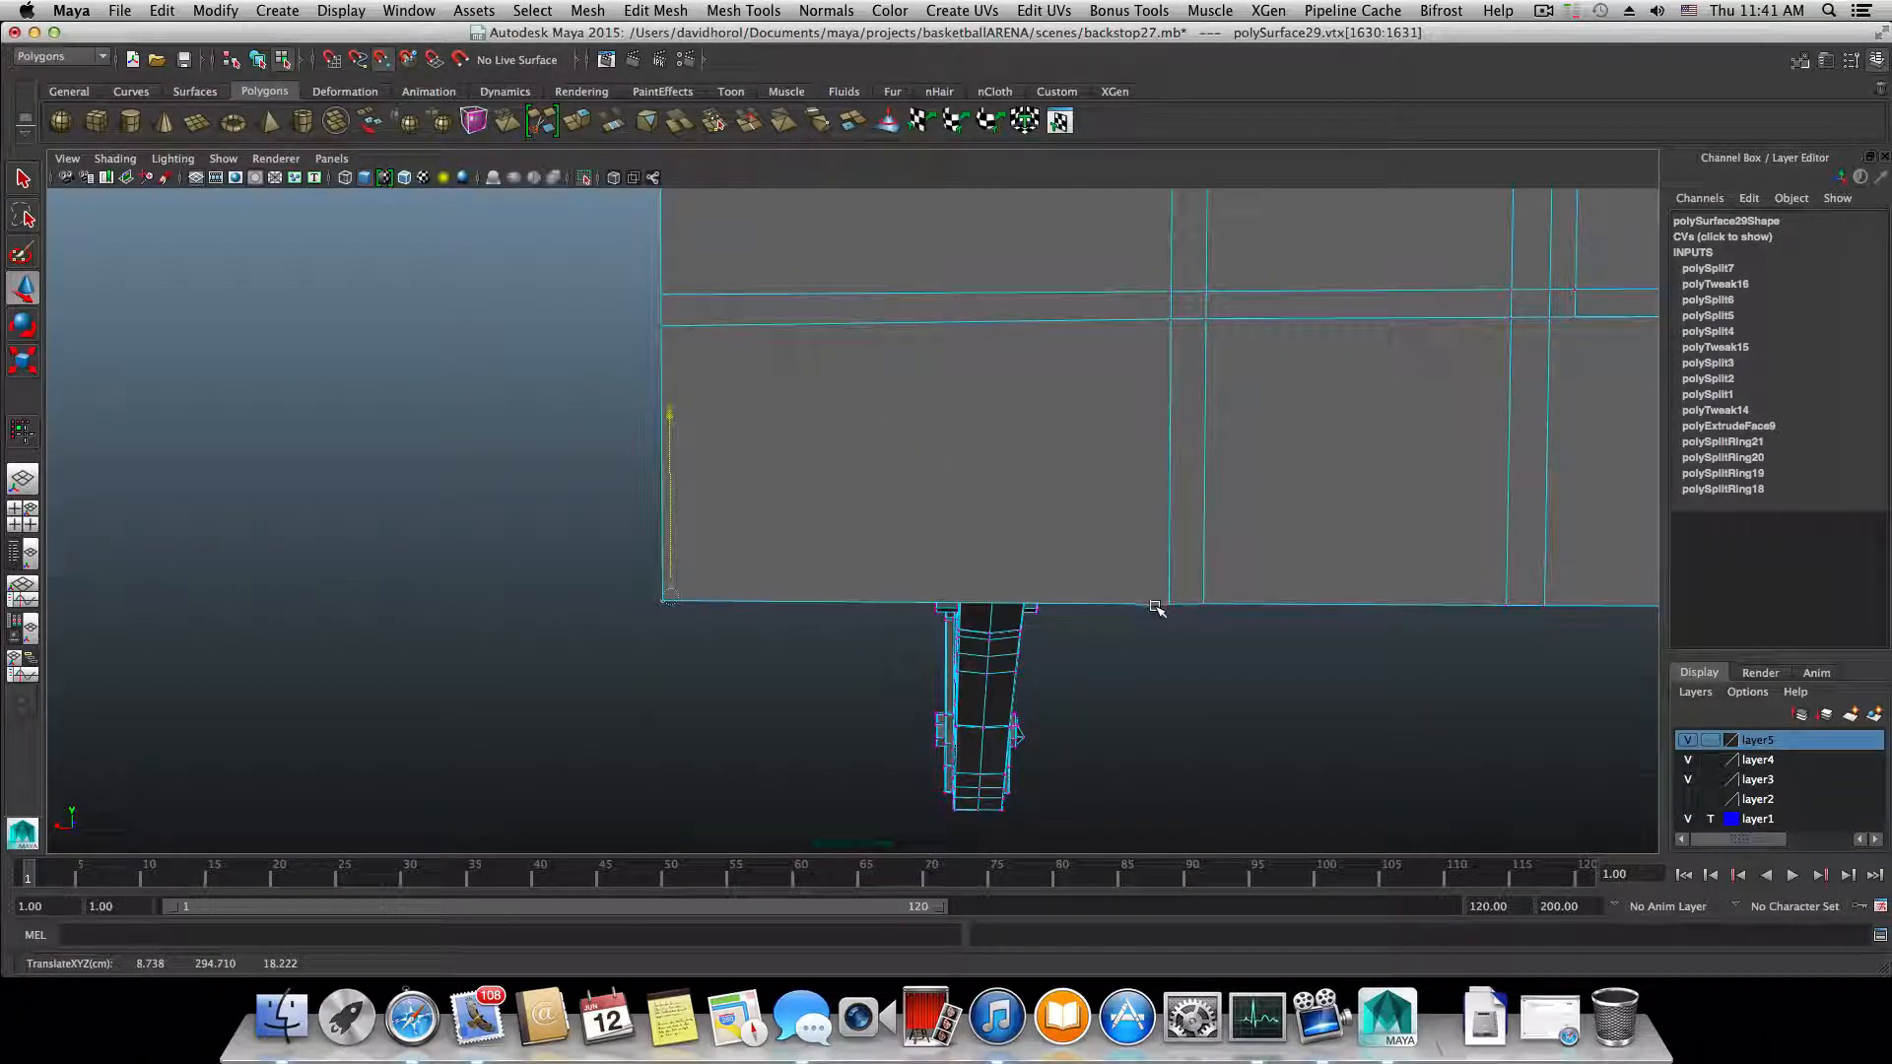
- Insert an edge loop across the slanted face of the lower corner on the negative X side
left_click_drag(765, 541, 831, 578, "alt")
right_click_drag(832, 579, 1212, 585, "alt")
left_click_drag(1203, 579, 962, 527, "alt")
key("F8")
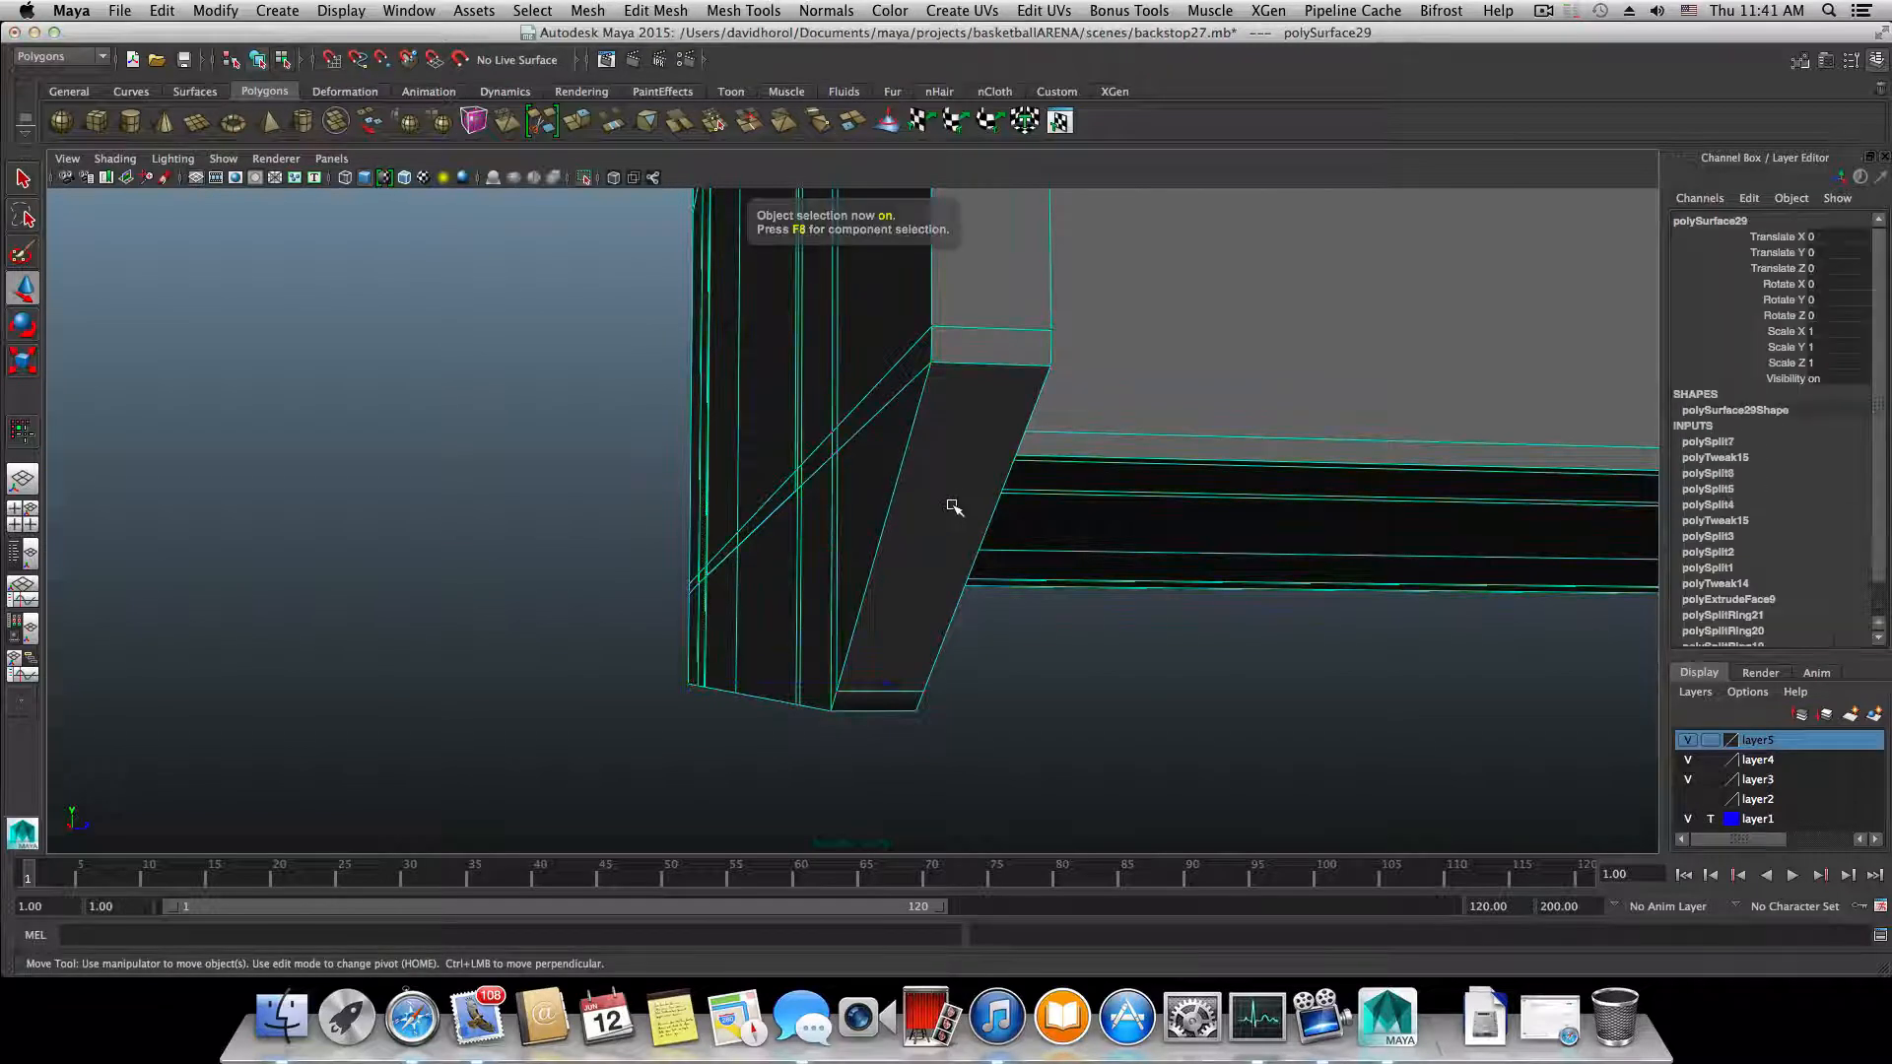
left_click_drag(955, 550, 851, 544, "alt")
right_click_drag(754, 539, 687, 565, "shift")
left_click_drag(687, 564, 504, 566, "alt")
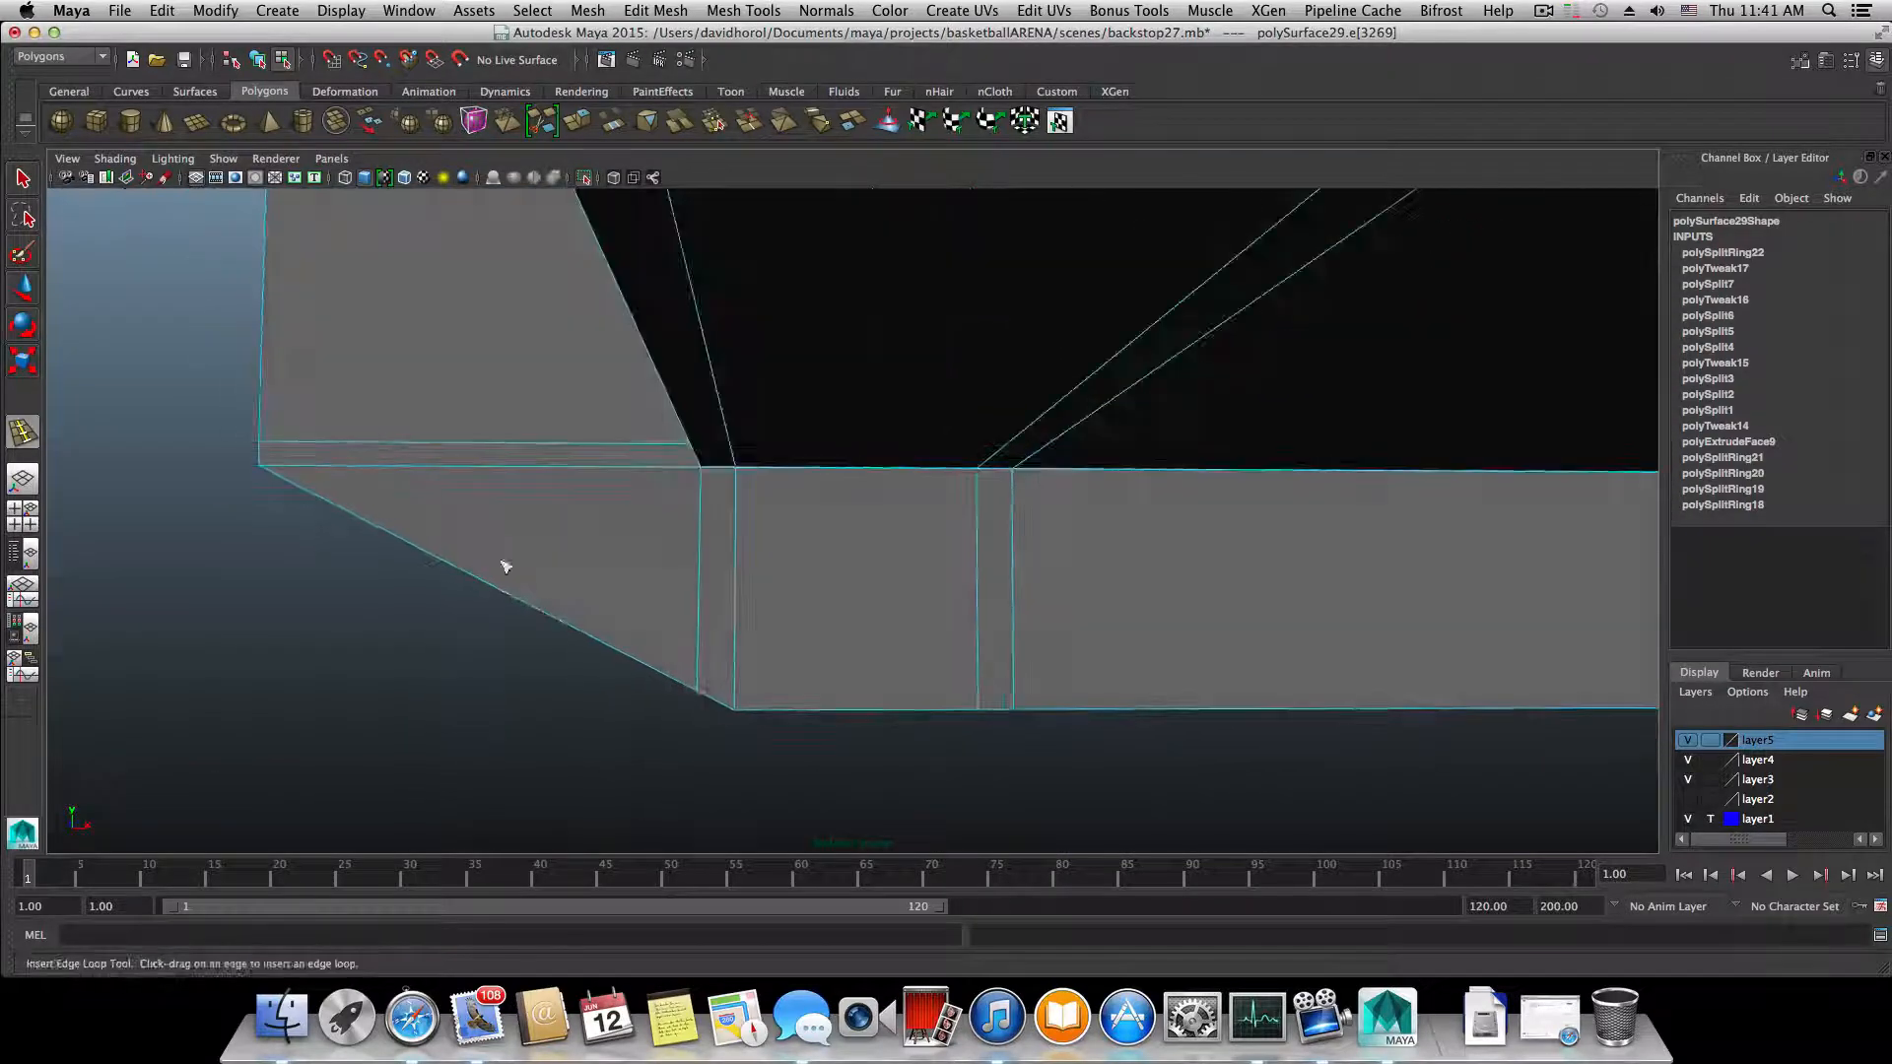
- Lower the new vertex pair and the inner cut's bottom vertices at the negative X lower corner toward the frame's bottom edge
key("w")
right_click_drag(568, 562, 388, 513)
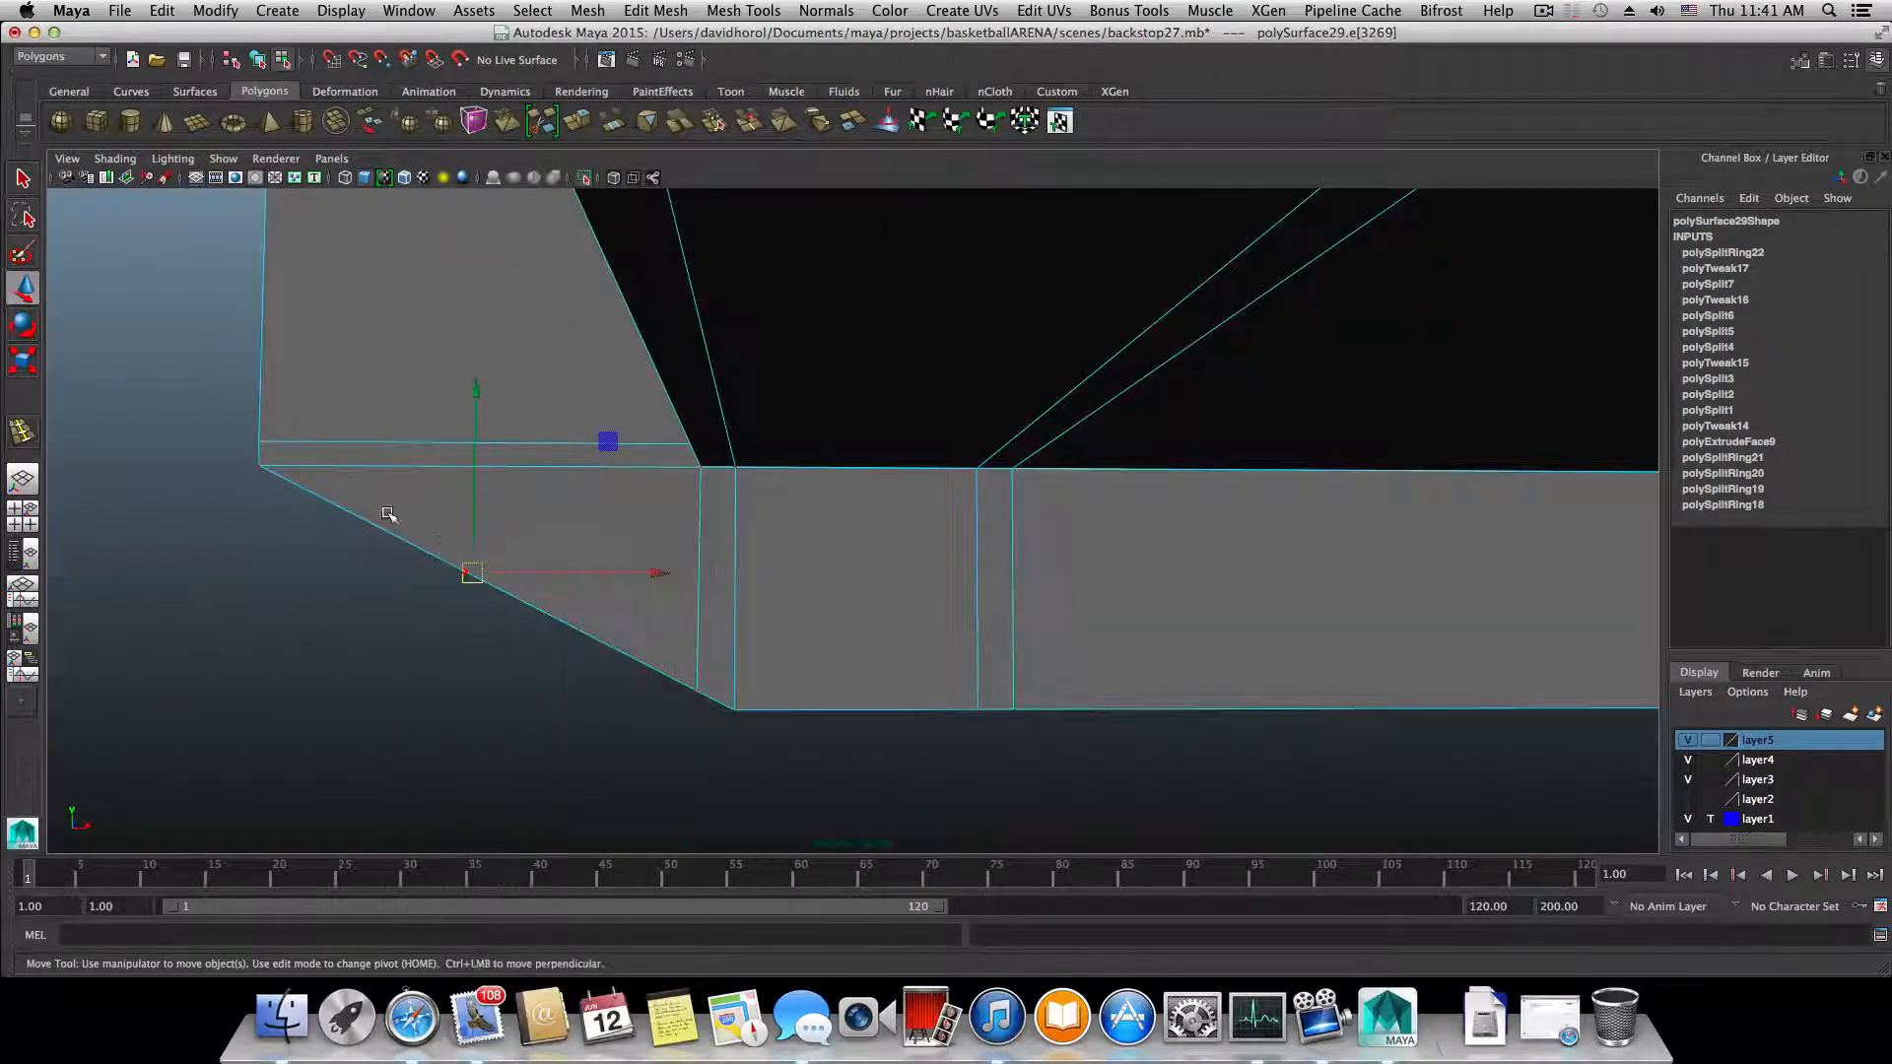
middle_click_drag(516, 660, 696, 625, "alt")
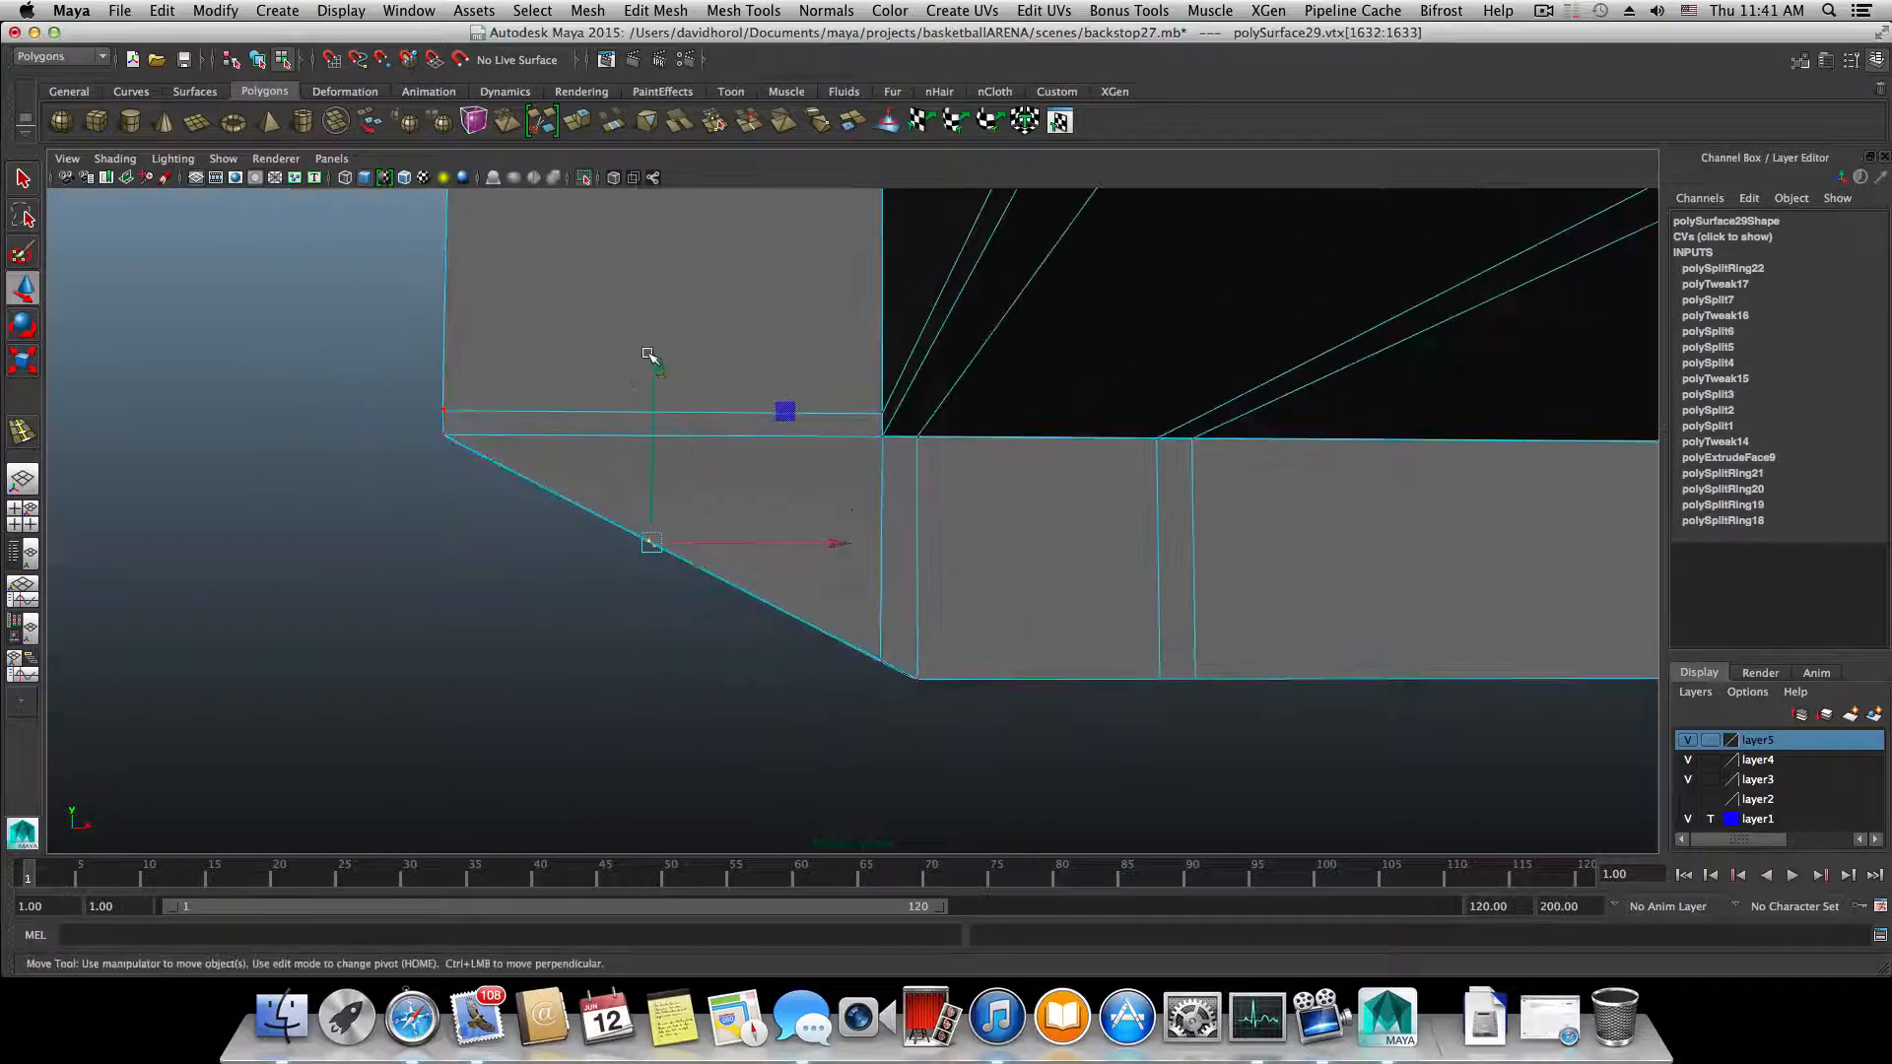
left_click_drag(651, 367, 682, 668)
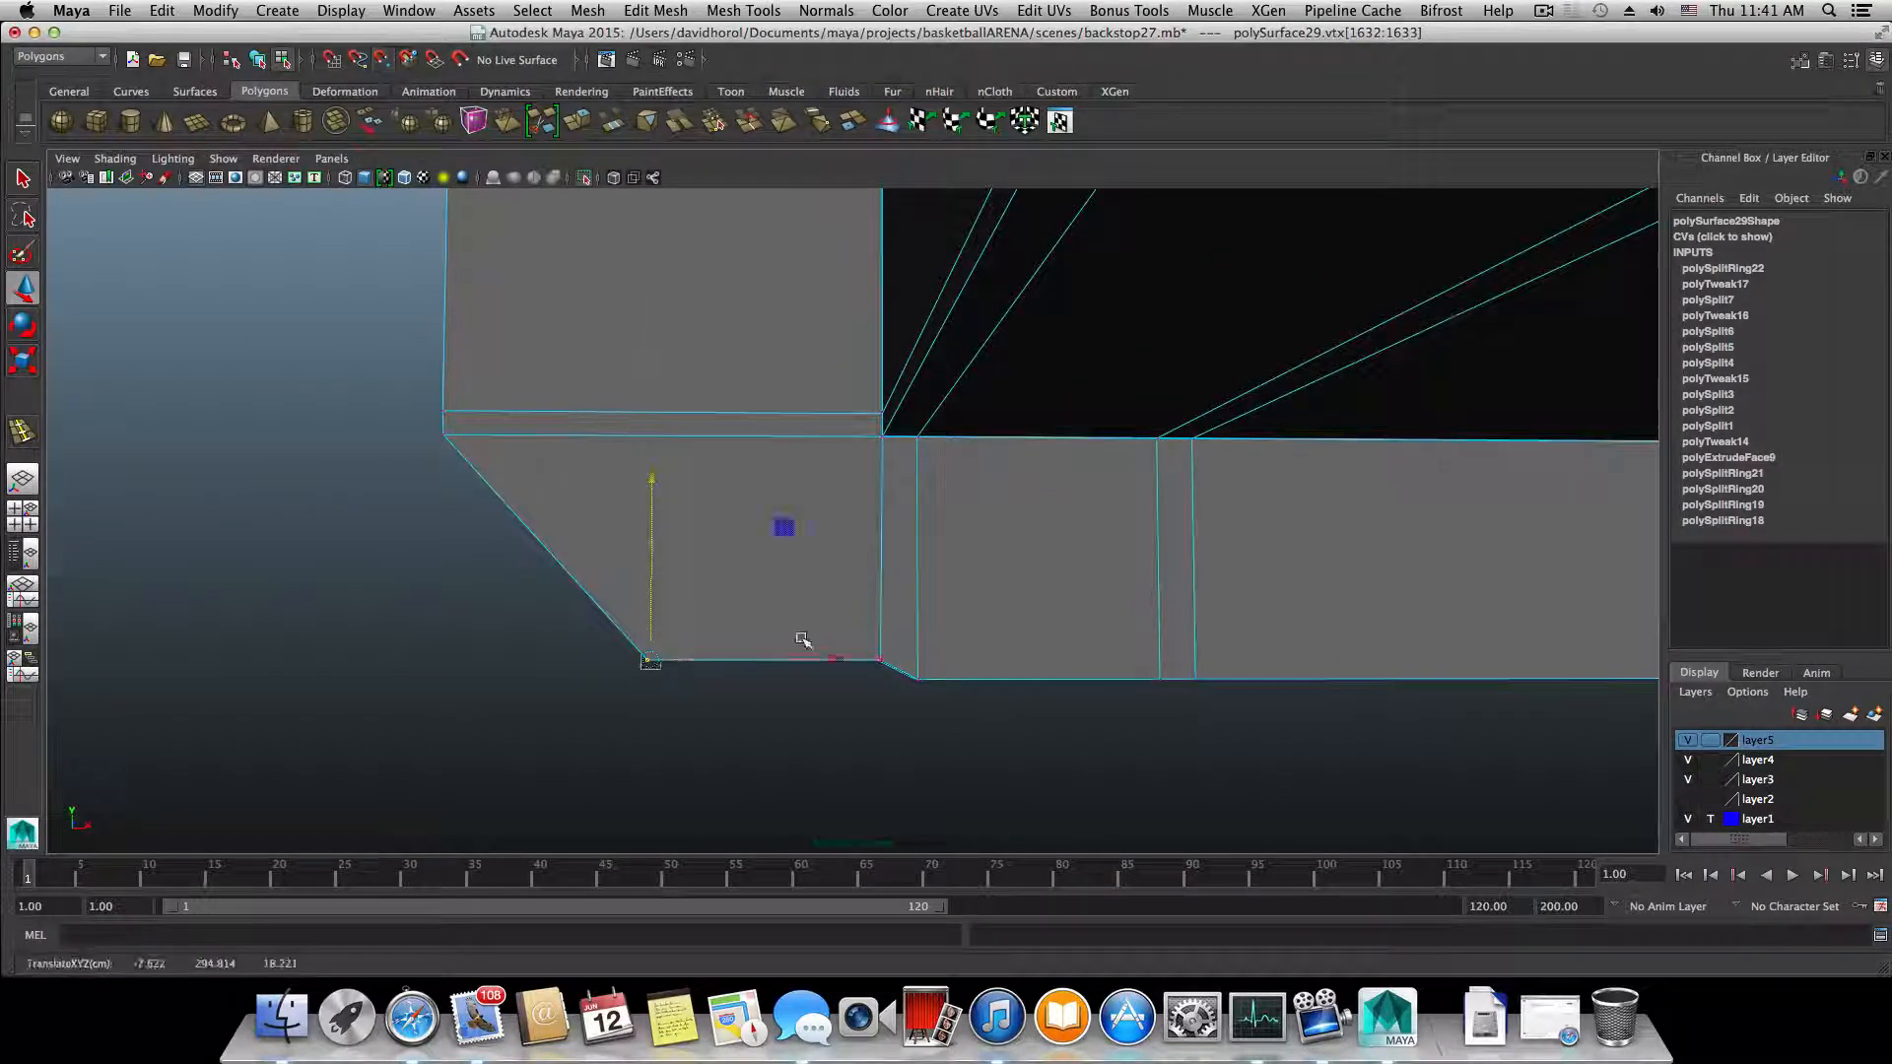
left_click_drag(823, 608, 893, 707)
left_click_drag(882, 474, 881, 621)
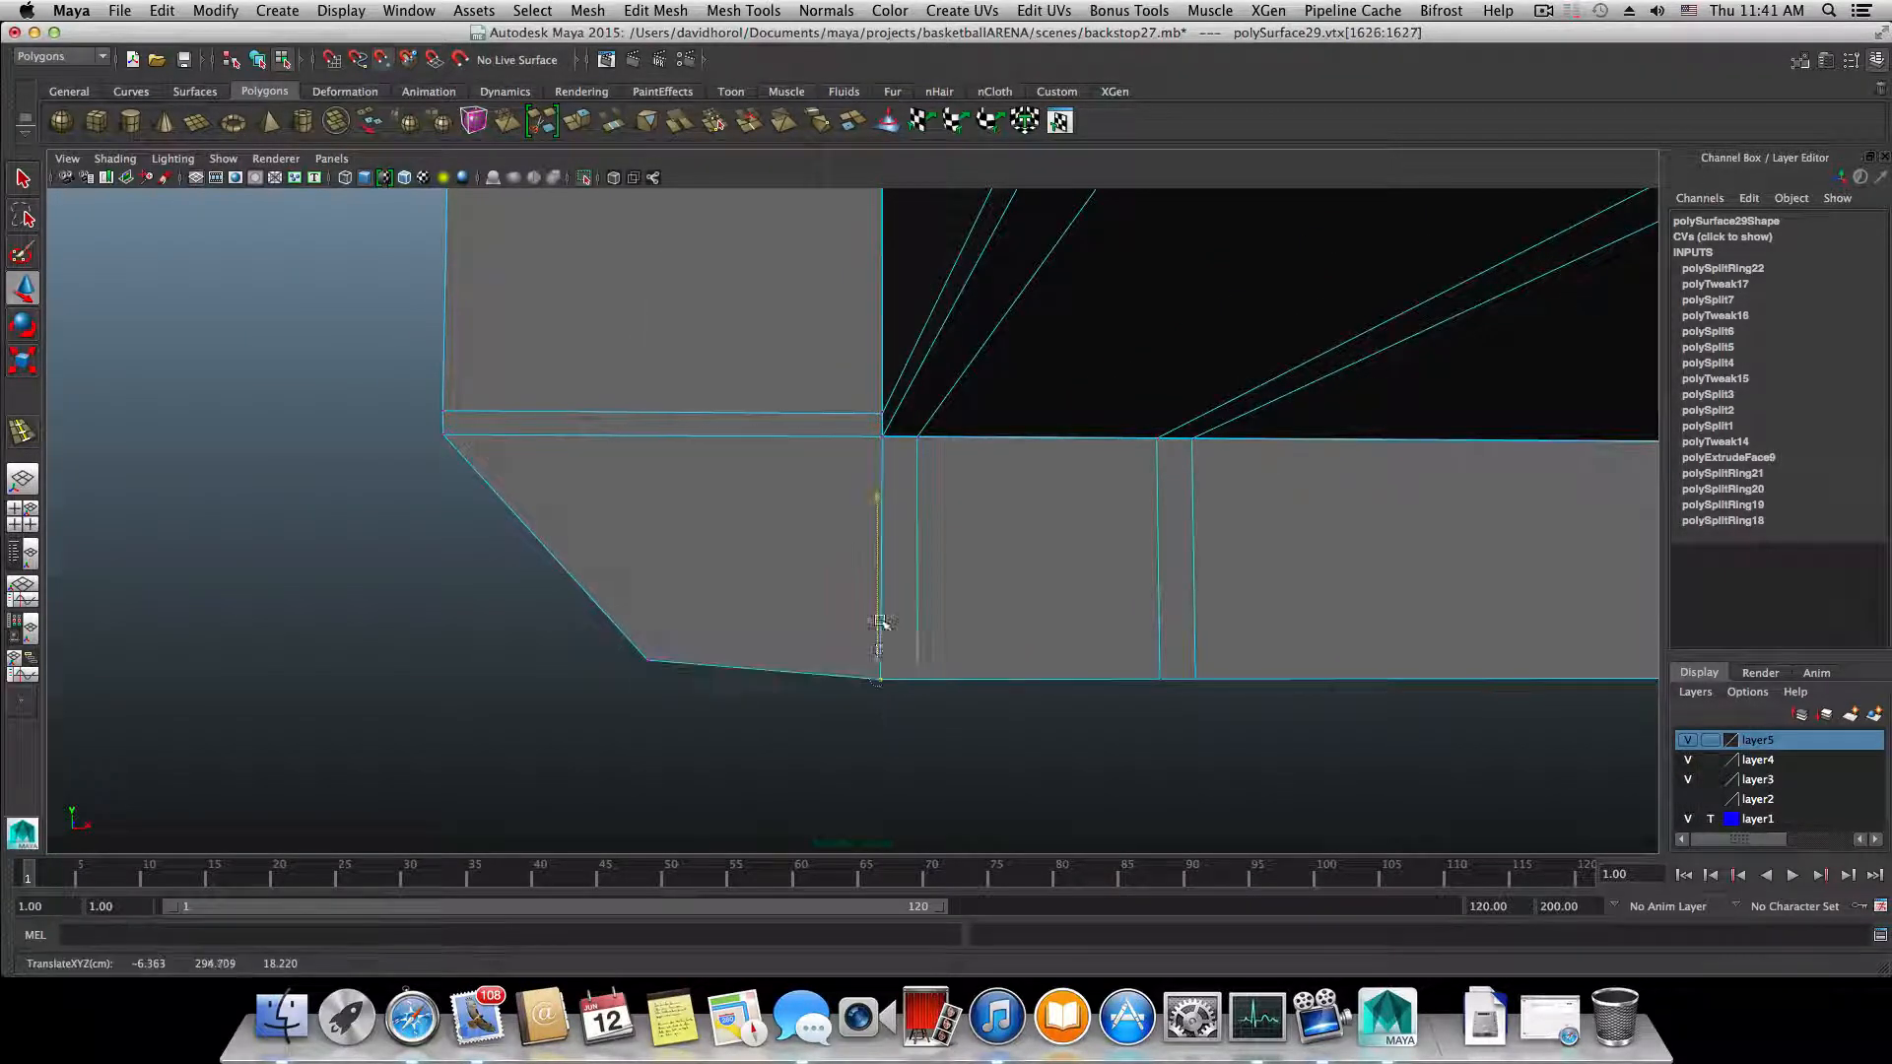
- Move the negative X corner's new vertex pair outward to the frame's side edge and down toward the bottom edge
left_click_drag(558, 584, 702, 752)
left_click_drag(839, 660, 522, 668)
left_click_drag(383, 599, 521, 701)
left_click_drag(635, 660, 481, 679)
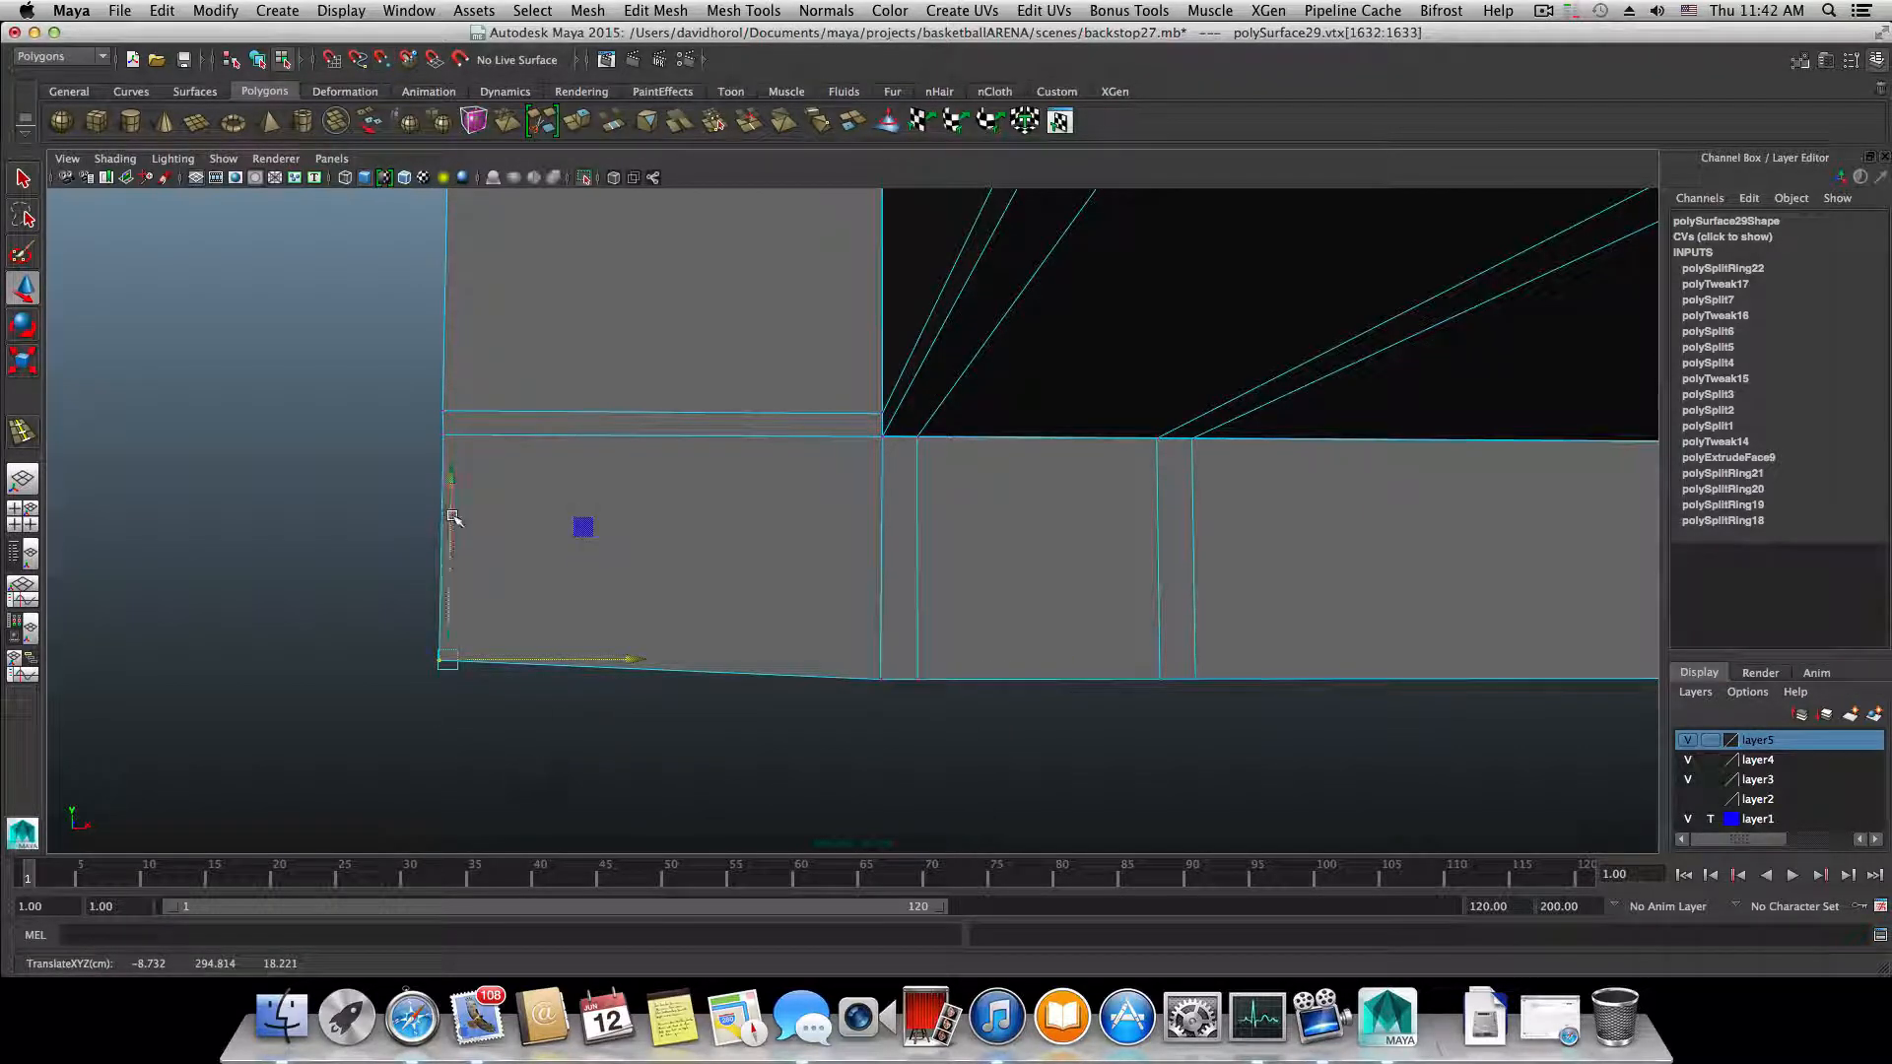
left_click_drag(450, 488, 454, 503)
- Fine-tune that corner vertex pair flush with the side and bottom edges, then return to object selection
left_click_drag(778, 593, 785, 608, "alt")
middle_click_drag(763, 609, 902, 648, "alt")
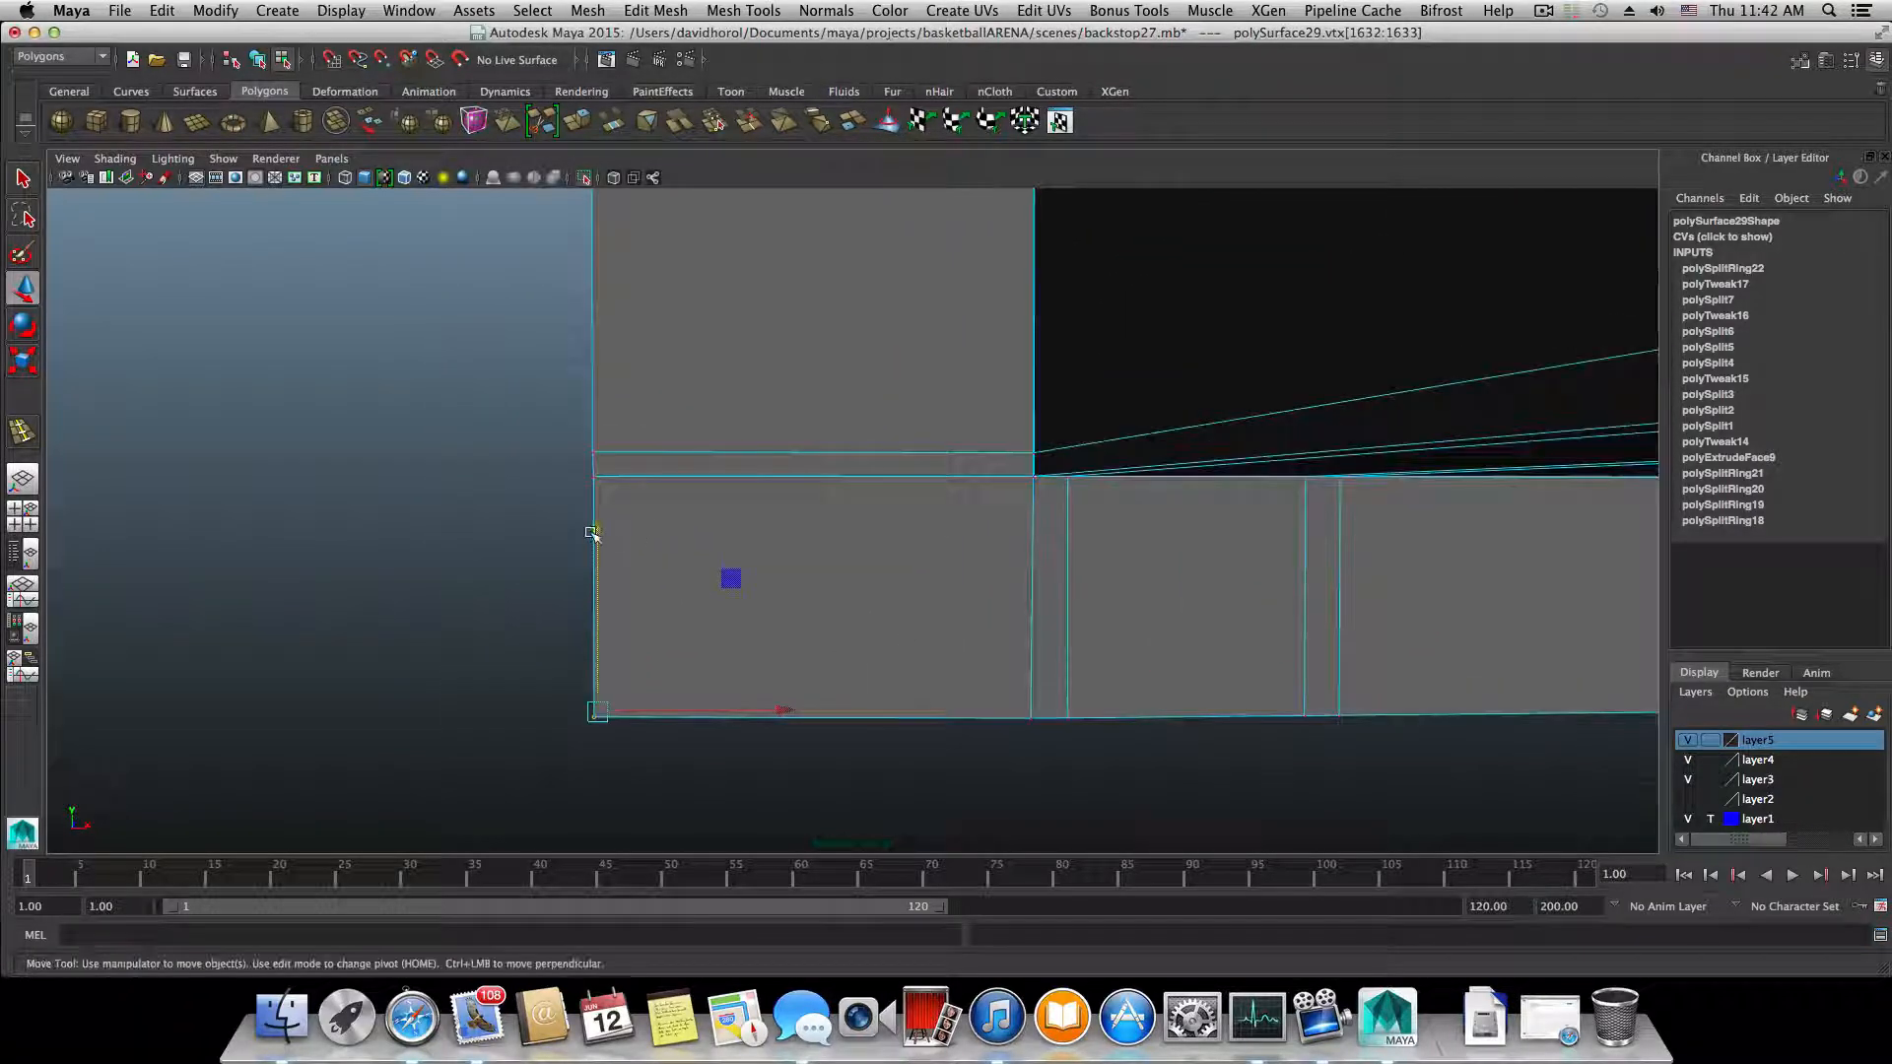
left_click_drag(595, 530, 621, 513)
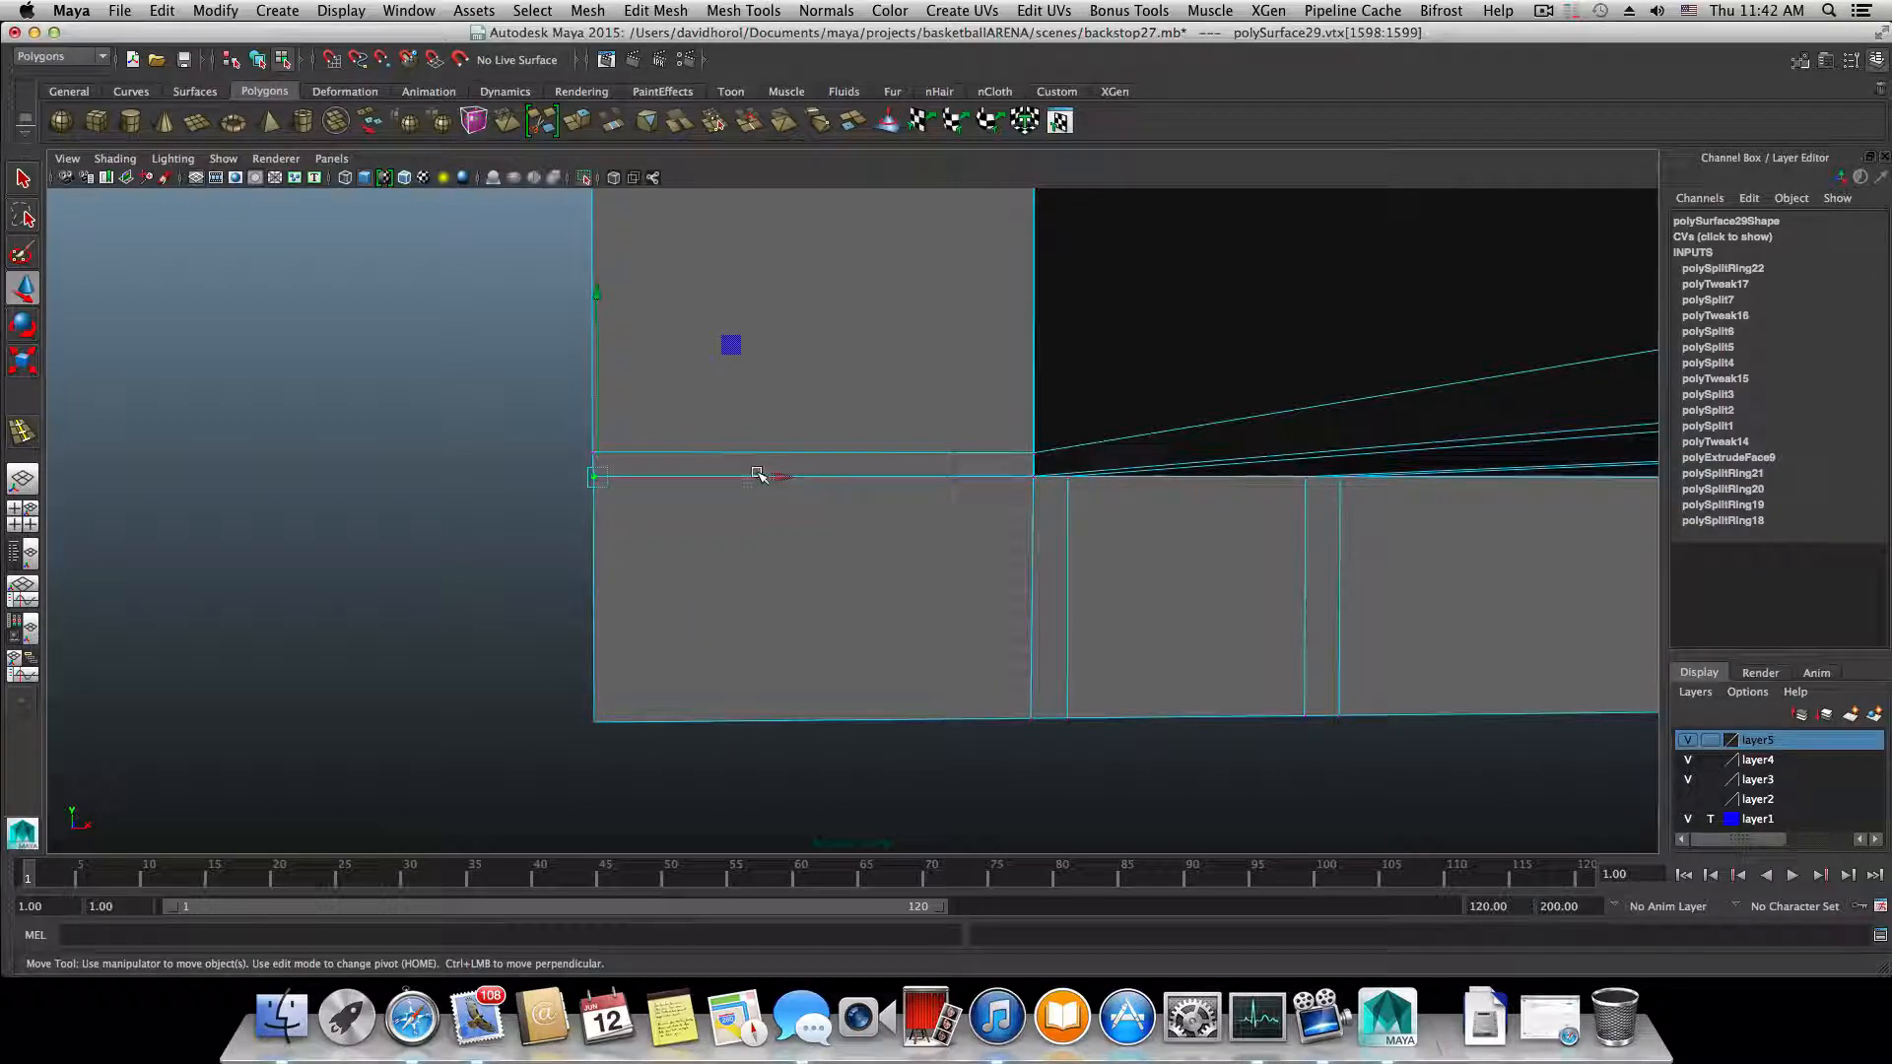
left_click_drag(549, 621, 669, 791)
left_click_drag(756, 715, 605, 737)
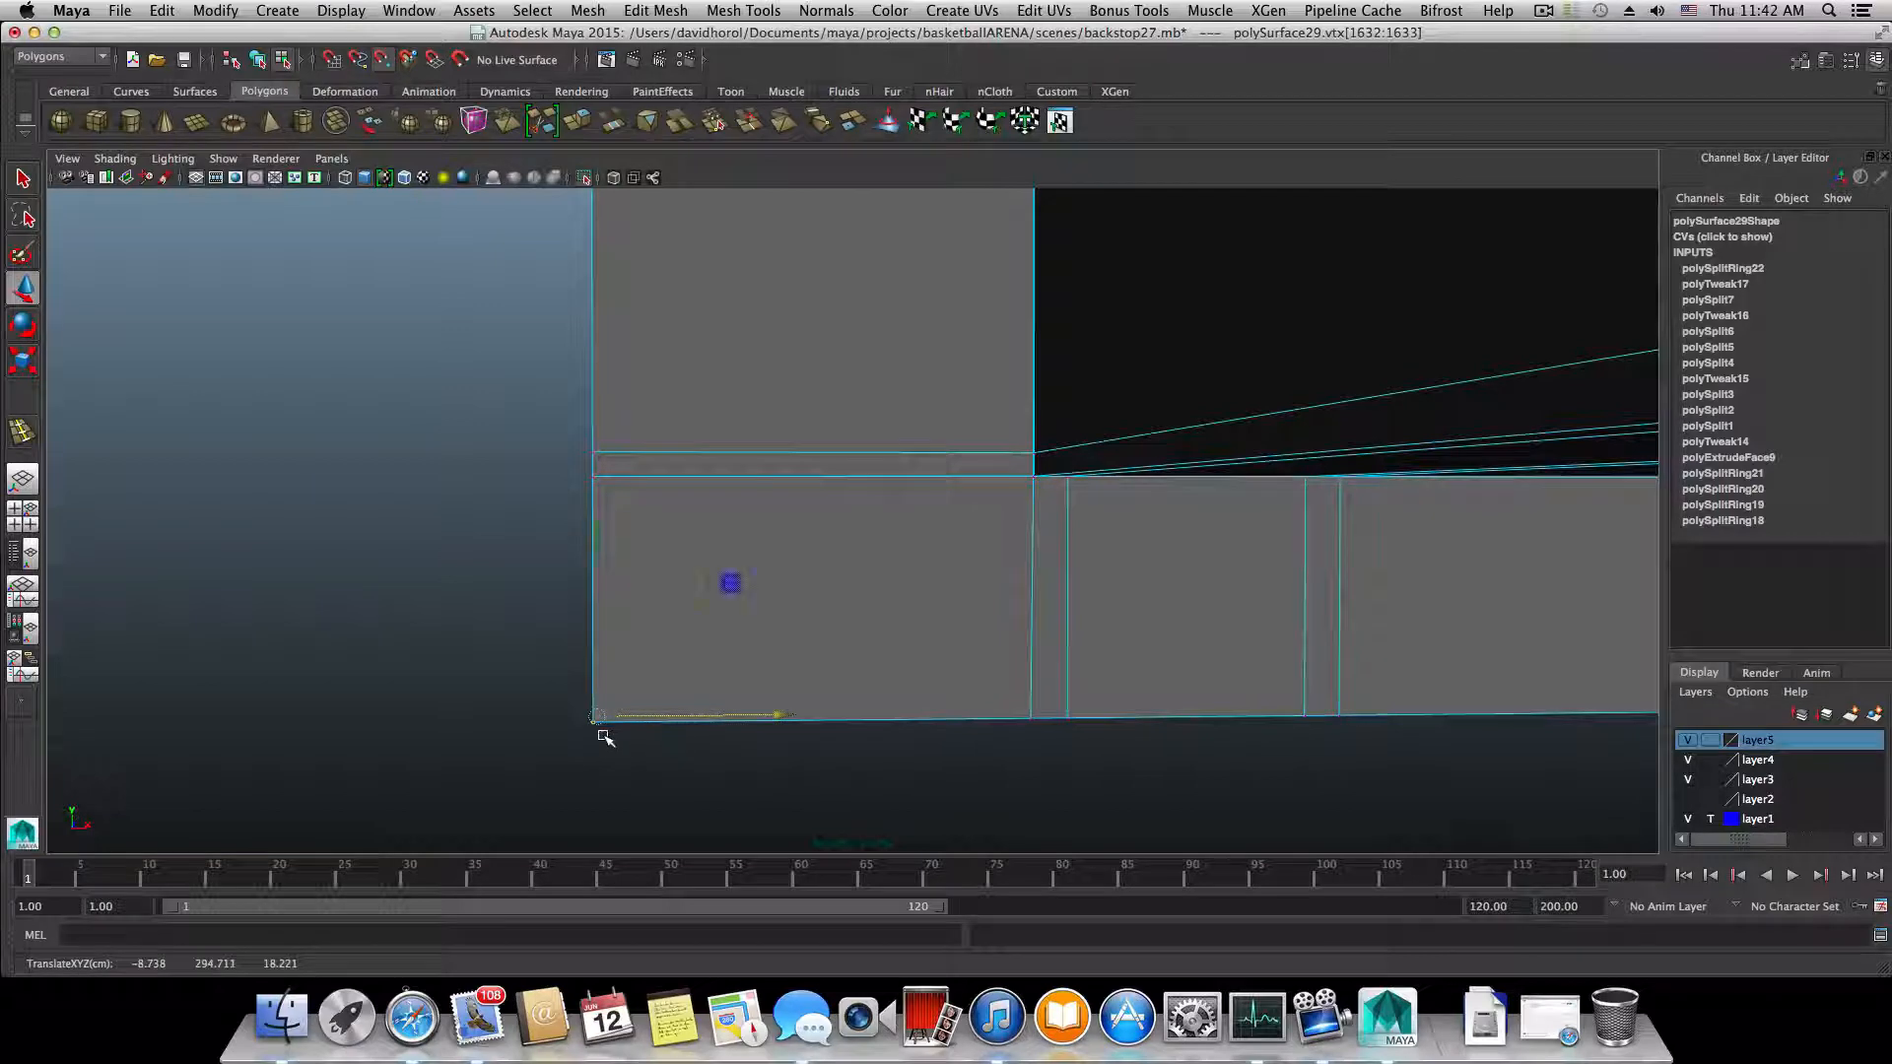
key("f")
key("F8")
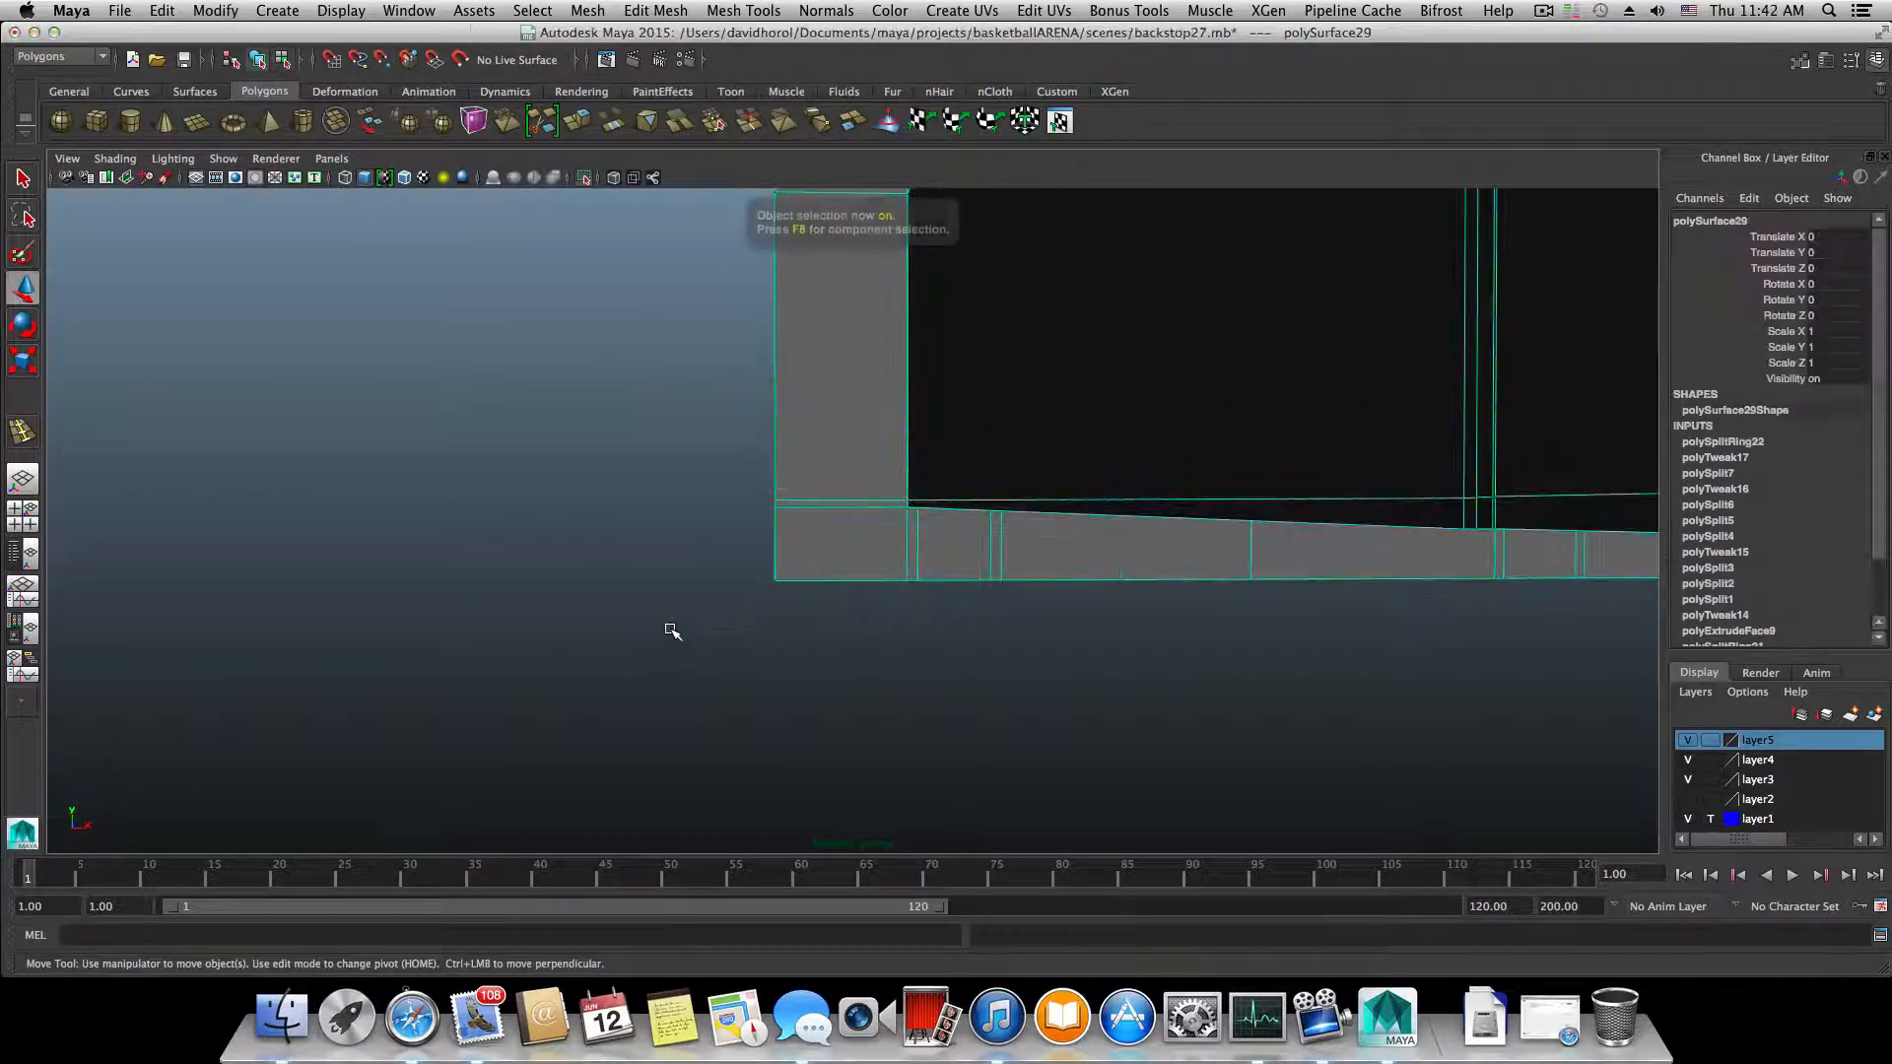
- Select the cross edge on the negative X side bar of the frame and split its edge ring down the middle
left_click_drag(672, 630, 830, 529, "alt")
right_click_drag(829, 529, 963, 600, "alt")
middle_click_drag(962, 600, 840, 575, "alt")
left_click_drag(841, 575, 819, 676, "alt")
right_click_drag(828, 617, 824, 527)
left_click(808, 635)
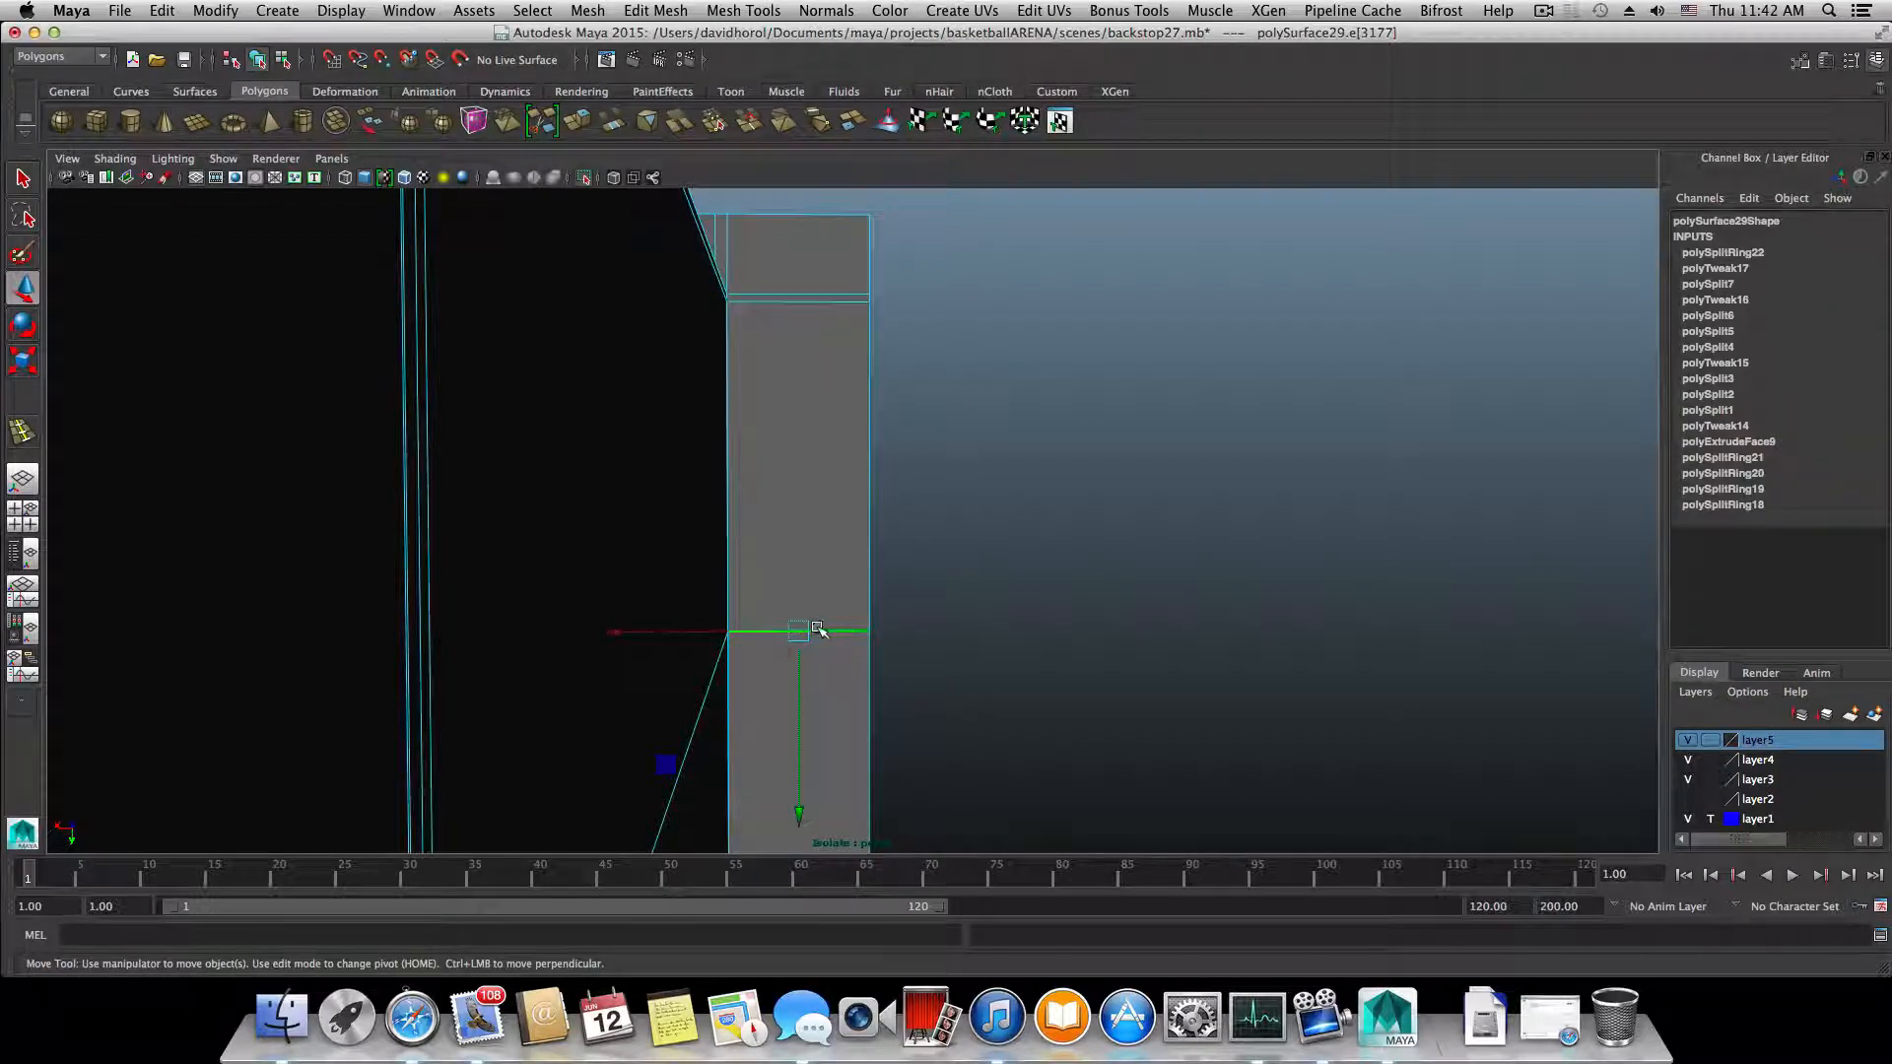
right_click_drag(817, 628, 833, 672, "ctrl")
- Split the matching edge ring down the middle of the positive X side bar
scroll(832, 671, "down", 5)
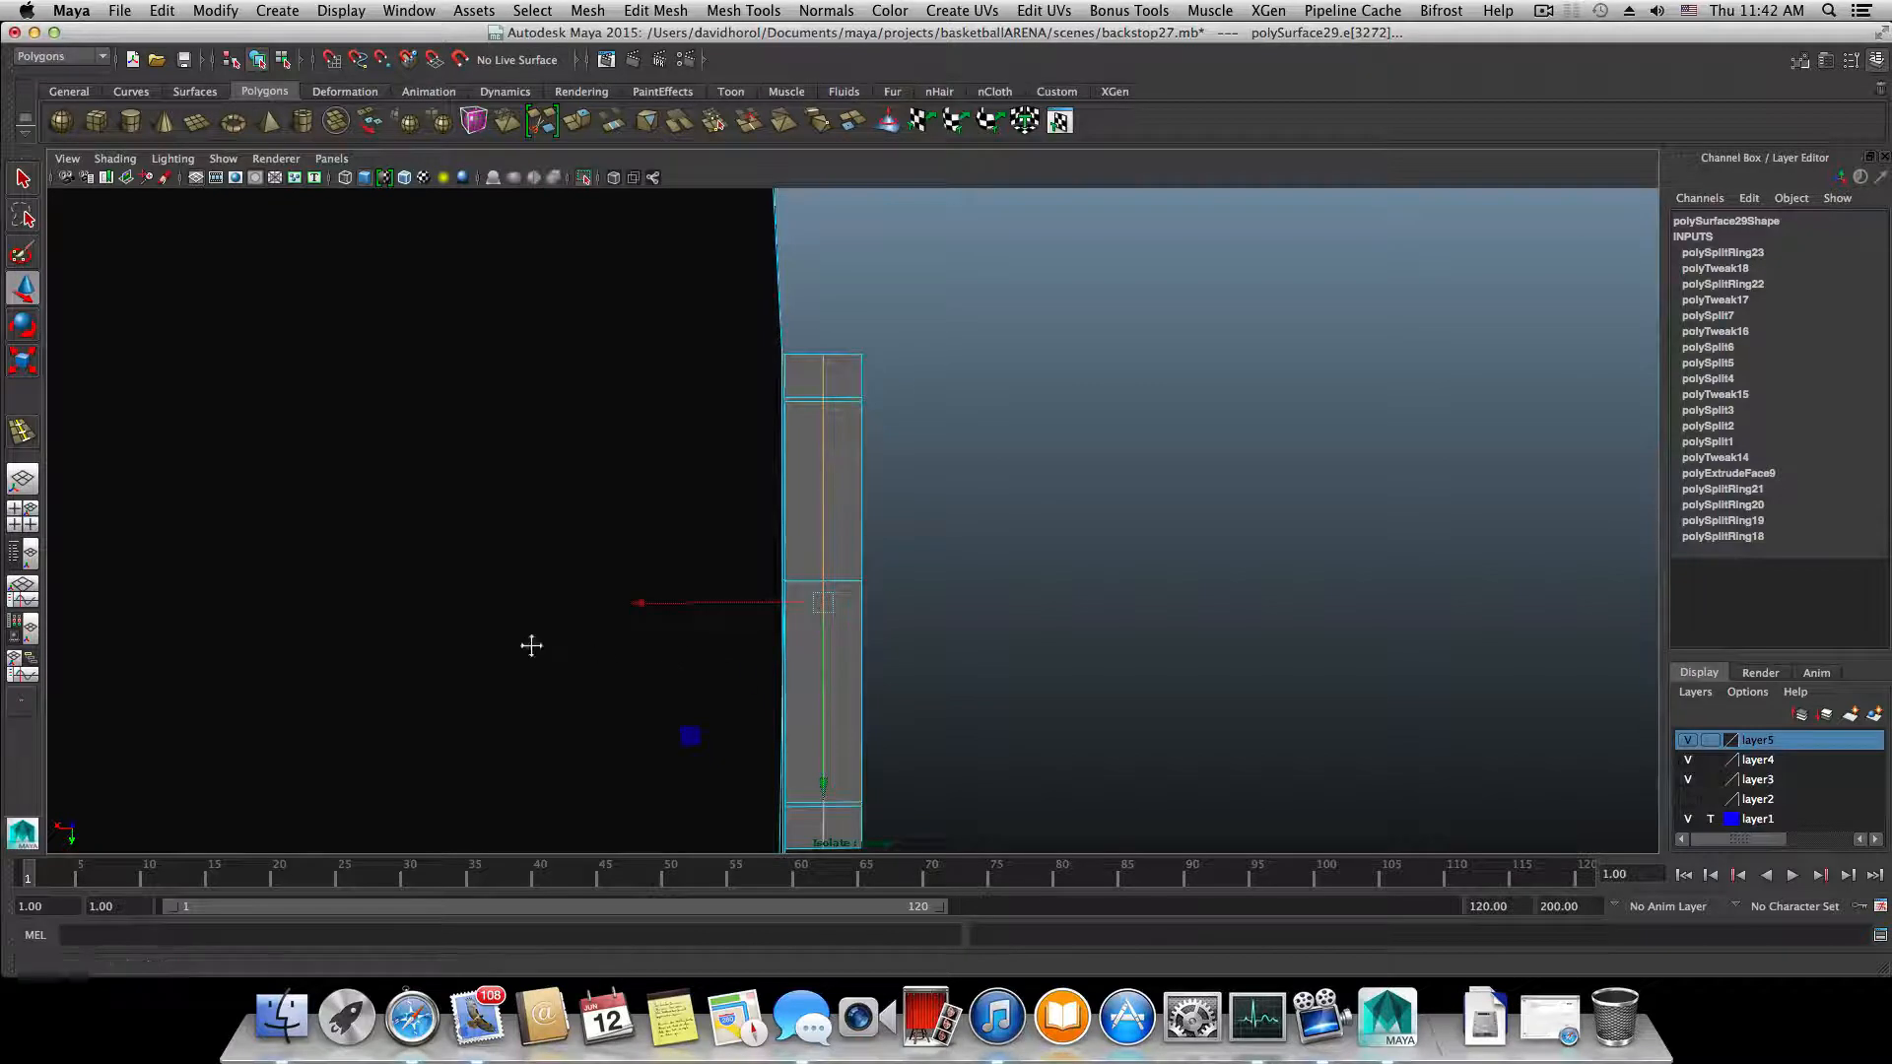
middle_click_drag(529, 646, 559, 633, "alt")
left_click(786, 488)
right_click_drag(786, 487, 732, 531, "ctrl")
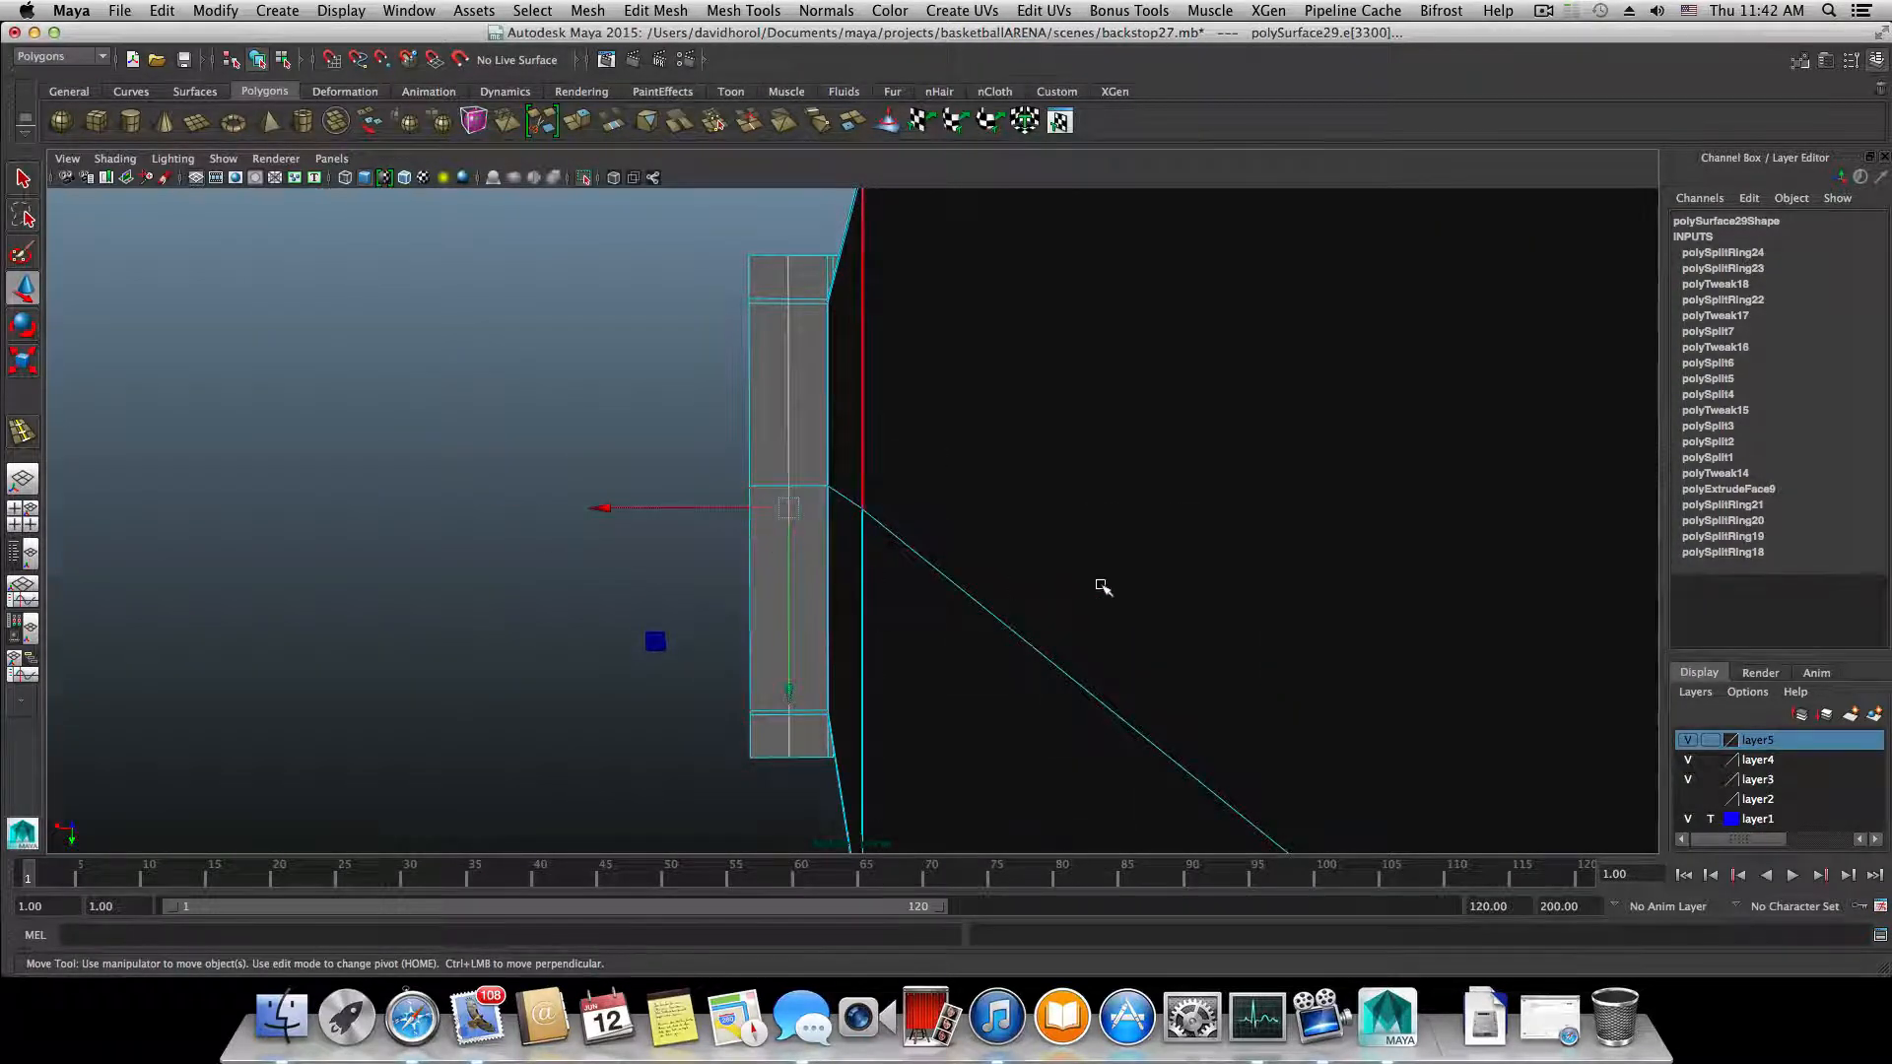
- Offset the centre edge loop of the negative X side bar so paired loops run close to the bar's outer edges
left_click_drag(1098, 588, 650, 629, "alt")
middle_click_drag(650, 629, 765, 657, "alt")
scroll(730, 637, "up", 2)
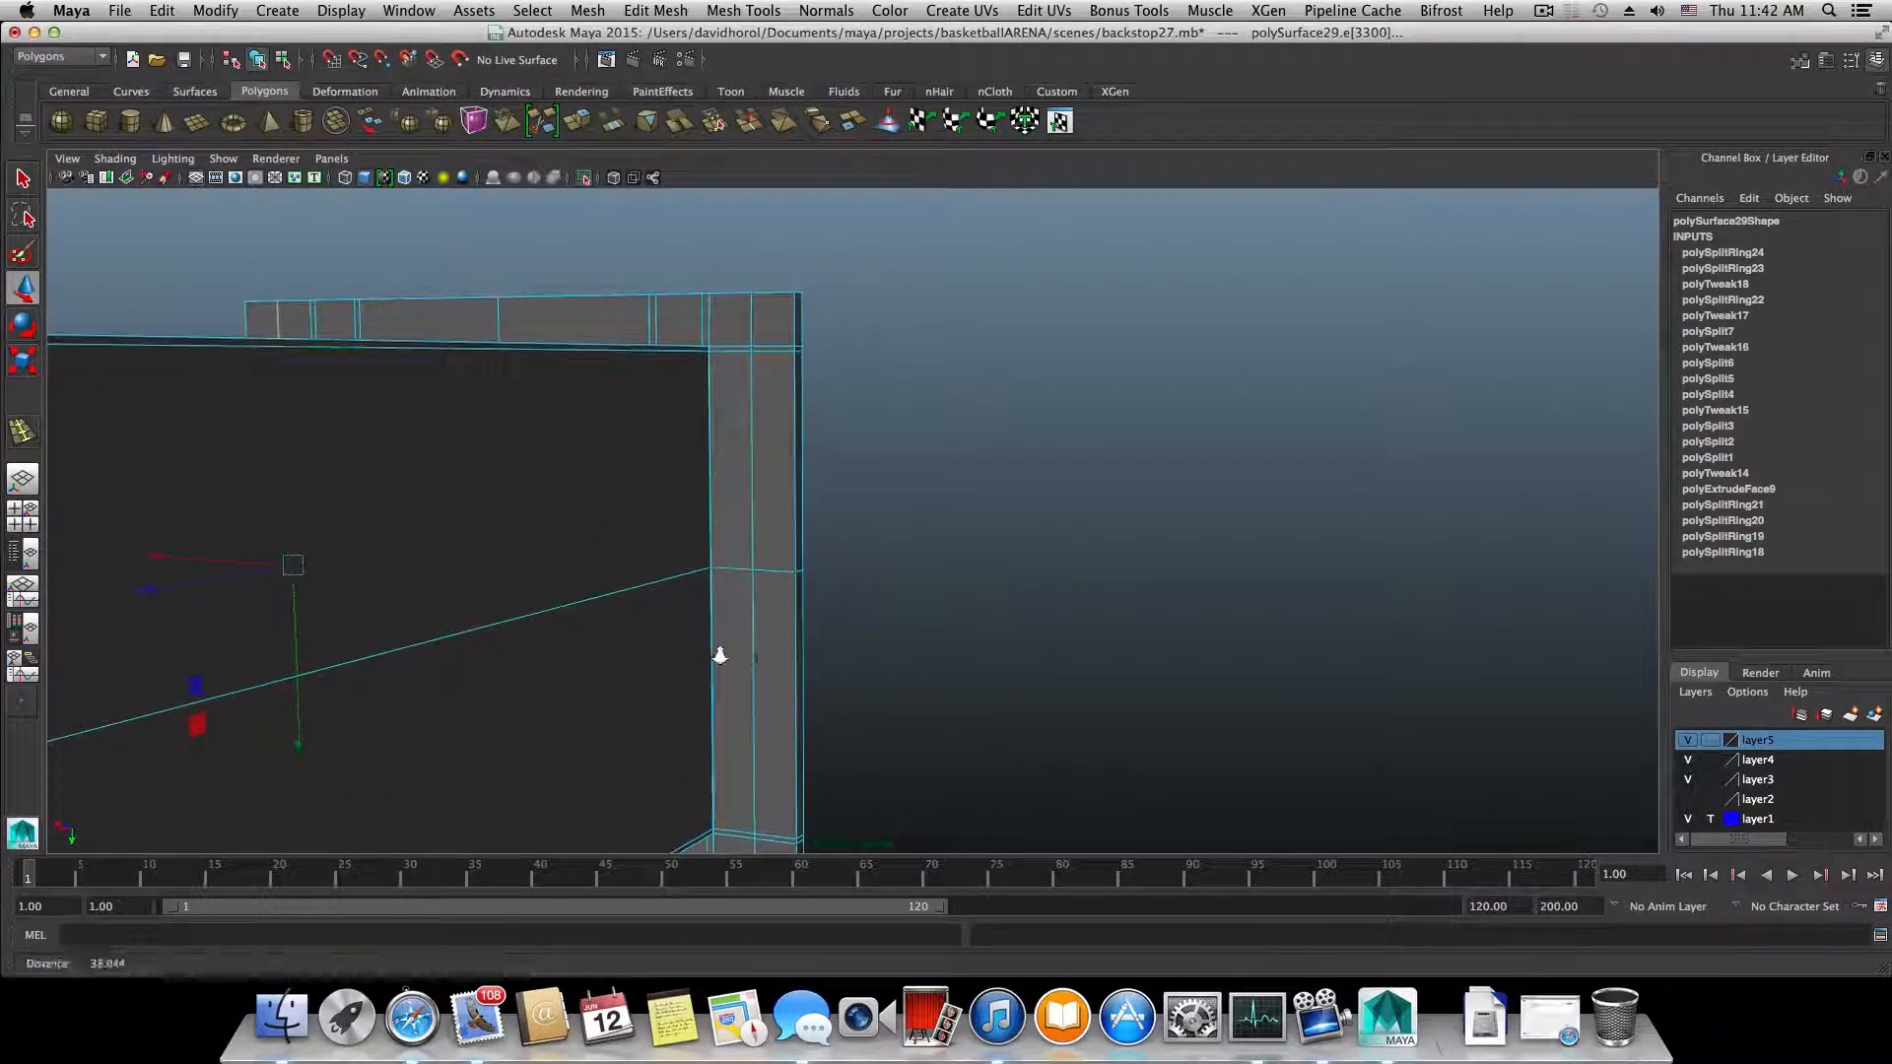
scroll(719, 655, "up", 3)
left_click(743, 10)
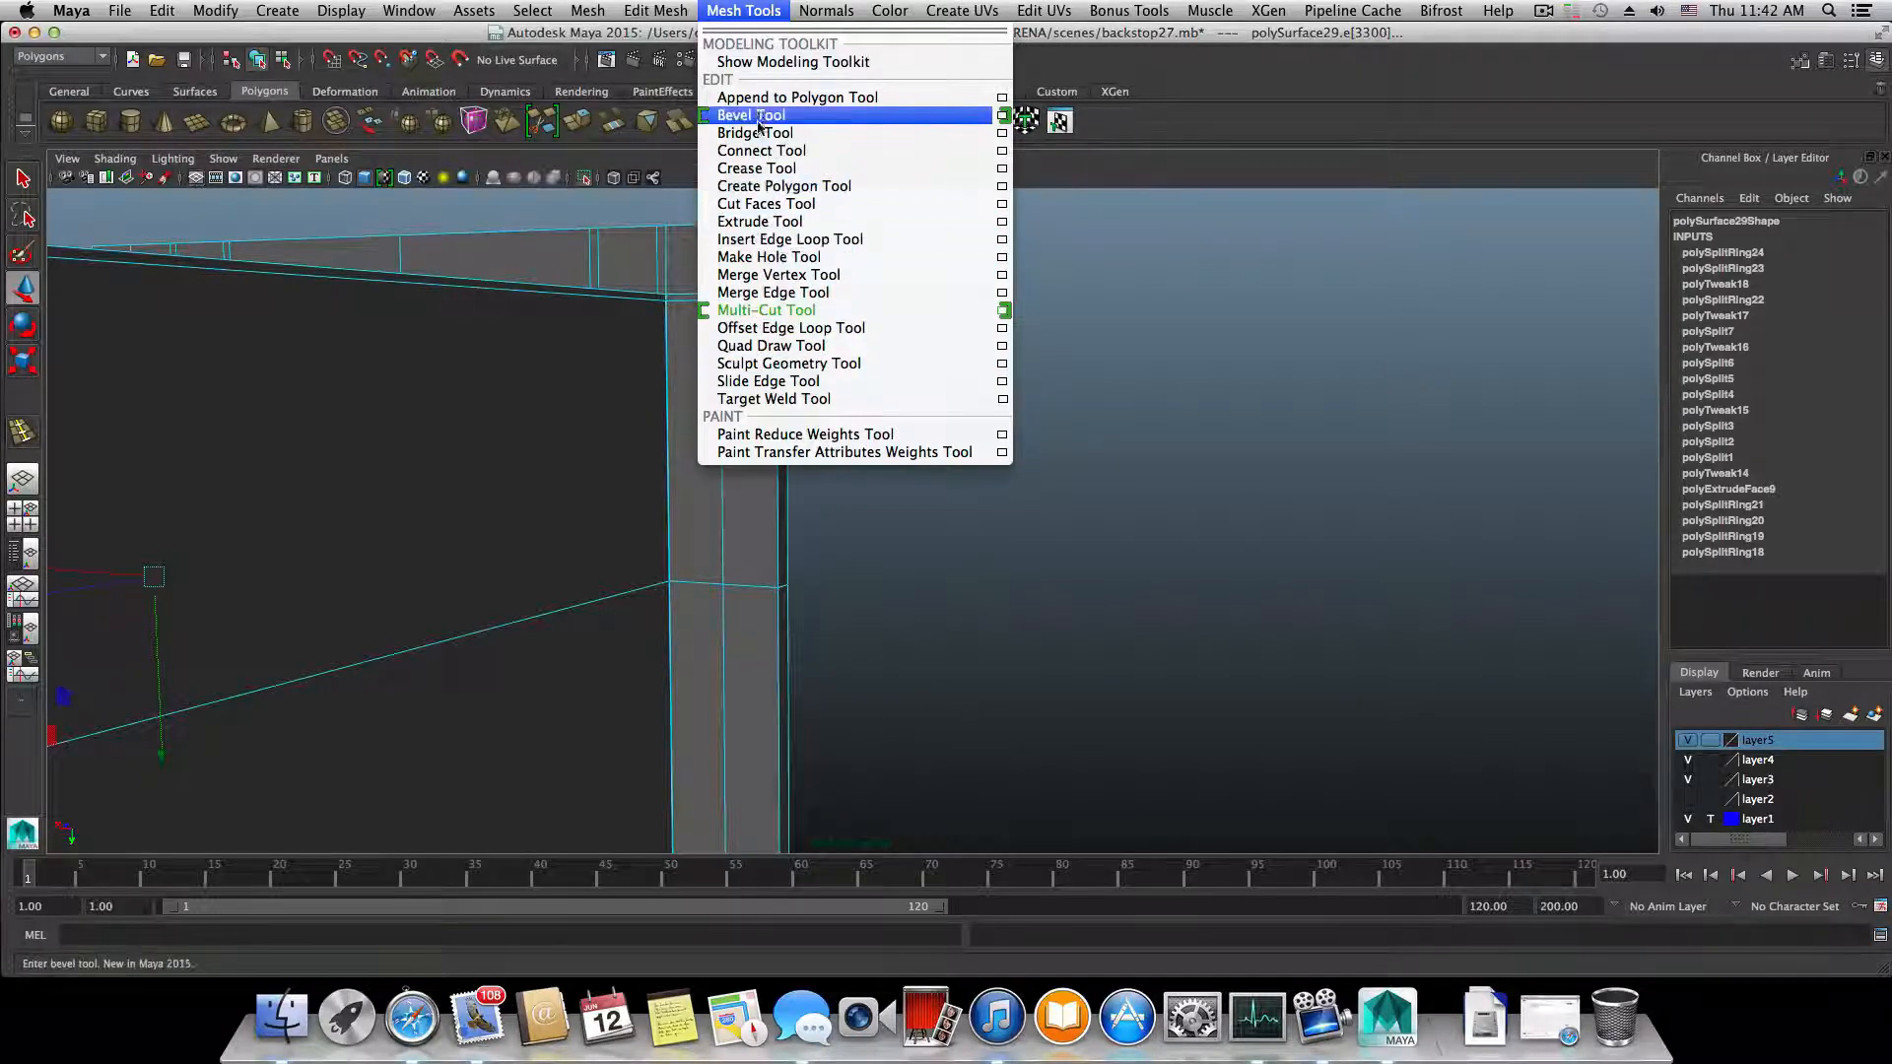
left_click(792, 328)
left_click_drag(724, 512, 725, 324)
- Add the same paired offset edge loops close to the edges of the positive X side bar
mouse_move(733, 399)
left_mouse_down("alt")
mouse_move(748, 381)
mouse_move(718, 356)
left_mouse_up("alt")
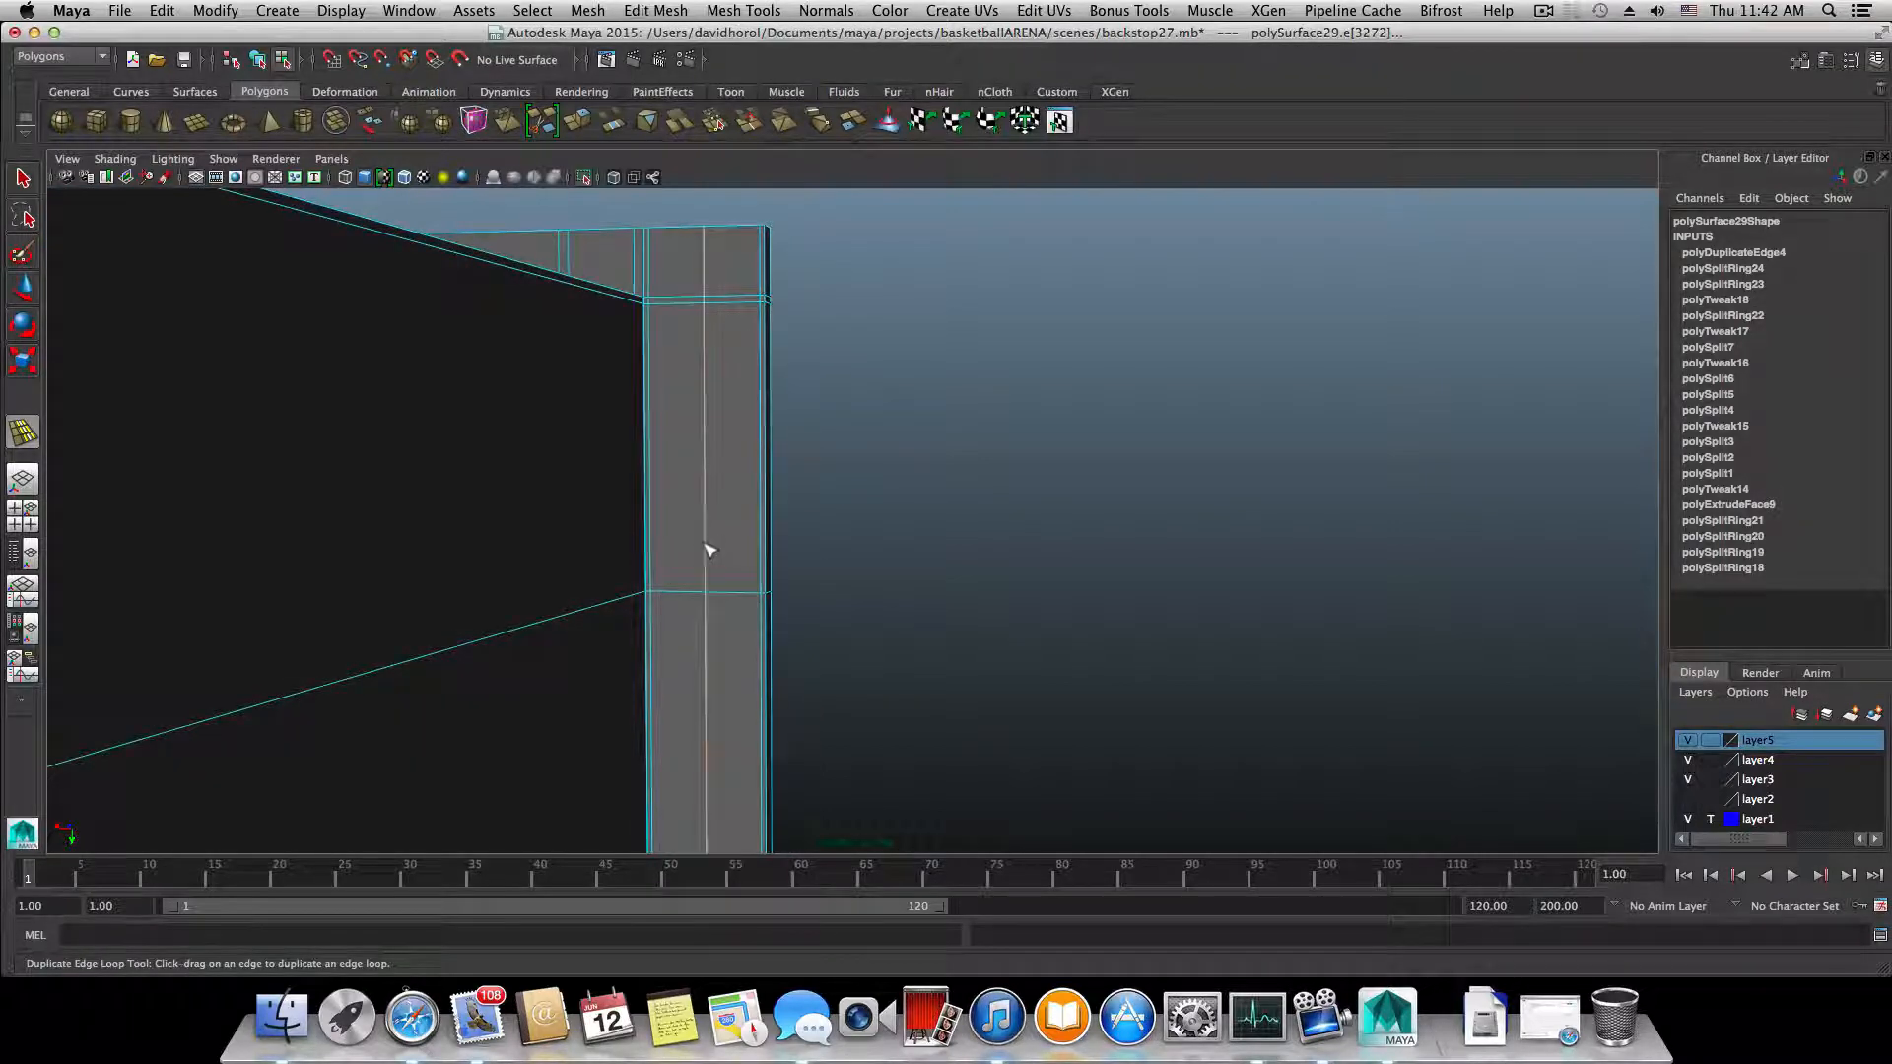
left_click_drag(707, 548, 803, 490, "alt")
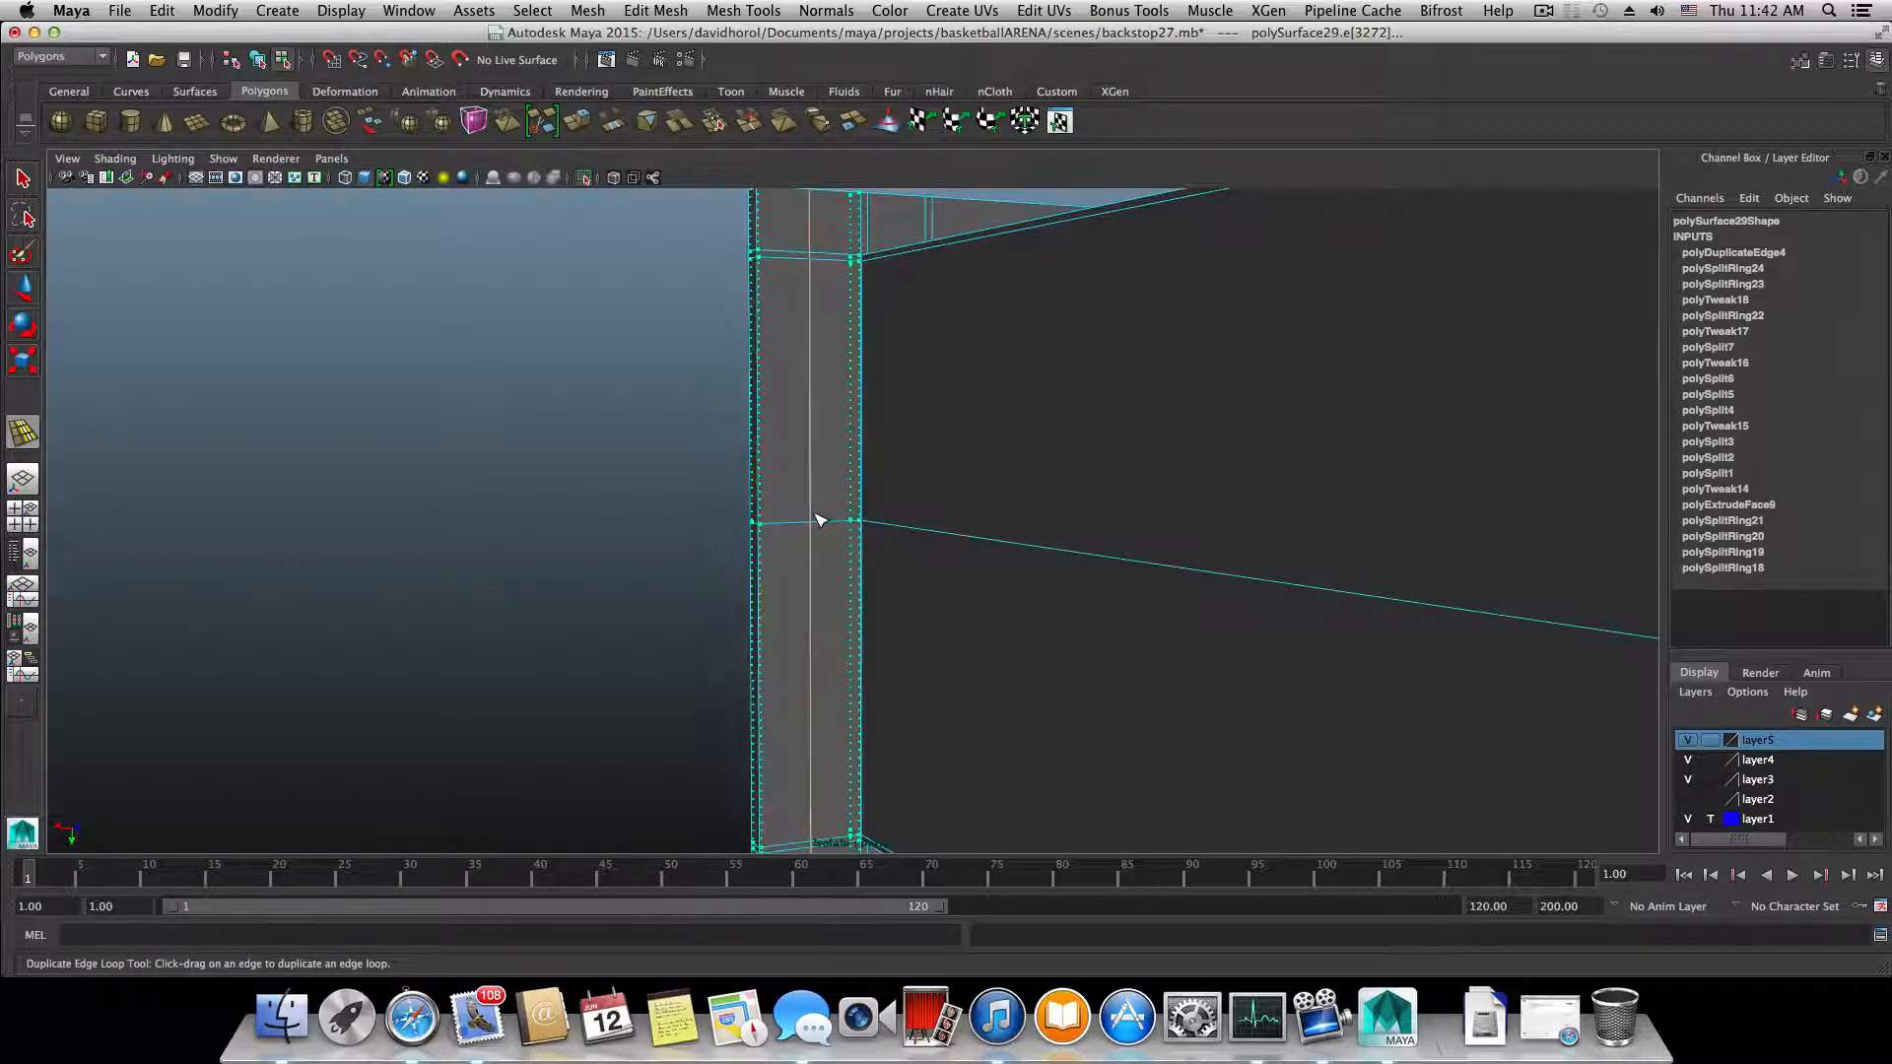
left_click_drag(821, 515, 1128, 521)
- Examine the frame's lower corners and front face for edges that stop short of the border
middle_click_drag(809, 516, 872, 363, "alt")
left_click_drag(872, 364, 981, 441, "alt")
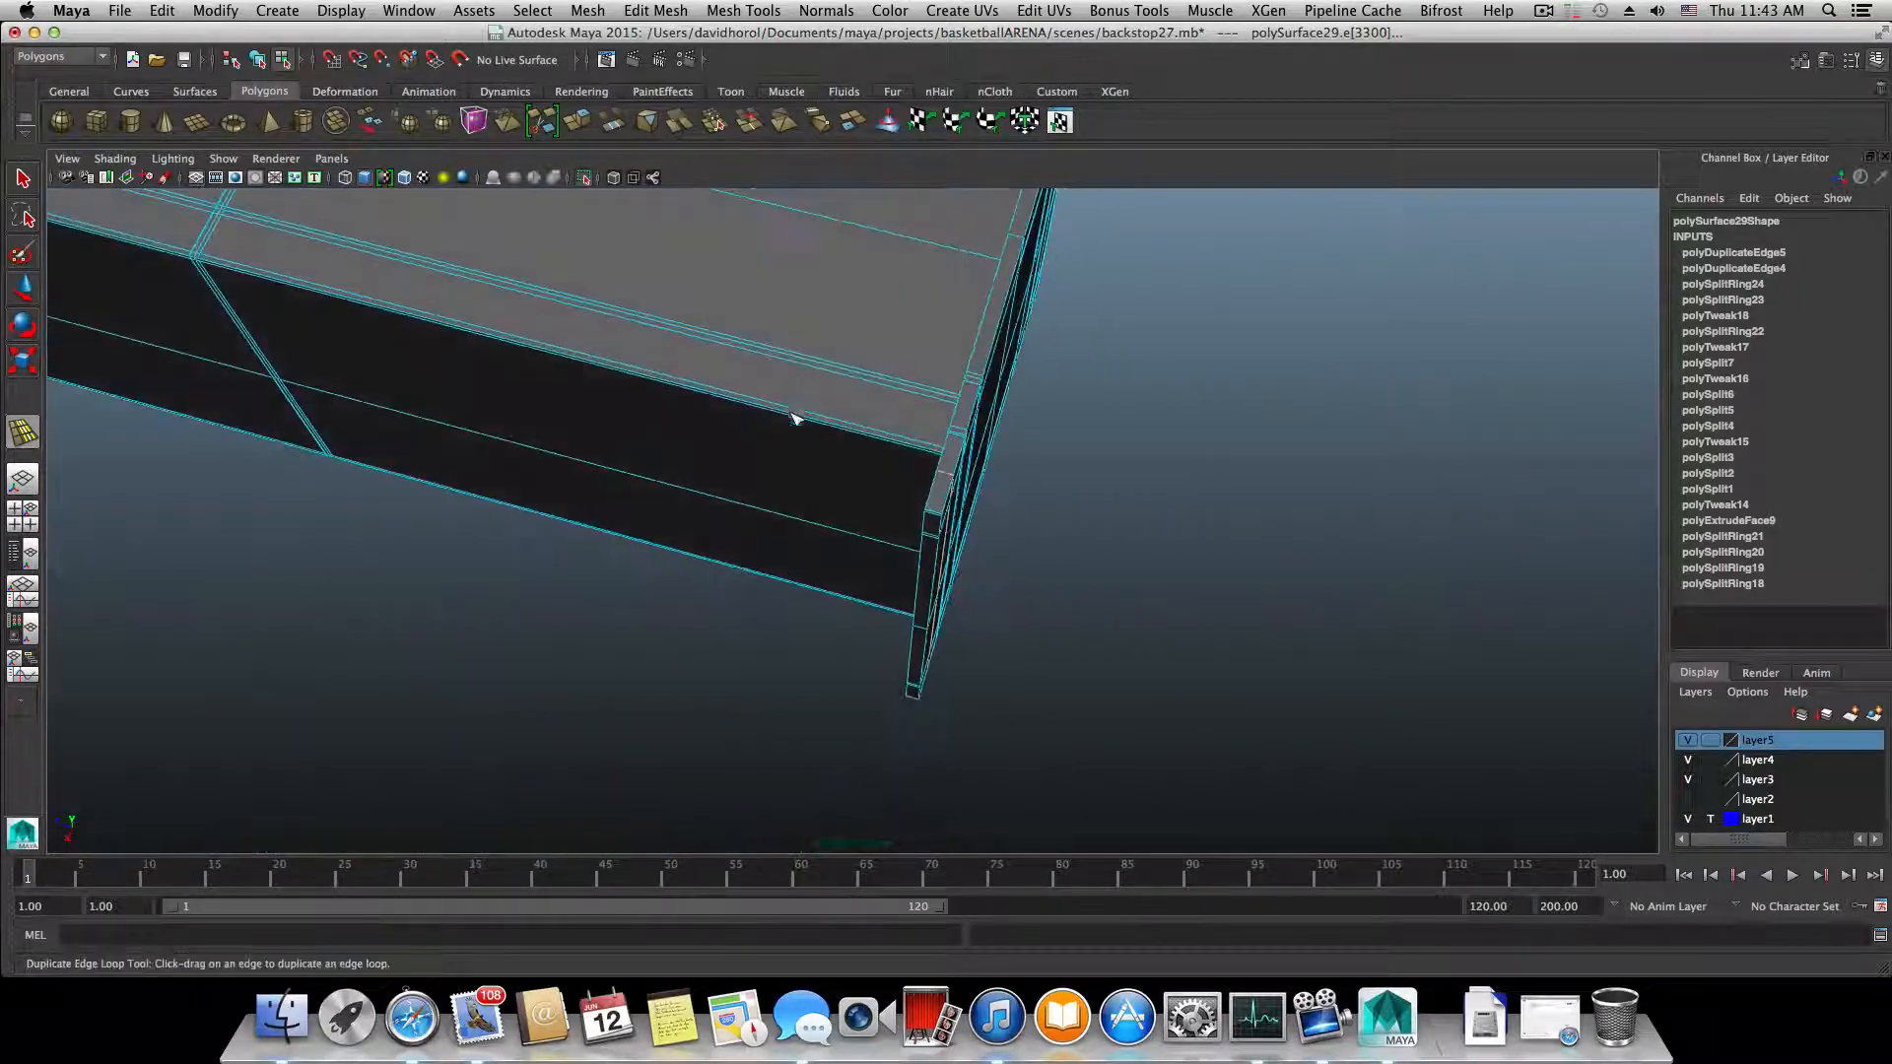
middle_click_drag(670, 433, 1015, 640, "alt")
right_click_drag(946, 631, 523, 580, "alt")
left_click_drag(523, 581, 262, 528, "alt")
right_click_drag(262, 528, 735, 629, "alt")
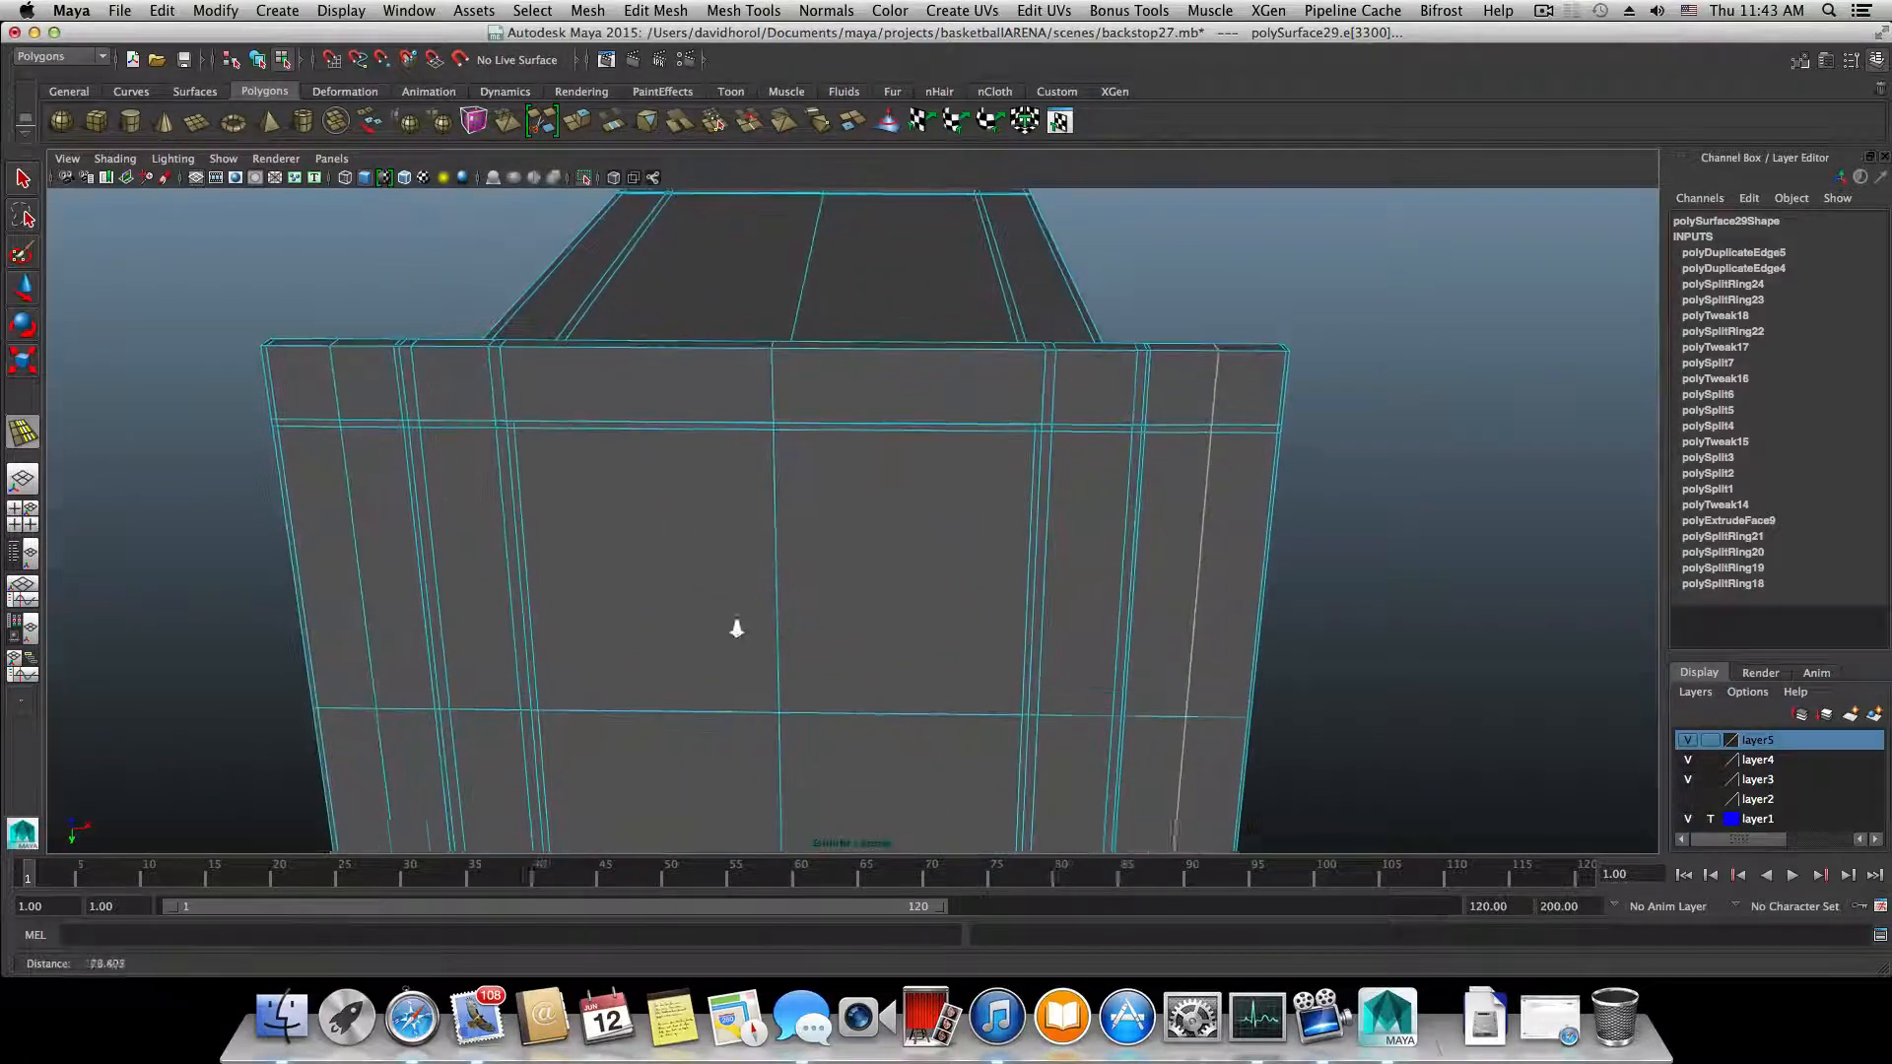
middle_click_drag(746, 627, 680, 722, "alt")
right_click_drag(680, 722, 882, 755, "alt")
middle_click_drag(881, 756, 877, 754, "alt")
right_click_drag(877, 754, 866, 697, "alt")
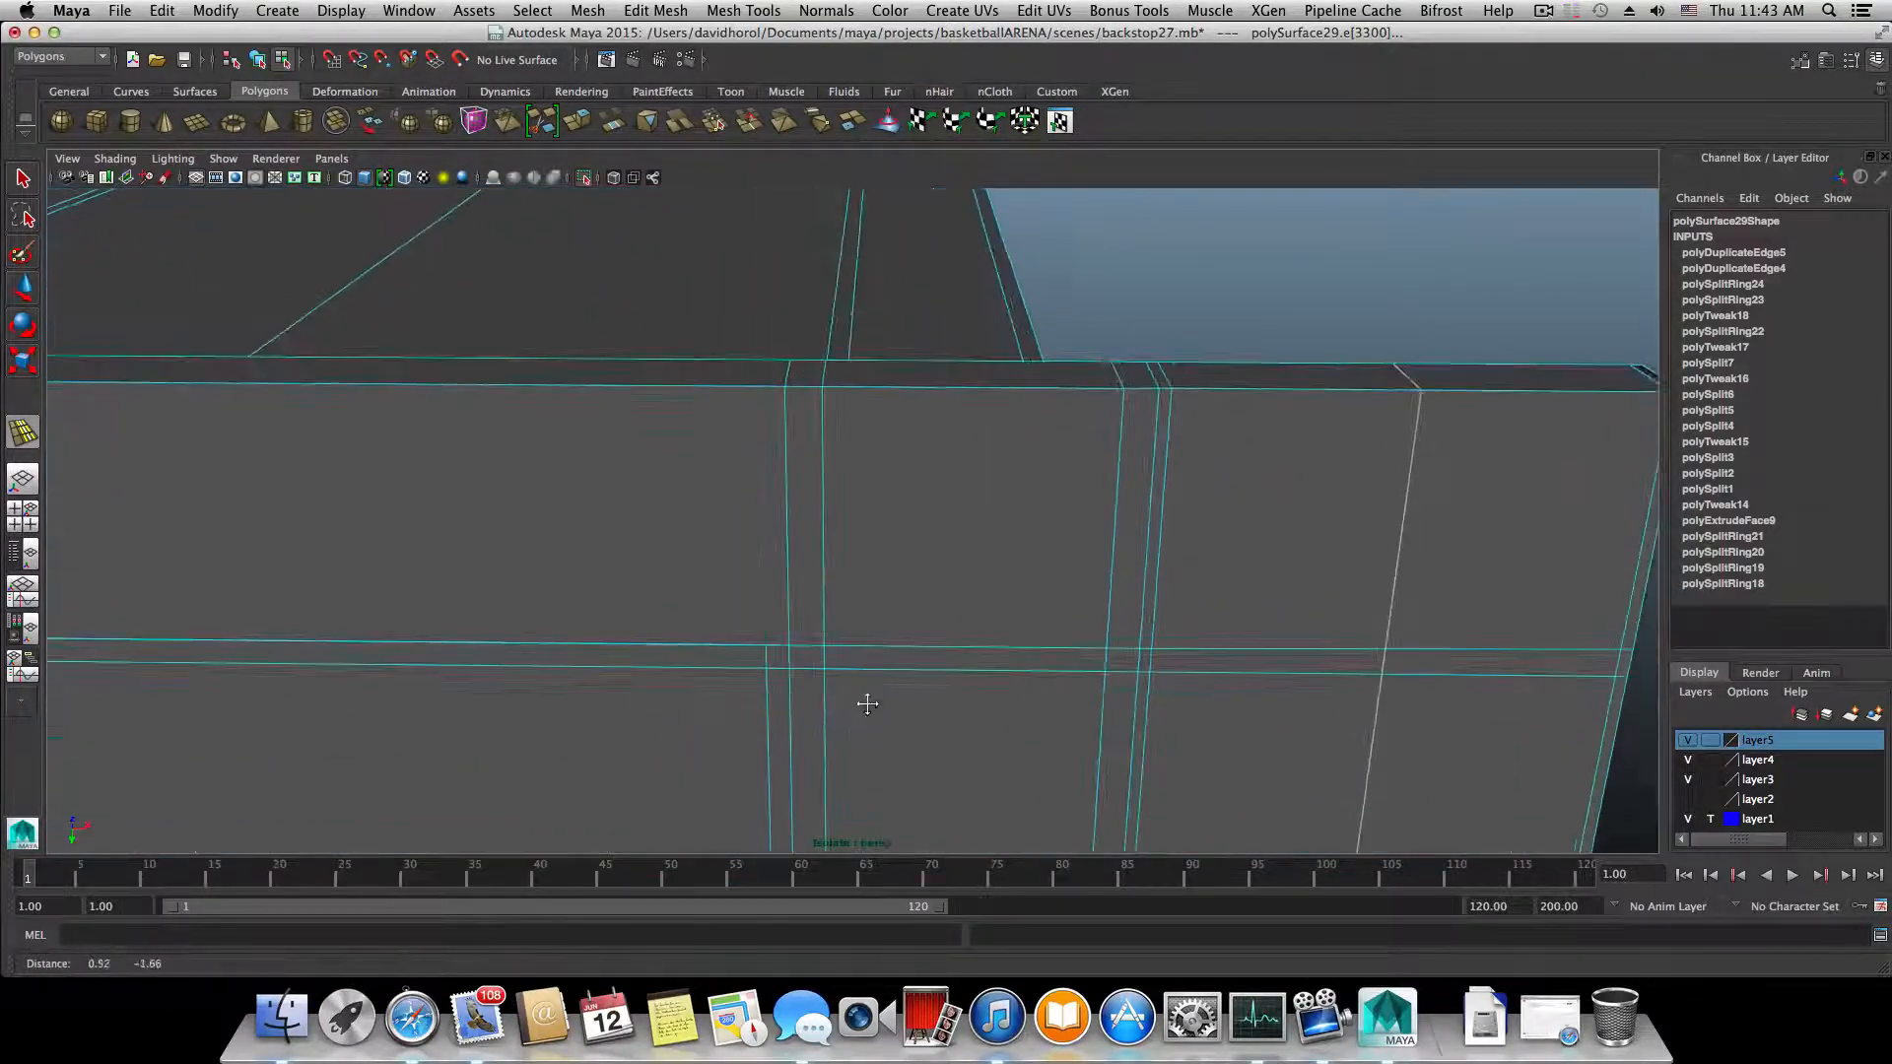
- Select the frame mesh and use the Multi-Cut tool to extend the vertical edge ending at the horizontal loop to the frame's outer edge
key("F8")
key("q")
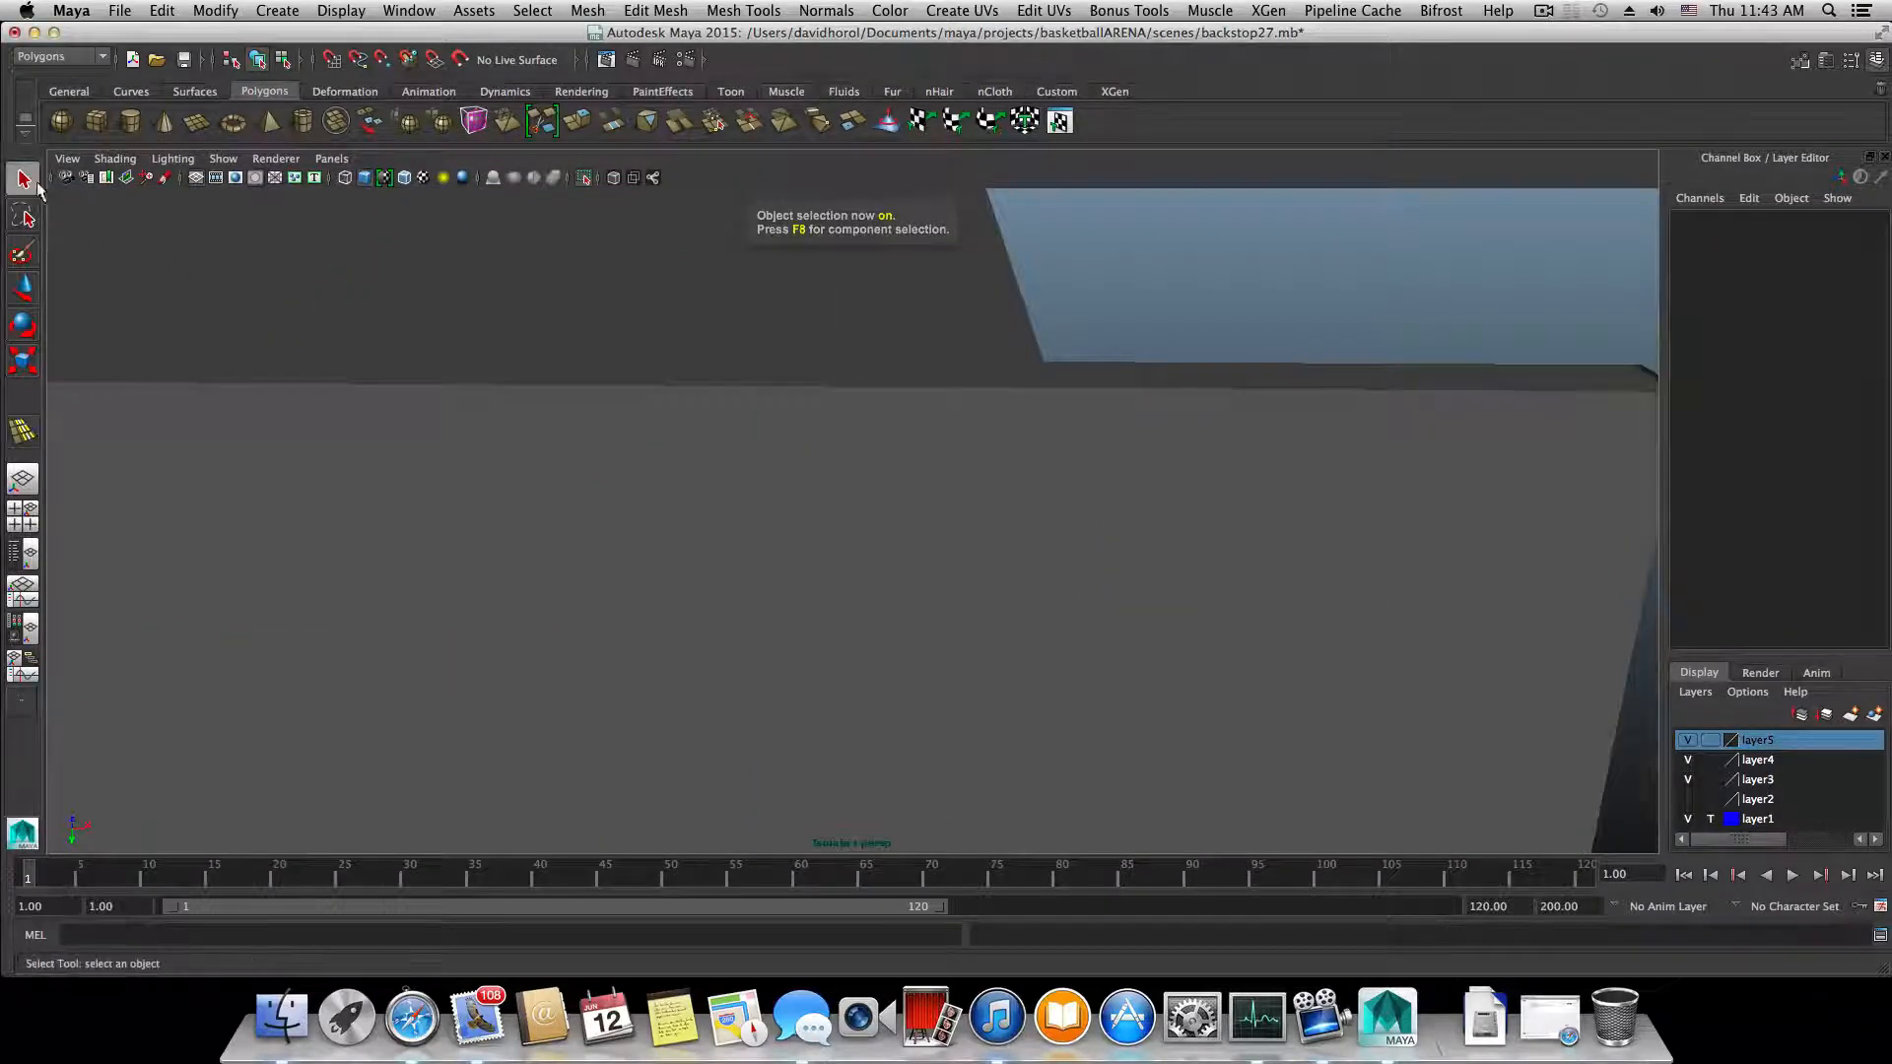
left_click(676, 599)
mouse_move(676, 599)
left_mouse_down("alt")
mouse_move(705, 625)
mouse_move(695, 603)
left_mouse_up("alt")
right_click_drag(696, 604, 869, 628, "alt")
middle_click_drag(833, 589, 863, 659, "alt")
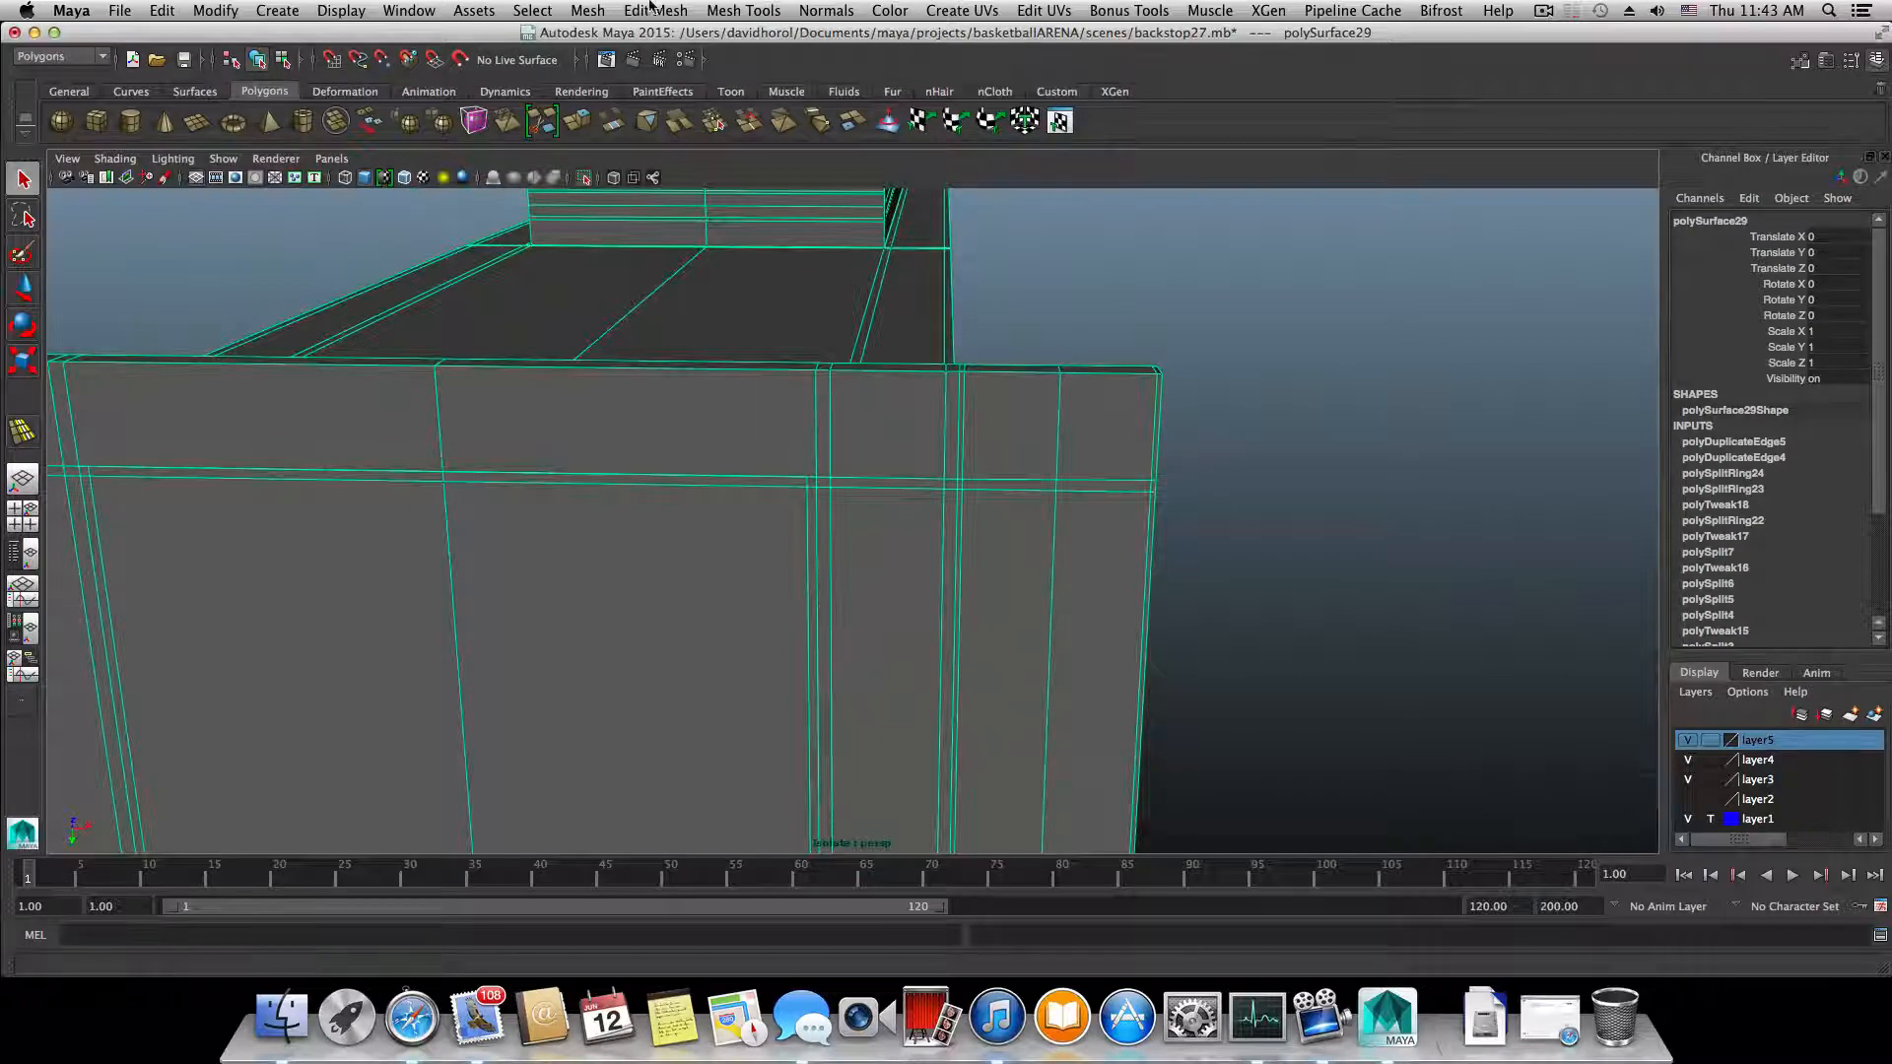
left_click(651, 9)
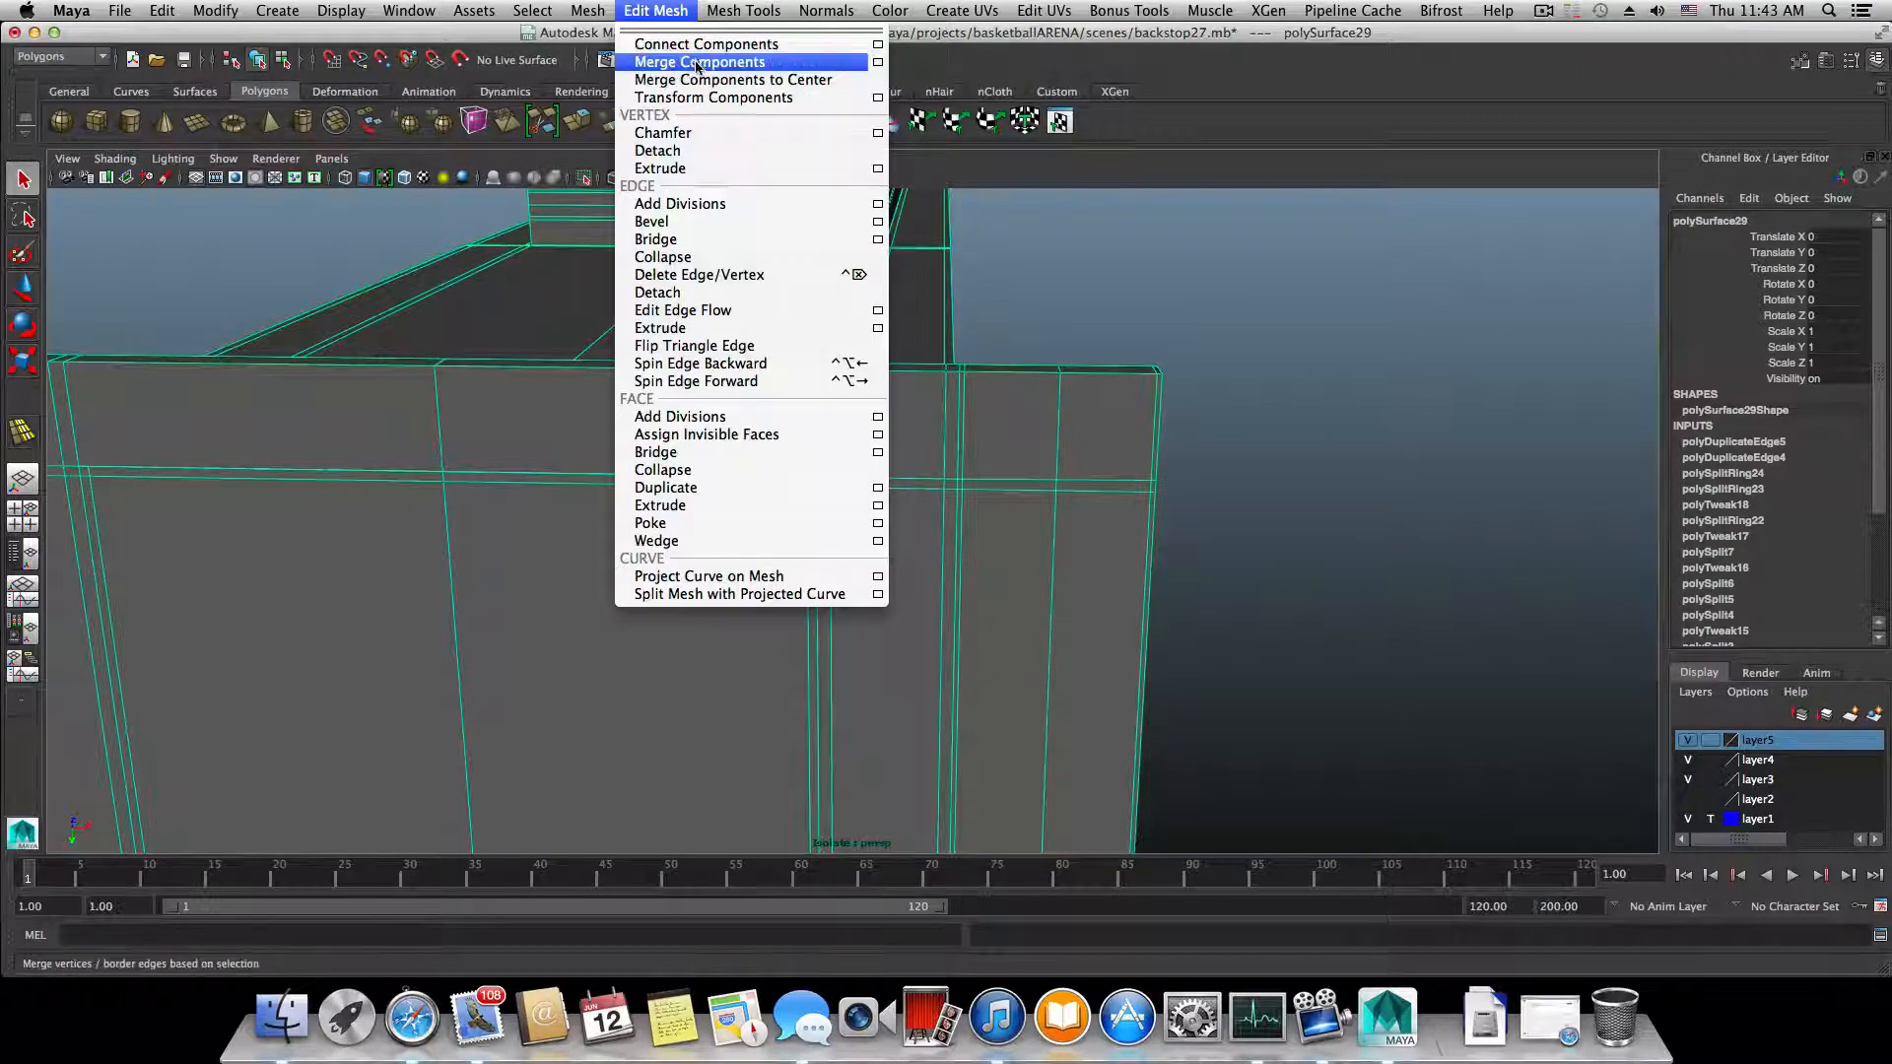
mouse_move(743, 10)
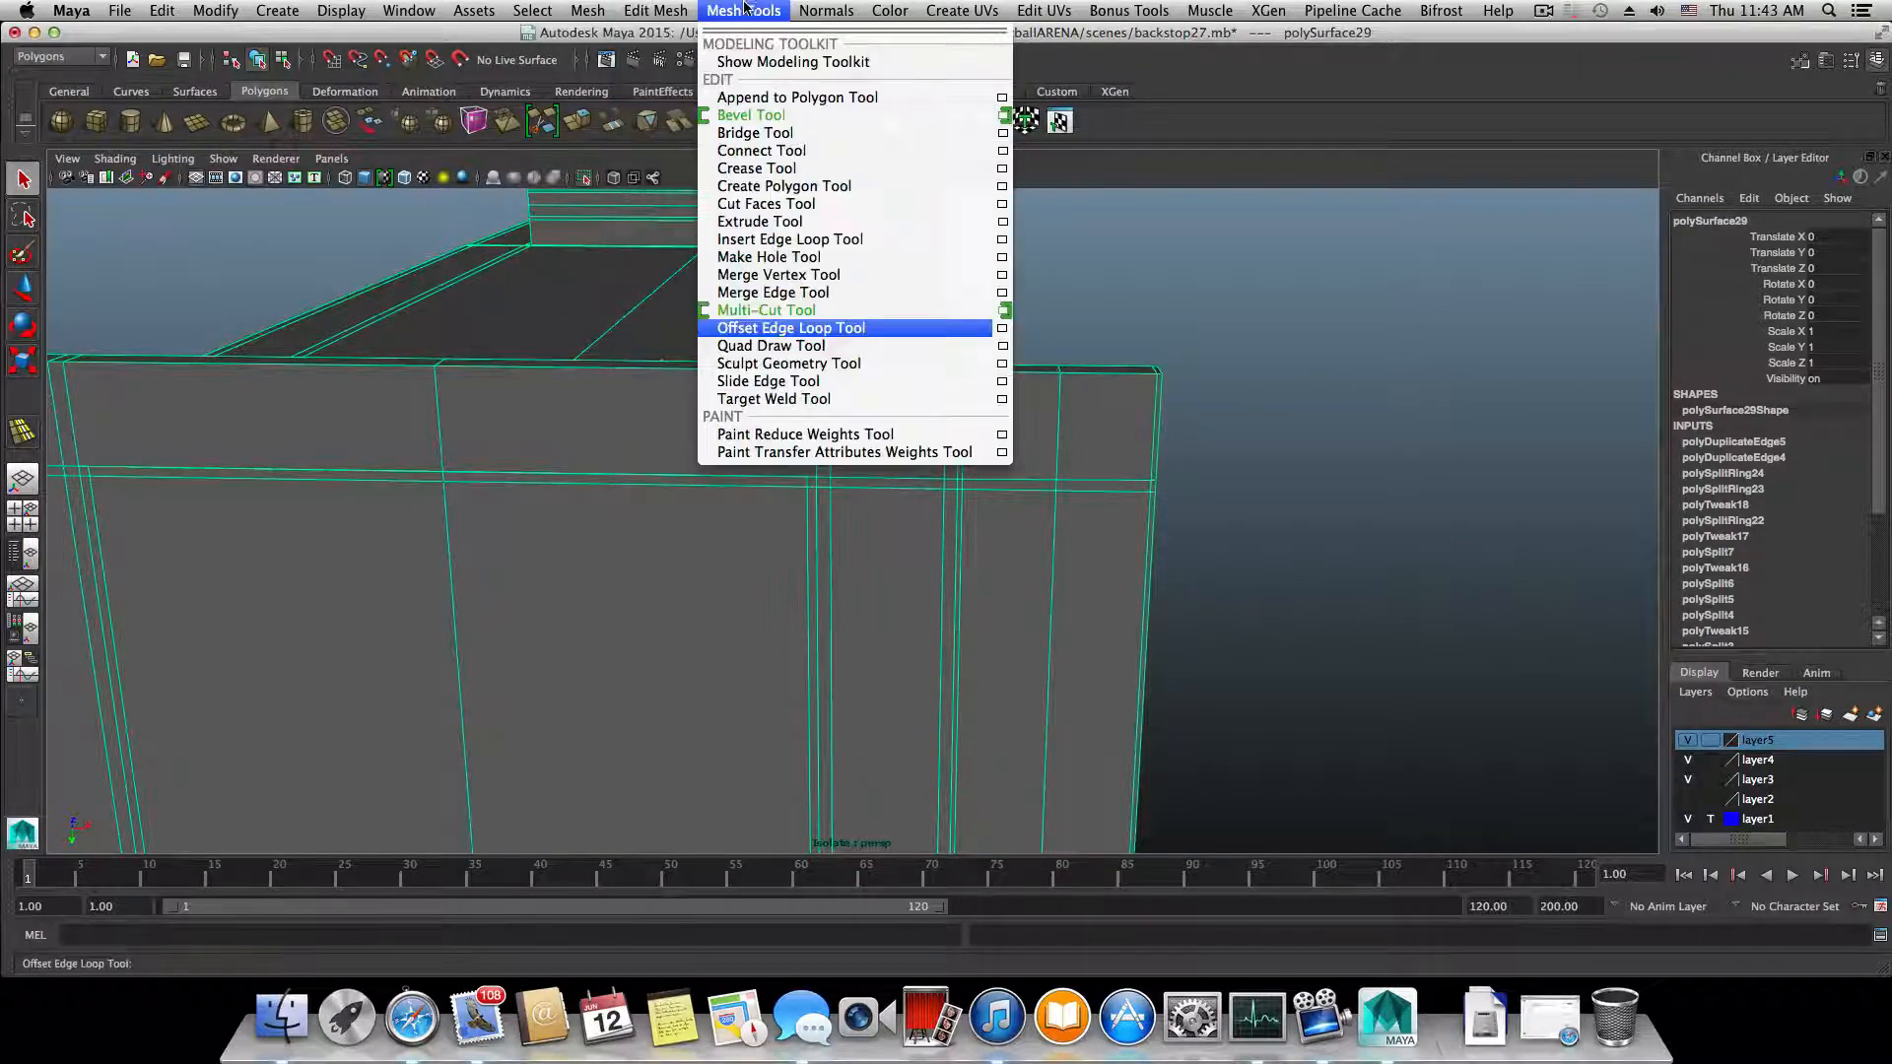
left_click(796, 329)
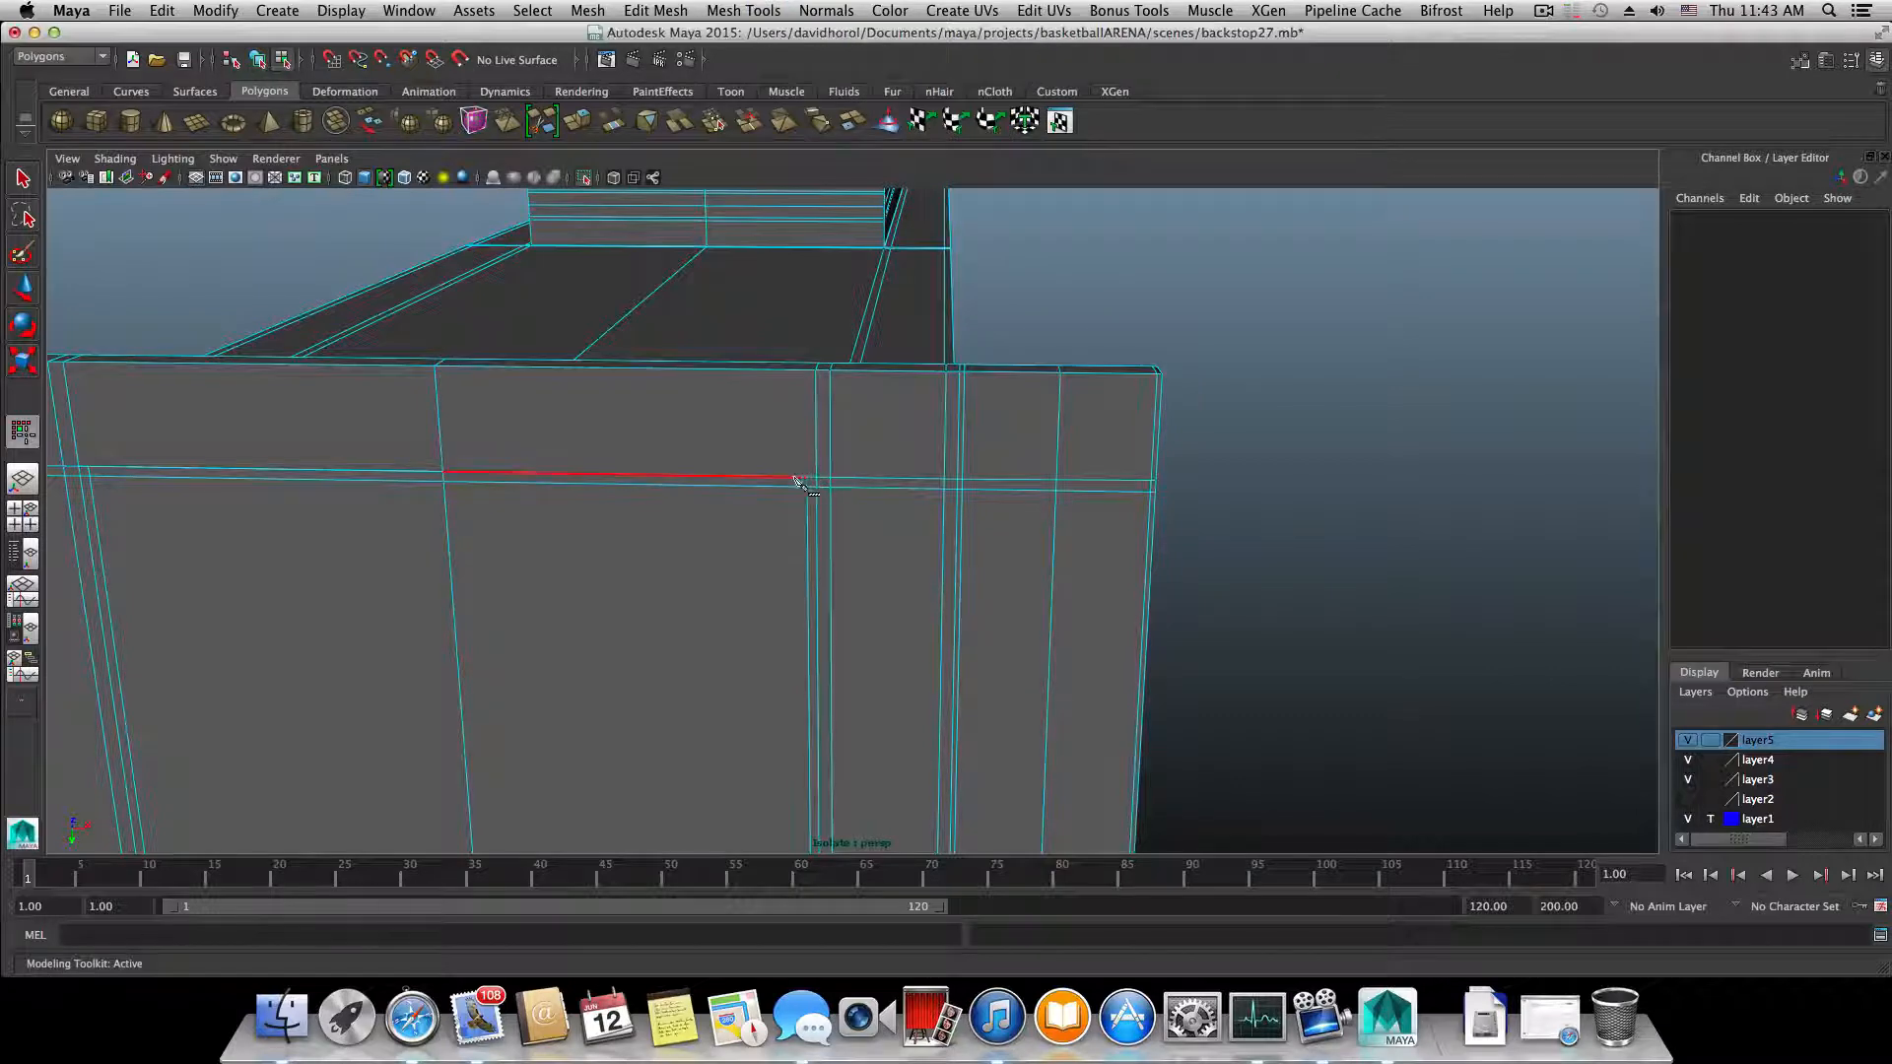
scroll(906, 517, "up", 4)
left_click(761, 434)
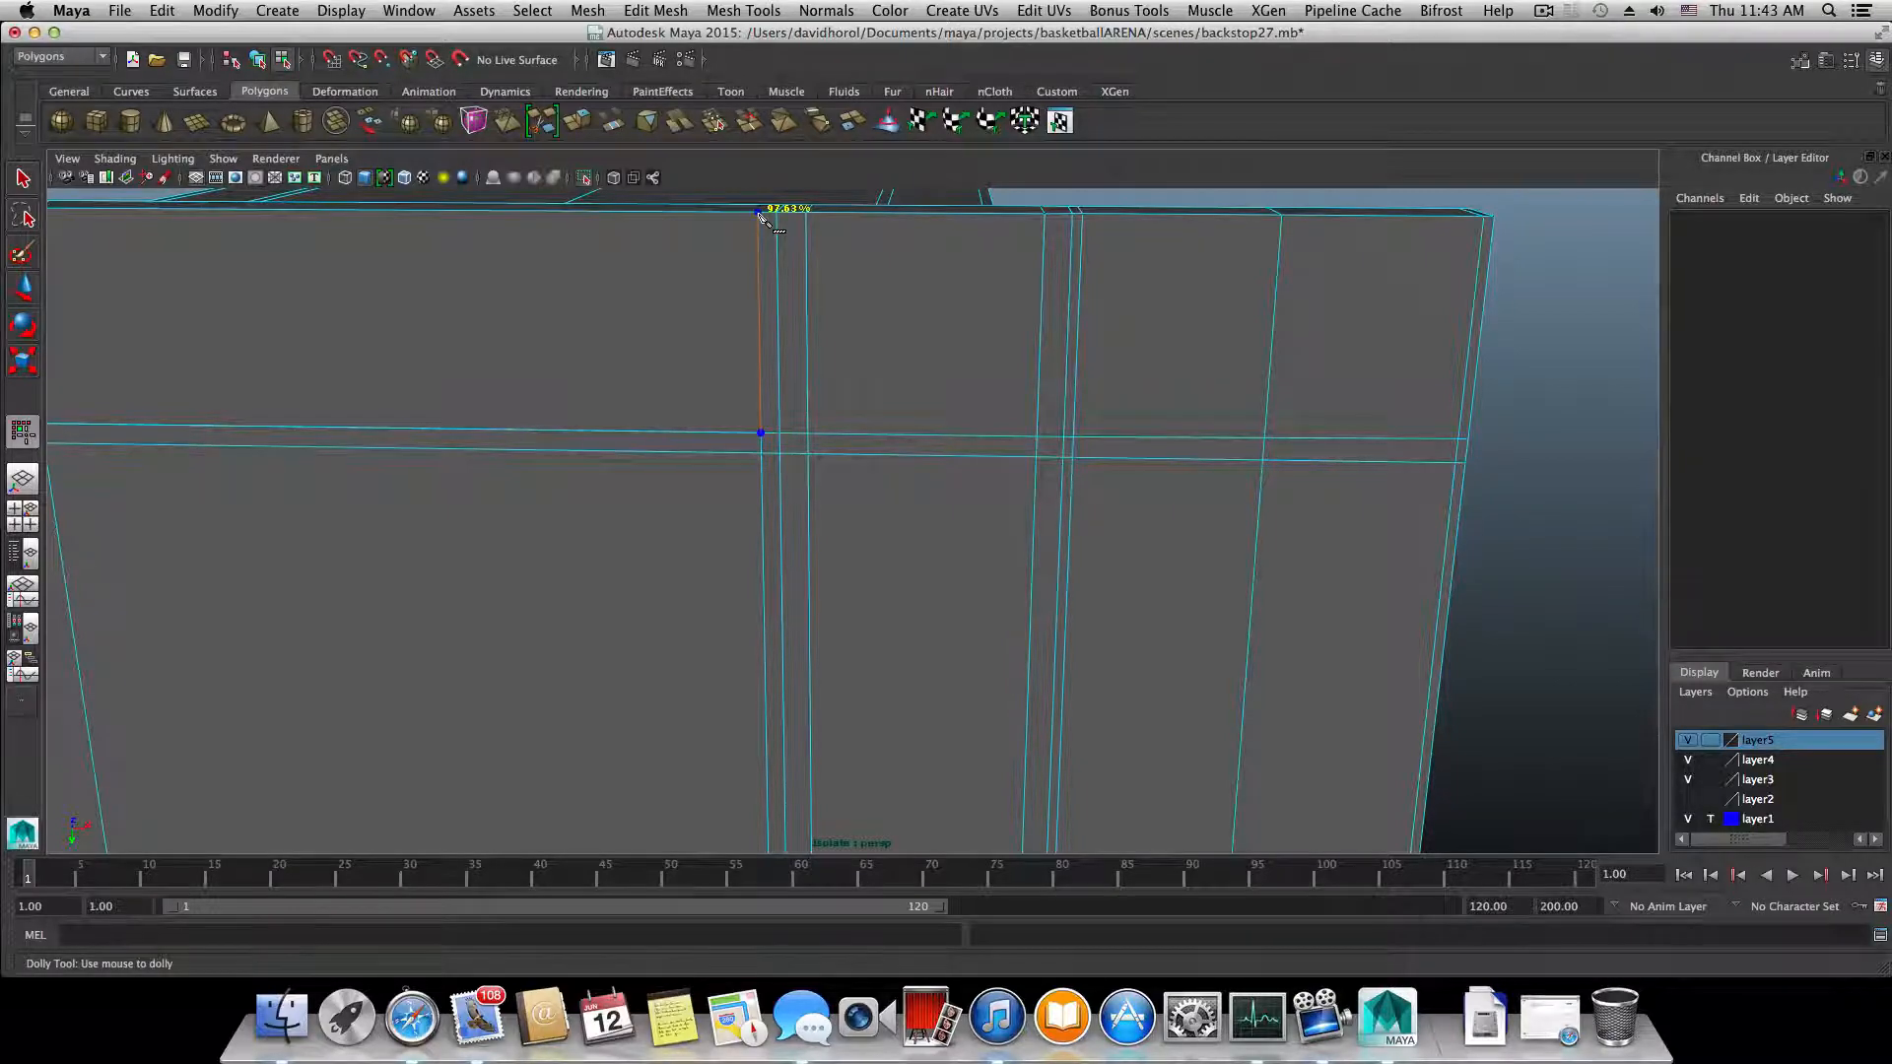
- Continue the Multi-Cut over the frame's outer edge and across its thickness, beside the paired loops, to the far border at about 98% along the edge
left_click_drag(760, 221, 827, 621, "alt")
middle_click_drag(641, 492, 996, 587, "alt")
right_click_drag(867, 512, 1271, 654, "alt")
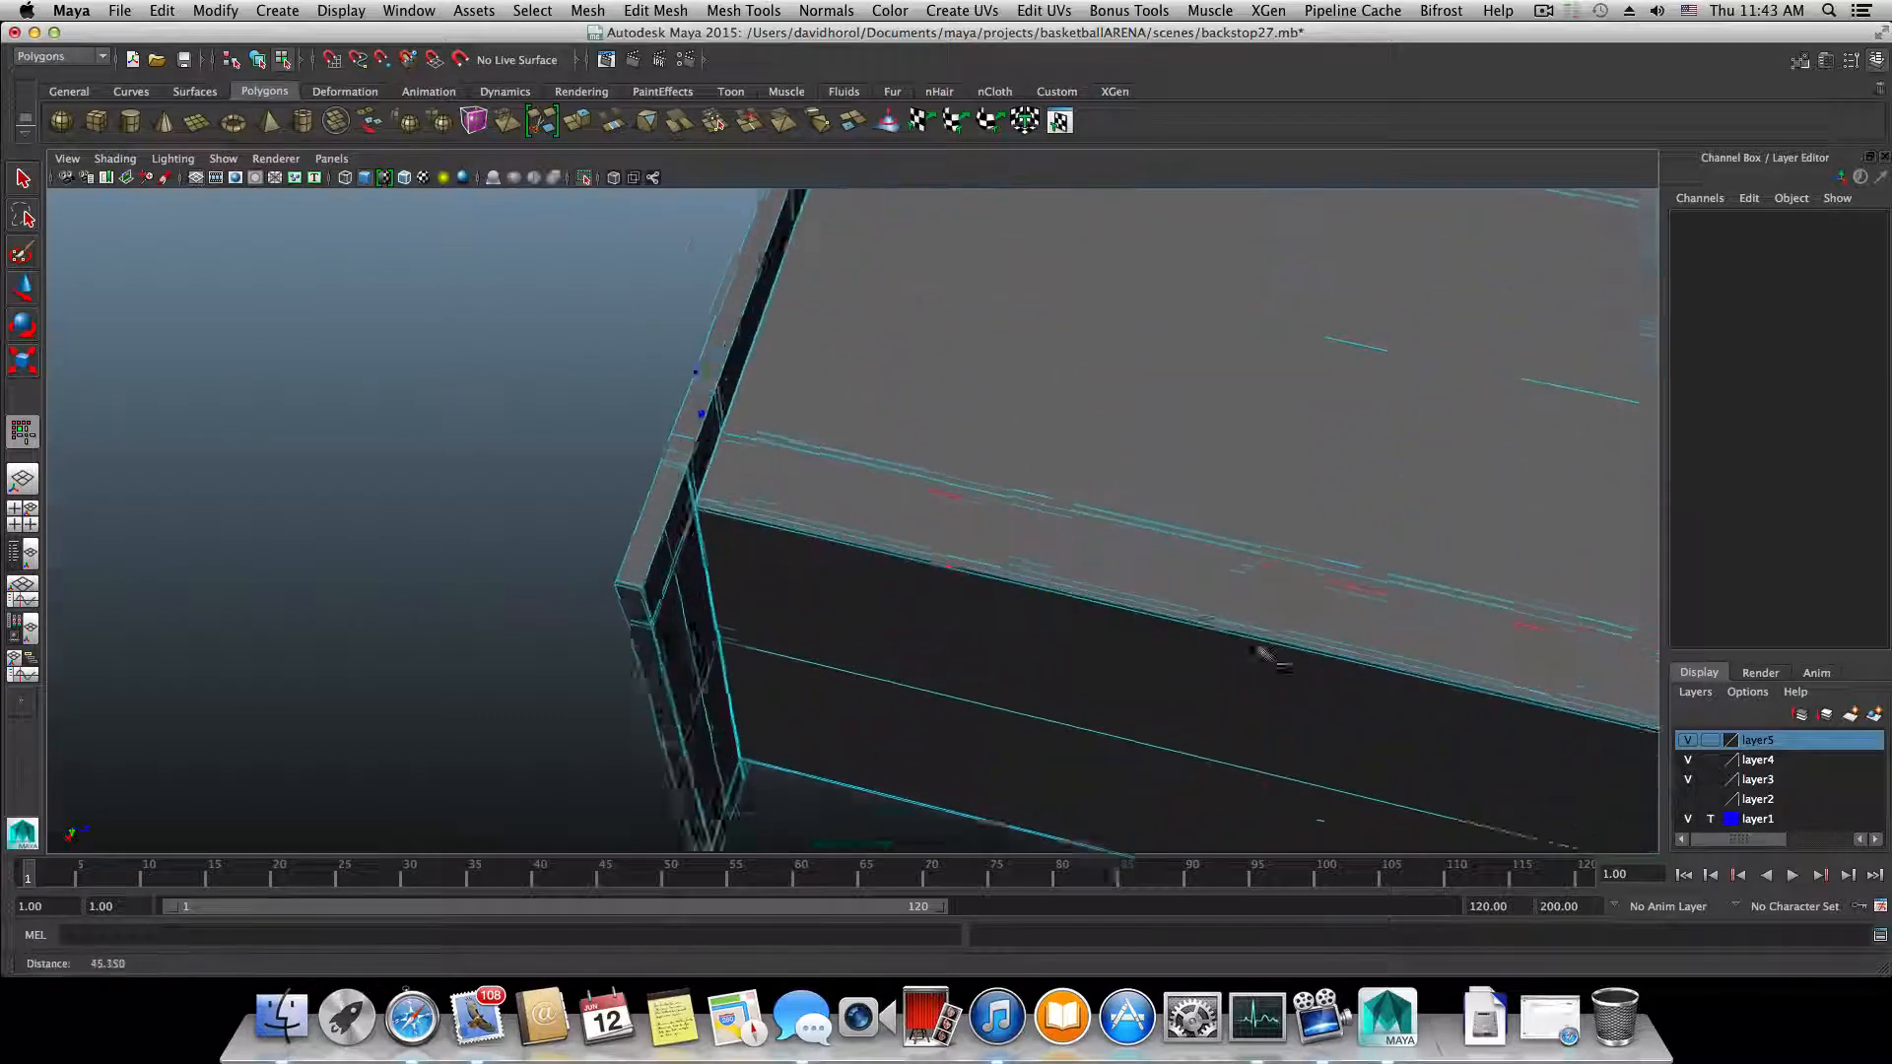
right_click_drag(611, 394, 811, 451, "alt")
middle_click_drag(811, 451, 907, 610, "alt")
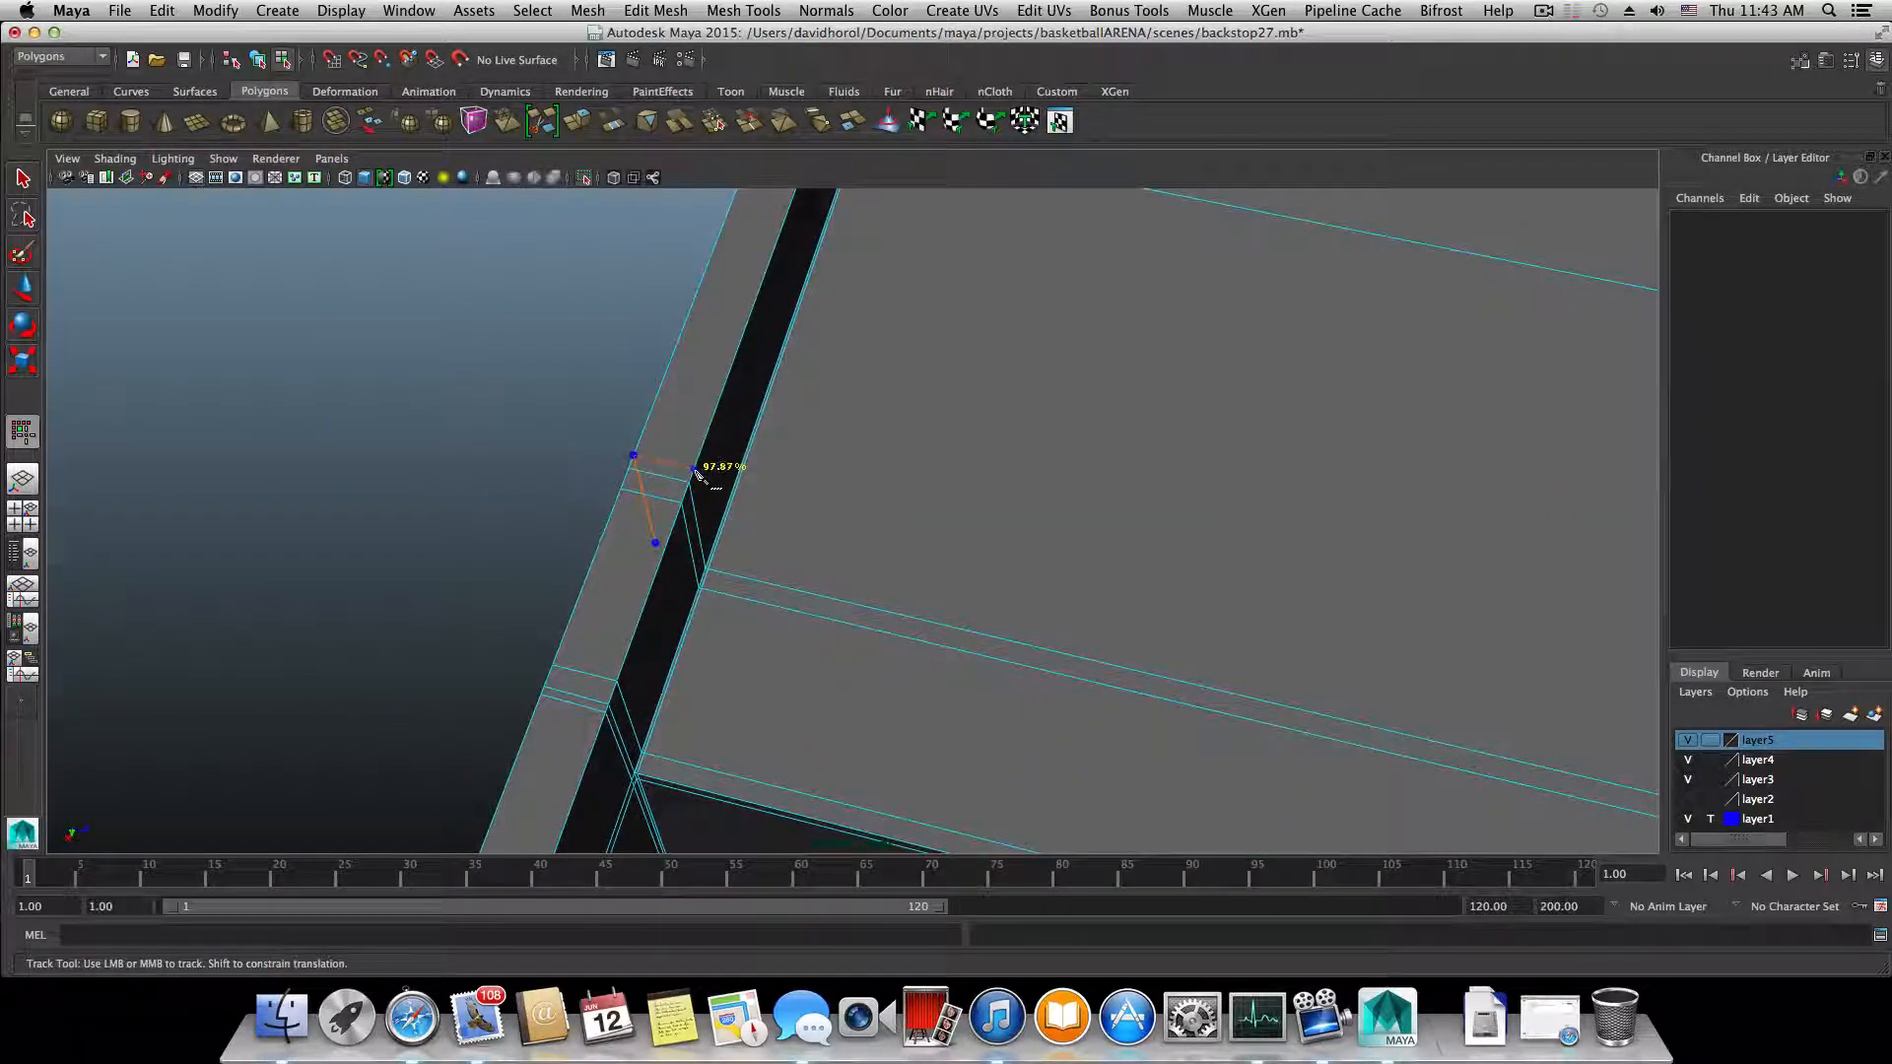
left_click_drag(739, 517, 616, 494, "alt")
middle_click_drag(616, 494, 658, 560, "alt")
right_click_drag(659, 560, 709, 534, "alt")
middle_click_drag(603, 431, 676, 511, "alt")
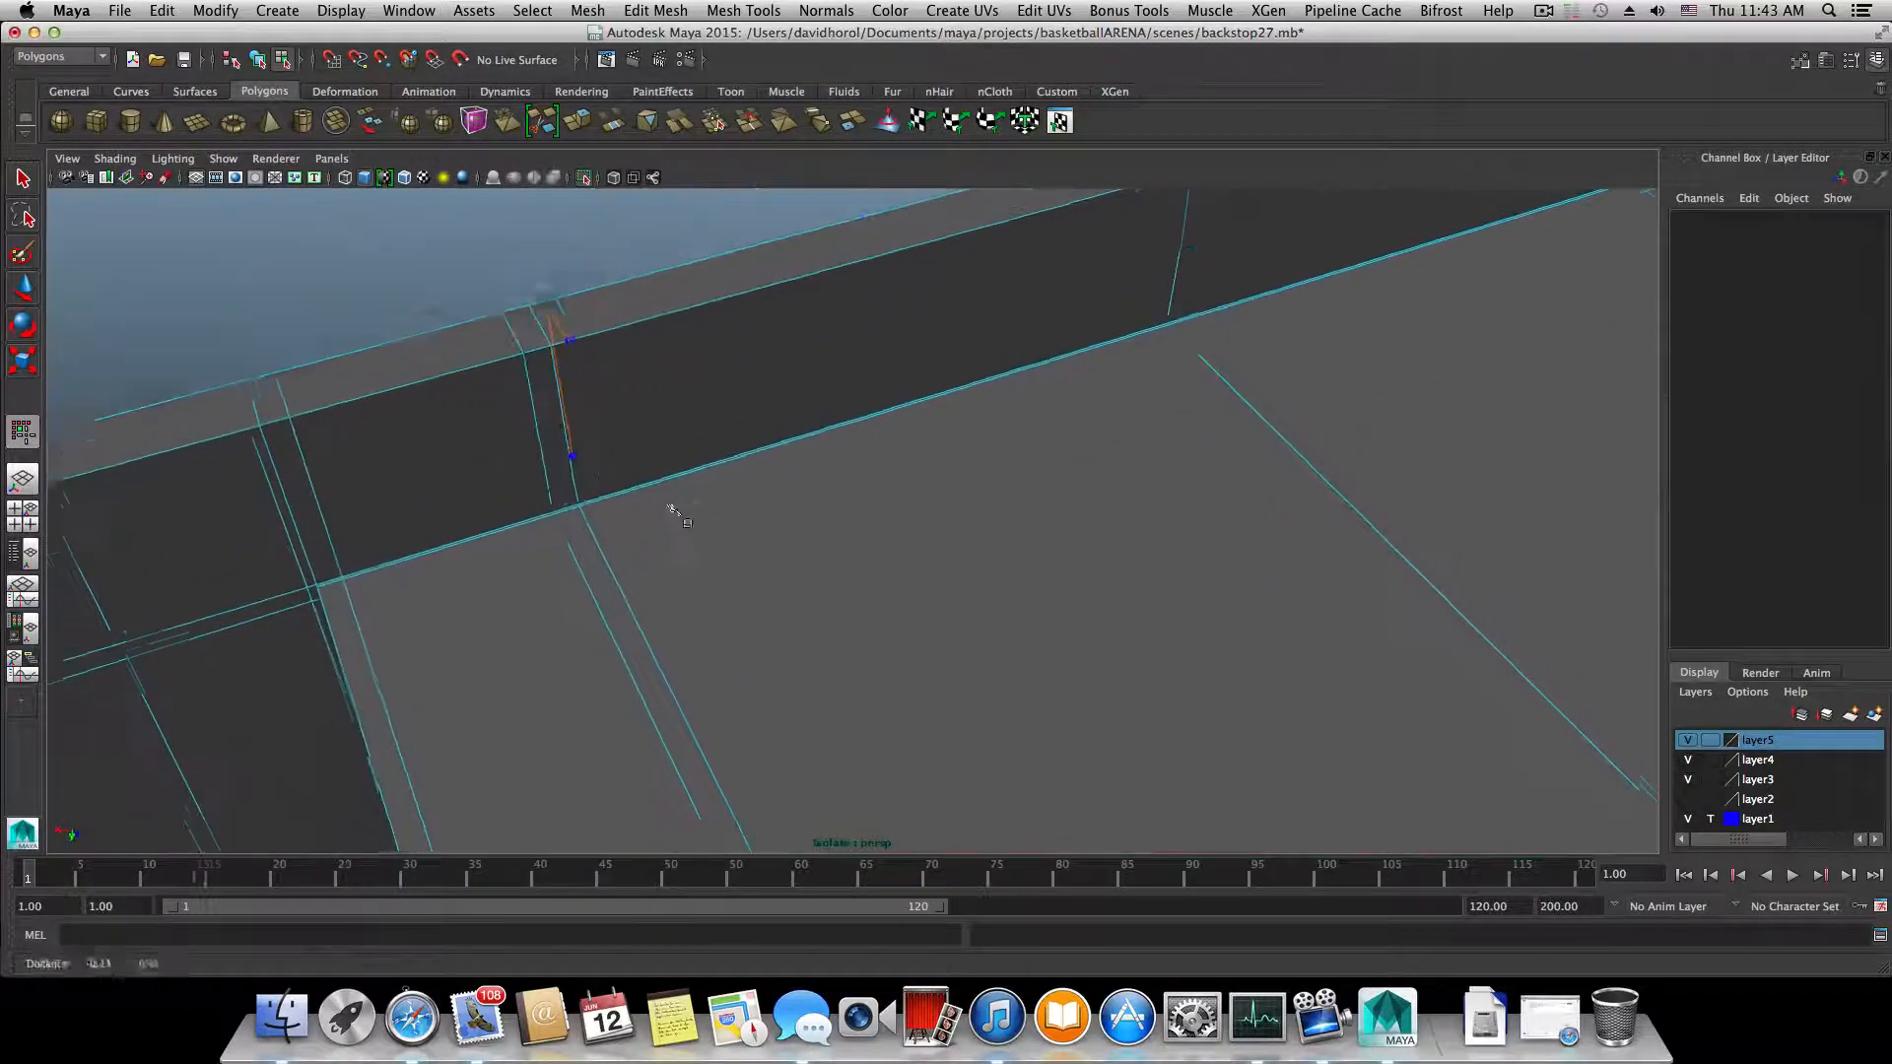
right_click_drag(623, 507, 936, 596, "alt")
left_click_drag(635, 479, 676, 499, "alt")
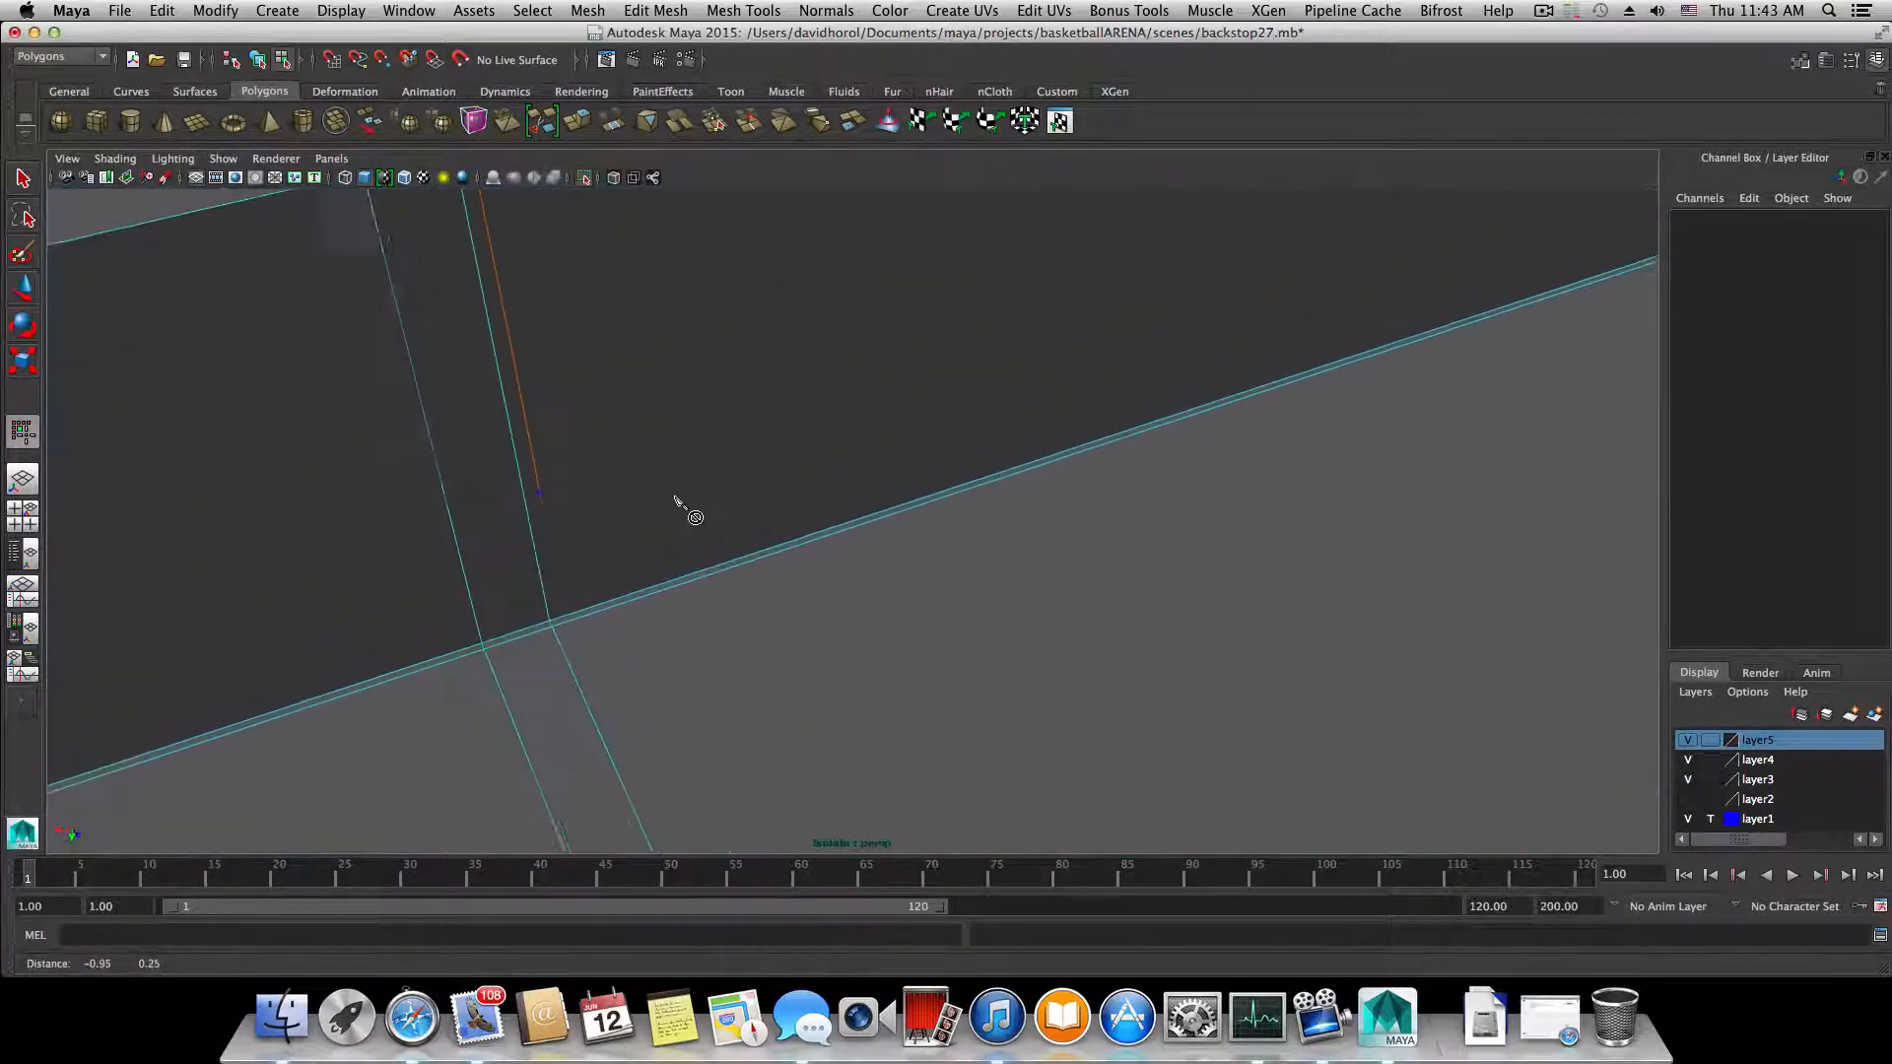
middle_click_drag(676, 500, 685, 526, "alt")
right_click_drag(685, 525, 668, 531, "alt")
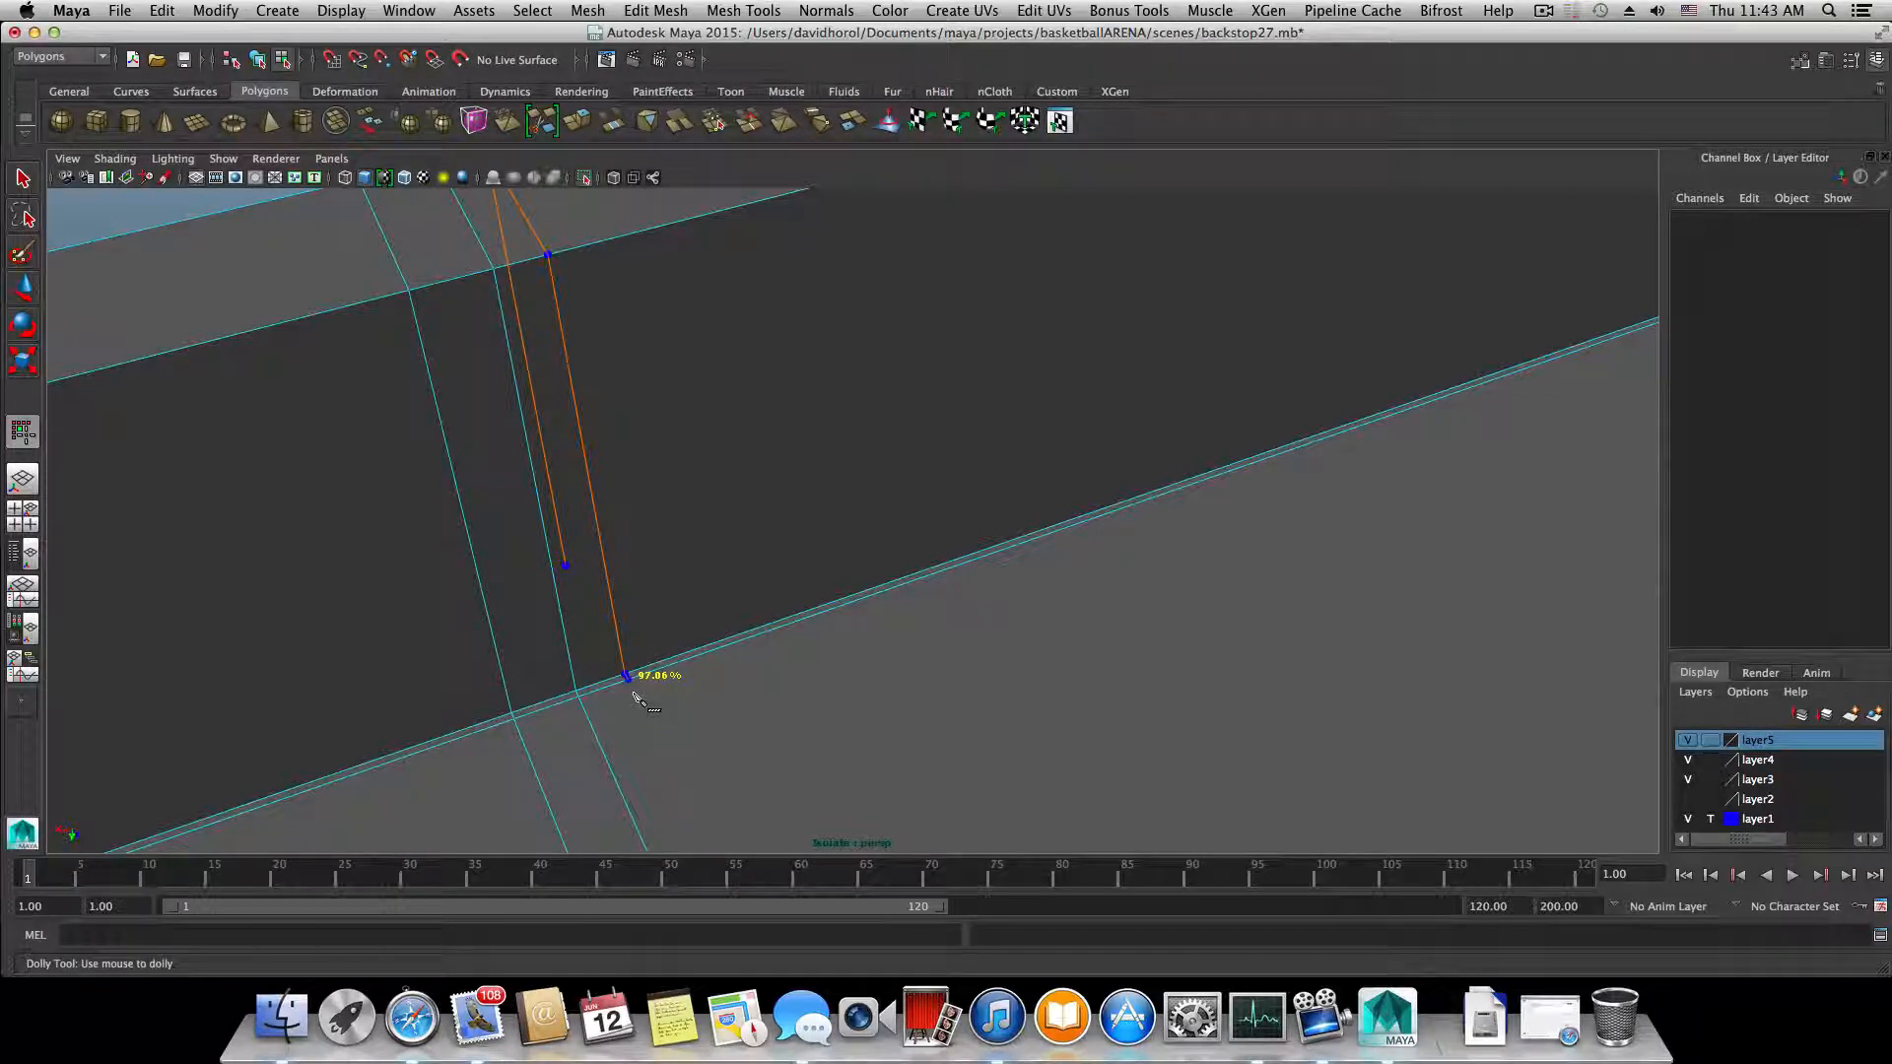
- Carry the cut around to the opposite face and finish it at the horizontal loop beside the opening's corner
scroll(749, 737, "down", 8)
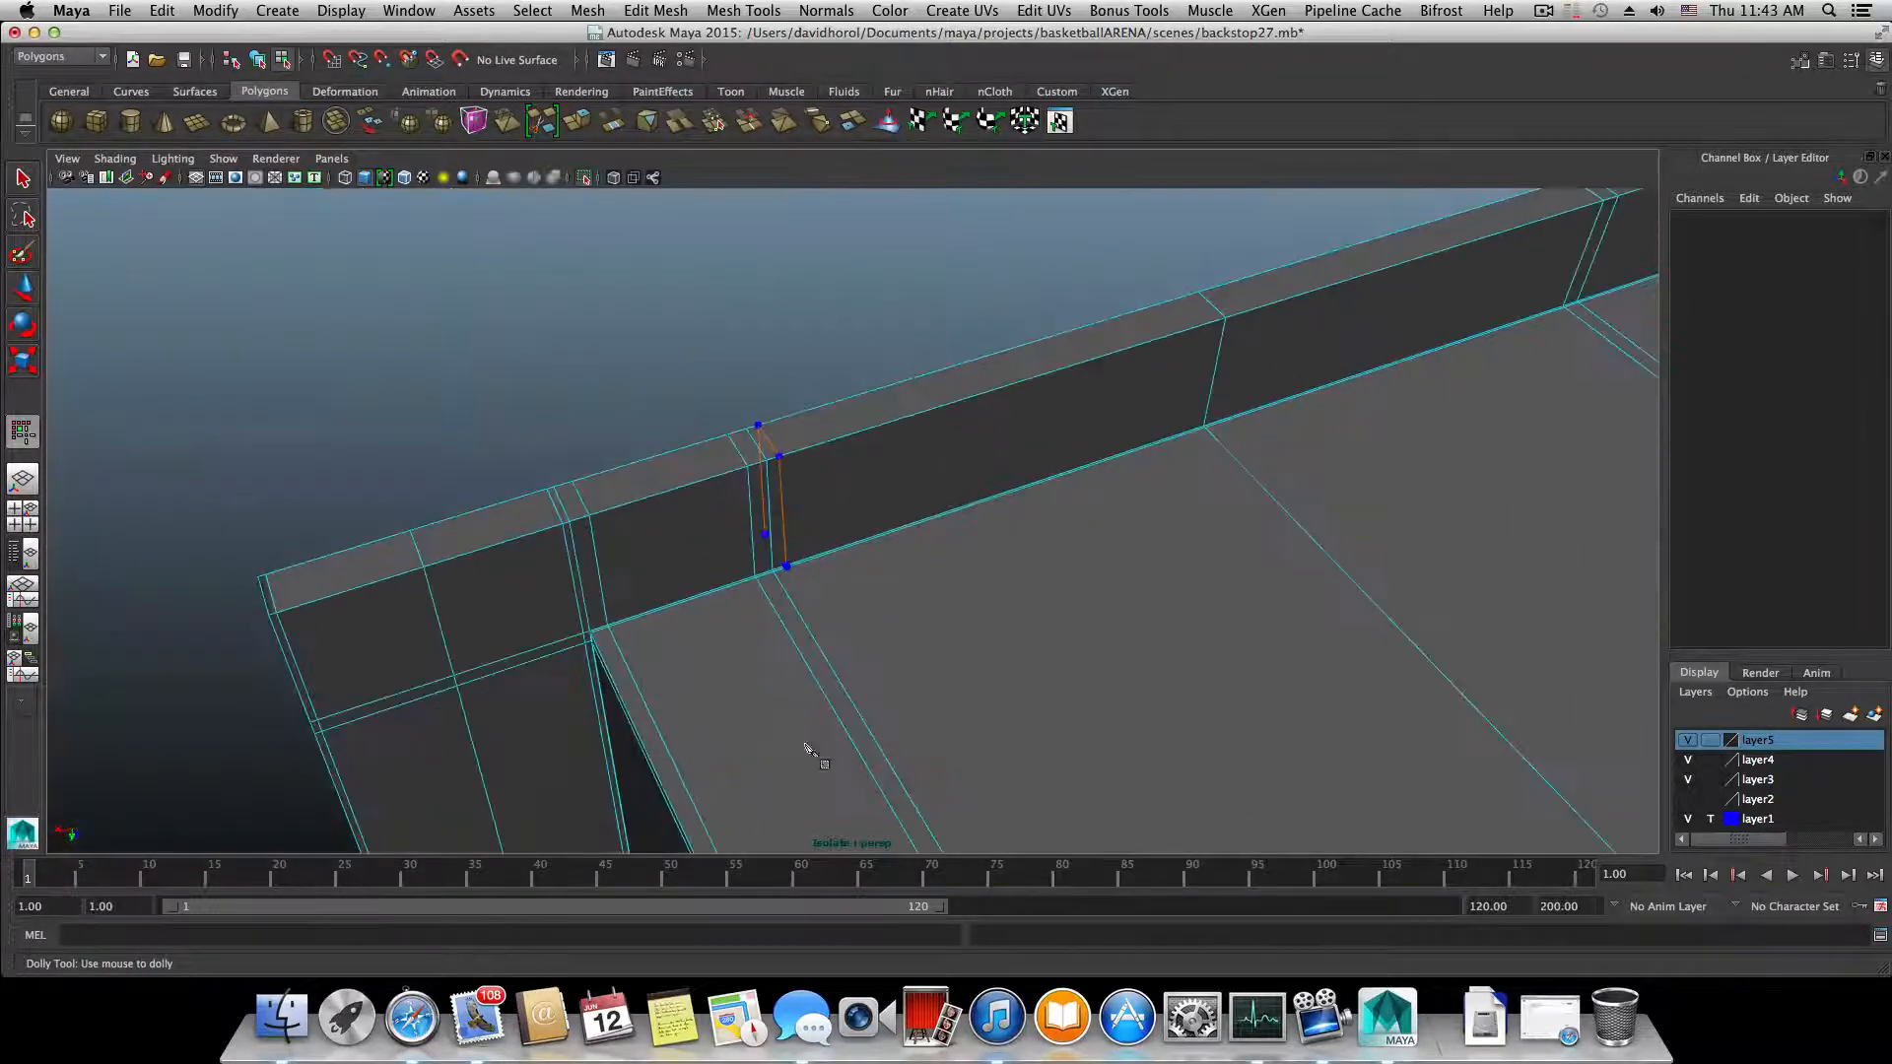
middle_click_drag(805, 749, 518, 212, "alt")
left_click_drag(631, 651, 814, 668, "alt")
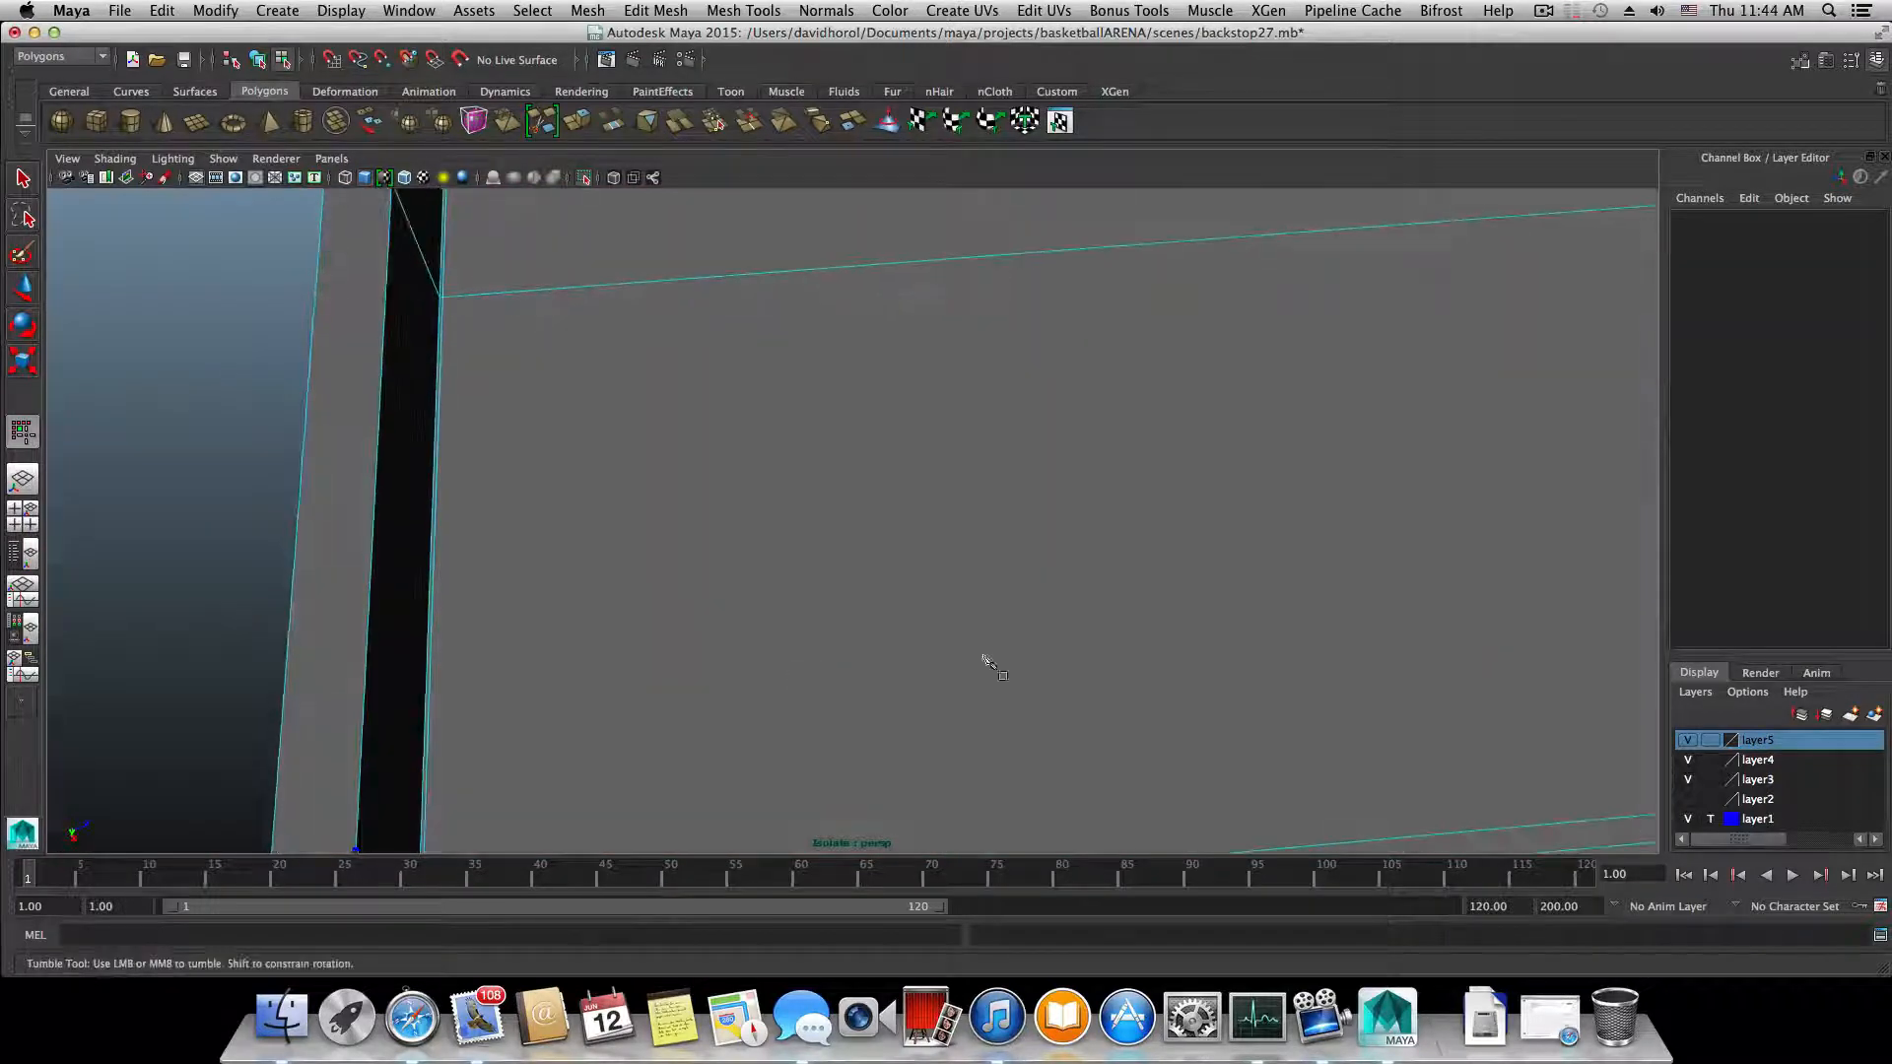
middle_click_drag(984, 659, 758, 443, "alt")
middle_click_drag(950, 512, 337, 545, "alt")
middle_click_drag(1537, 443, 772, 621, "alt")
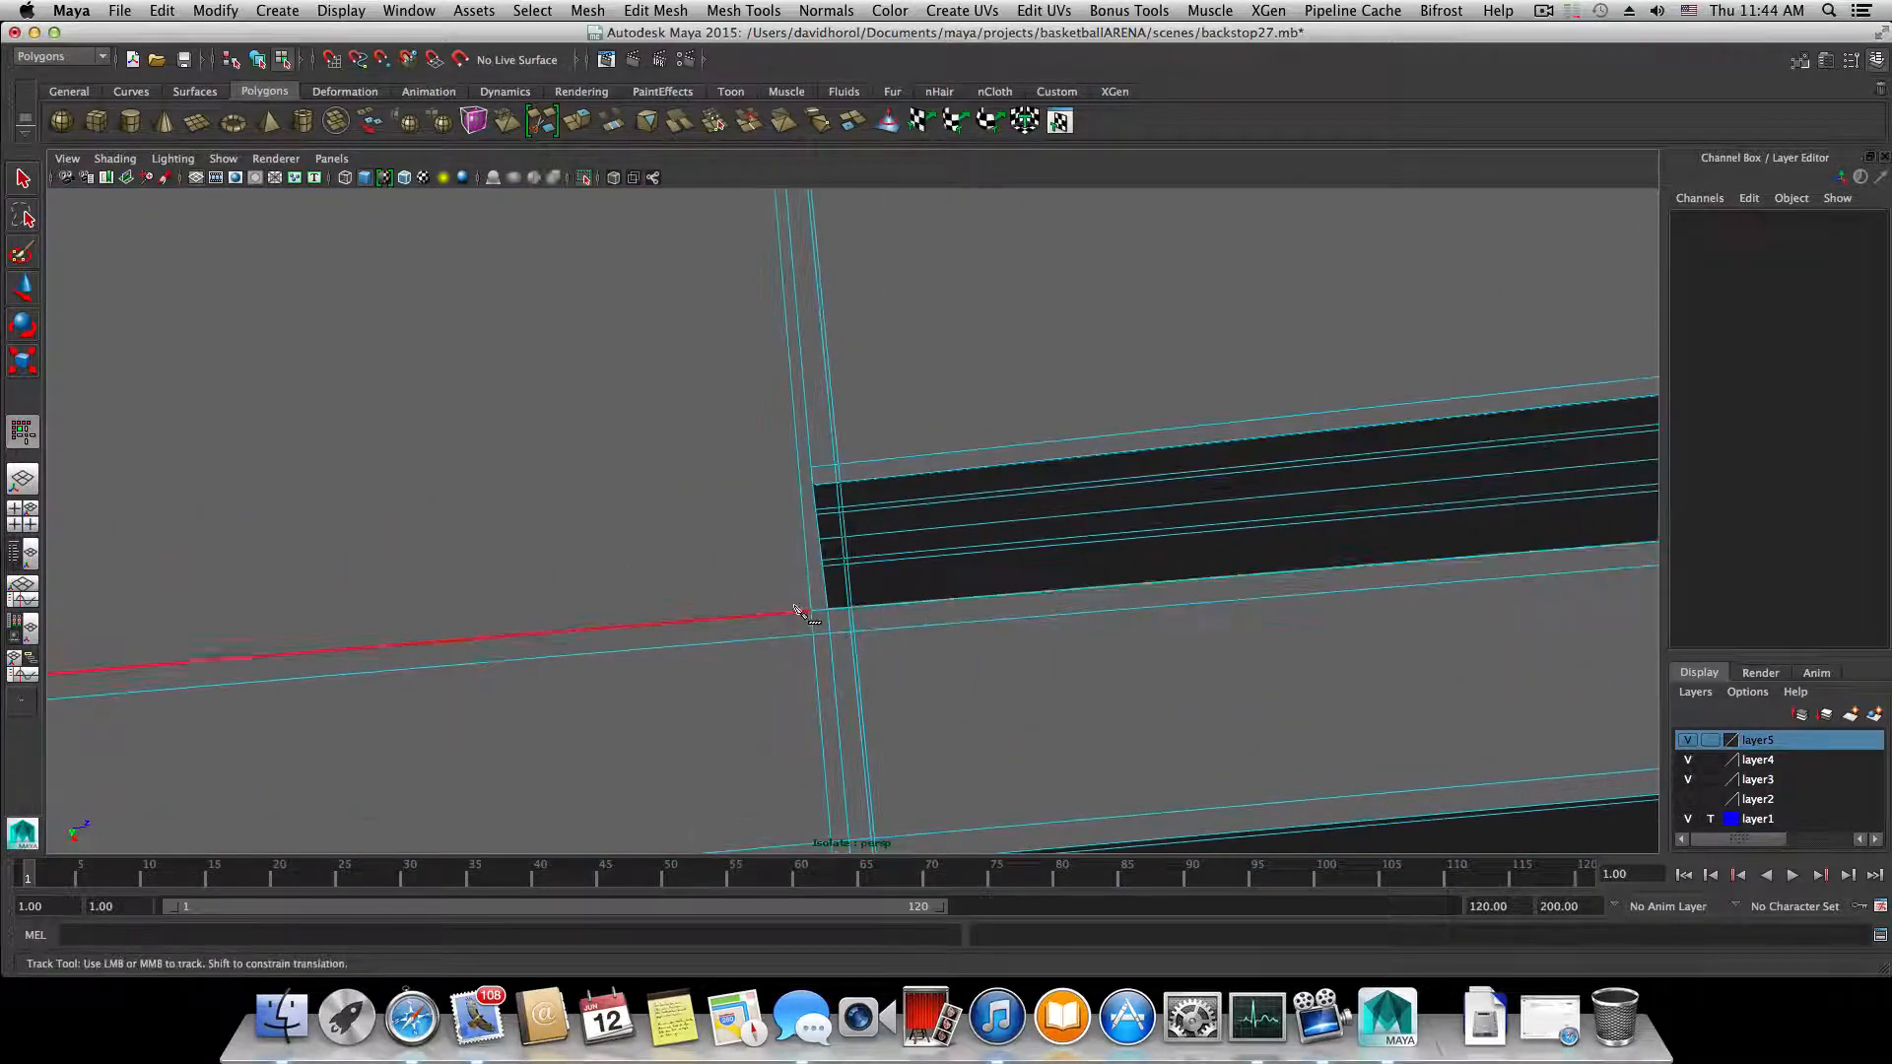
left_click_drag(802, 611, 1106, 659, "alt")
scroll(877, 640, "up", 3)
left_click_drag(764, 650, 584, 650, "alt")
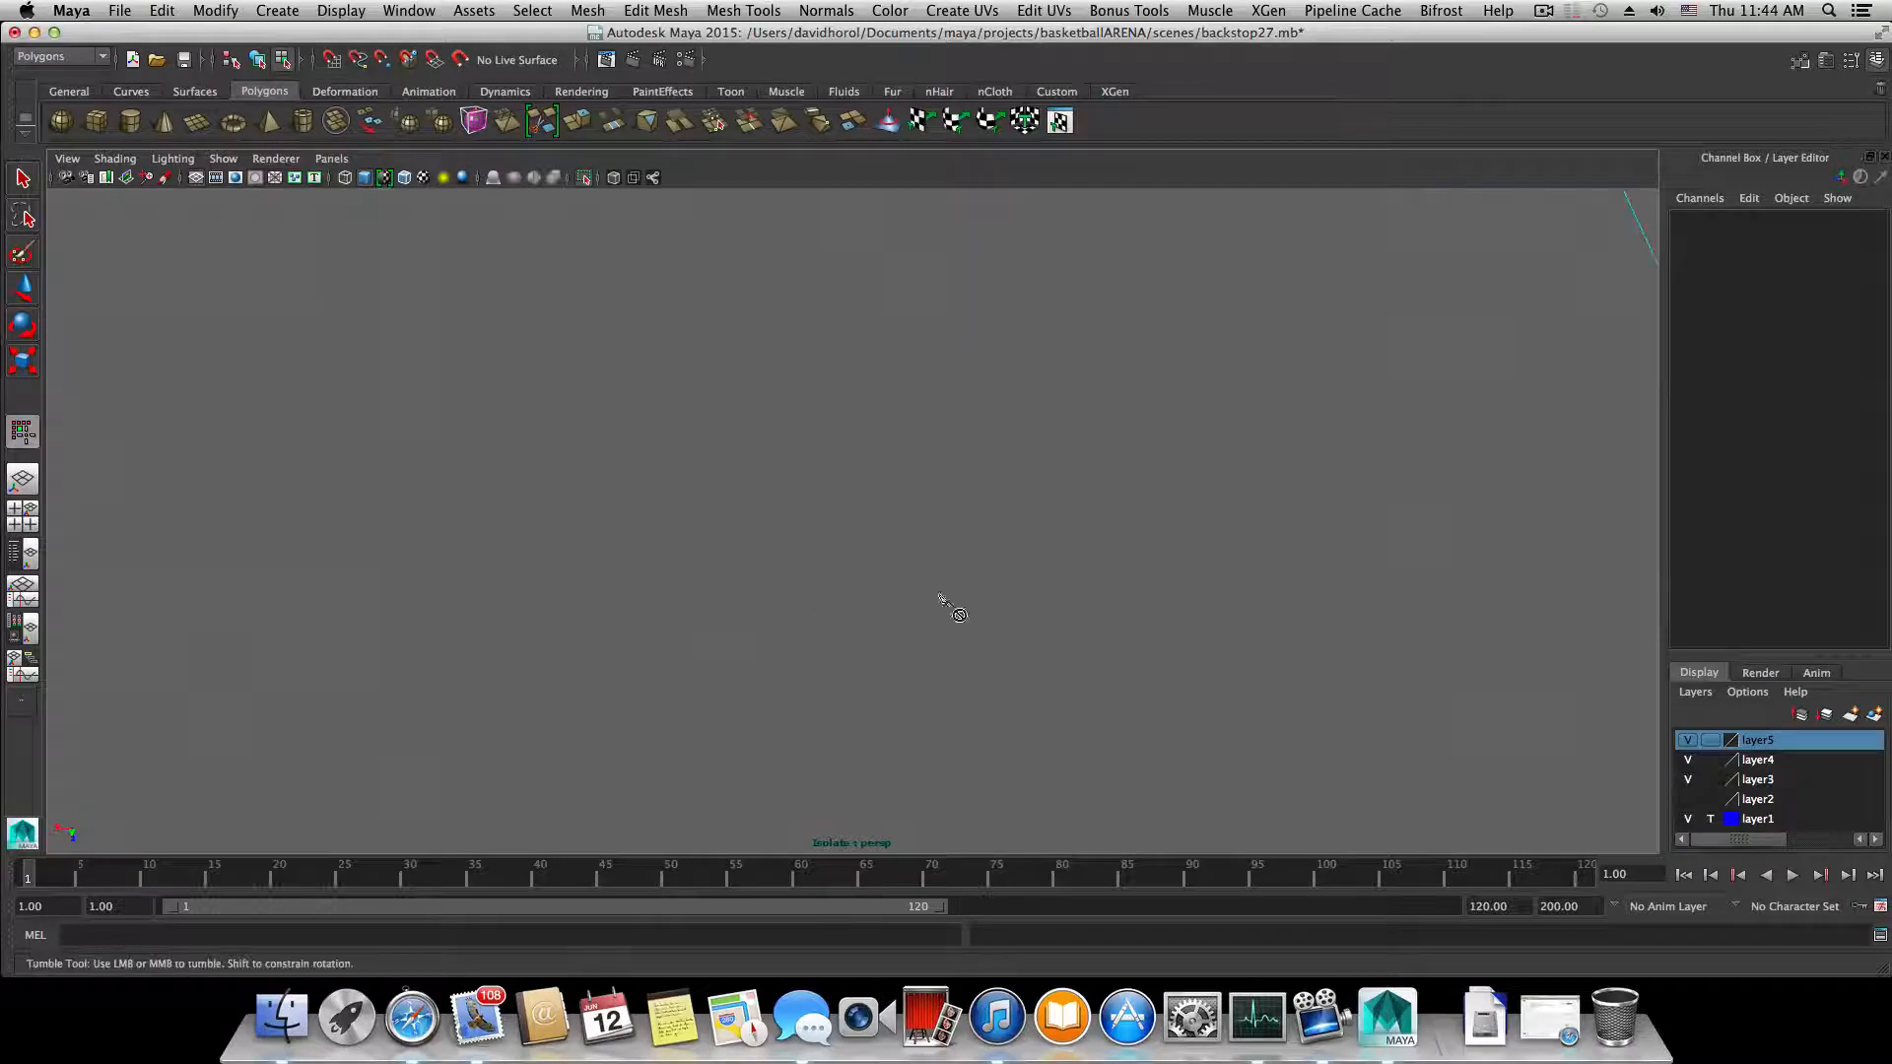
right_click_drag(937, 594, 464, 492, "alt")
middle_click_drag(621, 468, 800, 741, "alt")
left_click_drag(759, 674, 737, 690, "alt")
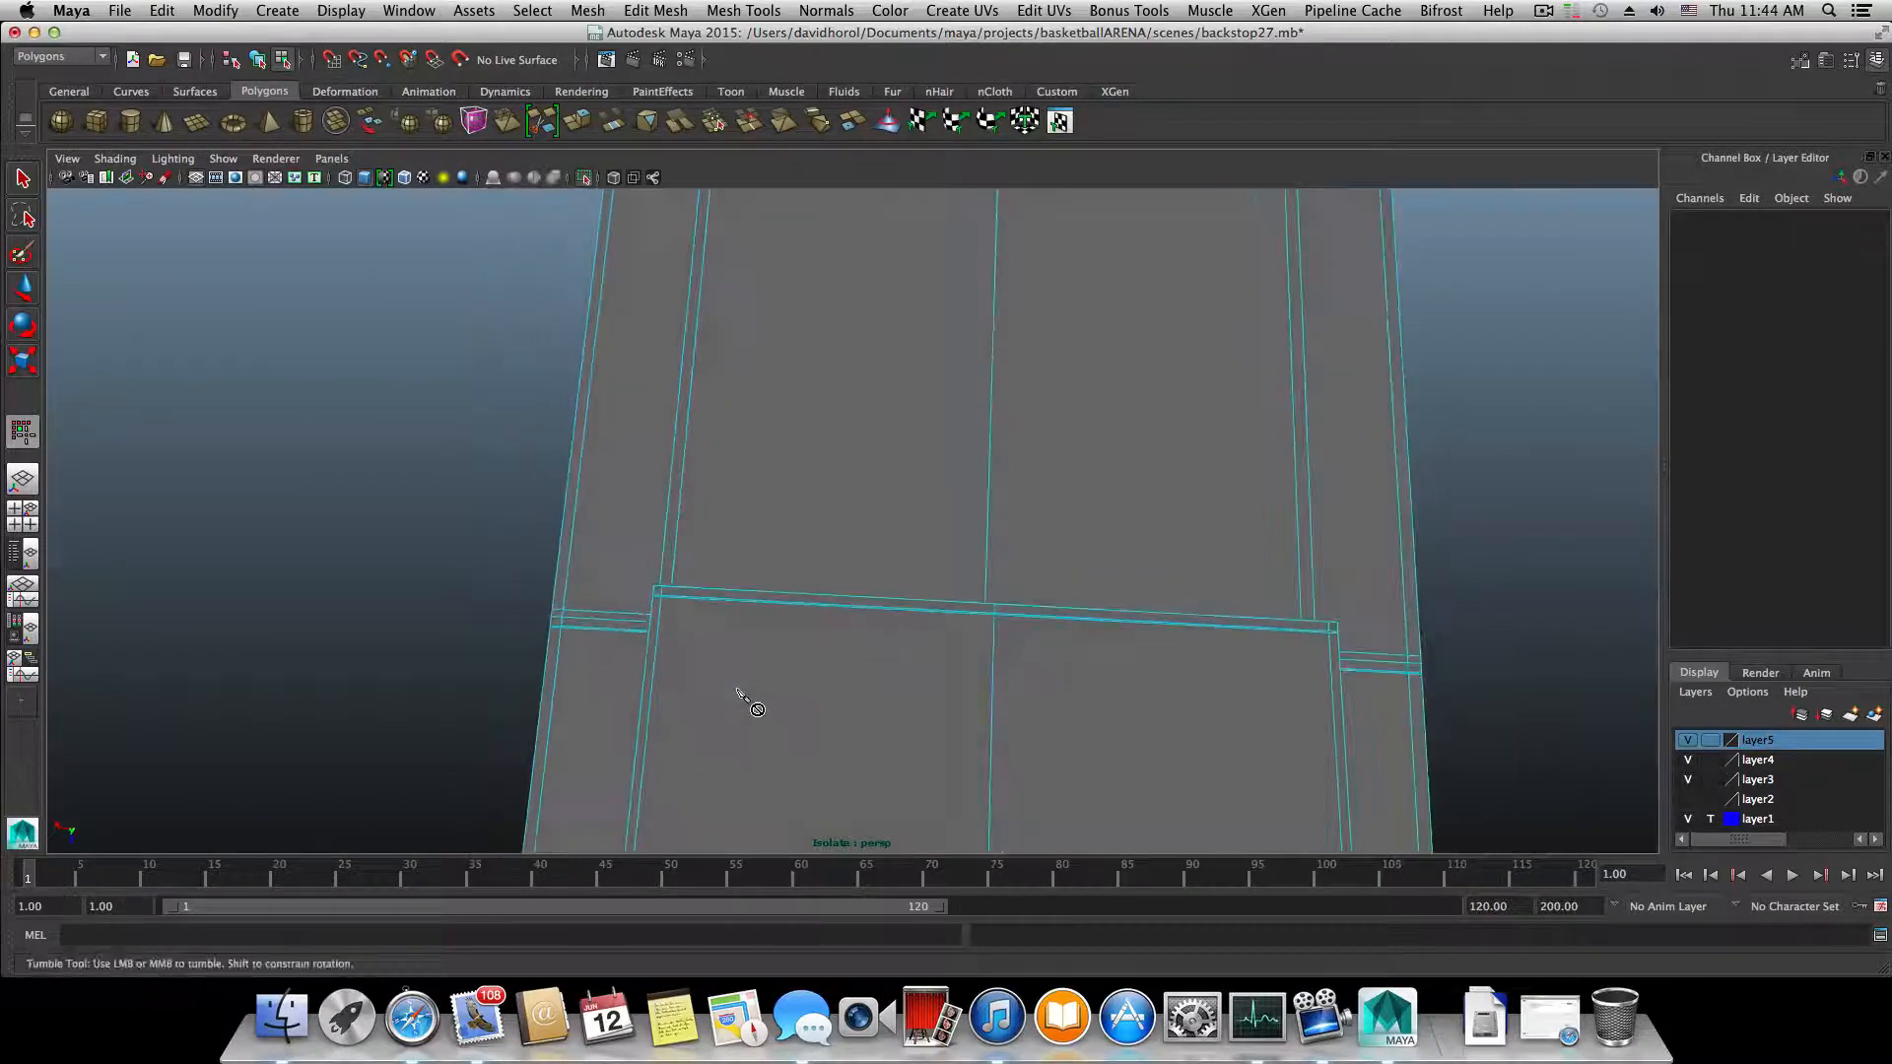
middle_click_drag(739, 674, 847, 816, "alt")
left_click_drag(846, 816, 836, 778, "alt")
middle_click_drag(836, 777, 811, 572, "alt")
left_click_drag(811, 572, 820, 609, "alt")
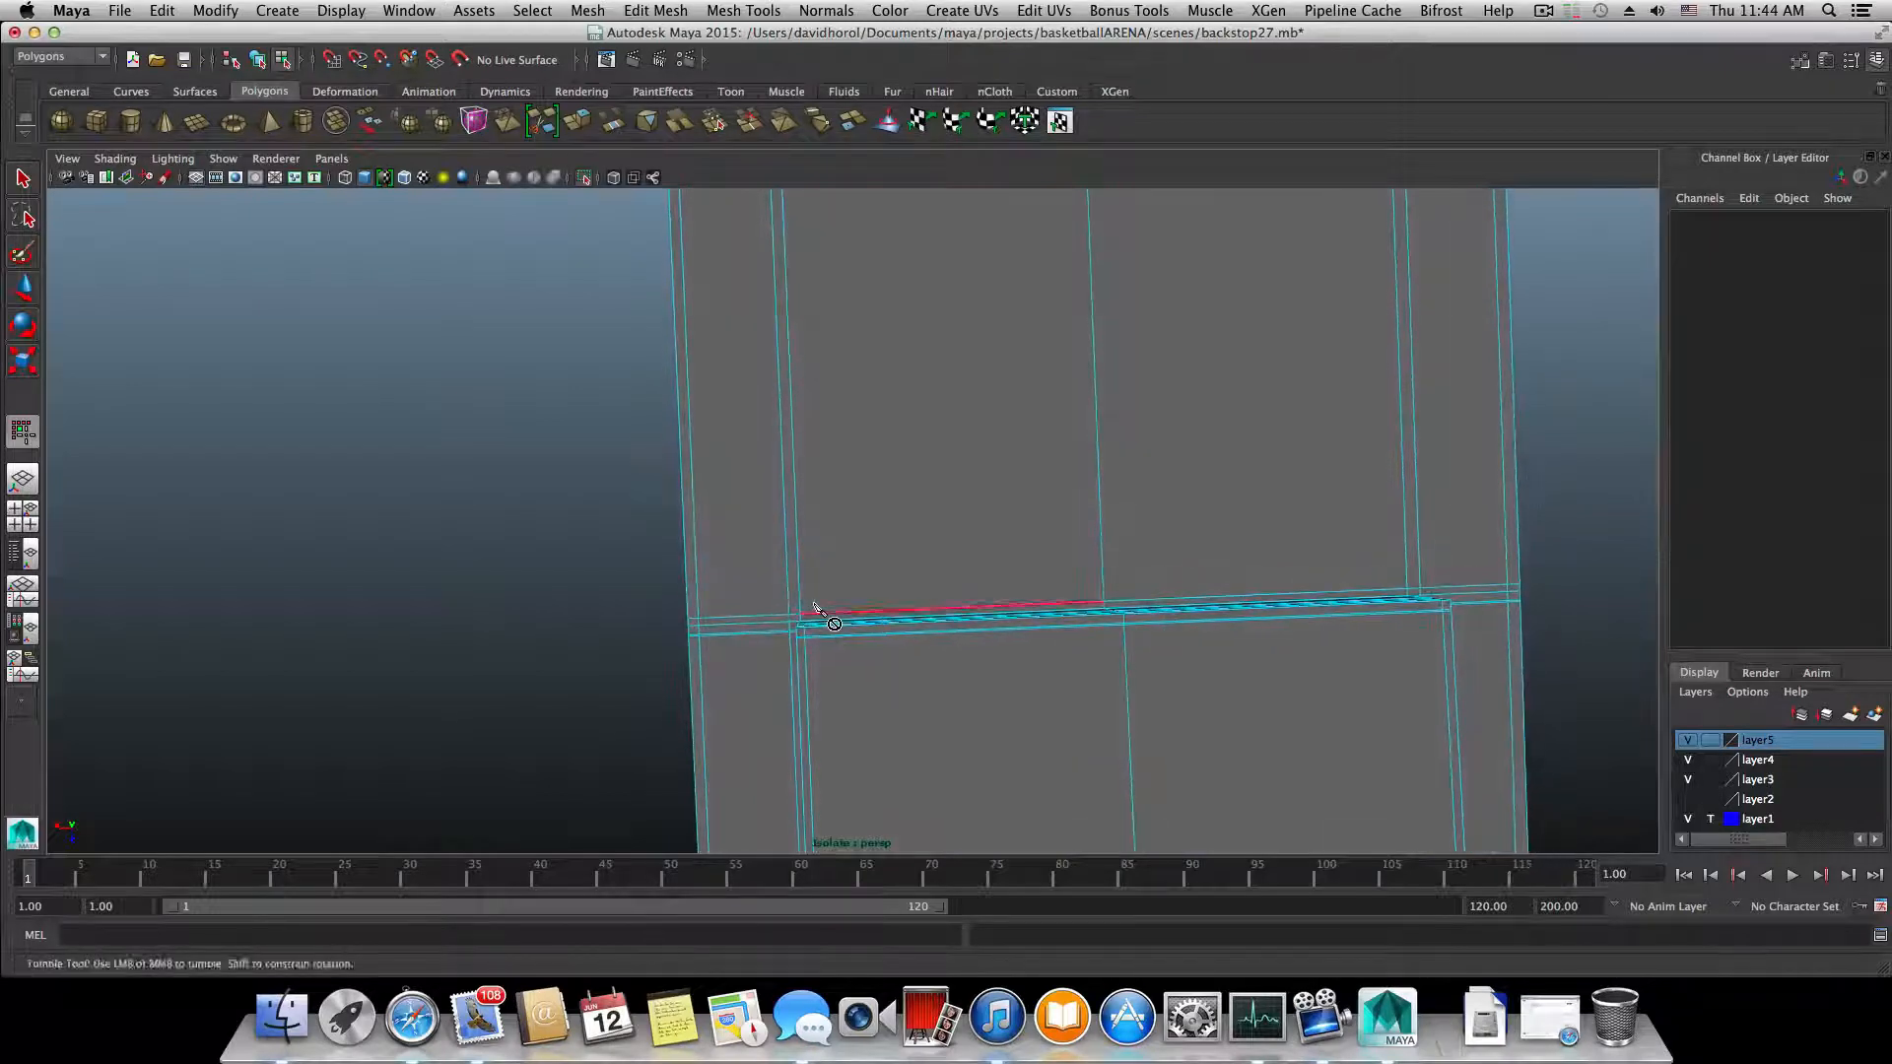
right_click_drag(816, 608, 1177, 680, "alt")
middle_click_drag(863, 599, 912, 564, "alt")
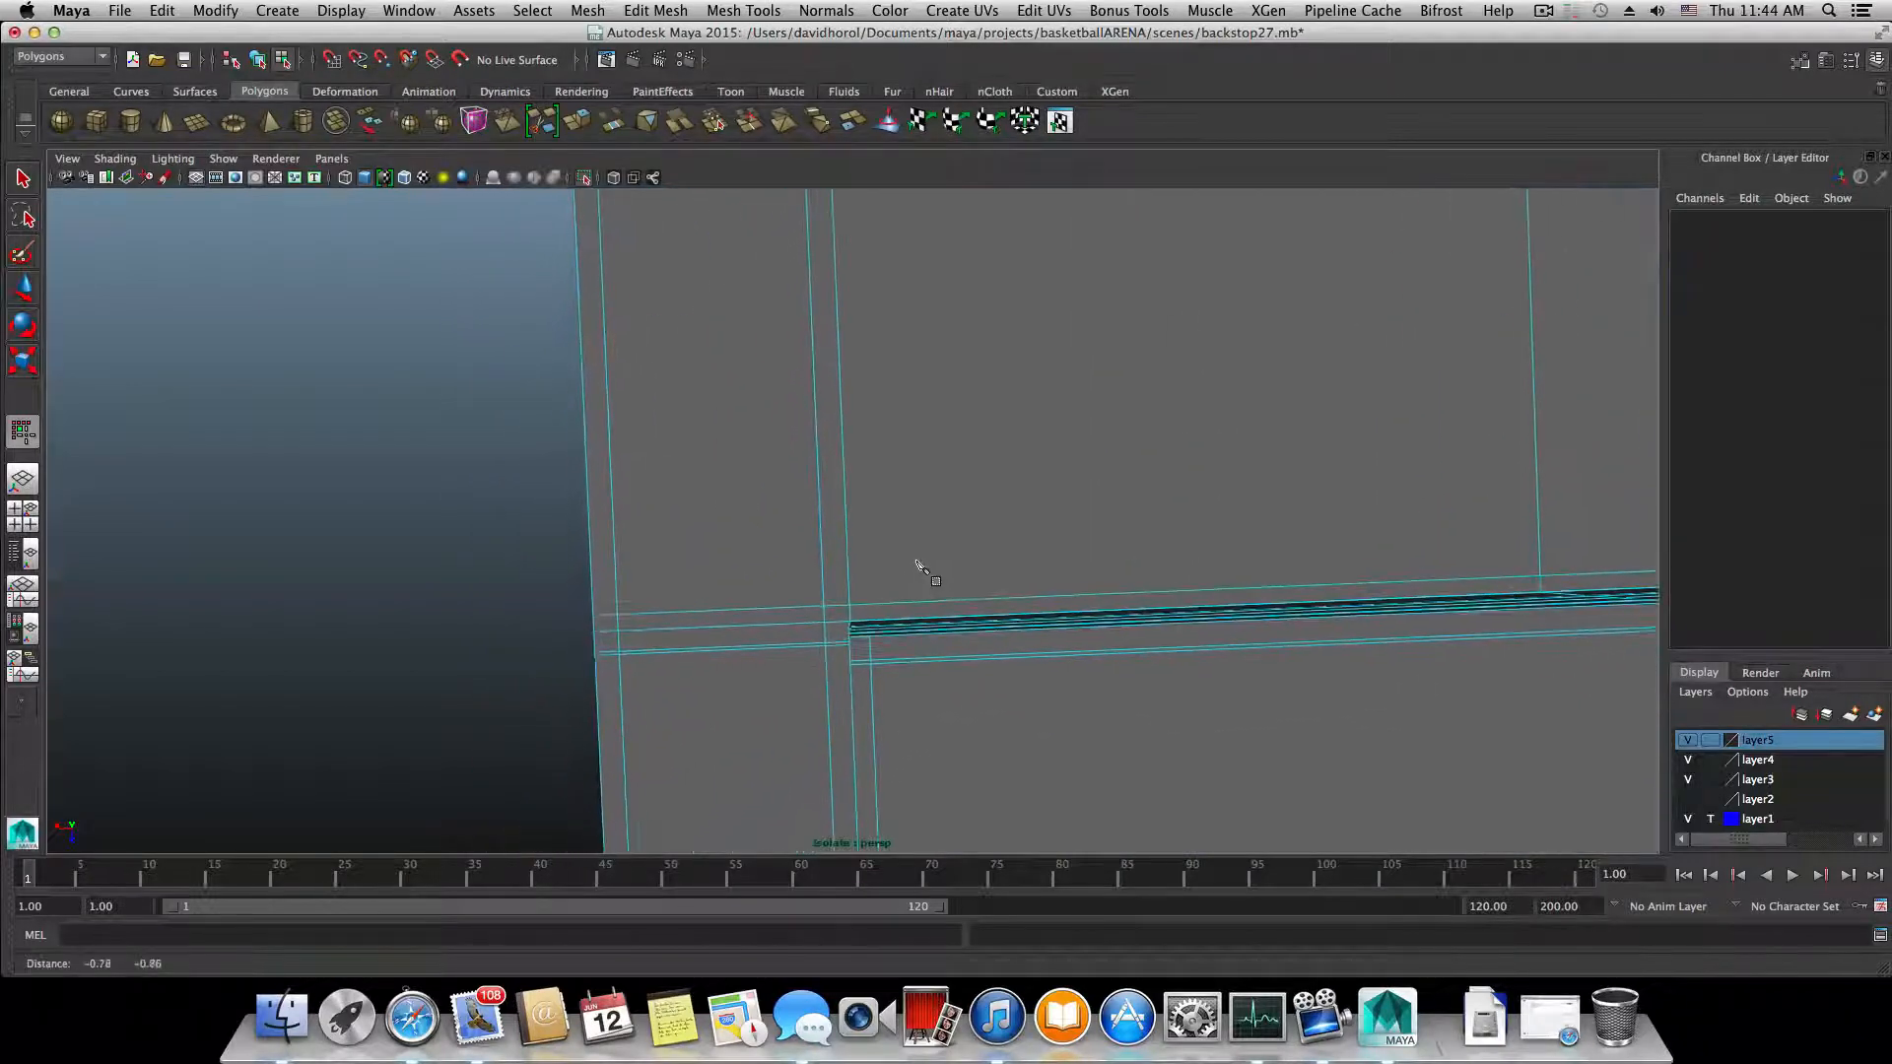
left_click(868, 603, "ctrl")
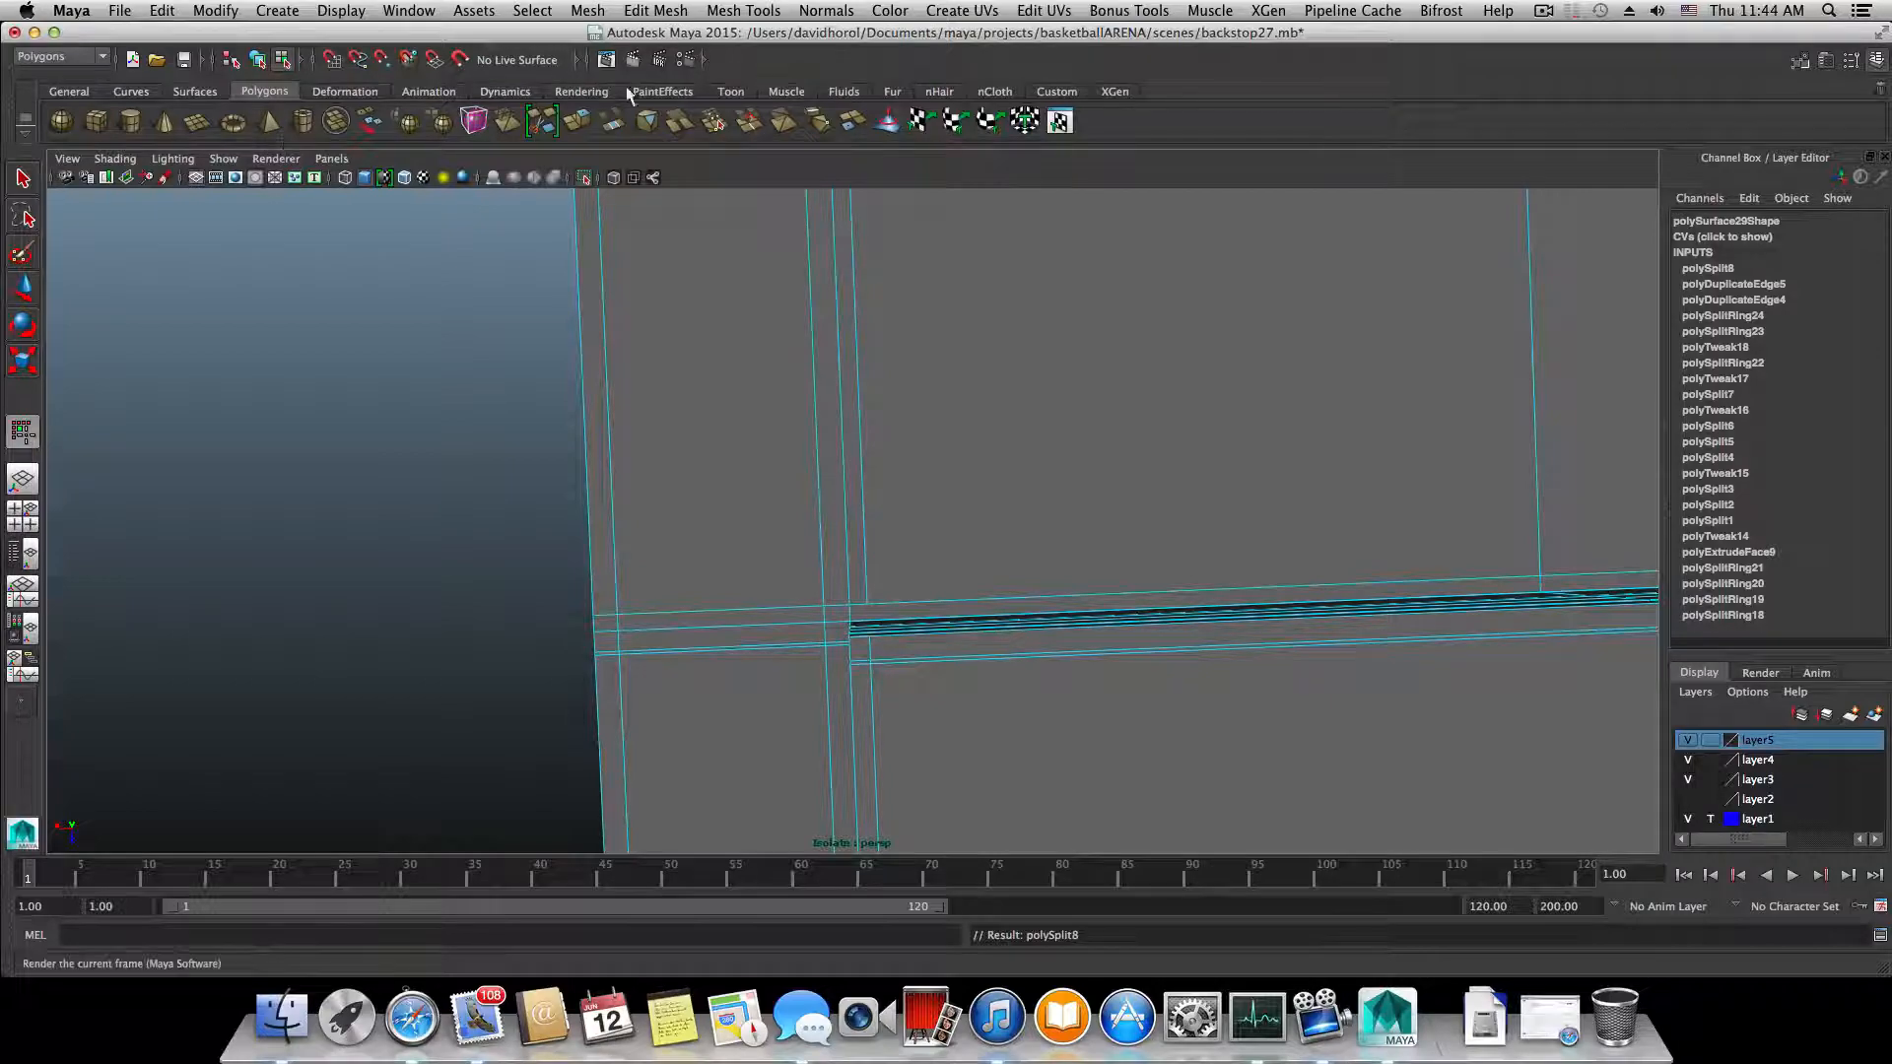
left_click_drag(960, 589, 1064, 624, "alt")
right_click_drag(1064, 624, 1045, 629, "alt")
left_click_drag(990, 571, 950, 571, "alt")
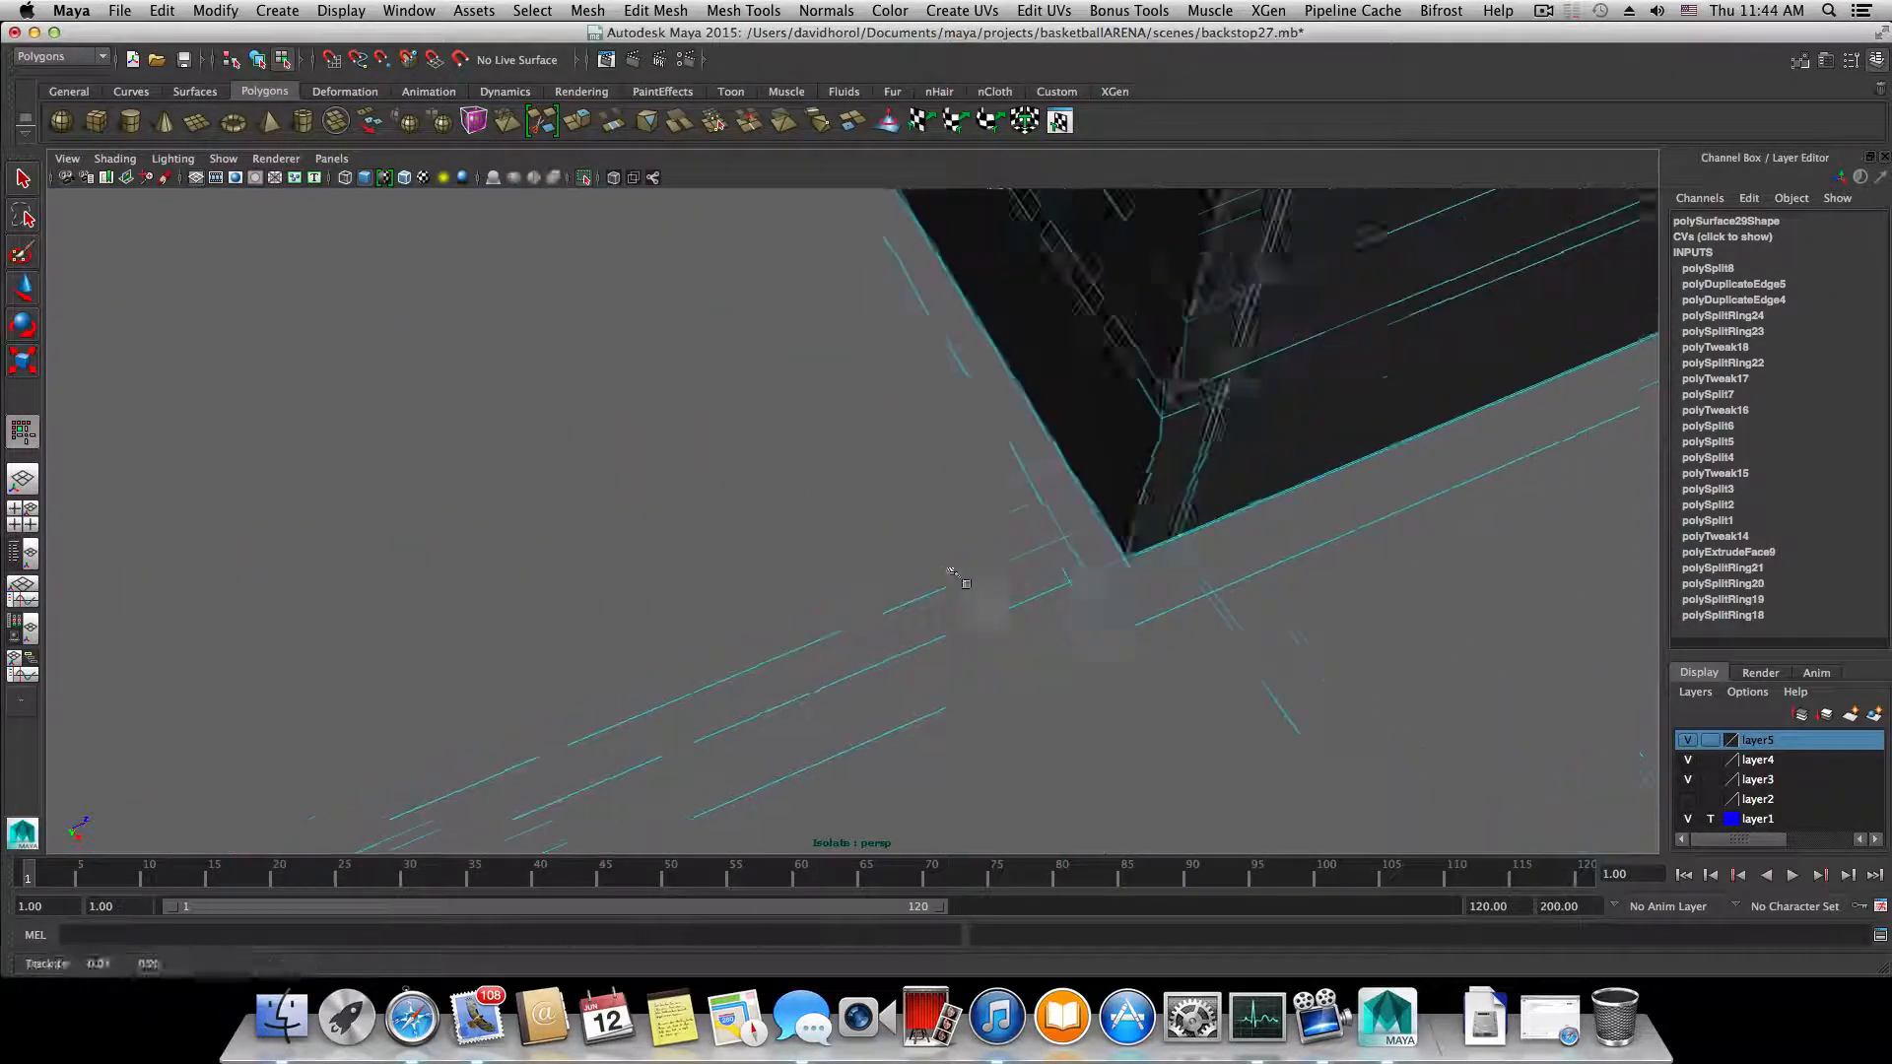
middle_click_drag(950, 571, 902, 596, "alt")
left_click(900, 616)
right_click_drag(906, 584, 956, 585, "alt")
left_click_drag(961, 571, 966, 616, "alt")
key("super+z")
- Start a new cut at the vertex where the edge ends beside the opening's corner and connect it to the opening's border
left_click_drag(977, 498, 953, 625, "alt")
middle_click_drag(953, 625, 956, 625, "alt")
right_click_drag(943, 606, 998, 663, "alt")
left_click(998, 661)
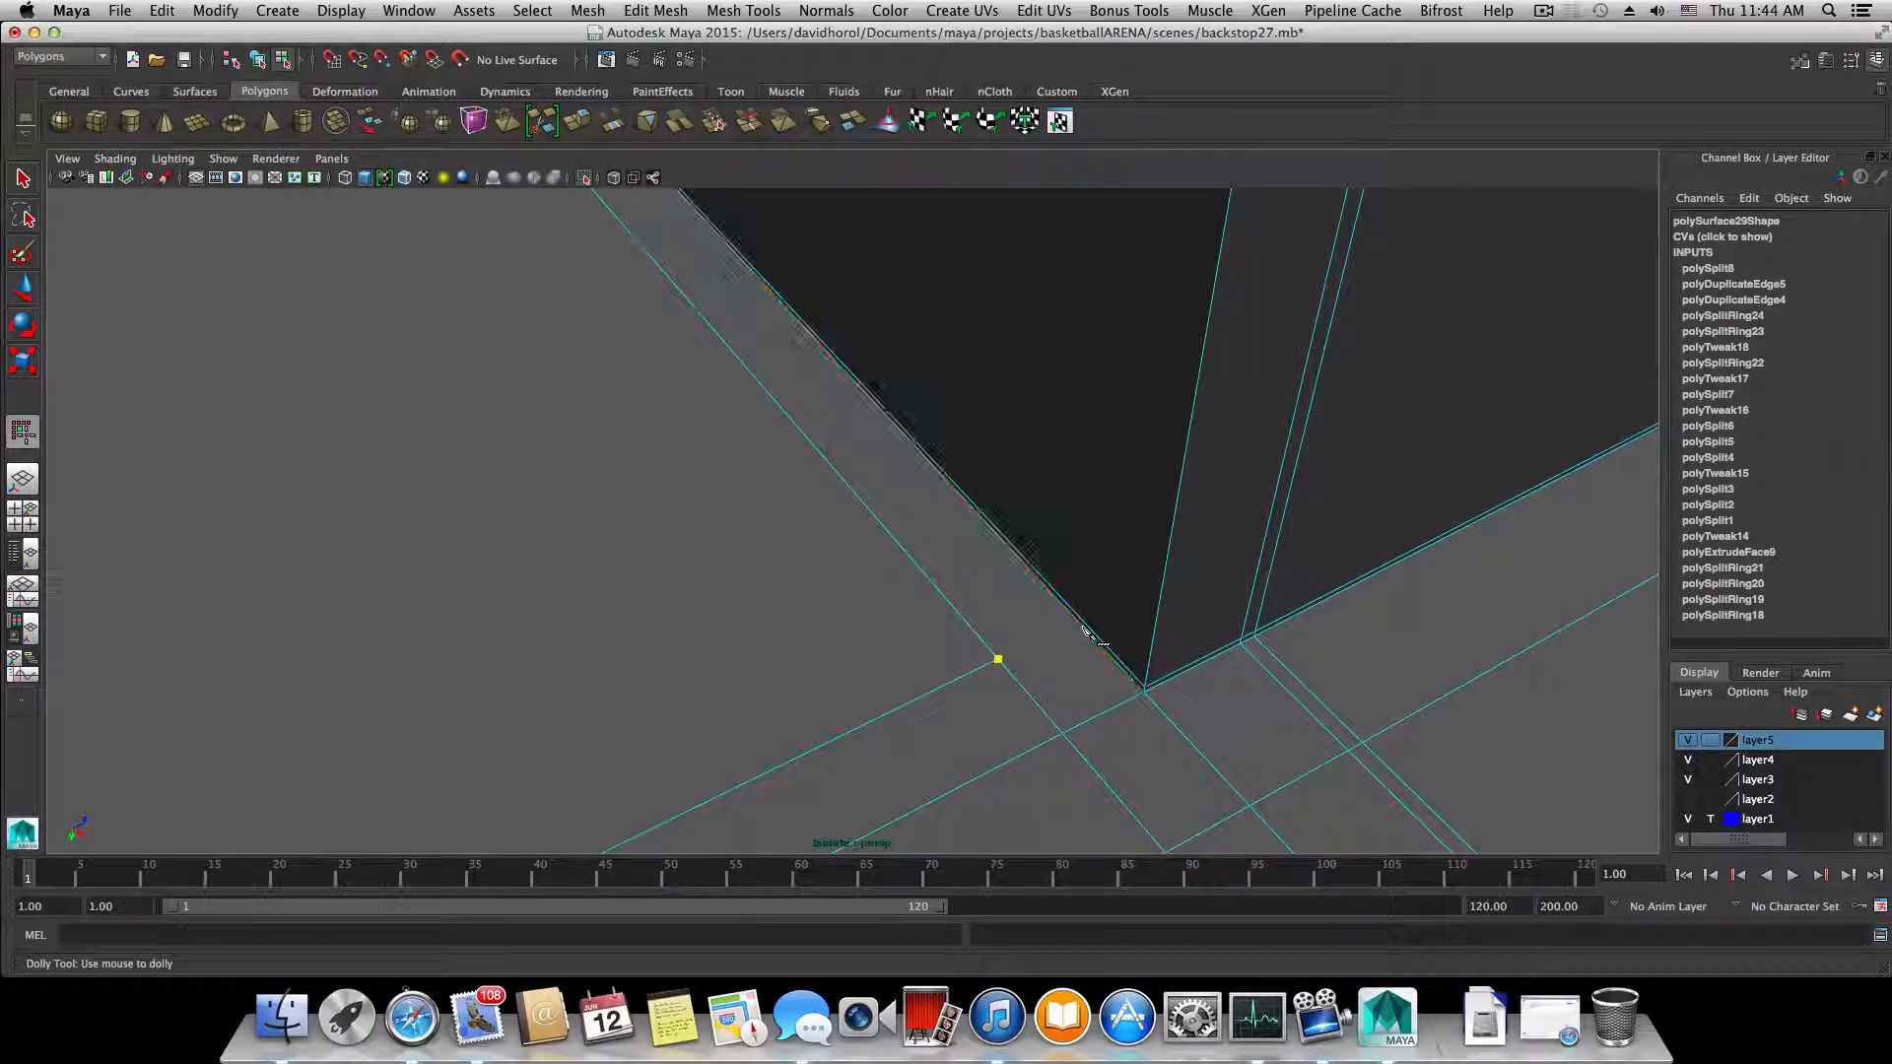
left_click(1079, 622)
left_click_drag(1112, 589, 1207, 547, "alt")
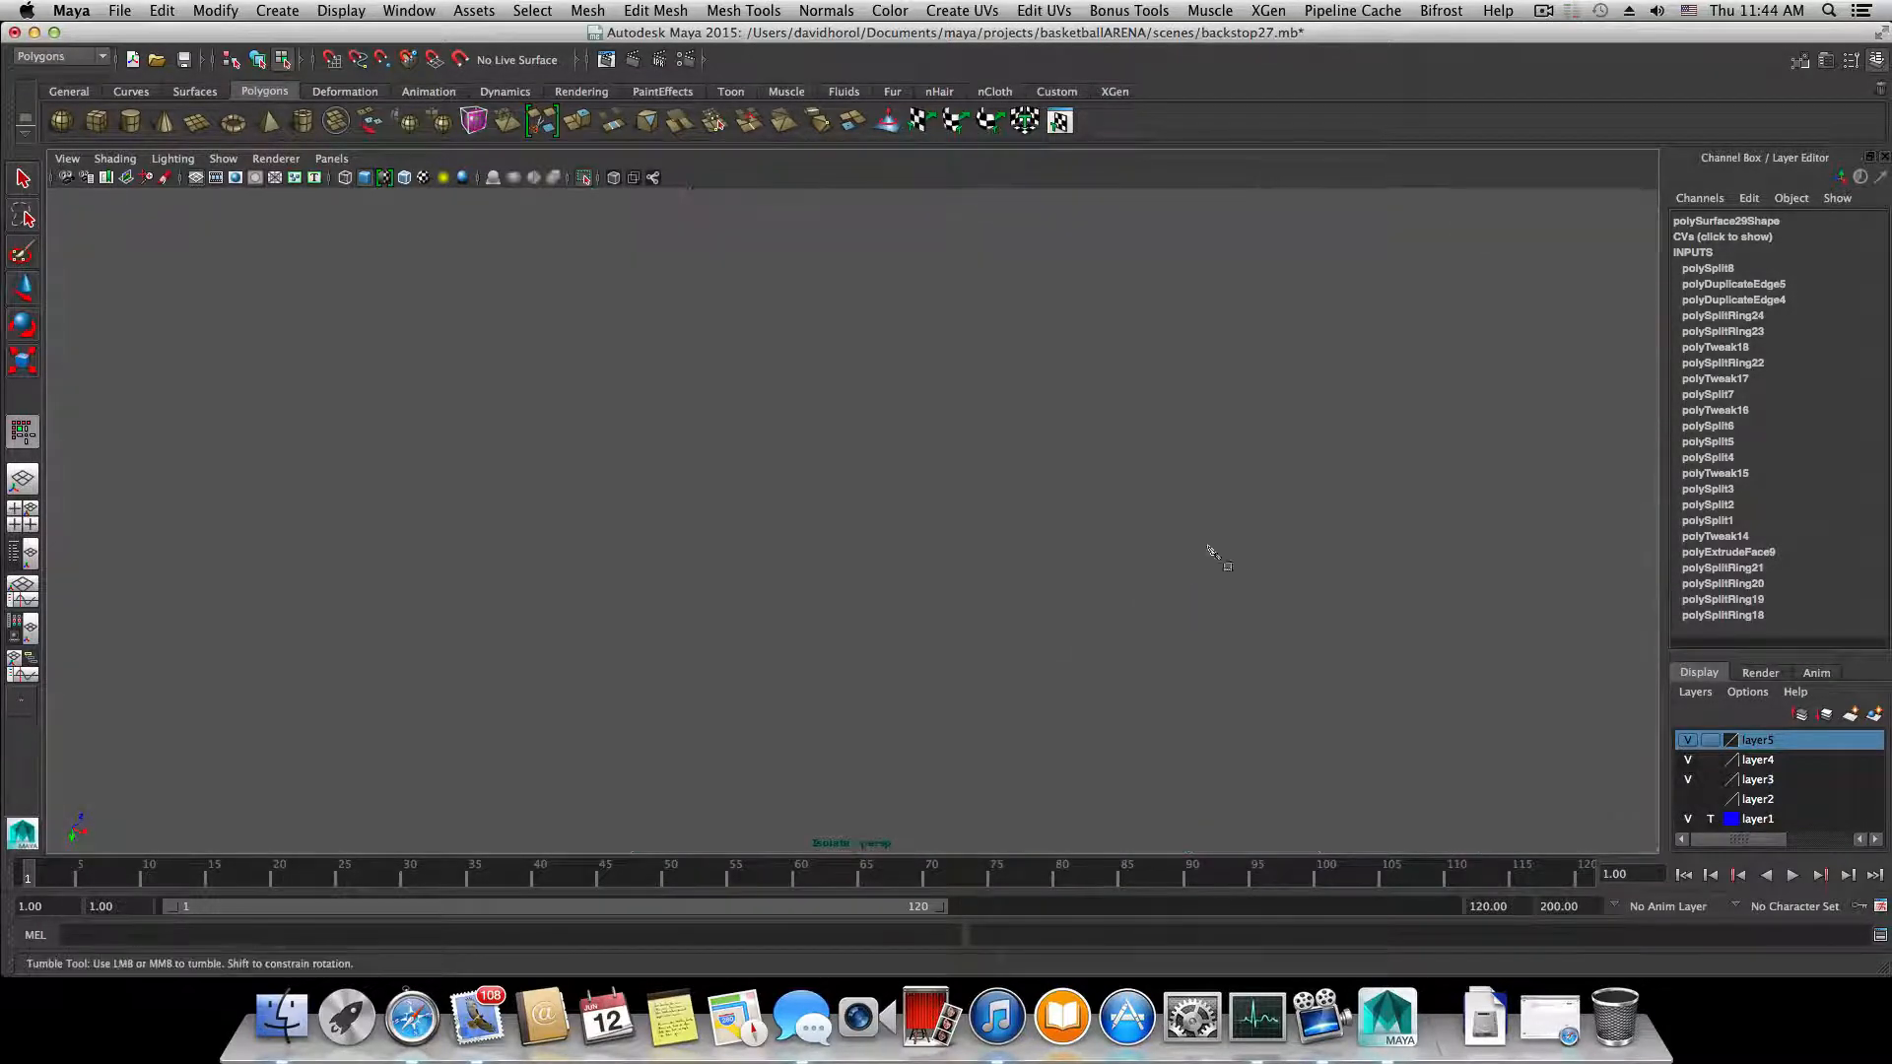
middle_click_drag(1262, 484, 1059, 671, "alt")
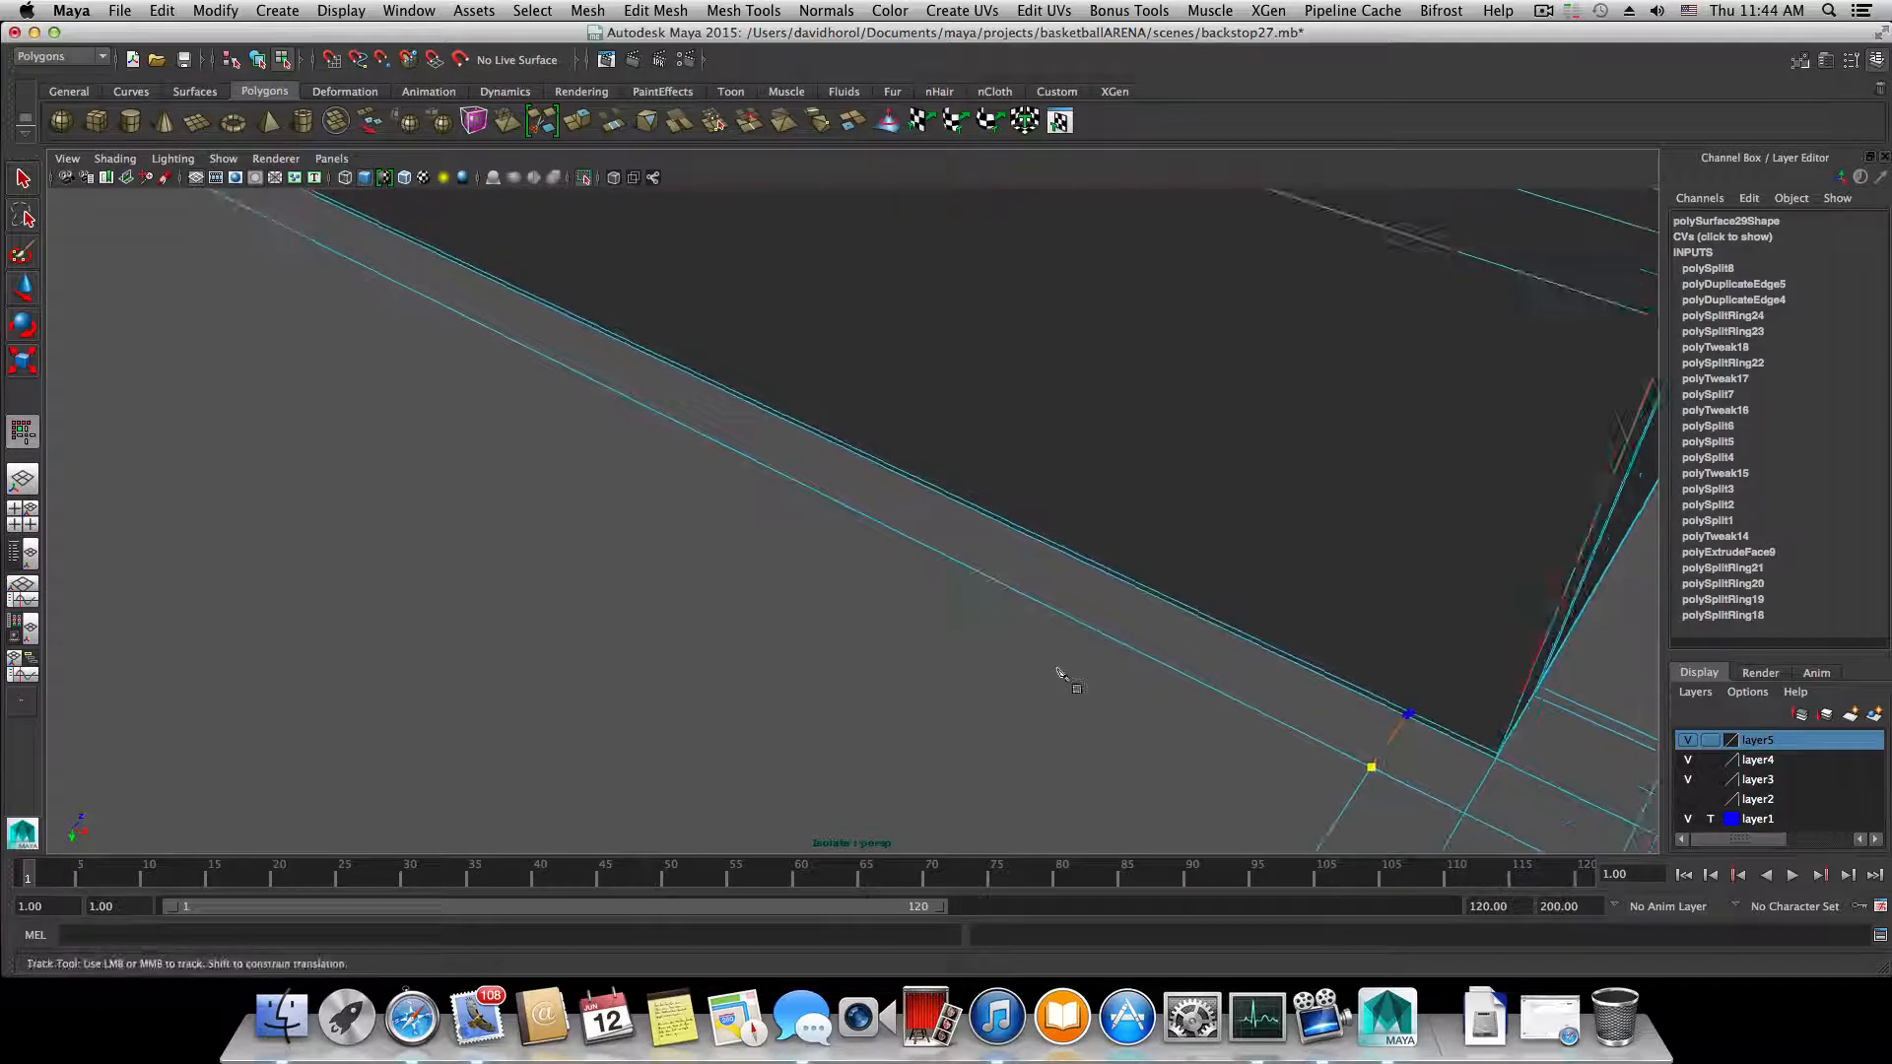
- Extend the cut up the opening's inner wall through the first pair of loops to the centre loop, about 2% from the corner
left_click(1562, 286)
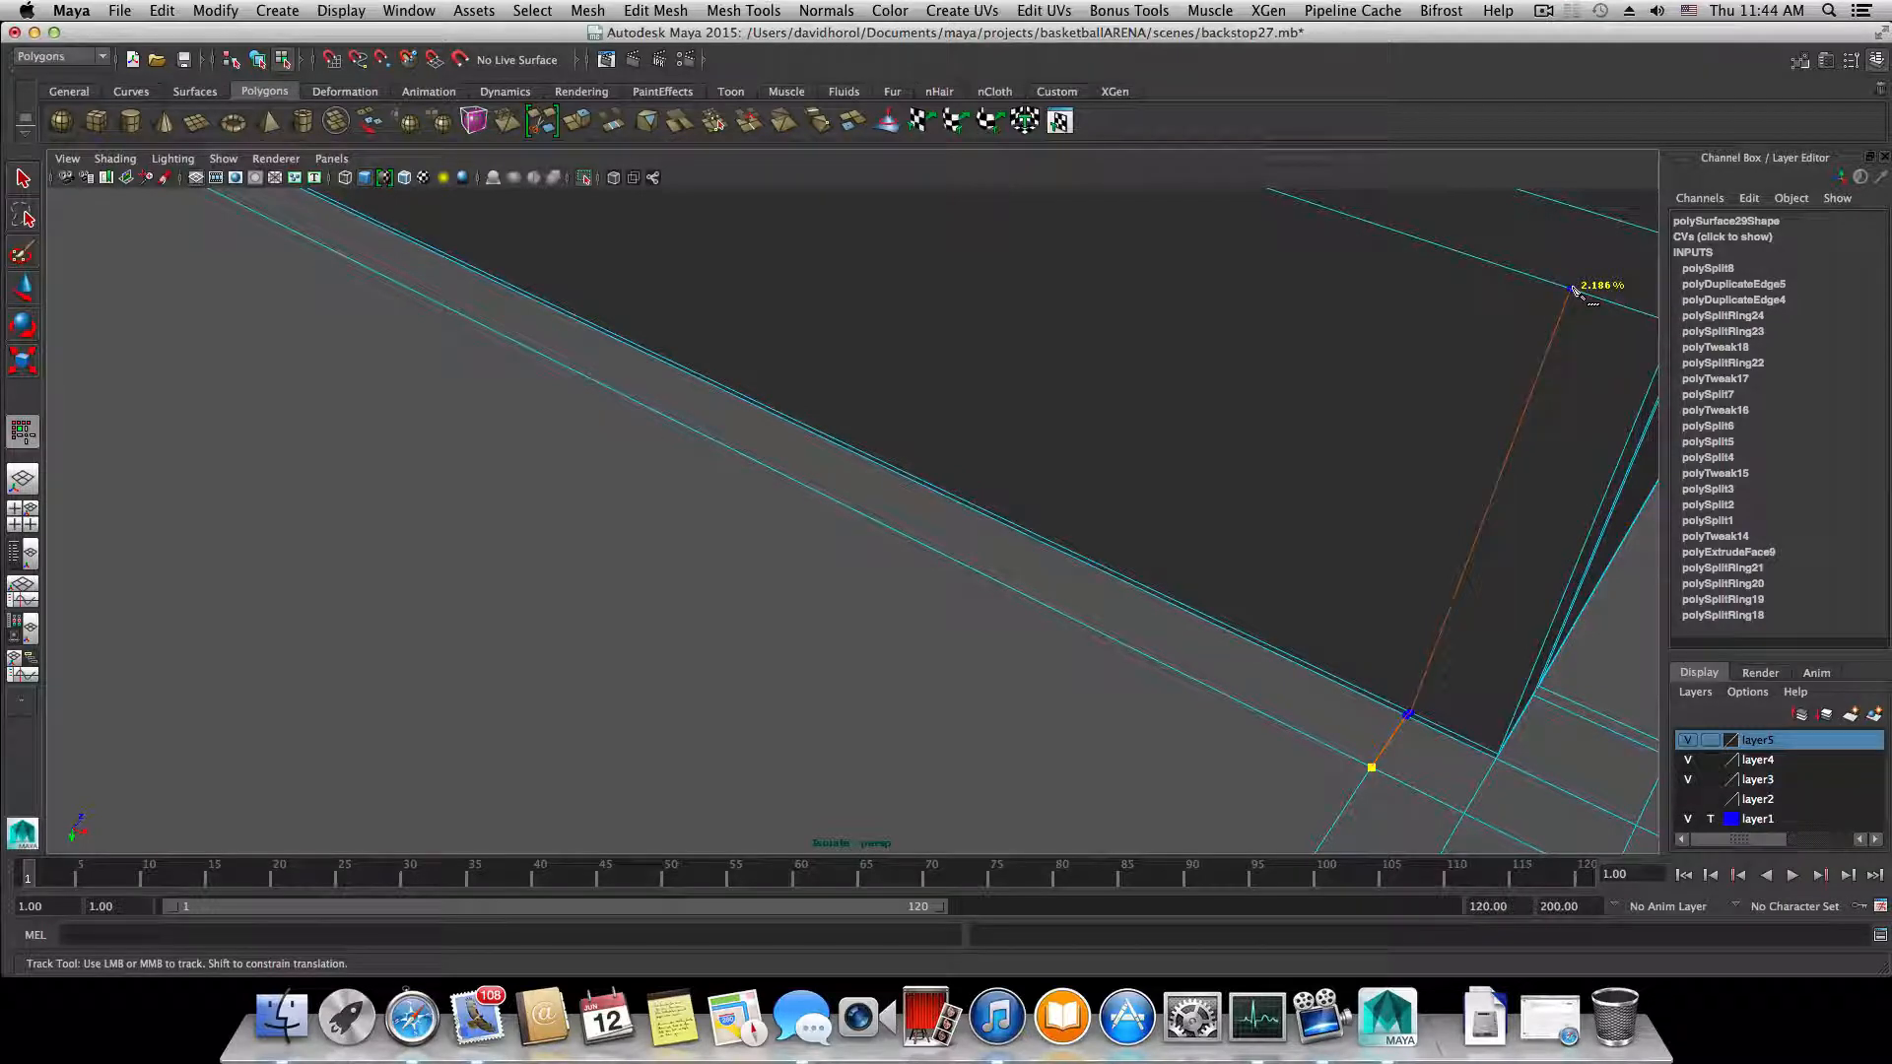
middle_click_drag(1588, 317, 1533, 369, "alt")
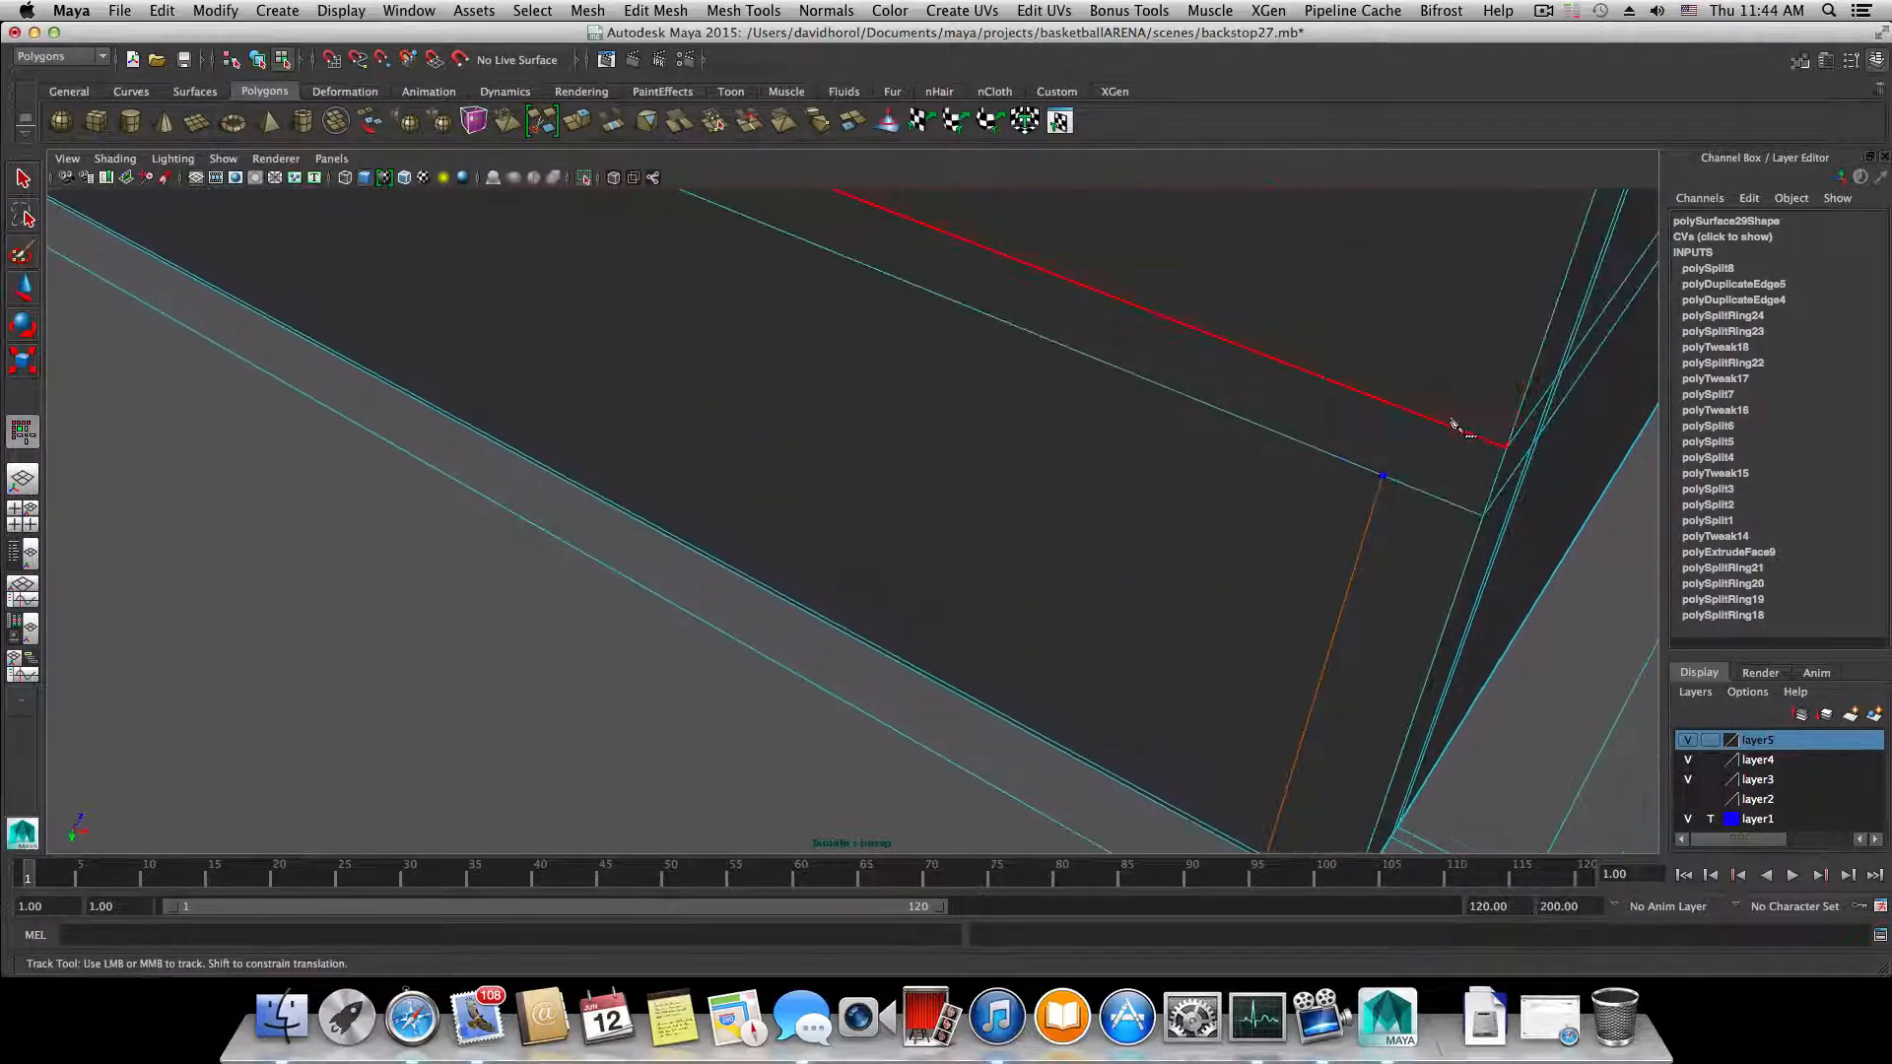
left_click(1444, 425)
middle_click_drag(1453, 342, 1427, 402, "alt")
left_click(1422, 361)
left_click(1400, 346)
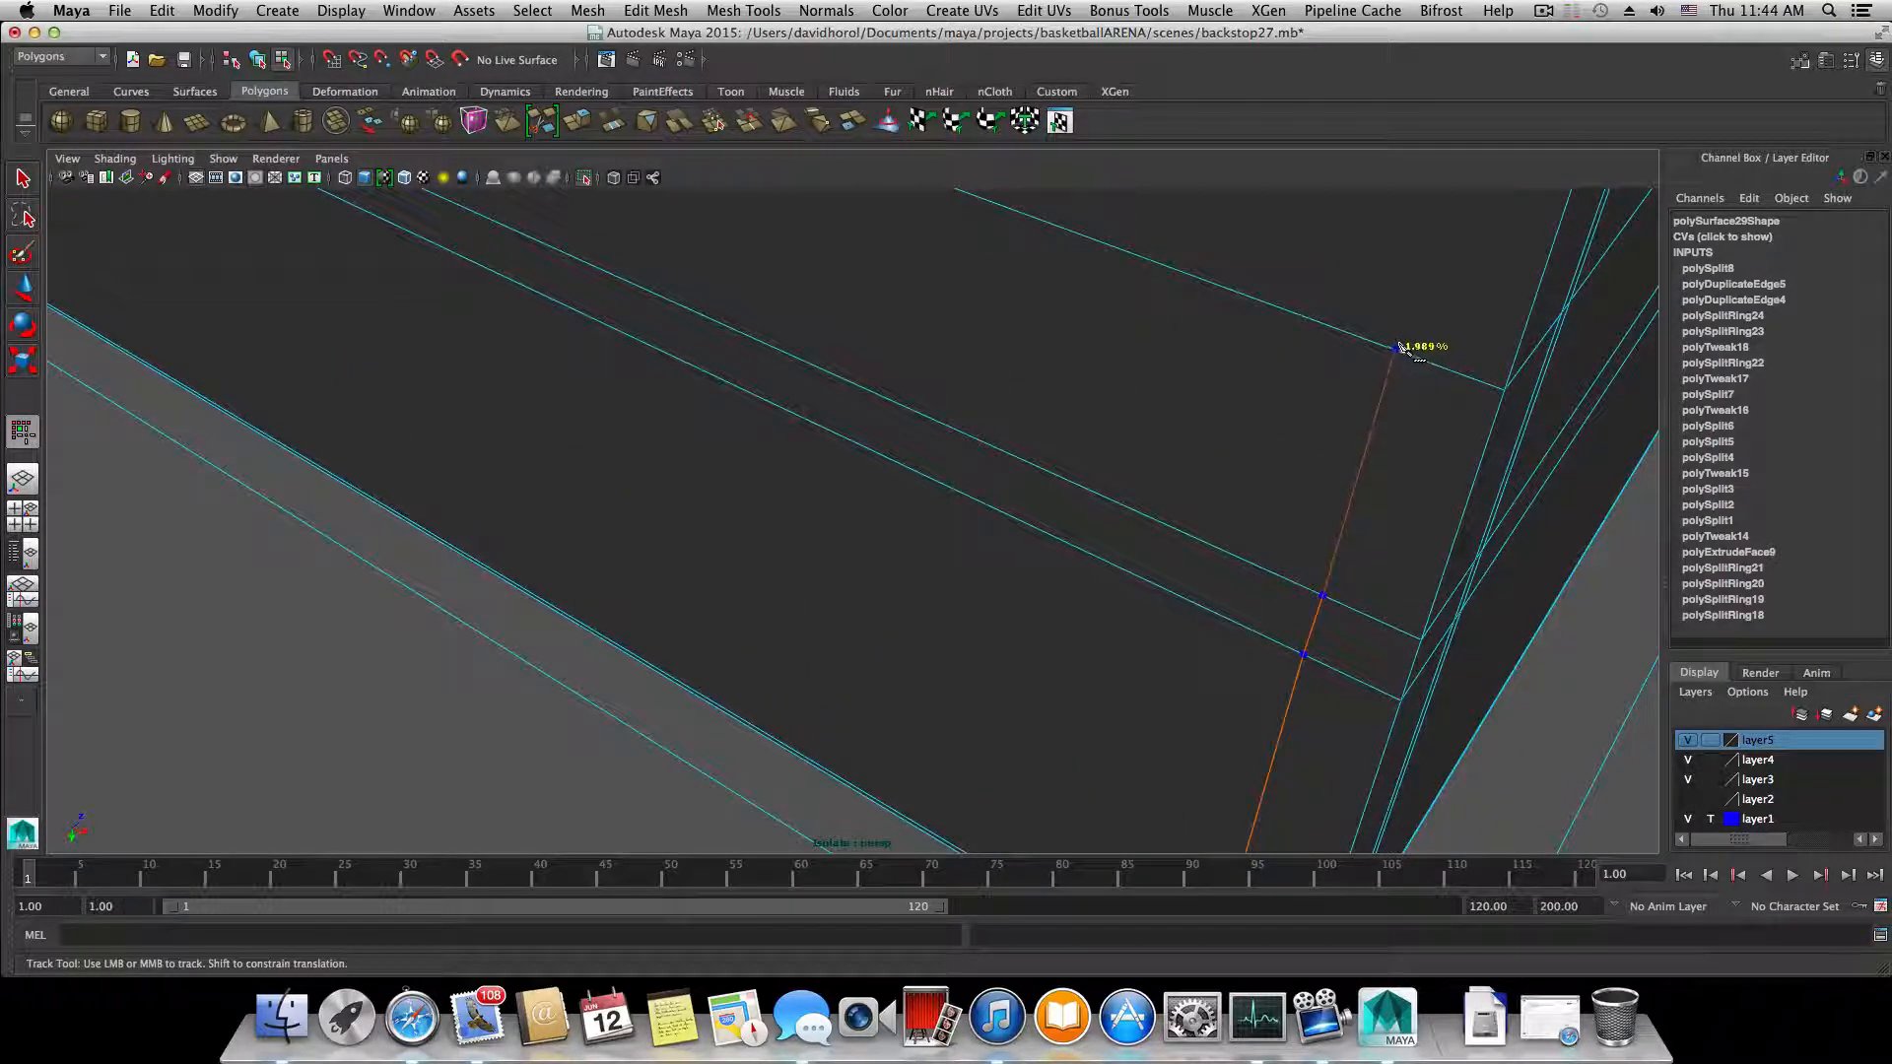
- Continue the cut along the inner wall through the second pair of horizontal loops near the corner
right_click_drag(1401, 347, 1143, 487, "alt")
left_click_drag(1142, 486, 1258, 384, "alt")
middle_click_drag(1281, 281, 1158, 658, "alt")
middle_click_drag(1175, 532, 1175, 537, "alt")
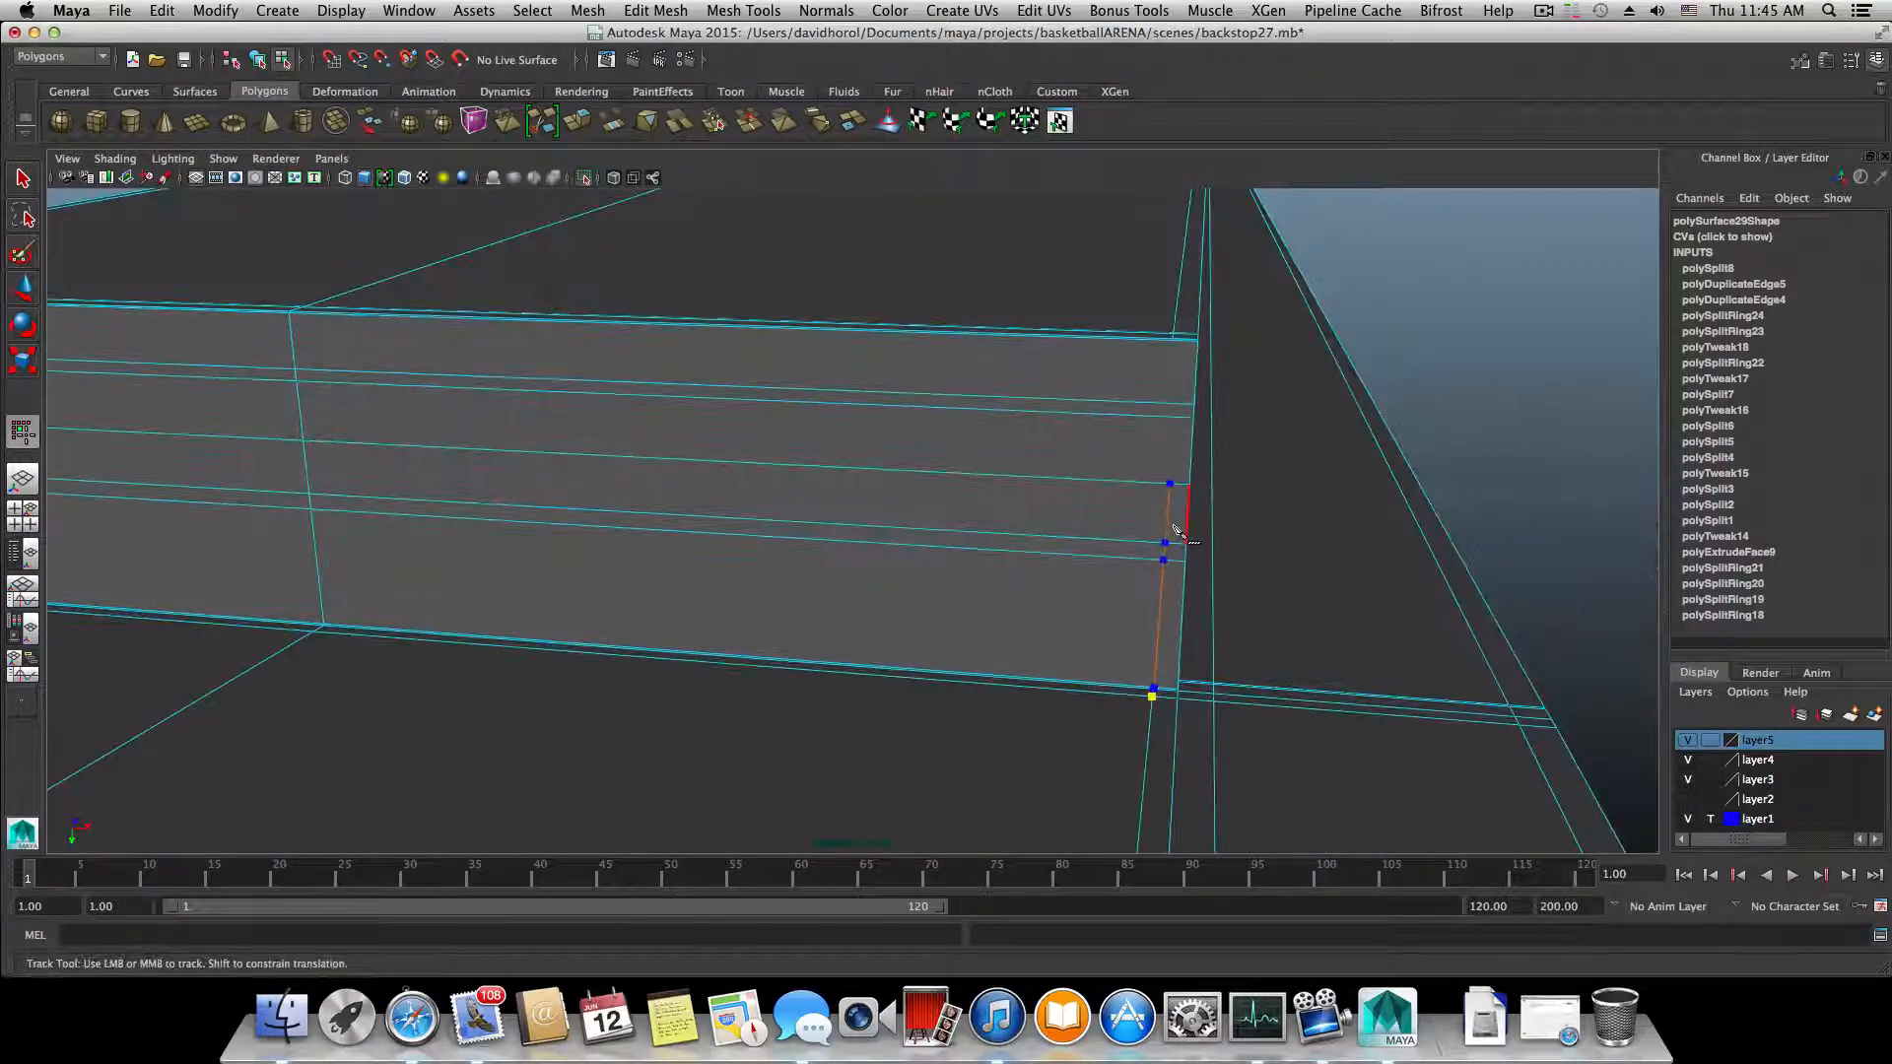
left_click(1164, 417)
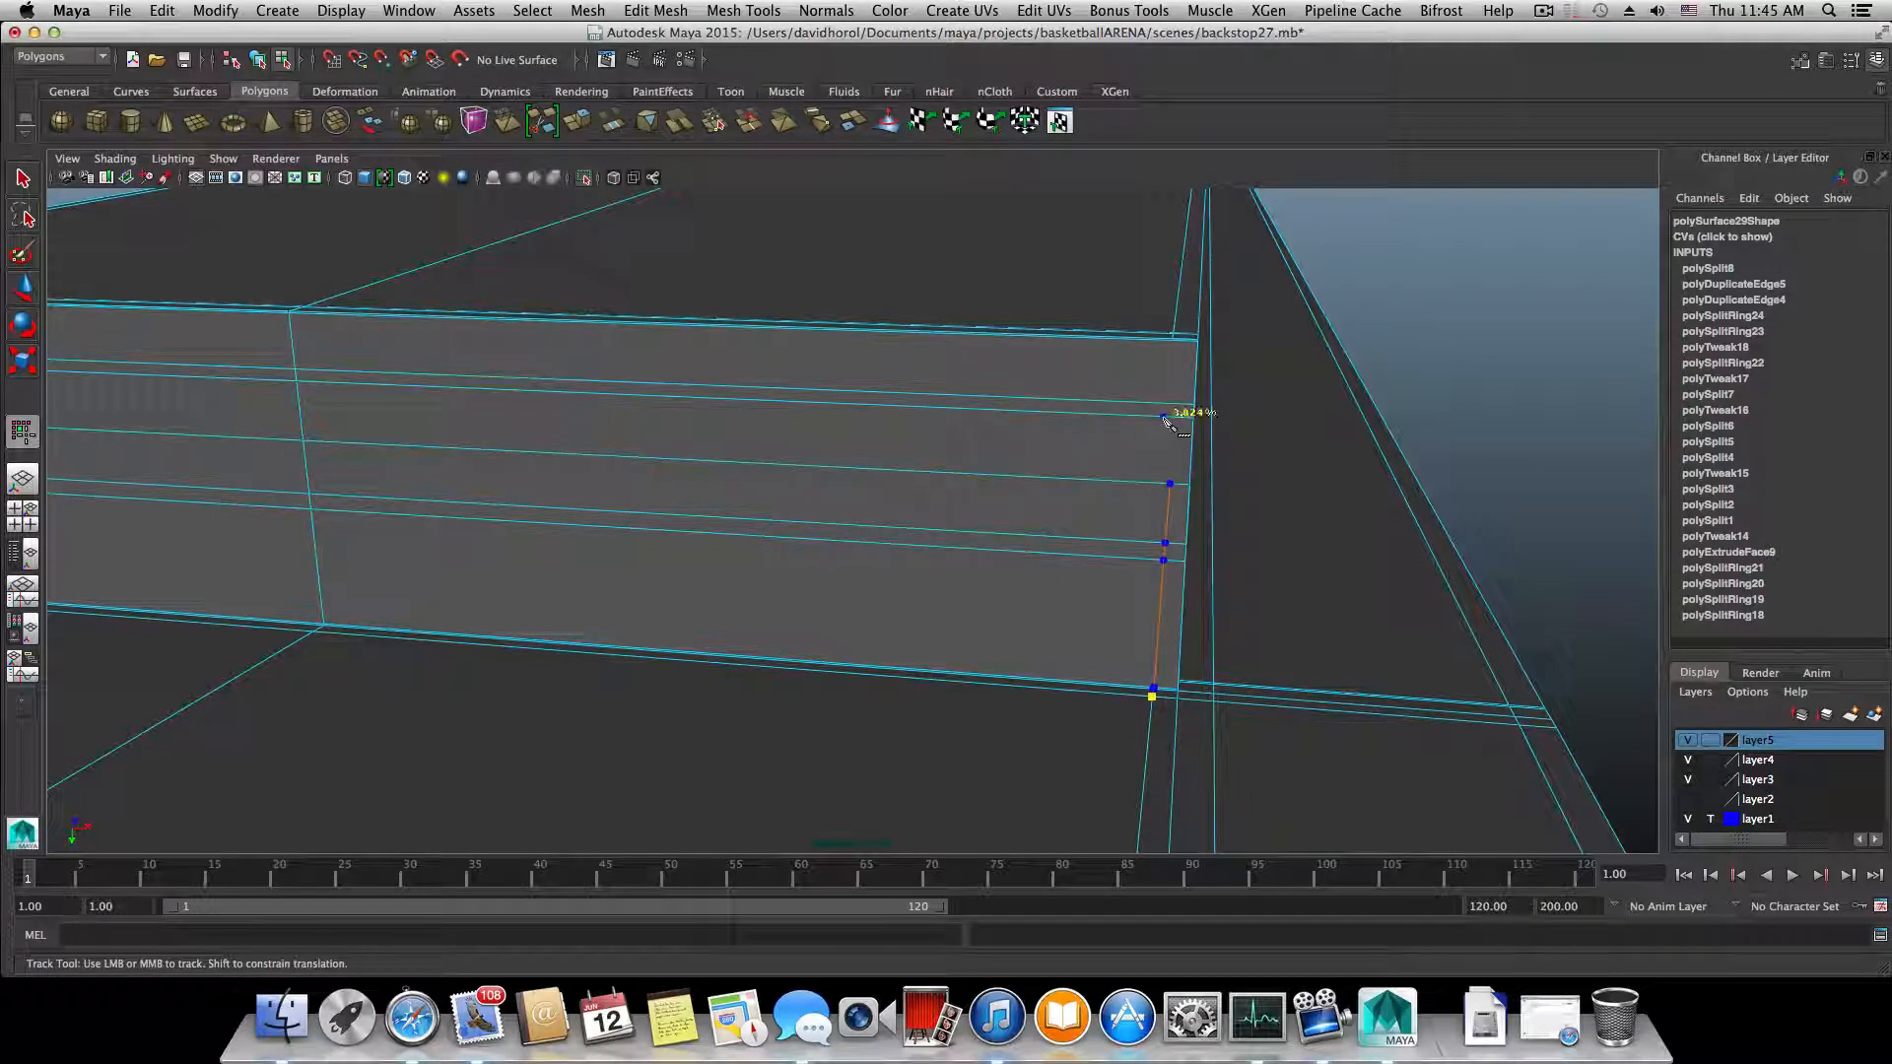
left_click(1167, 404)
- End the cut at the thin border loop on the inner wall's far side and commit it
right_click_drag(1172, 350, 1275, 582, "alt")
middle_click_drag(1419, 579, 1231, 591, "alt")
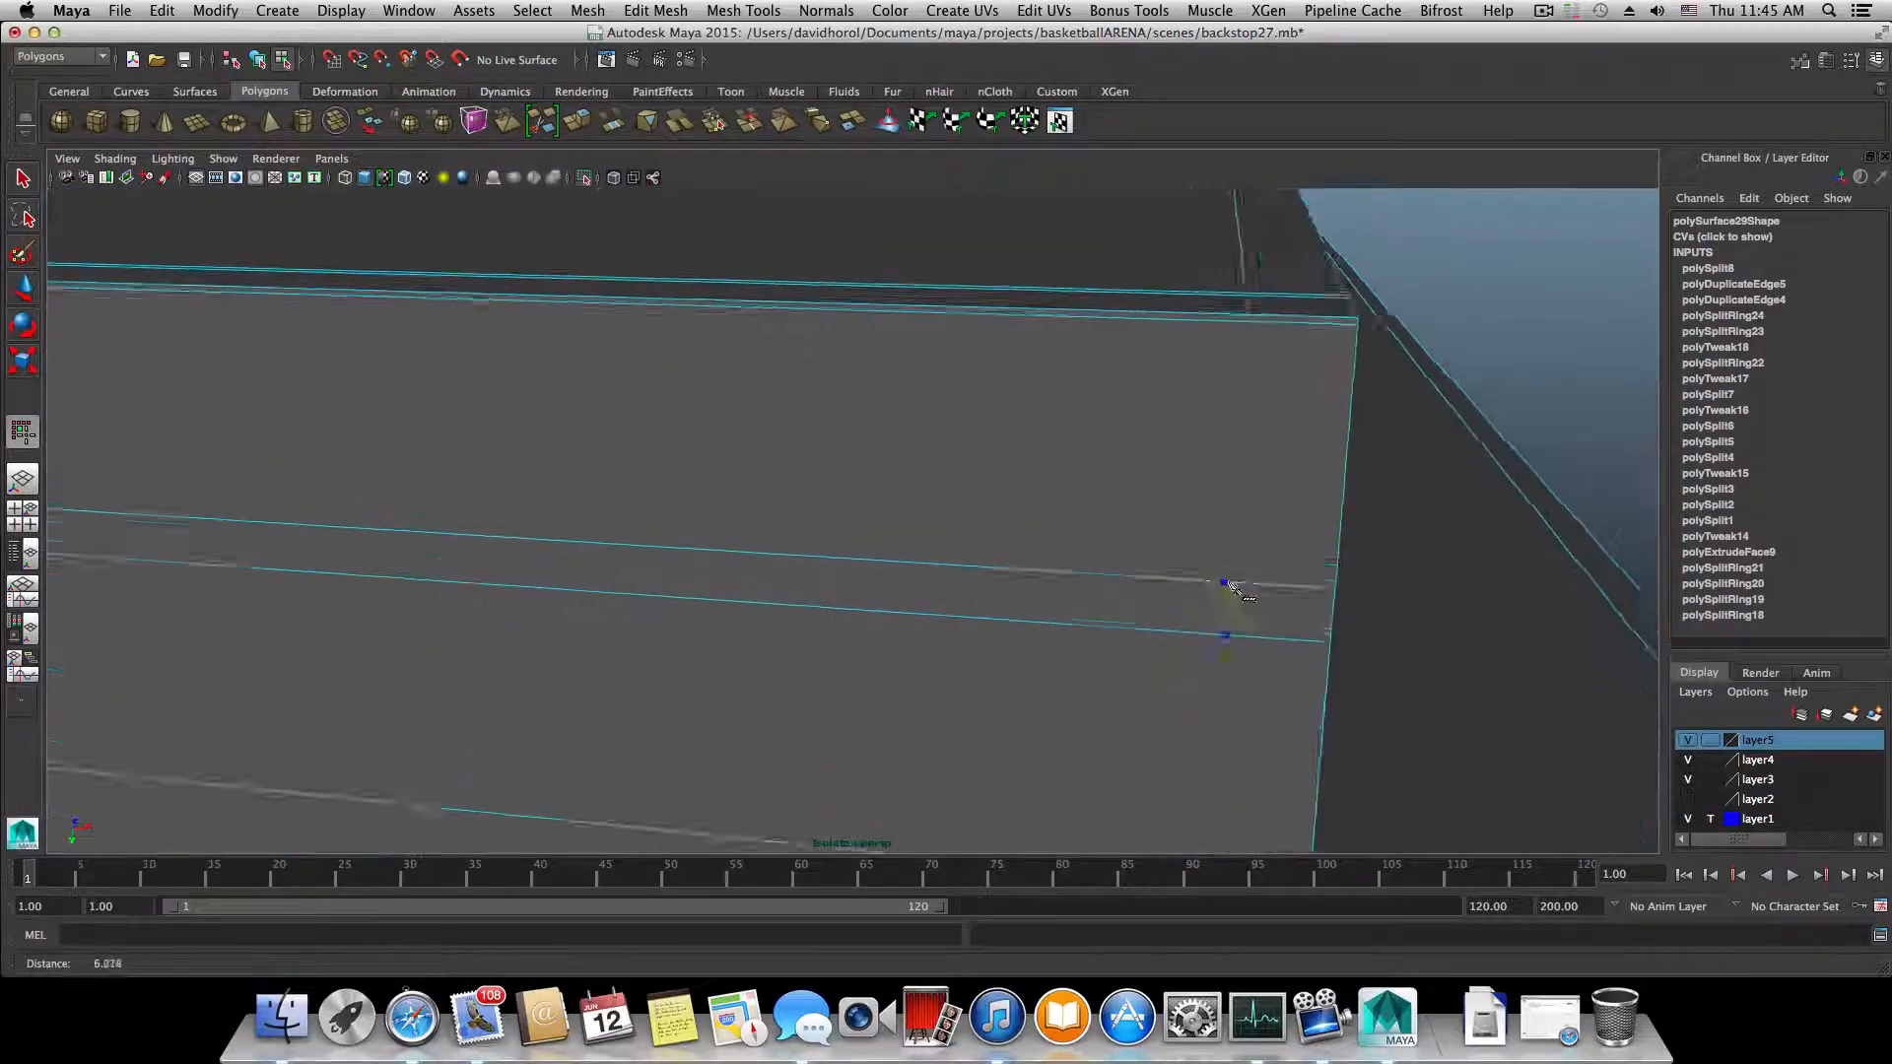
right_click_drag(1232, 591, 1279, 565, "alt")
middle_click_drag(1280, 566, 1134, 645, "alt")
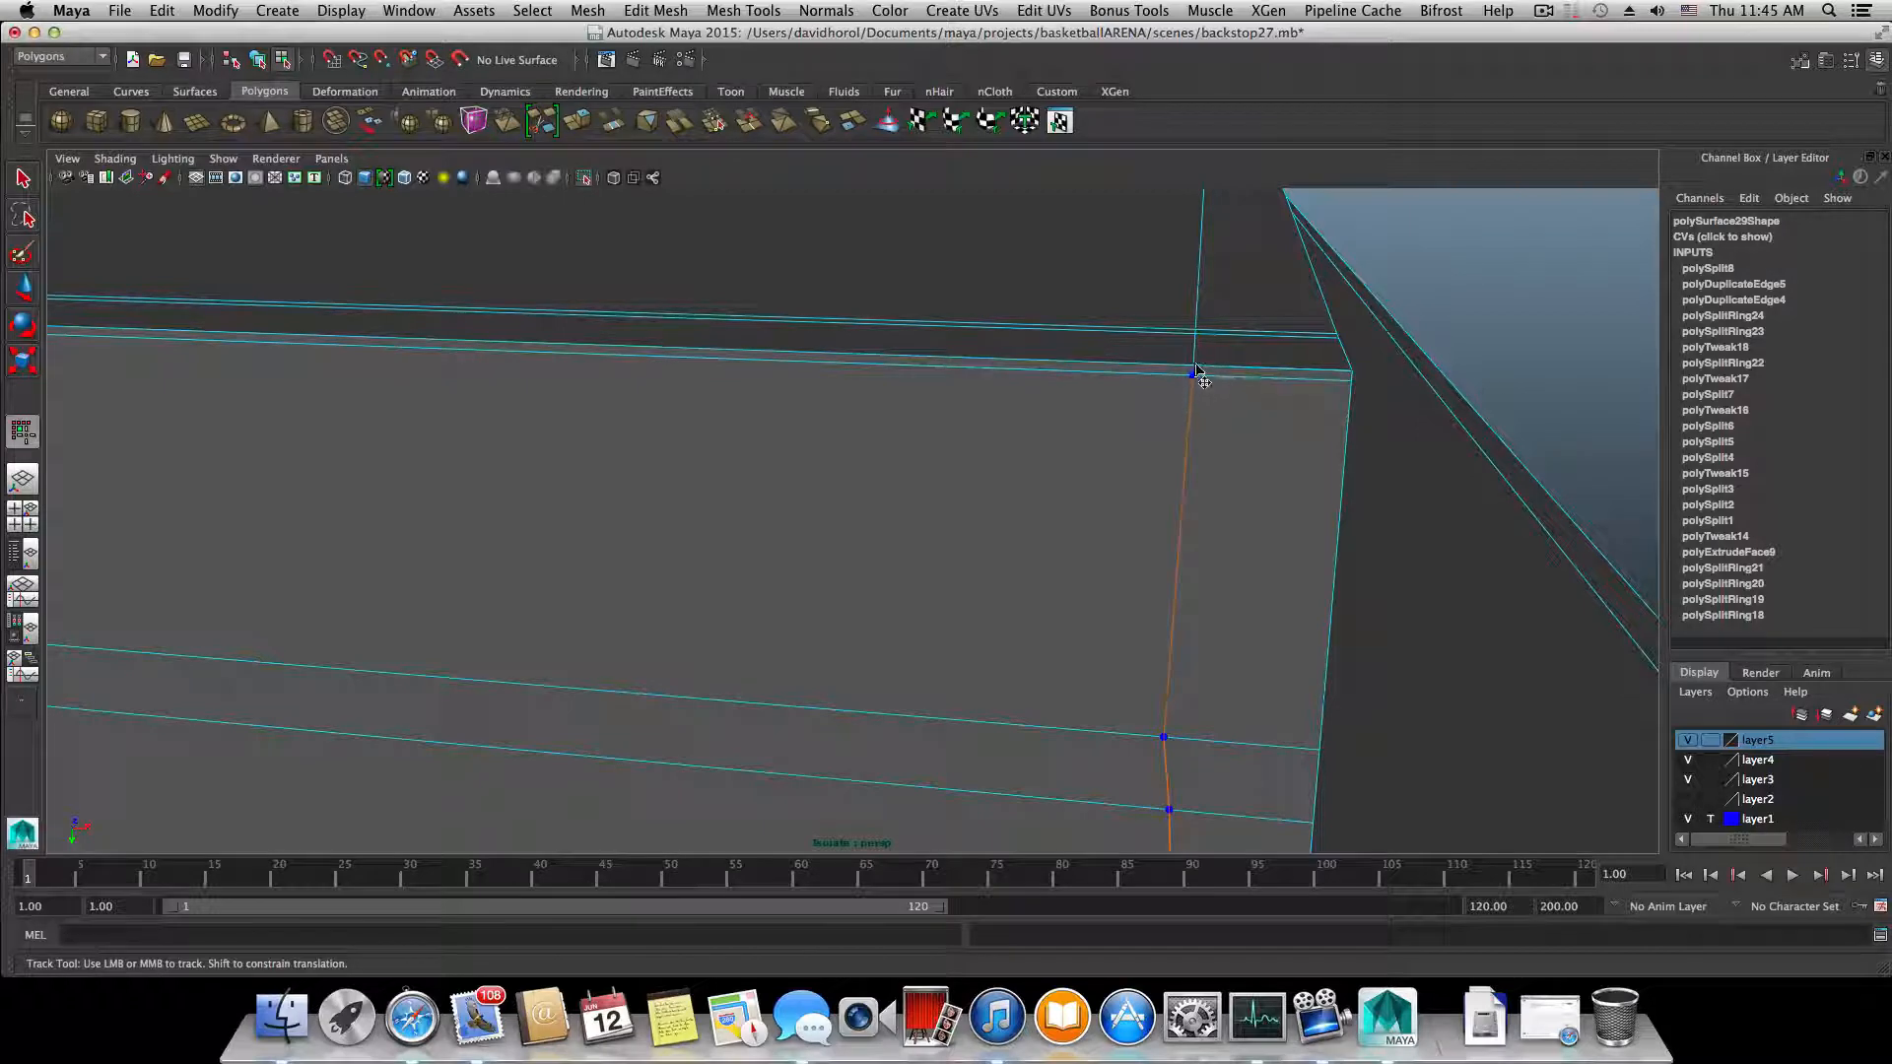
left_click_drag(1195, 370, 1153, 340, "alt")
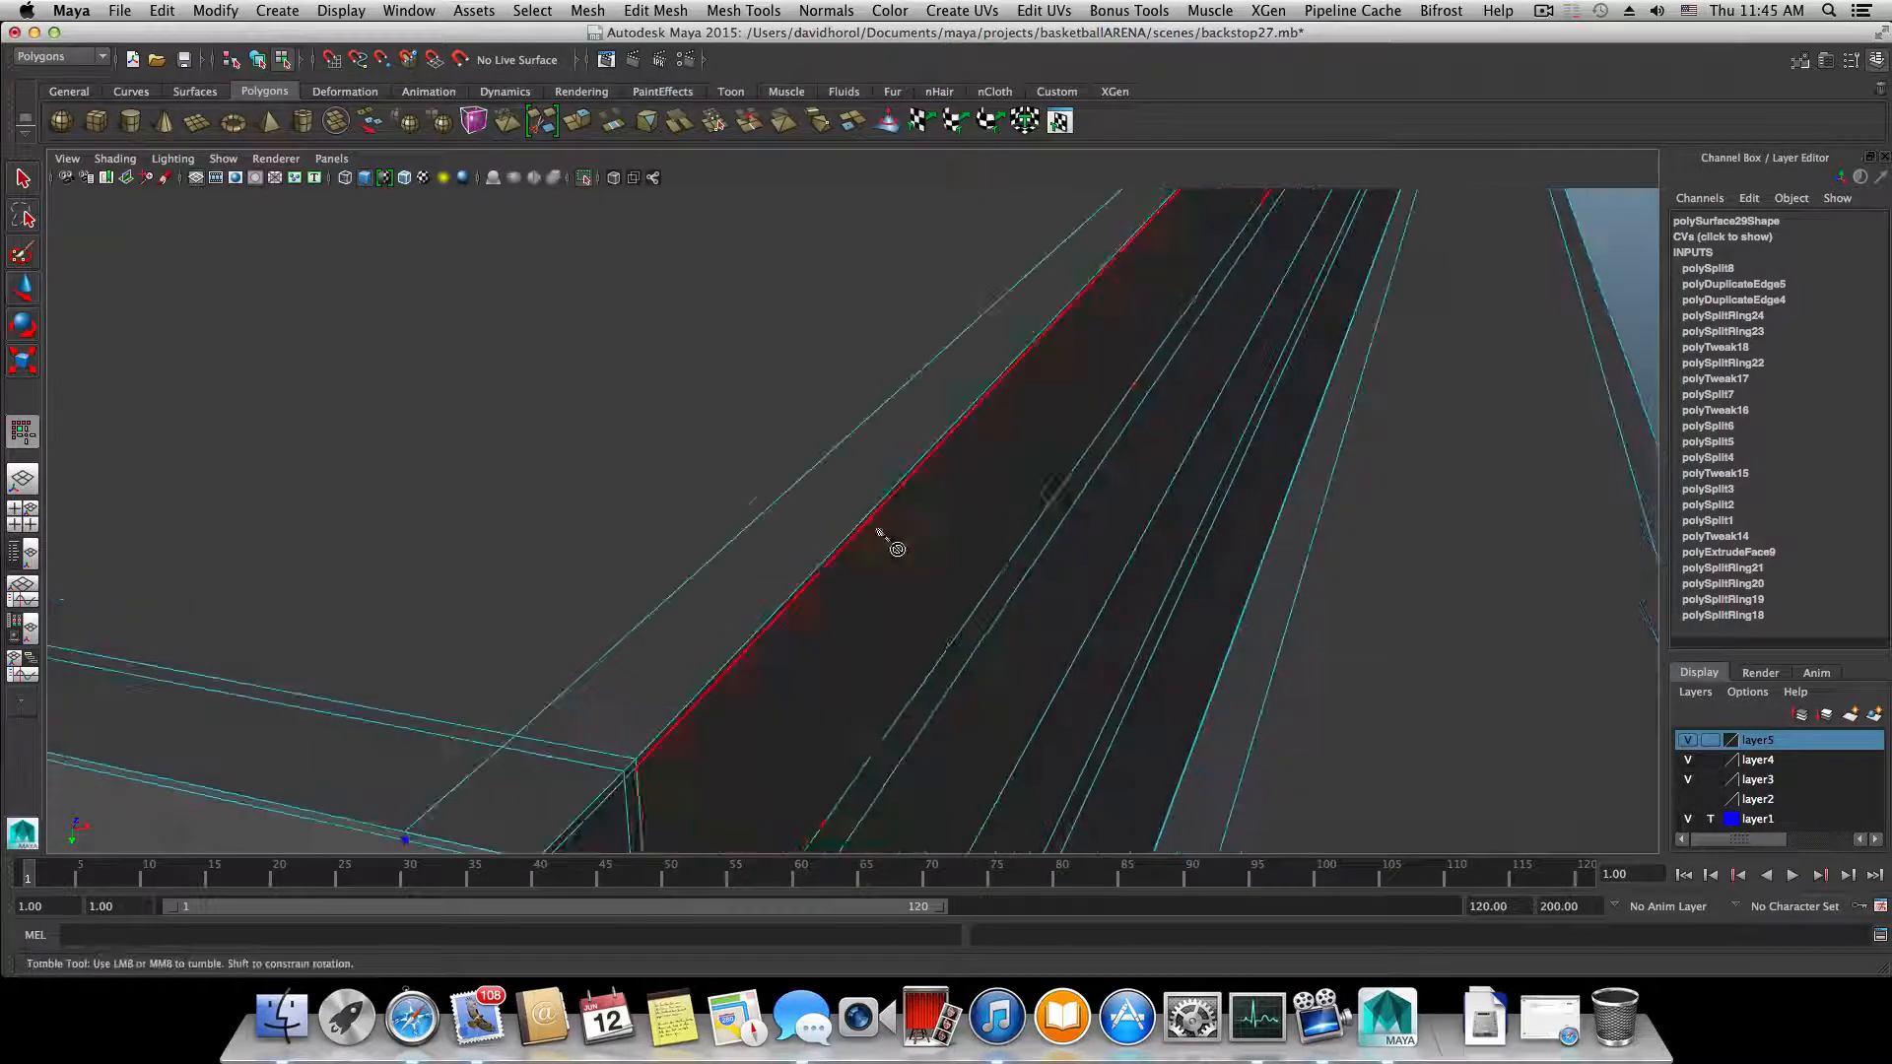
middle_click_drag(746, 670, 924, 483, "alt")
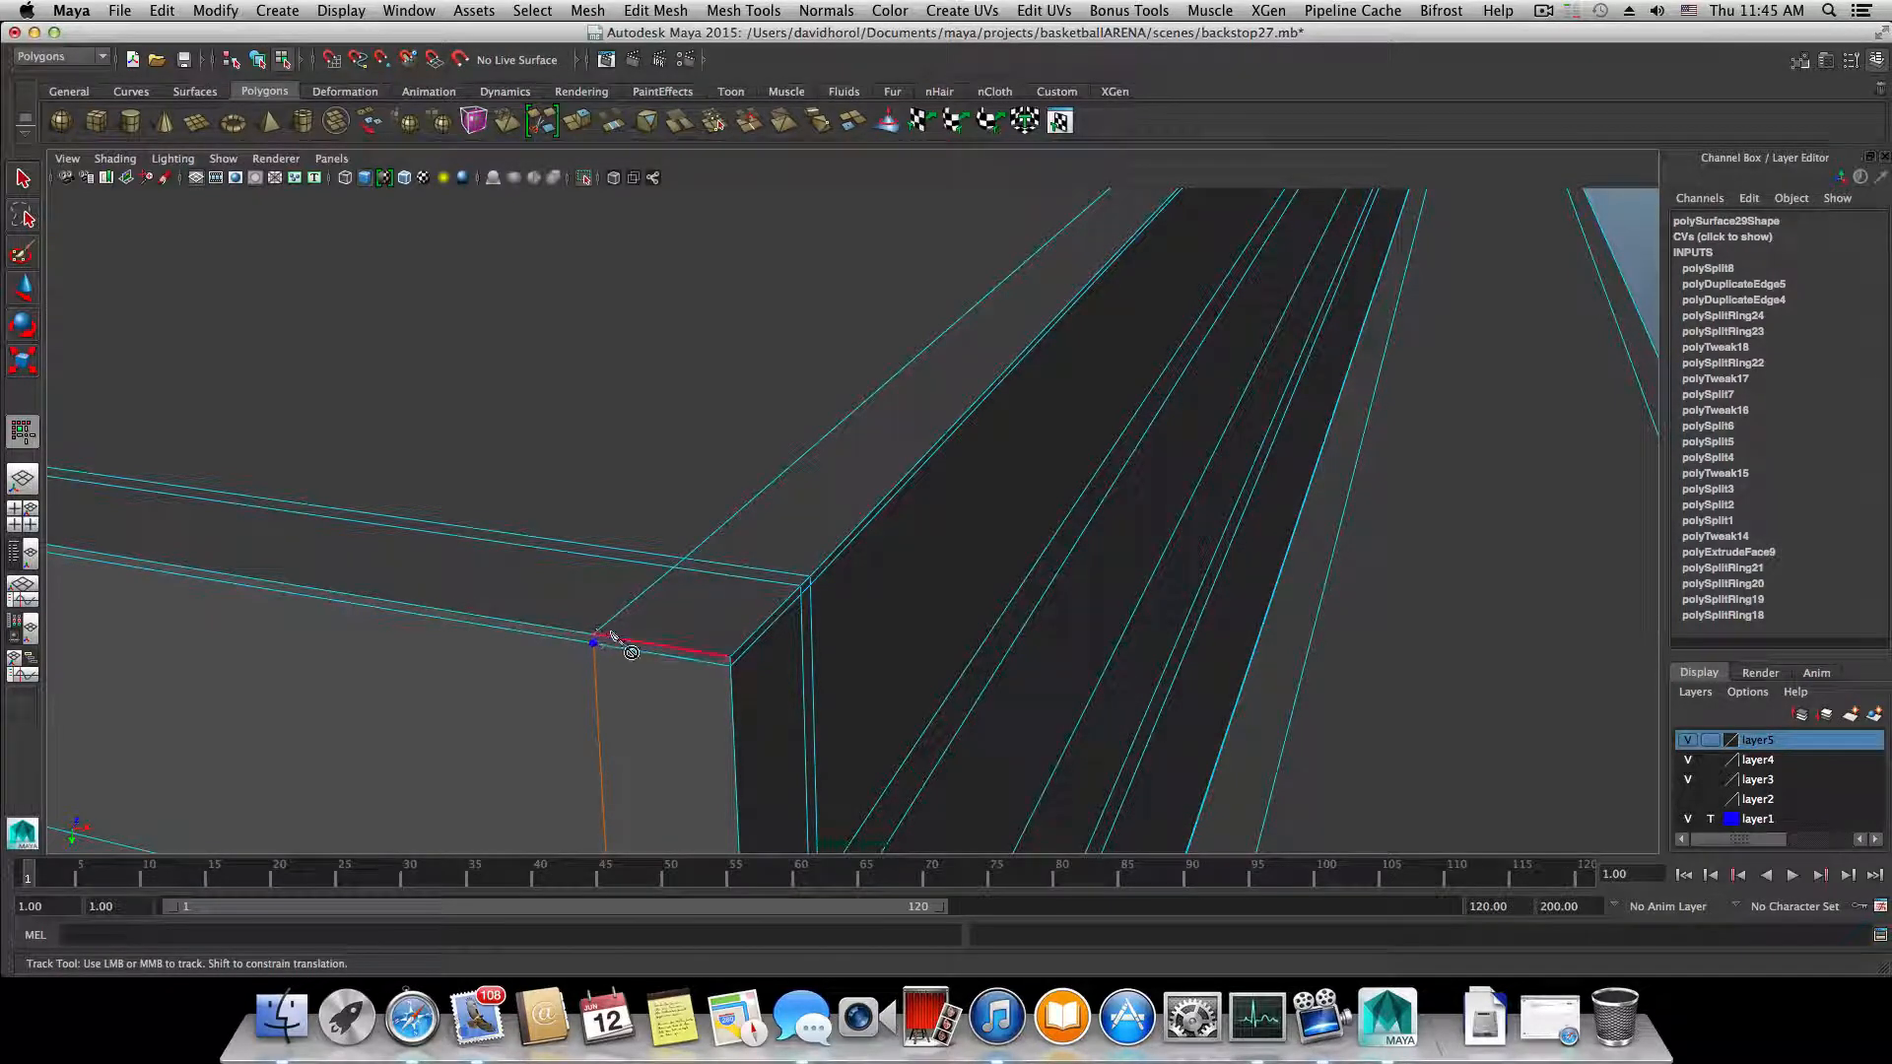
key("Return")
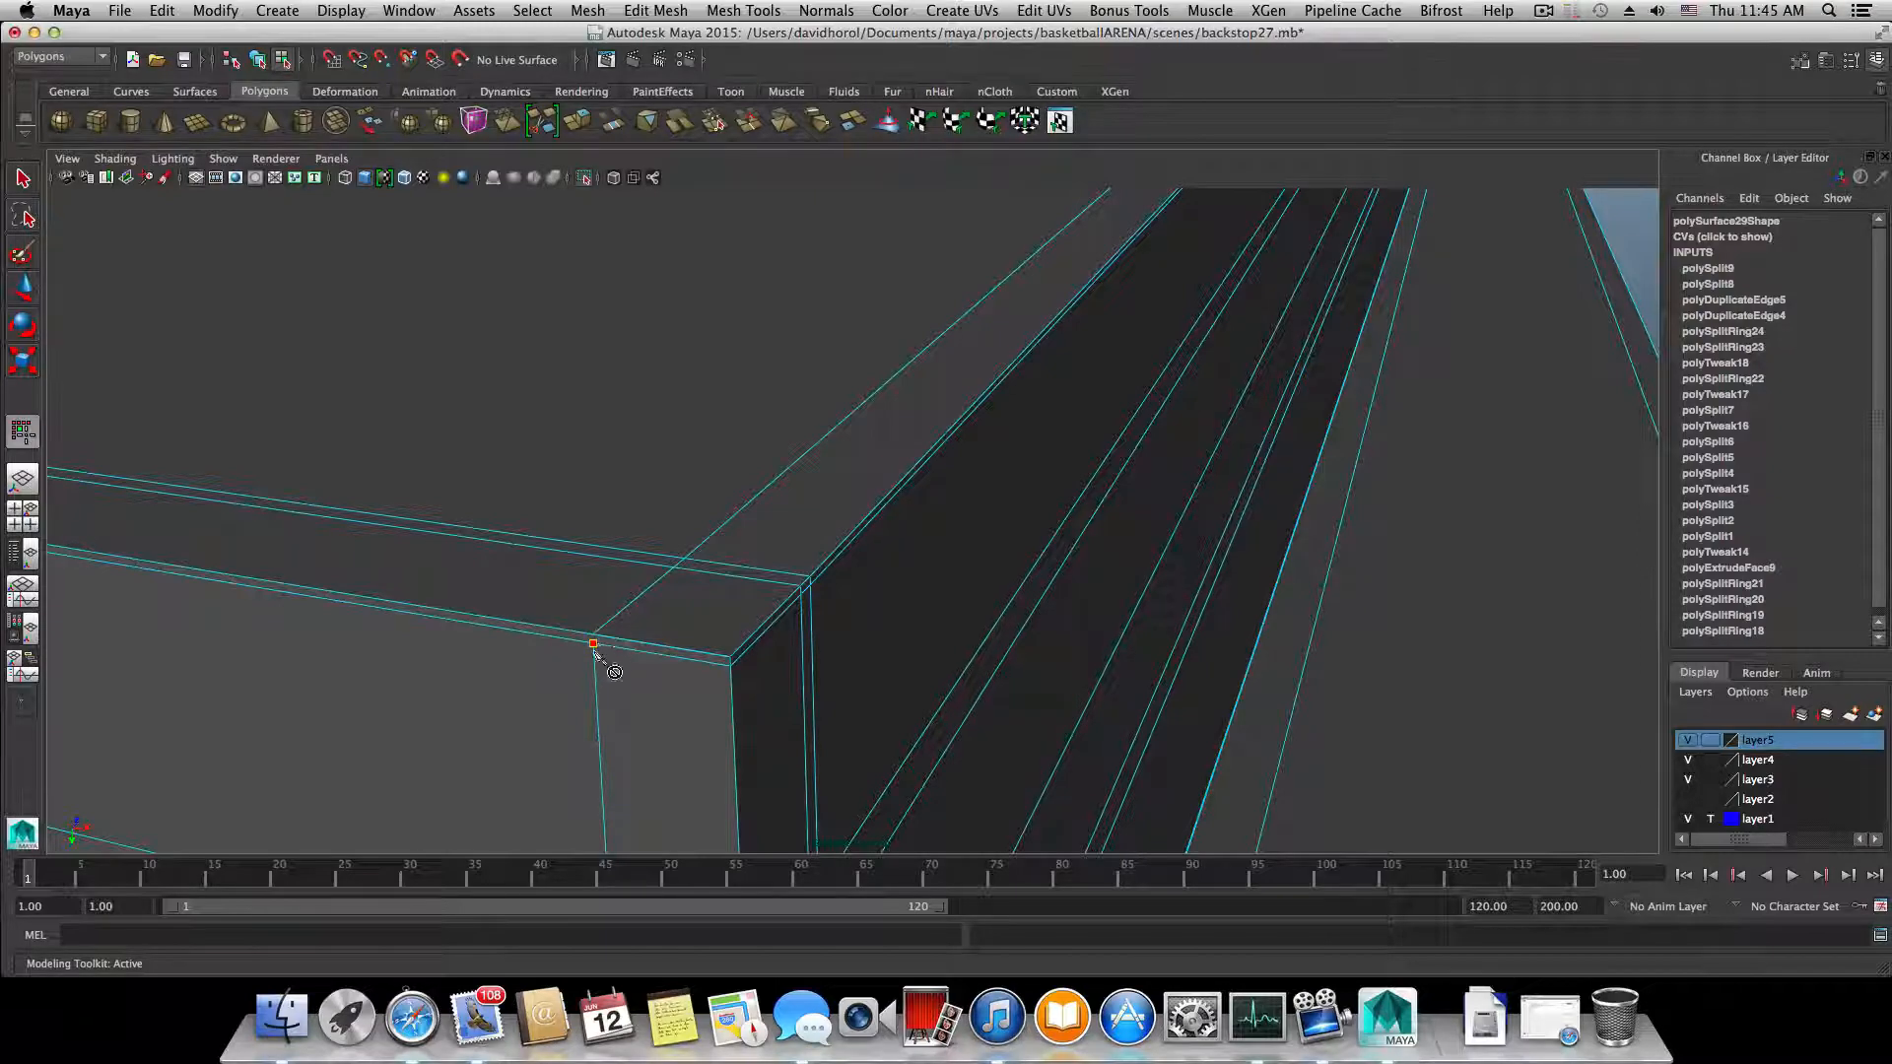
- Cut a short edge from the finished cut's end vertex to the opening's outer border where the face edge arrives
left_click_drag(594, 651, 456, 684, "alt")
middle_click_drag(456, 684, 1486, 535, "alt")
right_click_drag(1034, 561, 1023, 400, "alt")
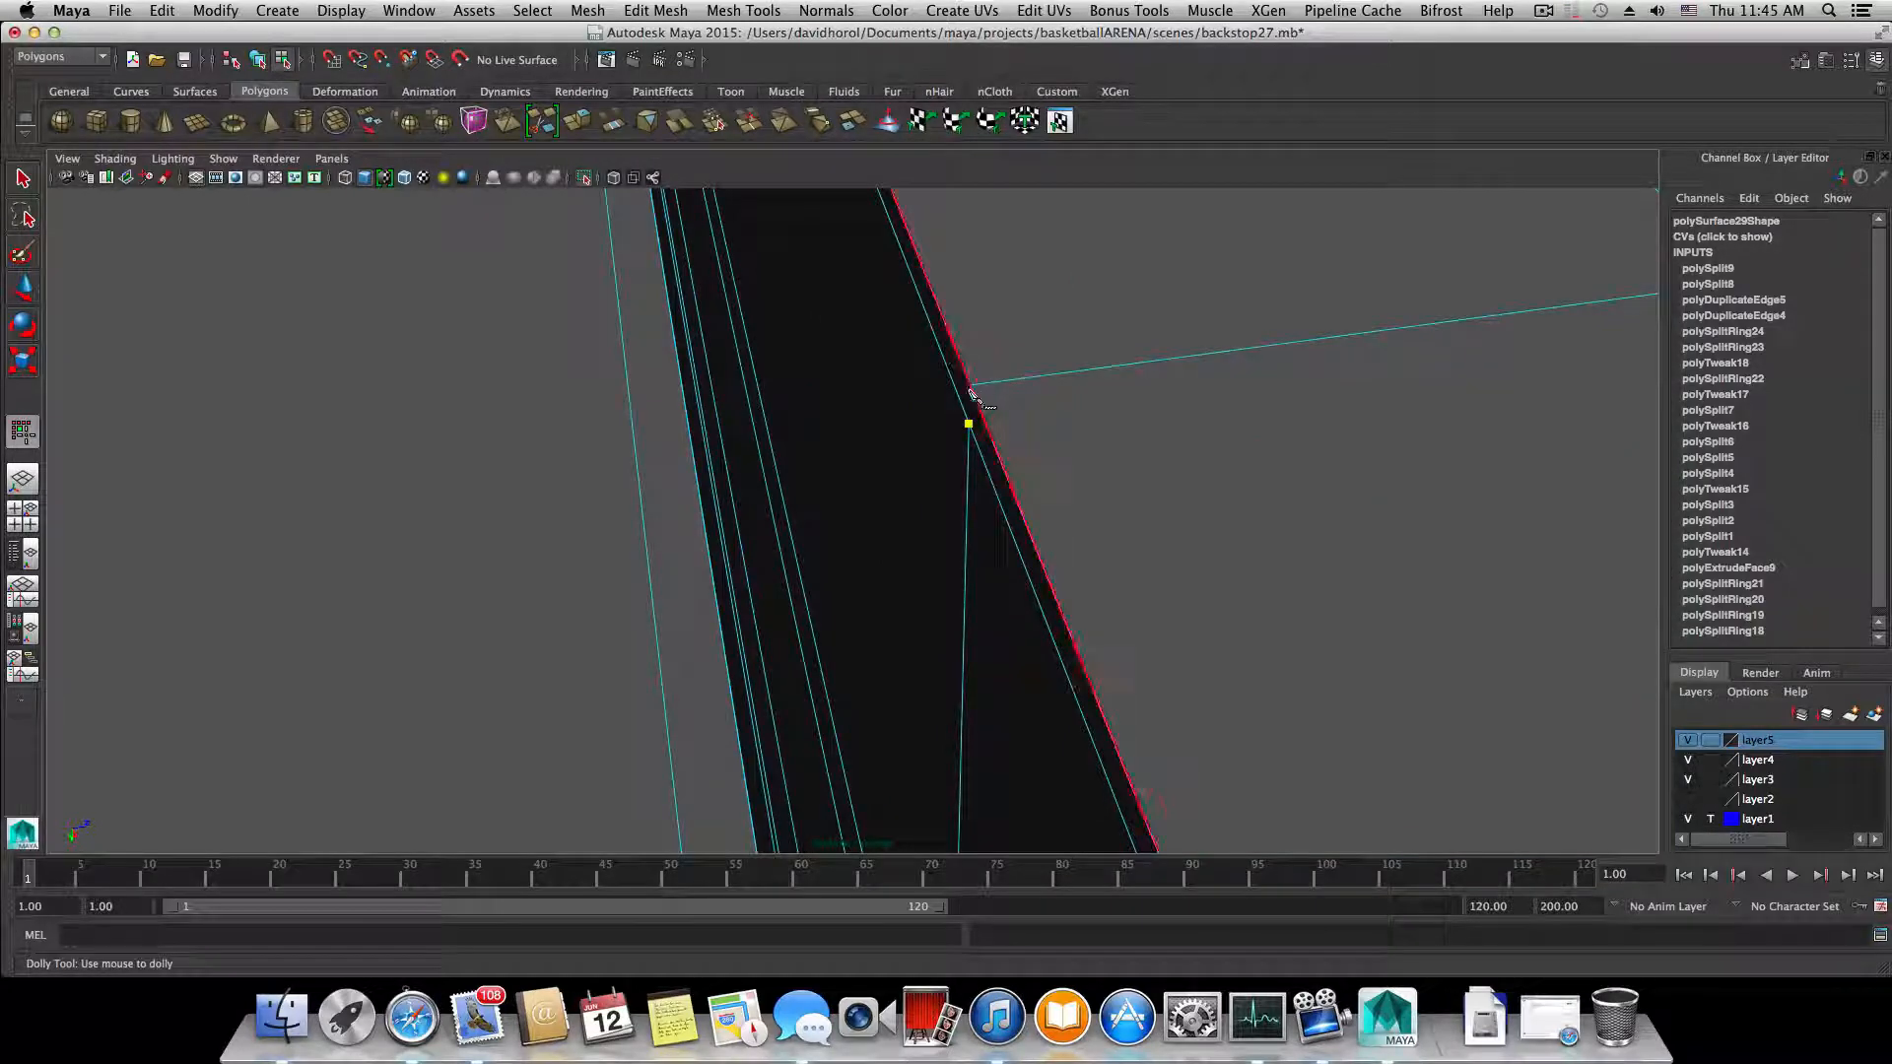
right_click_drag(972, 387, 917, 402, "alt")
left_click_drag(918, 402, 988, 405, "alt")
middle_click_drag(988, 405, 855, 390, "alt")
right_click_drag(855, 390, 717, 395, "alt")
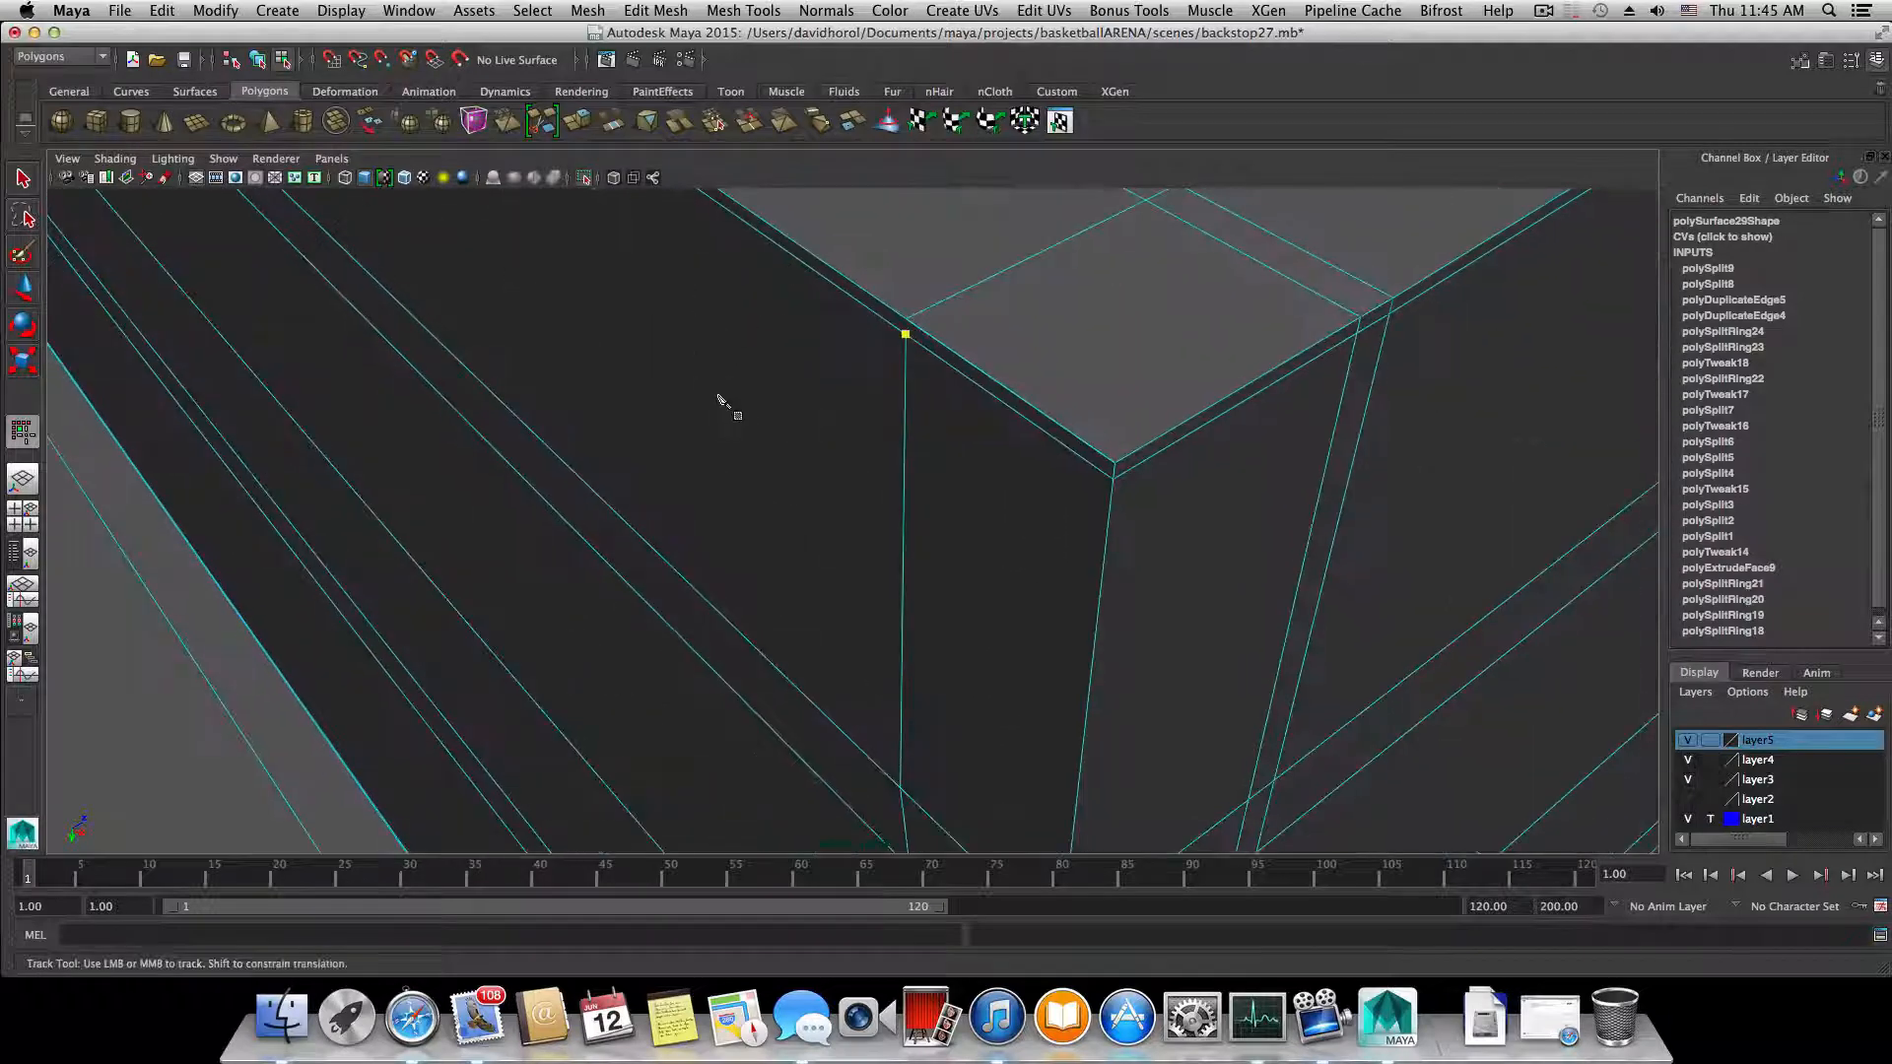
right_click_drag(858, 326, 891, 338, "alt")
middle_click_drag(891, 338, 891, 367, "alt")
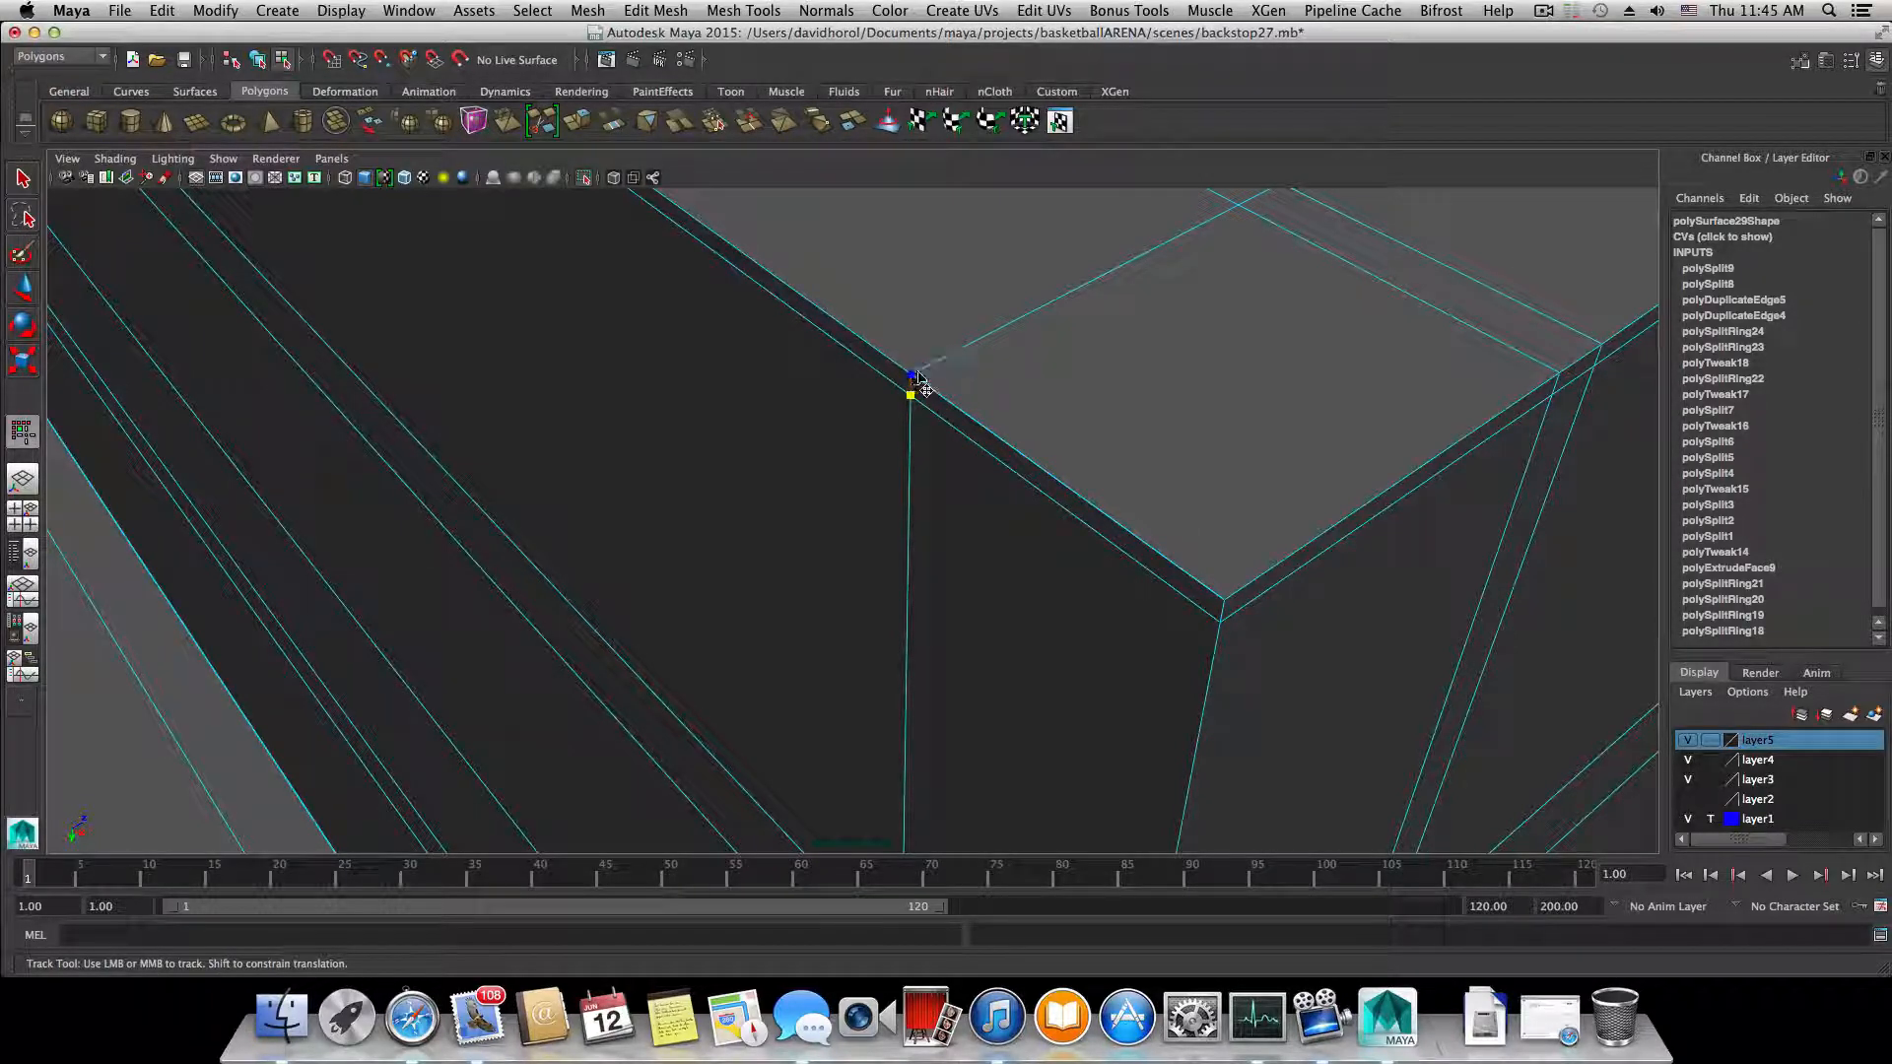
right_click(928, 367)
- Select the vertices where the short cut meets the face edge on the opening's border and merge them with Merge Components
right_click_drag(908, 391, 958, 421, "alt")
middle_click_drag(959, 422, 949, 447, "alt")
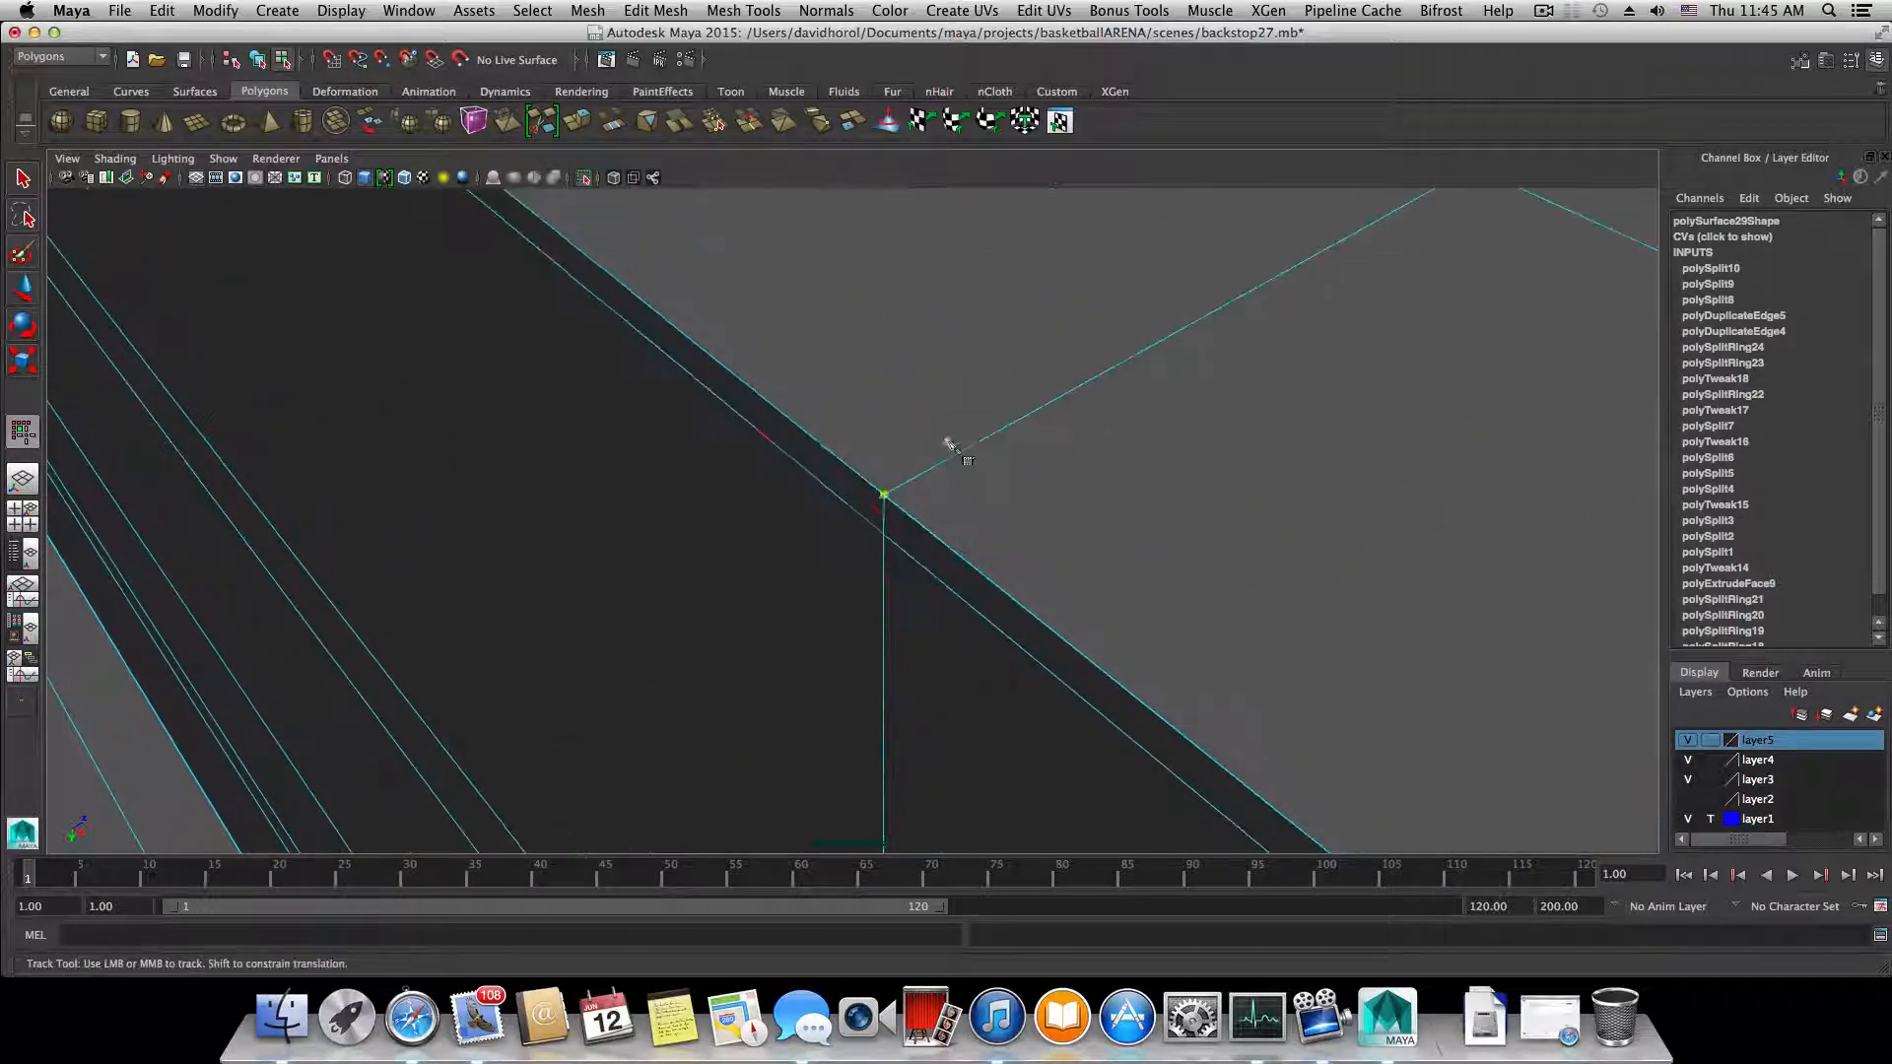
left_click(23, 175)
right_click_drag(727, 490, 767, 497)
left_click(882, 493)
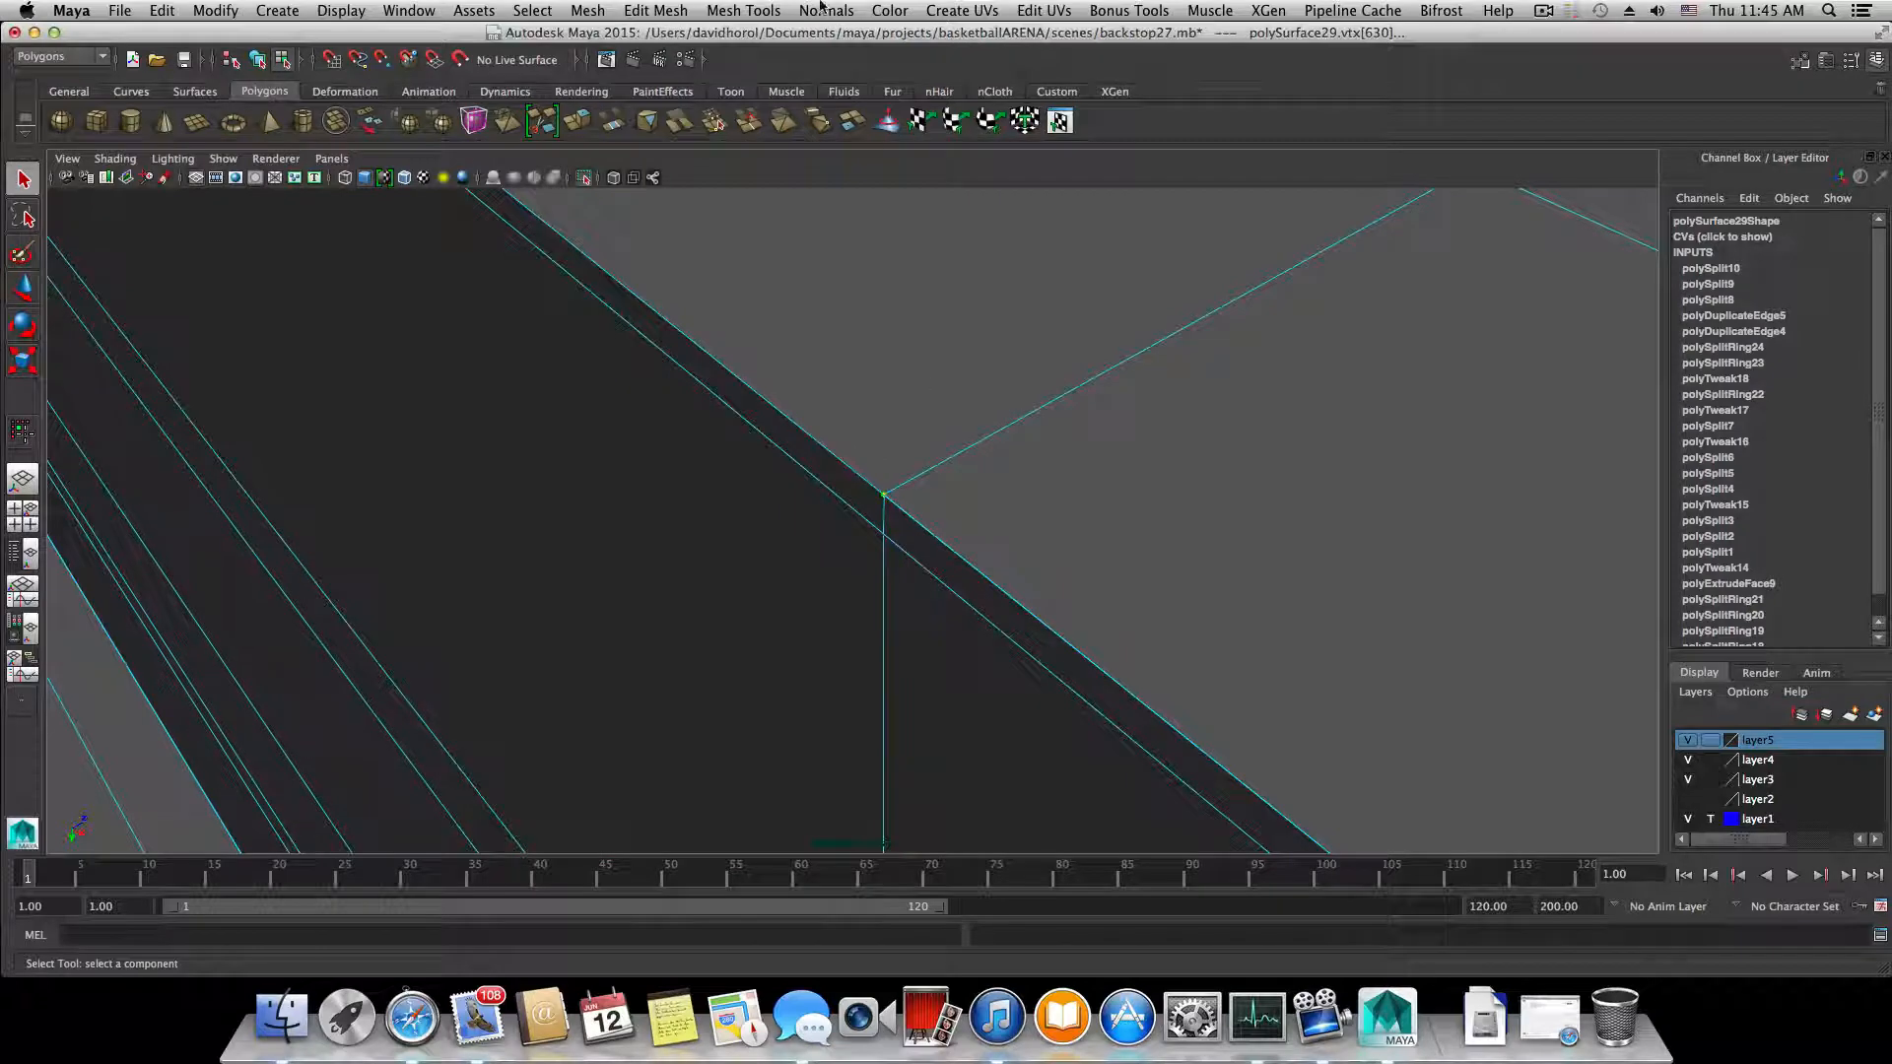
left_click(679, 12)
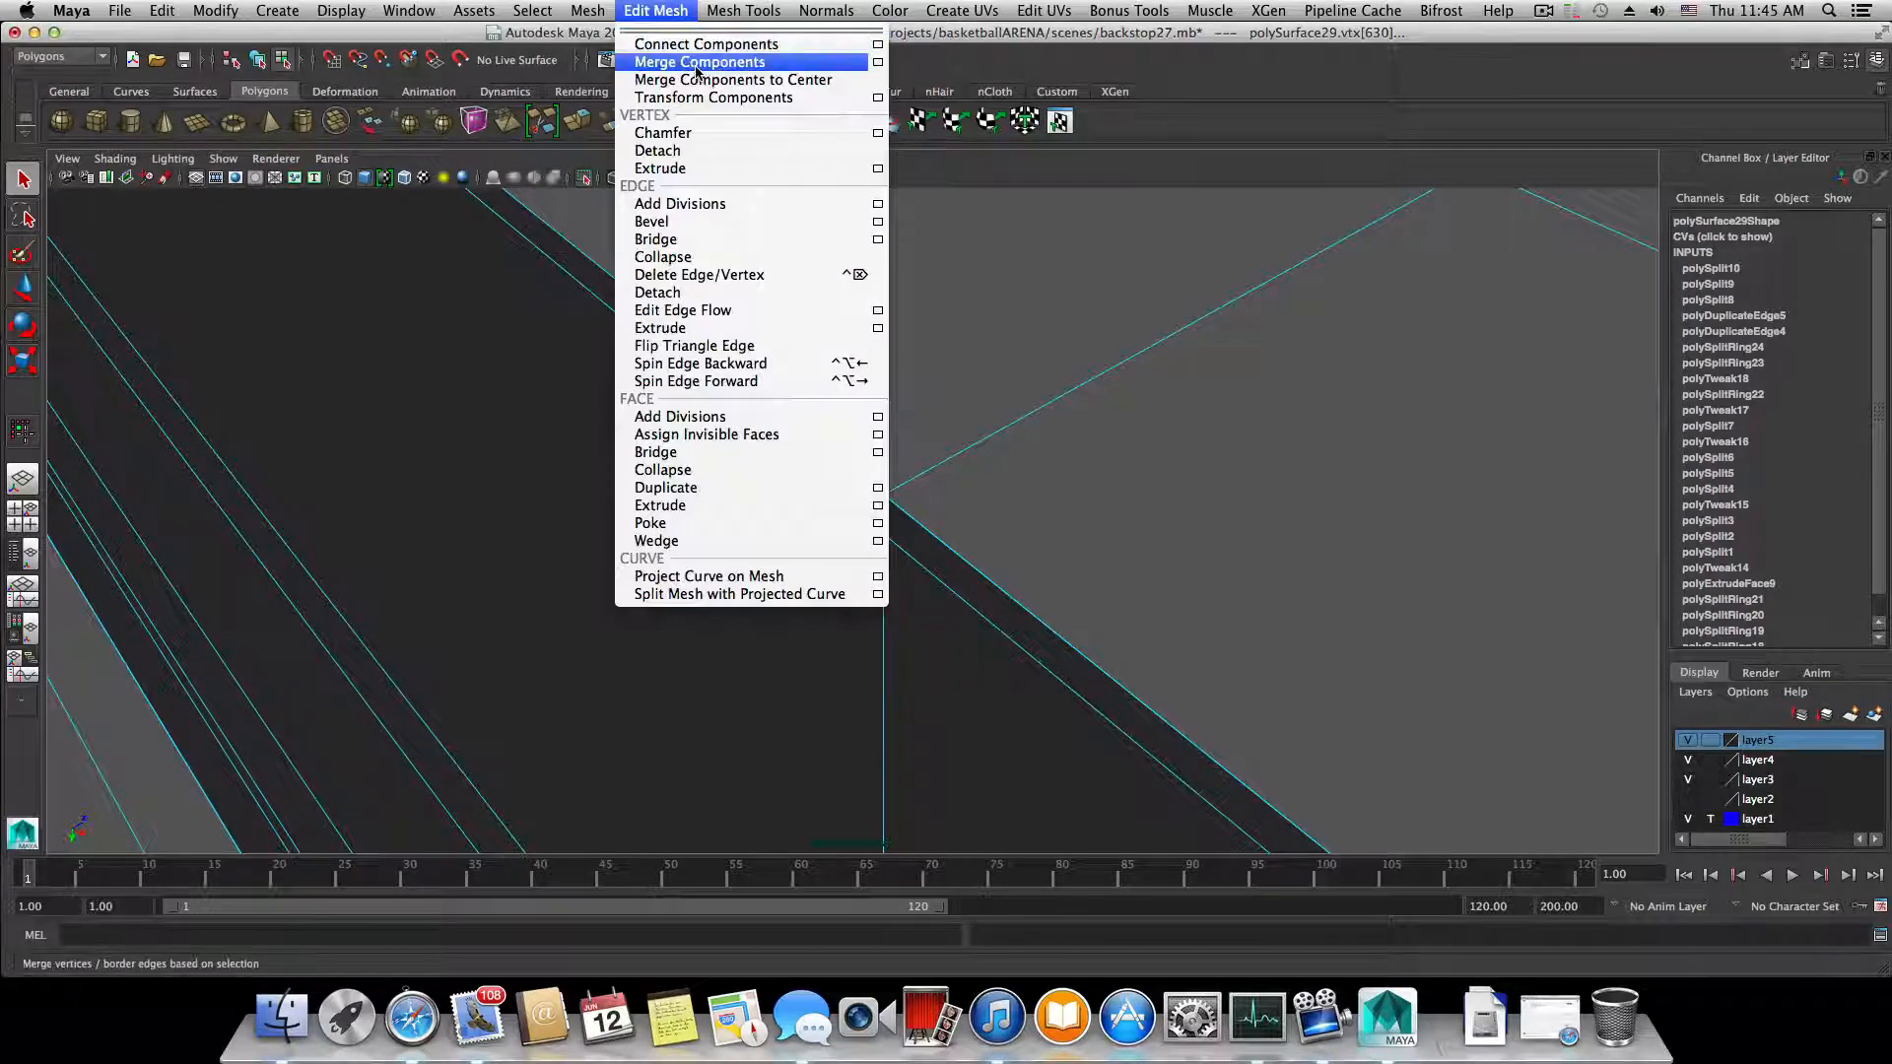
left_click(689, 65)
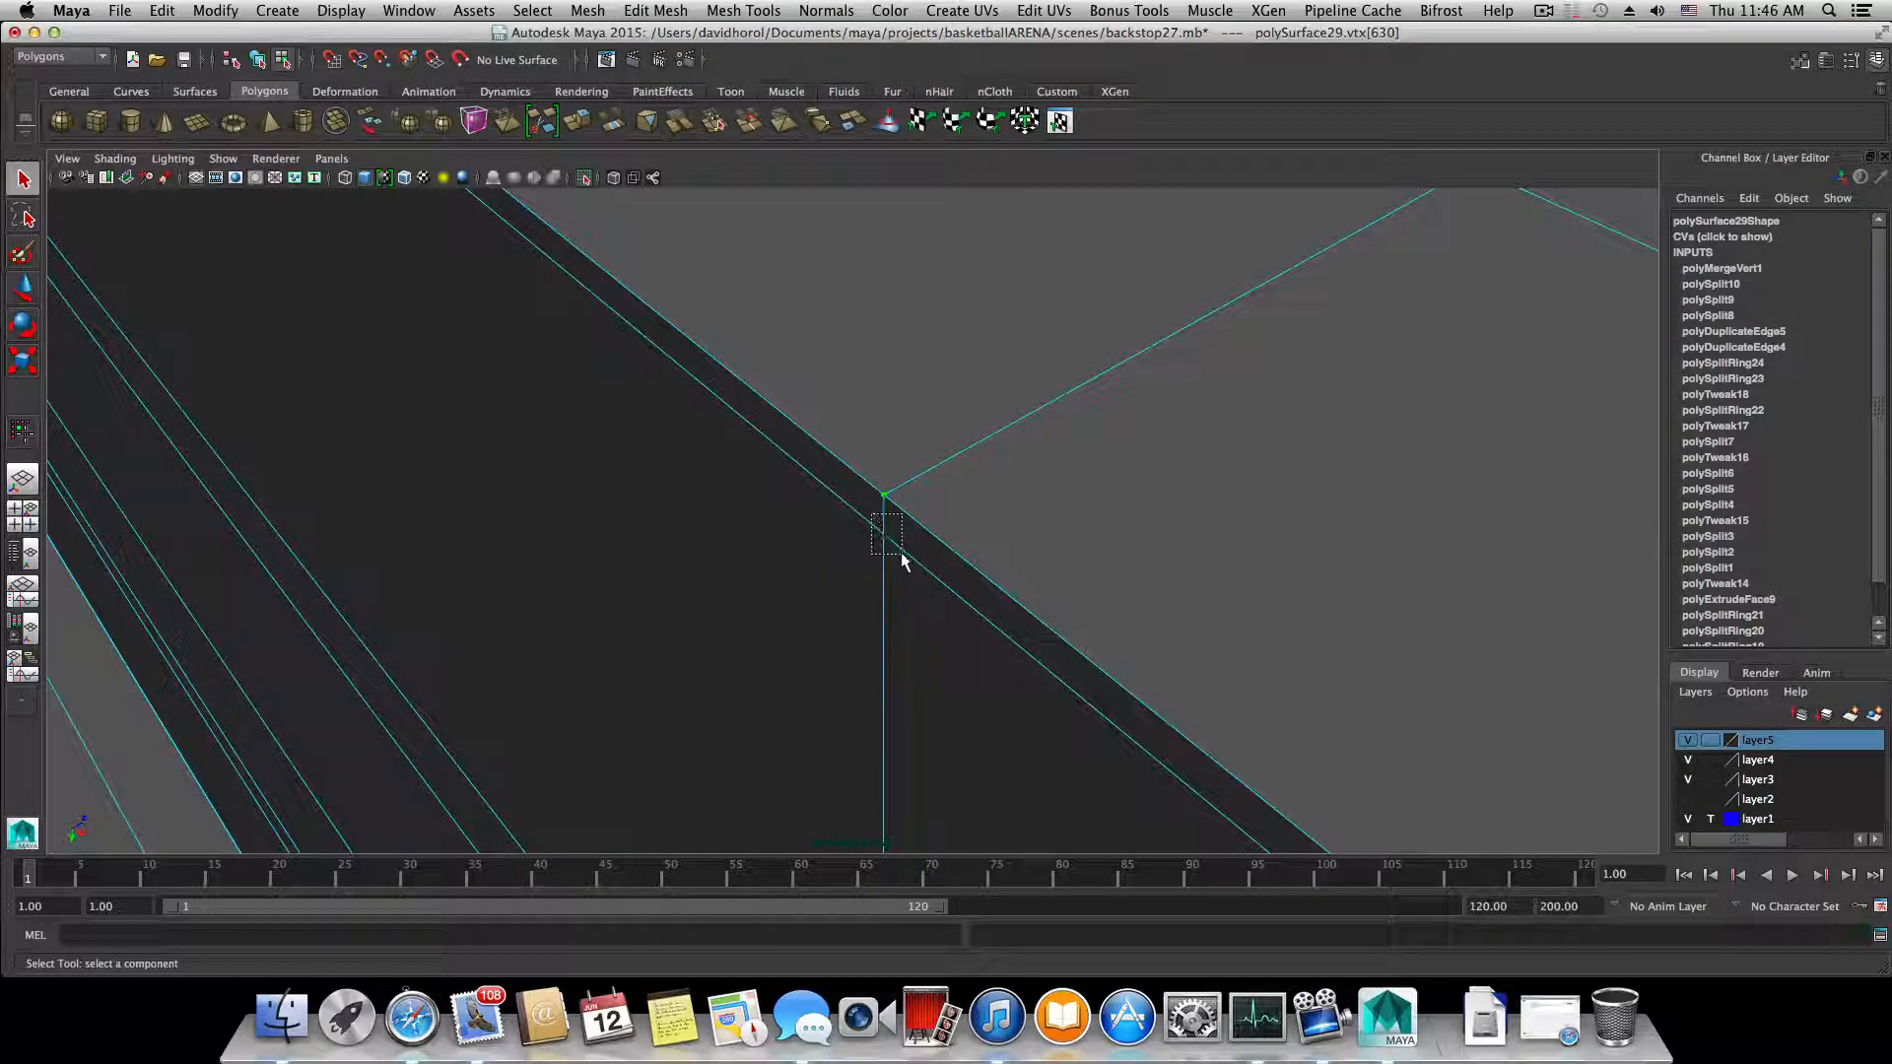
- Move the new cut's vertices on the inner wall's middle loop and the adjacent paired loop sideways to straighten the cut
left_click_drag(857, 548, 857, 548)
mouse_move(856, 548)
left_mouse_down("alt")
mouse_move(946, 533)
mouse_move(883, 279)
mouse_move(928, 334)
mouse_move(1127, 410)
mouse_move(900, 384)
mouse_move(866, 514)
left_mouse_up("alt")
left_click(852, 480)
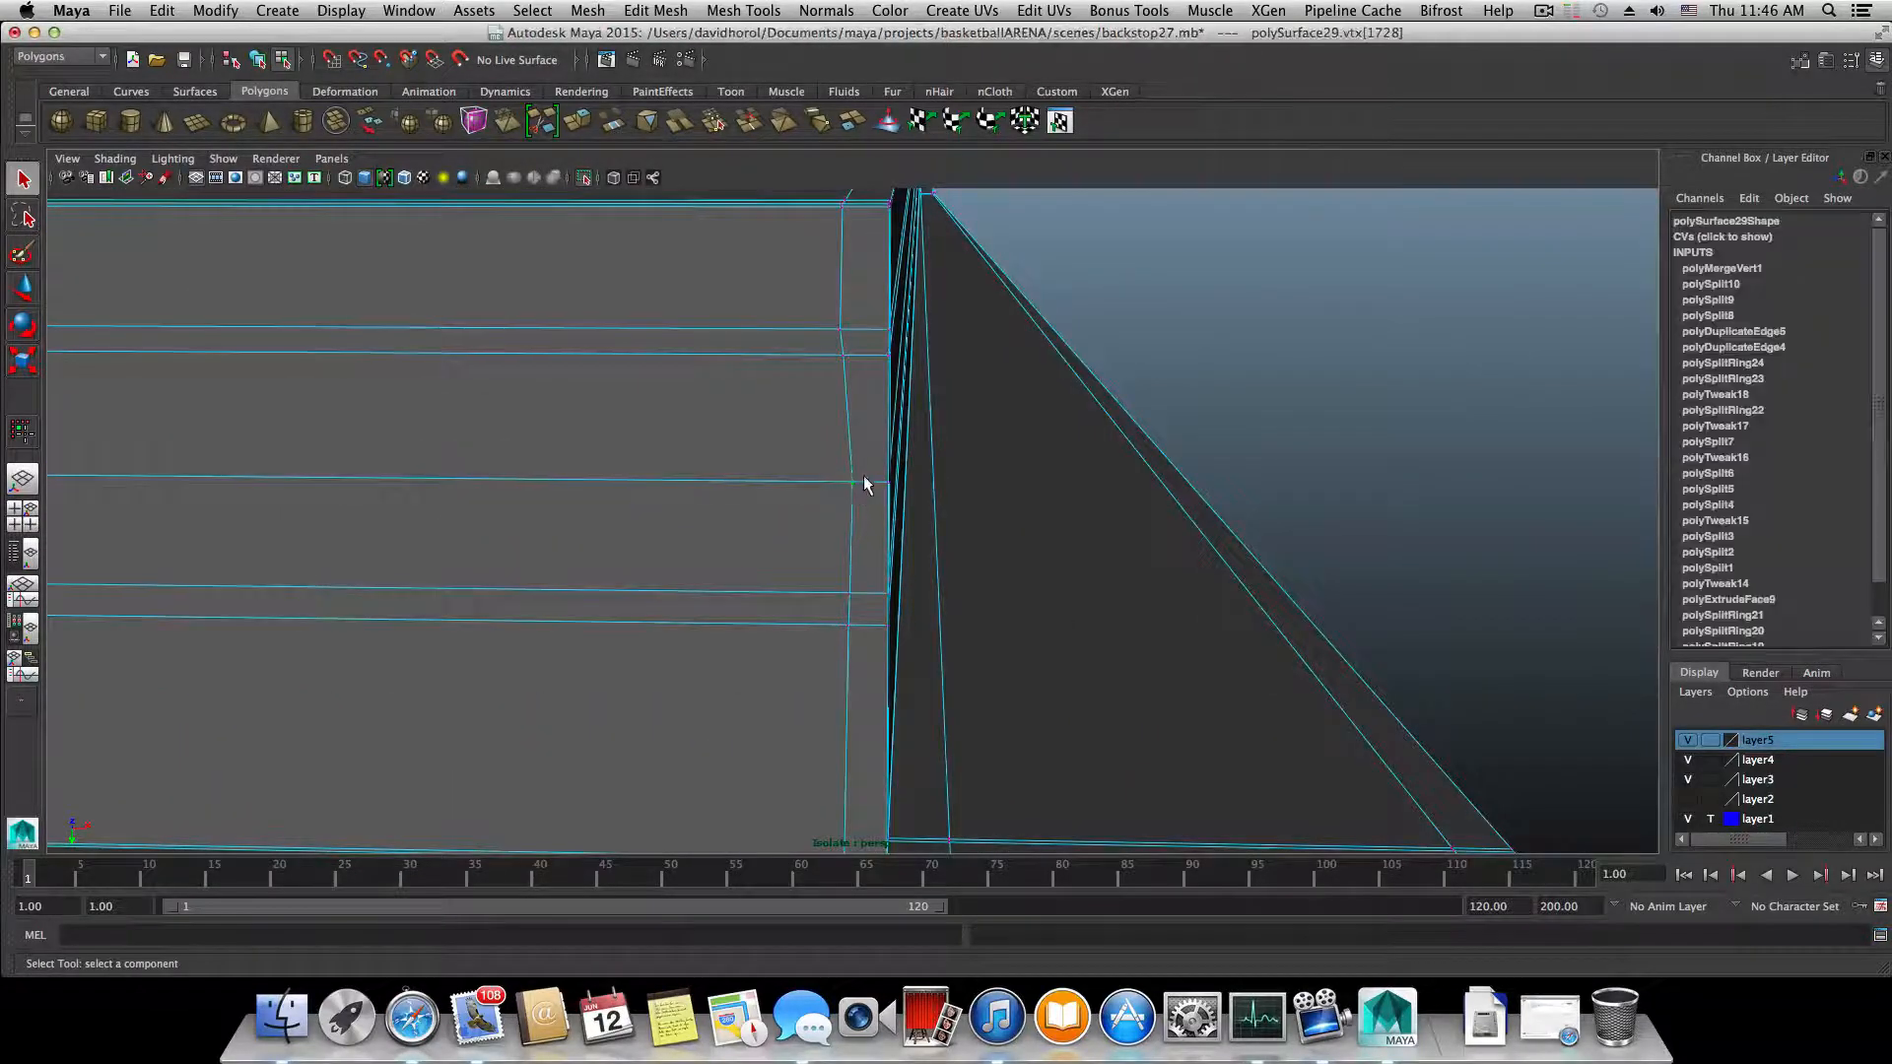
key("w")
left_click_drag(1034, 482, 1024, 483)
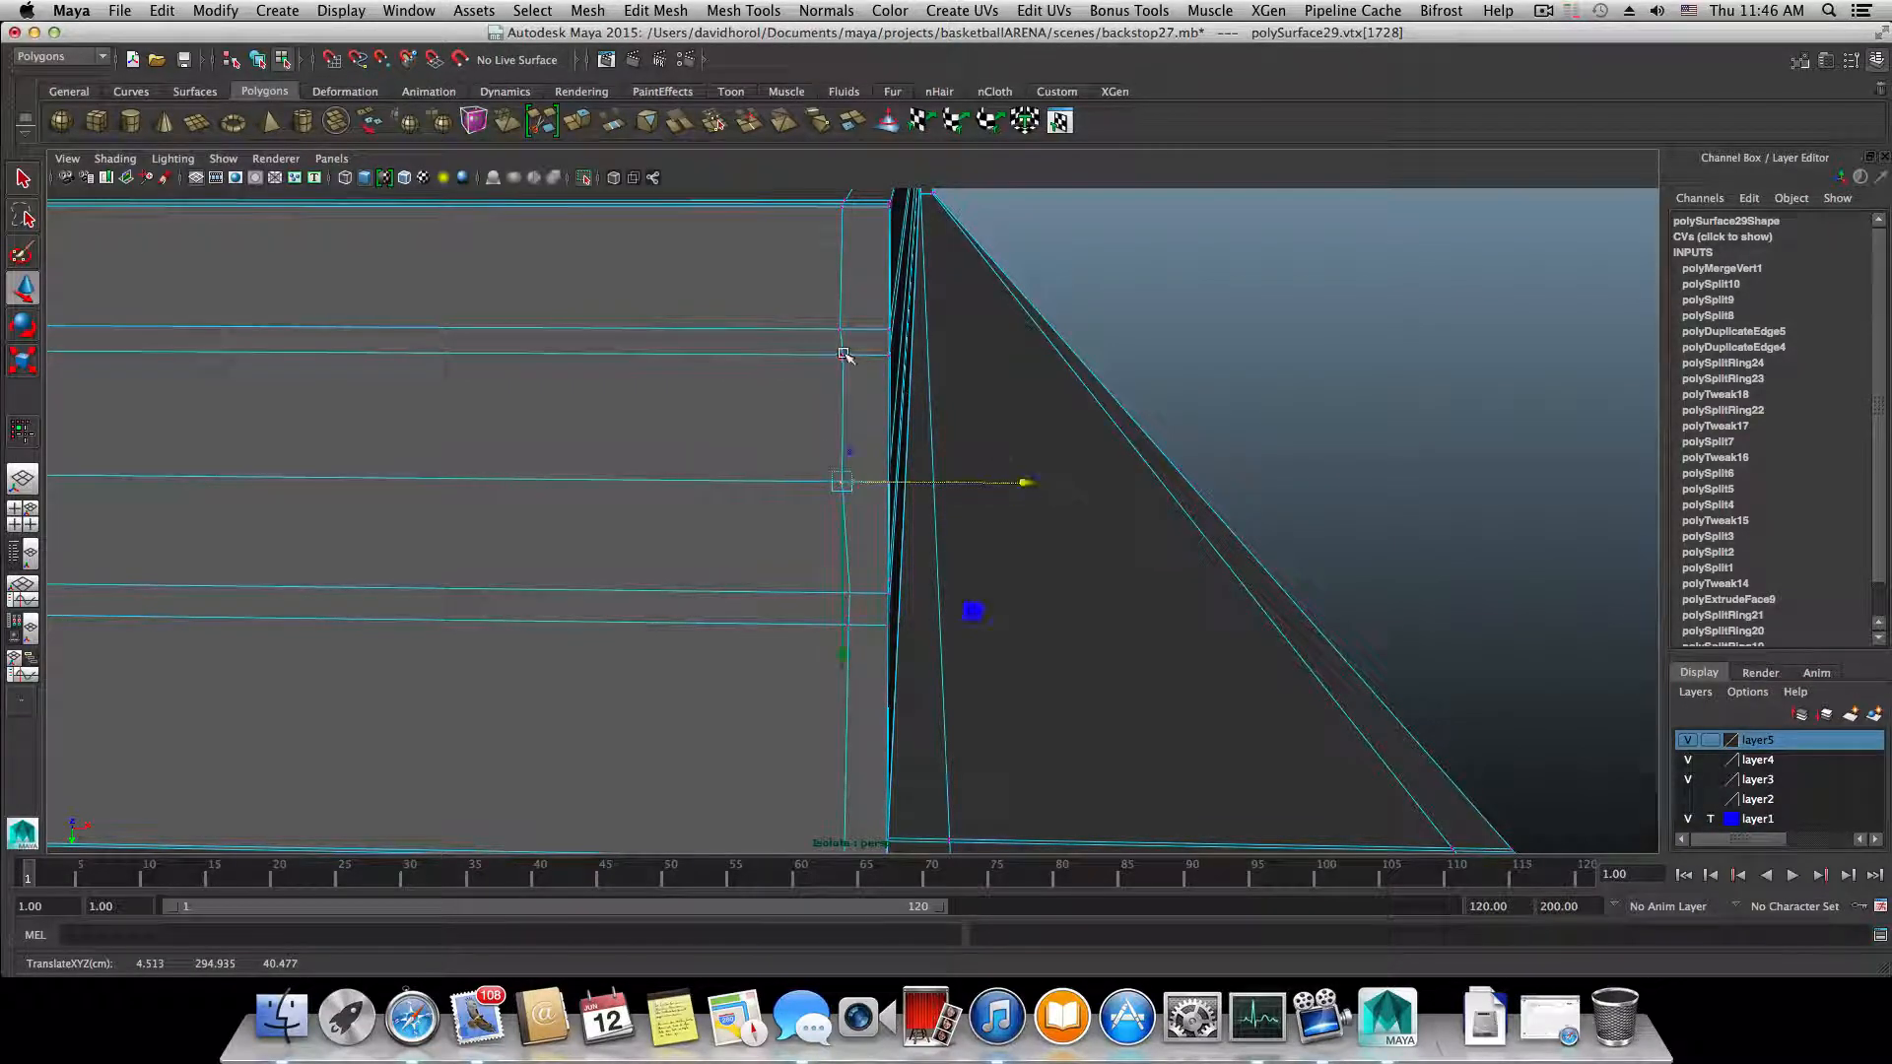
left_click_drag(843, 355, 843, 357)
left_click_drag(1022, 356, 1021, 355)
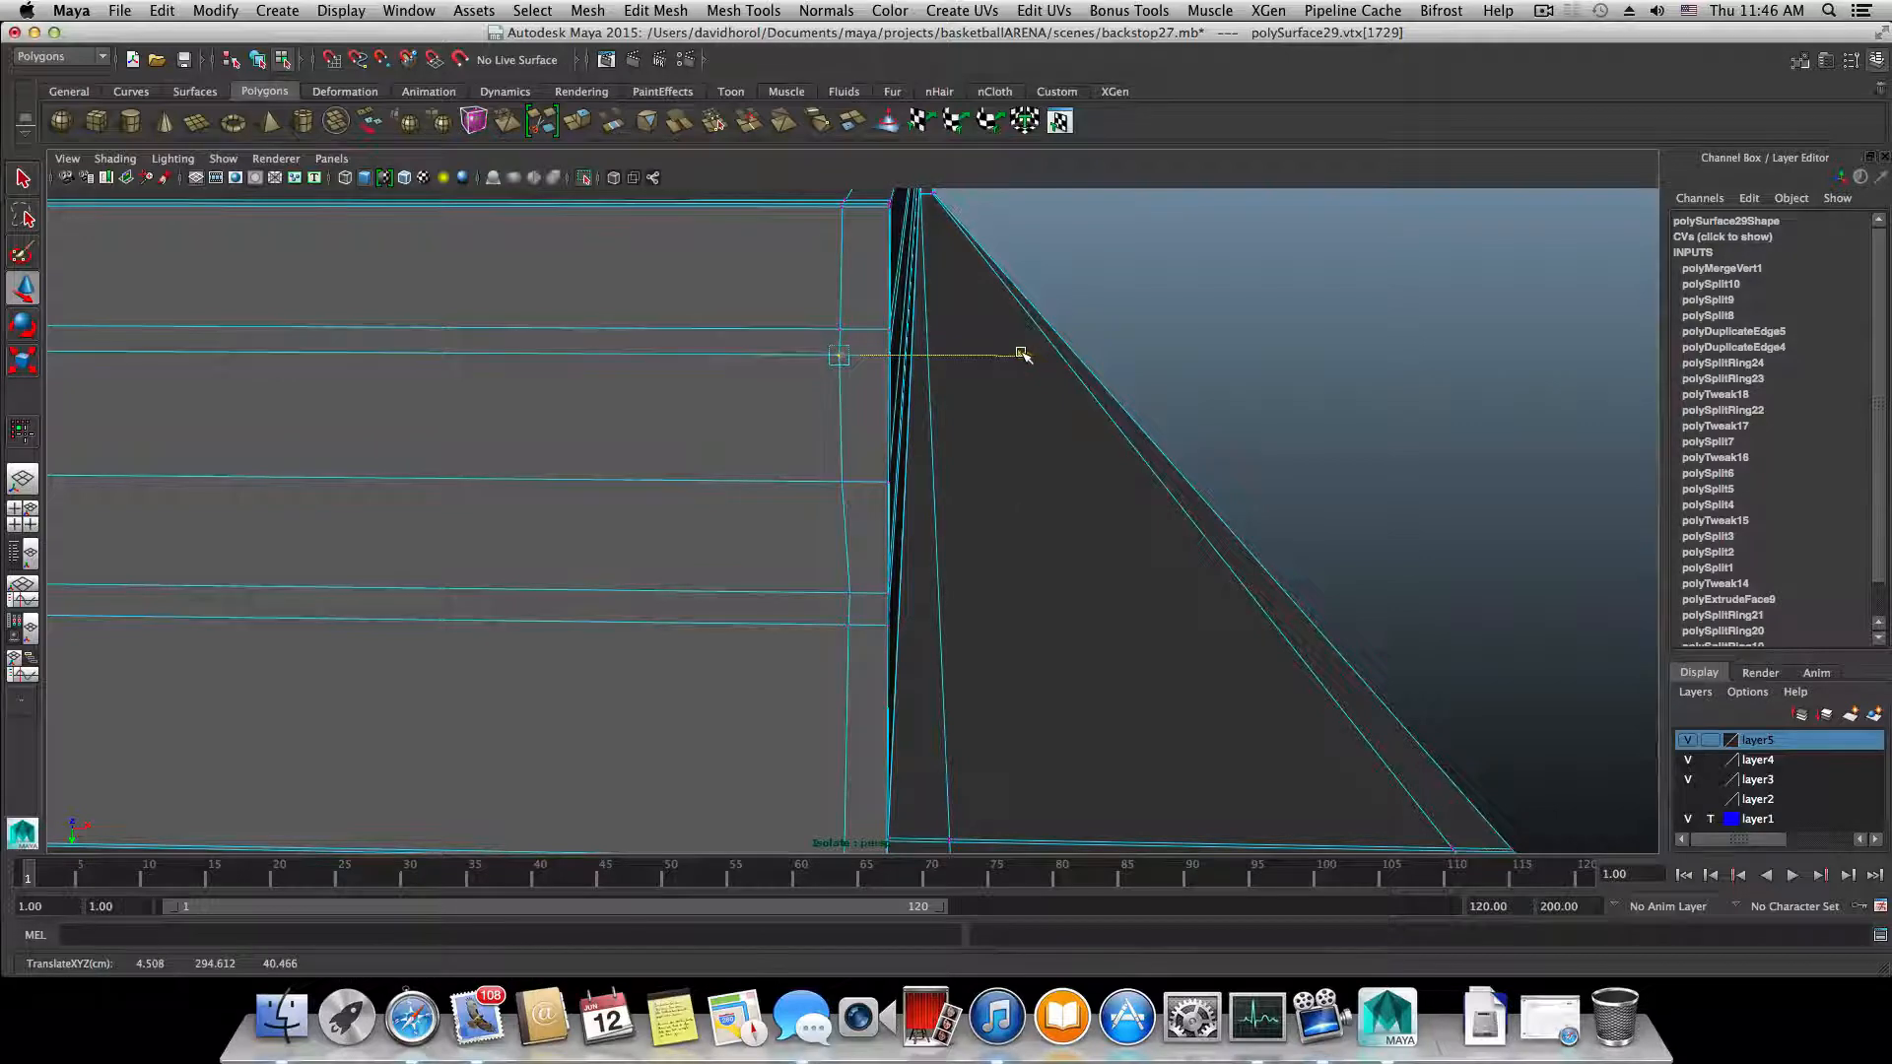
- Shift the cut's two vertices on the other pair of horizontal loops sideways into line with the vertices already straightened
middle_click_drag(929, 518, 937, 388, "alt")
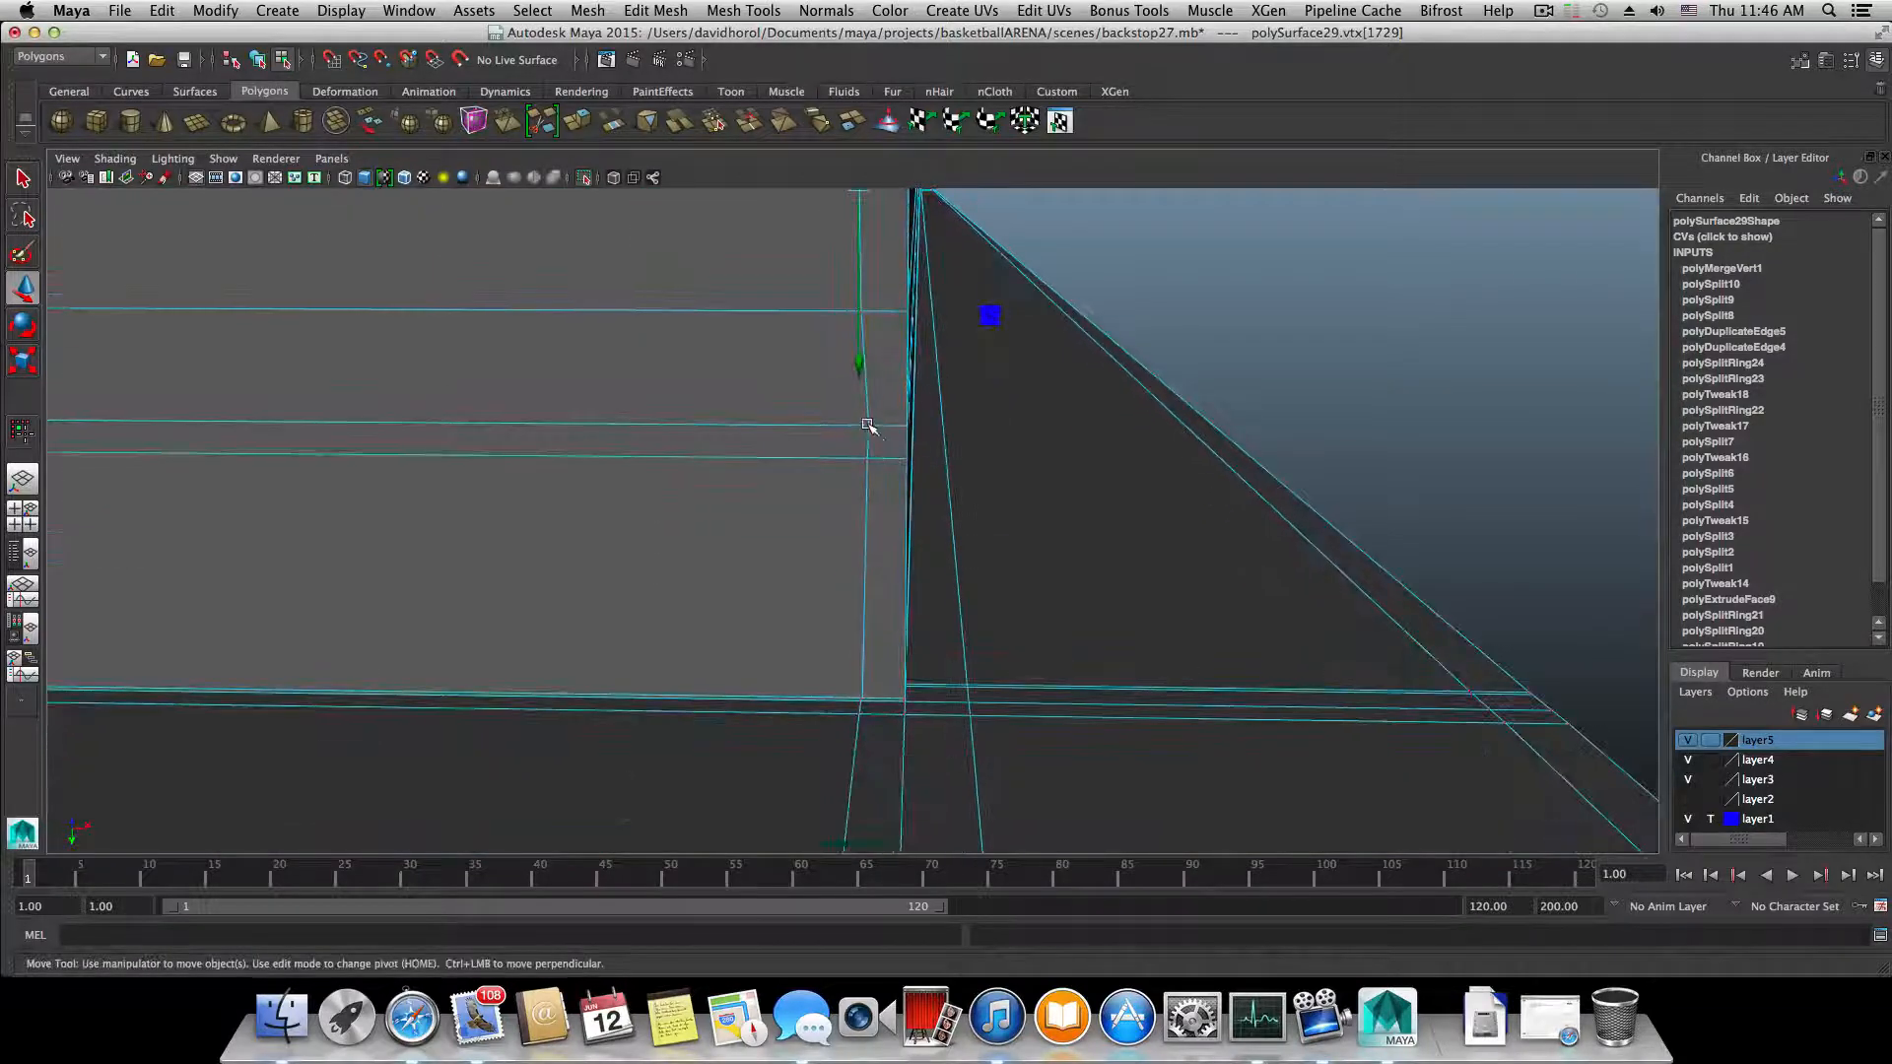
left_click(867, 426)
middle_click_drag(1055, 422, 1048, 425)
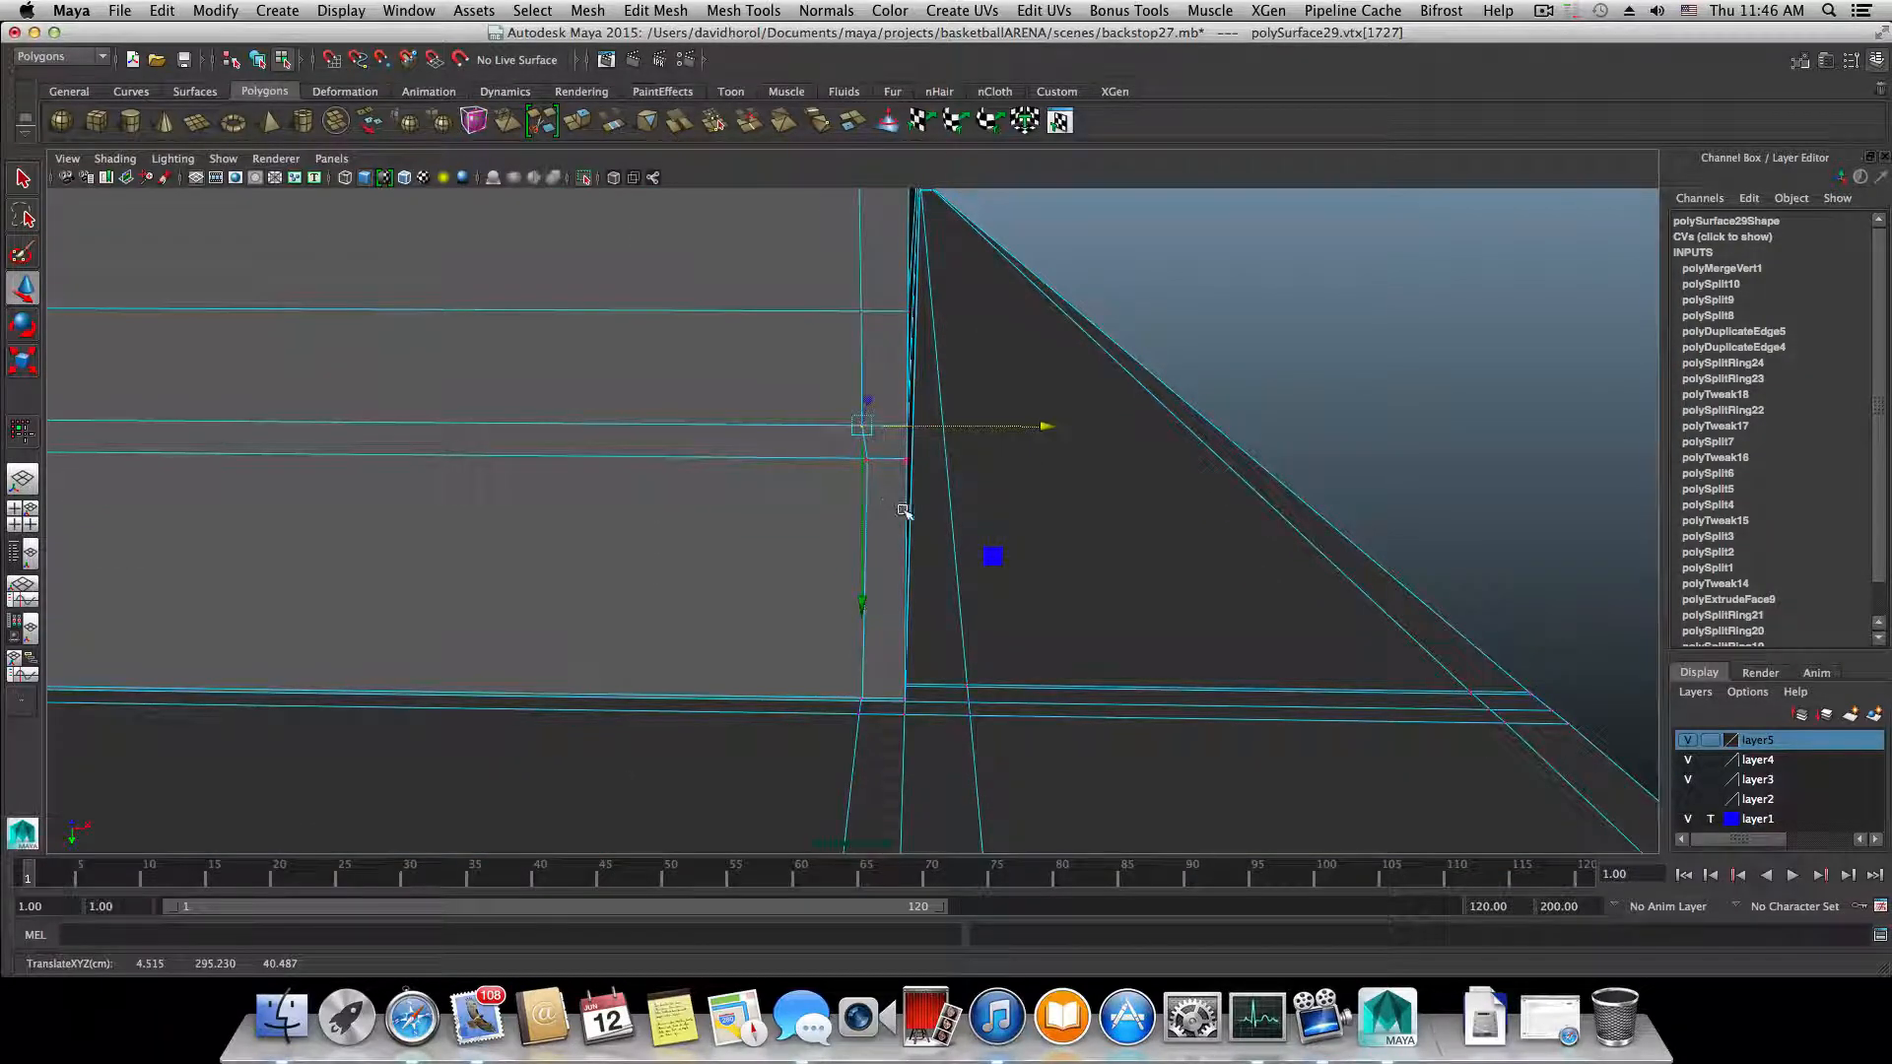
mouse_move(903, 508)
left_mouse_down("alt")
mouse_move(914, 499)
mouse_move(888, 510)
left_mouse_up("alt")
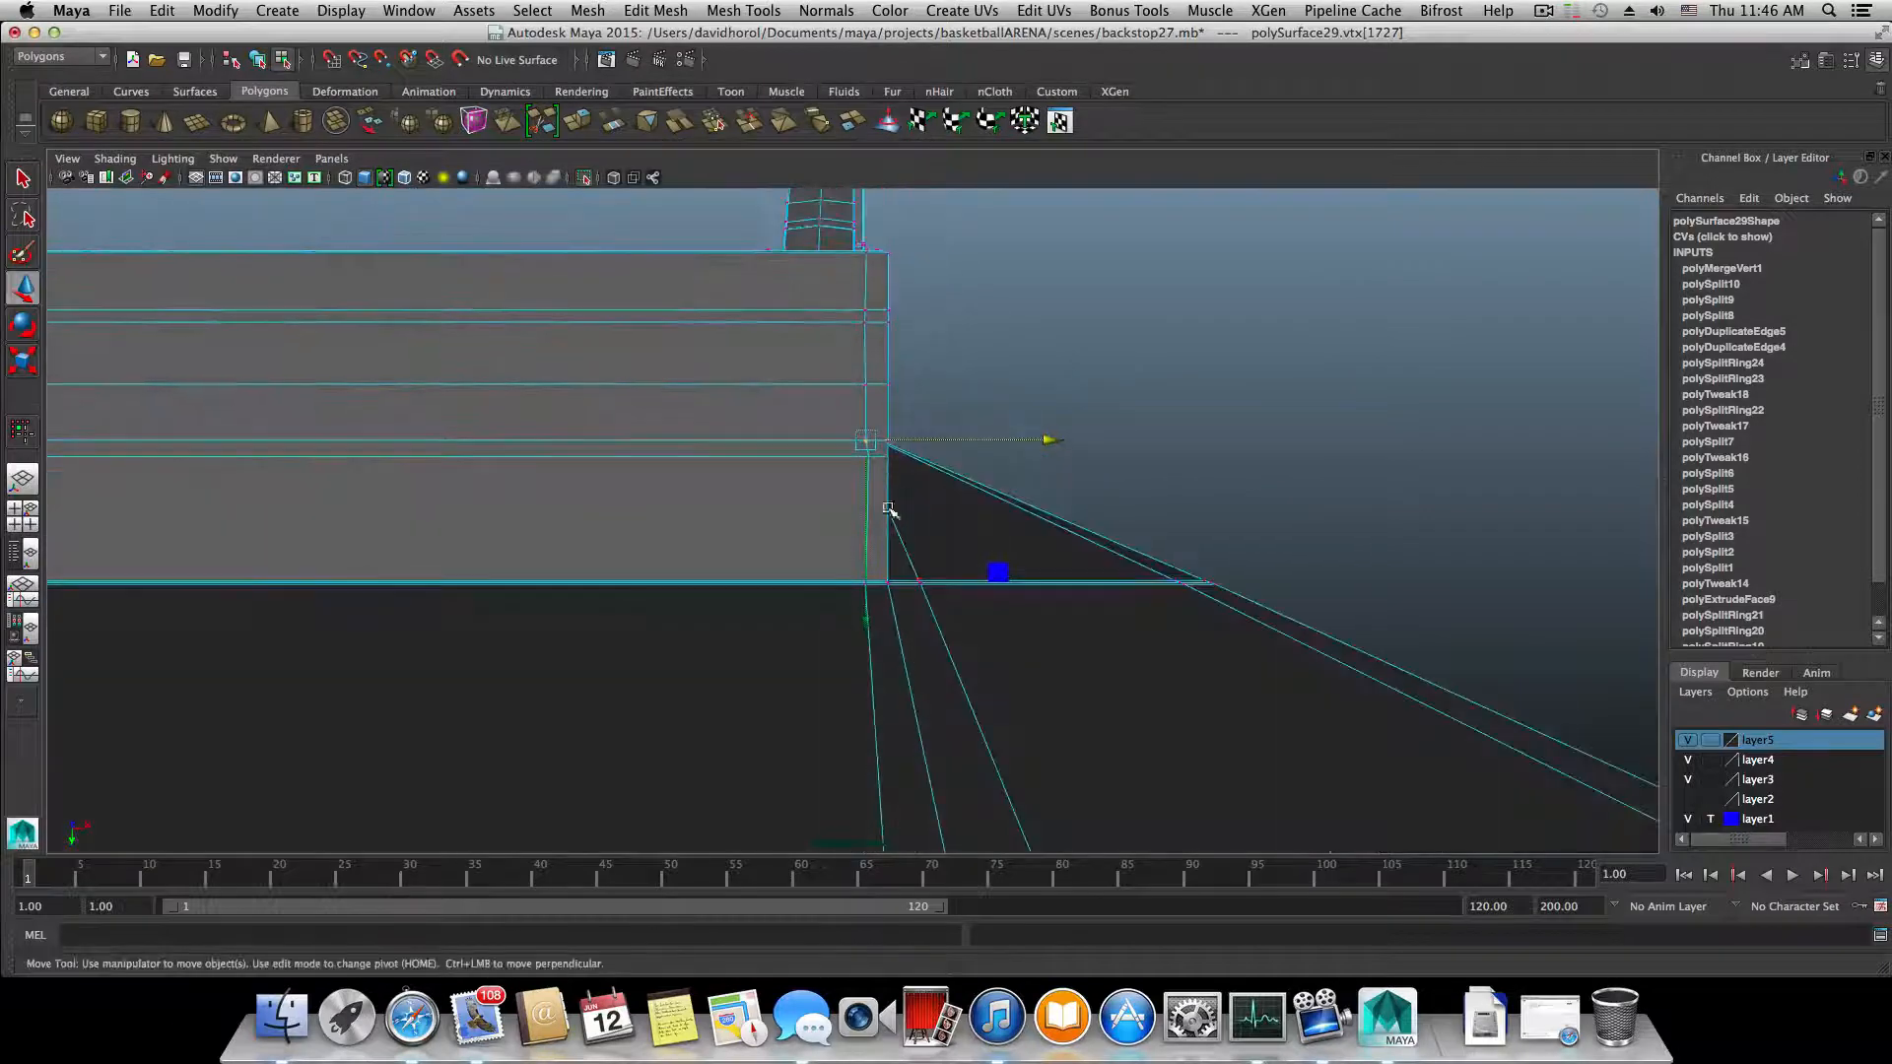
right_click_drag(889, 509, 1012, 515, "alt")
right_click_drag(893, 452, 1032, 528, "alt")
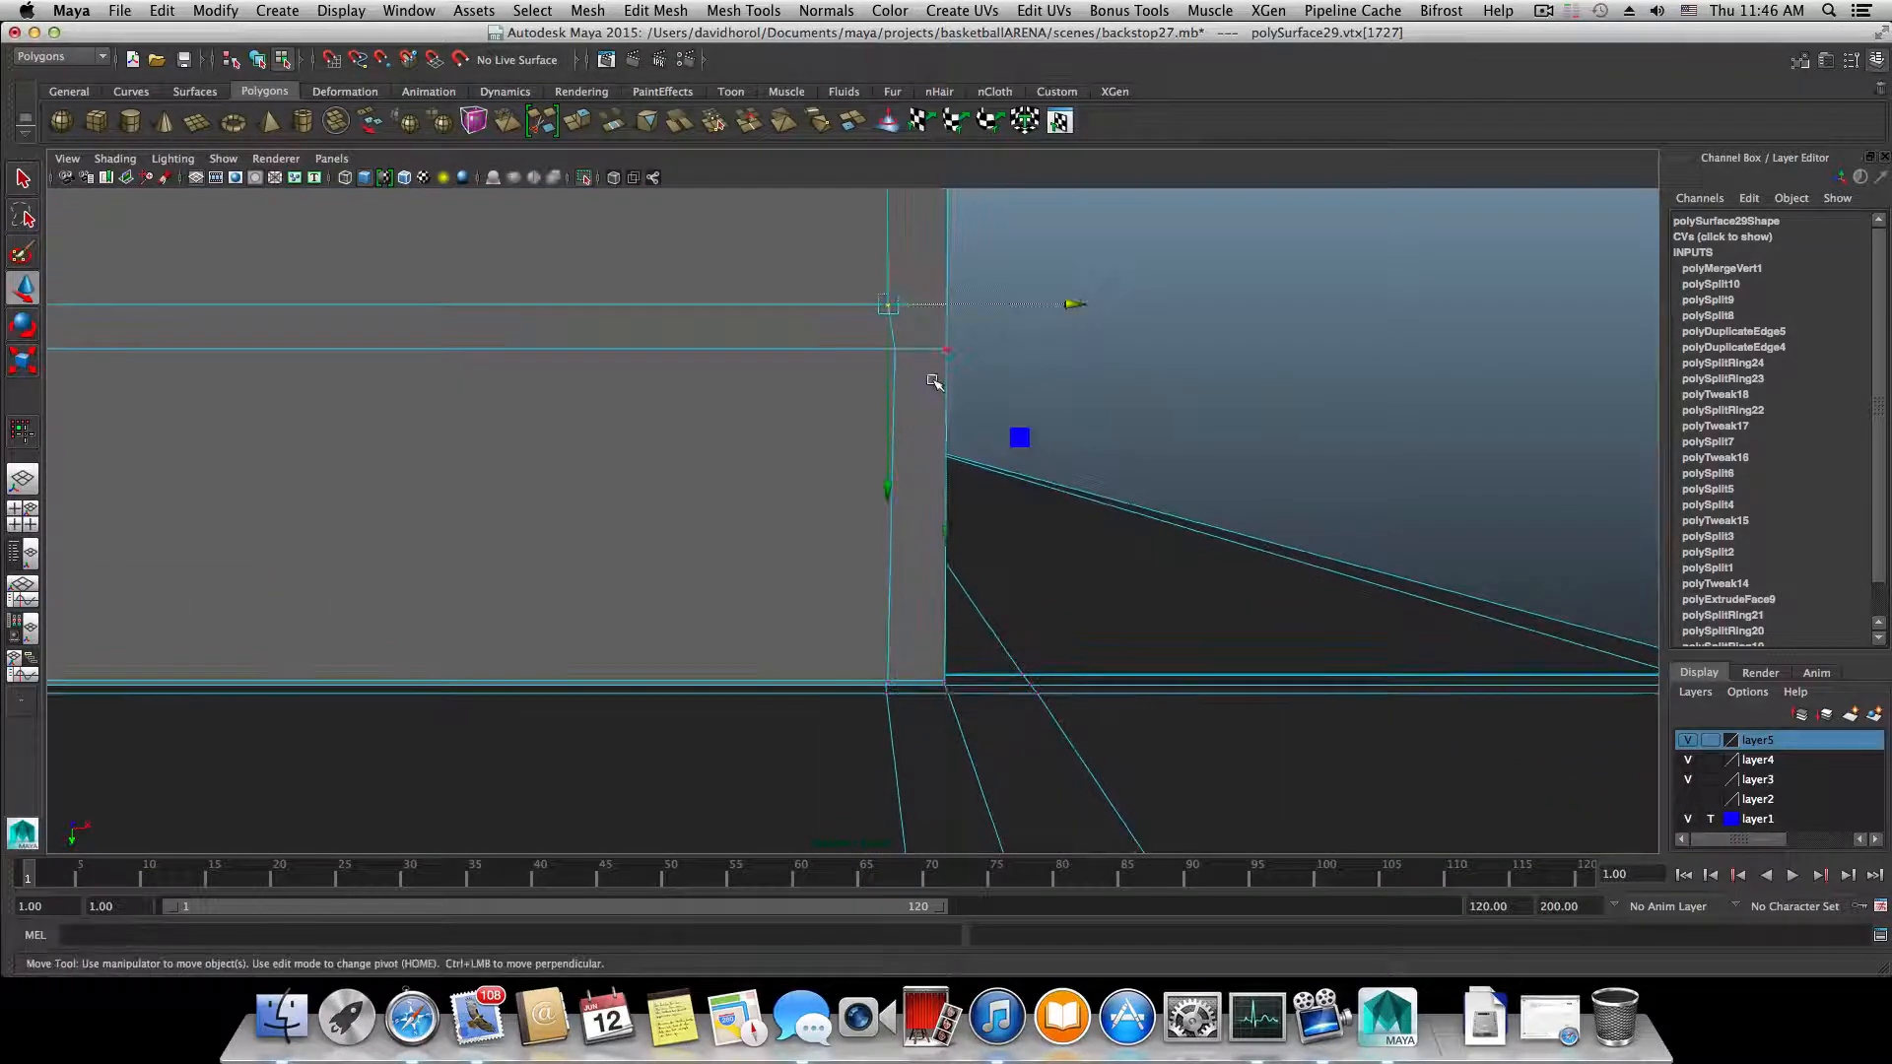
left_click(943, 352)
left_click(894, 350)
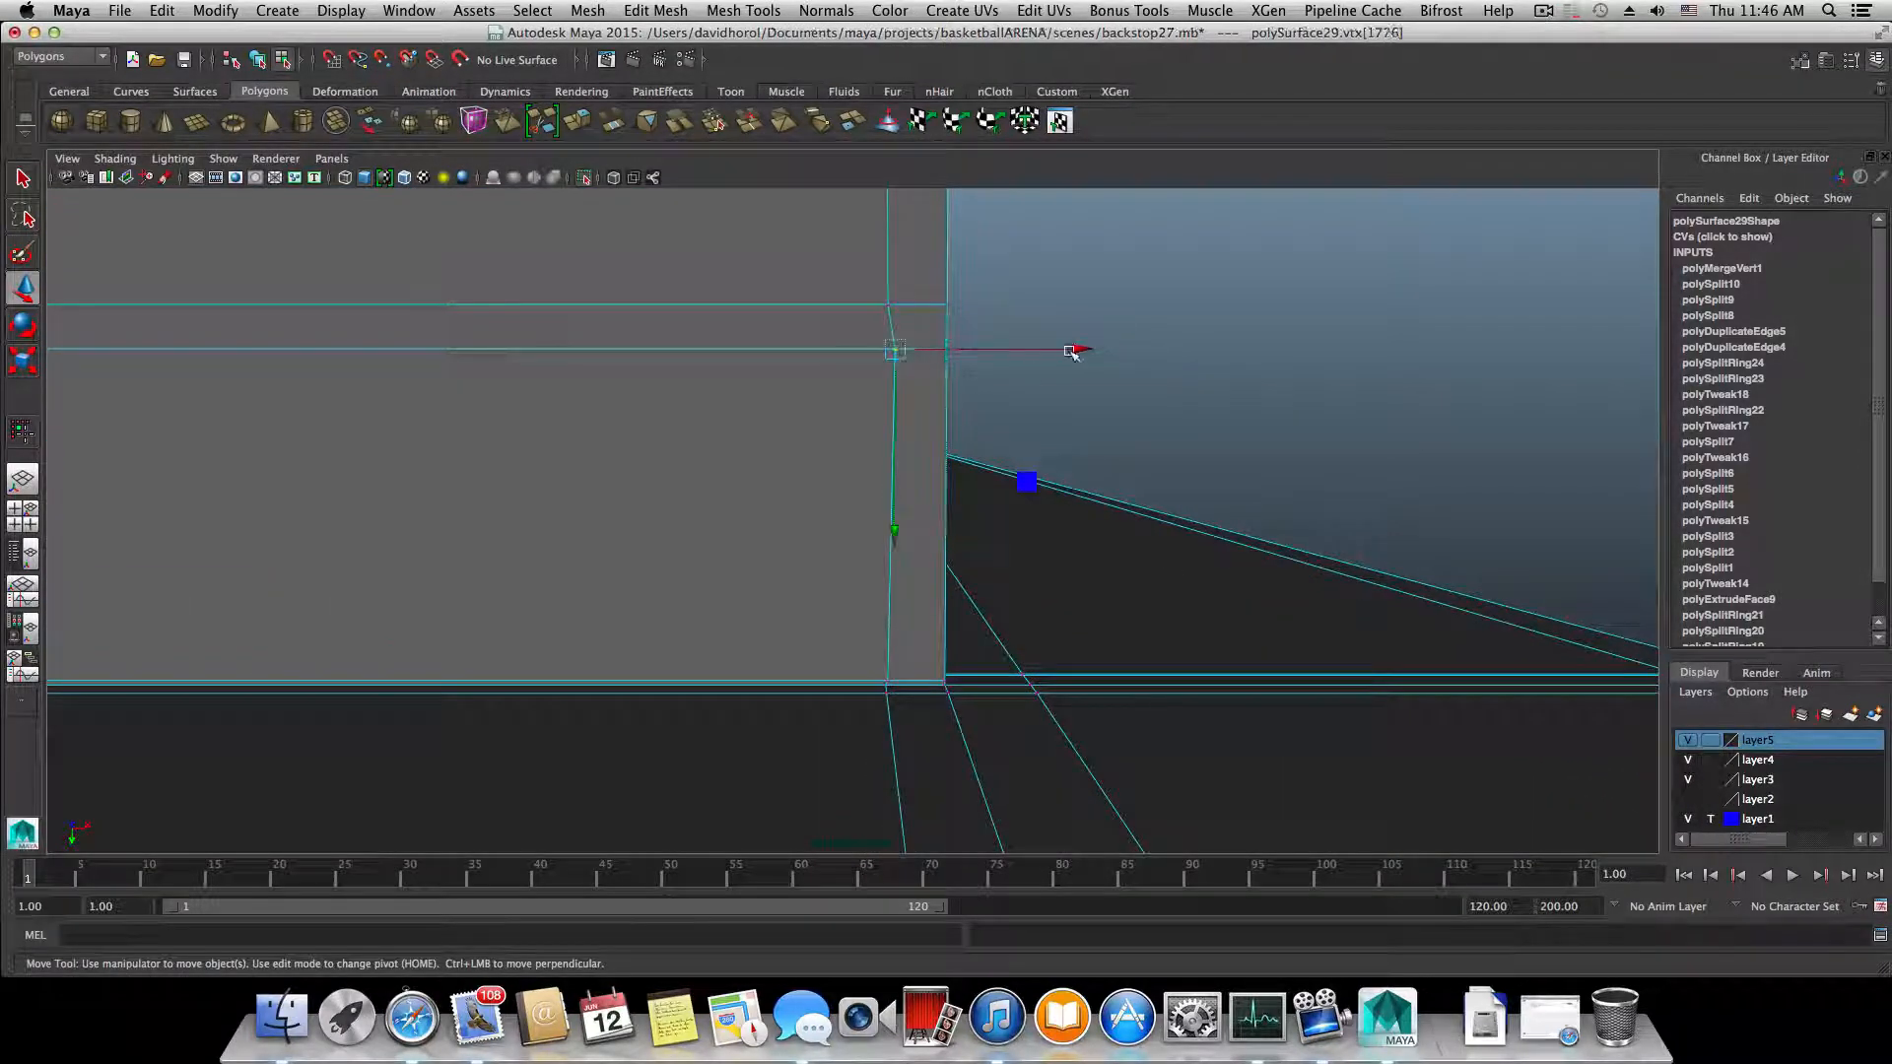
left_click_drag(1071, 352, 1067, 347)
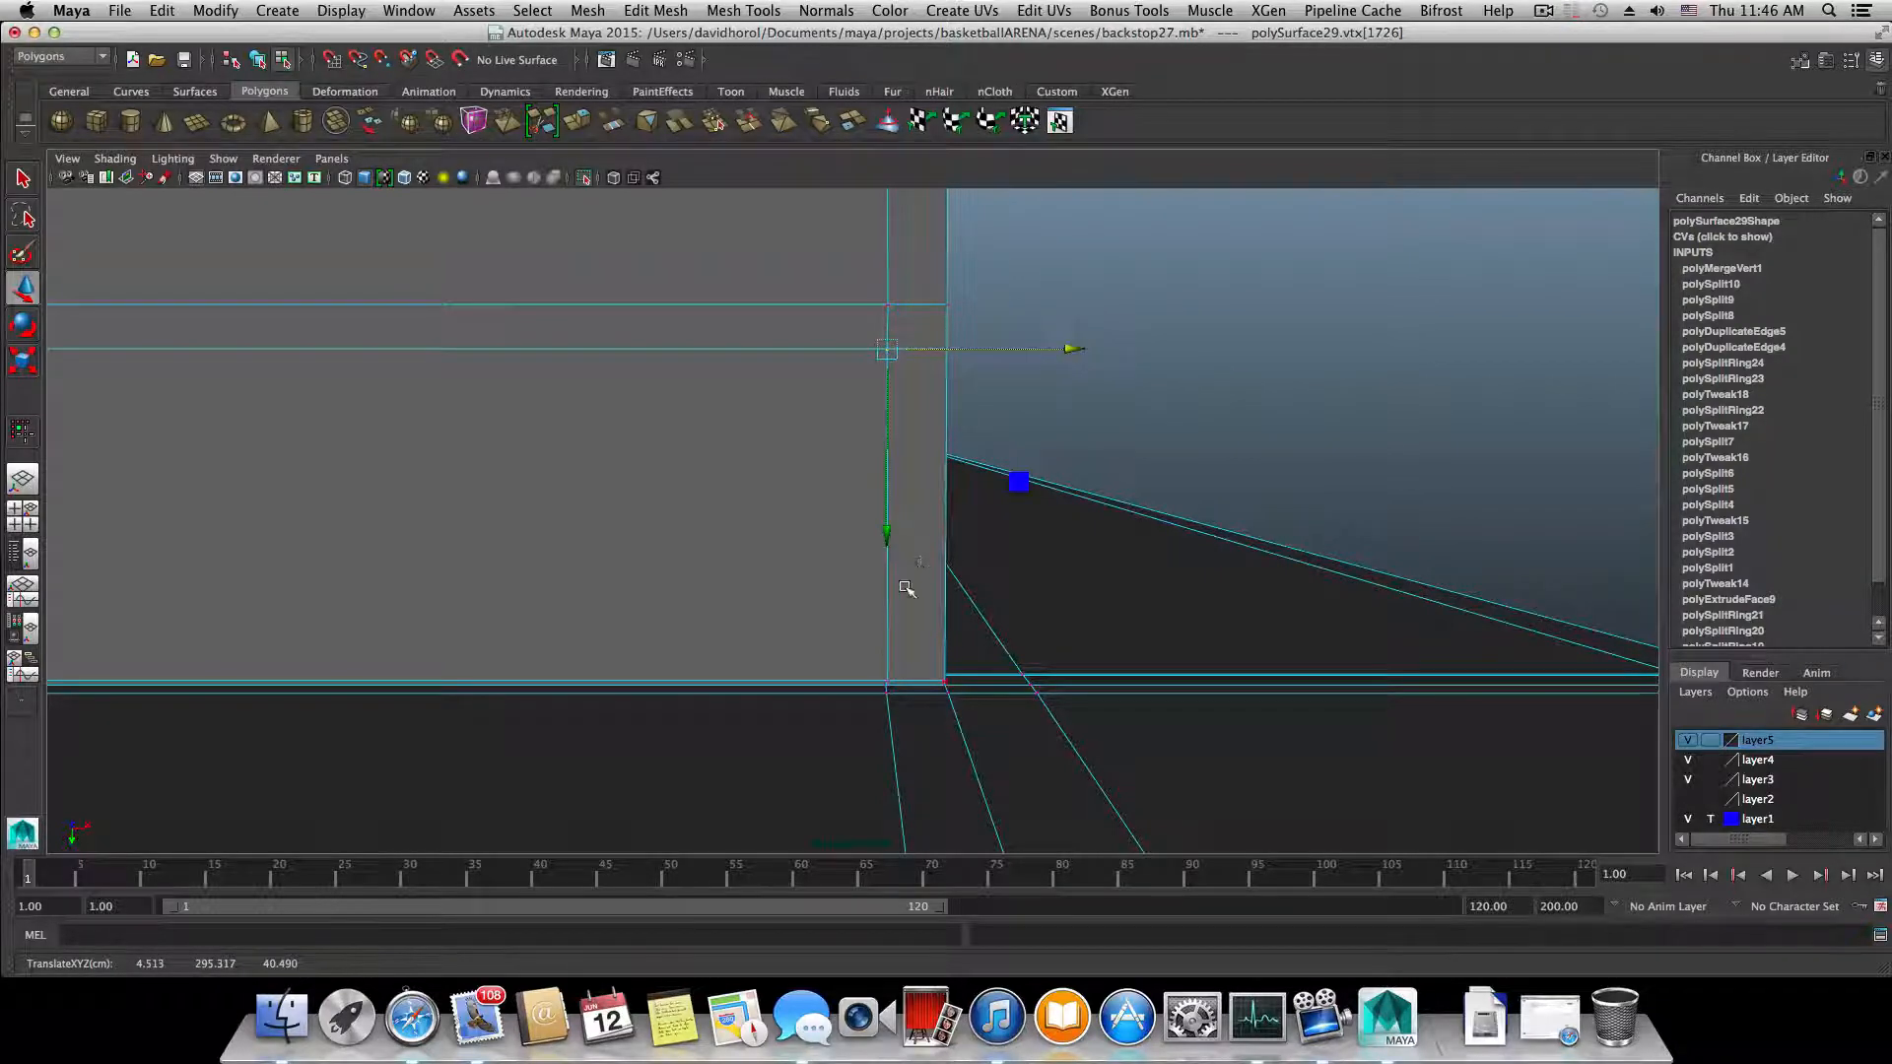
- Align the cut's end vertices at the wall's thin border loop and opening edge with the straightened cut
left_click_drag(898, 601, 886, 599, "alt")
right_click_drag(886, 599, 963, 612, "alt")
middle_click_drag(962, 612, 926, 512, "alt")
right_click_drag(926, 551, 1025, 608, "alt")
right_click_drag(882, 623, 950, 636, "alt")
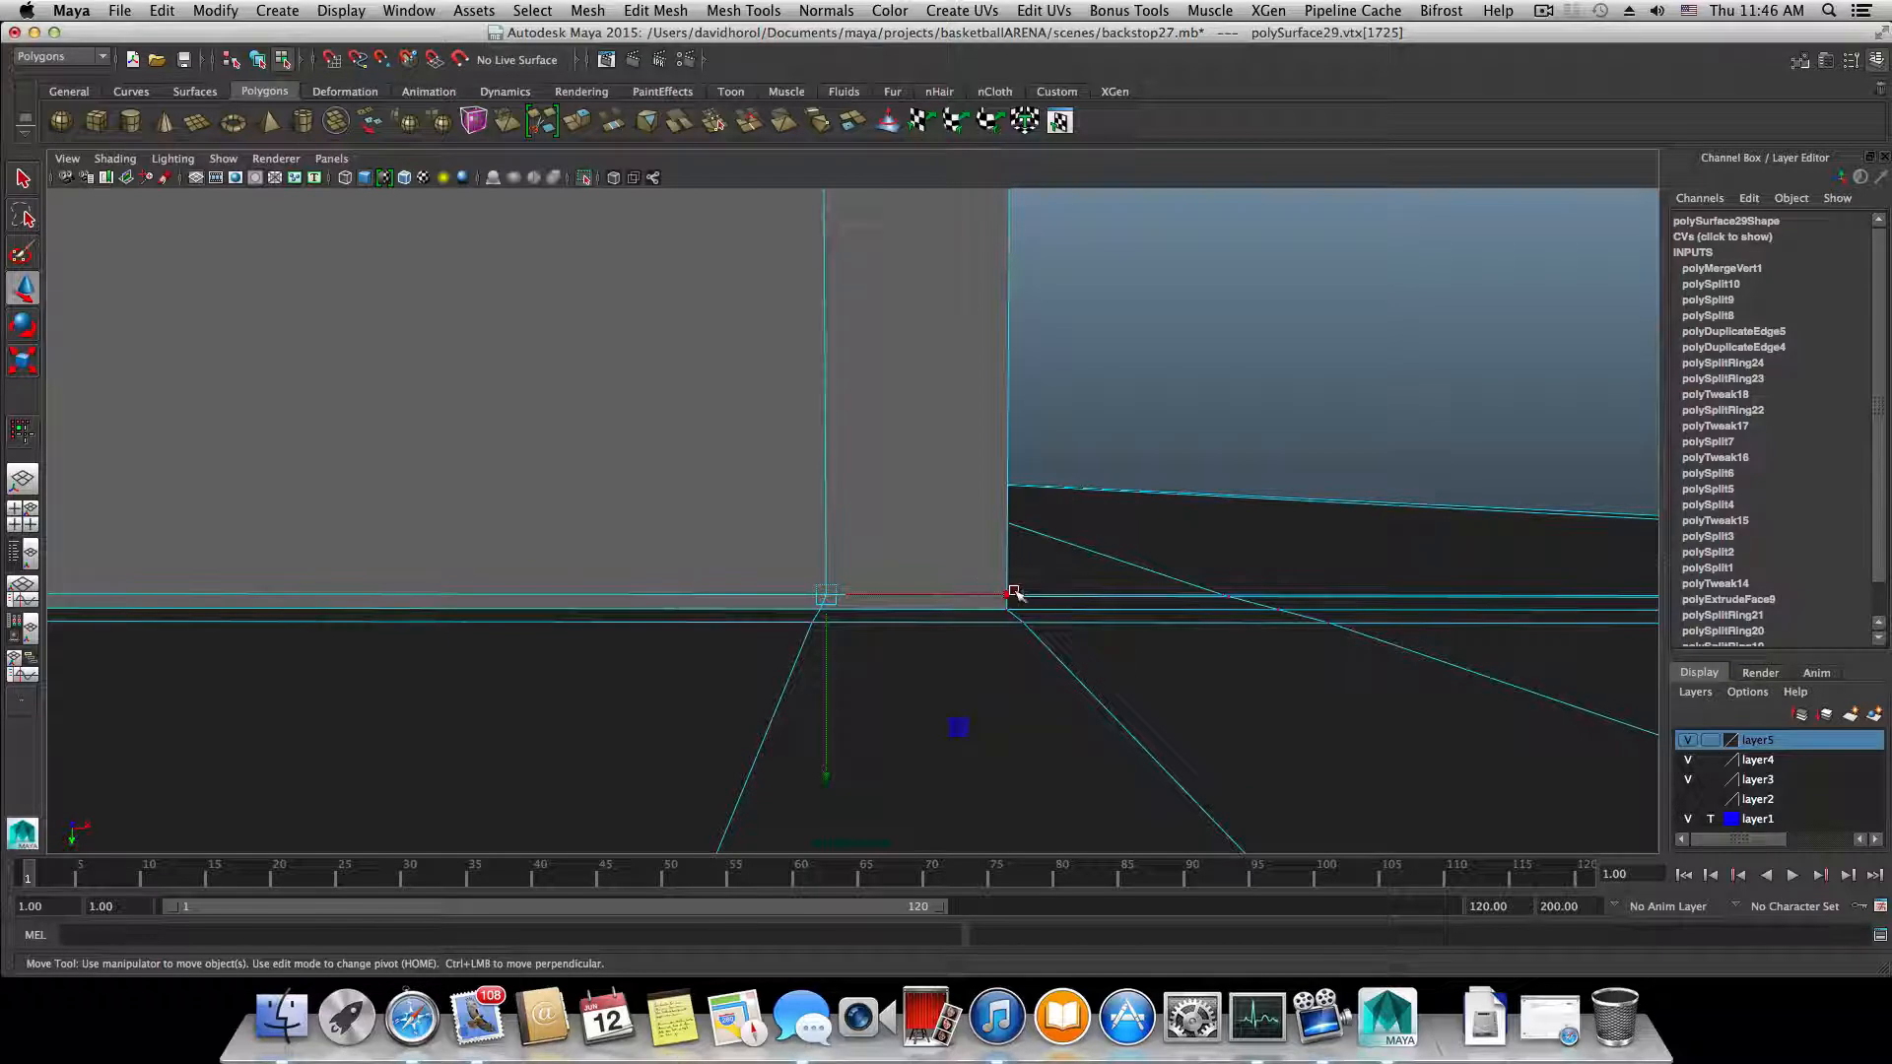
left_click_drag(1011, 592, 1001, 595)
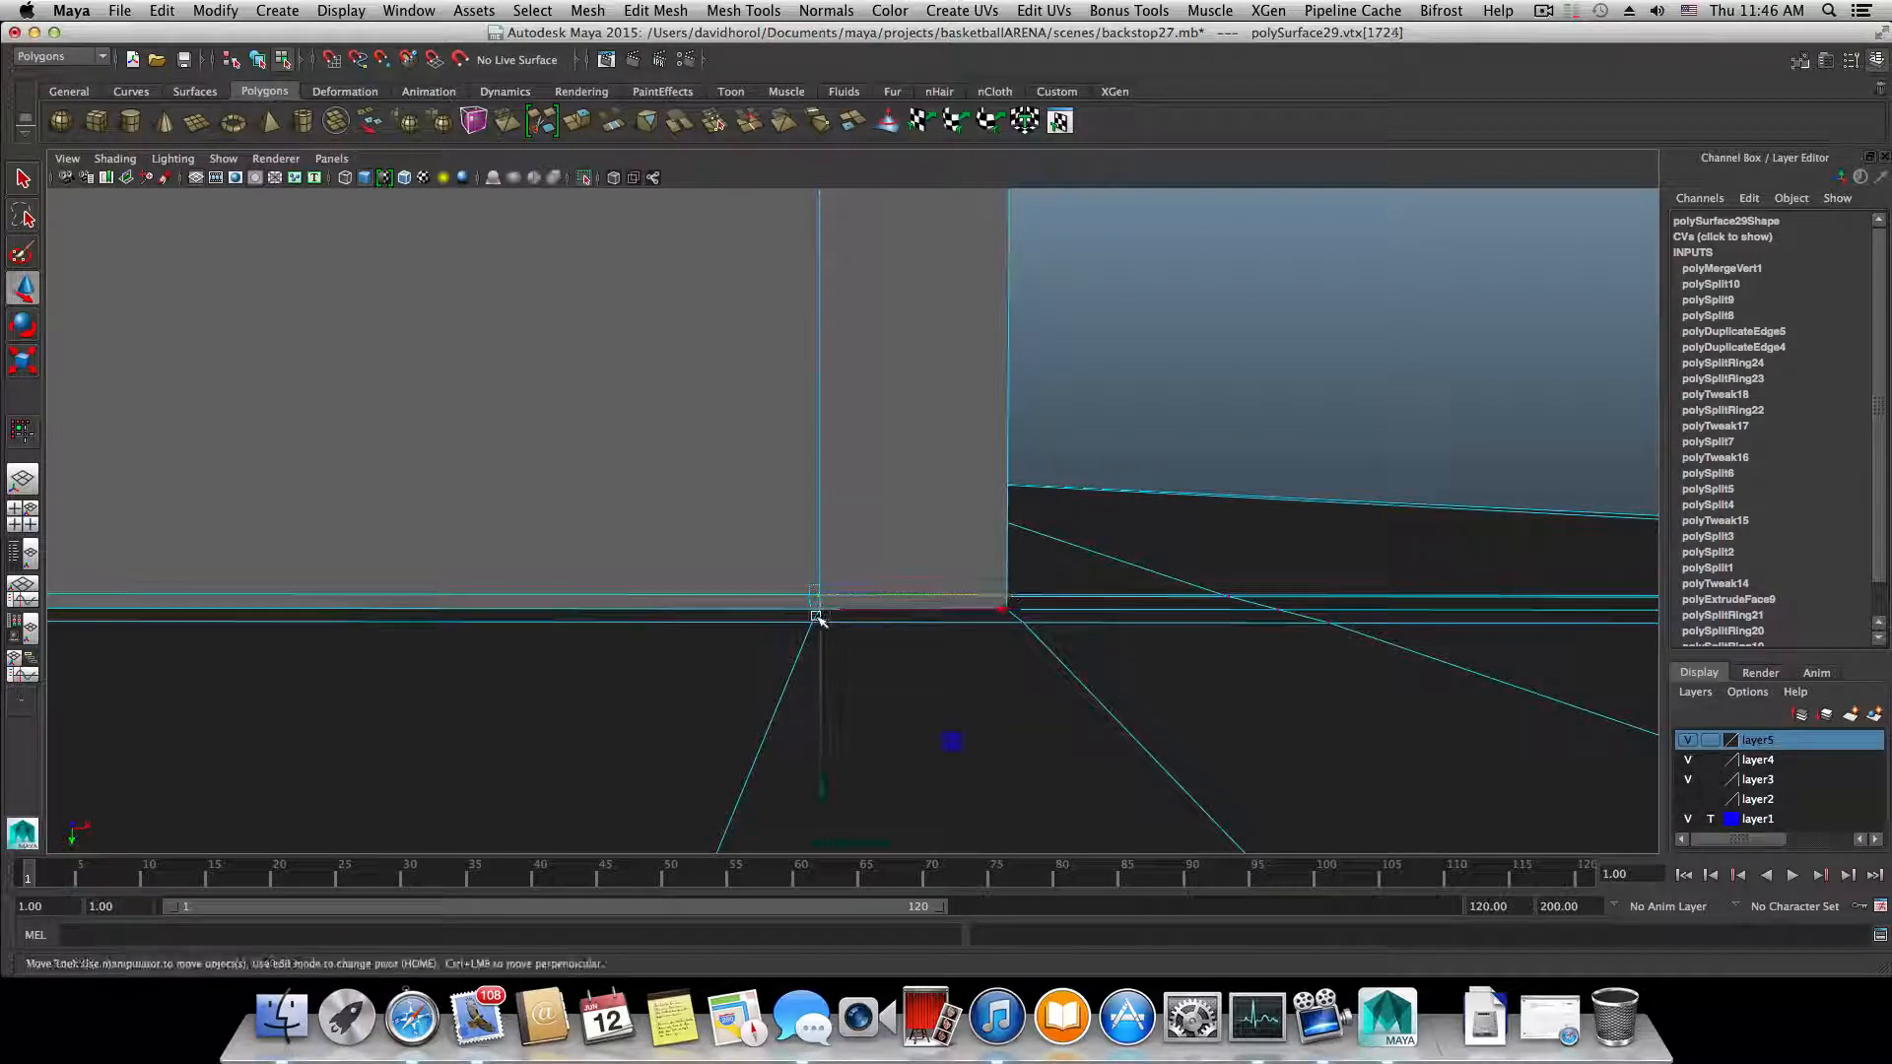
left_click_drag(817, 619, 998, 606)
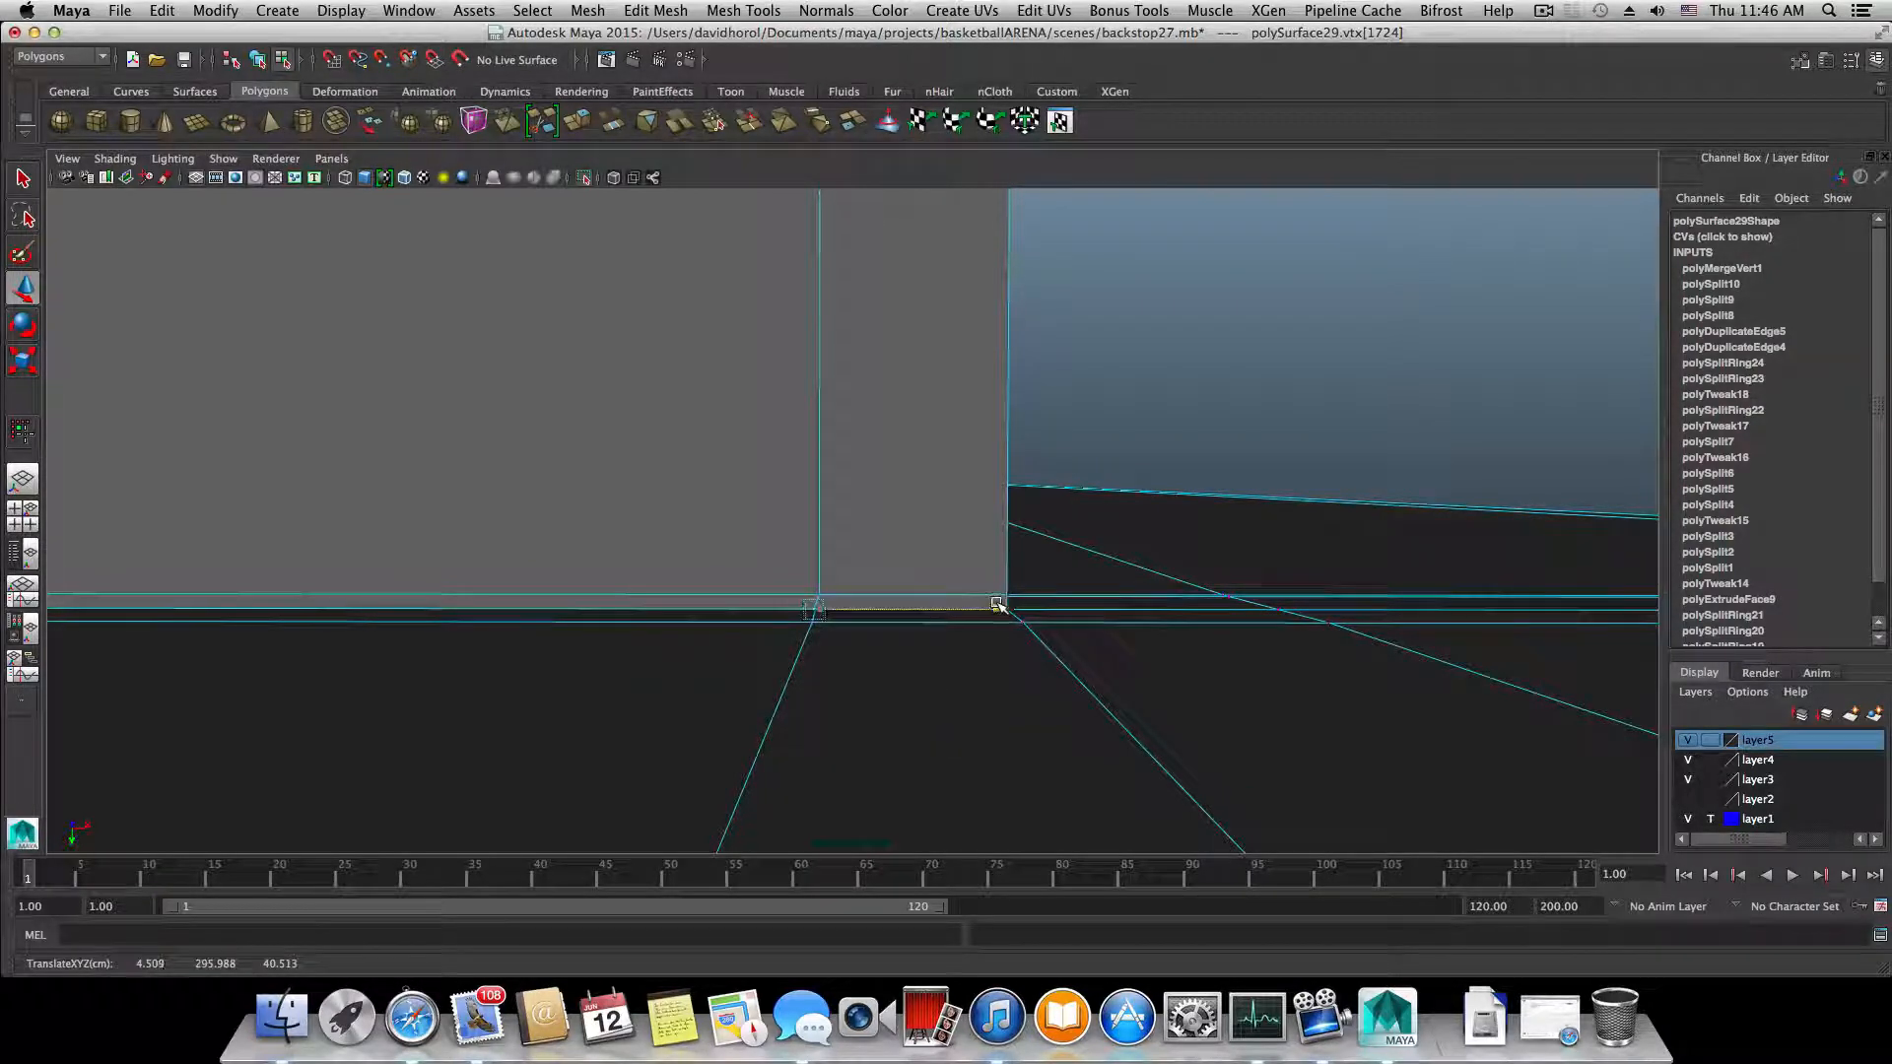
left_click(816, 594)
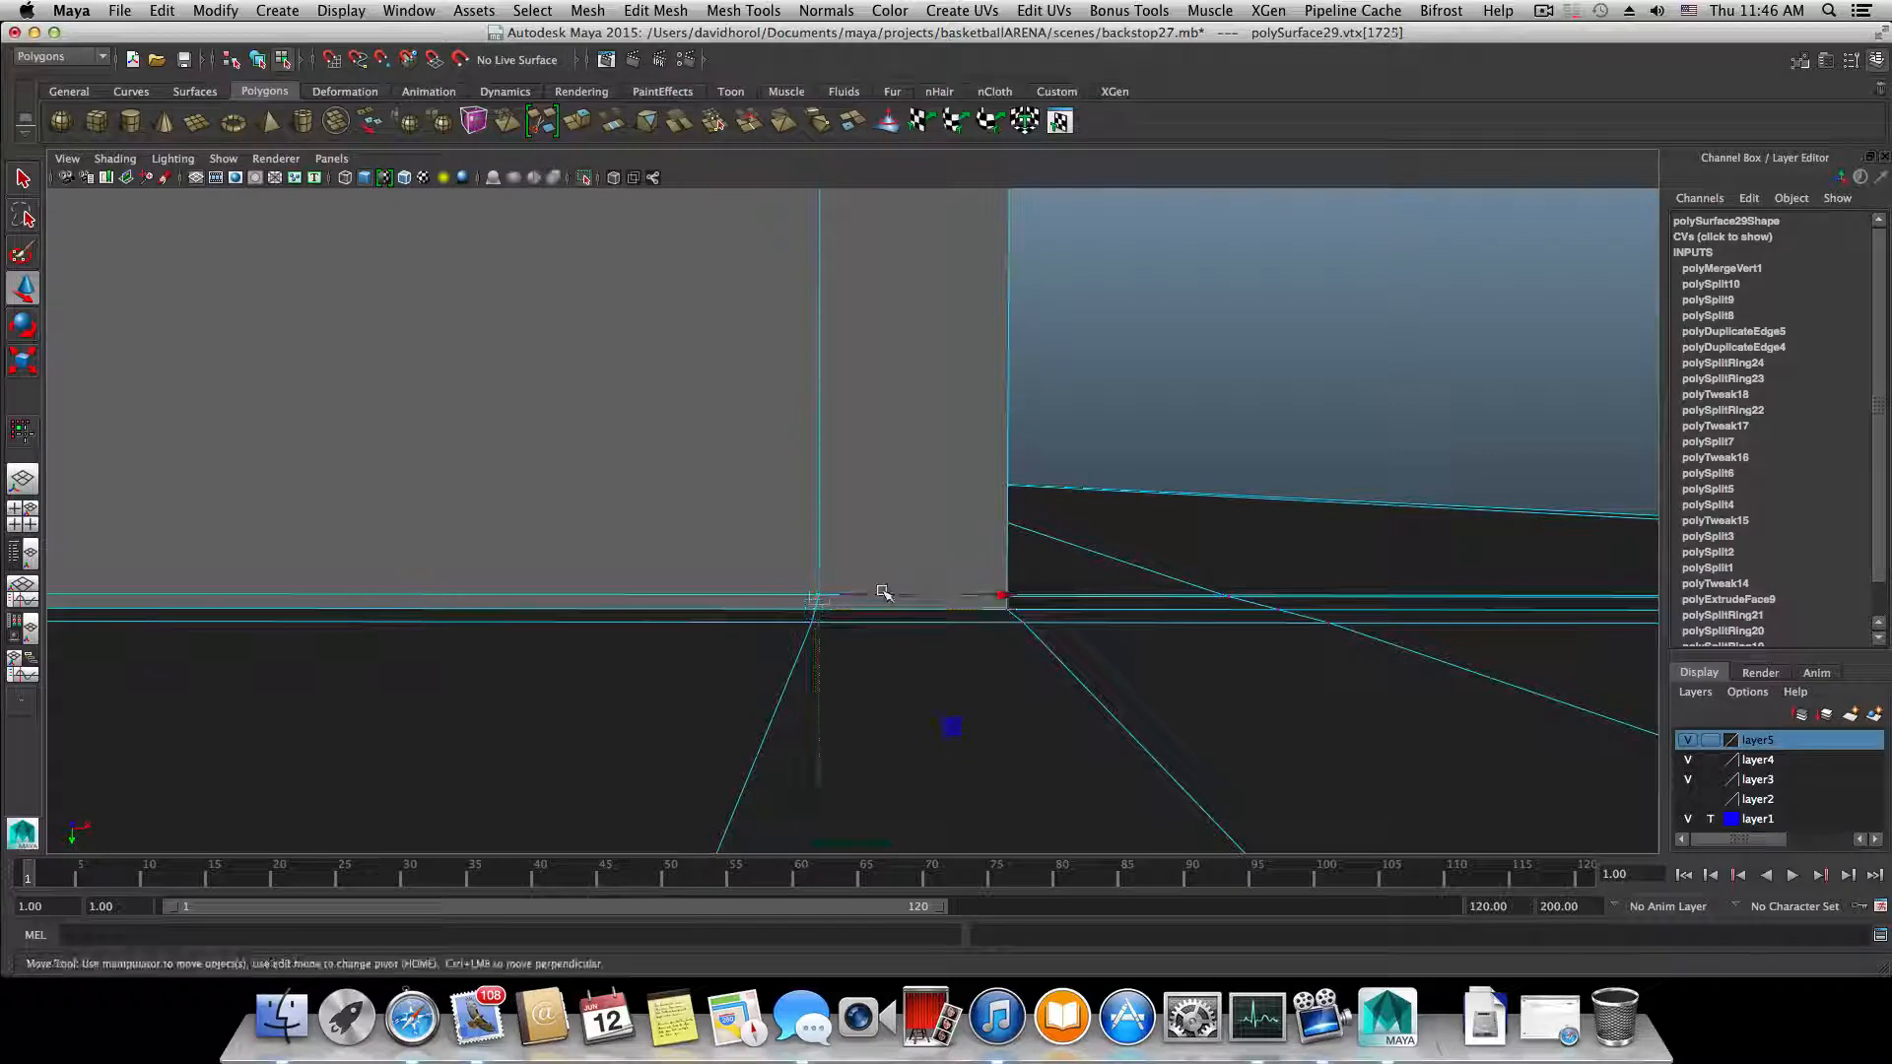
left_click_drag(1013, 591, 886, 295, "alt")
- Start a Multi-Cut at the straightened cut's end on the opening border and carry it straight across the face to the frame's outer edge
left_click(745, 11)
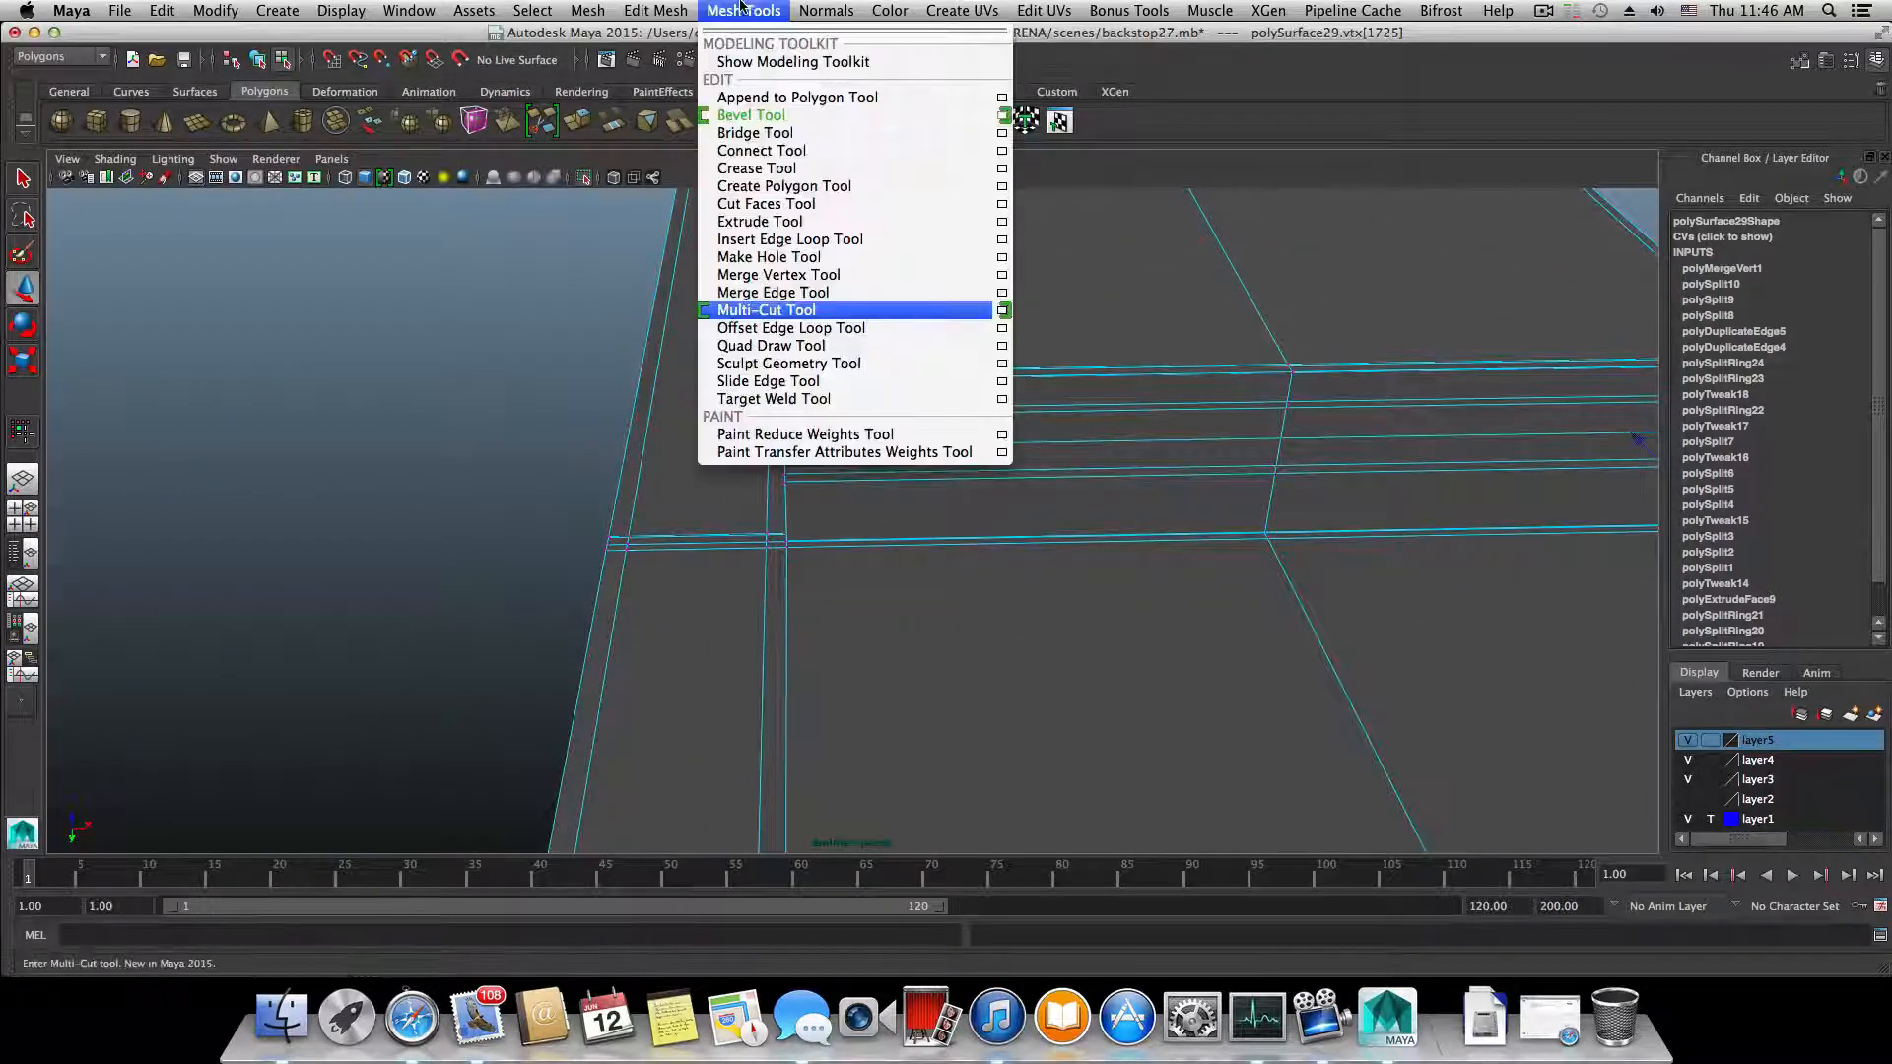
left_click(814, 311)
left_click_drag(844, 325, 932, 41, "alt")
middle_click_drag(919, 261, 866, 418, "alt")
scroll(938, 485, "up", 5)
scroll(866, 417, "up", 5)
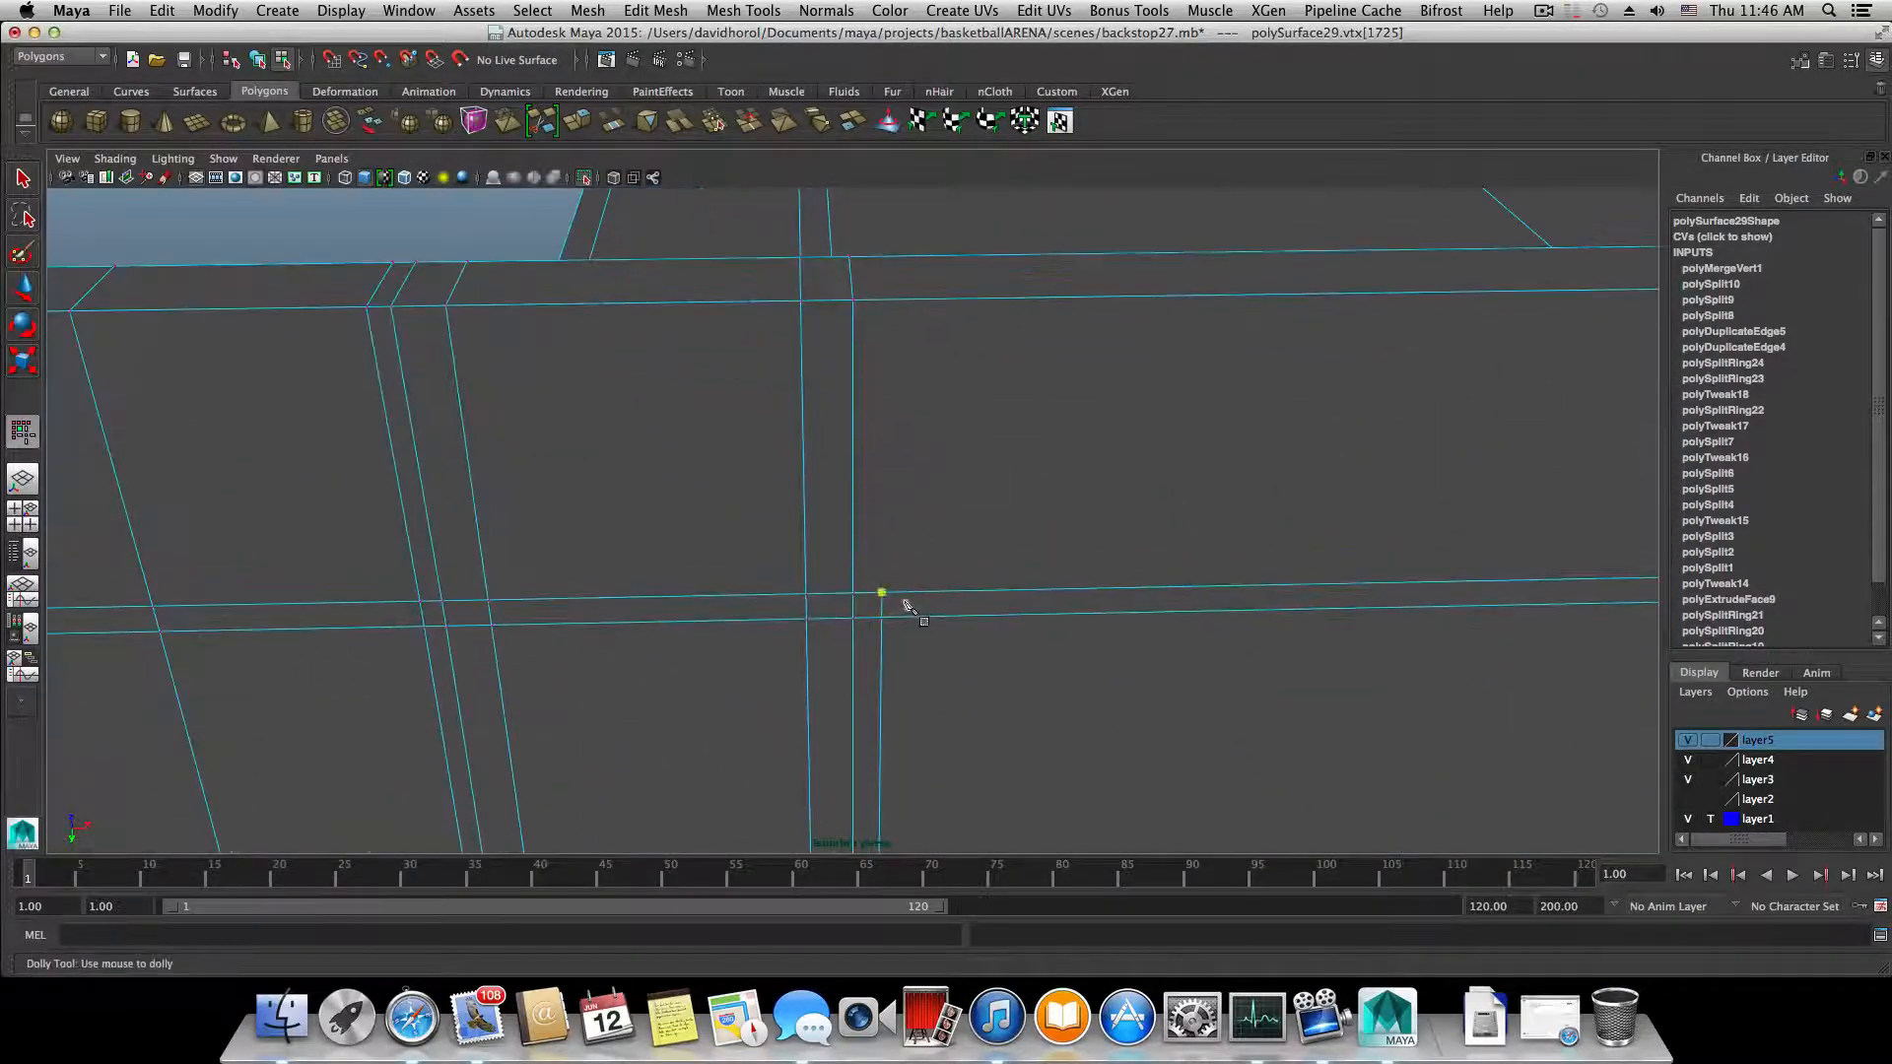
left_click(879, 593)
left_click(882, 297)
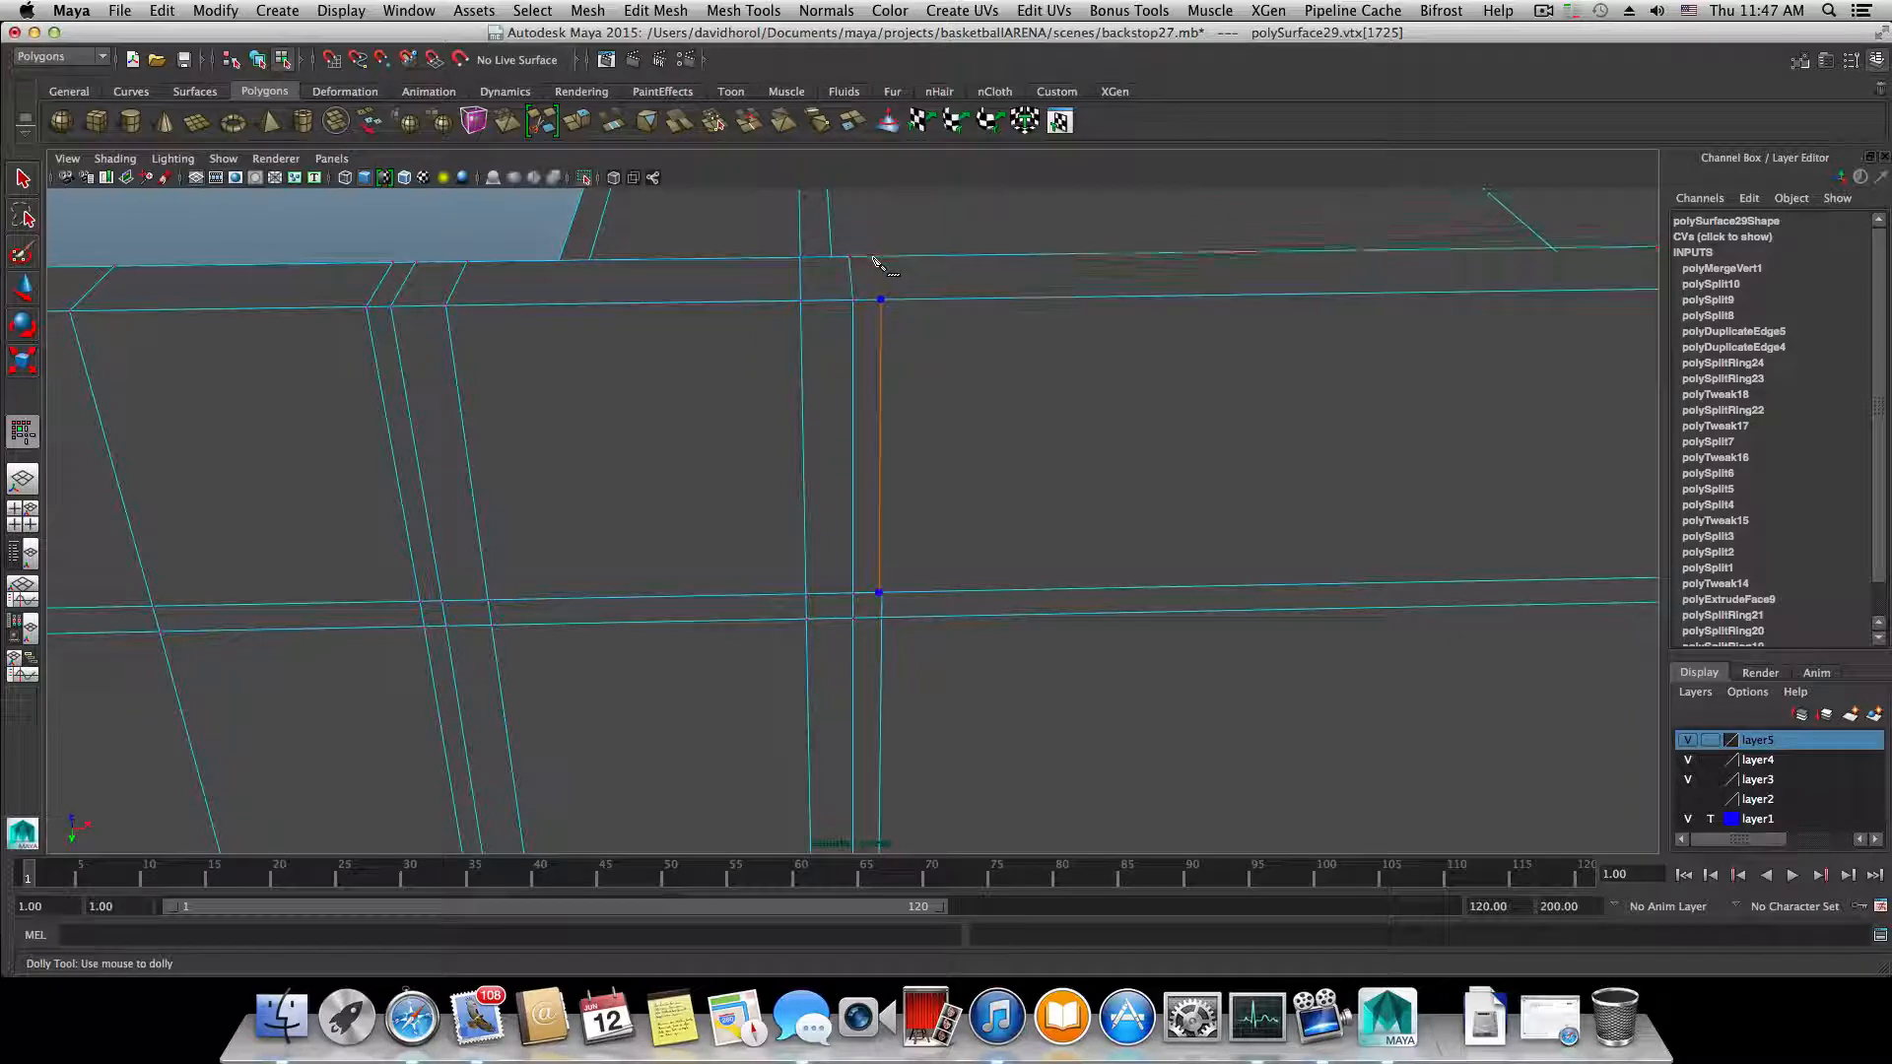
- Carry the cut over the frame's narrow rim and down the adjoining face to the thin border loop, alongside the paired loops
left_click_drag(889, 276, 468, 310, "alt")
middle_click_drag(528, 266, 695, 739, "alt")
middle_click_drag(705, 390, 915, 630, "alt")
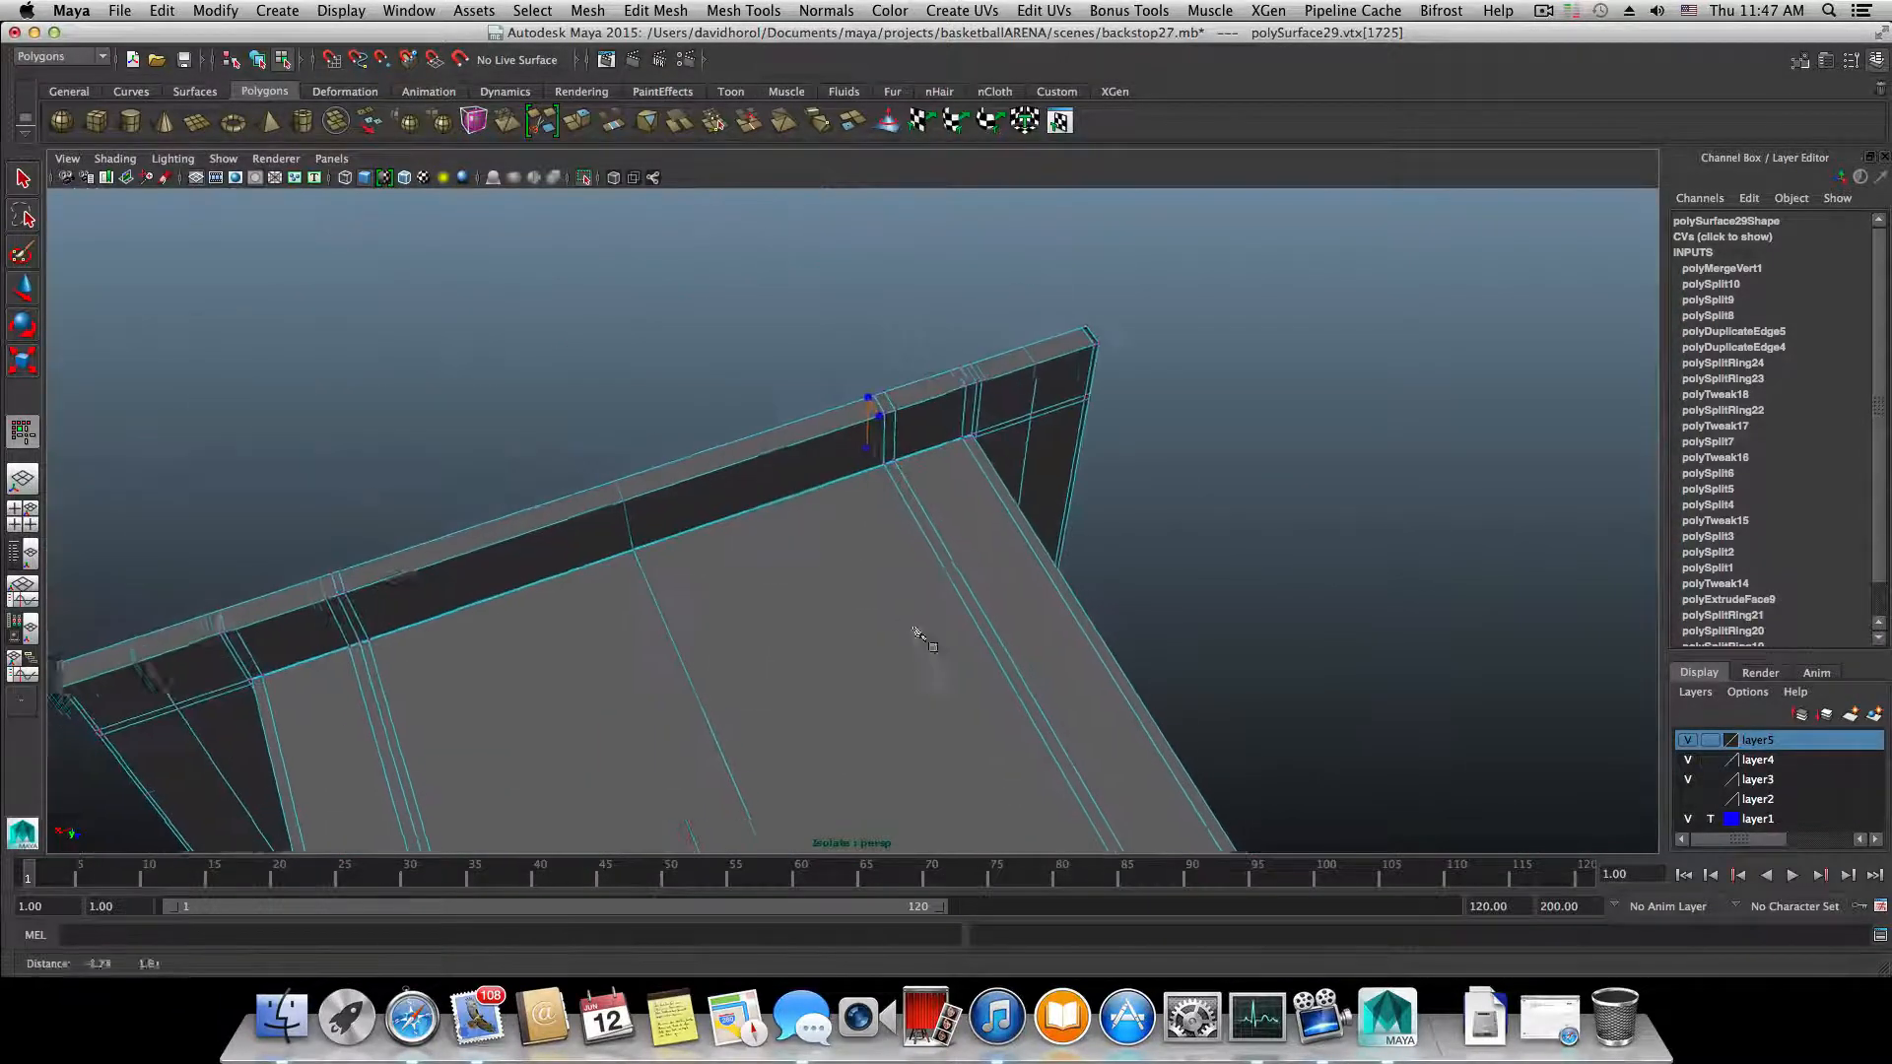
right_click_drag(915, 630, 1280, 694, "alt")
right_click_drag(1012, 433, 1213, 645, "alt")
right_click_drag(934, 356, 1280, 532, "alt")
middle_click_drag(1048, 441, 929, 772, "alt")
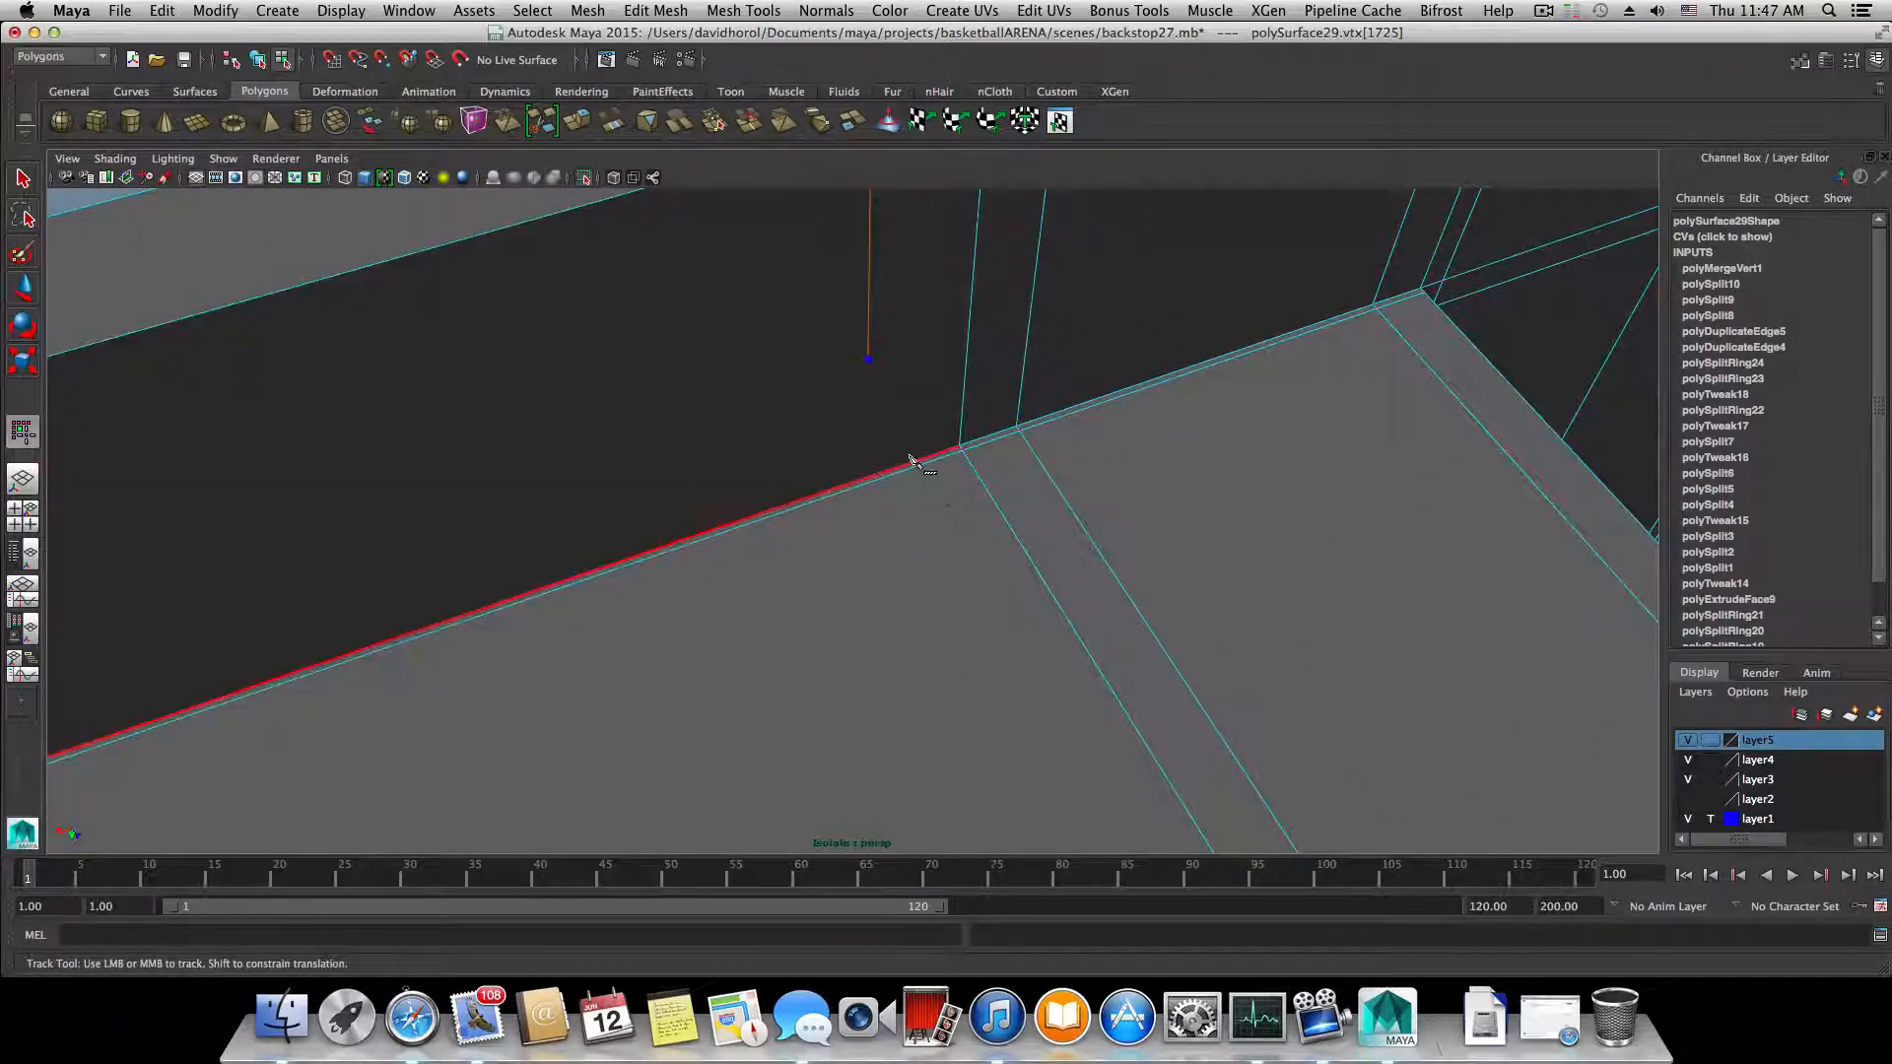
left_click_drag(1074, 463, 1170, 630, "alt")
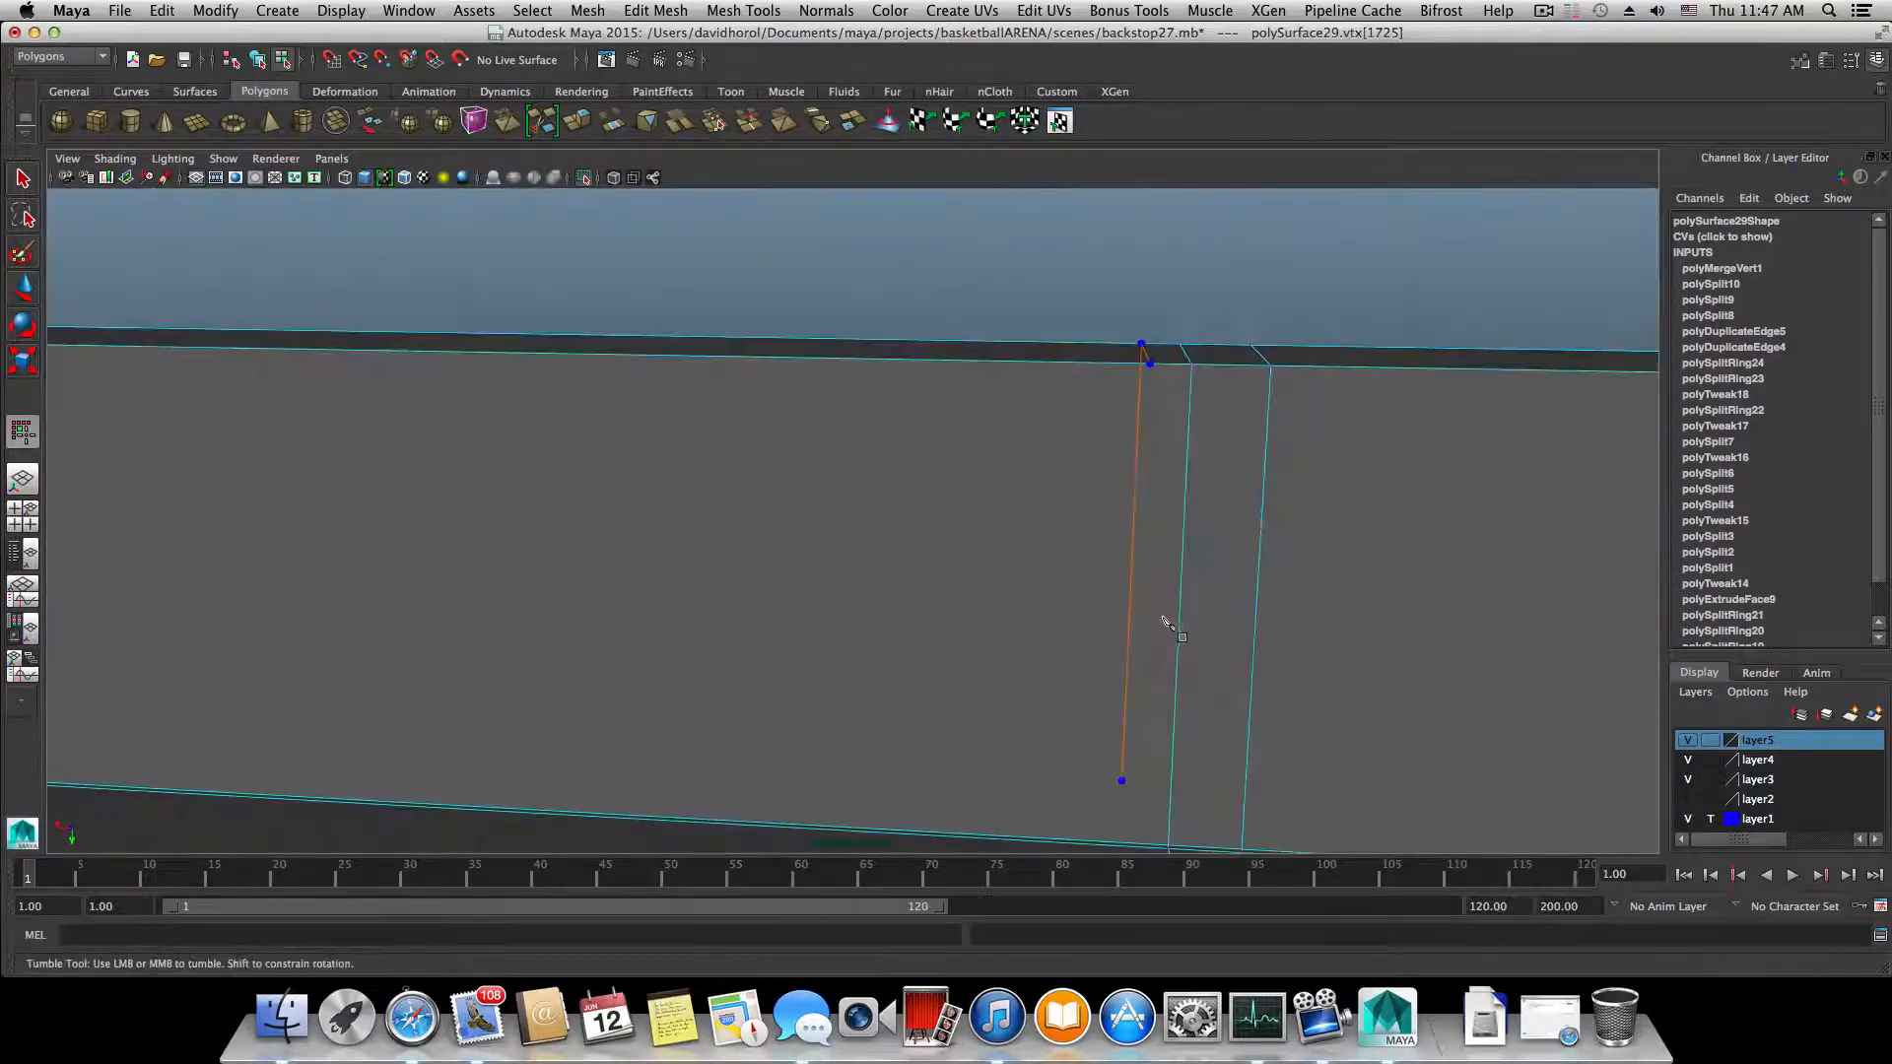
middle_click_drag(1169, 630, 1041, 426, "alt")
right_click_drag(1120, 540, 1086, 638, "alt")
left_click_drag(1085, 638, 1085, 659, "alt")
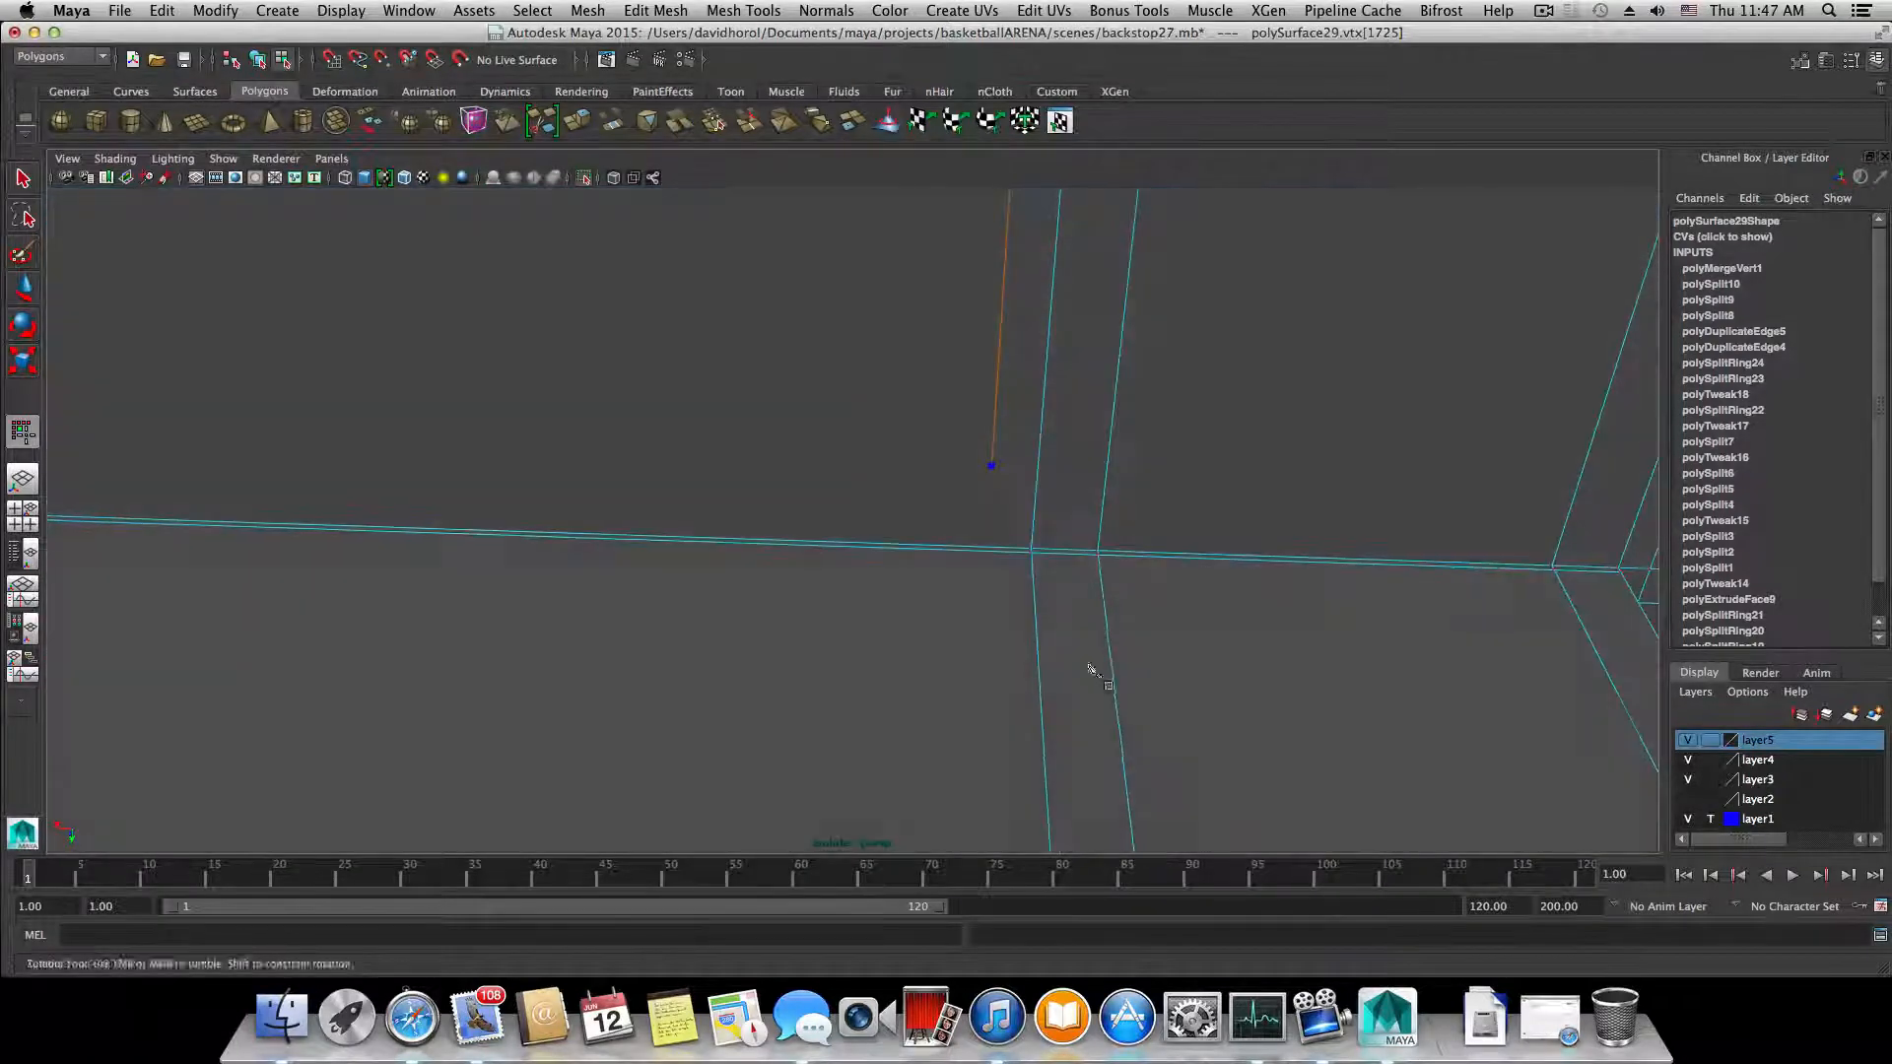
right_click_drag(1085, 660, 1190, 637, "alt")
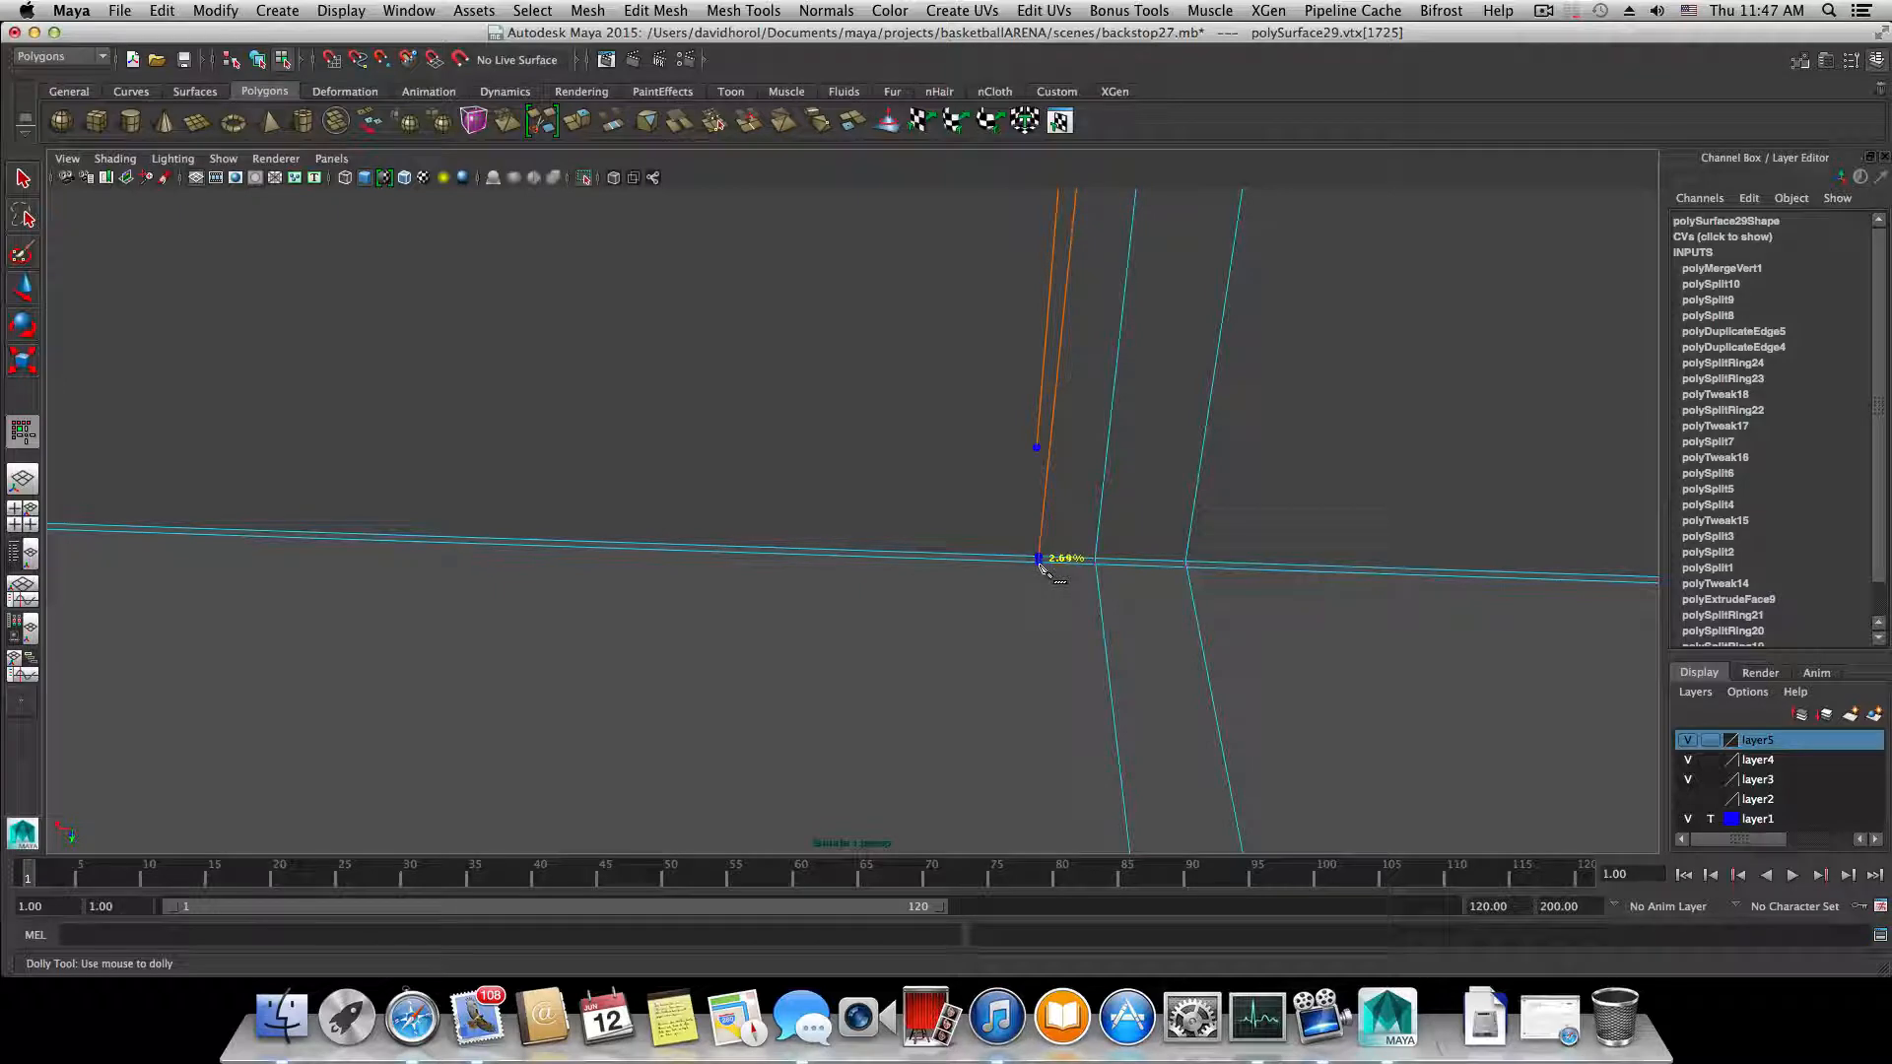
- Extend the cut along the next face, parallel to the paired side loops, to the horizontal loop beside the opening
left_click_drag(1047, 579, 1300, 670, "alt")
middle_click_drag(1300, 670, 1074, 548, "alt")
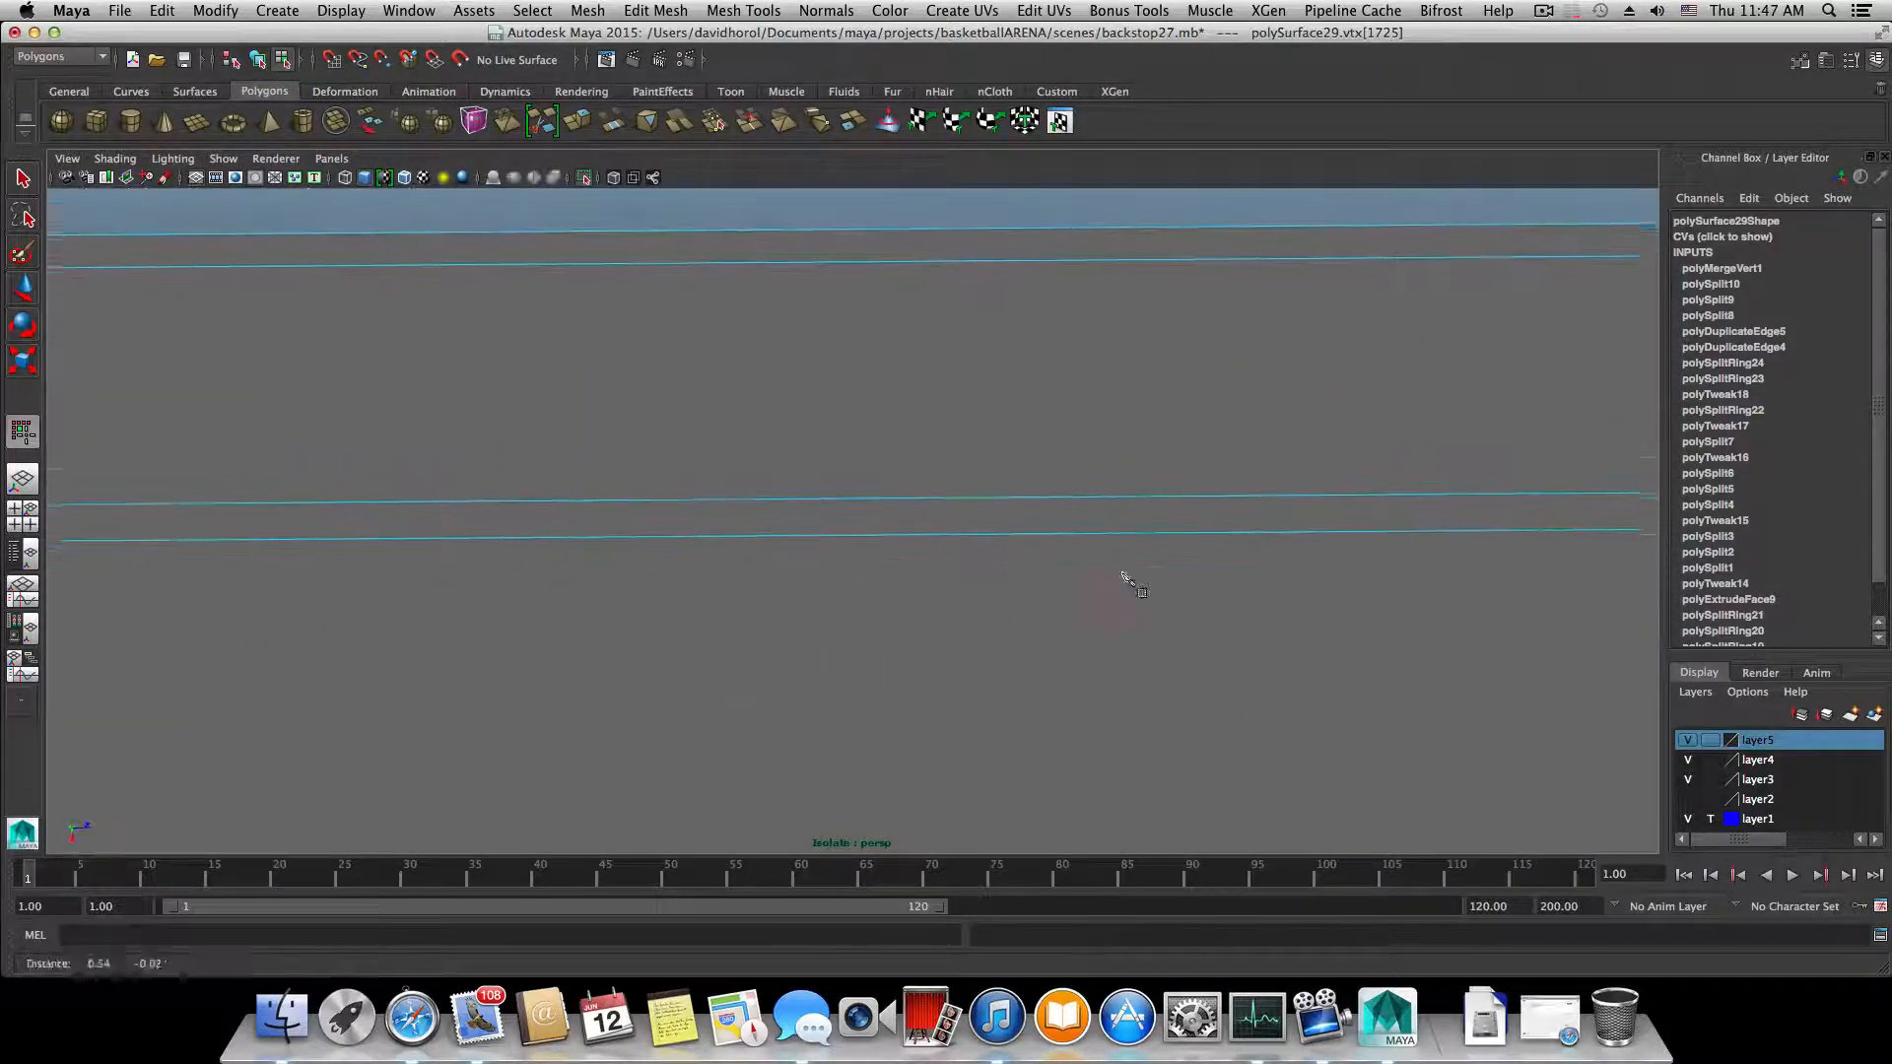
left_click_drag(1072, 545, 836, 570, "alt")
left_click_drag(1107, 561, 874, 617, "alt")
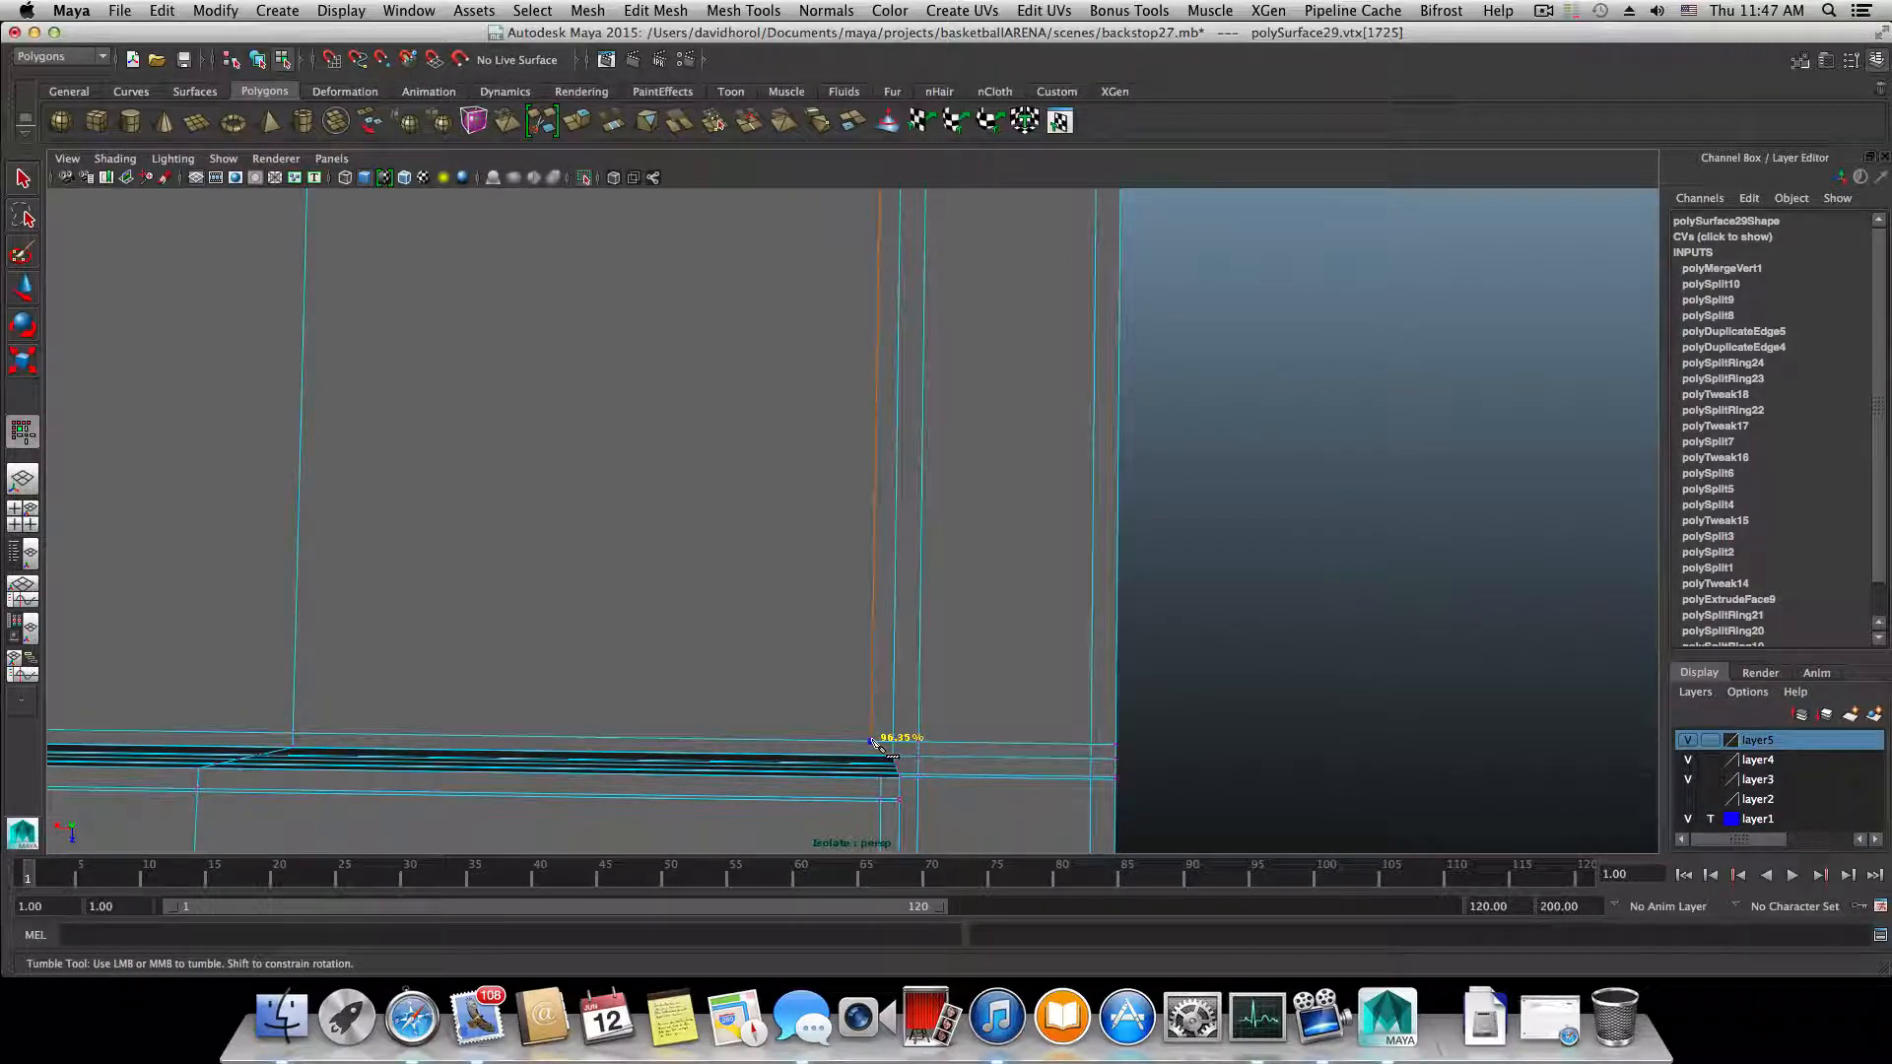
- End the cut on the opening's border near the corner and commit it
middle_click_drag(902, 739, 876, 601, "alt")
left_click_drag(877, 601, 985, 601, "alt")
right_click_drag(971, 609, 1124, 555, "alt")
middle_click_drag(798, 434, 926, 582, "alt")
right_click_drag(926, 582, 1330, 404, "alt")
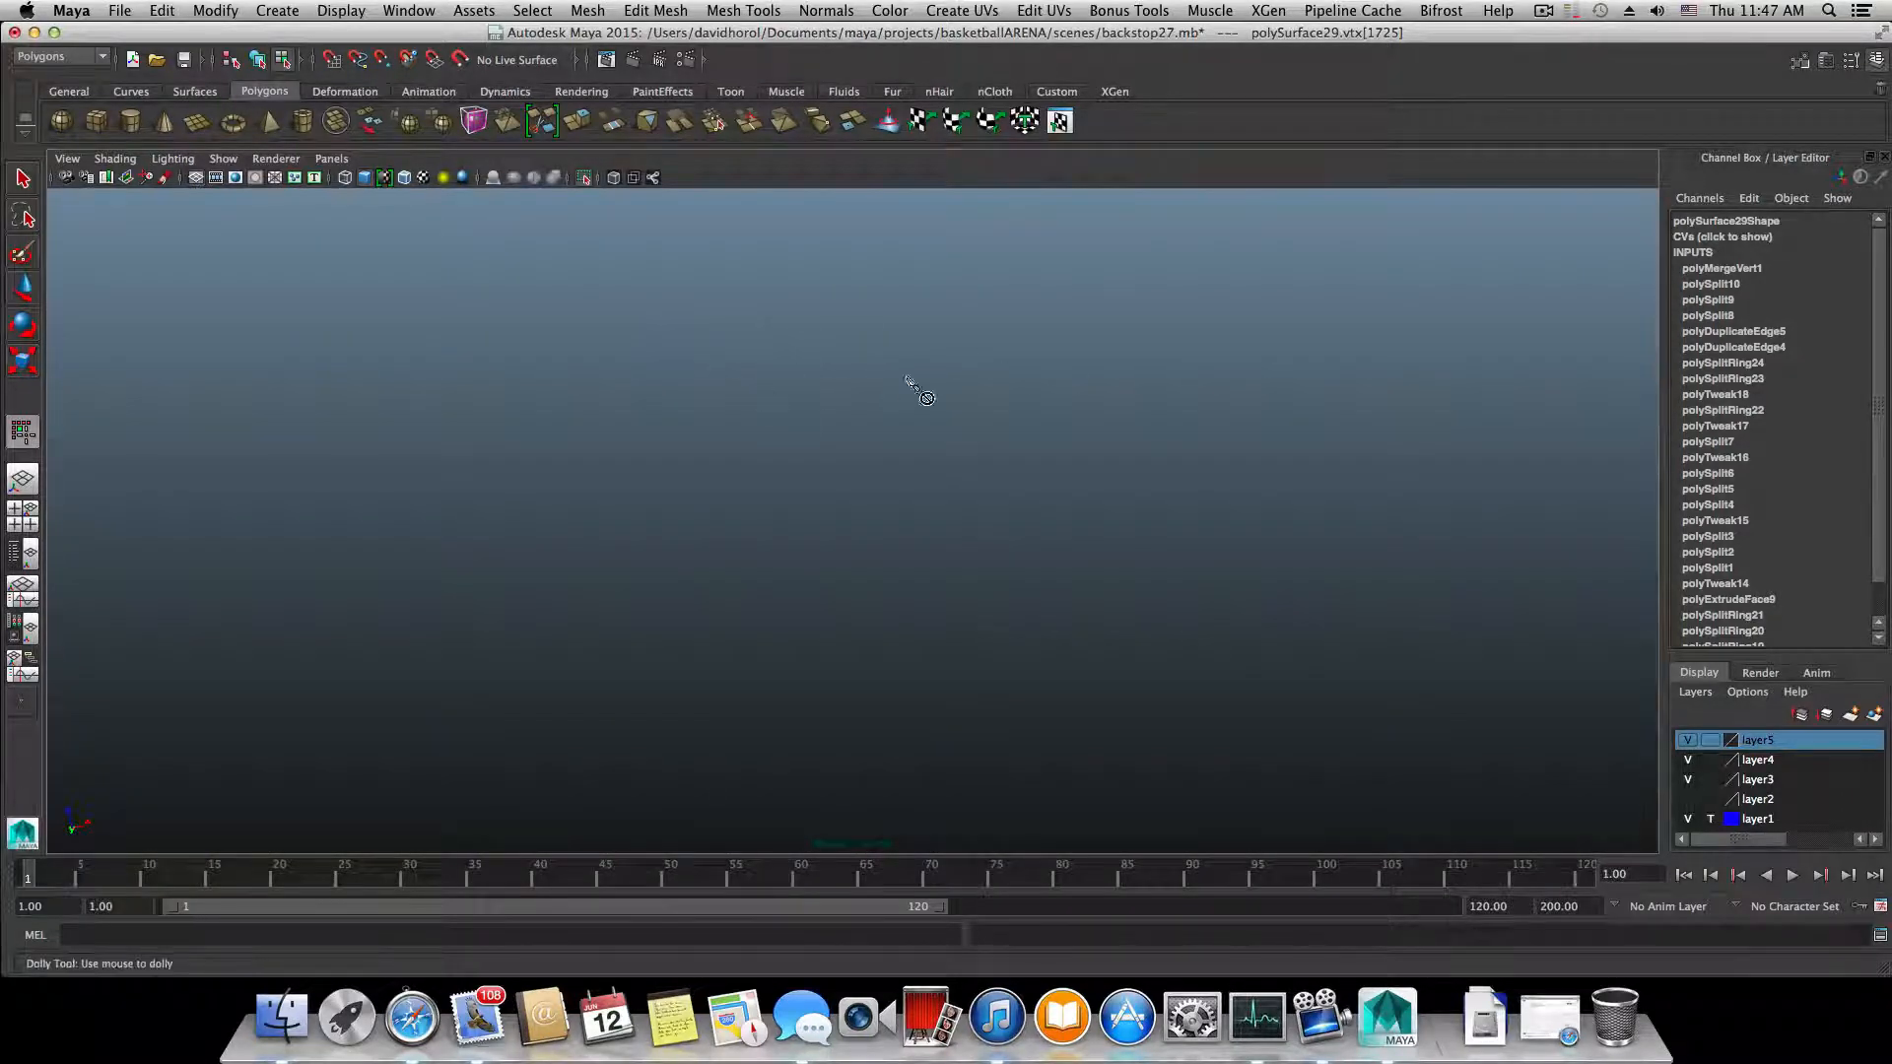
right_click_drag(907, 378, 1068, 456, "alt")
middle_click_drag(1068, 456, 1055, 477, "alt")
mouse_move(993, 511)
right_mouse_down("alt")
mouse_move(1007, 525)
mouse_move(988, 534)
right_mouse_up("alt")
middle_click_drag(988, 534, 990, 531, "alt")
right_click_drag(990, 531, 992, 532, "alt")
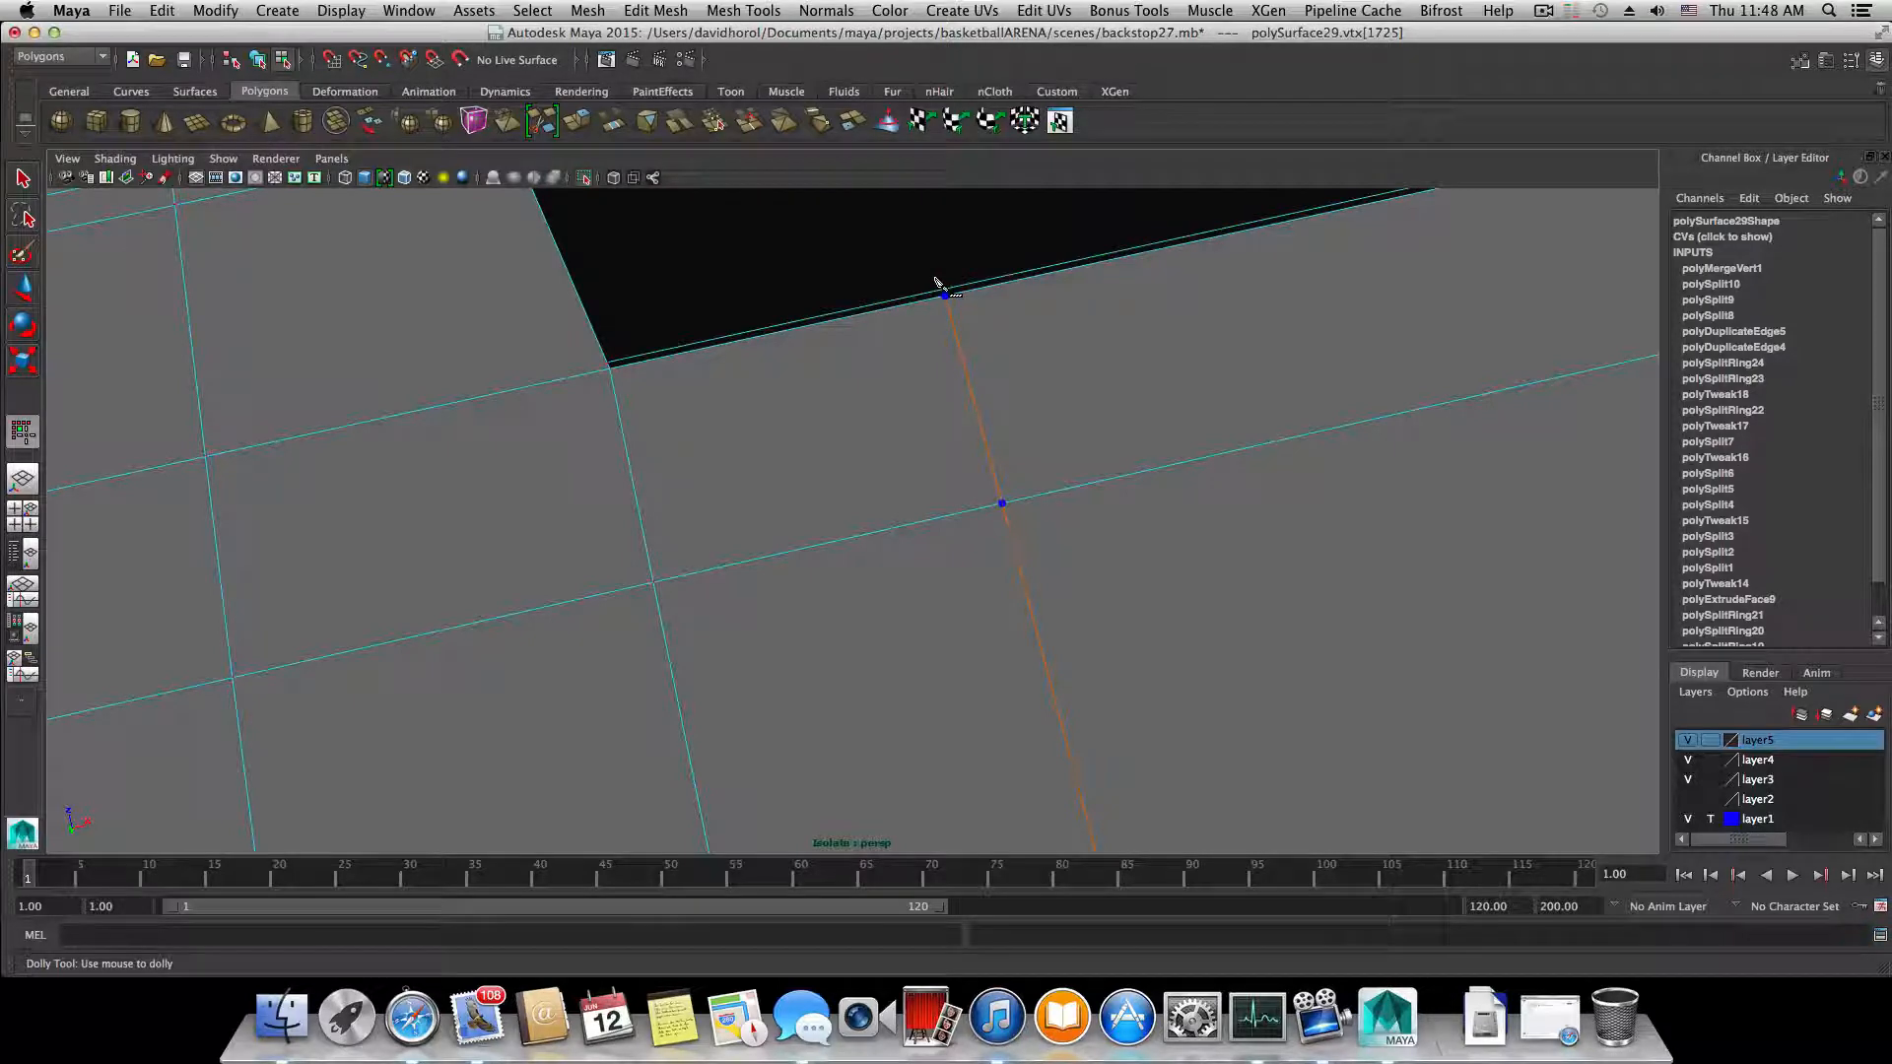
key("Return")
- Start a new cut at the finished cut's end on the opening's border and run it across the inner wall's first paired loops to the middle loop
scroll(992, 393, "down", 10)
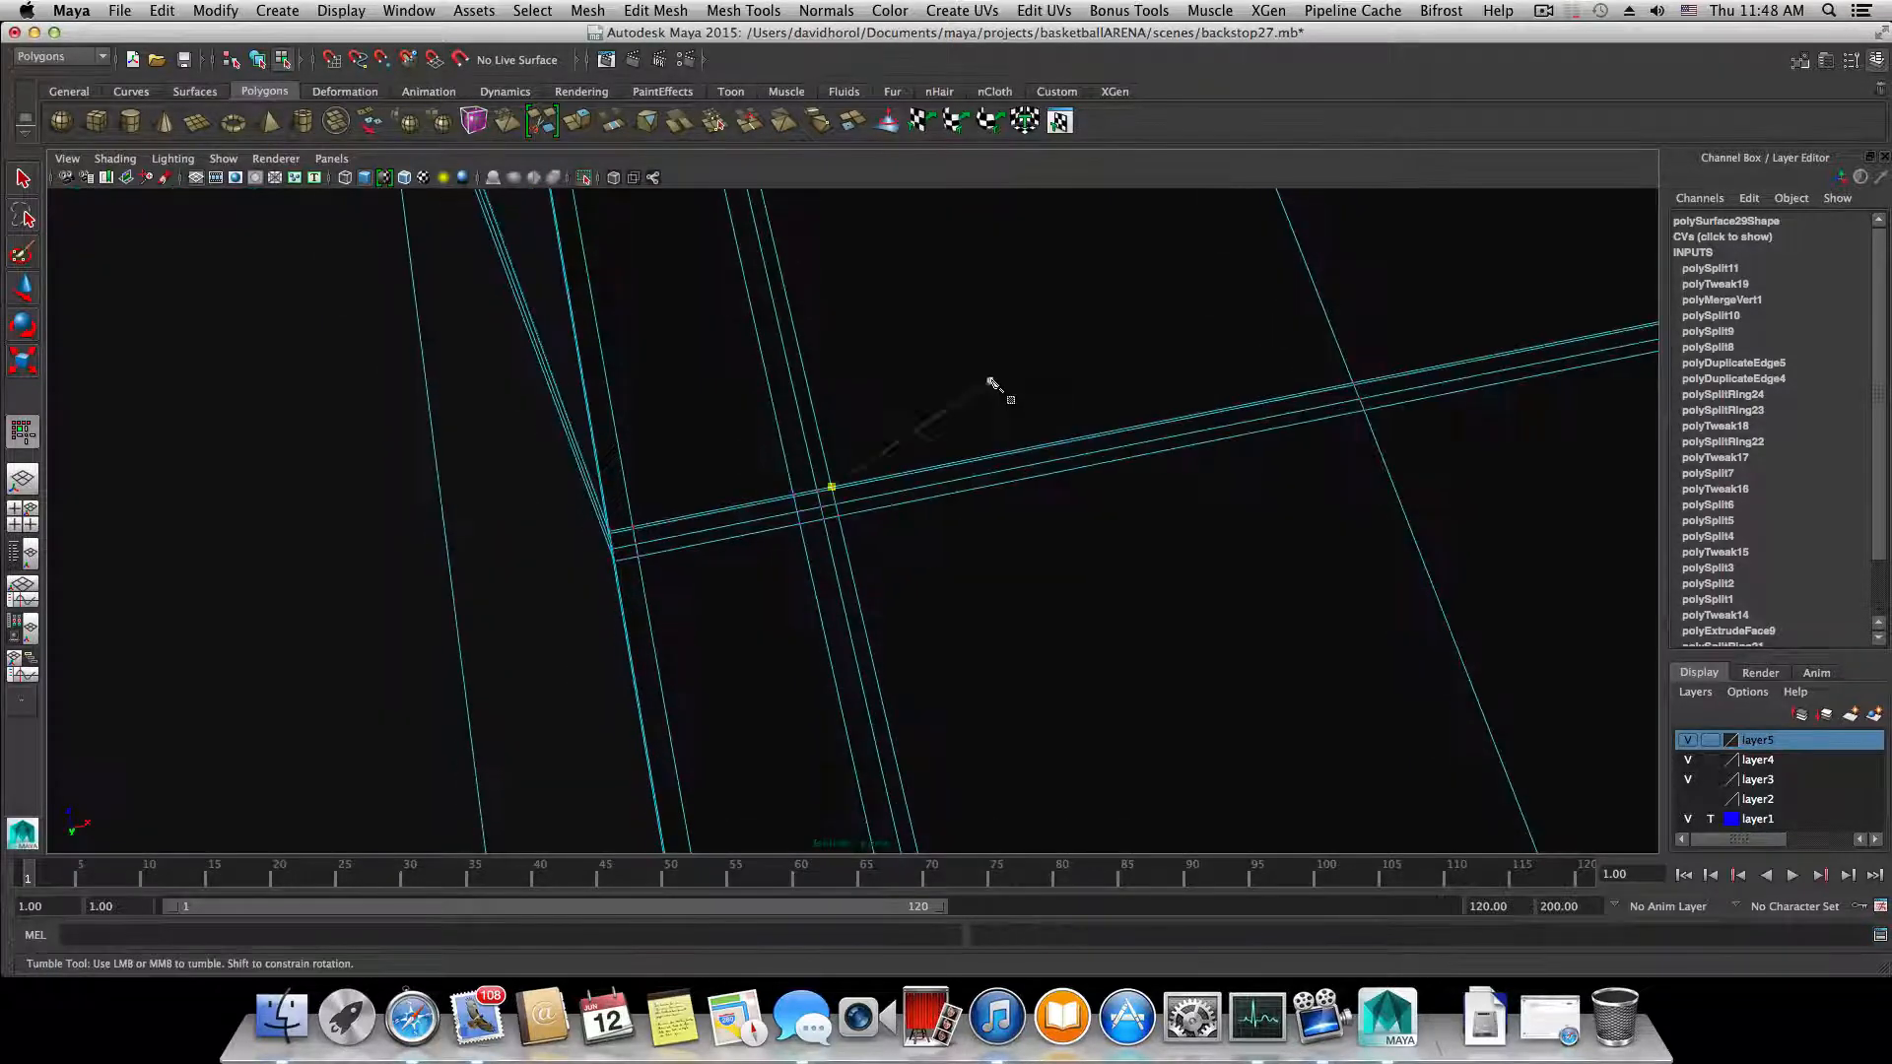
left_click_drag(992, 389, 988, 363, "alt")
scroll(988, 363, "down", 5)
right_click_drag(877, 365, 1219, 623, "alt")
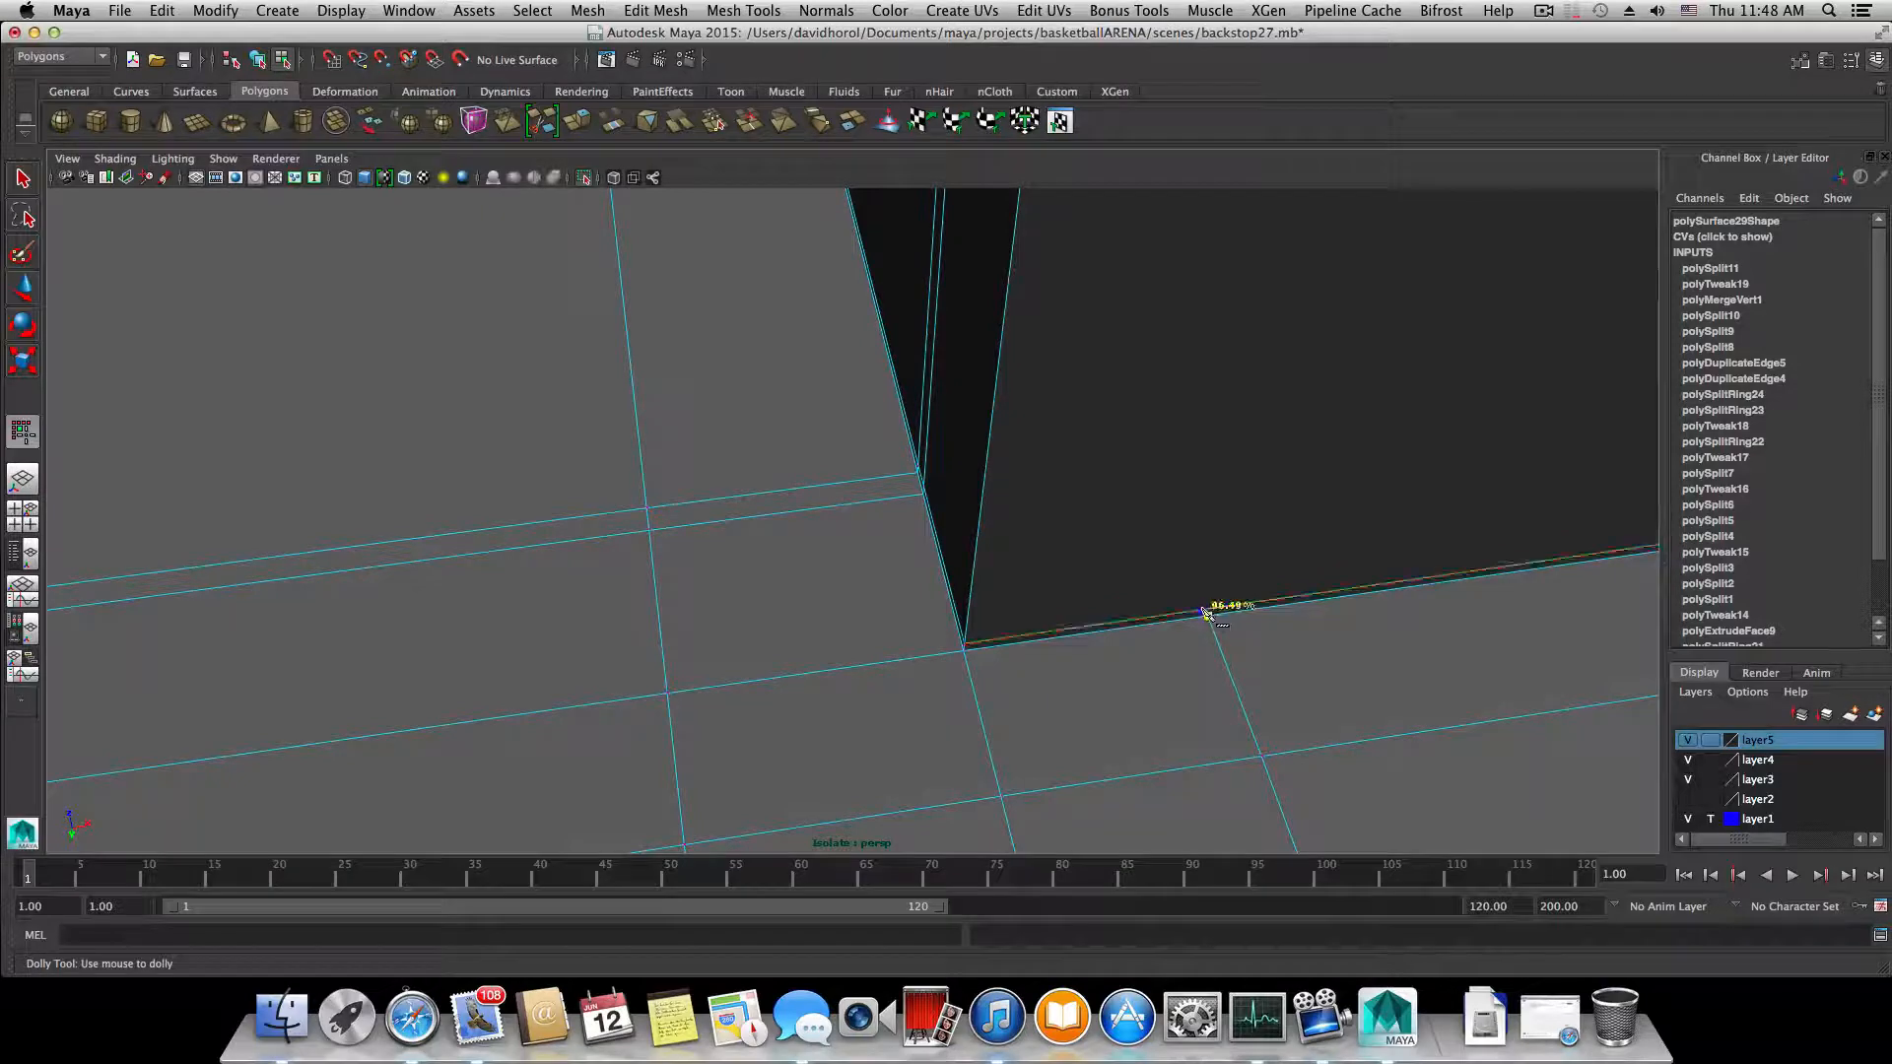
right_click_drag(1207, 613, 1196, 548, "alt")
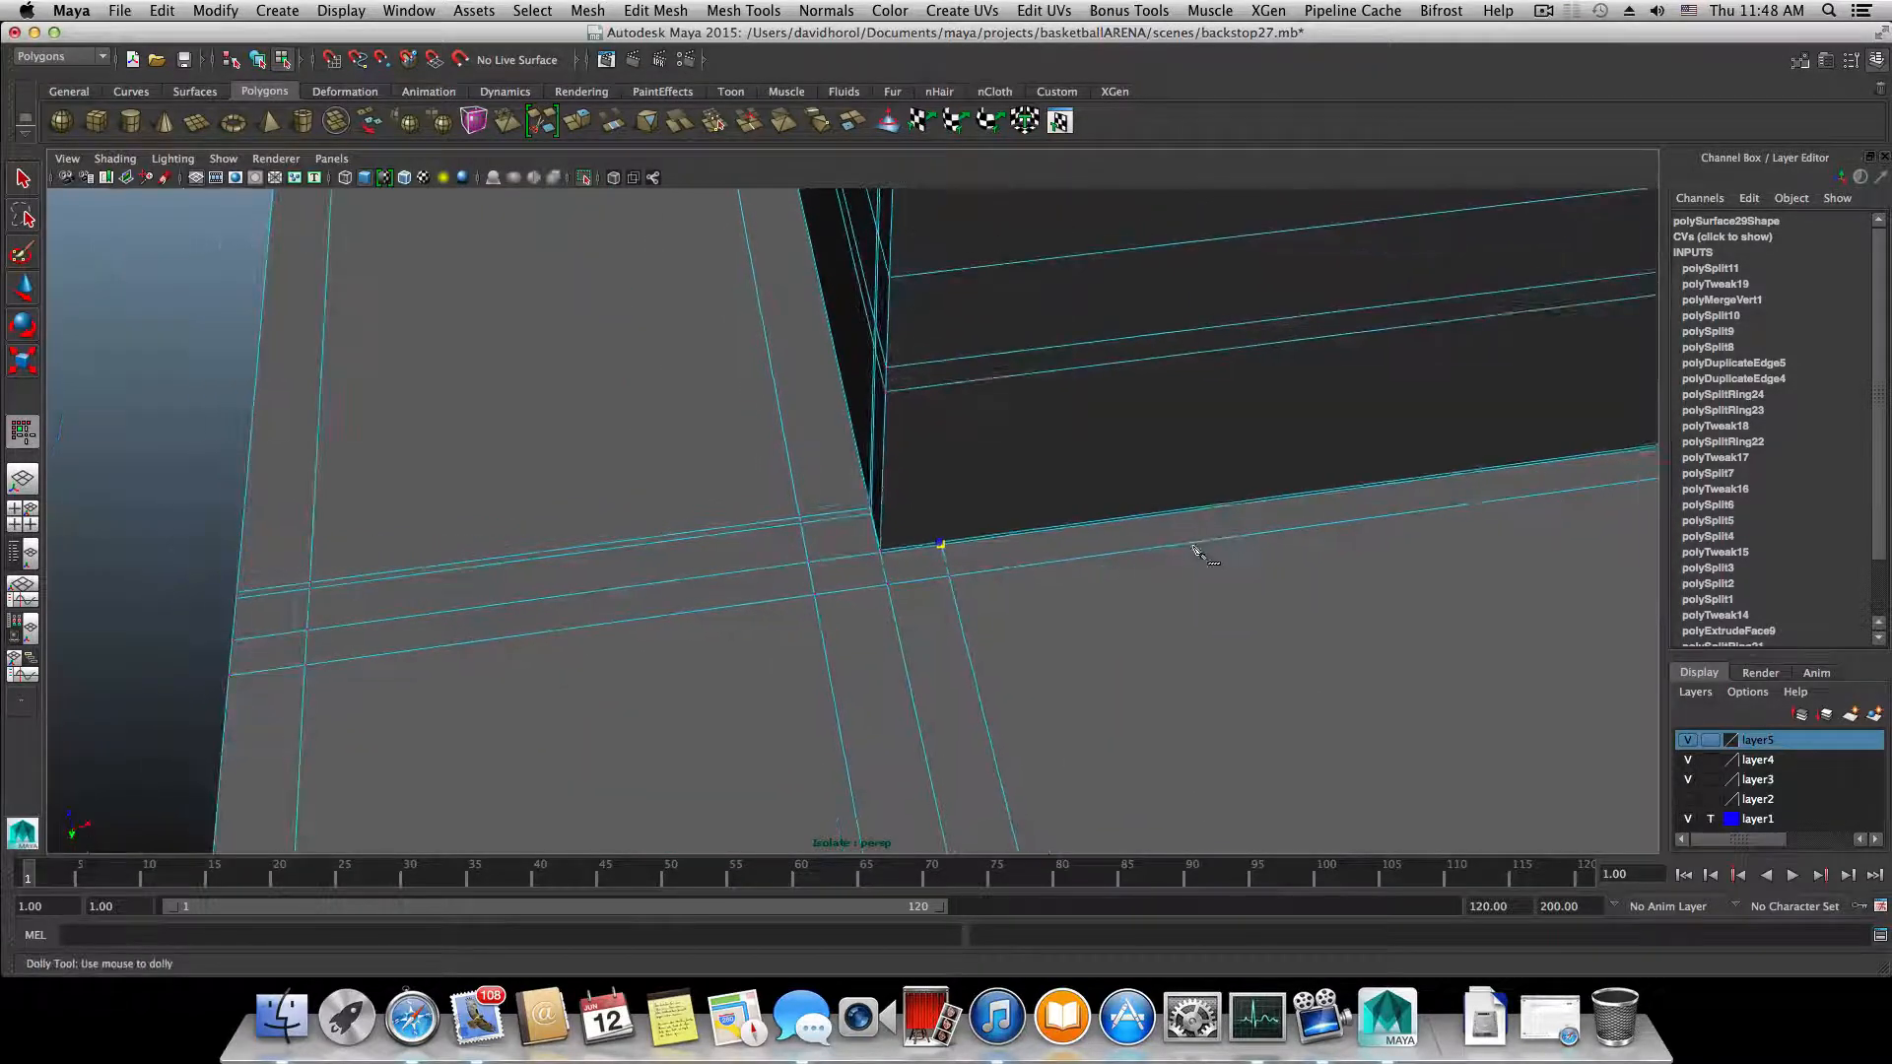
left_click(955, 360)
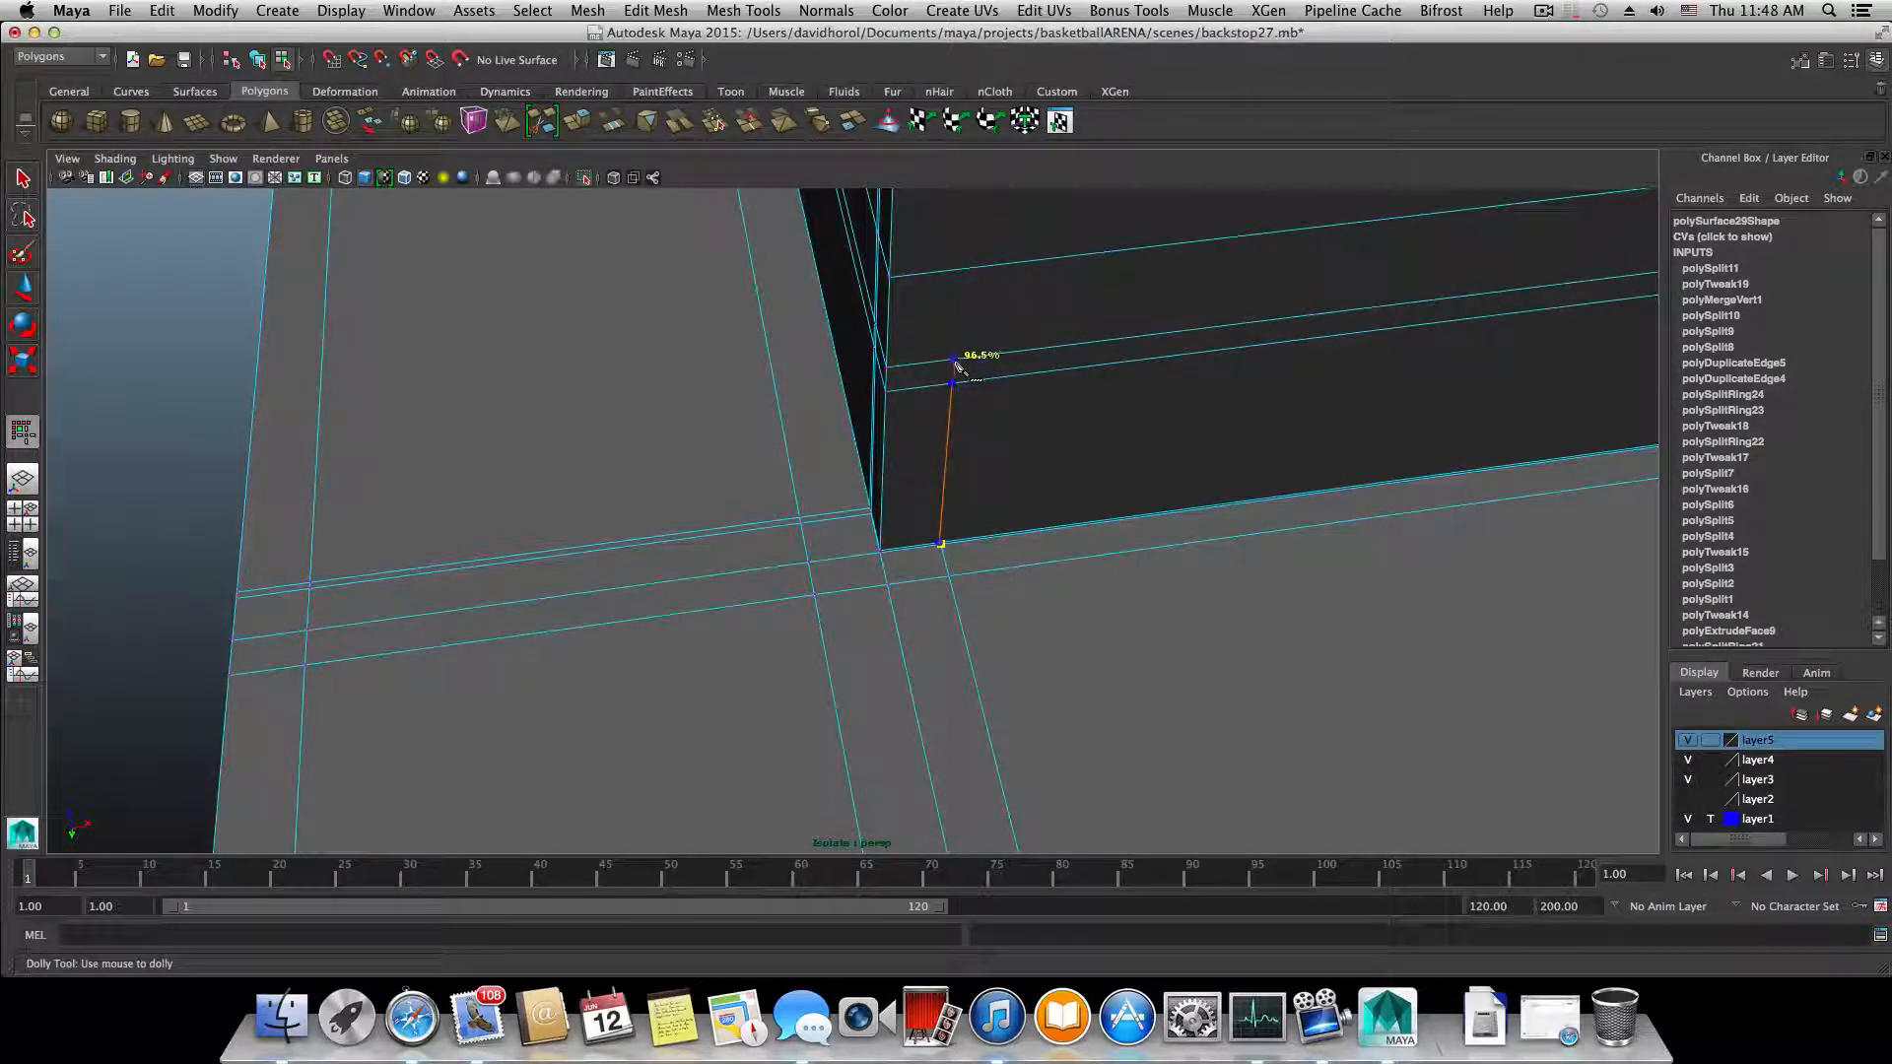
left_click_drag(967, 356, 932, 317, "alt")
middle_click_drag(932, 317, 967, 357, "alt")
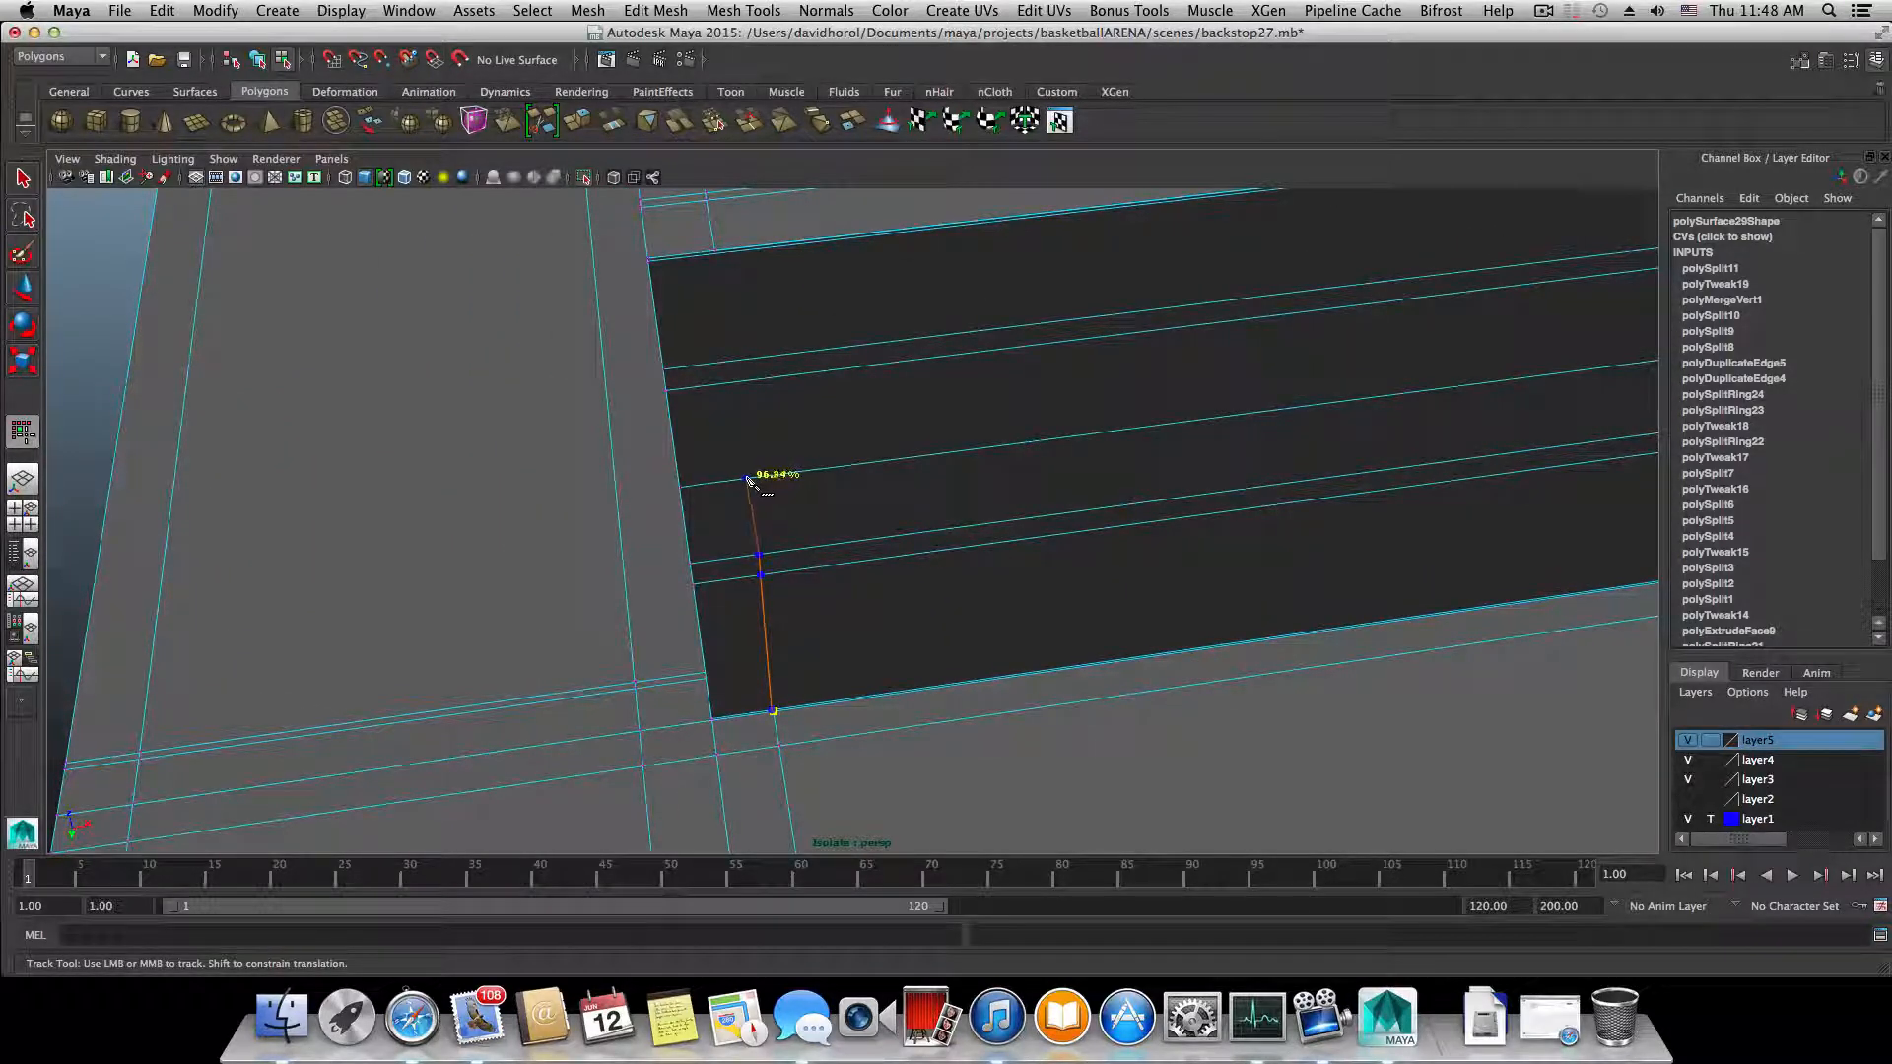
left_click(746, 478)
- Continue the cut across the inner wall's second pair of loops to the thin loop beside the opening's far edge and commit it
scroll(779, 411, "up", 10)
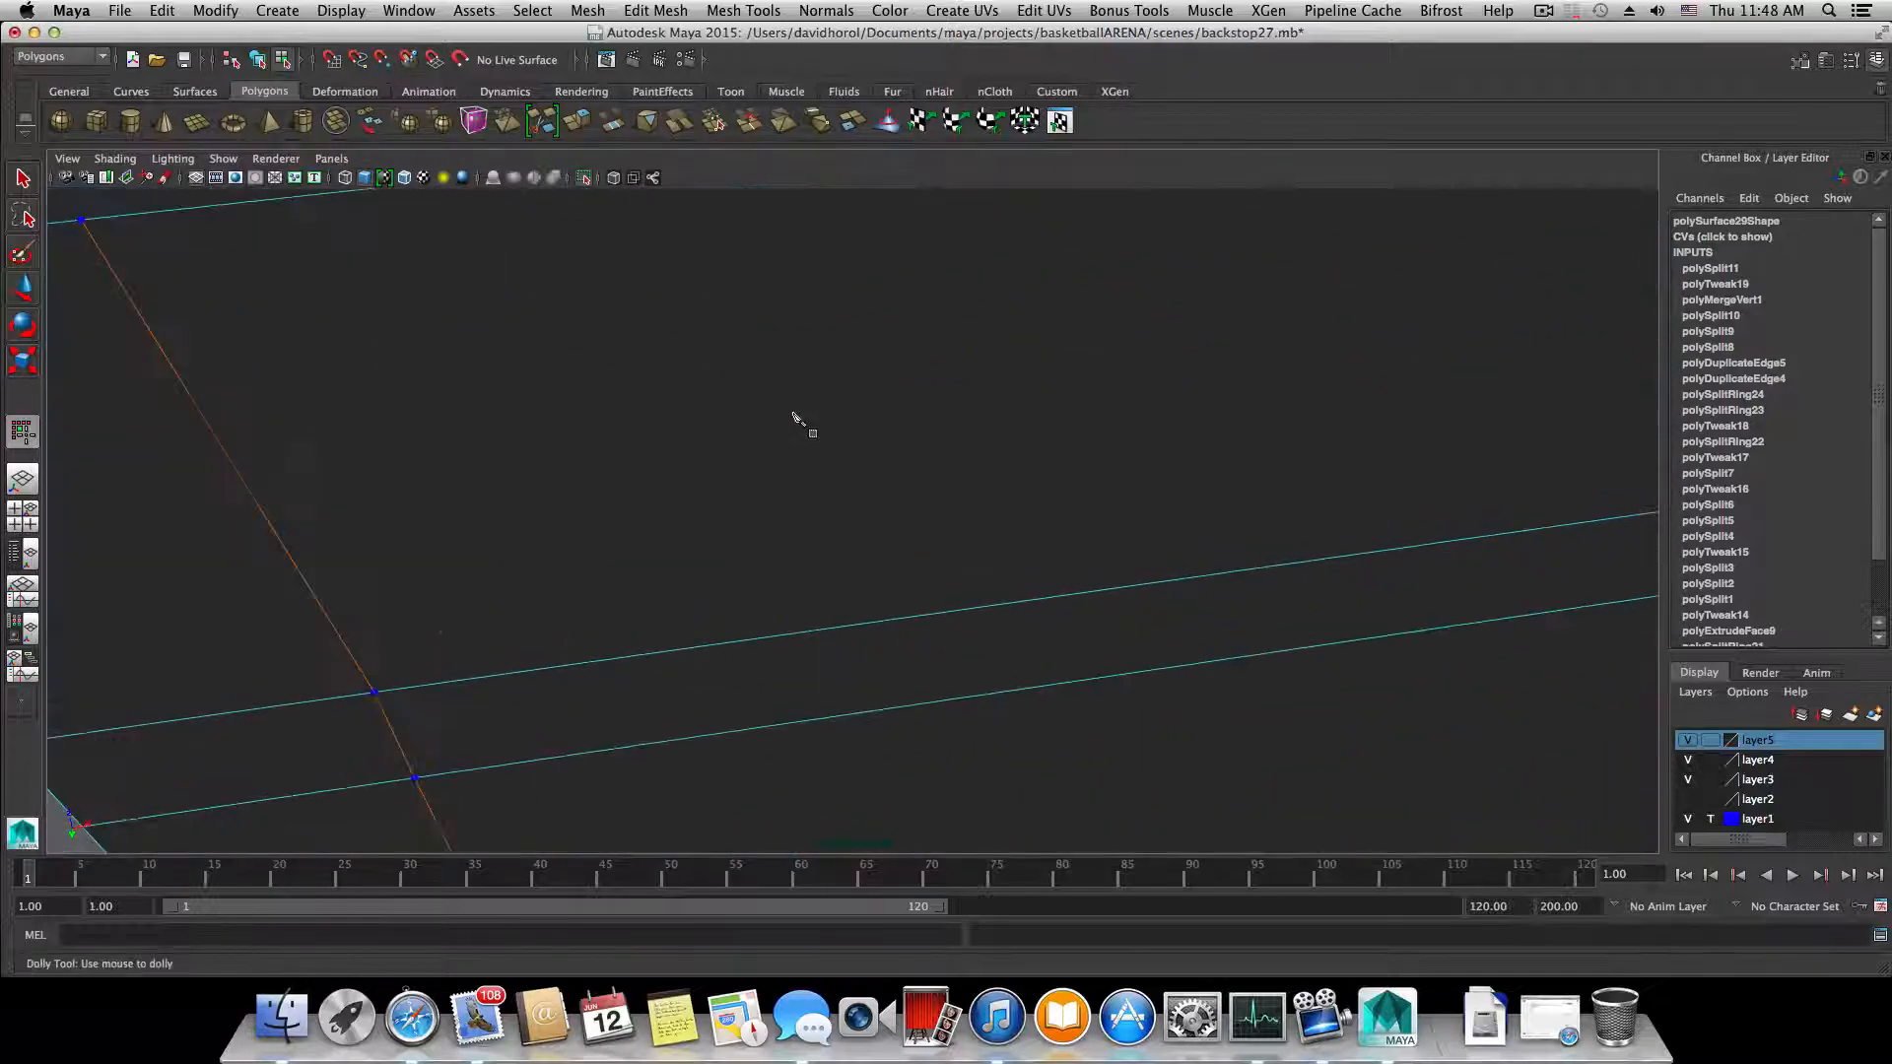
scroll(783, 414, "down", 5)
scroll(794, 422, "up", 3)
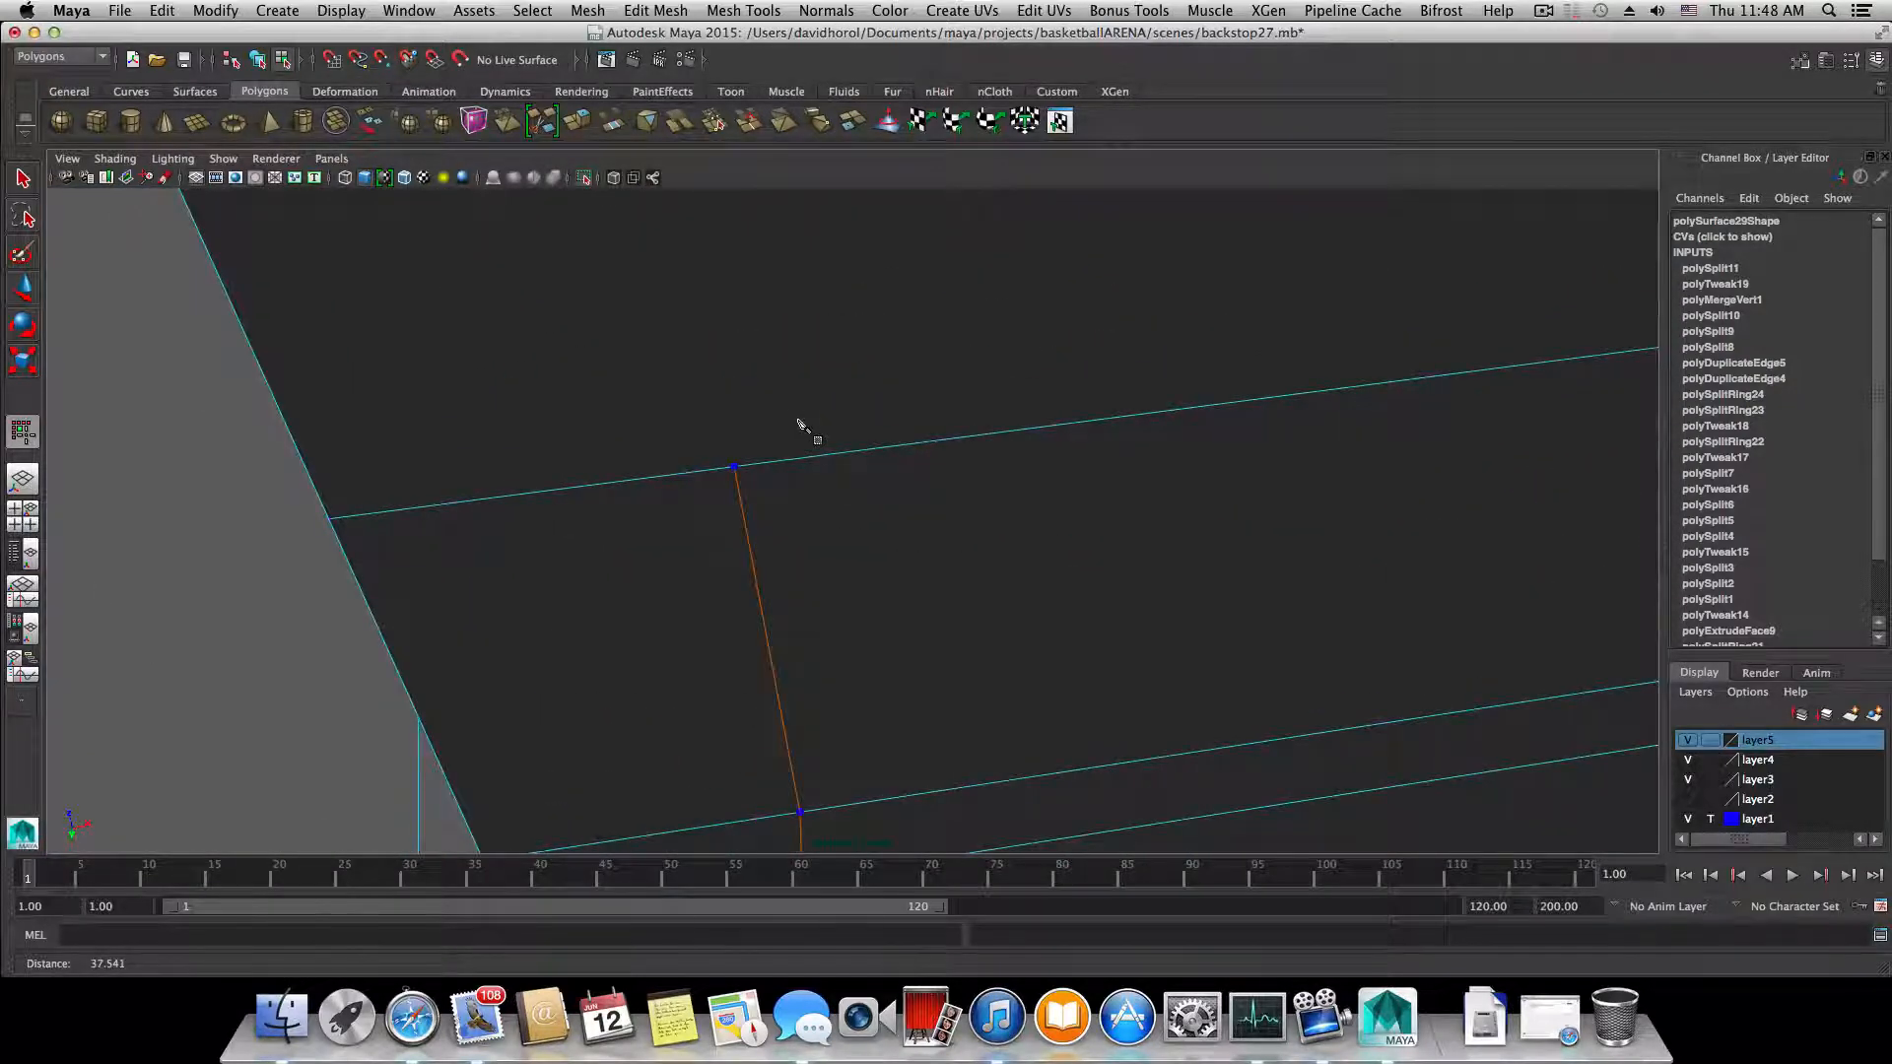
scroll(796, 422, "down", 3)
middle_click_drag(795, 422, 796, 424, "alt")
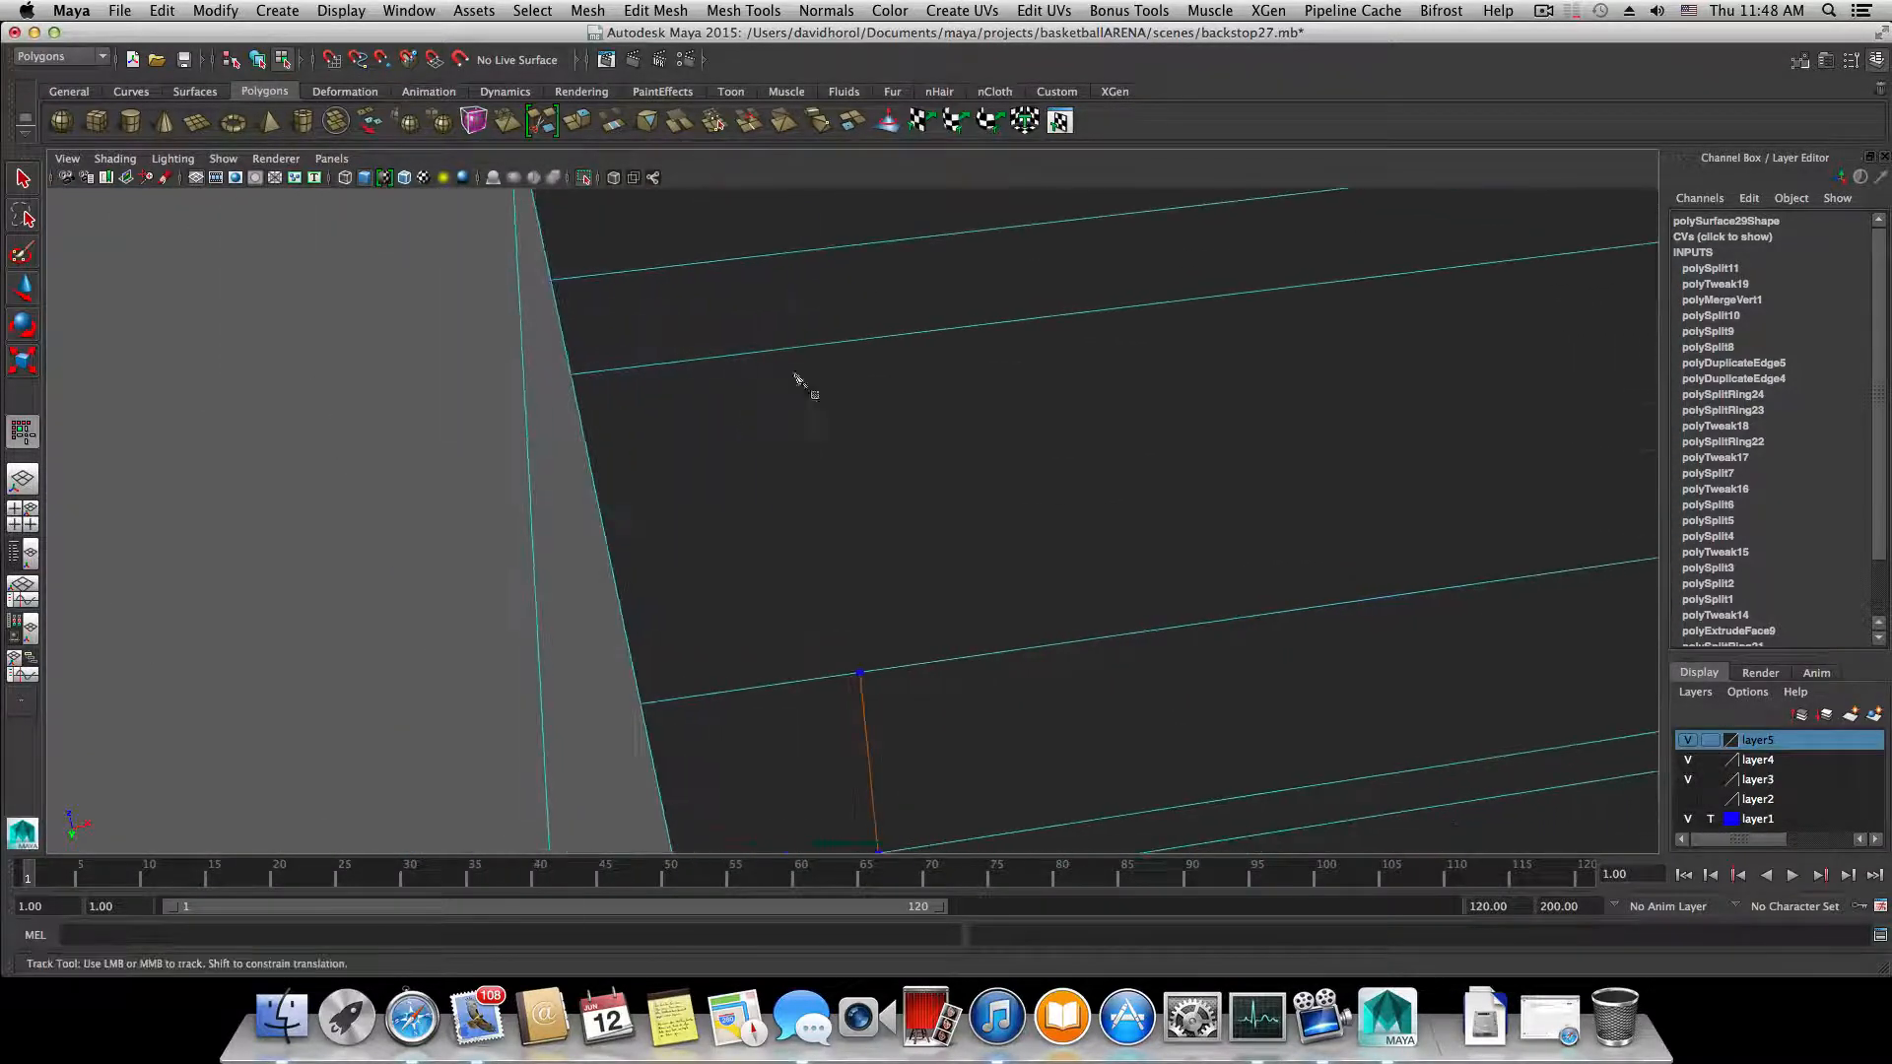
left_click(821, 346)
middle_click_drag(811, 262, 819, 278, "alt")
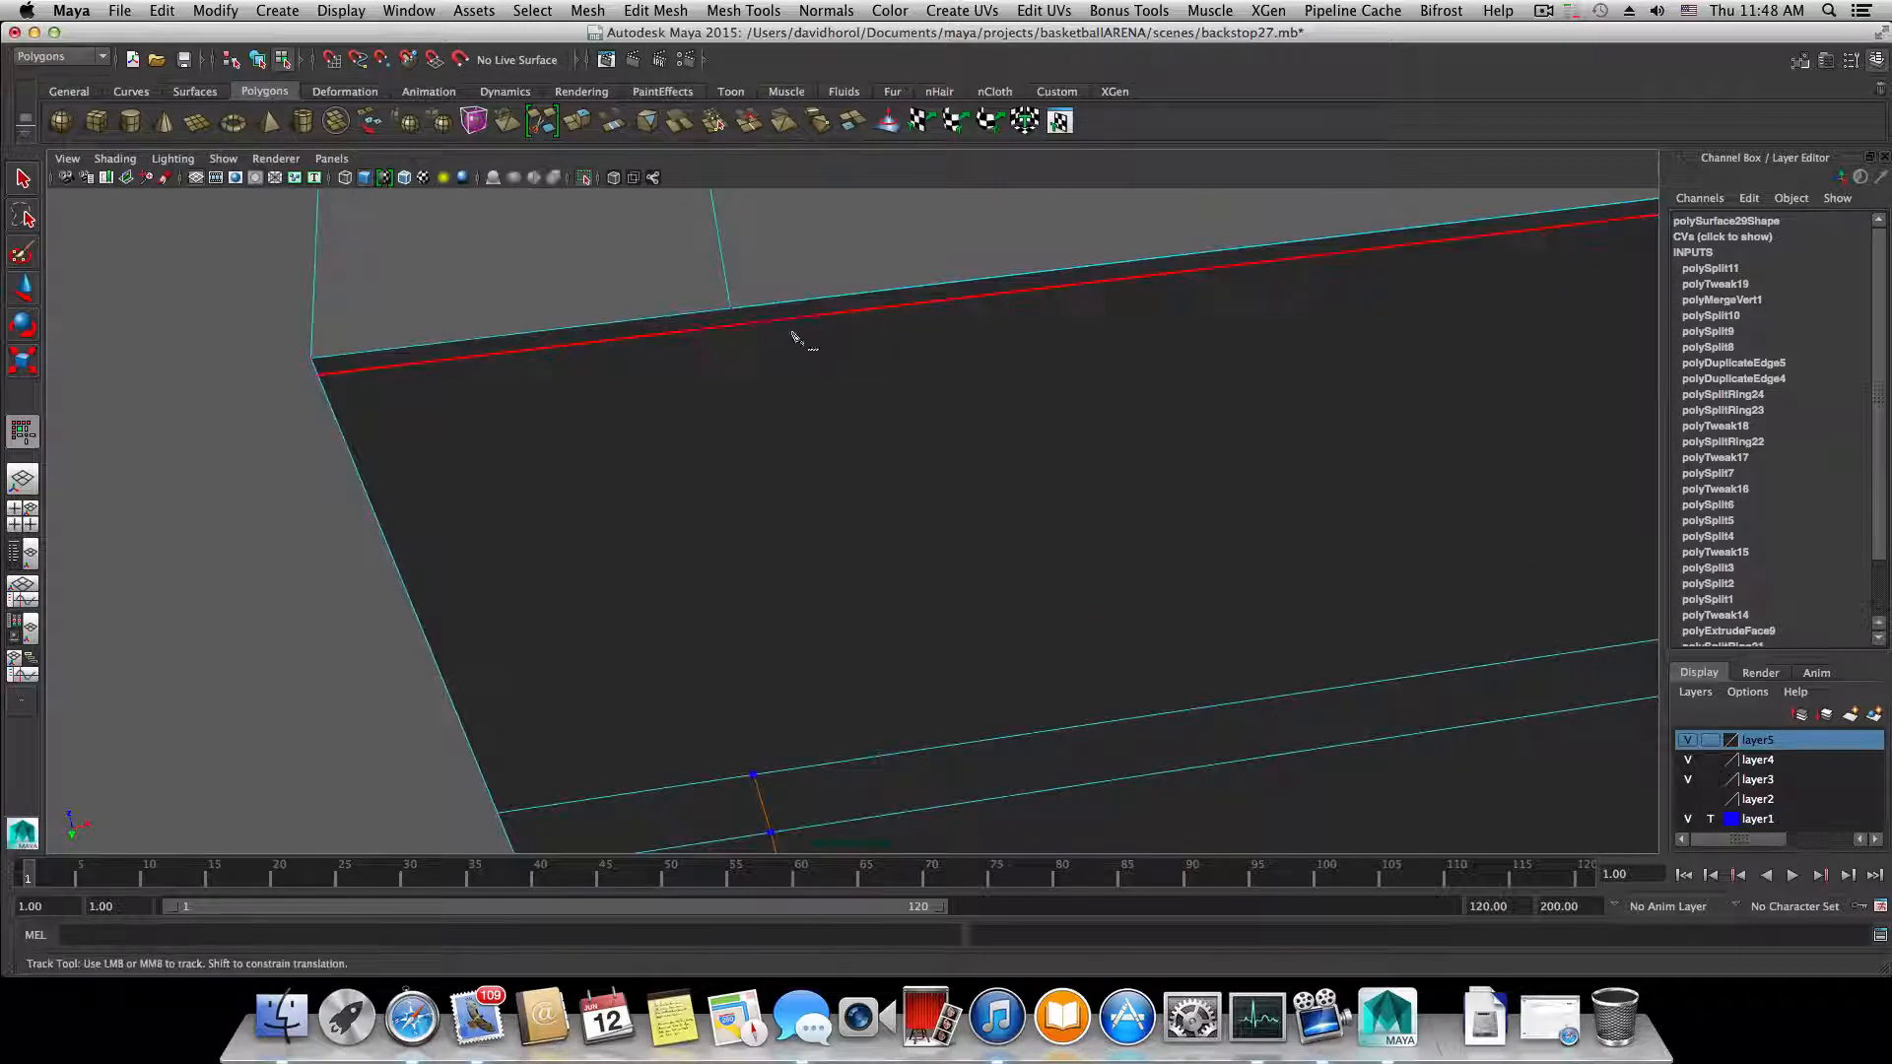
left_click(735, 326)
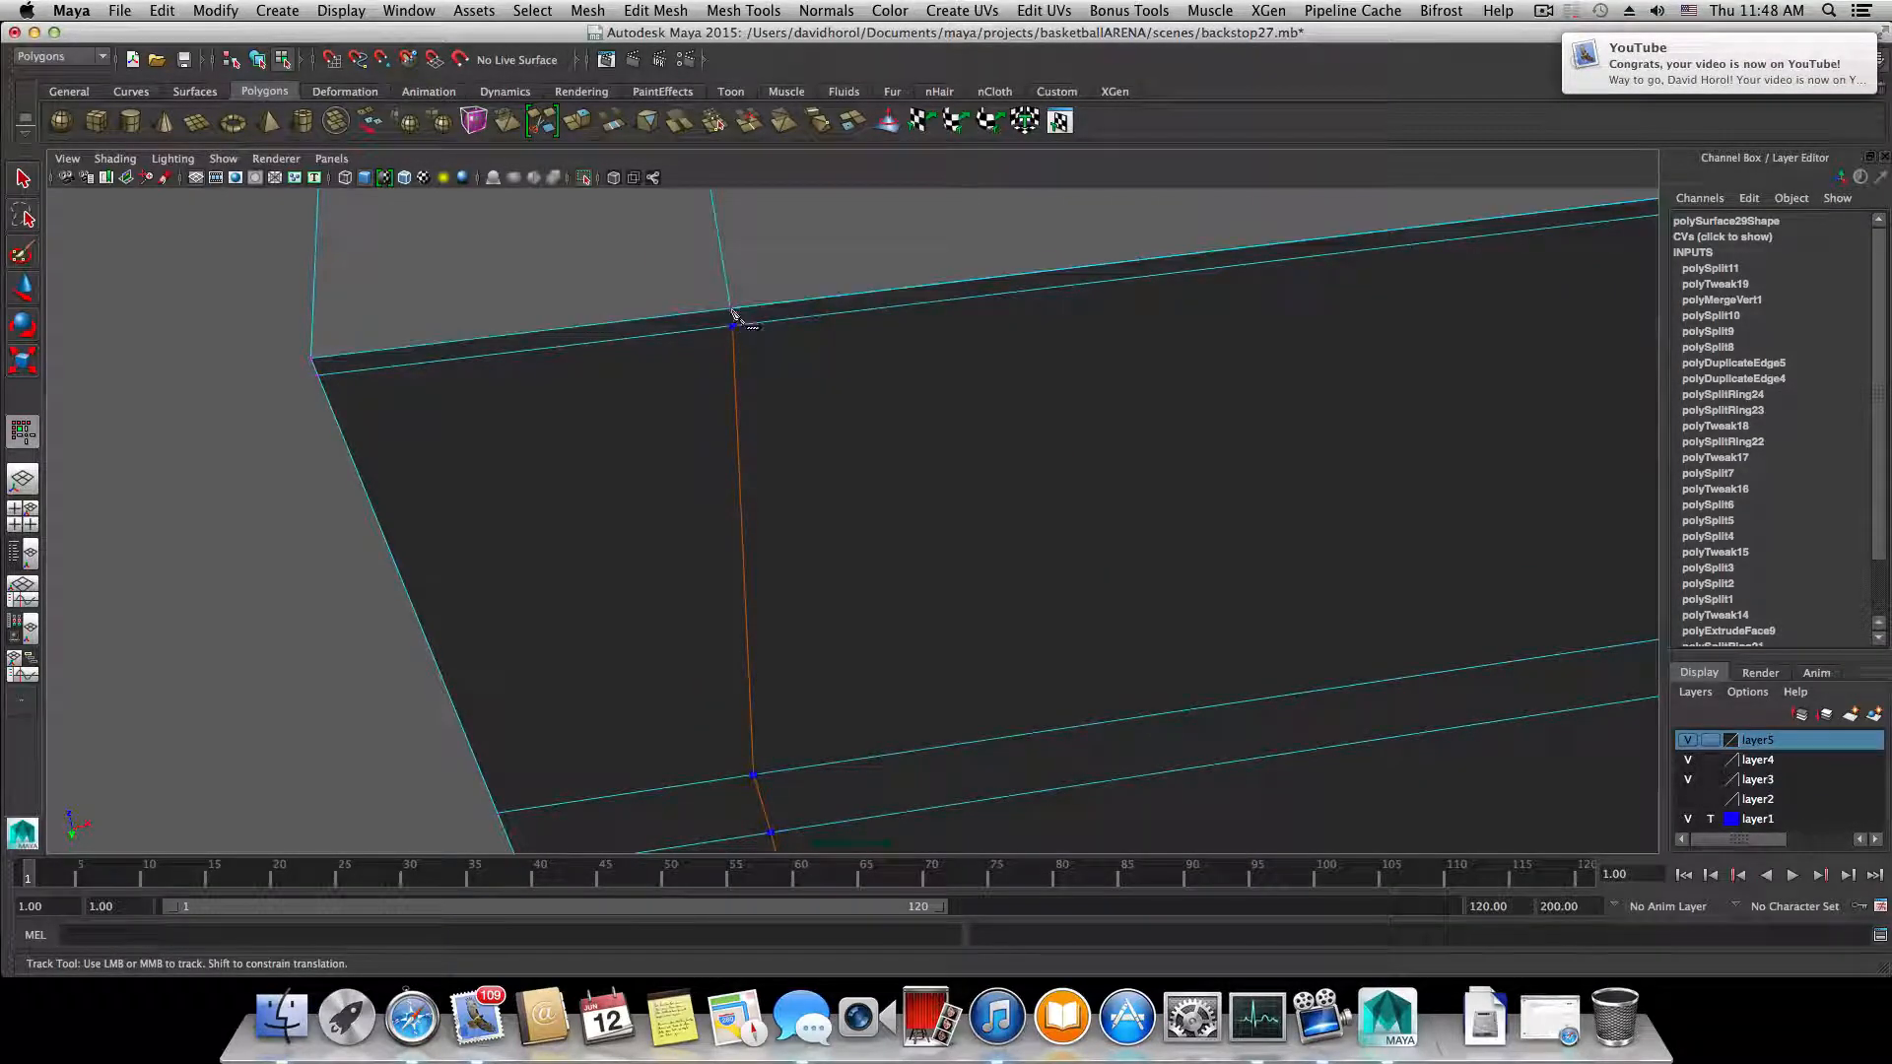
key("Return")
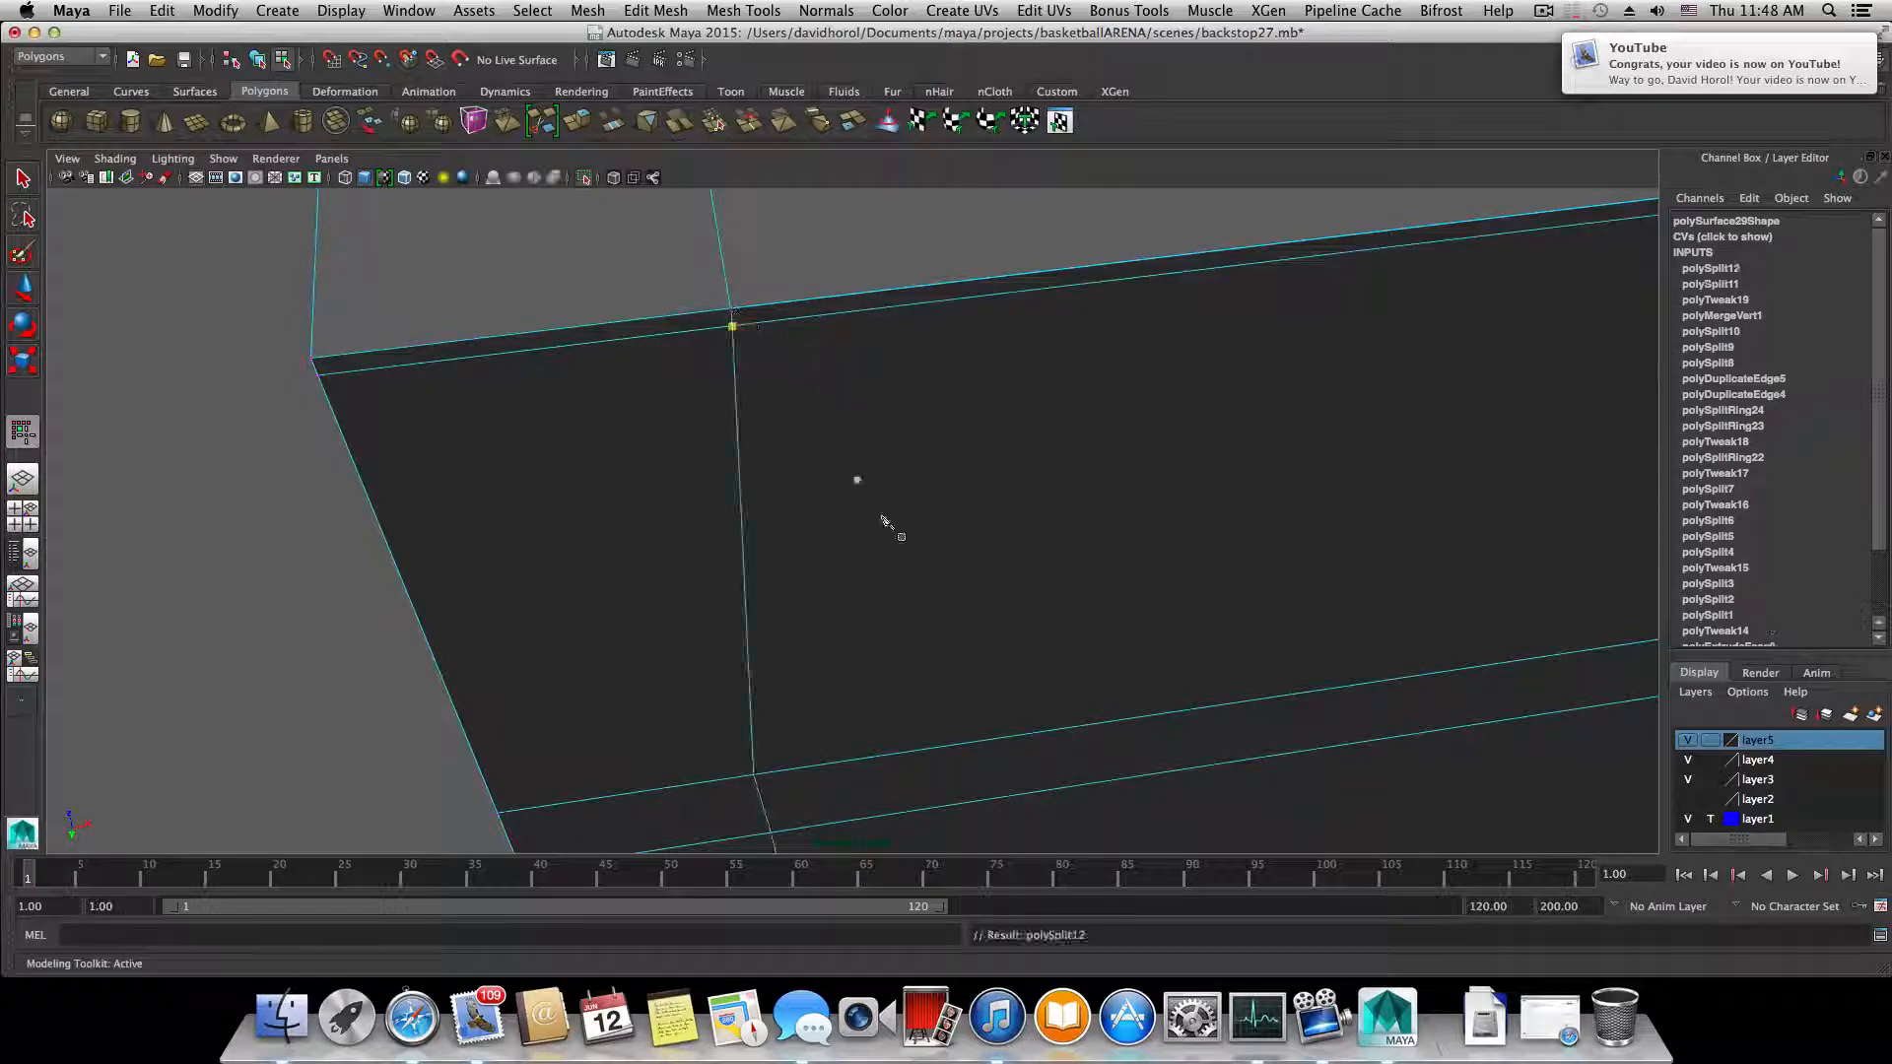
- Select the cut's two vertices on the inner wall's upper paired loops and shift them along X to straighten the cut
right_click_drag(884, 519, 730, 558, "alt")
left_click_drag(832, 585, 796, 483, "alt")
middle_click_drag(796, 483, 854, 773, "alt")
right_click_drag(775, 554, 811, 514, "alt")
middle_click_drag(811, 514, 805, 571, "alt")
left_click(22, 179)
right_click_drag(652, 333, 738, 358, "alt")
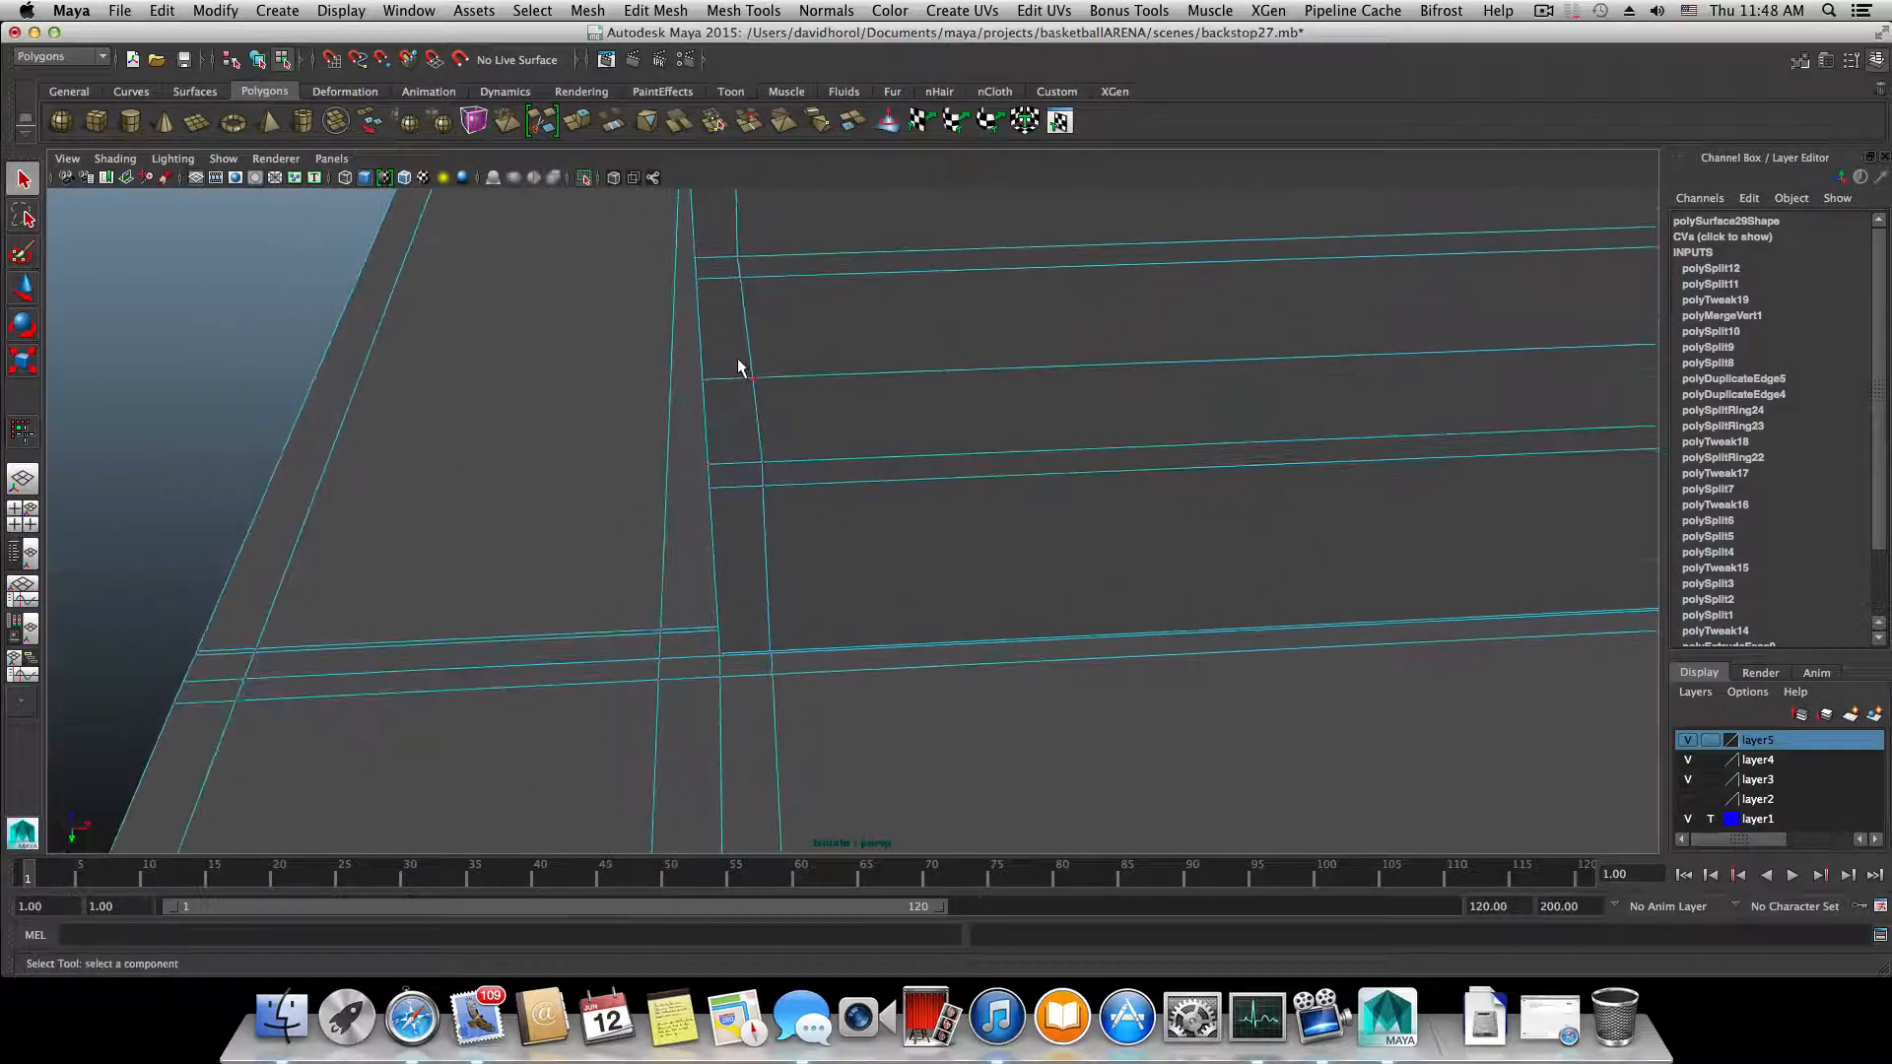
left_click(735, 260)
left_click(741, 280, "shift")
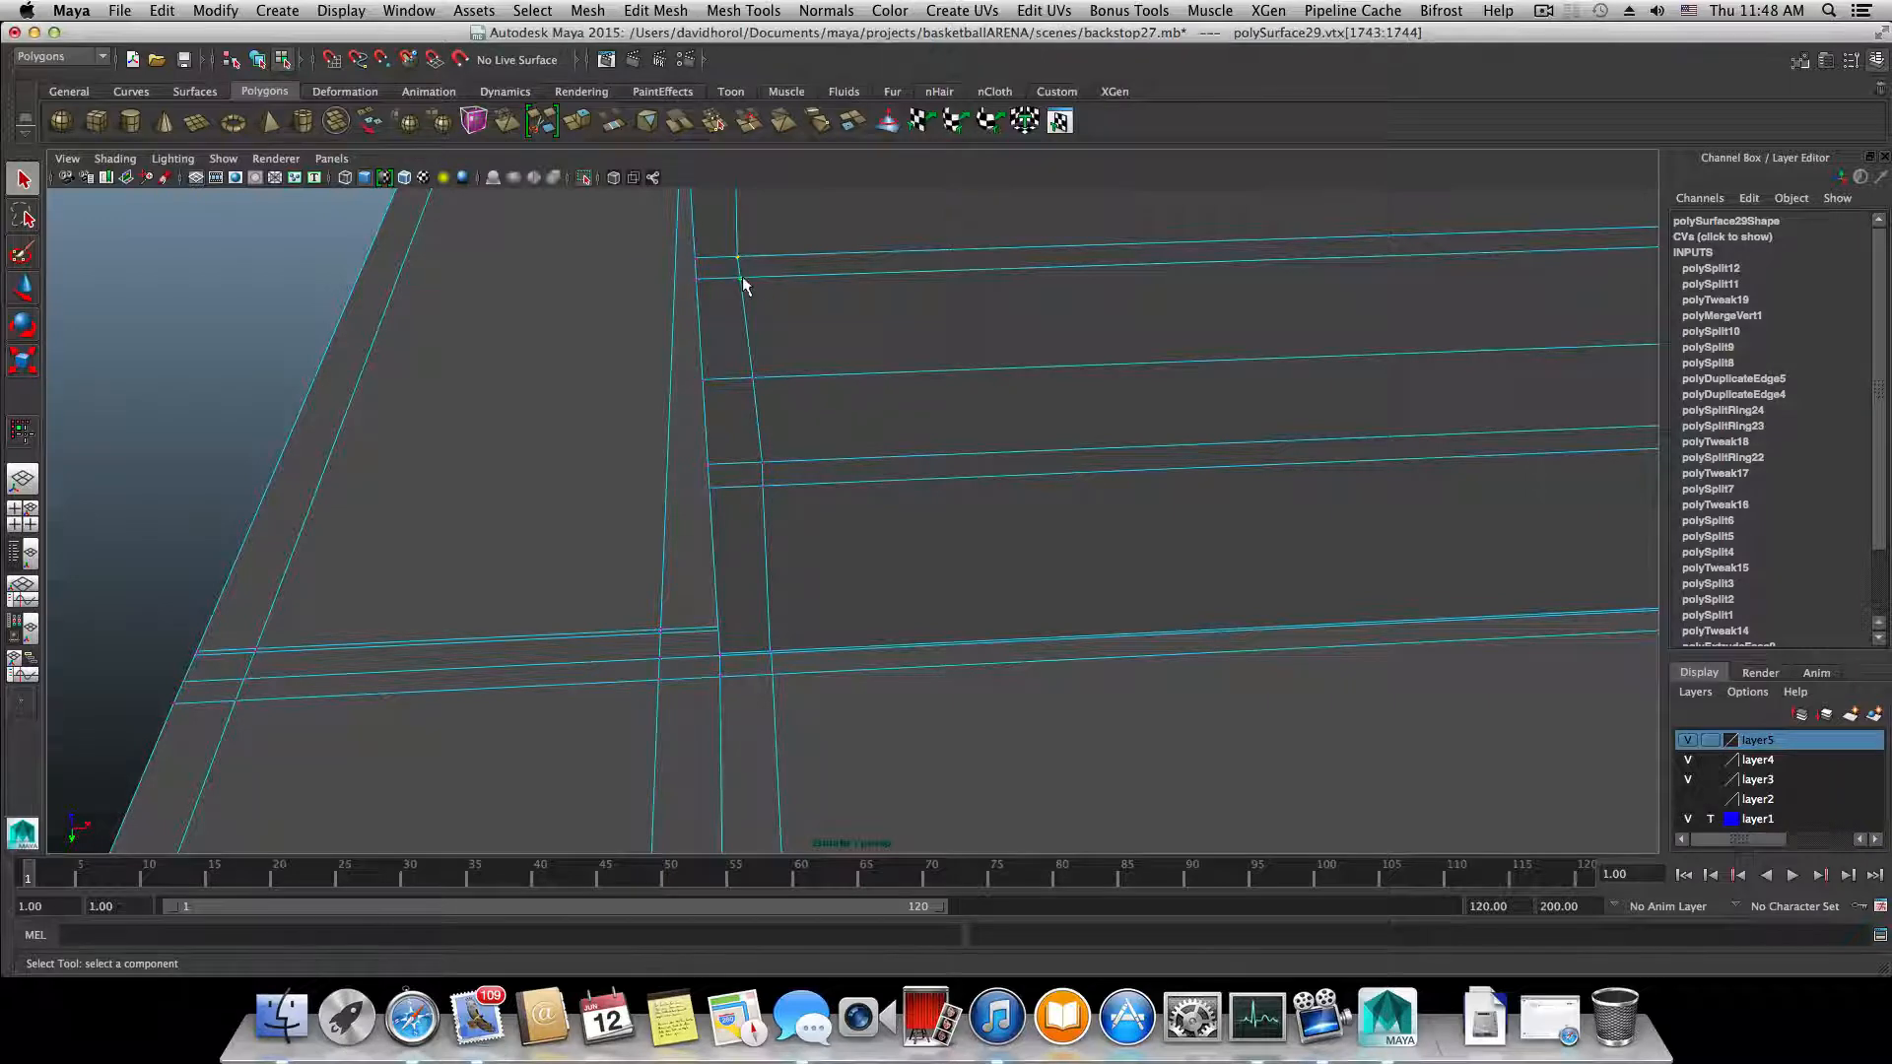
left_click_drag(739, 283, 782, 289, "alt")
key("w")
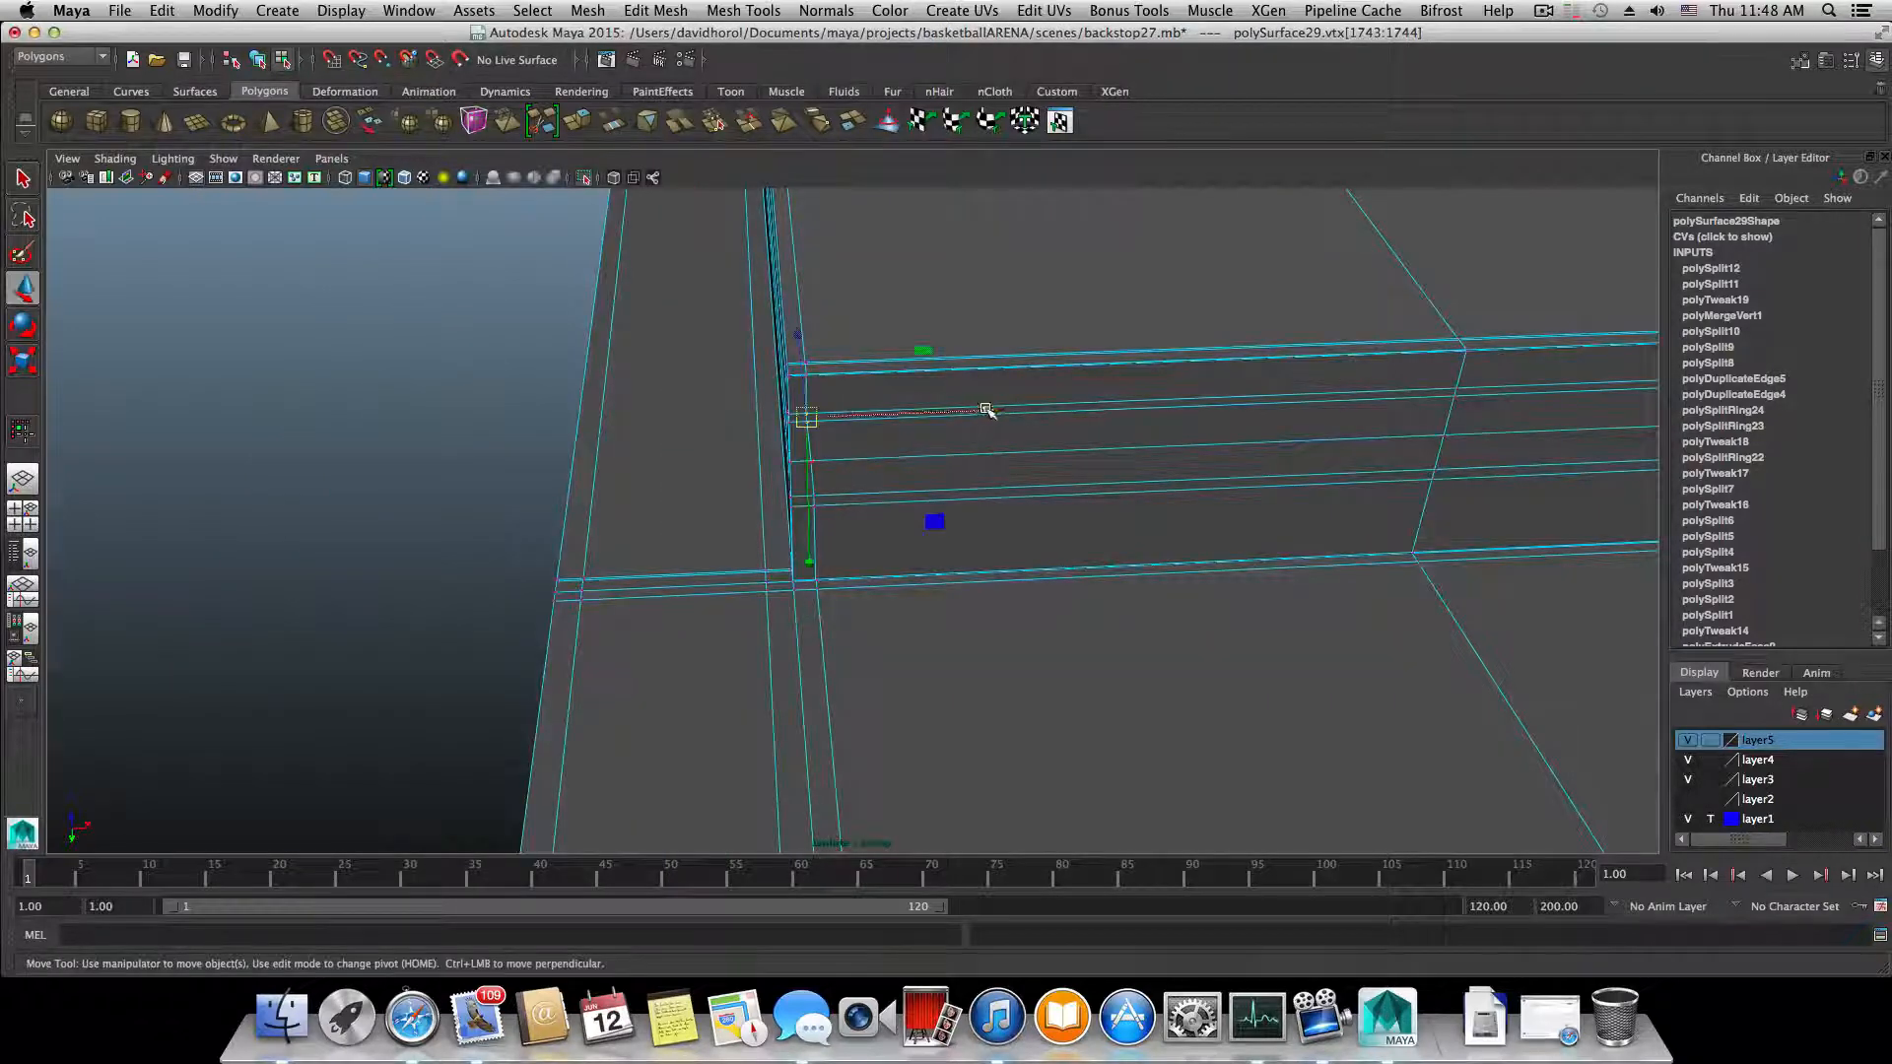
left_click_drag(986, 409, 897, 456)
- Shift the cut's vertices on the middle loop, the upper pair's lower loop and the lower paired loops along X into one line
scroll(901, 432, "up", 5)
left_click(828, 523)
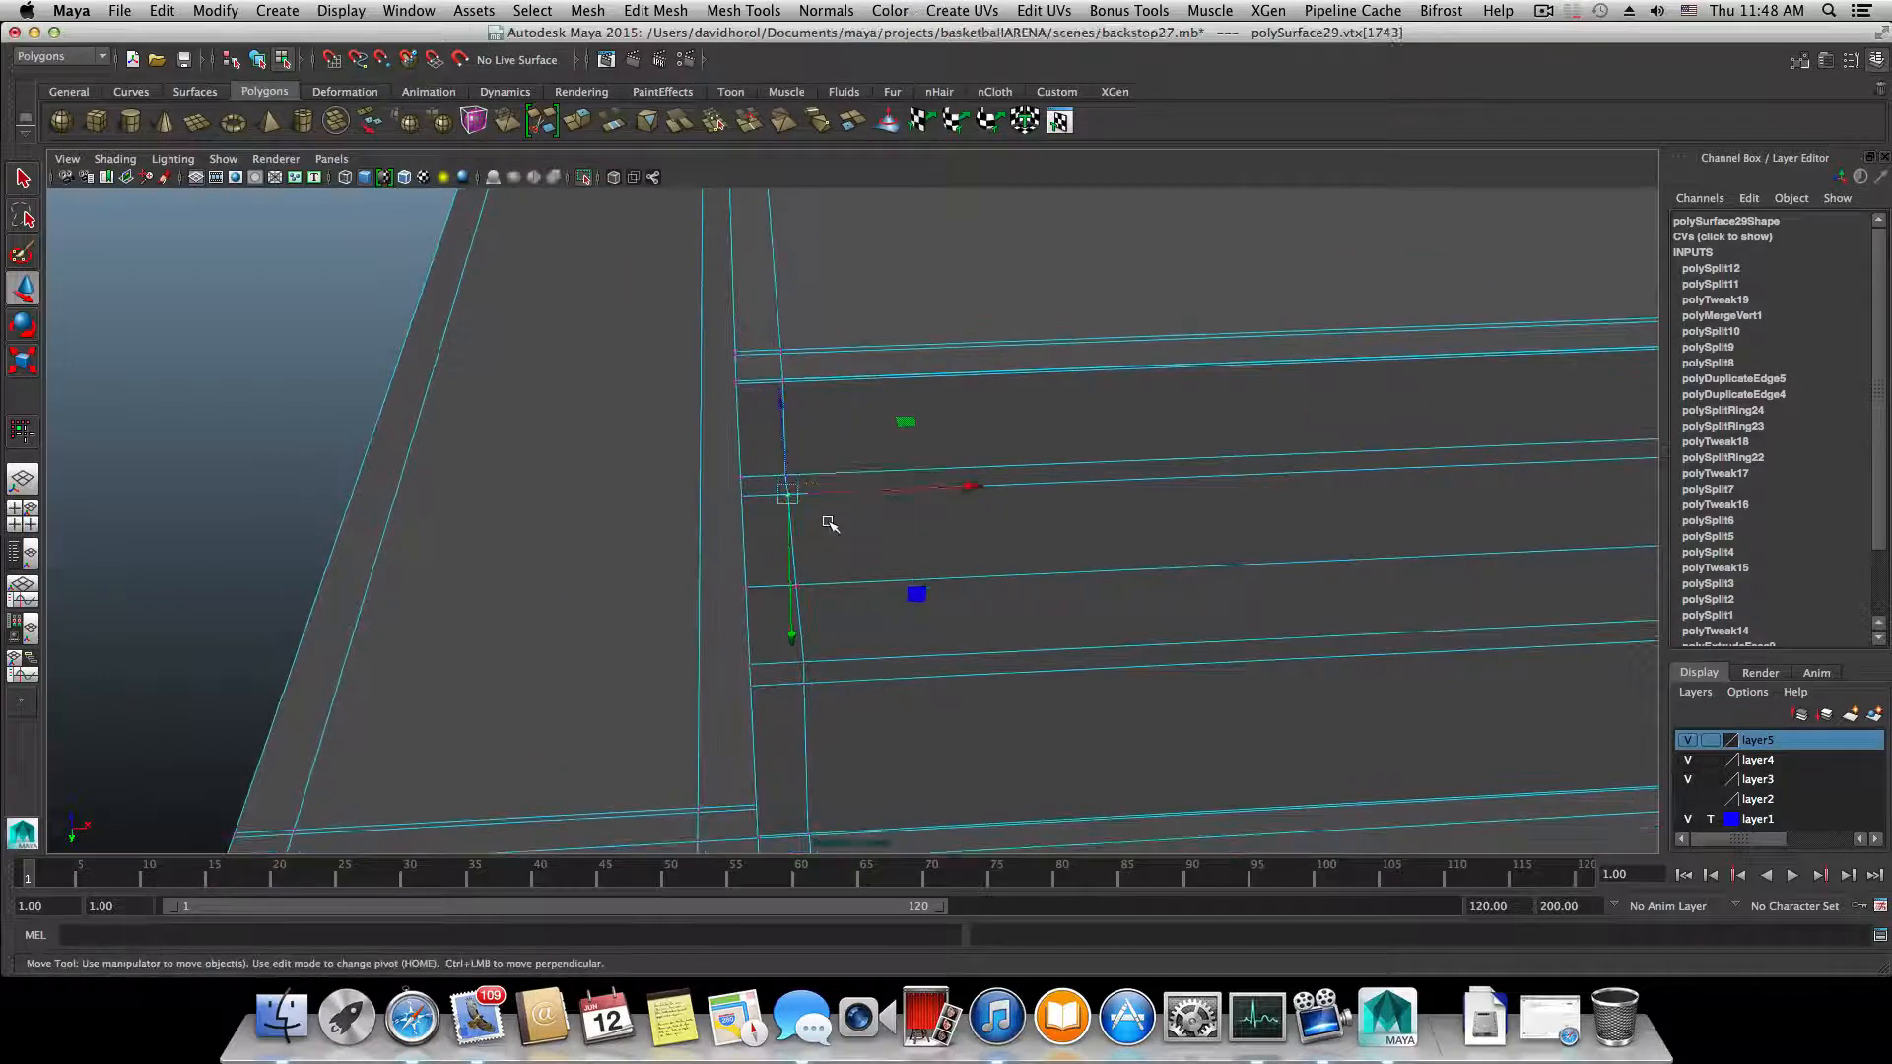
left_click(796, 585)
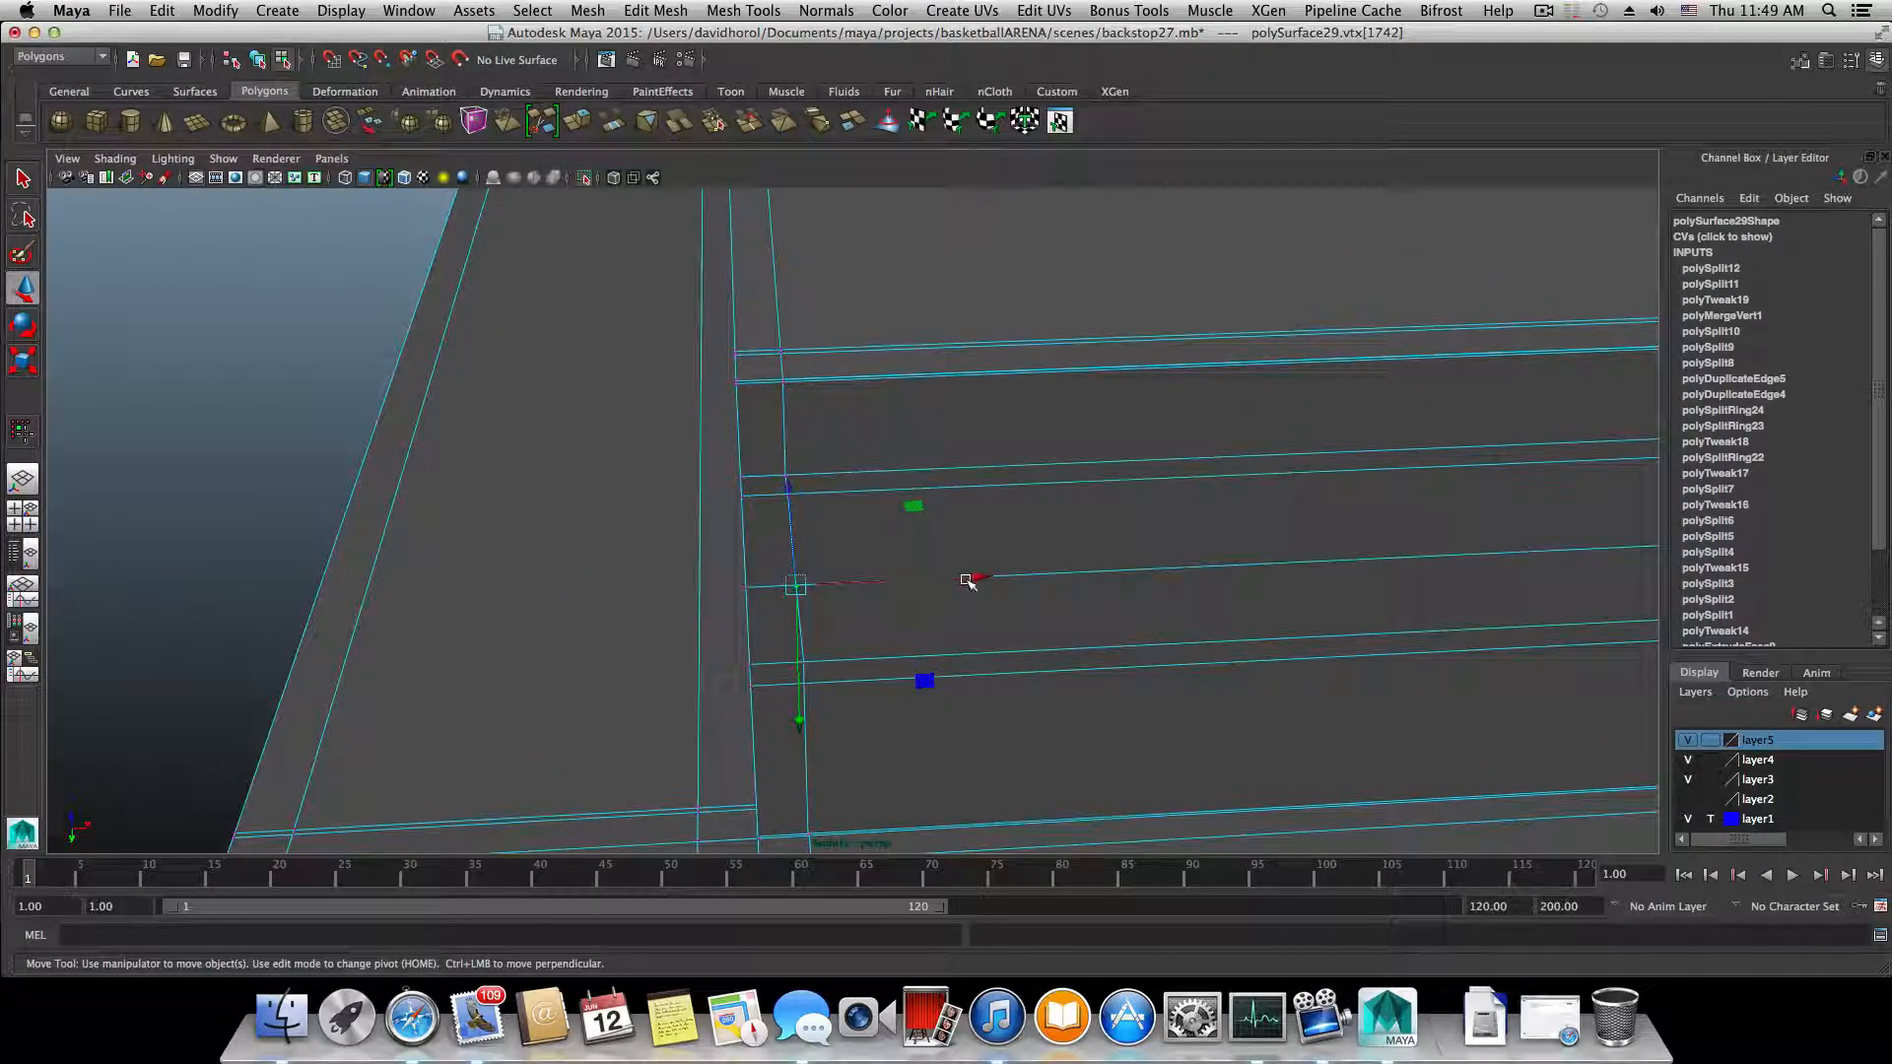
left_click_drag(973, 581, 976, 579)
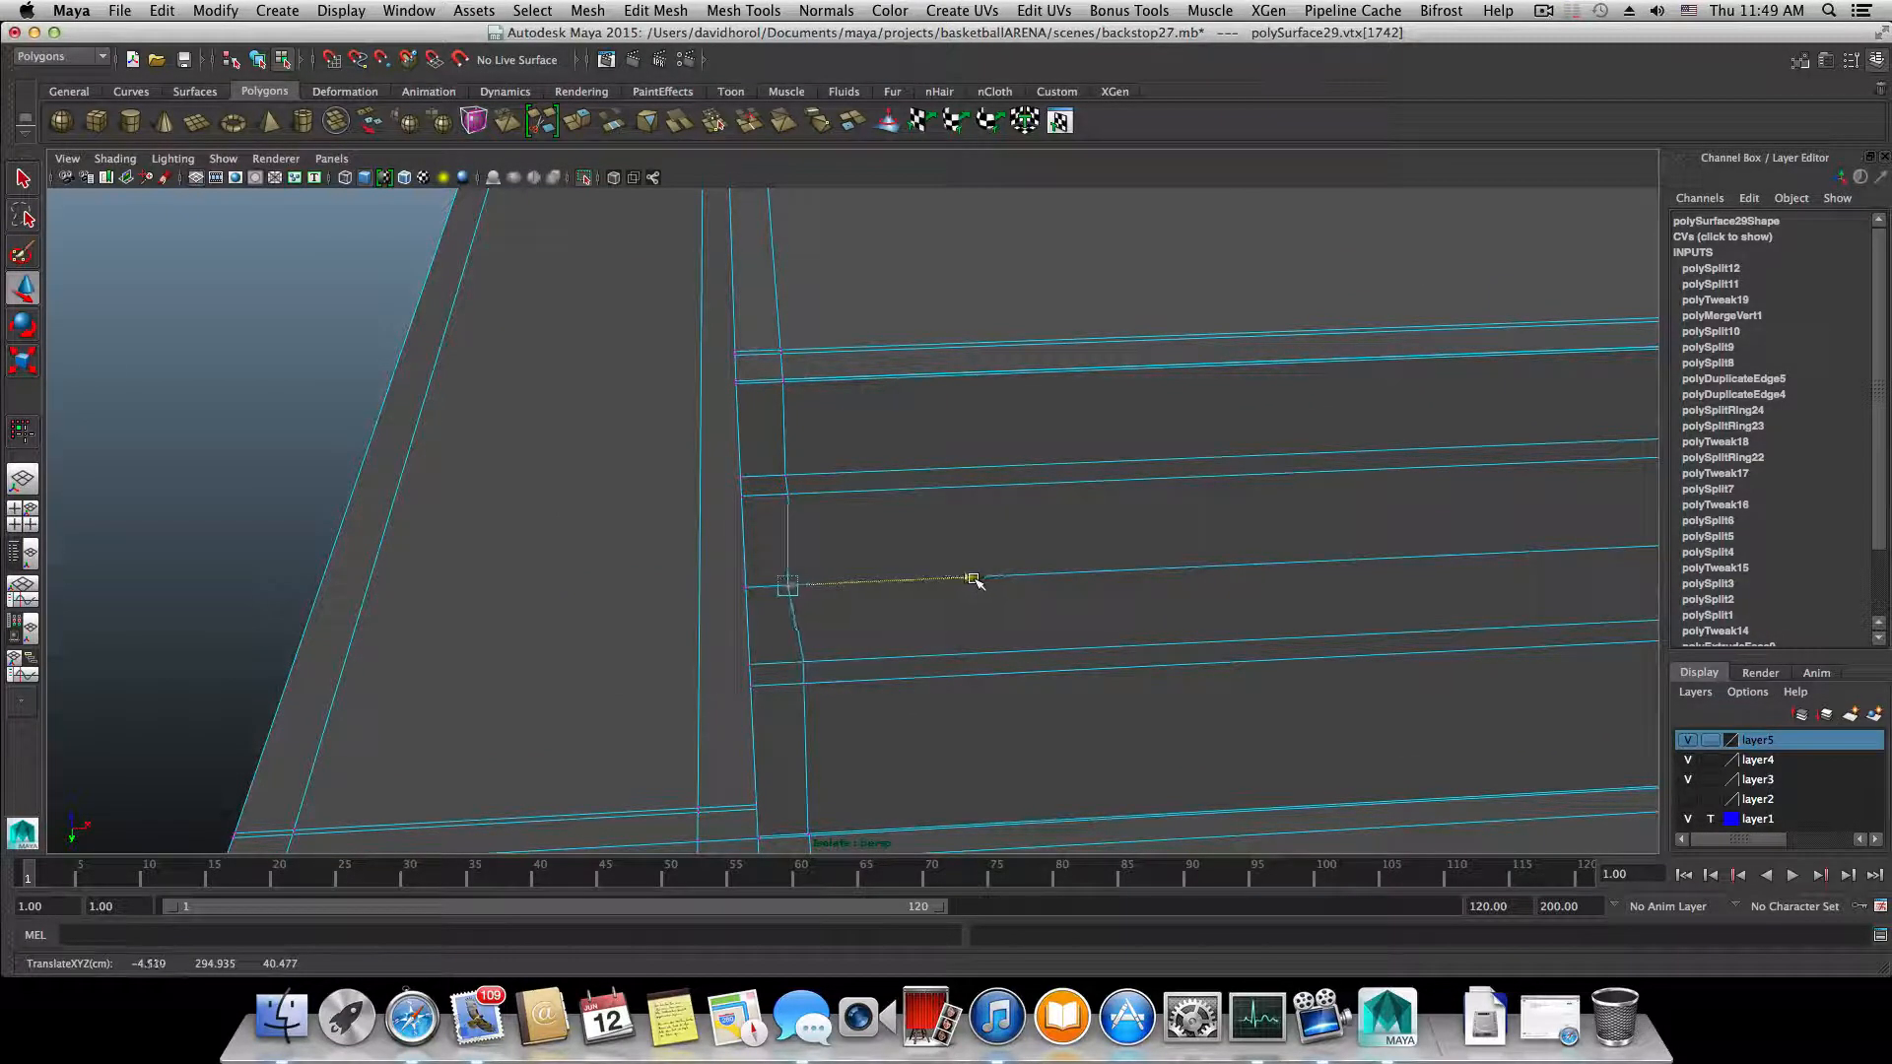
left_click(790, 496)
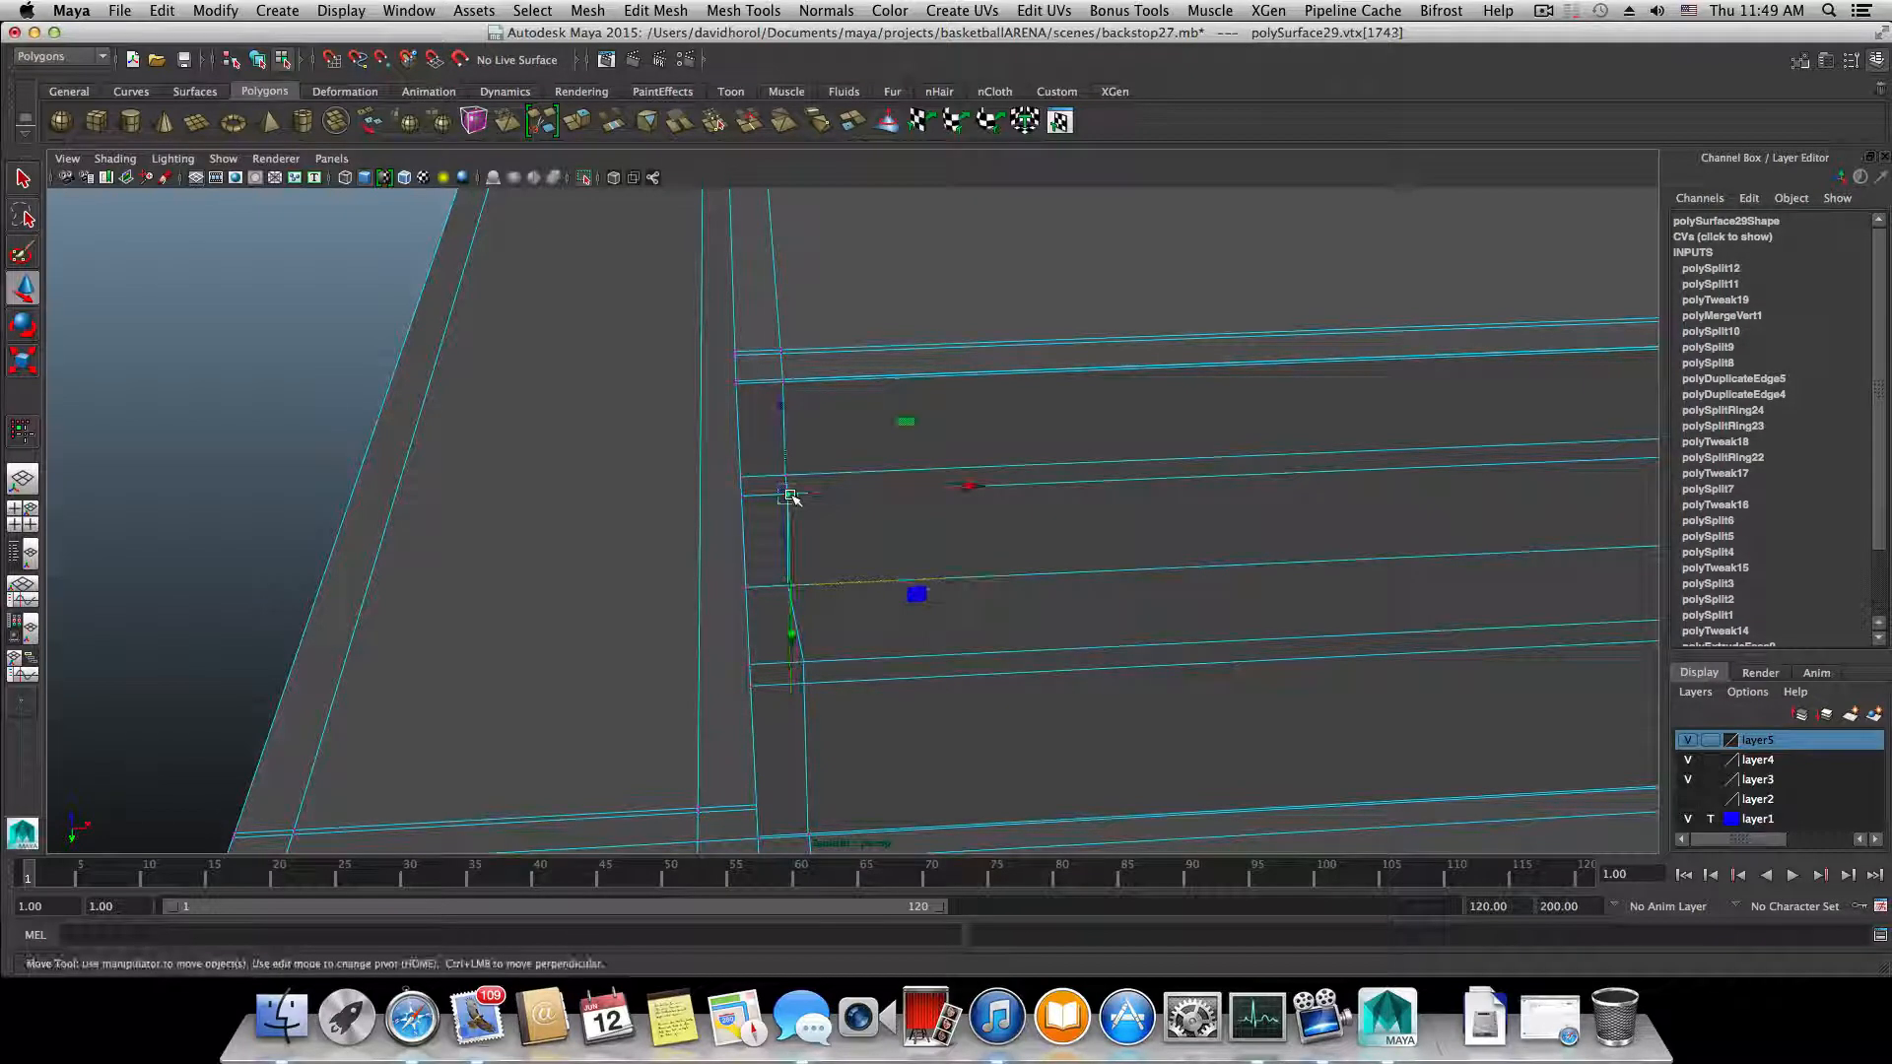
left_click_drag(967, 486, 965, 485)
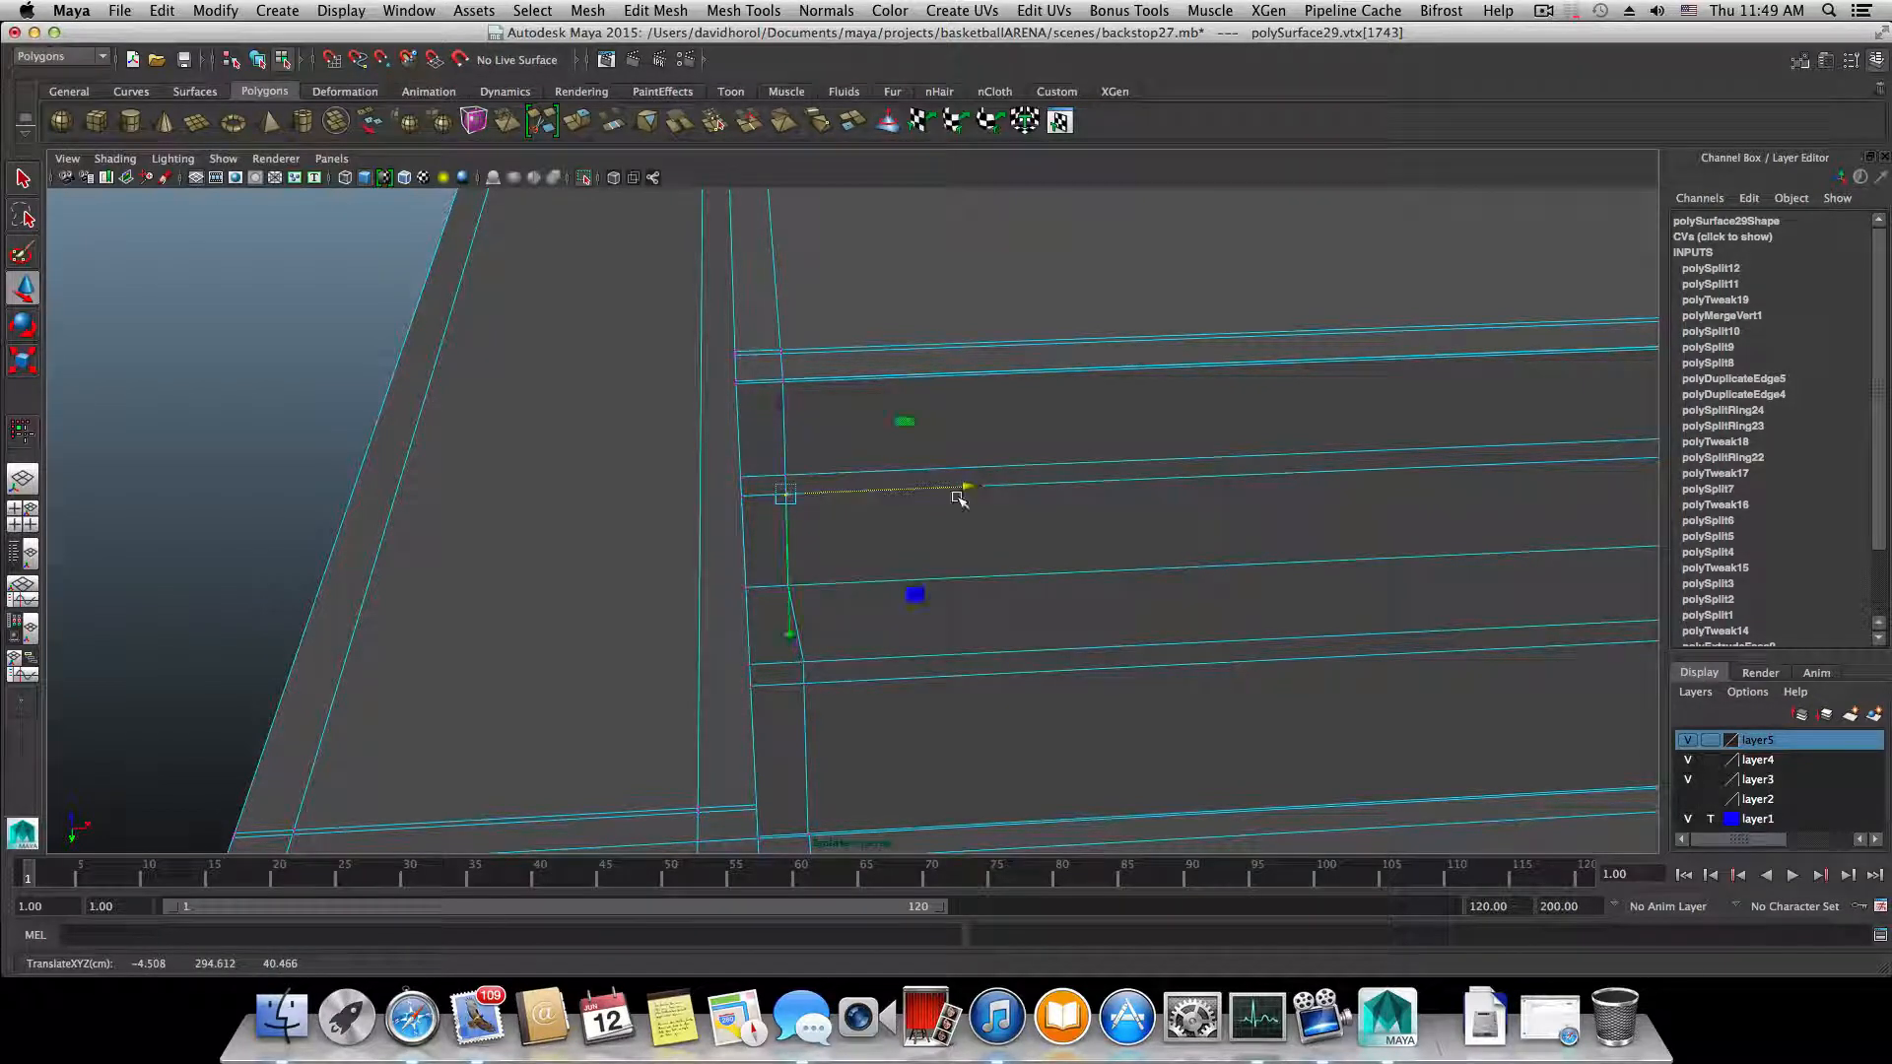
left_click_drag(789, 661, 818, 701)
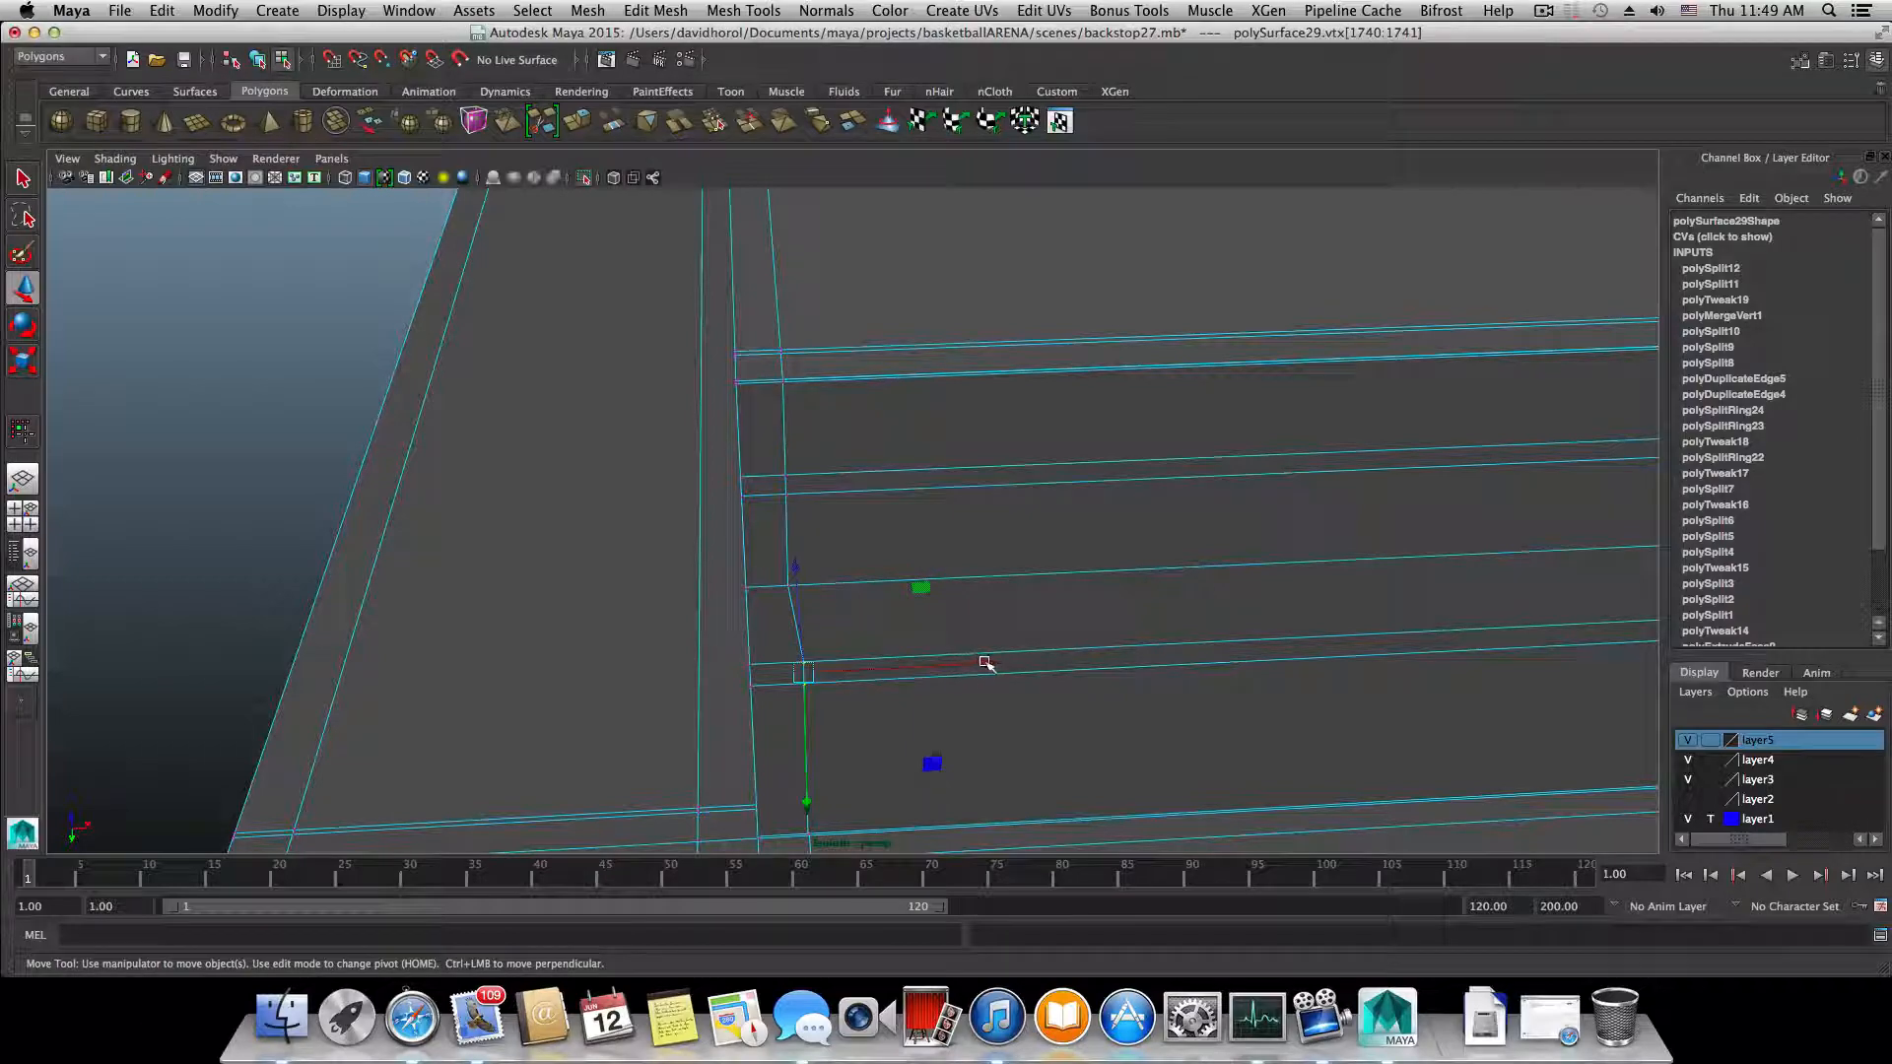
left_click_drag(986, 664, 955, 639)
- Select the cut's vertices where the inner wall meets the opening's border and shift them along X in line with the cut above
middle_click_drag(899, 651, 917, 645, "alt")
left_click_drag(918, 645, 1059, 463, "alt")
middle_click_drag(1059, 463, 1031, 512, "alt")
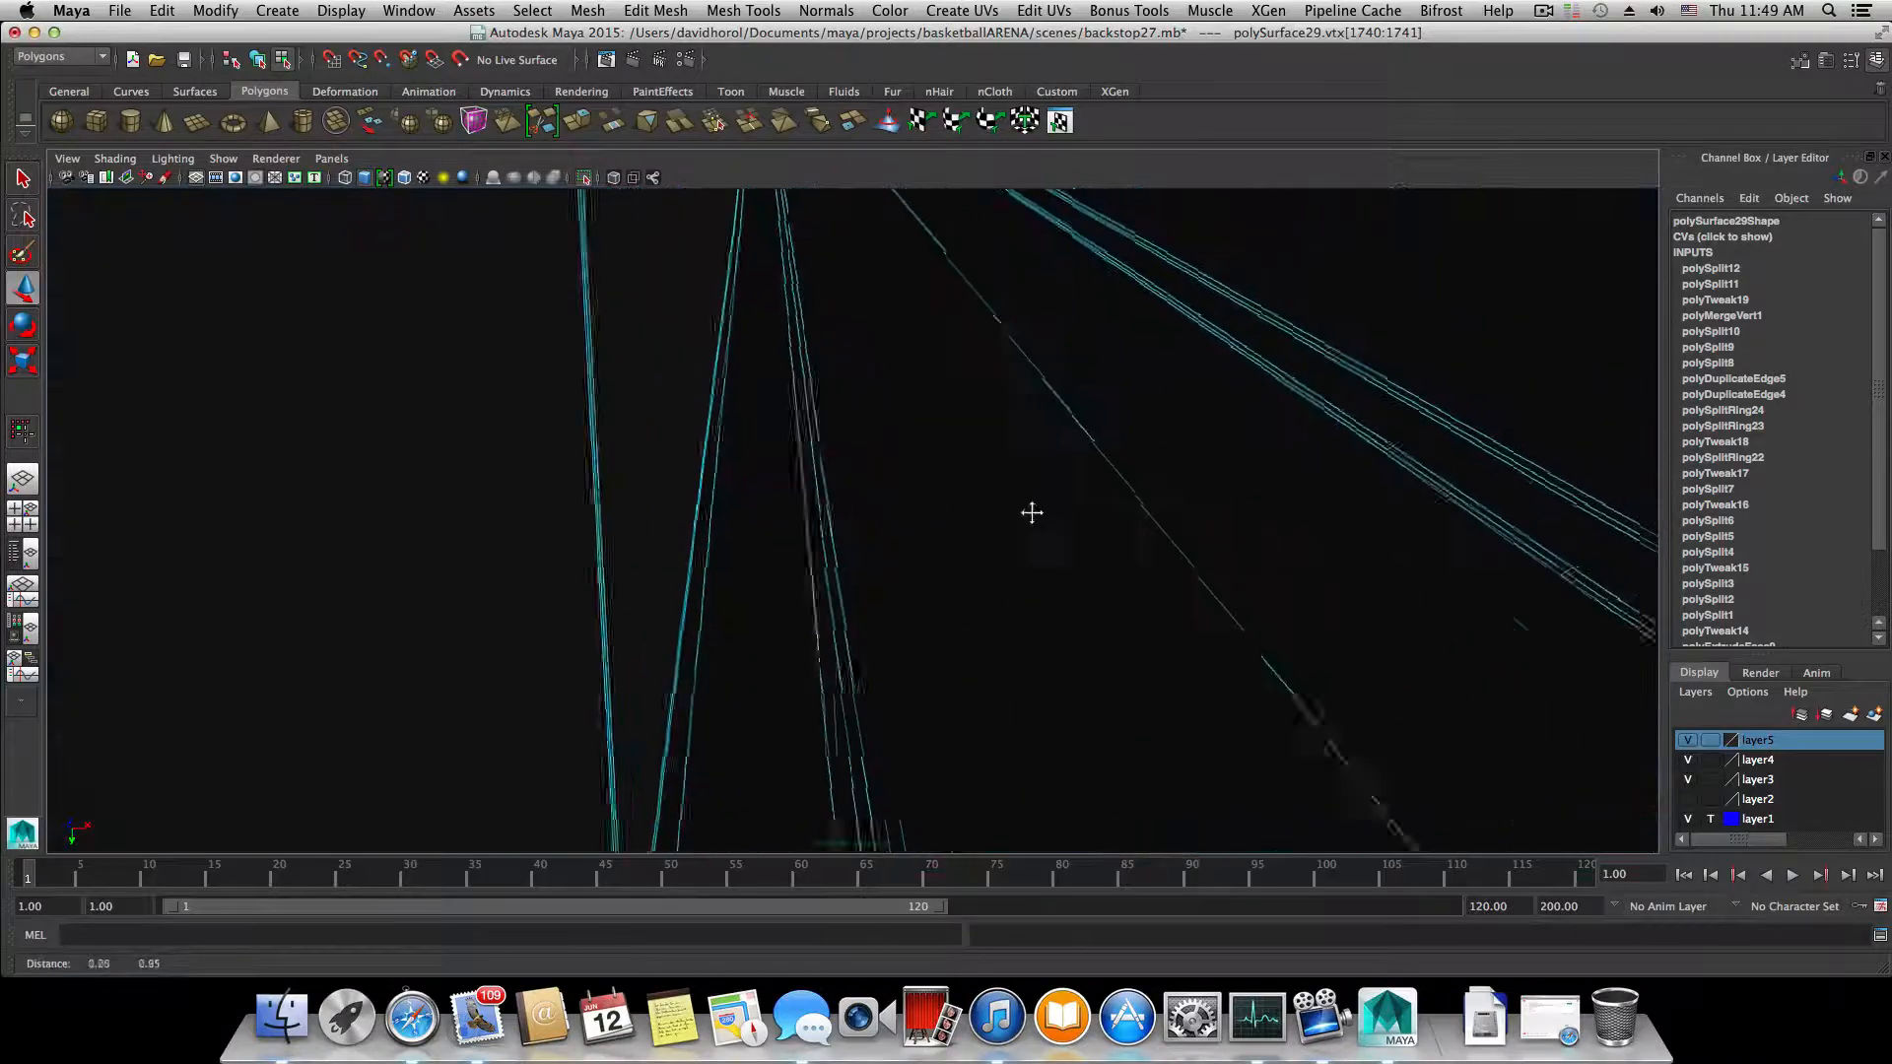
right_click_drag(1031, 512, 747, 460, "alt")
left_click_drag(748, 460, 819, 464, "alt")
right_click_drag(819, 464, 1035, 522, "alt")
left_click_drag(700, 470, 815, 447, "alt")
right_click_drag(815, 448, 866, 464, "alt")
left_click_drag(866, 464, 828, 485, "alt")
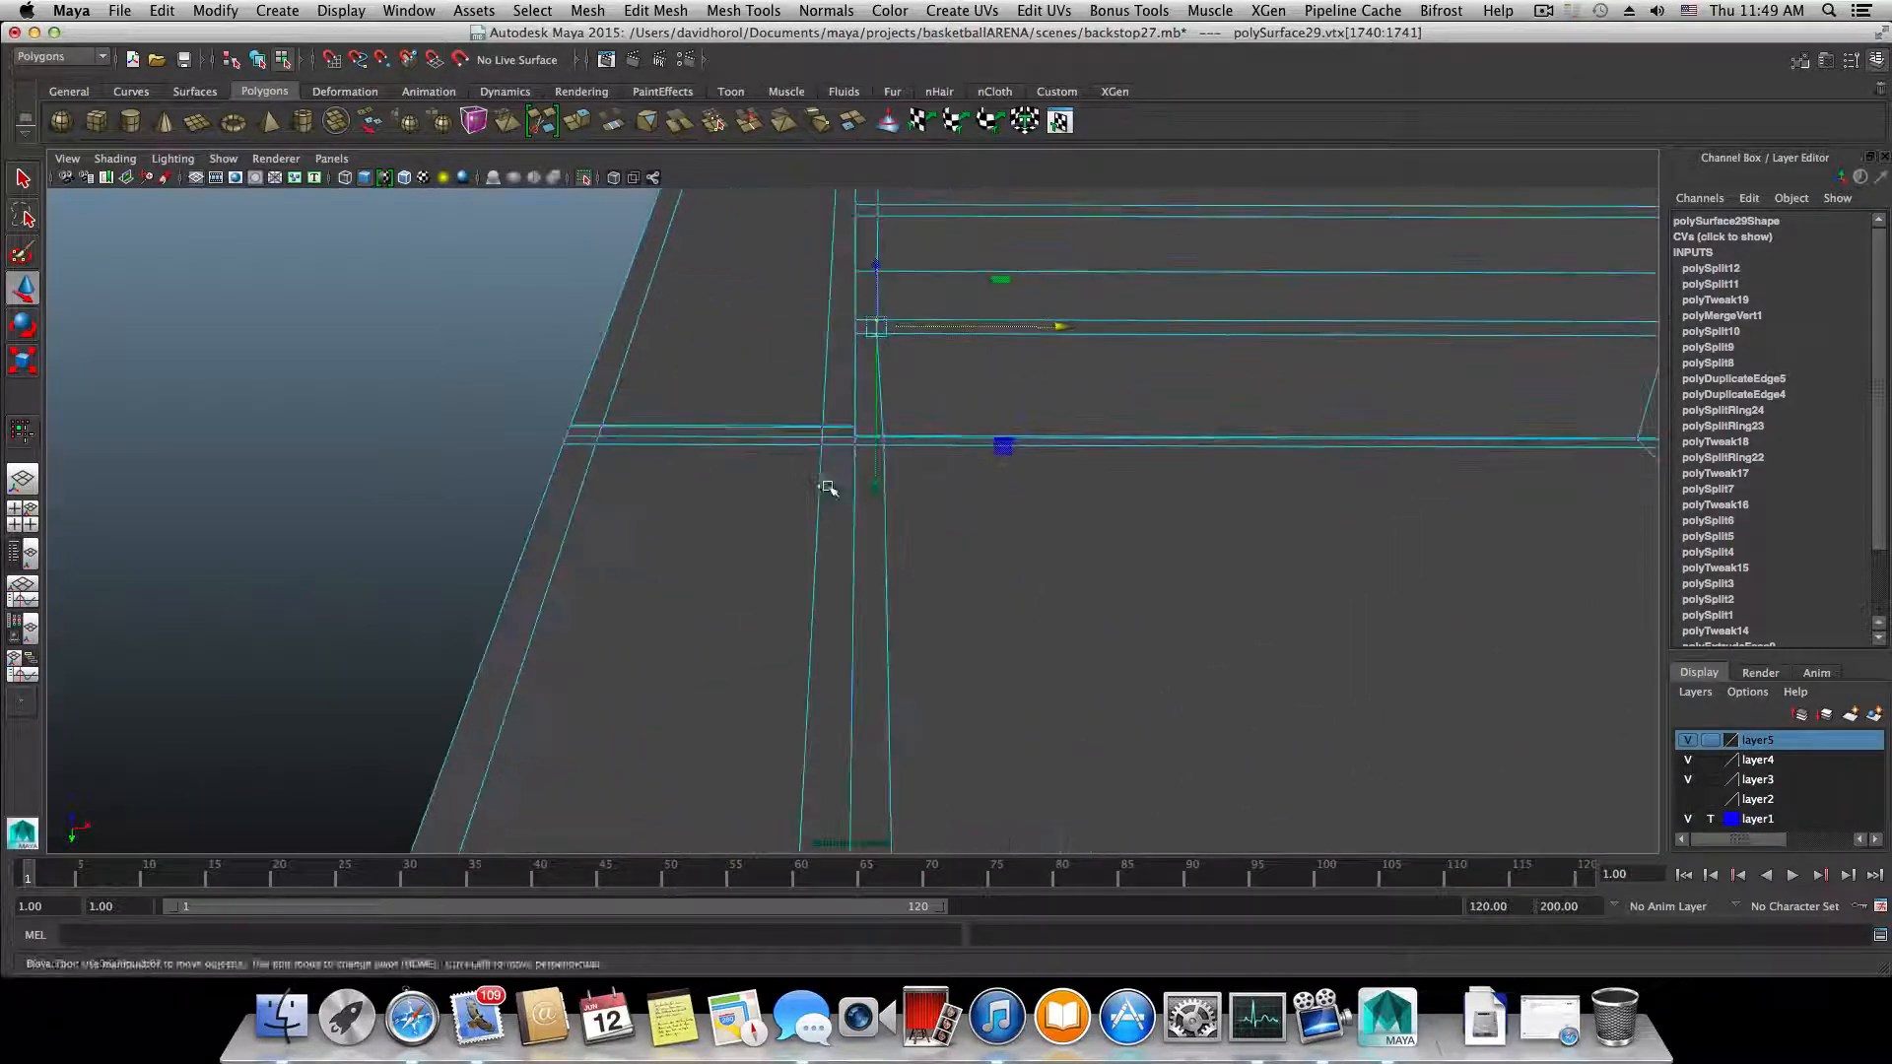
right_click_drag(828, 486, 910, 439, "alt")
middle_click_drag(910, 438, 871, 513, "alt")
left_click_drag(905, 572, 903, 512, "alt")
right_click_drag(867, 540, 612, 494, "alt")
right_click_drag(837, 394, 690, 394, "alt")
middle_click_drag(808, 492, 824, 568, "alt")
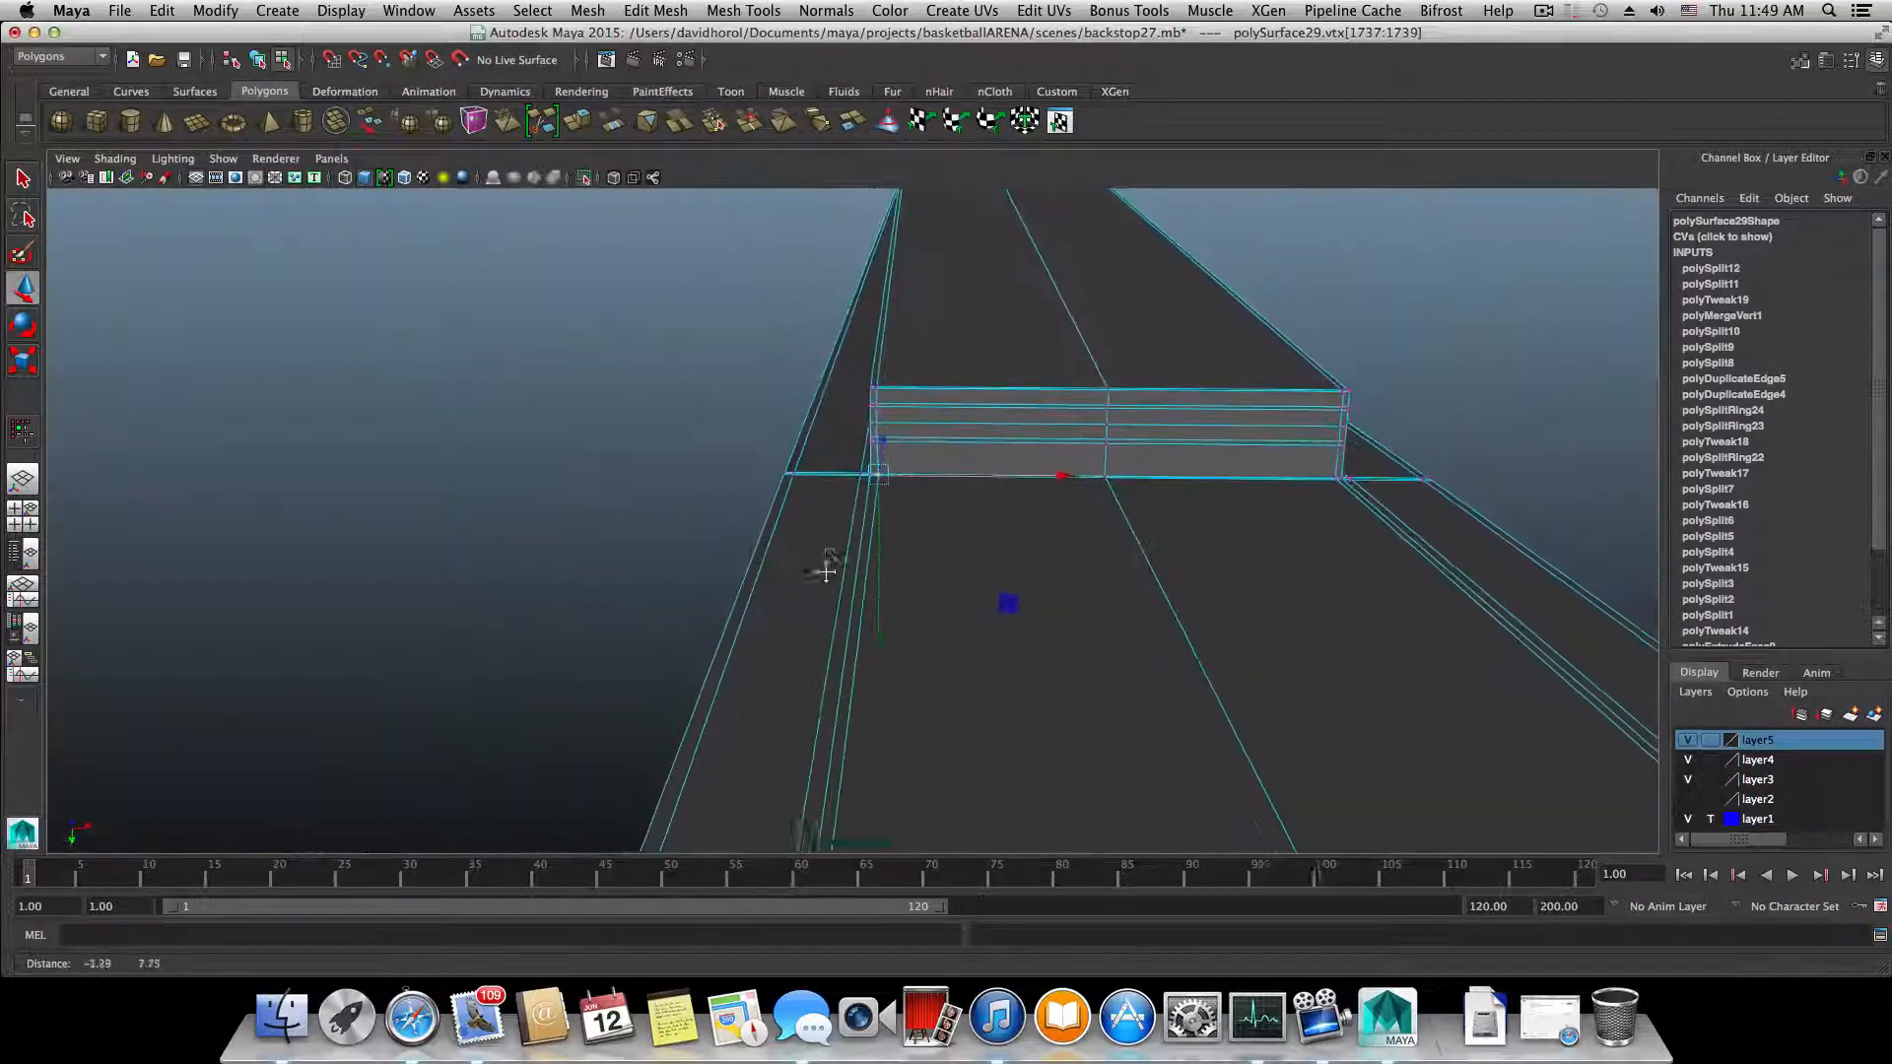
right_click_drag(824, 510, 1084, 569, "alt")
left_click_drag(1083, 567, 1074, 563)
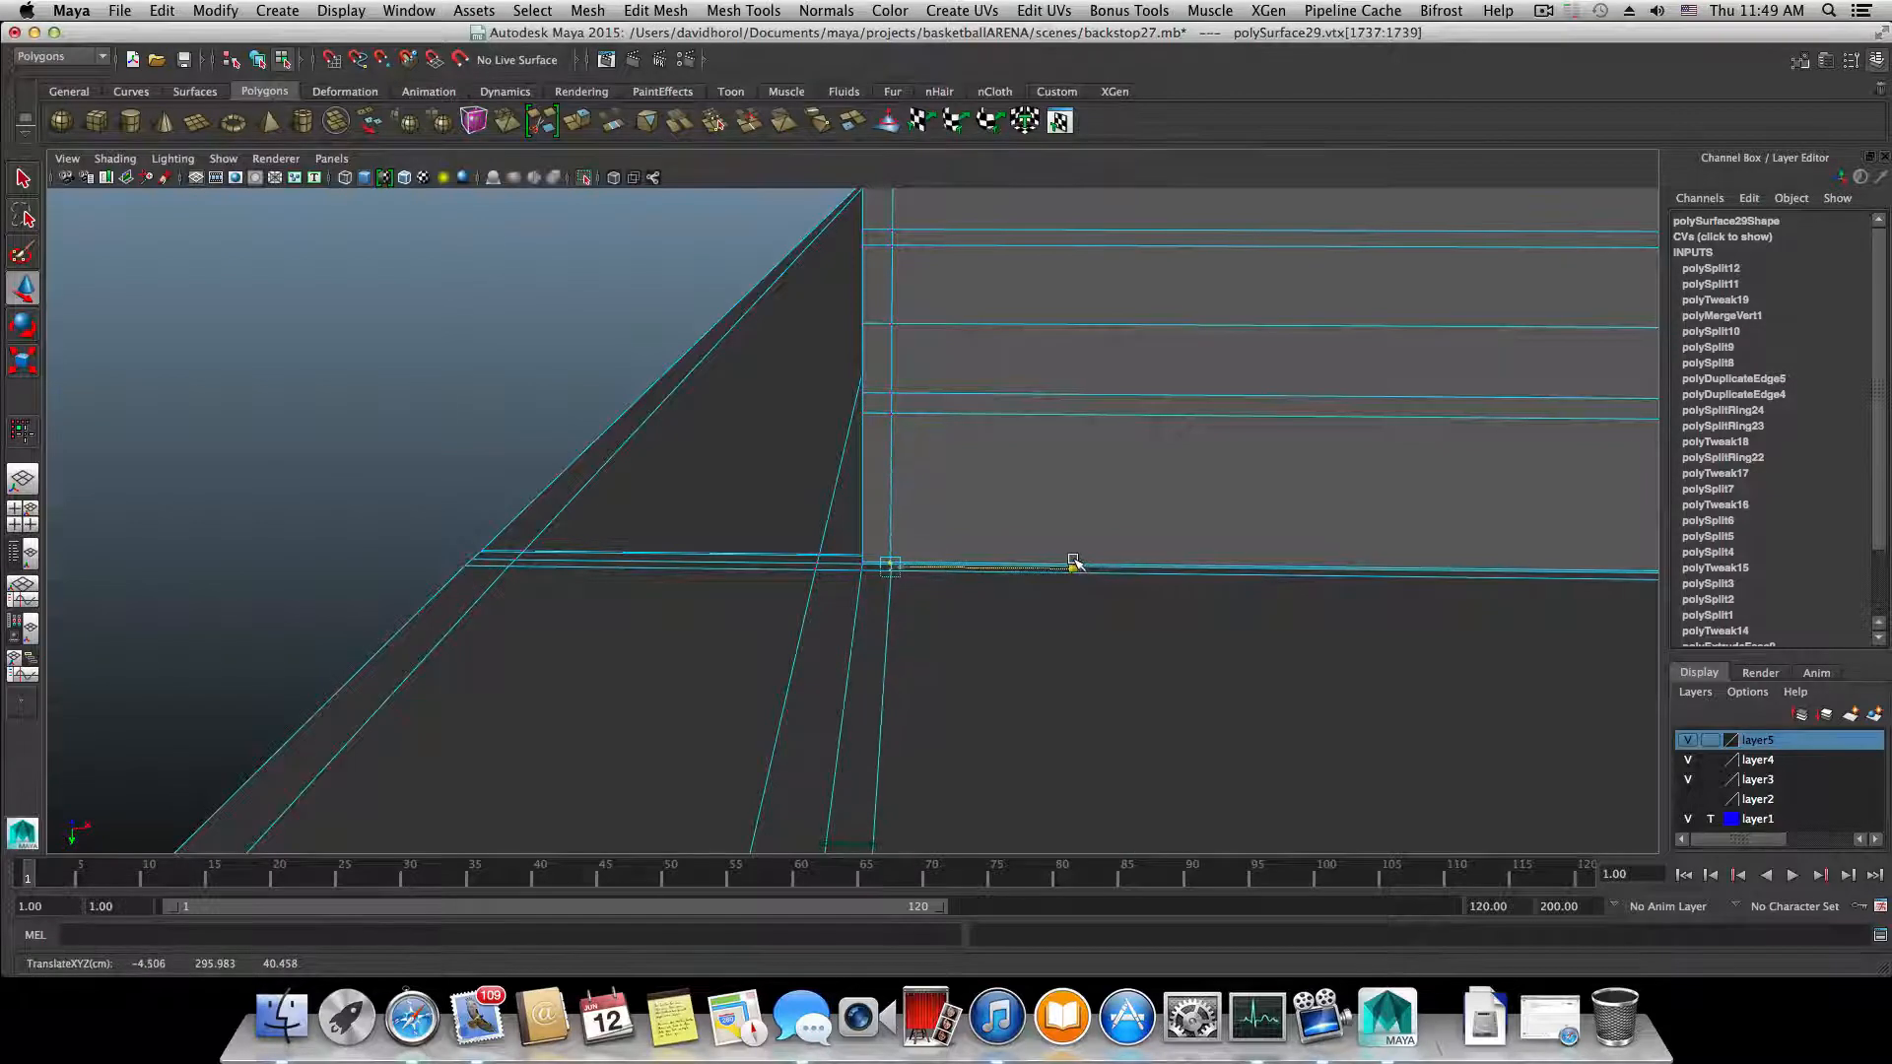
- Merge the stray end vertex of the vertical cut into the neighbouring vertex on the end face's horizontal loop with the Merge Vertex Tool
right_click_drag(1067, 569, 1055, 591, "alt")
middle_click_drag(1056, 591, 1055, 513, "alt")
right_click_drag(1054, 512, 836, 523, "alt")
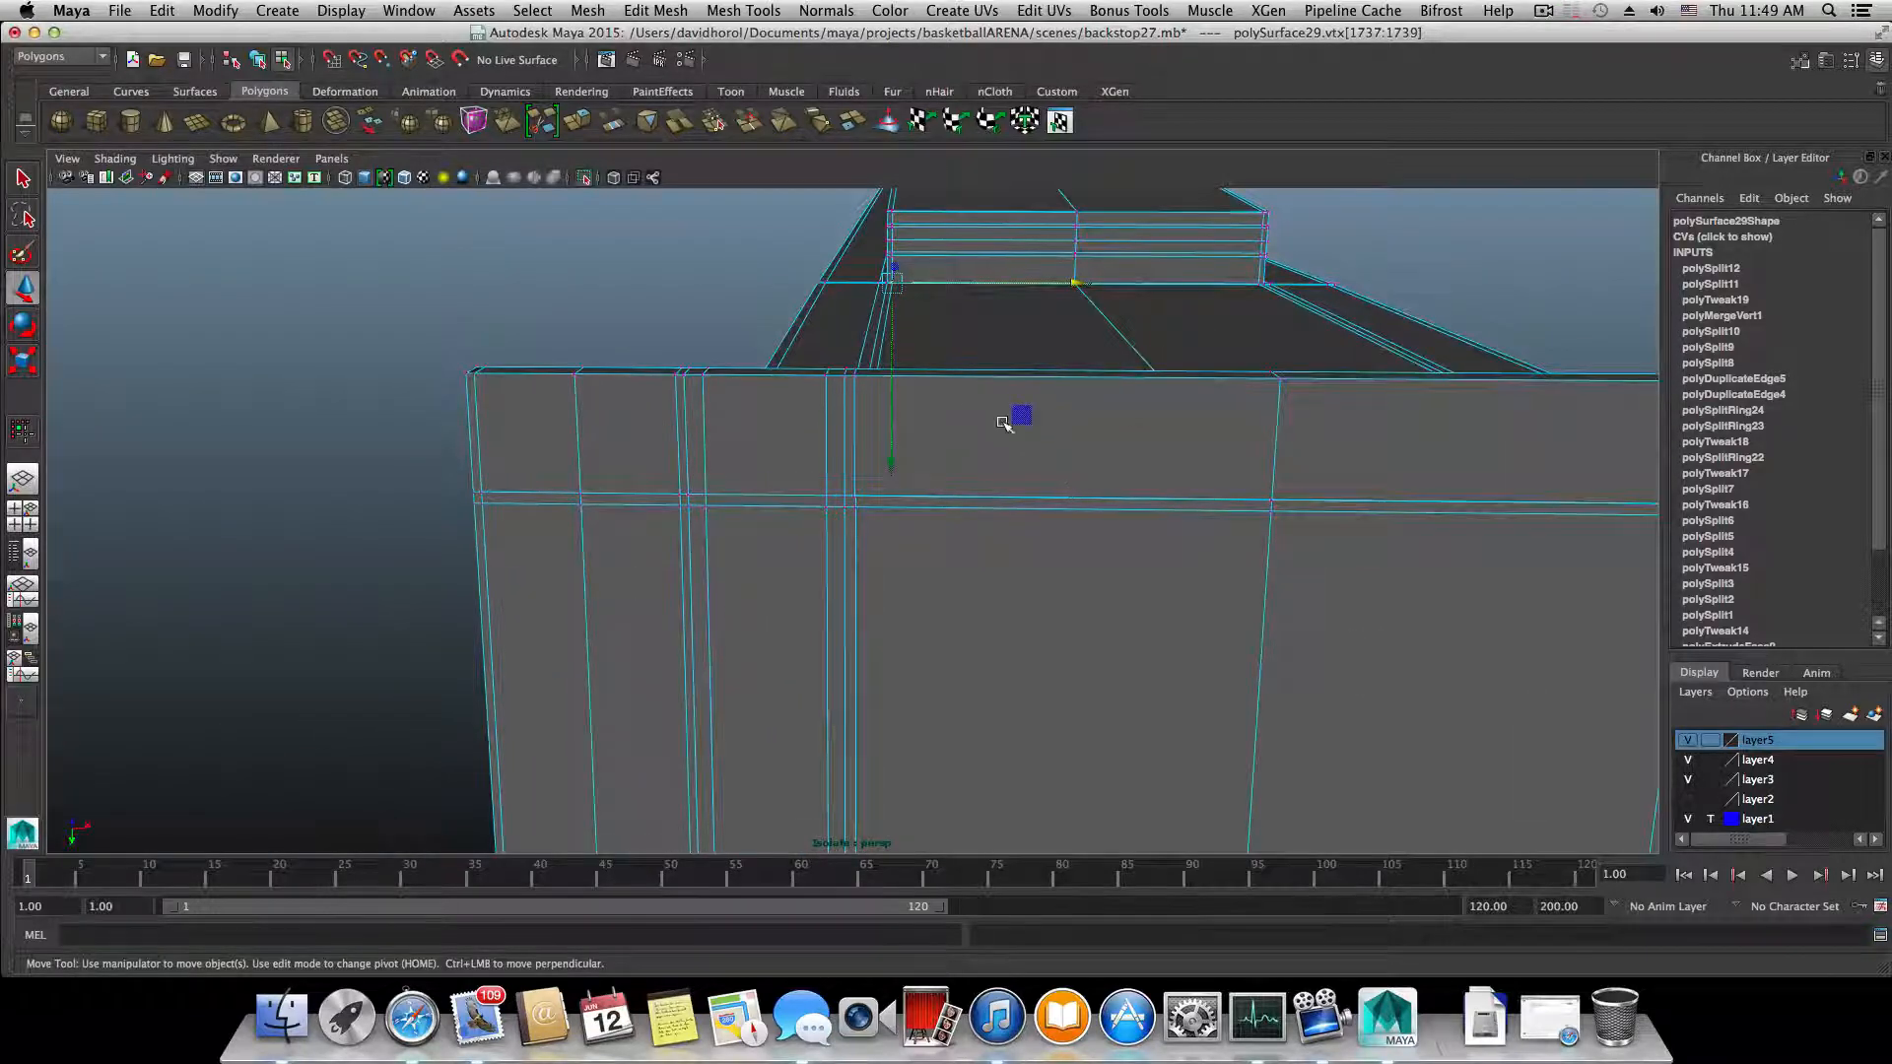
right_click_drag(959, 428, 1036, 460, "alt")
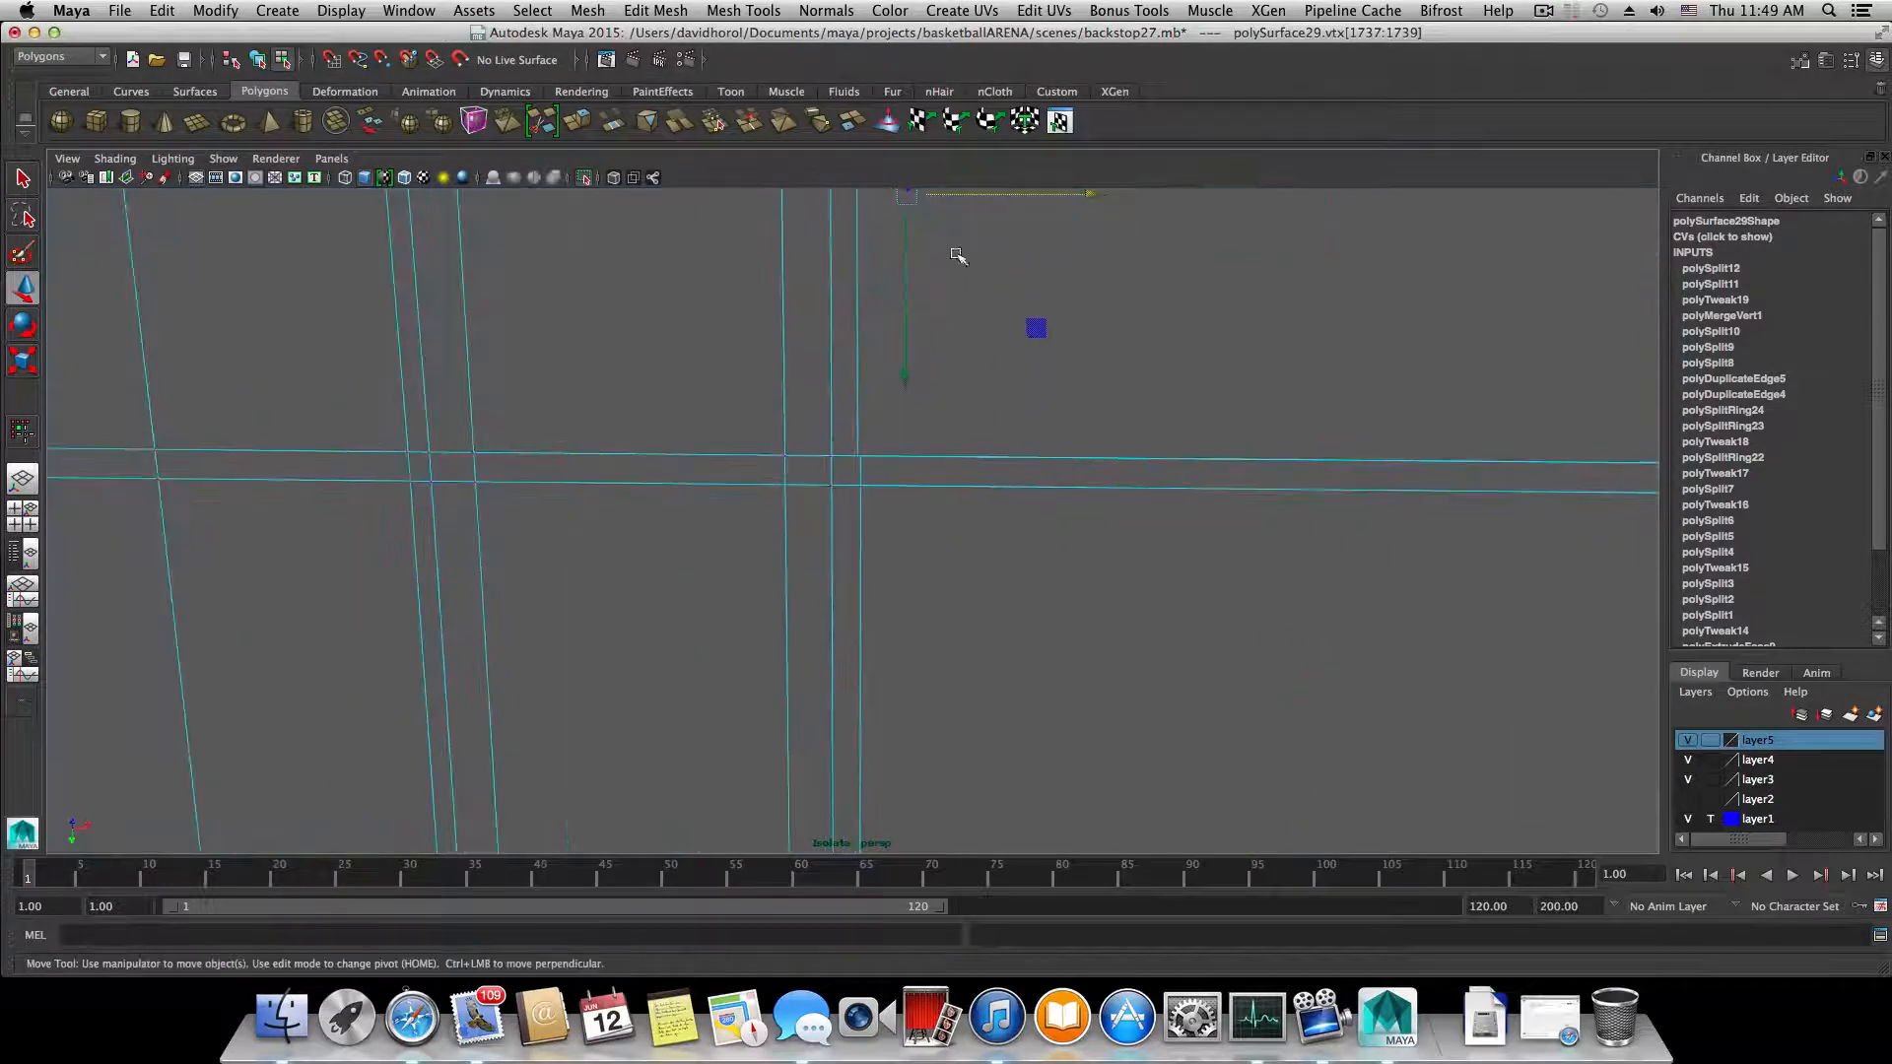
left_click(743, 10)
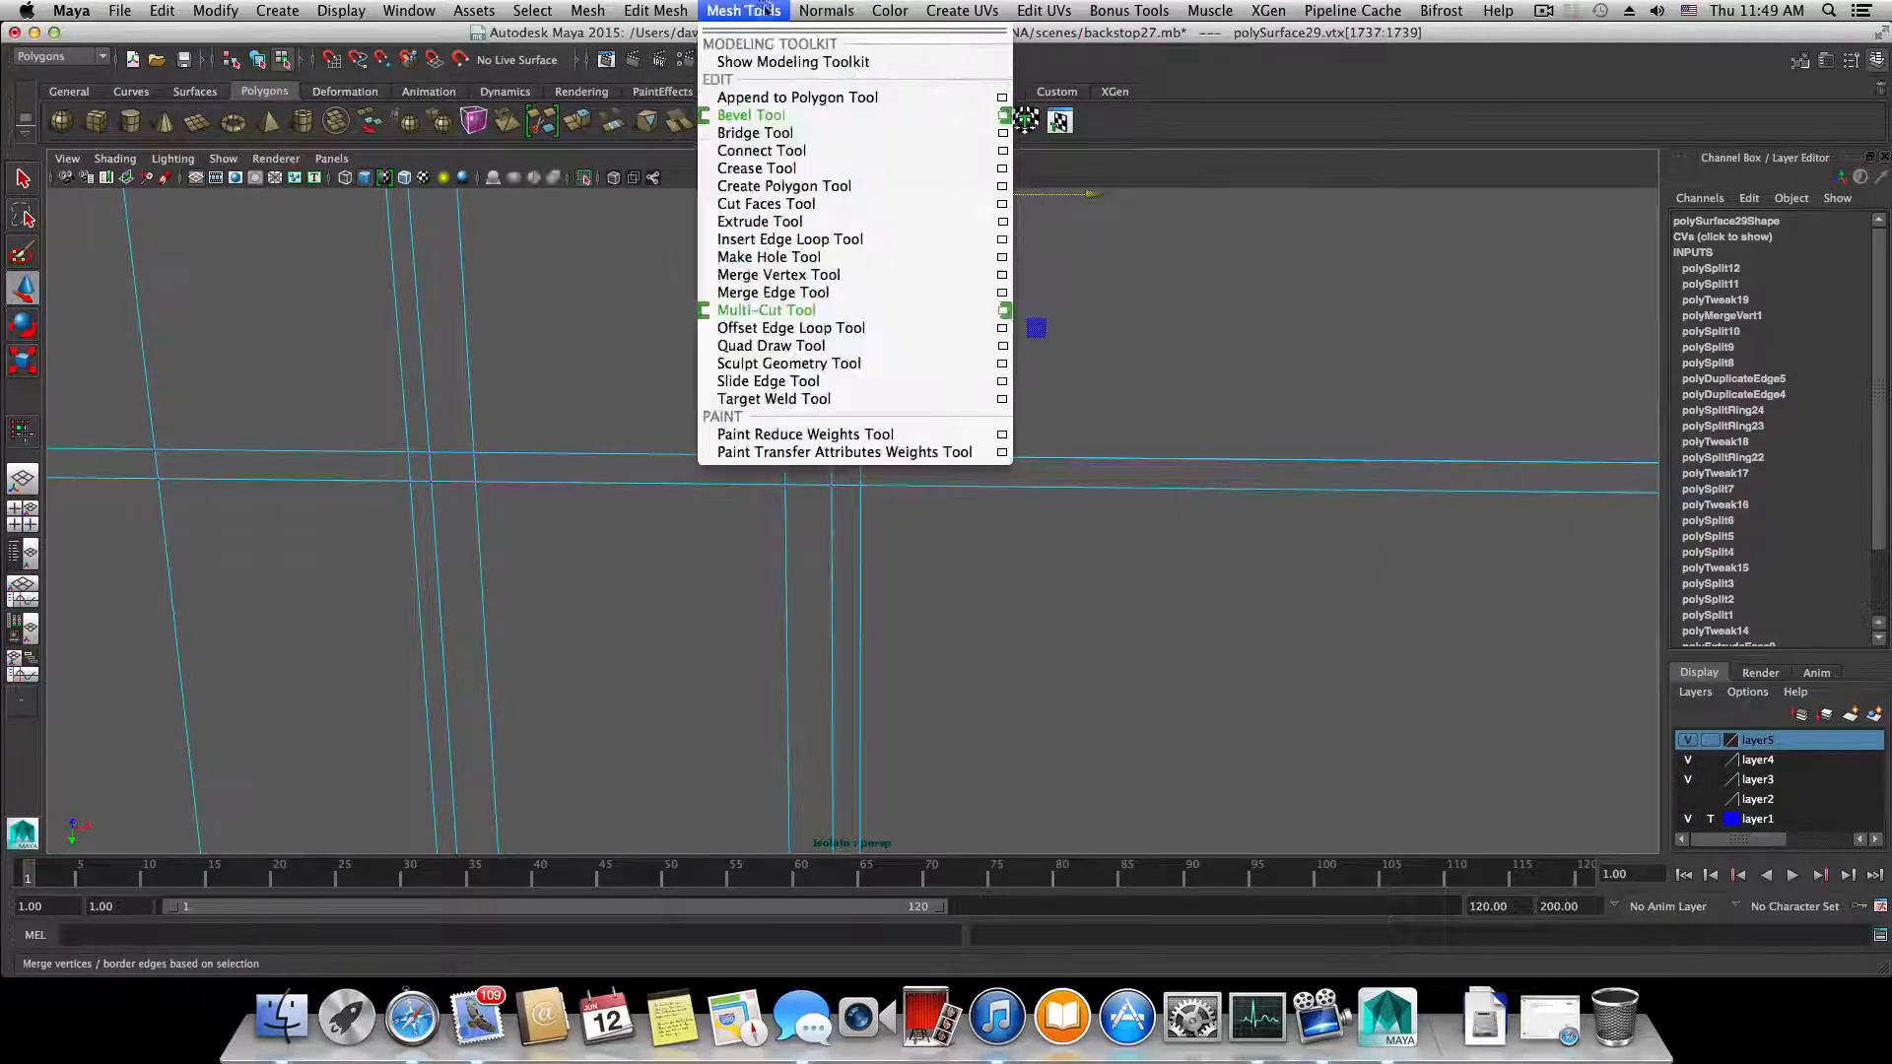
left_click(764, 311)
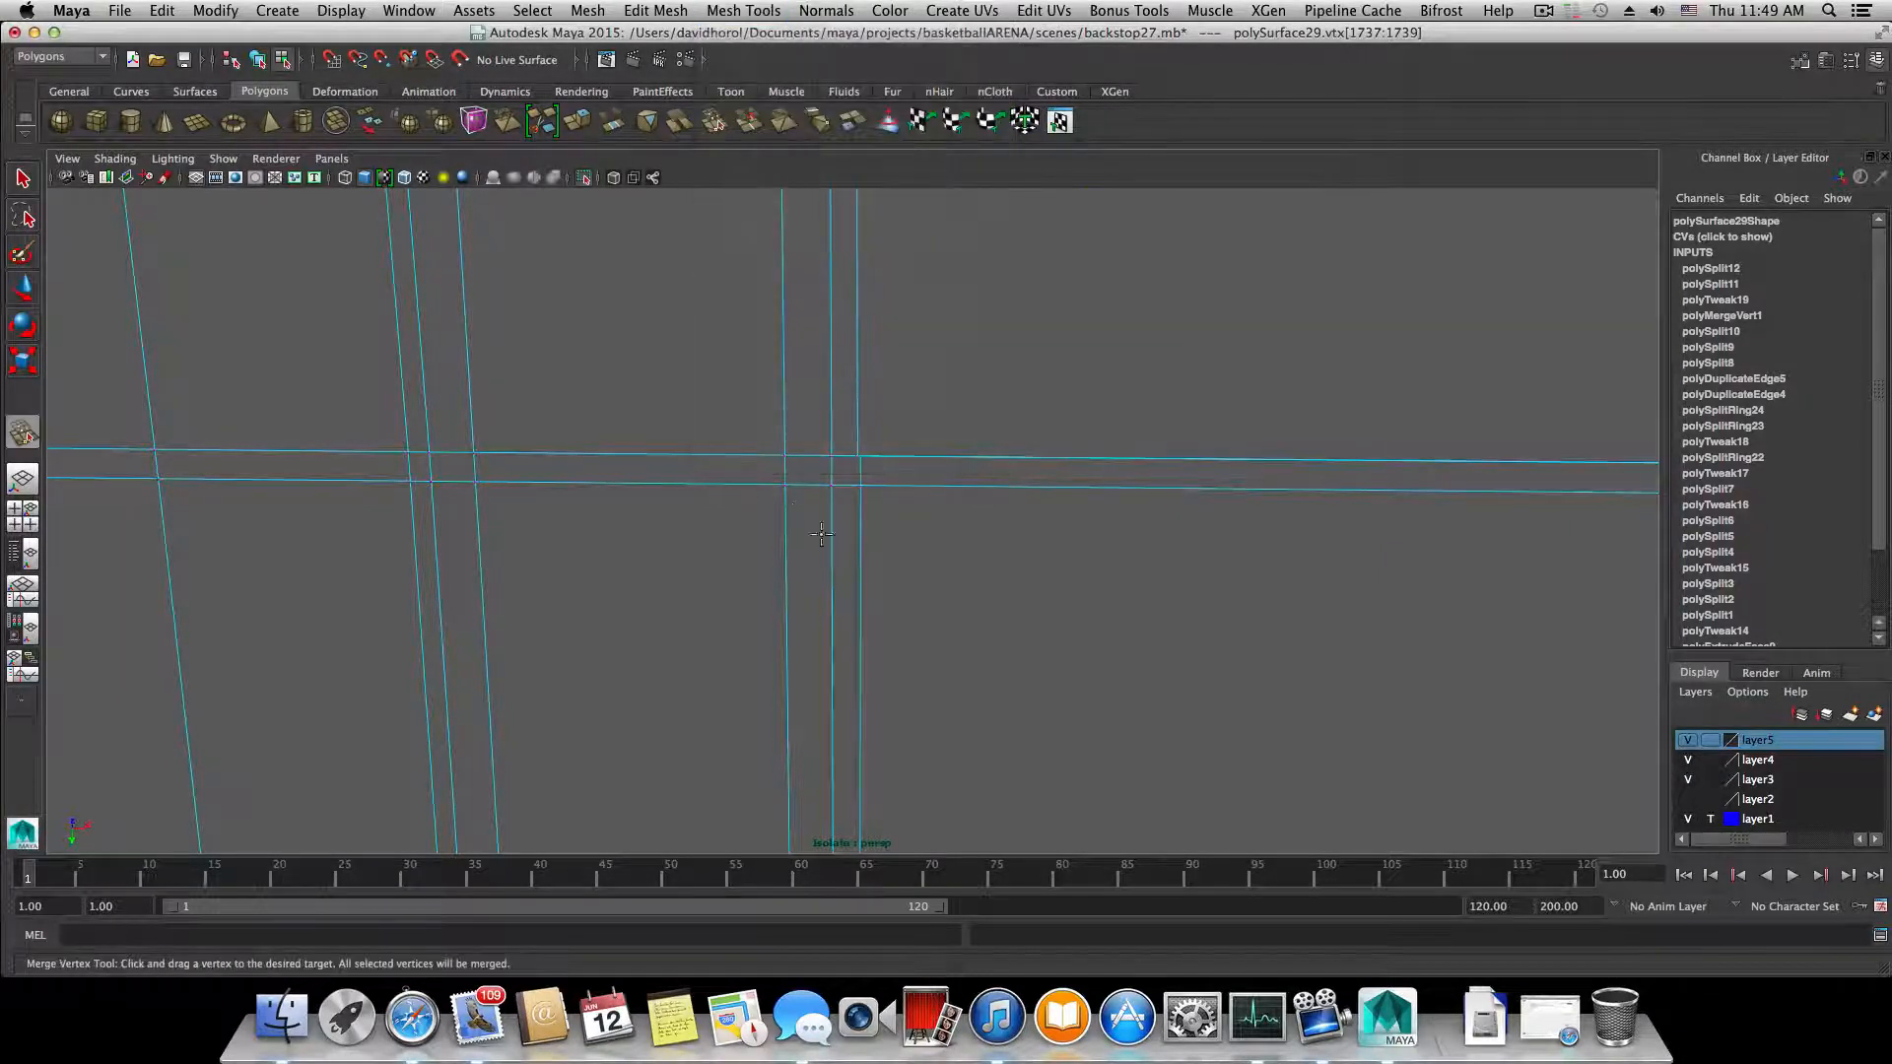
scroll(841, 491, "up", 2)
scroll(841, 491, "up", 3)
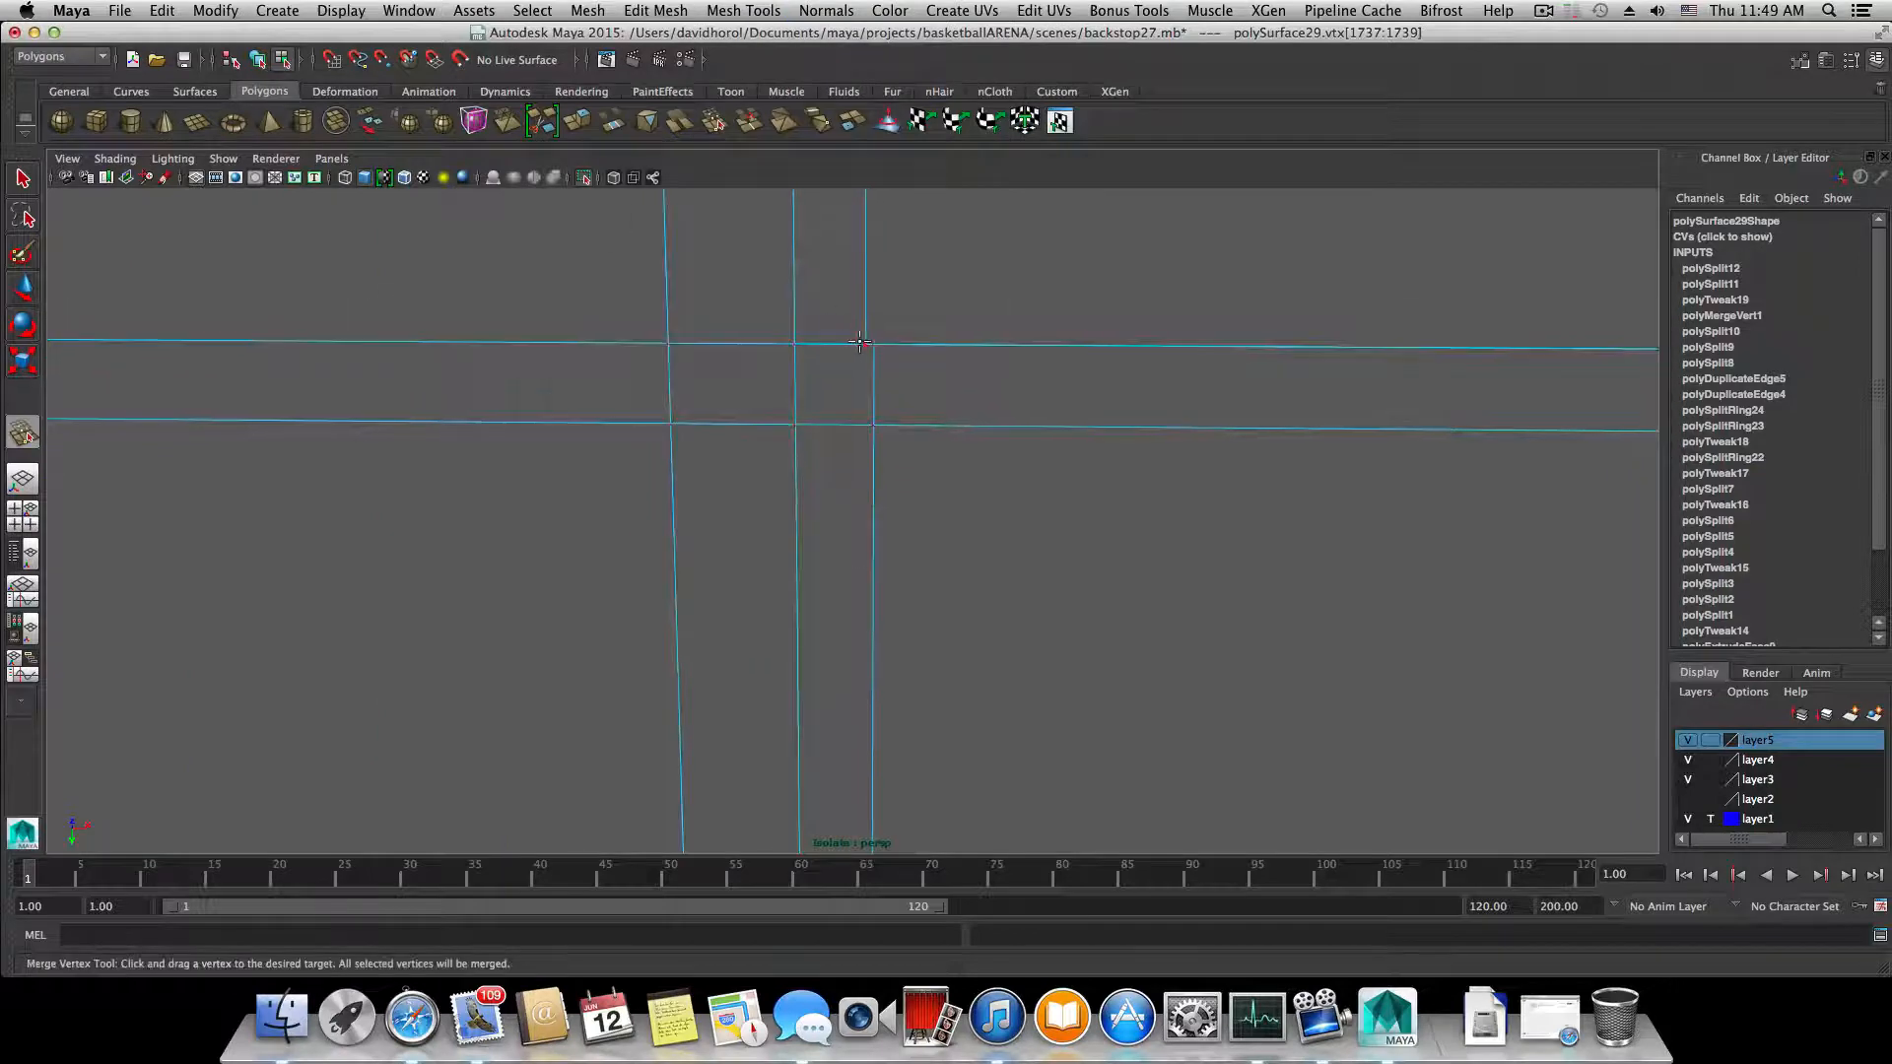
left_click_drag(869, 343, 873, 345)
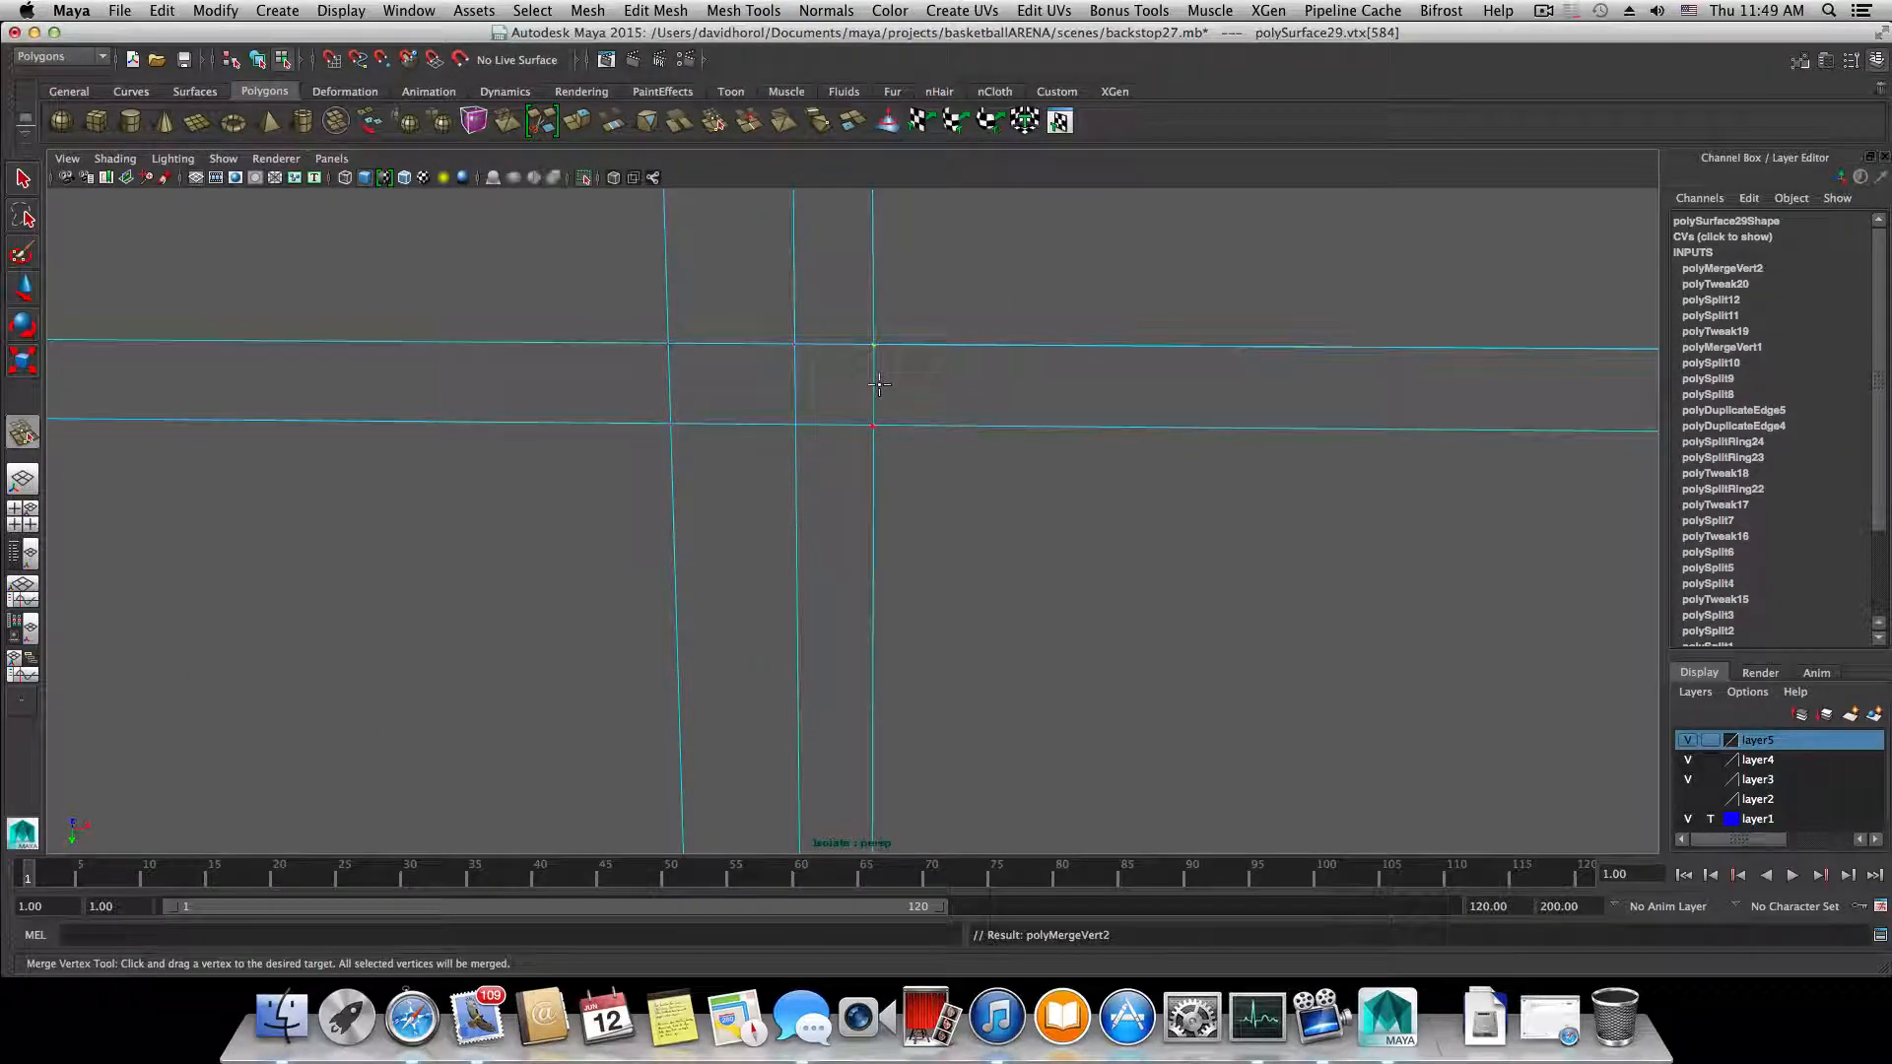
- Preview the frame smoothed and examine the edges around the merged vertex on the end face, switching back to vertex mode
key("F8")
scroll(879, 384, "down", 5)
key("3")
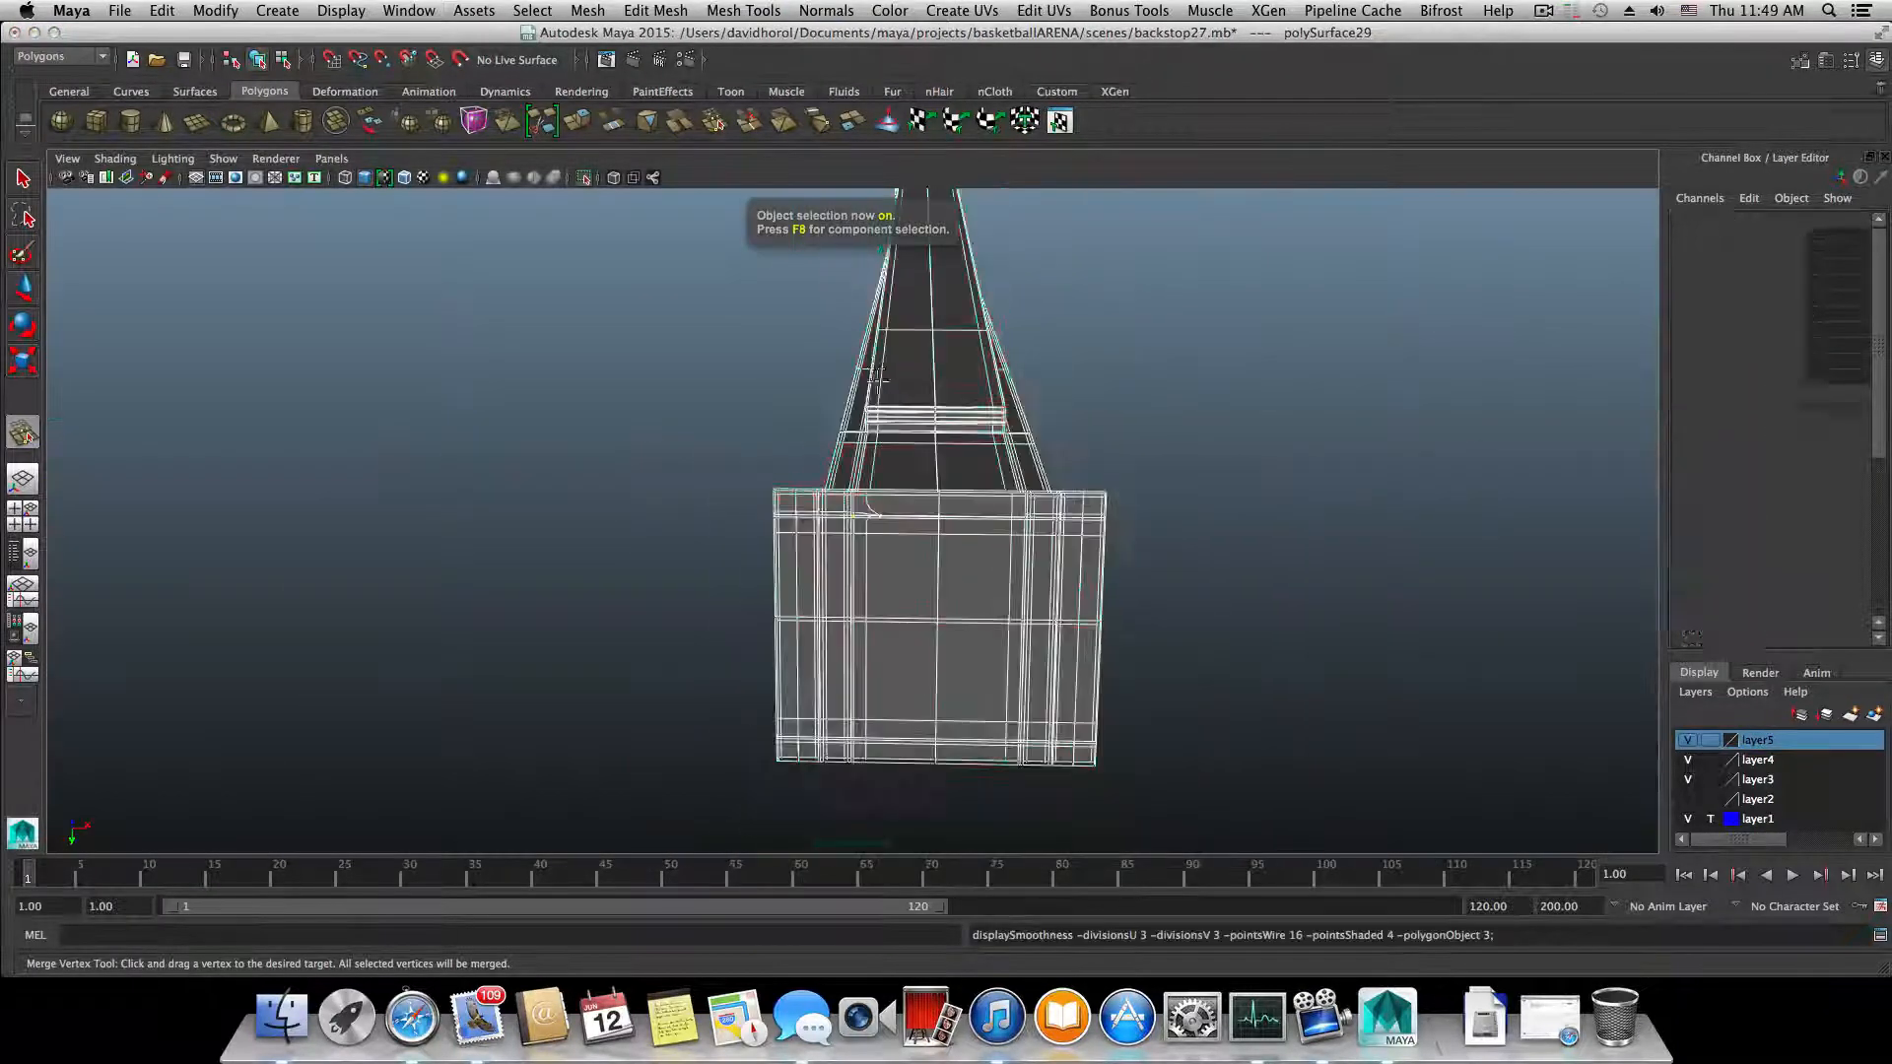
scroll(917, 474, "up", 3)
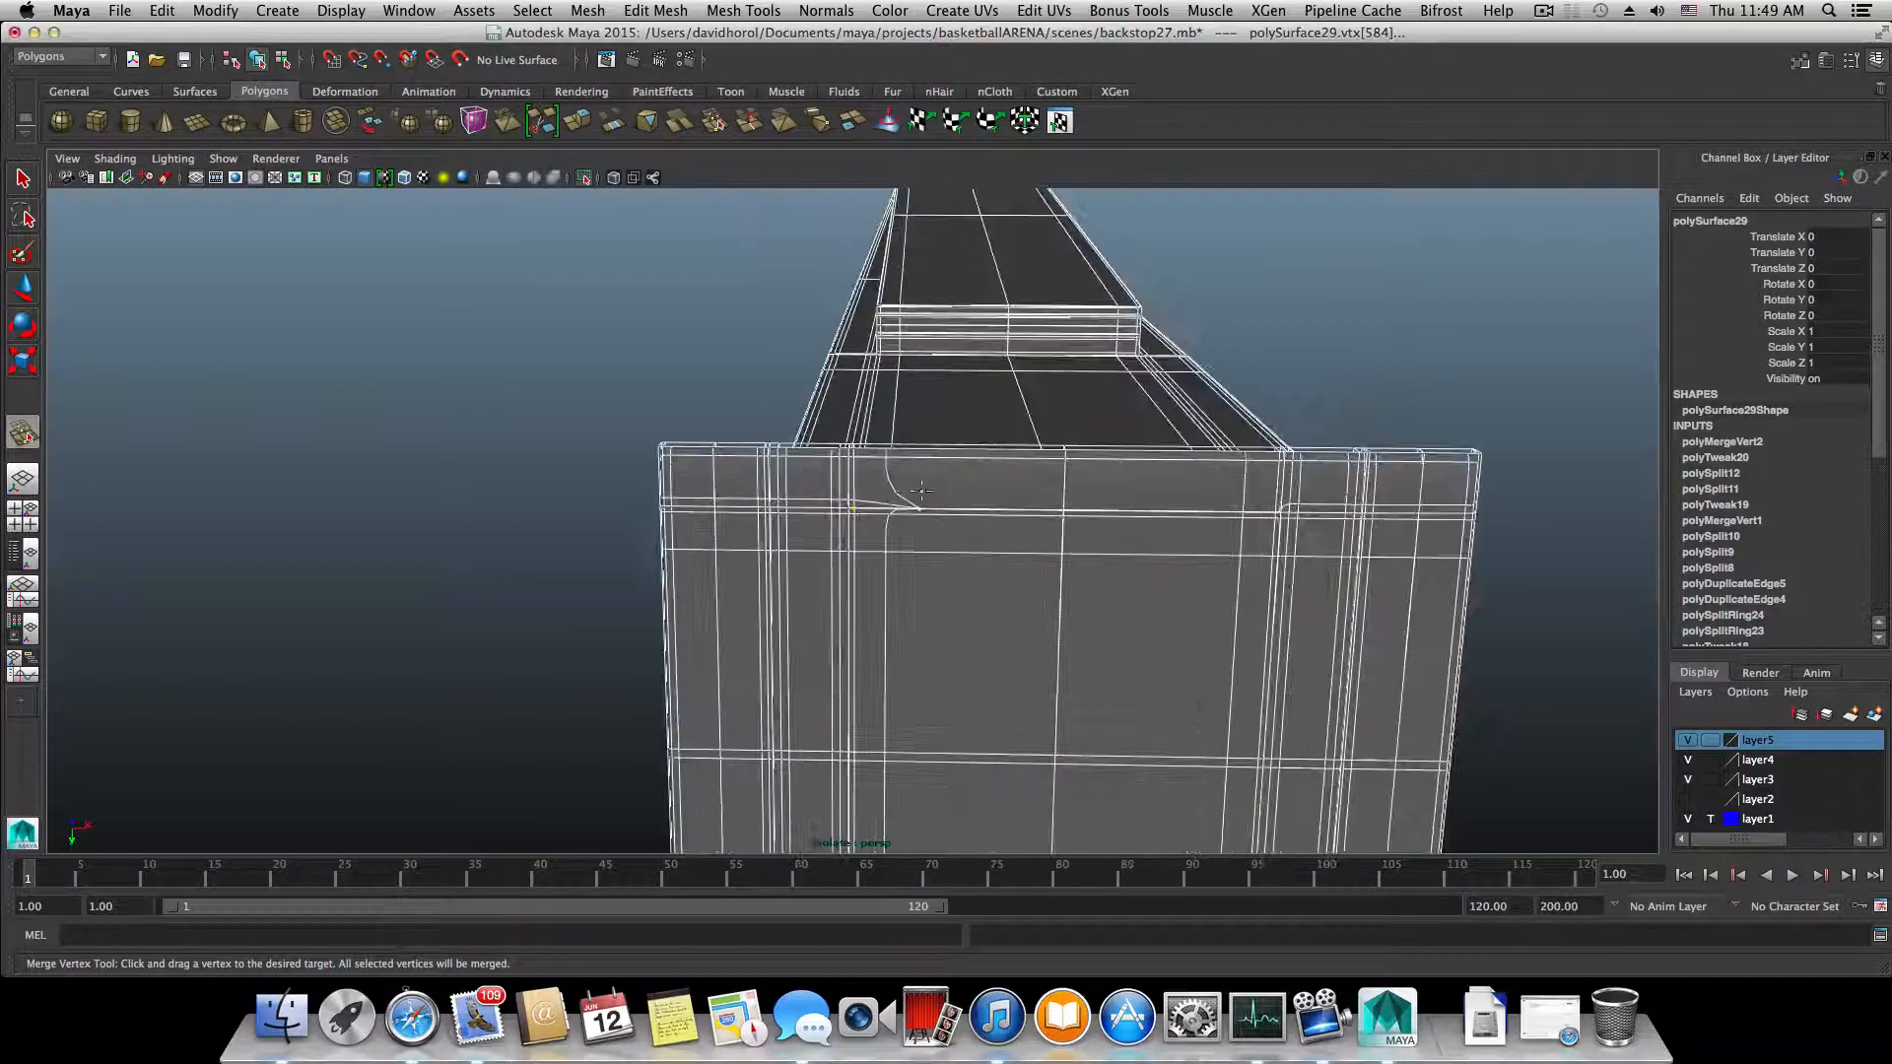
scroll(1073, 523, "up", 10)
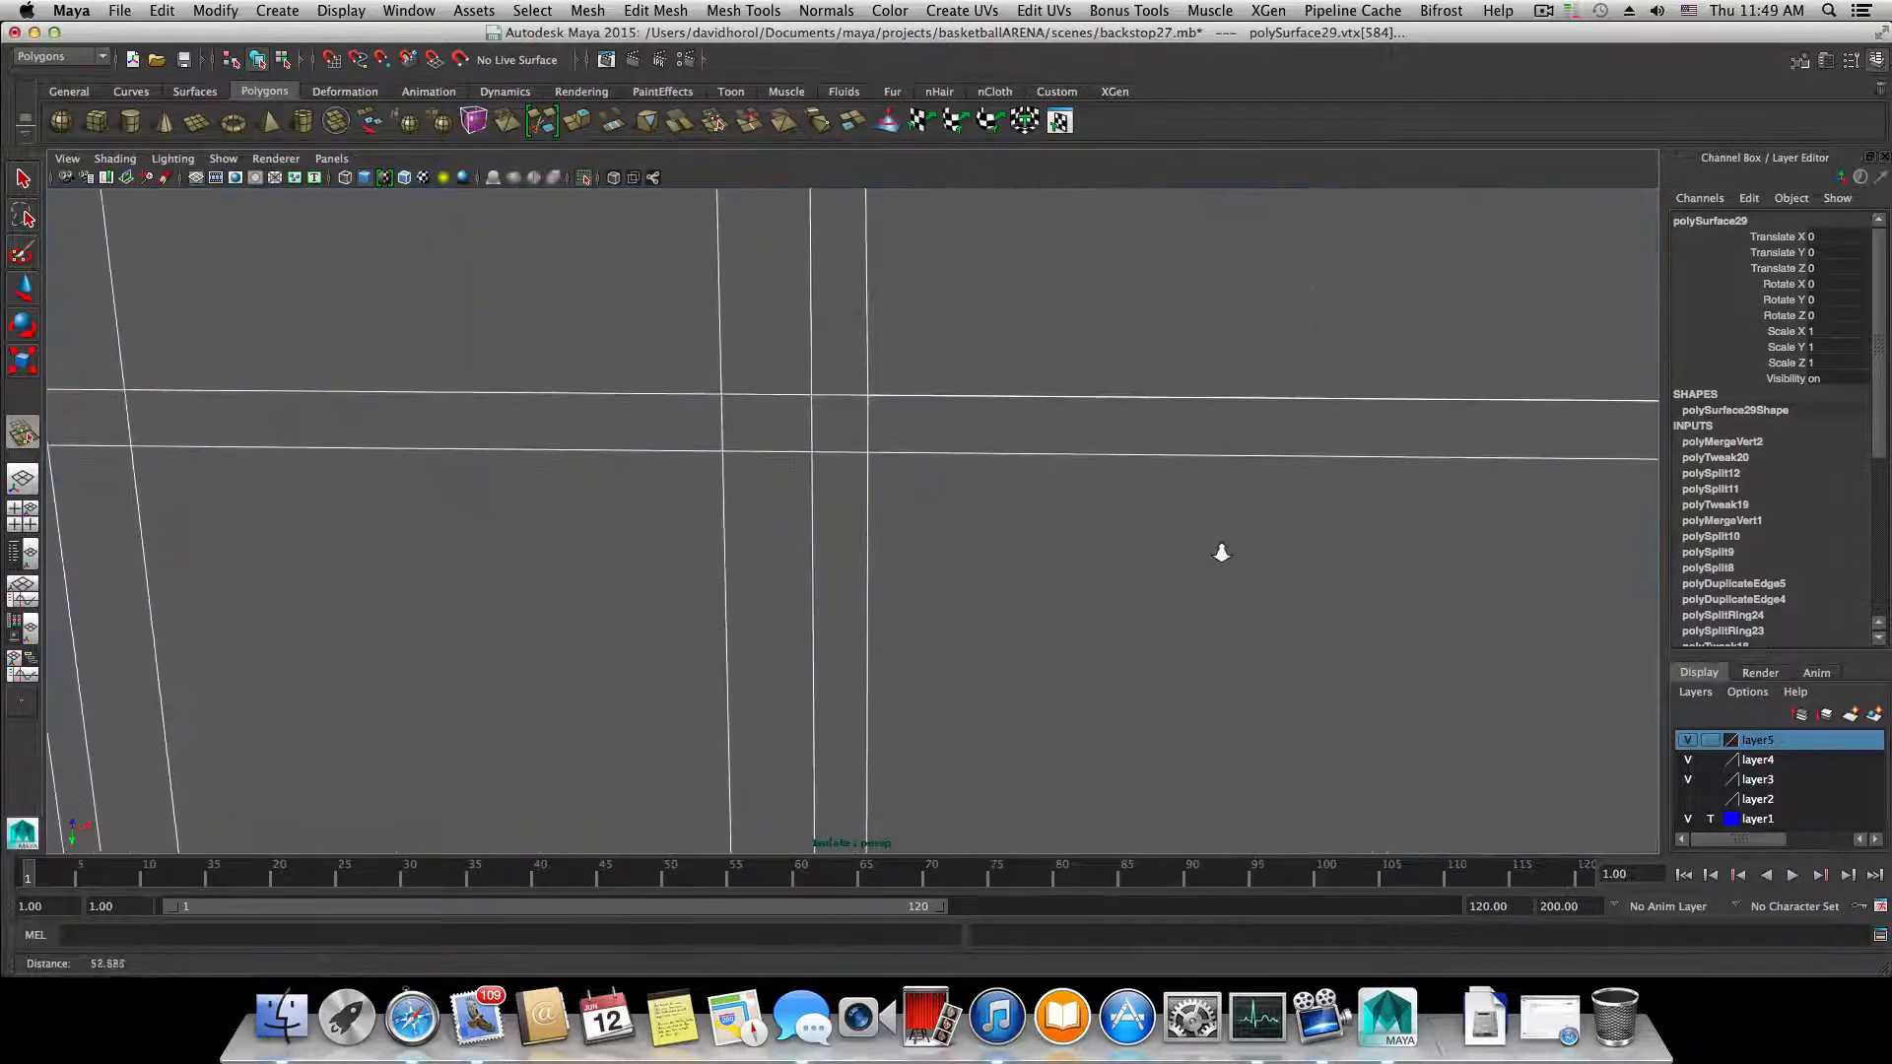
left_click(24, 182)
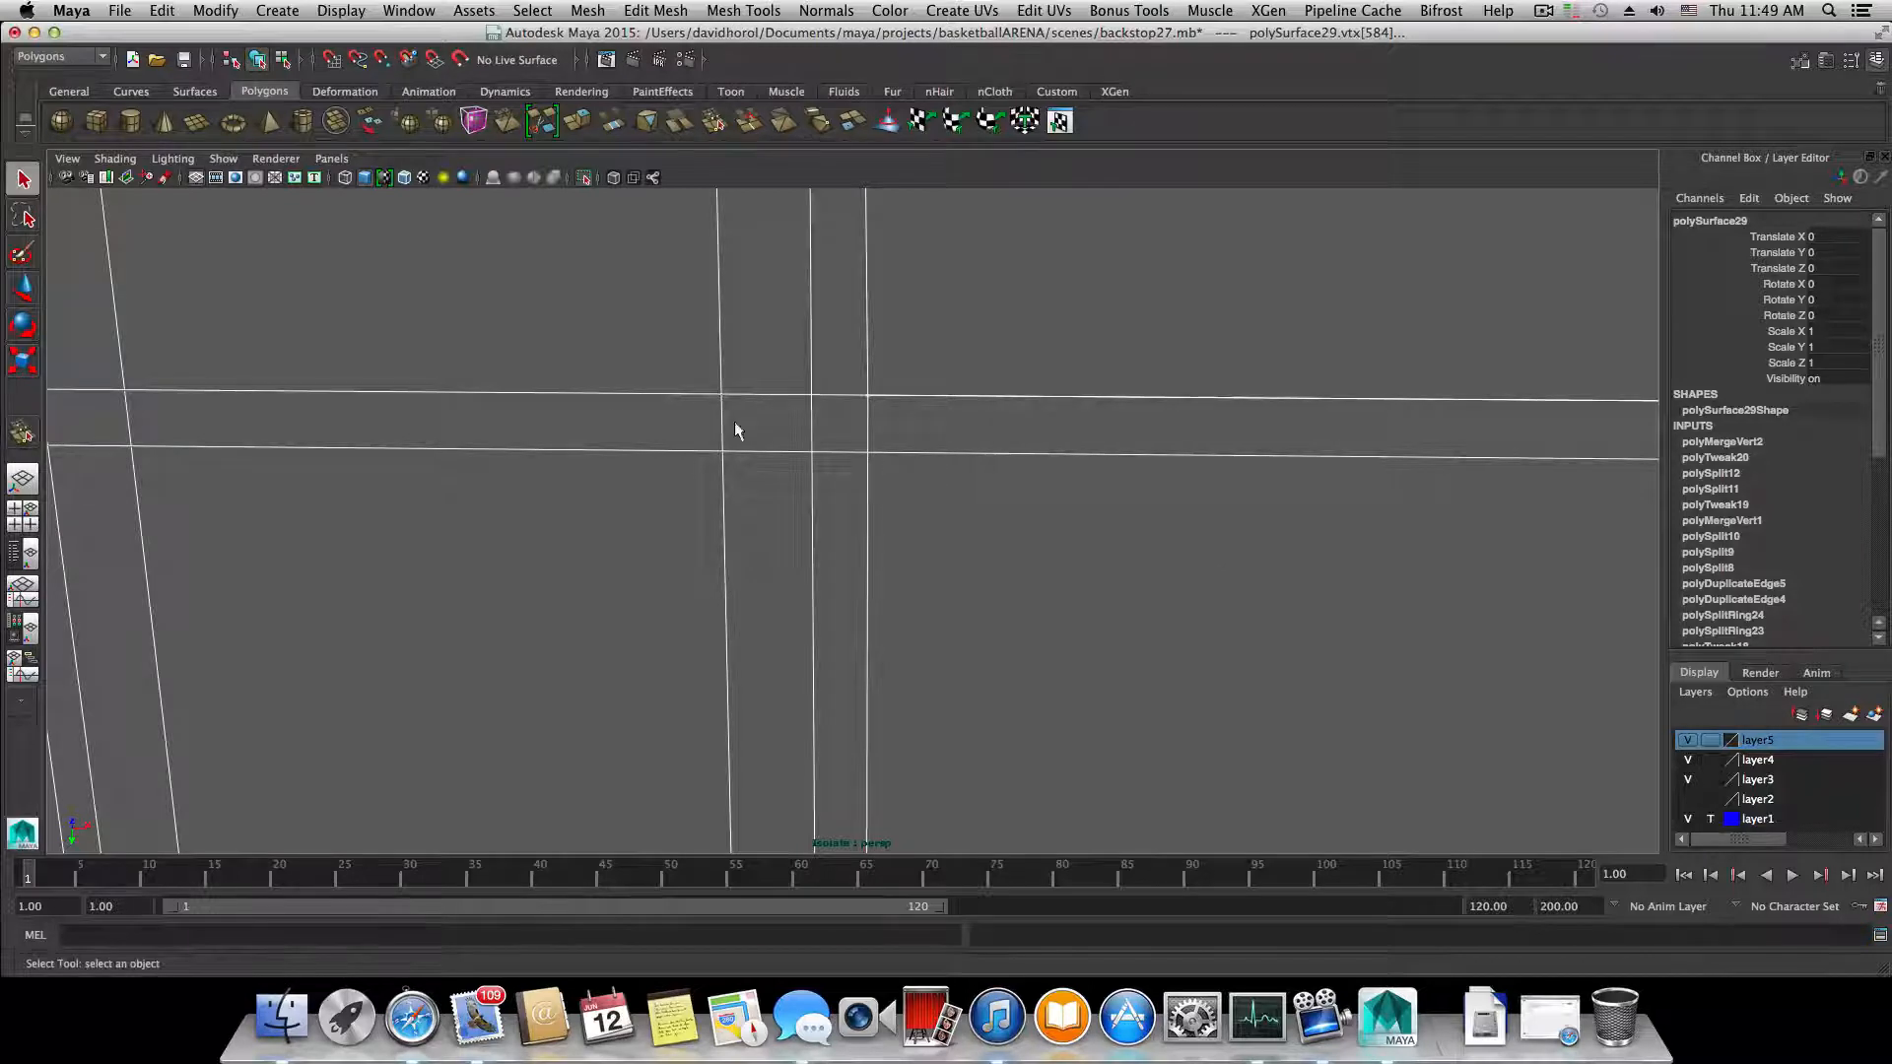
right_click_drag(733, 424, 650, 425)
scroll(688, 453, "down", 8)
key("3")
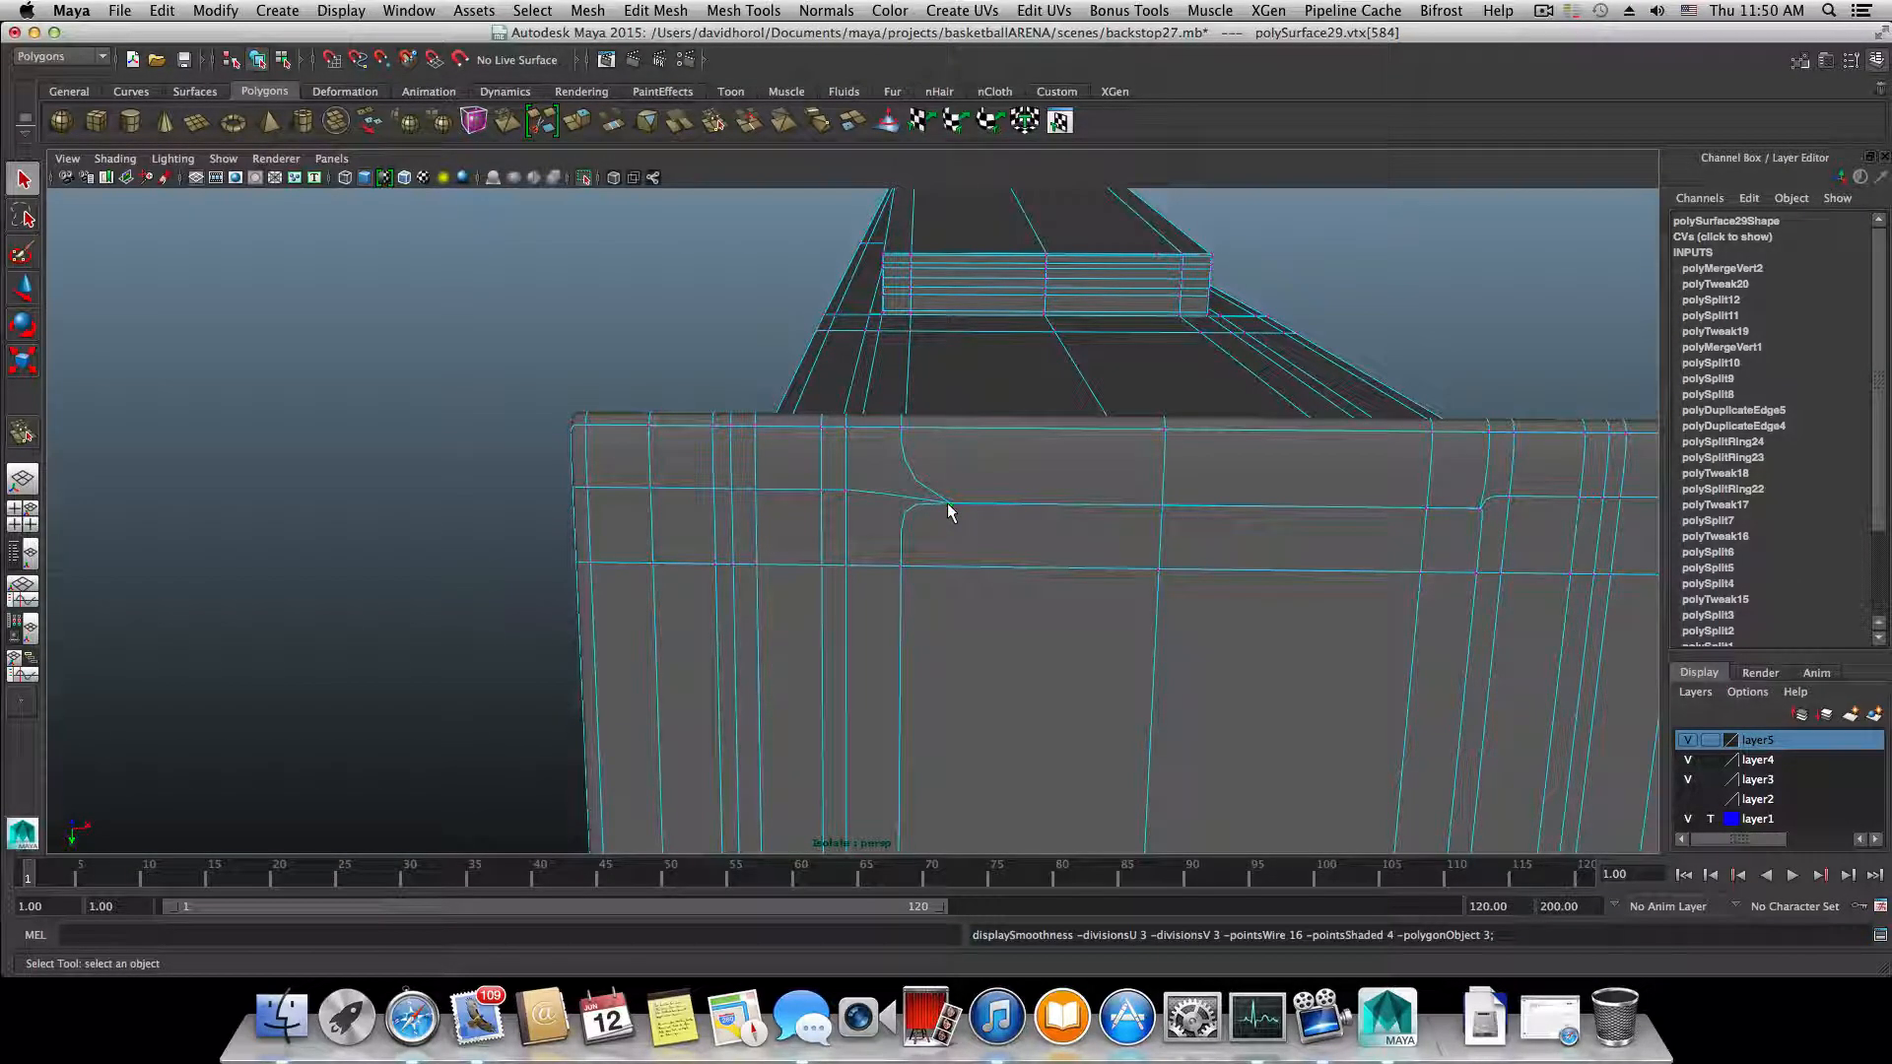
mouse_move(947, 505)
left_mouse_down("alt")
mouse_move(884, 507)
mouse_move(959, 530)
left_mouse_up("alt")
right_click_drag(959, 531, 871, 540, "alt")
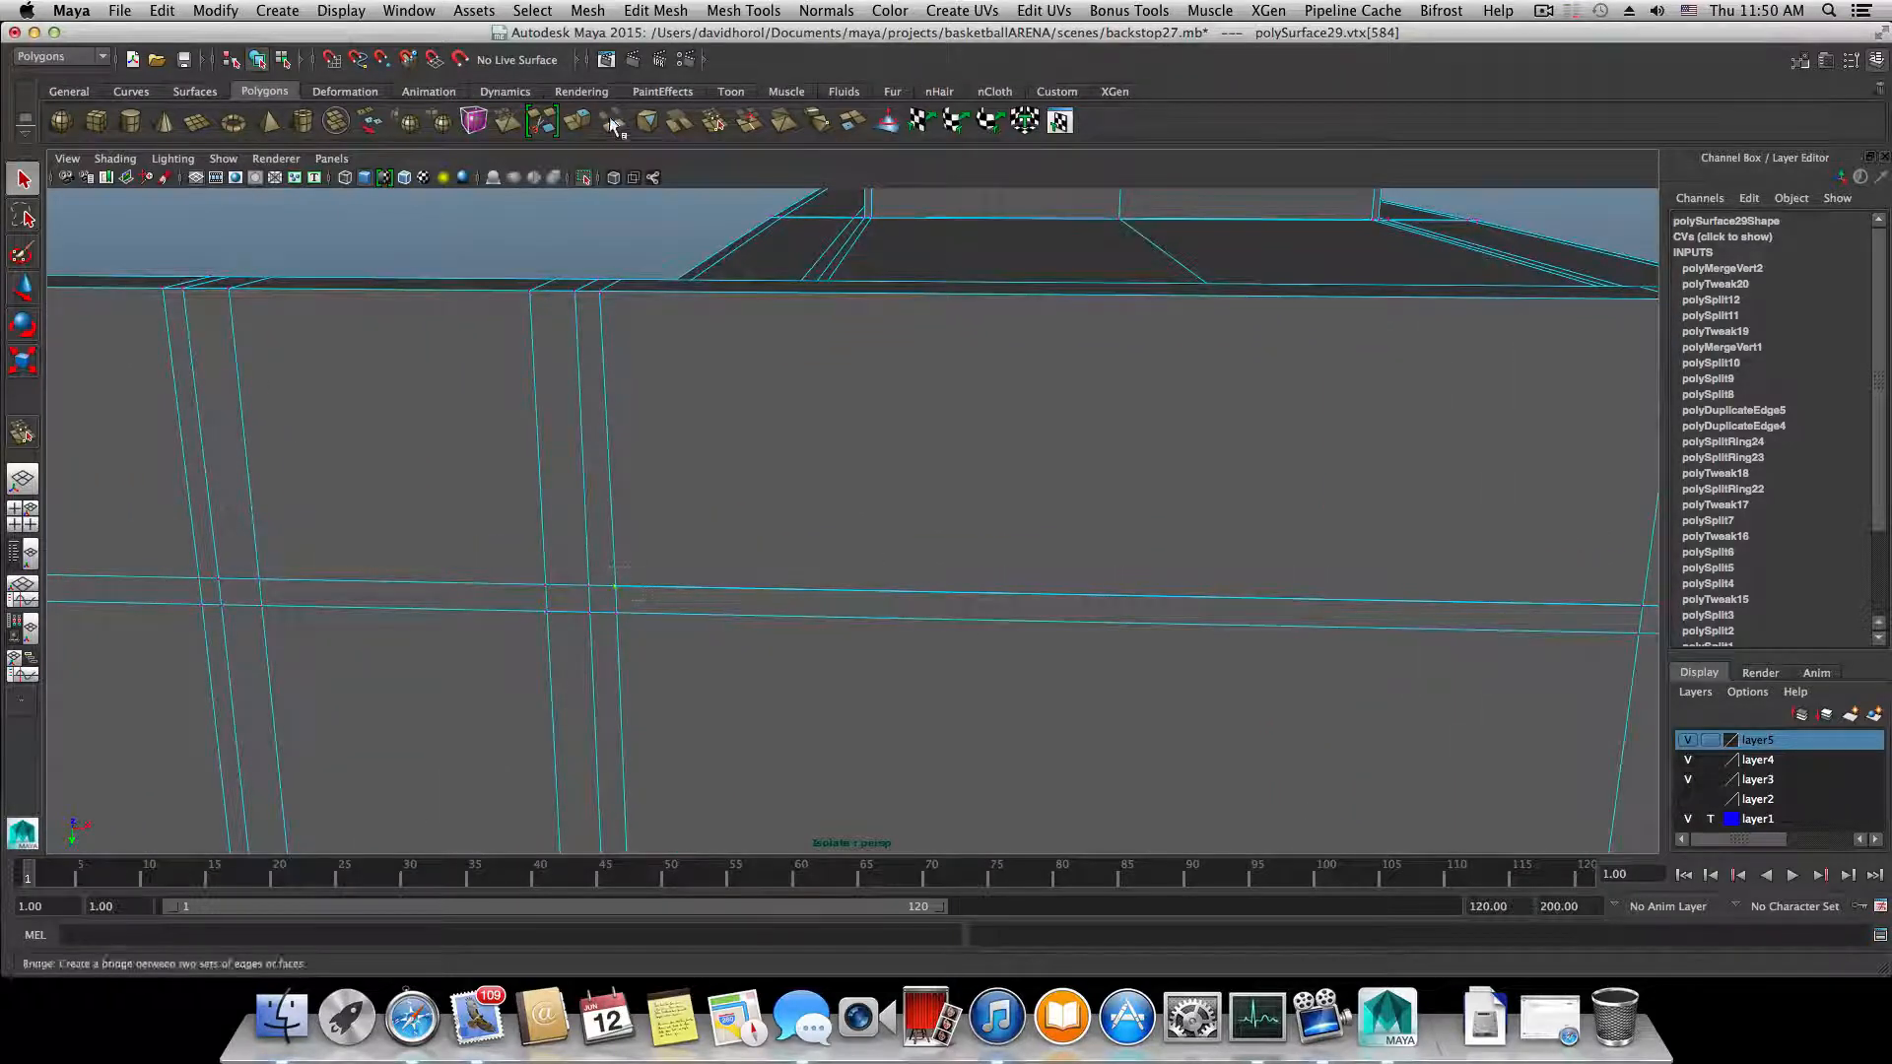
- Apply Merge Components to the selected vertex on the end face and check the smoothed frame around it
left_click(655, 10)
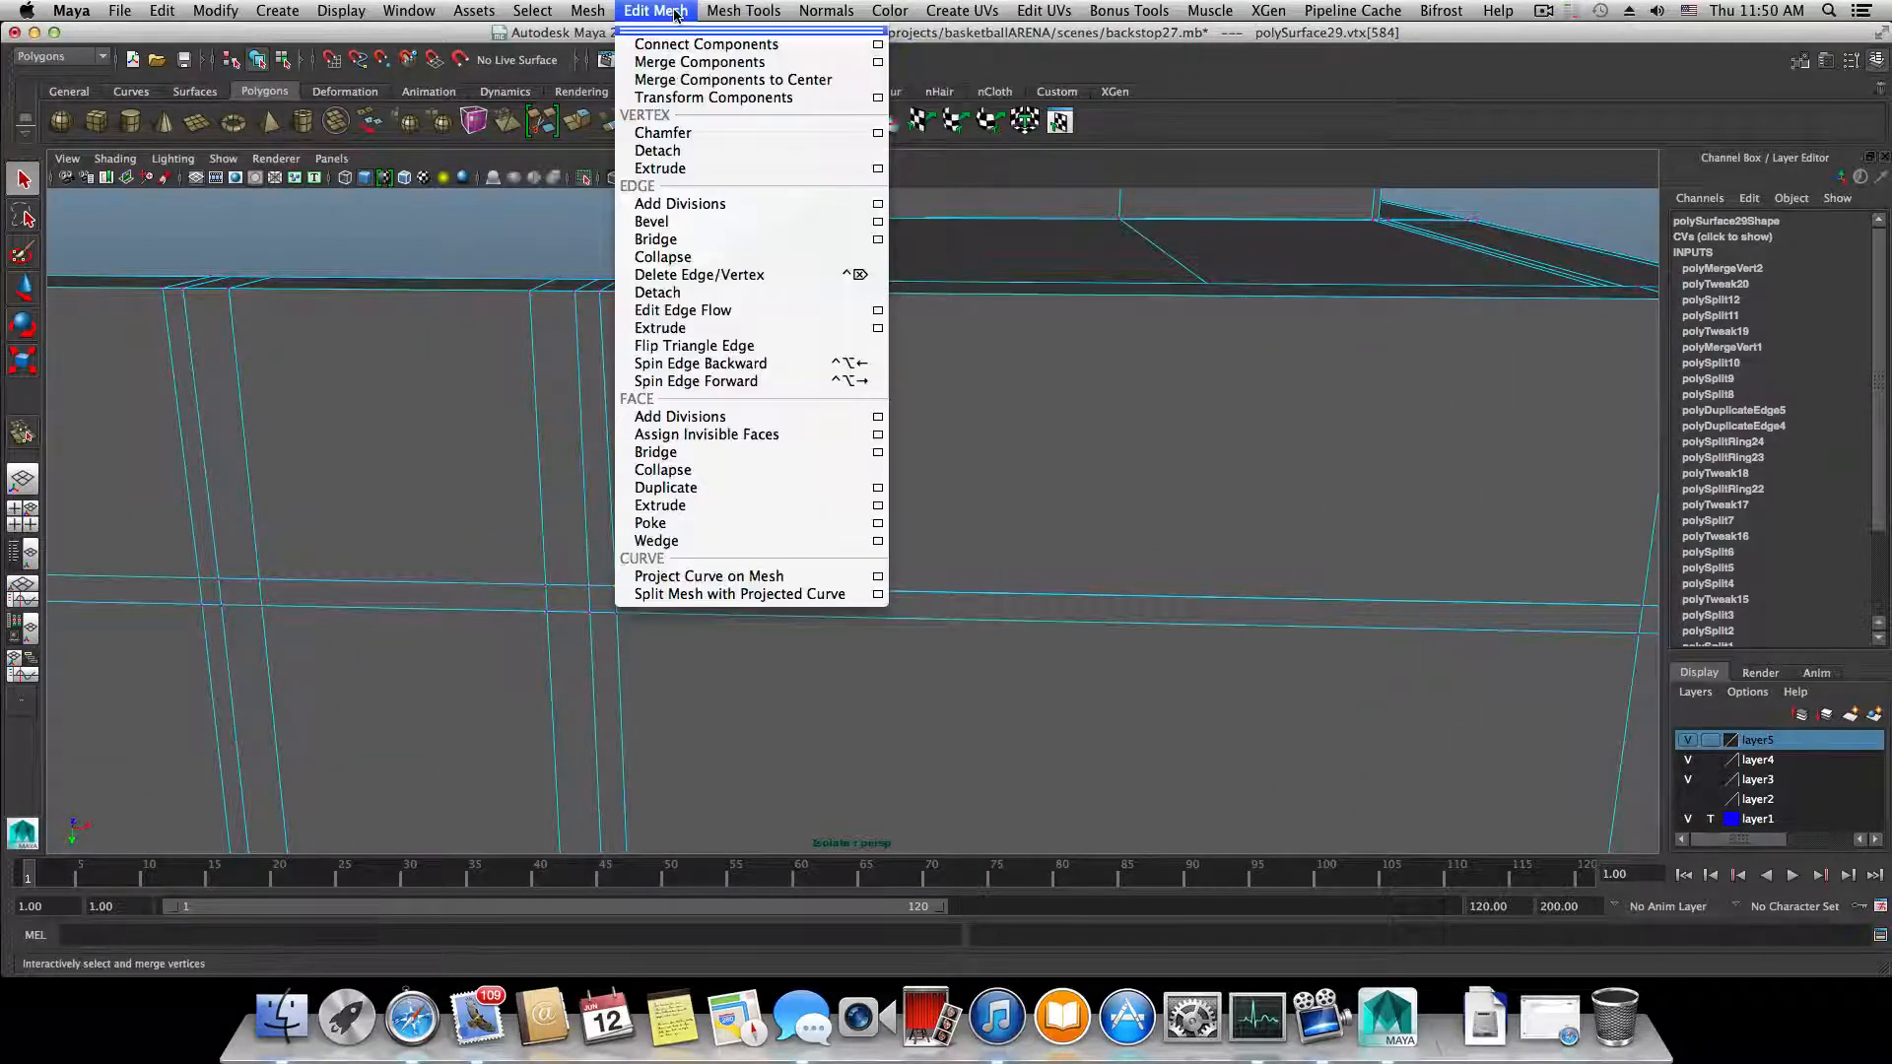
left_click(687, 62)
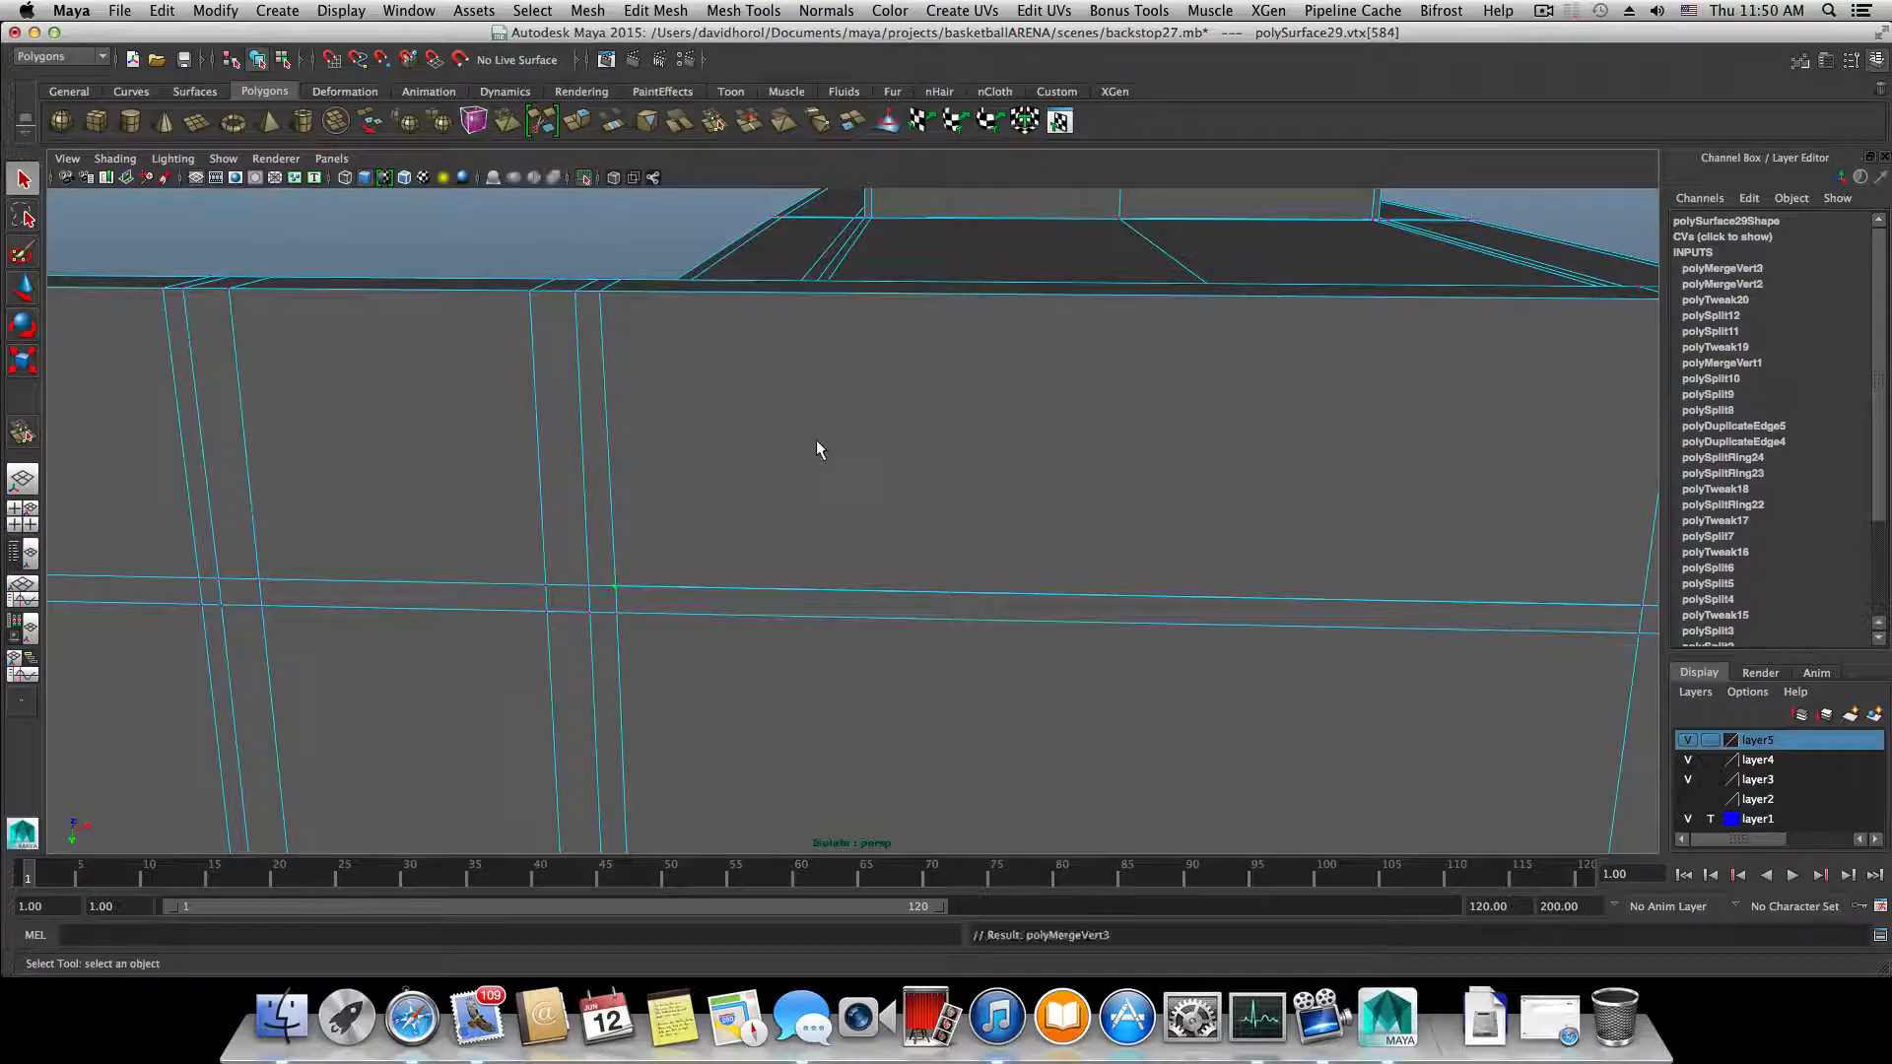
key("f")
left_click_drag(1232, 547, 798, 448, "alt")
middle_click_drag(798, 447, 810, 562, "alt")
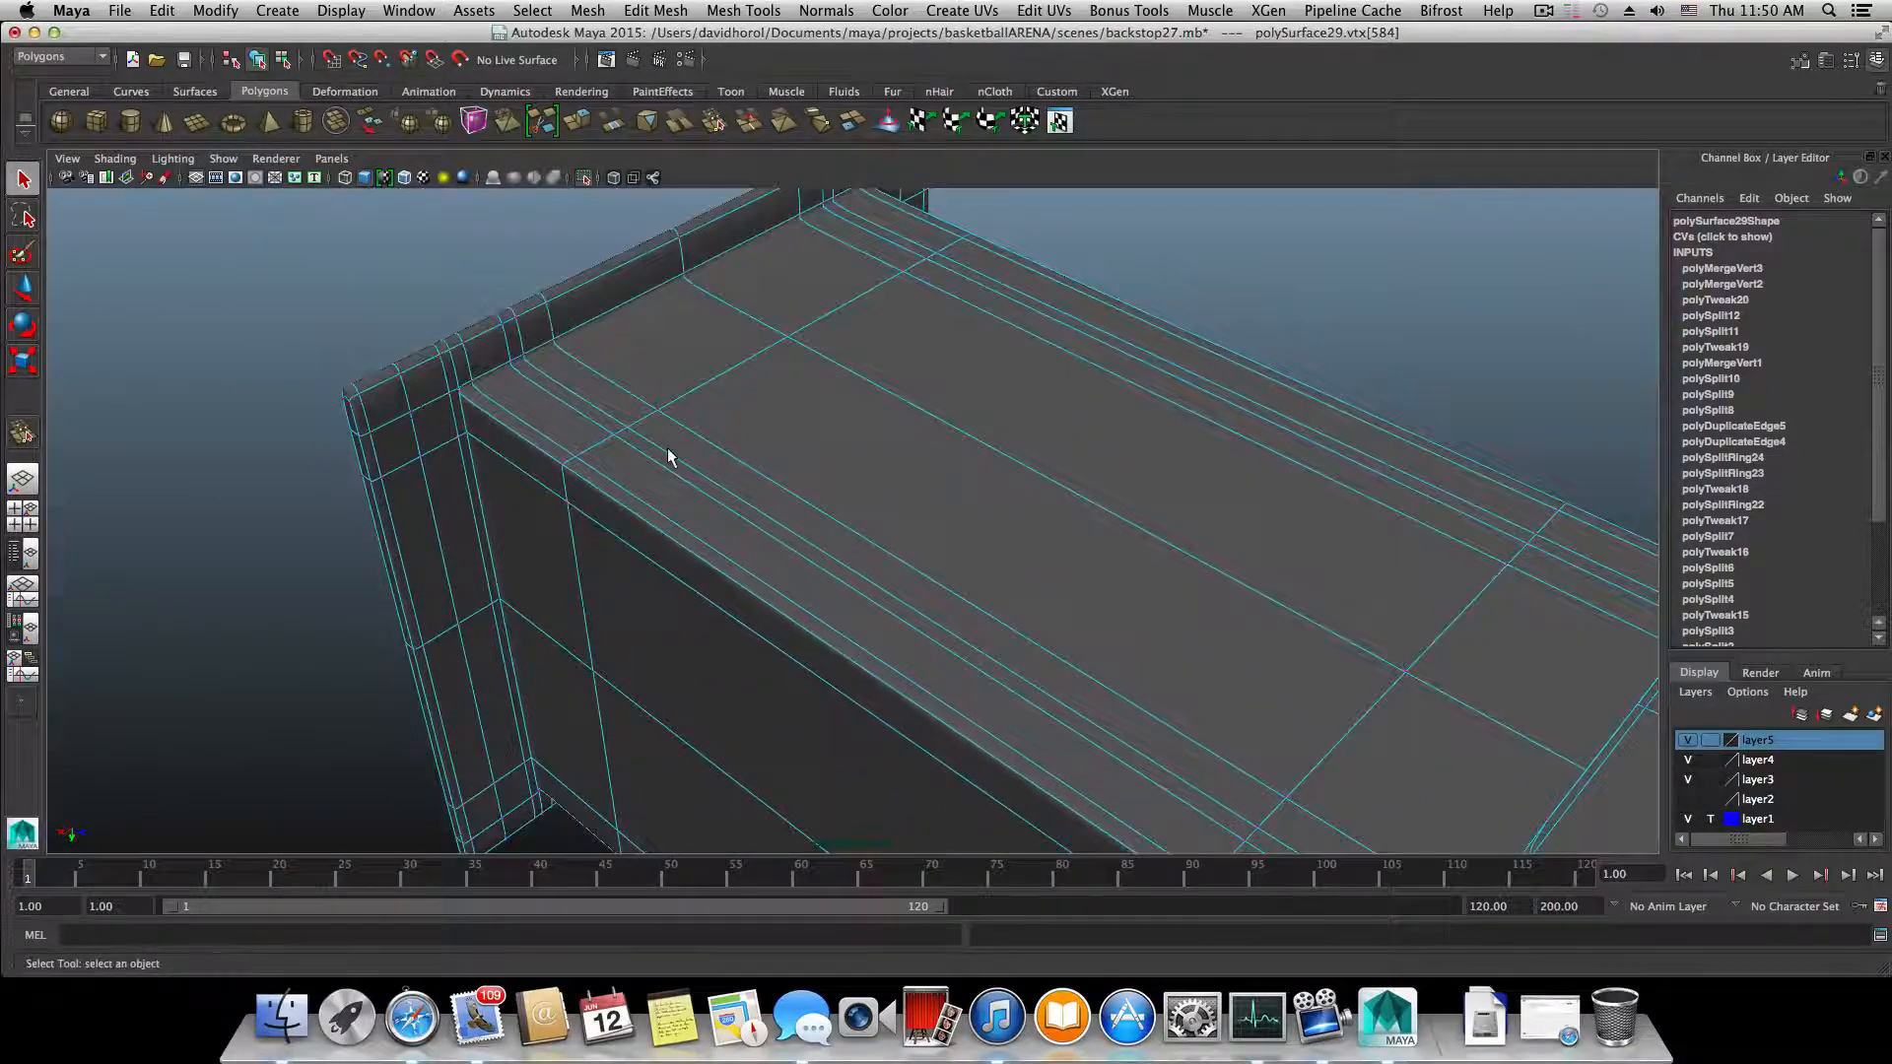
left_click_drag(666, 447, 795, 439, "alt")
right_click_drag(794, 440, 934, 581, "alt")
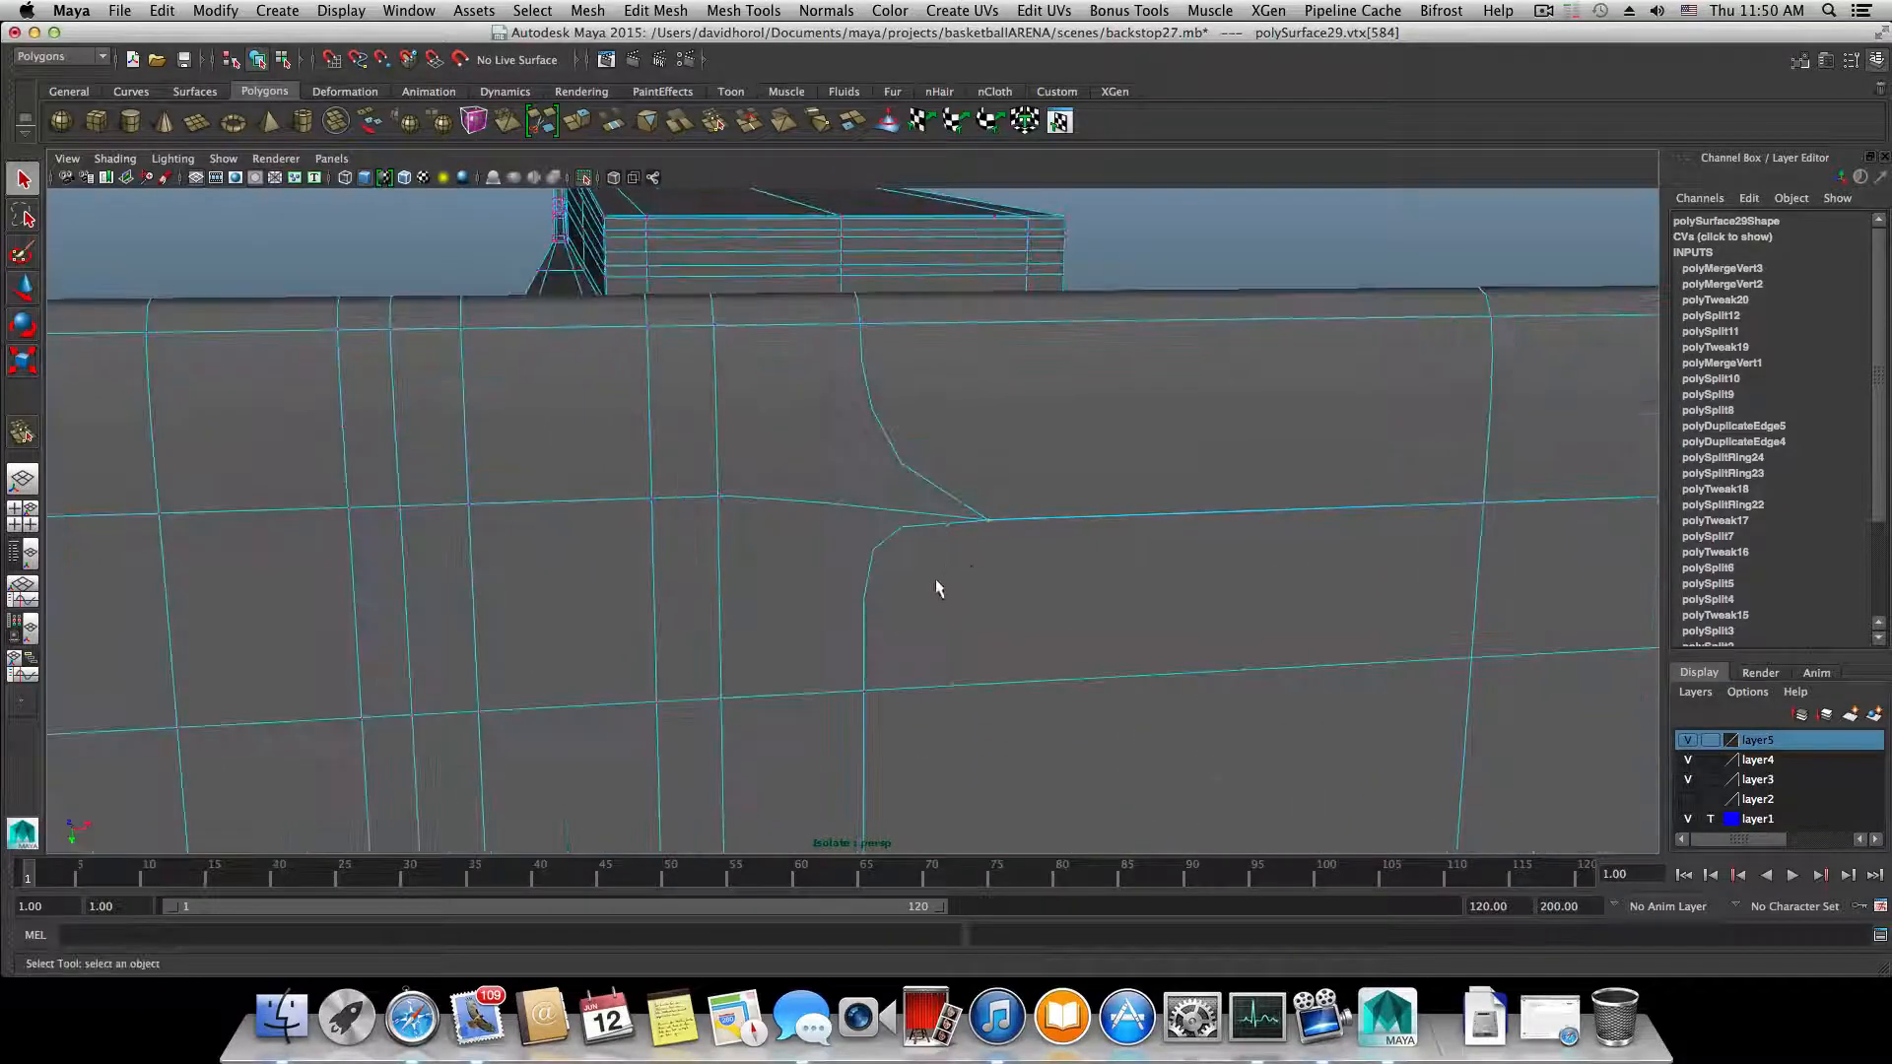
- Try shifting the merged vertex on the end face's upper horizontal loop along X, undo the move and compare the smoothed and unsmoothed frame
left_click_drag(934, 581, 915, 579, "alt")
middle_click_drag(863, 577, 908, 545, "alt")
key("1")
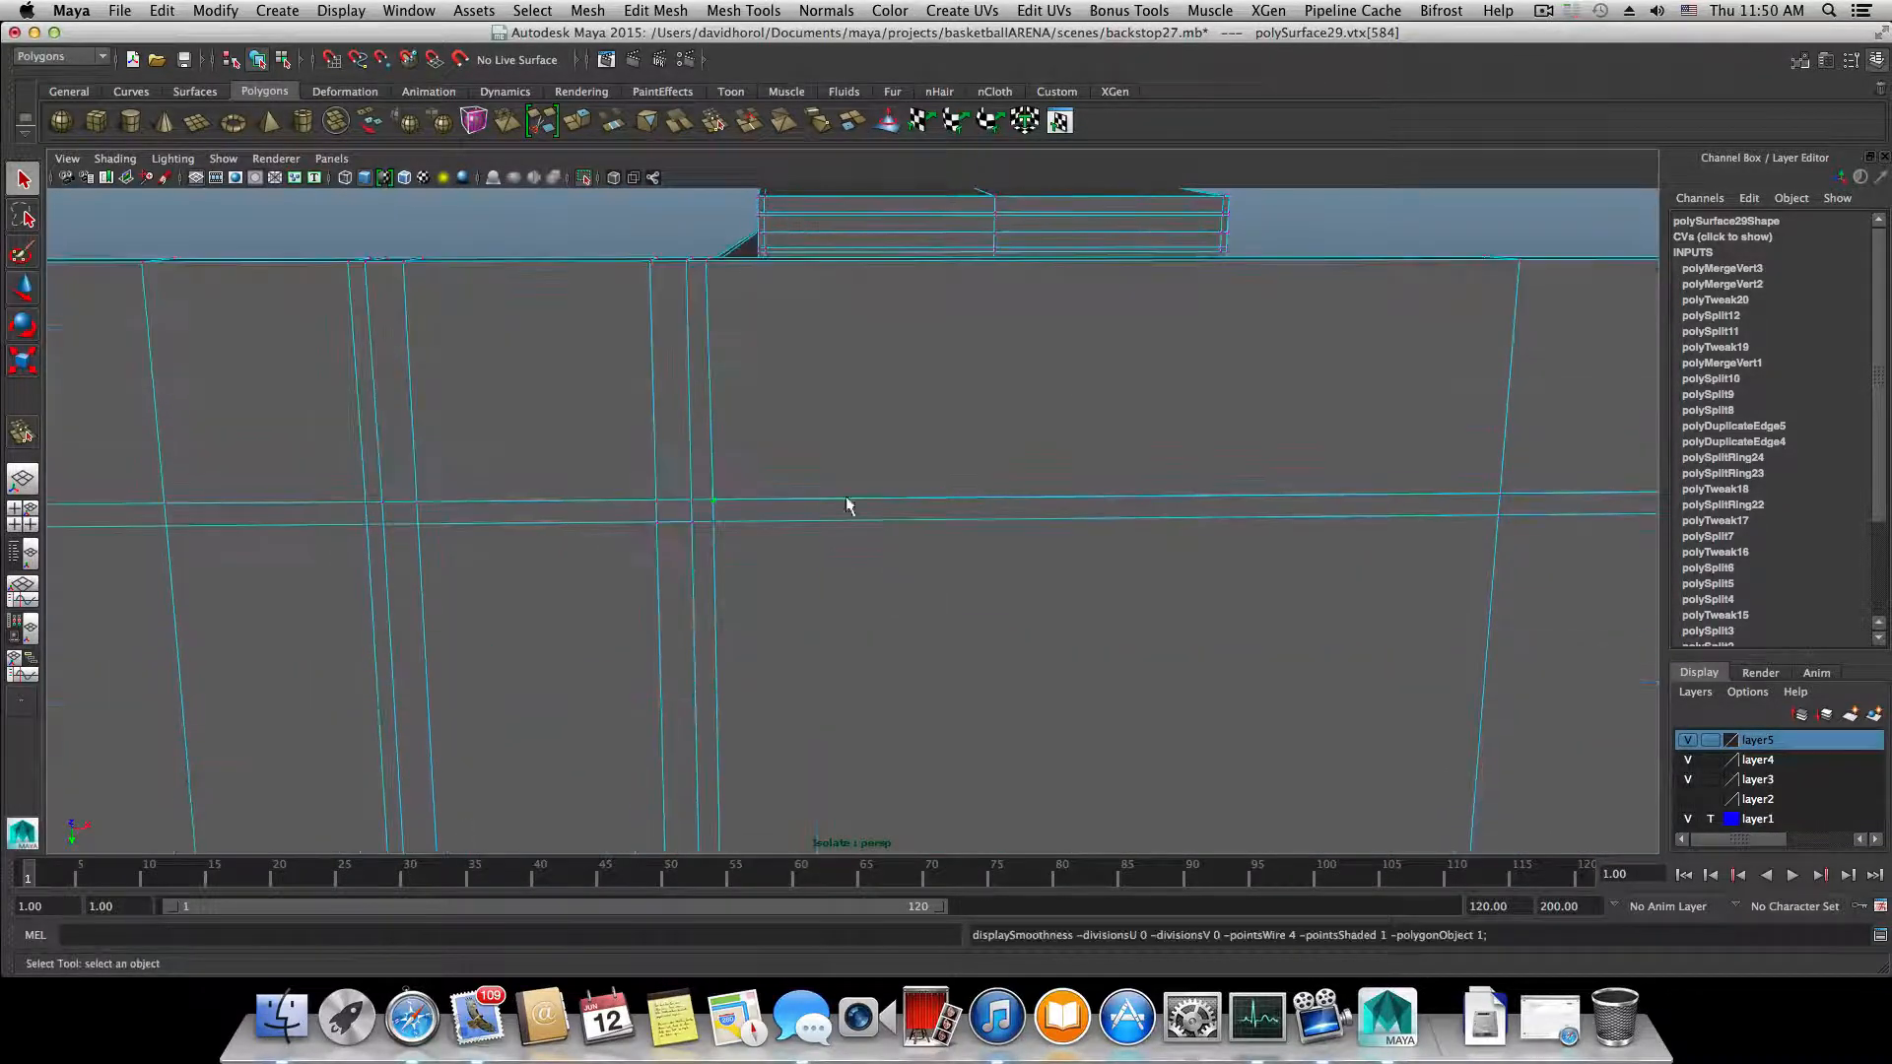
right_click_drag(741, 529, 795, 541, "alt")
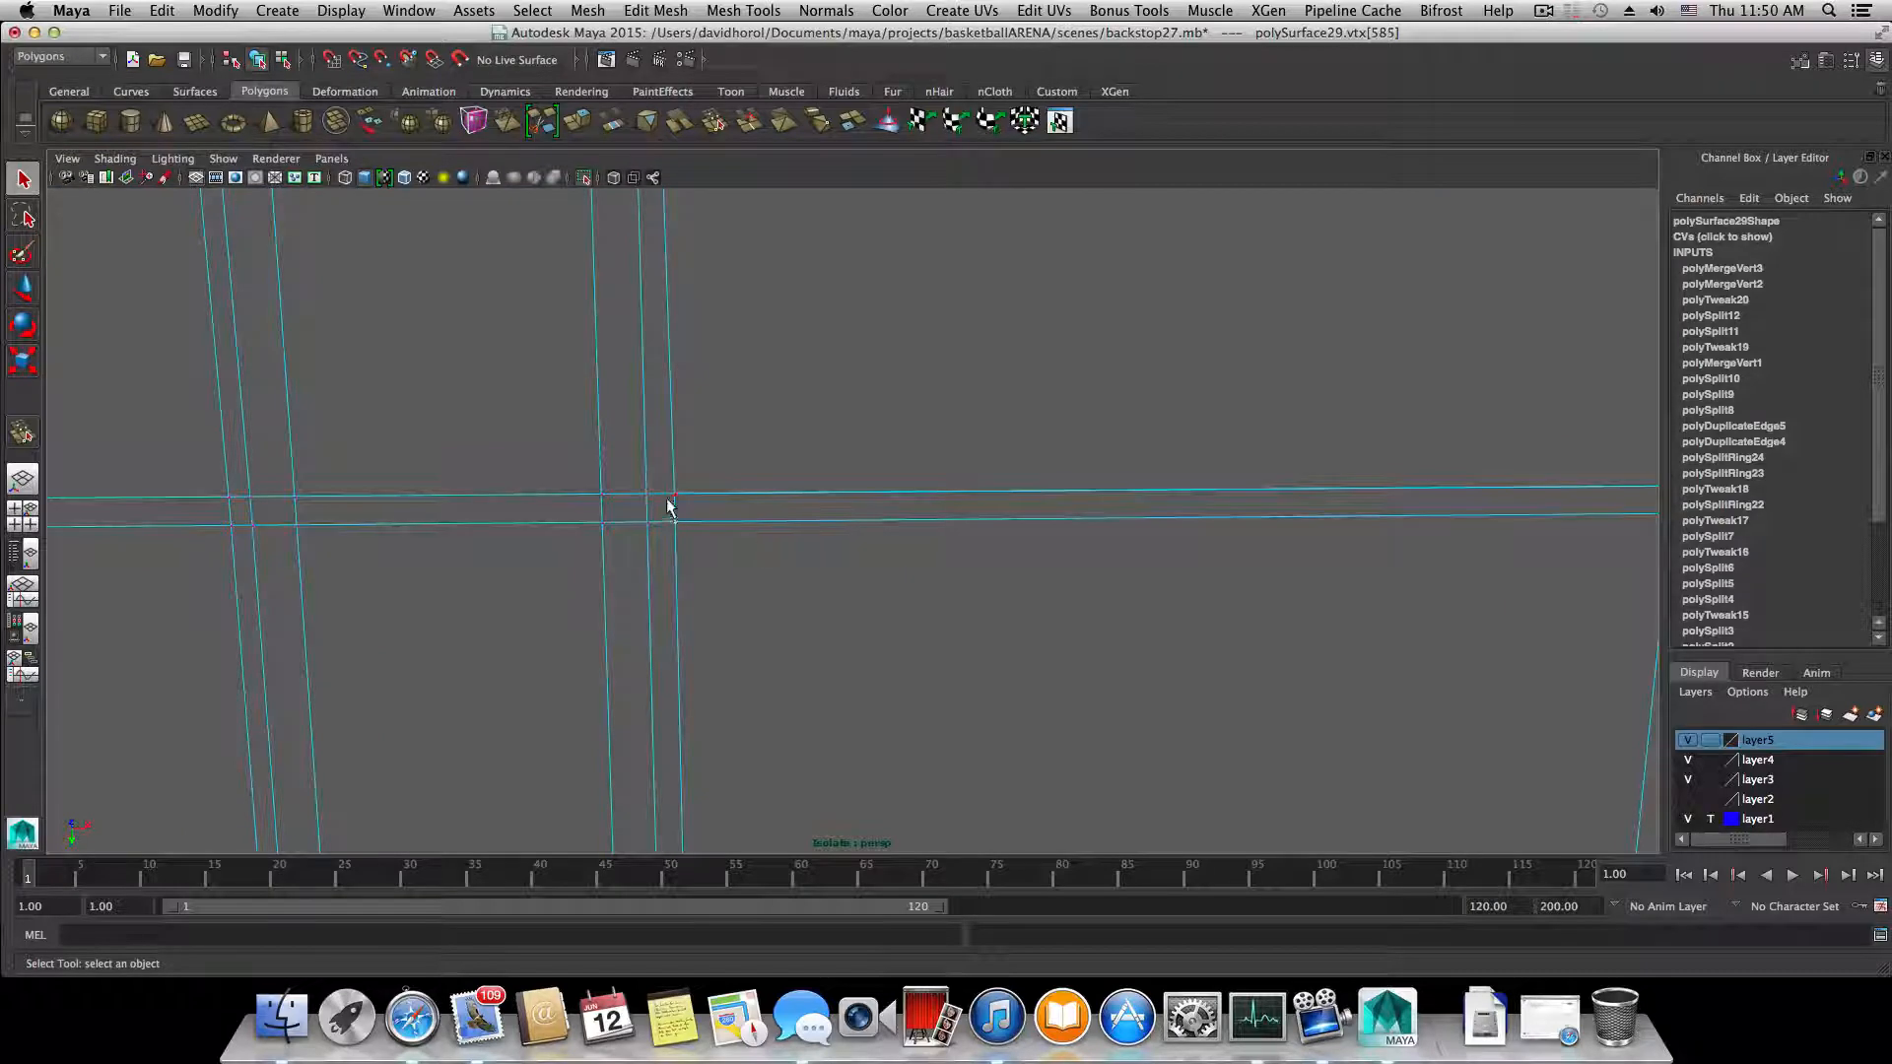
key("w")
mouse_move(862, 490)
left_mouse_down()
mouse_move(920, 493)
mouse_move(871, 503)
left_mouse_up()
key("z")
key("2")
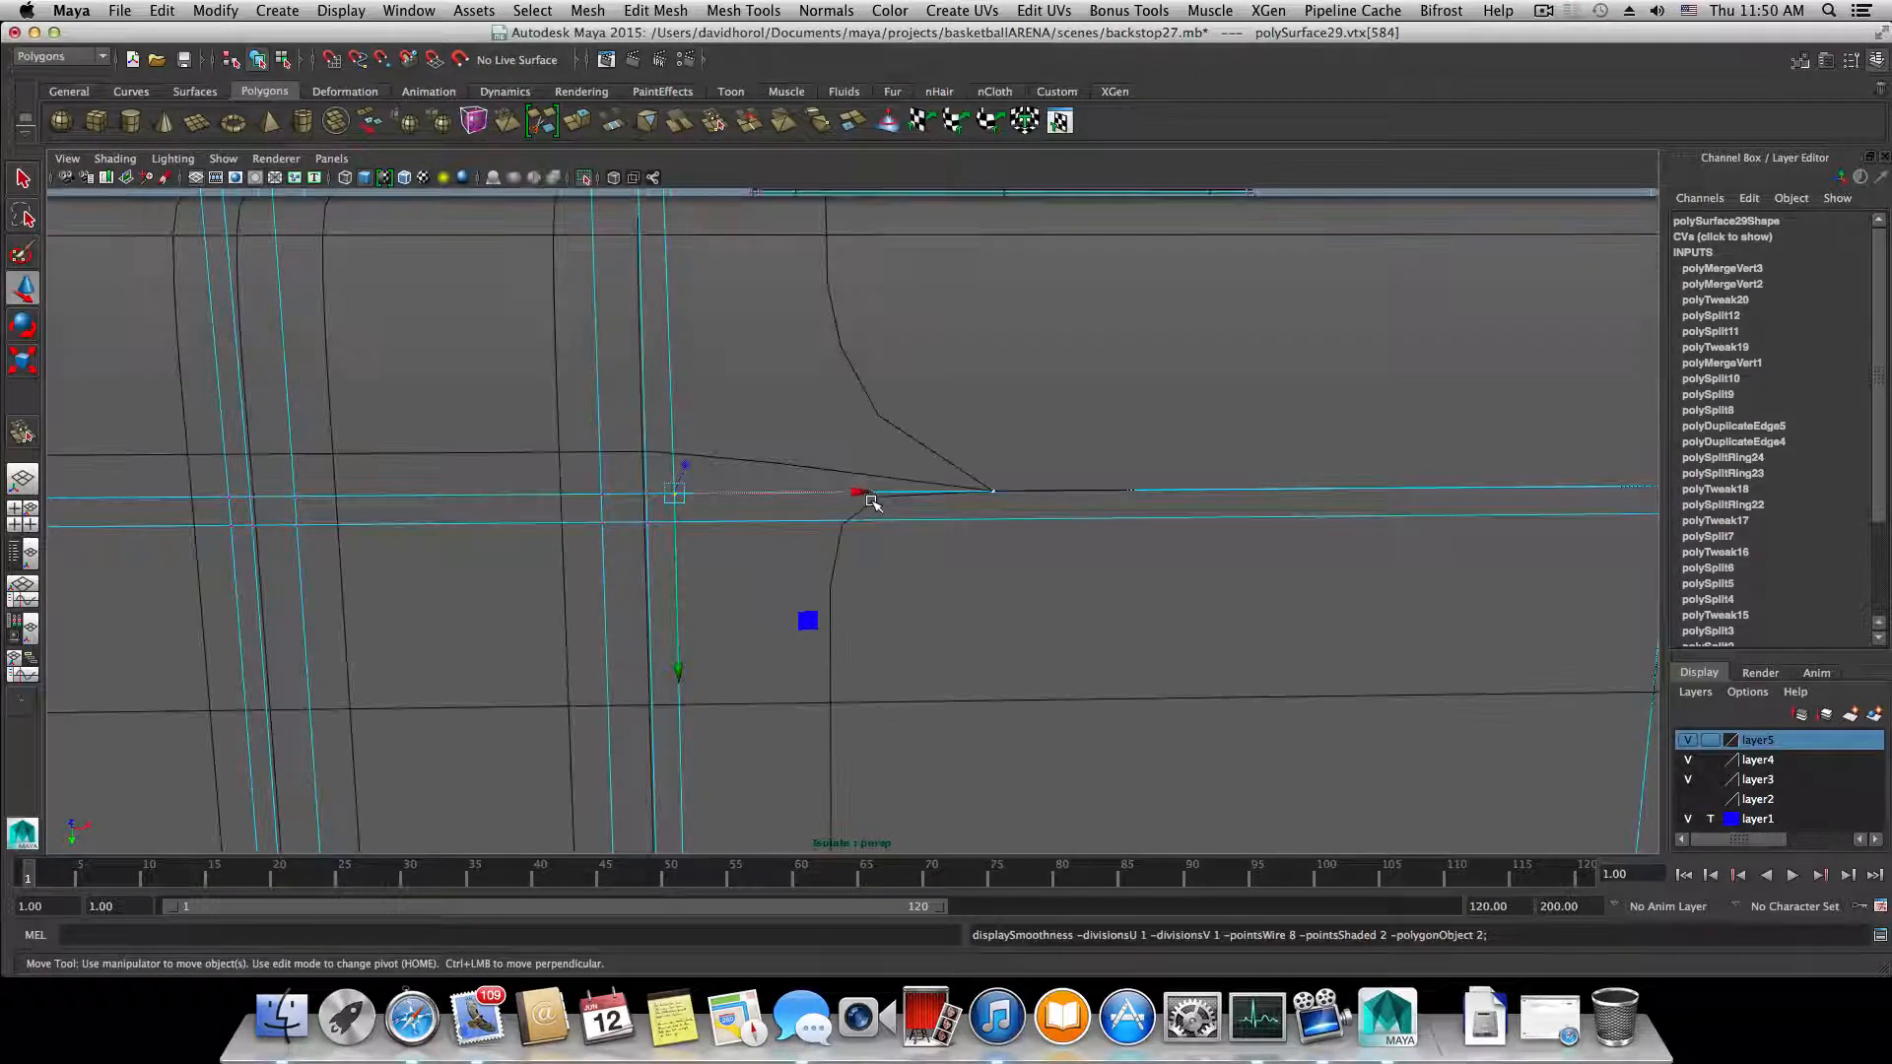
key("1")
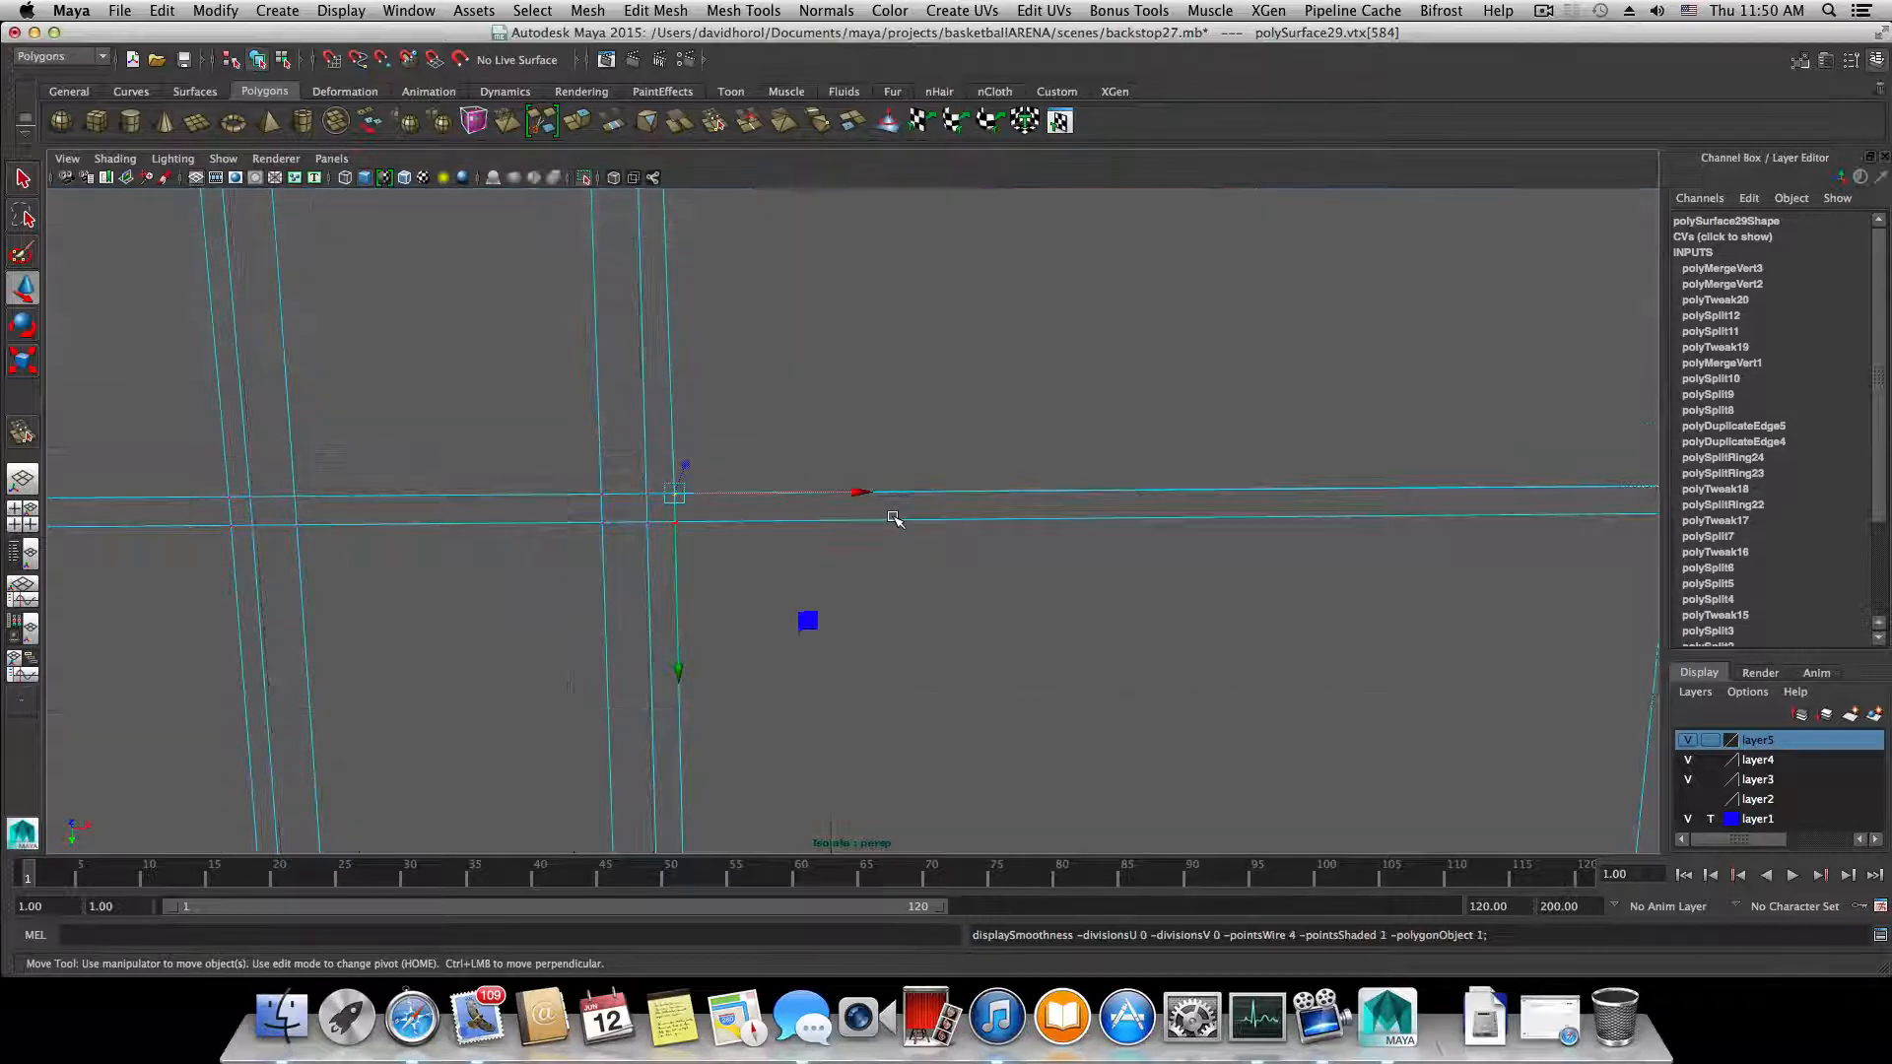
- Try moving the vertex directly below on the lower horizontal loop along X, and undo that move
left_click_drag(953, 523, 1157, 516, "alt")
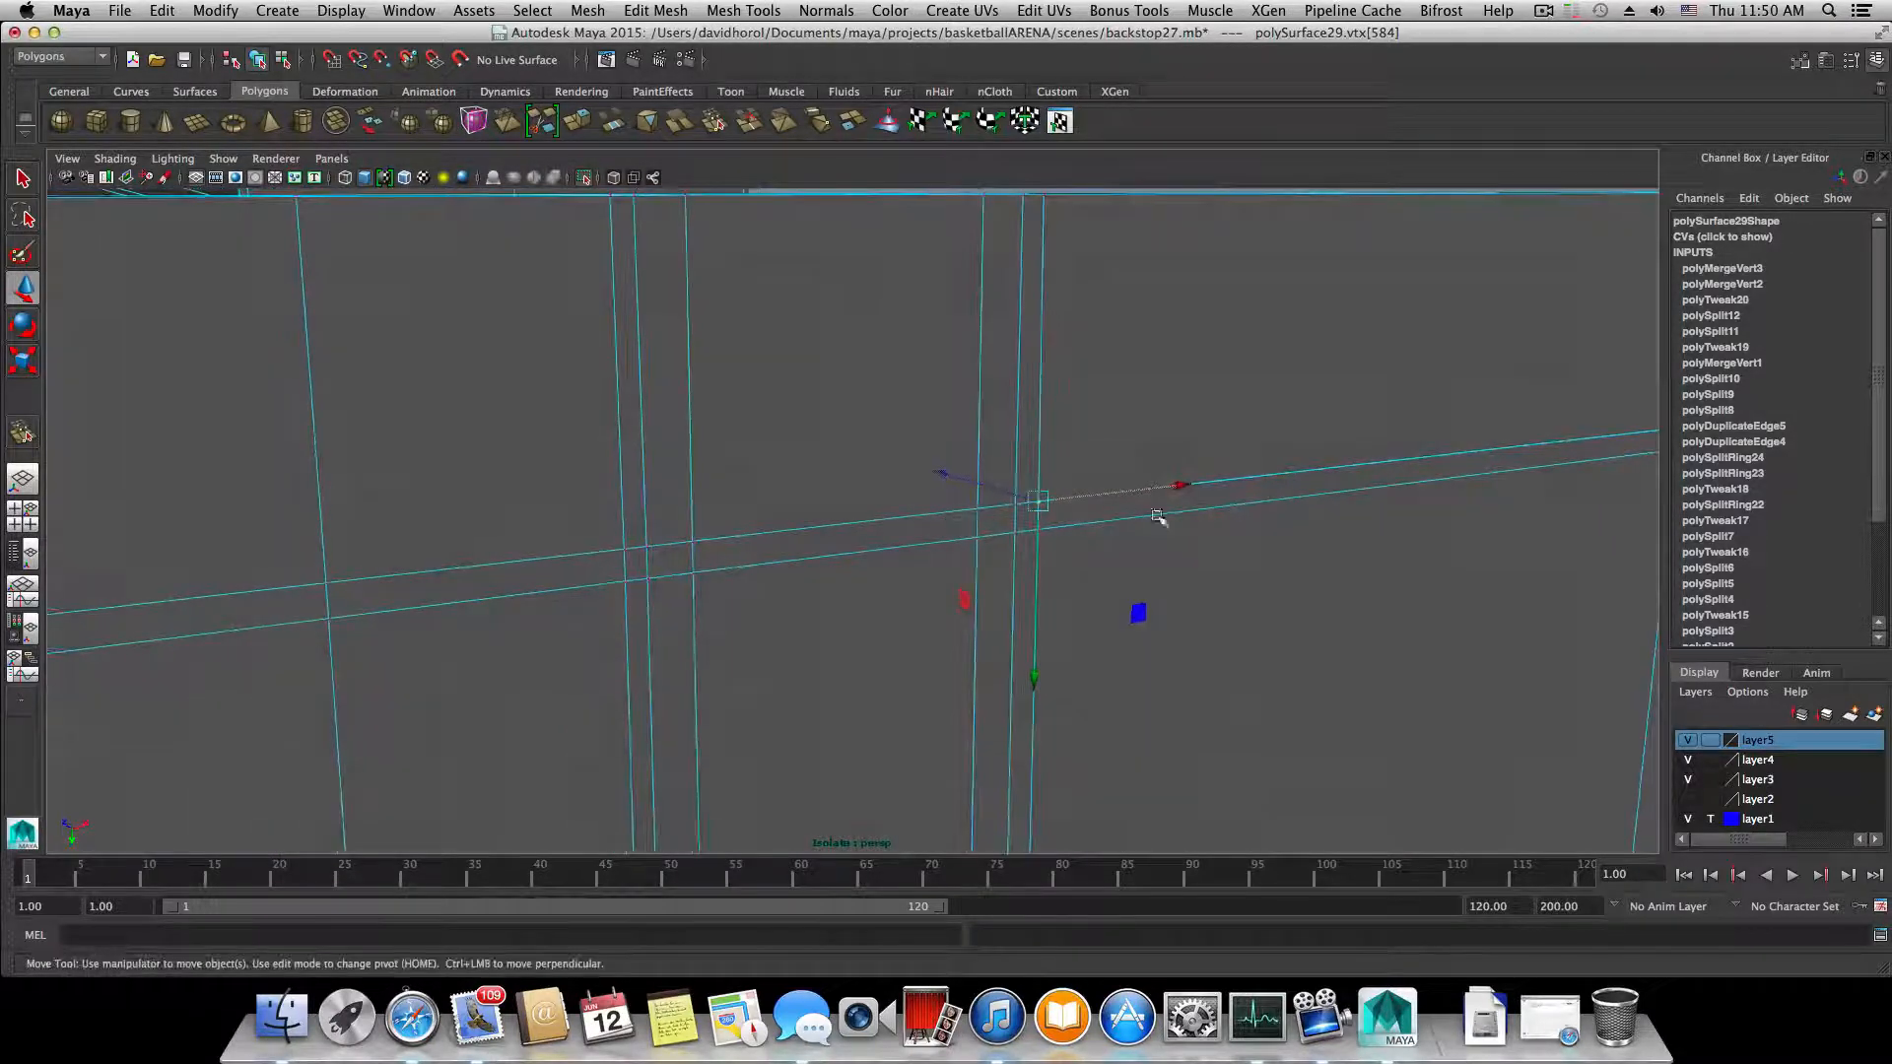
left_click(1035, 531)
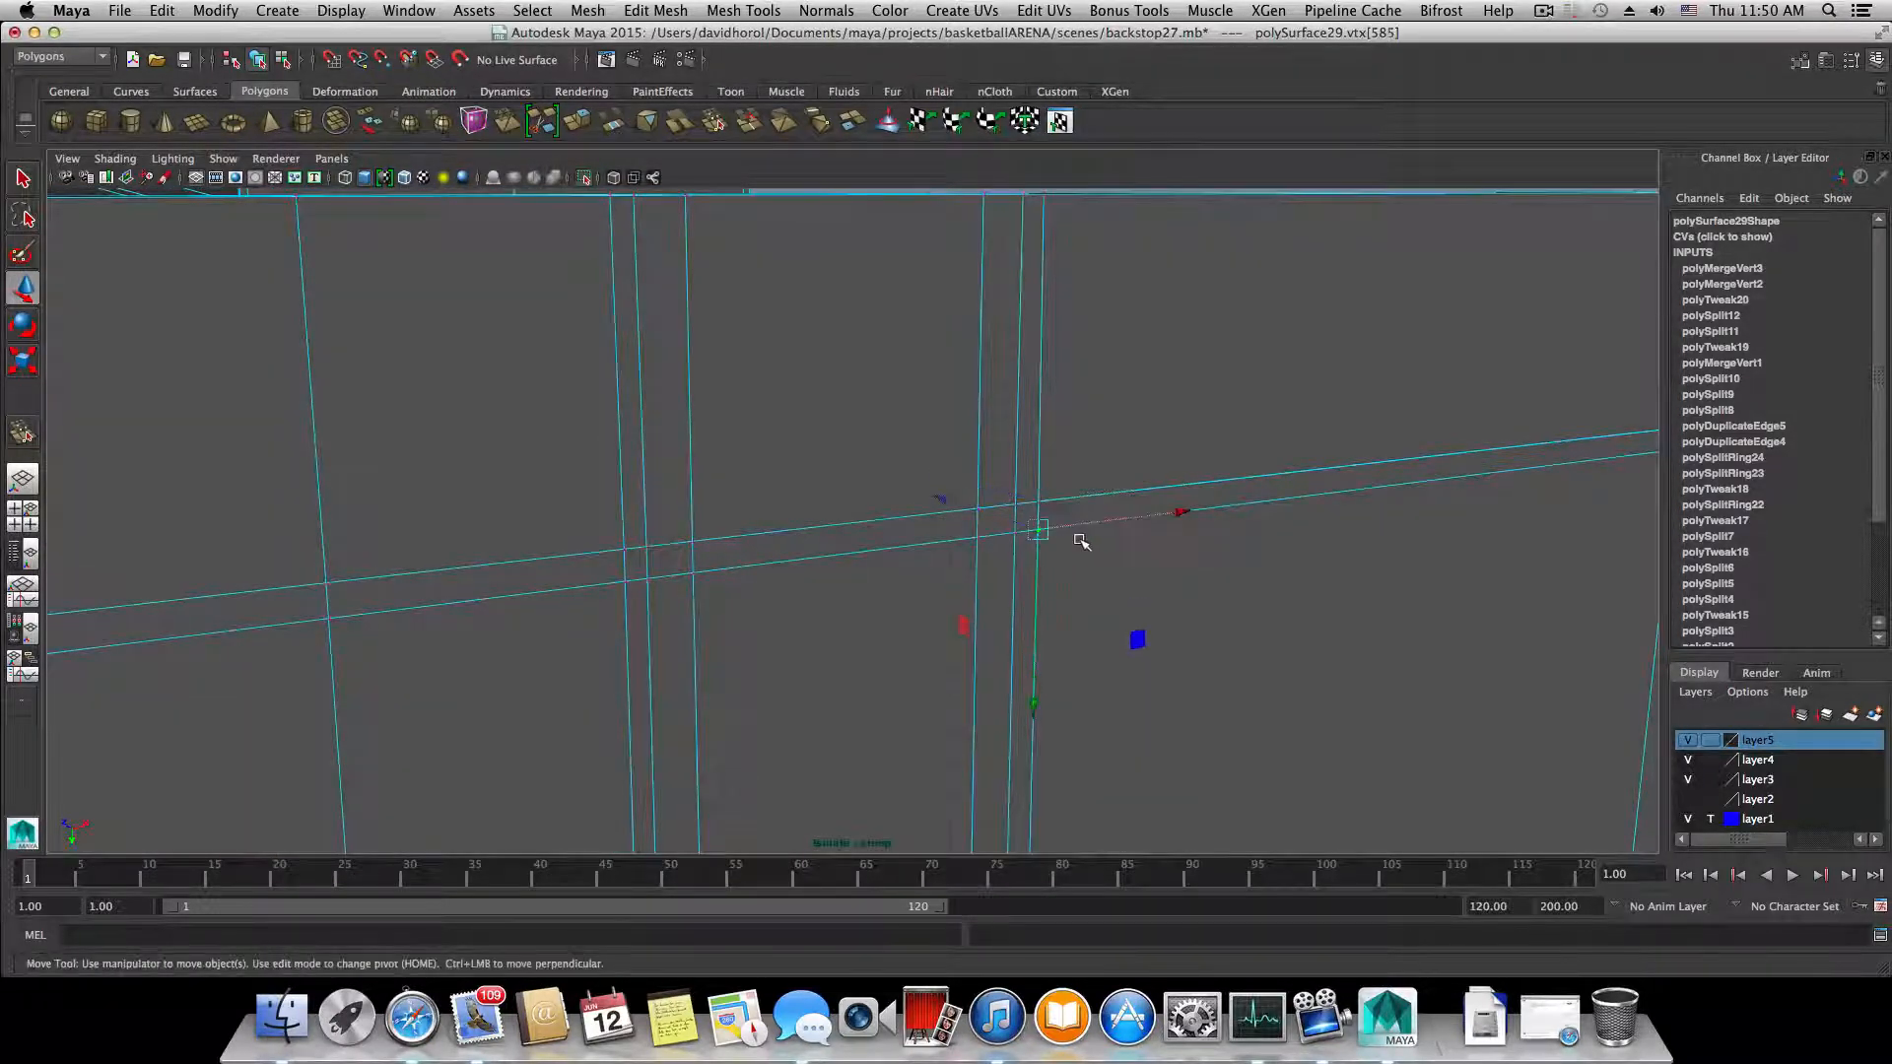
left_click_drag(1149, 516, 1214, 506)
key("z")
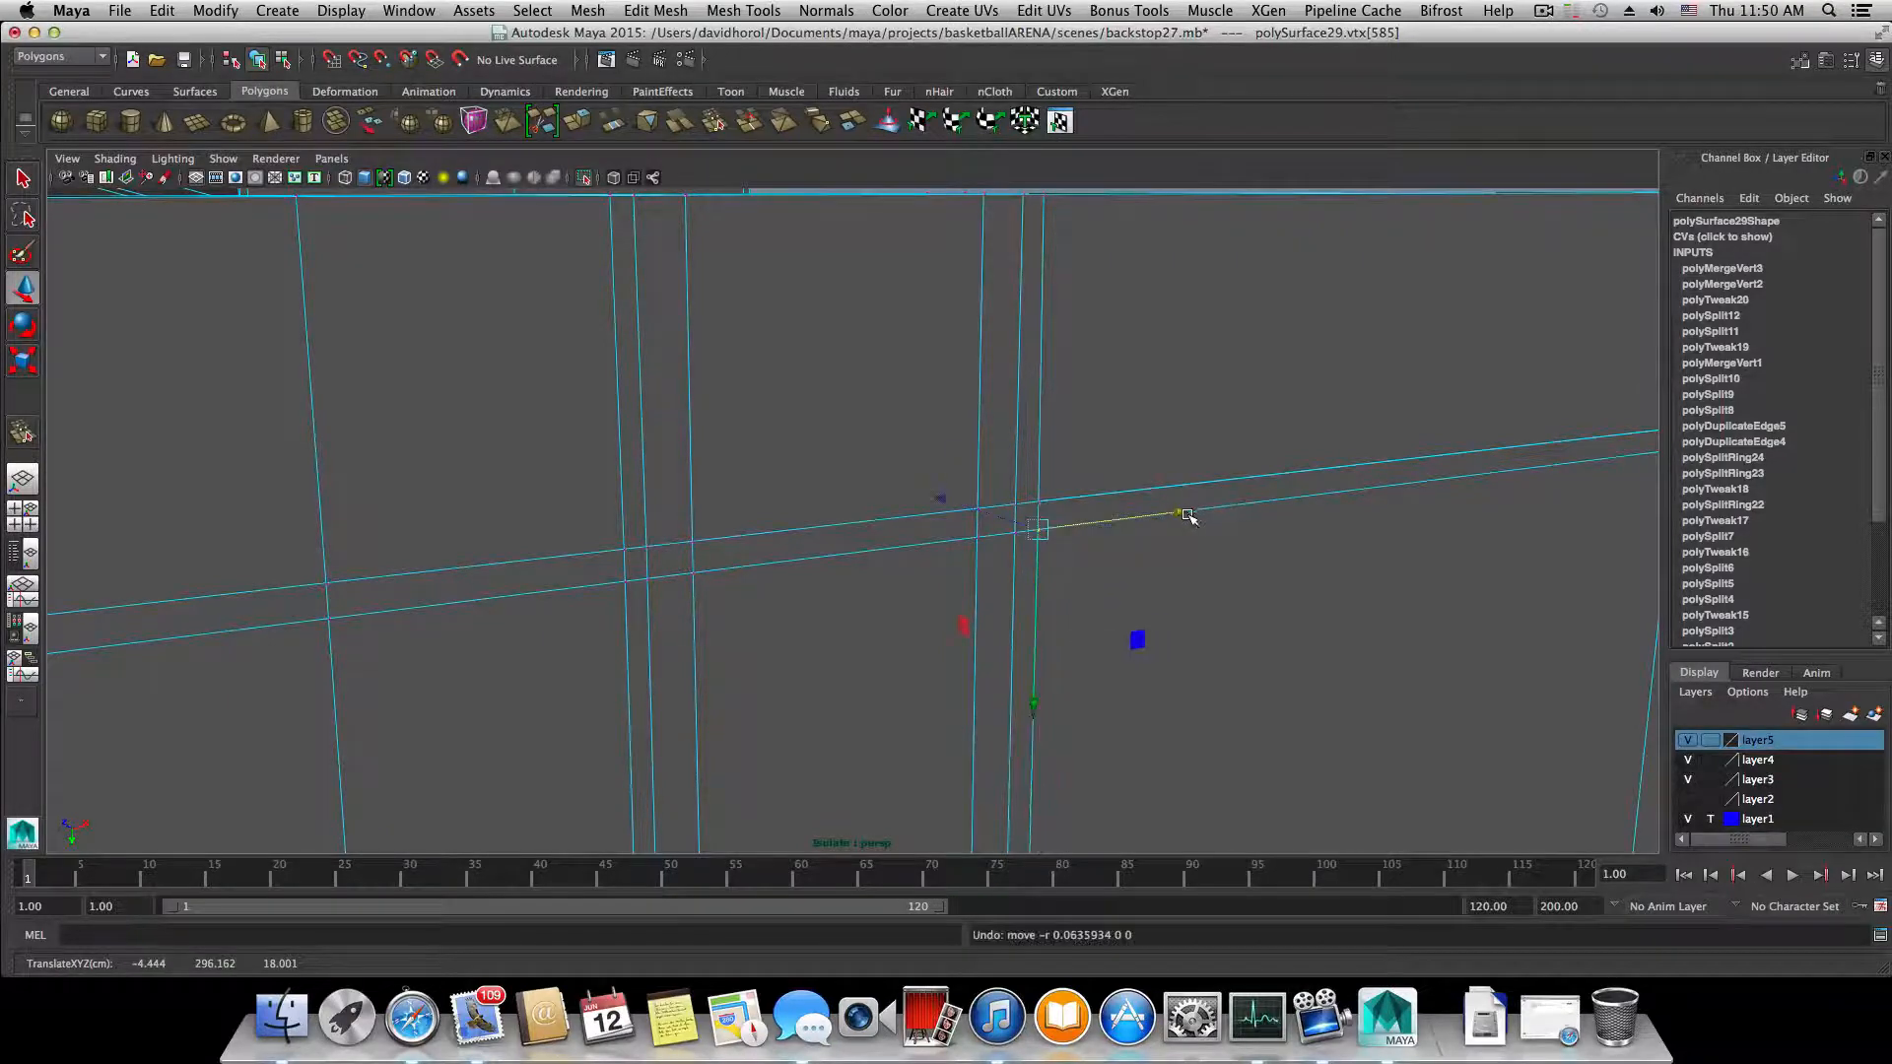
- Select the cluster of vertices where the vertical cuts cross the end face's two horizontal loops and apply Merge Components
left_click_drag(941, 475, 1309, 595)
scroll(1102, 590, "down", 5)
middle_click_drag(1001, 566, 808, 611, "alt")
scroll(925, 663, "up", 8)
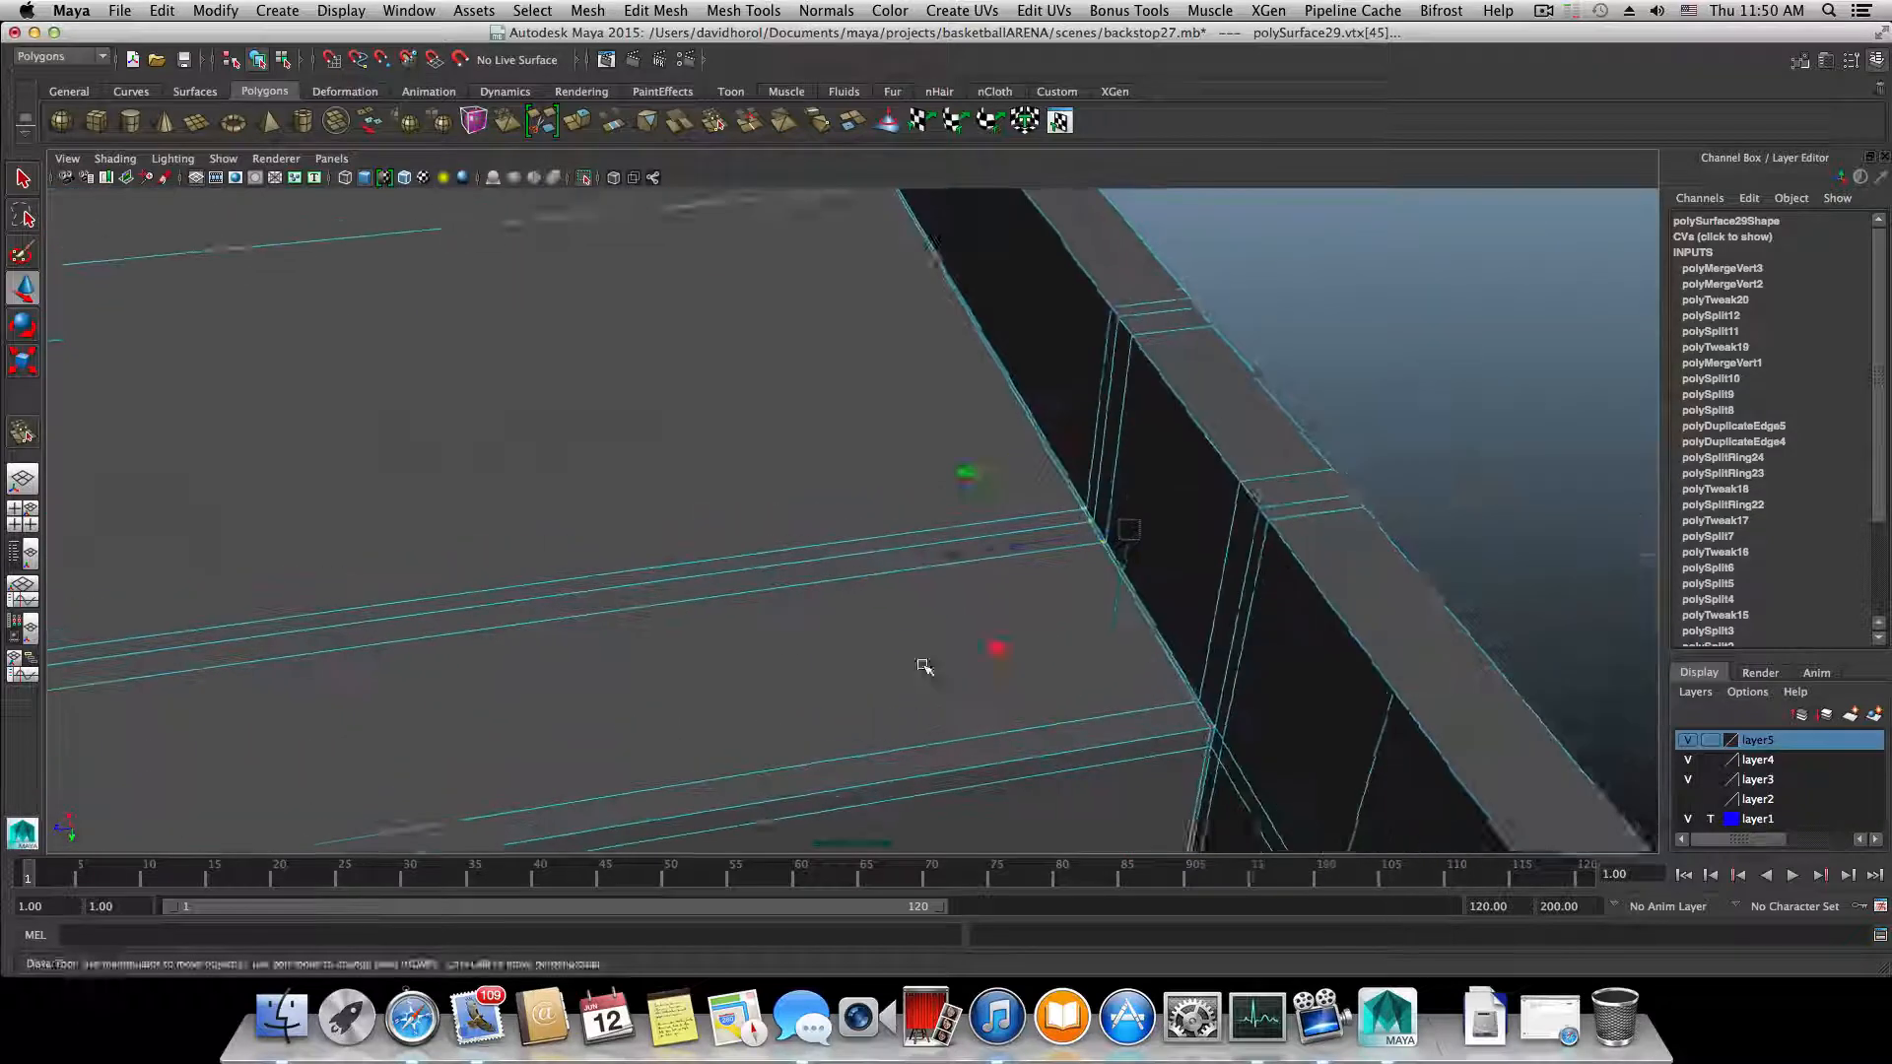
left_click_drag(1409, 723, 1014, 719, "alt")
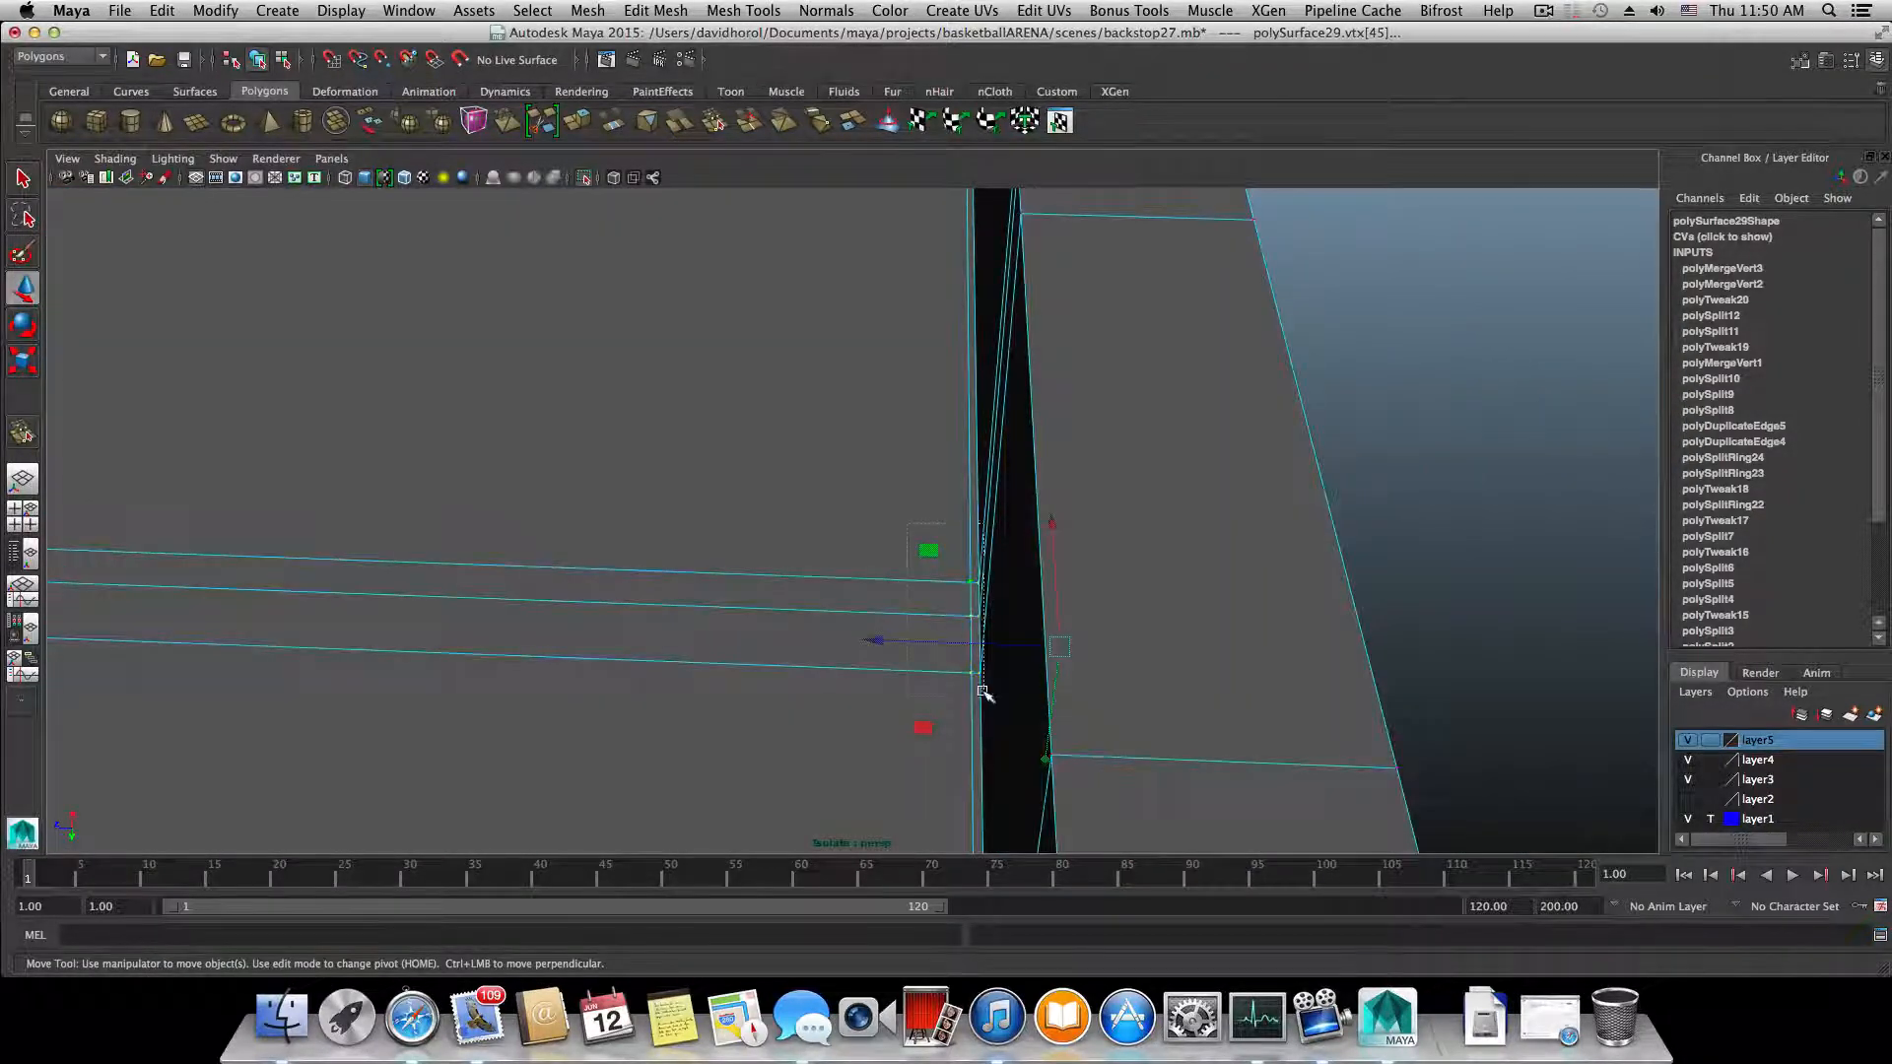
left_click_drag(1051, 584, 925, 557, "alt")
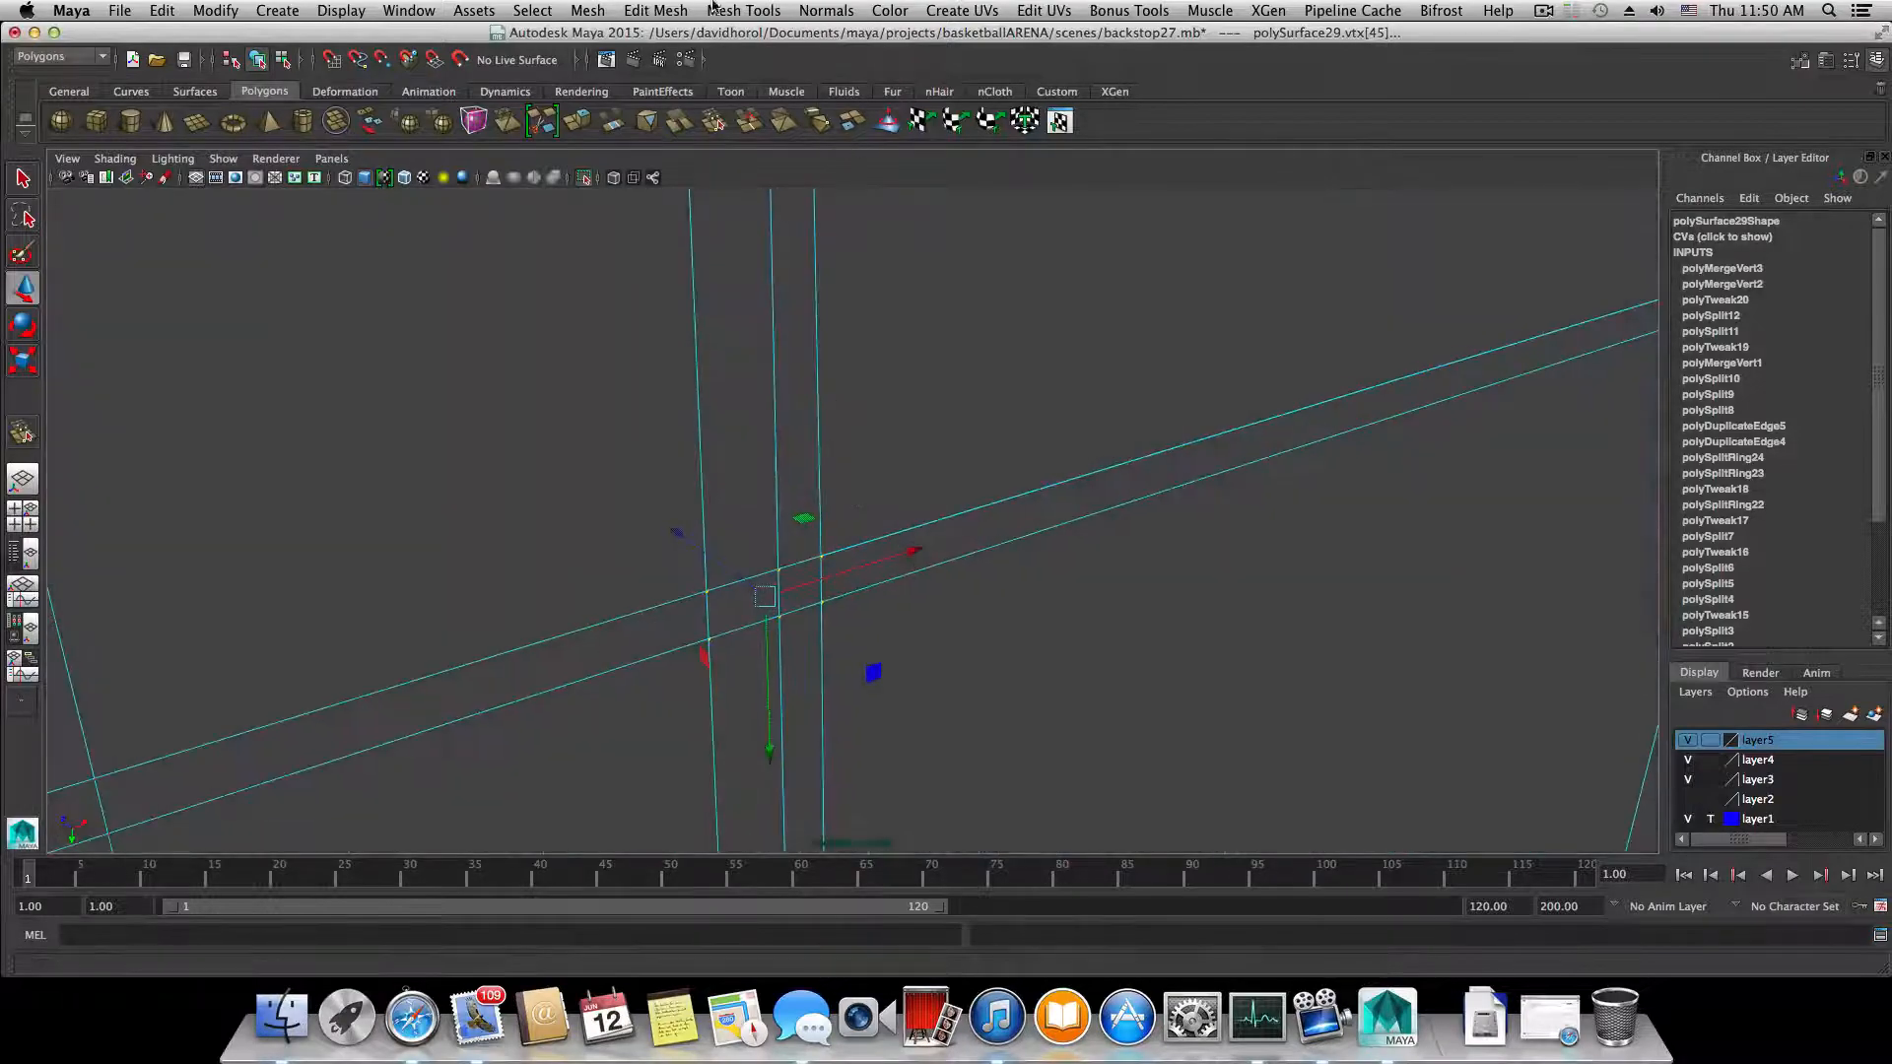
left_click(673, 11)
left_click(697, 62)
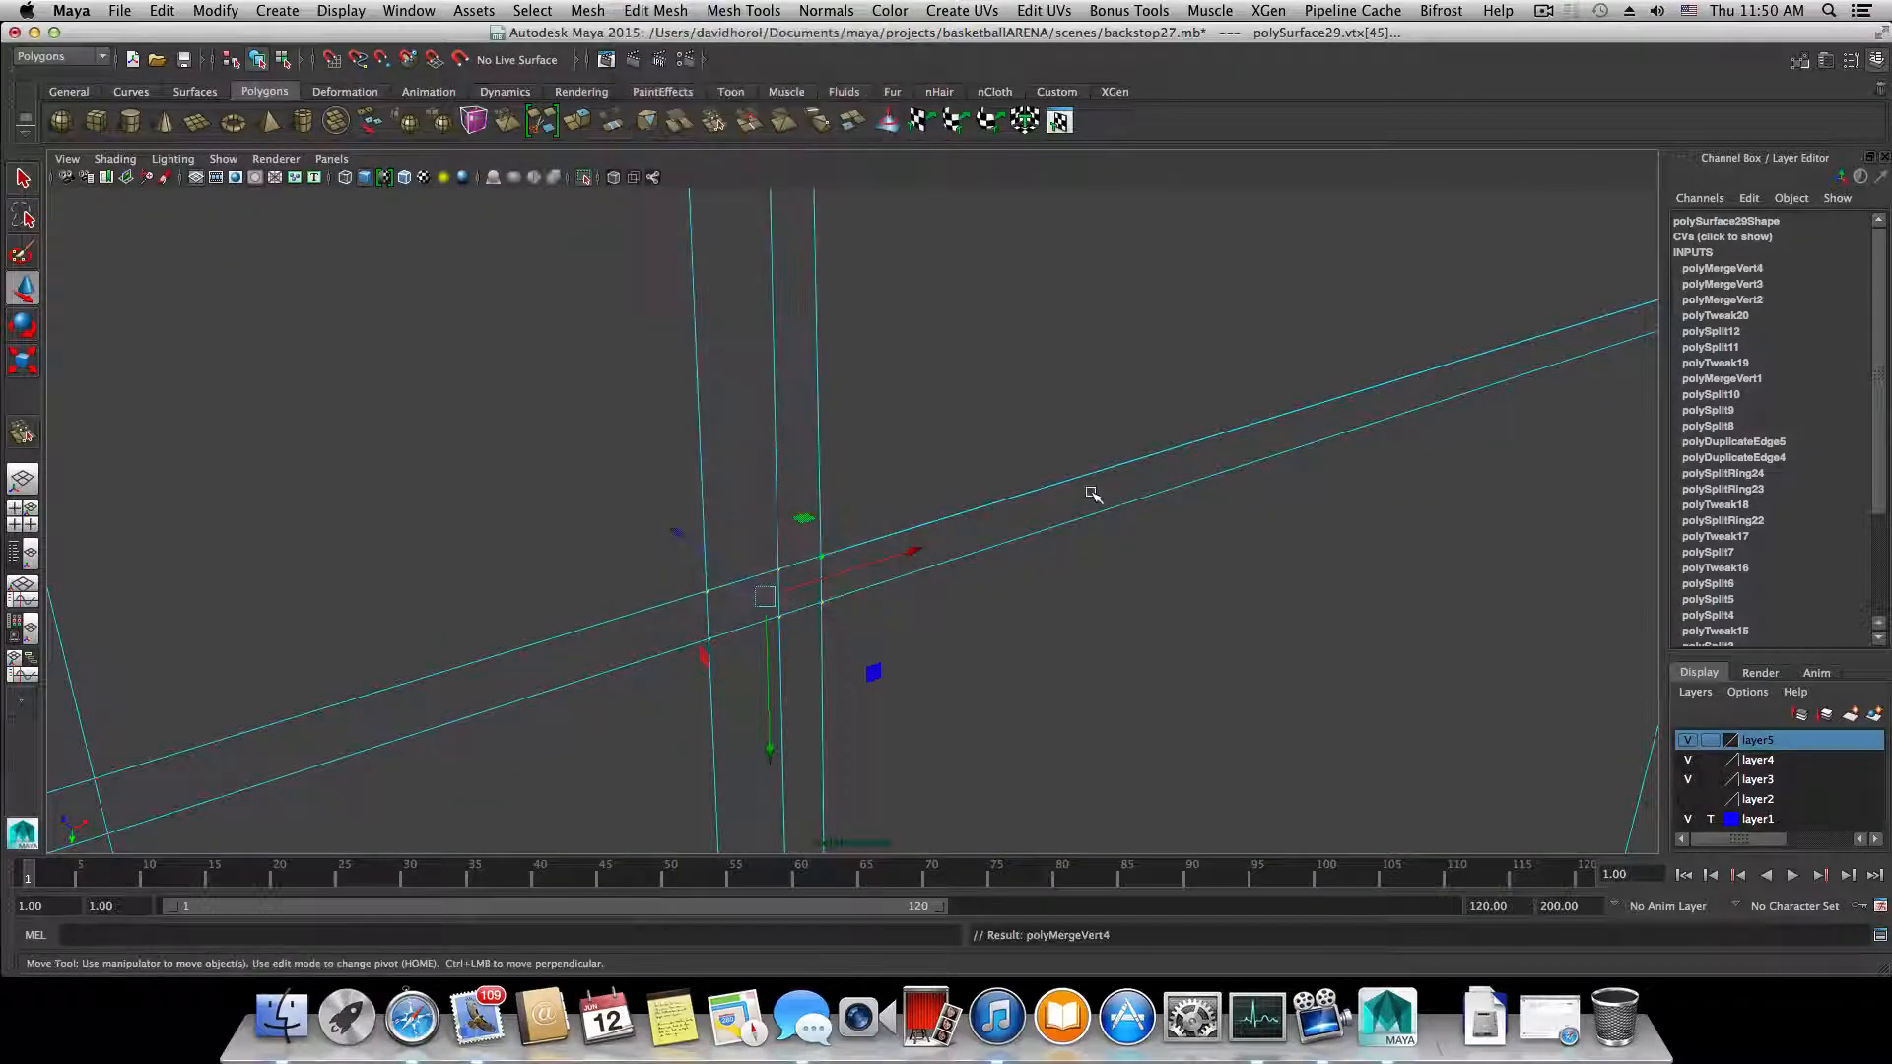
- Preview the frame smoothed around the merged vertex cluster and return to the unsmoothed display
key("f")
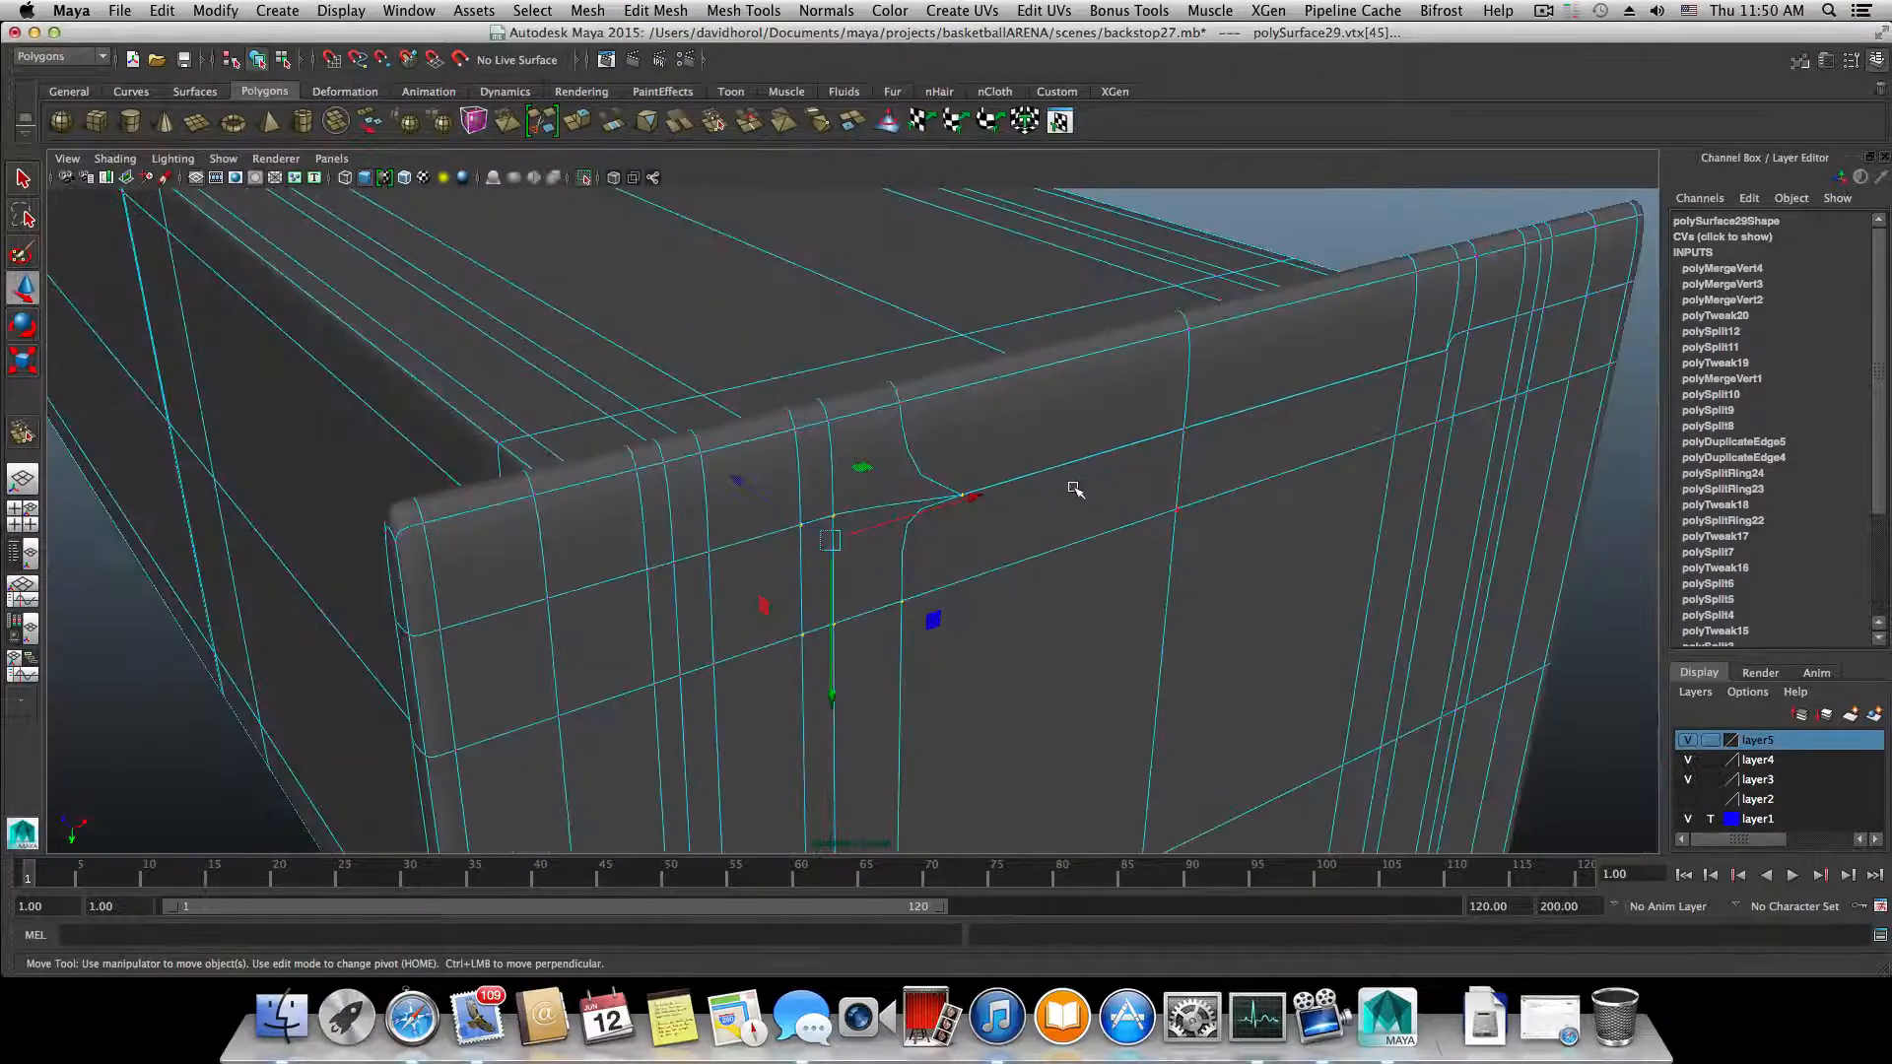
left_click_drag(1075, 490, 1005, 469, "alt")
key("1")
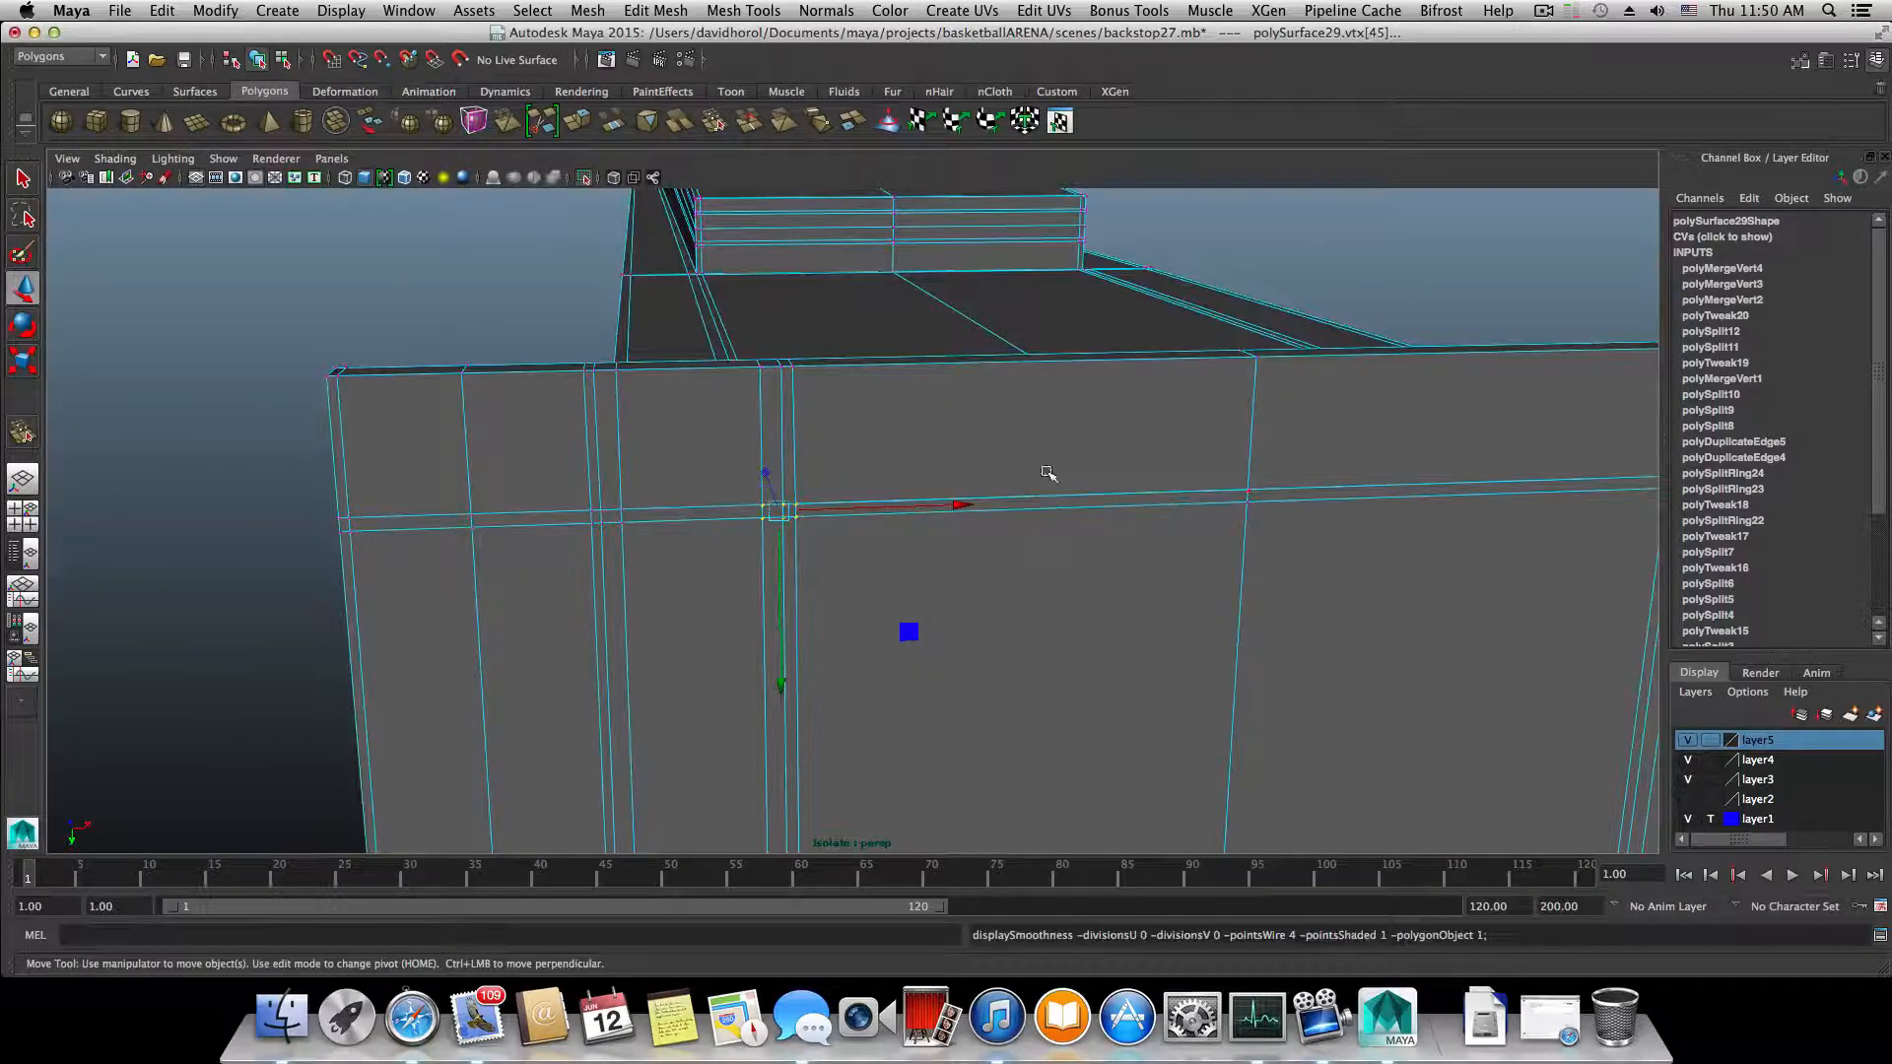
- Examine closely the vertices where the end face's vertical centre line crosses the two horizontal loops
middle_click_drag(1188, 469, 821, 472, "alt")
left_click_drag(865, 494, 853, 493, "alt")
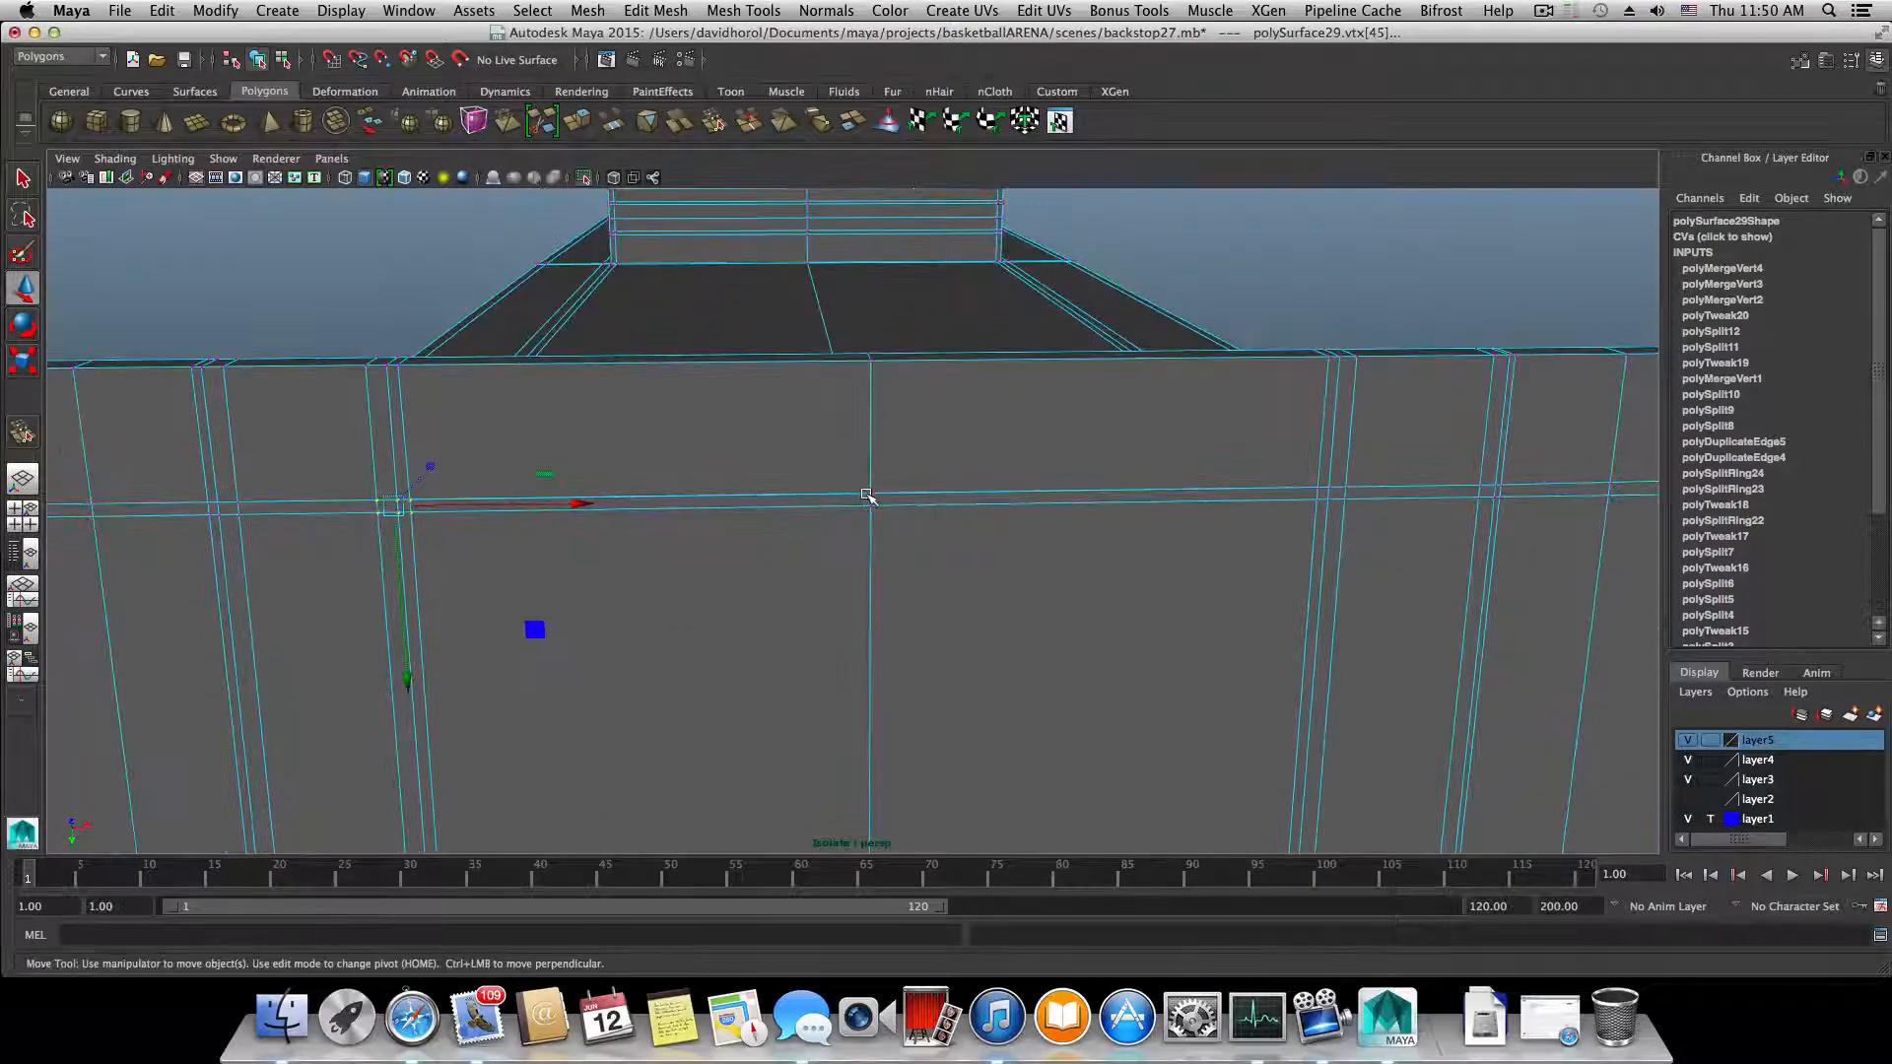
scroll(879, 502, "up", 15)
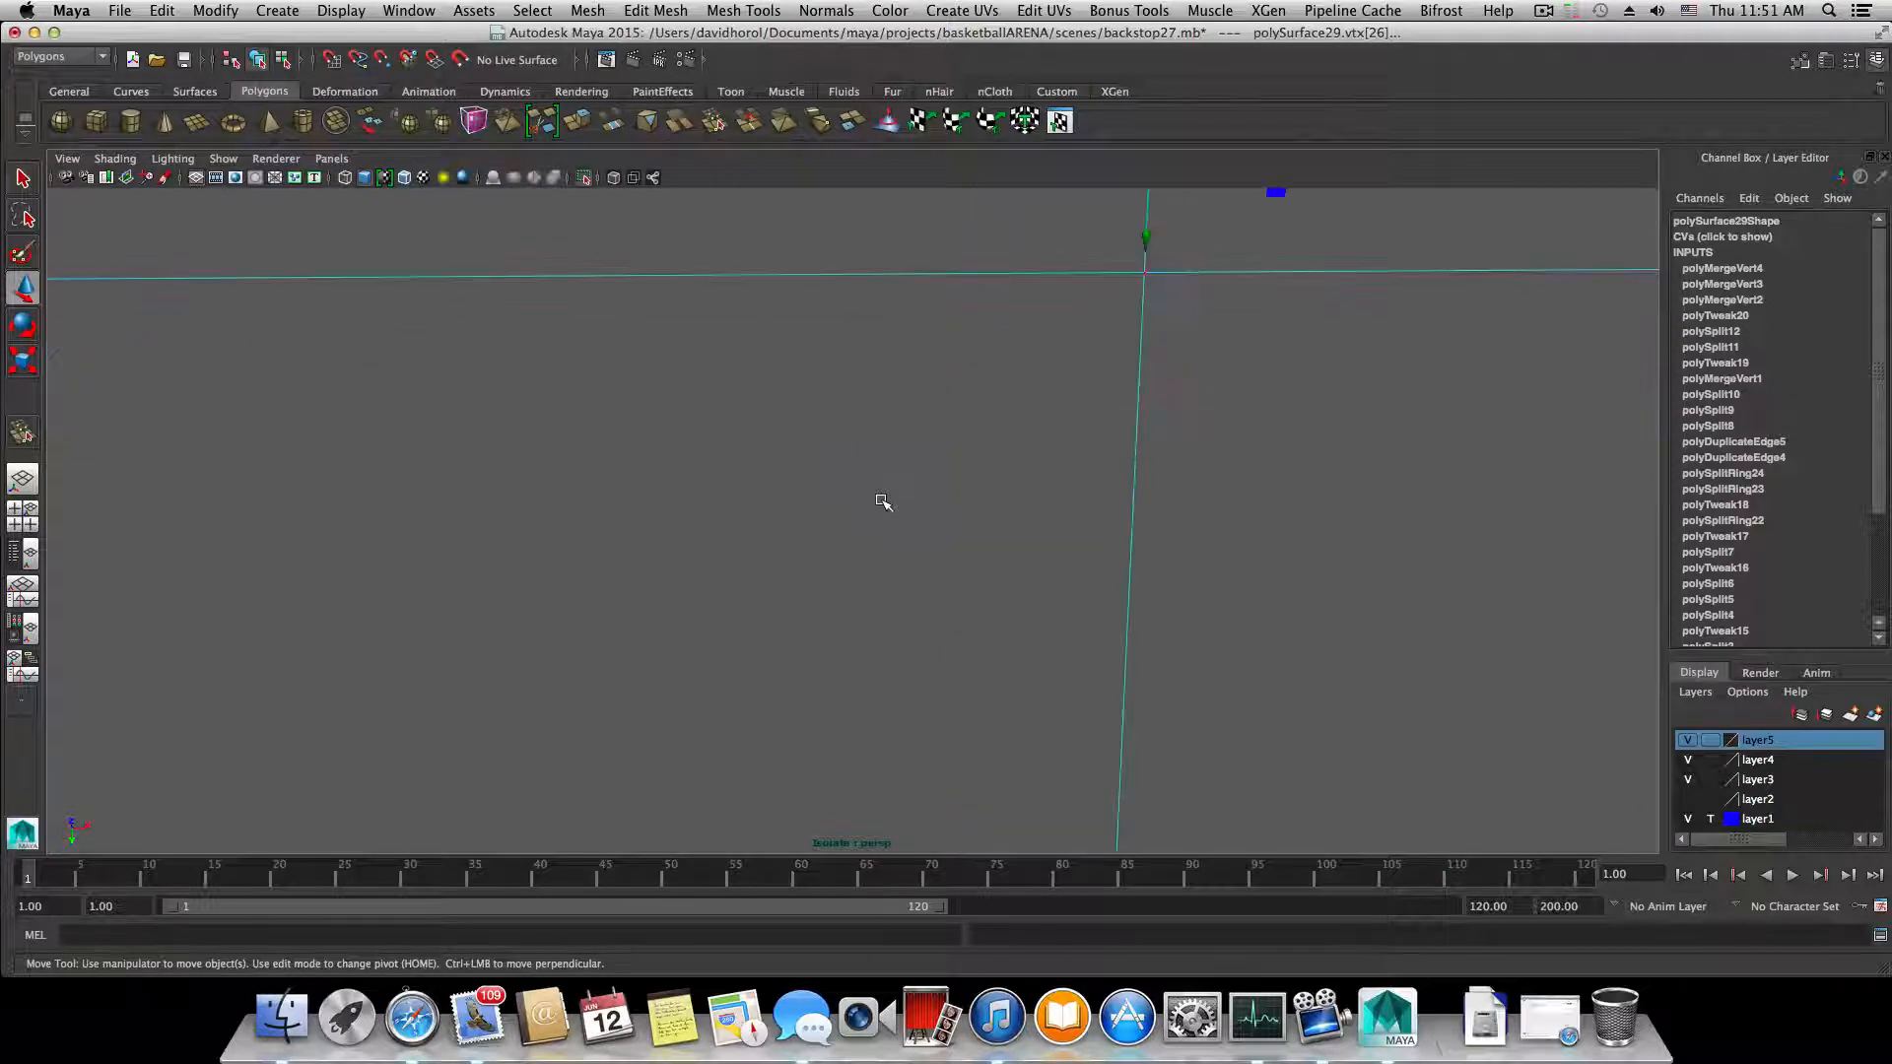
middle_click_drag(954, 404, 567, 654, "alt")
scroll(596, 624, "up", 4)
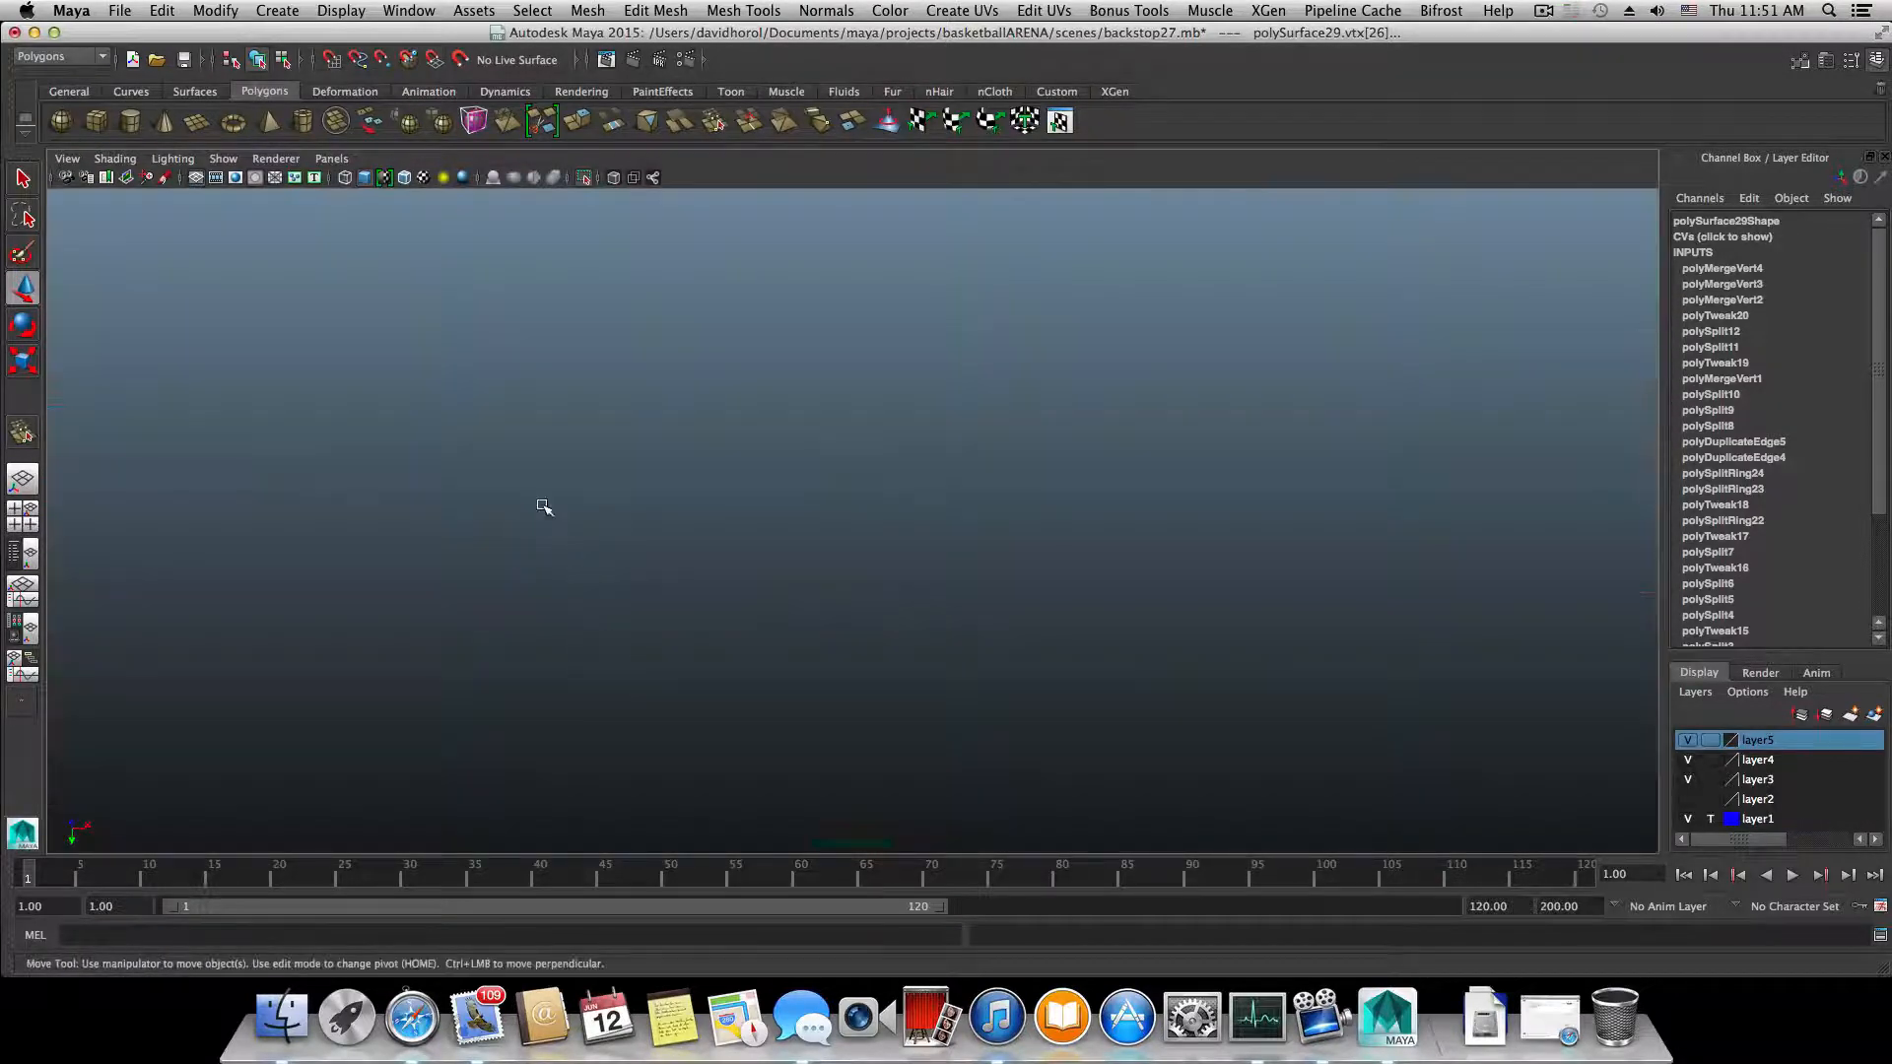
right_click_drag(650, 490, 359, 492, "alt")
right_click_drag(617, 431, 414, 419, "alt")
right_click_drag(757, 362, 528, 429, "alt")
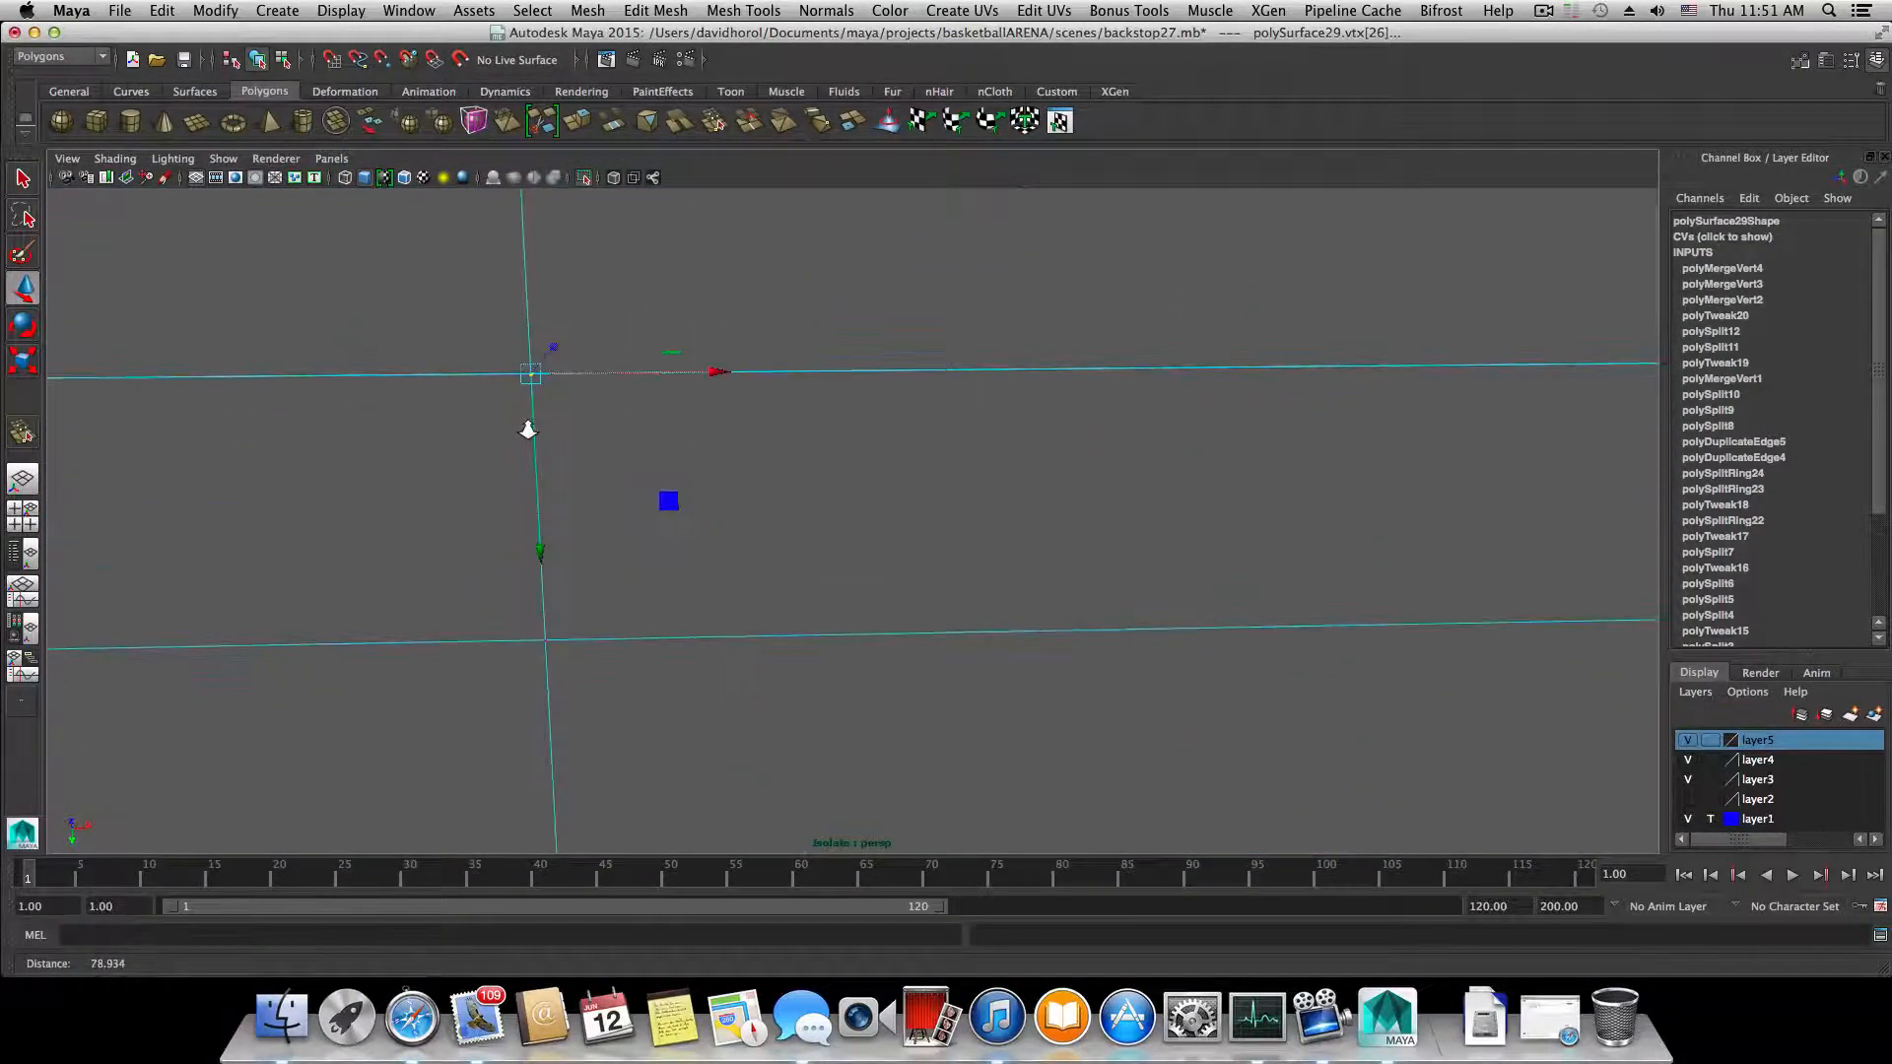
- Apply Merge Components to the vertex where the vertical cut meets the upper horizontal loop on the end face's opposite side
left_click_drag(929, 444, 807, 427, "alt")
right_click_drag(807, 427, 824, 445, "alt")
middle_click_drag(823, 444, 822, 442, "alt")
right_click_drag(822, 442, 878, 464, "alt")
middle_click_drag(878, 464, 880, 484, "alt")
left_click(868, 508)
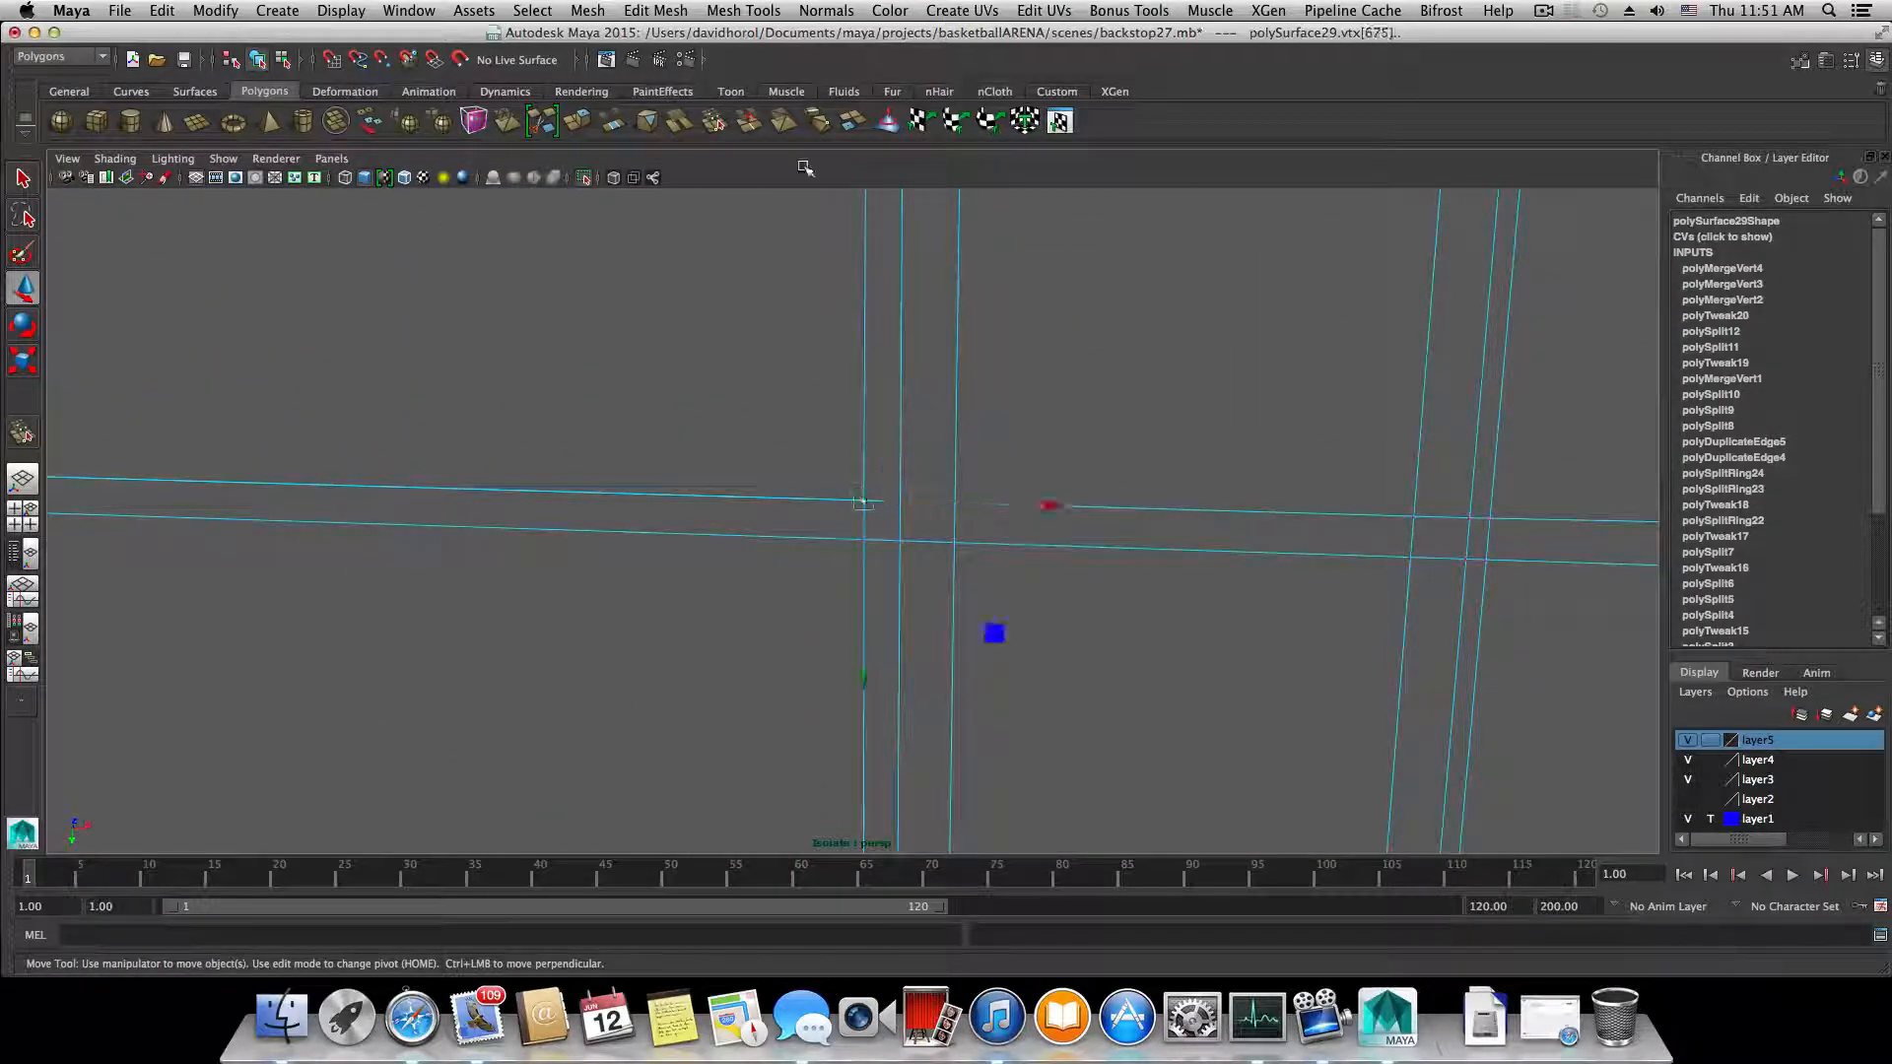
left_click(656, 10)
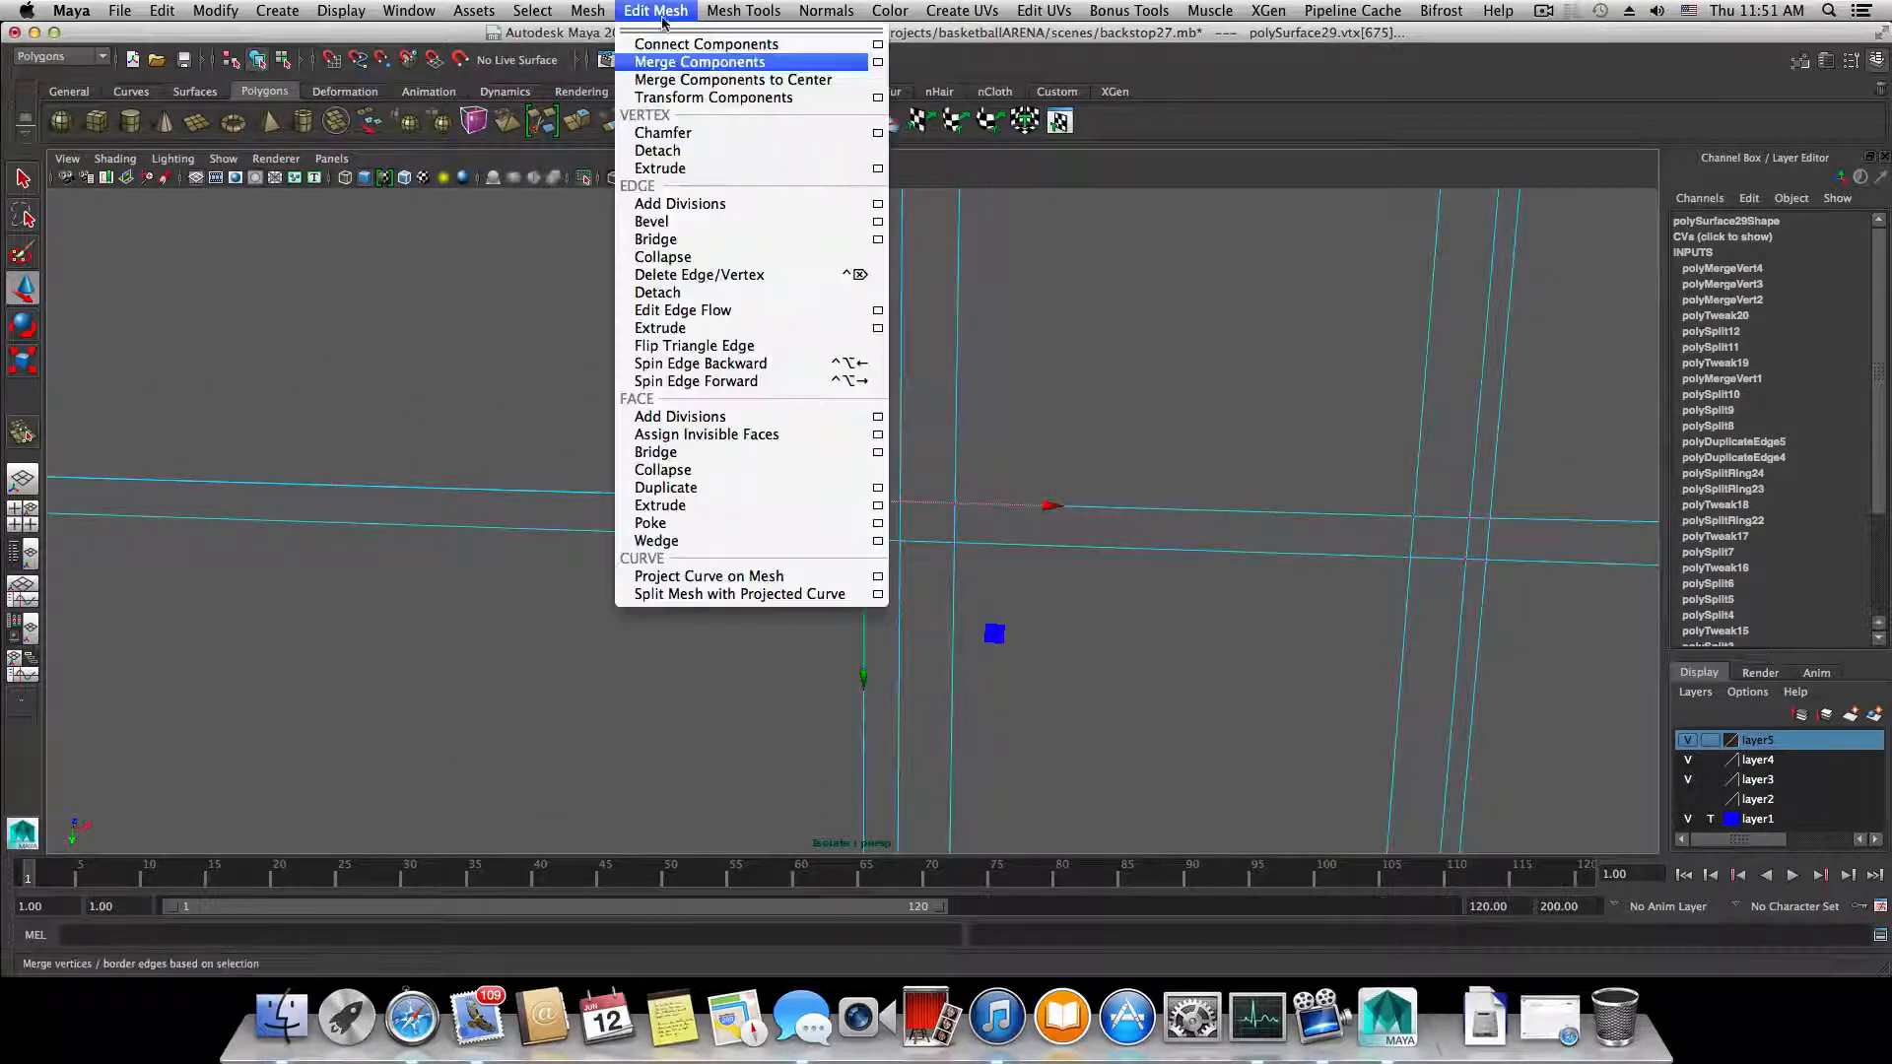
left_click(707, 62)
- Switch the frame to object mode and examine the smoothed end face on both sides of the centre line, returning to the unsmoothed display
scroll(873, 433, "down", 5)
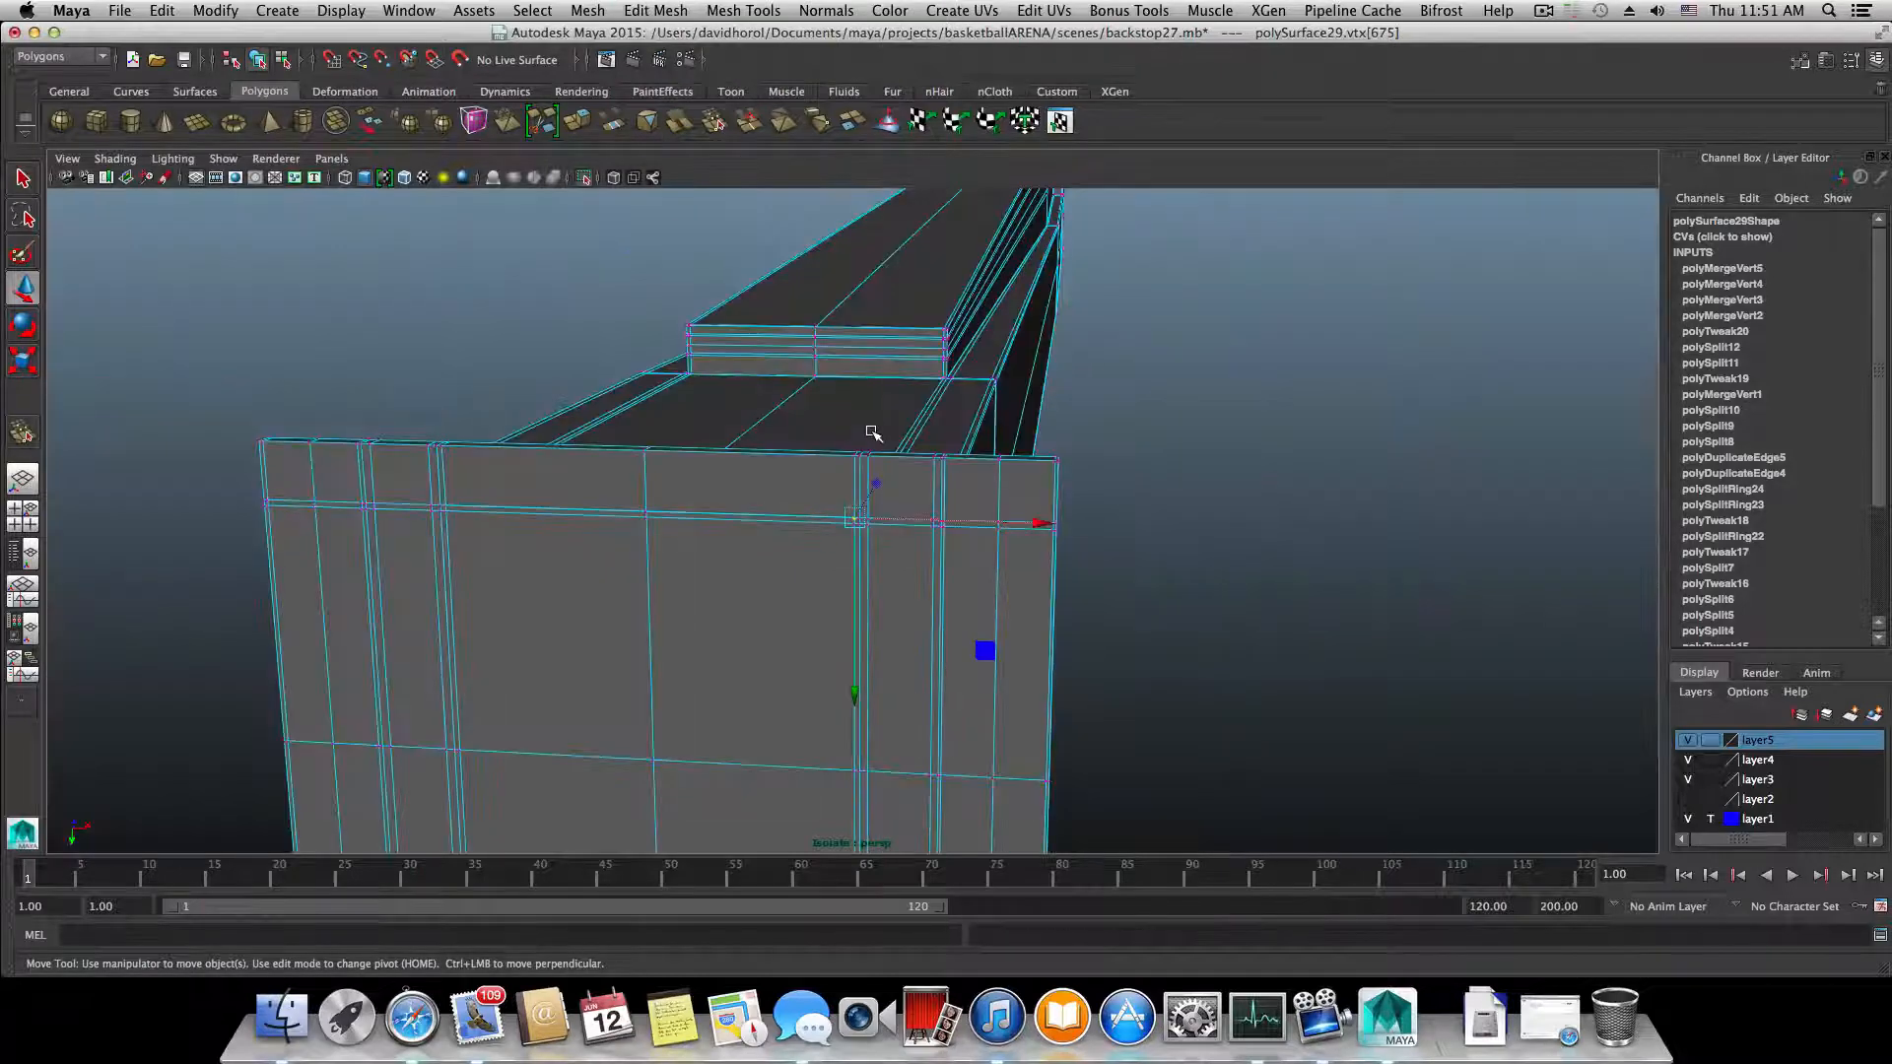
left_click(664, 9)
left_click(664, 10)
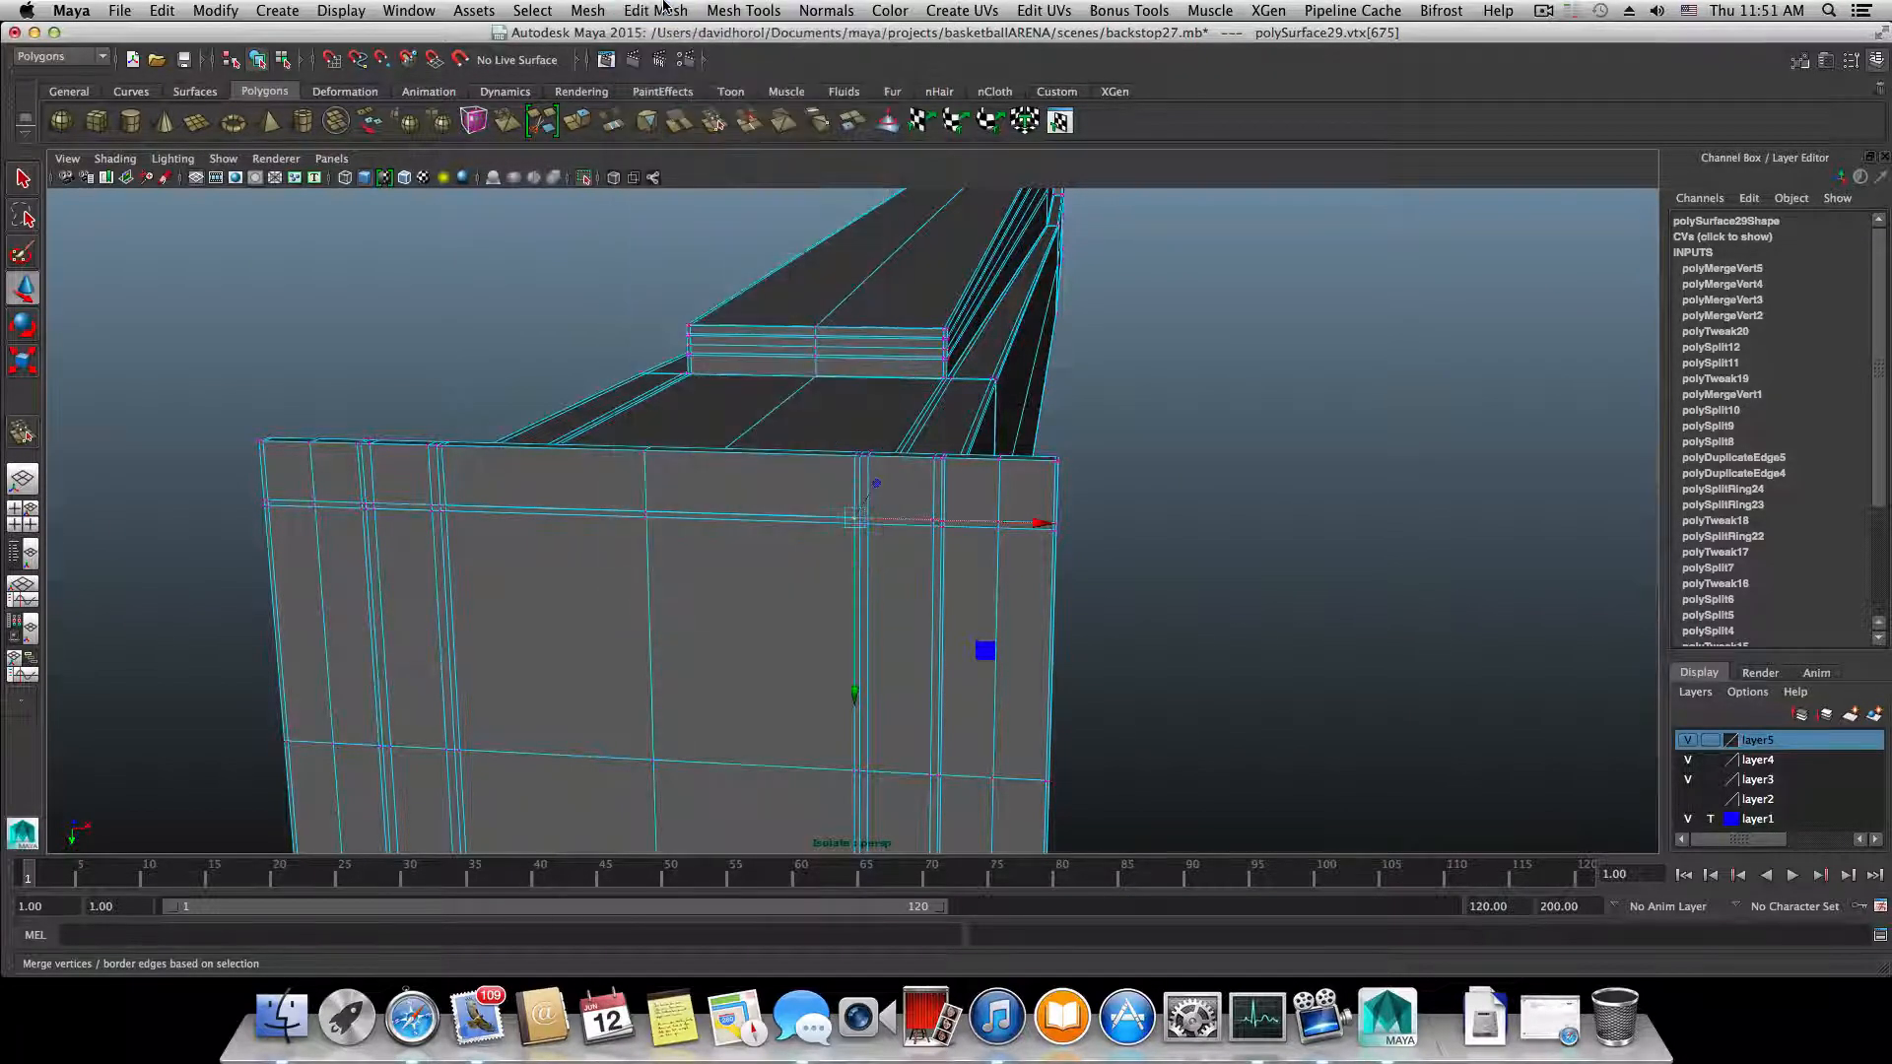
key("F8")
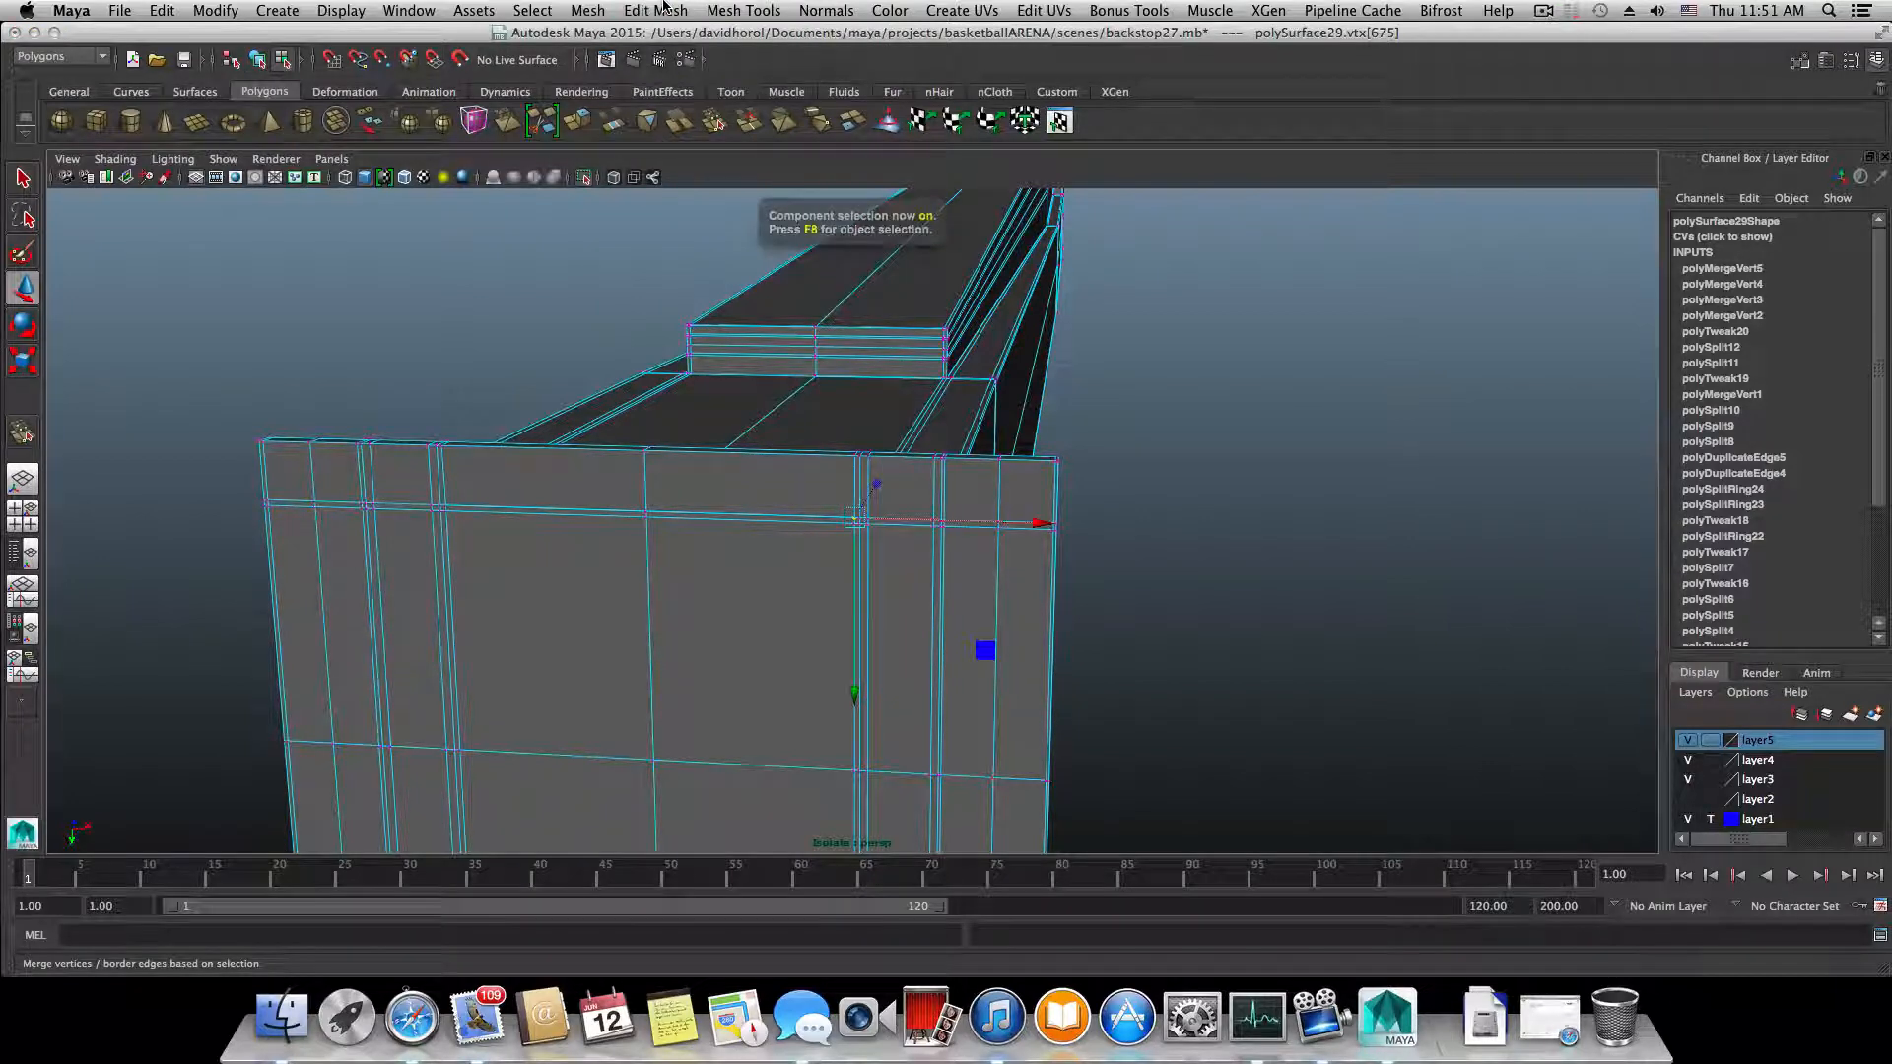
key("F8")
key("3")
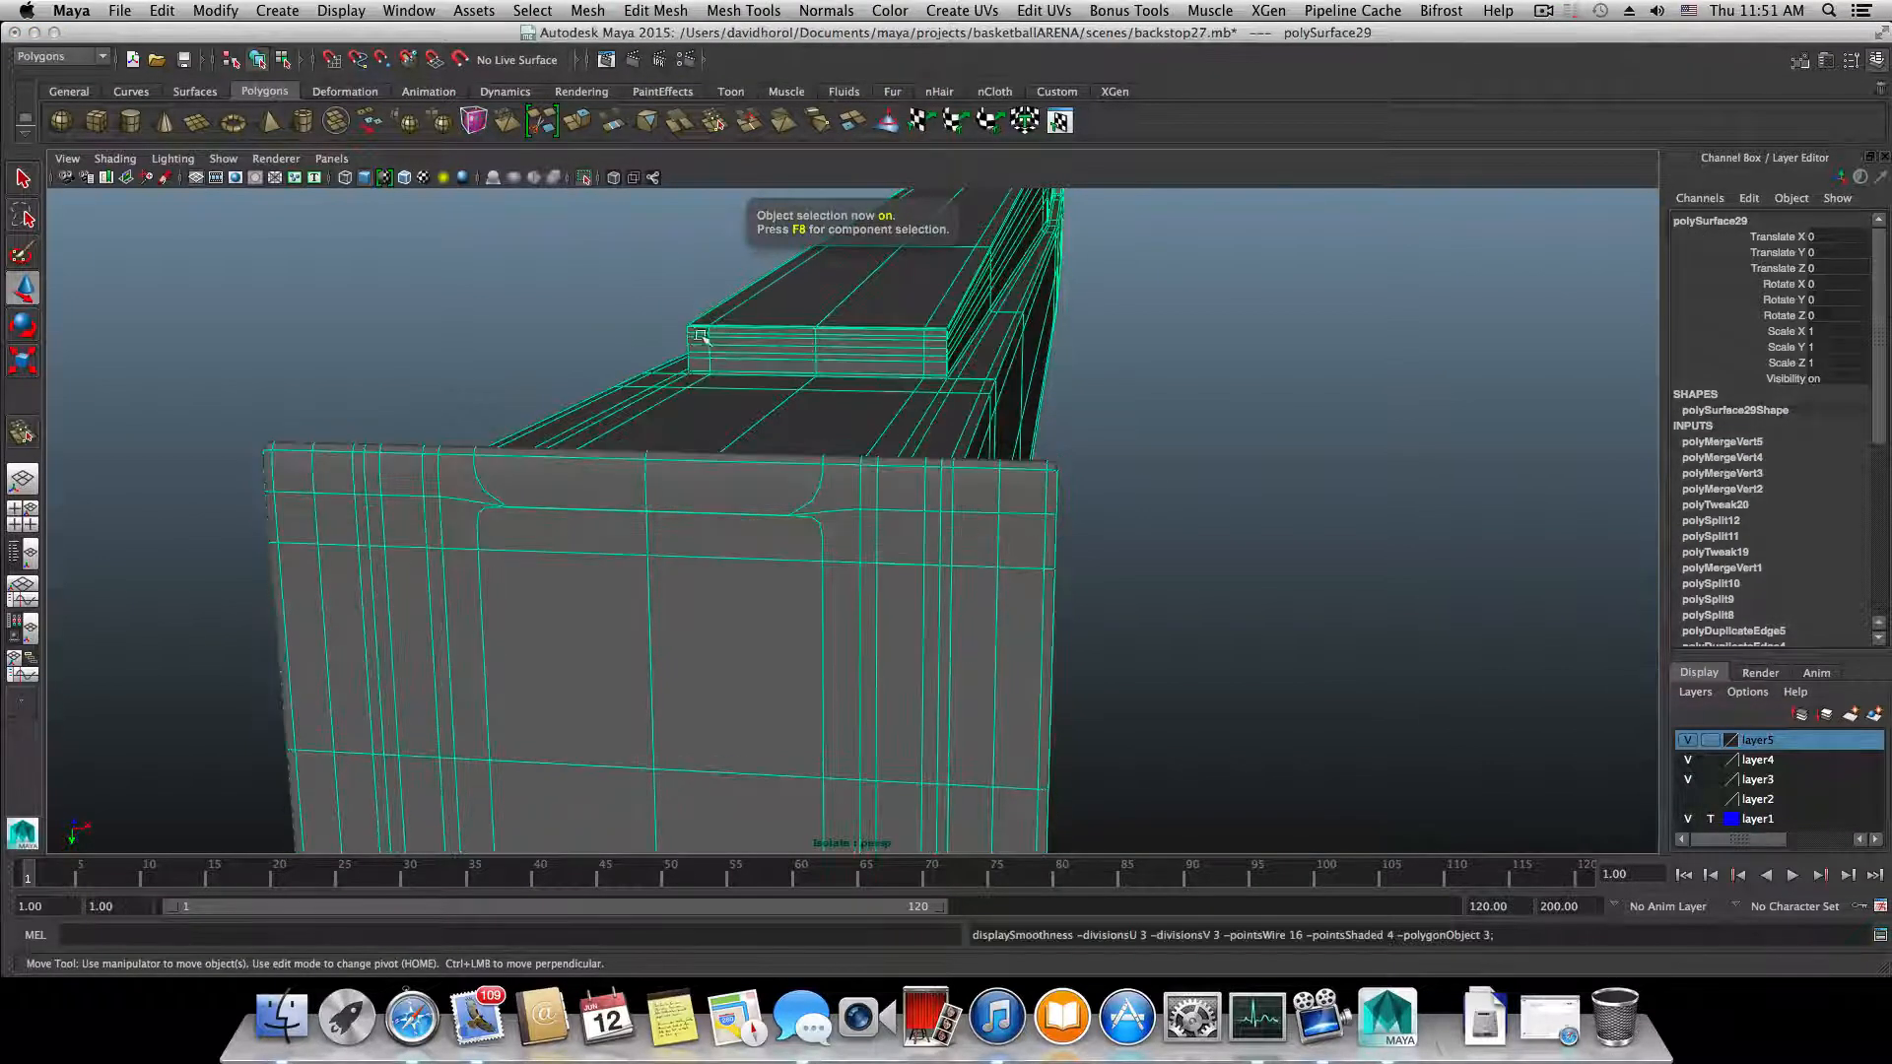
left_click_drag(700, 336, 800, 428, "alt")
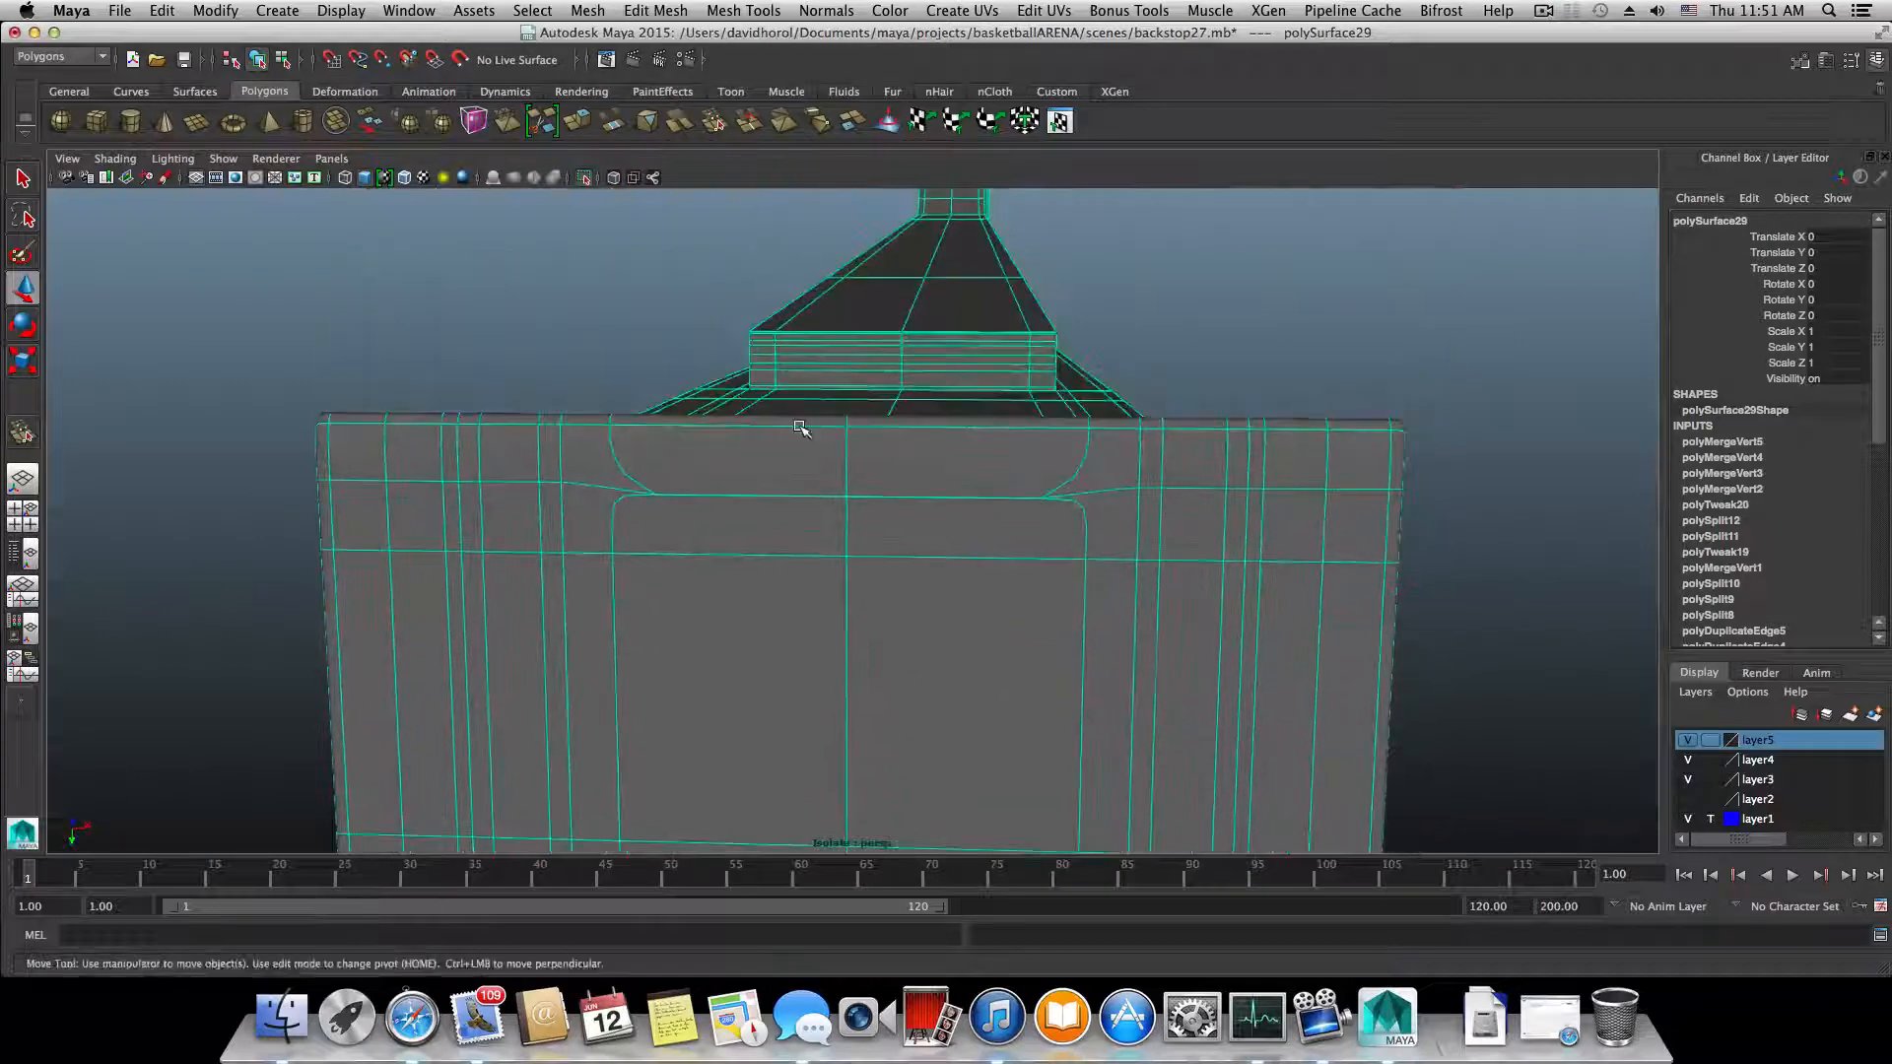
mouse_move(800, 428)
right_mouse_down("alt")
mouse_move(866, 494)
mouse_move(826, 442)
right_mouse_up("alt")
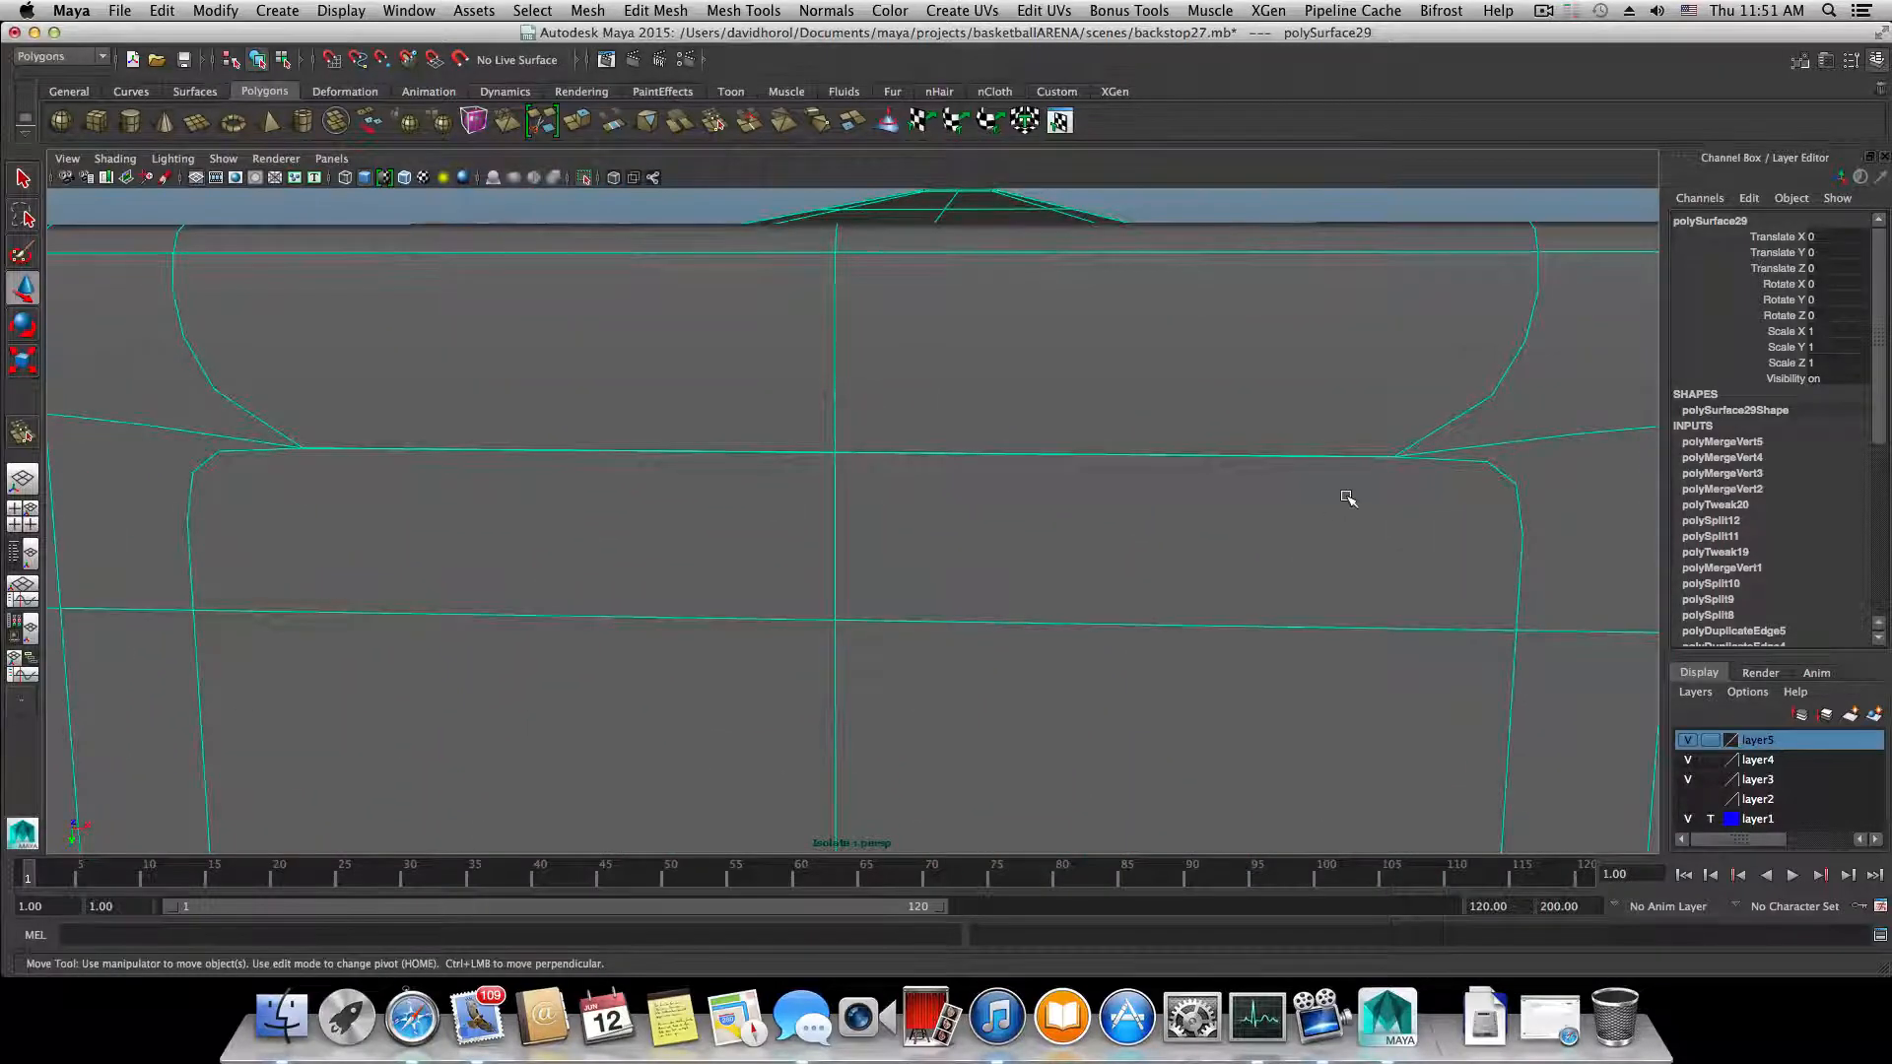
scroll(1348, 498, "down", 5)
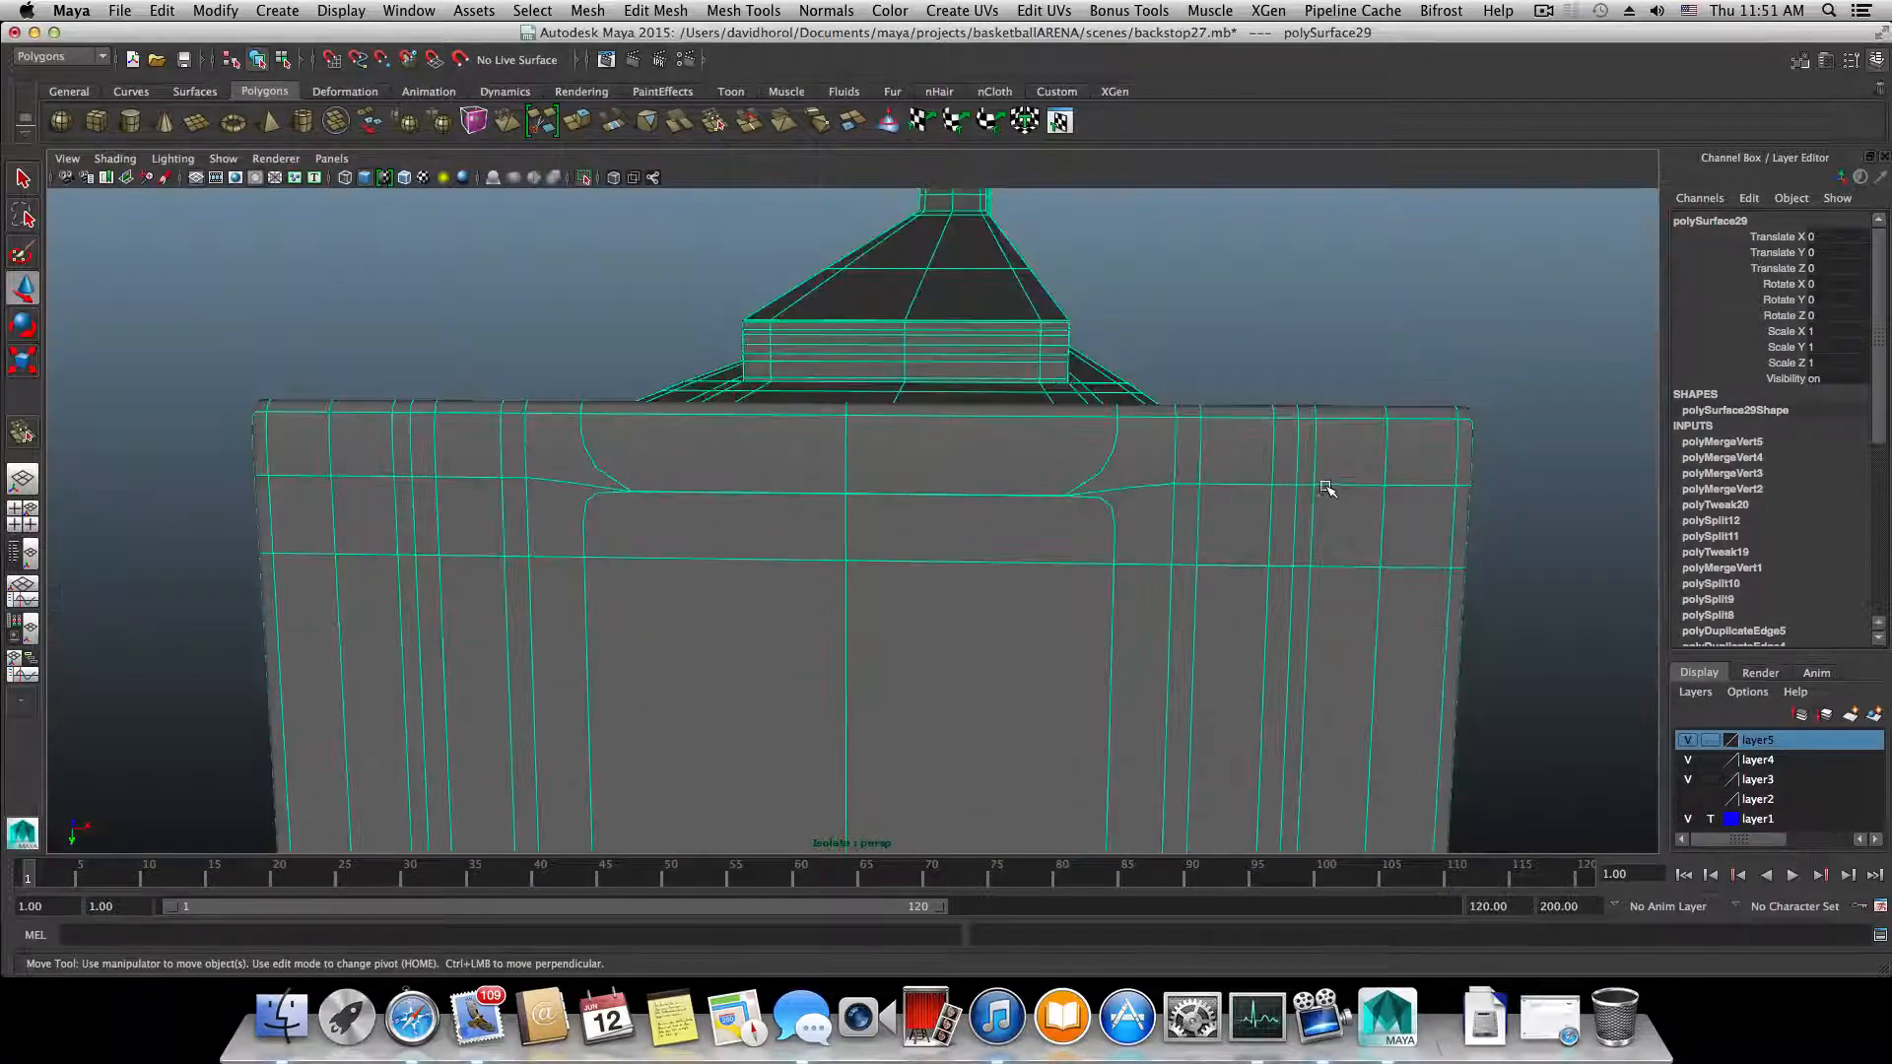
key("1")
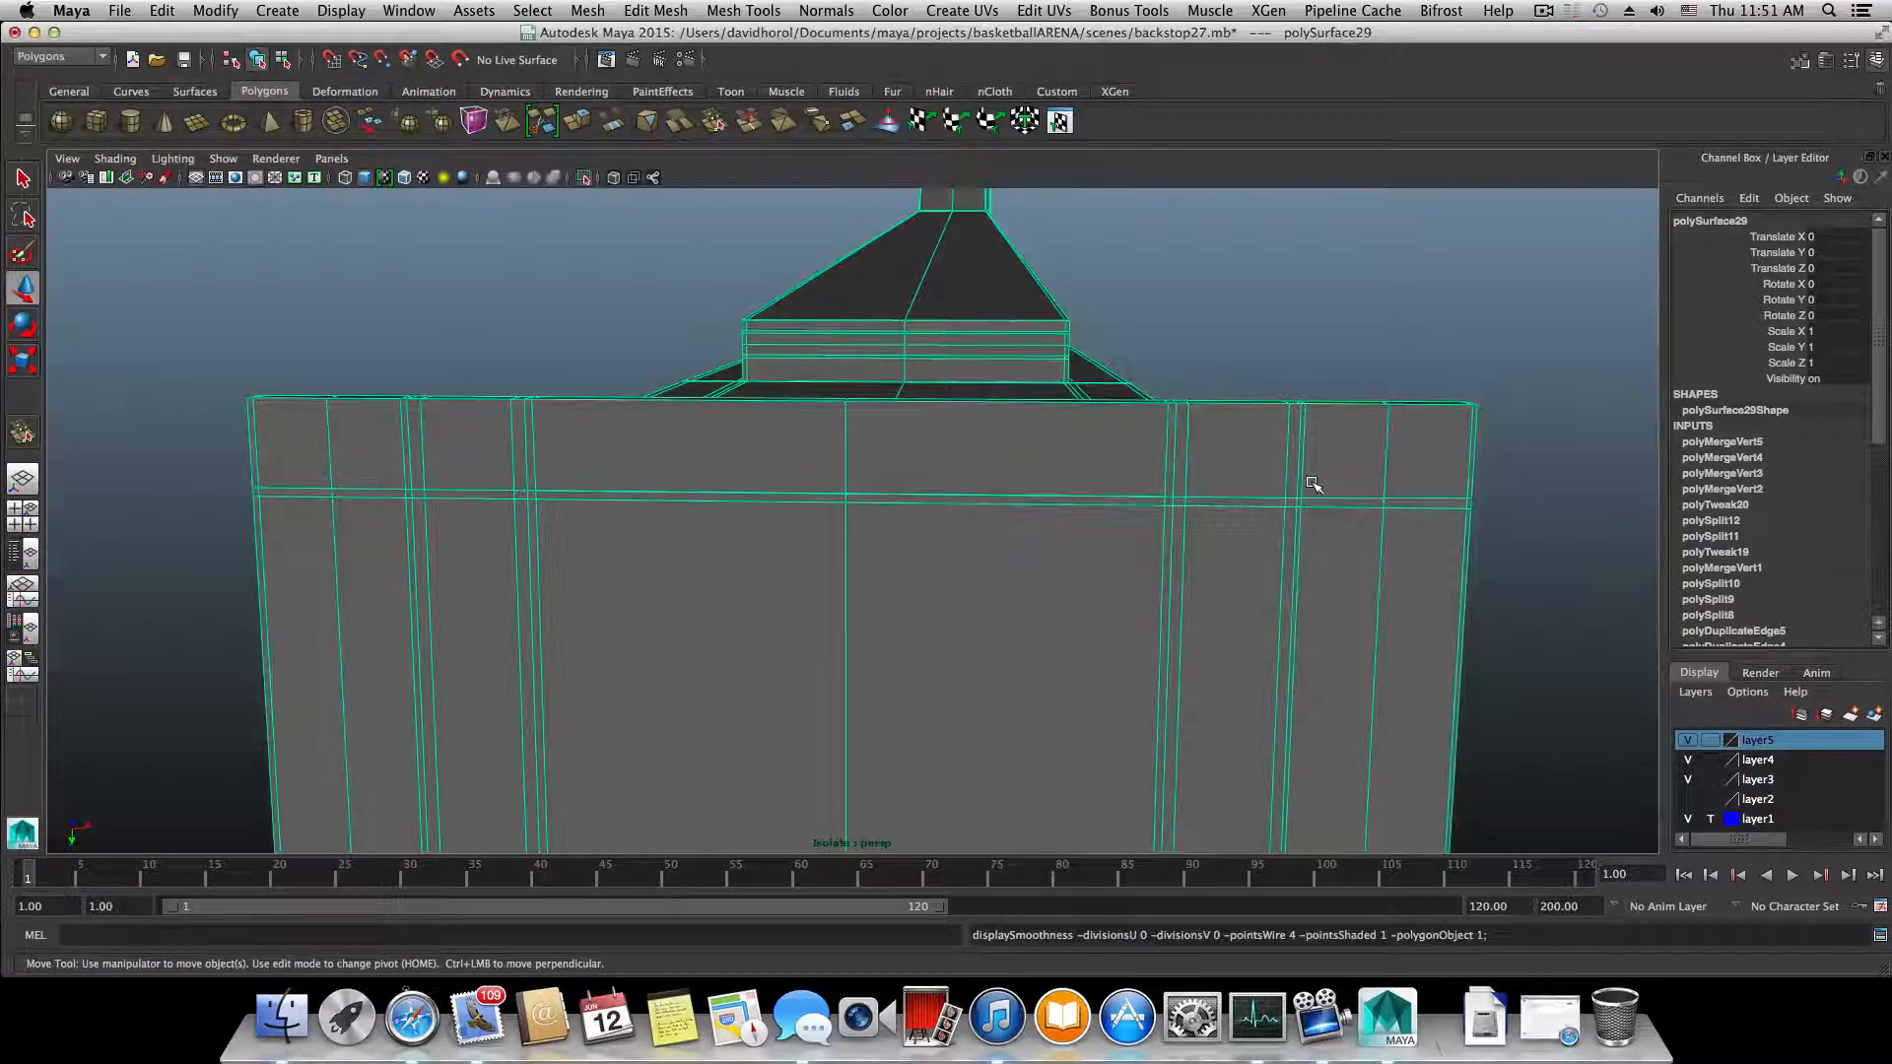
- Try inserting an edge loop close to the end face's upper edge, preview the frame smoothed and undo the loop
right_click_drag(1284, 477, 1330, 494, "alt")
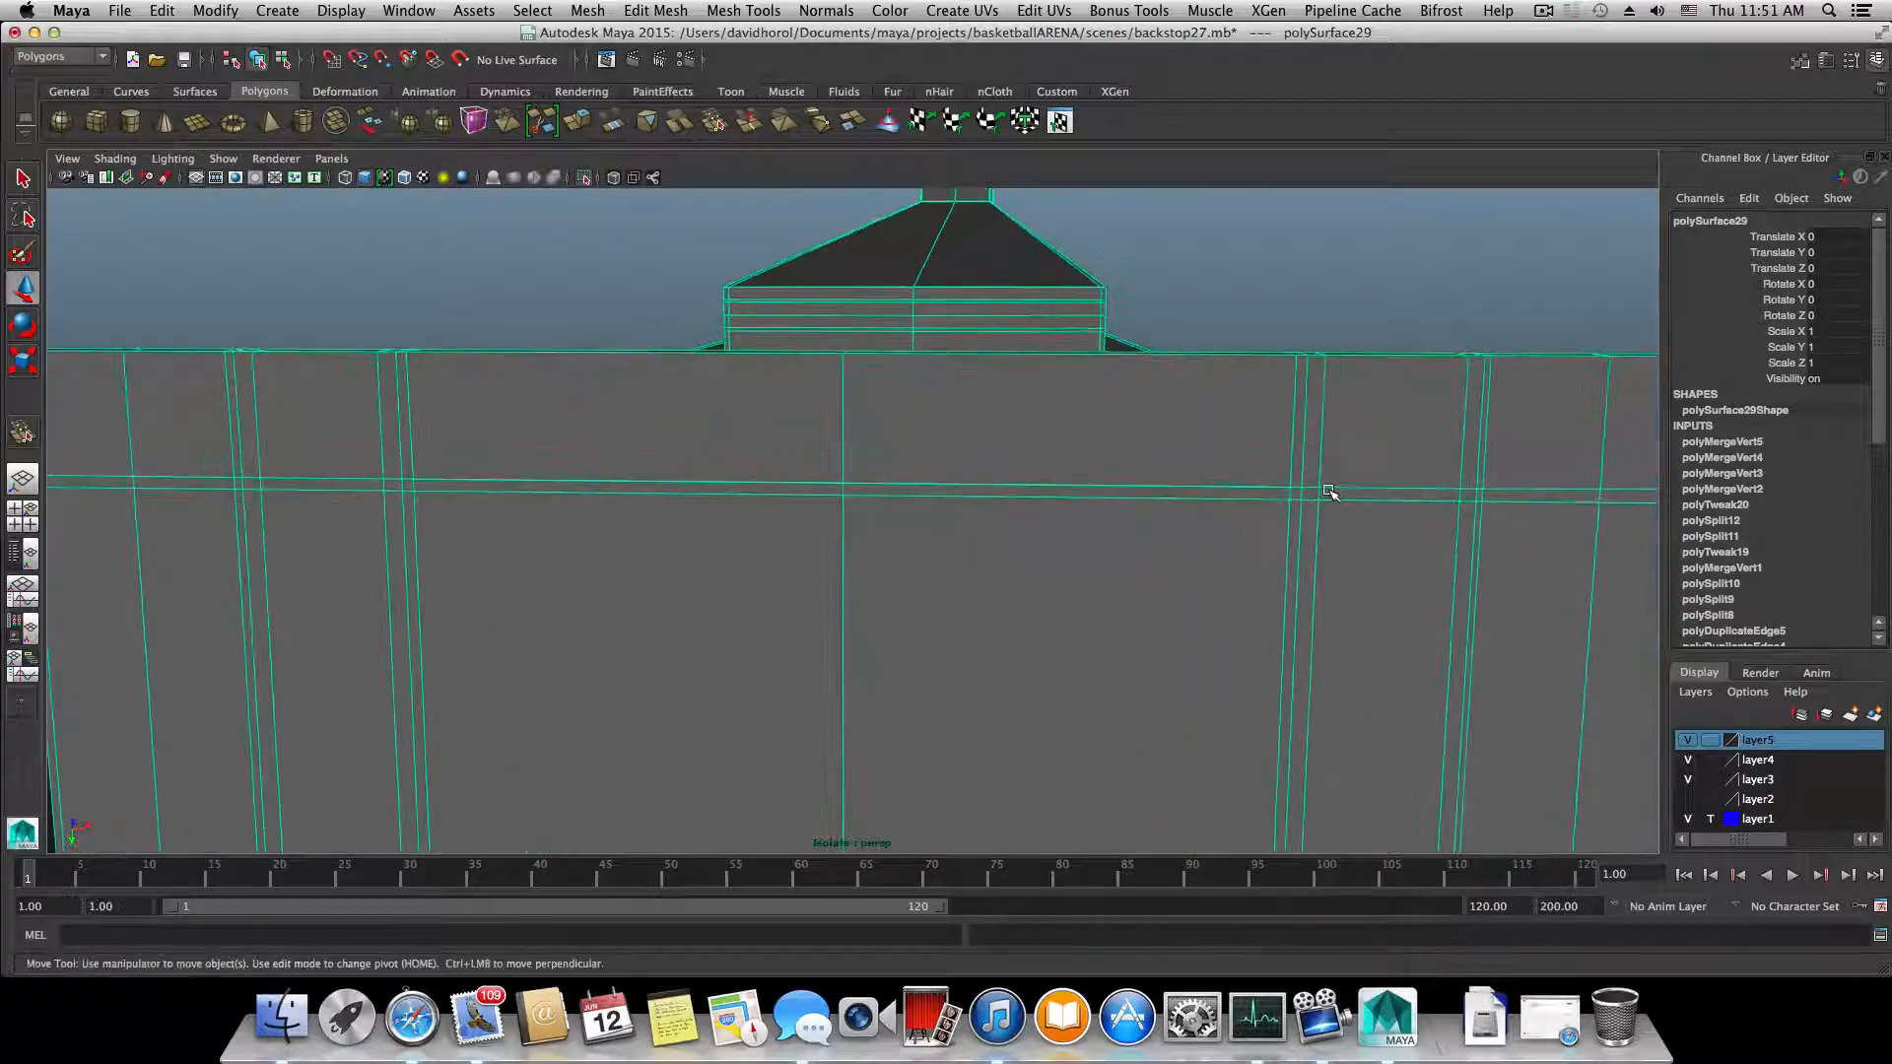
middle_click_drag(1330, 494, 1286, 504, "alt")
right_click(1315, 493, "shift")
left_click(1226, 512)
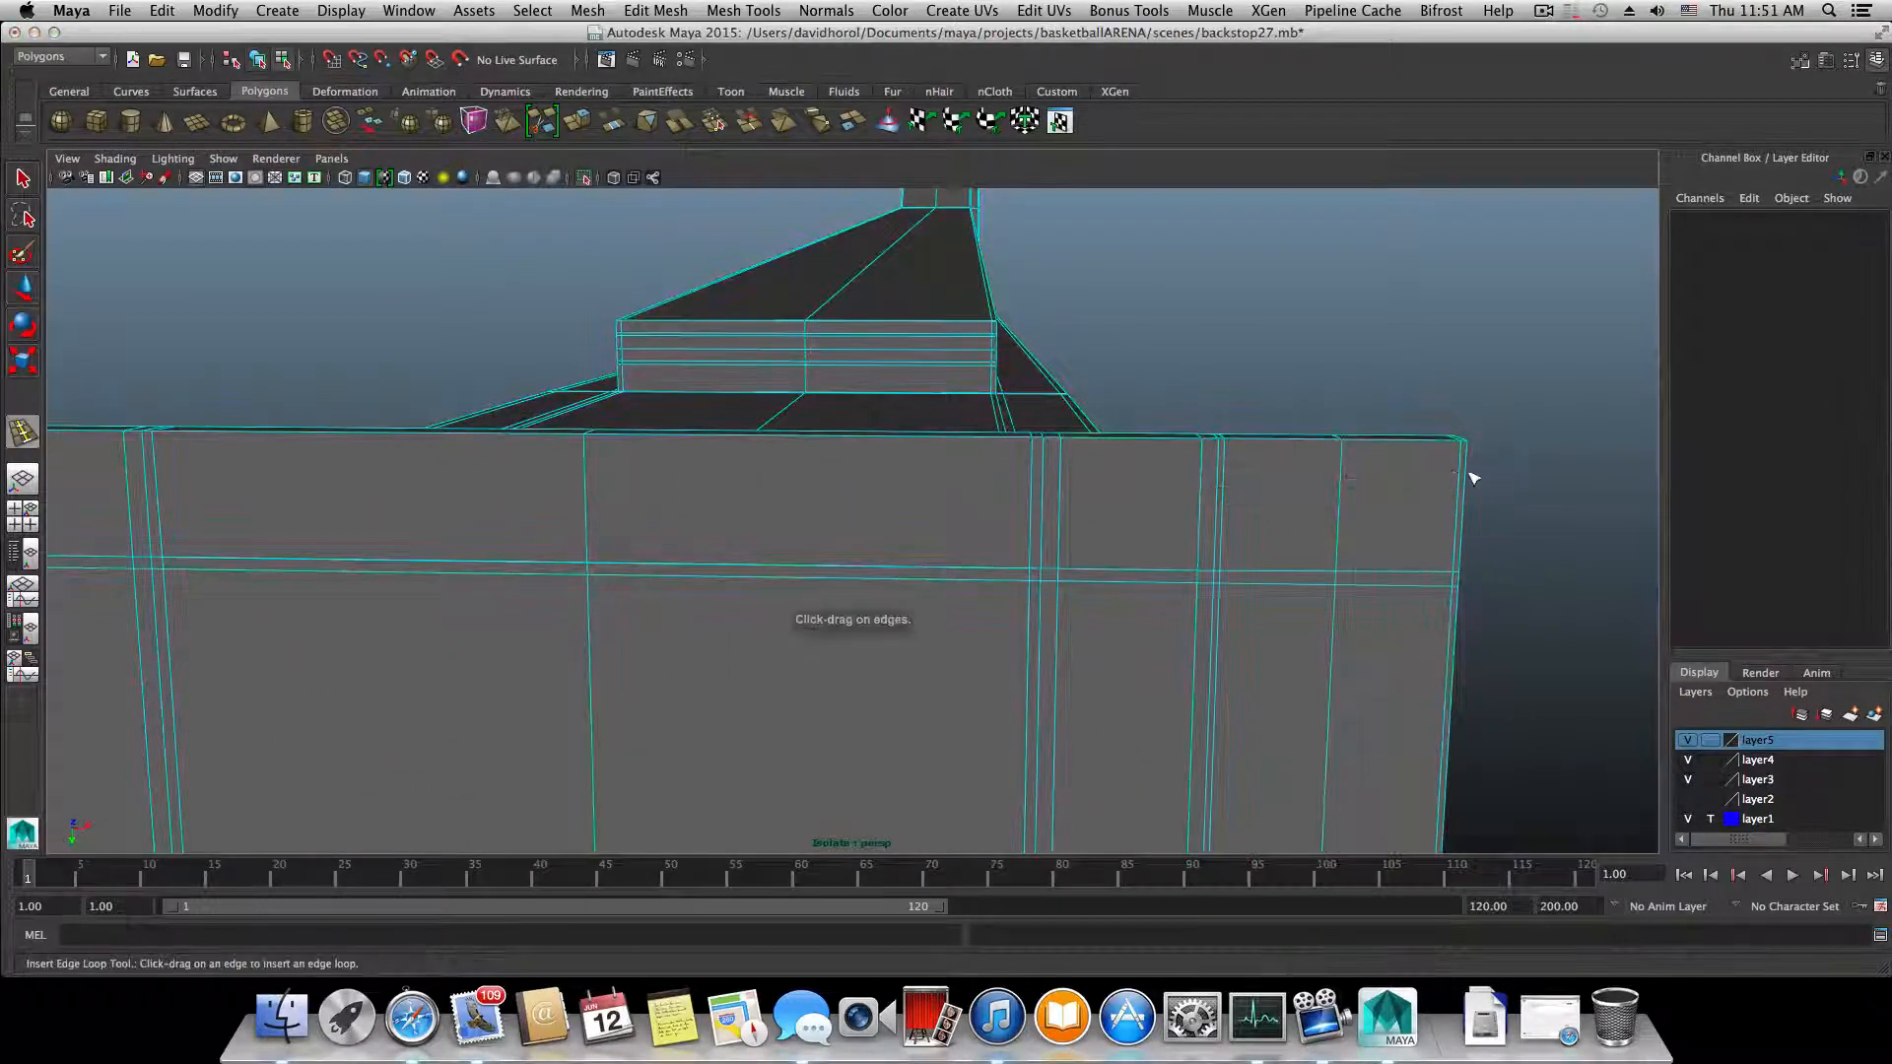
left_click_drag(1468, 471, 1466, 448)
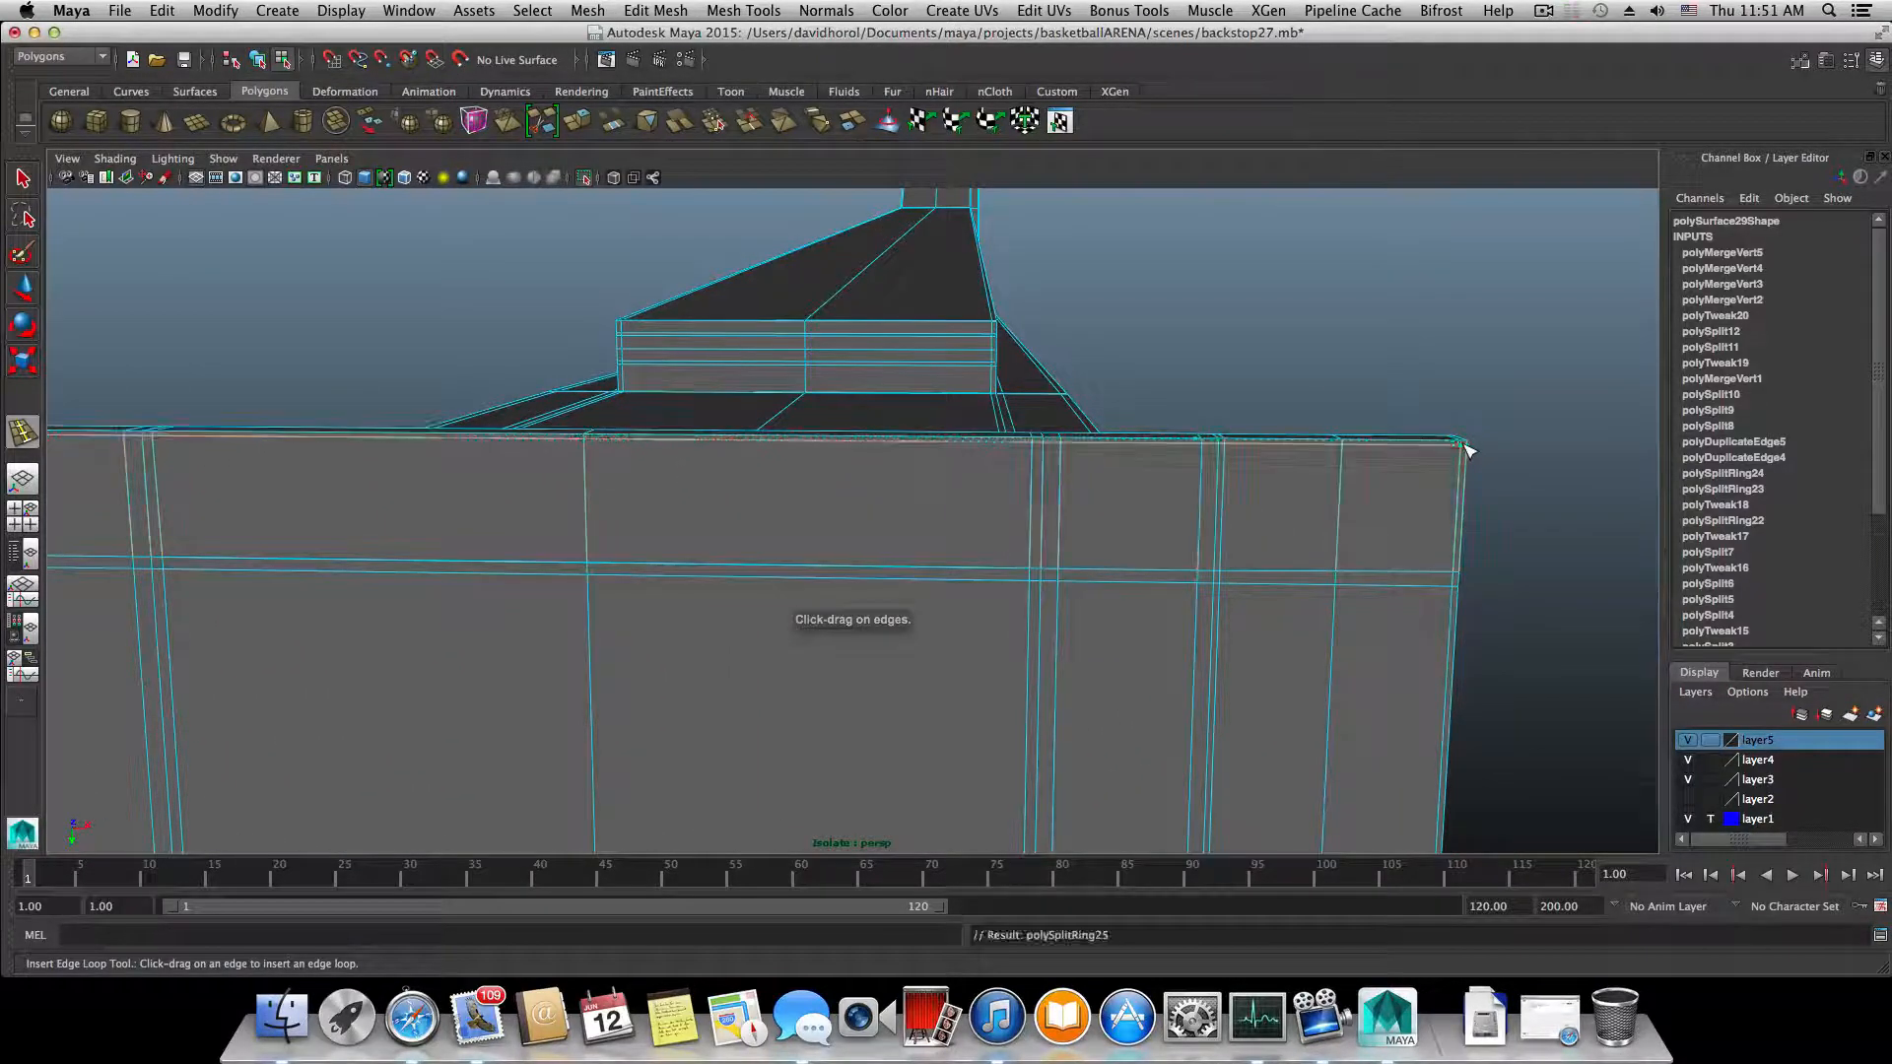
key("3")
scroll(1202, 506, "down", 8)
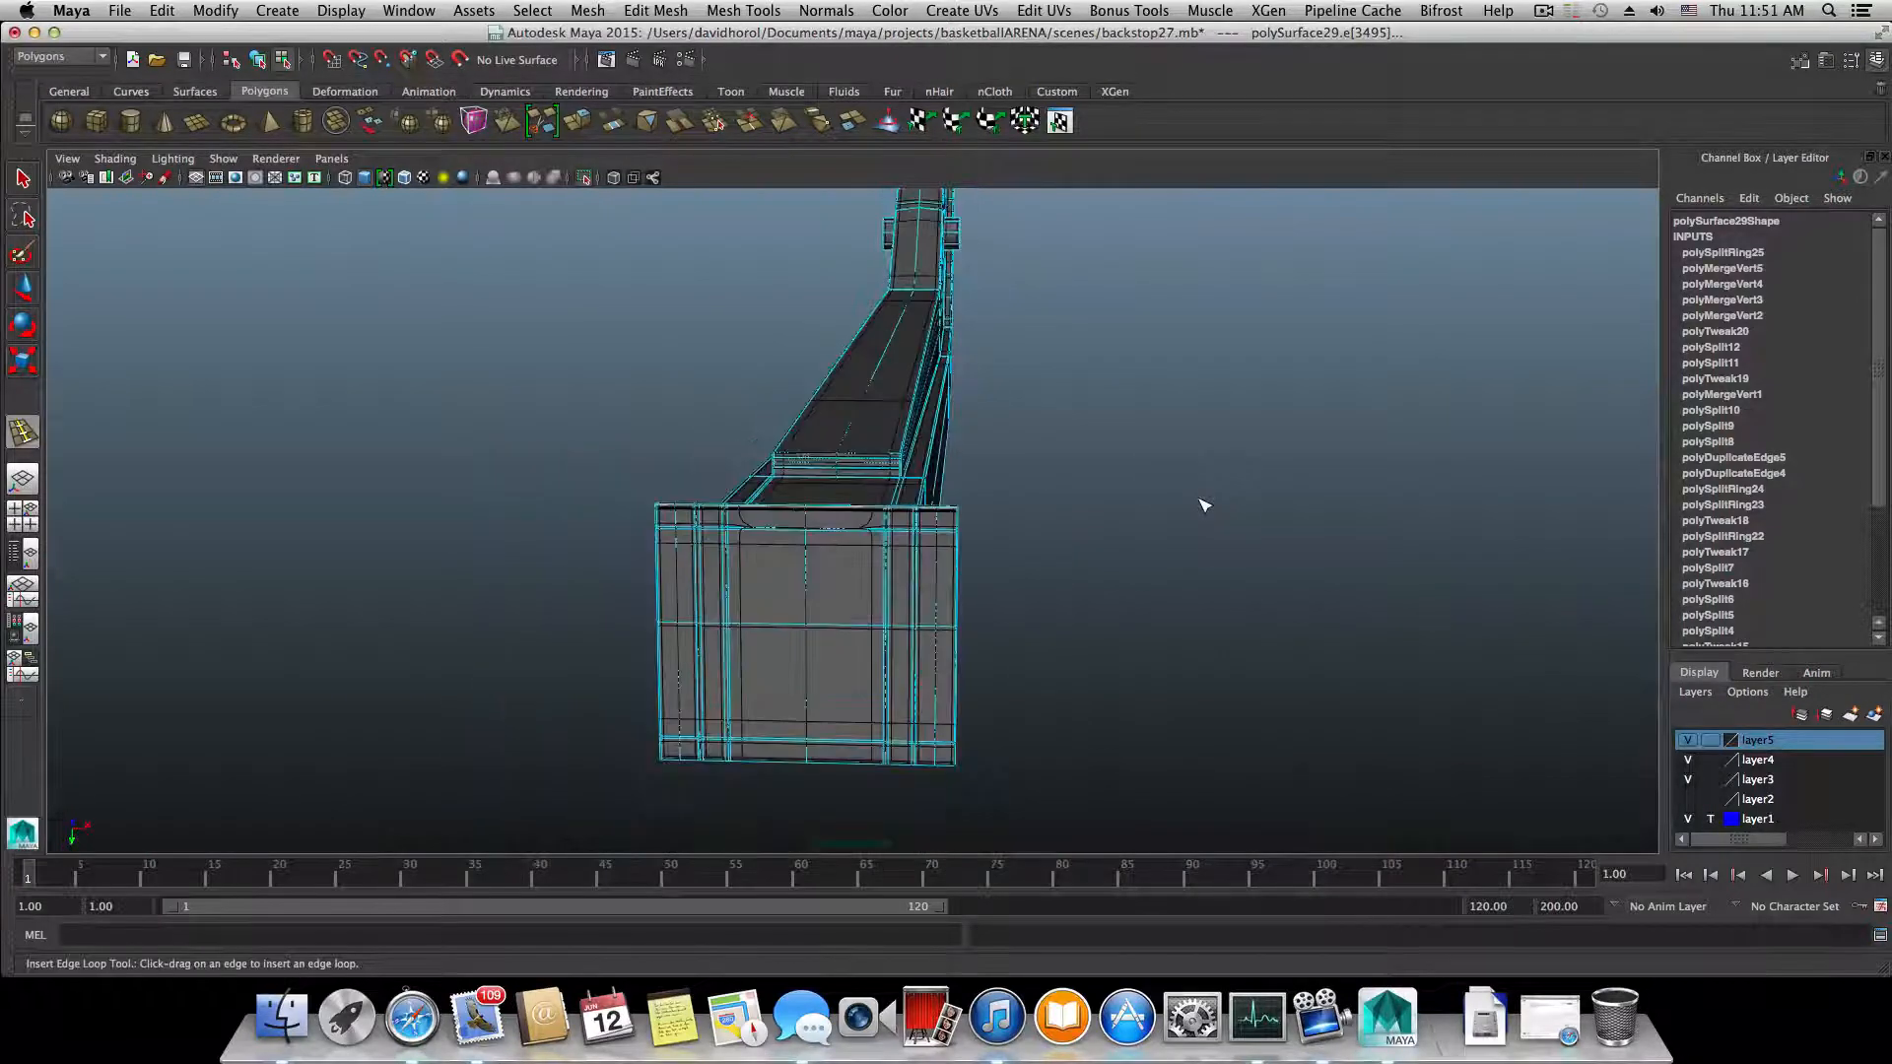
key("z")
- Apply Merge Components to the vertices where the inner vertical loops cross the two horizontal loops on both sides of the end face
left_click_drag(1132, 545, 1052, 519, "alt")
right_click_drag(942, 491, 1222, 502, "alt")
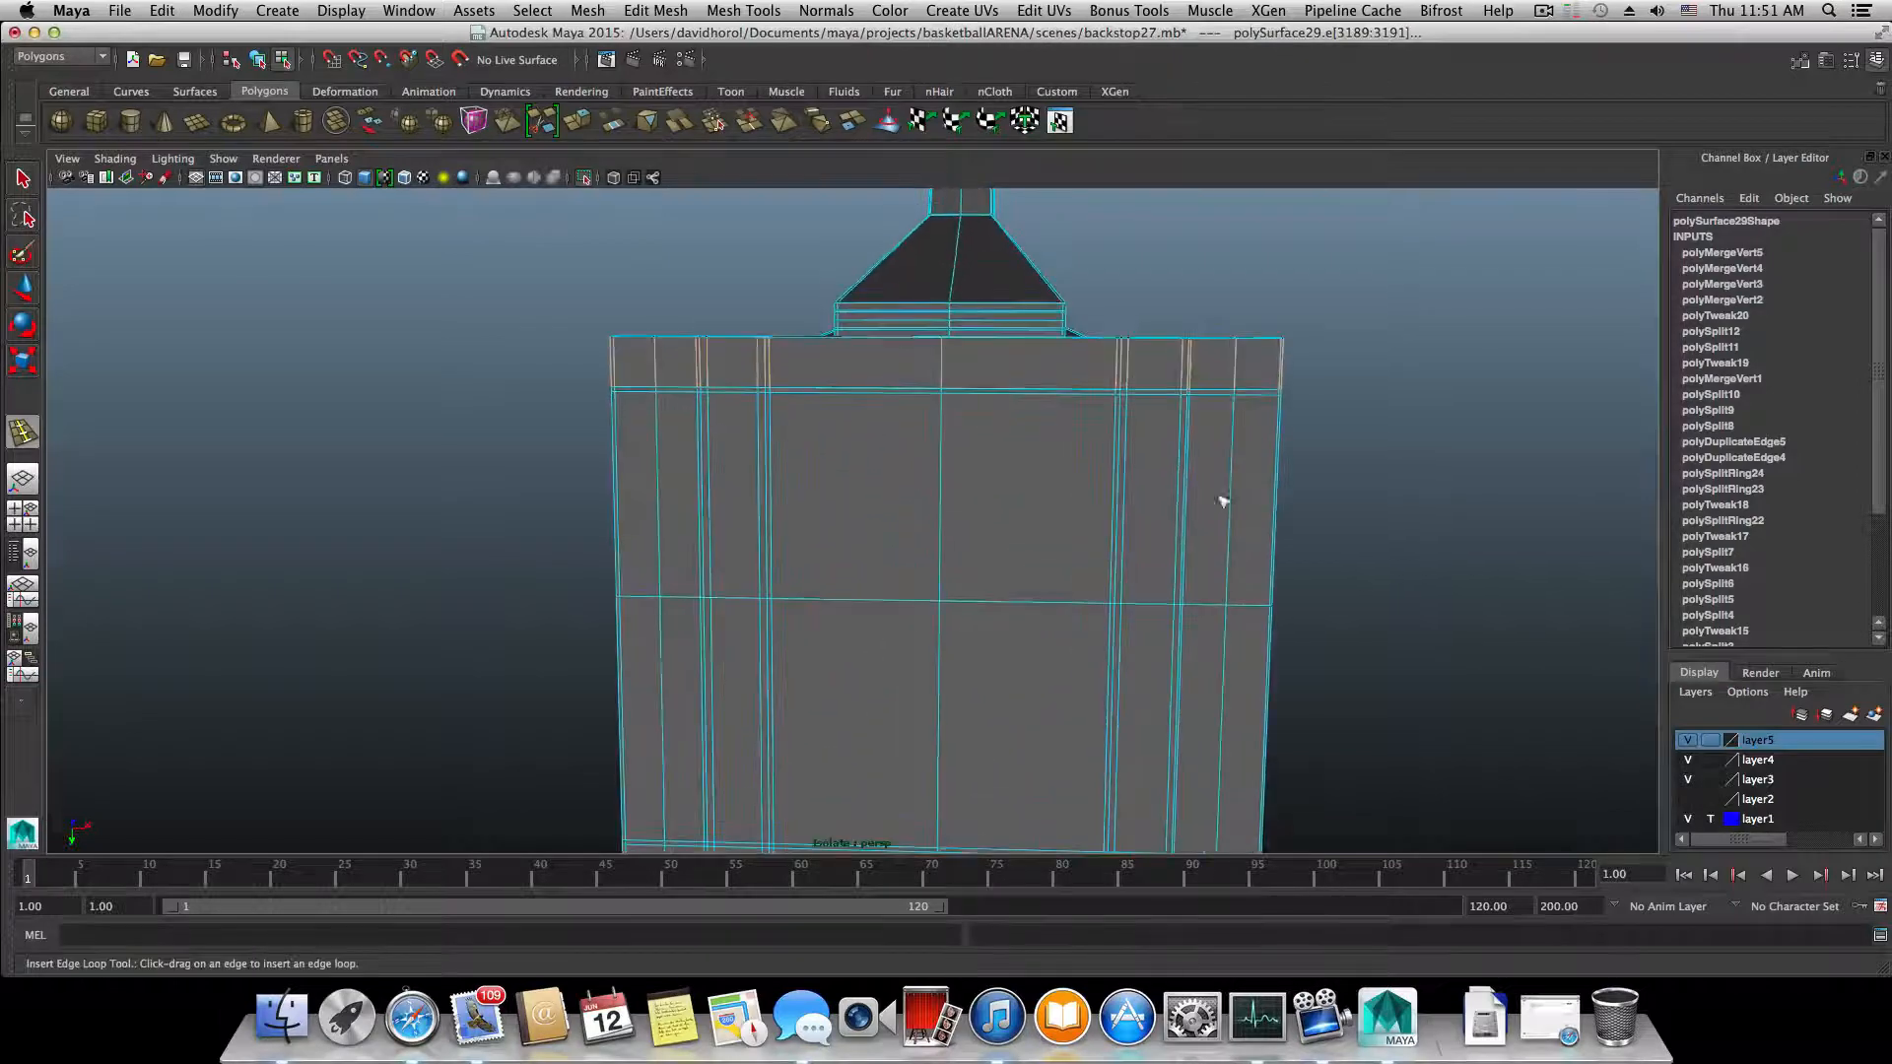
middle_click_drag(1104, 574, 896, 507, "alt")
right_click_drag(895, 506, 1131, 435, "alt")
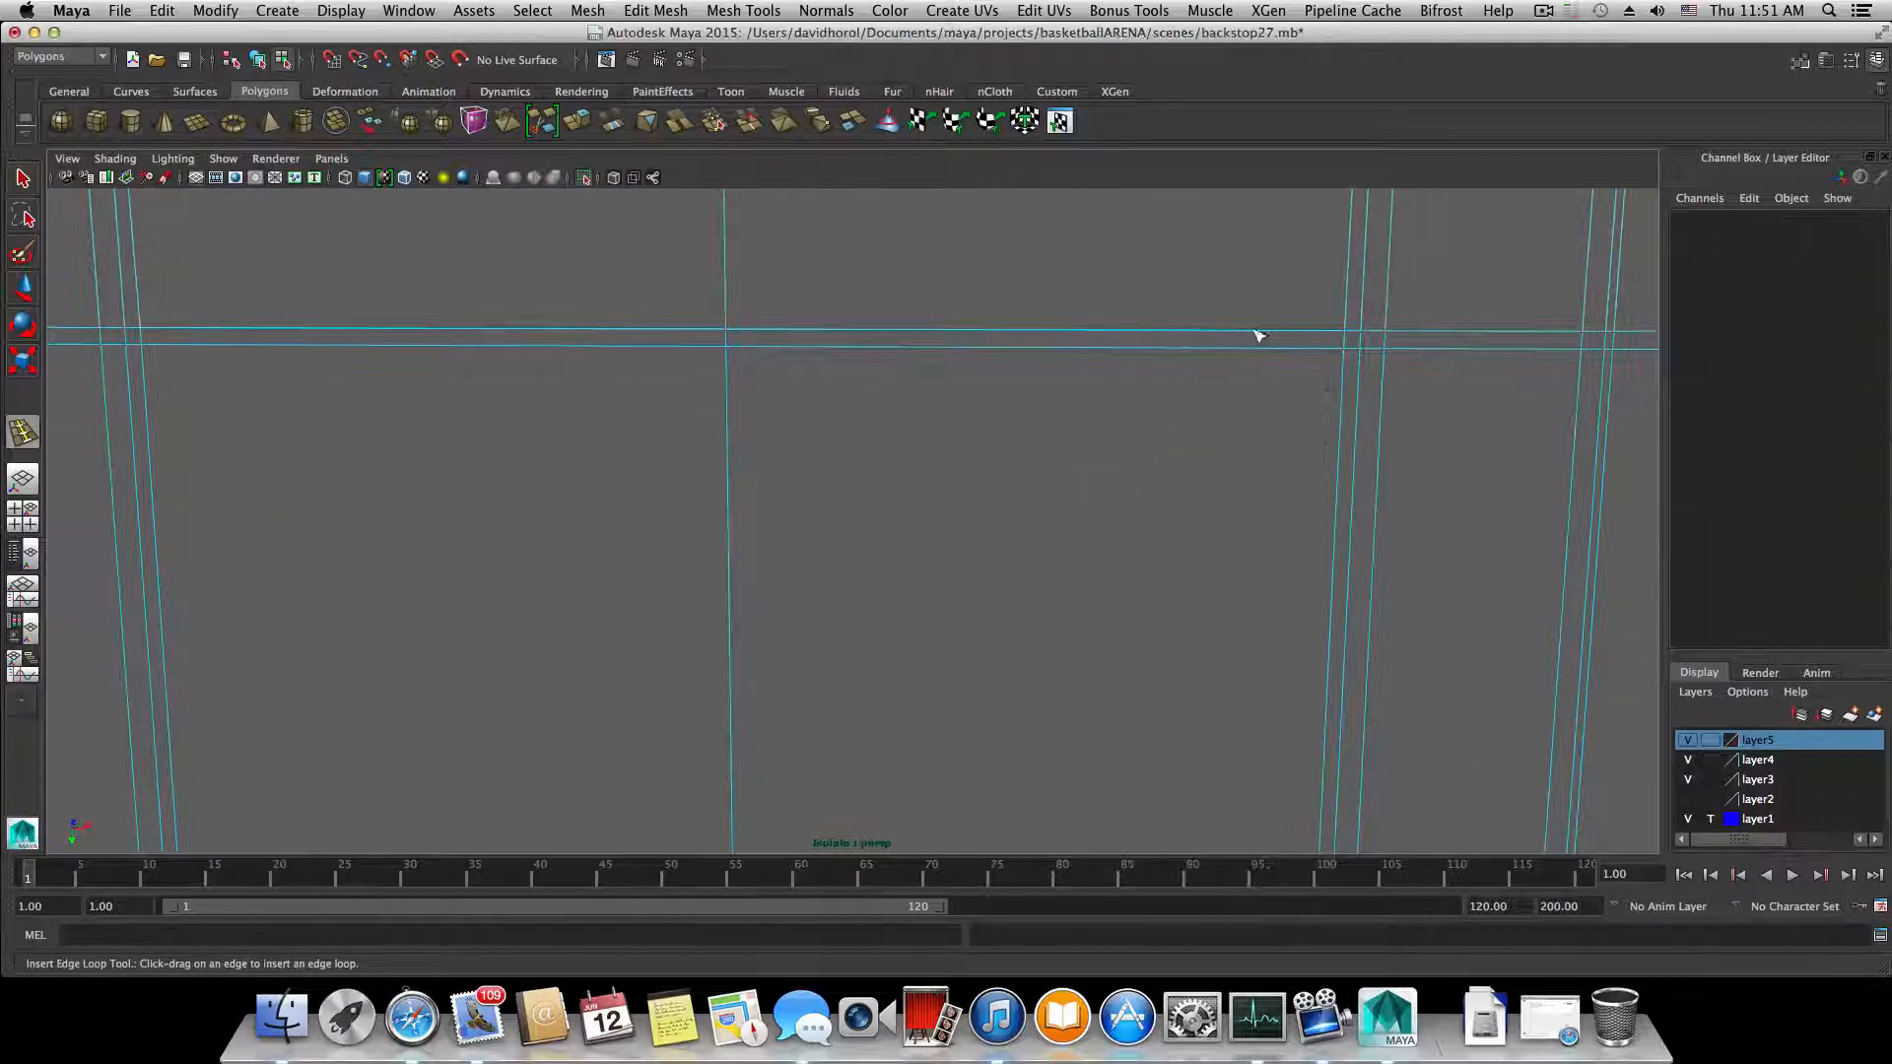
middle_click_drag(1285, 365, 784, 332, "alt")
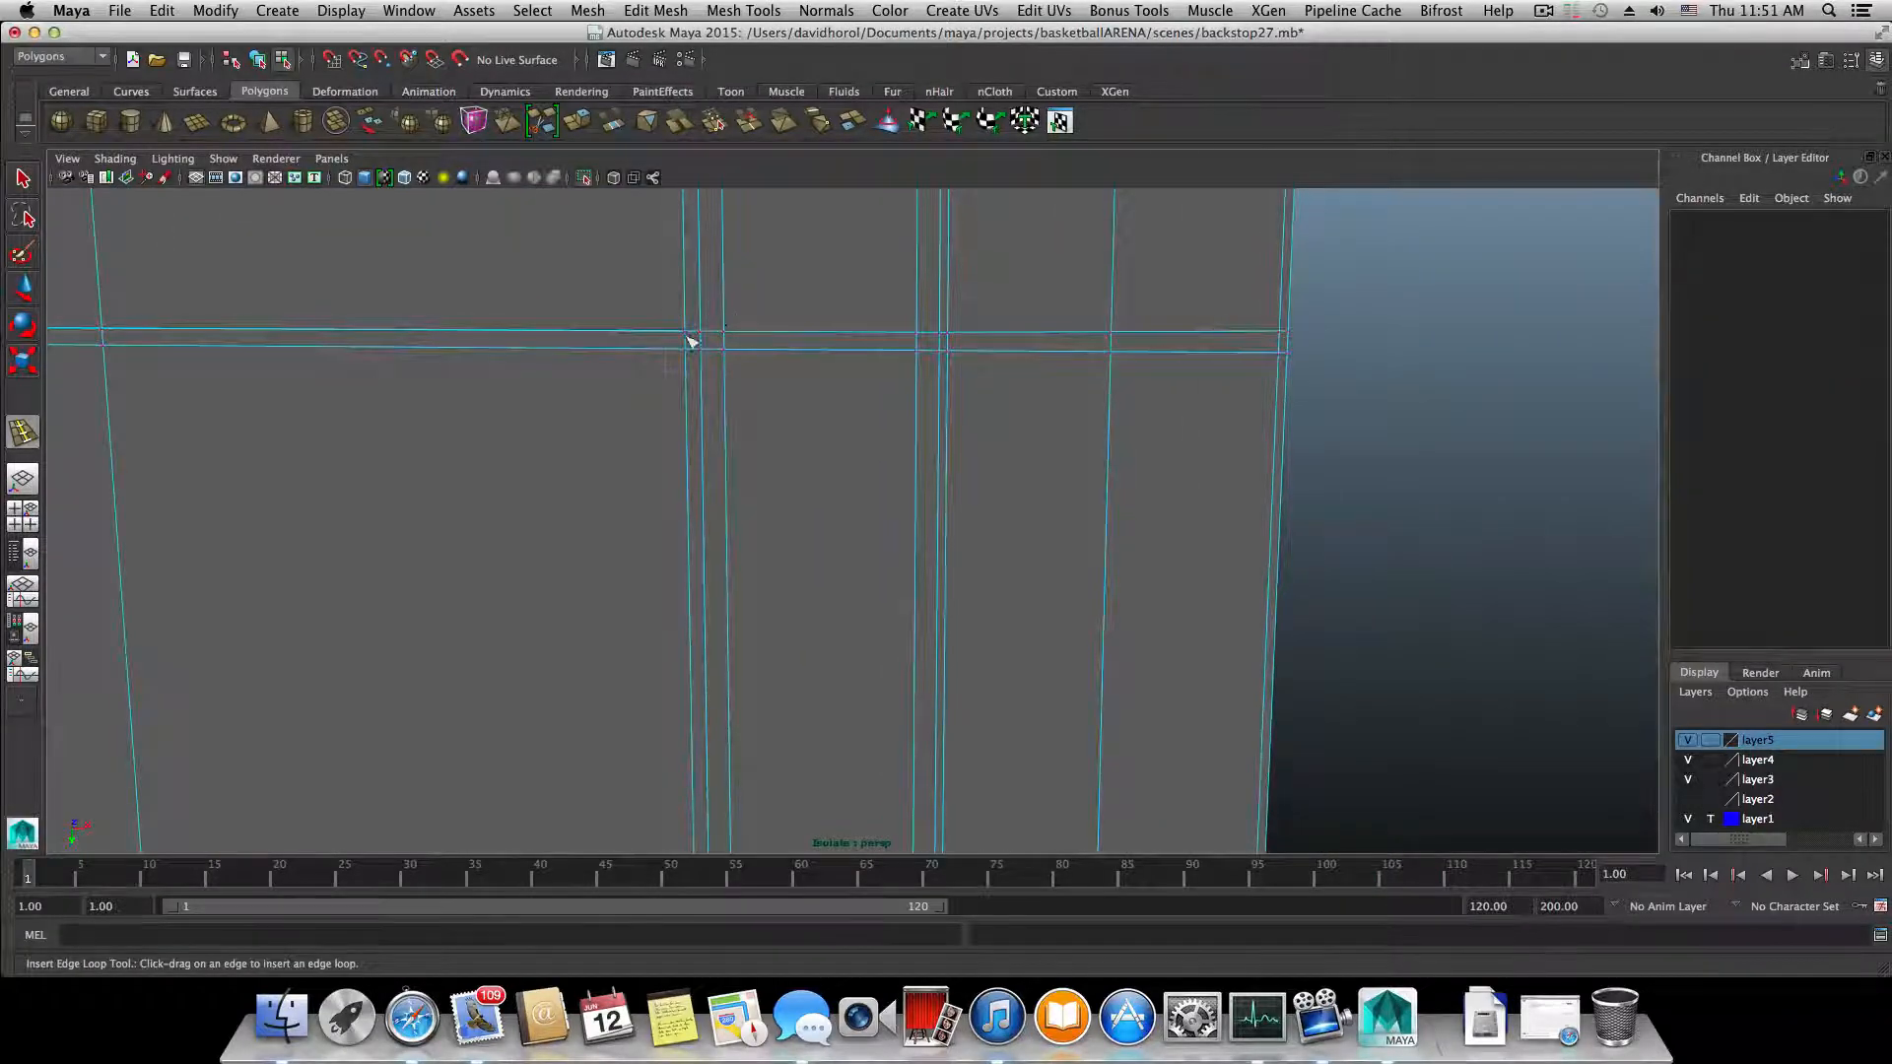
left_click_drag(687, 337, 714, 370)
key("q")
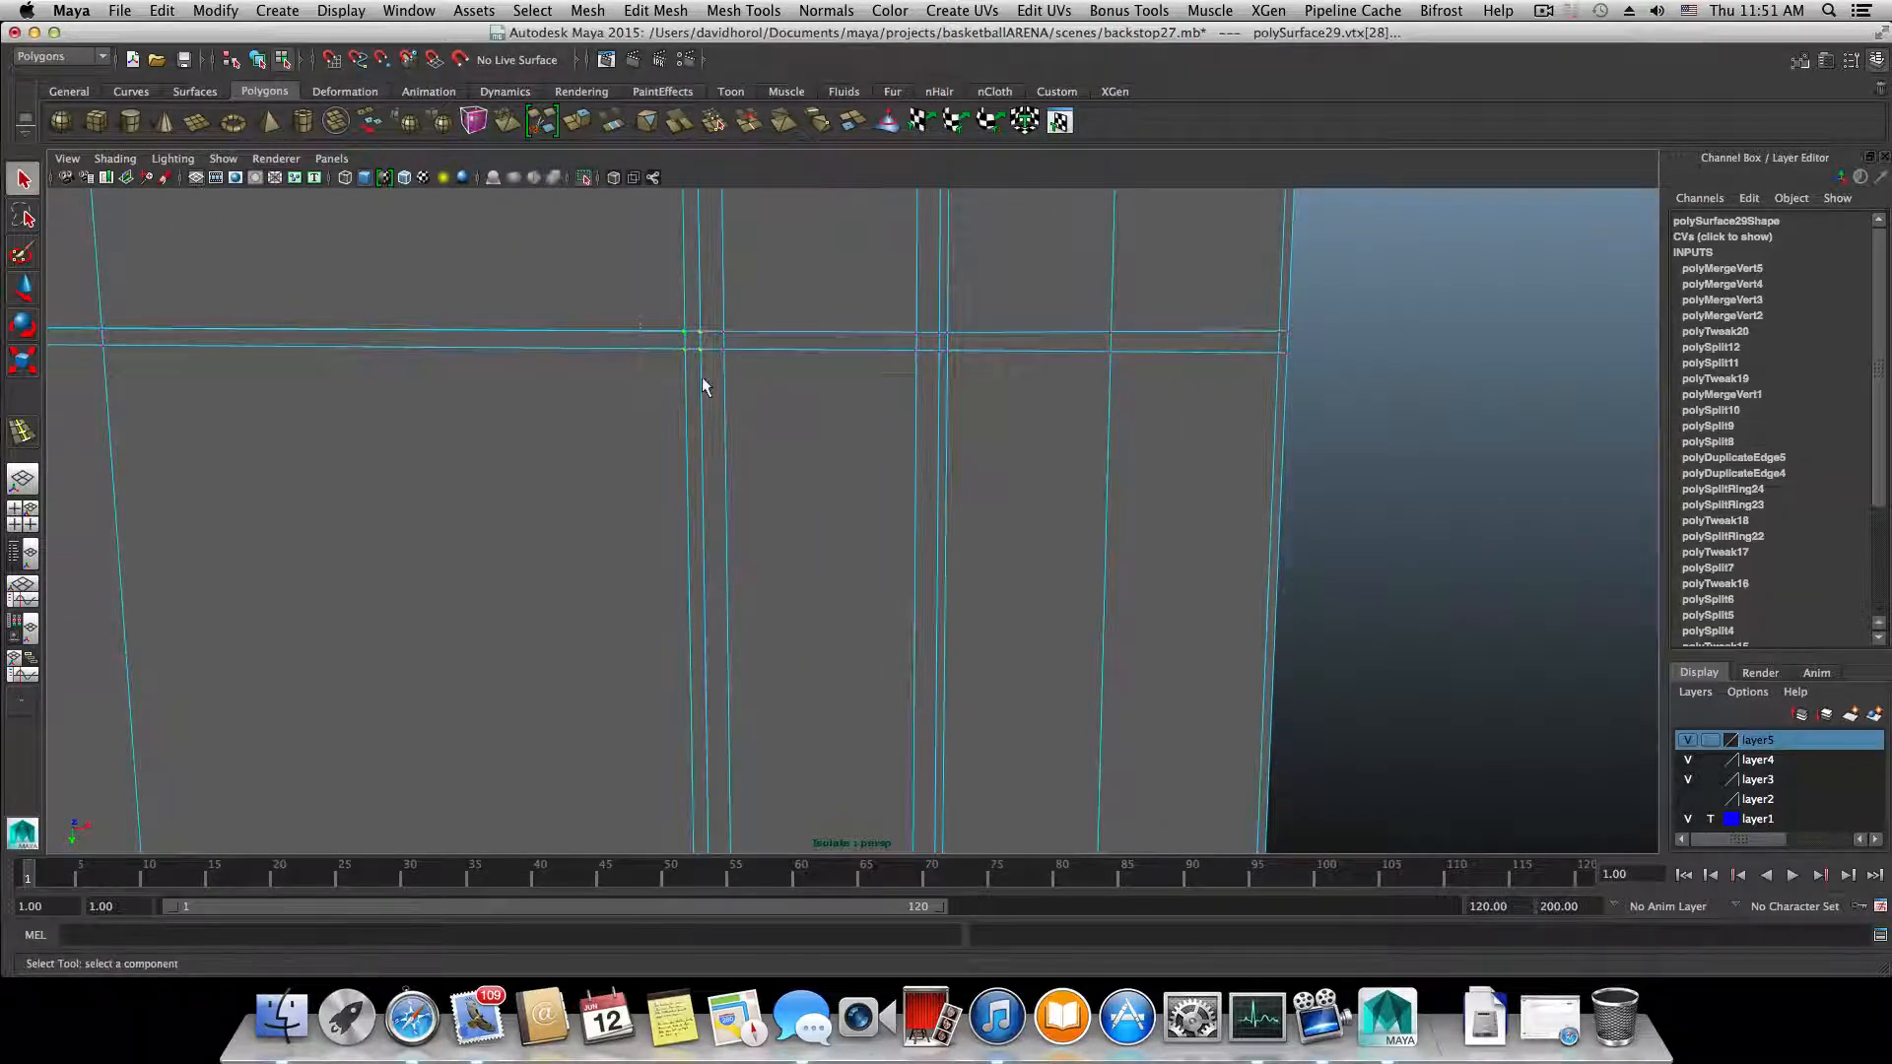
middle_click_drag(702, 377, 1325, 388, "alt")
left_click_drag(804, 345, 849, 384, "shift")
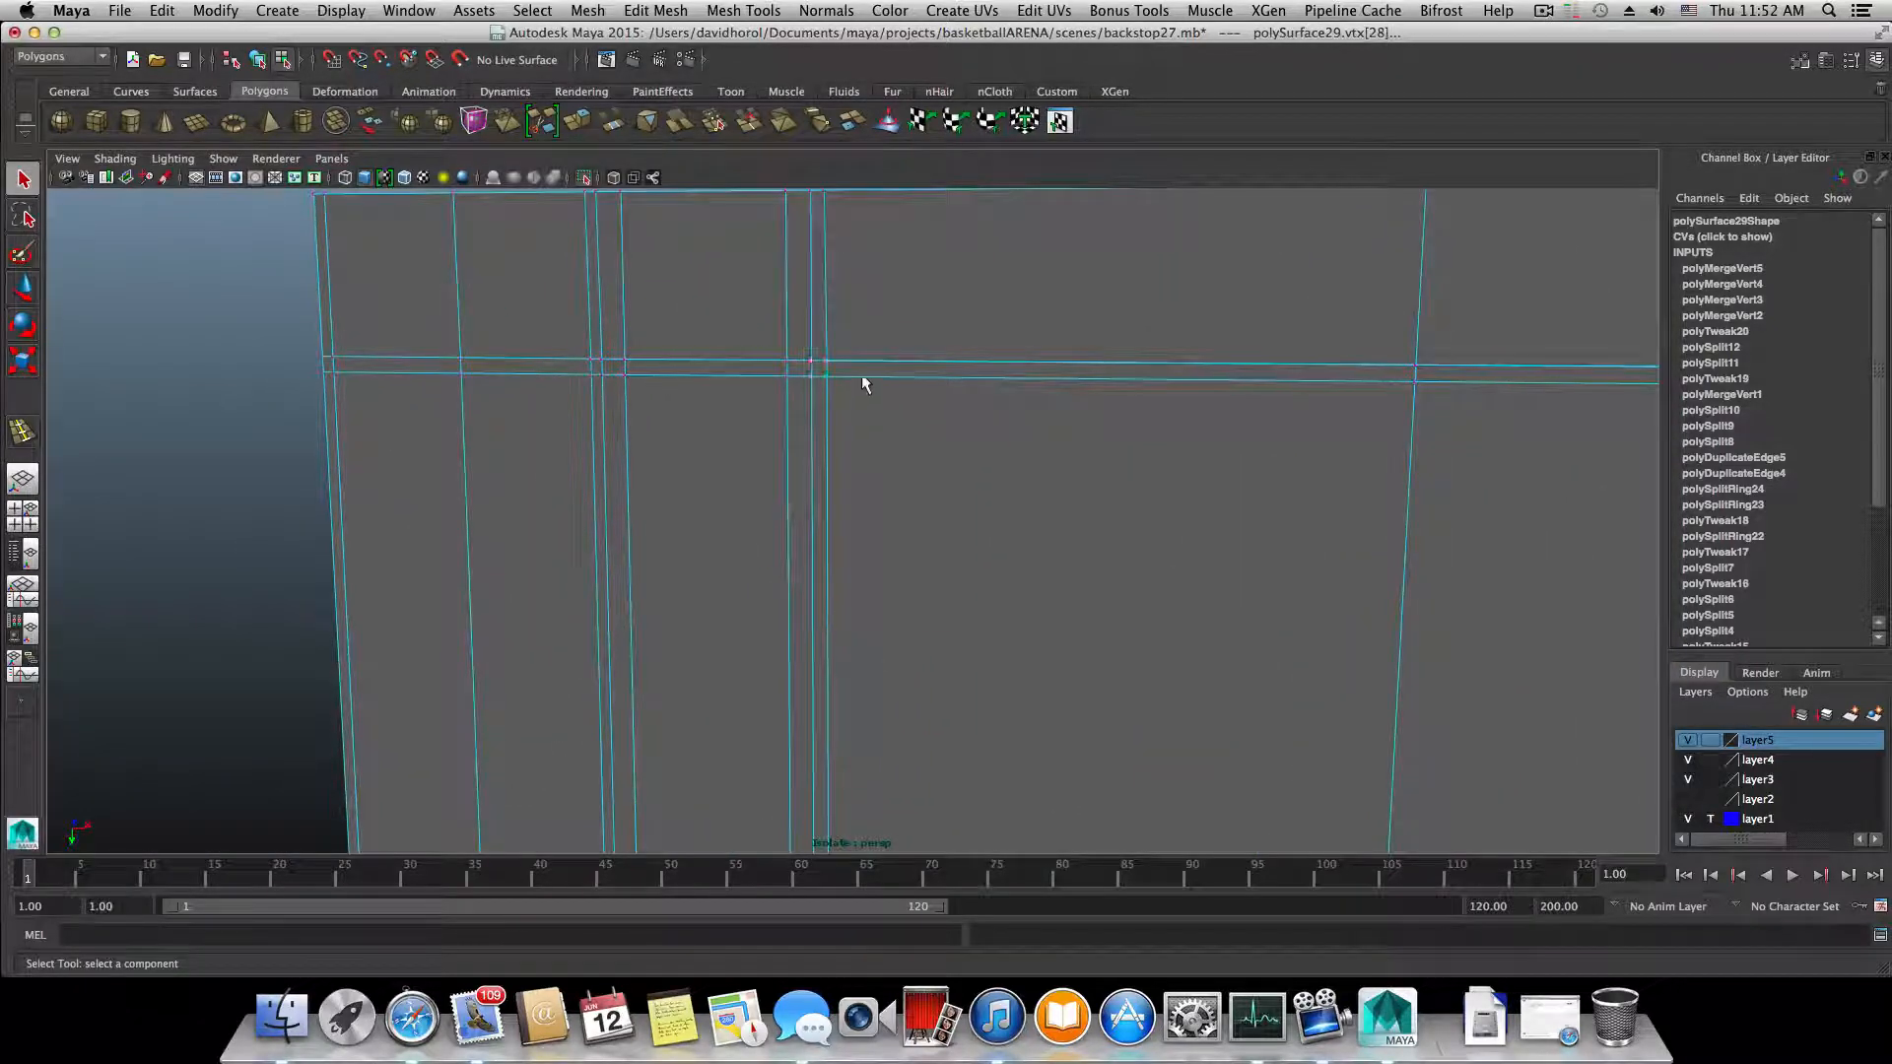
left_click(746, 12)
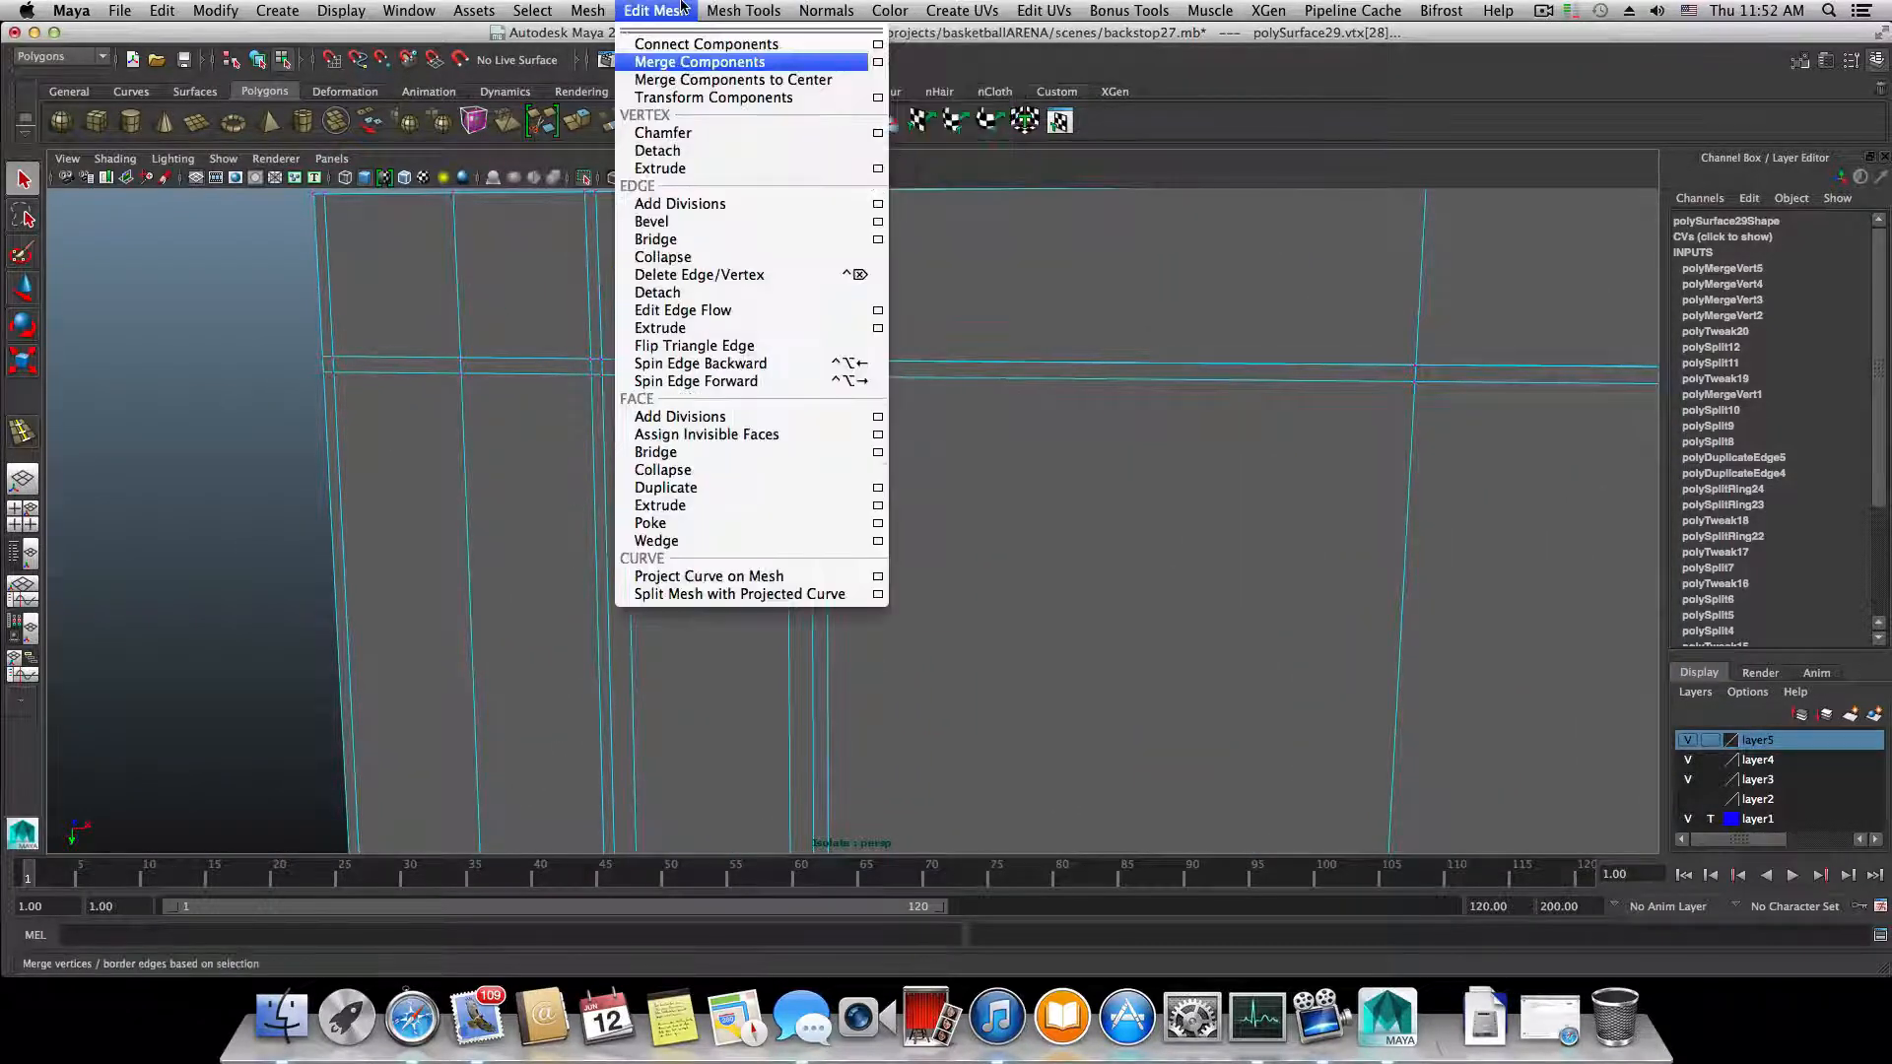
left_click(690, 55)
- Preview the end face smoothed and return to the unsmoothed display
scroll(1109, 365, "down", 5)
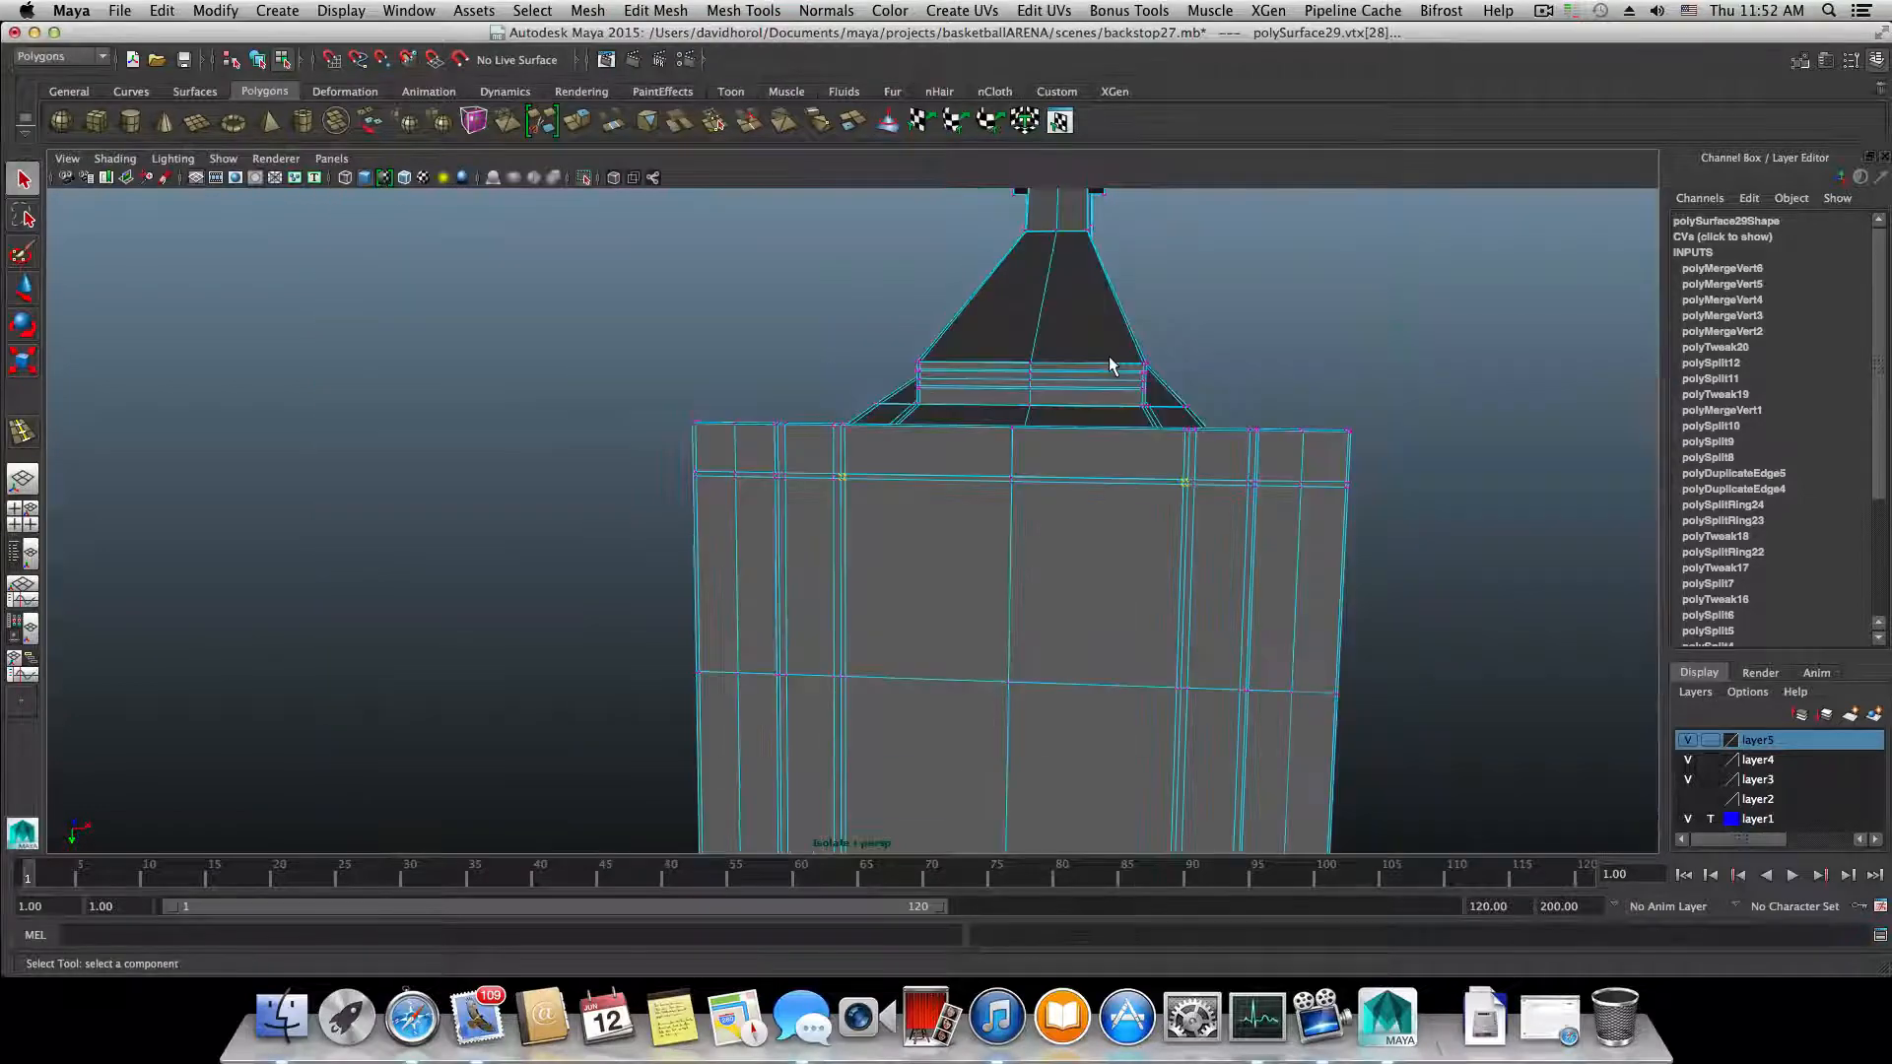
key("3")
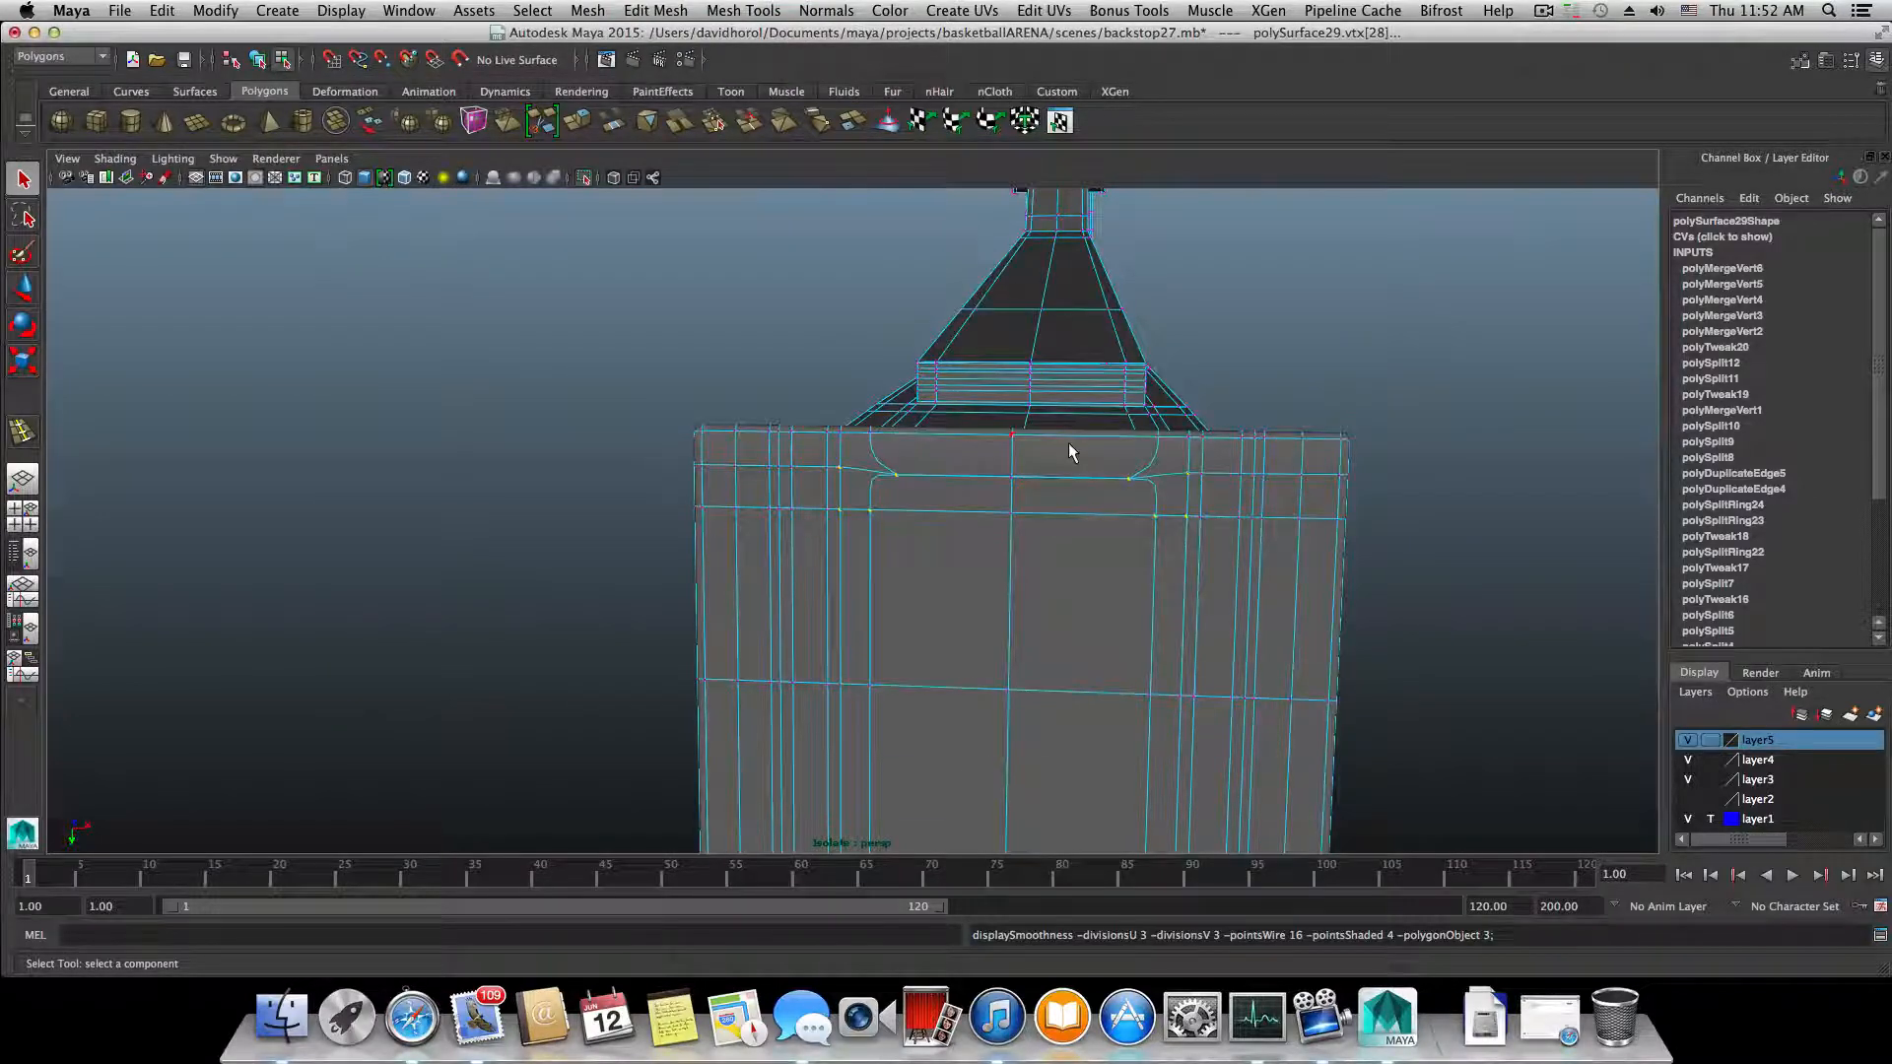
key("1")
- Examine closely the inner corner where the back of the end plate meets the beam
right_click_drag(1068, 443, 1232, 525, "alt")
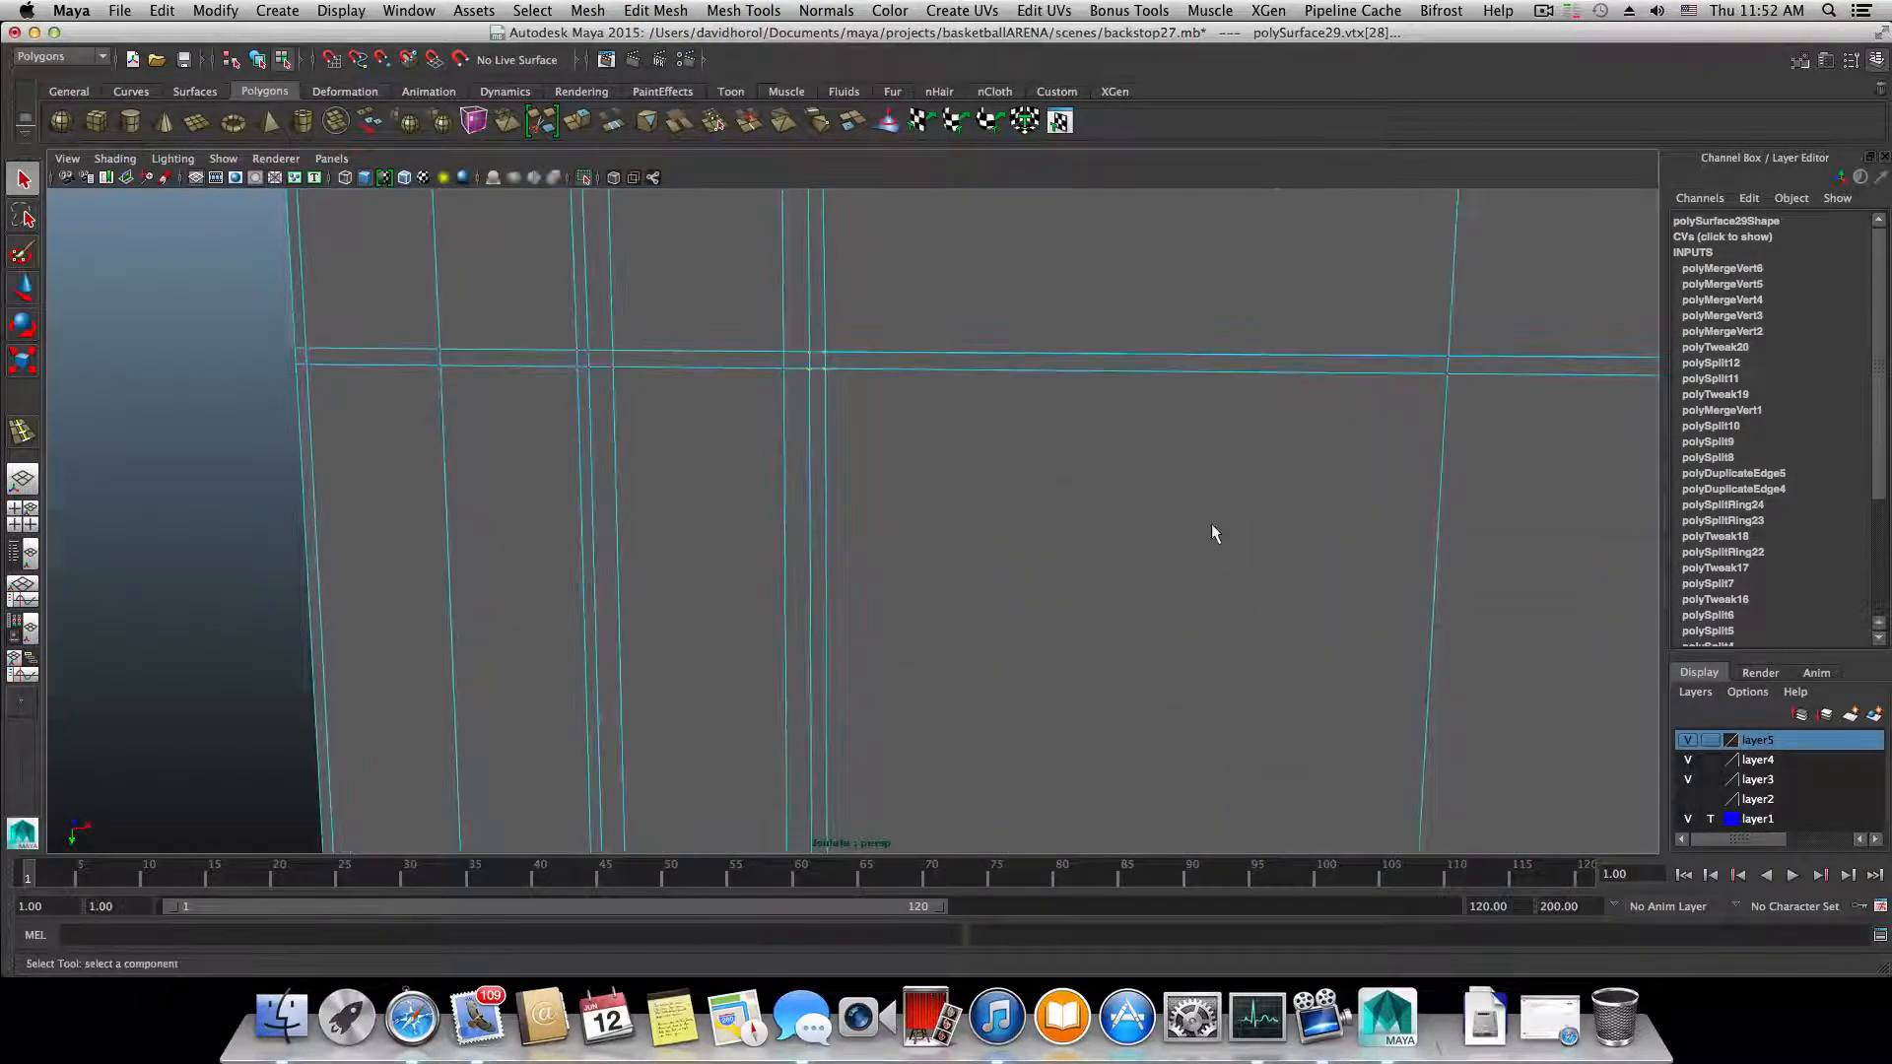
left_click_drag(1210, 523, 985, 551, "alt")
middle_click_drag(985, 552, 1127, 583, "alt")
left_click_drag(1127, 583, 984, 516, "alt")
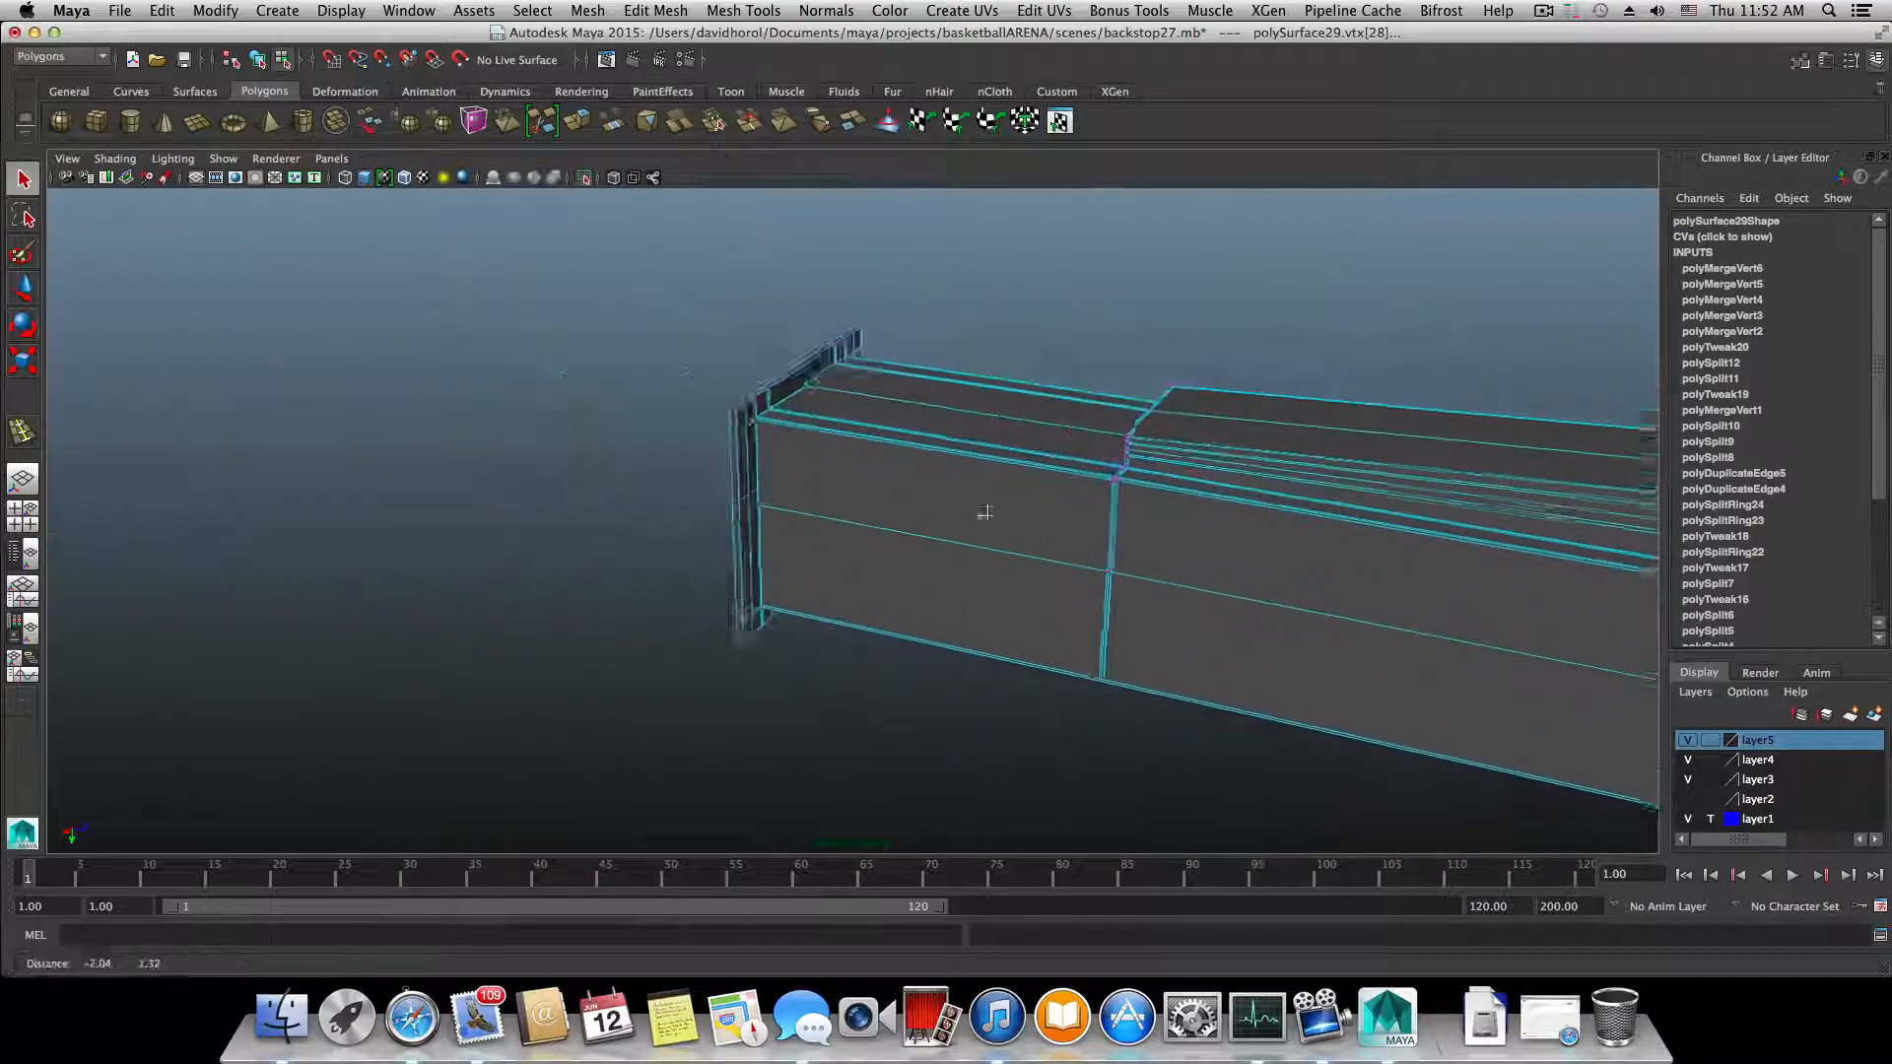
middle_click_drag(984, 516, 1119, 512, "alt")
right_click_drag(1119, 511, 1267, 511, "alt")
left_click_drag(1267, 511, 966, 443, "alt")
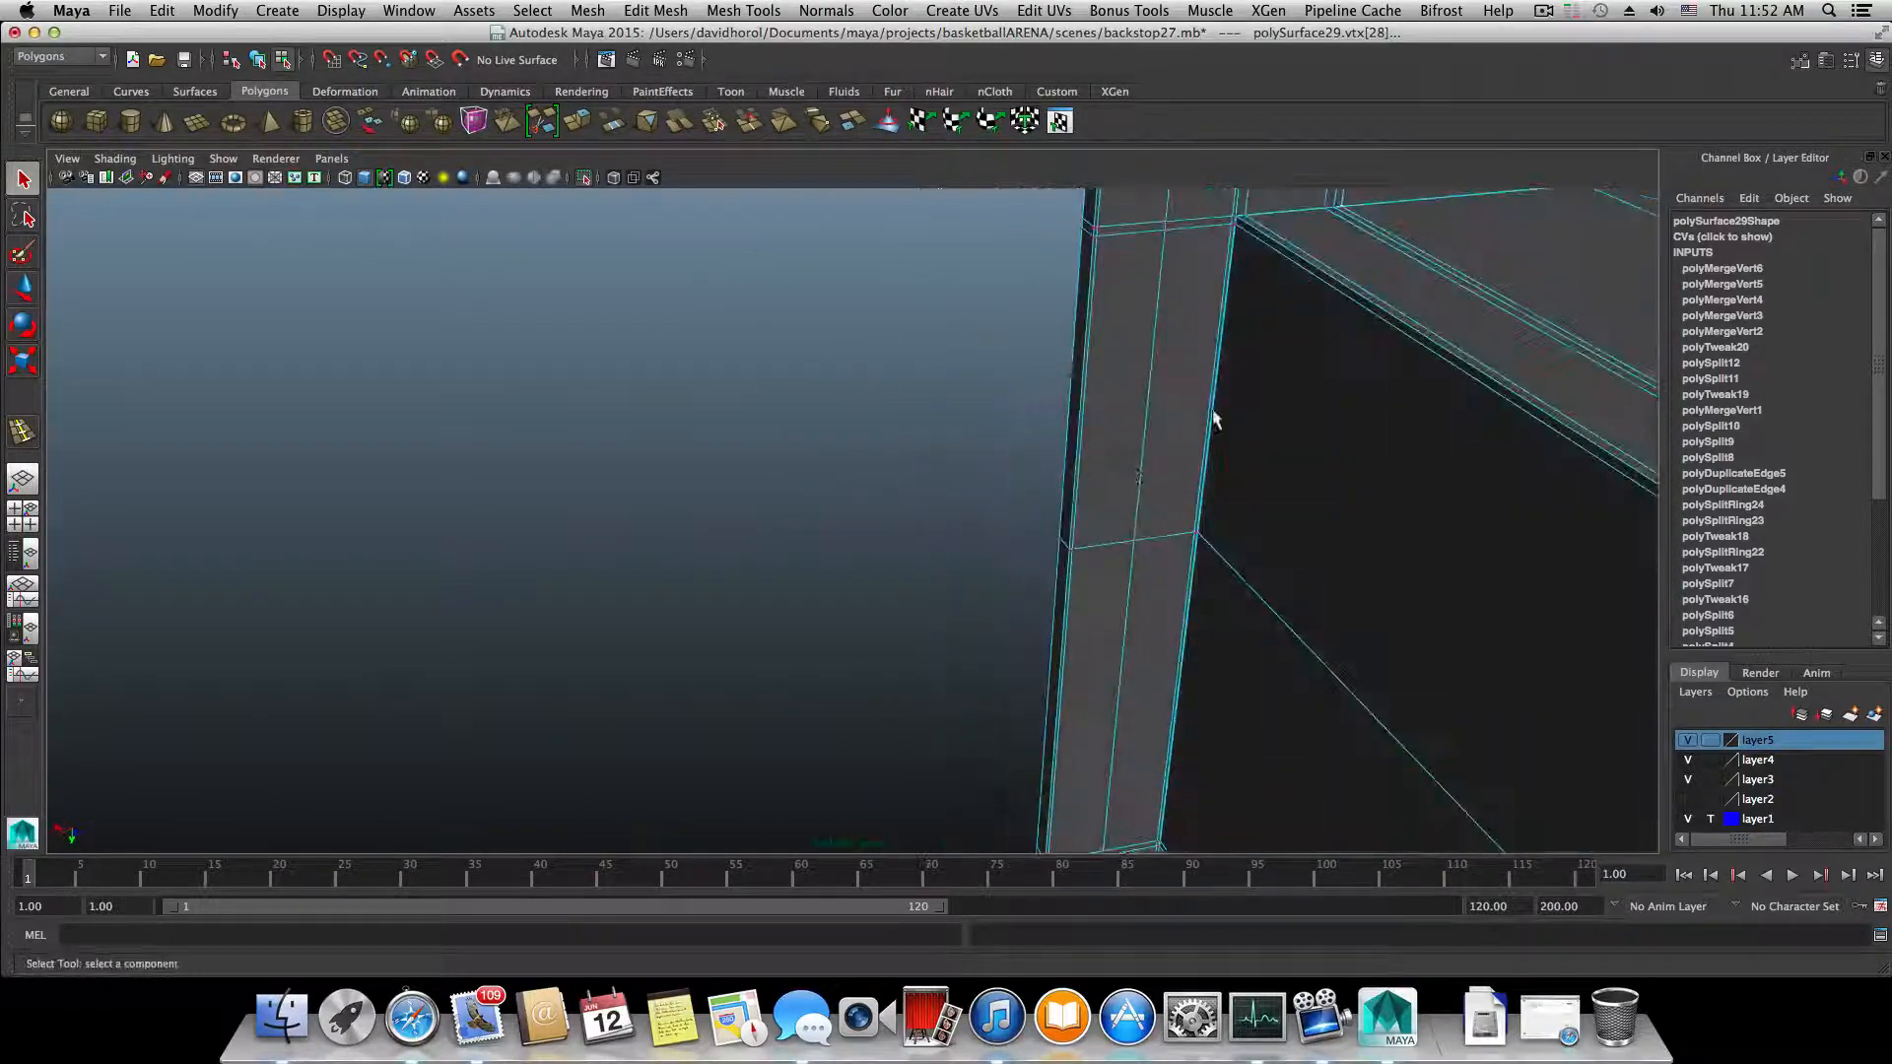
middle_click_drag(1216, 418, 719, 505, "alt")
right_click_drag(719, 505, 1053, 554, "alt")
middle_click_drag(849, 451, 976, 629, "alt")
right_click_drag(591, 502, 1182, 532, "alt")
right_click_drag(993, 461, 1103, 465, "alt")
middle_click_drag(764, 229, 953, 581, "alt")
scroll(953, 579, "up", 1)
scroll(954, 579, "up", 2)
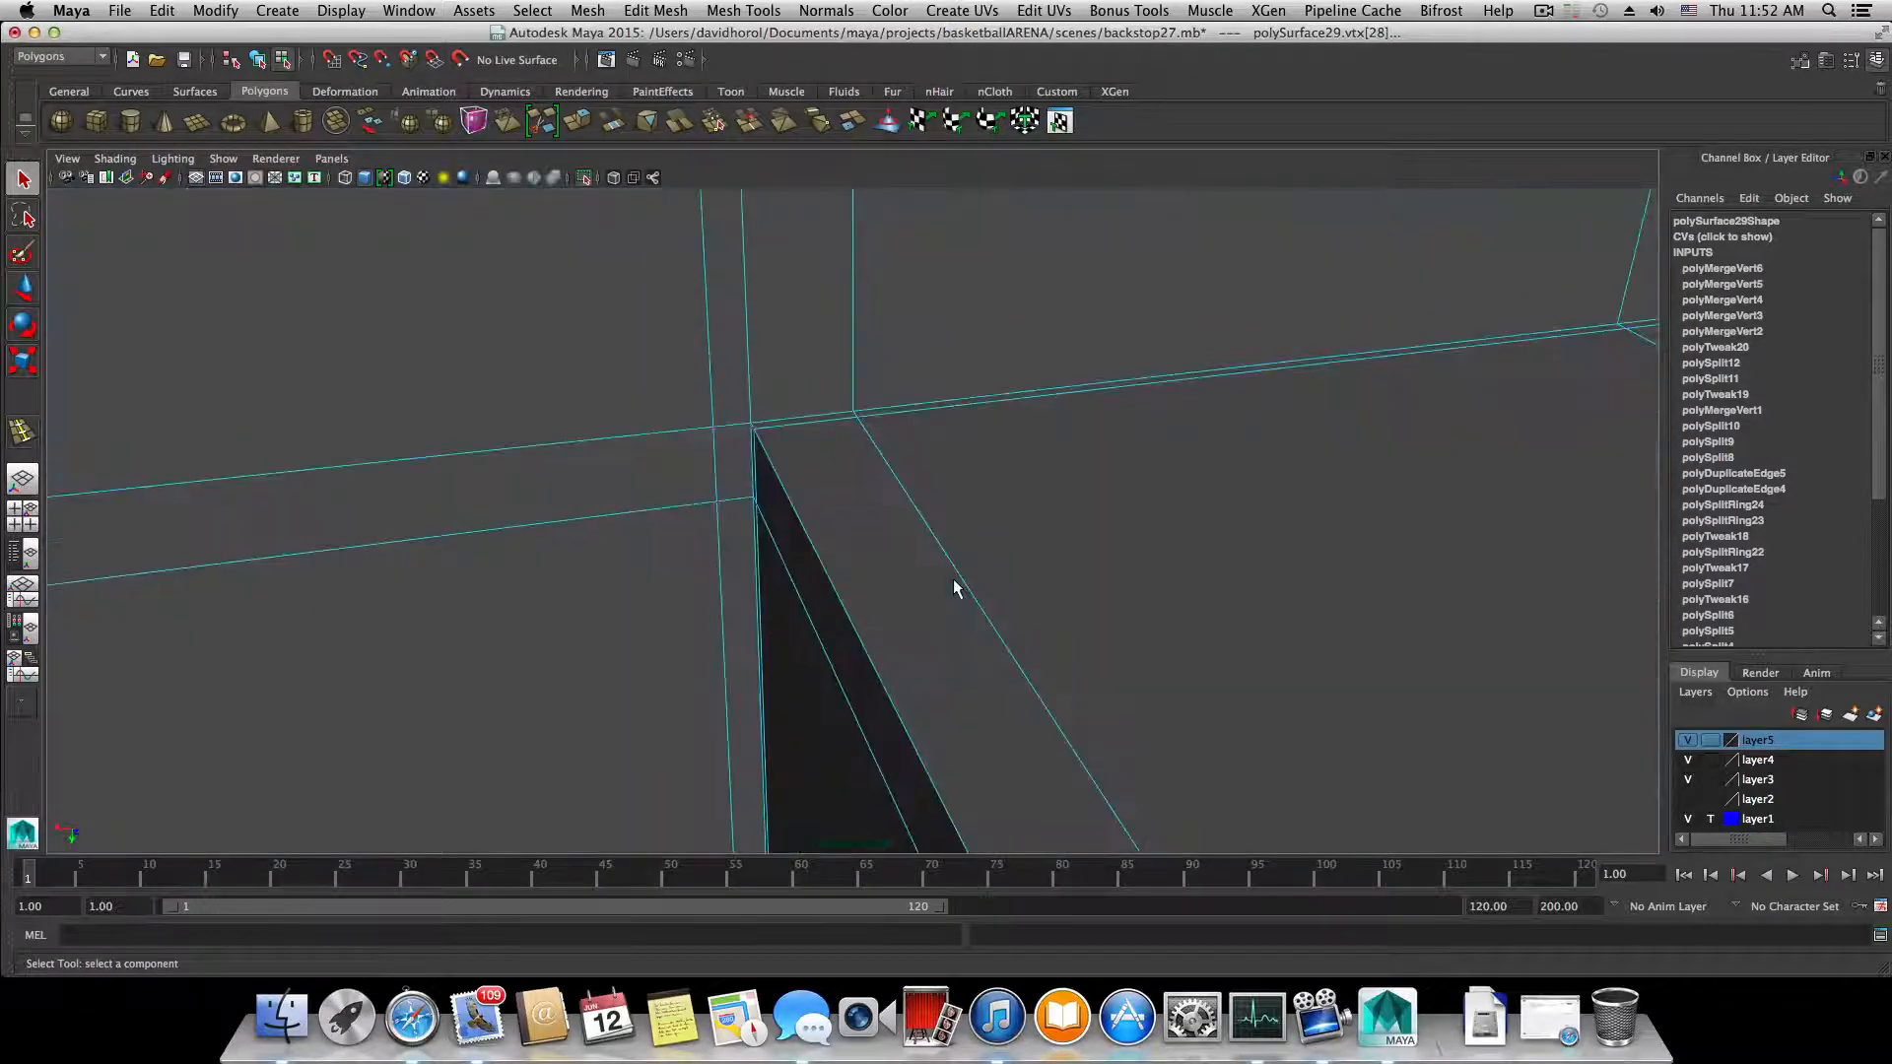
- Try applying Merge Components to the two neighbouring vertices at the corner between end plate and beam, and undo the merge
left_click(864, 420)
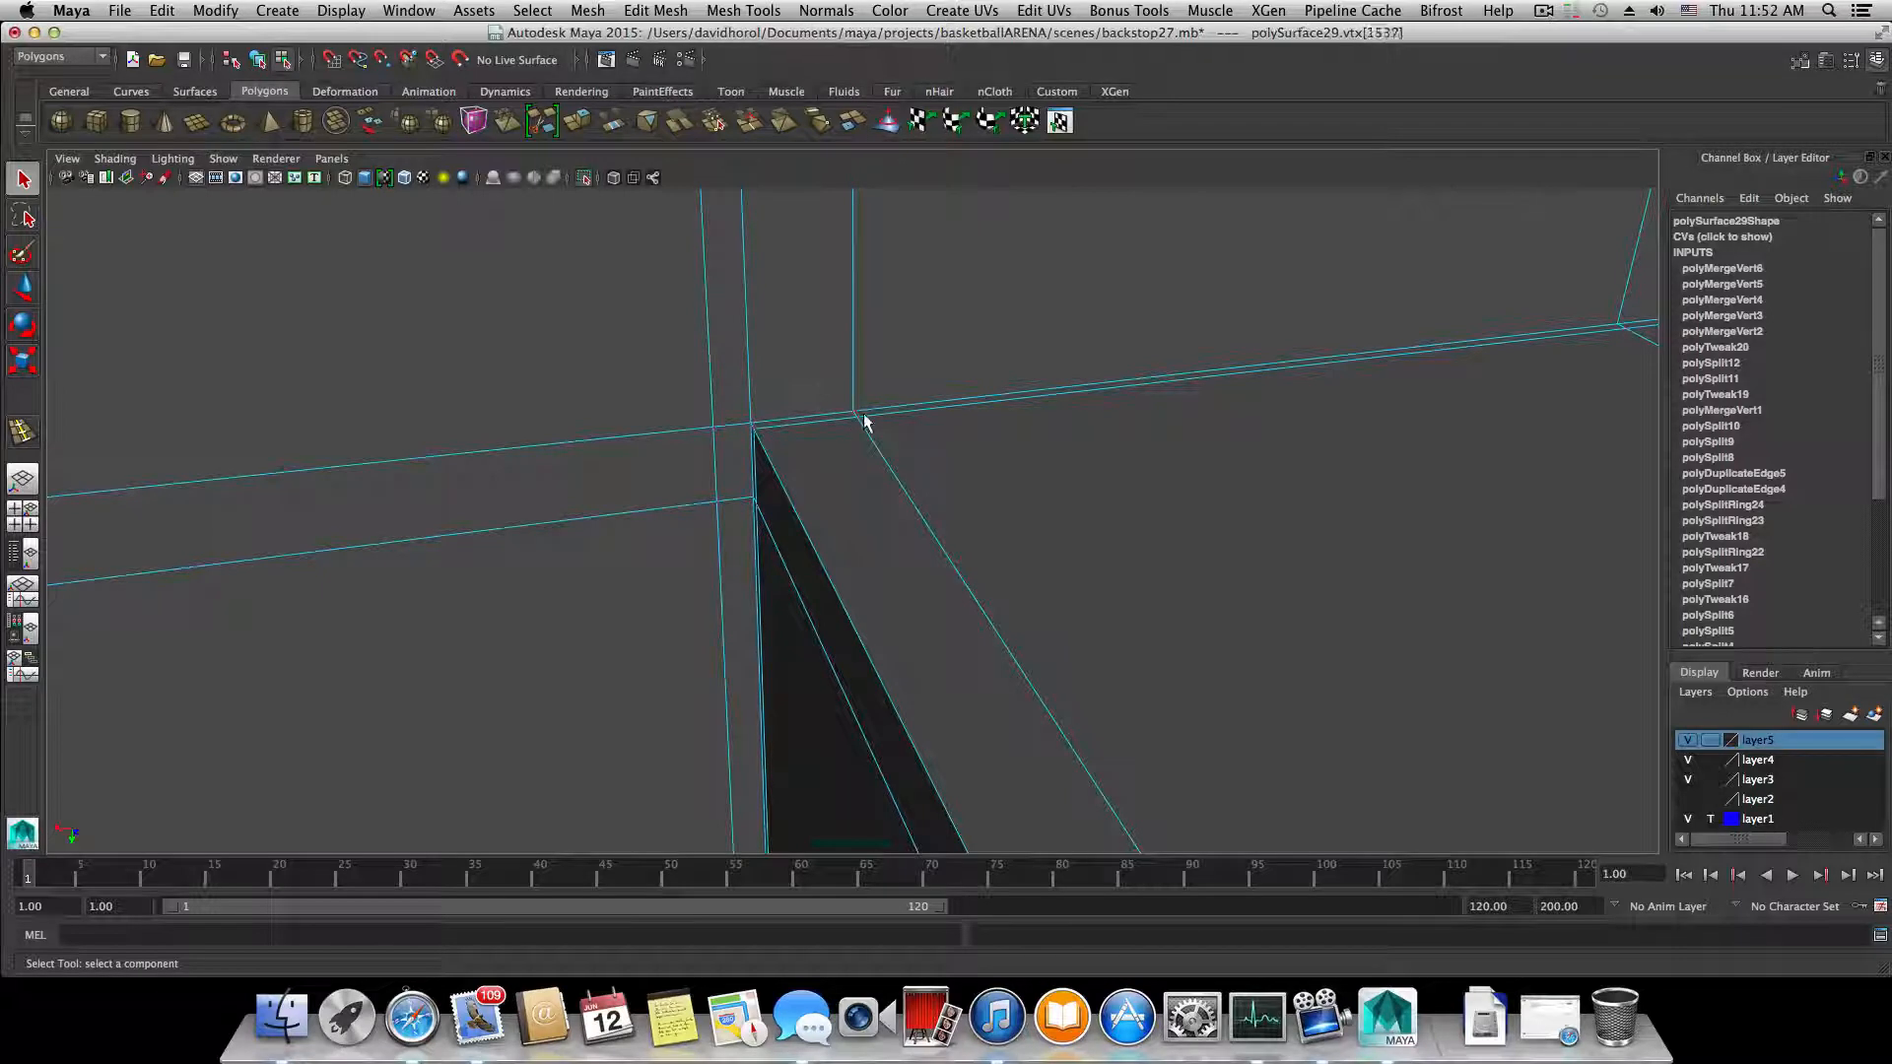
left_click(754, 430, "shift")
left_click(592, 10)
mouse_move(656, 10)
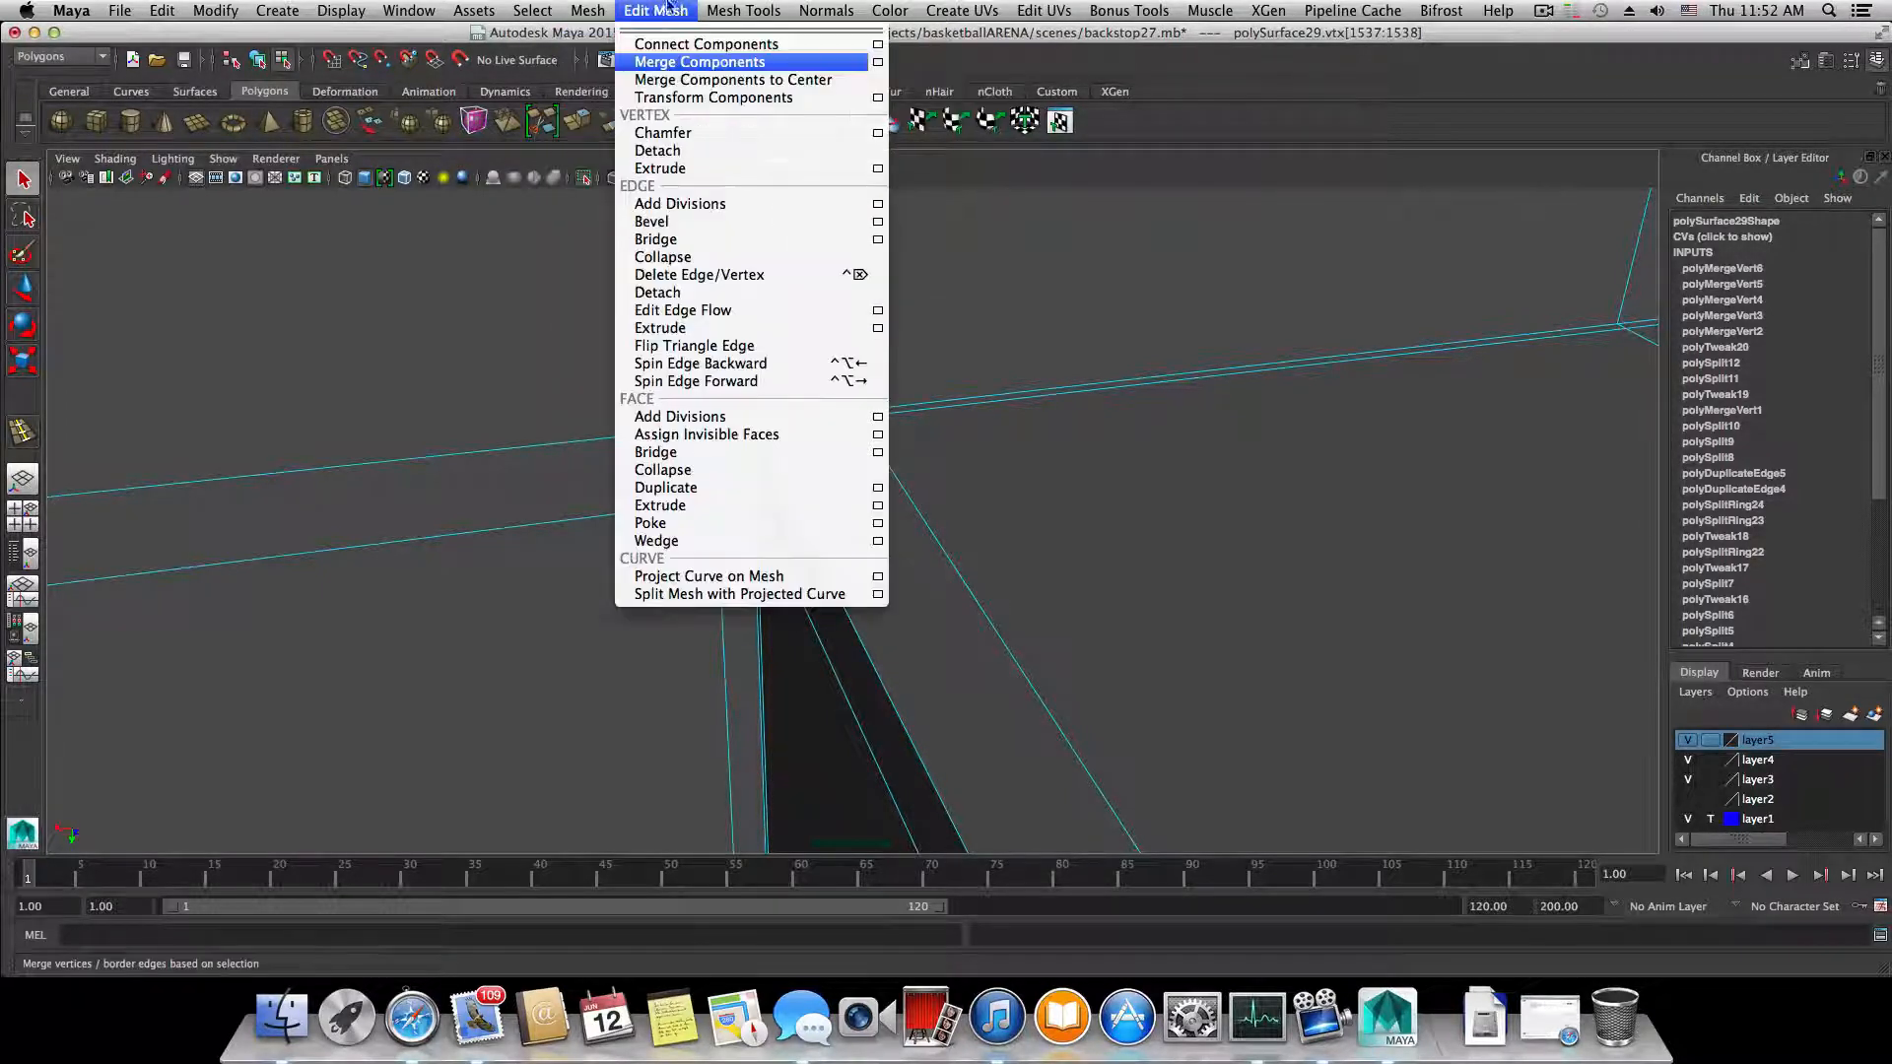
left_click(669, 63)
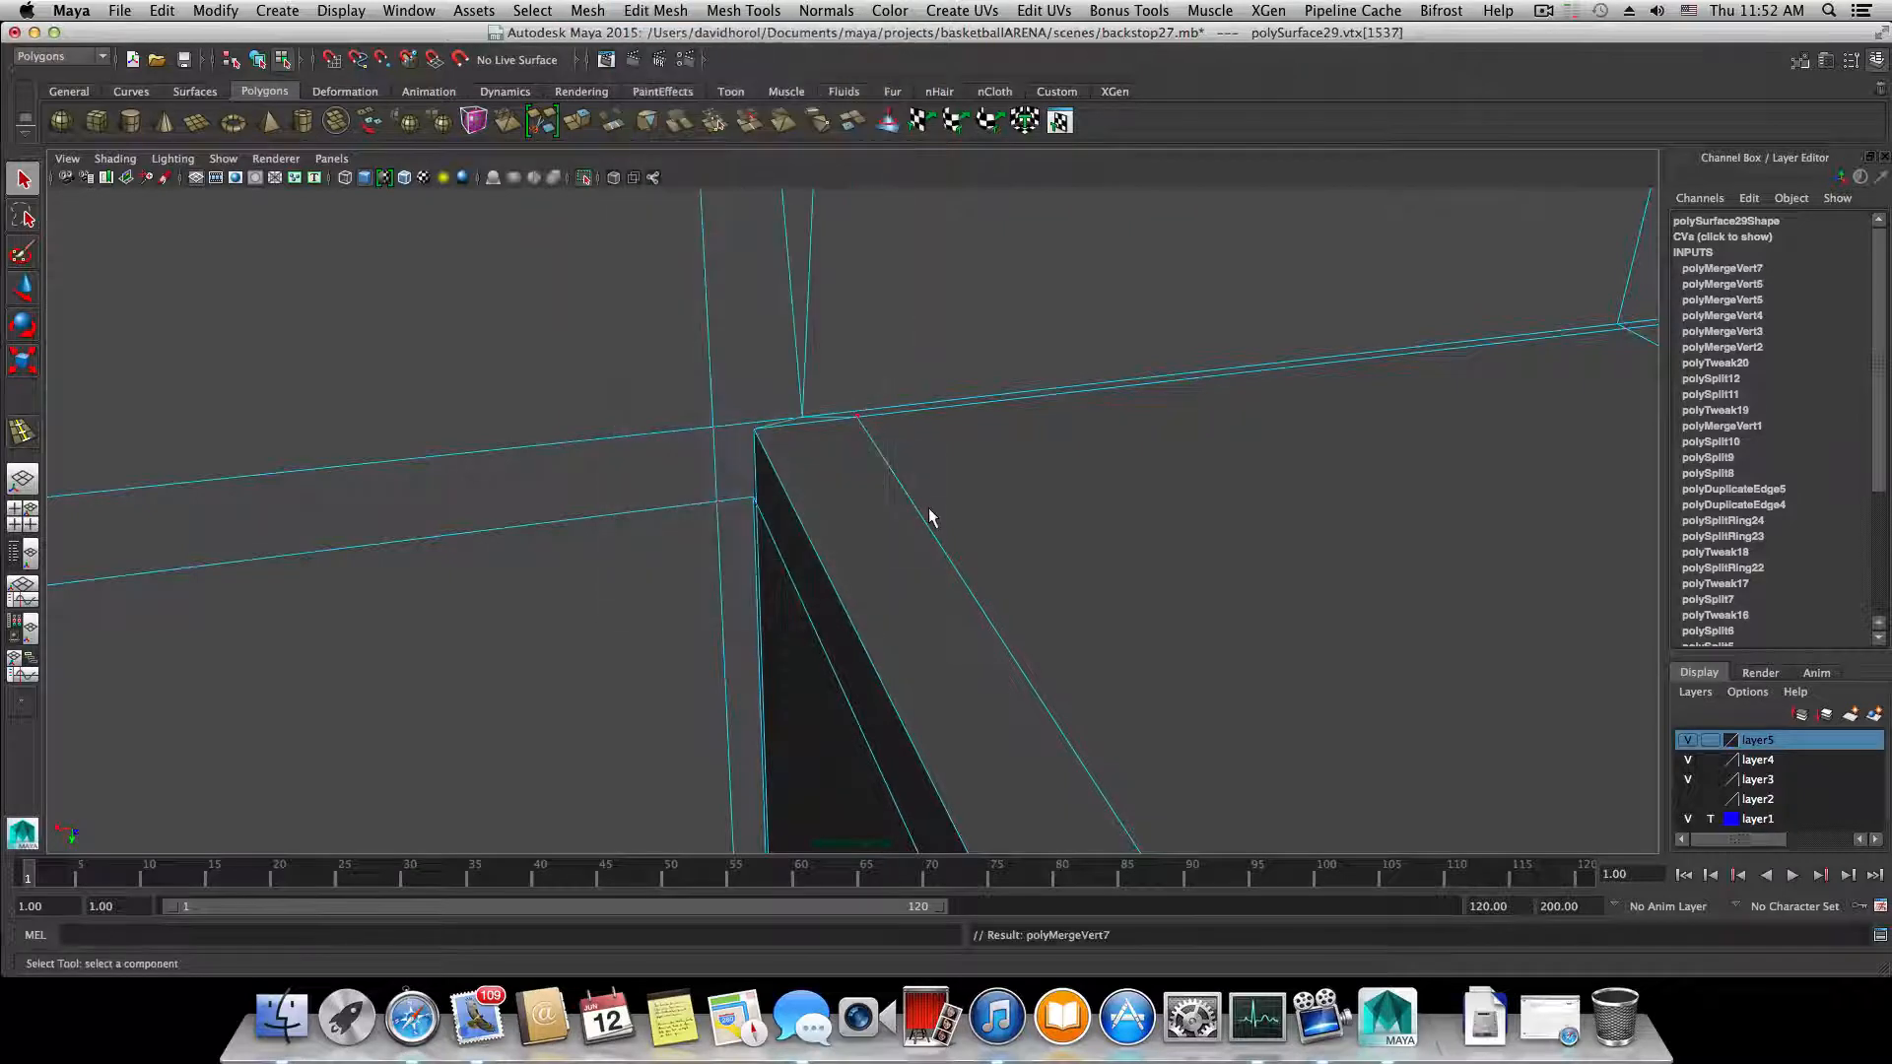
key("ctrl+z")
- Turn on X-Ray shading to see the frame's vertices through its surfaces
left_click_drag(1215, 493, 826, 380, "alt")
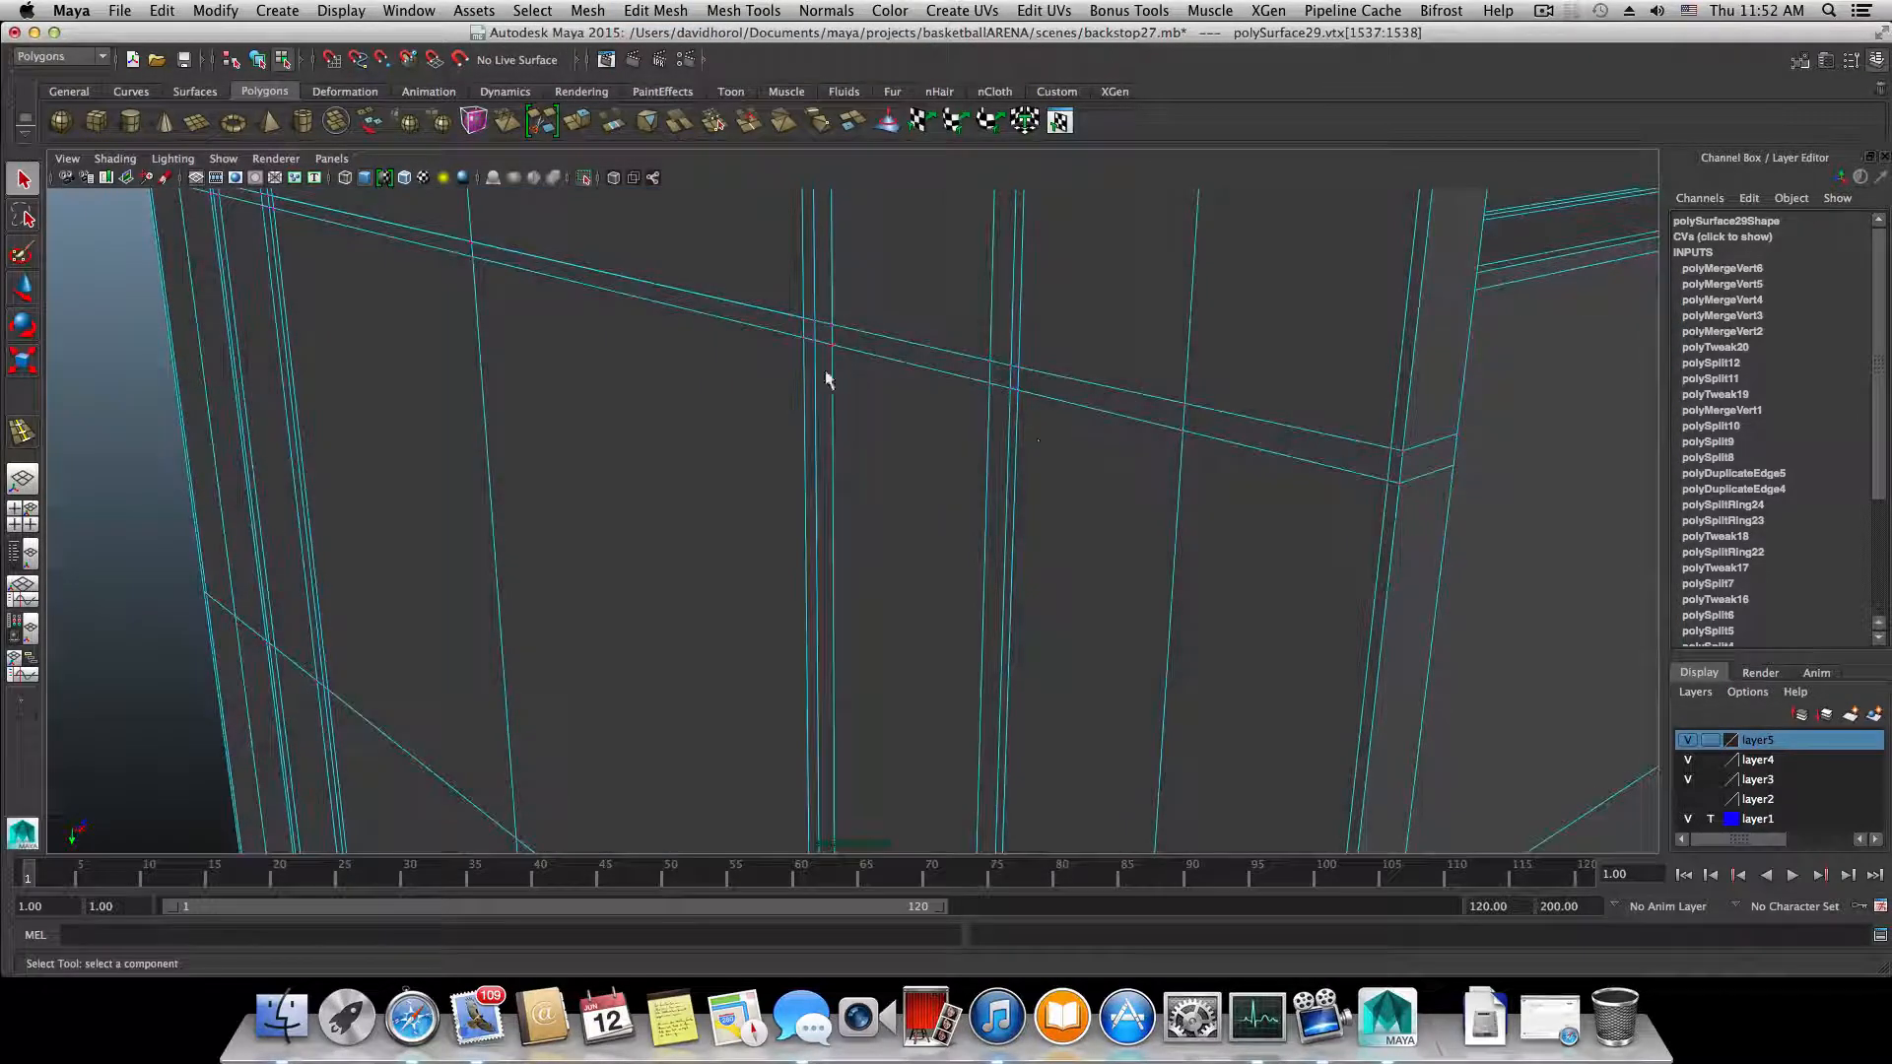
left_click(131, 163)
left_click(213, 371)
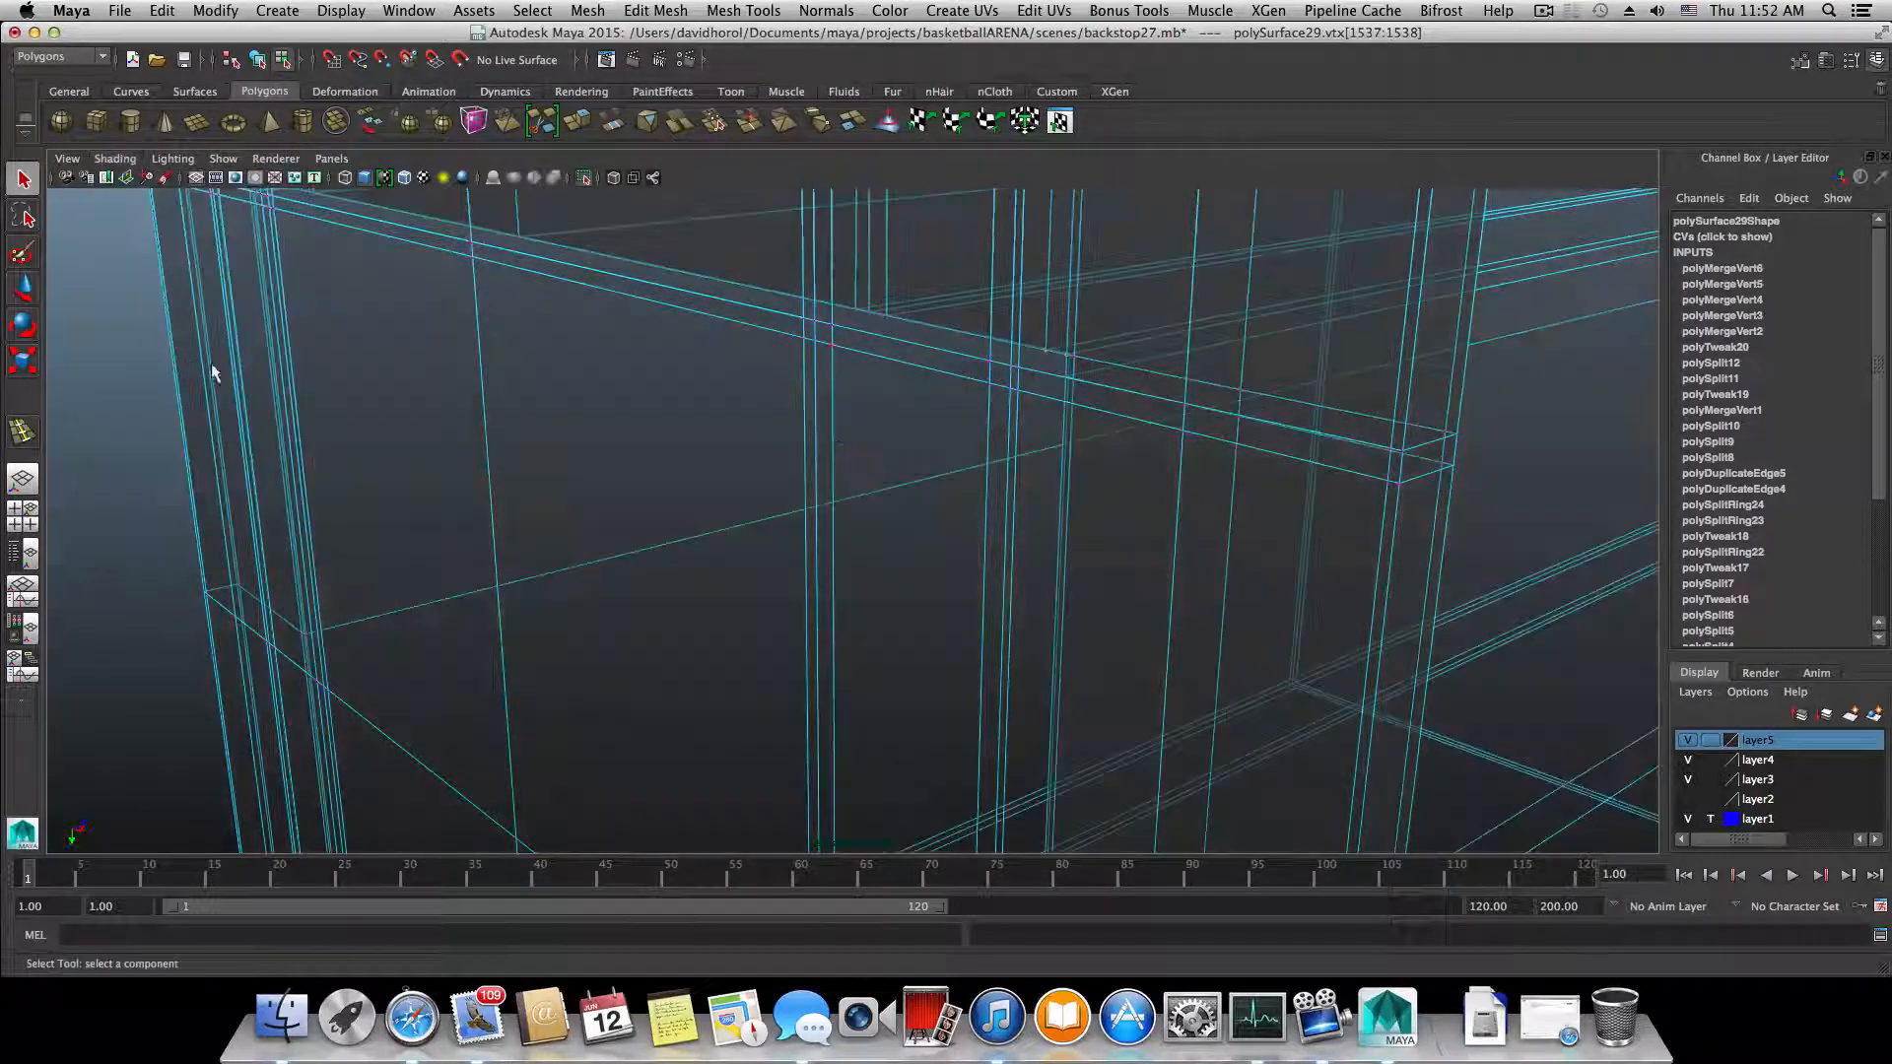
- Select the vertices clustered where the inner vertical loops cross the horizontal loops through the mesh and apply Merge Components
left_click_drag(832, 416, 1081, 388, "alt")
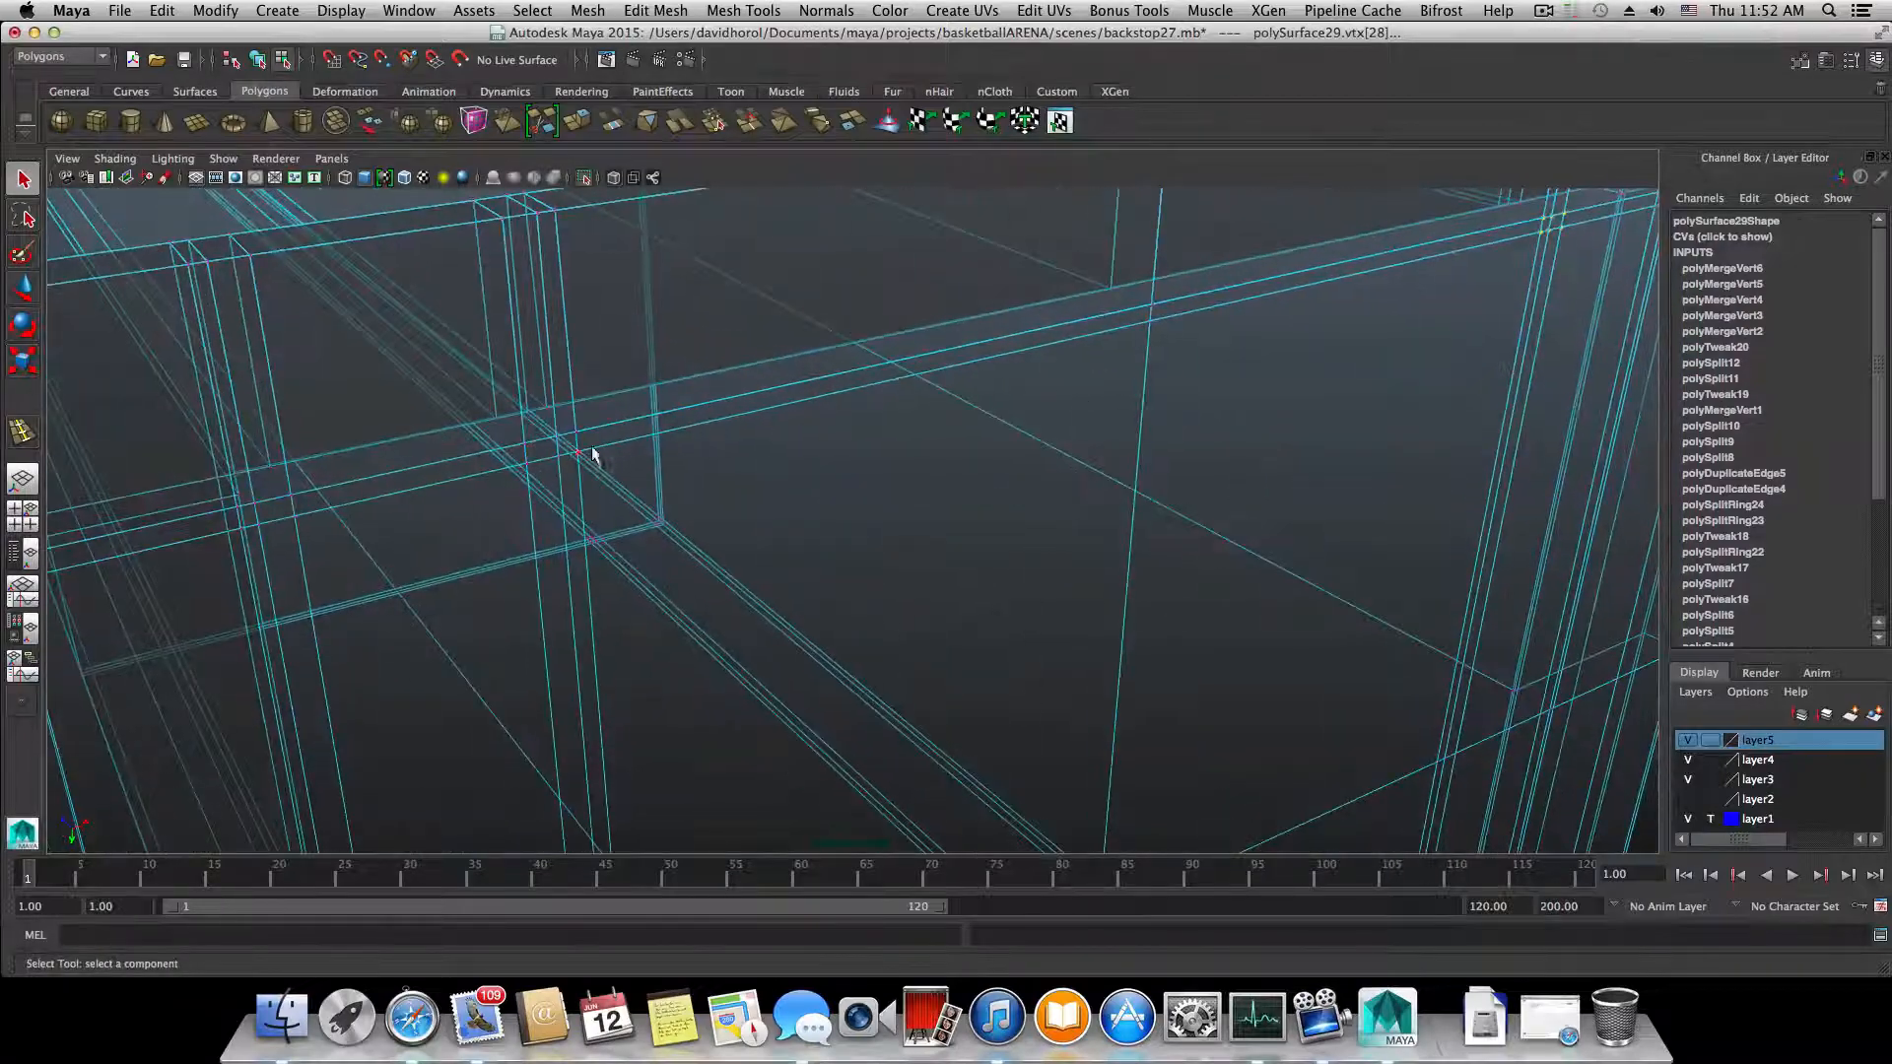
left_click_drag(645, 463, 693, 456, "alt")
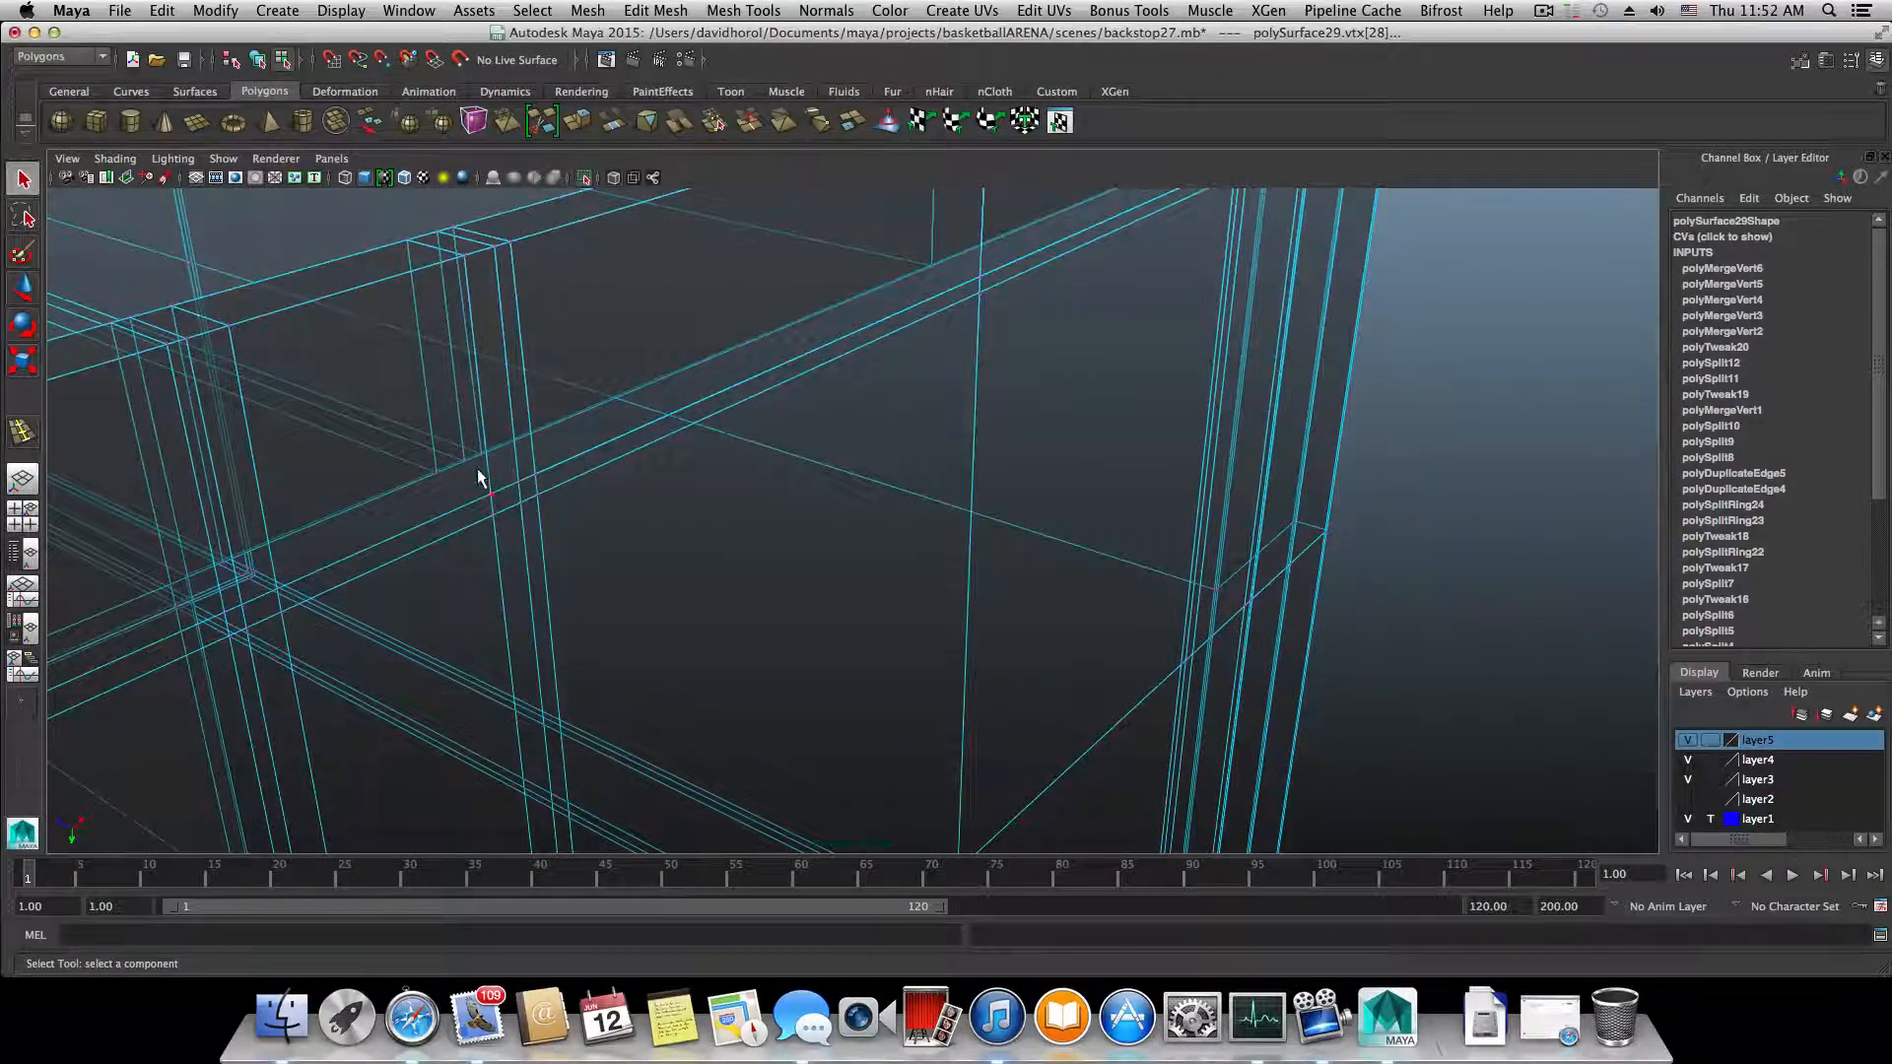
left_click_drag(483, 471, 570, 540)
left_click_drag(719, 477, 641, 453, "alt")
left_click_drag(774, 449, 824, 337, "alt")
left_click(699, 10)
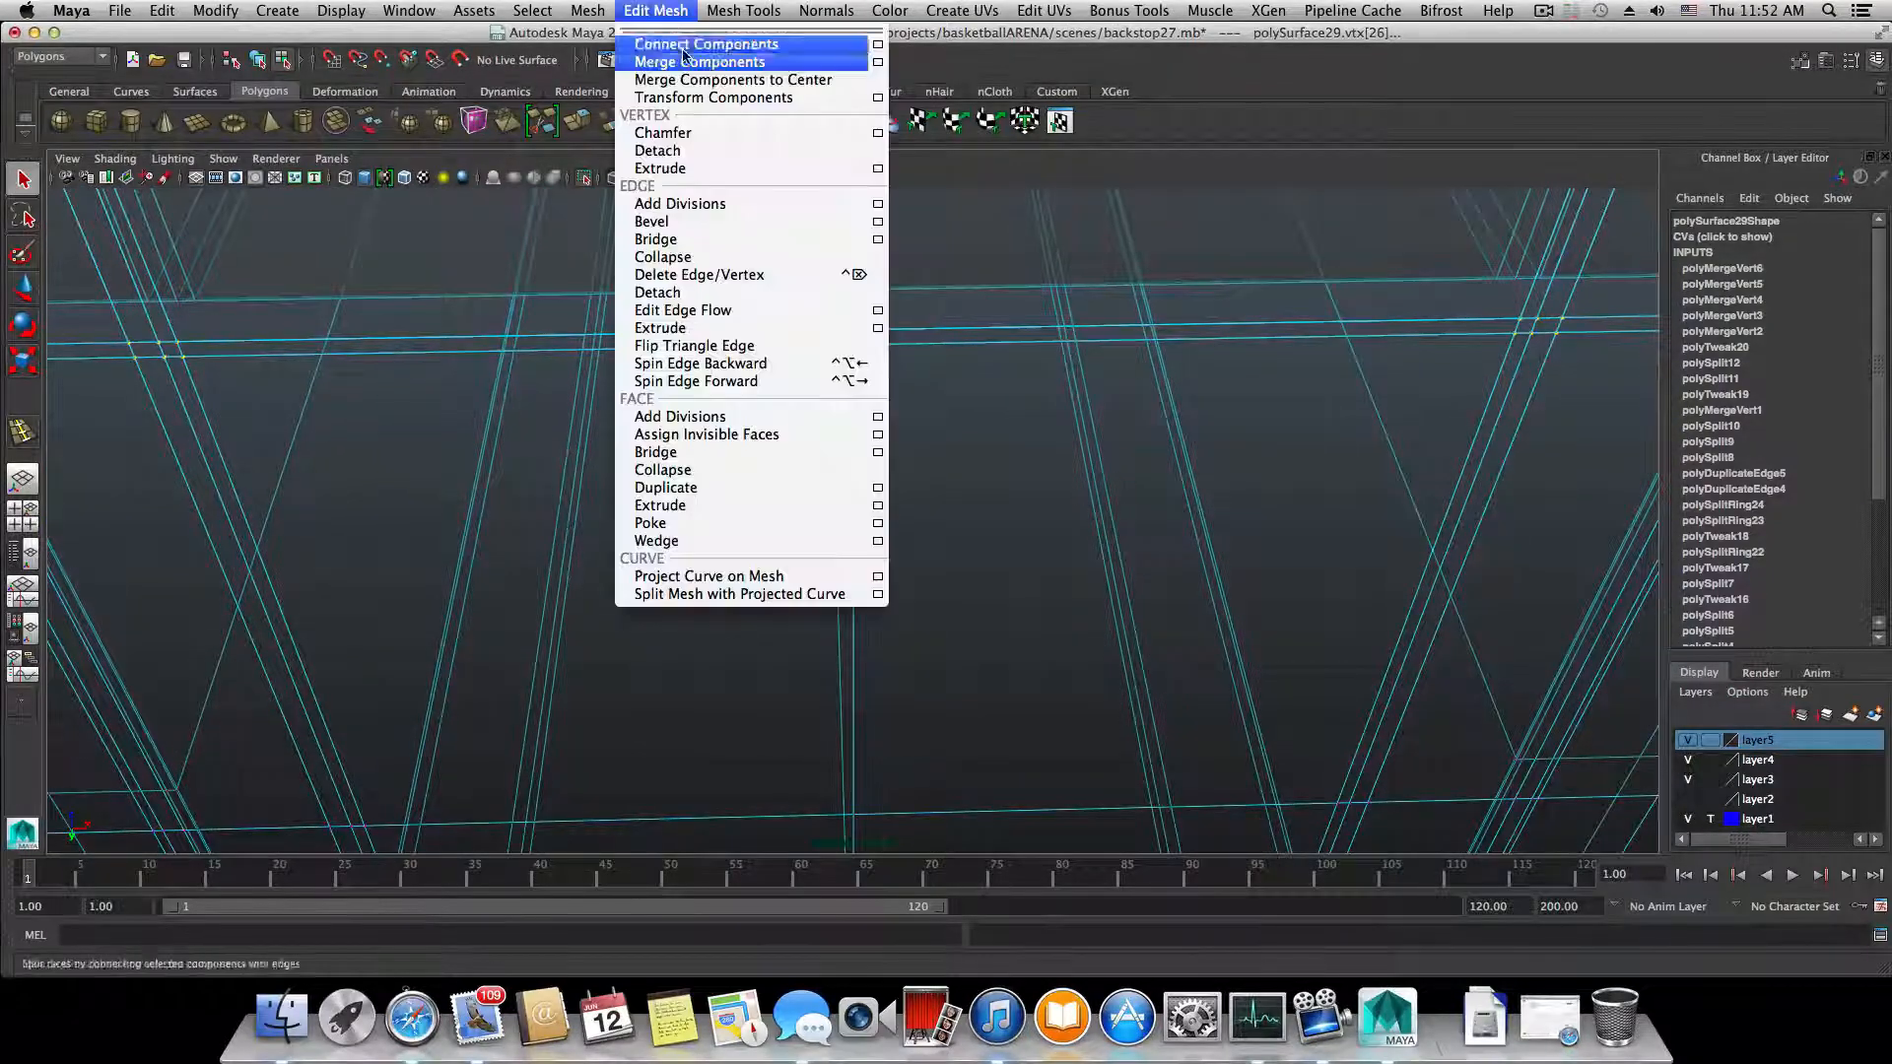
left_click(690, 63)
- Preview the frame smoothed in wireframe and return to shaded display
scroll(831, 428, "down", 5)
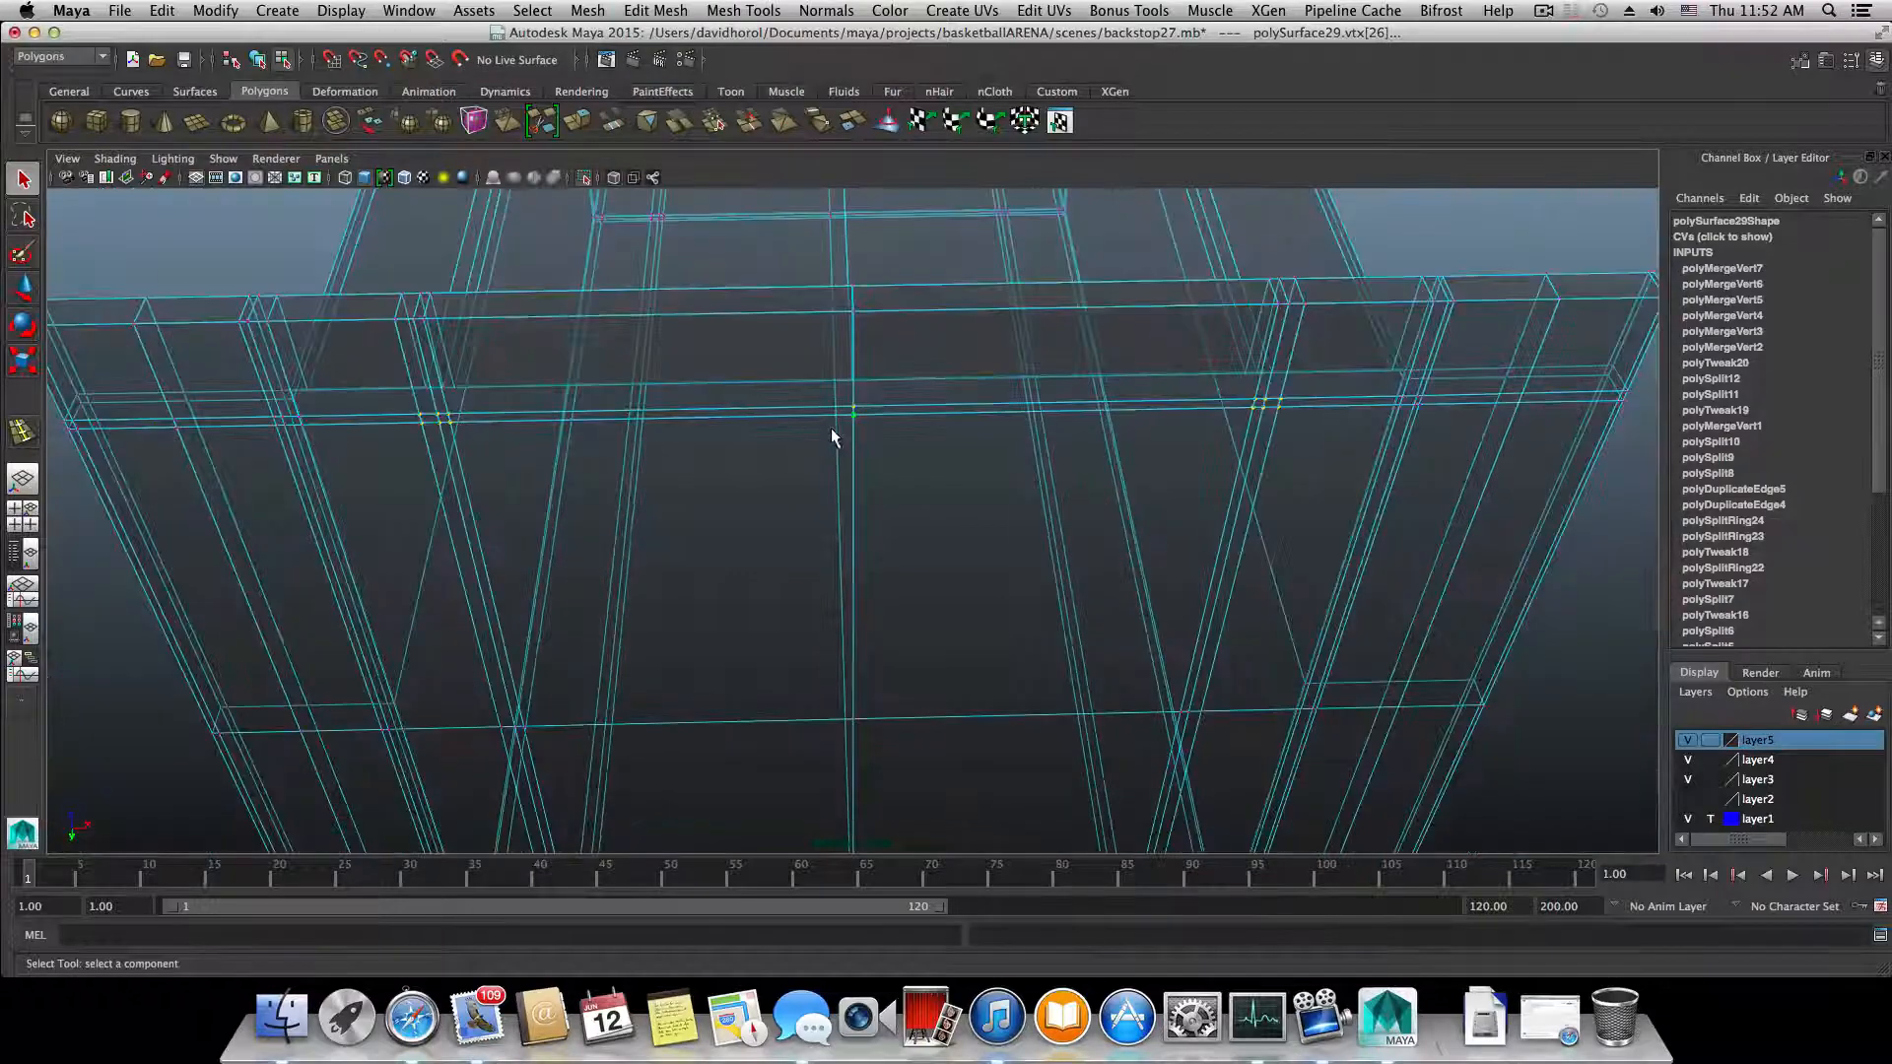
key("4")
key("3")
key("1")
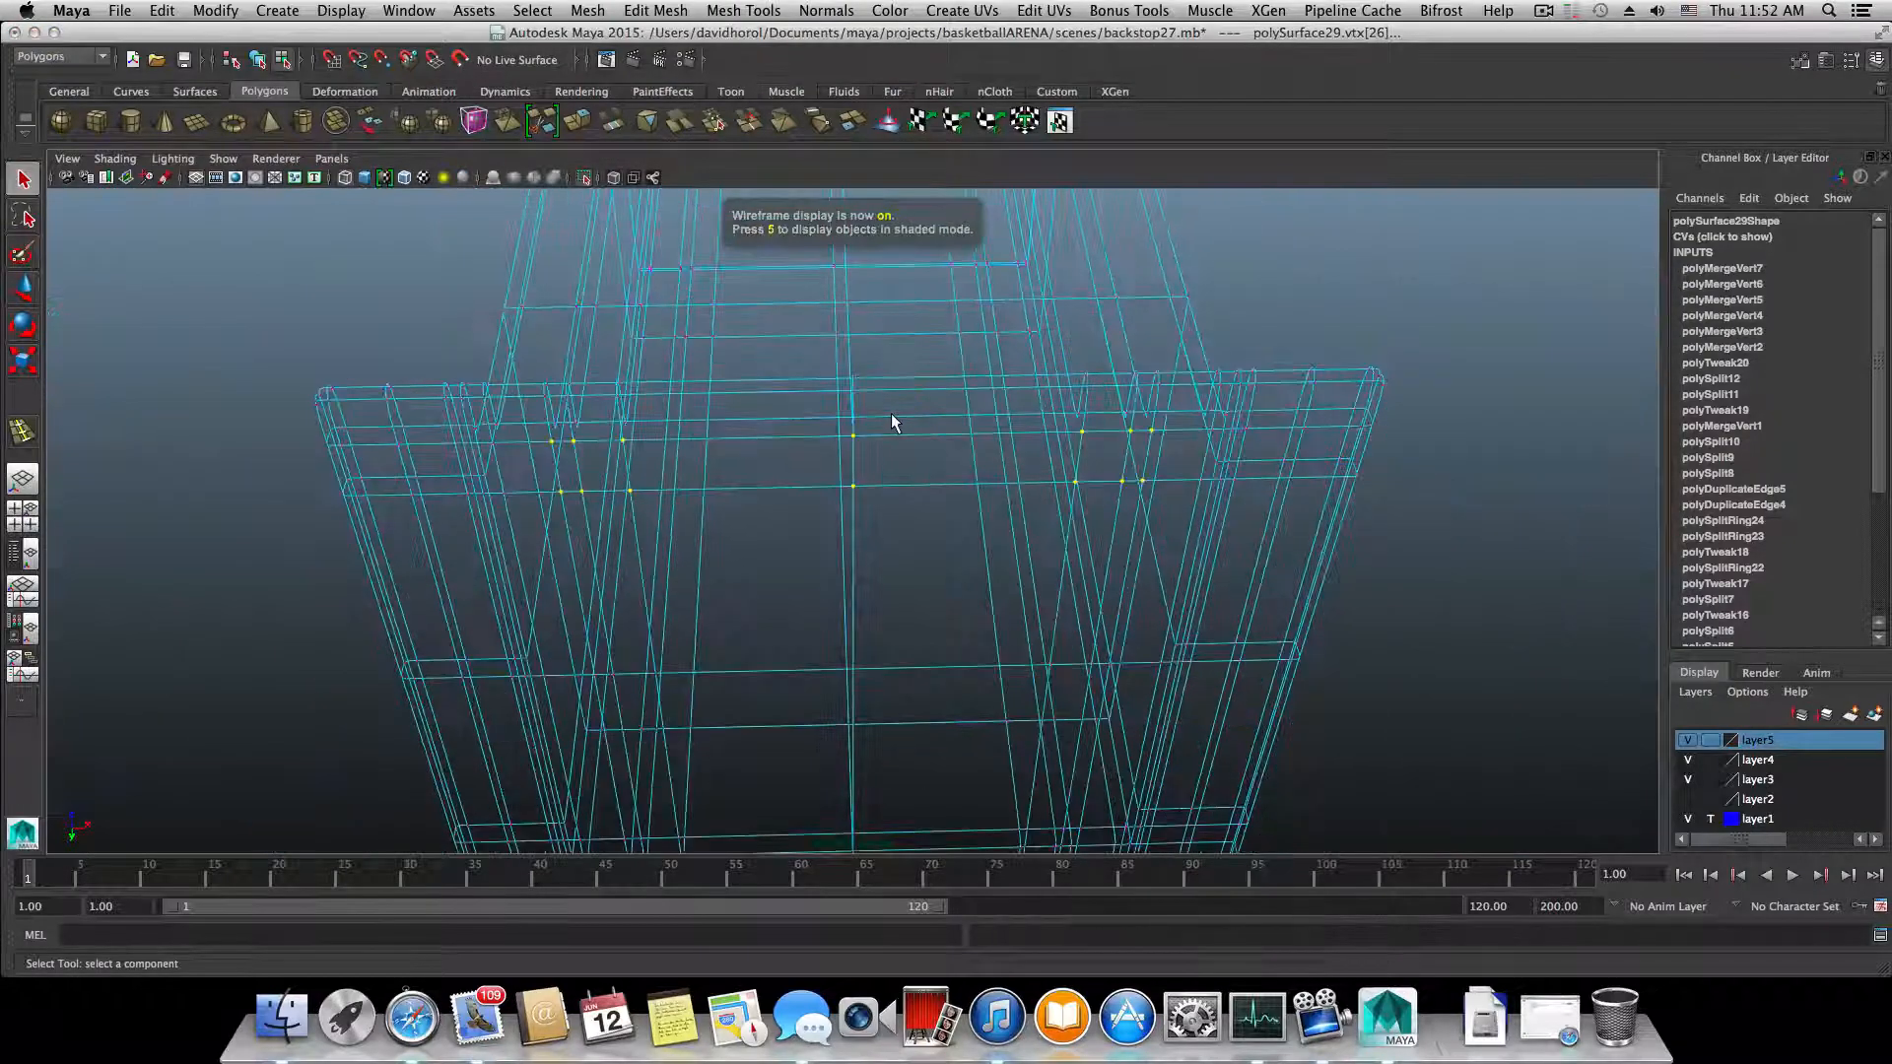
key("5")
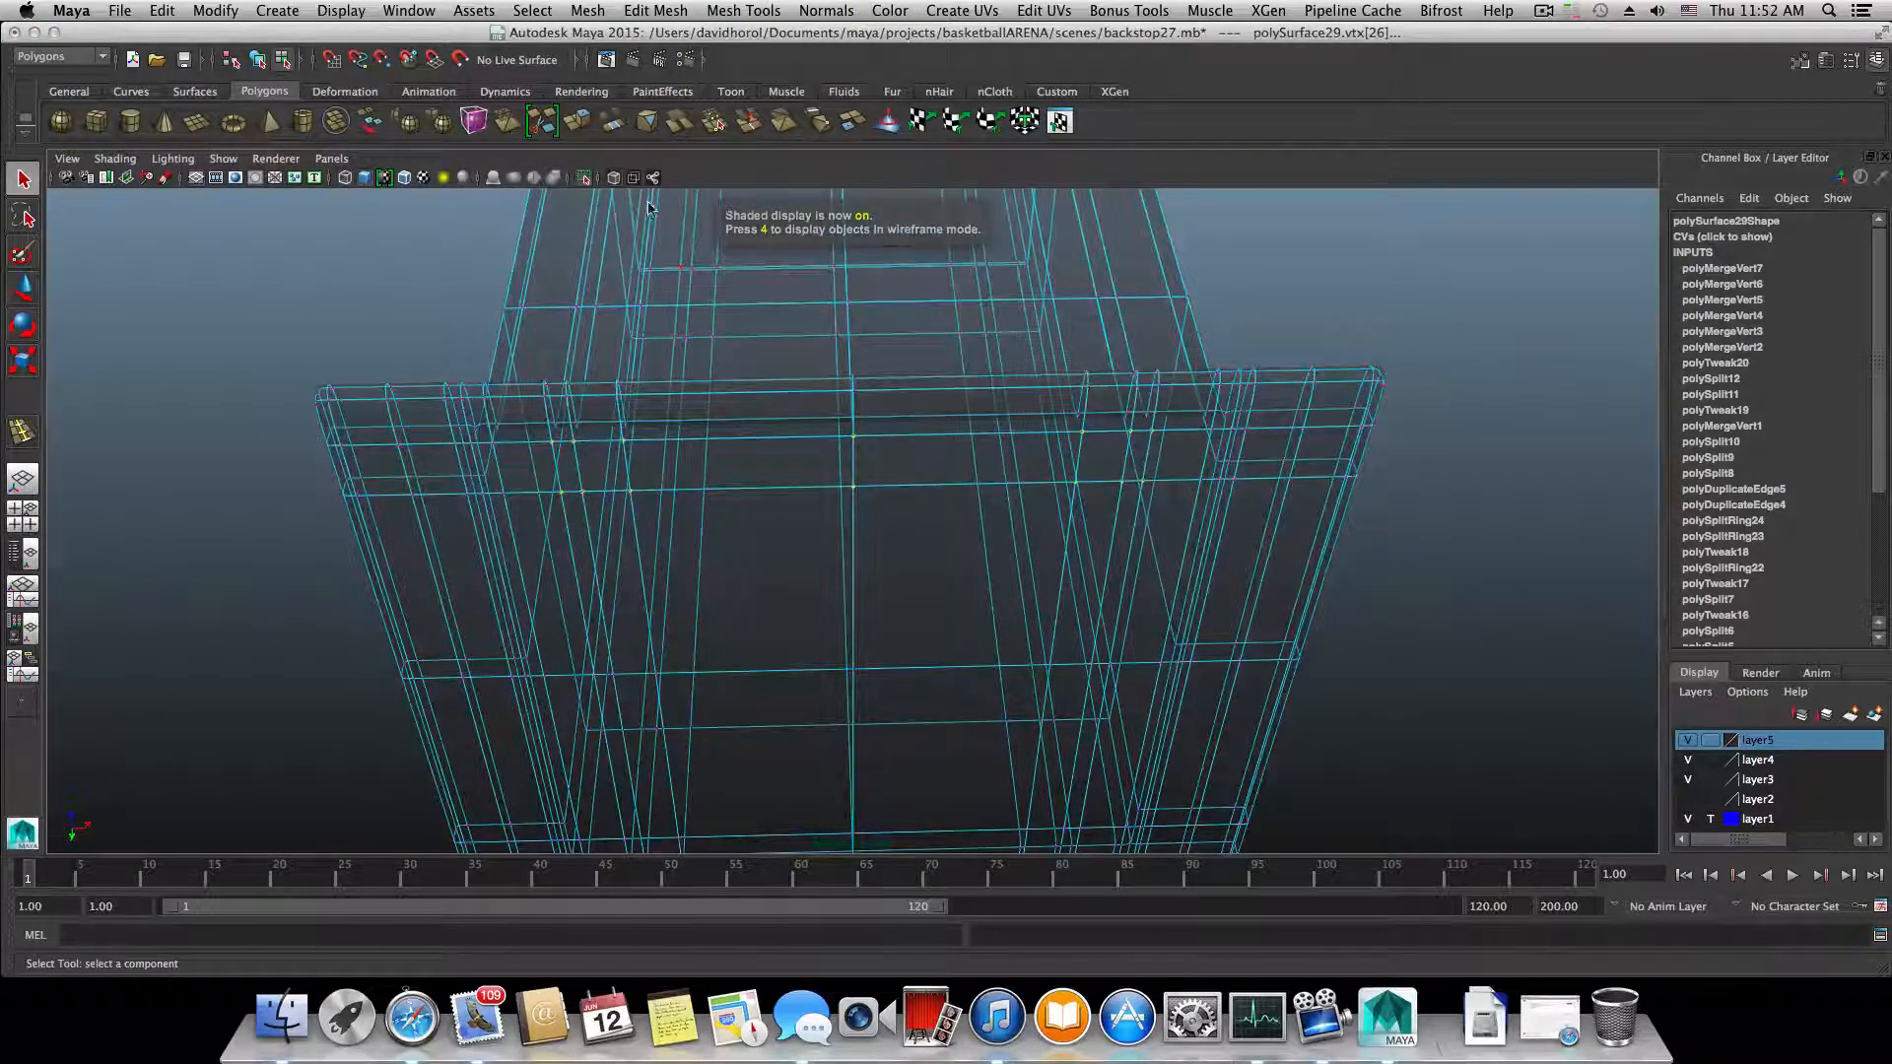
- Turn off X-Ray shading so the frame displays solid
left_click(127, 157)
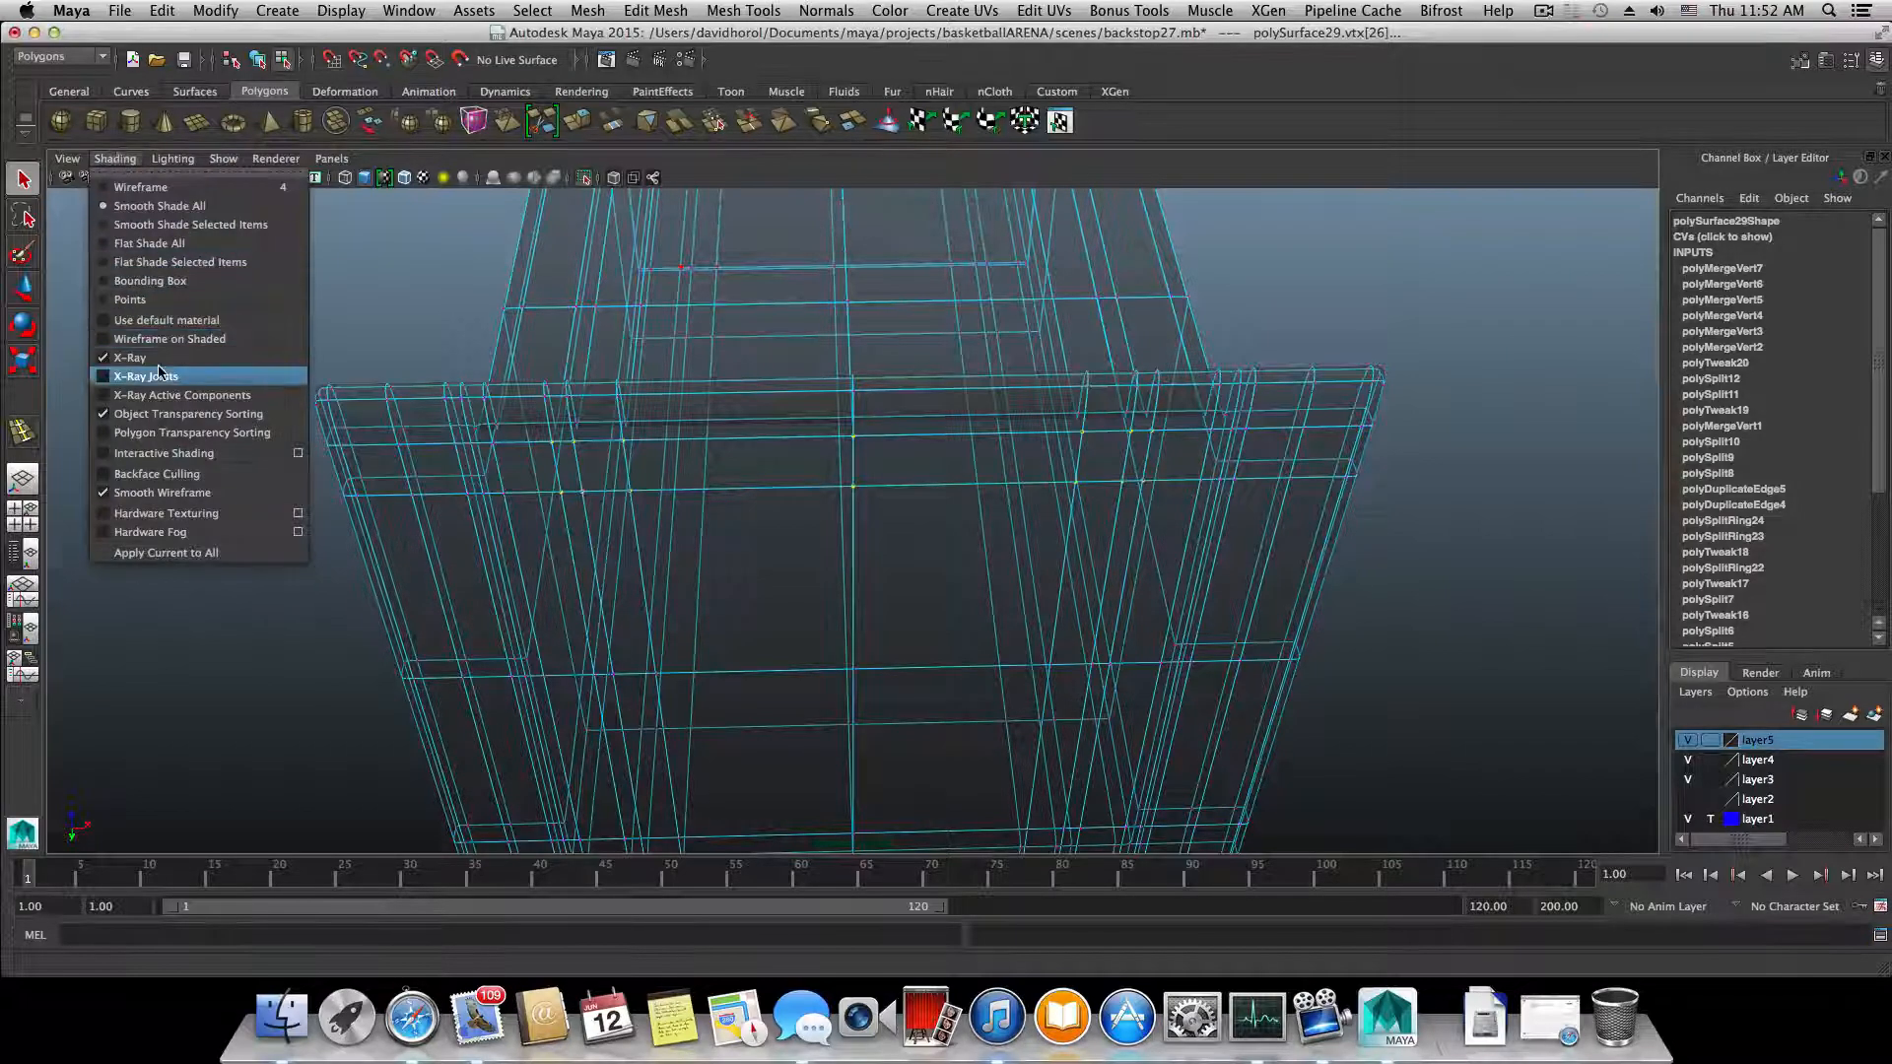
left_click(138, 376)
left_click(115, 157)
left_click(128, 357)
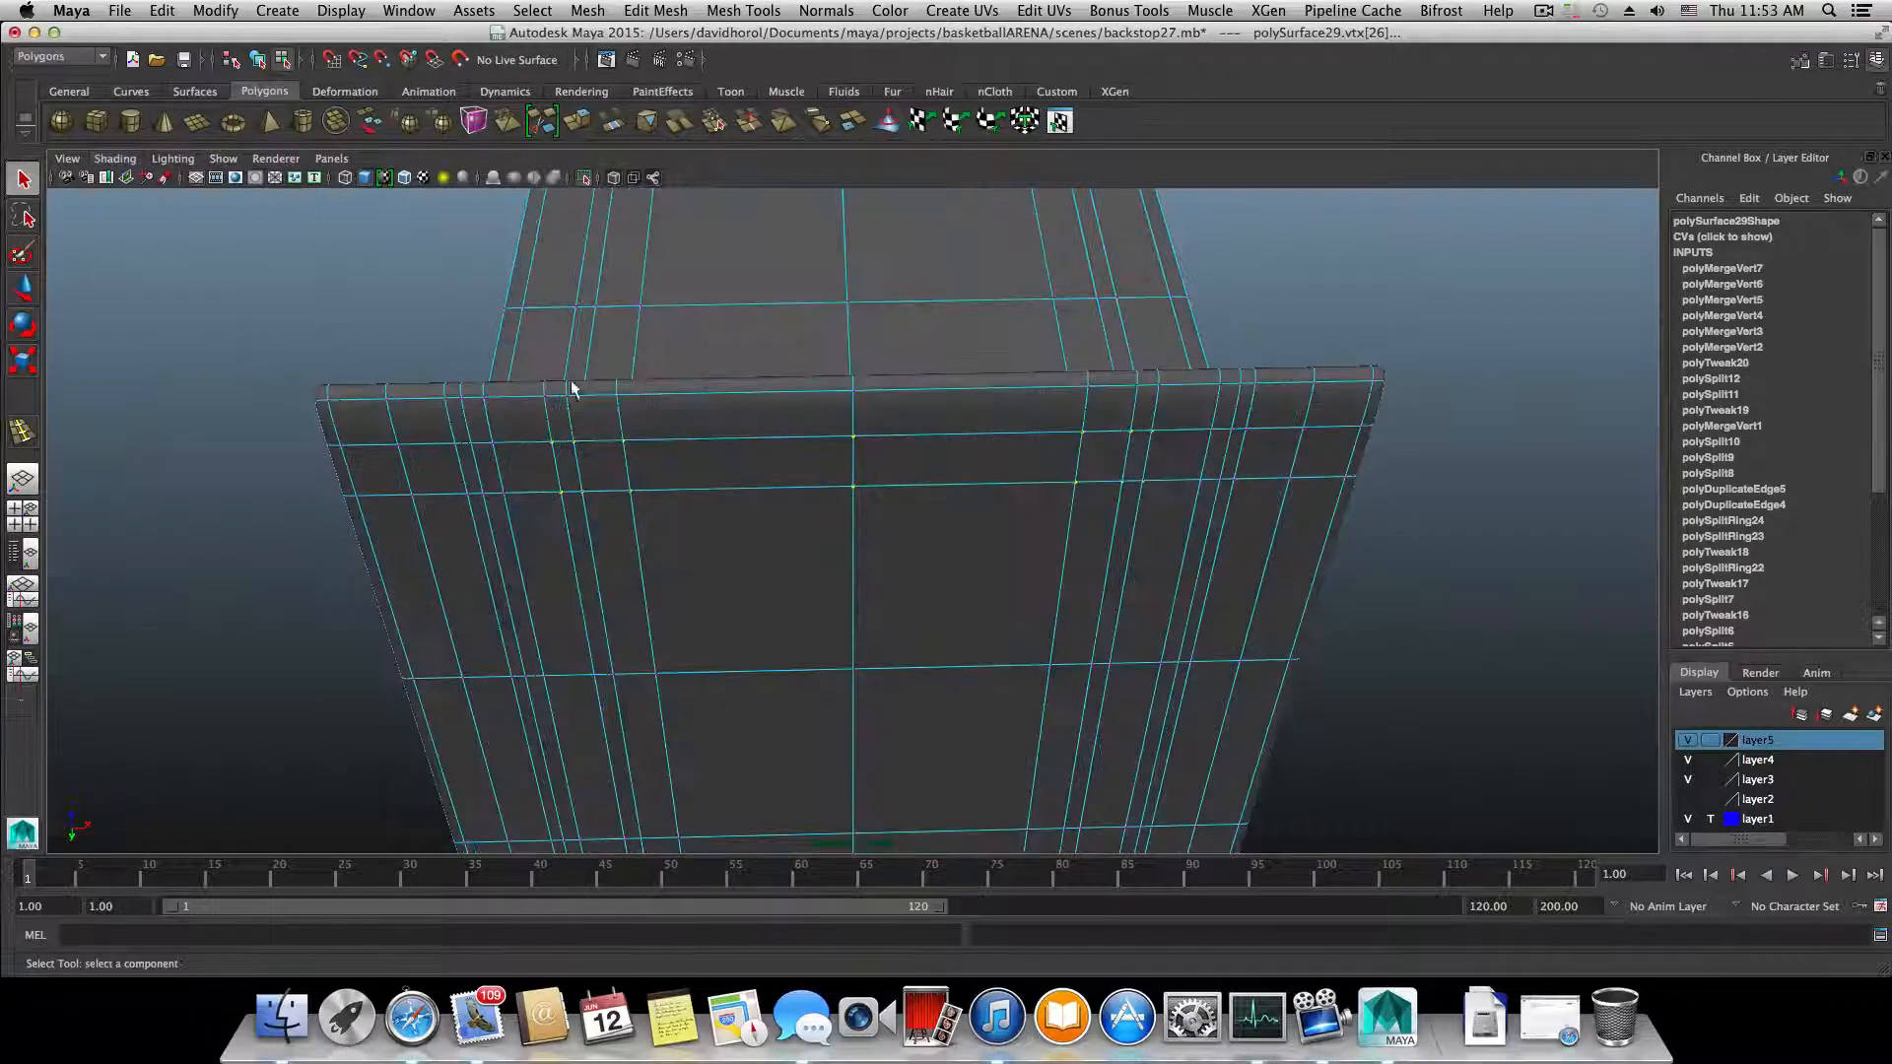
- Switch to object mode and insert an edge loop around the beam close to its junction with the end plate
scroll(706, 398, "down", 3)
left_click_drag(706, 398, 794, 460, "alt")
scroll(937, 327, "up", 4)
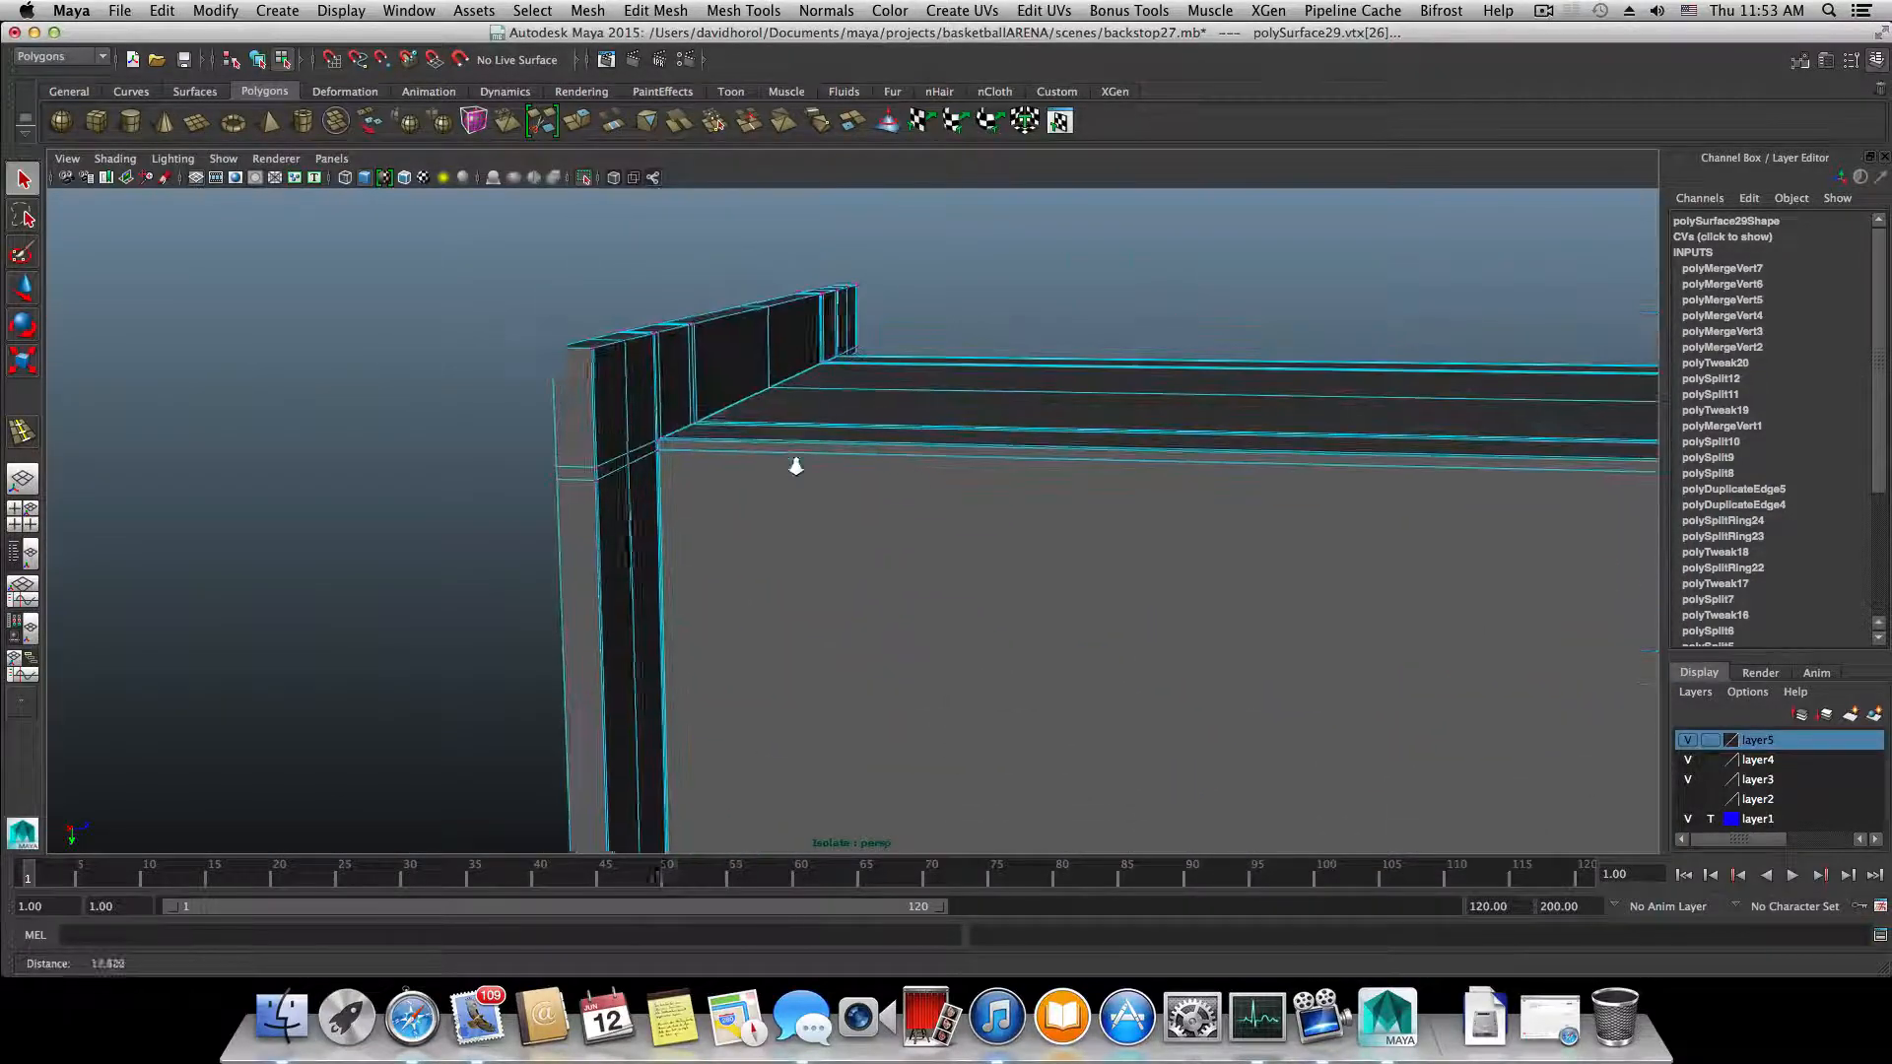
scroll(799, 394, "up", 5)
key("F8")
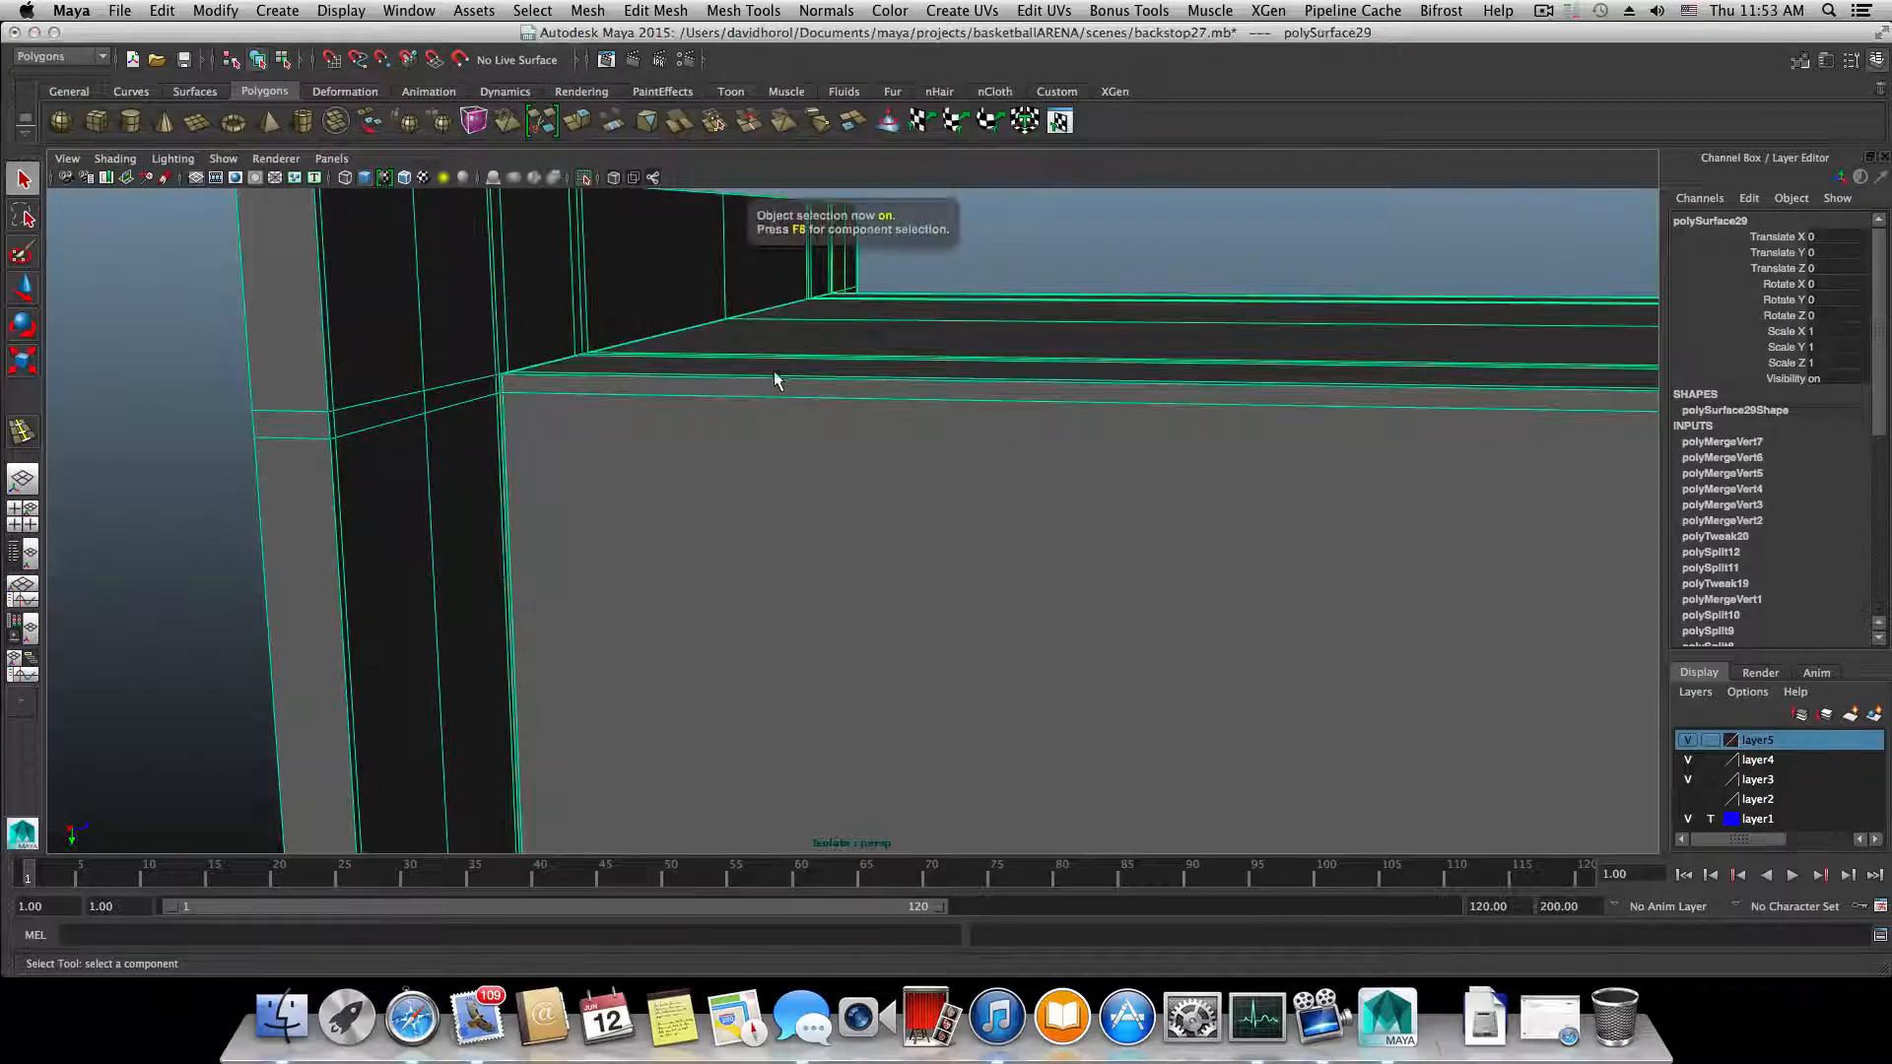
left_click_drag(773, 380, 872, 576, "alt")
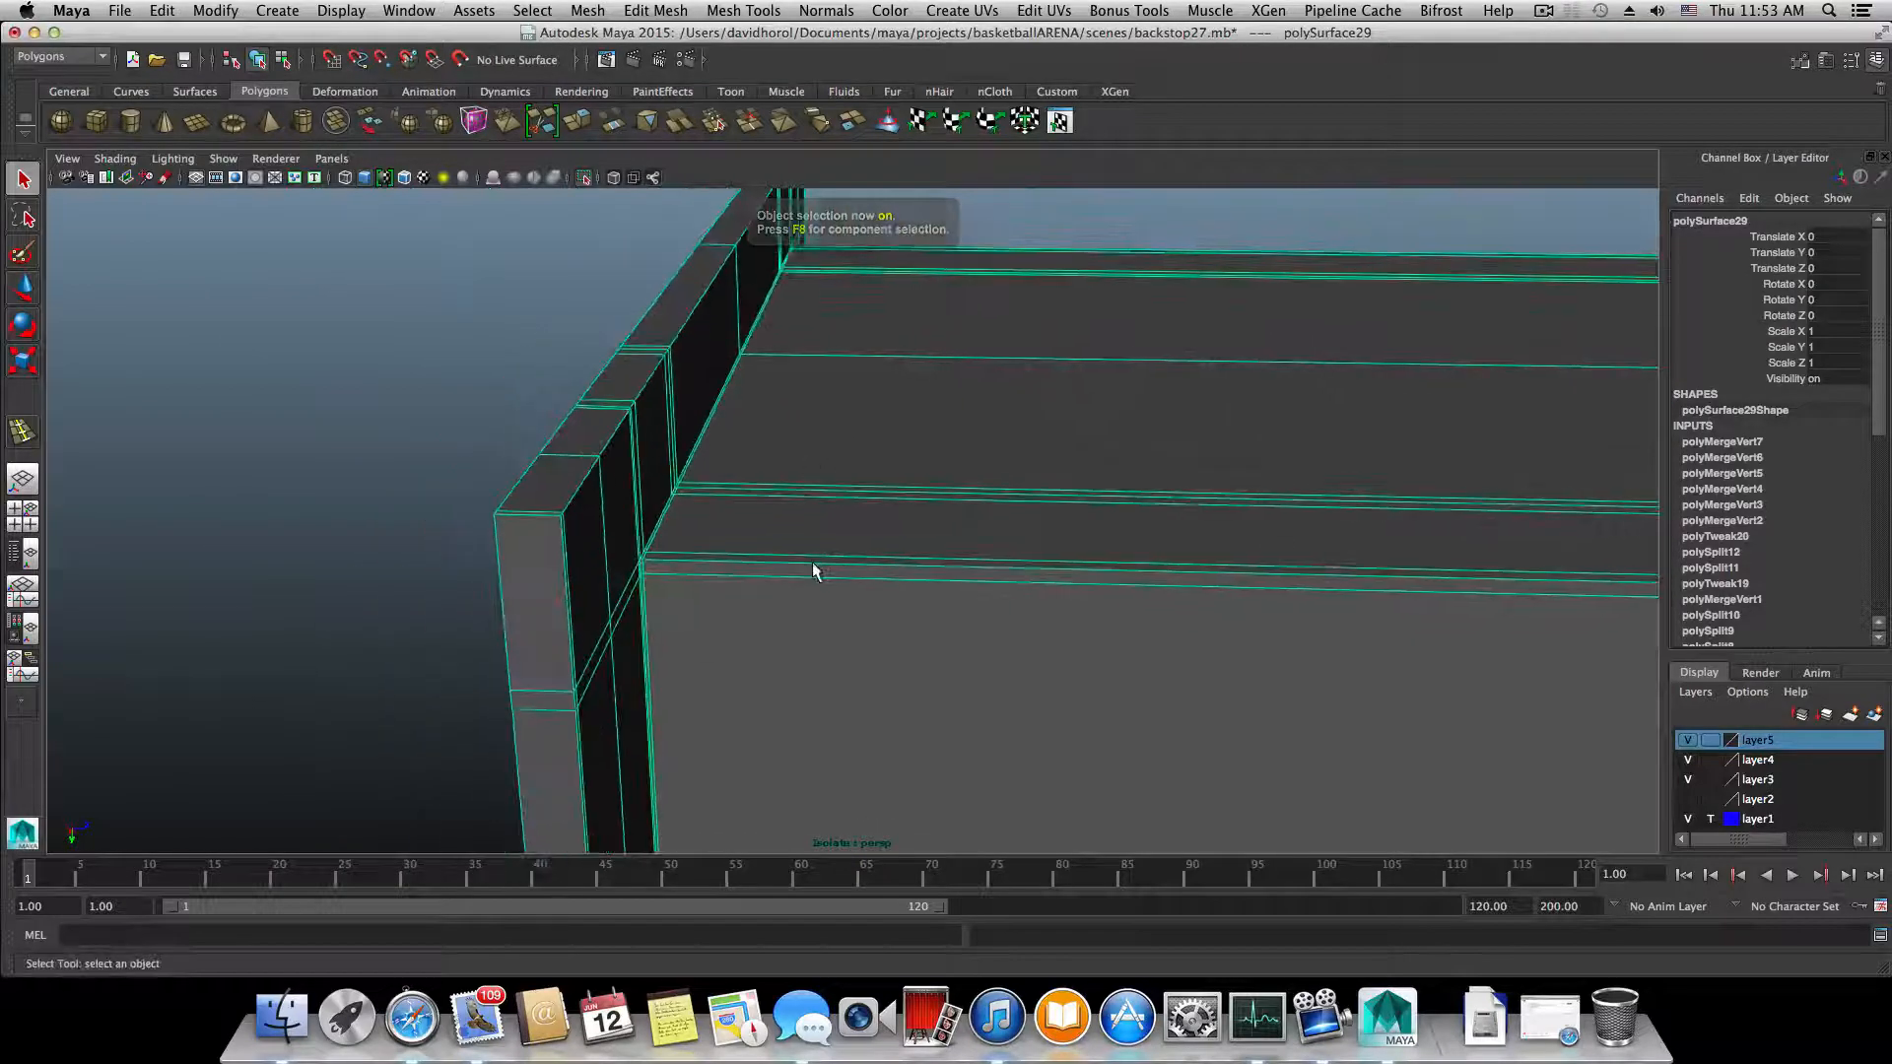
right_click_drag(811, 566, 737, 571, "shift")
left_click_drag(737, 571, 651, 570)
scroll(652, 572, "up", 3)
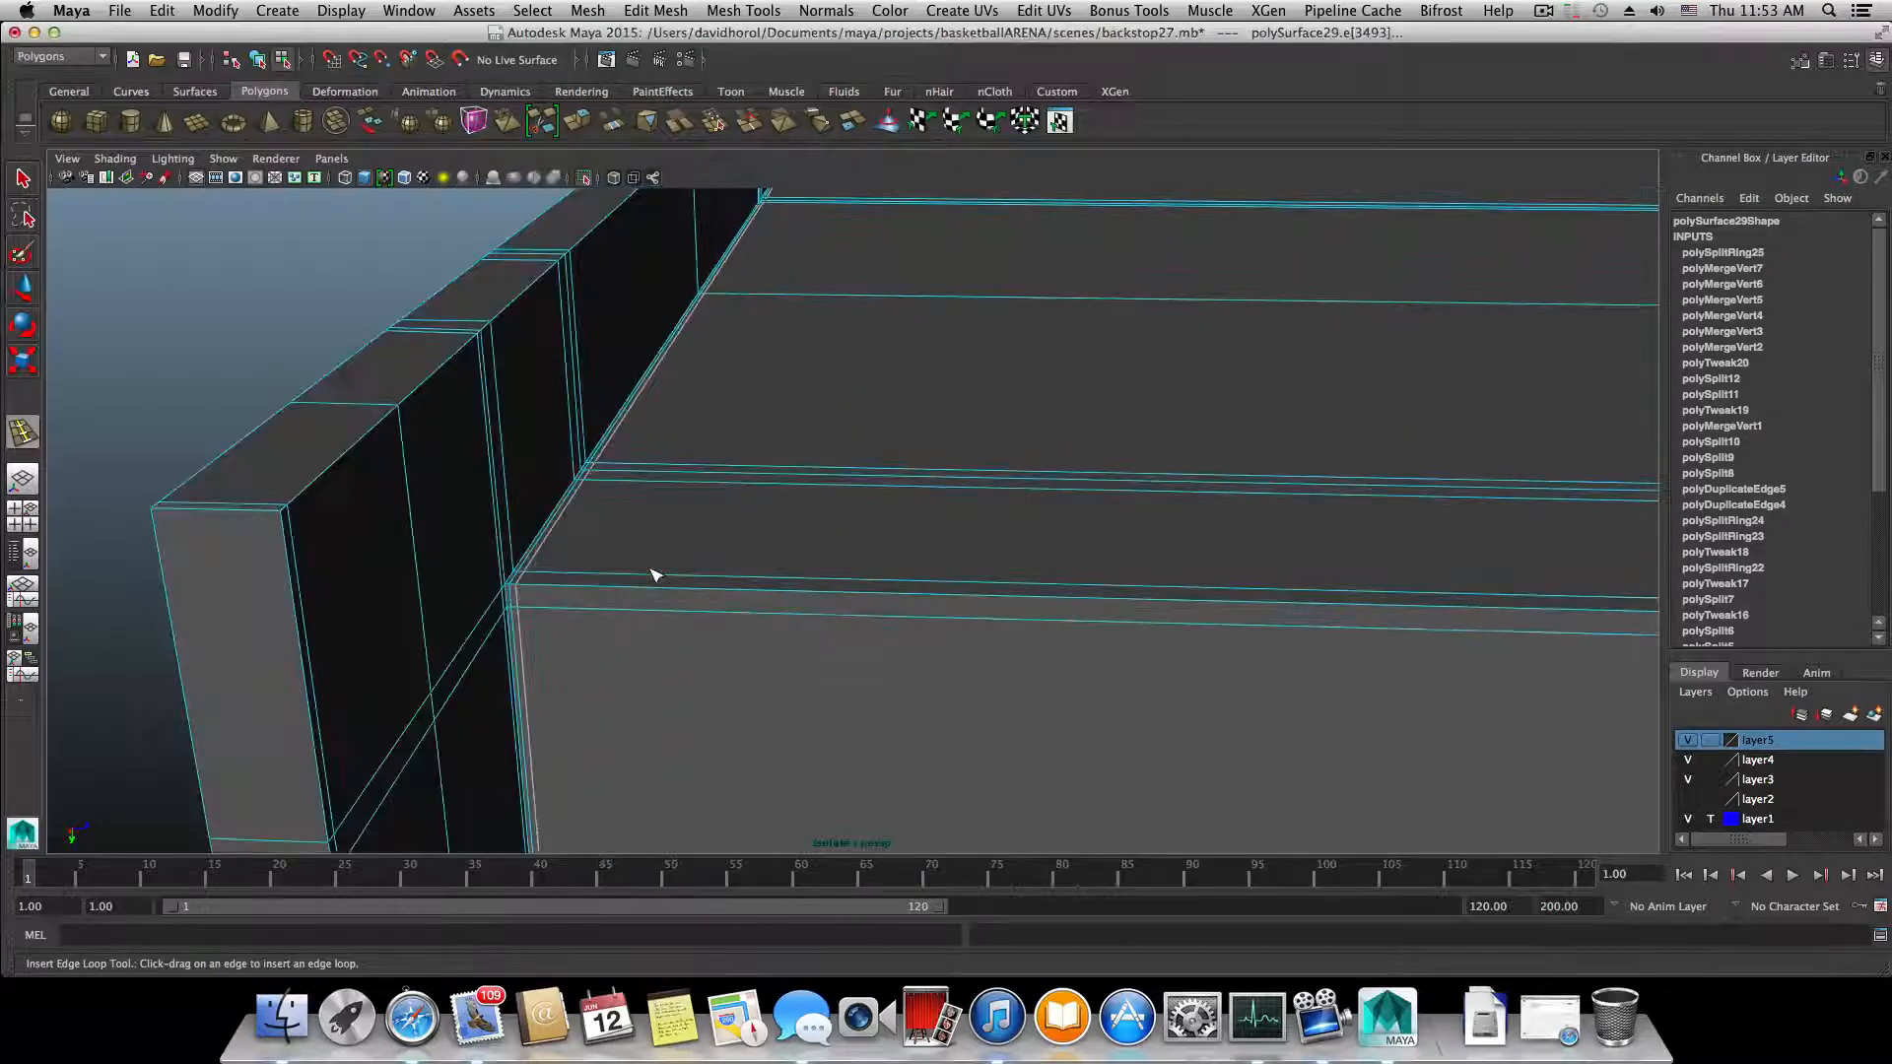
scroll(654, 574, "up", 2)
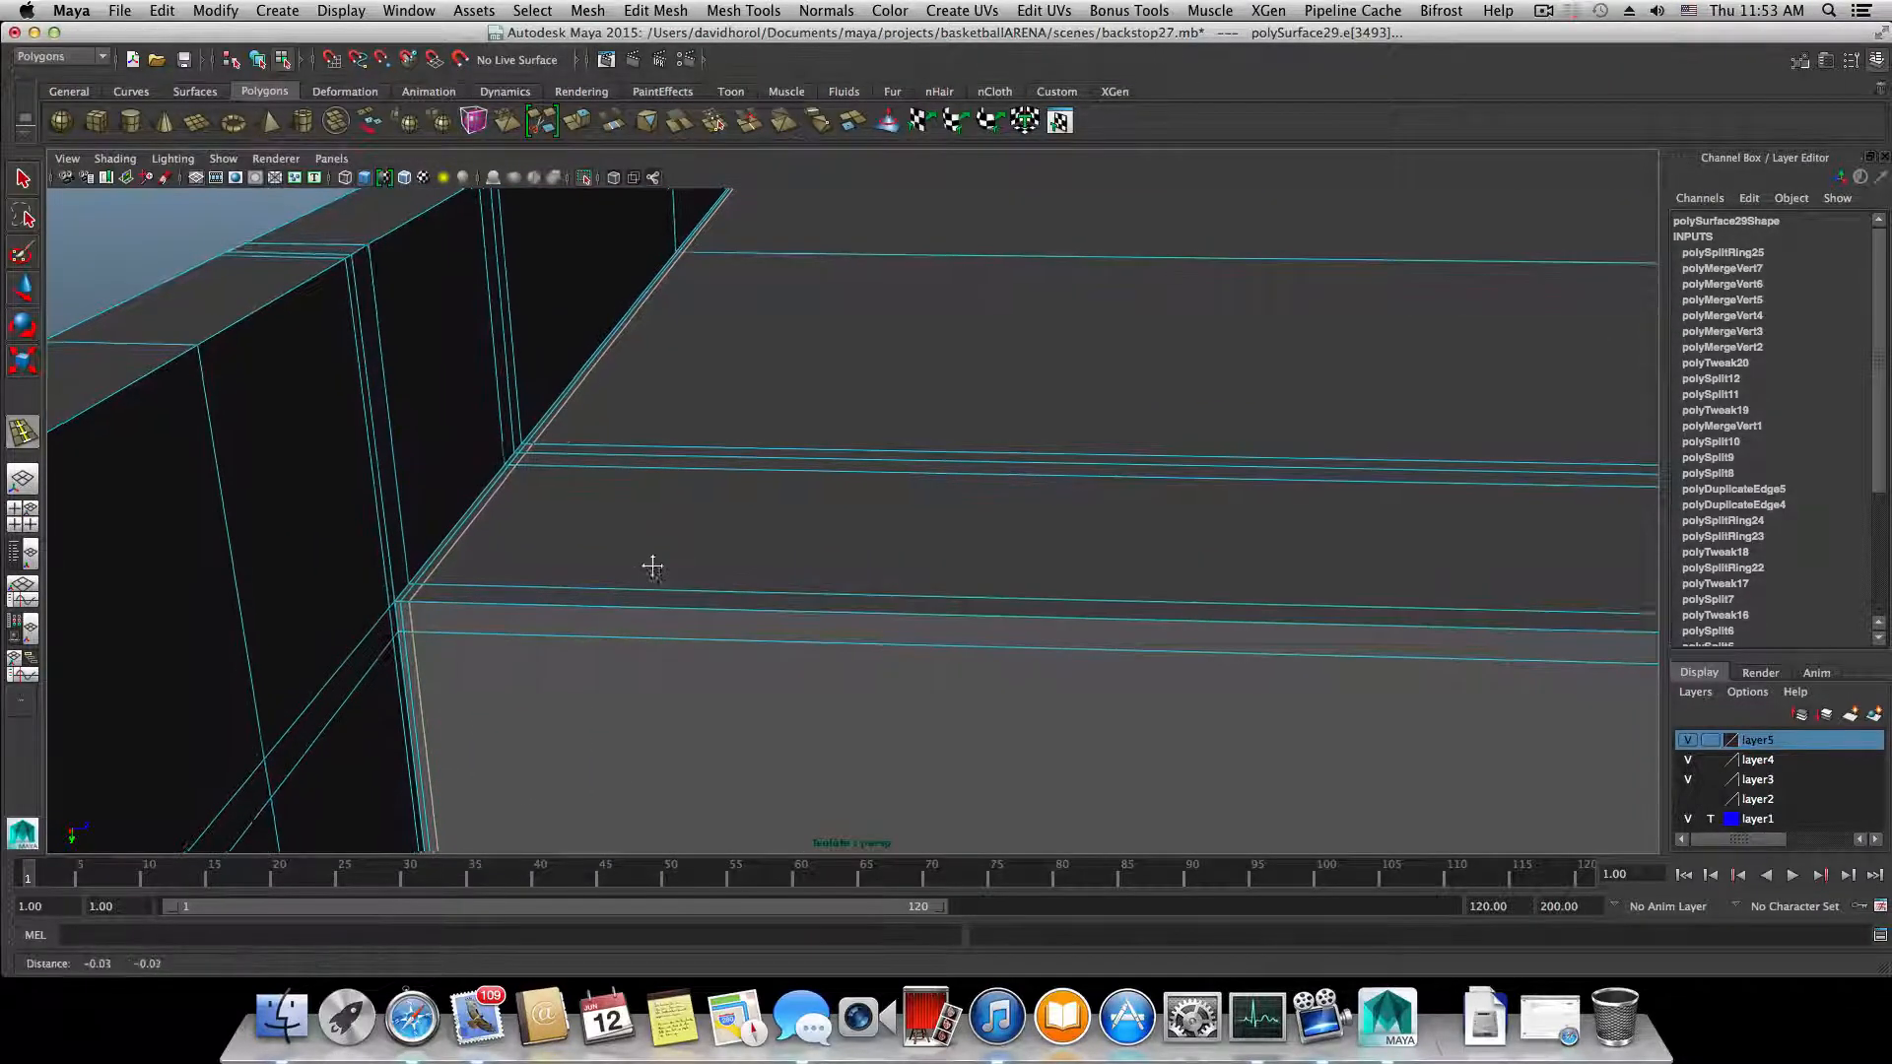
- Insert edge loops around the end plate, one just above its upper pair of horizontal loops and one close to its upper edge
left_click_drag(660, 565, 480, 541, "alt")
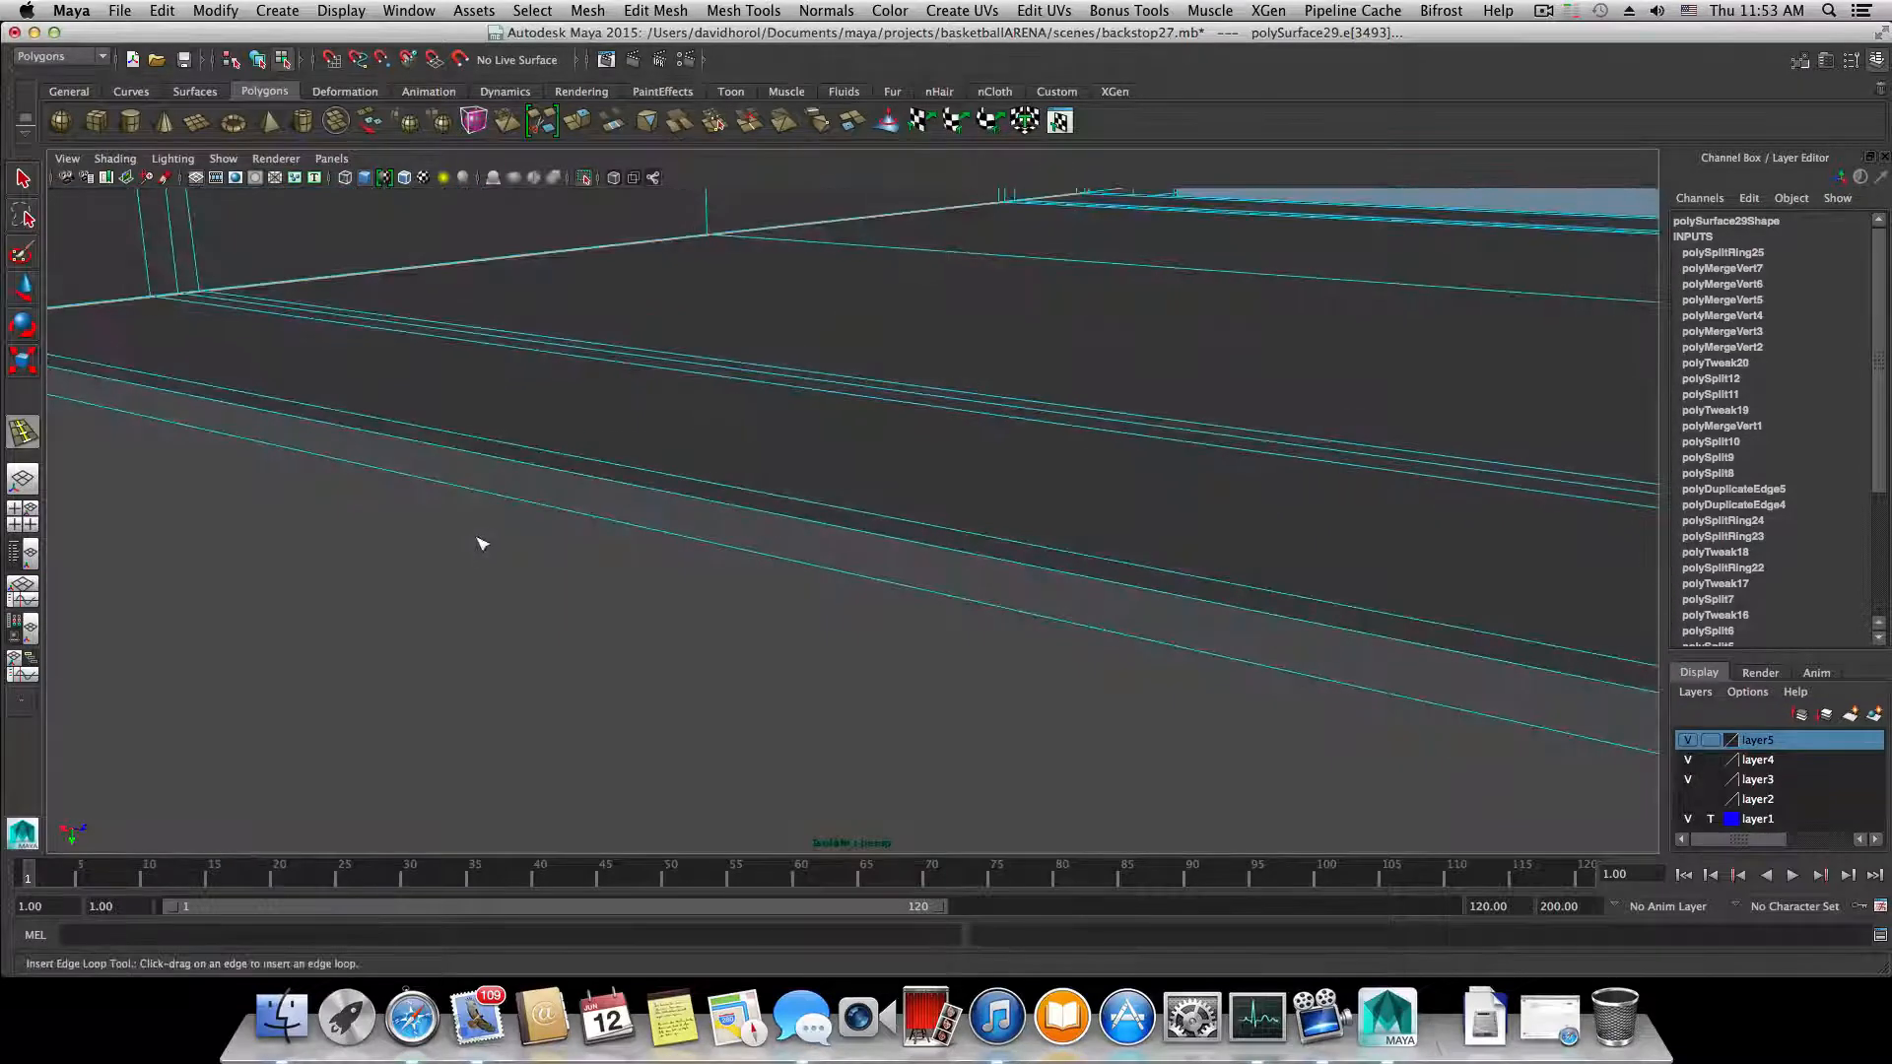
middle_click_drag(595, 449, 1169, 429, "alt")
left_click_drag(854, 450, 862, 451, "alt")
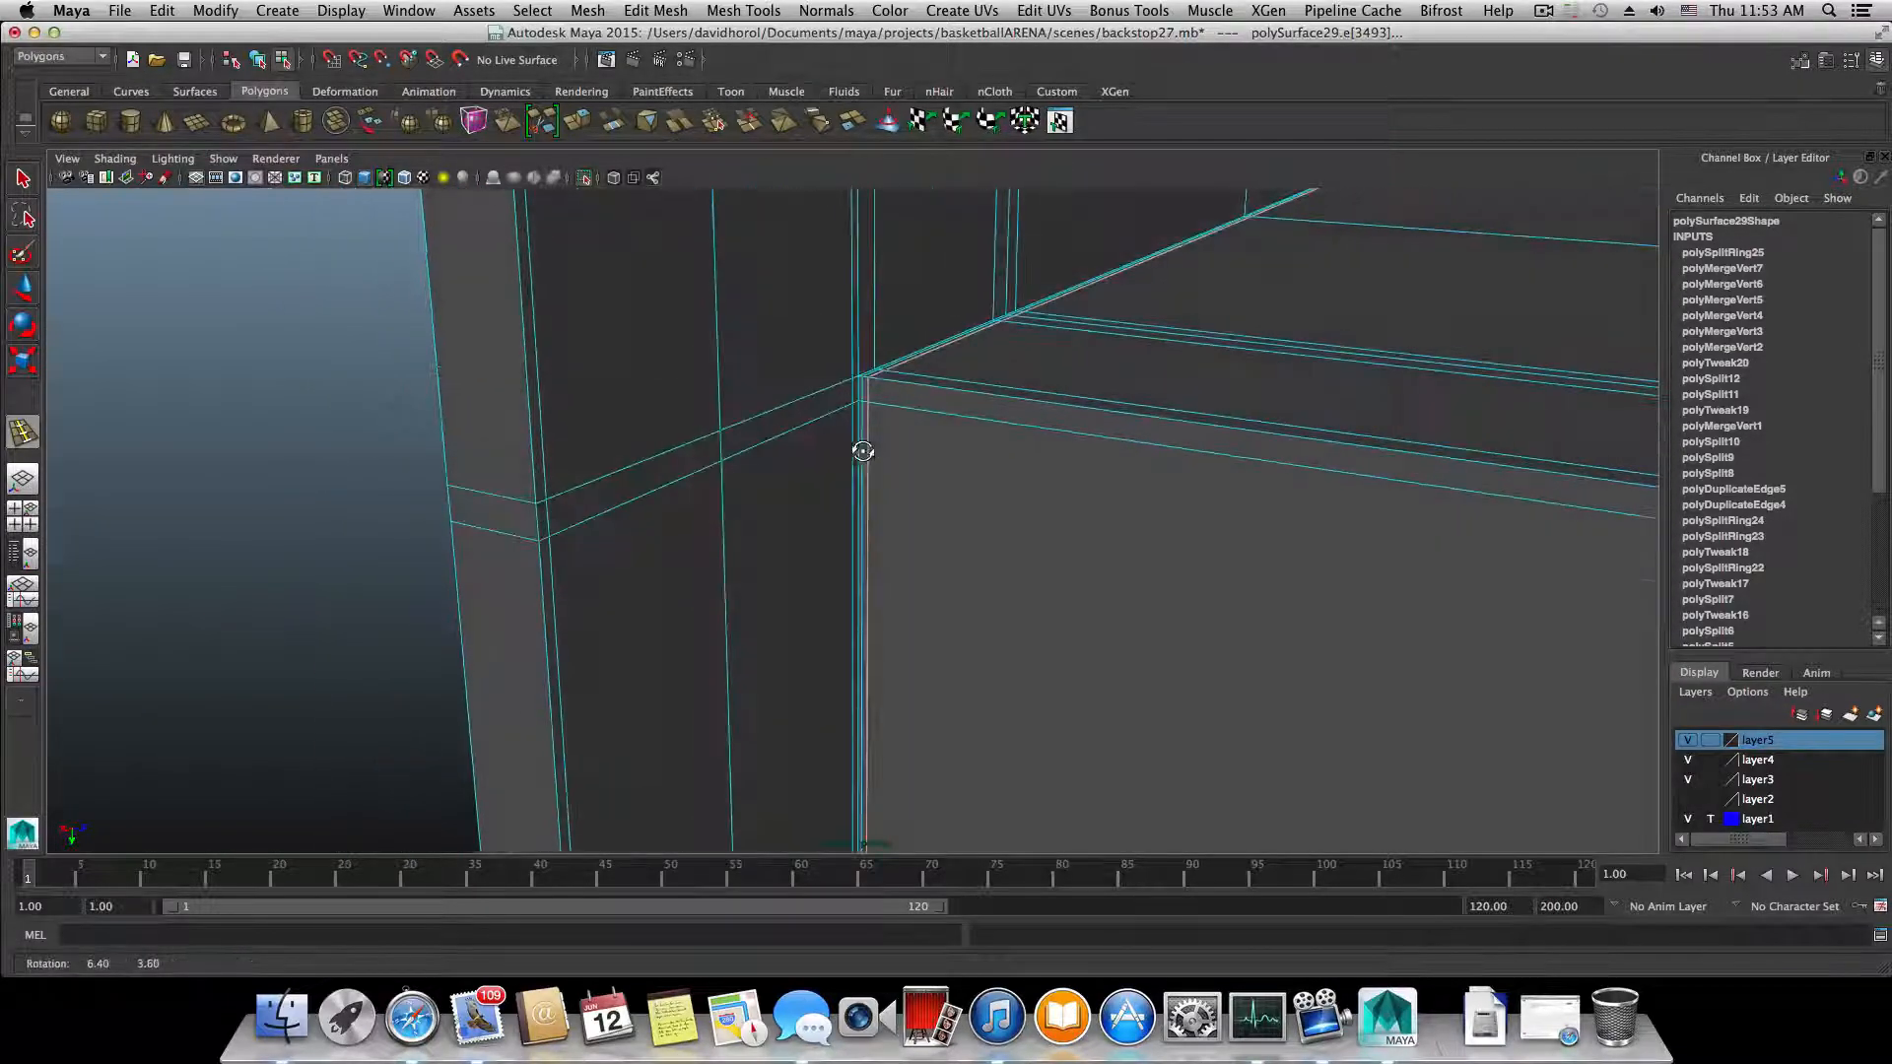
left_click_drag(541, 477, 541, 499)
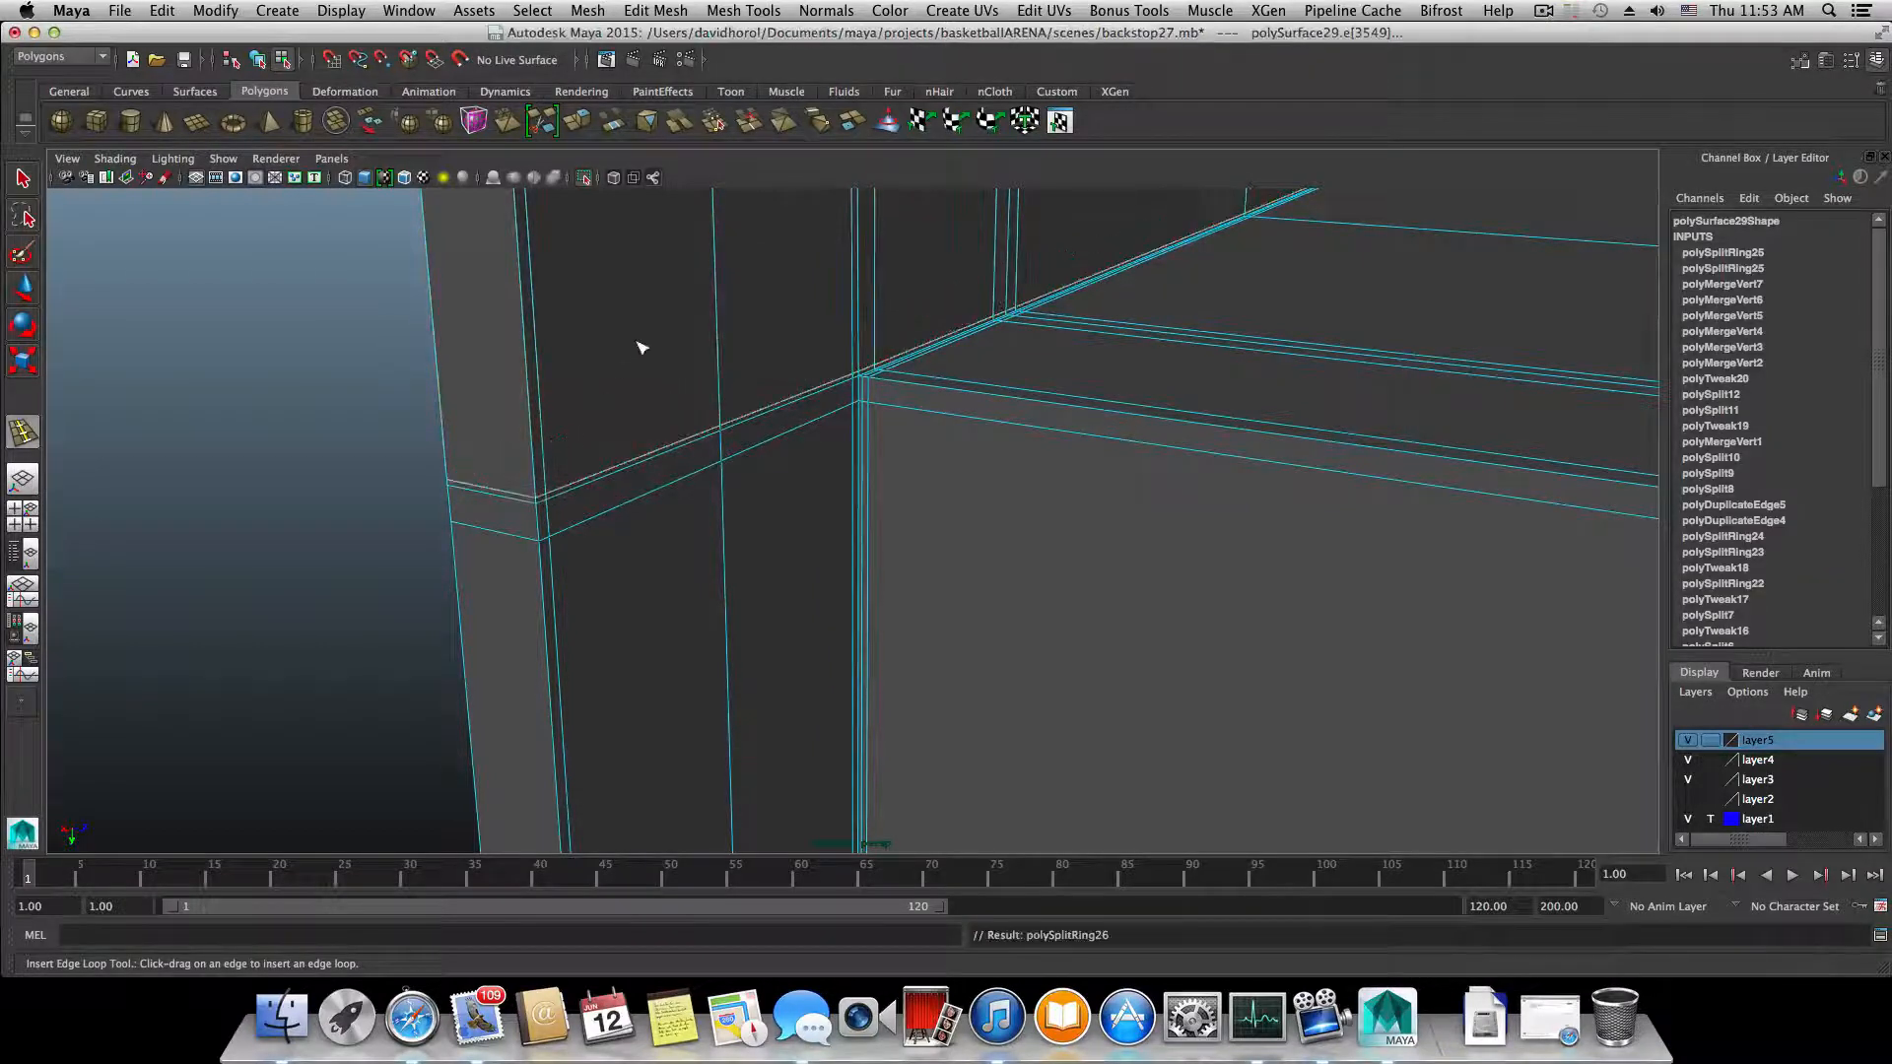
left_click_drag(640, 344, 543, 393, "alt")
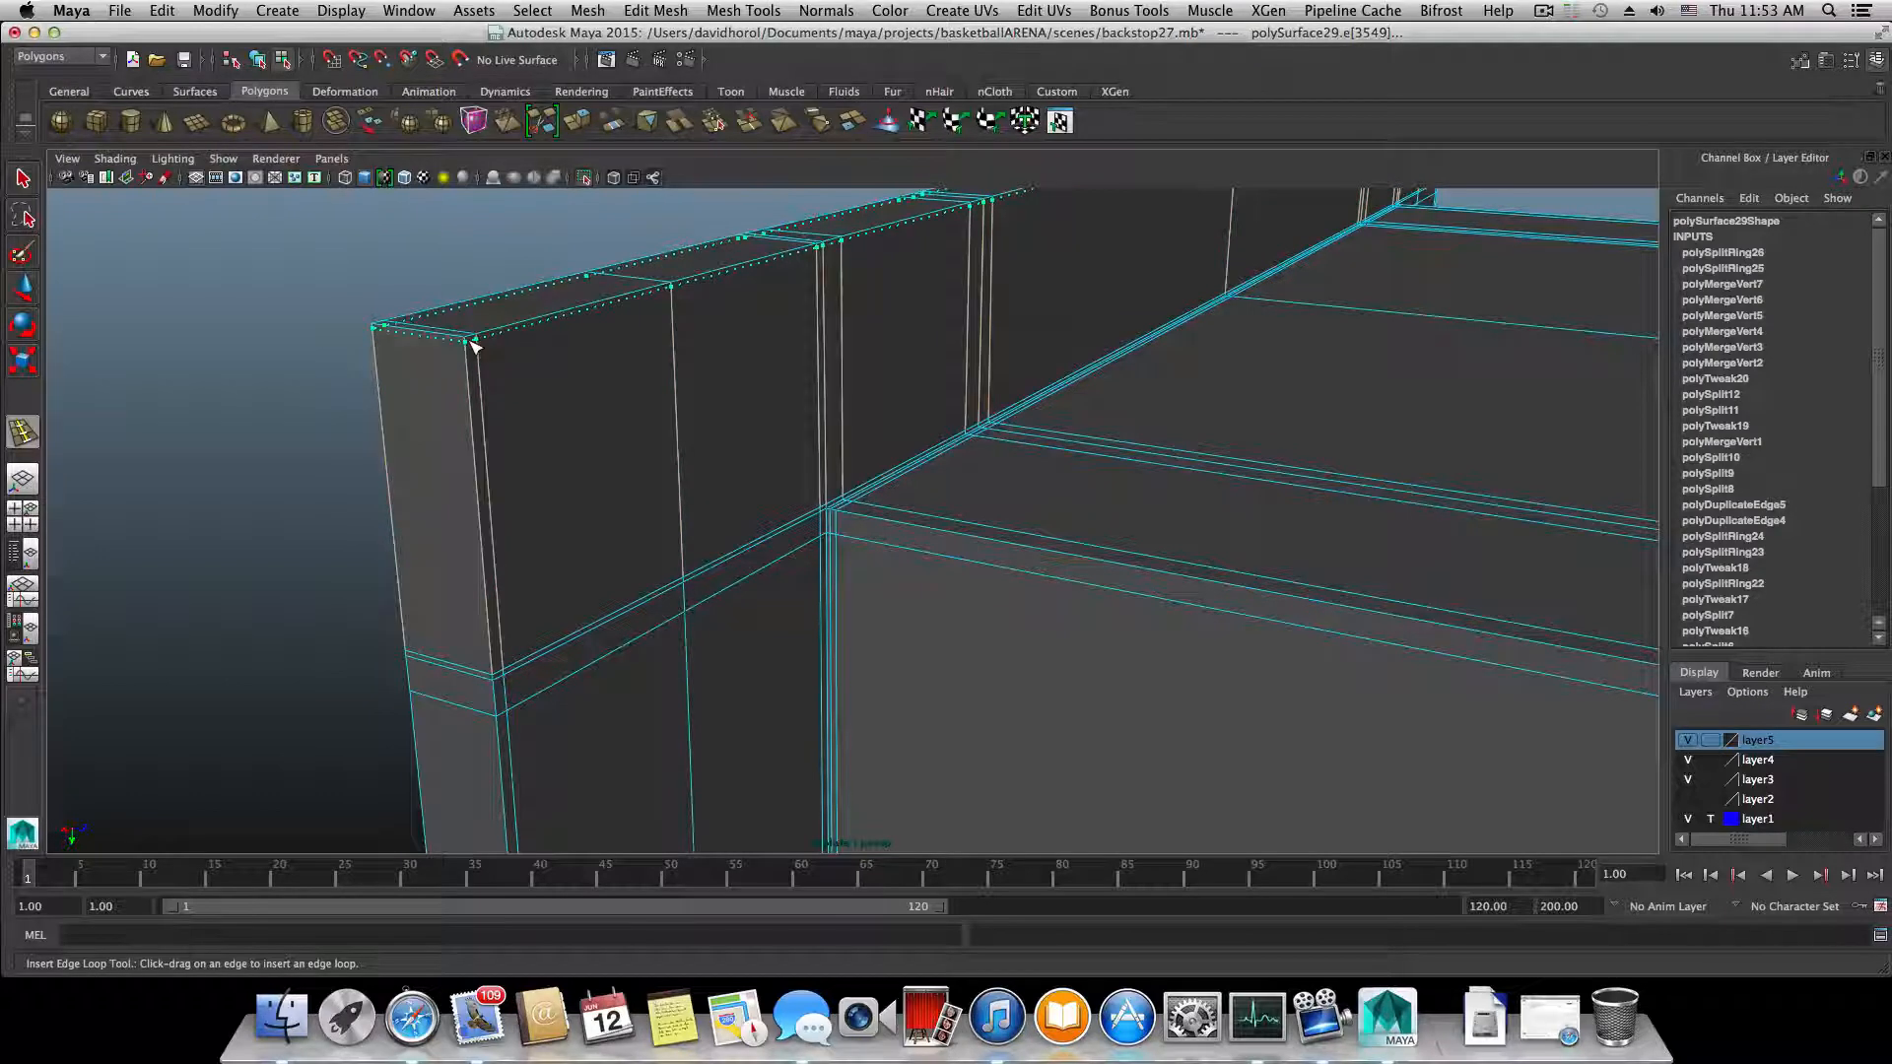
left_click_drag(474, 343, 475, 344)
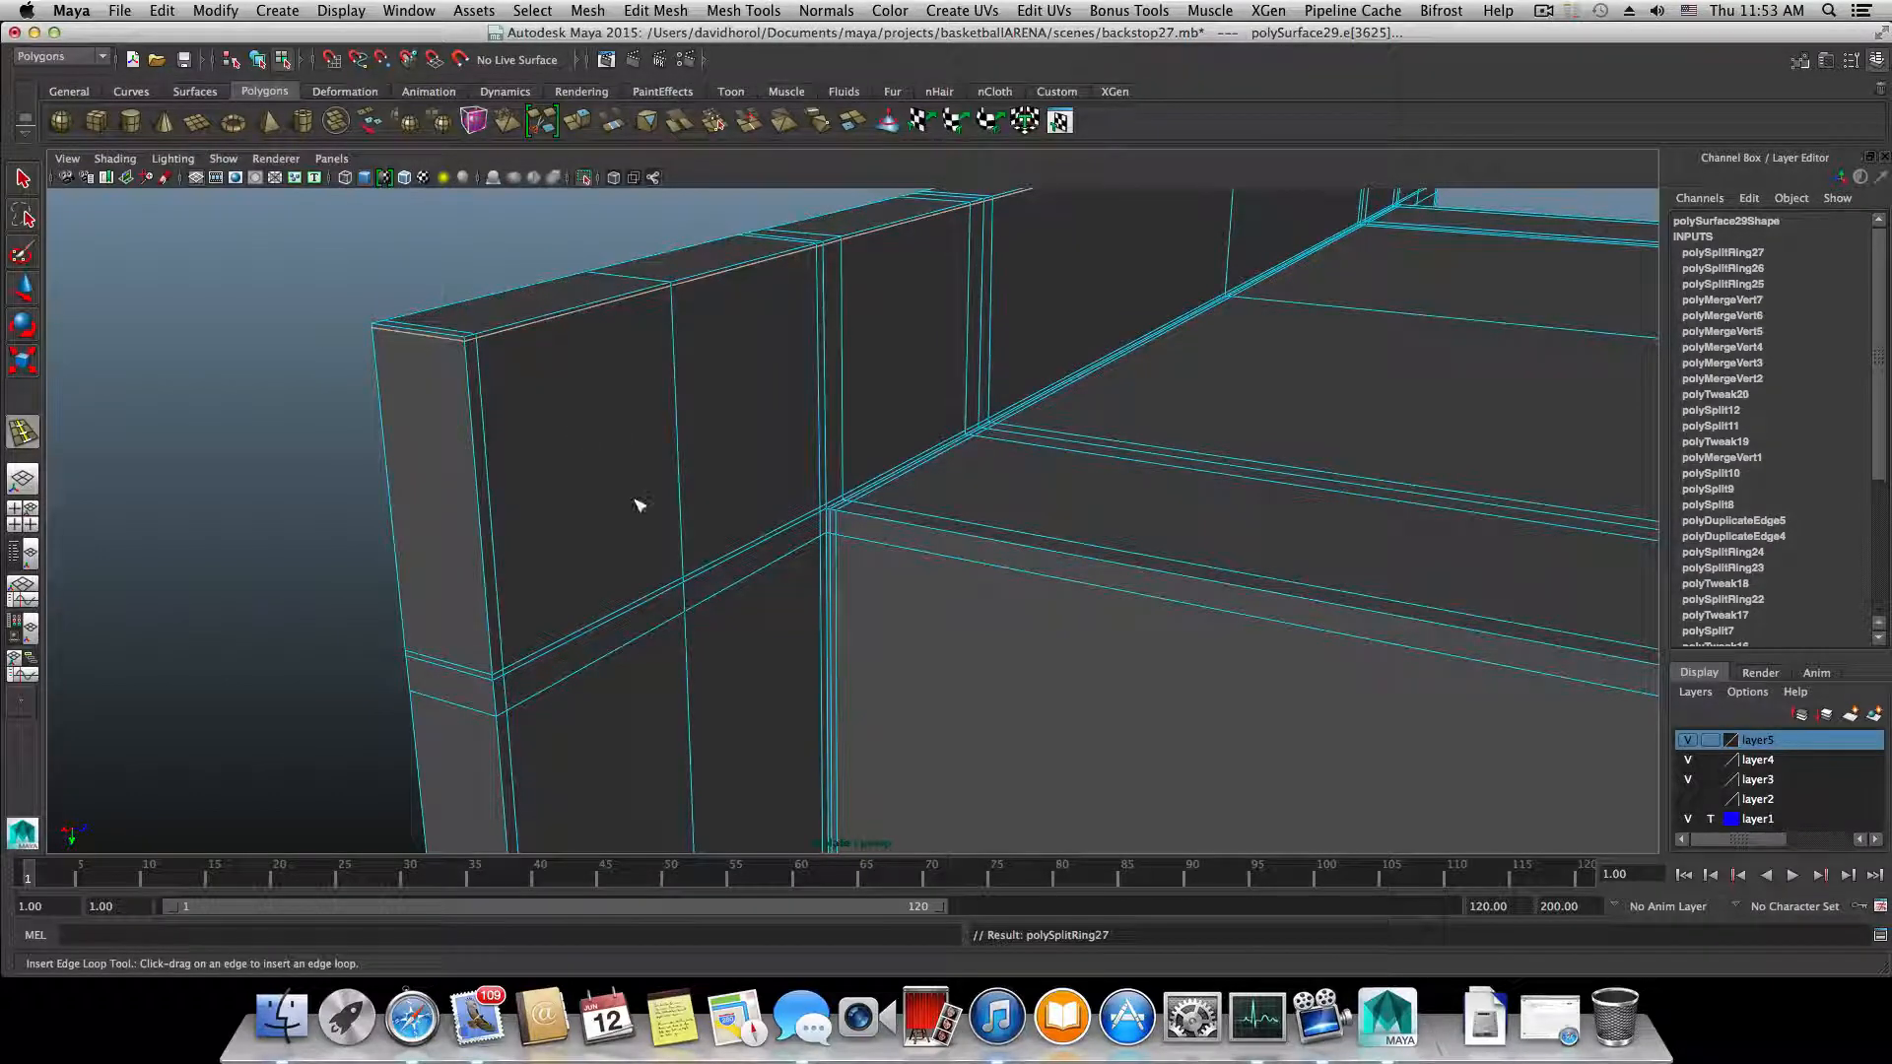
- Insert edge loops around the end plate, one just below its lower pair of horizontal loops and one close to its lower edge
left_click_drag(638, 504, 654, 385, "alt")
scroll(654, 382, "up", 5)
middle_click_drag(647, 334, 752, 466, "alt")
scroll(651, 426, "up", 3)
left_click_drag(595, 409, 595, 393)
middle_click_drag(670, 566, 670, 480, "alt")
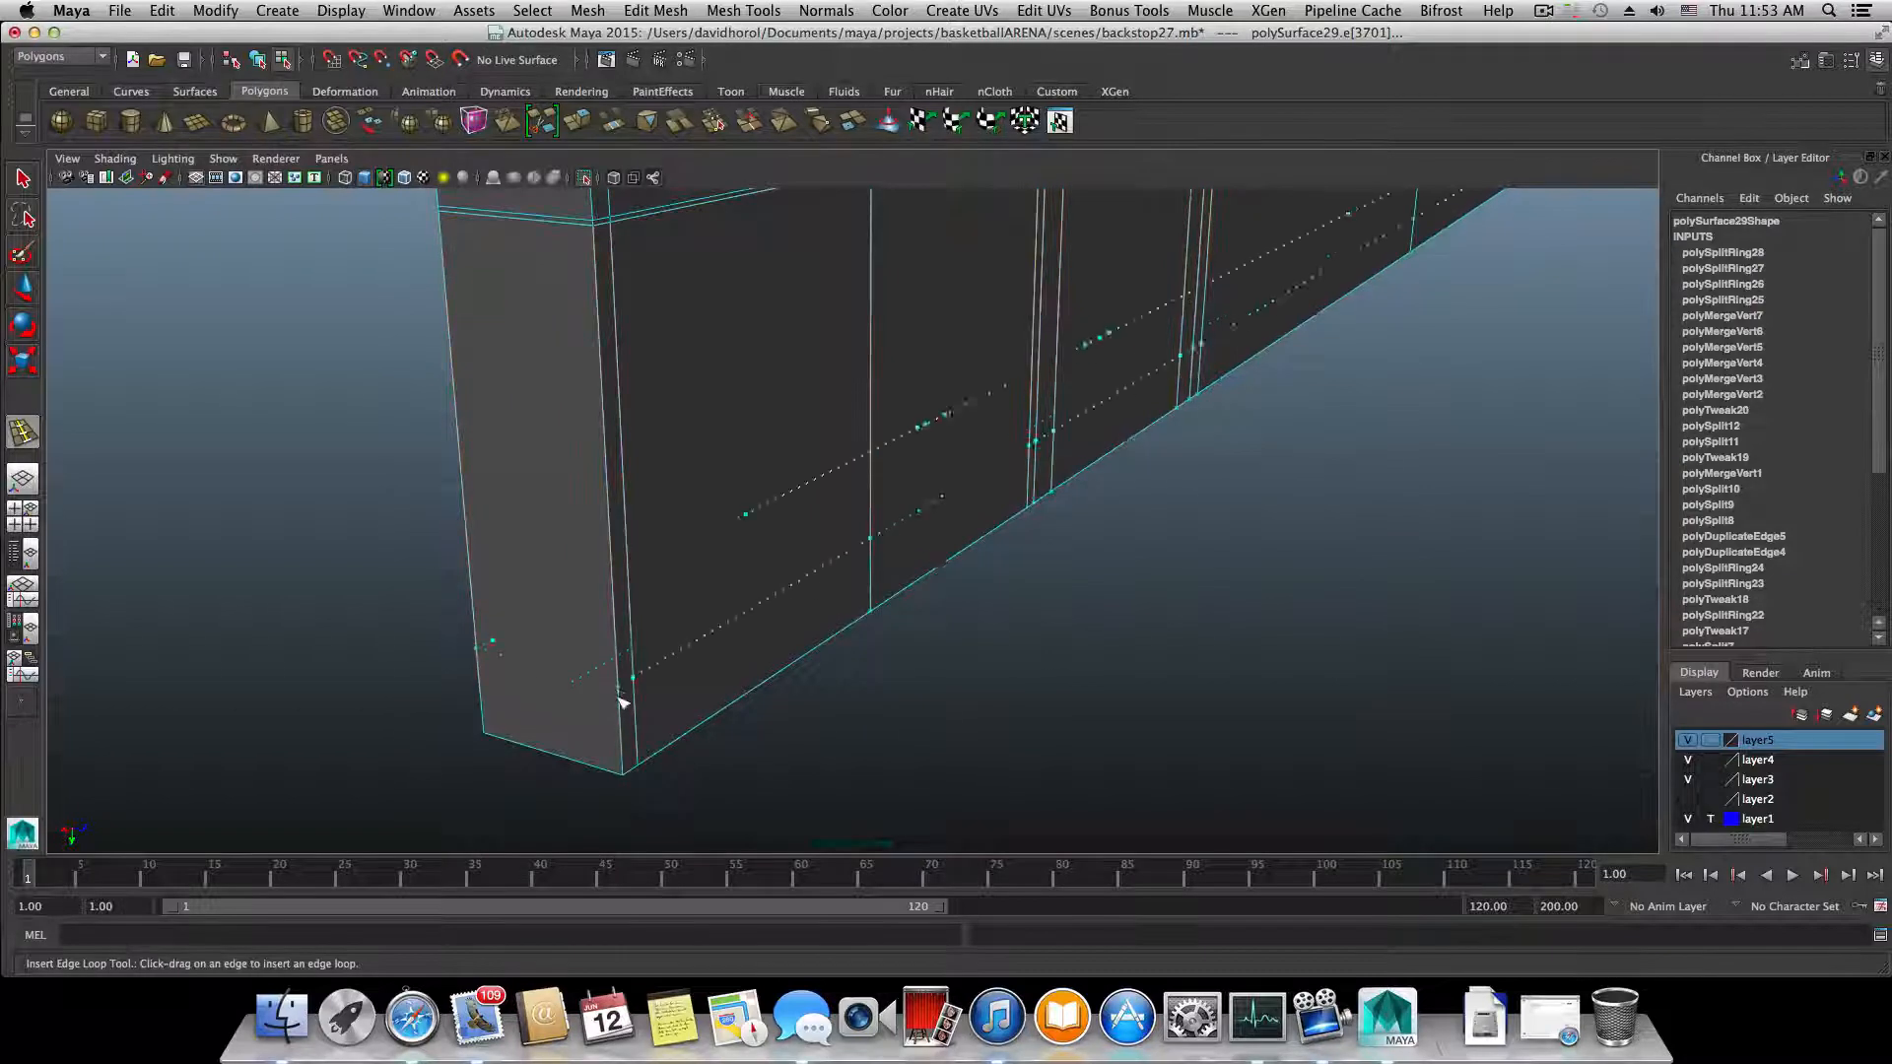
left_click_drag(639, 775, 641, 774)
left_click_drag(760, 683, 839, 637, "alt")
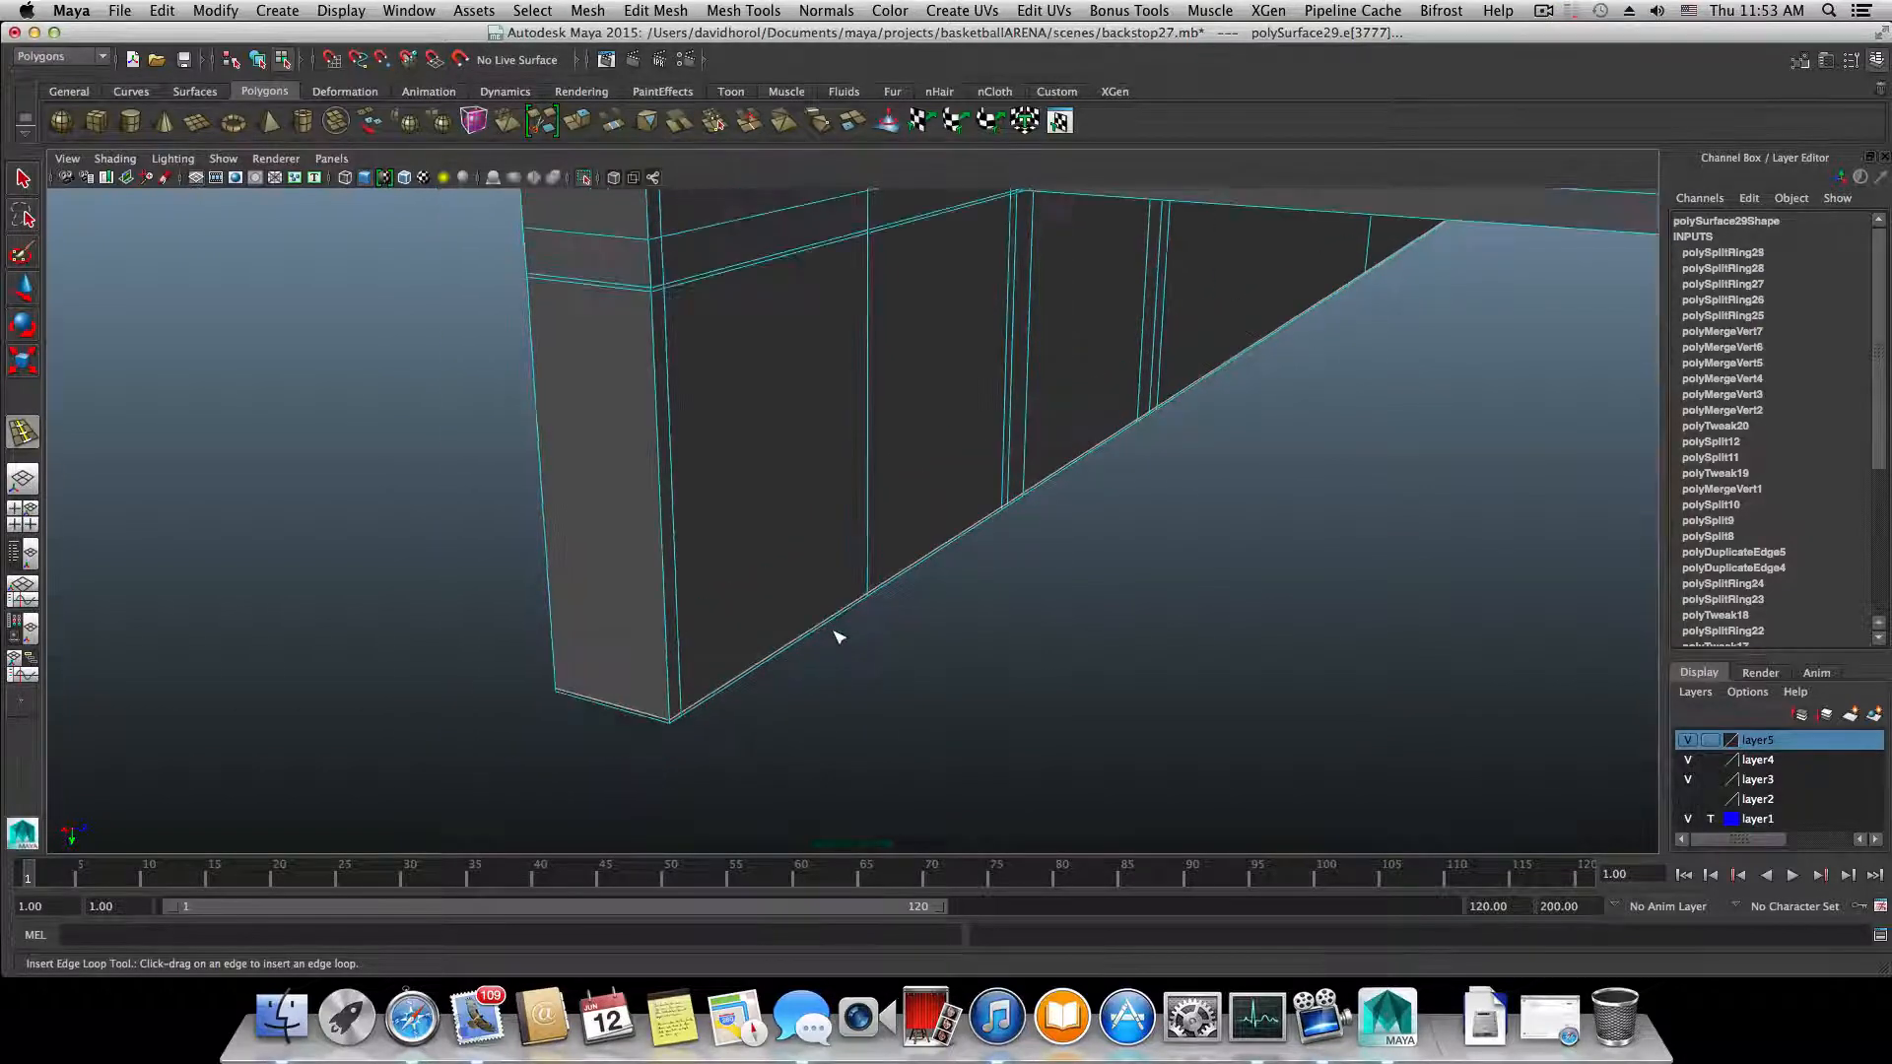
- Preview the end plate's lower corner smoothed and return to the unsmoothed display
key("3")
scroll(878, 543, "down", 5)
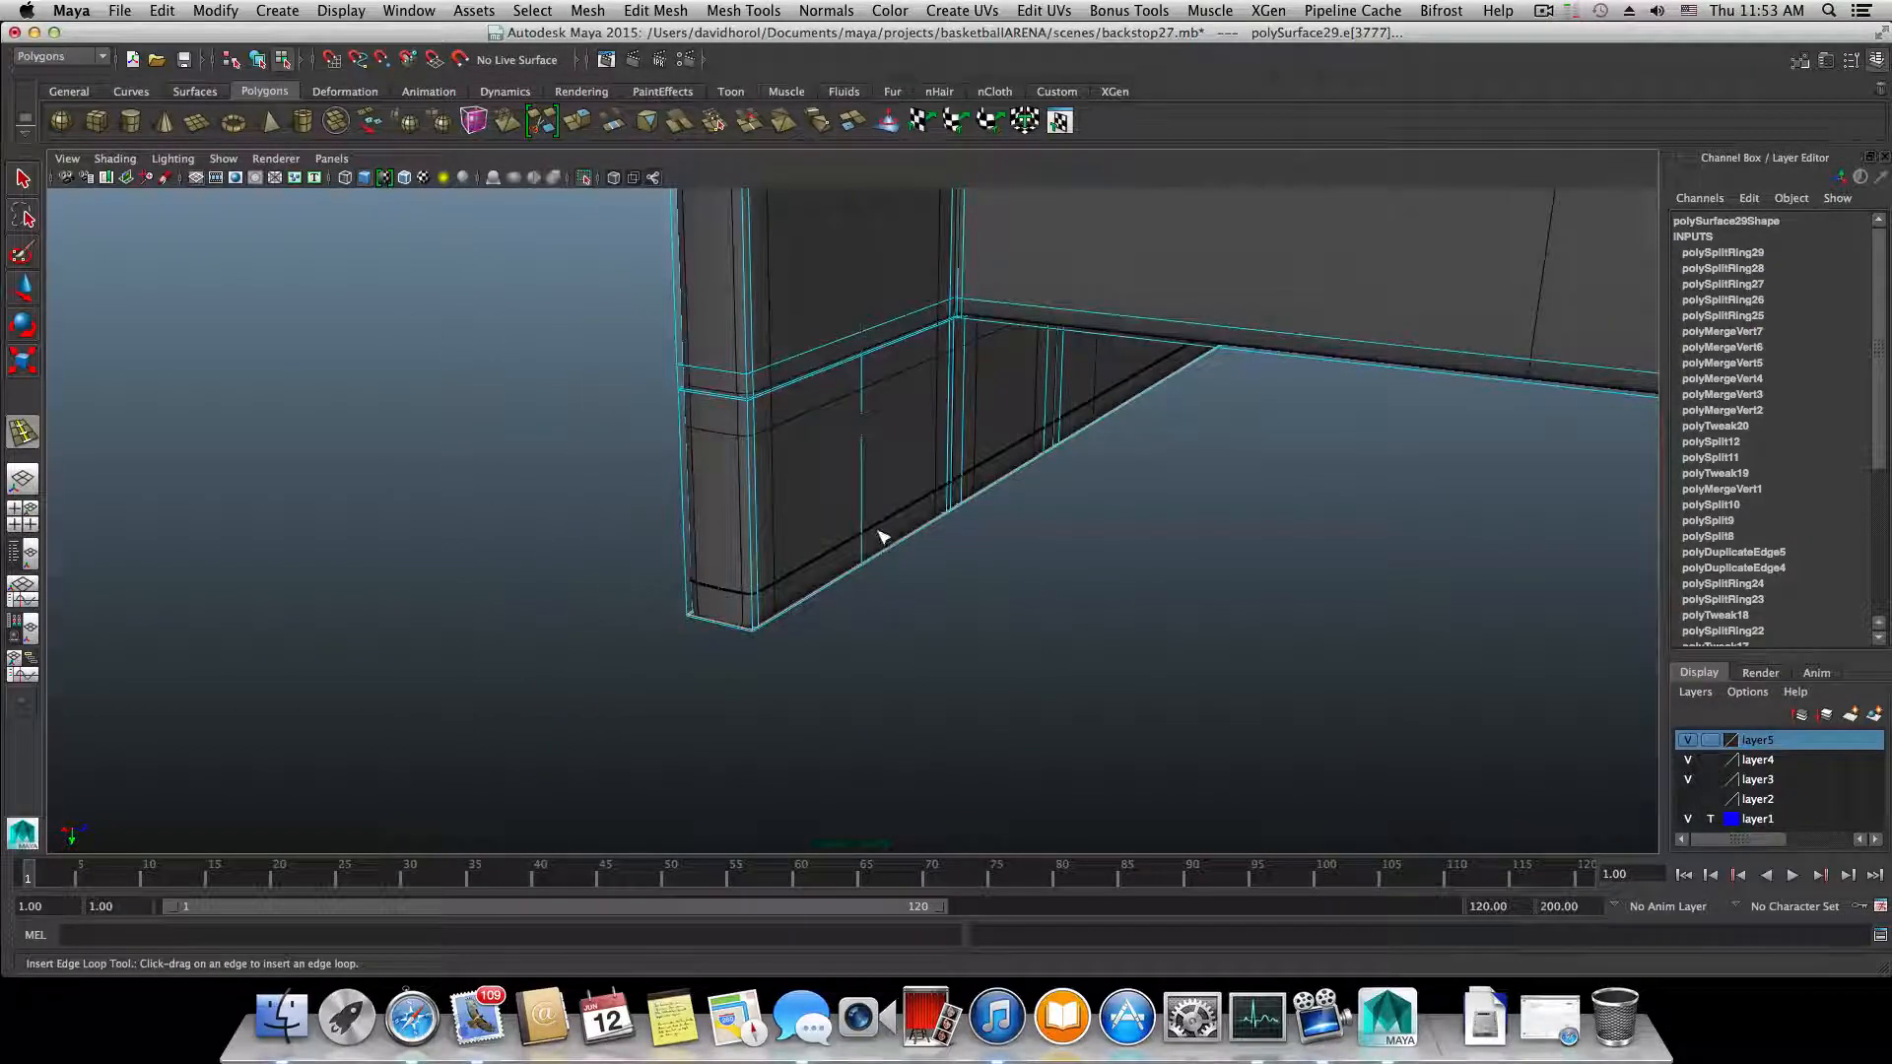
scroll(891, 473, "up", 6)
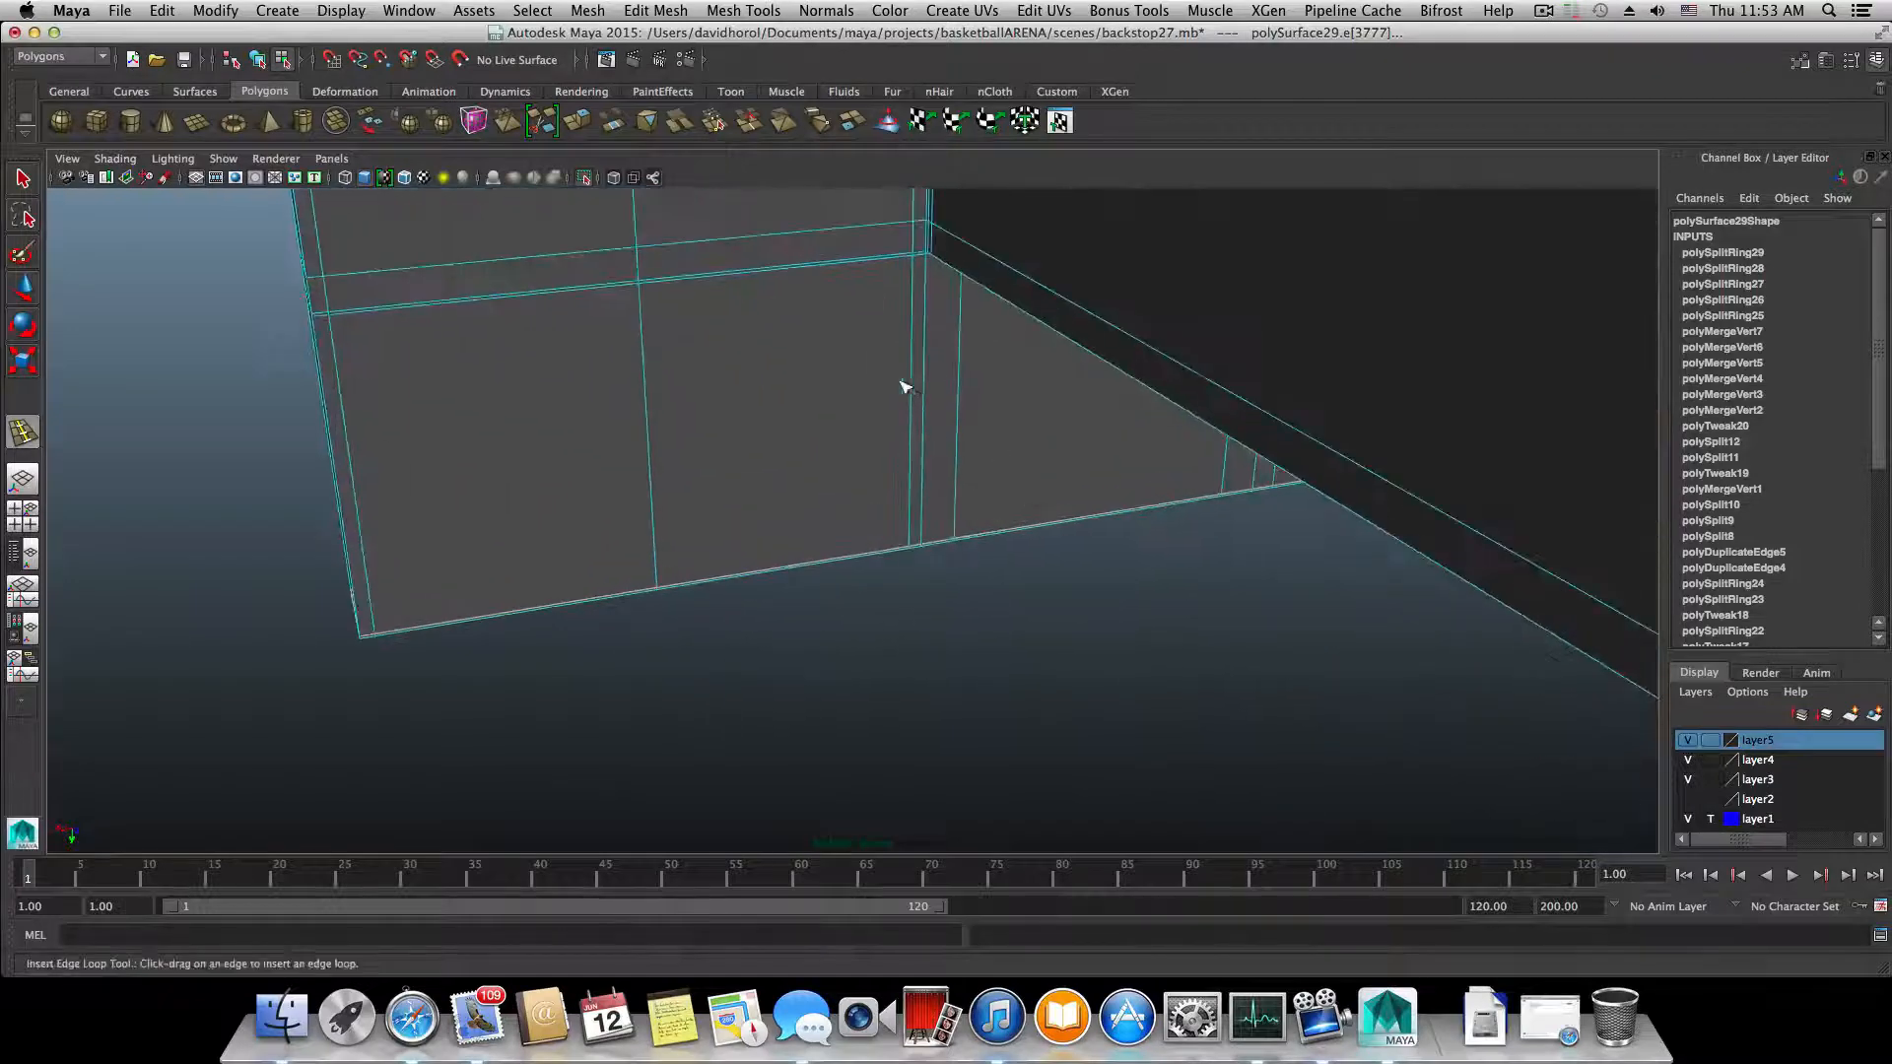
- Insert two edge loops around the end plate's narrow side, one close to the beam-side face and one close to the outer face
left_click_drag(904, 386, 844, 482, "alt")
left_click_drag(591, 489, 877, 508, "alt")
middle_click_drag(877, 508, 756, 690, "alt")
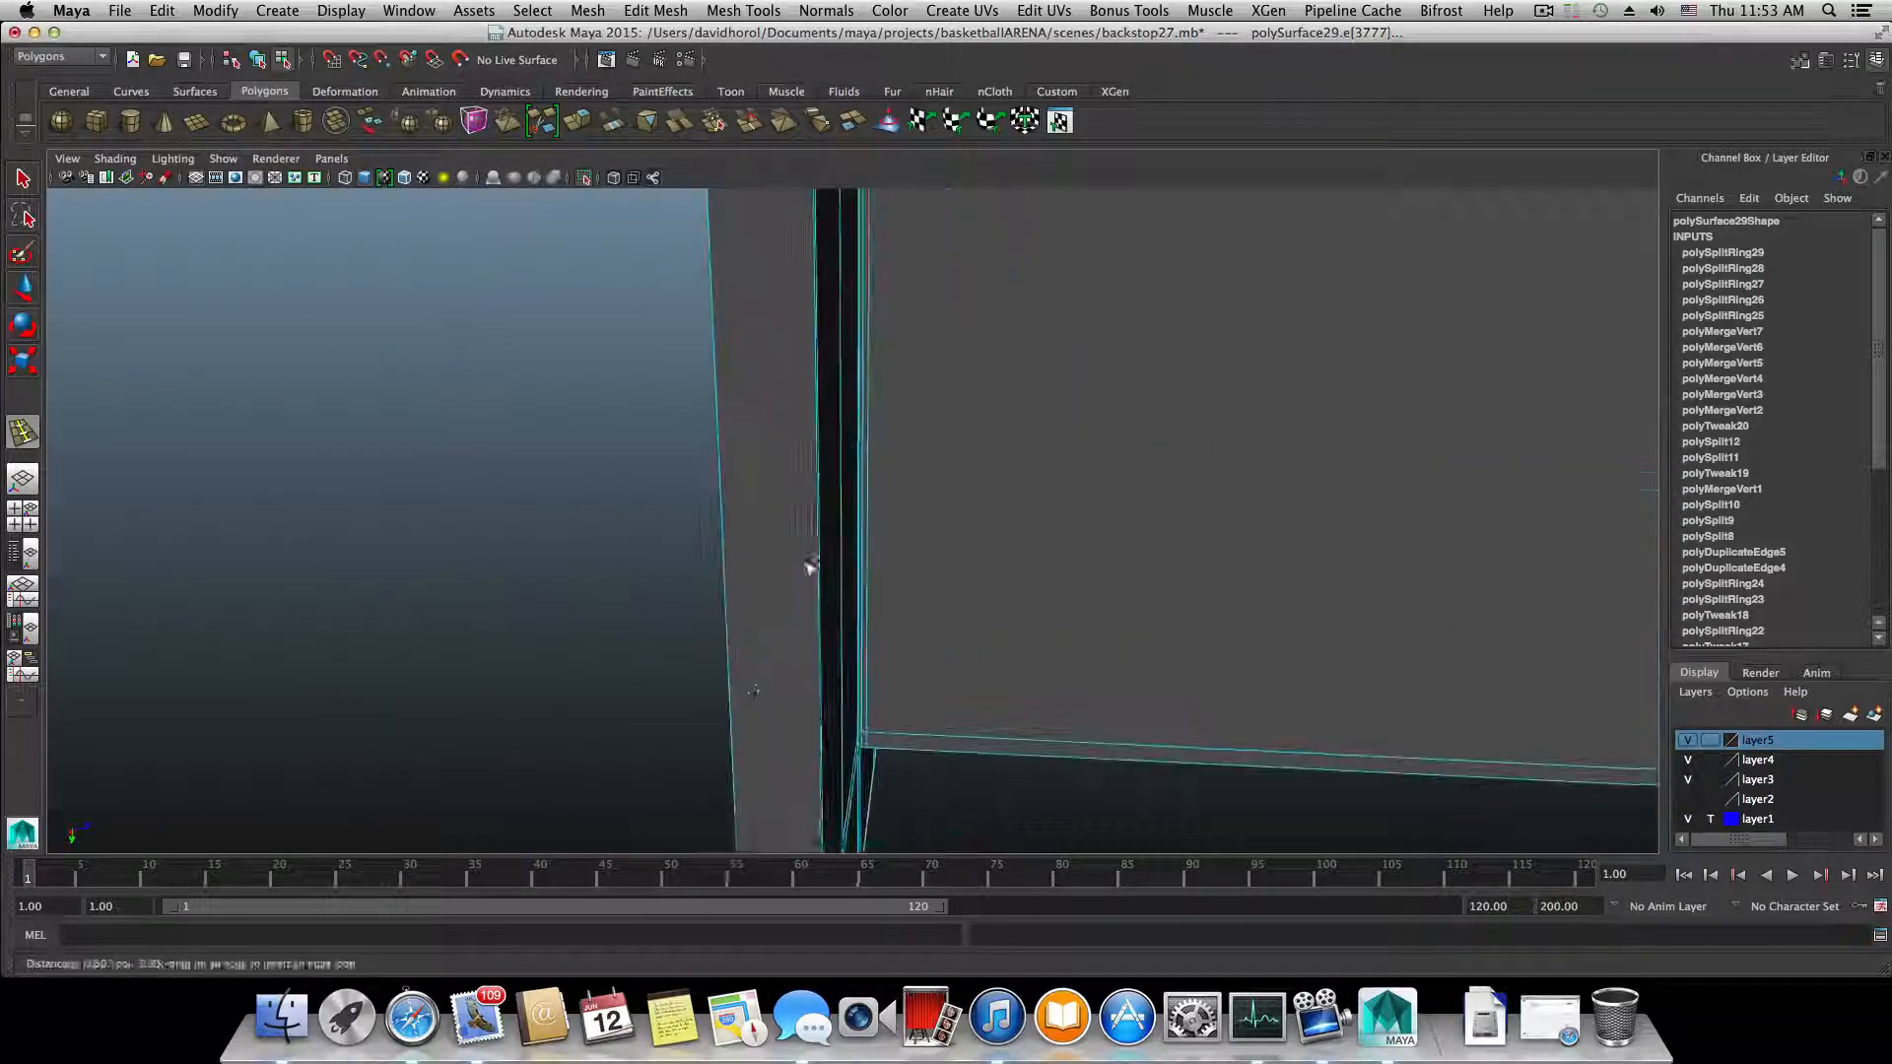
left_click_drag(808, 567, 685, 477, "alt")
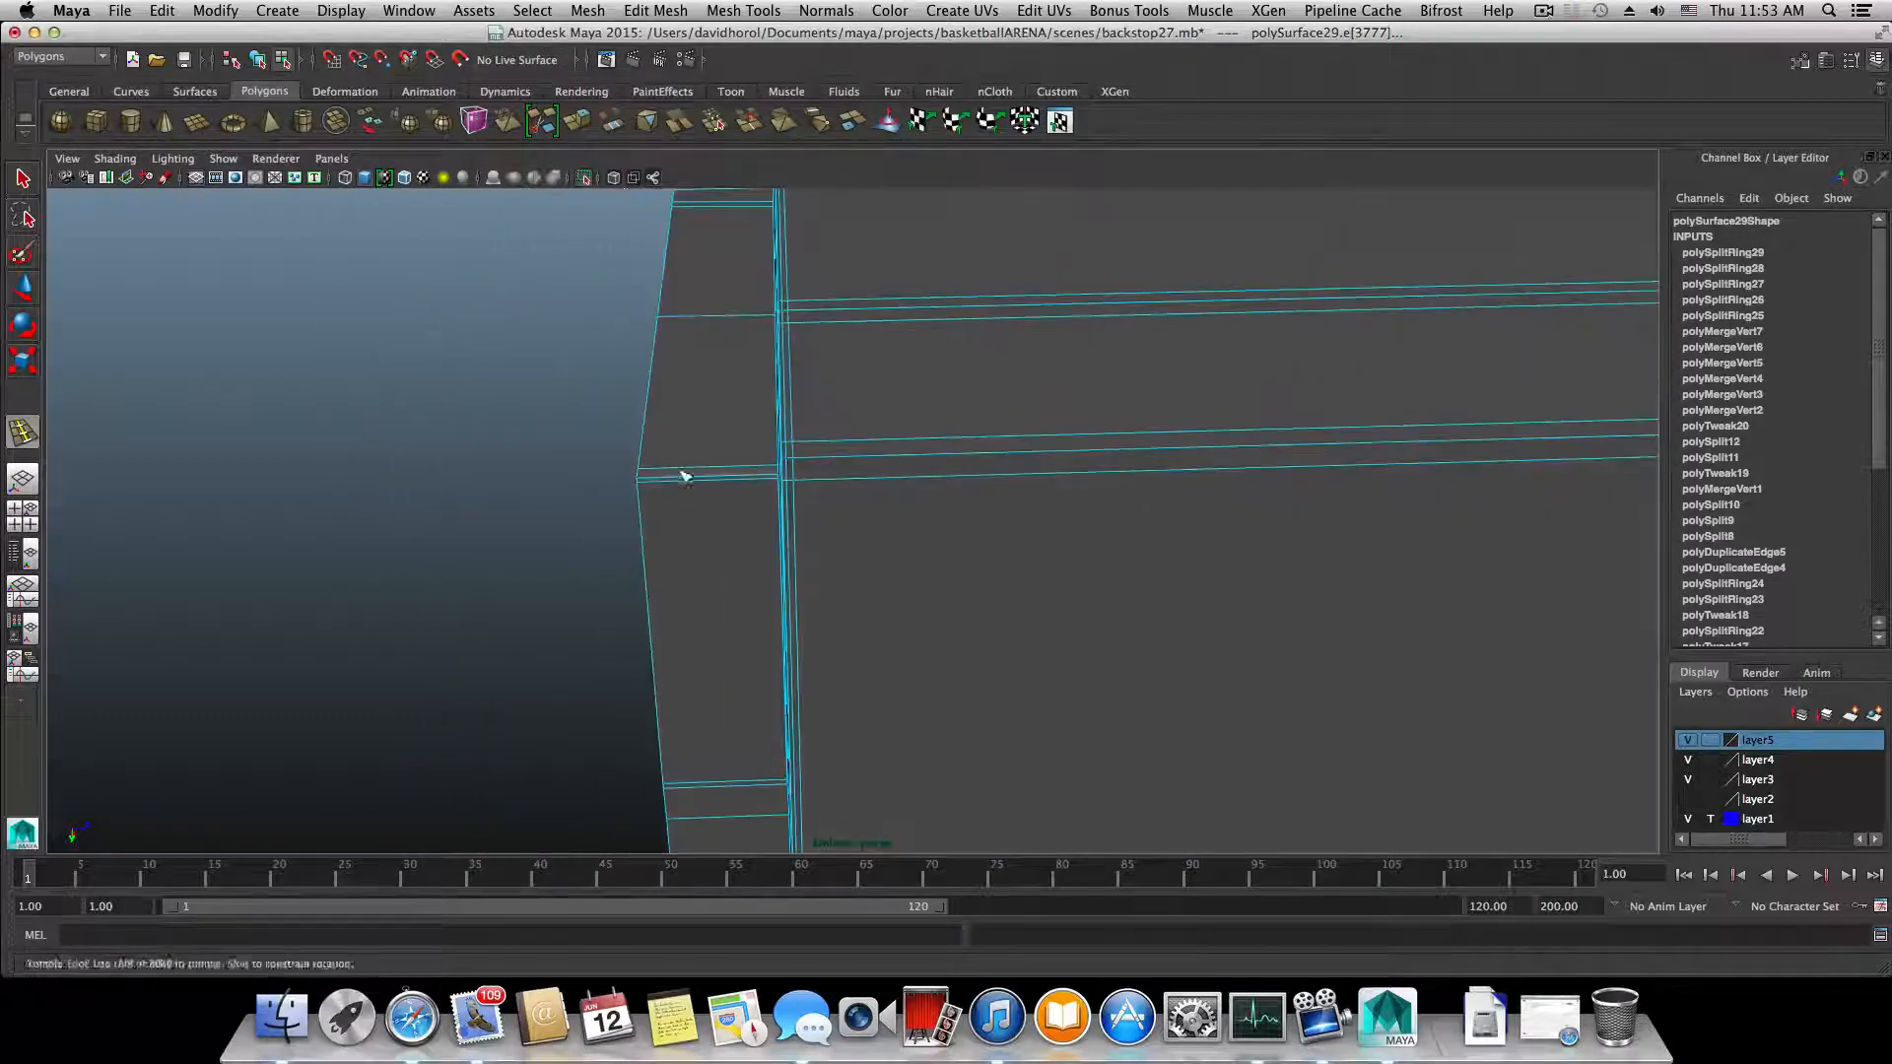
left_click(741, 483)
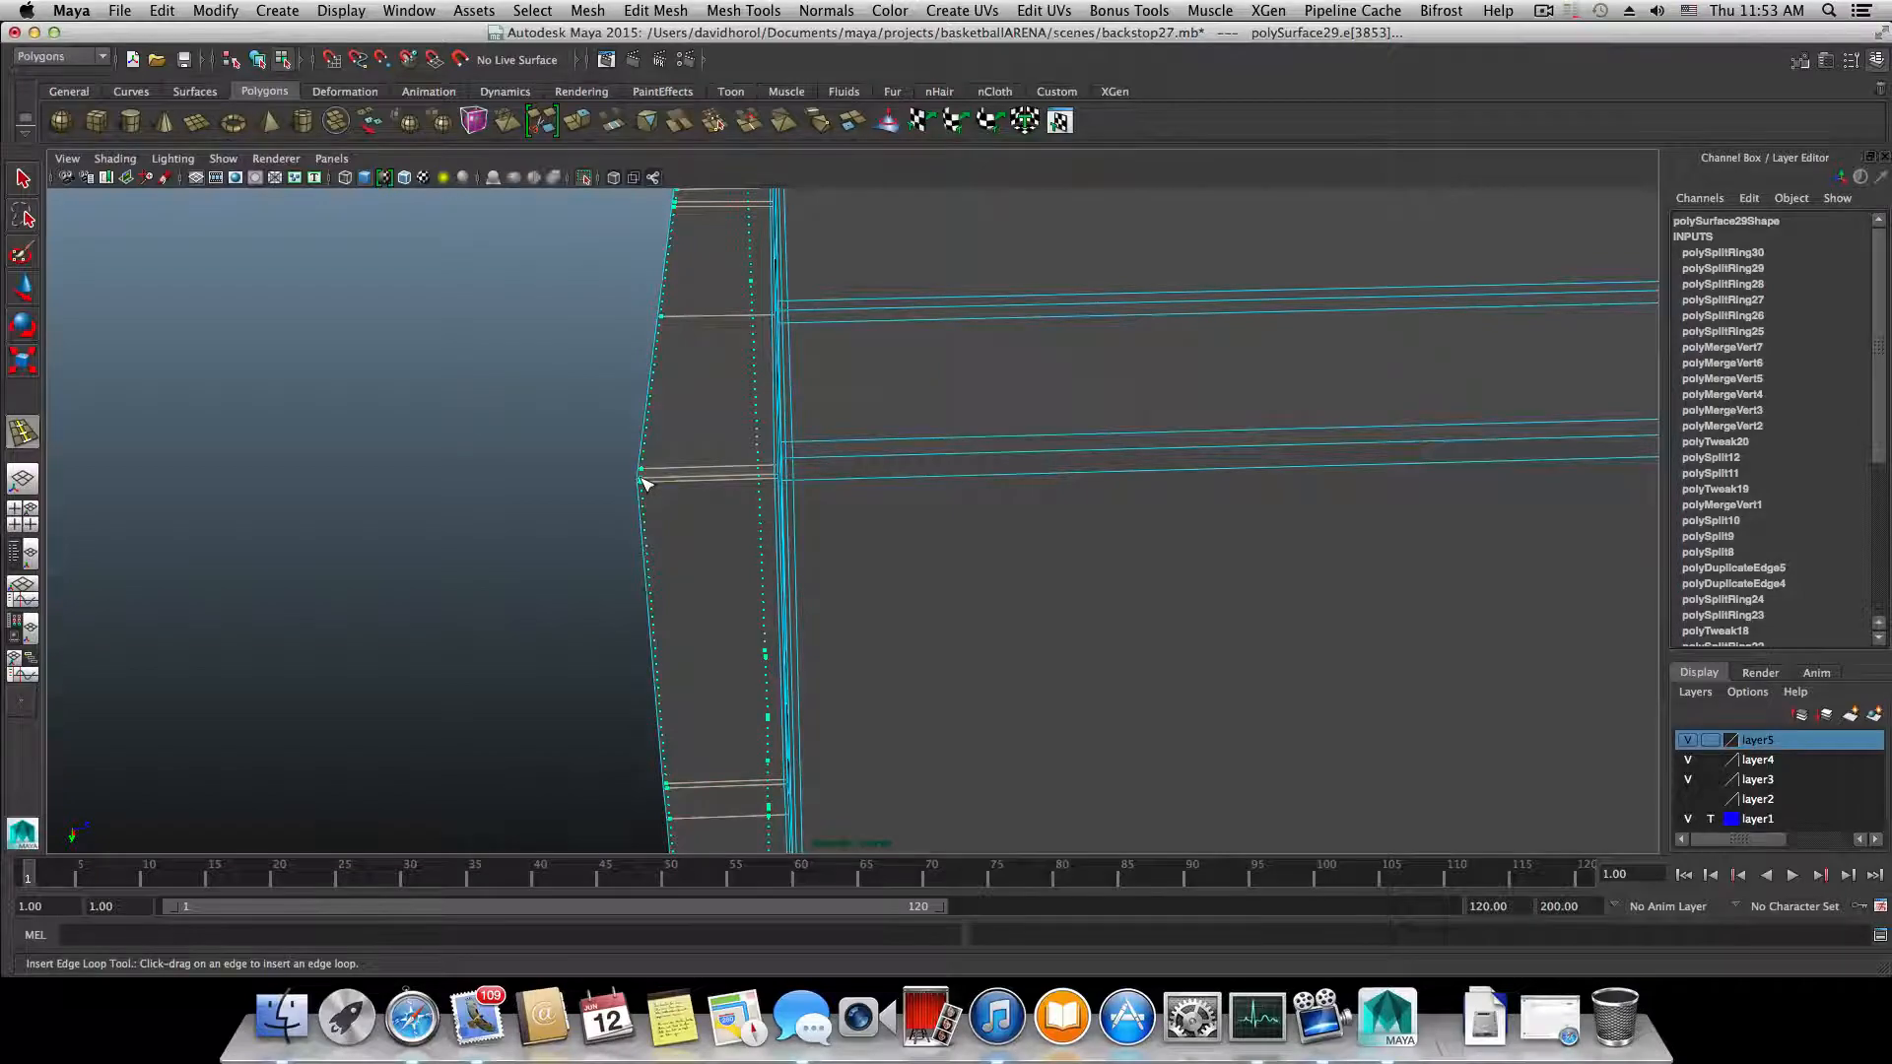
left_click_drag(641, 477, 643, 480)
- Display the frame smoothed and switch to object mode
key("3")
left_click_drag(743, 510, 797, 546, "alt")
key("F8")
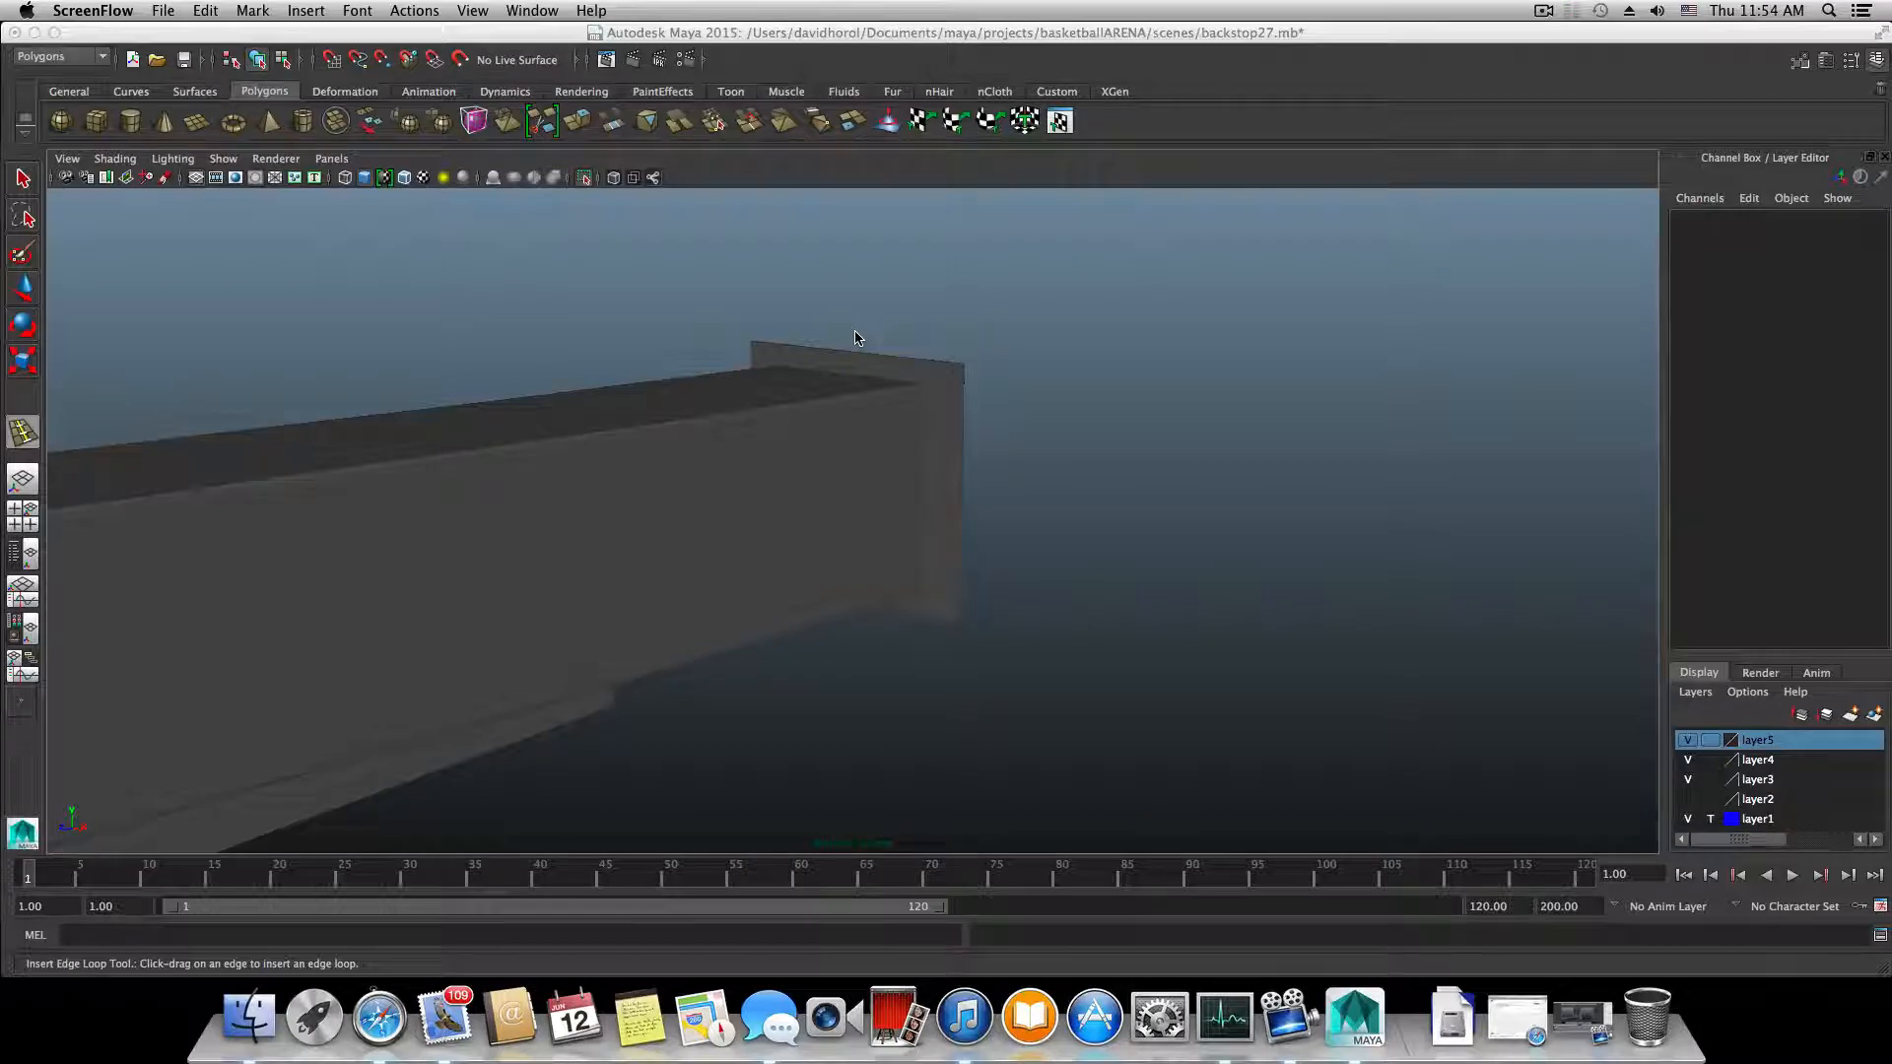
- Switch back to Maya and save the scene under the new name backstop28.mb
left_click(93, 10)
mouse_move(205, 9)
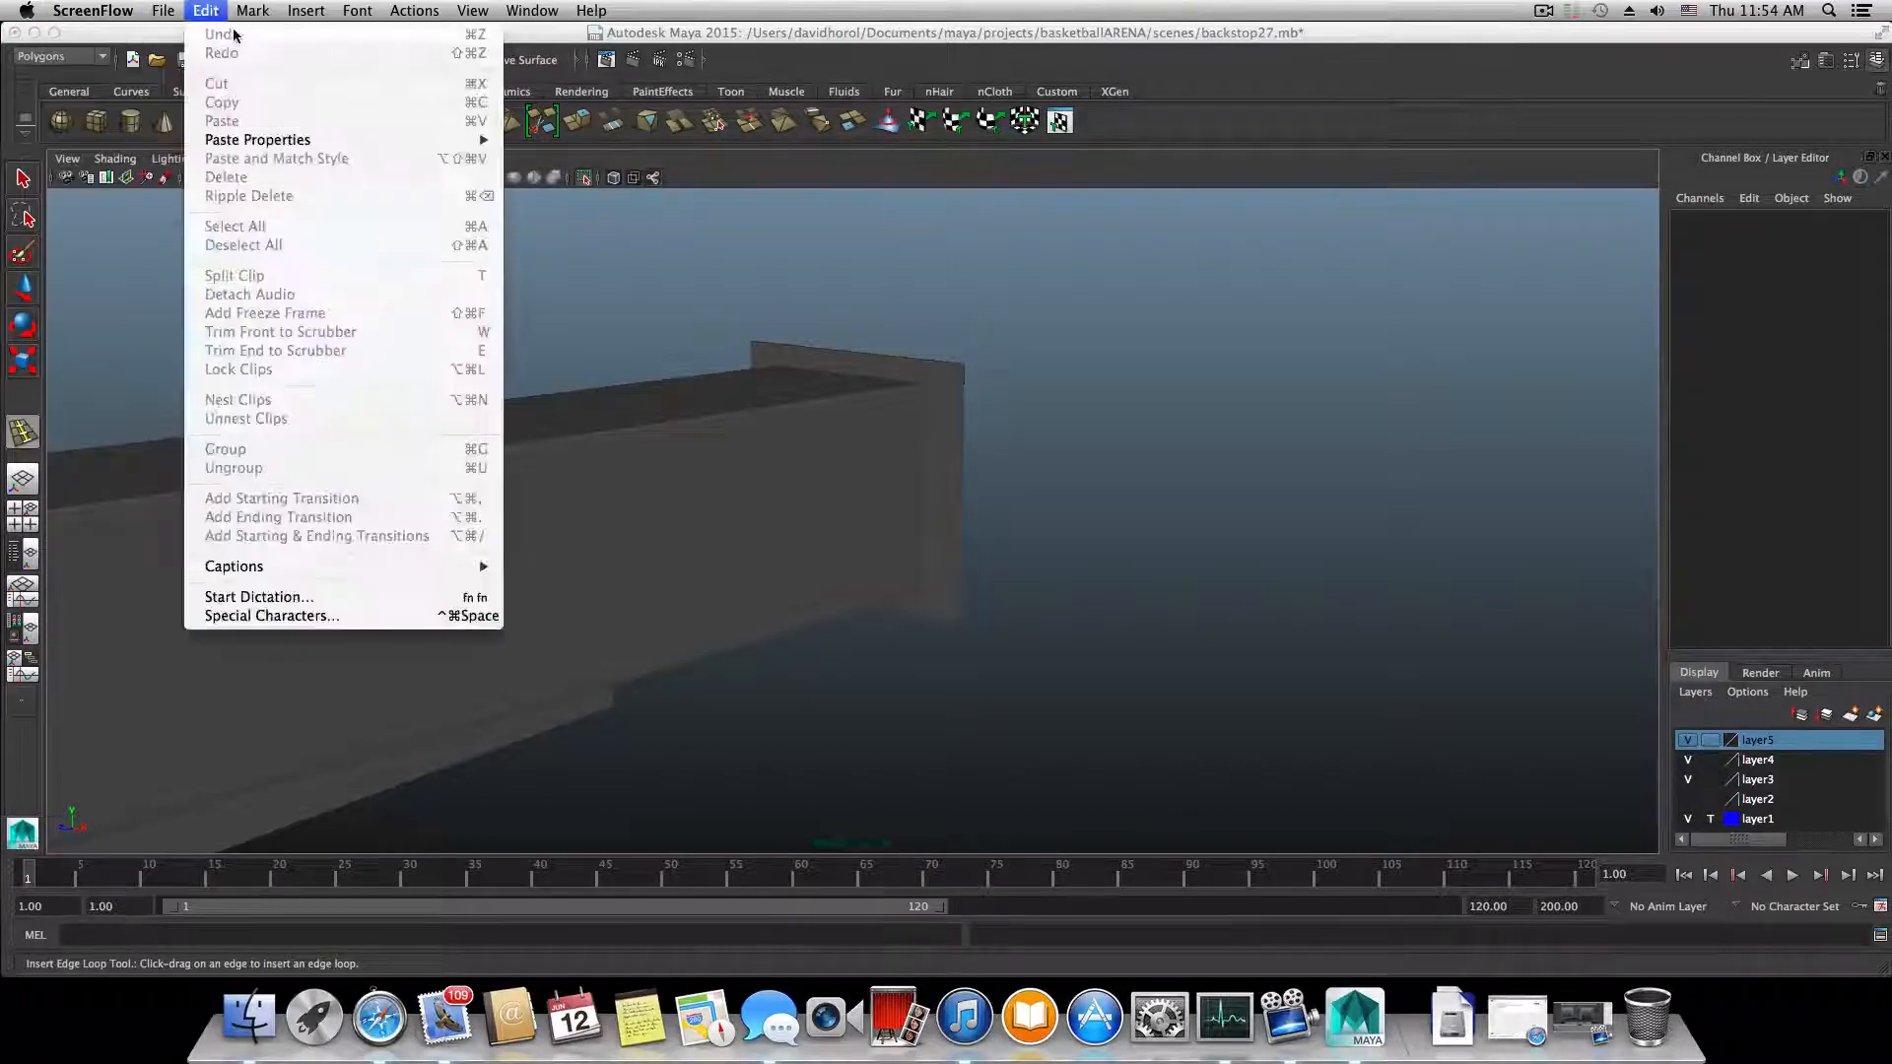
left_click(138, 36)
left_click(119, 10)
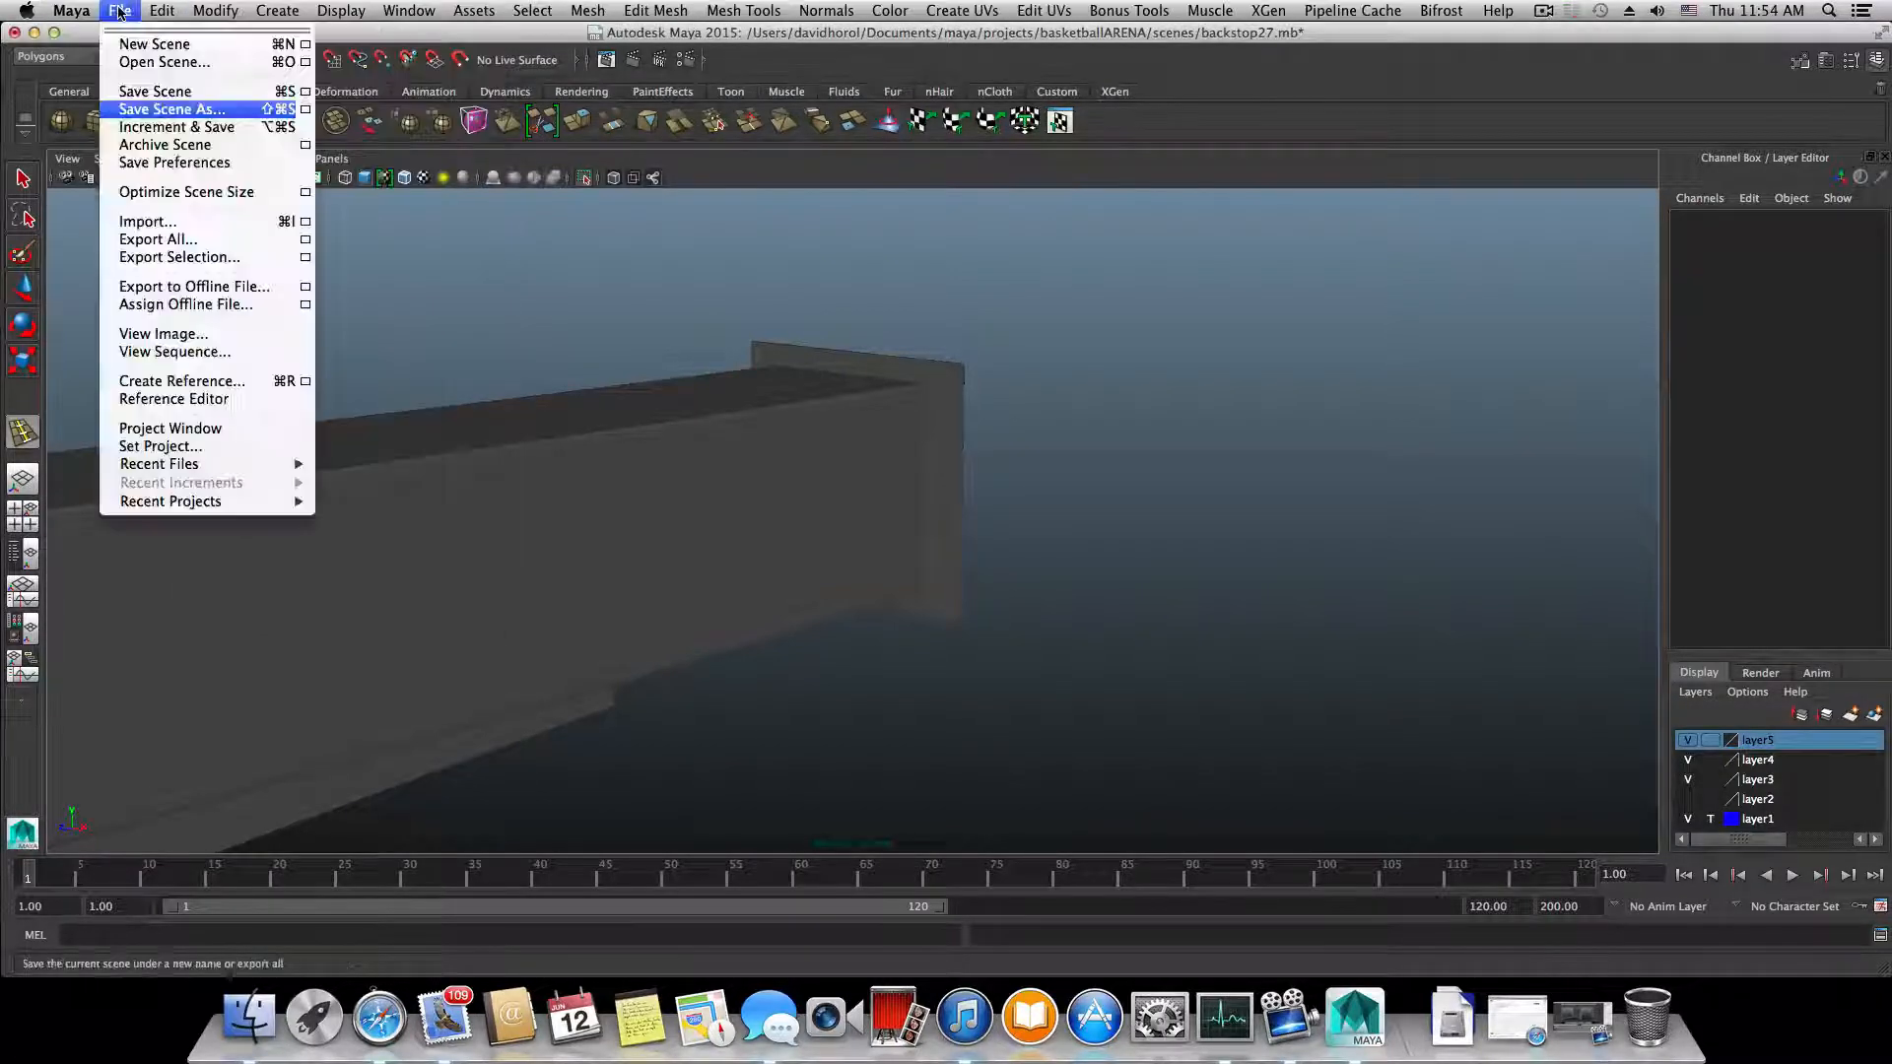
left_click(153, 109)
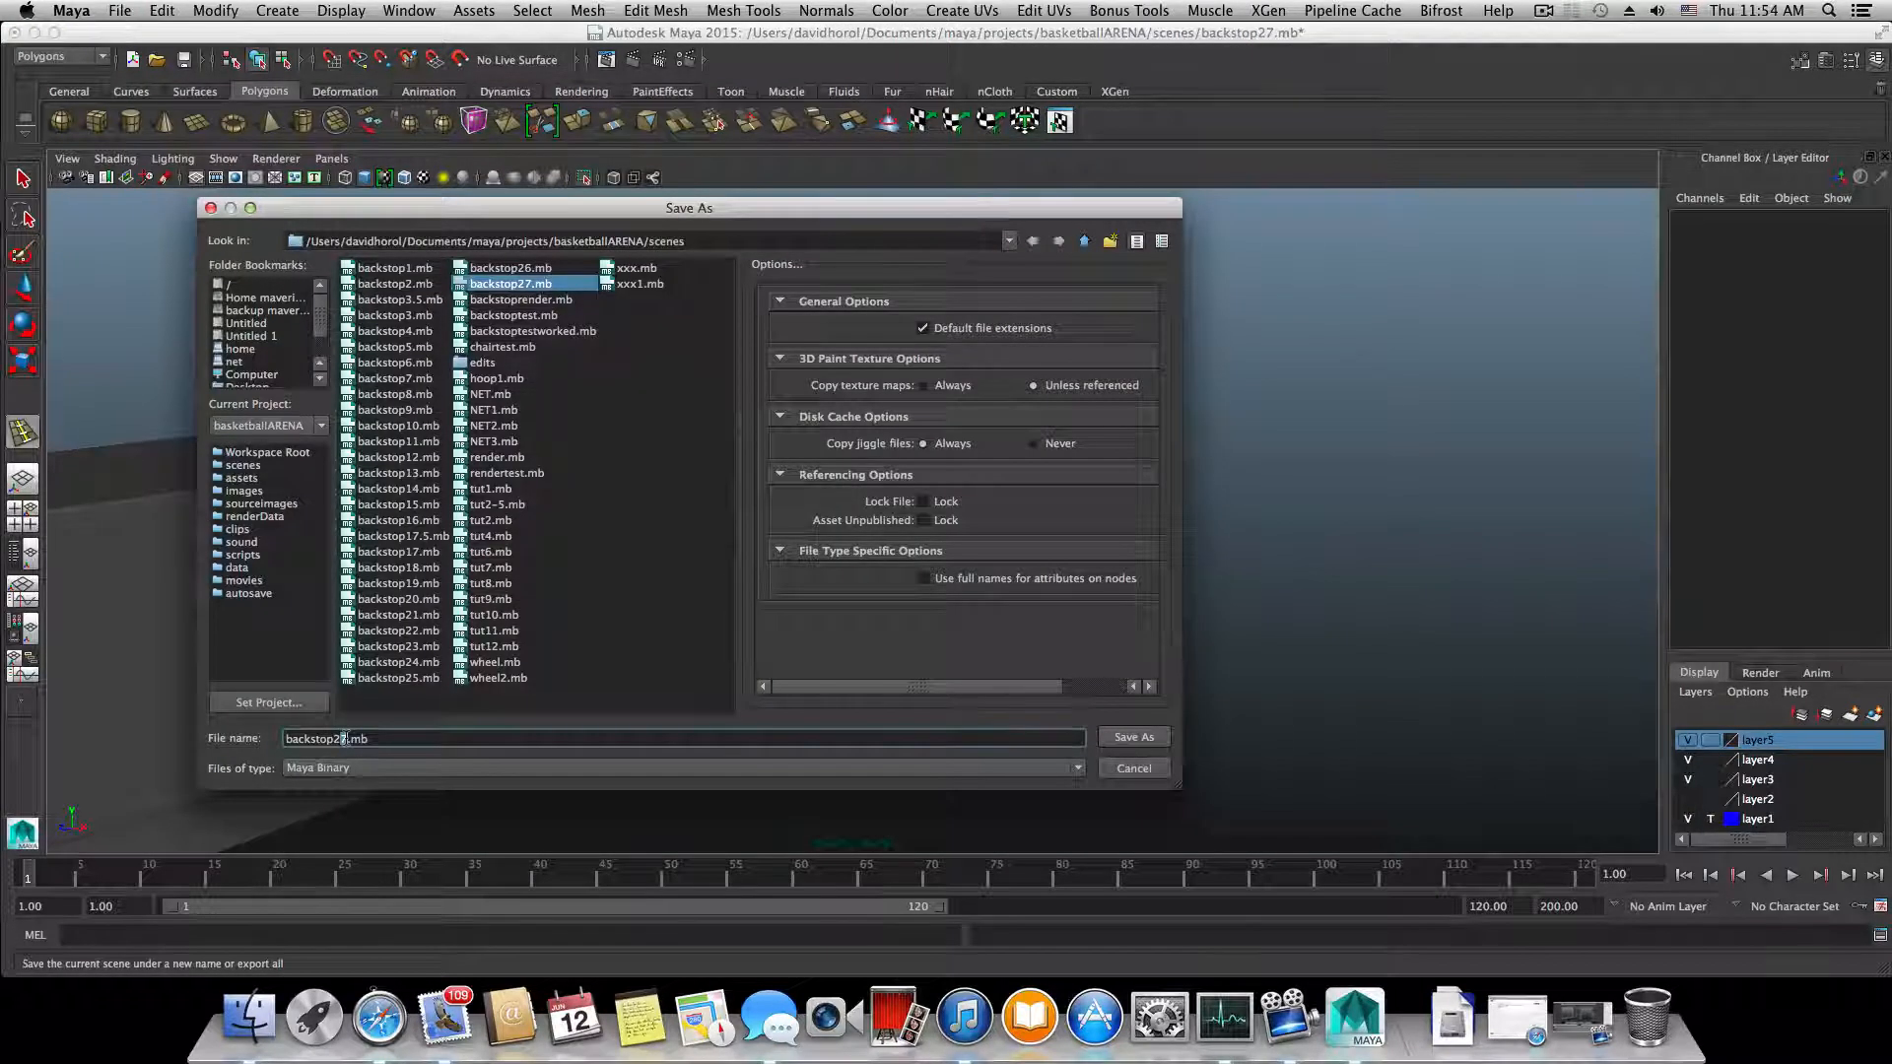
type("8")
left_click(1140, 737)
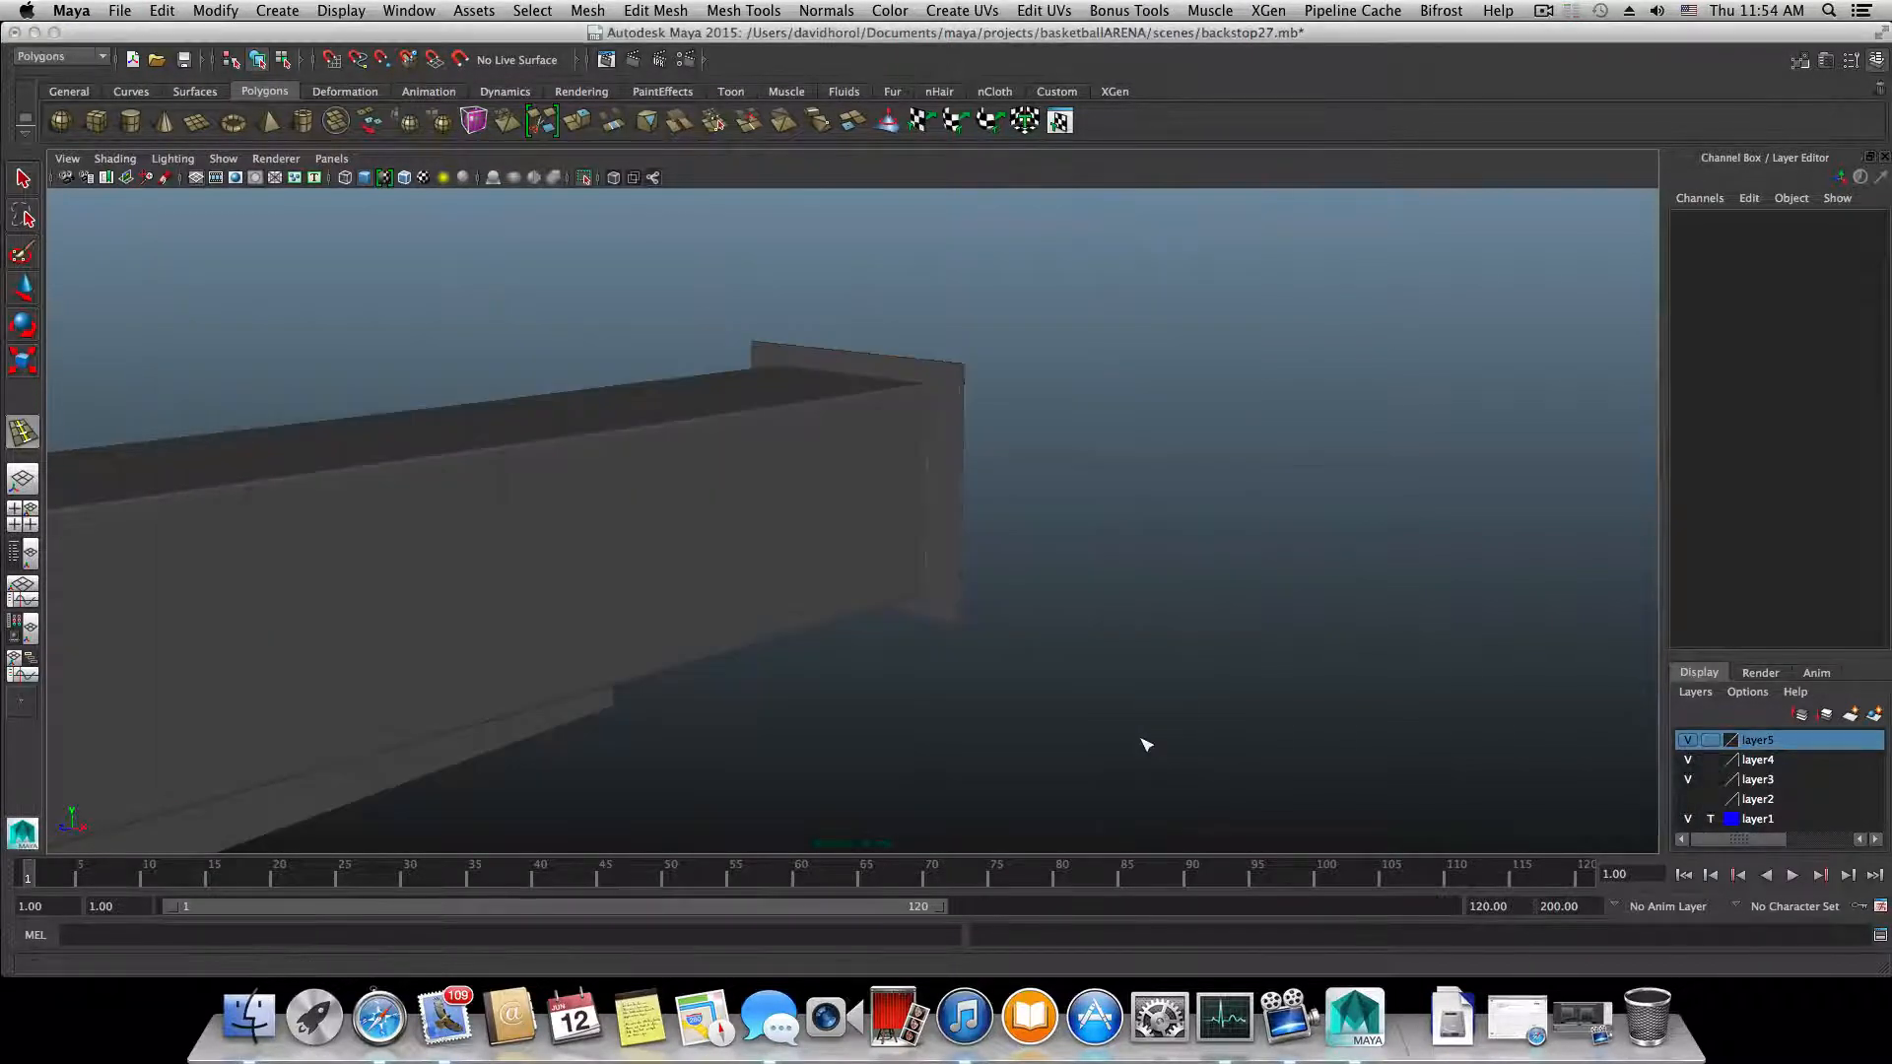